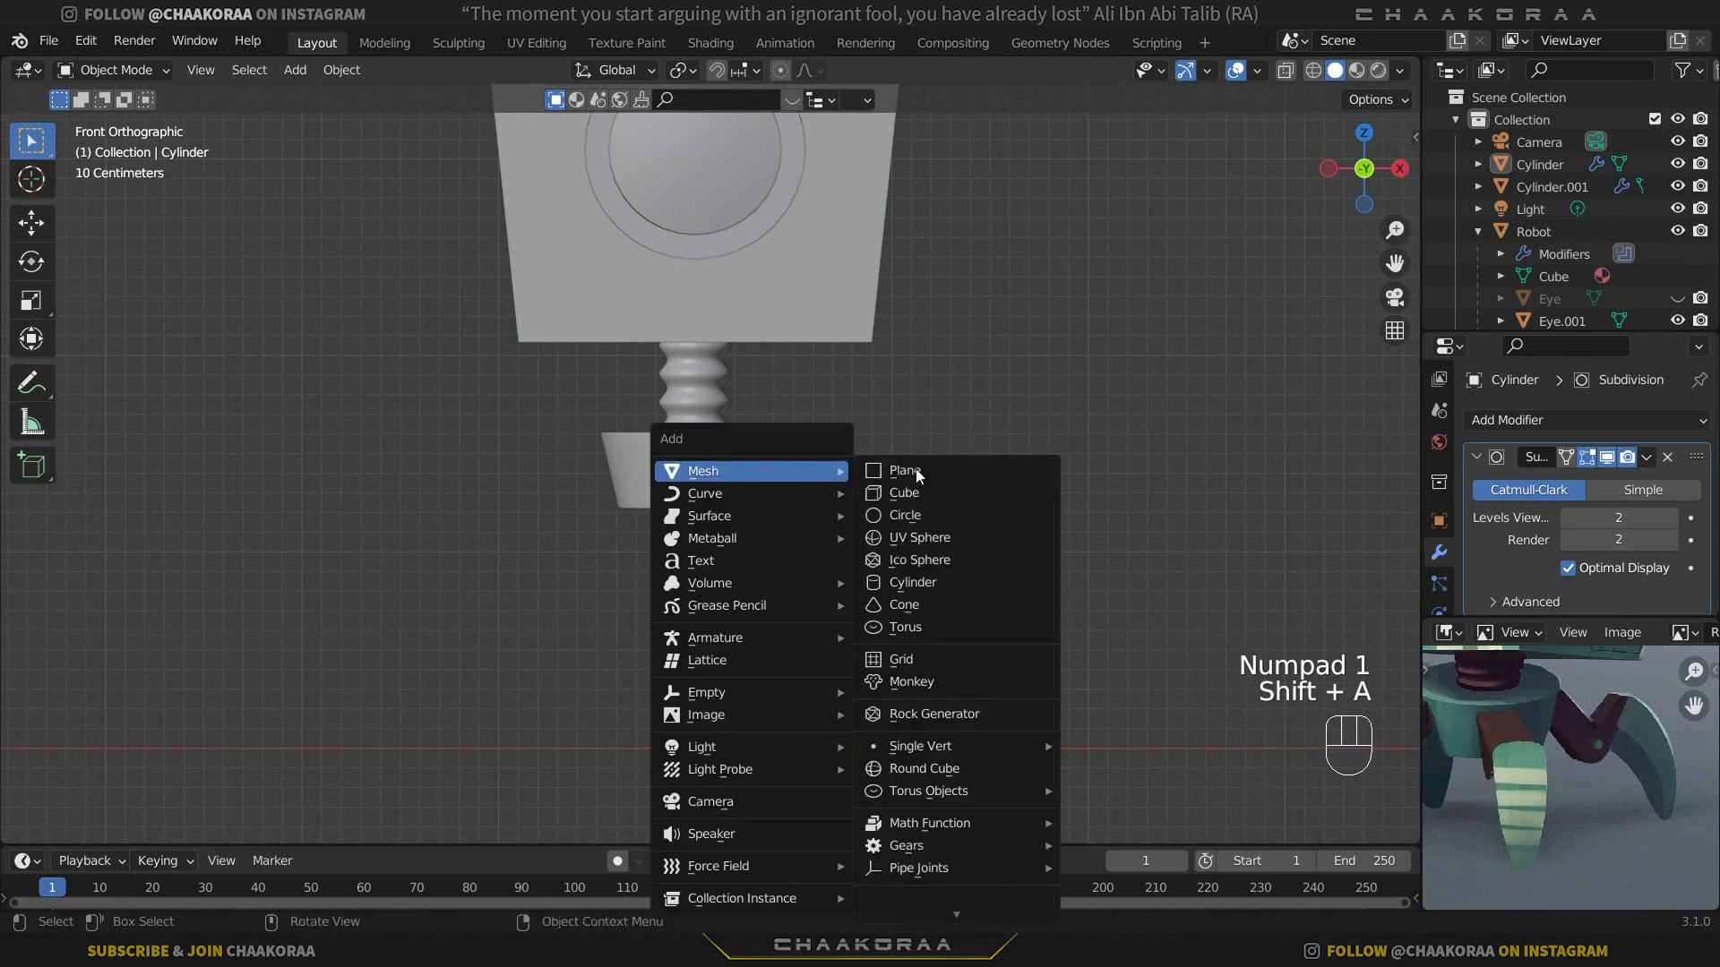
# Step: Add a 2 m cube, shrink it to roughly 0.22 scale and place it overlapping the side of the tapered base
pyautogui.click(931, 495)
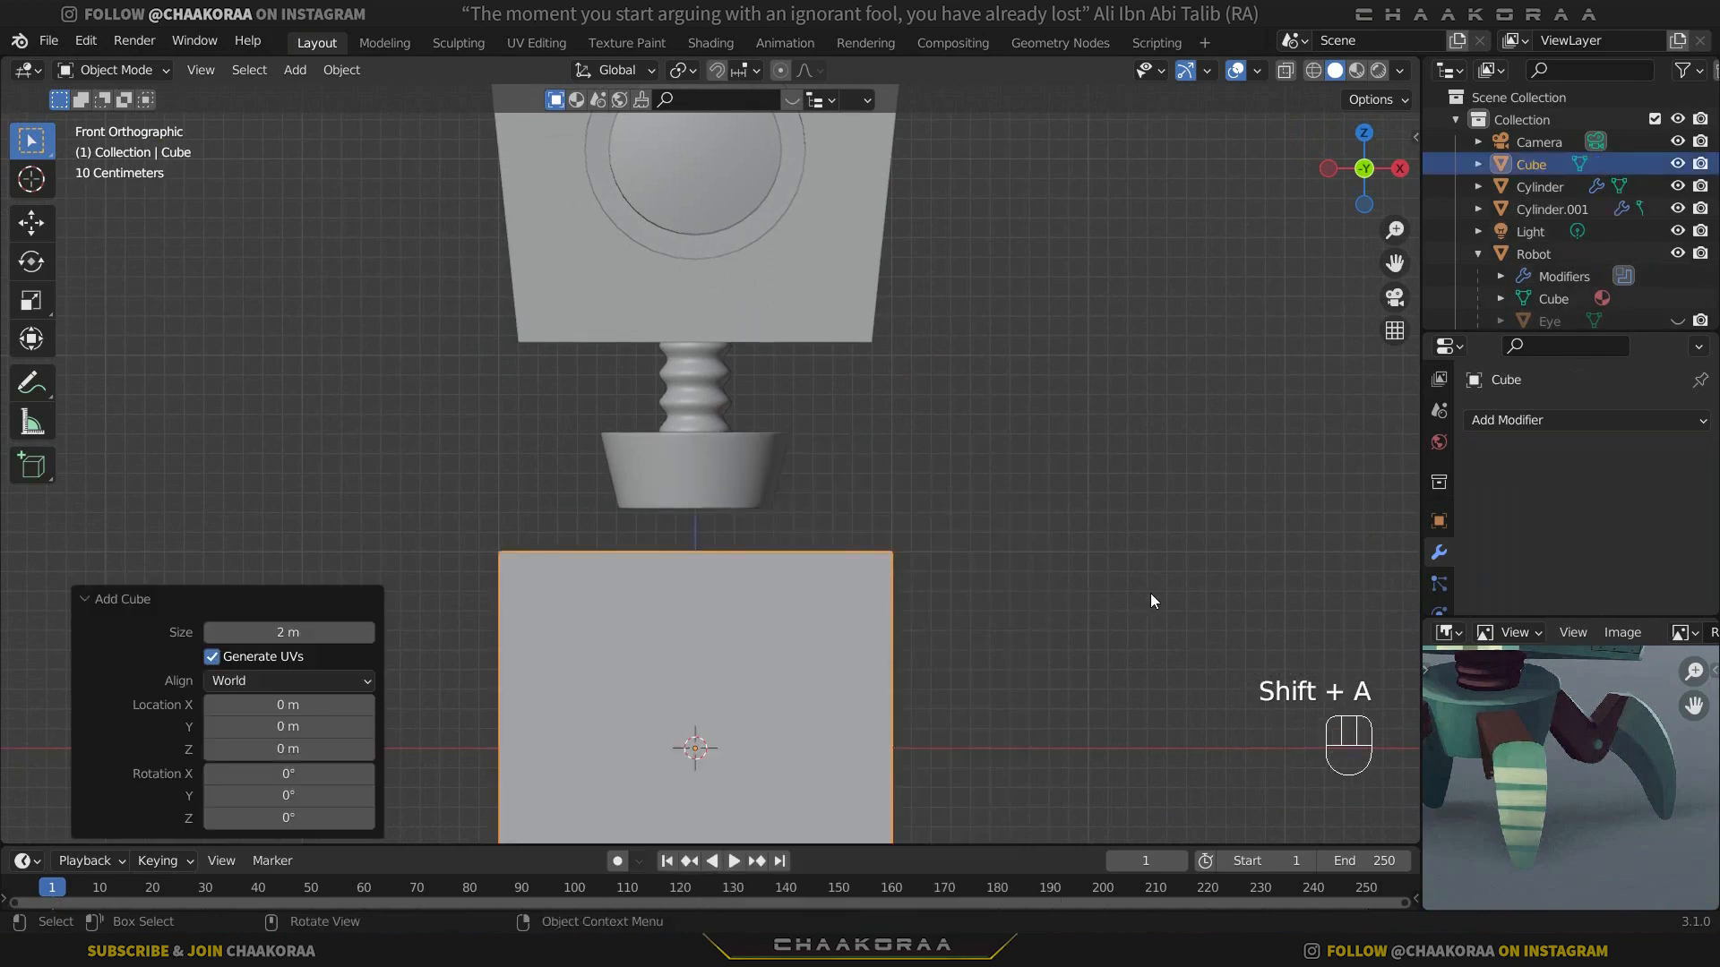
pyautogui.press('g')
pyautogui.click(1094, 448)
pyautogui.press('s')
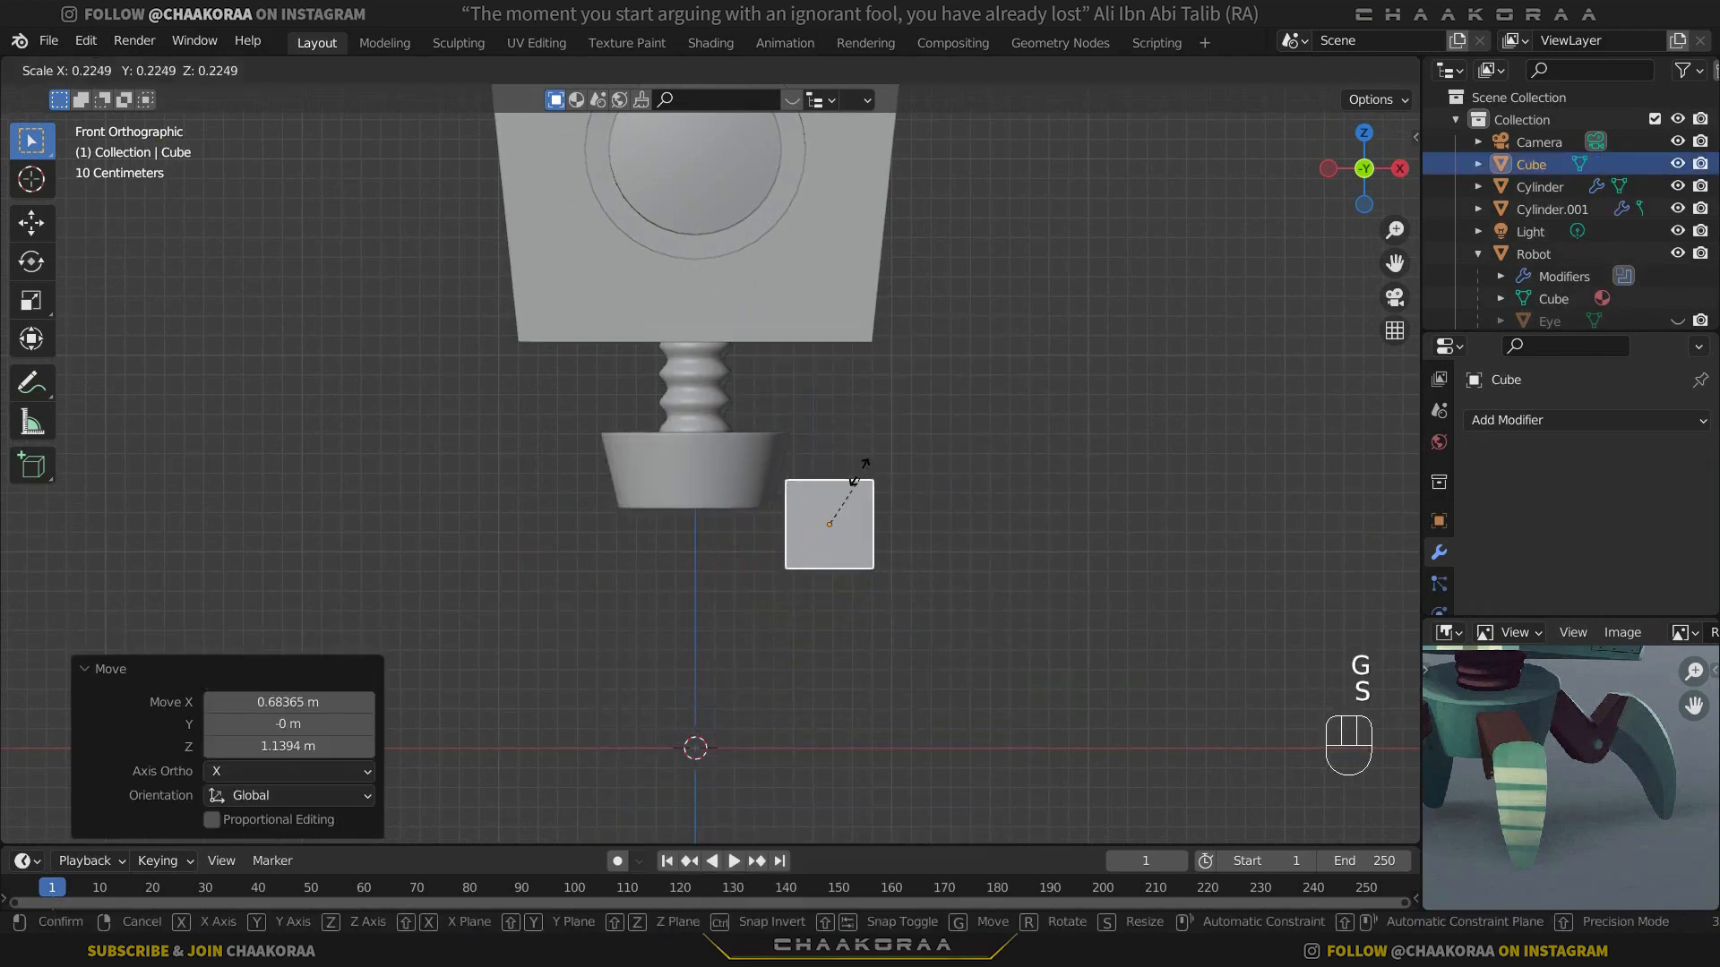
pyautogui.click(851, 492)
pyautogui.press('g')
pyautogui.click(819, 489)
pyautogui.scroll(4, 916, 520)
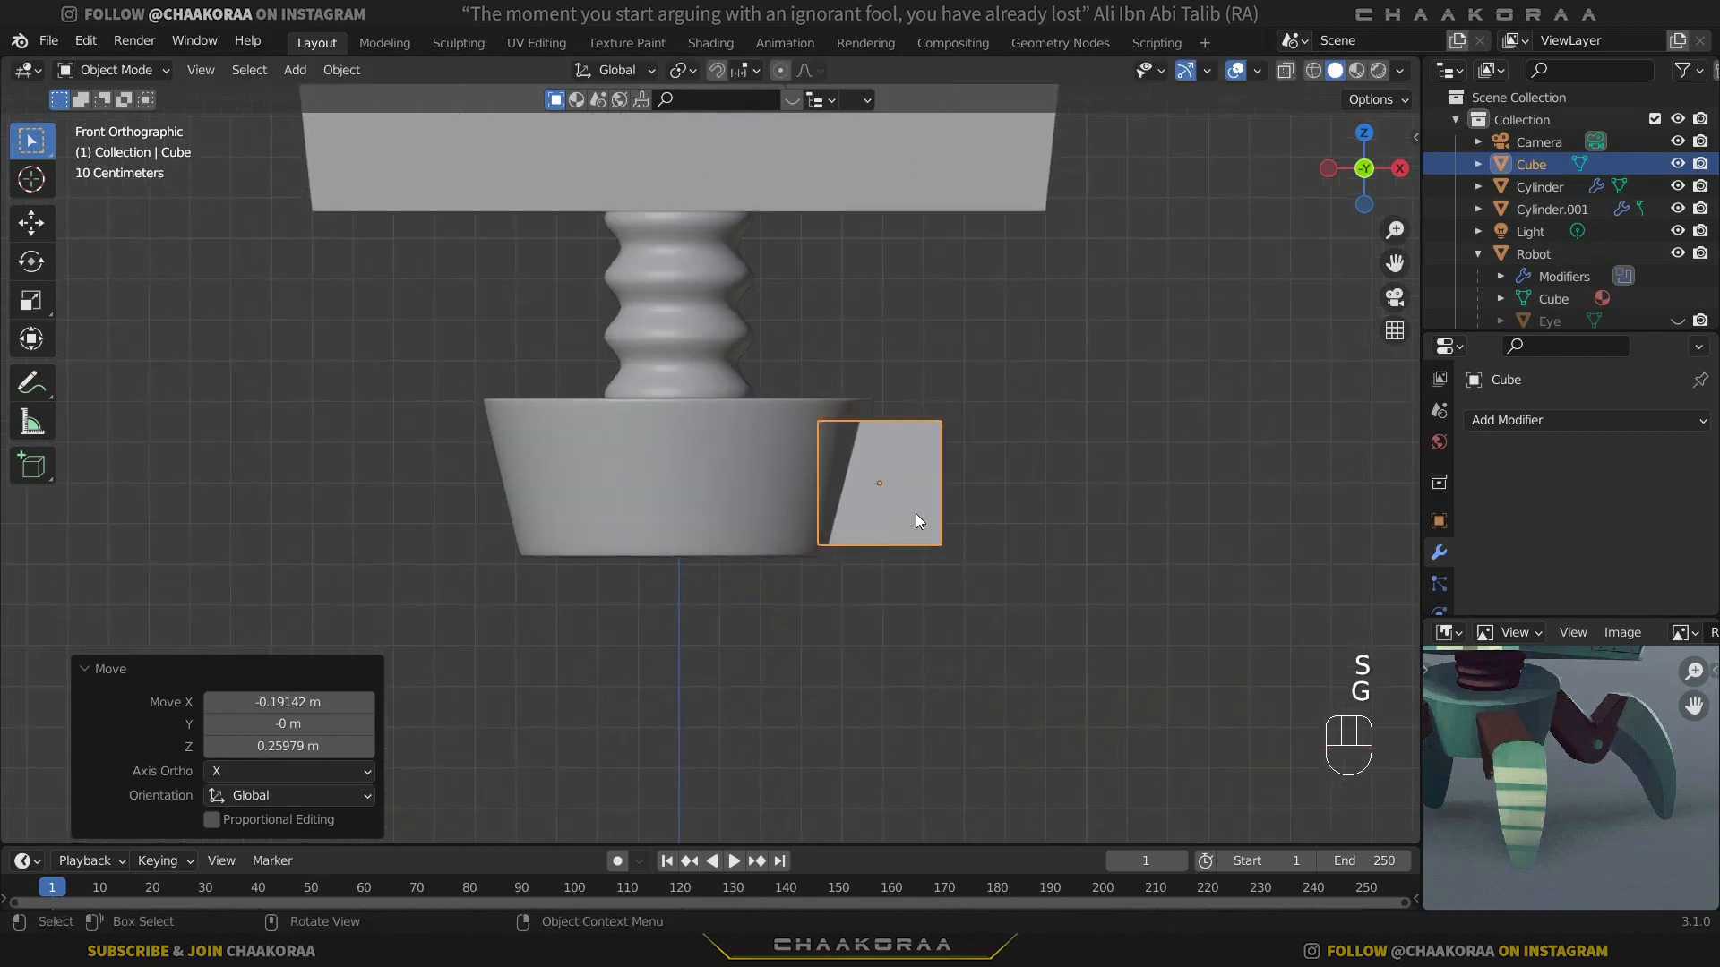
# Step: Fine-tune the cube with scale factors of about 0.75 and 1.11, nudging it about 0.05 m toward the base's centre
pyautogui.press('s')
pyautogui.click(999, 506)
pyautogui.press('g')
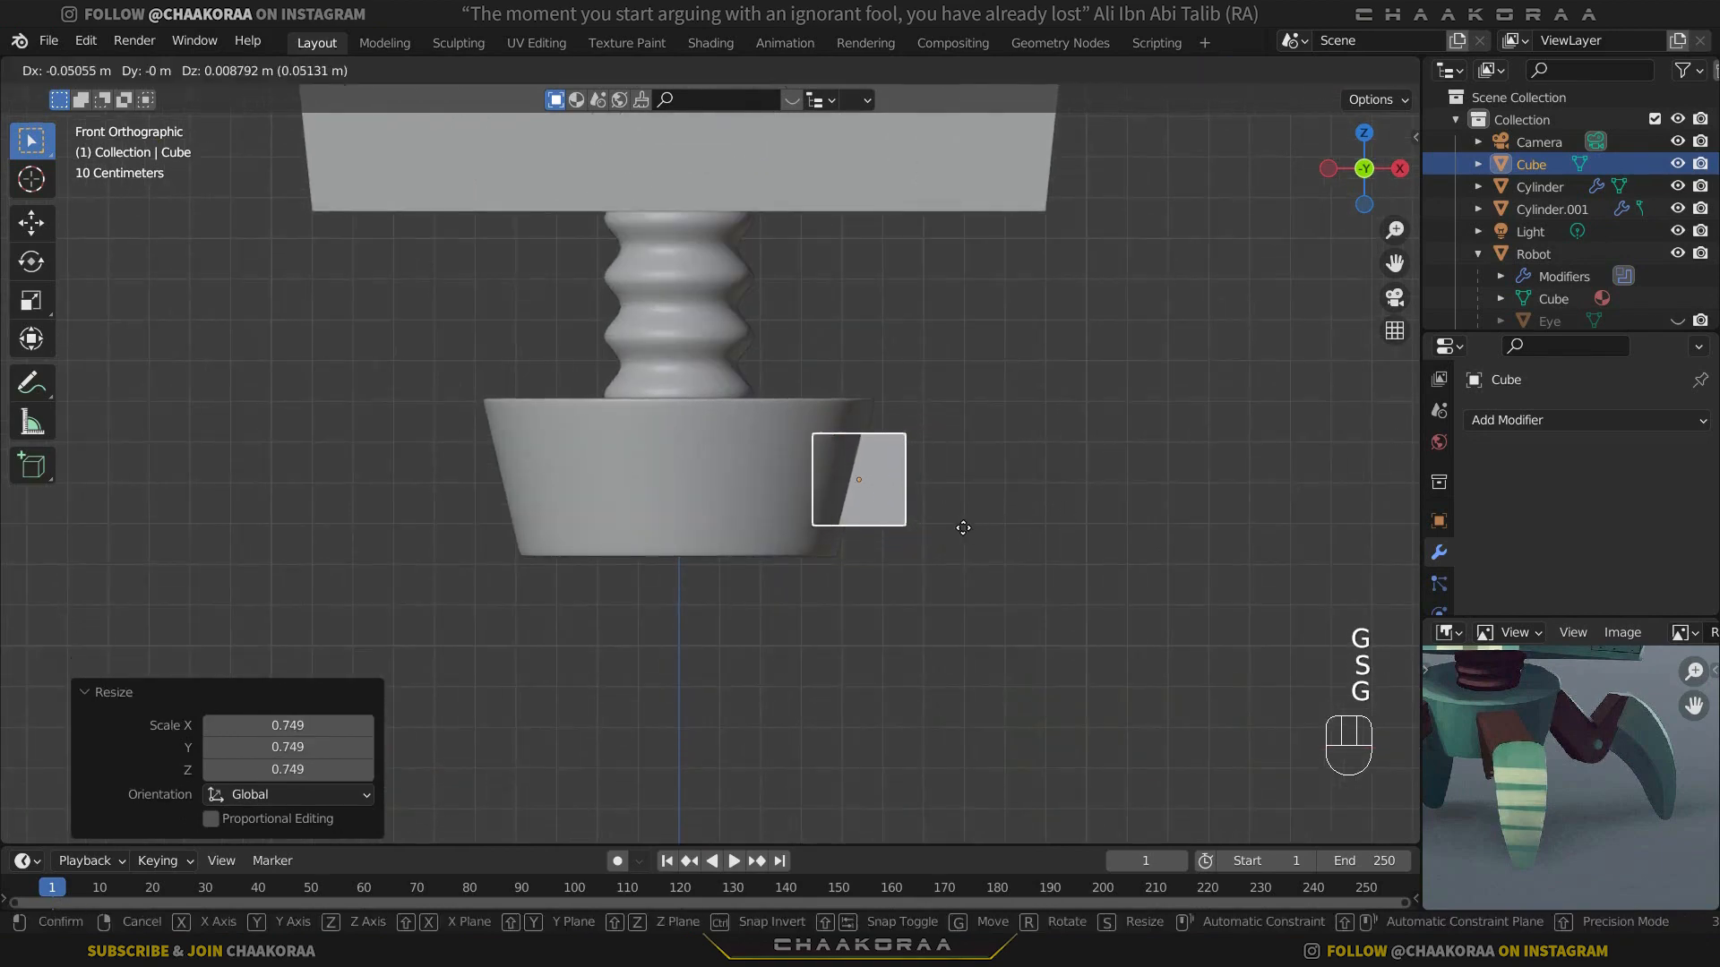
pyautogui.click(948, 551)
pyautogui.scroll(2, 883, 625)
pyautogui.press('s')
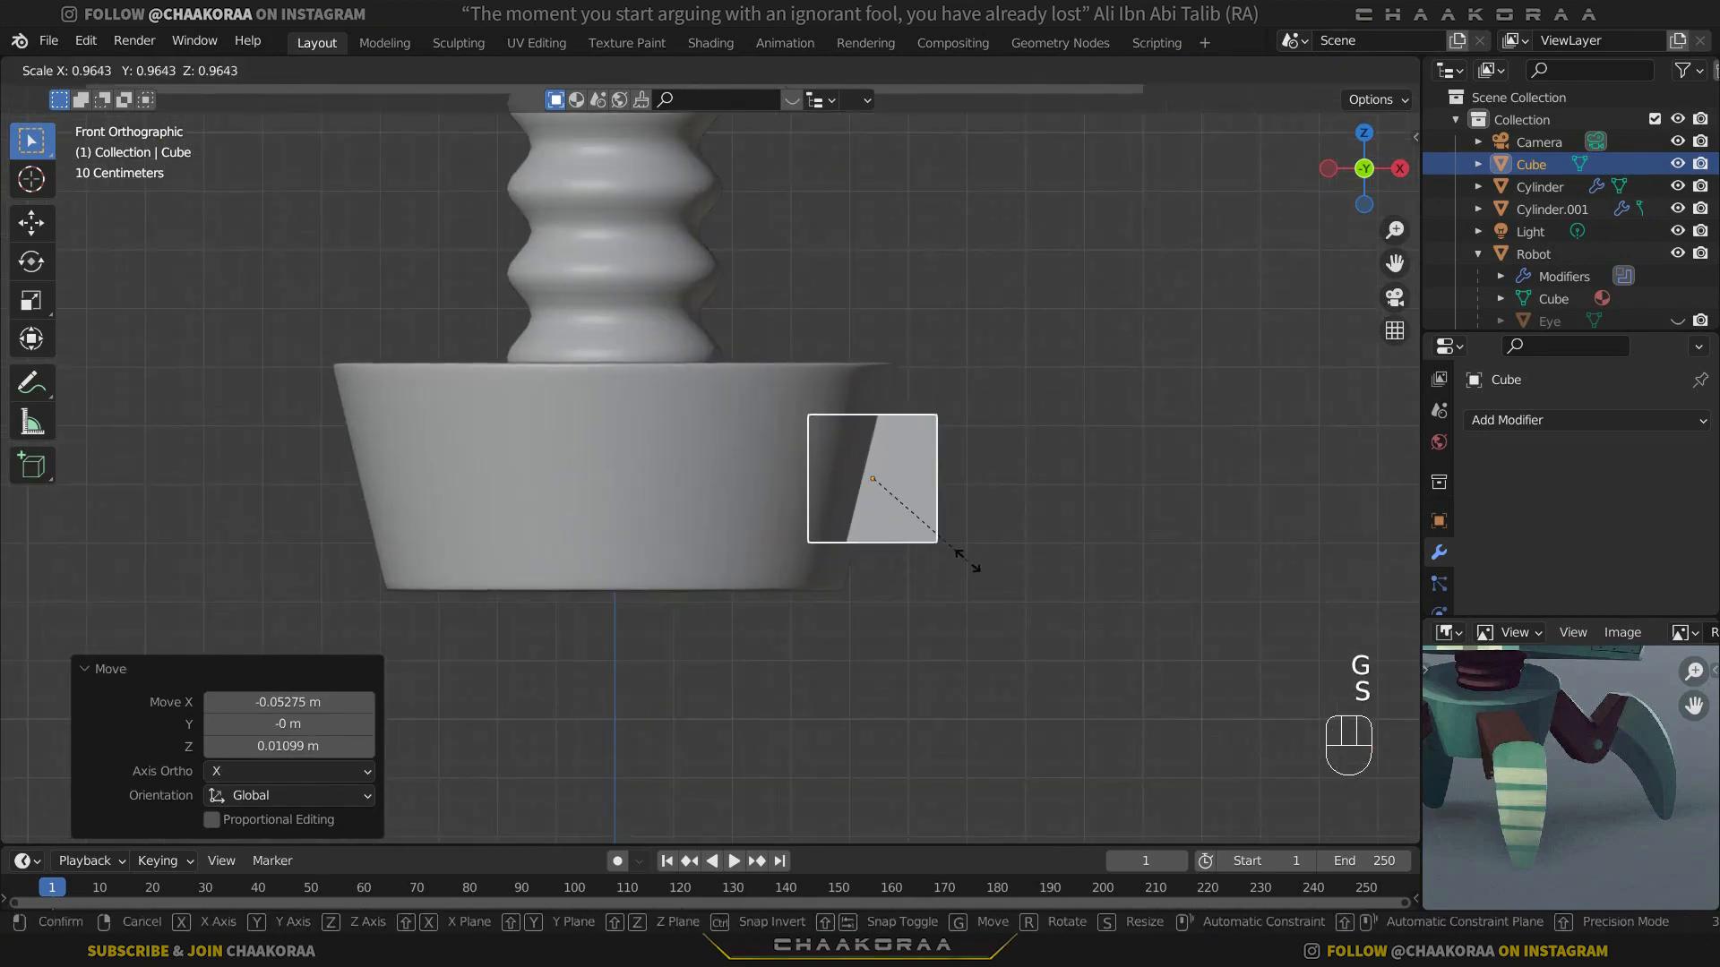
pyautogui.click(989, 566)
pyautogui.keyDown('shift'); pyautogui.moveTo(989, 567); pyautogui.dragTo(673, 520, button='middle'); pyautogui.keyUp('shift')
pyautogui.scroll(-2, 789, 593)
pyautogui.scroll(-1, 788, 600)
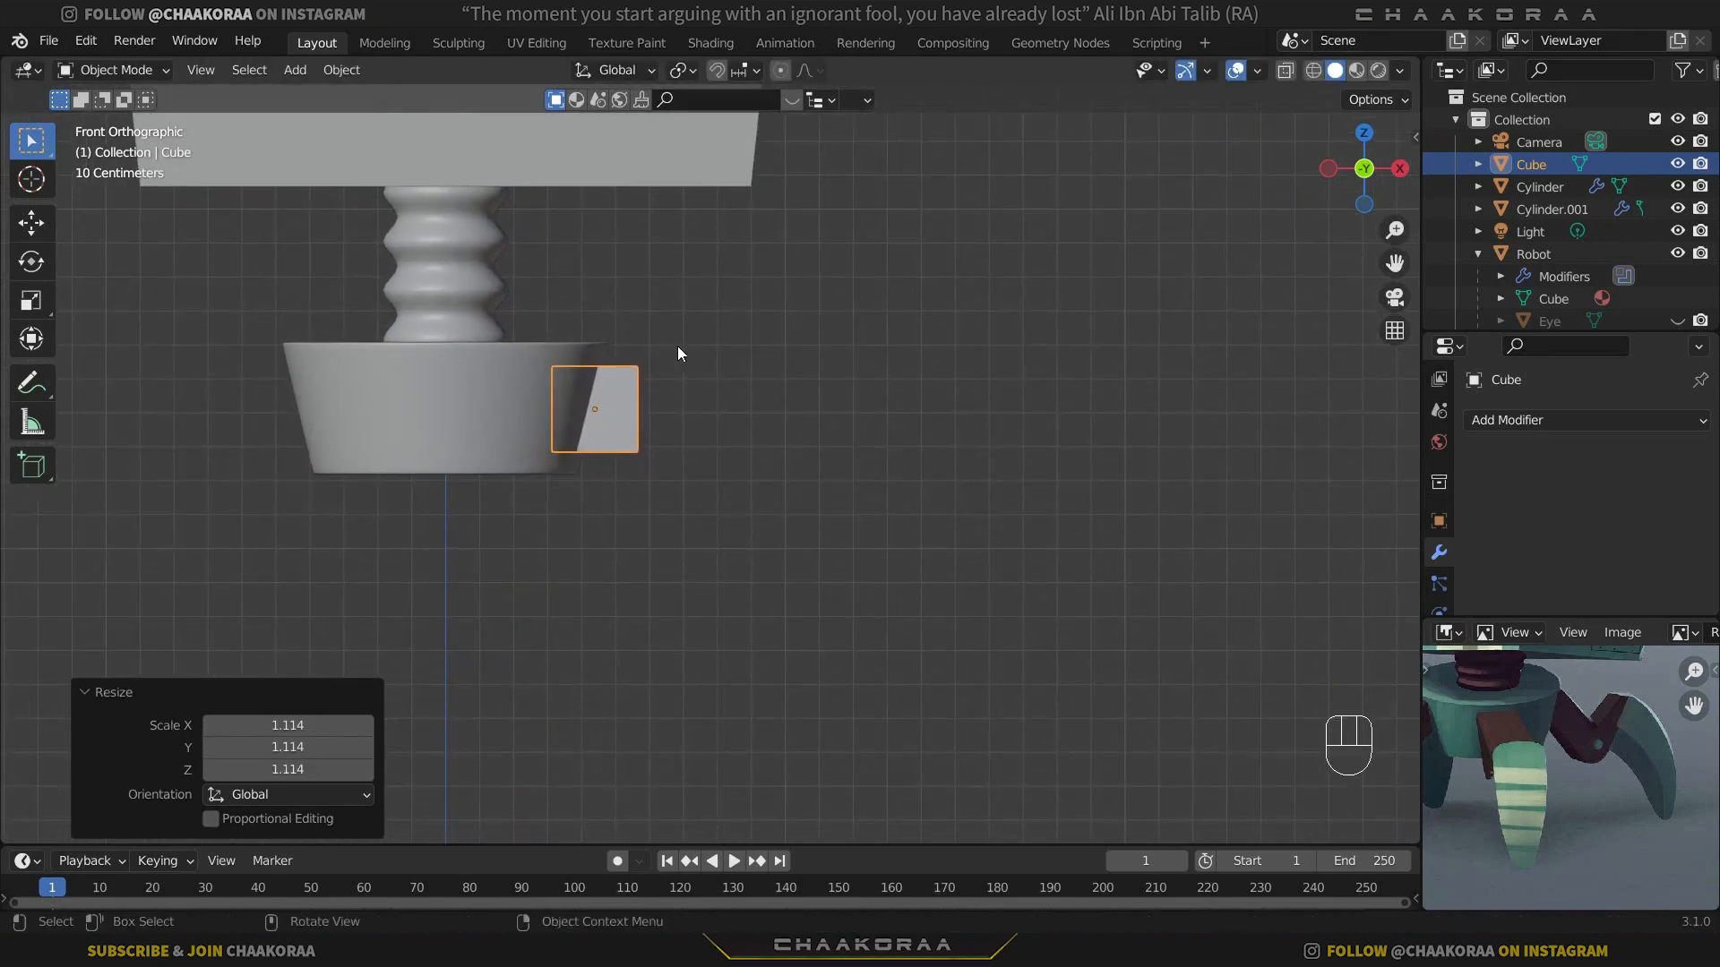
# Step: Sketch the zigzag leg path beside the cube as a freehand annotation and erase its strokes
pyautogui.keyDown('shift'); pyautogui.moveTo(678, 353); pyautogui.dragTo(725, 492, button='middle'); pyautogui.keyUp('shift')
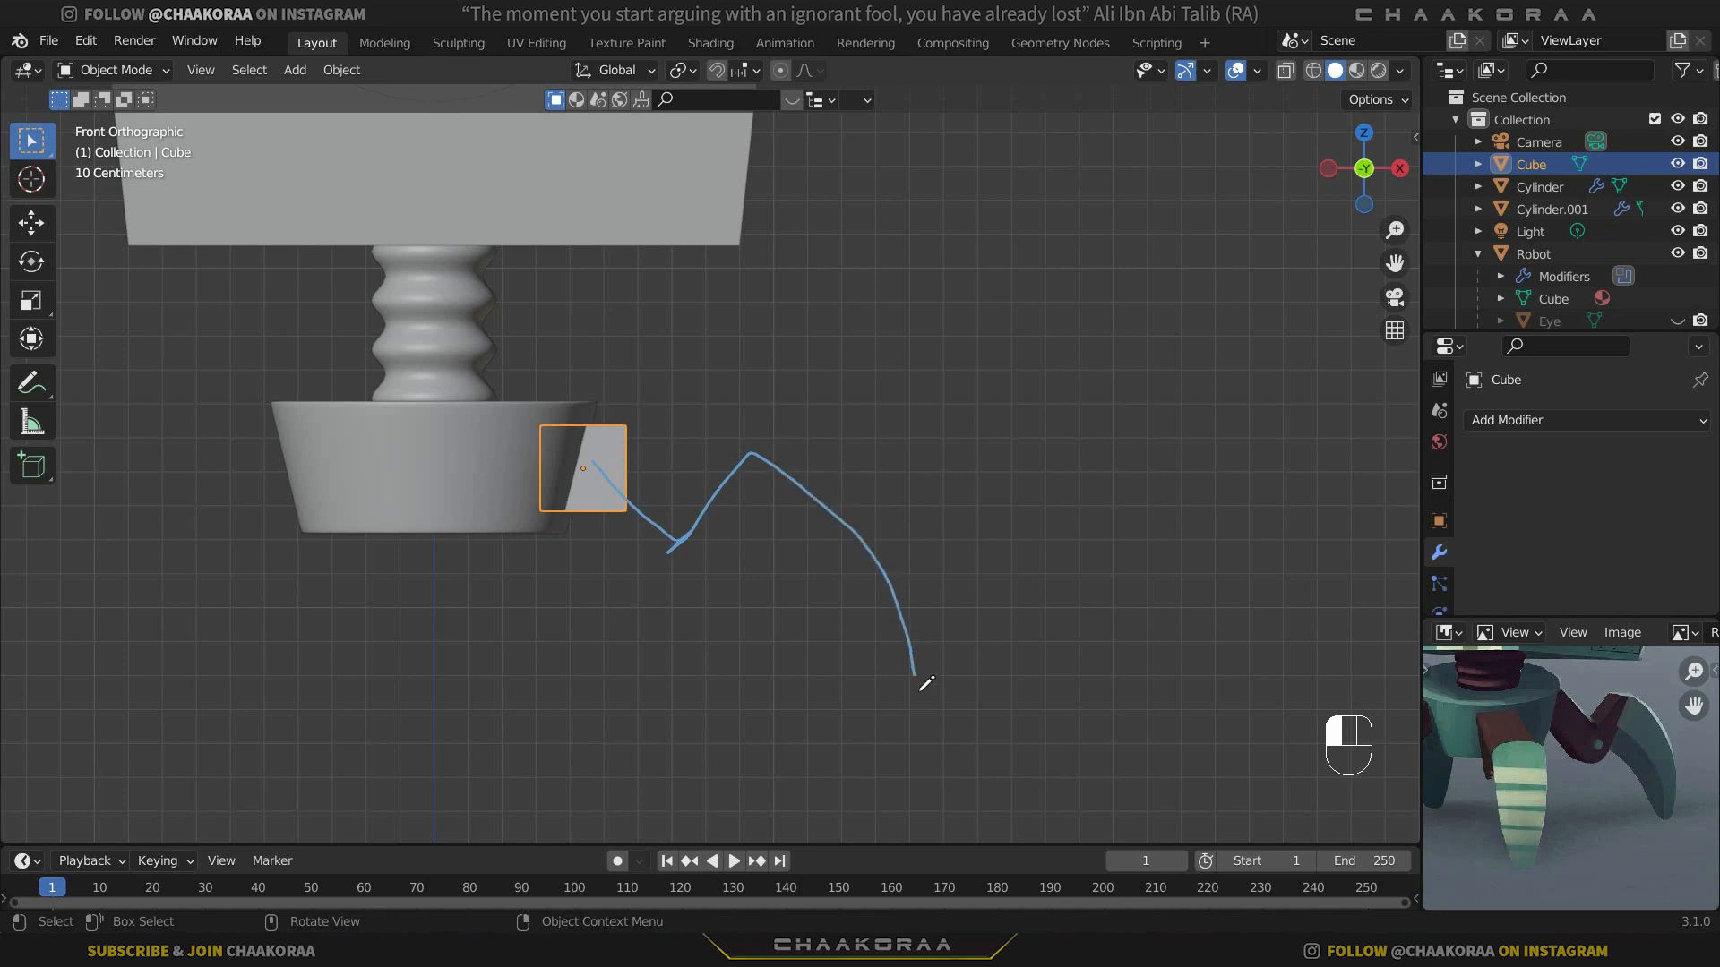
pyautogui.moveTo(923, 688); pyautogui.dragTo(912, 641, button='right')
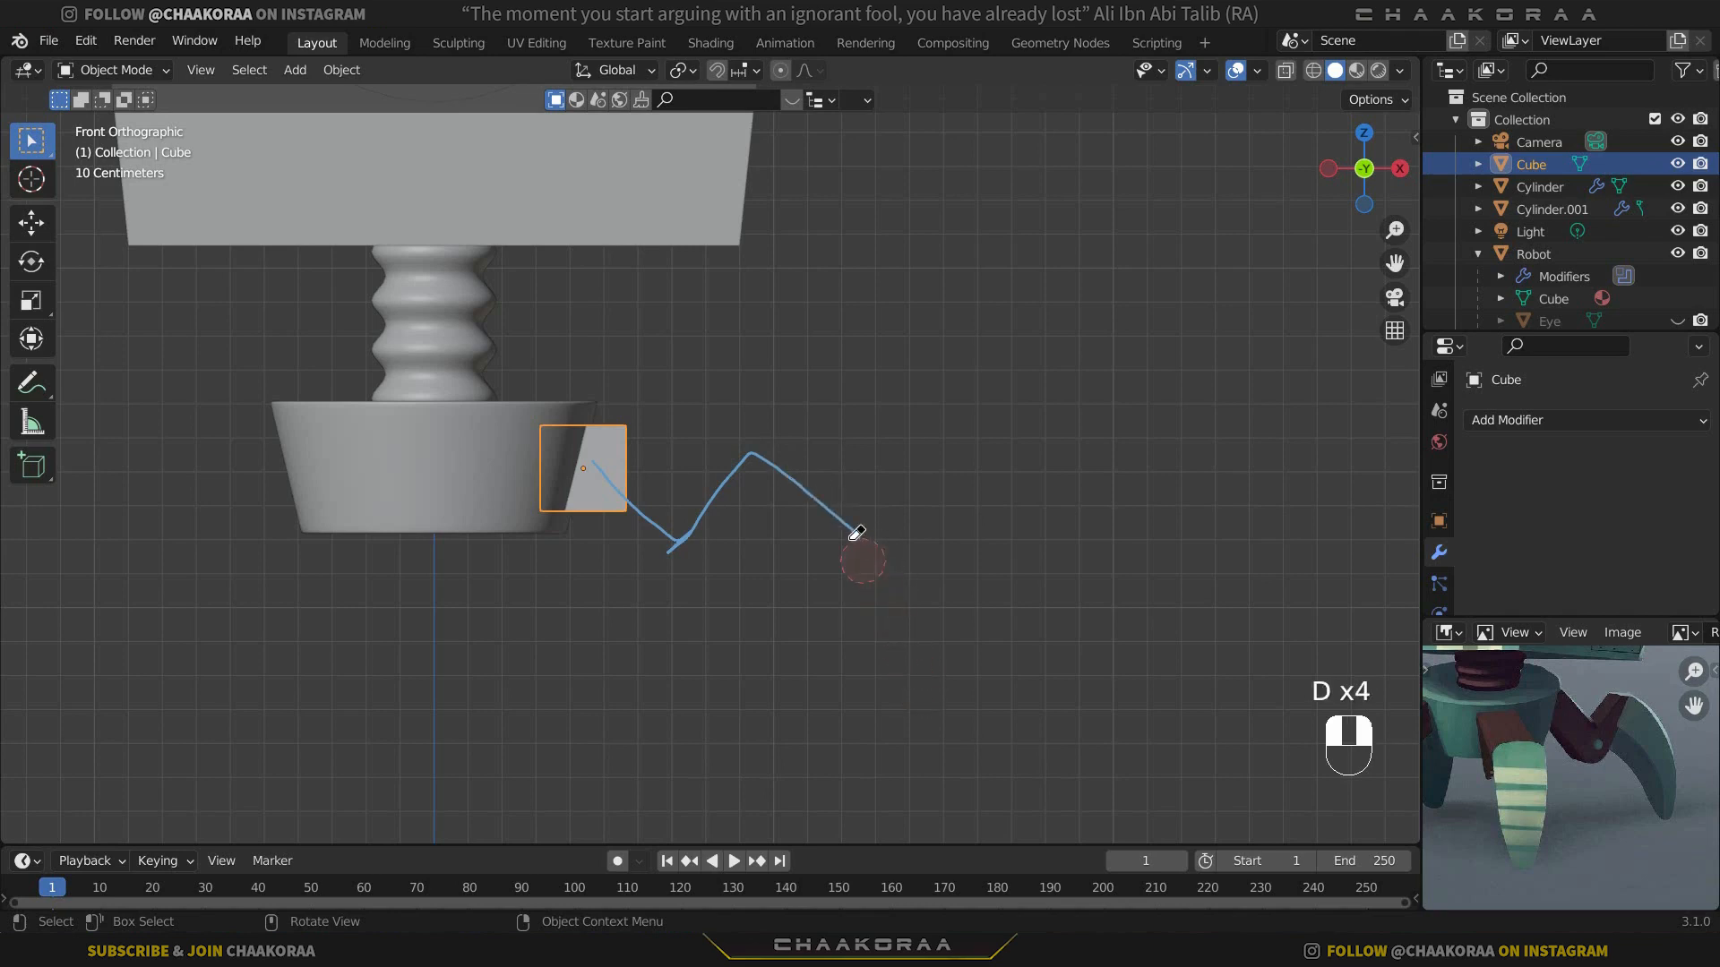
pyautogui.moveTo(726, 488); pyautogui.dragTo(572, 441, button='right')
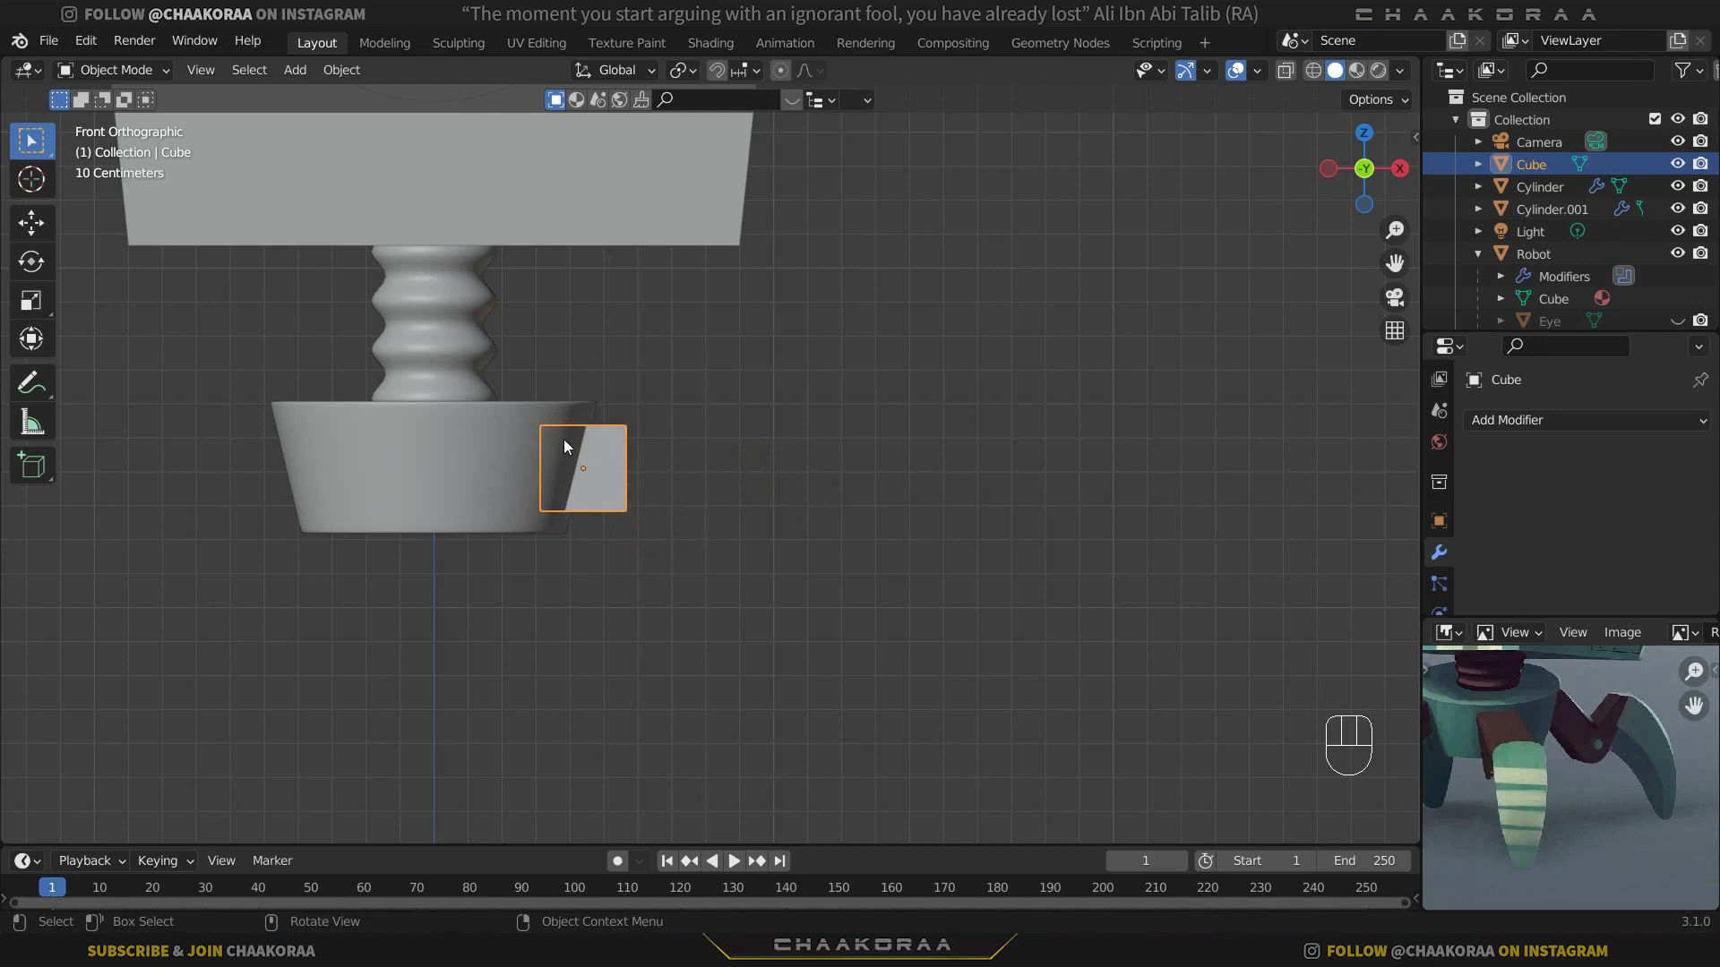
# Step: Apply the scale of the cube on the base's side
pyautogui.moveTo(563, 445); pyautogui.dragTo(738, 520, button='middle')
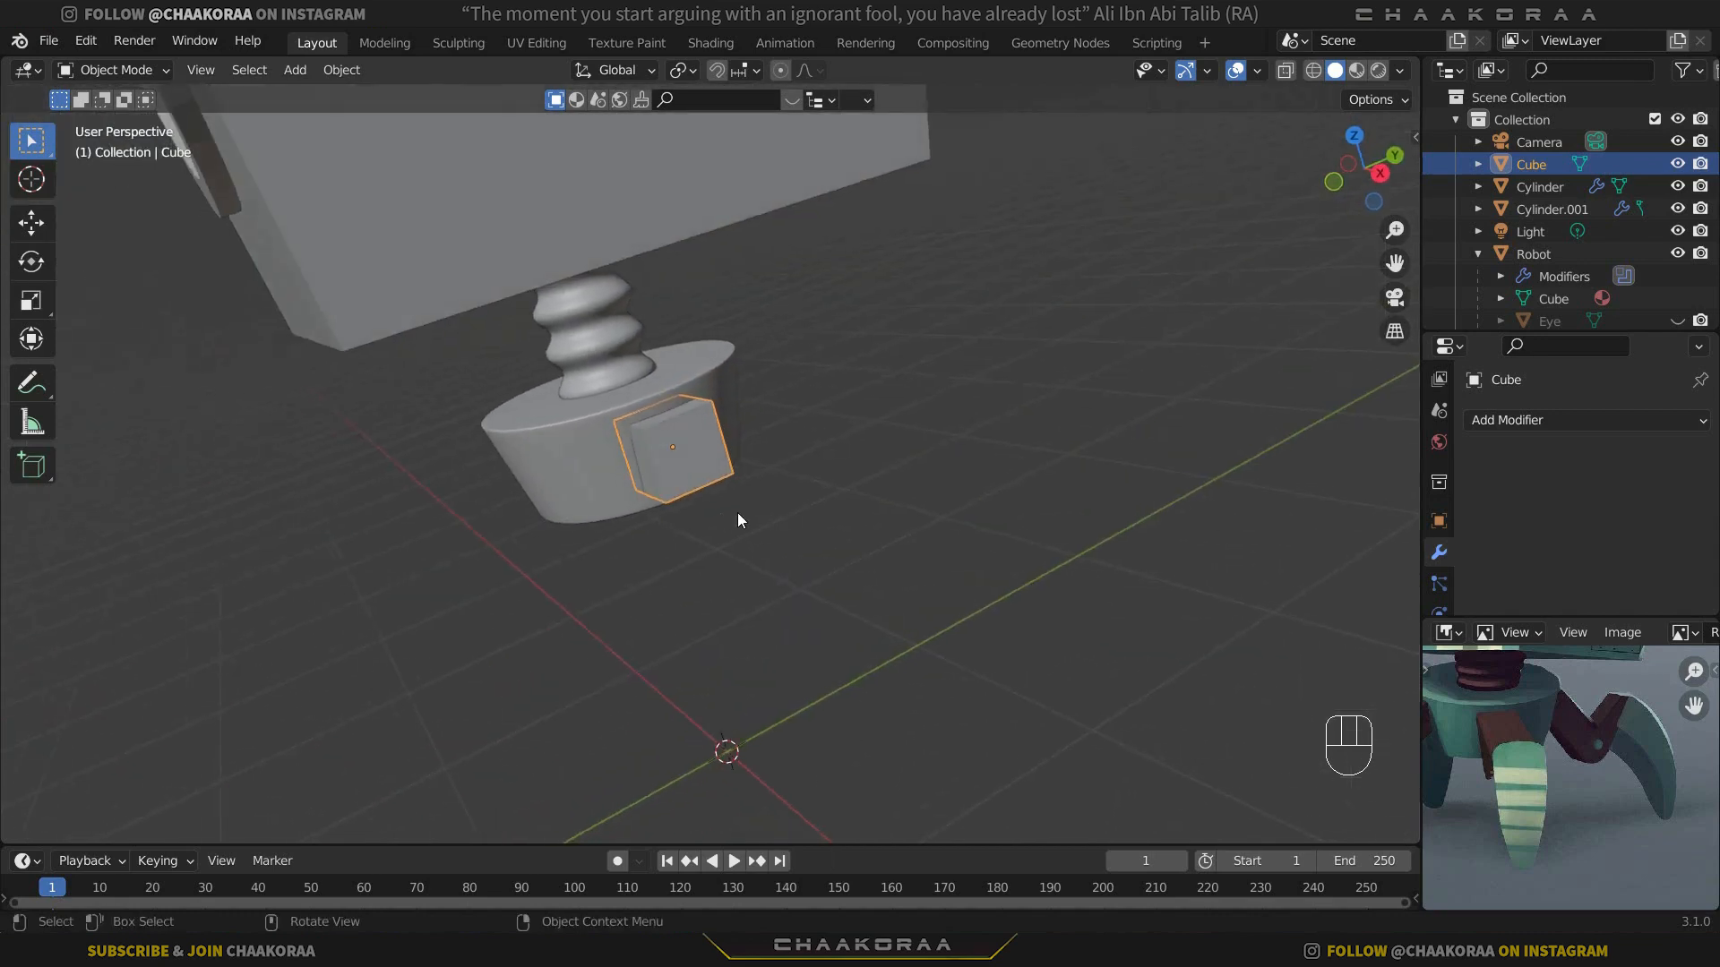
pyautogui.hotkey('ctrl', 'a')
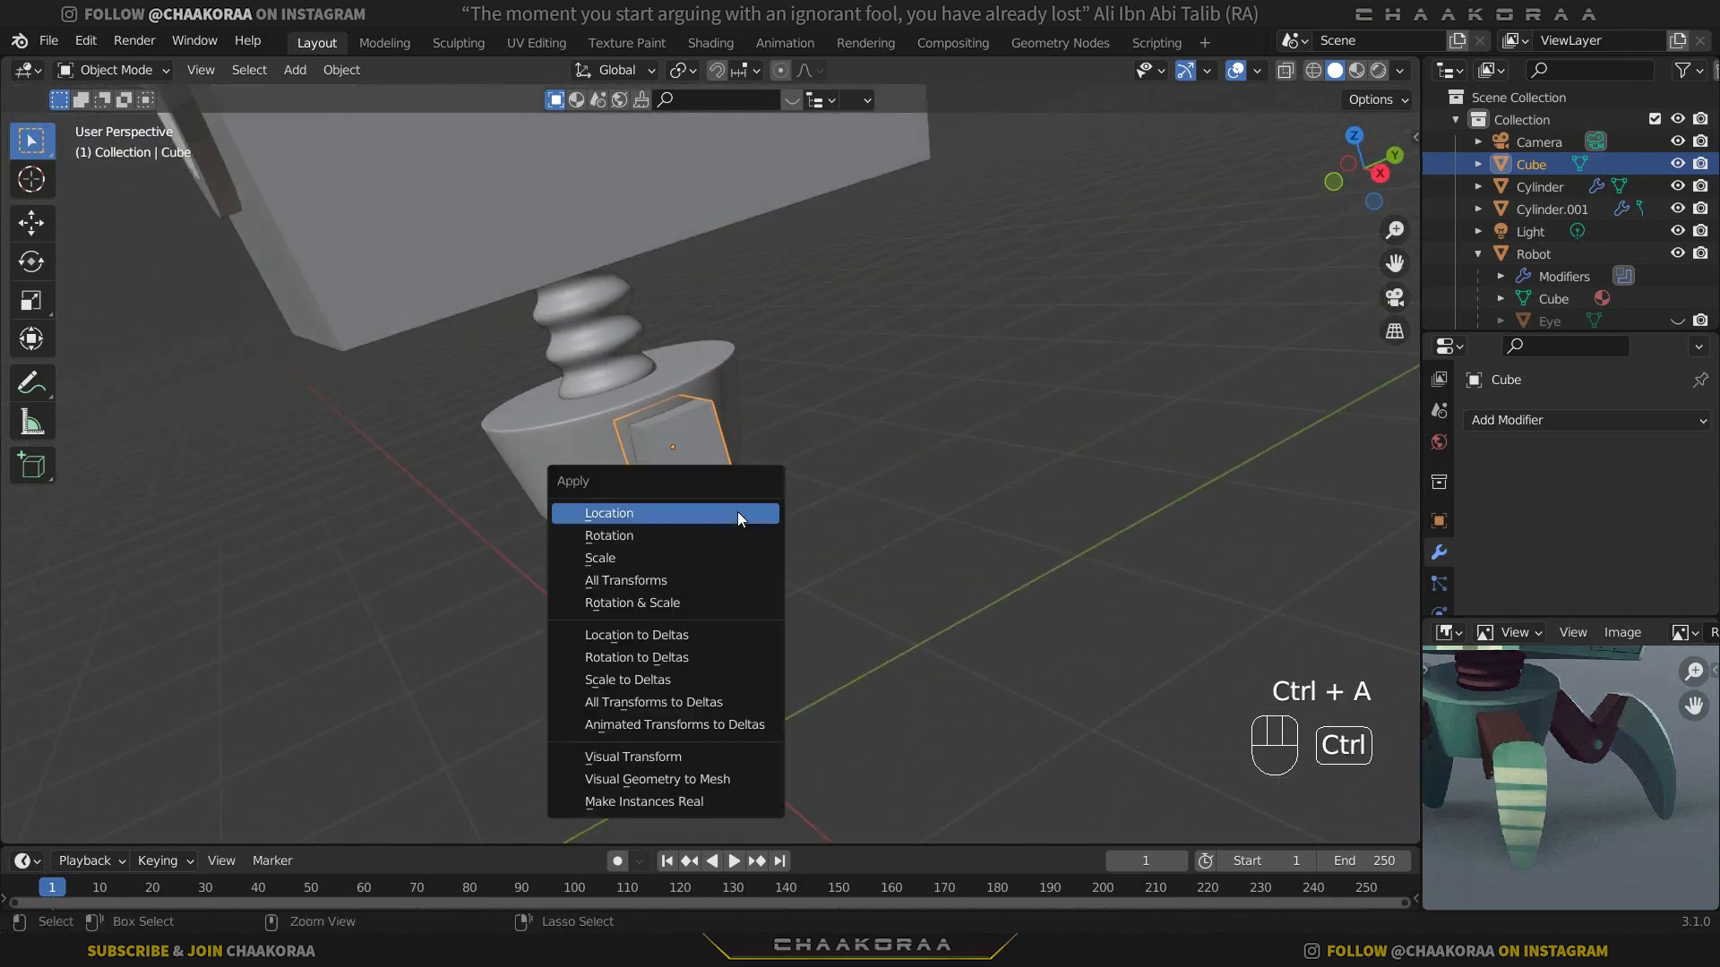
pyautogui.click(728, 558)
pyautogui.moveTo(723, 566); pyautogui.dragTo(891, 518, button='middle')
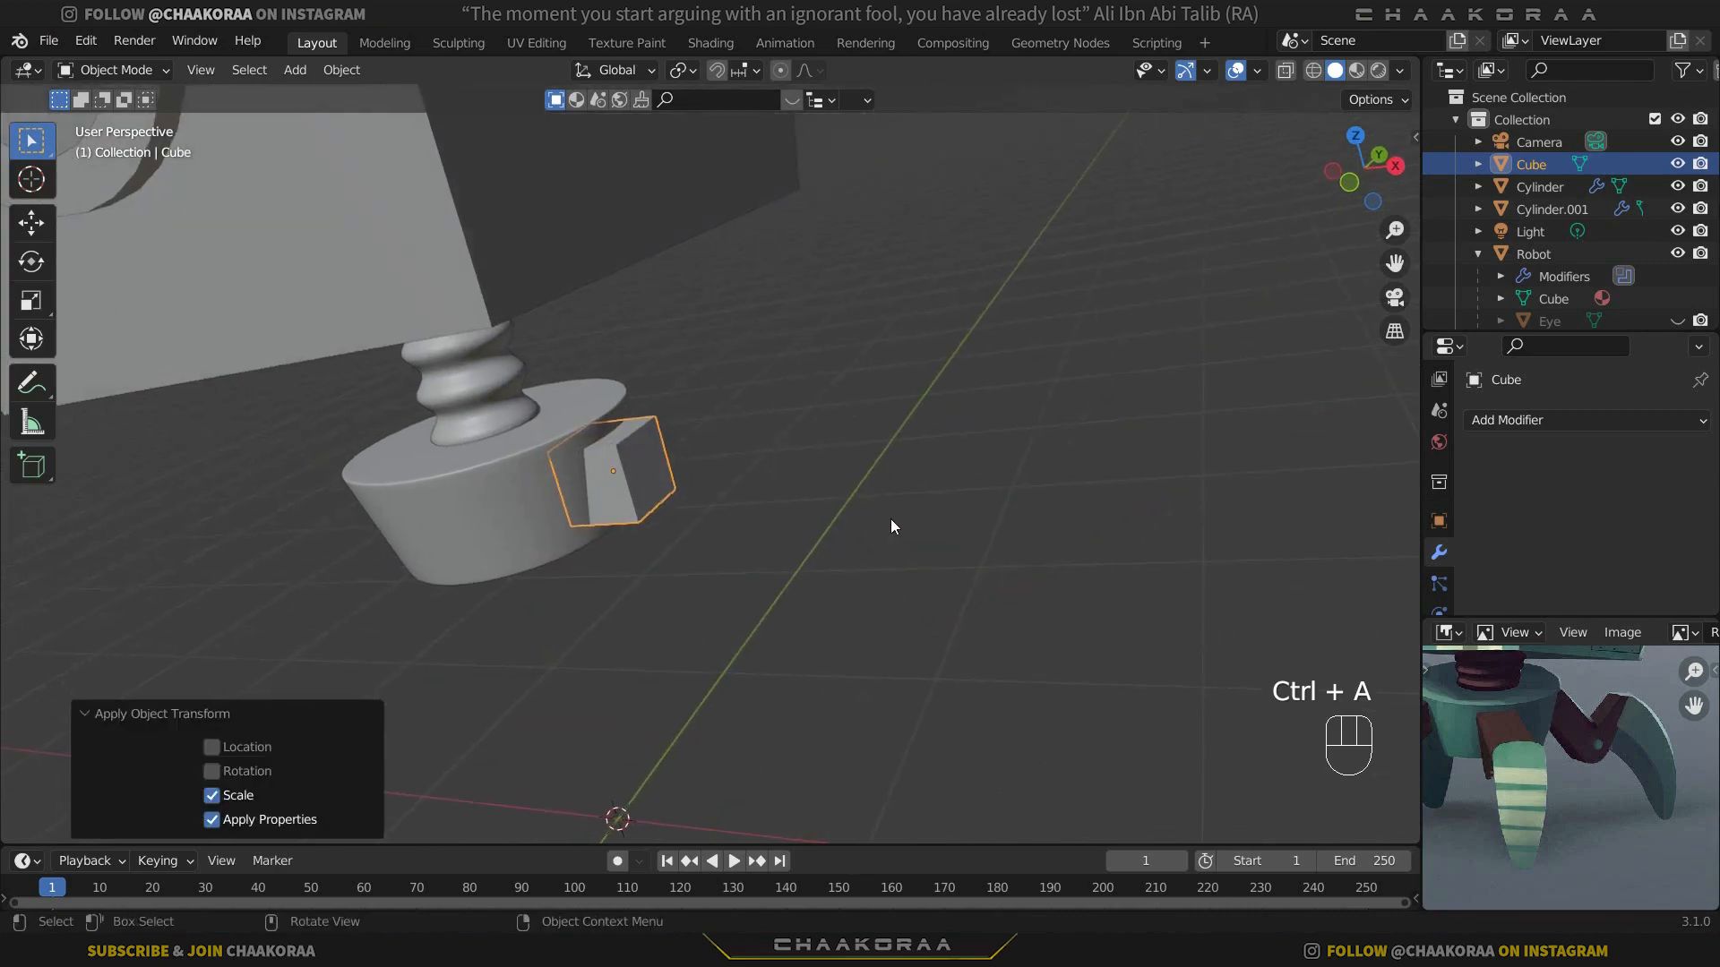
# Step: In Edit Mode, select the cube's outer-face vertices and move them about 0.06 m toward the base in front view
pyautogui.press('KP_1')
pyautogui.keyDown('shift'); pyautogui.moveTo(529, 505); pyautogui.dragTo(654, 504, button='middle'); pyautogui.keyUp('shift')
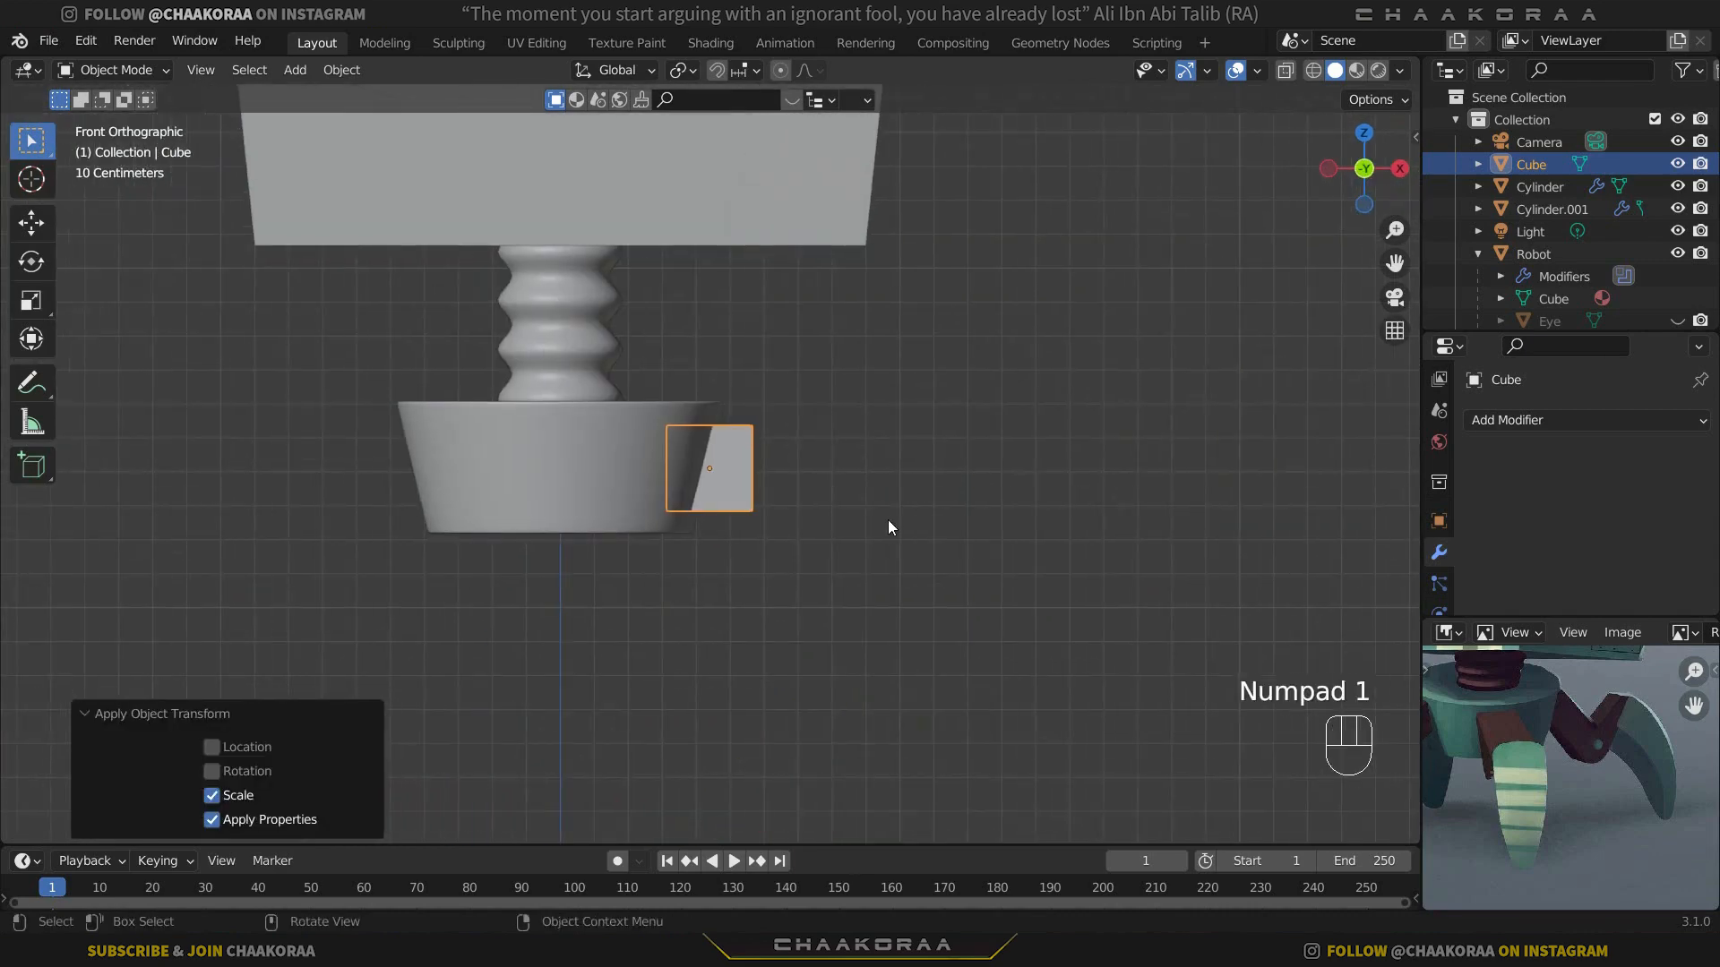
pyautogui.scroll(1, 889, 520)
pyautogui.scroll(-2, 884, 572)
pyautogui.press('Tab')
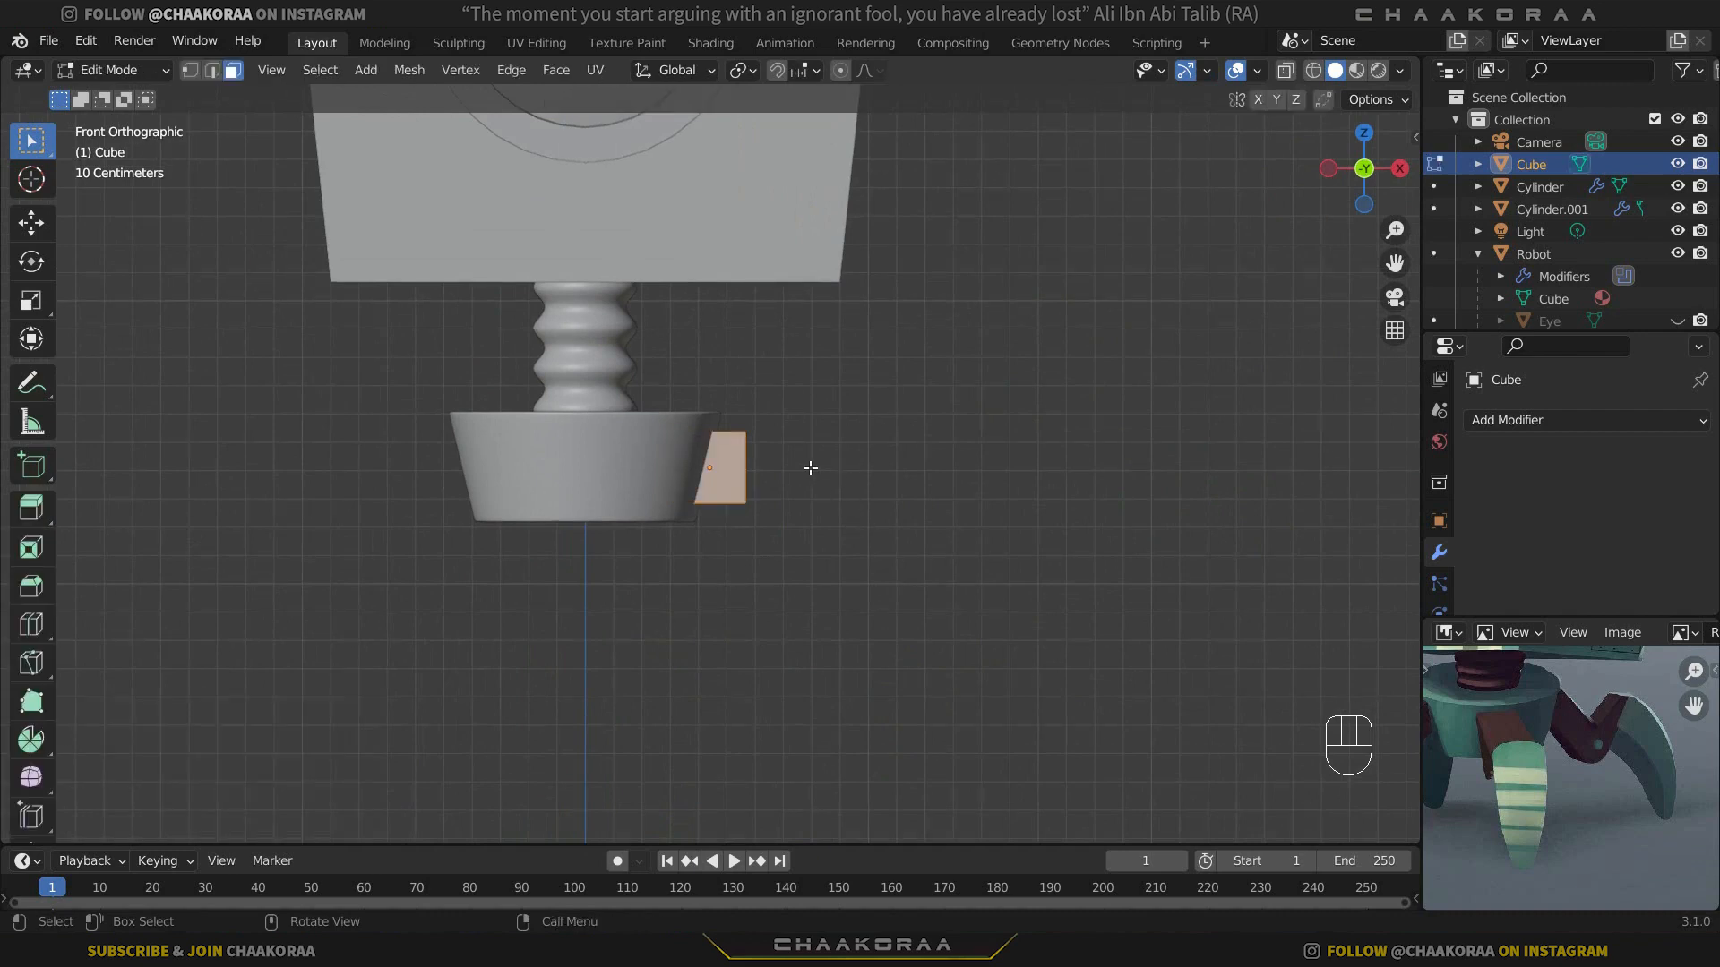
pyautogui.press('1')
pyautogui.moveTo(803, 430); pyautogui.dragTo(751, 465, button='middle')
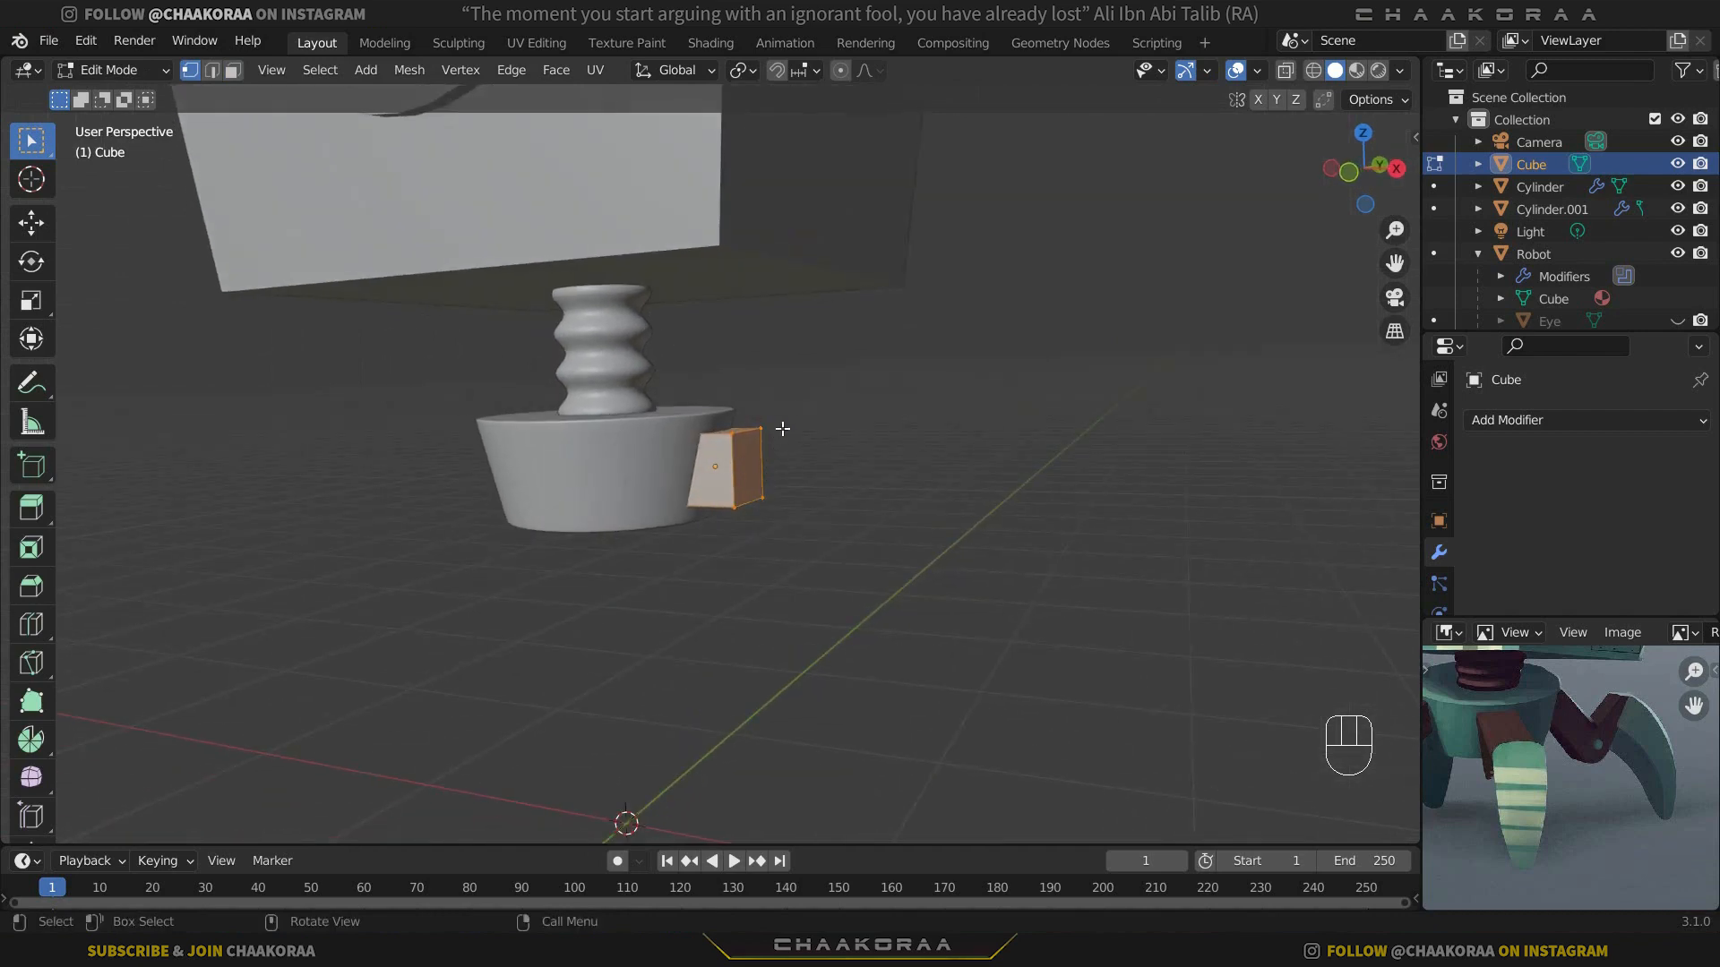
pyautogui.moveTo(793, 405); pyautogui.dragTo(717, 530)
pyautogui.press('KP_1')
pyautogui.scroll(4, 749, 526)
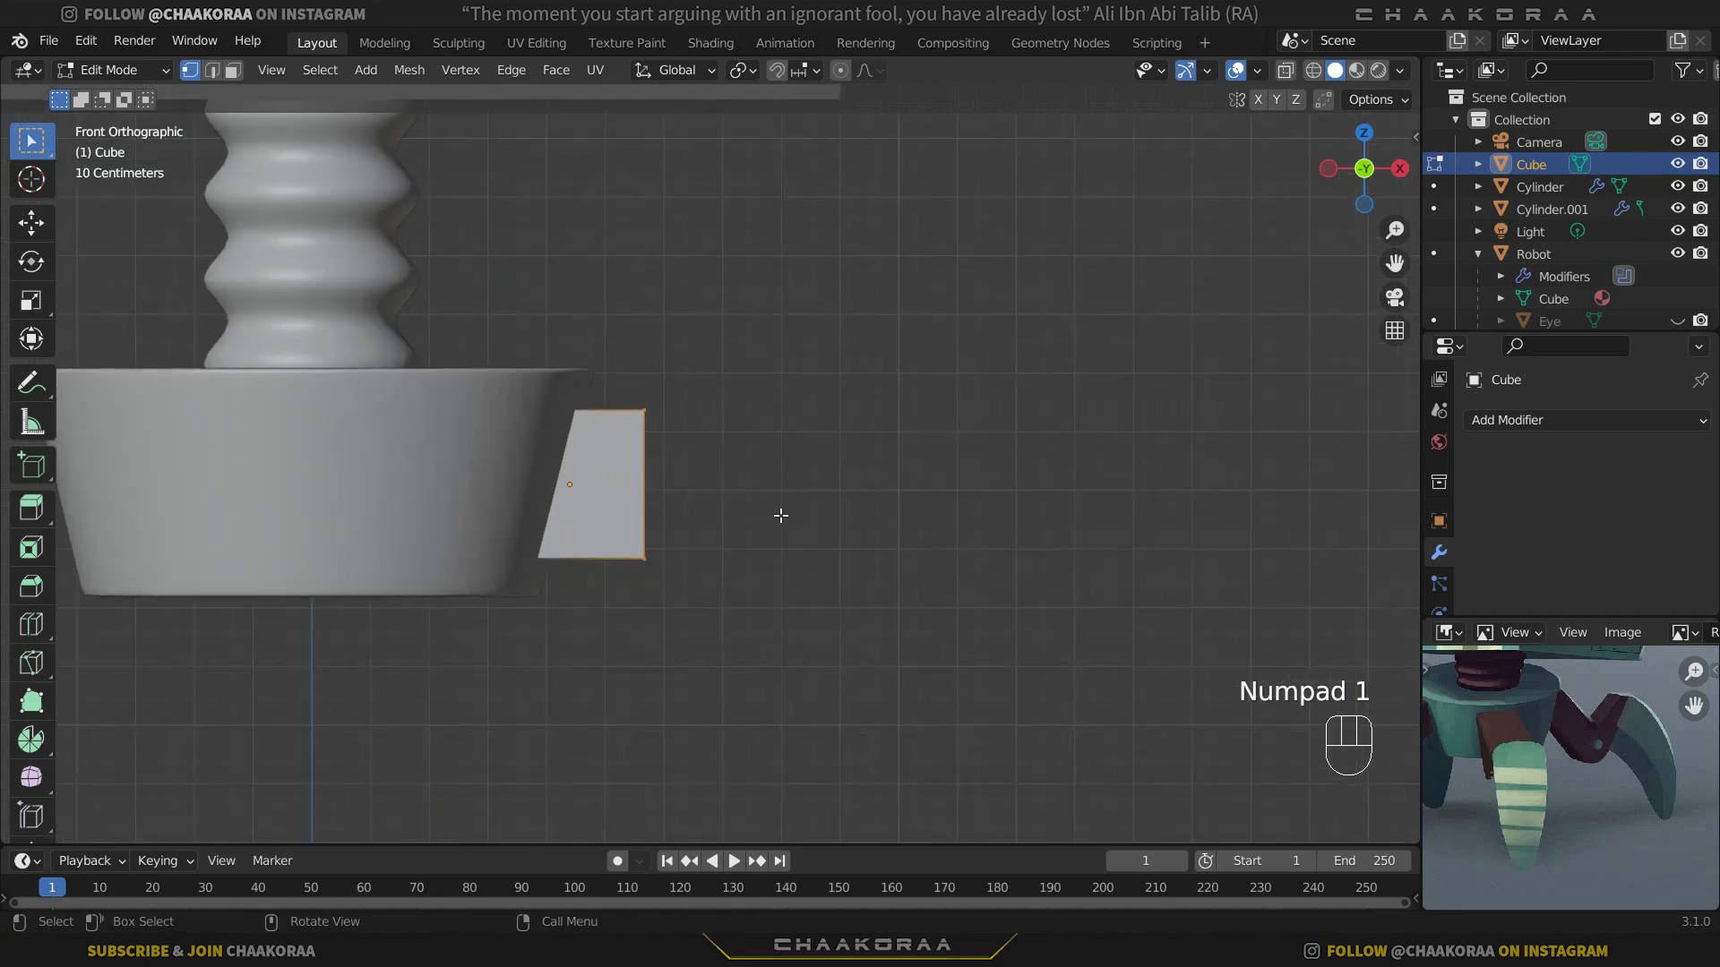
pyautogui.press('g')
pyautogui.click(764, 519)
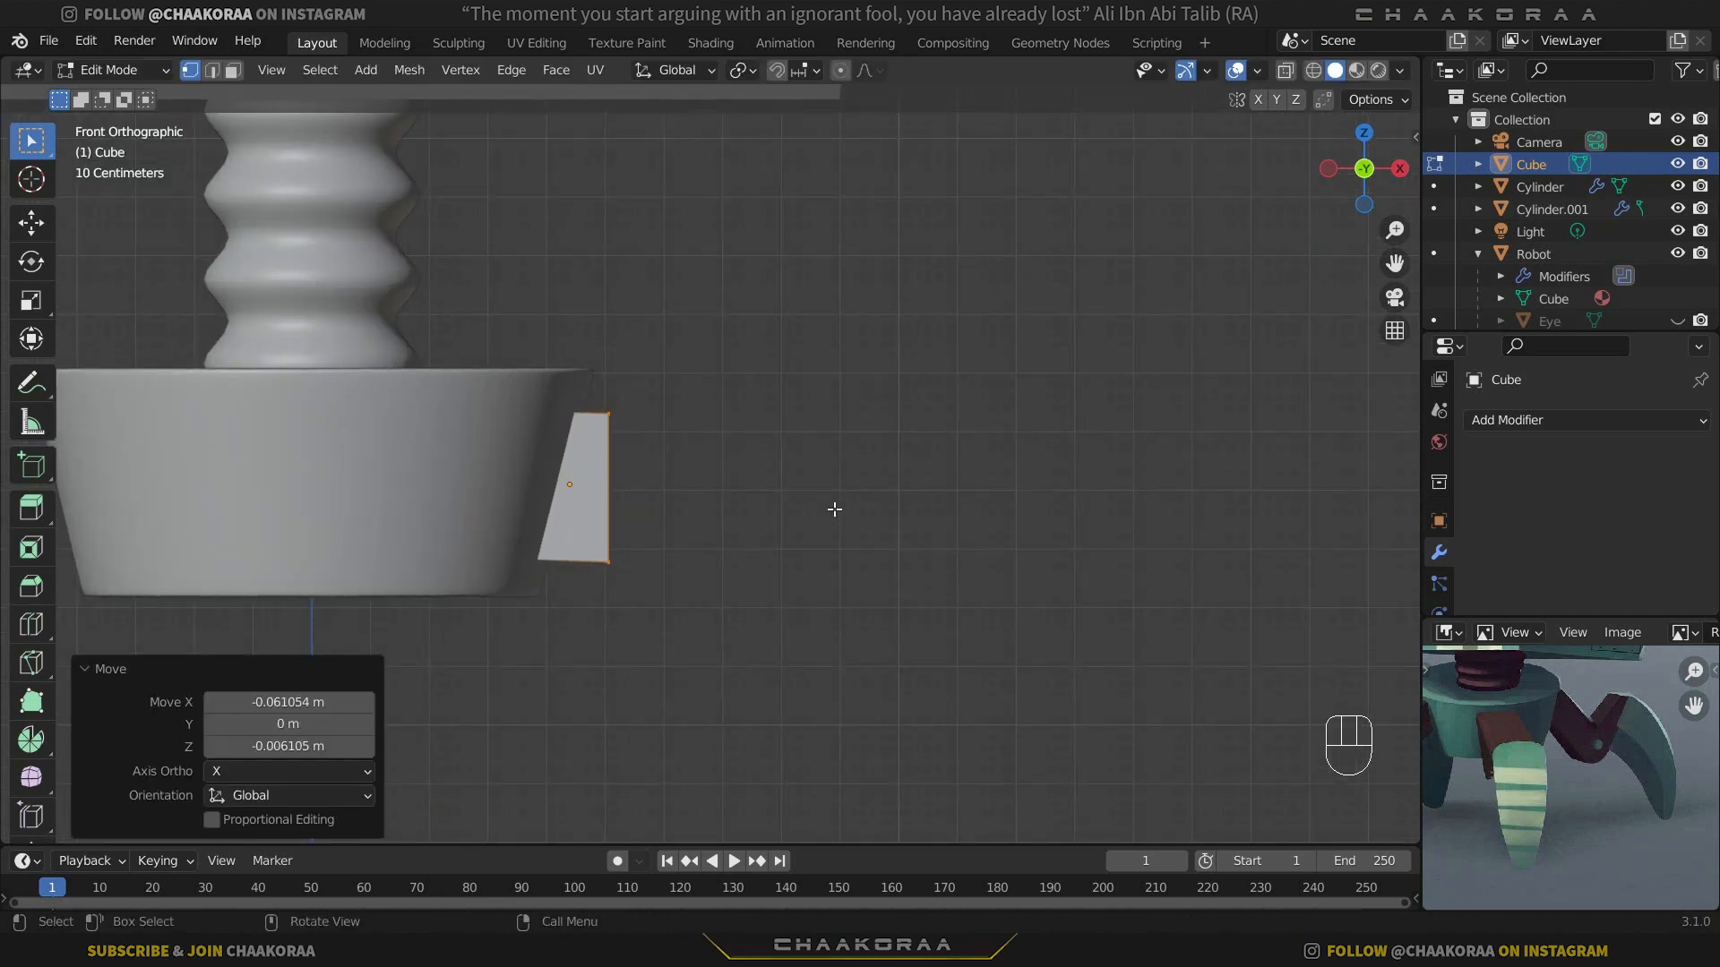
# Step: Rotate the outer face by about 23.6° to follow the base's slanted wall and shift it about 0.02 m inward
pyautogui.press('r')
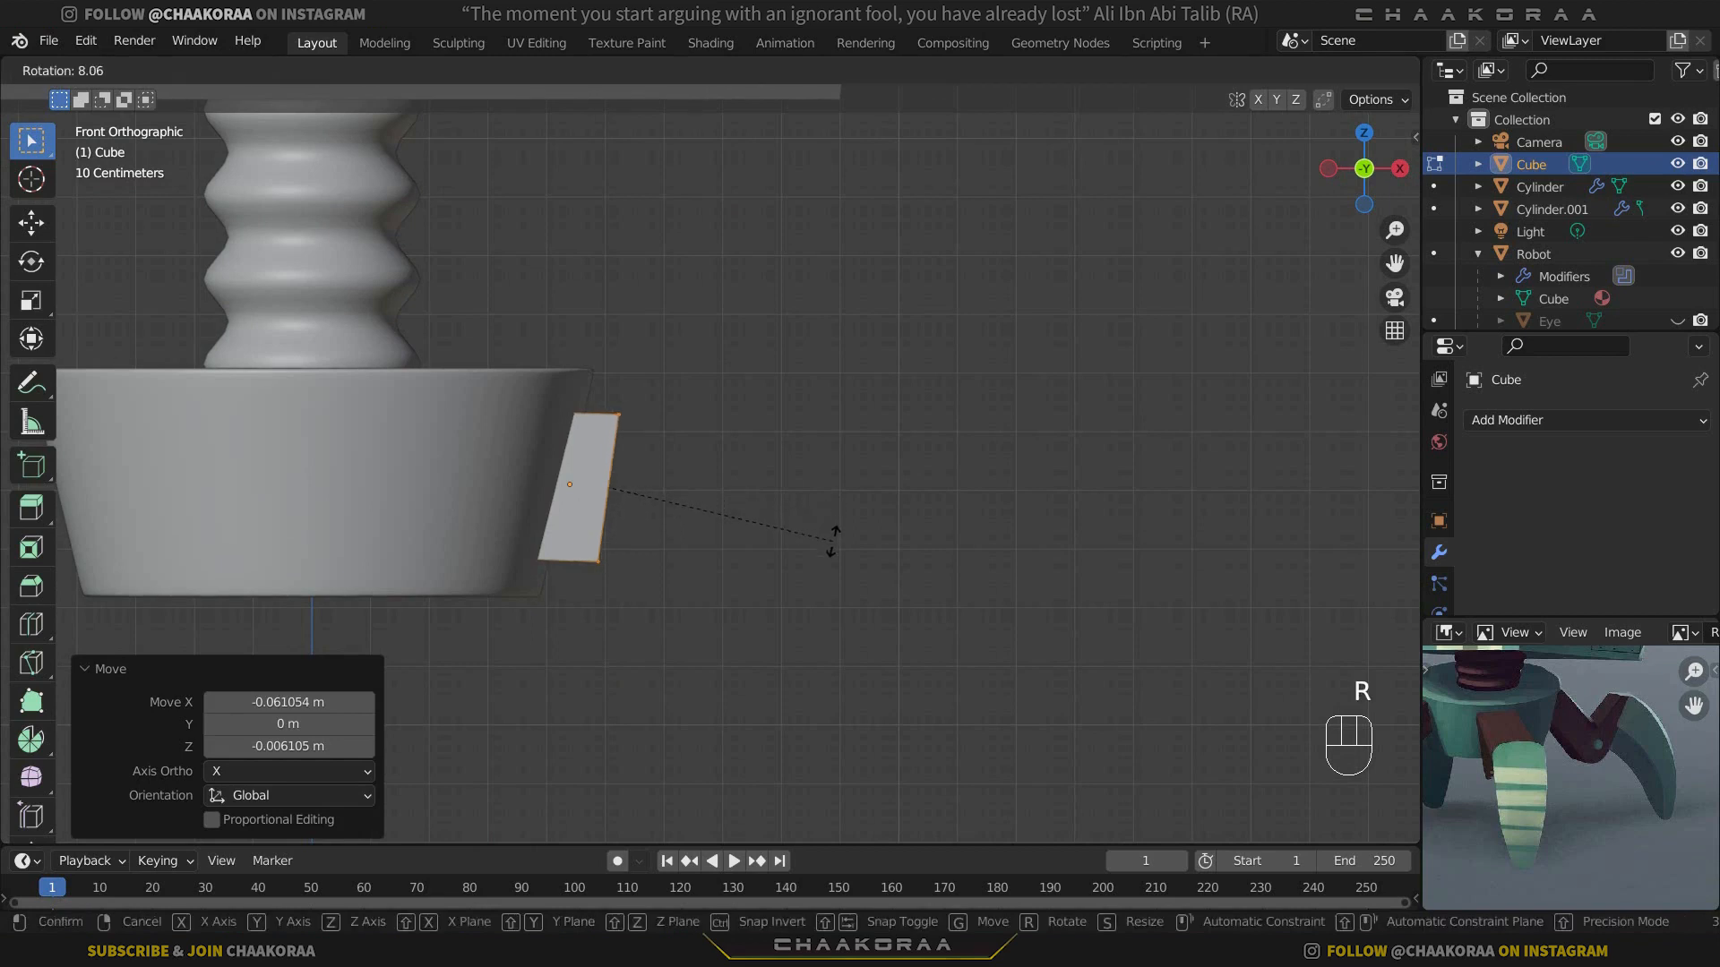
pyautogui.click(811, 587)
pyautogui.press('g')
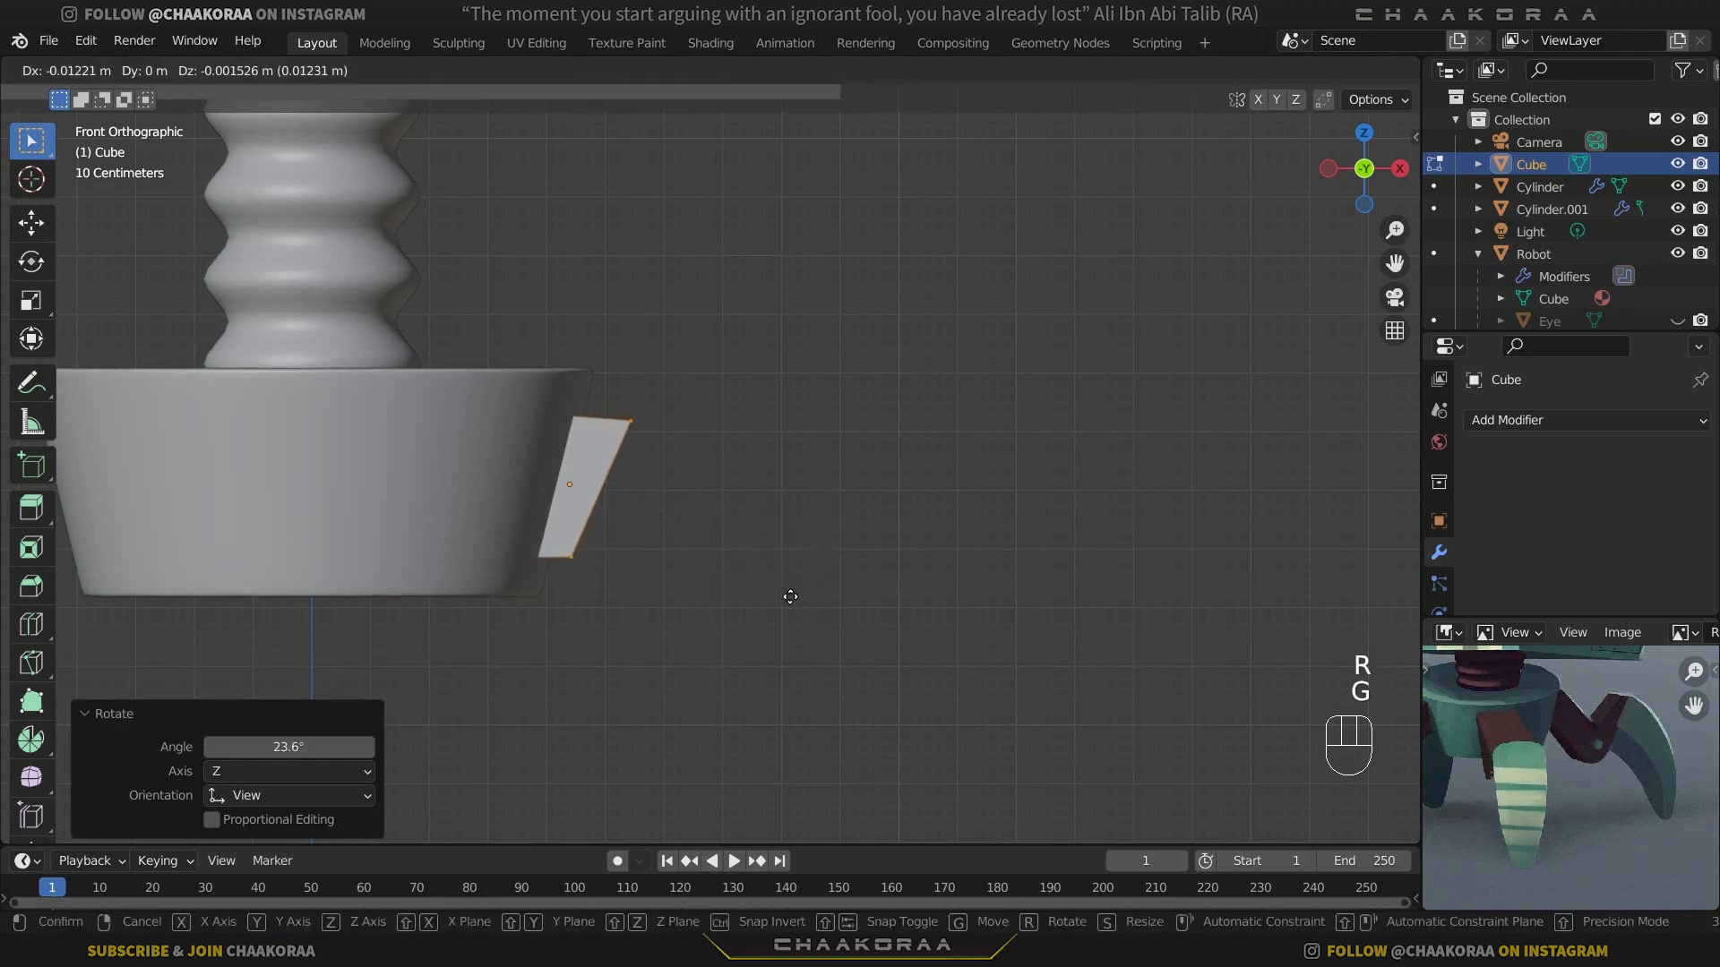
pyautogui.click(788, 594)
# Step: With X-ray on, adjust the upper and lower outer corners of the cube so its outer face parallels the base's slope
pyautogui.hotkey('alt', 'z')
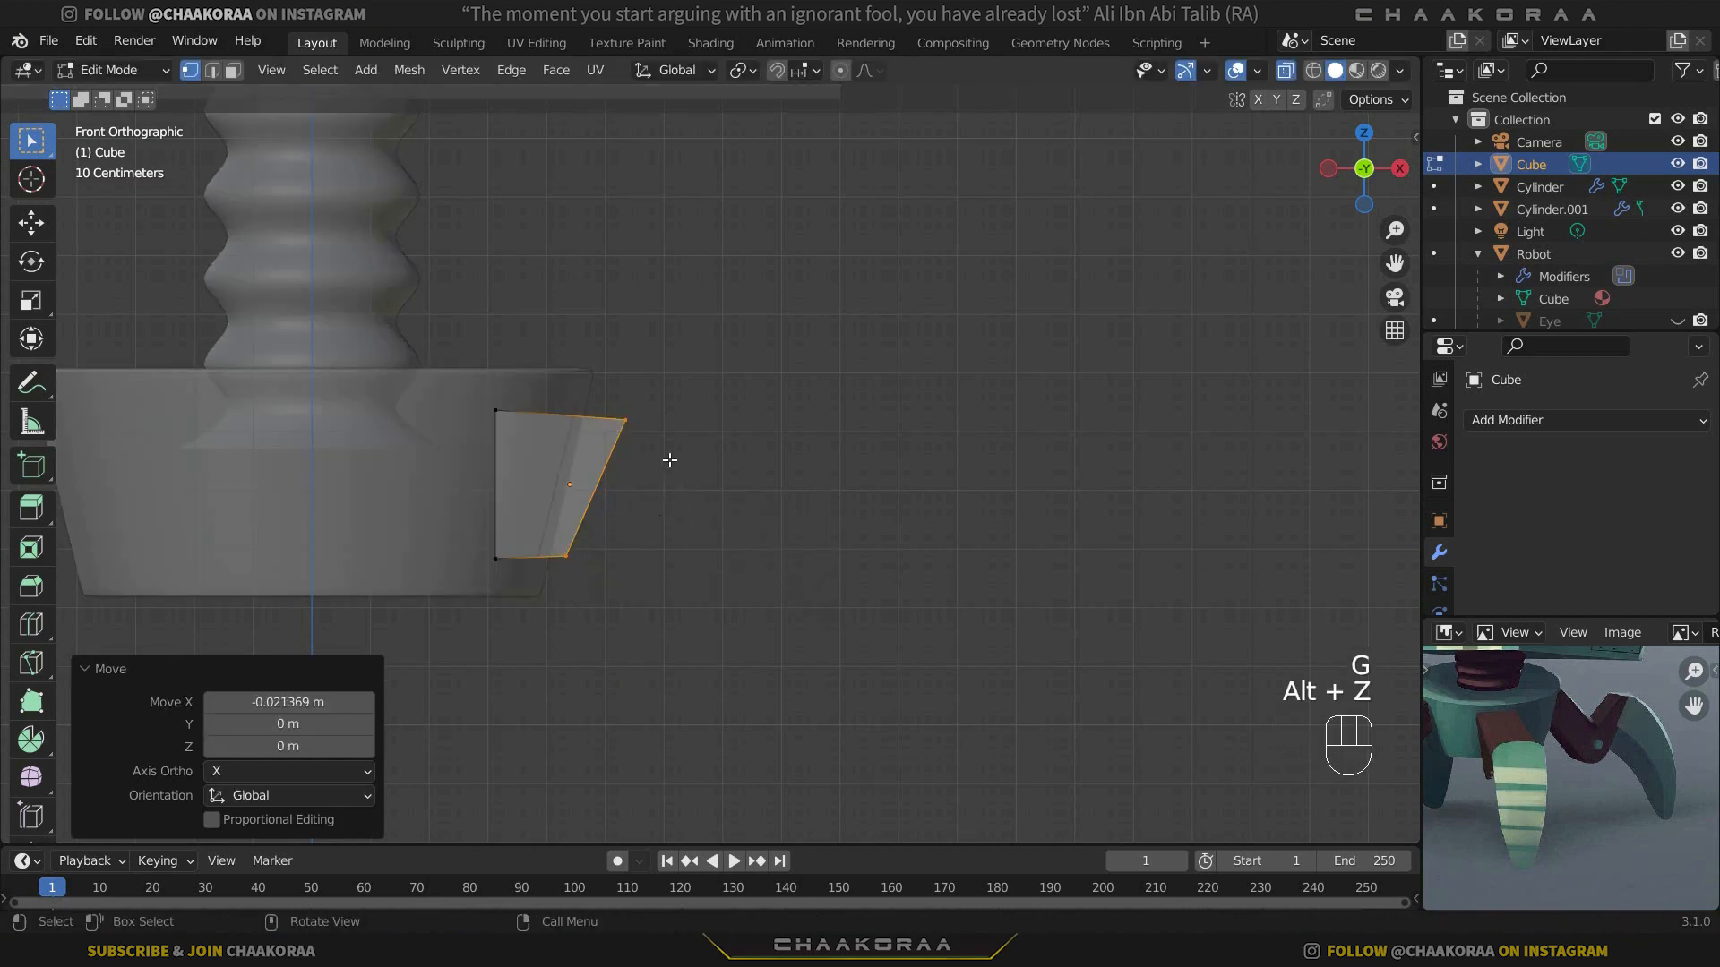
pyautogui.moveTo(666, 385); pyautogui.dragTo(588, 453)
pyautogui.press('g')
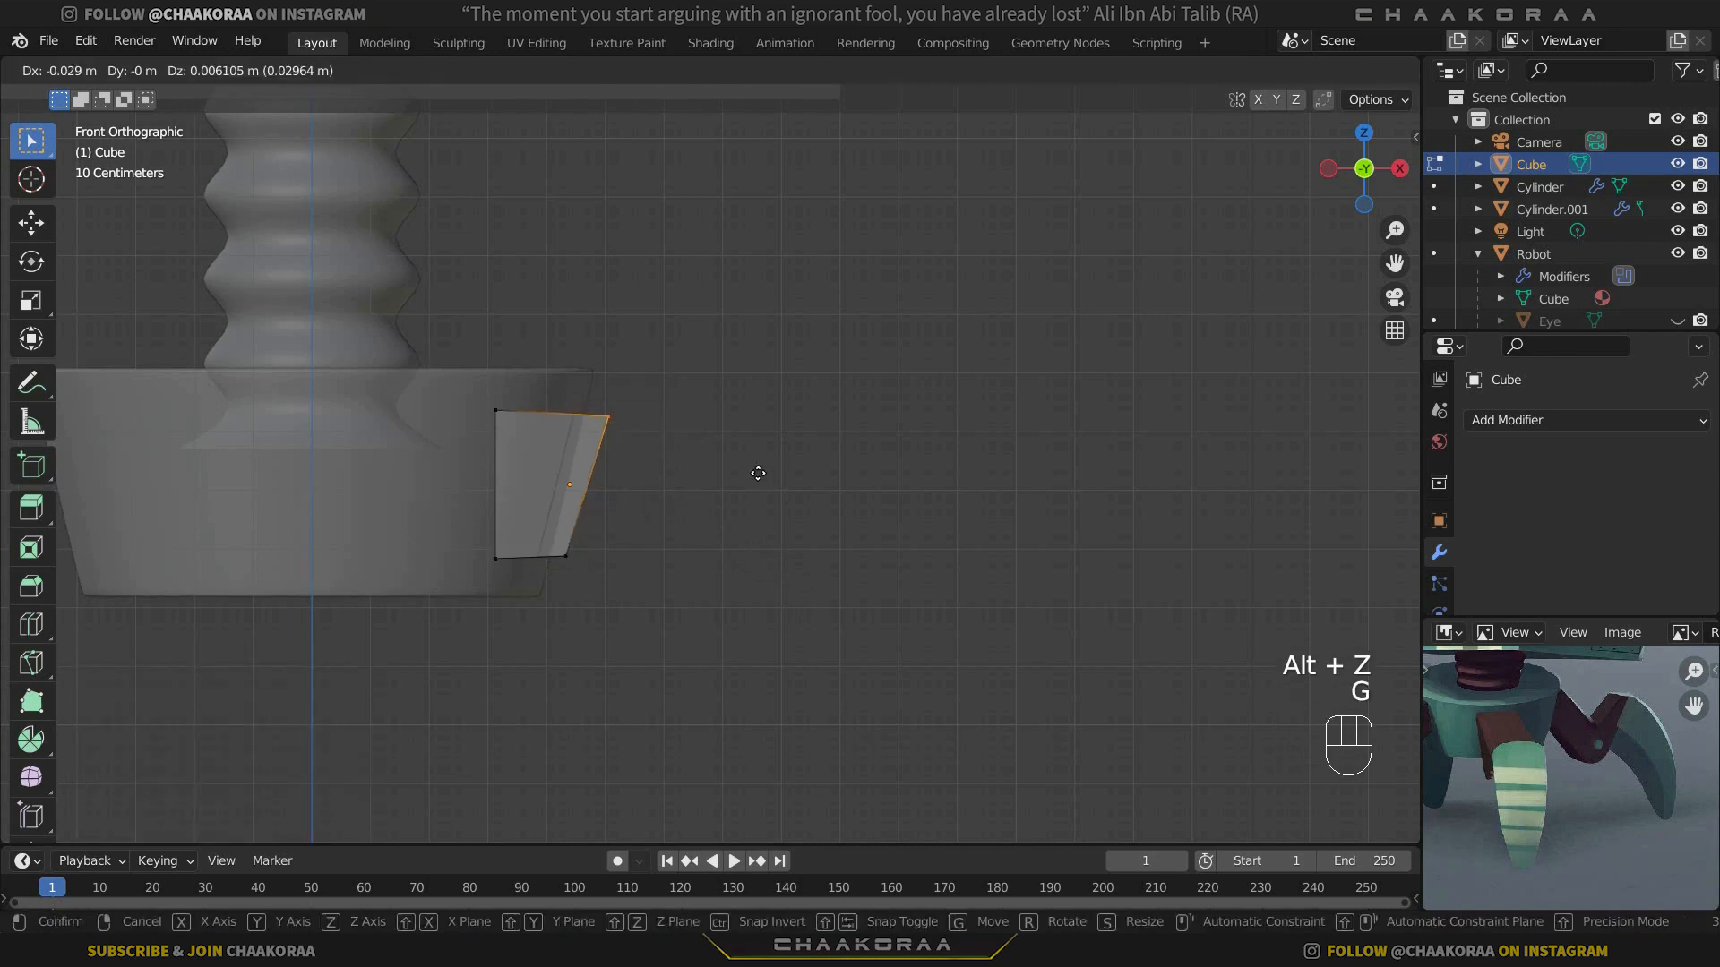
pyautogui.click(754, 470)
pyautogui.moveTo(631, 535); pyautogui.dragTo(547, 609)
pyautogui.press('g')
pyautogui.click(539, 620)
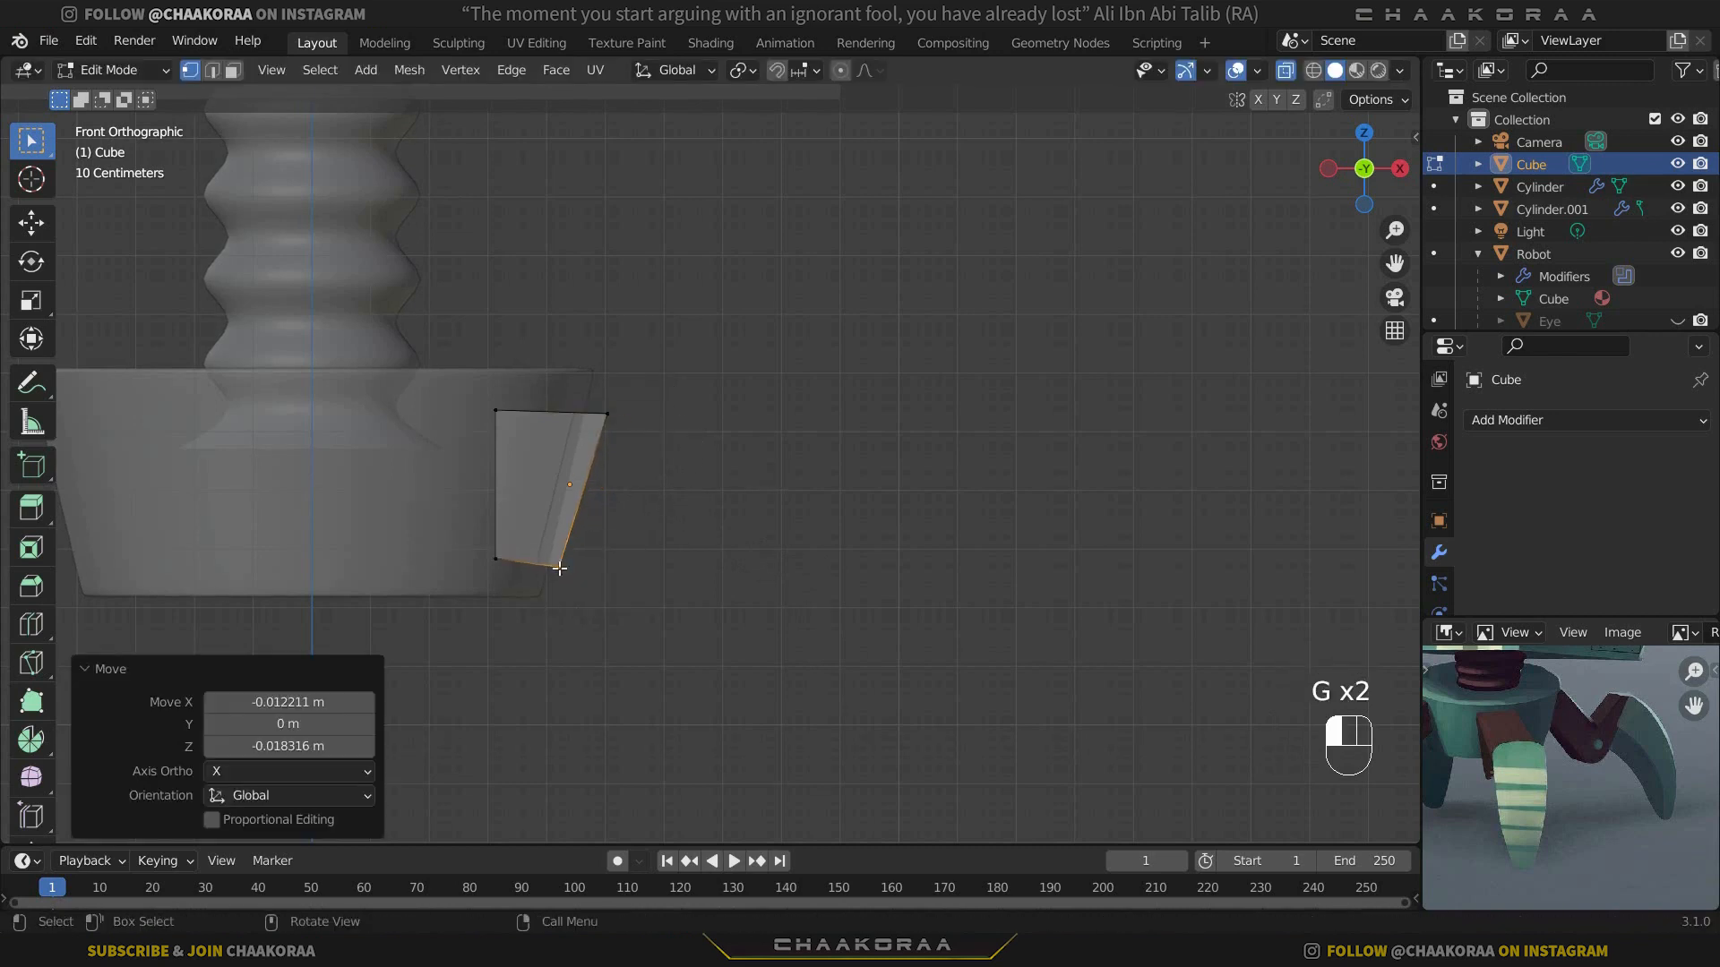
pyautogui.moveTo(630, 410); pyautogui.dragTo(593, 446)
pyautogui.press('g')
pyautogui.click(588, 447)
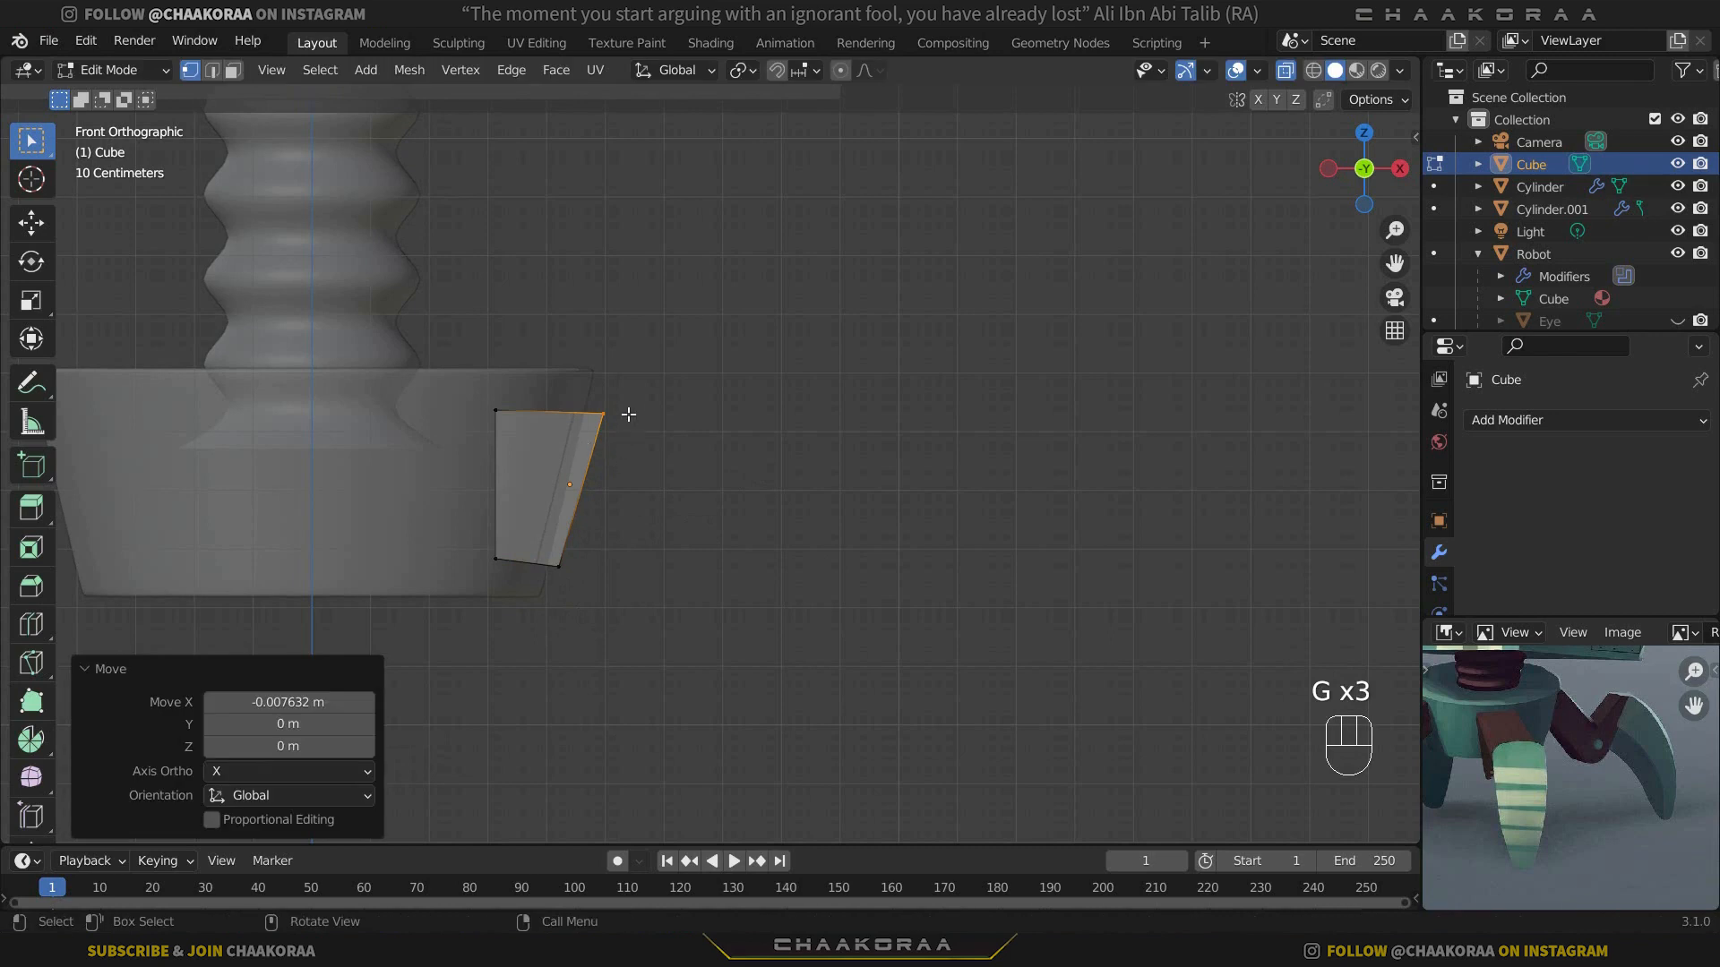
# Step: Extrude the outer face about 0.31 m, then move and rotate it so the first leg segment slopes downward
pyautogui.keyDown('shift'); pyautogui.moveTo(583, 563); pyautogui.dragTo(540, 597); pyautogui.keyUp('shift')
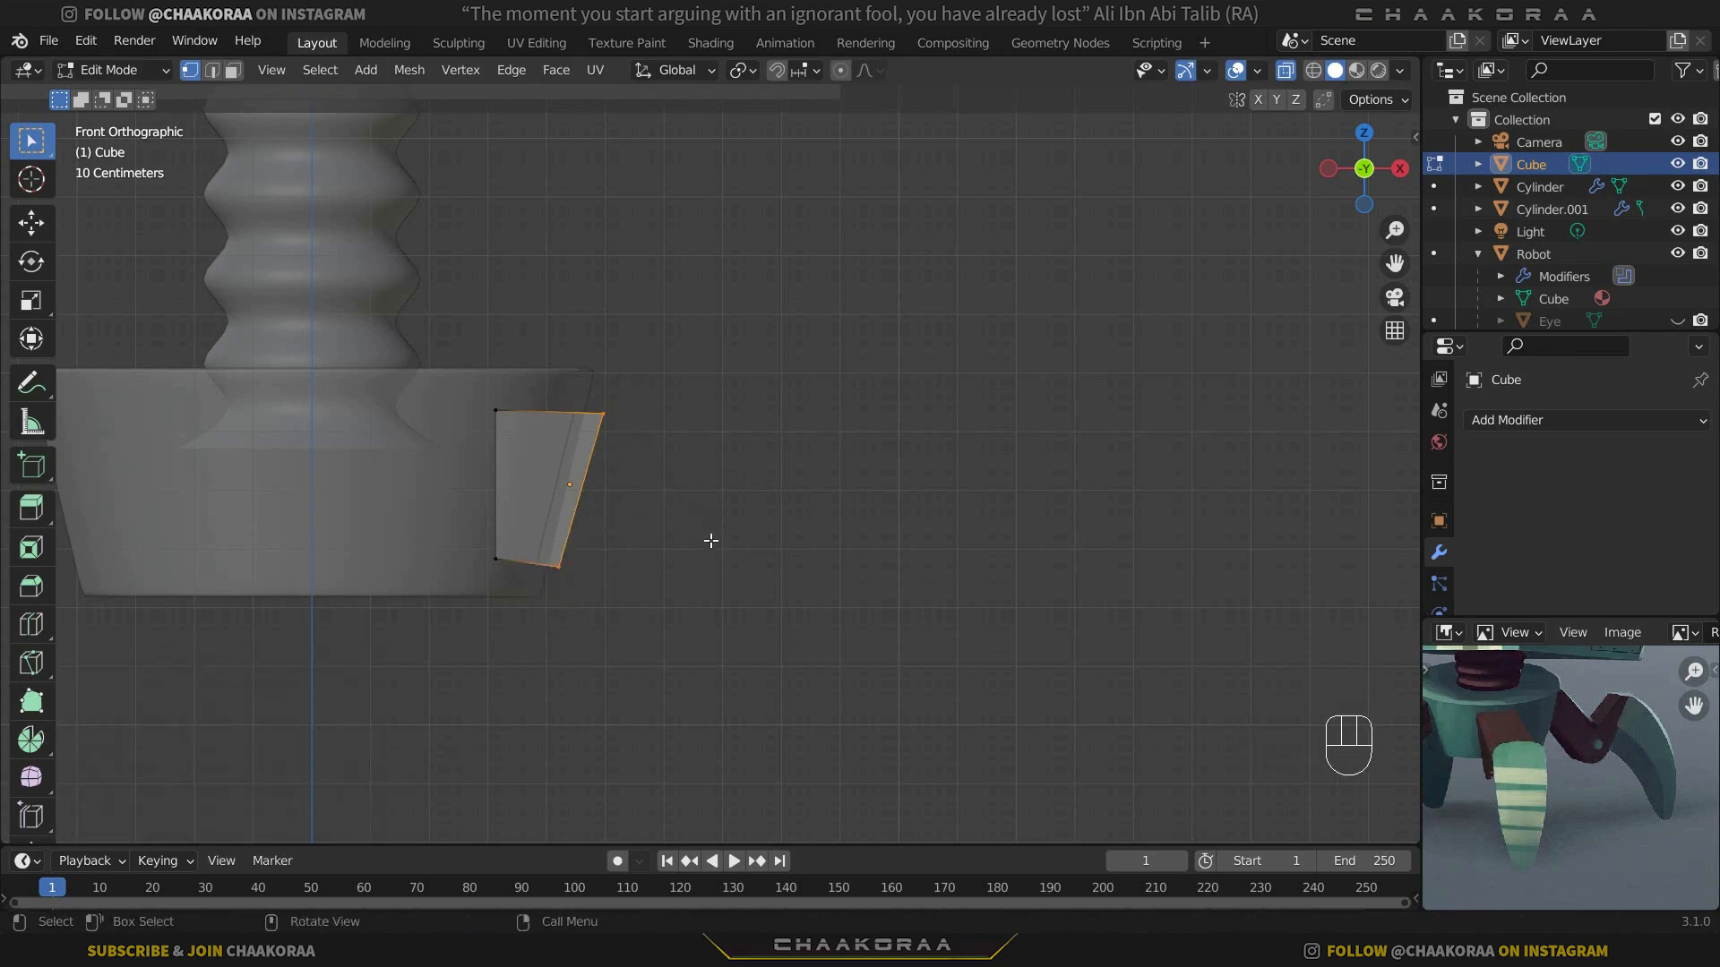
pyautogui.press('e')
pyautogui.click(880, 643)
pyautogui.press('g')
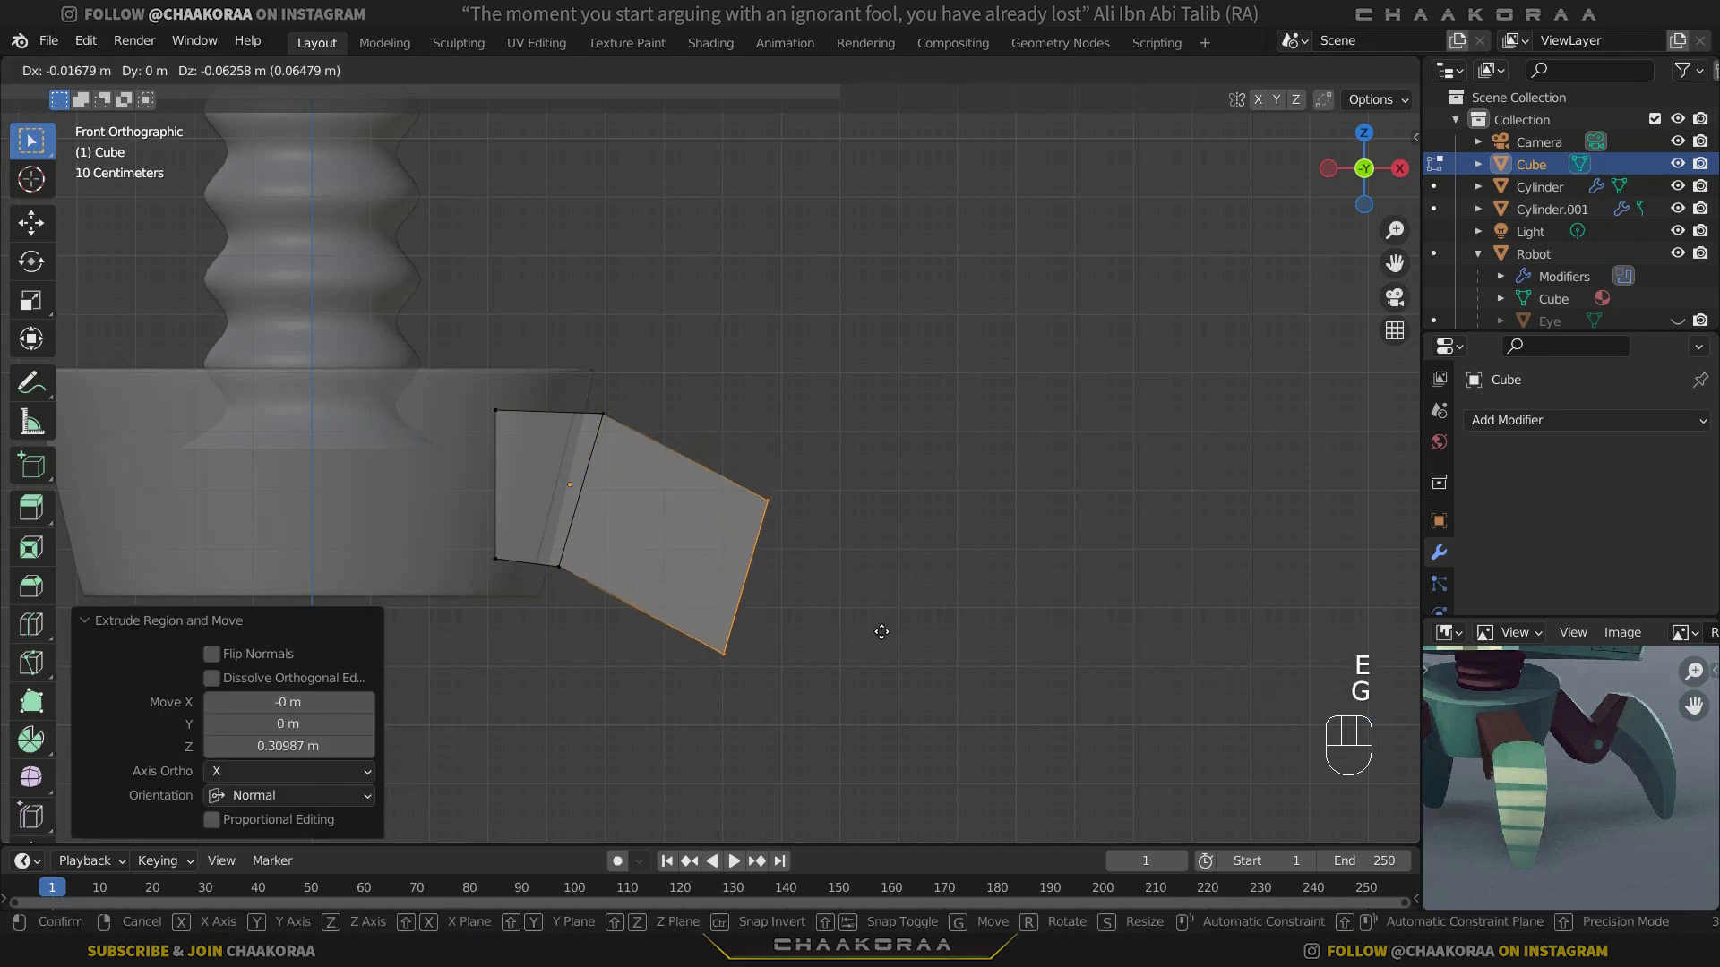
pyautogui.click(846, 643)
pyautogui.press('r')
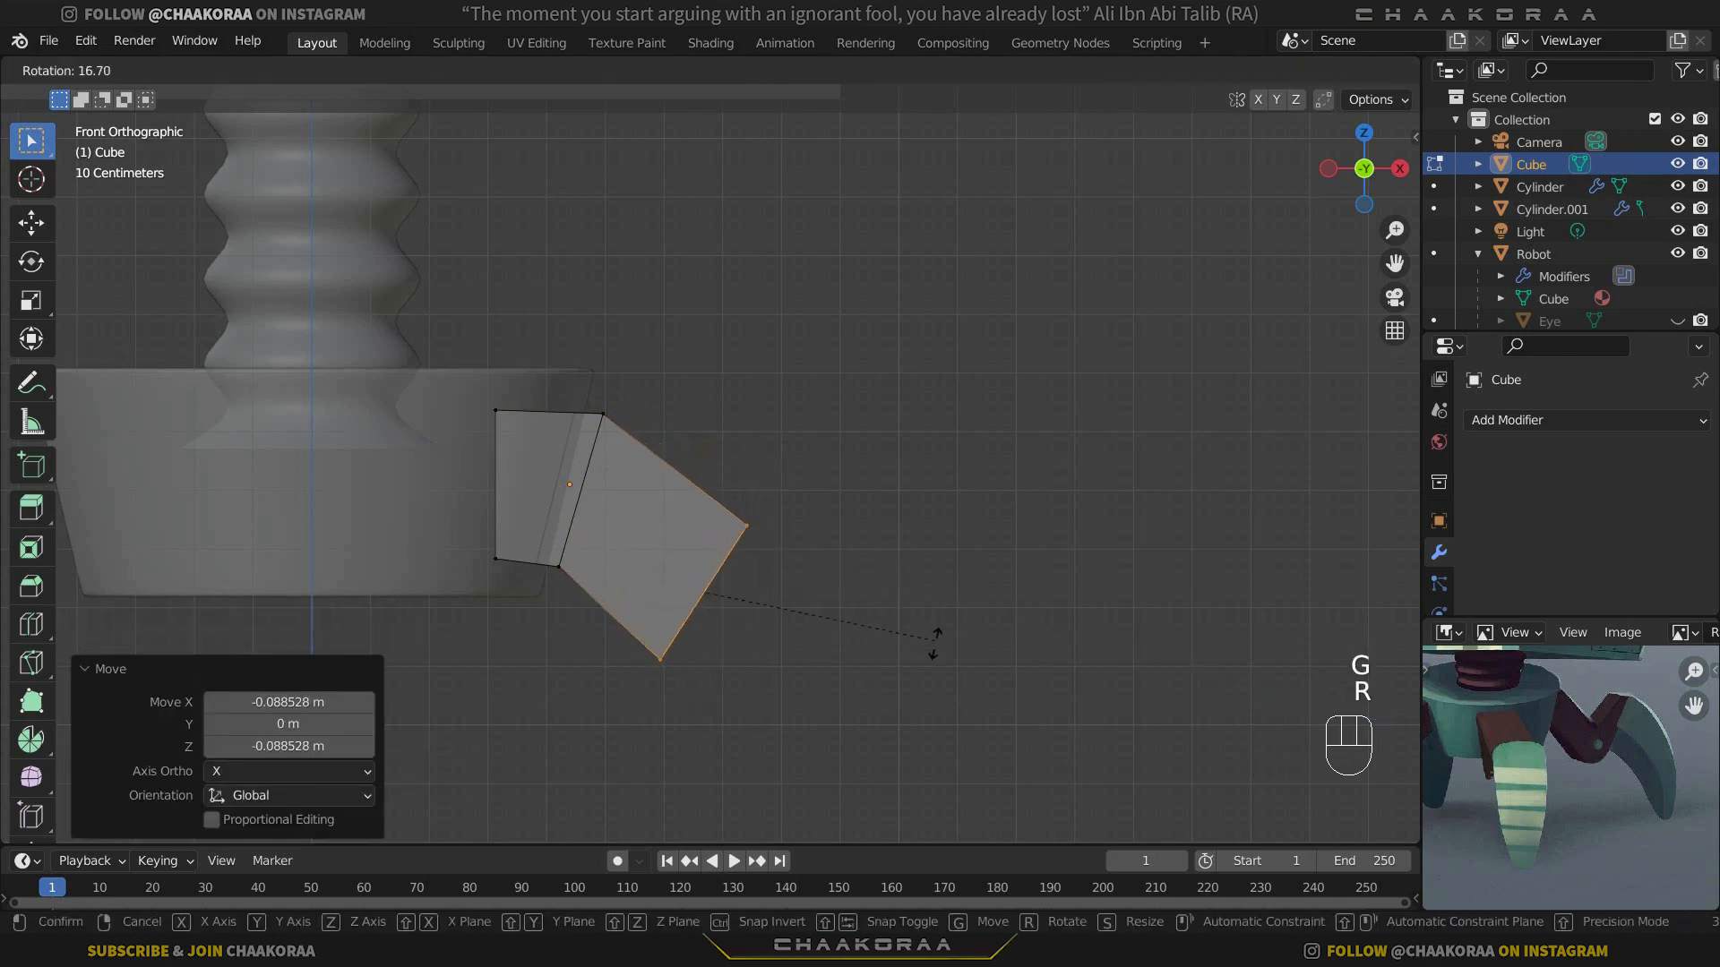
pyautogui.click(935, 657)
# Step: Nudge the upper and lower corner vertices of the new segment and its upper joint to even out its thickness
pyautogui.moveTo(708, 490); pyautogui.dragTo(795, 579)
pyautogui.press('g')
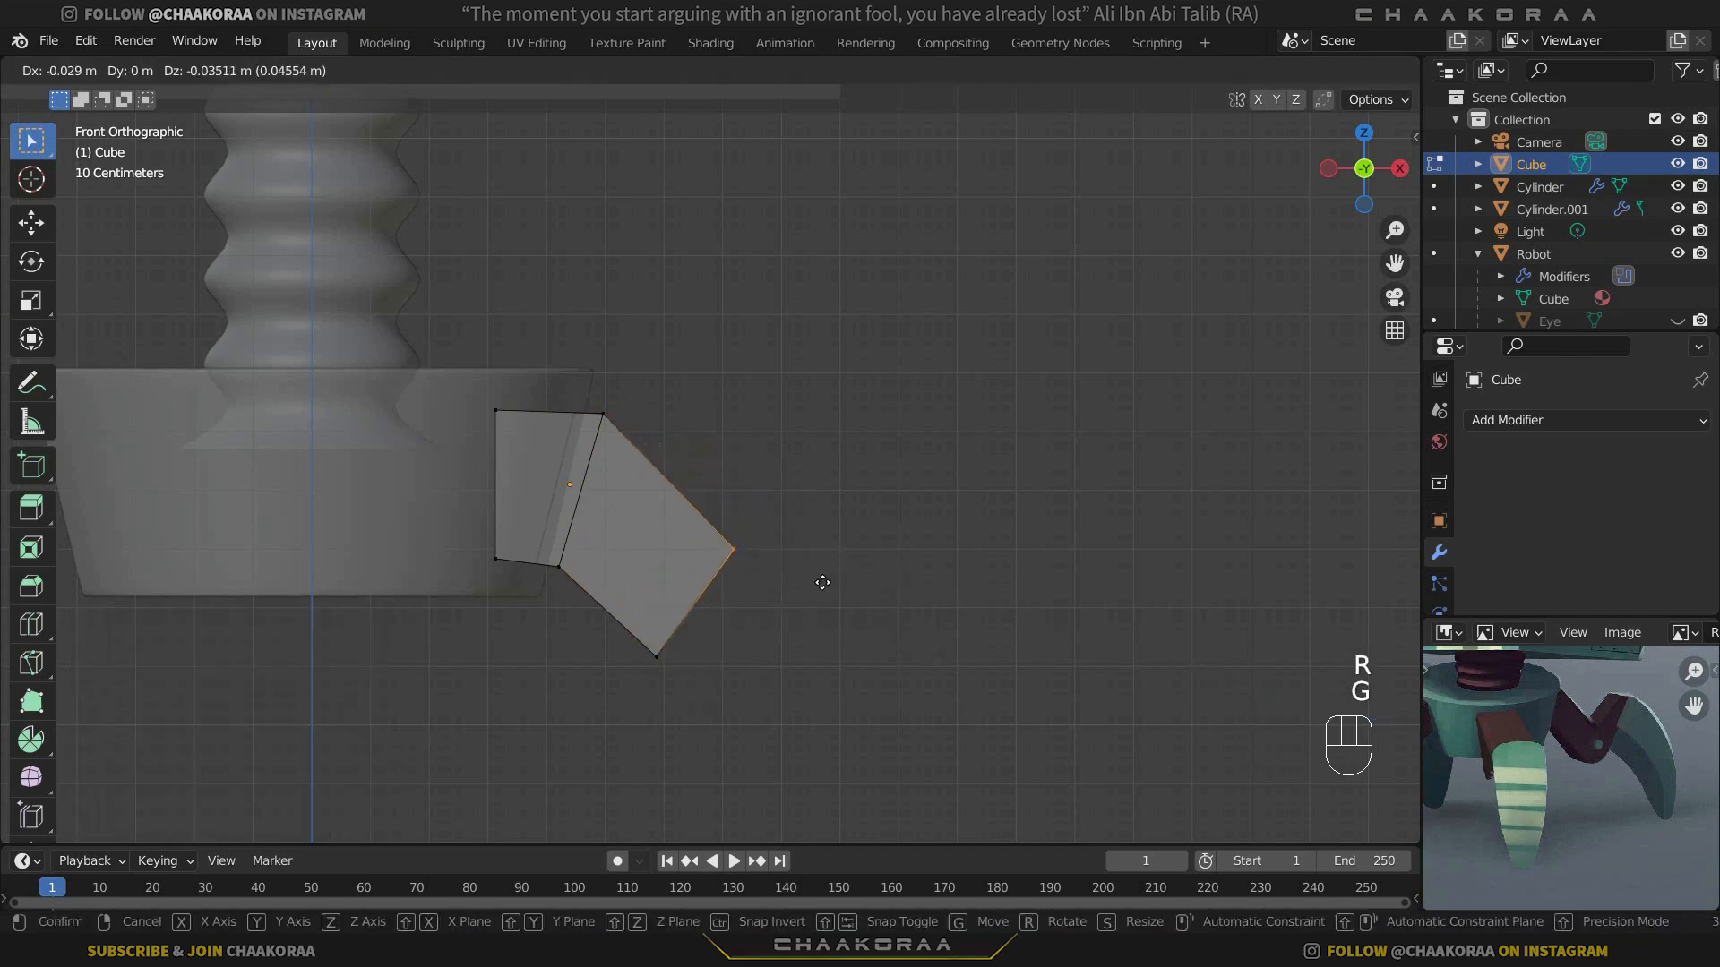
pyautogui.click(822, 583)
pyautogui.moveTo(697, 640); pyautogui.dragTo(627, 690)
pyautogui.press('g')
pyautogui.click(622, 683)
pyautogui.moveTo(777, 494); pyautogui.dragTo(685, 594)
pyautogui.press('g')
pyautogui.click(685, 589)
pyautogui.moveTo(631, 422); pyautogui.dragTo(615, 388)
pyautogui.press('g')
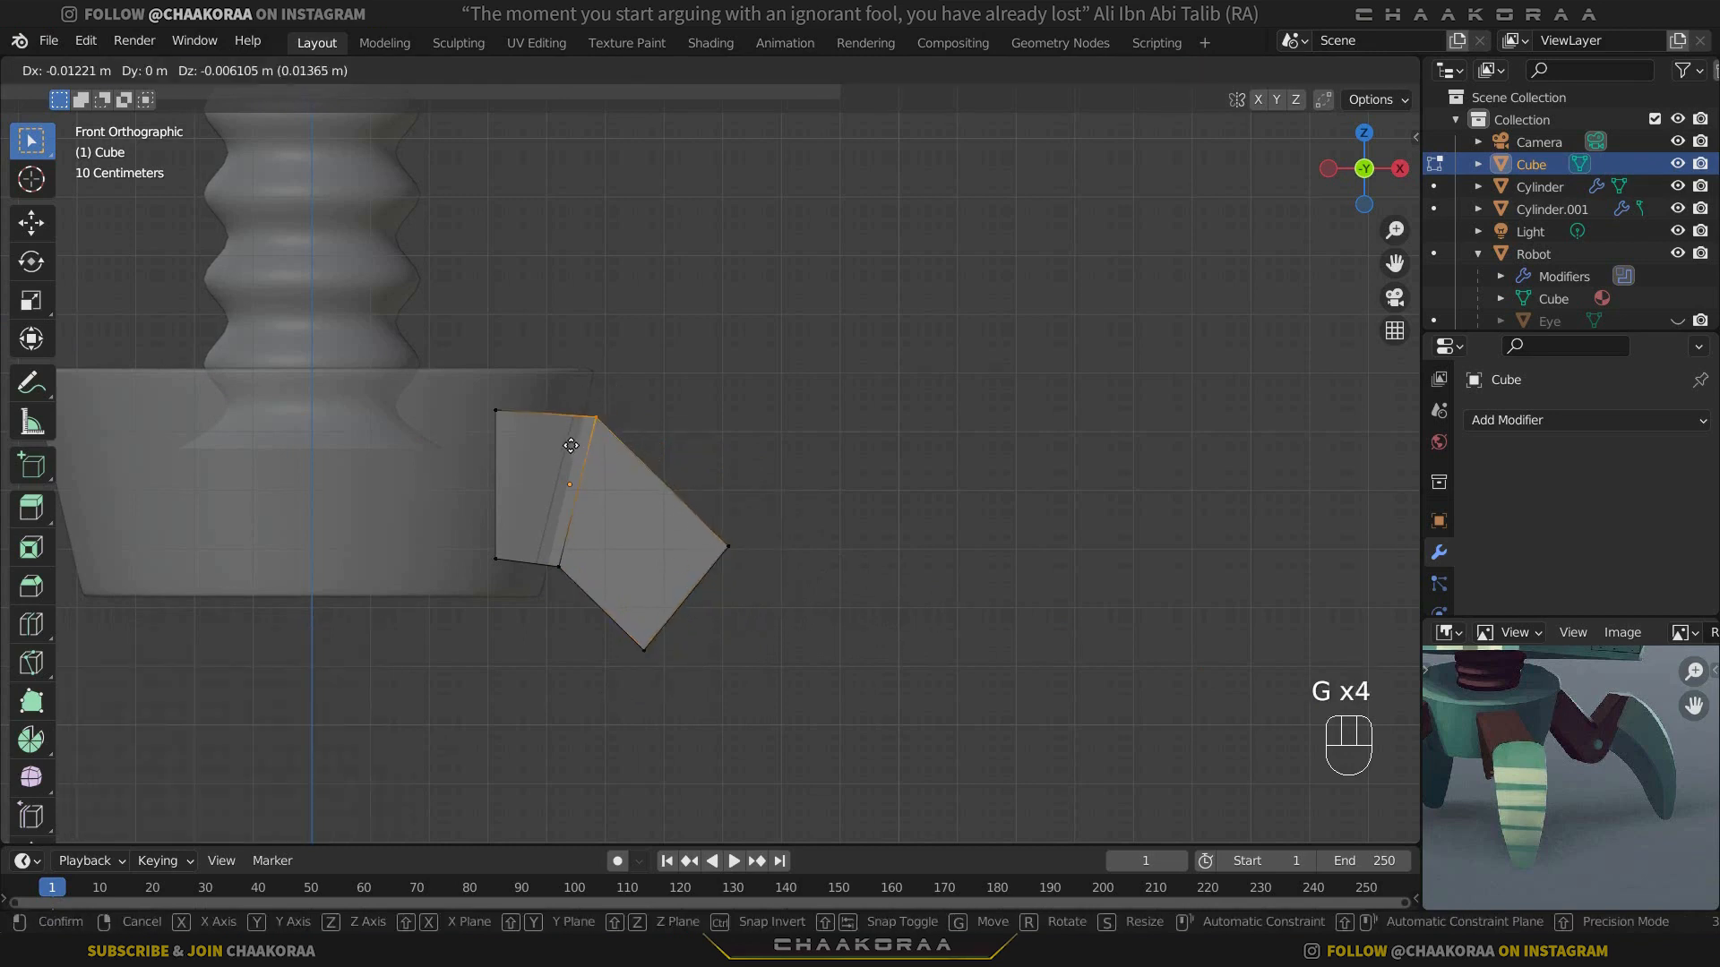
pyautogui.click(575, 447)
# Step: Extrude the segment's end face to the cursor three times, taking the leg outward and up into a level knee
pyautogui.moveTo(807, 540); pyautogui.dragTo(609, 707)
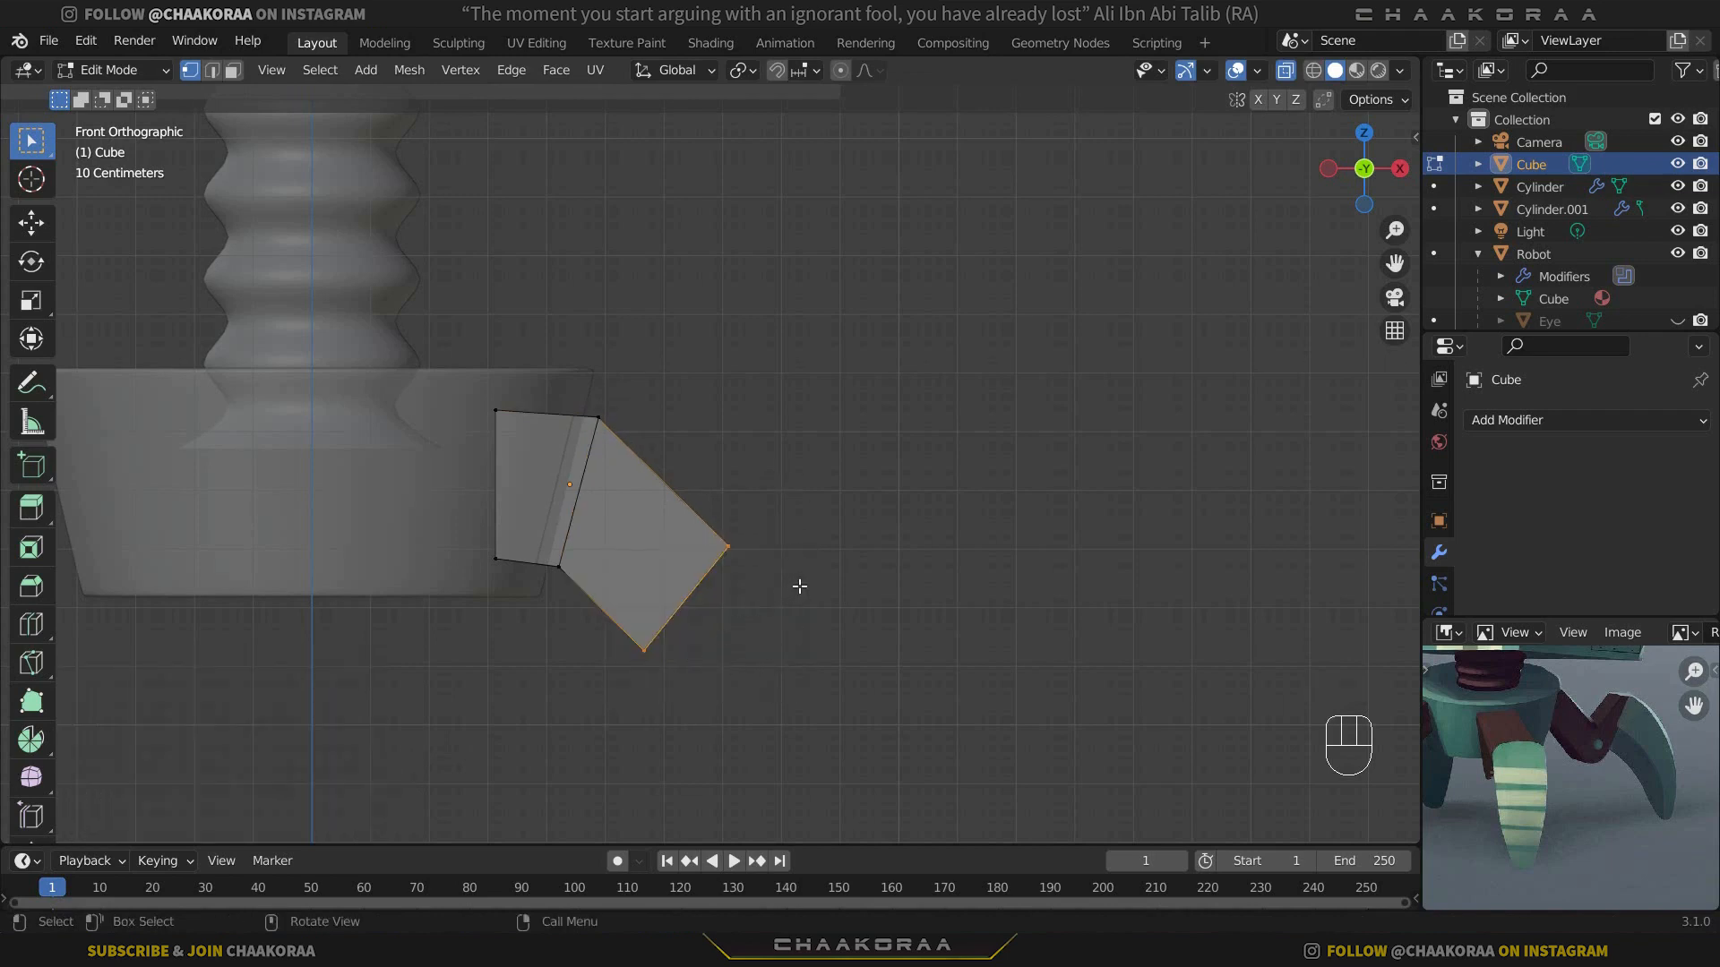
pyautogui.press('ctrl')
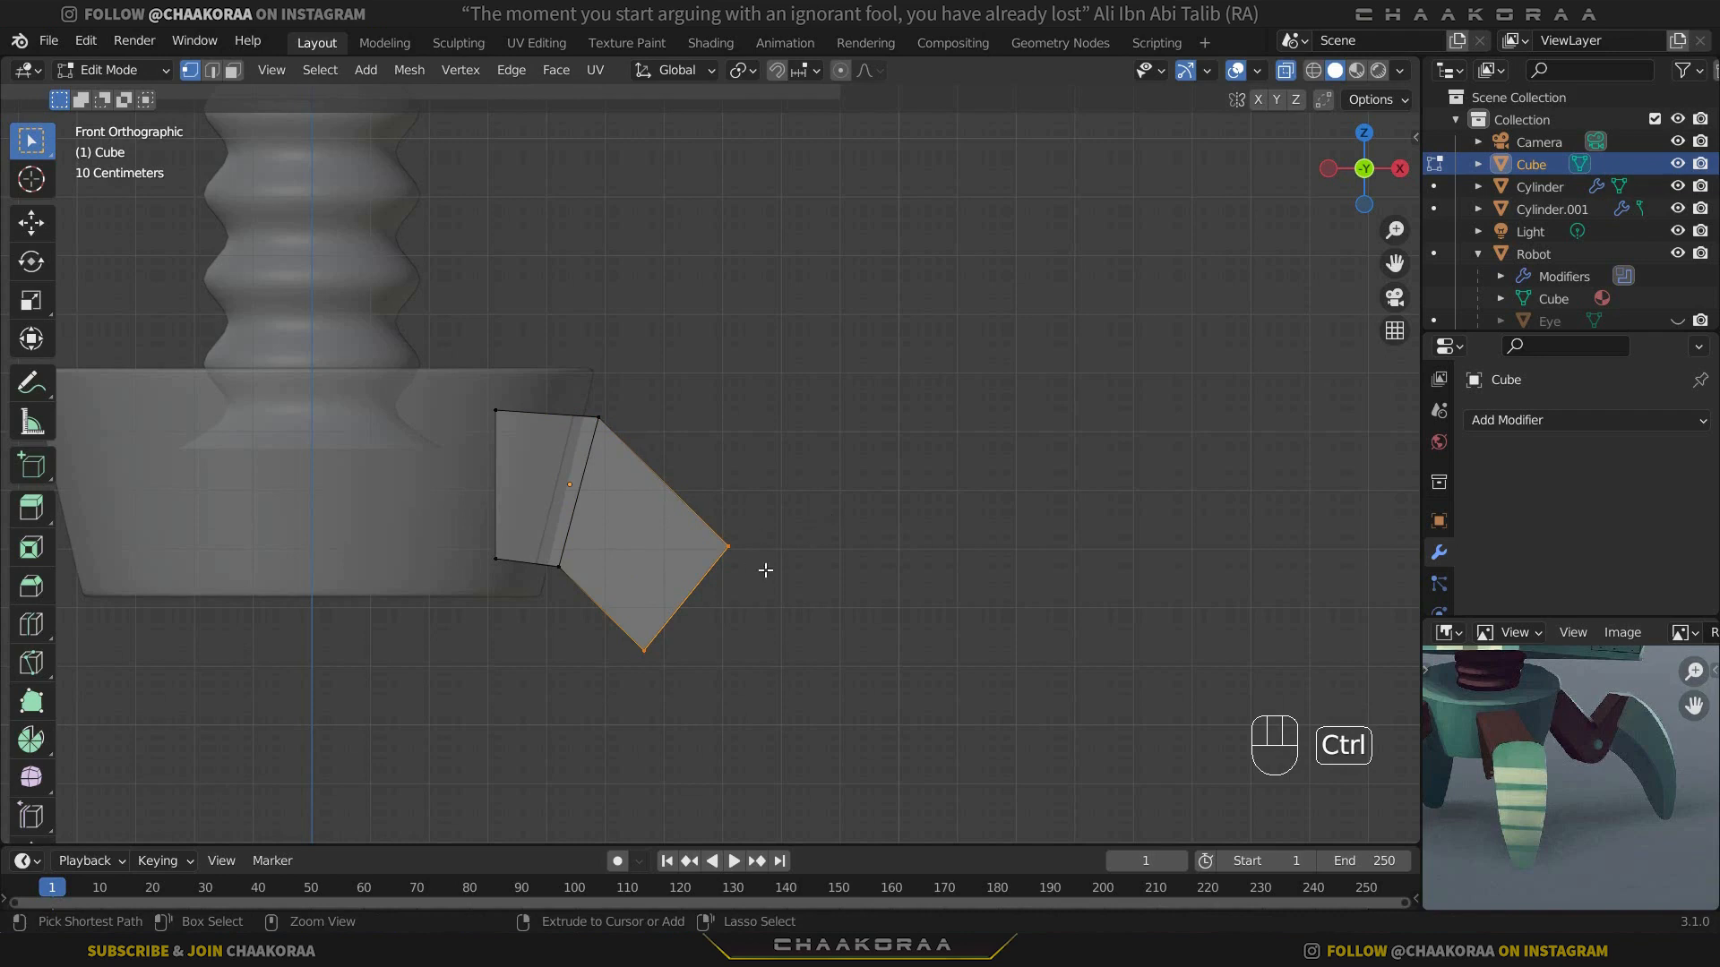
pyautogui.keyDown('ctrl'); pyautogui.rightClick(819, 533); pyautogui.keyUp('ctrl')
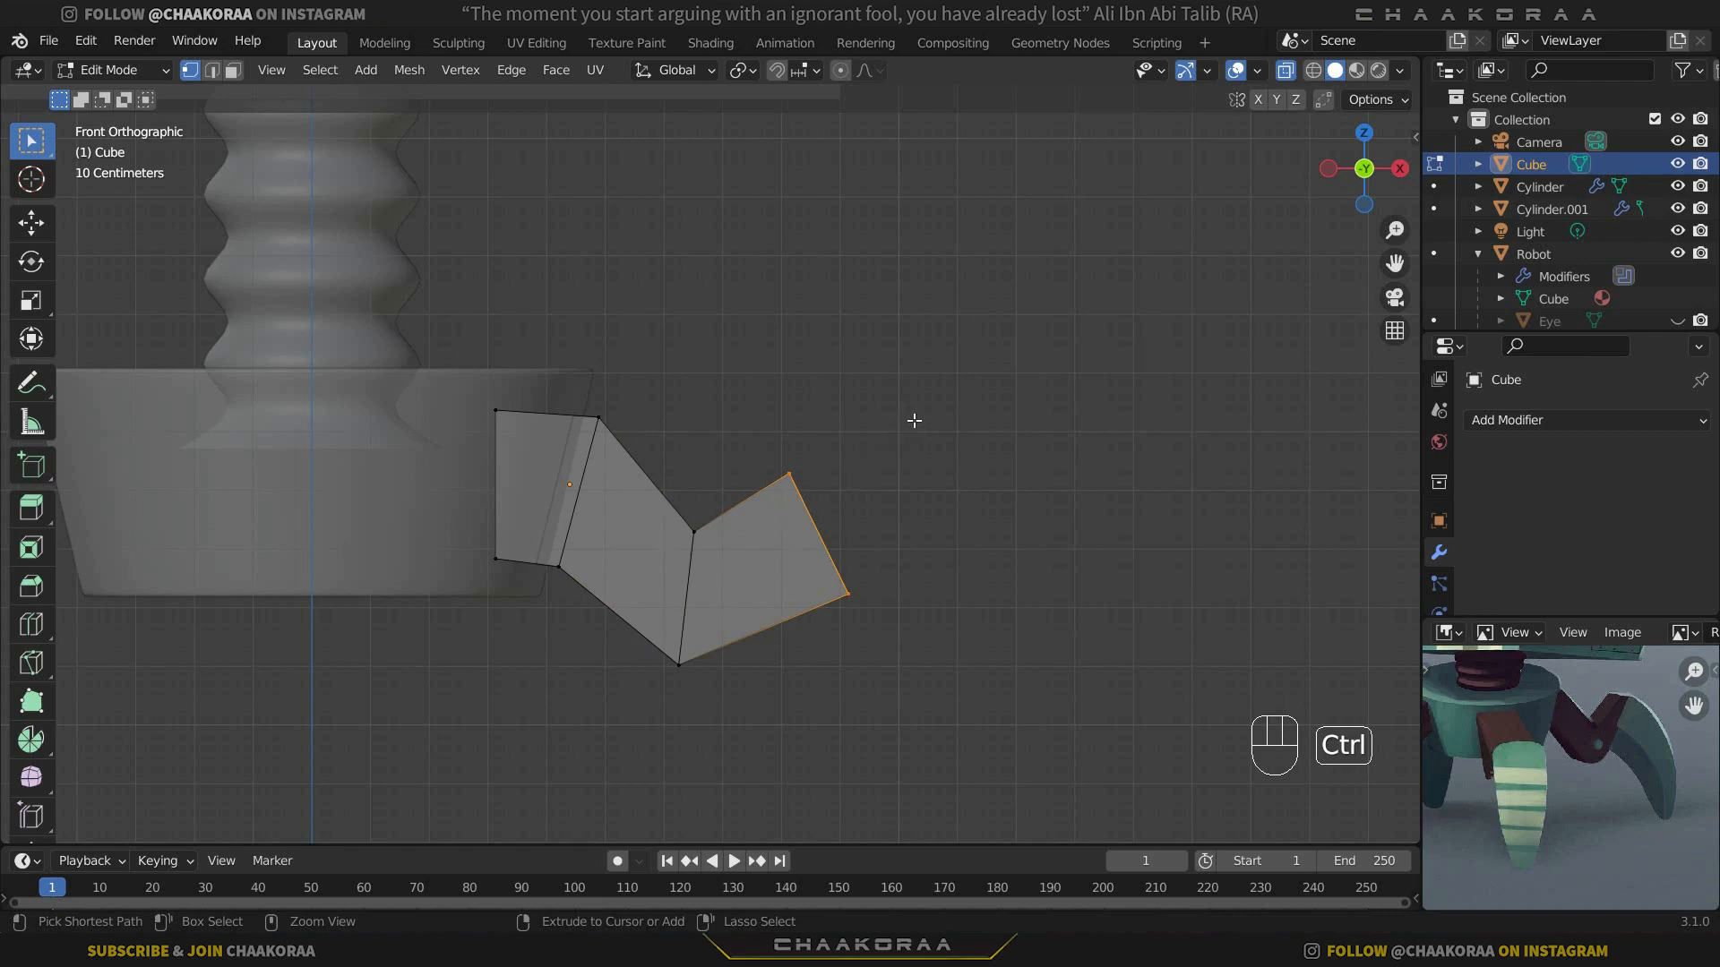
pyautogui.keyDown('ctrl'); pyautogui.rightClick(914, 421); pyautogui.keyUp('ctrl')
pyautogui.keyDown('ctrl'); pyautogui.rightClick(1065, 410); pyautogui.keyUp('ctrl')
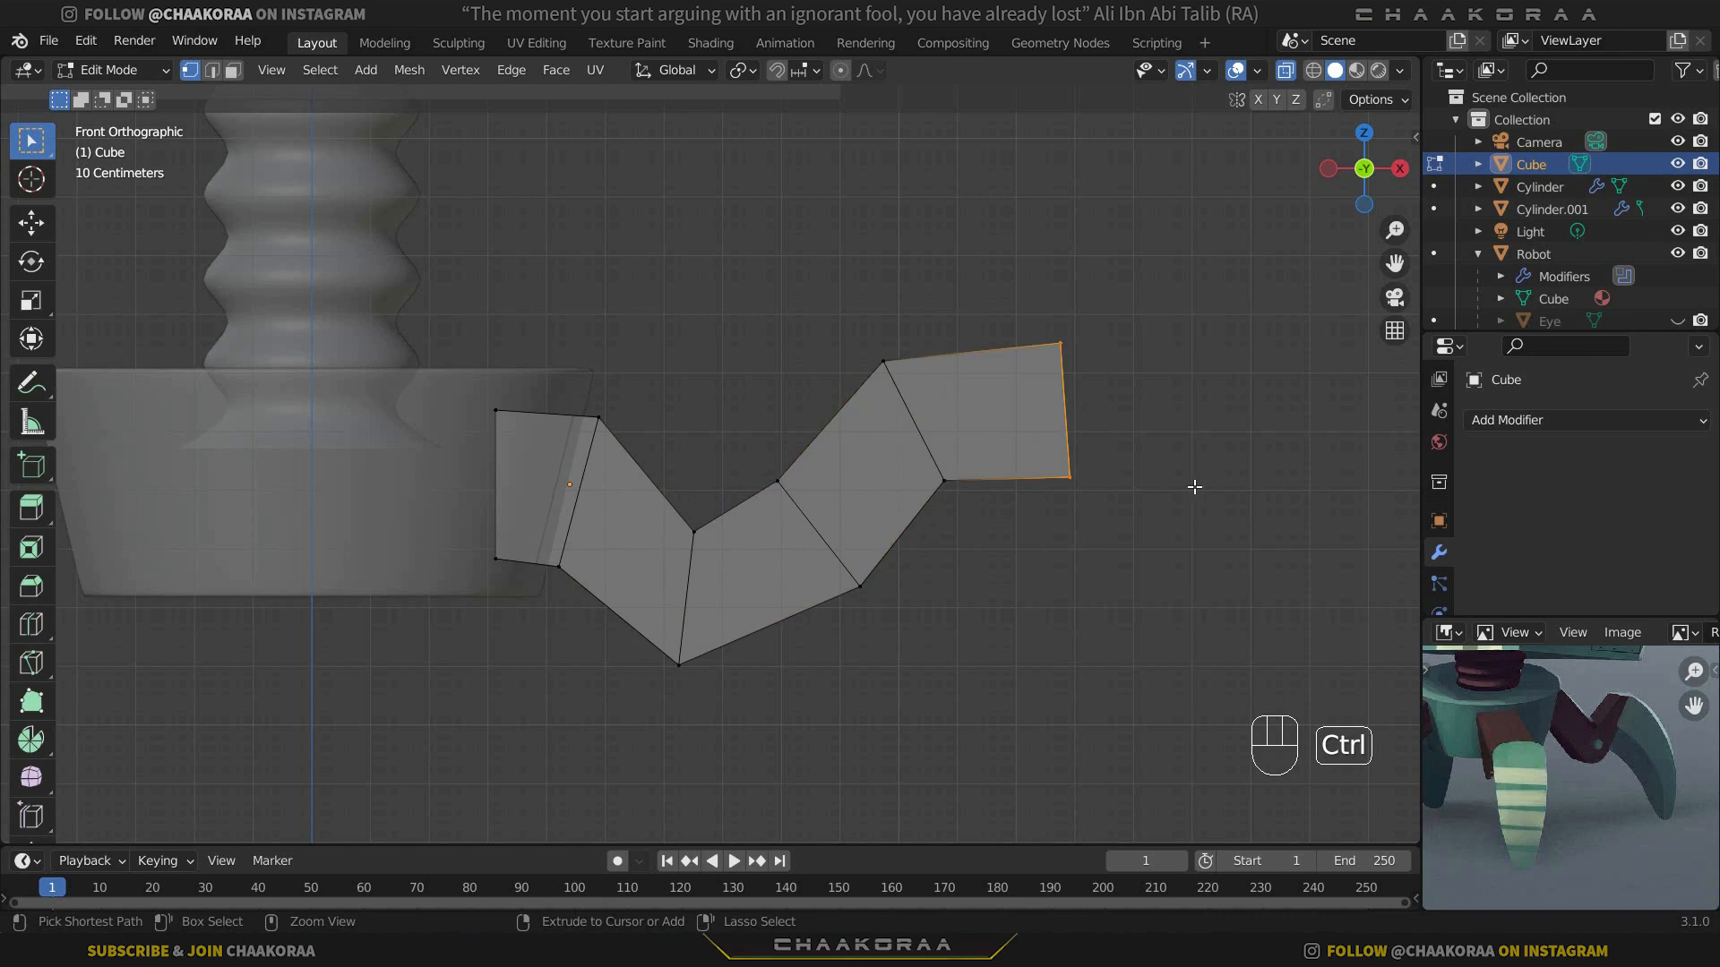
# Step: Extrude the end face to the cursor four more times, curving the leg downward from the knee to the foot
pyautogui.keyDown('ctrl'); pyautogui.rightClick(1231, 532); pyautogui.keyUp('ctrl')
pyautogui.keyDown('shift'); pyautogui.moveTo(1298, 659); pyautogui.dragTo(1179, 522, button='middle'); pyautogui.keyUp('shift')
pyautogui.keyDown('ctrl'); pyautogui.rightClick(1215, 527); pyautogui.keyUp('ctrl')
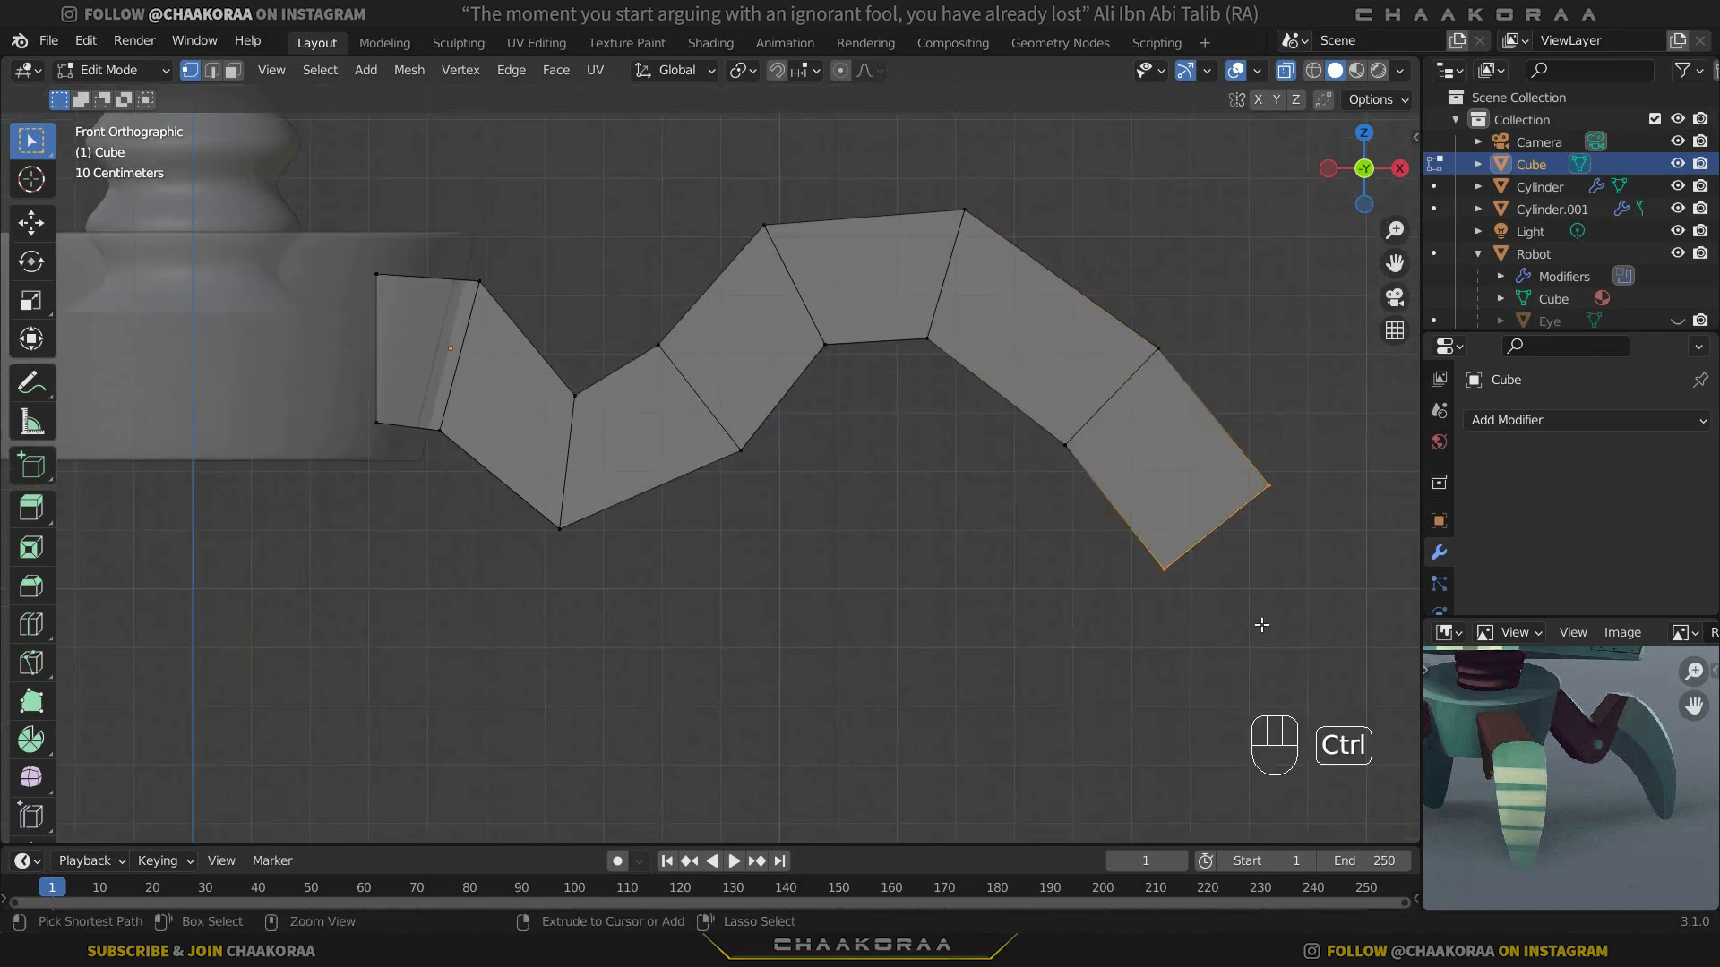
pyautogui.keyDown('ctrl'); pyautogui.rightClick(1231, 672); pyautogui.keyUp('ctrl')
pyautogui.scroll(-2, 1114, 568)
pyautogui.keyDown('shift'); pyautogui.moveTo(1060, 522); pyautogui.dragTo(952, 424, button='middle'); pyautogui.keyUp('shift')
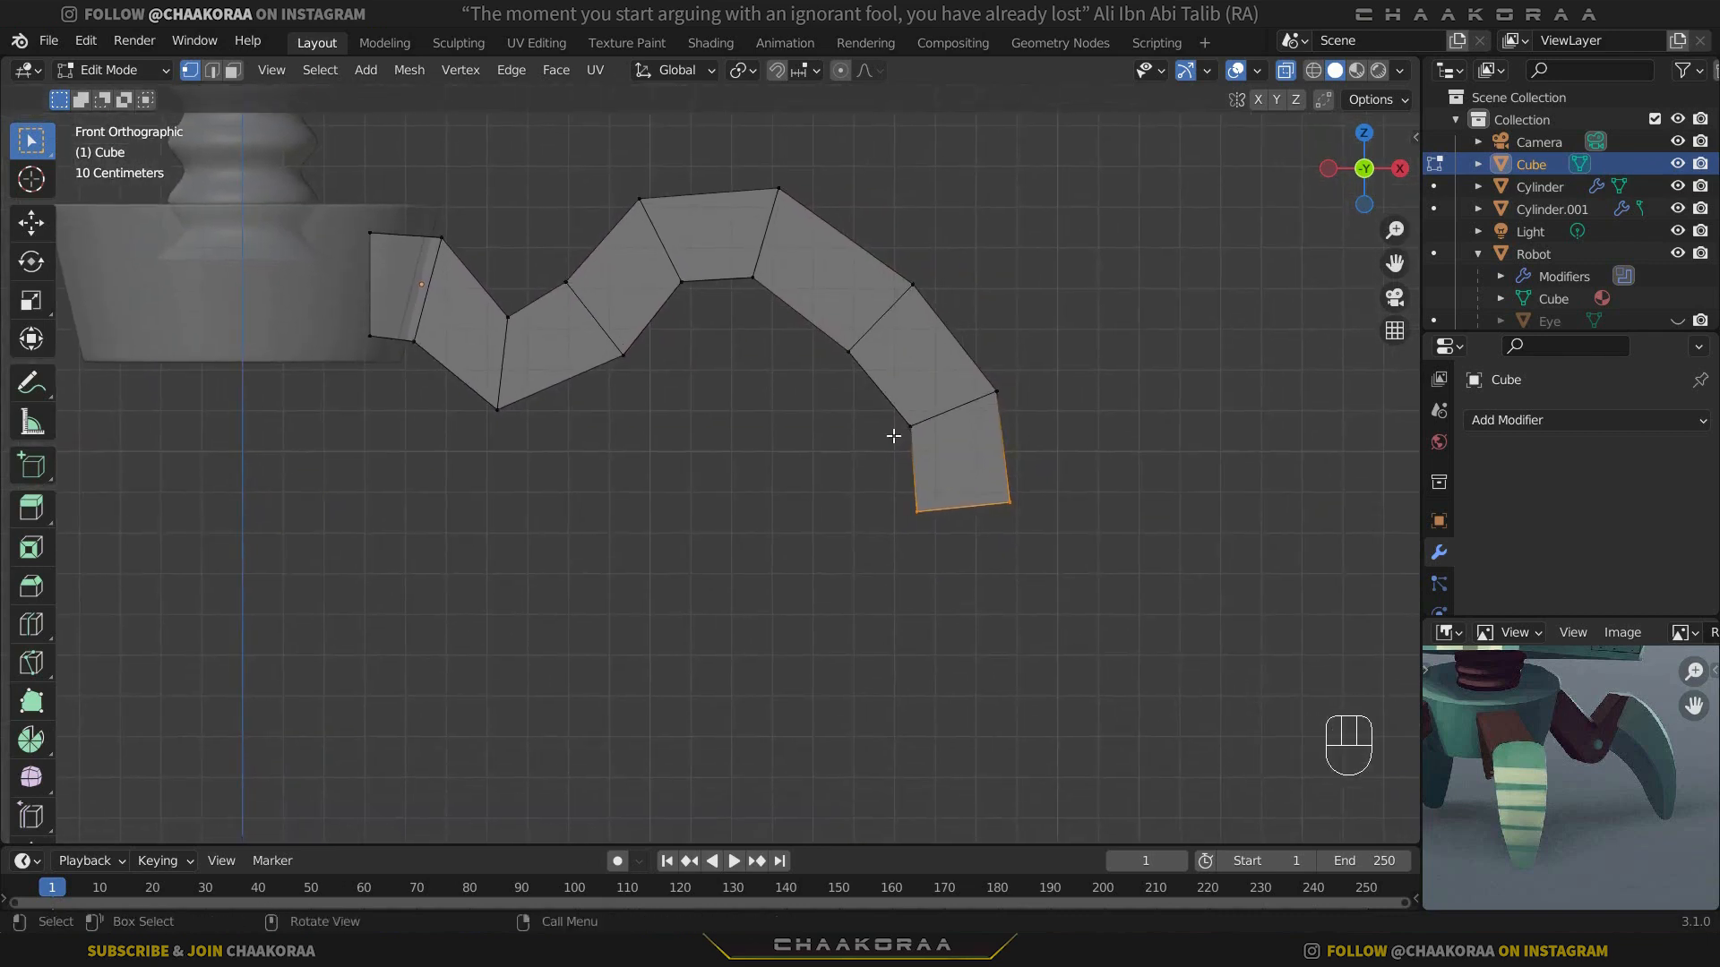
pyautogui.keyDown('ctrl'); pyautogui.rightClick(963, 570); pyautogui.keyUp('ctrl')
# Step: Taper the foot by moving the inner vertices of its tip and the joint above outward, the upper one by about 0.11 m
pyautogui.scroll(2, 876, 579)
pyautogui.moveTo(1044, 583); pyautogui.dragTo(928, 659)
pyautogui.press('g')
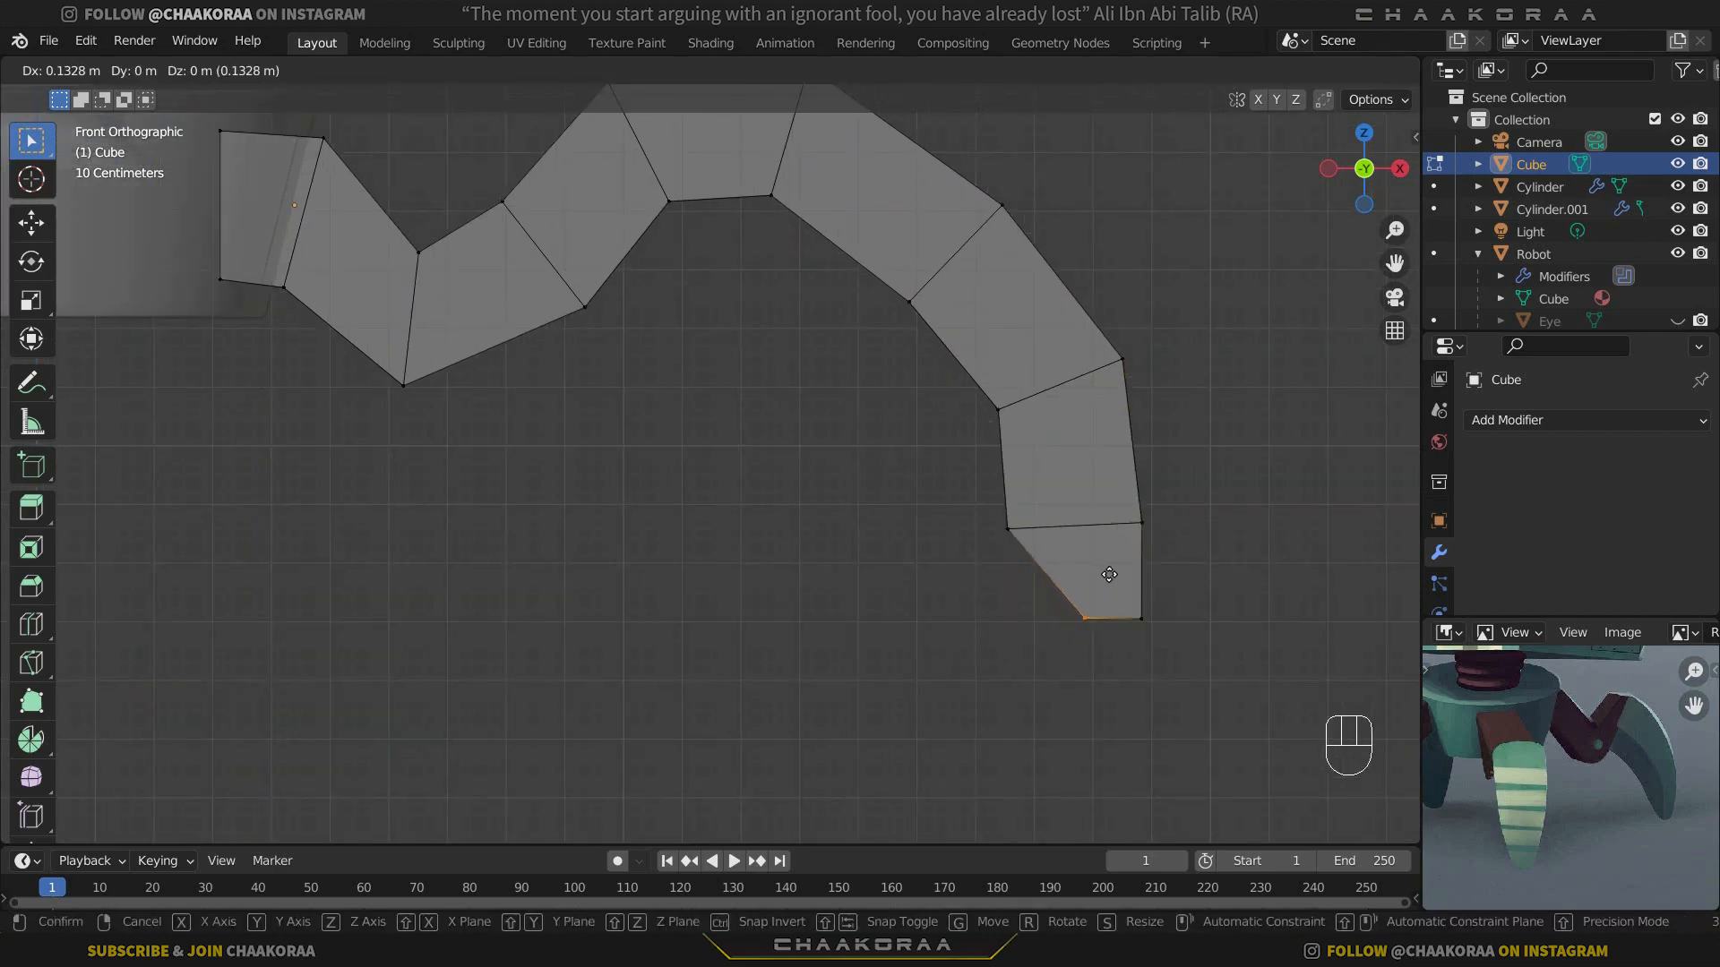
pyautogui.click(1109, 576)
pyautogui.moveTo(994, 492); pyautogui.dragTo(1060, 568)
pyautogui.press('g')
pyautogui.click(1124, 560)
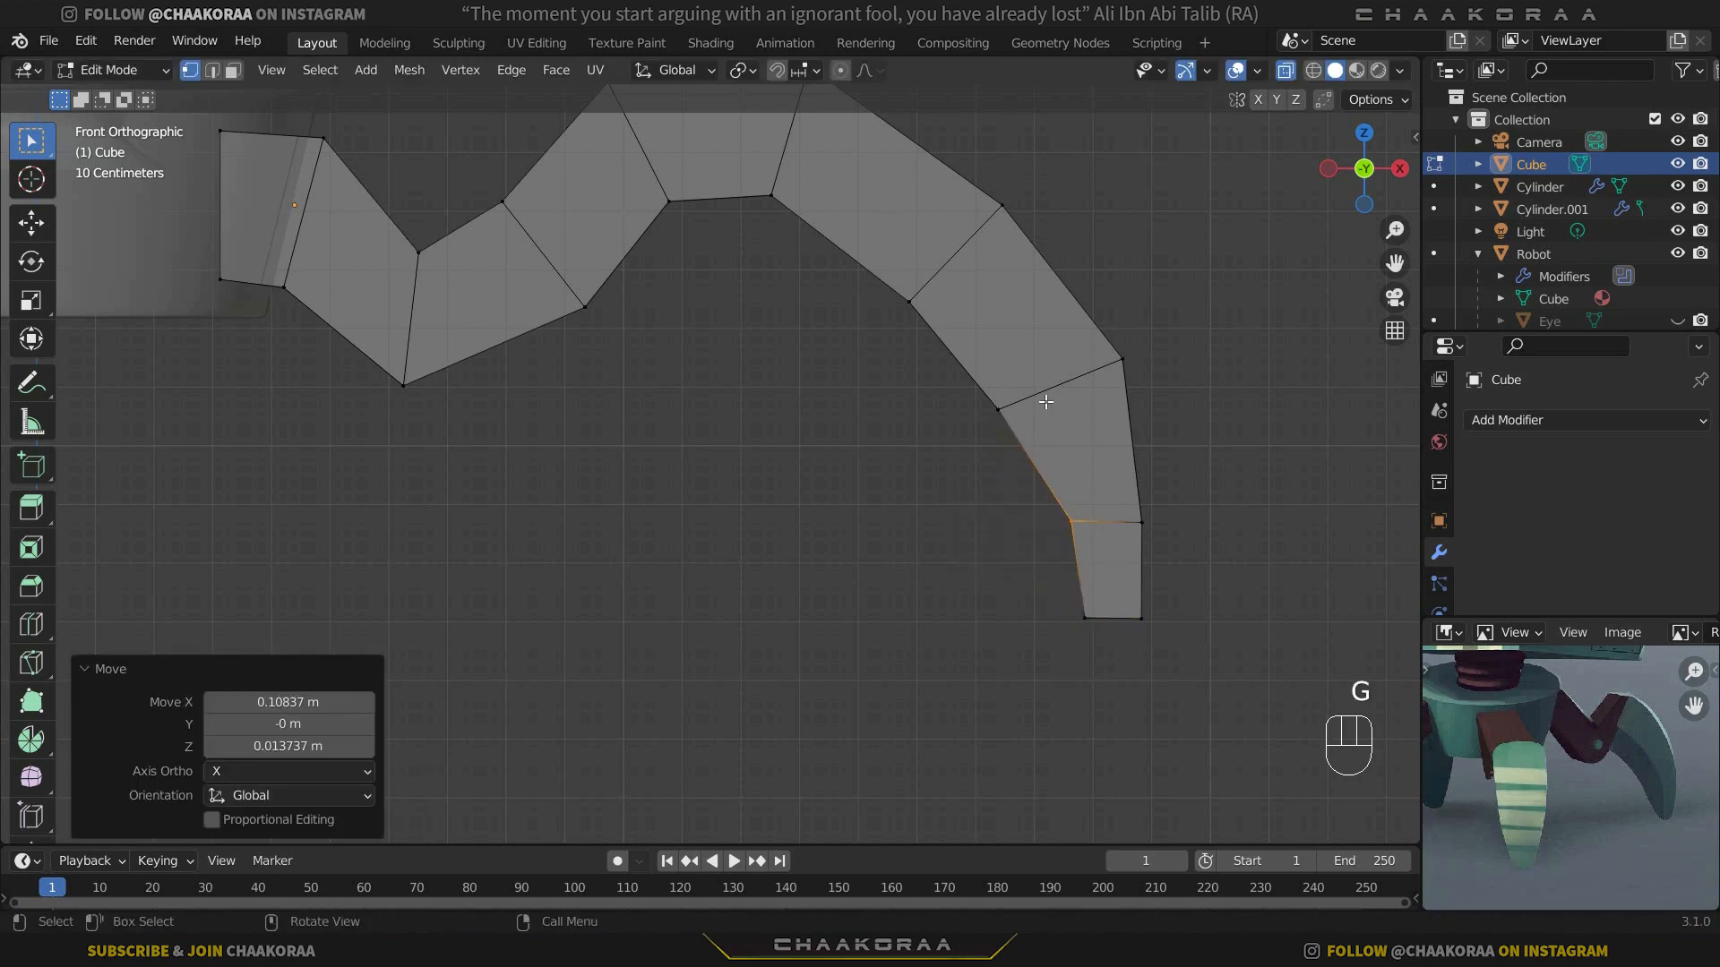
# Step: Move the inner vertices of the next two joints up the shin outward to continue the taper toward the knee
pyautogui.moveTo(1040, 402); pyautogui.dragTo(955, 482)
pyautogui.press('g')
pyautogui.click(1026, 403)
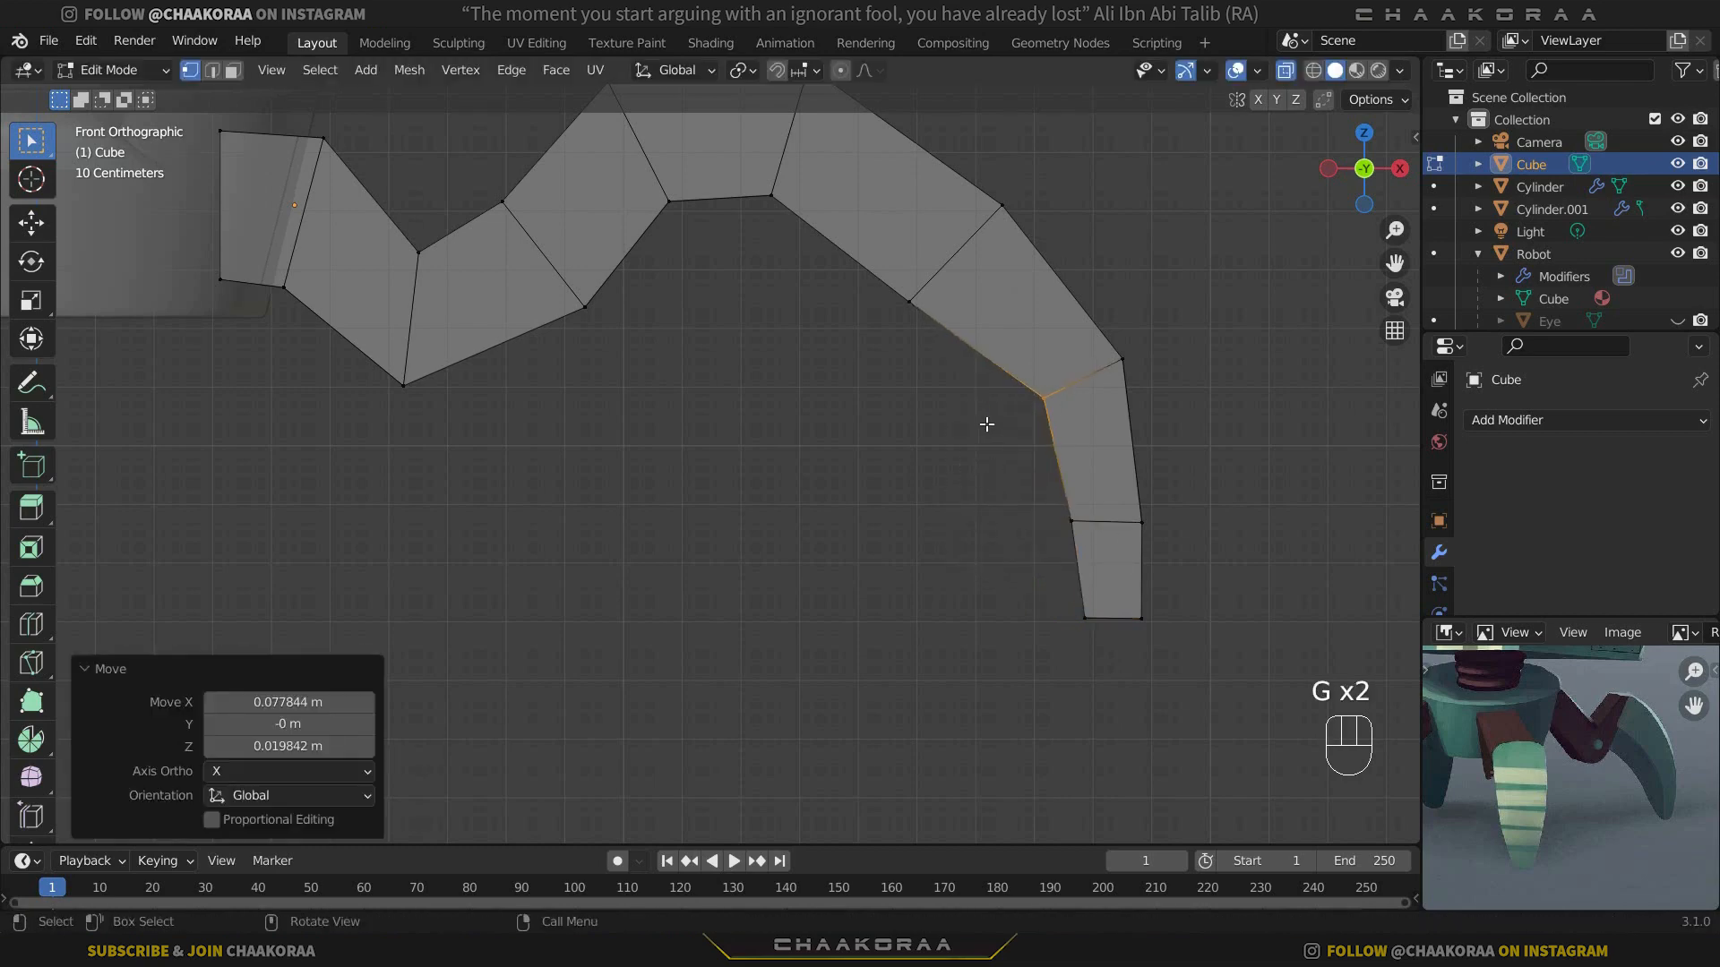
pyautogui.press('g')
pyautogui.click(1025, 397)
pyautogui.moveTo(951, 282); pyautogui.dragTo(881, 341)
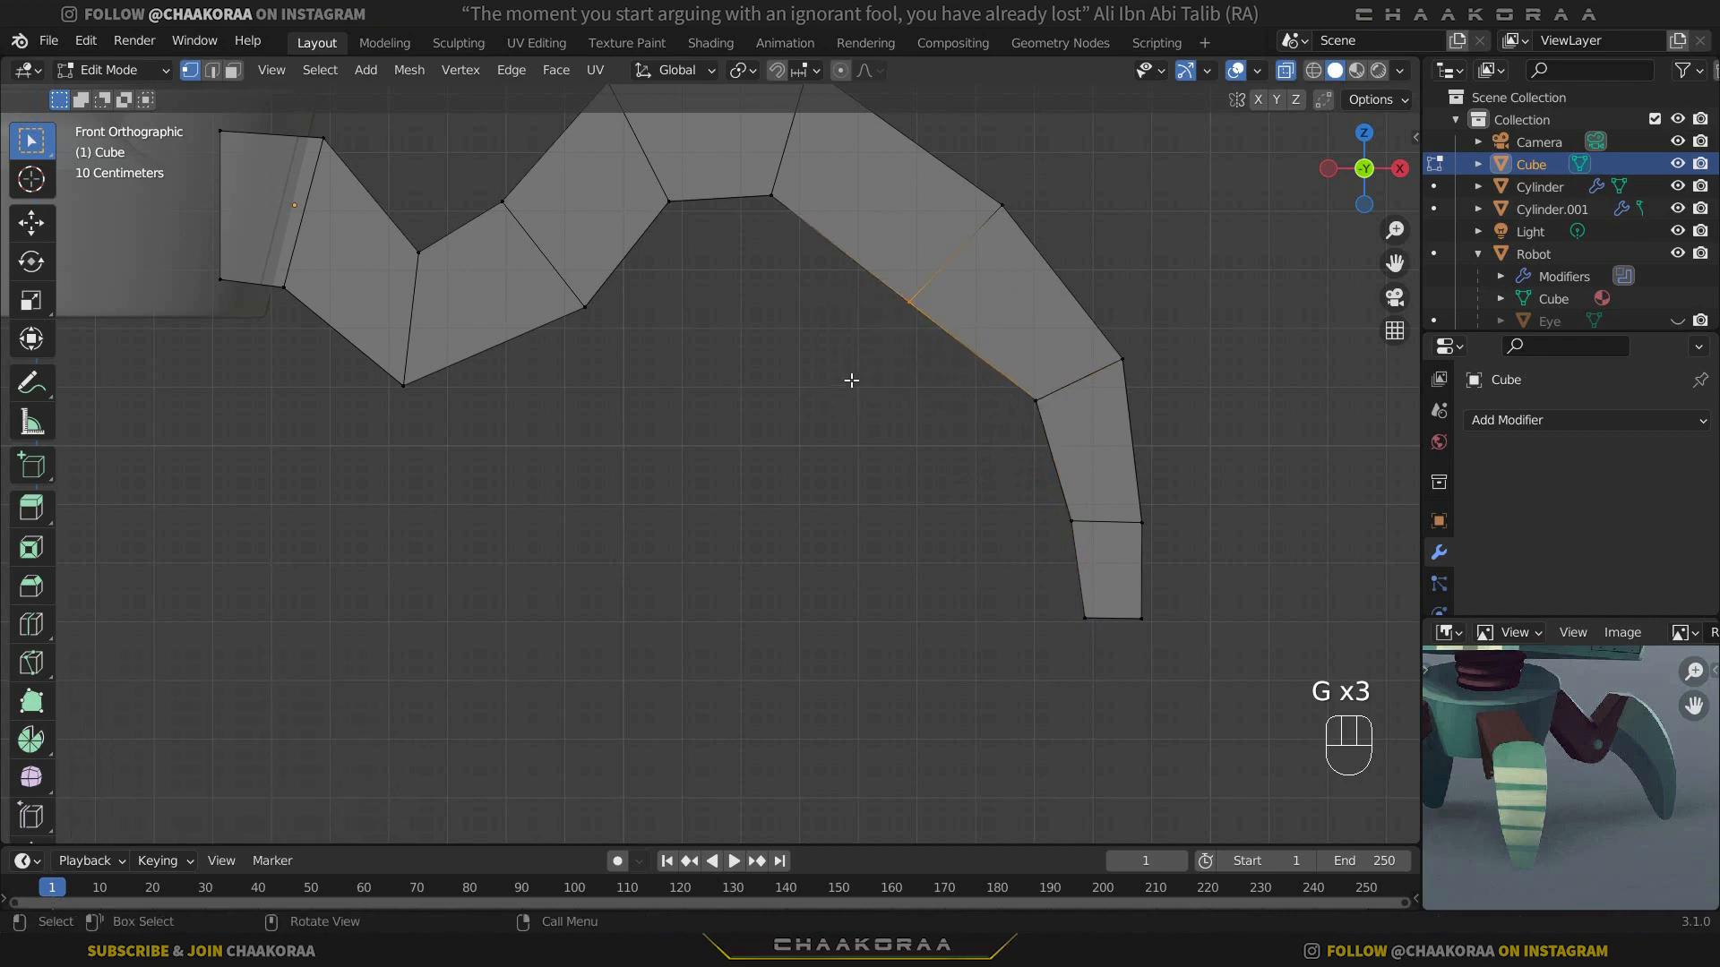
pyautogui.press('g')
pyautogui.click(882, 359)
# Step: Move the underside vertex of the outer knee joint about 0.04 m outward and 0.02 m up
pyautogui.keyDown('shift'); pyautogui.moveTo(805, 186); pyautogui.dragTo(852, 358, button='middle'); pyautogui.keyUp('shift')
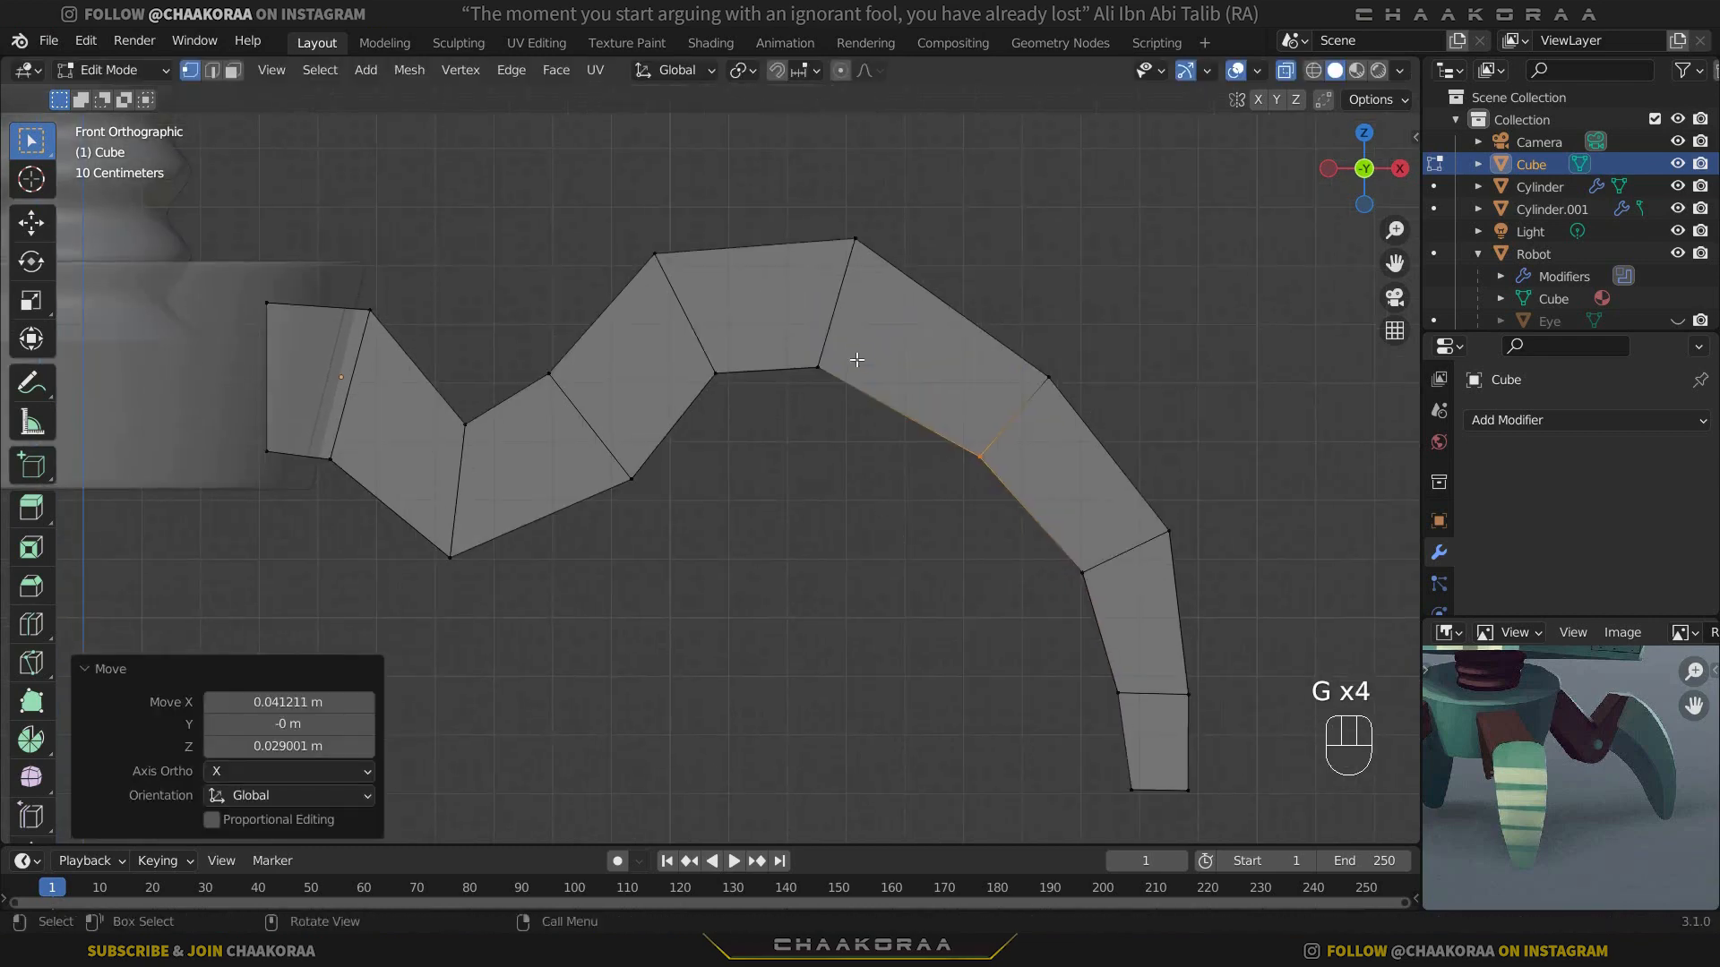
pyautogui.moveTo(852, 358); pyautogui.dragTo(785, 444)
pyautogui.press('g')
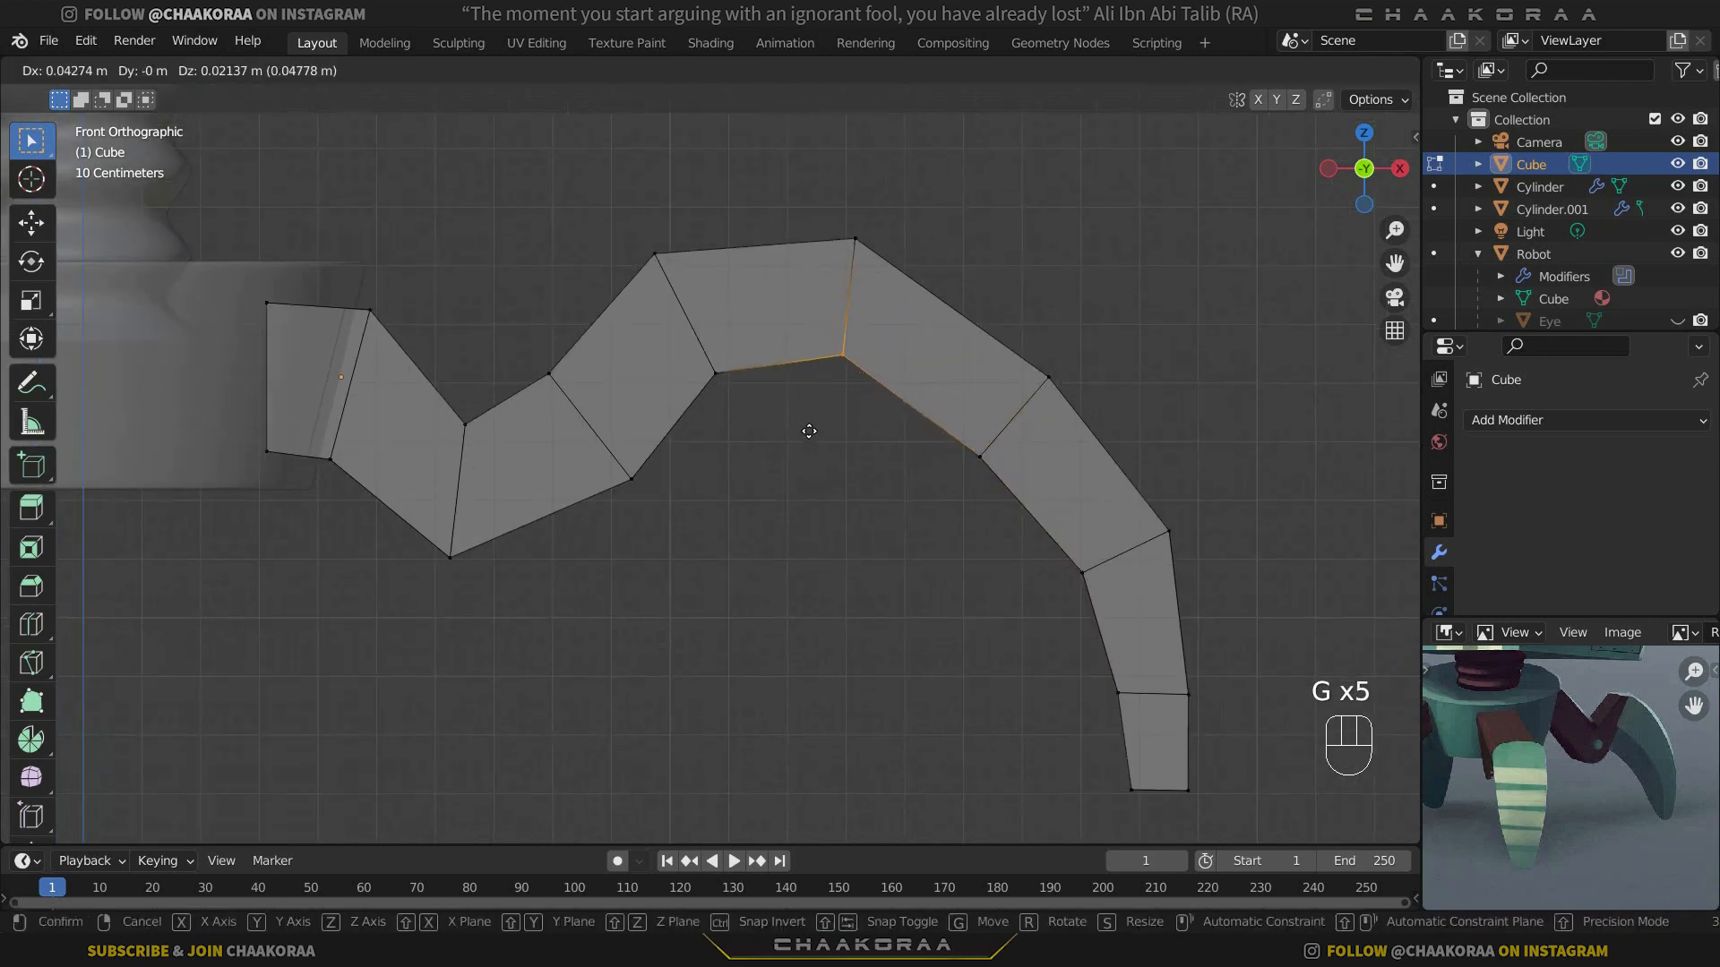
pyautogui.click(809, 431)
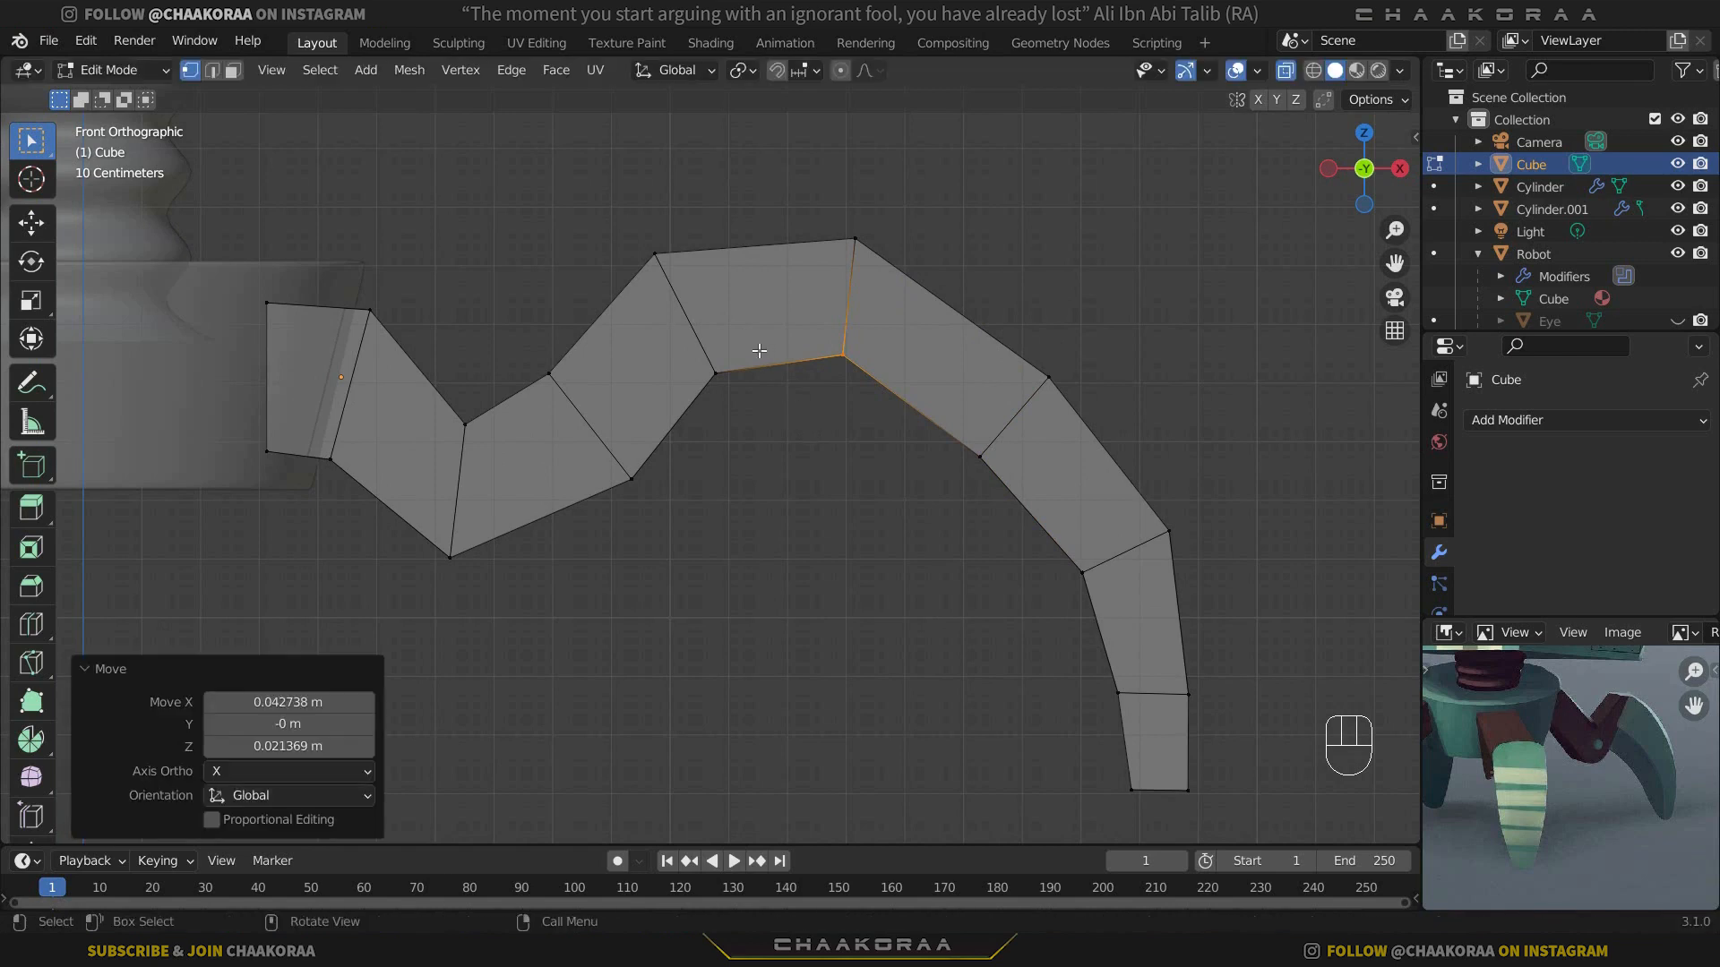
# Step: Lower the underside vertices of the inner knee joint and the joint before it to thicken that stretch of the leg
pyautogui.moveTo(760, 350); pyautogui.dragTo(669, 446)
pyautogui.press('g')
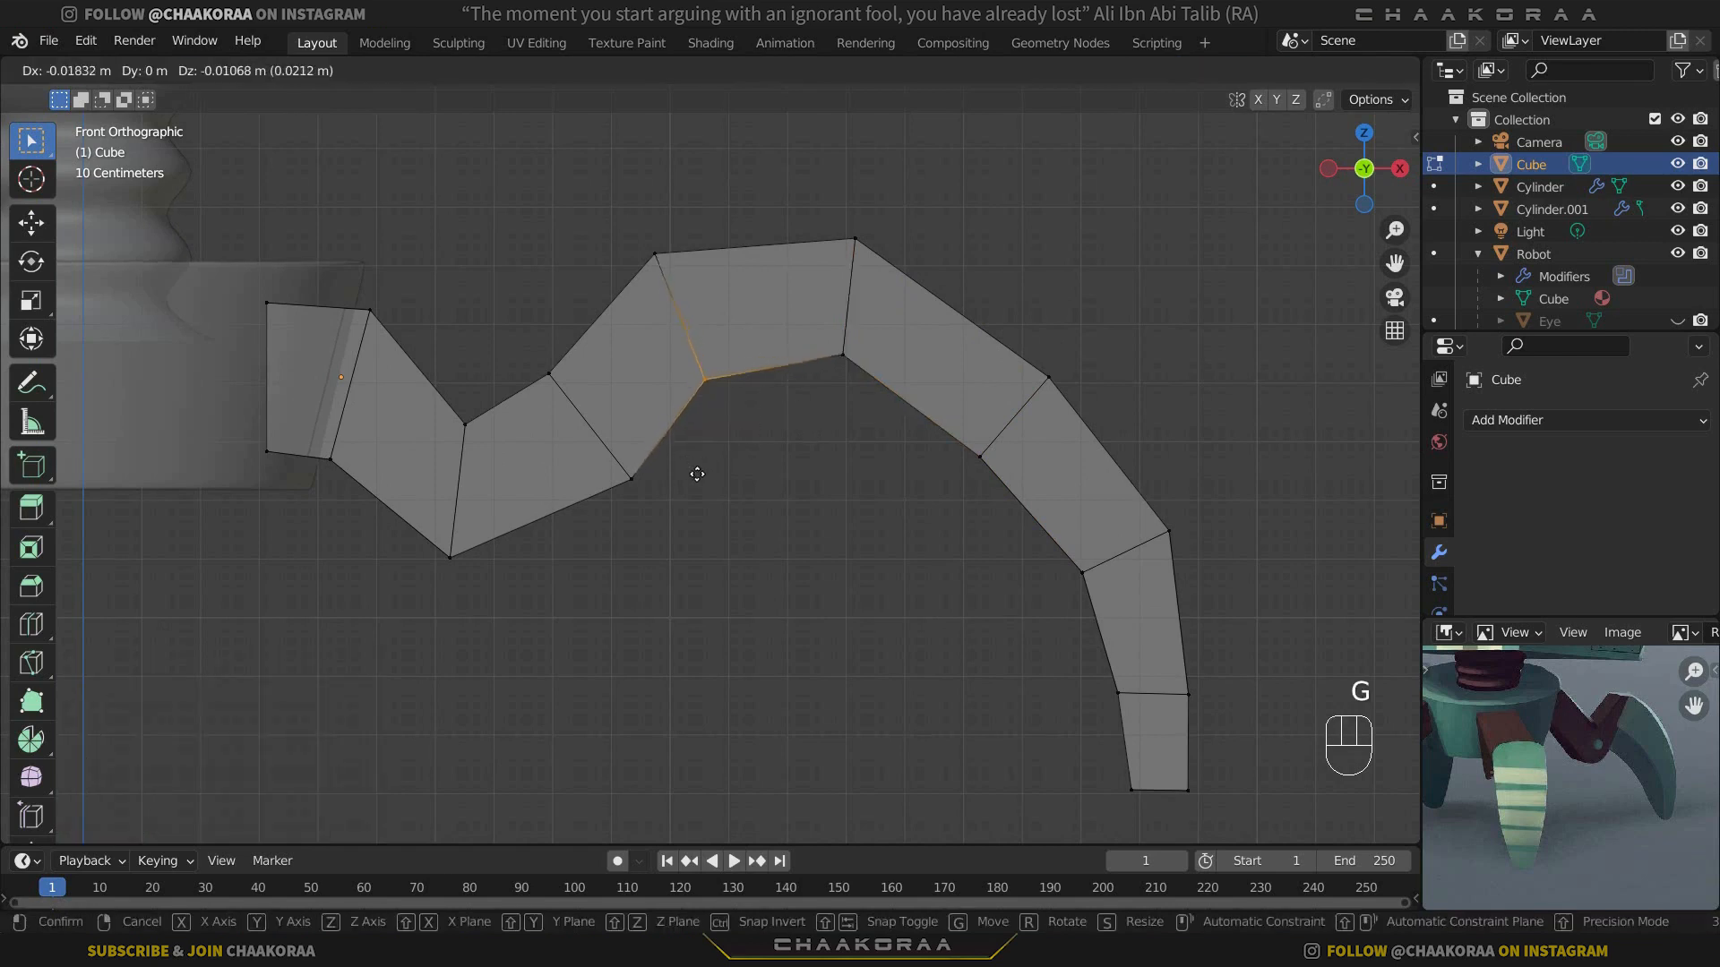
pyautogui.press('g')
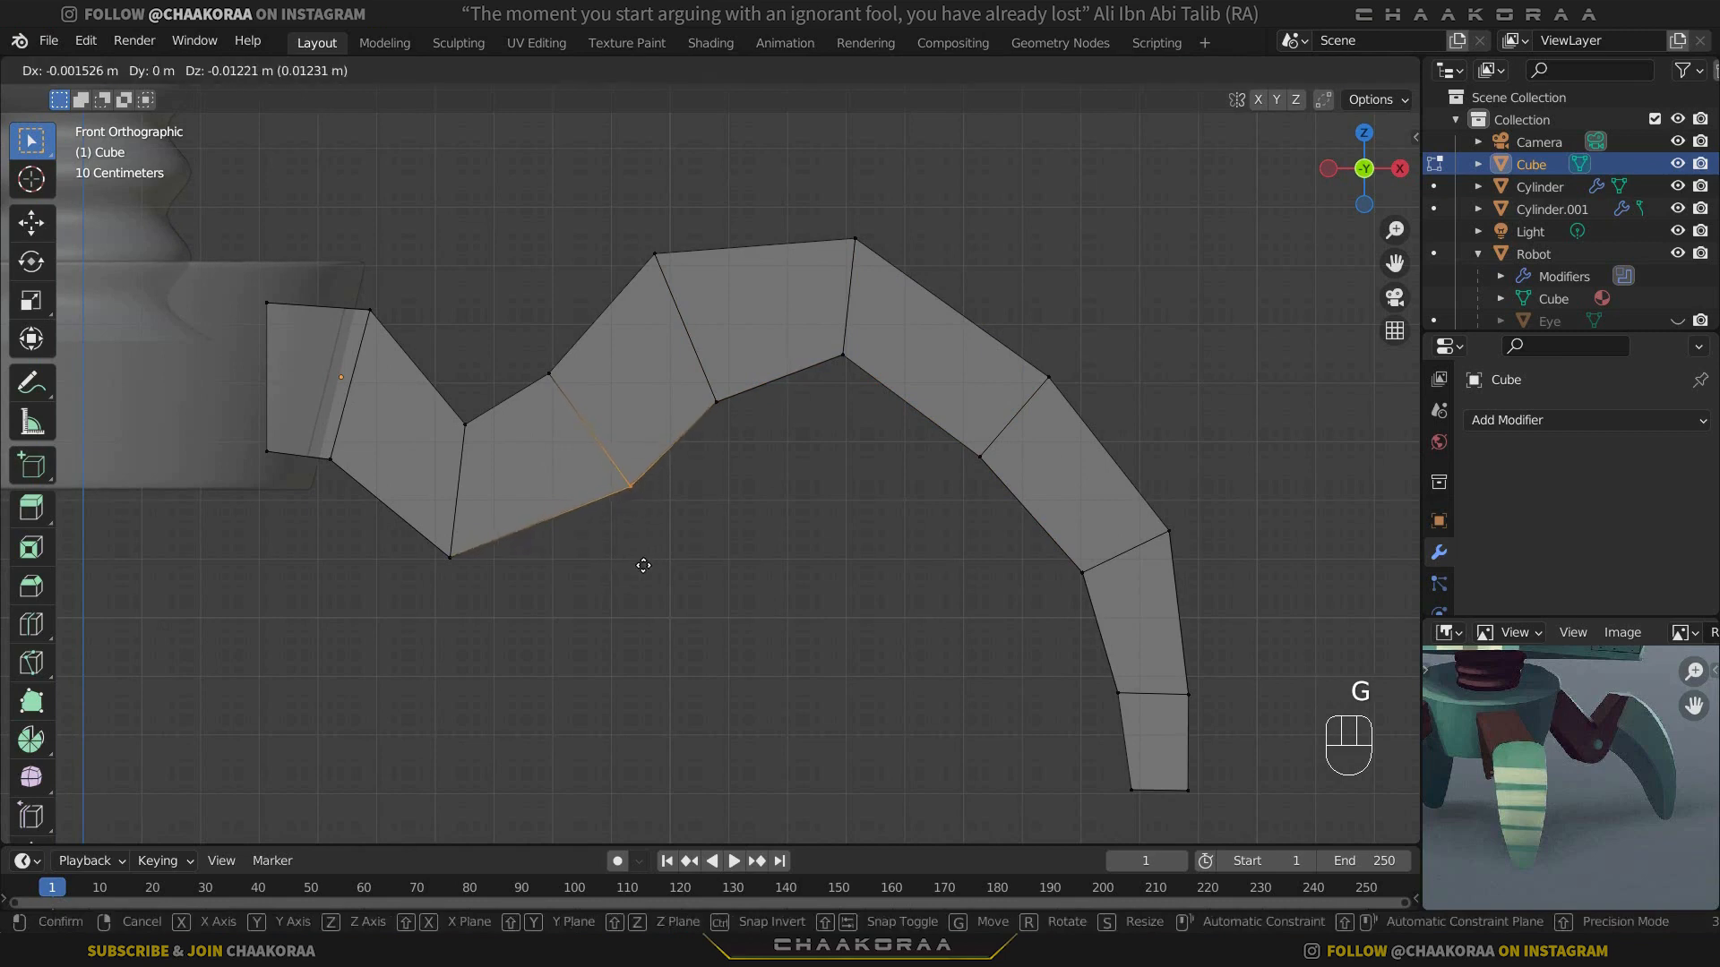
pyautogui.click(643, 566)
pyautogui.press('g')
pyautogui.click(602, 530)
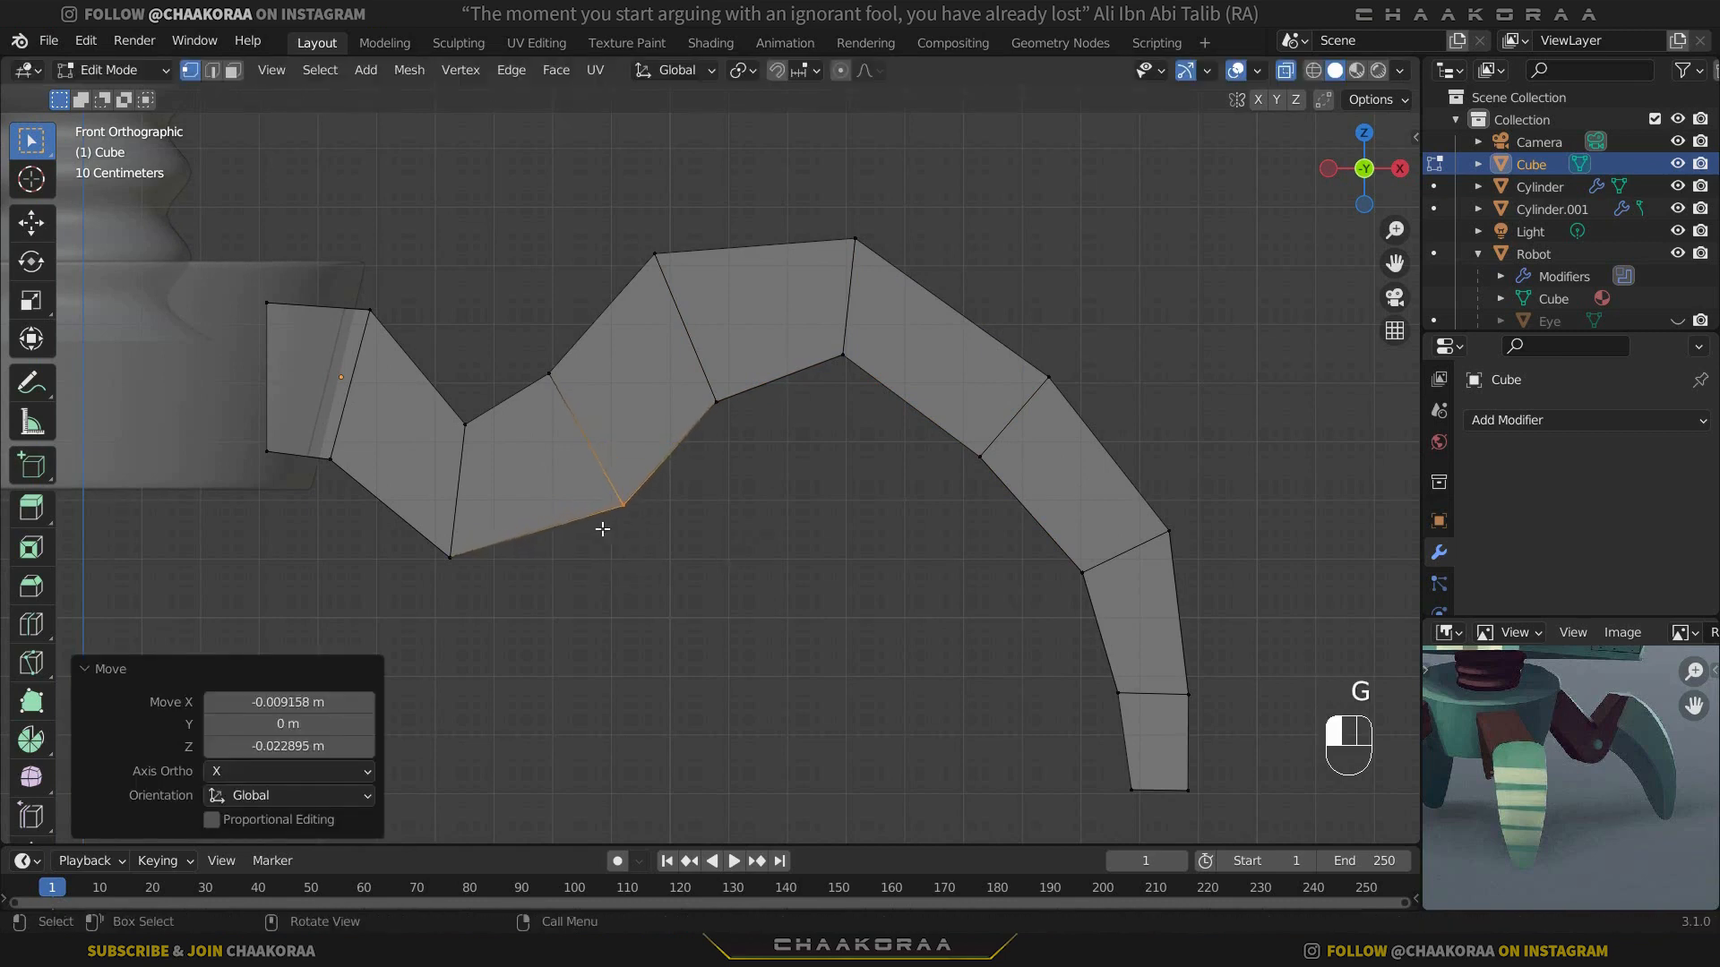
pyautogui.moveTo(739, 365); pyautogui.dragTo(684, 435)
pyautogui.press('g')
pyautogui.click(676, 467)
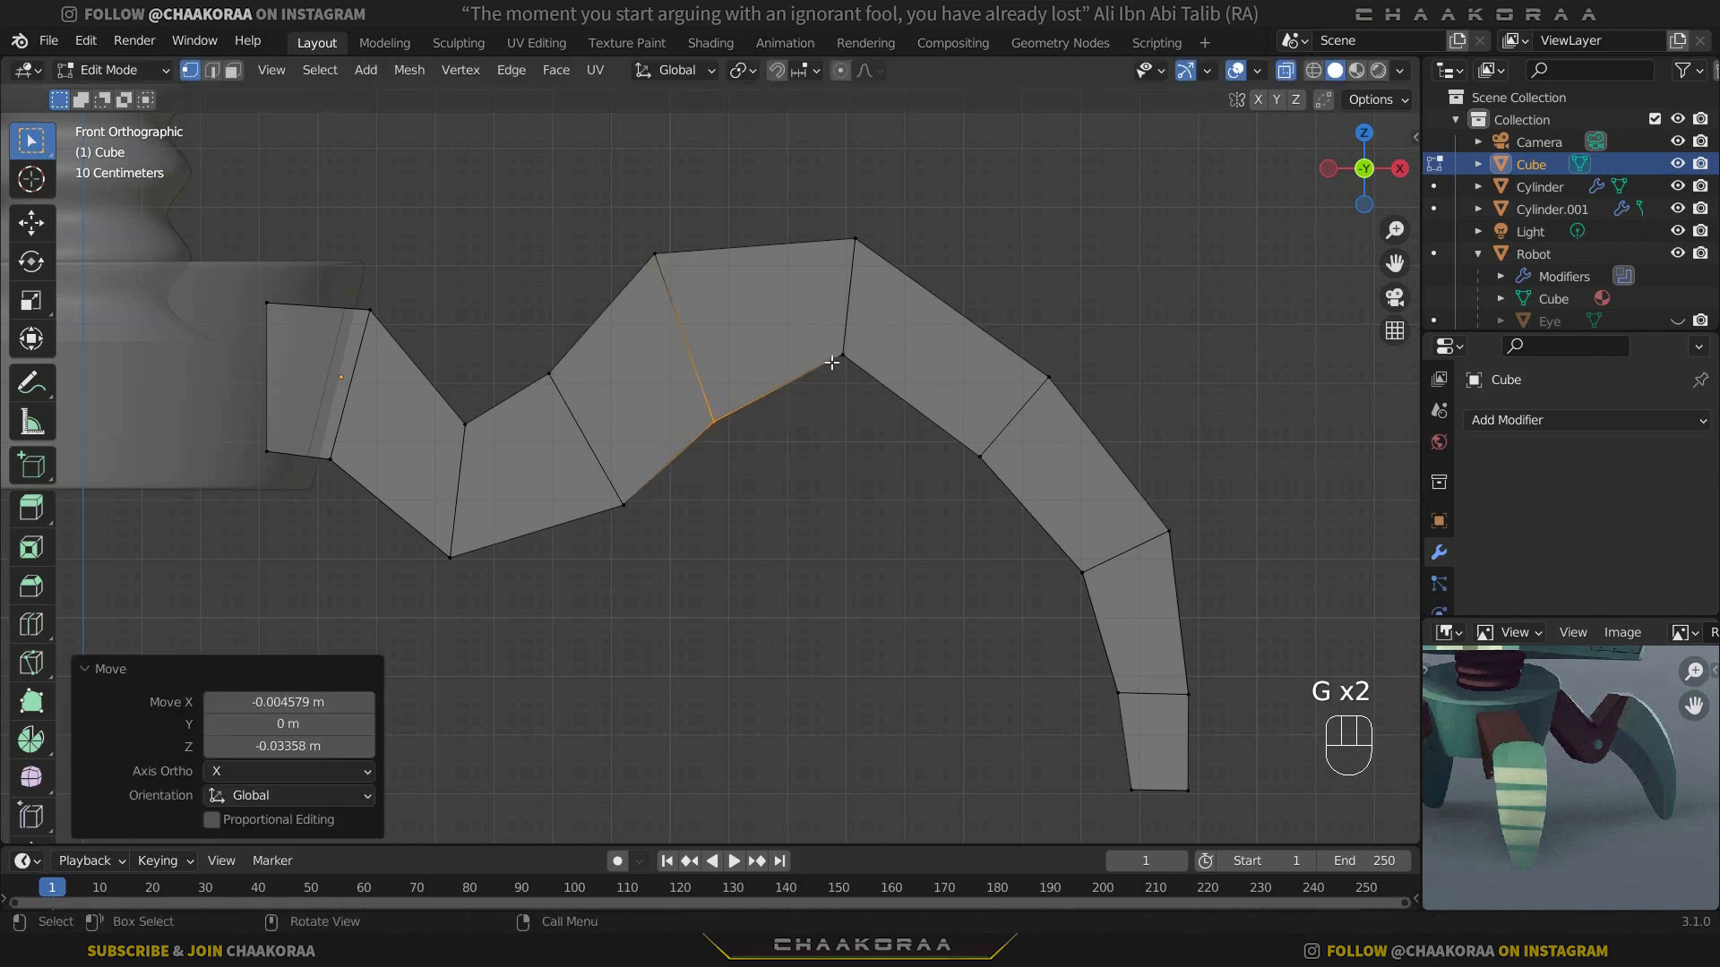
# Step: Lower the underside vertex of the outer knee joint and shift the next joint's inner vertex slightly toward the body
pyautogui.moveTo(866, 331); pyautogui.dragTo(816, 406)
pyautogui.press('g')
pyautogui.click(812, 433)
pyautogui.moveTo(1002, 436); pyautogui.dragTo(955, 504)
pyautogui.press('g')
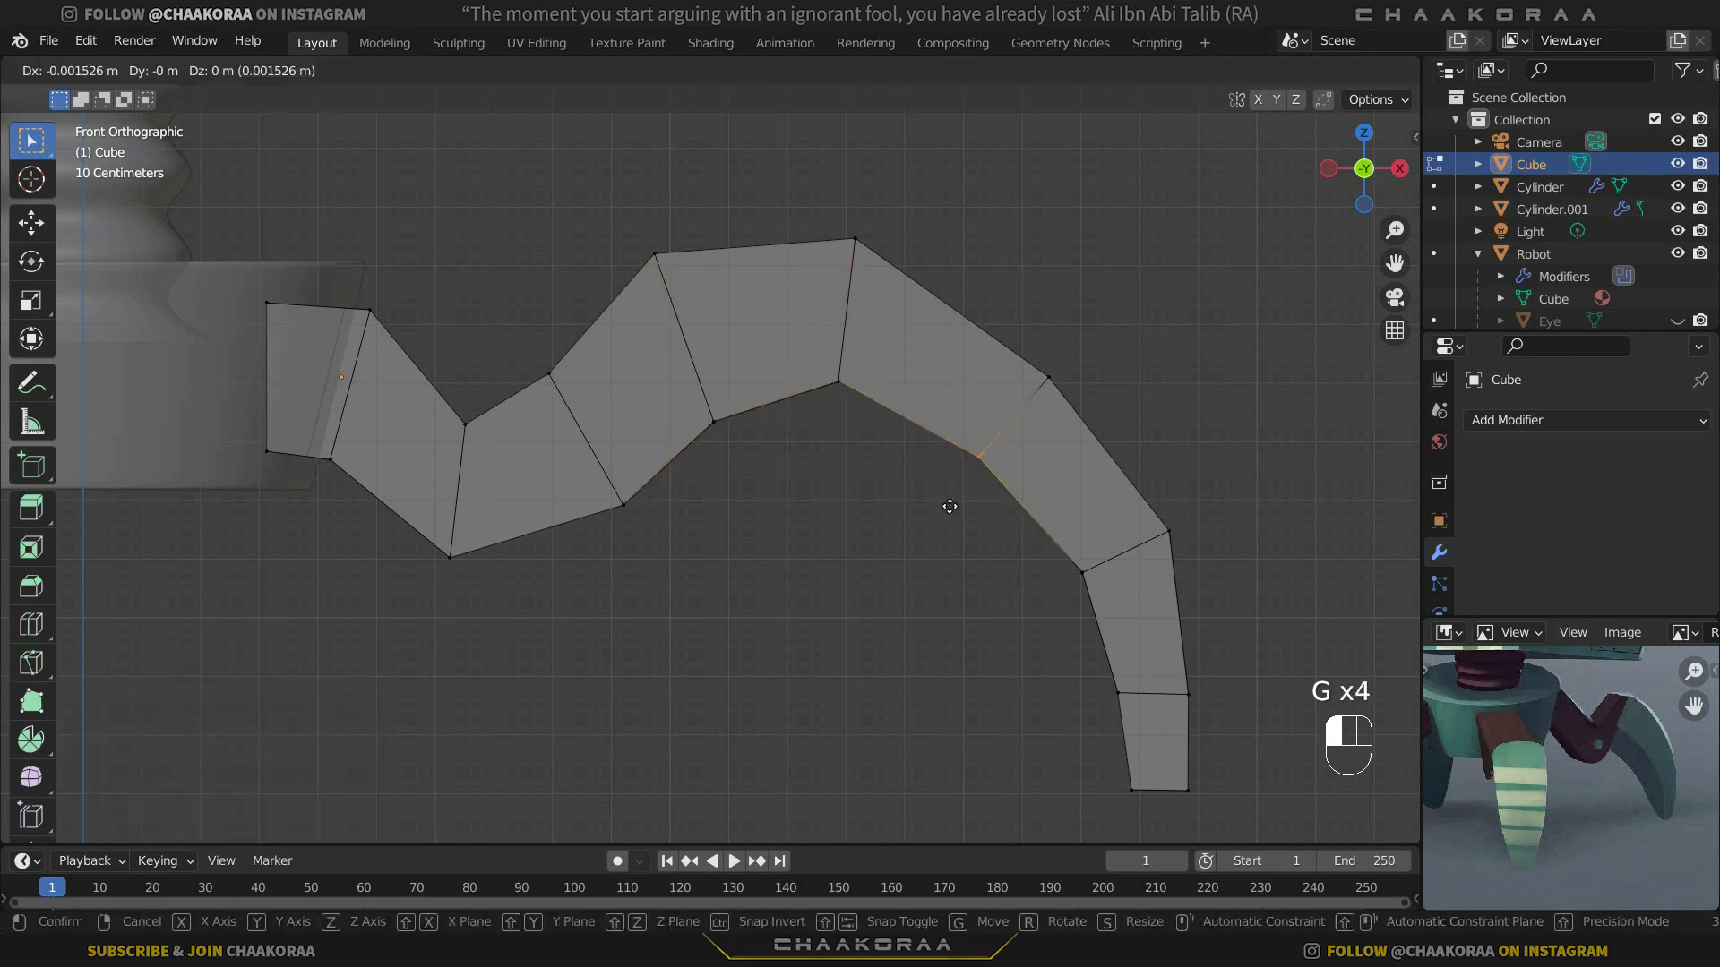
pyautogui.click(944, 511)
# Step: Adjust the inner vertices of the two lowest shin joints, raising both to smooth the inner curve above the foot
pyautogui.moveTo(1120, 548); pyautogui.dragTo(1086, 730)
pyautogui.press('g')
pyautogui.click(1045, 606)
pyautogui.press('g')
pyautogui.click(1082, 578)
pyautogui.press('g')
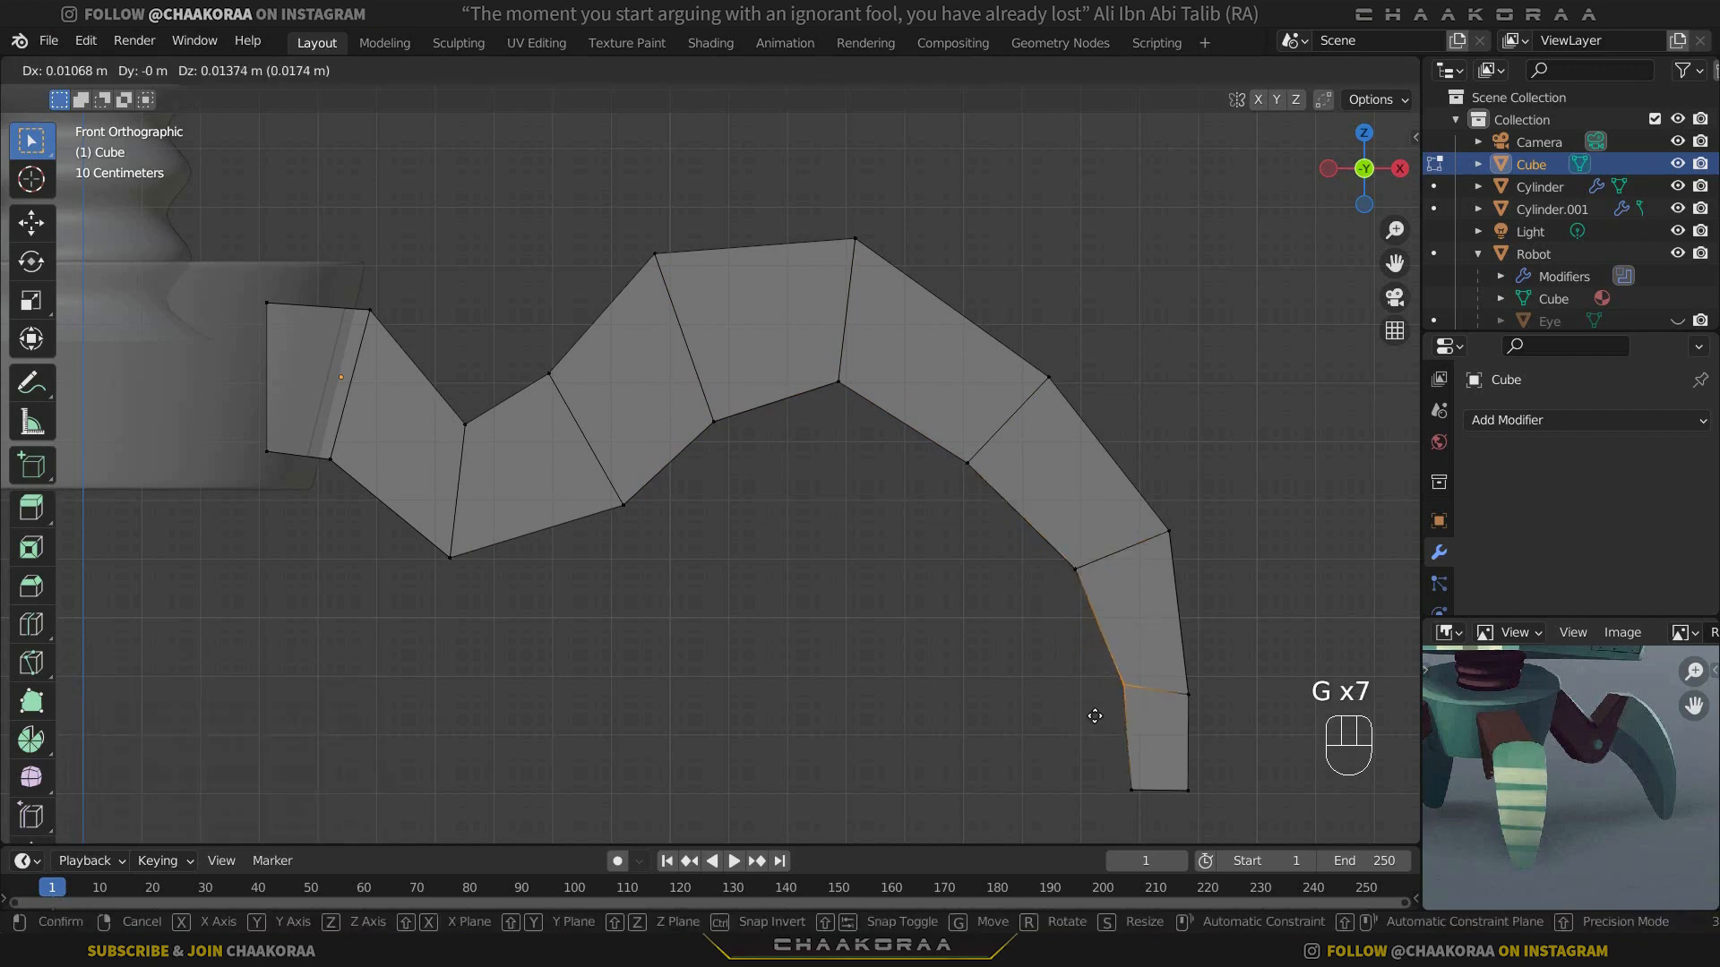
pyautogui.click(1096, 707)
pyautogui.moveTo(1106, 553); pyautogui.dragTo(1045, 618)
pyautogui.press('g')
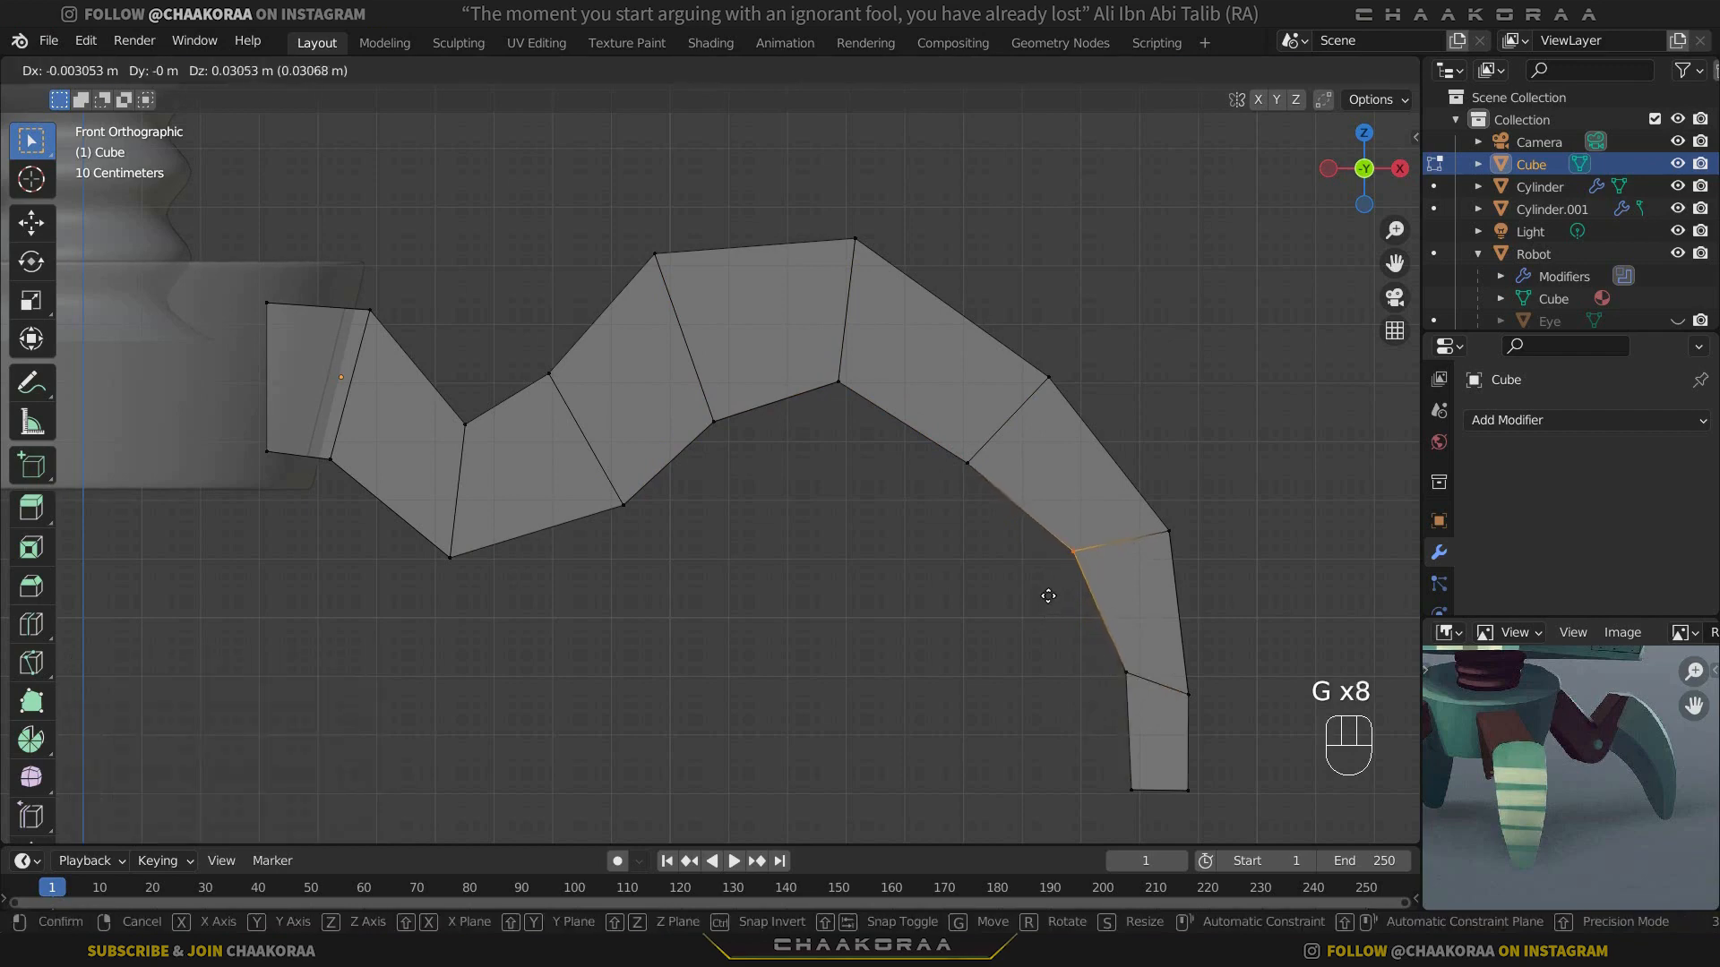
pyautogui.click(1049, 595)
# Step: Shift the inner vertices of the two upper shin joints toward the body and lower the one just above the foot by about 0.02 m
pyautogui.moveTo(996, 445); pyautogui.dragTo(949, 492)
pyautogui.press('g')
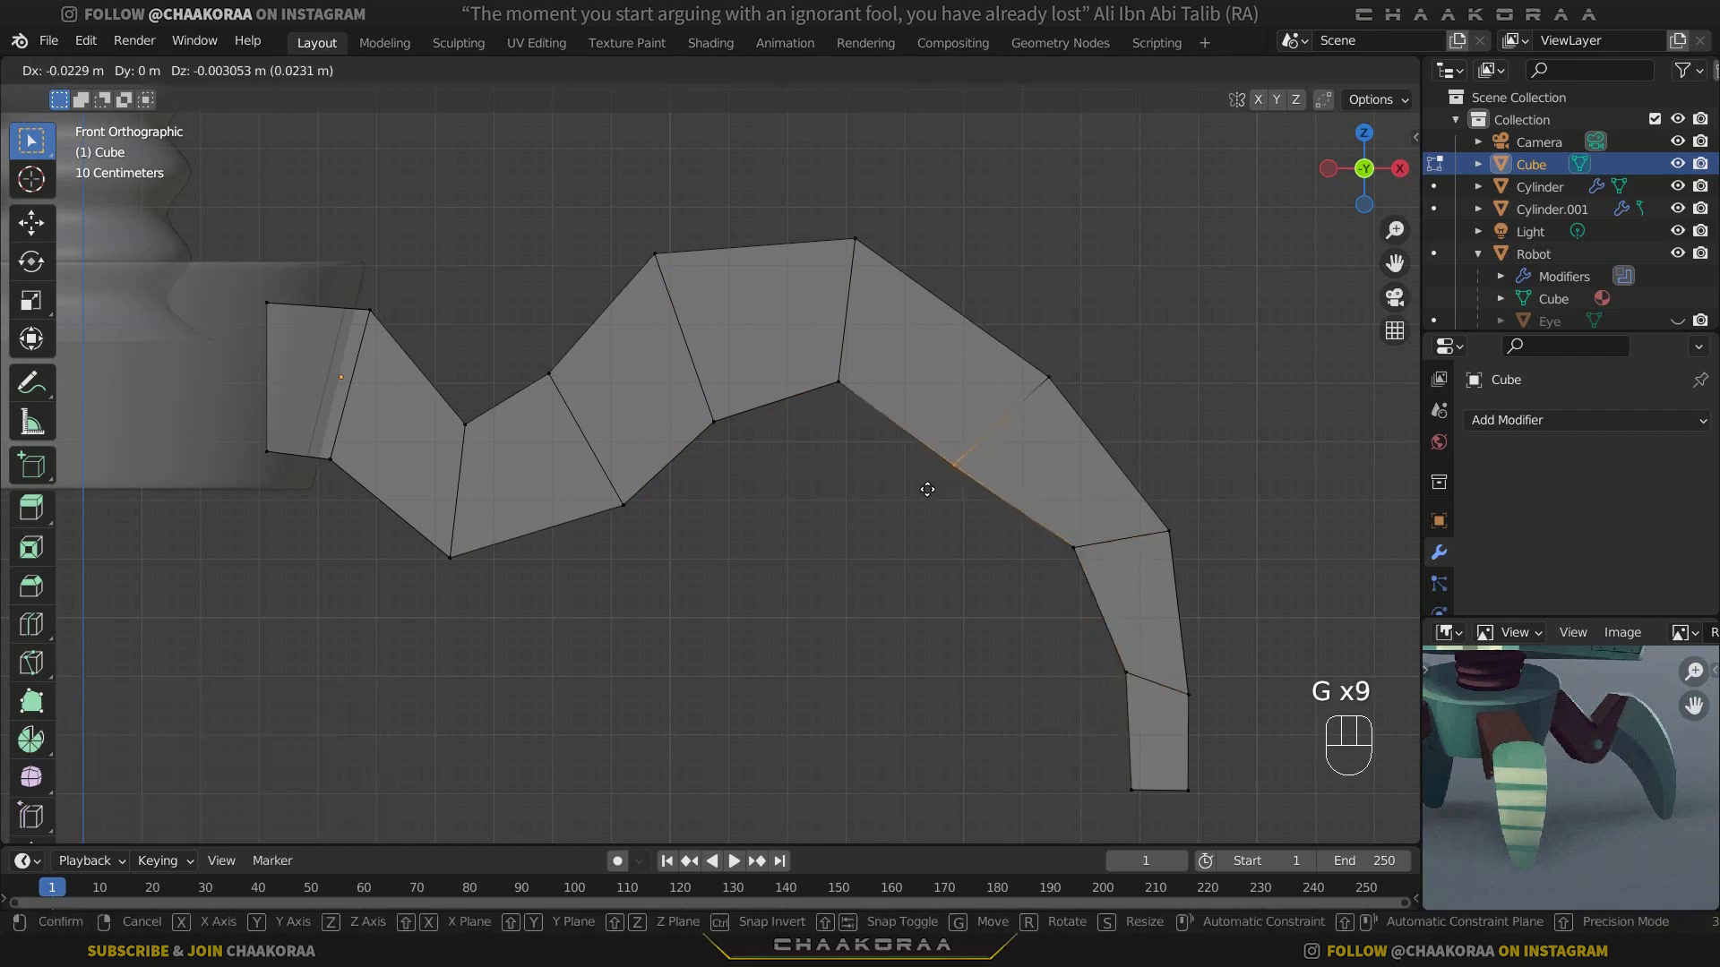
pyautogui.click(923, 475)
pyautogui.keyDown('shift'); pyautogui.click(1075, 548); pyautogui.keyUp('shift')
pyautogui.press('g')
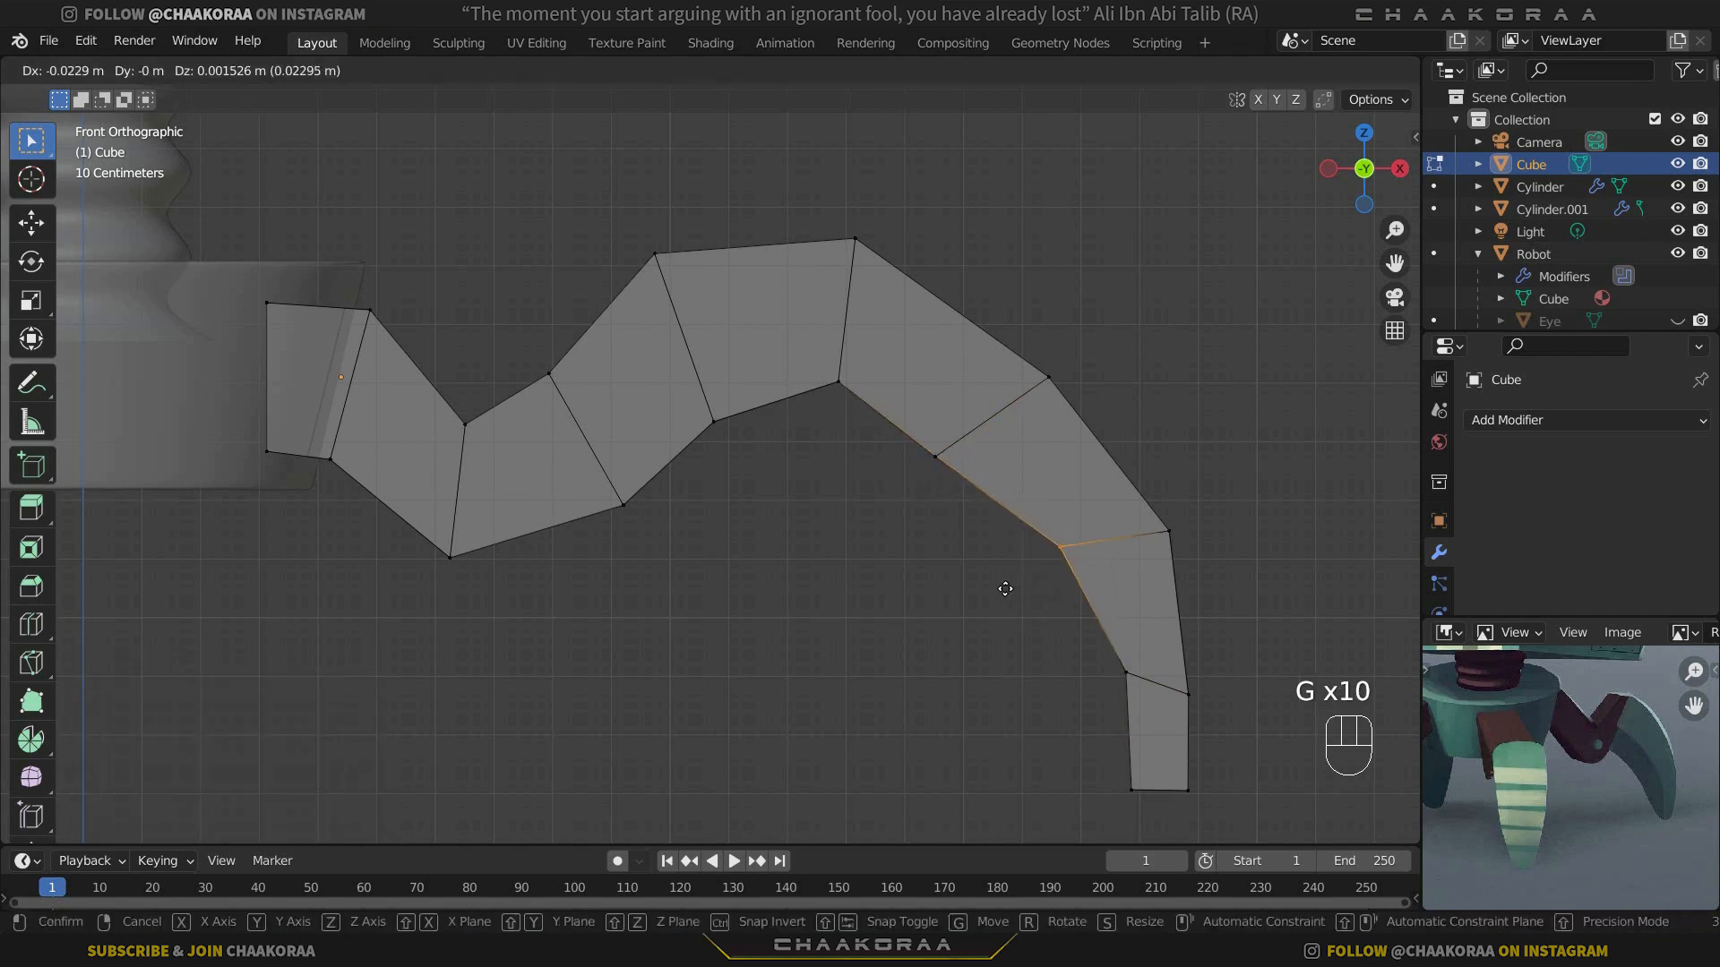
pyautogui.click(1008, 589)
pyautogui.keyDown('shift'); pyautogui.click(1126, 672); pyautogui.keyUp('shift')
pyautogui.press('g')
pyautogui.click(1094, 699)
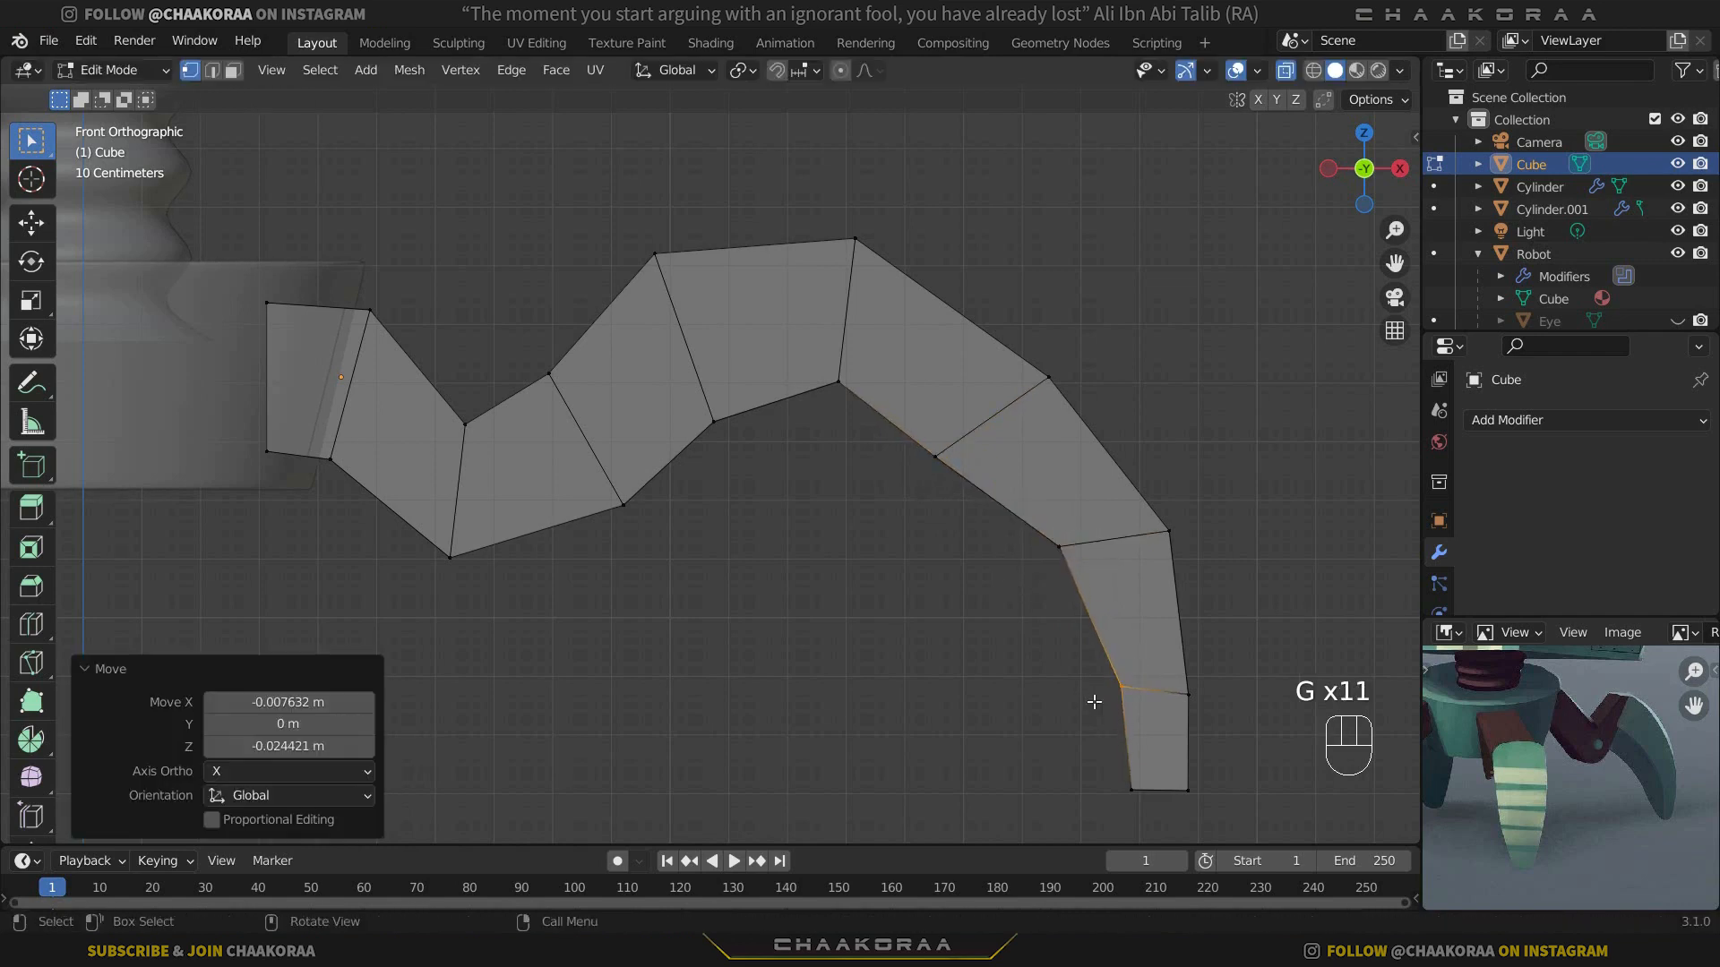
# Step: Narrow the foot by moving the tip's inner vertex and the inner vertex above it about 0.04 m outward
pyautogui.keyDown('shift'); pyautogui.moveTo(1094, 700); pyautogui.dragTo(1074, 540, button='middle'); pyautogui.keyUp('shift')
pyautogui.moveTo(1134, 609); pyautogui.dragTo(1066, 667)
pyautogui.press('g')
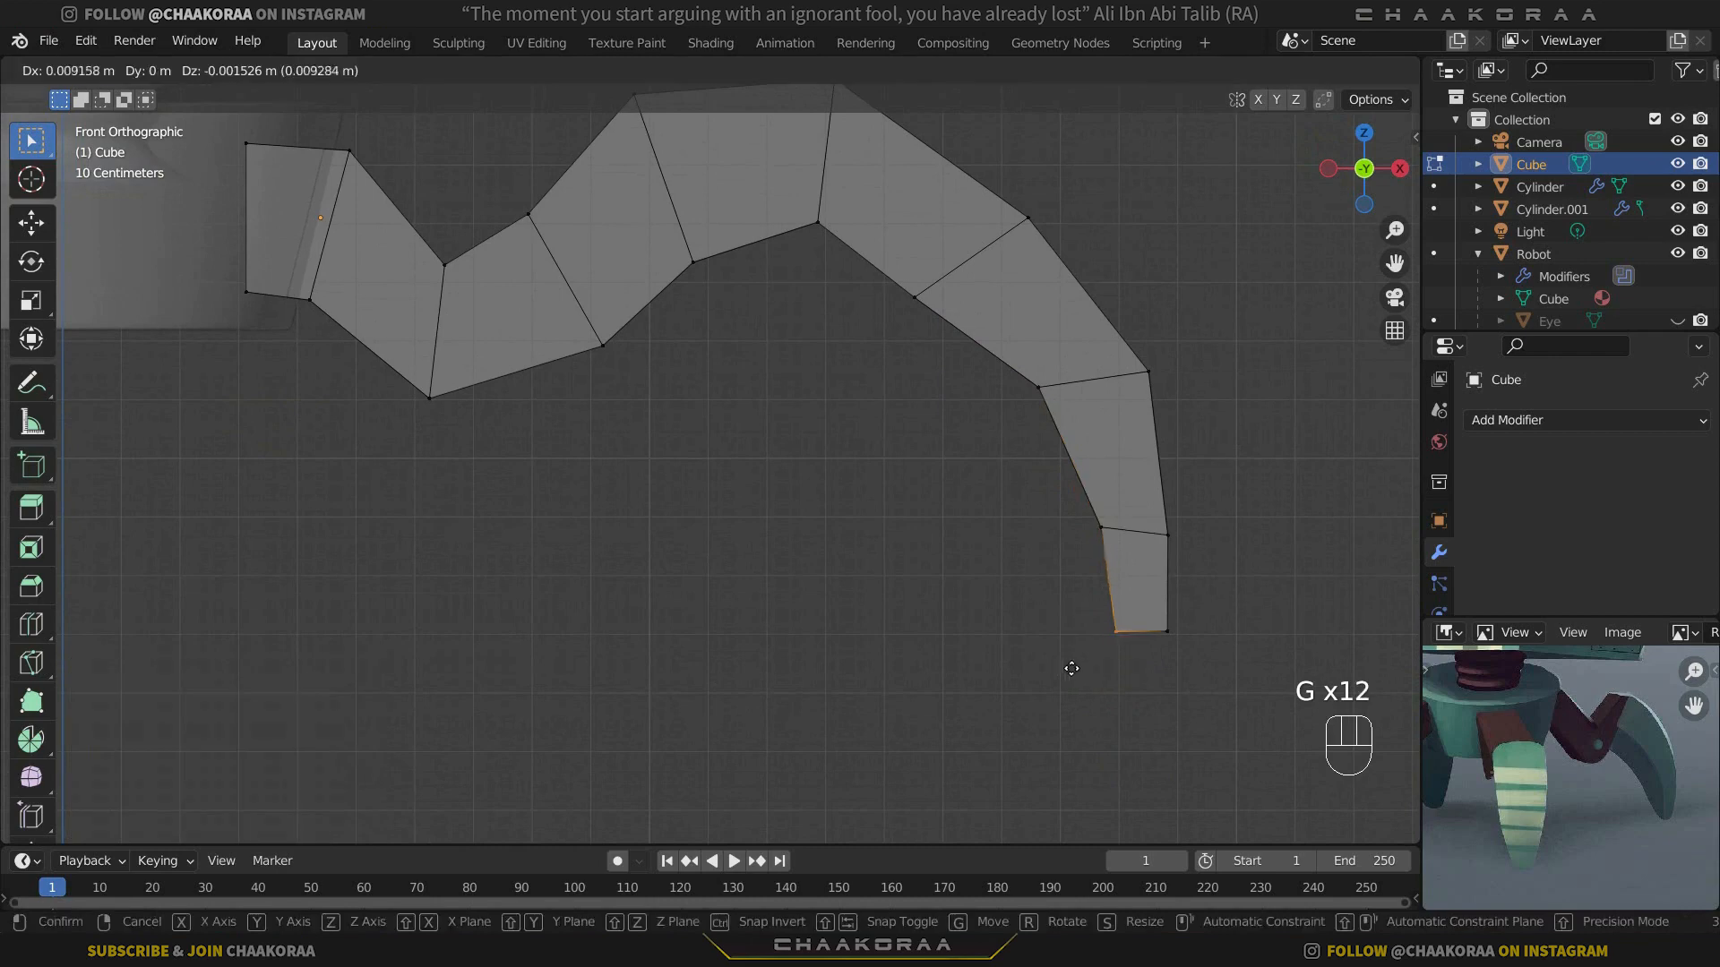
pyautogui.click(1089, 666)
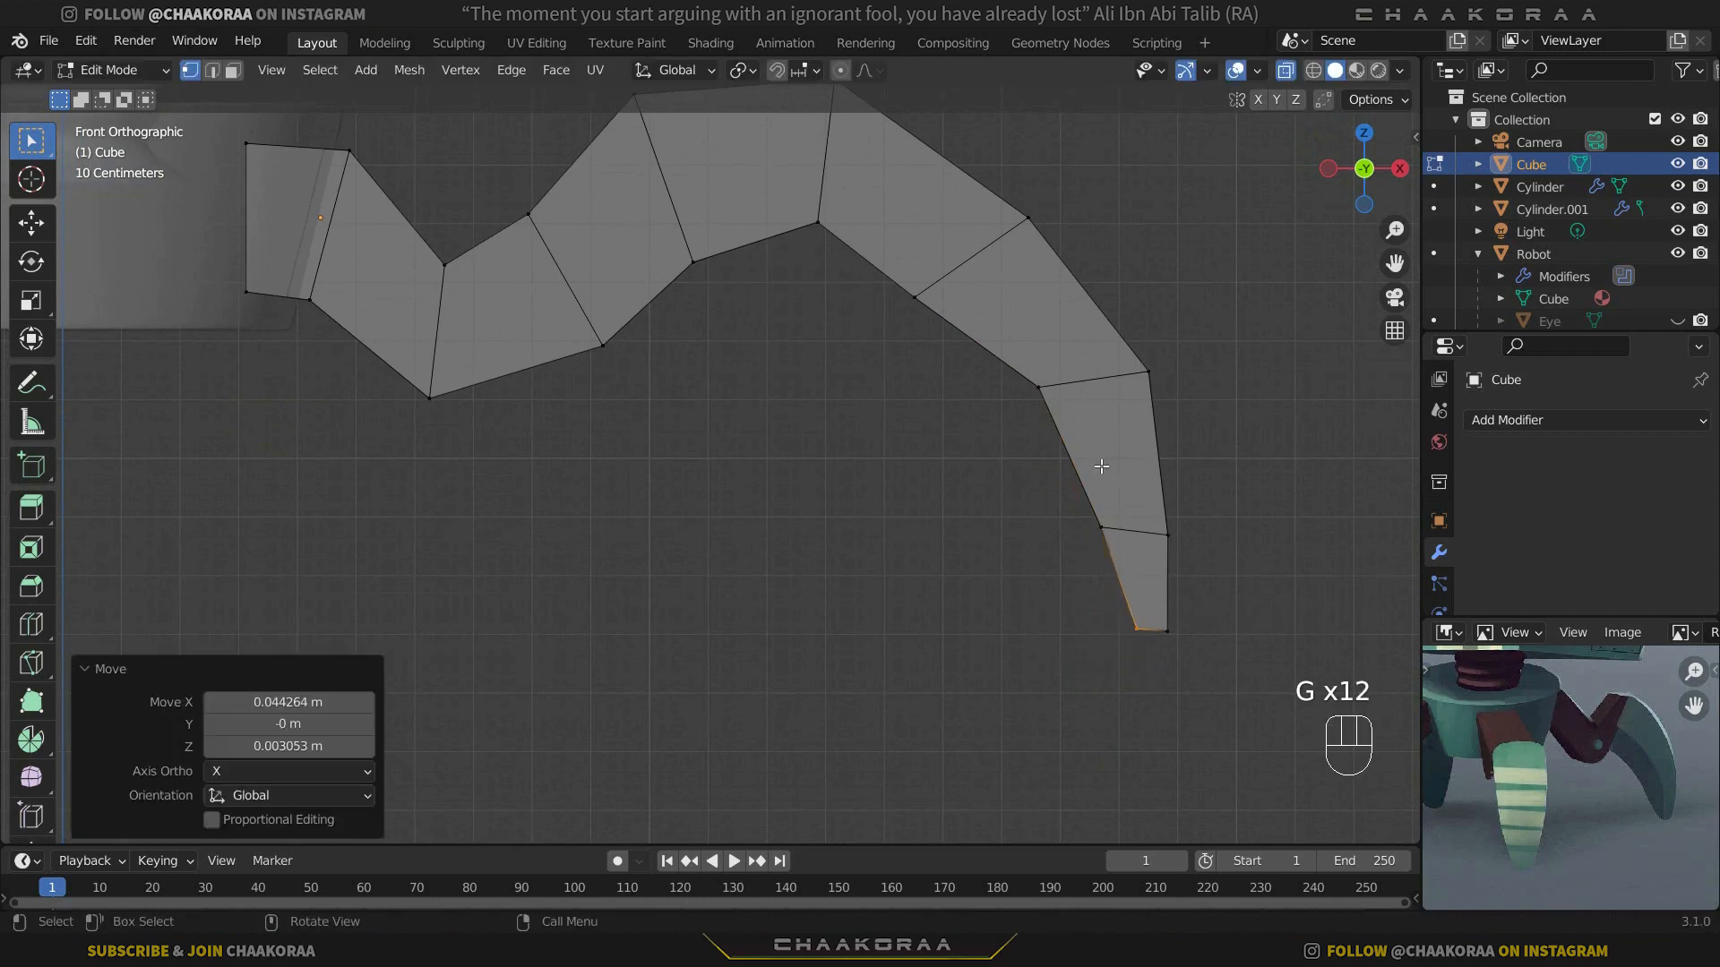
pyautogui.click(1101, 527)
pyautogui.press('g')
pyautogui.click(1085, 587)
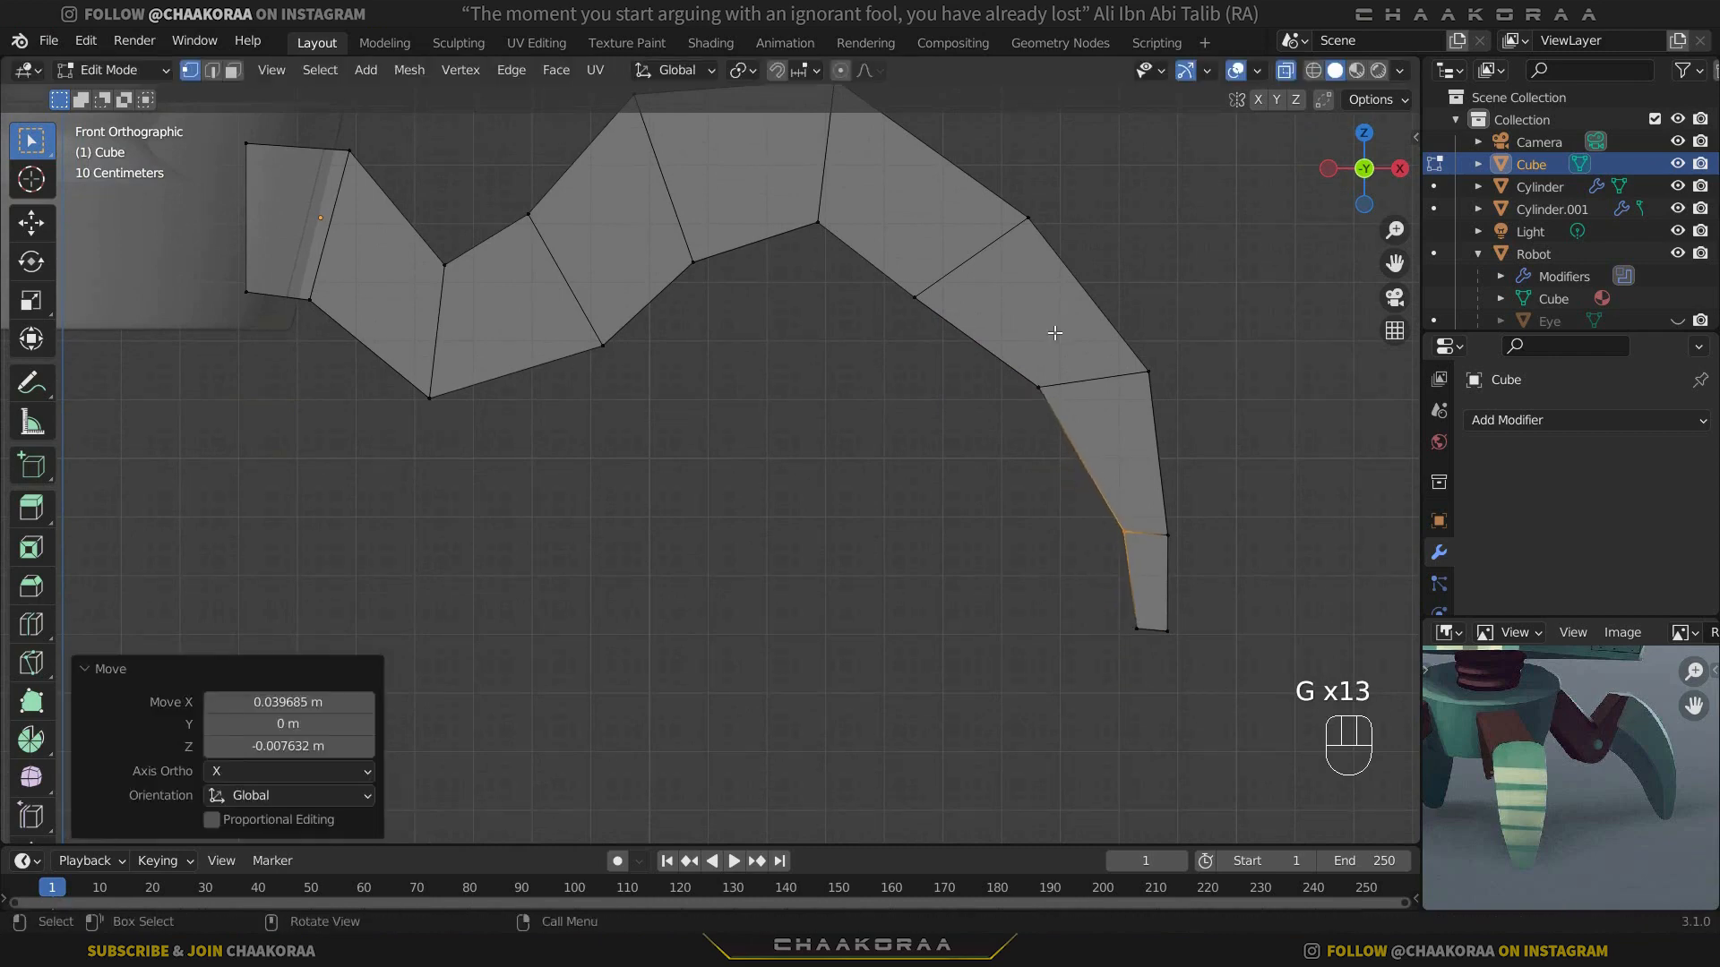
# Step: Reposition the inner vertices of the two shin joints below the knee up and outward to round the inner curve
pyautogui.click(1039, 387)
pyautogui.press('g')
pyautogui.click(1025, 442)
pyautogui.click(859, 376)
pyautogui.press('g')
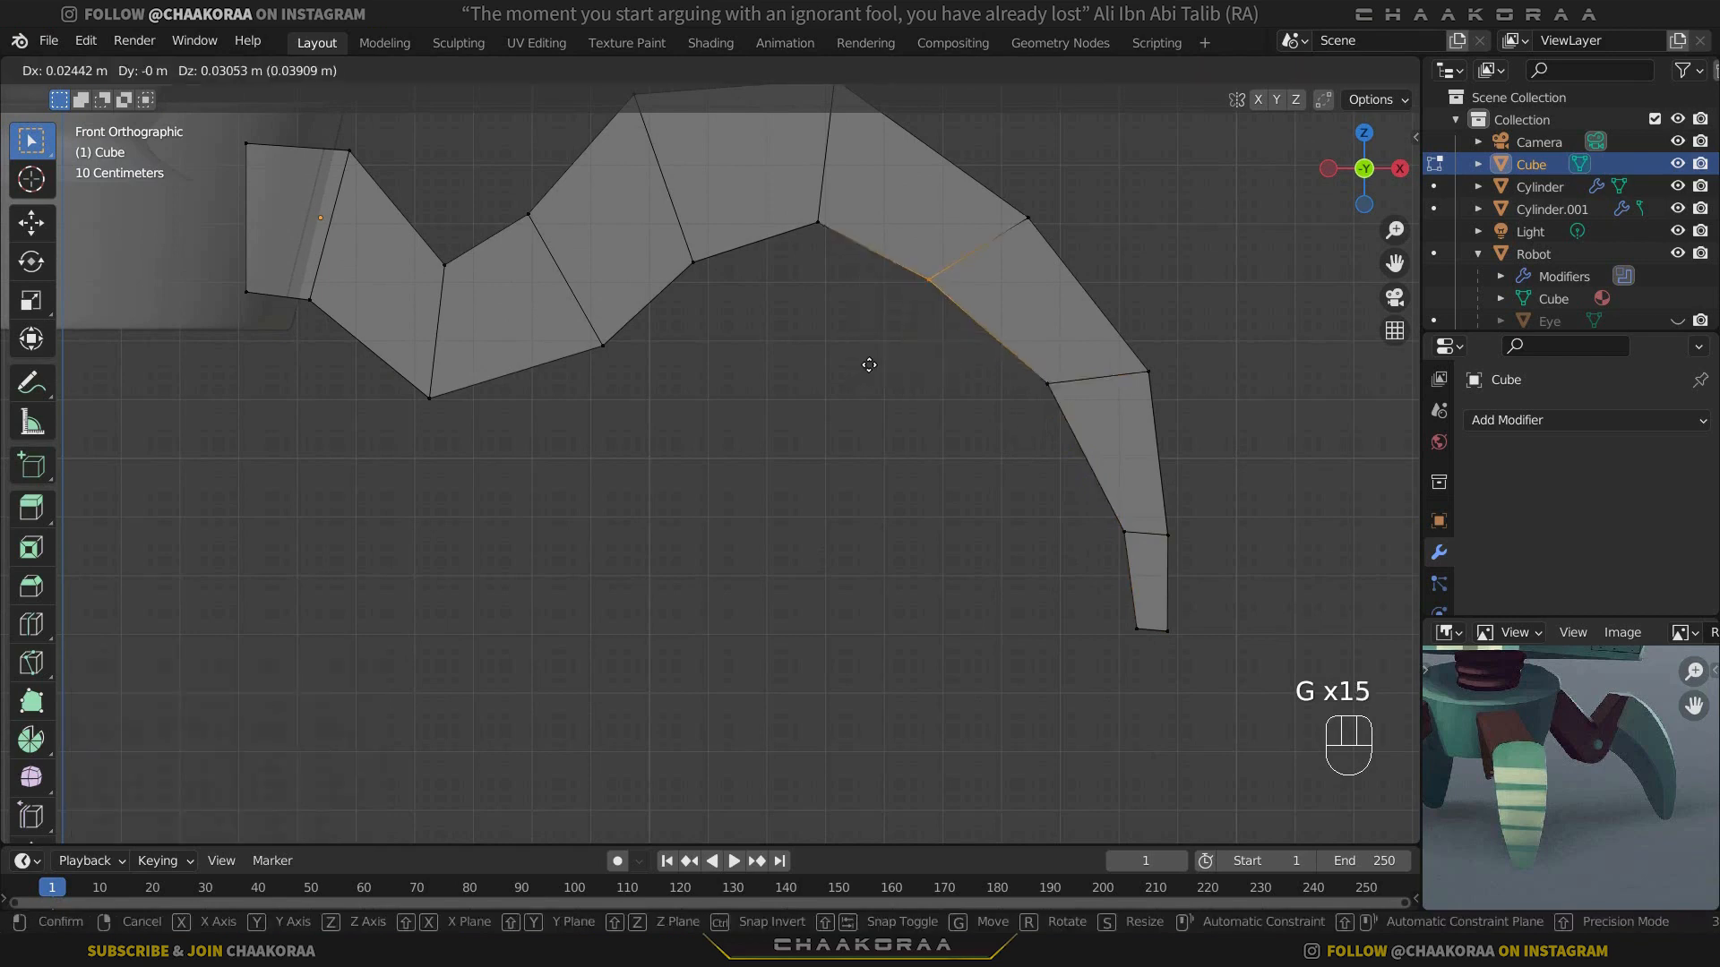
pyautogui.click(851, 360)
# Step: Raise both underside knee vertices and move the underside vertex of the joint before them outward to even out the leg's thickness
pyautogui.keyDown('shift'); pyautogui.moveTo(856, 363); pyautogui.dragTo(916, 515, button='middle'); pyautogui.keyUp('shift')
pyautogui.click(869, 381)
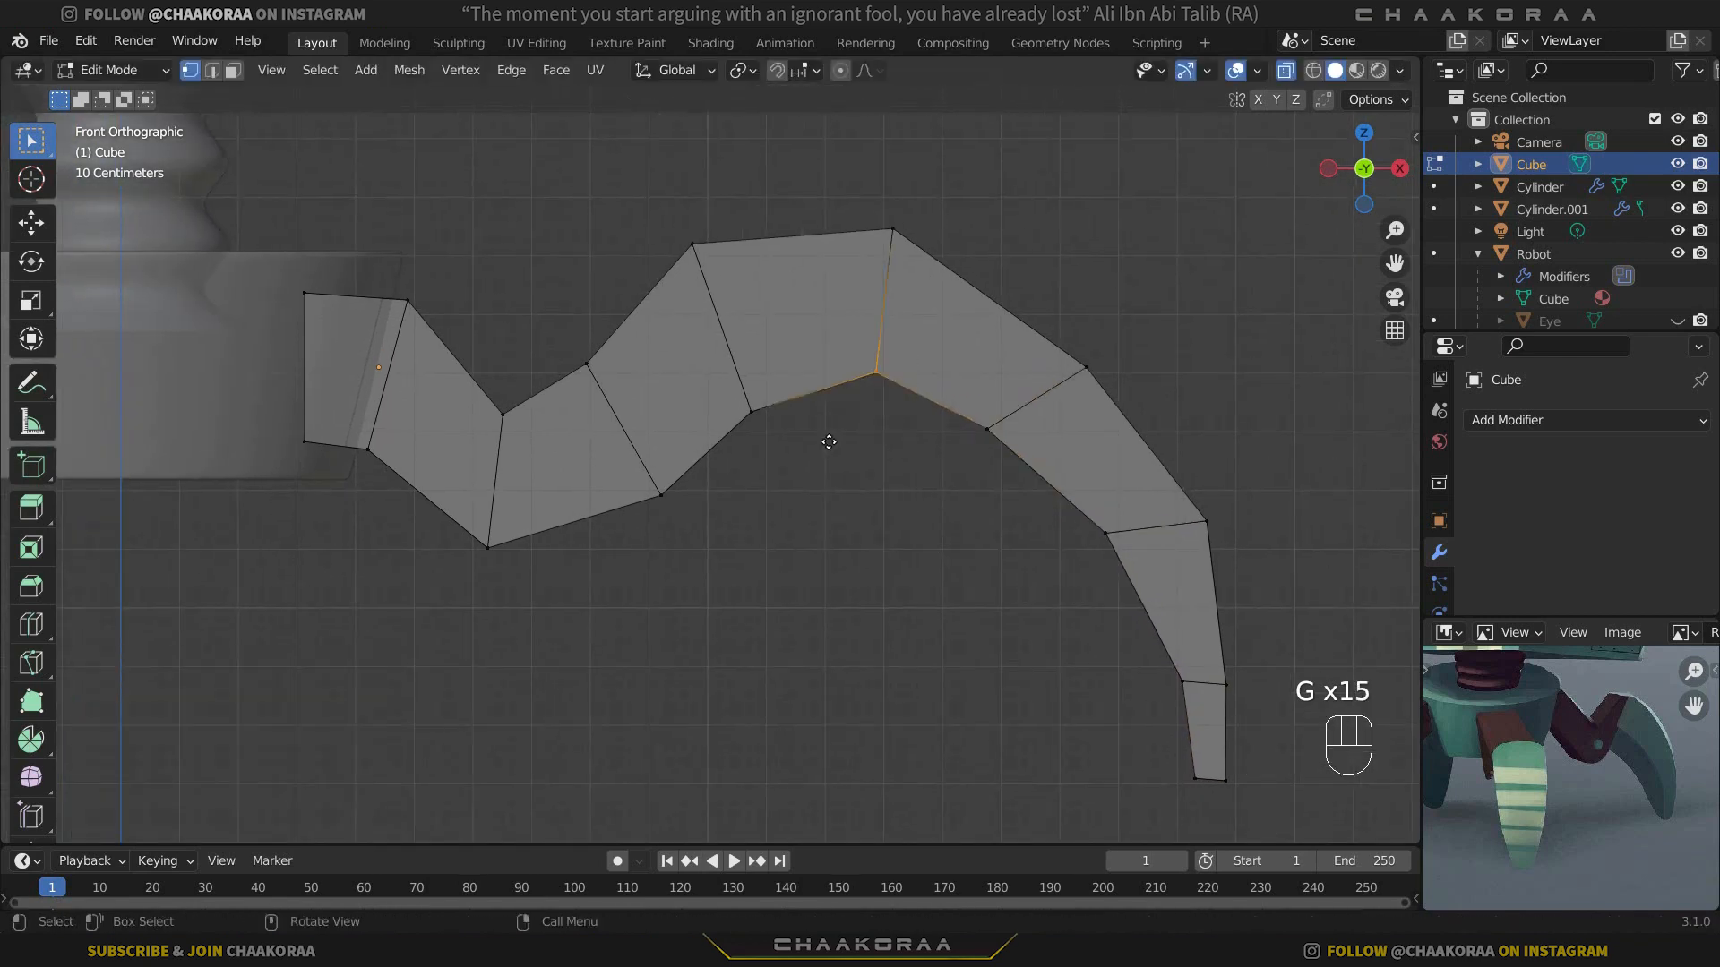
pyautogui.press('g')
pyautogui.click(822, 430)
pyautogui.click(732, 419)
pyautogui.press('g')
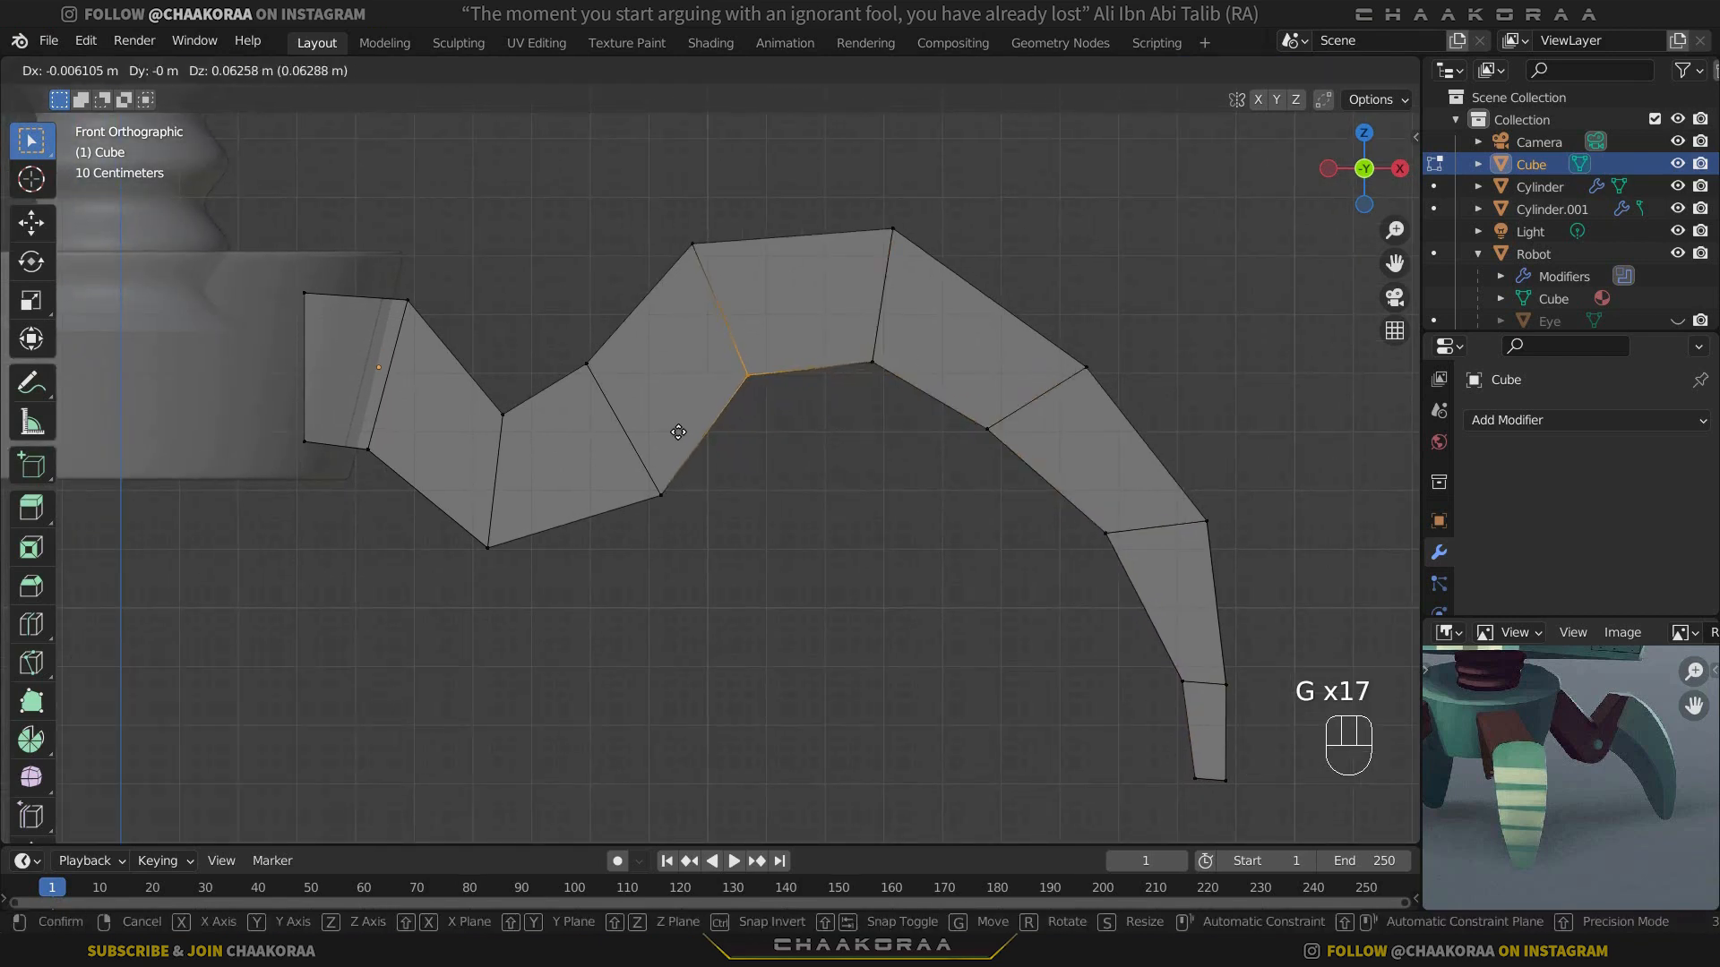
pyautogui.click(678, 432)
pyautogui.click(687, 470)
pyautogui.press('g')
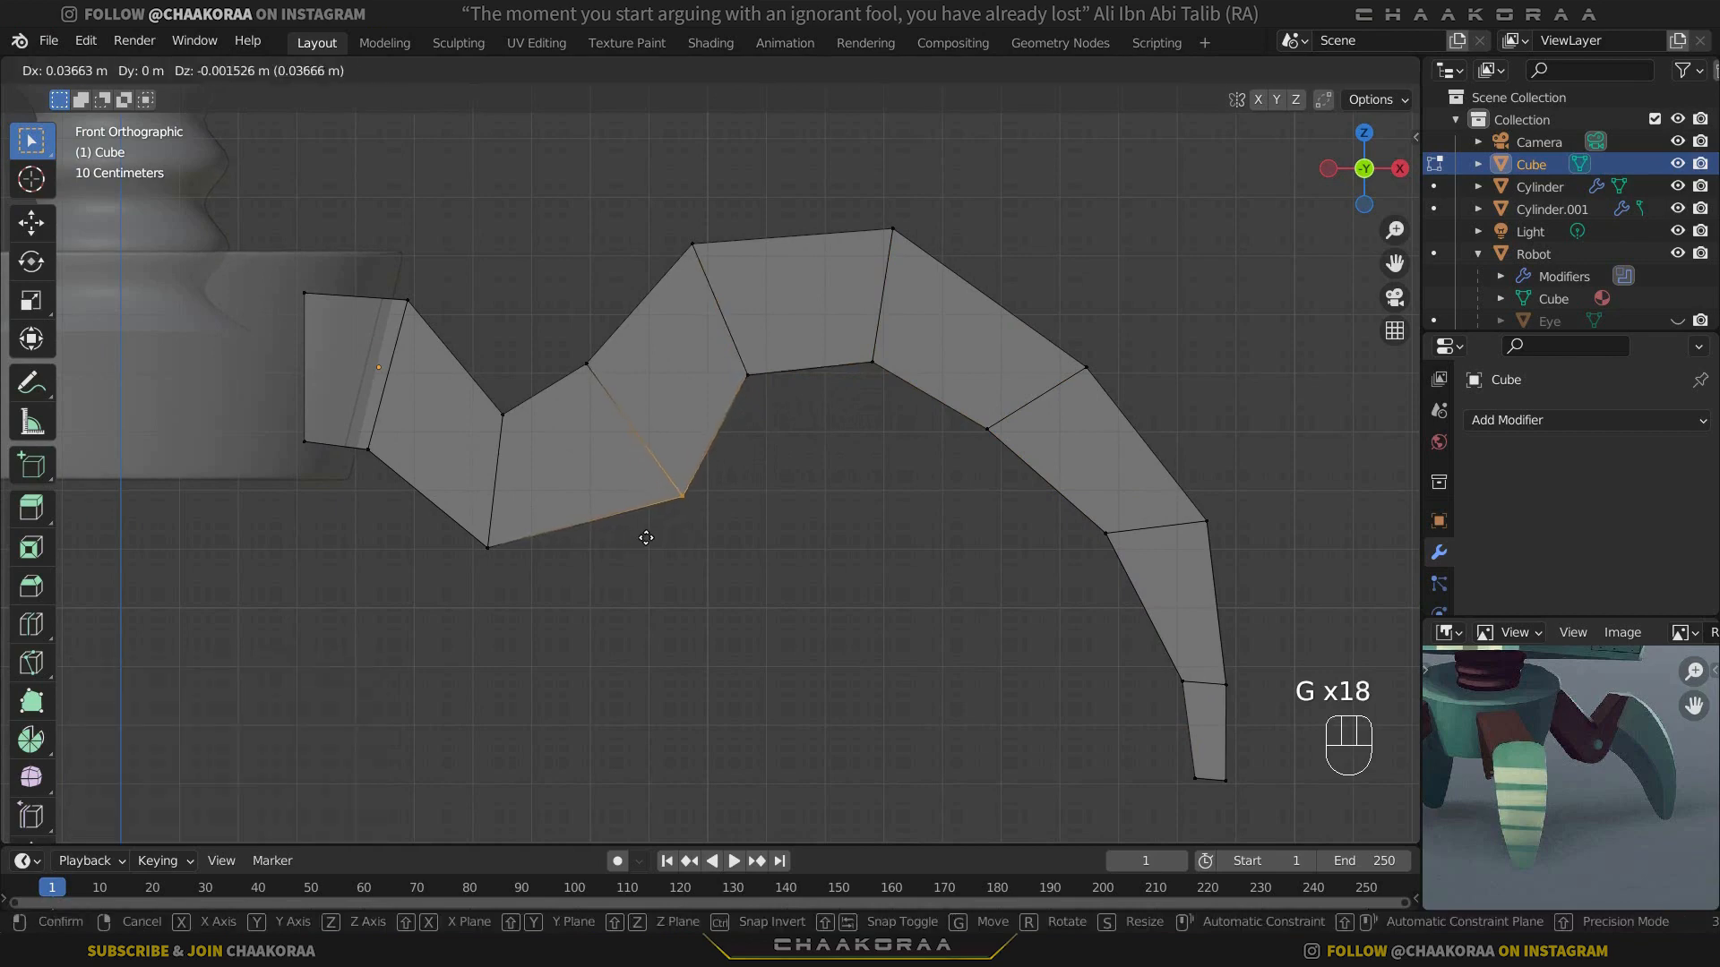
pyautogui.click(641, 536)
# Step: Move the lowest bend's bottom vertex about 0.09 m outward and 0.07 m down, and lower the base joint's bottom vertex about 0.04 m
pyautogui.click(412, 587)
pyautogui.press('g')
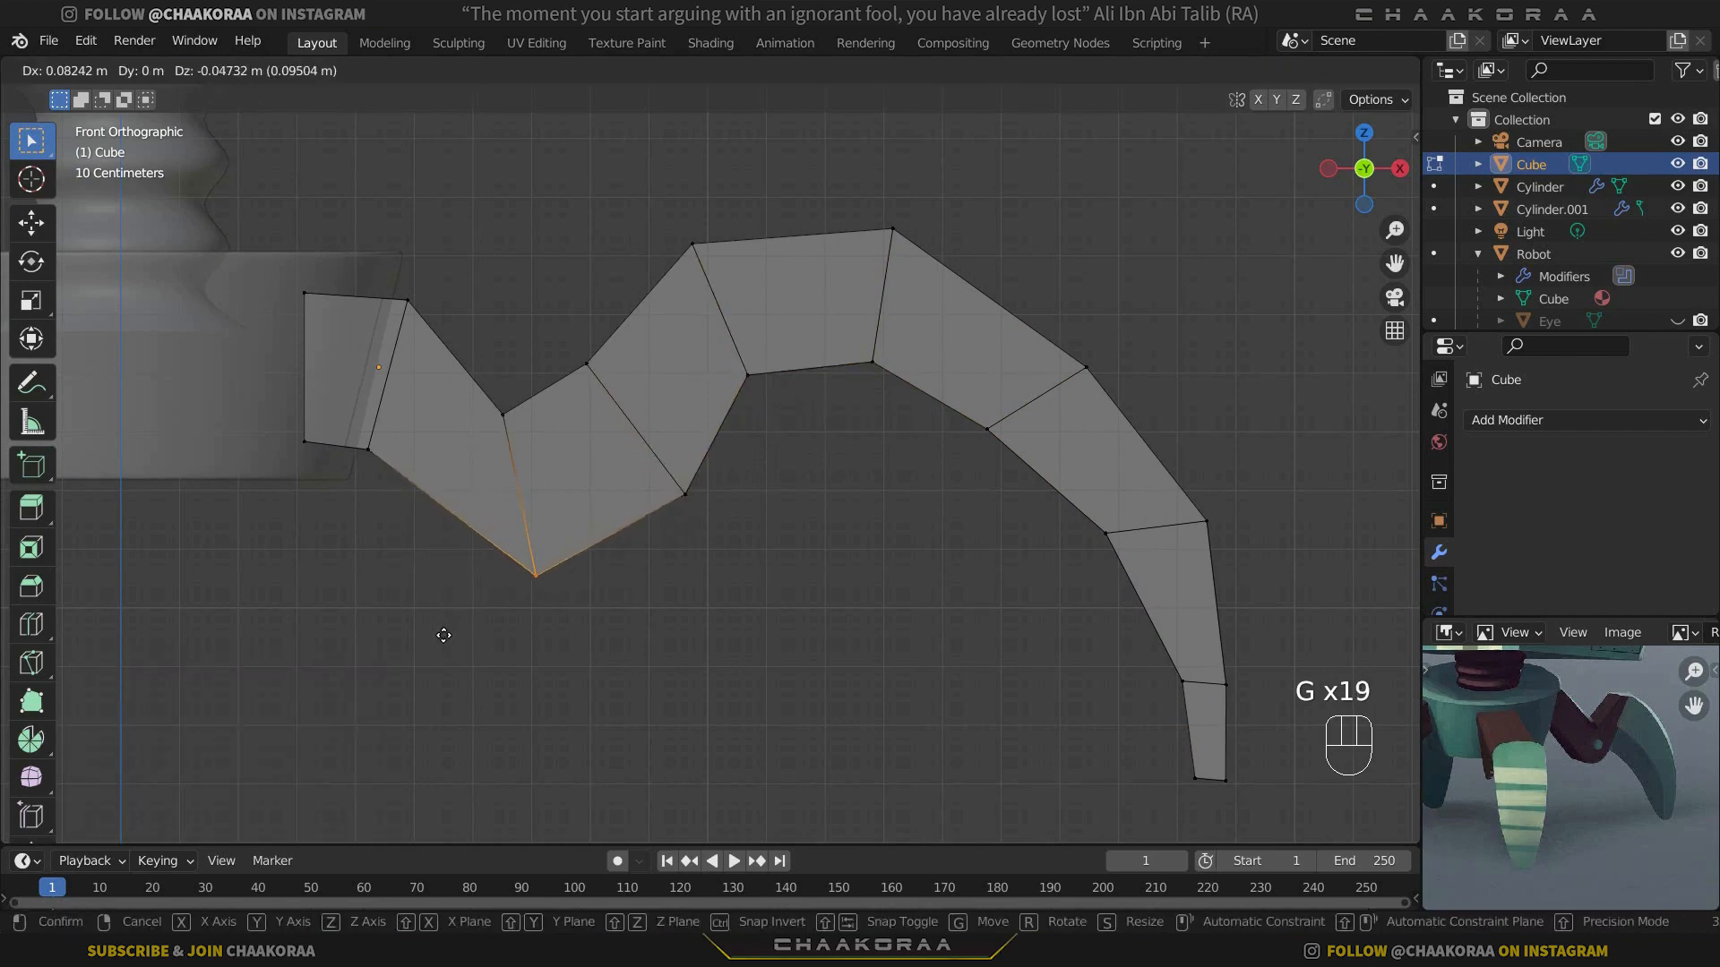
pyautogui.click(445, 646)
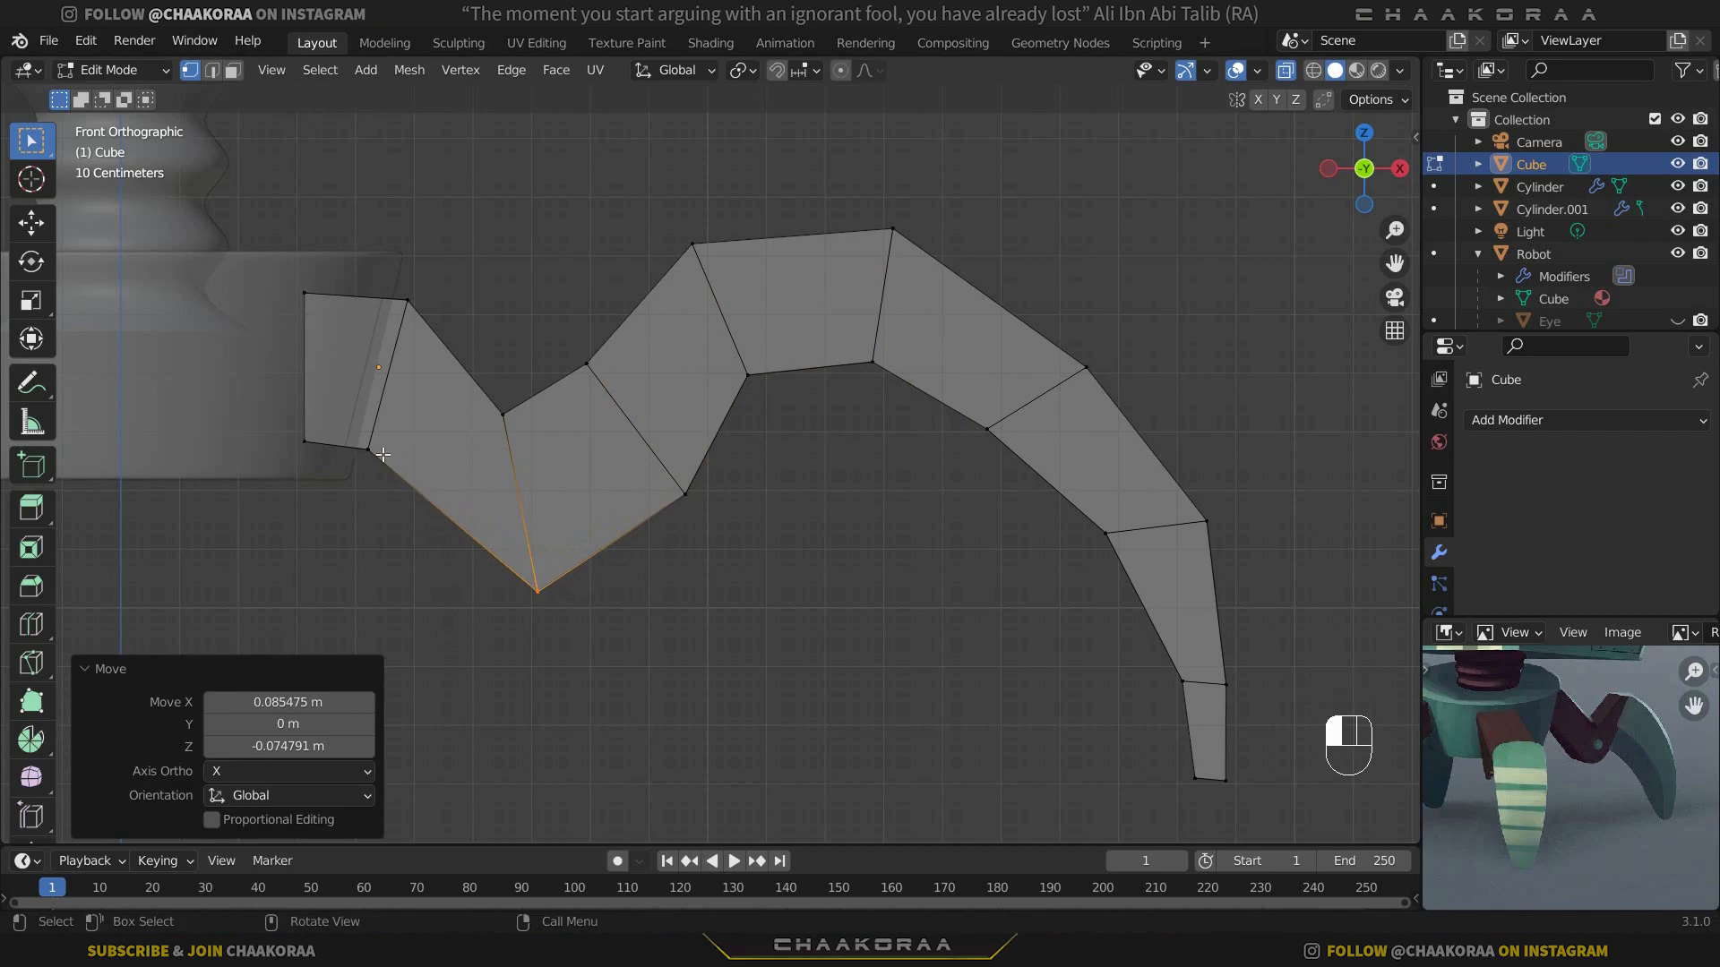
pyautogui.click(382, 455)
pyautogui.press('g')
pyautogui.click(344, 517)
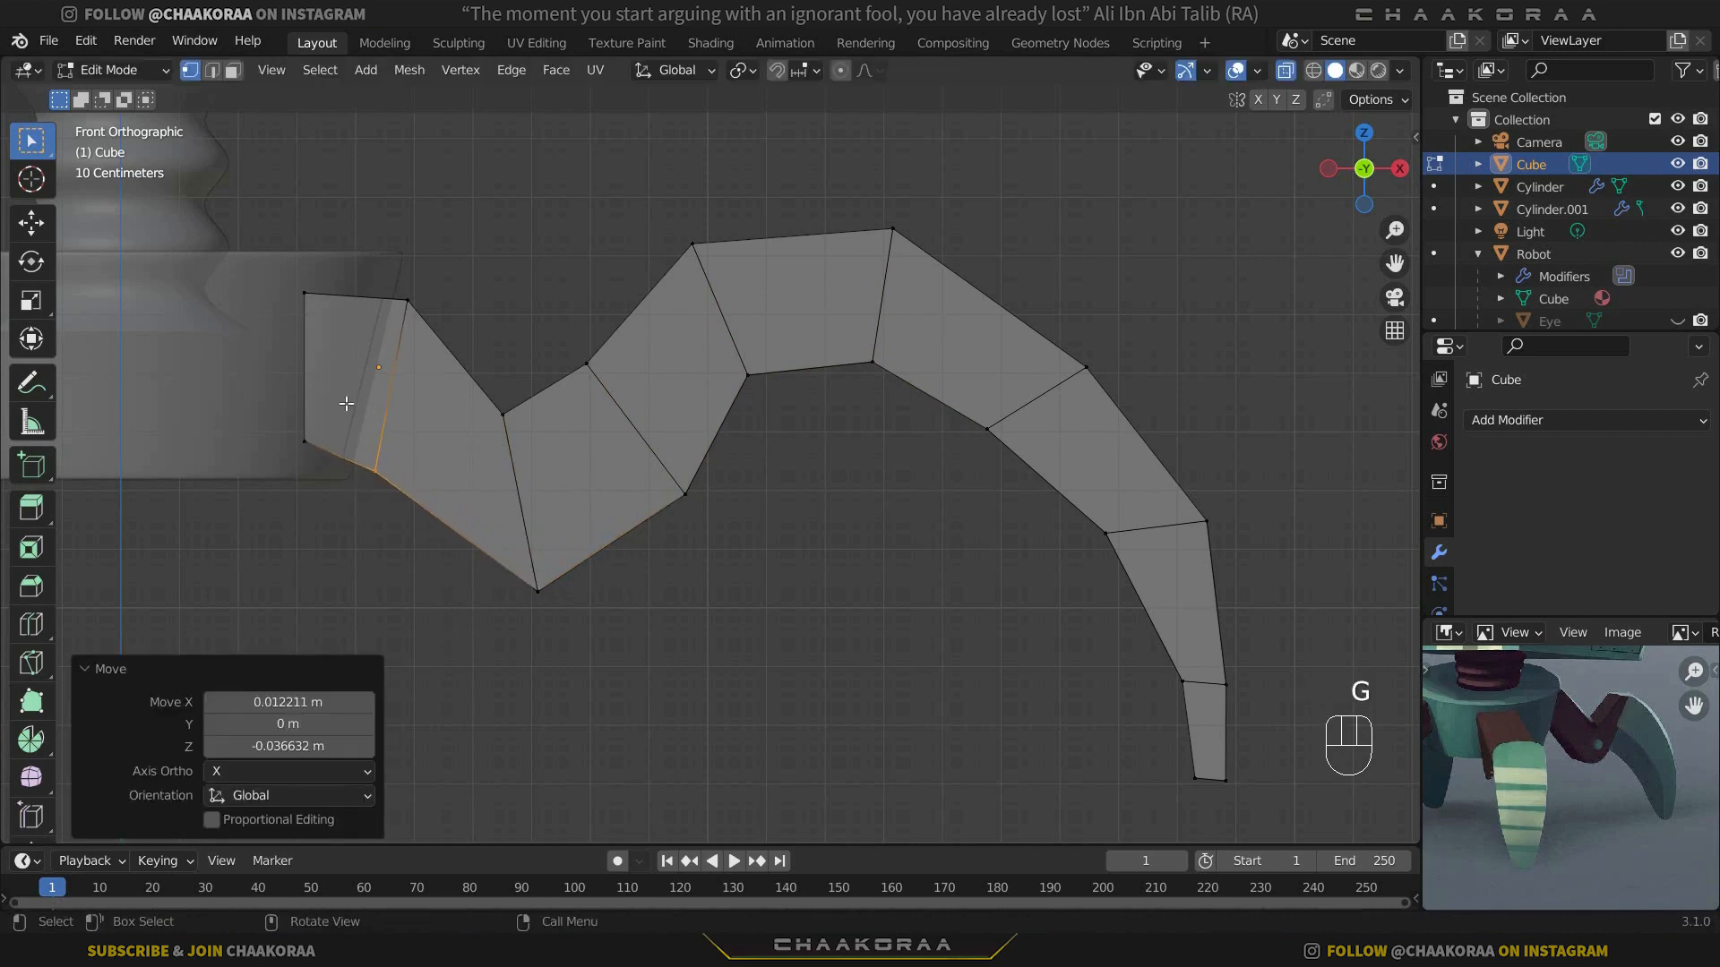
# Step: Raise the bottom corner inside the robot base about 0.05 m and shift the bottom vertices of the base joint and lowest bend inward
pyautogui.click(304, 441)
pyautogui.press('g')
pyautogui.click(257, 446)
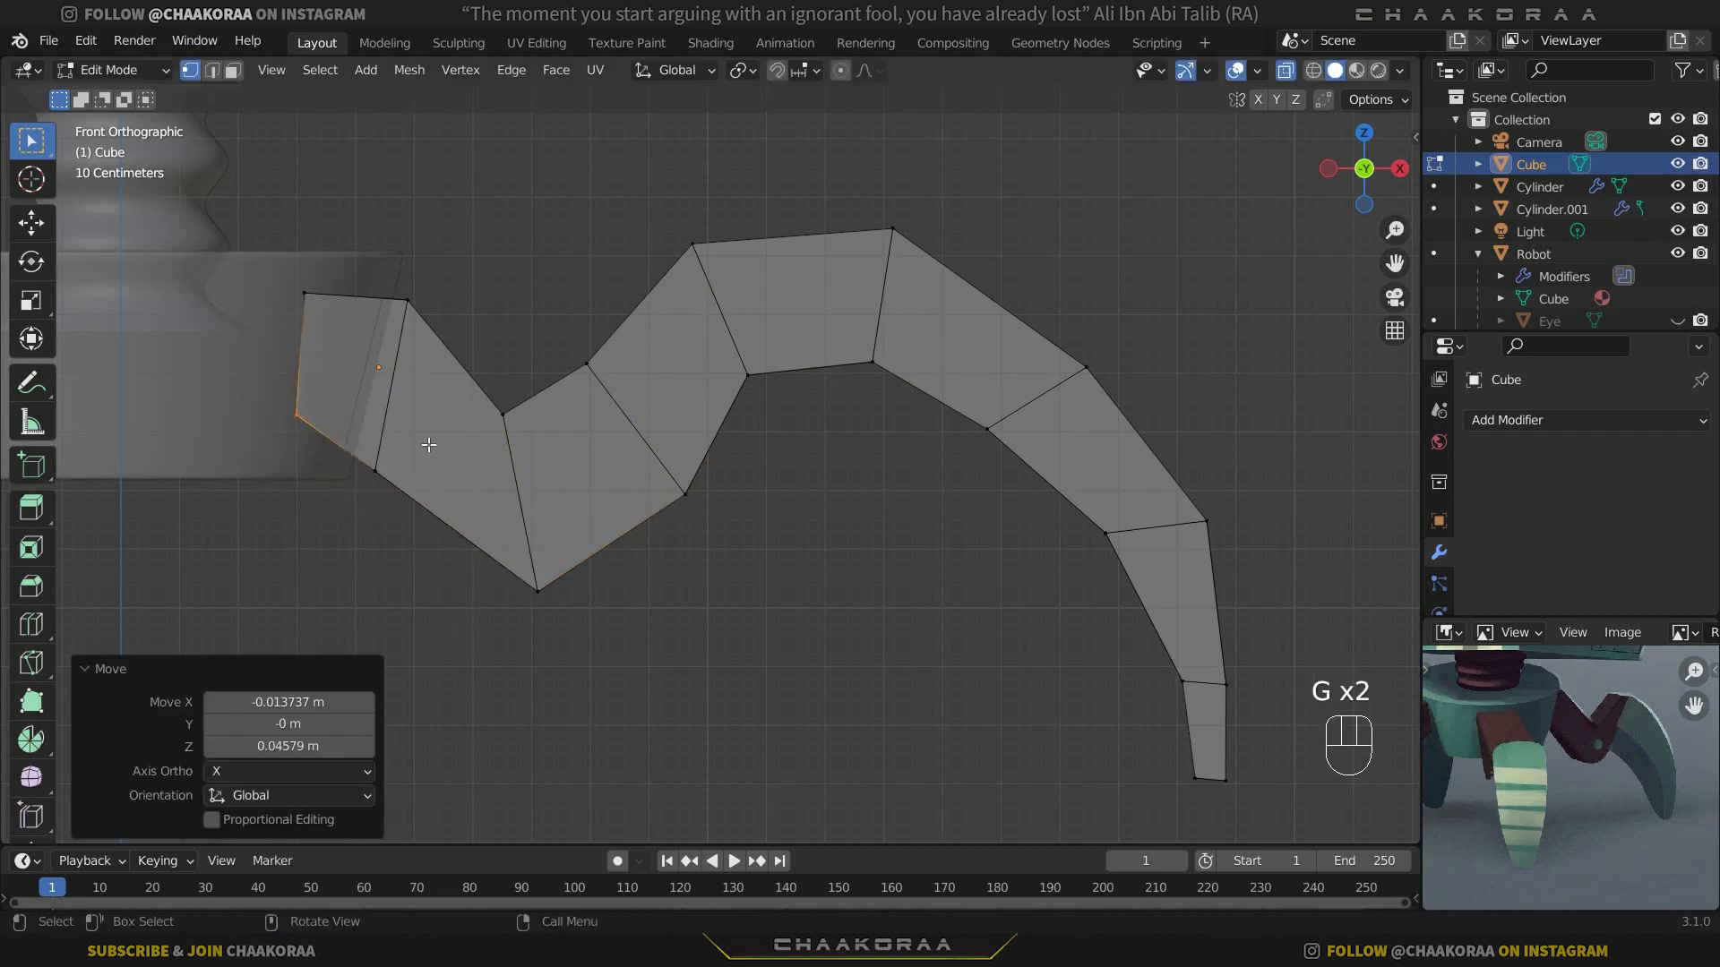
pyautogui.click(369, 472)
pyautogui.press('g')
pyautogui.click(511, 534)
pyautogui.click(537, 590)
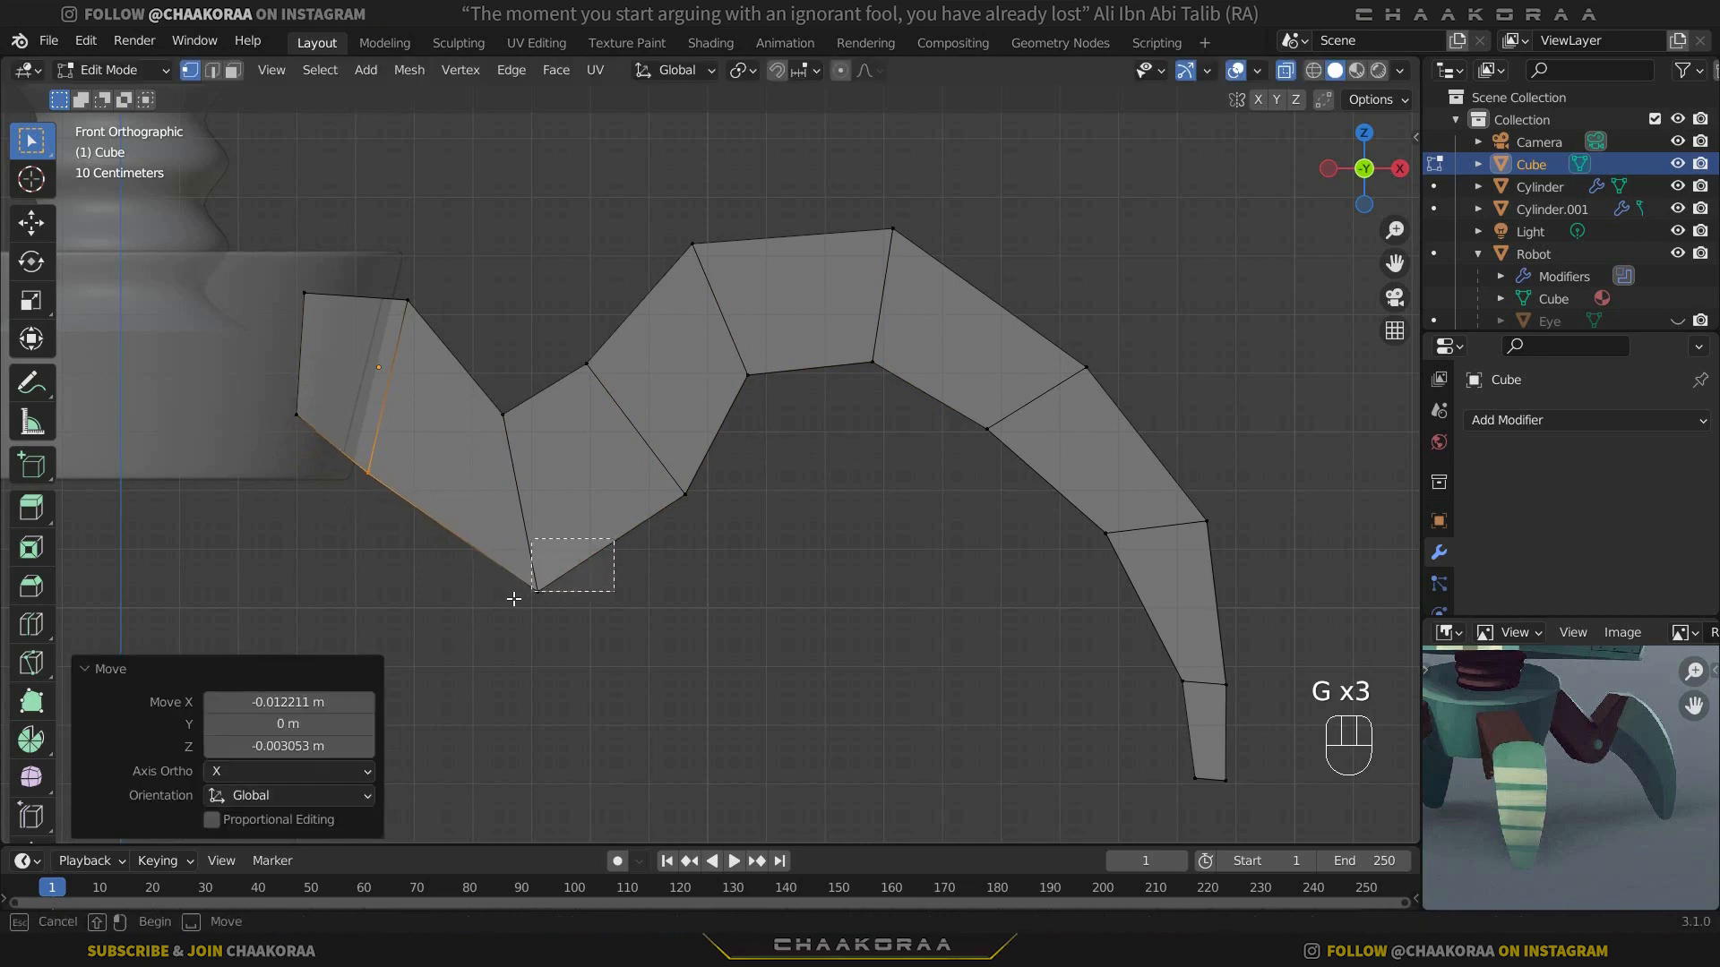
pyautogui.press('g')
pyautogui.click(520, 457)
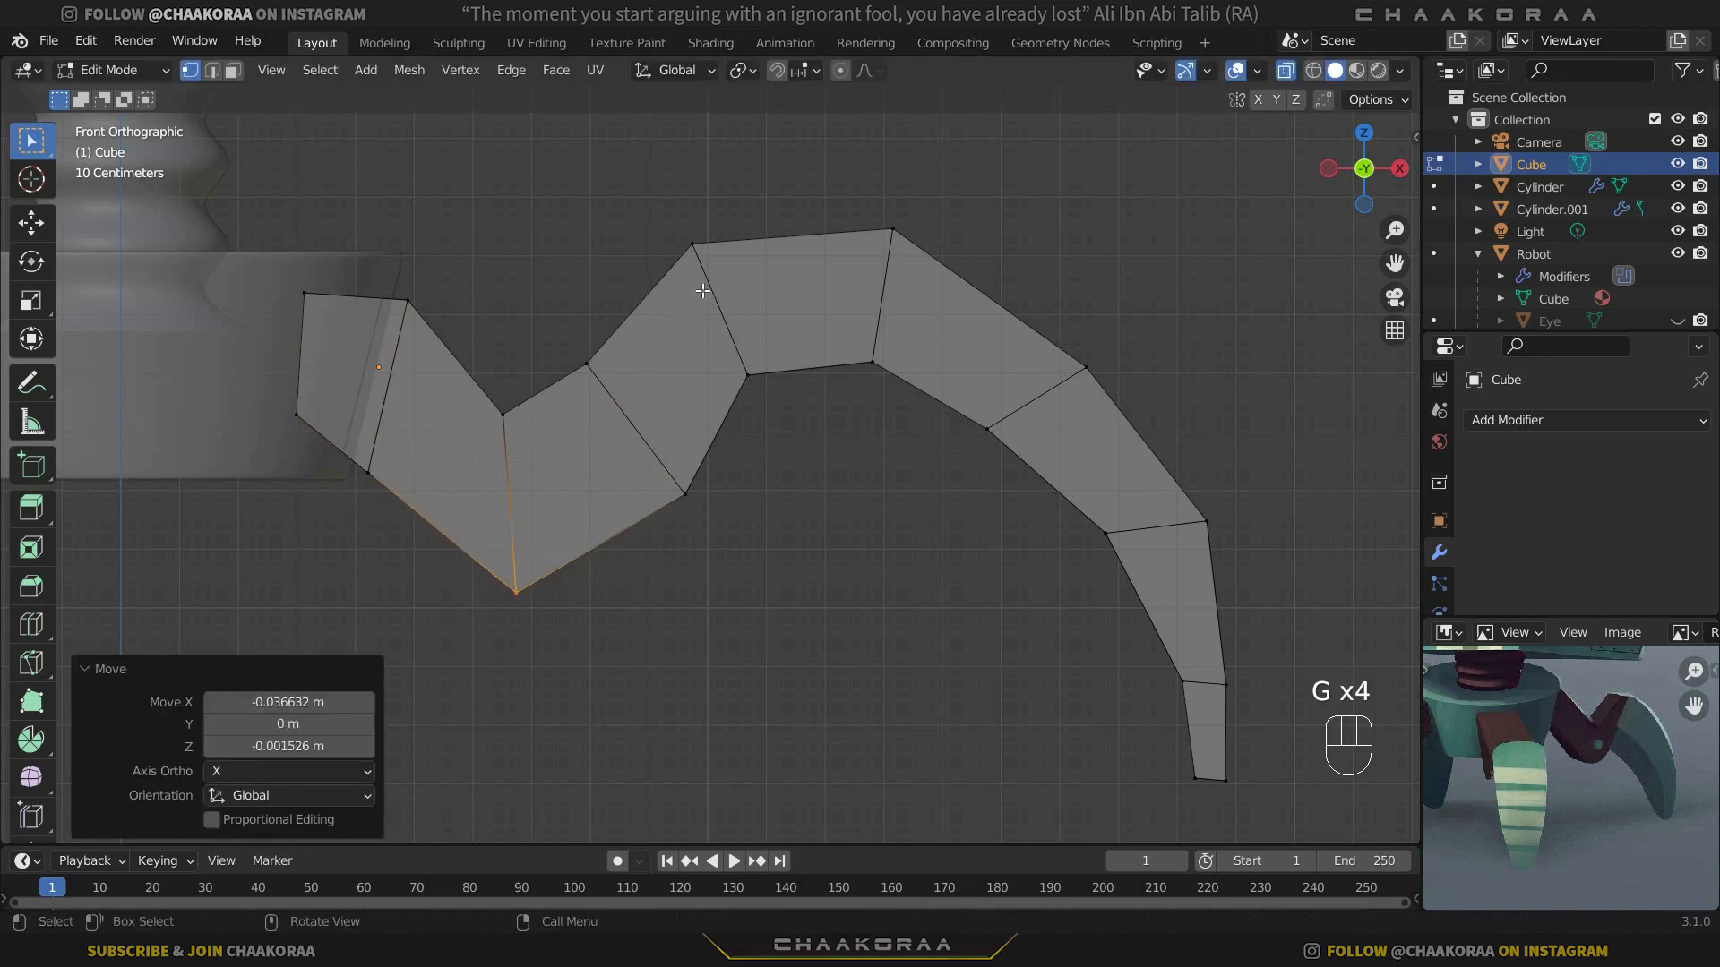
# Step: Lower the top and underside vertices of the inner knee joint so the upper edge slopes steadily up to the knee's peak
pyautogui.click(695, 245)
pyautogui.press('g')
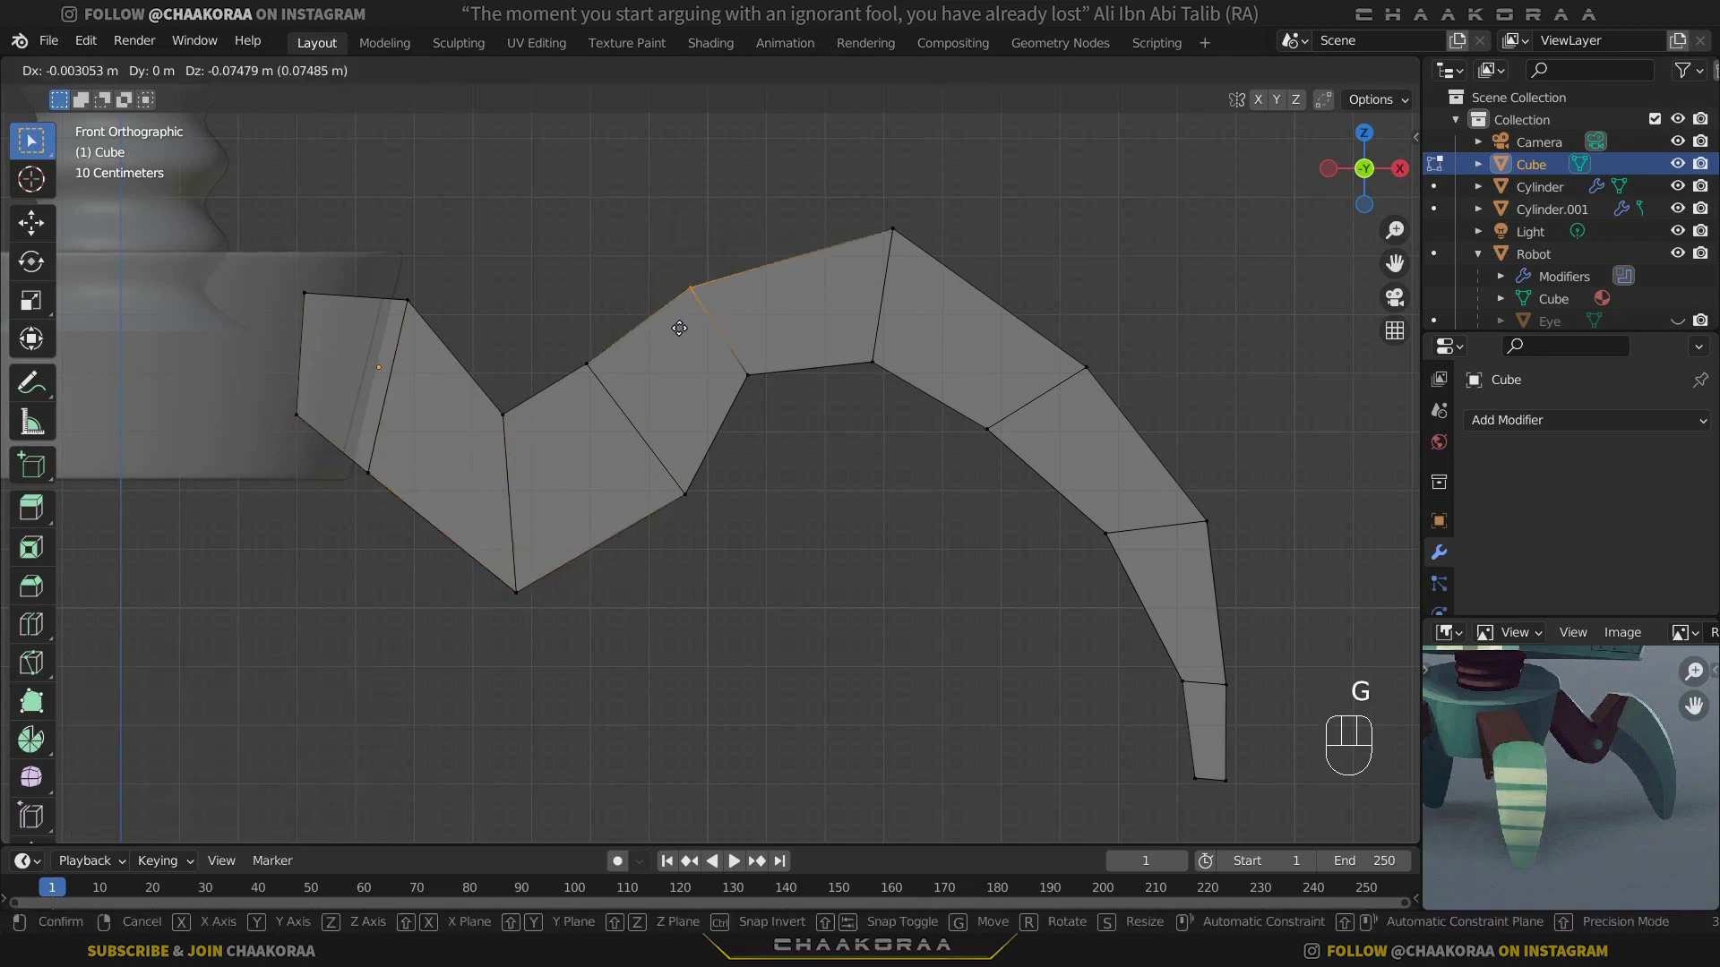
pyautogui.click(772, 361)
pyautogui.click(760, 372)
pyautogui.press('g')
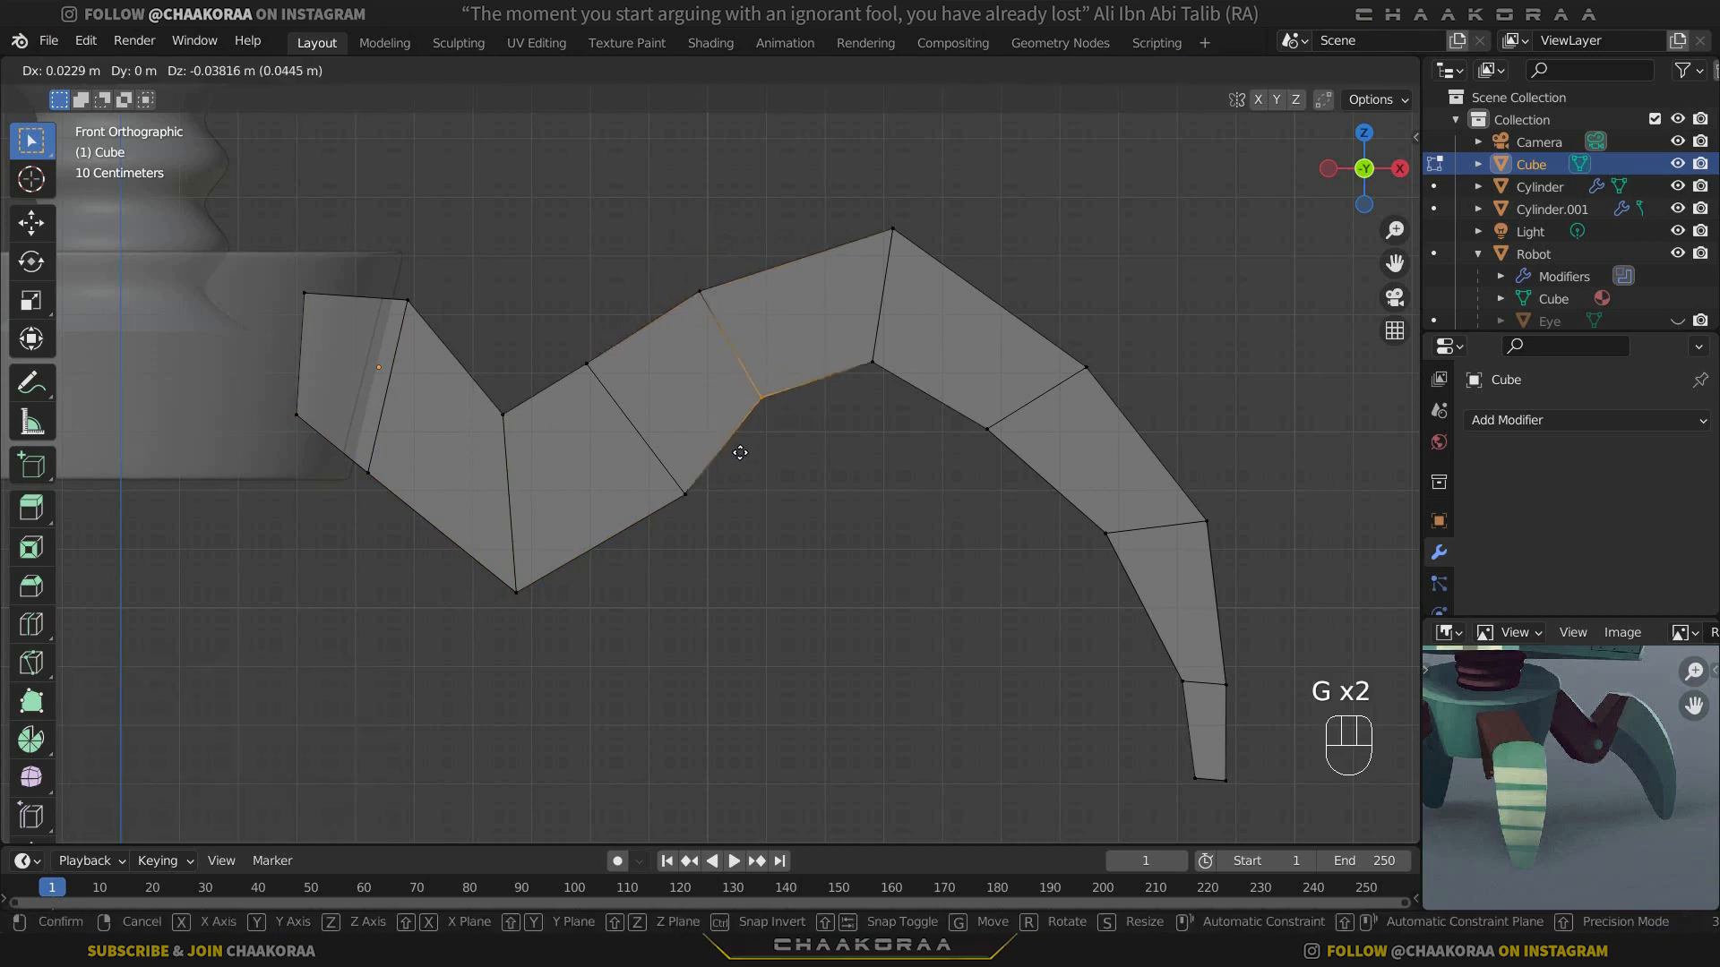
pyautogui.click(784, 412)
# Step: Move the bottom vertex just beyond the lowest bend about 0.11 m inward and 0.14 m down, and its top vertex about 0.04 m inward and 0.08 m down
pyautogui.moveTo(723, 444); pyautogui.dragTo(668, 540)
pyautogui.press('g')
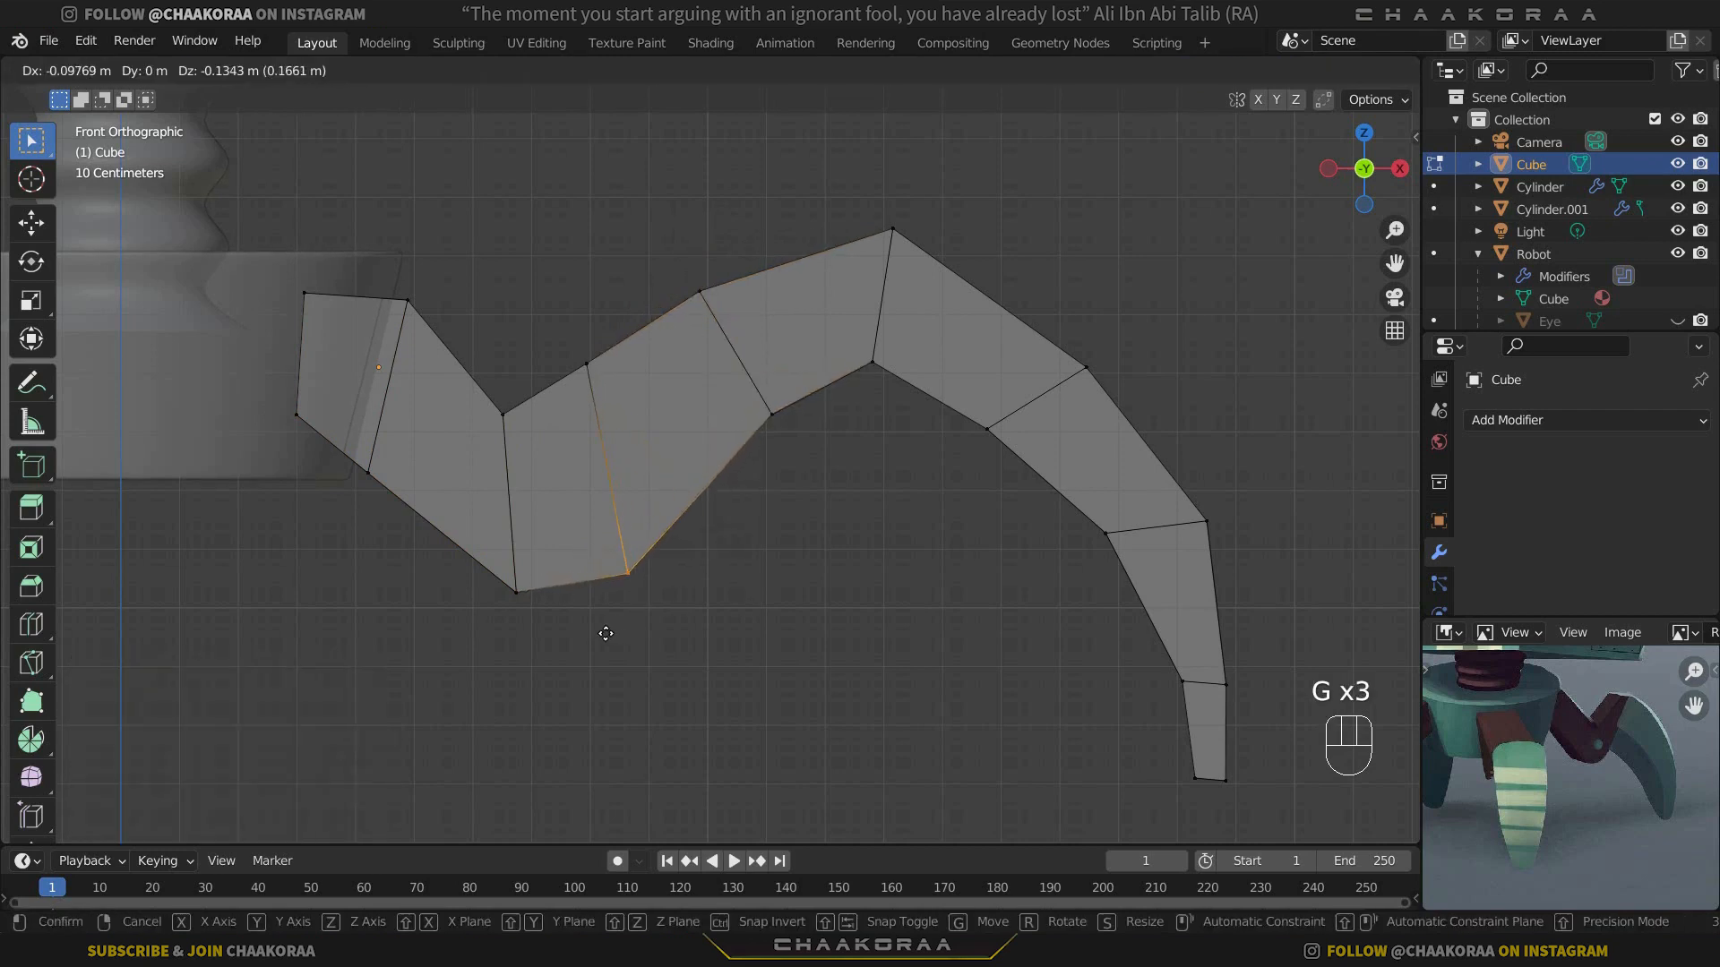
pyautogui.click(596, 635)
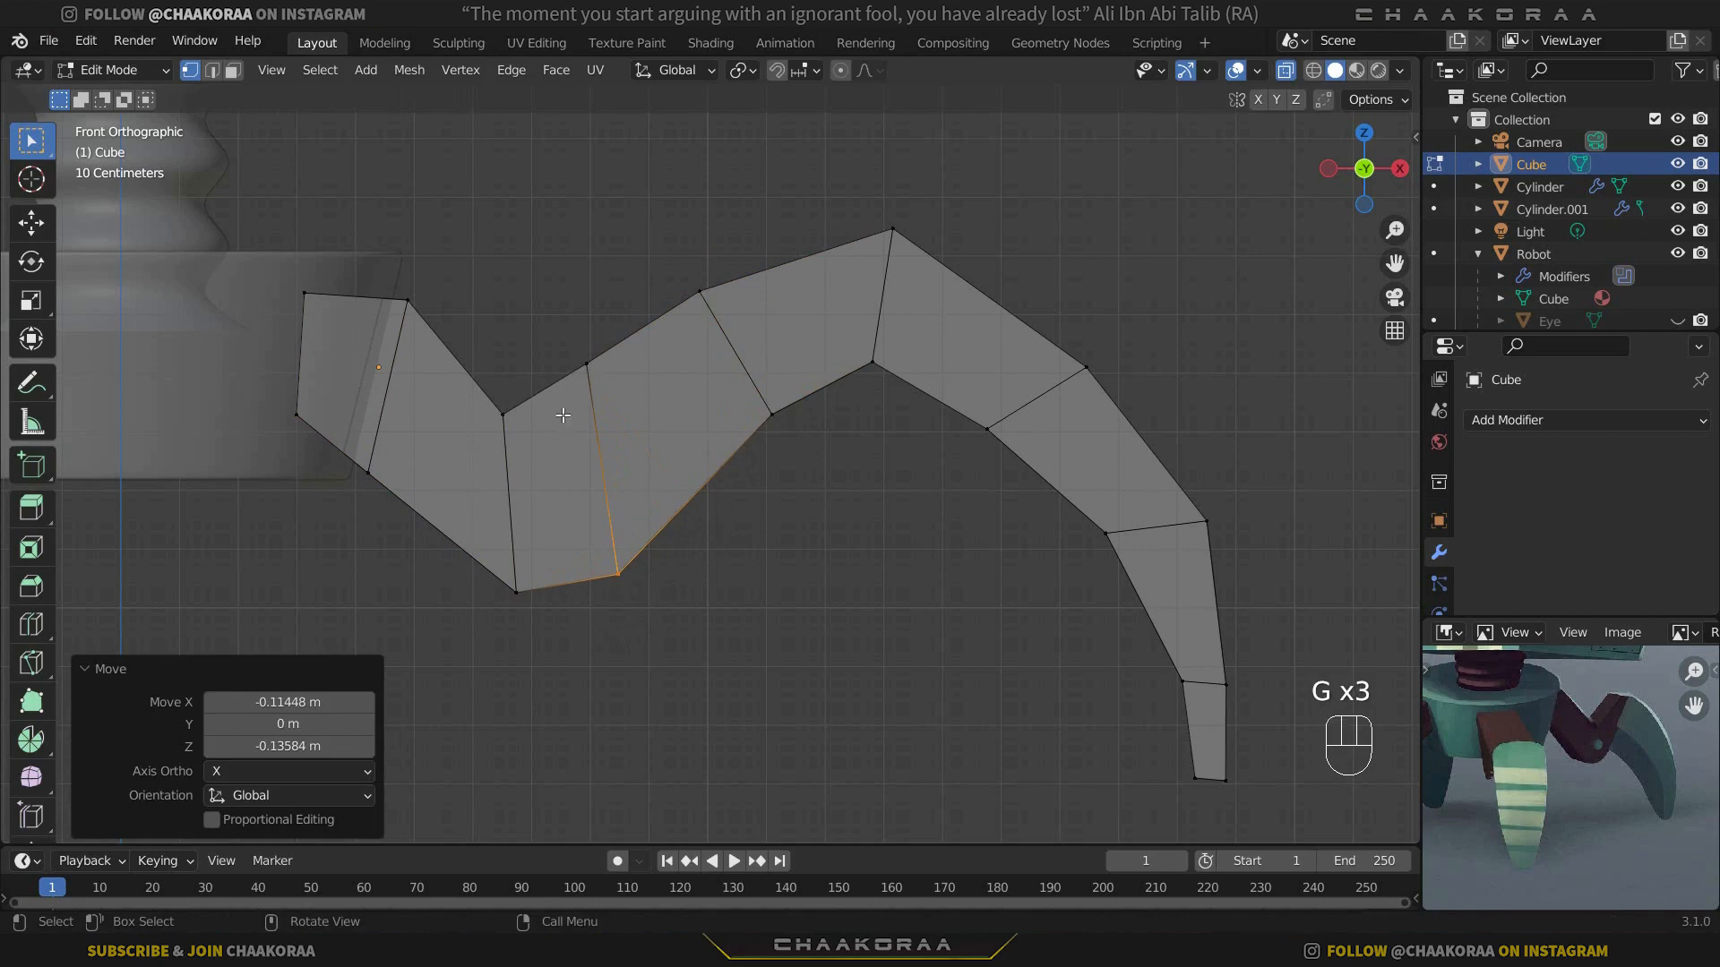
pyautogui.click(587, 363)
pyautogui.press('g')
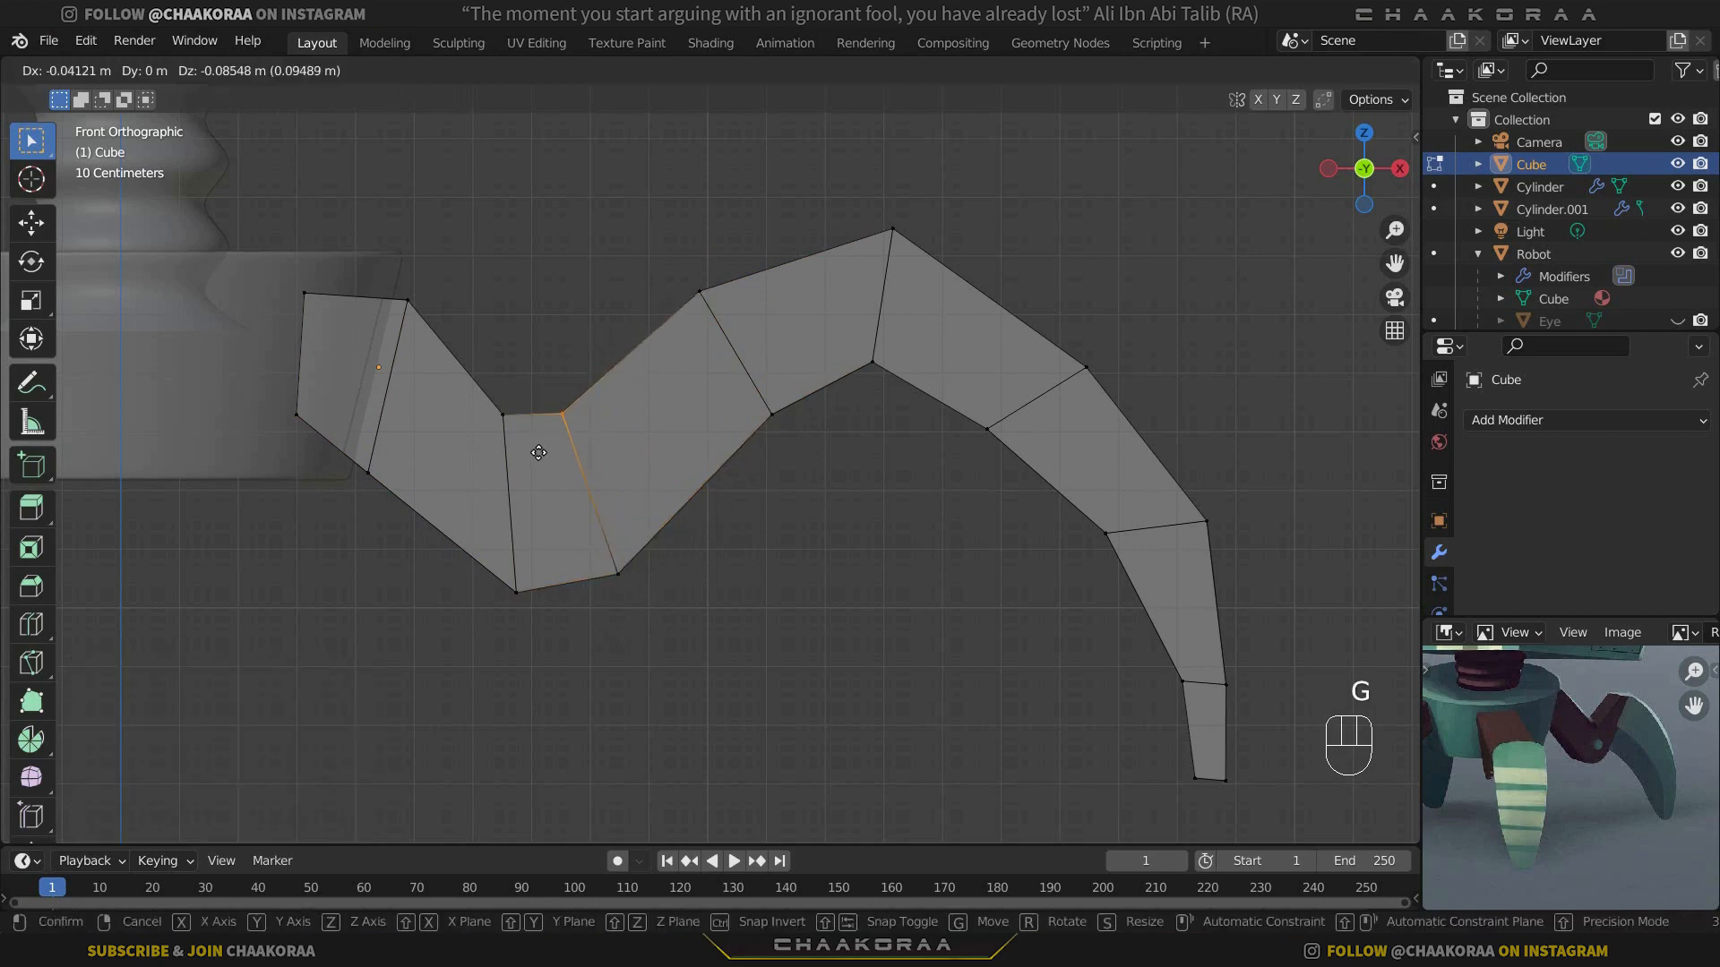
pyautogui.click(538, 448)
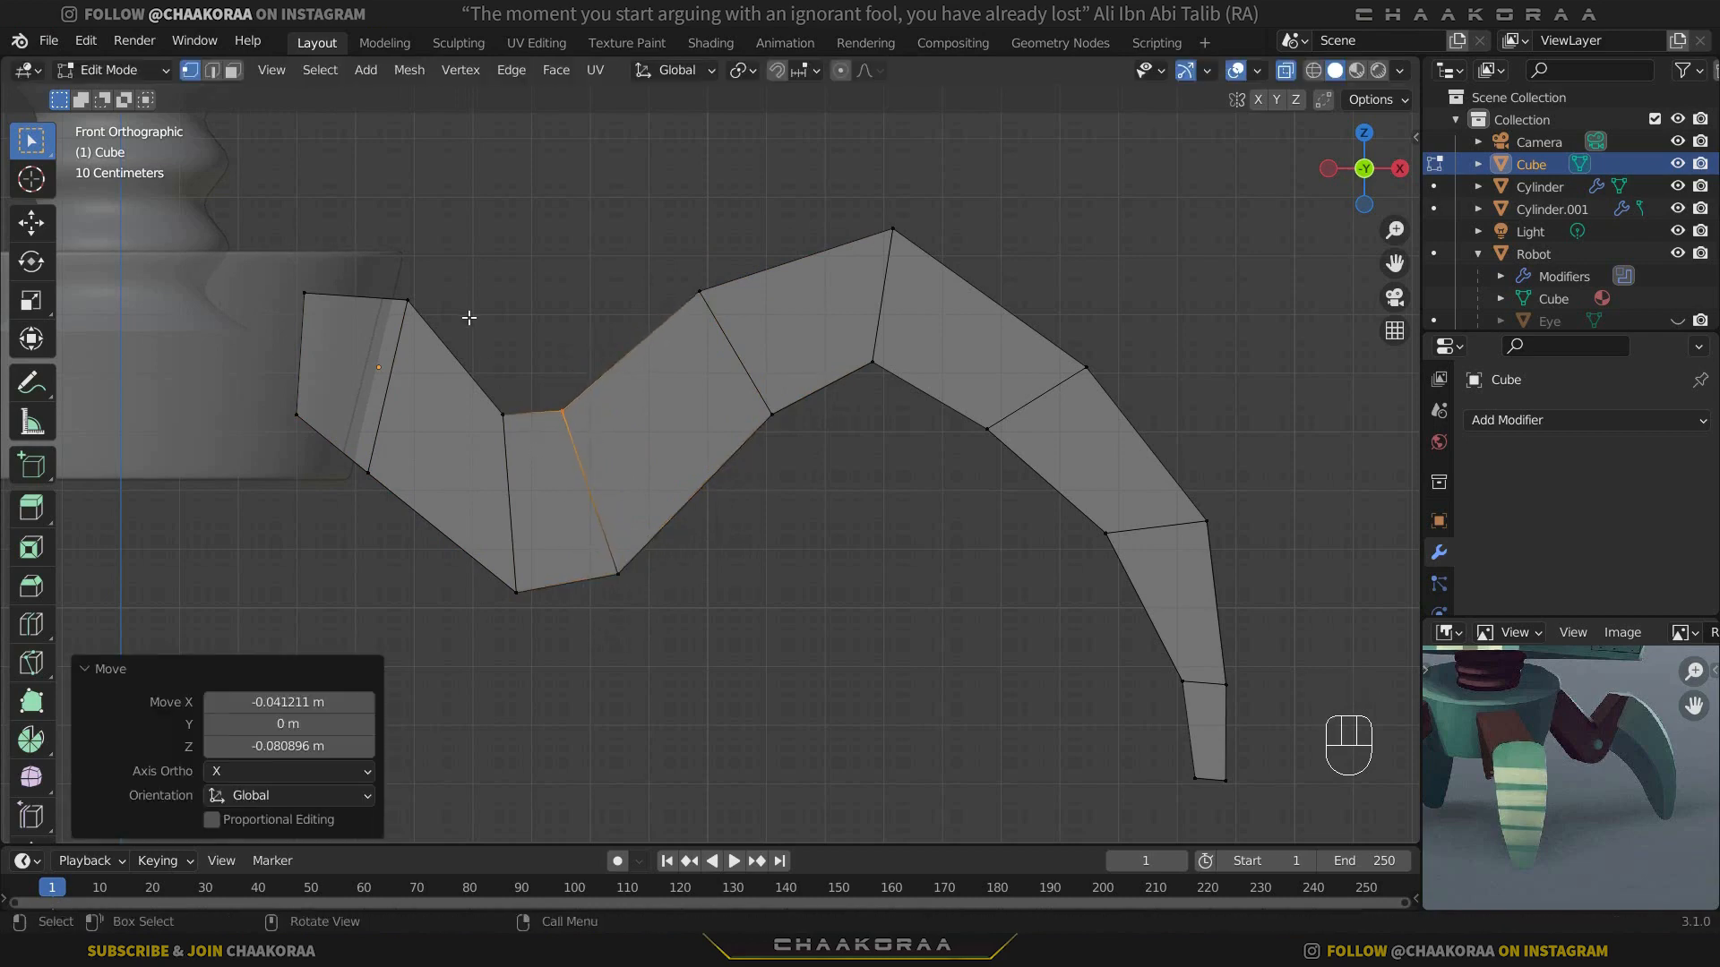
# Step: Move the base joint's top vertex about 0.04 m inward and 0.03 m up, and raise the top corner inside the robot base about 0.03 m
pyautogui.click(407, 301)
pyautogui.press('g')
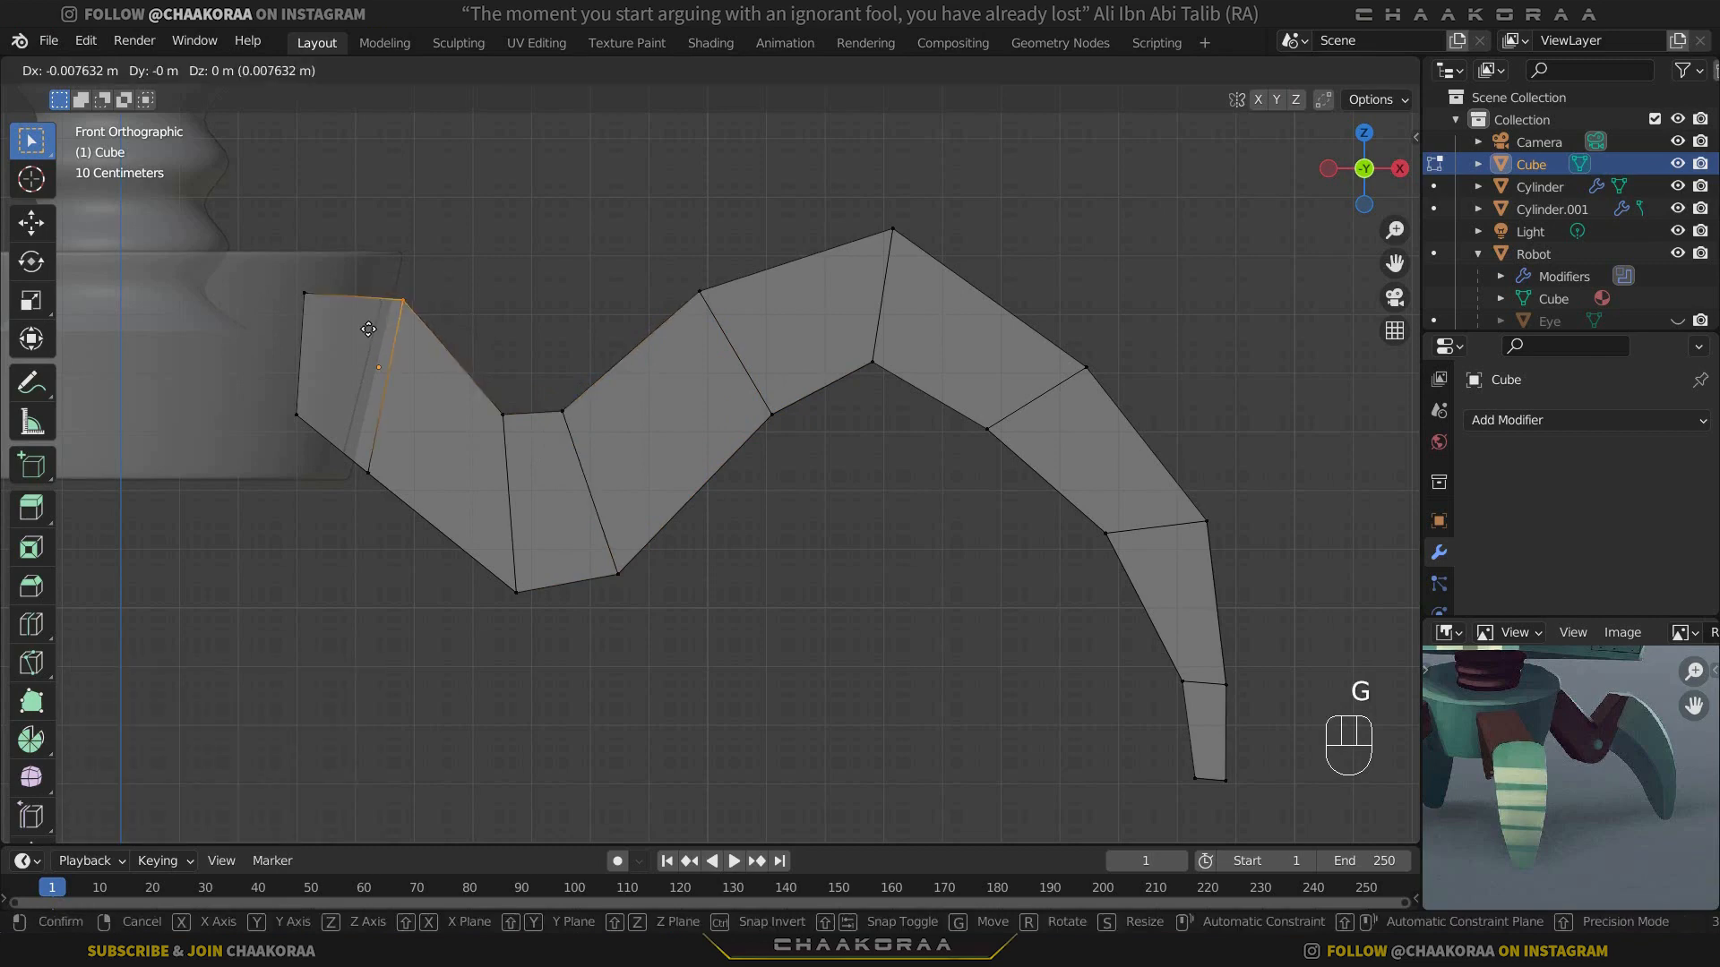
pyautogui.click(356, 316)
pyautogui.click(304, 292)
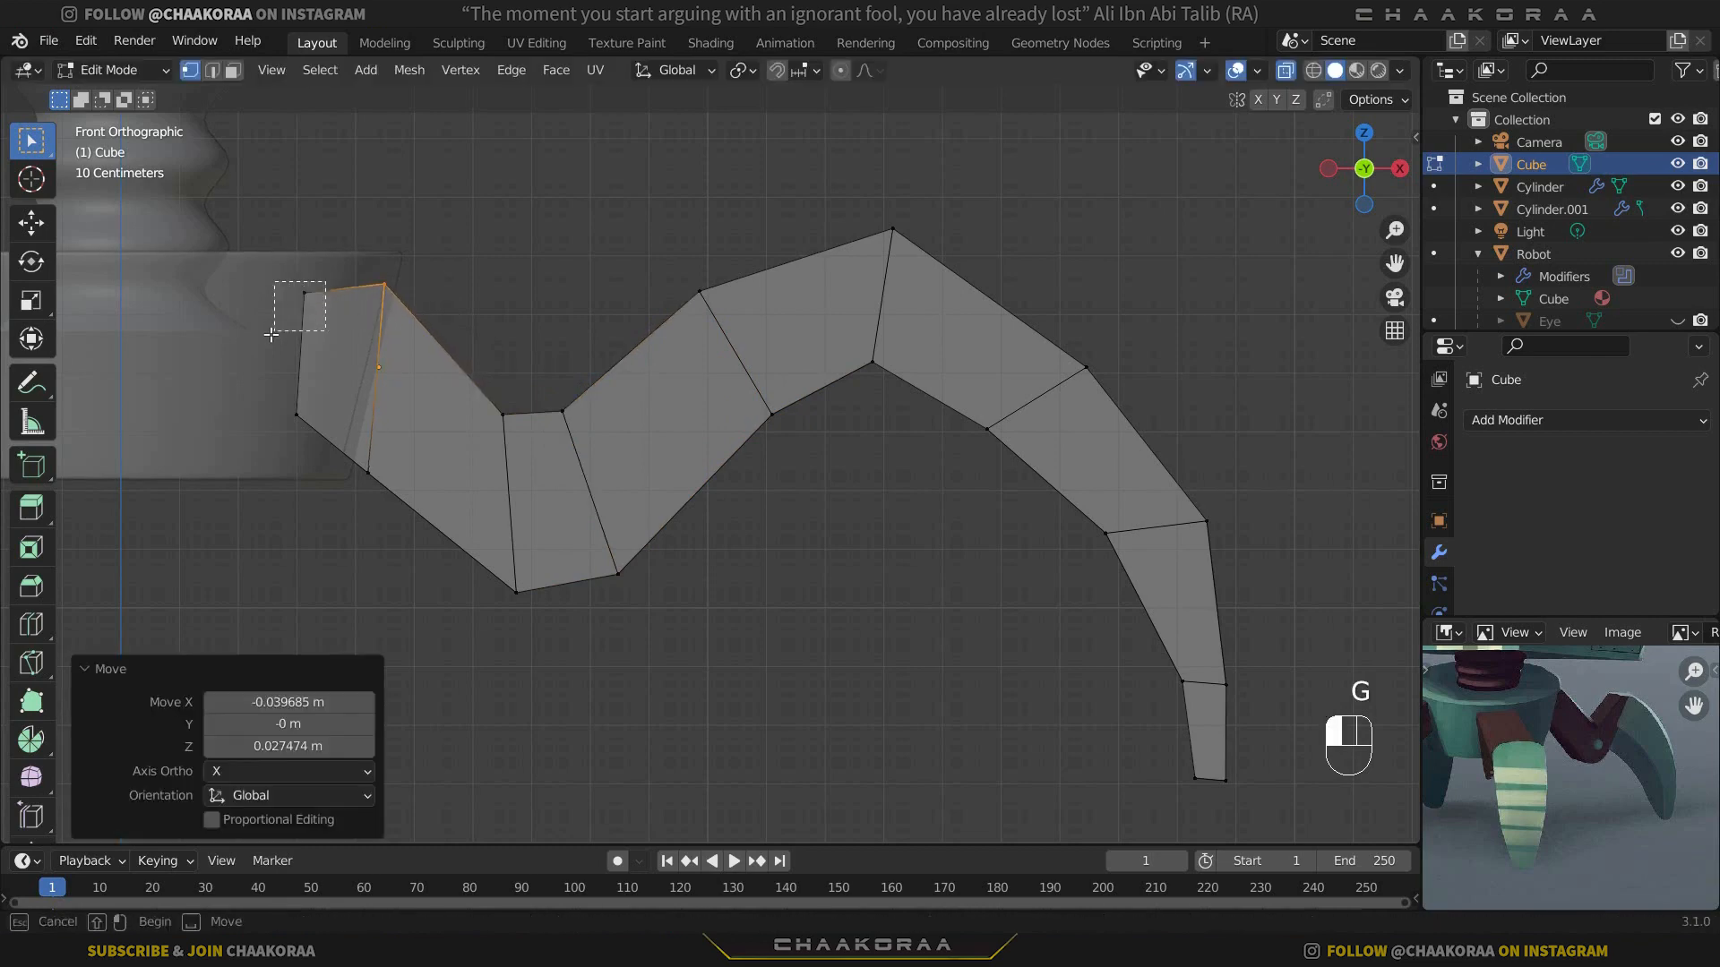
pyautogui.press('g')
pyautogui.click(285, 289)
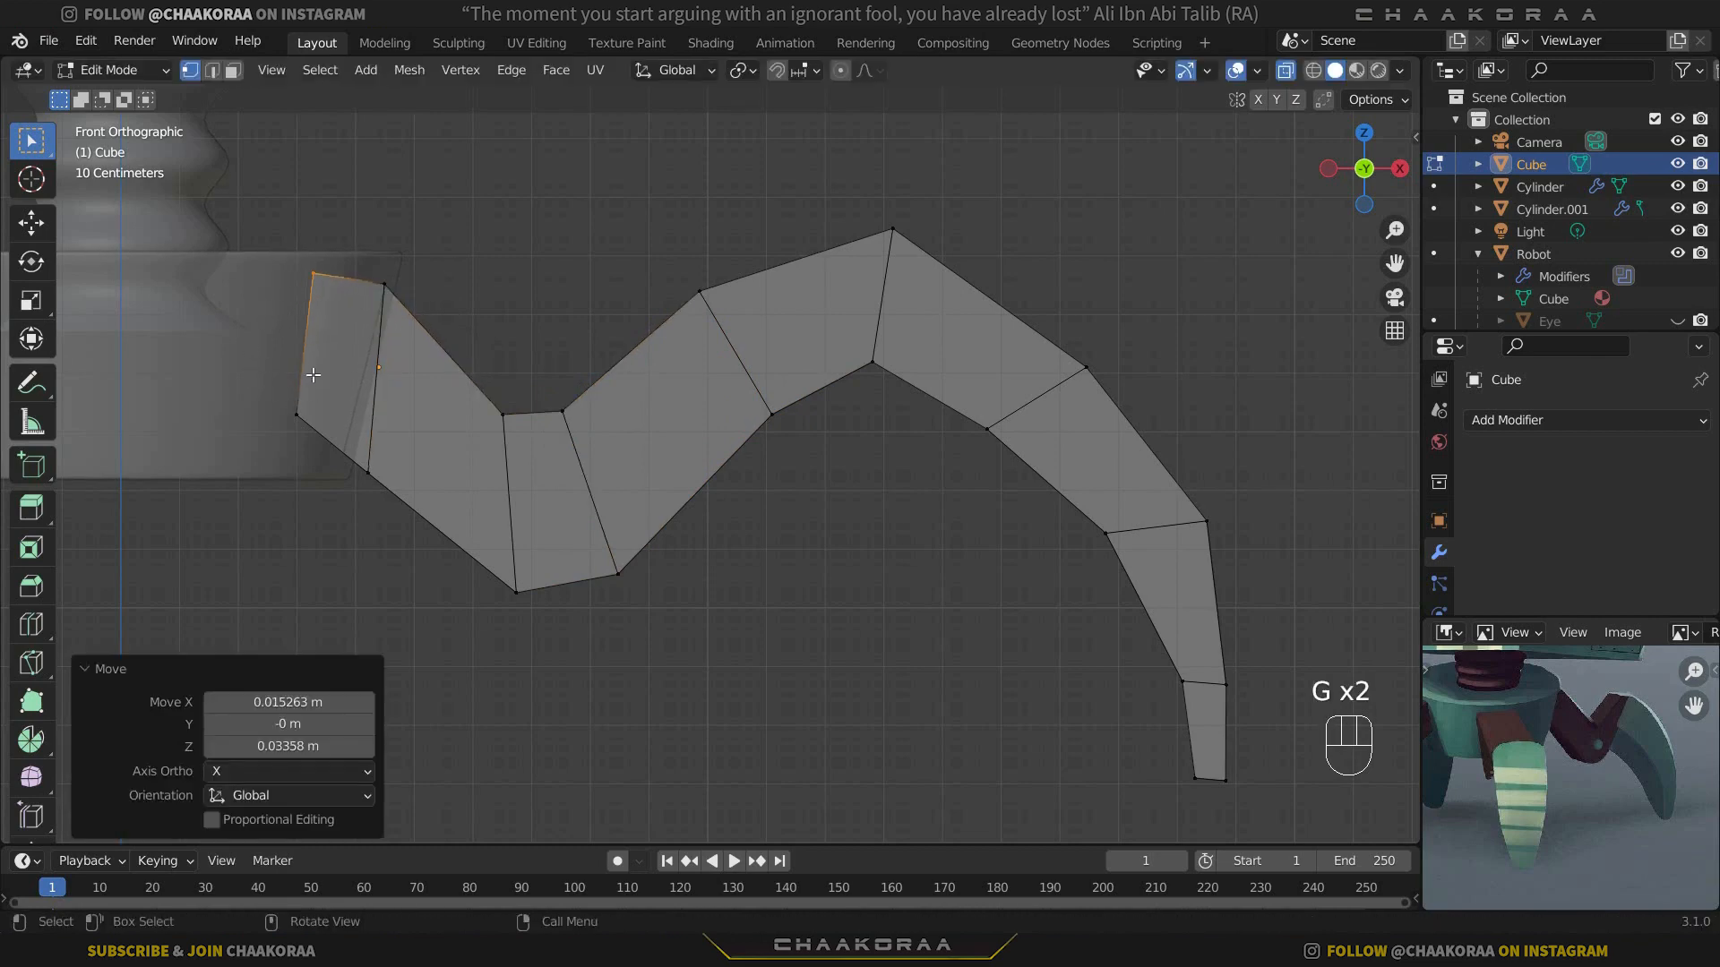
# Step: Nudge the bottom corner inside the robot base inward and up, and slide the base joint's bottom vertex inward along its edge by factor -0.367
pyautogui.moveTo(313, 376); pyautogui.dragTo(260, 455)
pyautogui.press('g')
pyautogui.click(254, 444)
pyautogui.moveTo(379, 456); pyautogui.dragTo(333, 501)
pyautogui.press('g')
pyautogui.press('g')
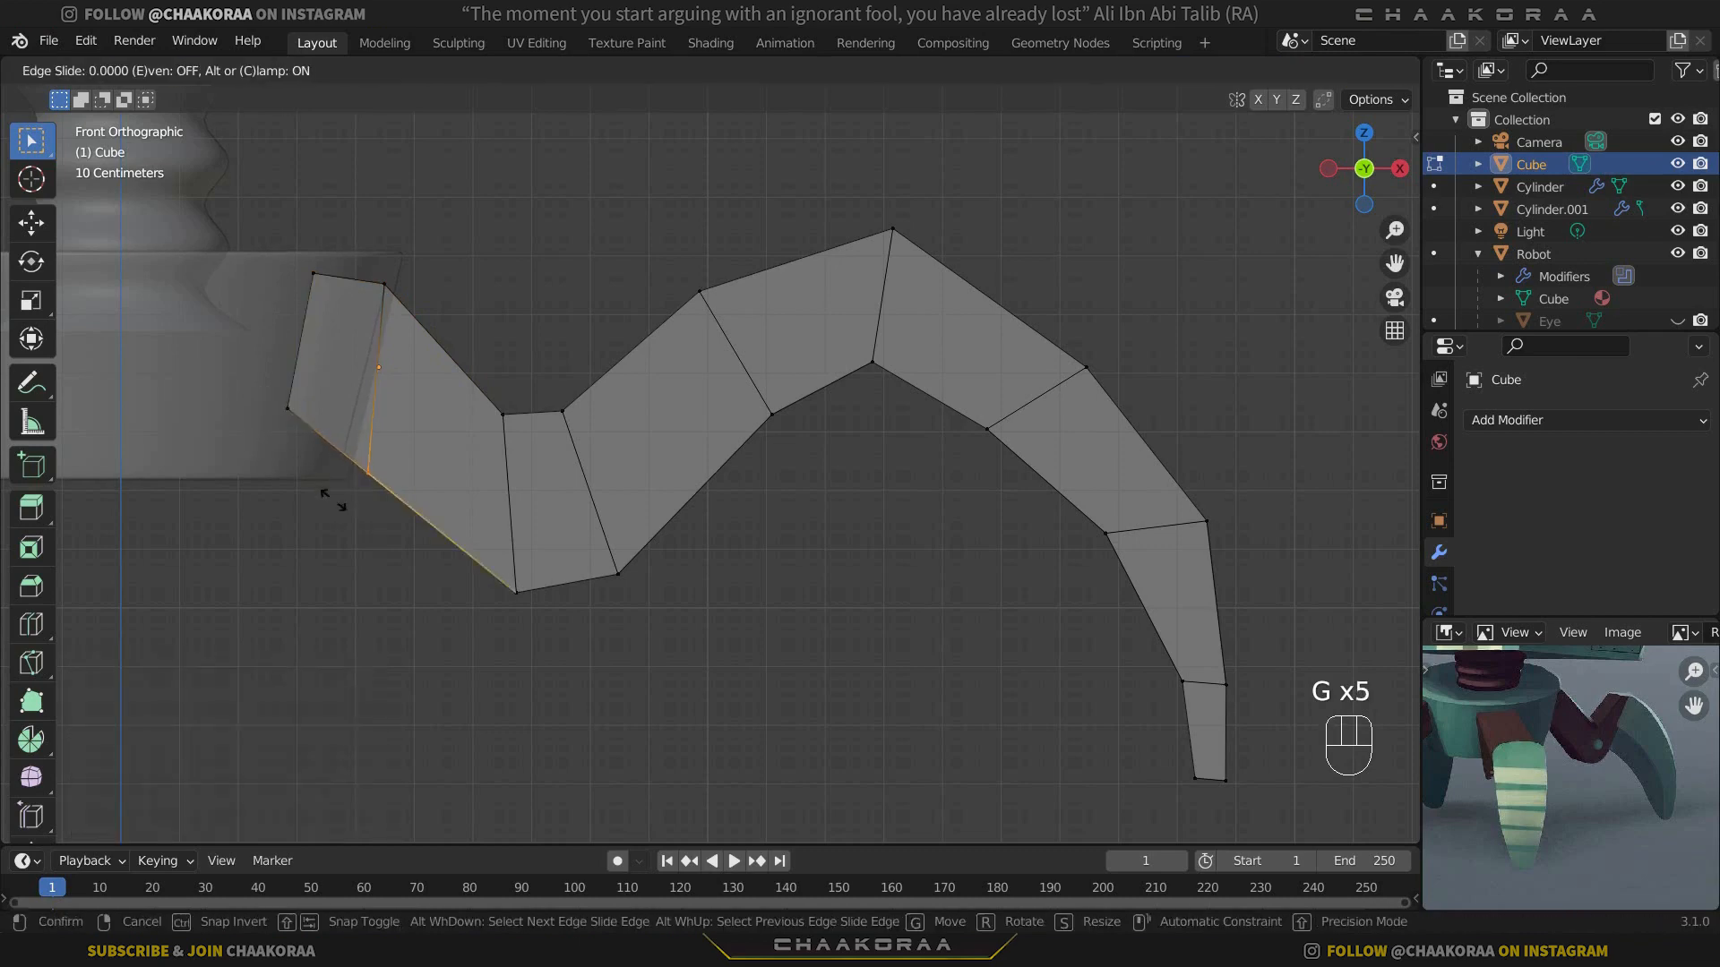
pyautogui.click(308, 446)
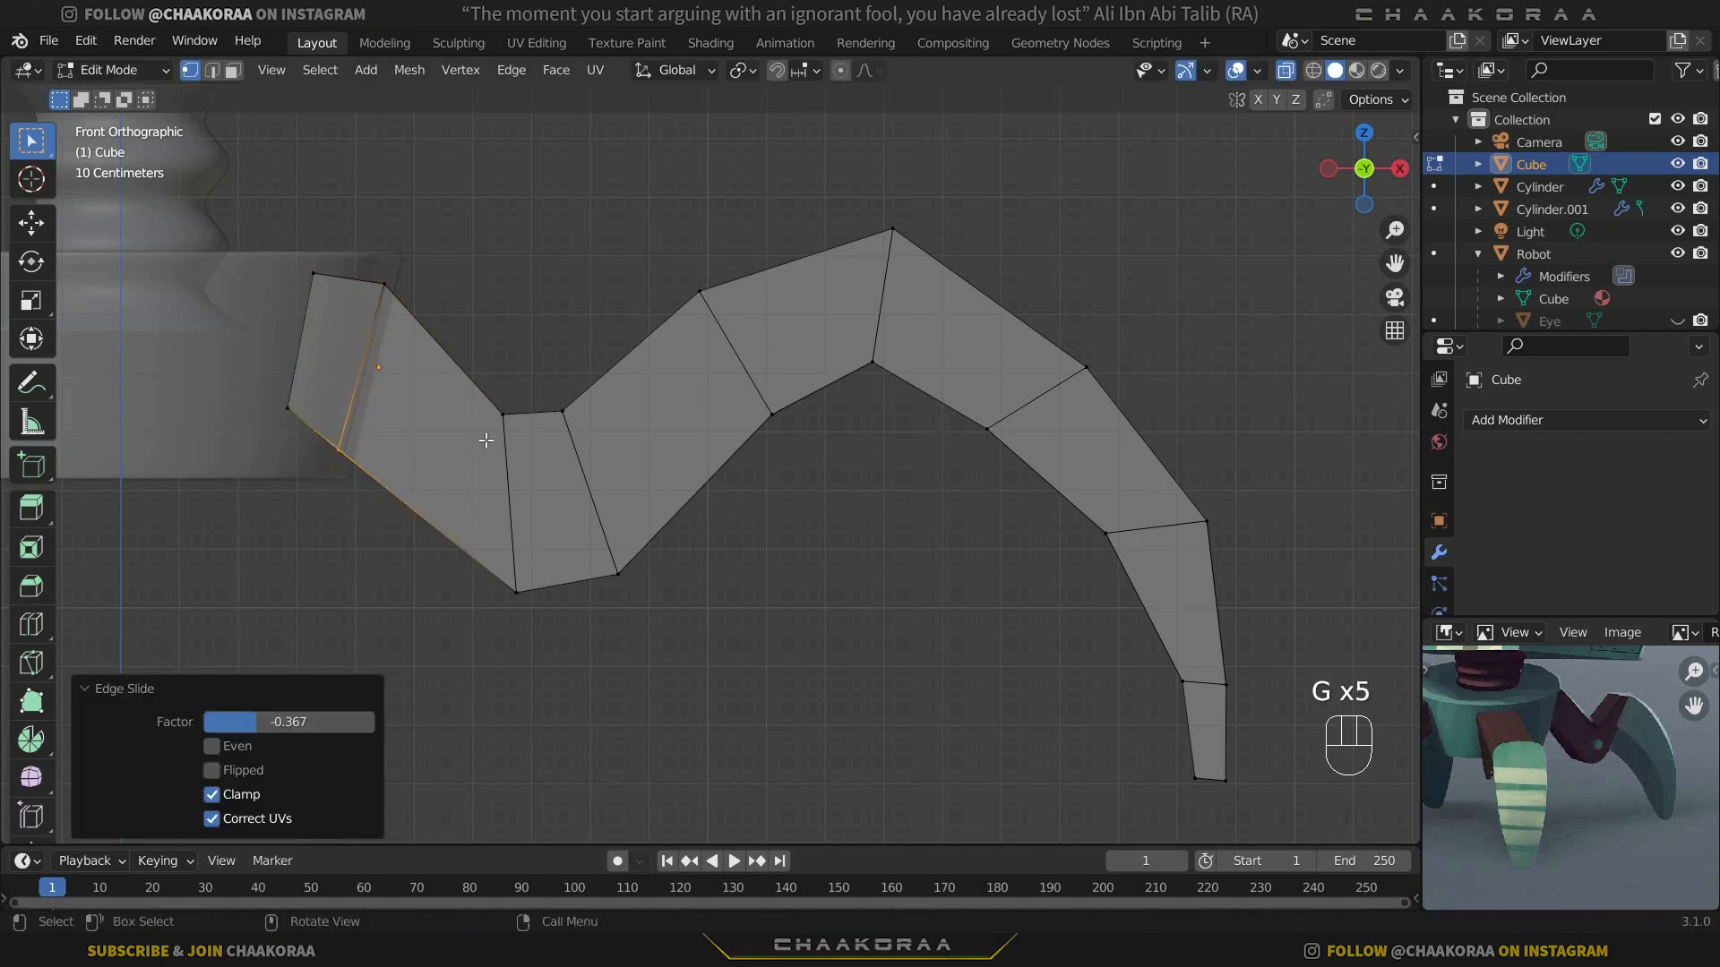
# Step: Shift the base joint's whole edge loop about 0.04 m outward and down, and lower its top vertex about 0.04 m
pyautogui.keyDown('shift'); pyautogui.click(407, 276); pyautogui.keyUp('shift')
pyautogui.press('g')
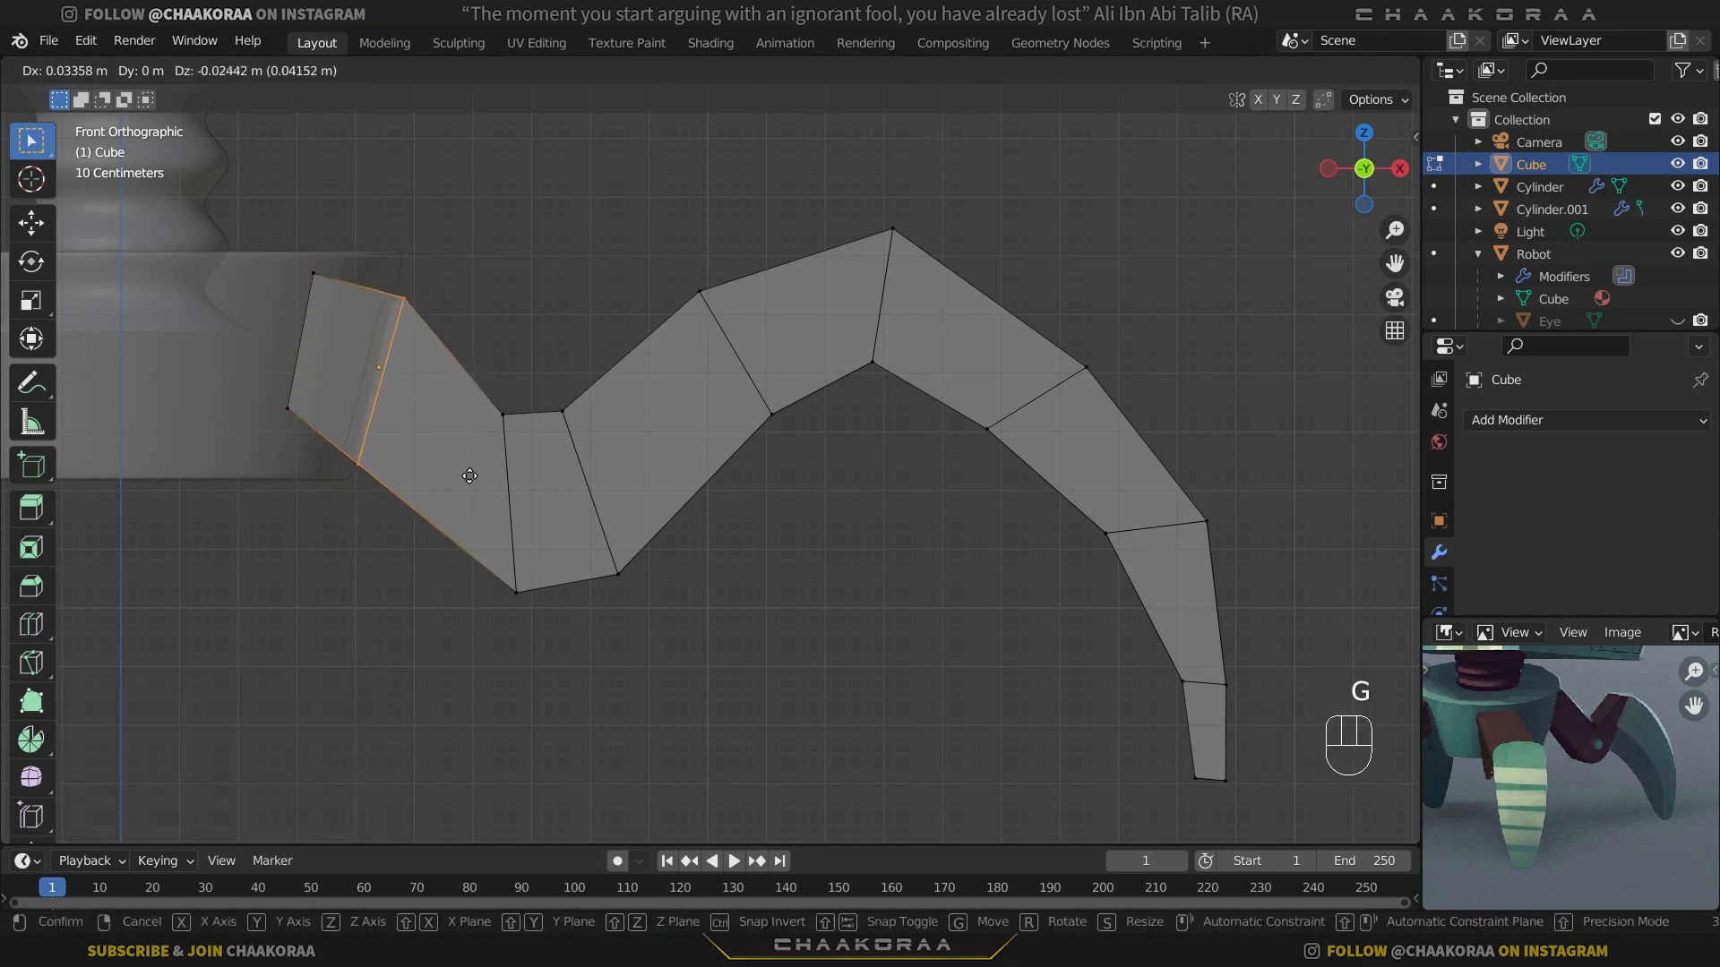
pyautogui.click(472, 481)
pyautogui.press('g')
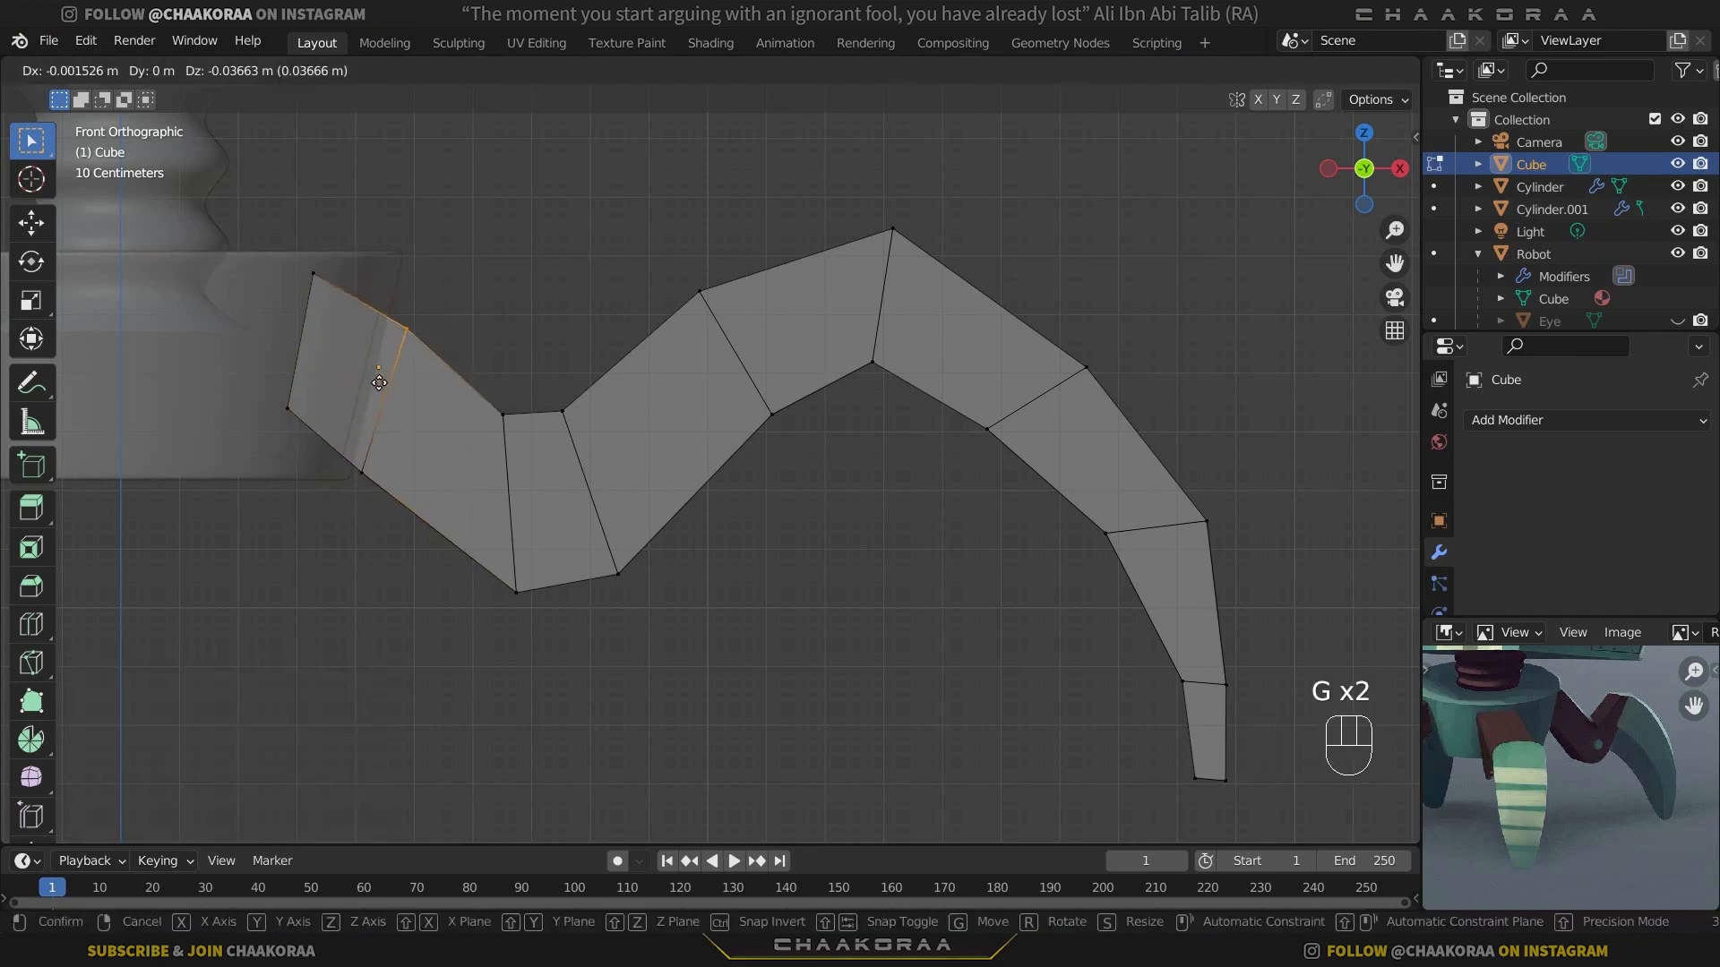
pyautogui.click(379, 382)
# Step: Raise the base joint's top vertex about 0.04 m and its bottom vertex about 0.02 m
pyautogui.press('g')
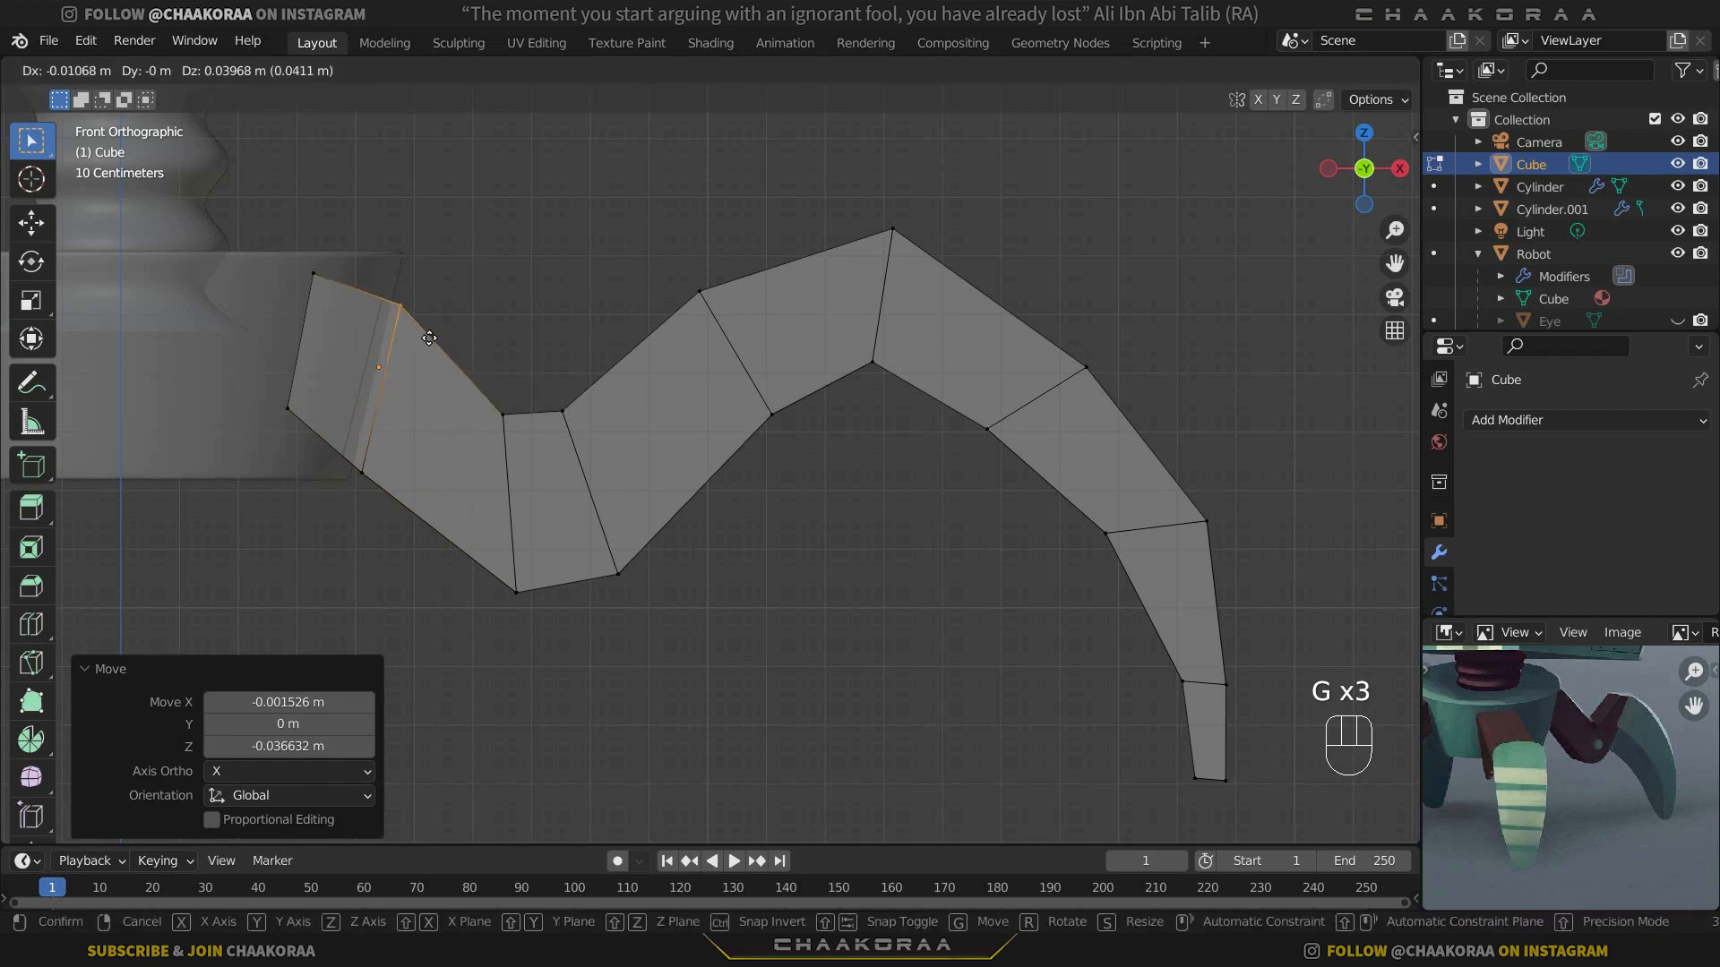
pyautogui.click(429, 338)
pyautogui.press('g')
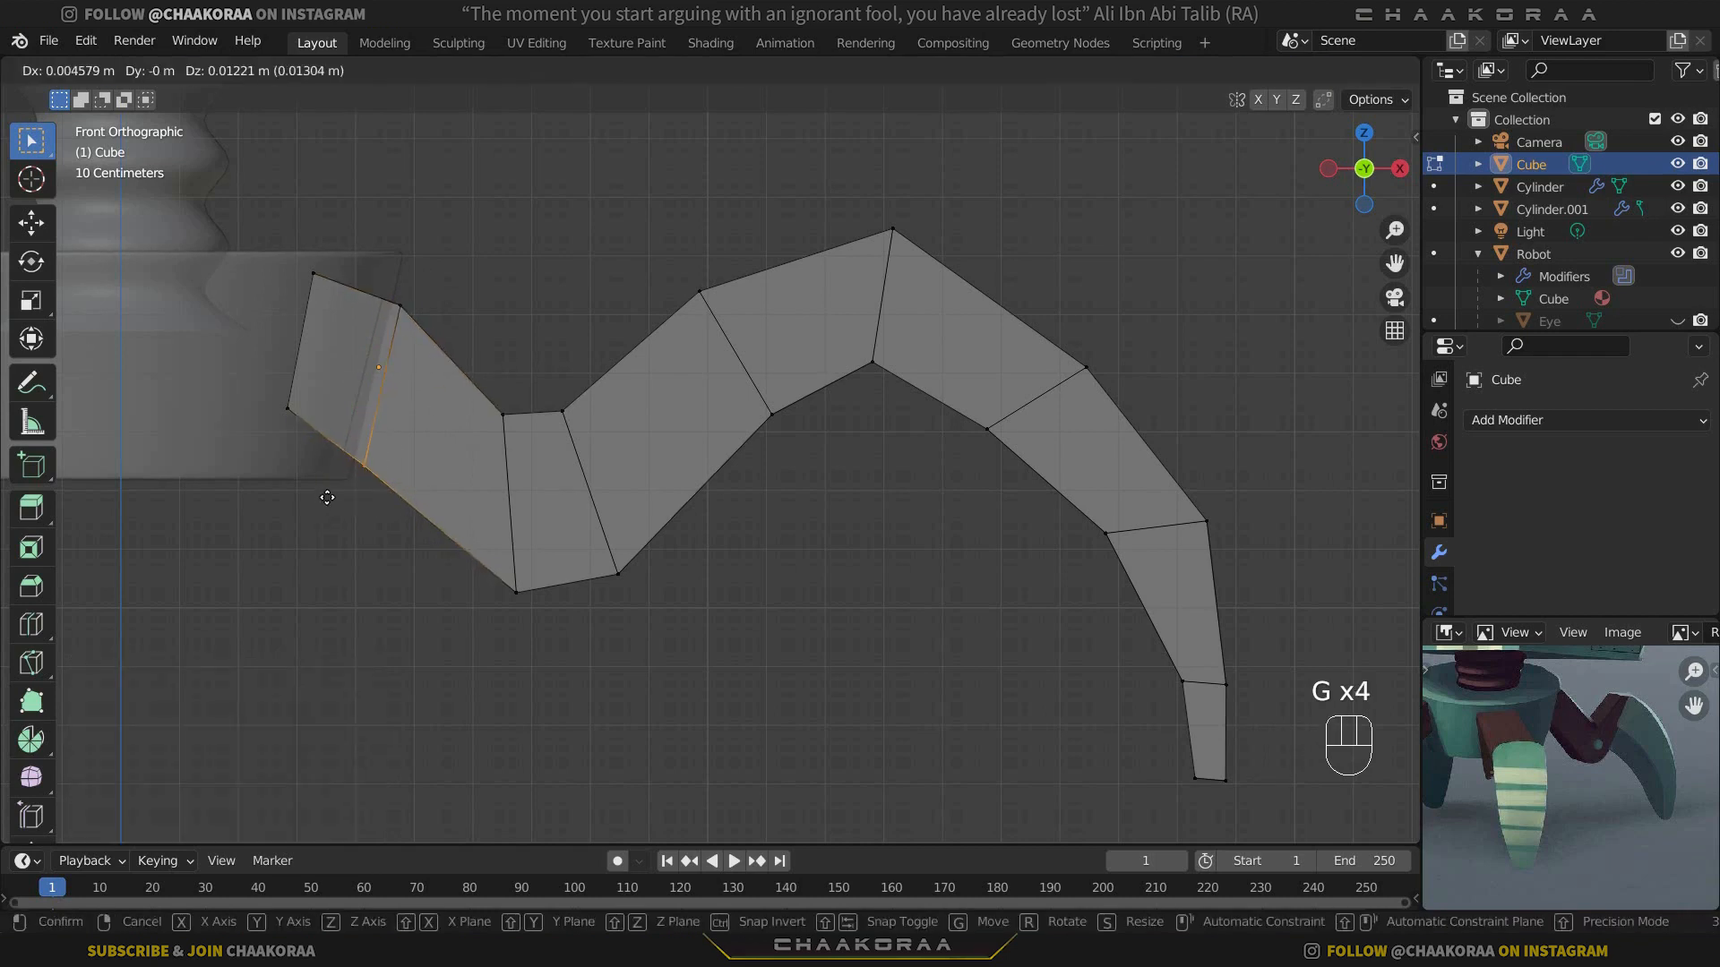
pyautogui.click(329, 493)
pyautogui.press('g')
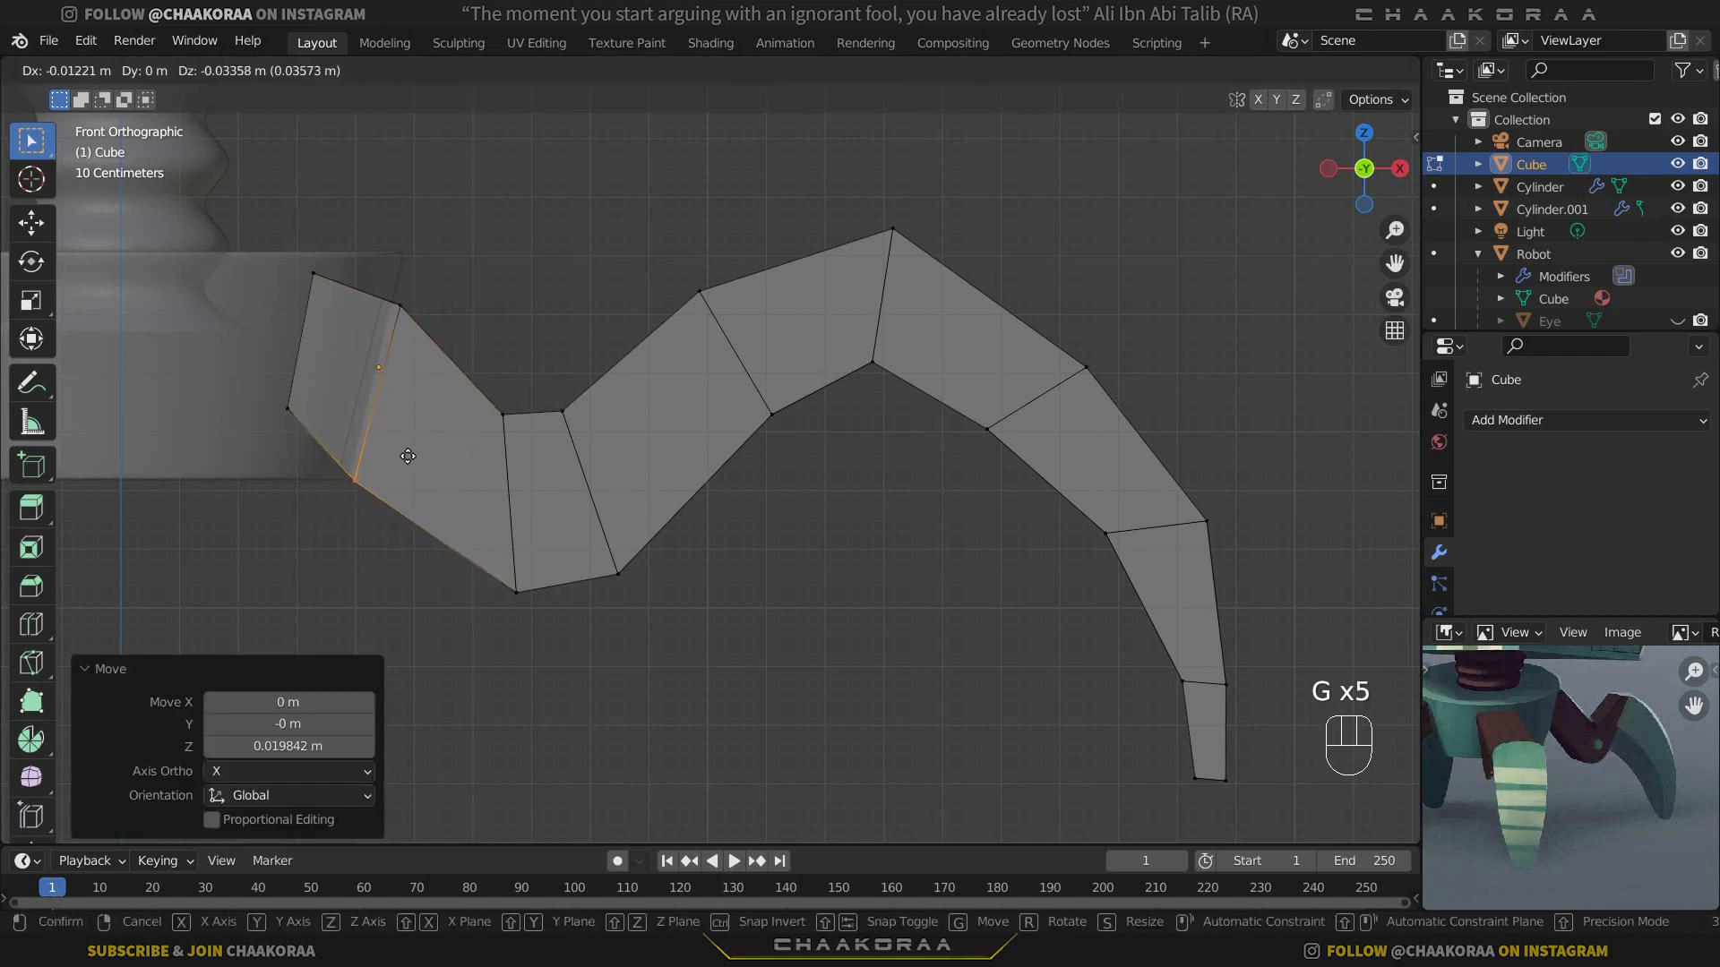
pyautogui.rightClick(410, 450)
# Step: Taper the leg's width by scaling its tip end to 0.19 along Y with smooth proportional editing at size 1.21
pyautogui.scroll(-3, 902, 492)
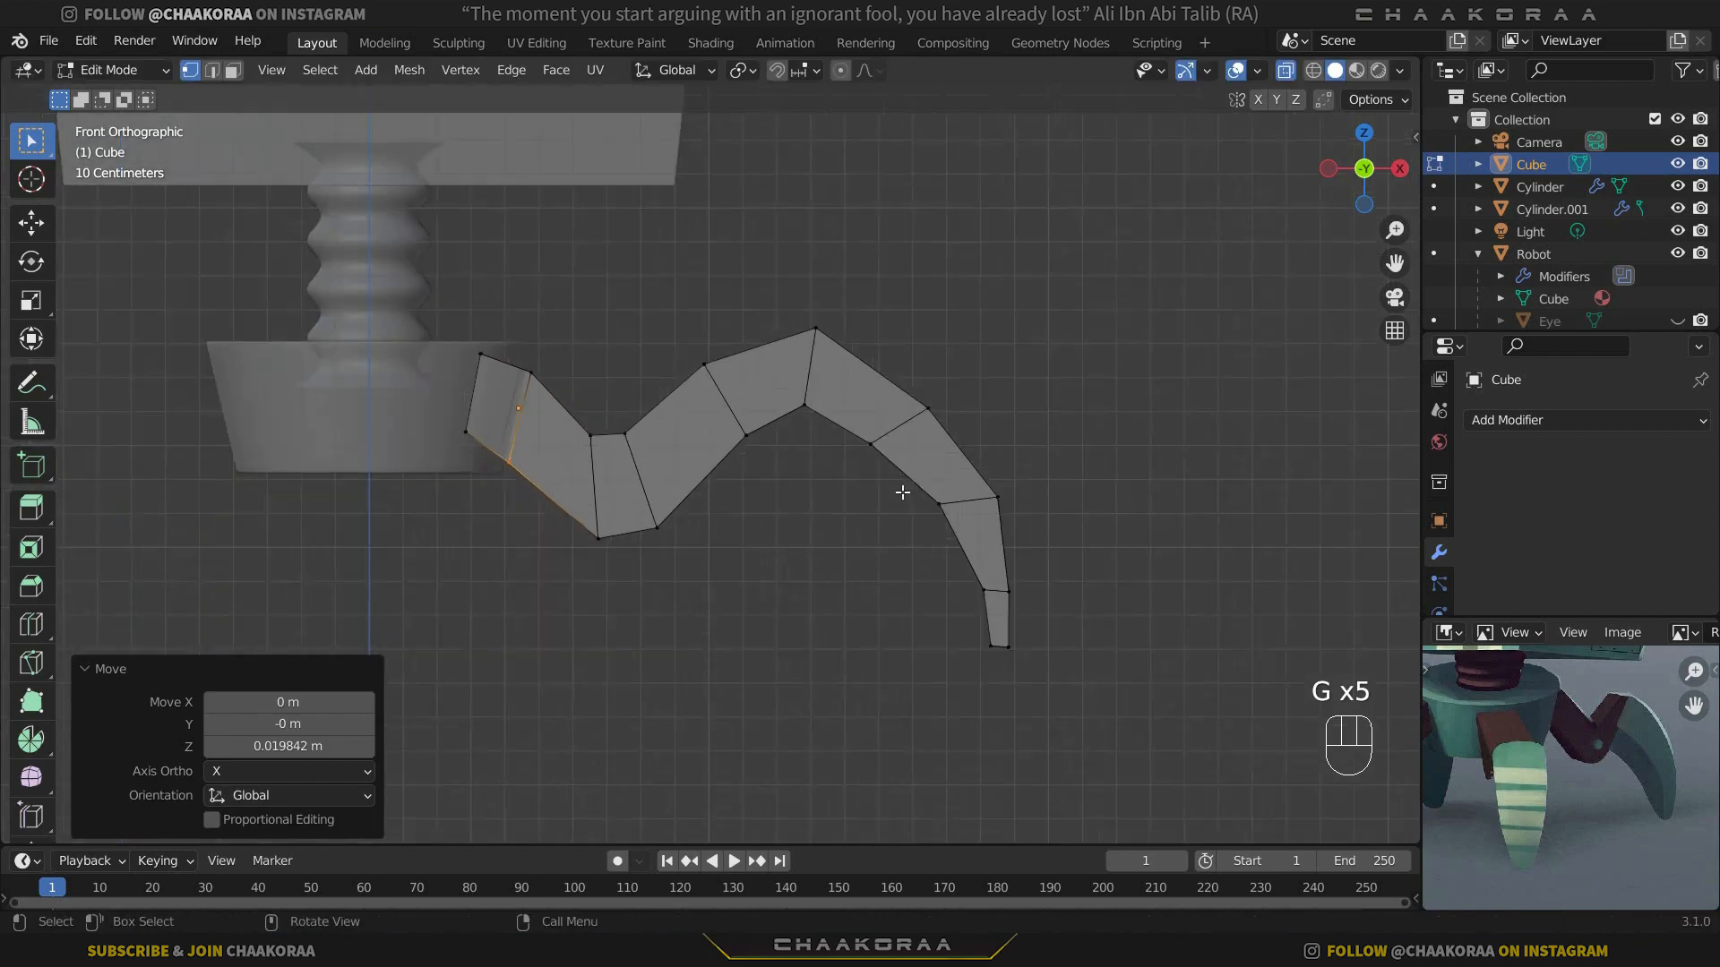
pyautogui.moveTo(902, 492); pyautogui.dragTo(530, 506, button='middle')
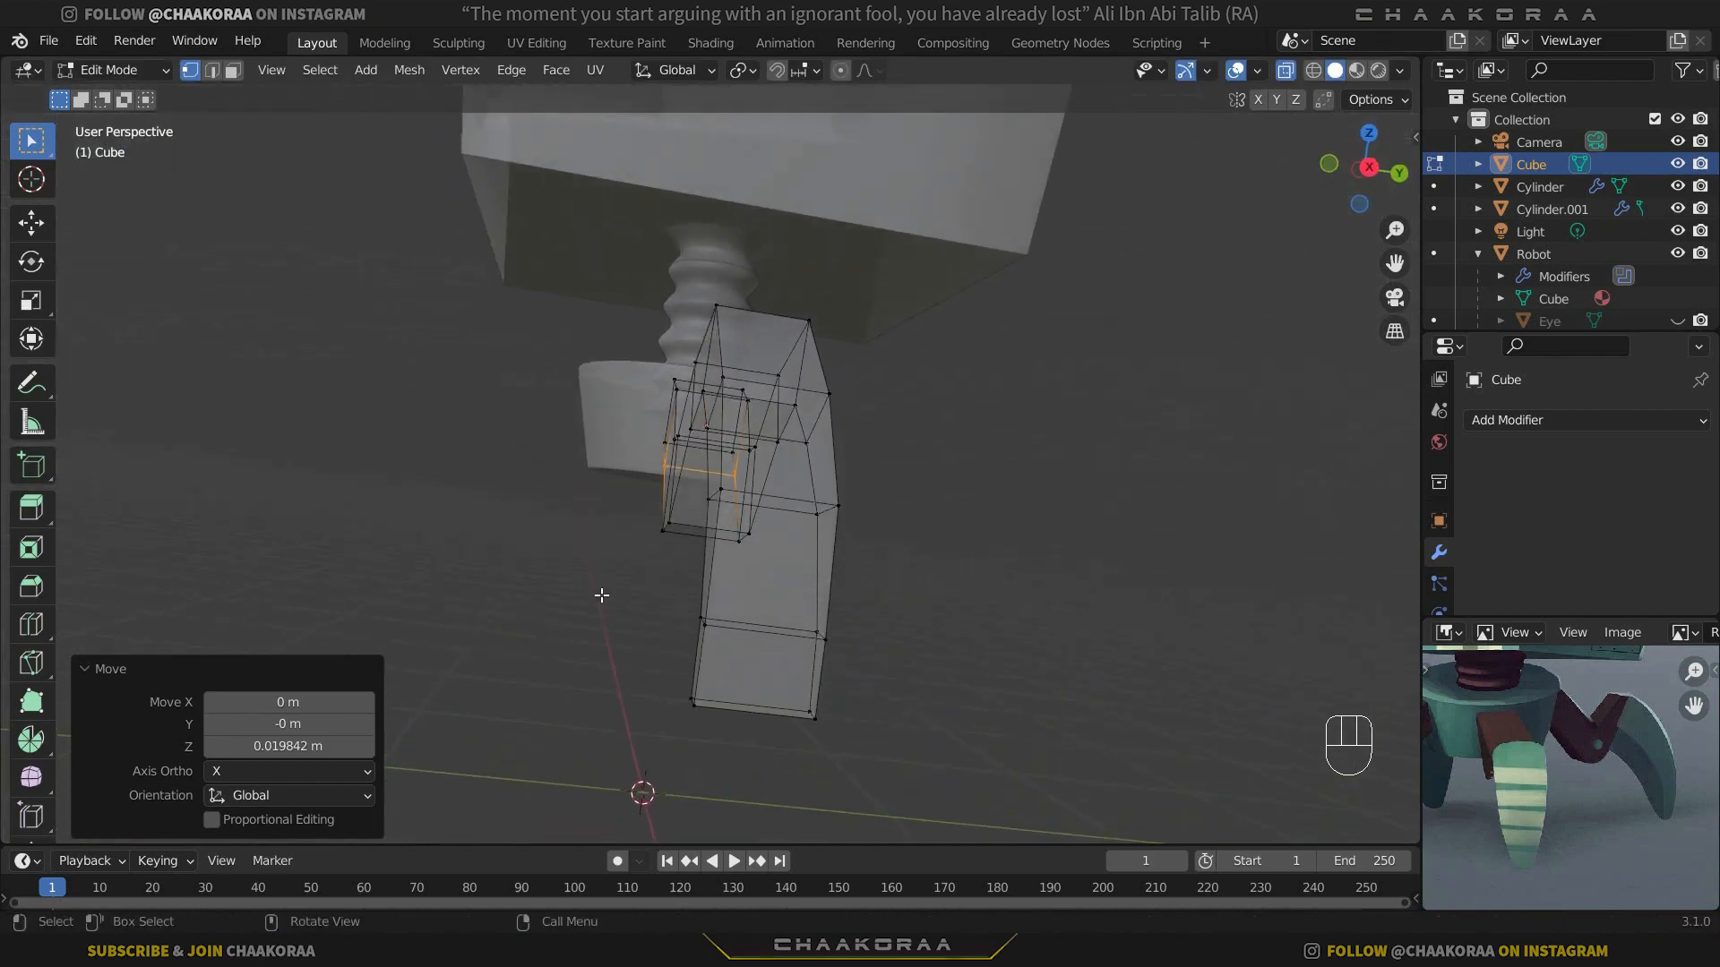
pyautogui.scroll(-2, 627, 602)
pyautogui.moveTo(827, 598); pyautogui.dragTo(627, 641)
pyautogui.moveTo(627, 641); pyautogui.dragTo(856, 480, button='middle')
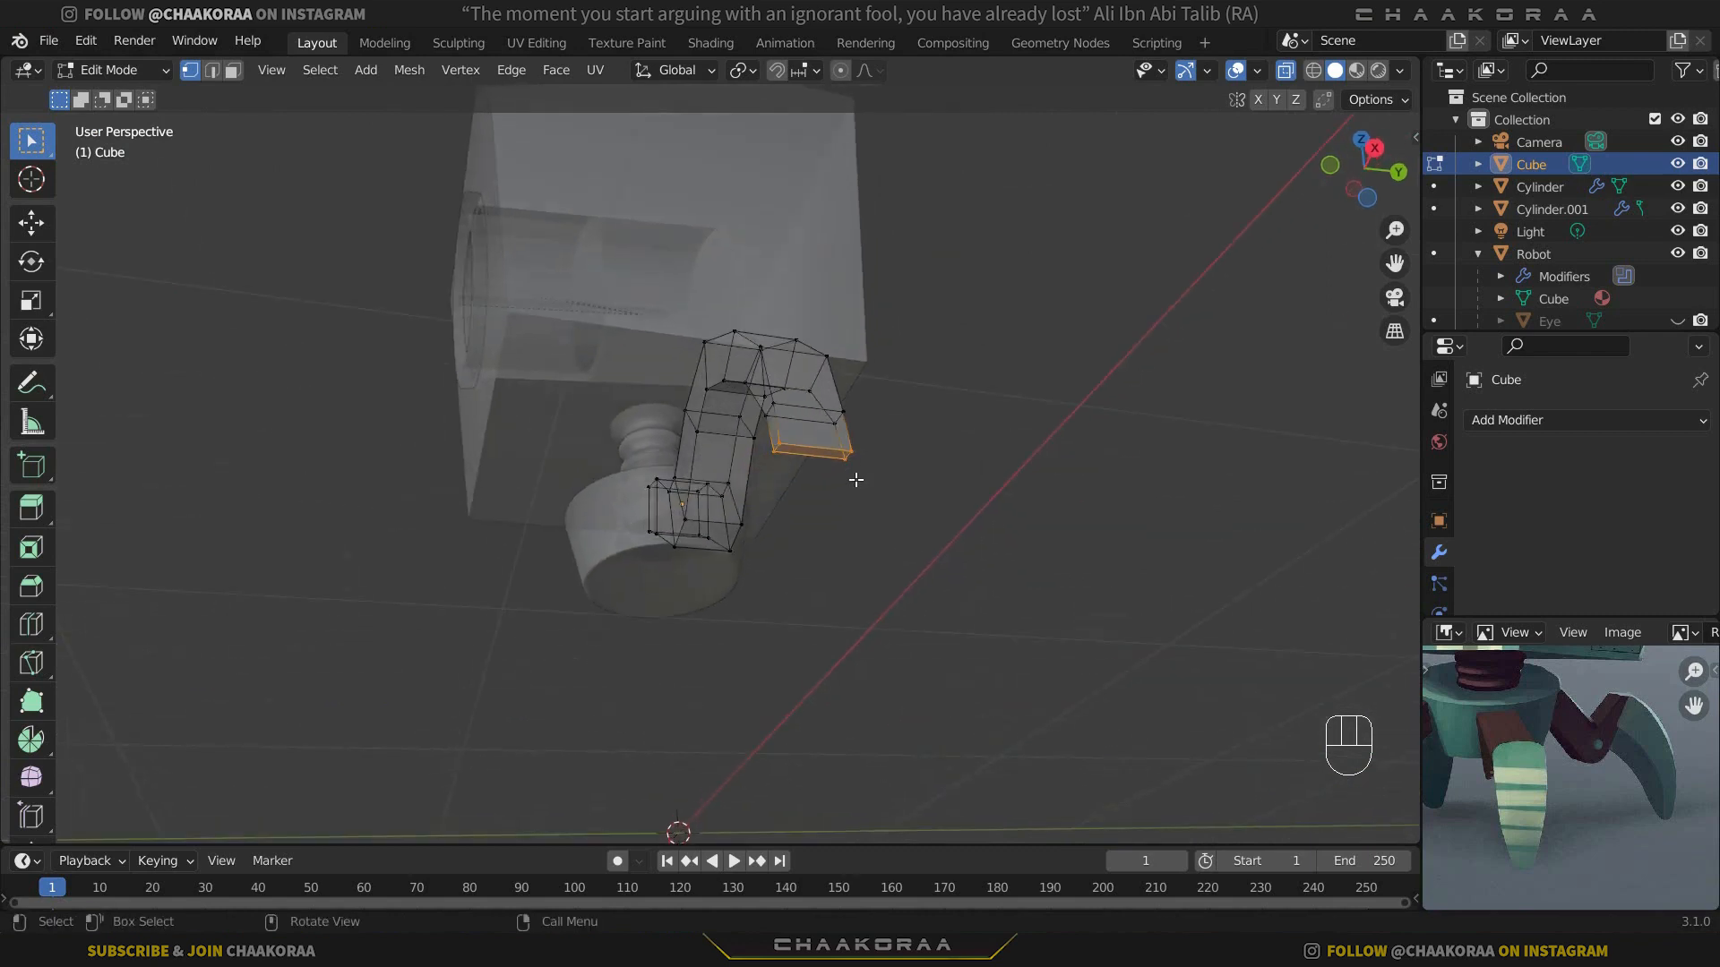
pyautogui.click(841, 70)
pyautogui.moveTo(881, 338); pyautogui.dragTo(913, 475, button='middle')
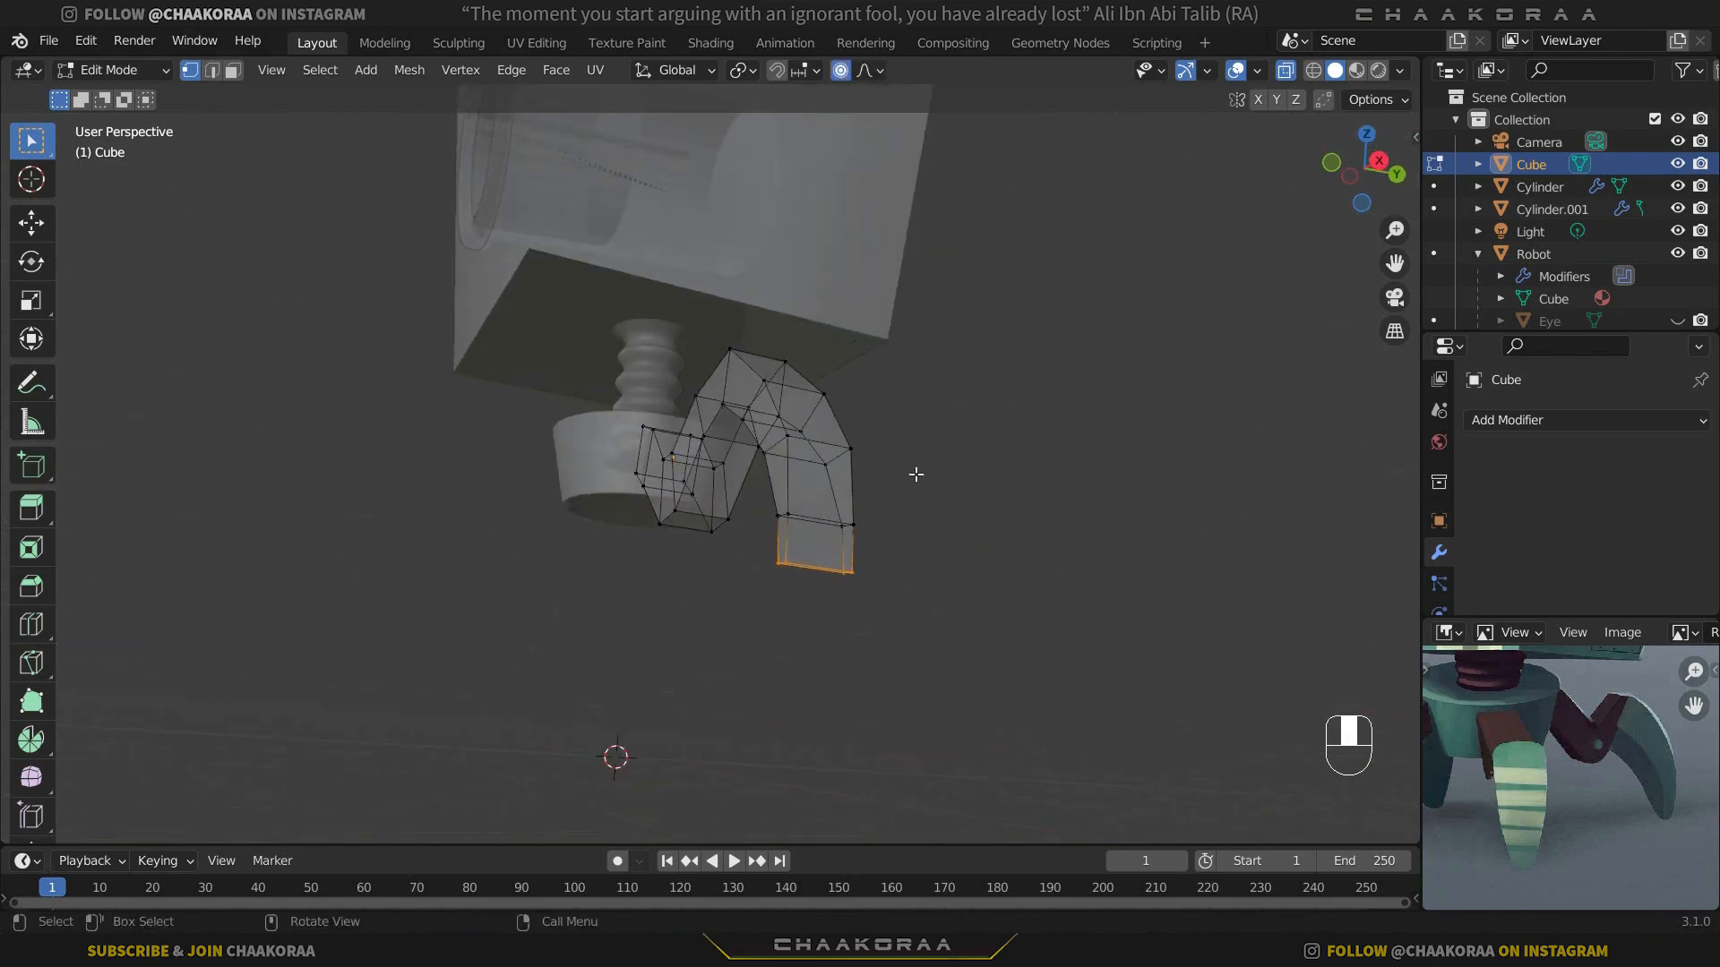
pyautogui.moveTo(913, 576); pyautogui.dragTo(875, 616, button='middle')
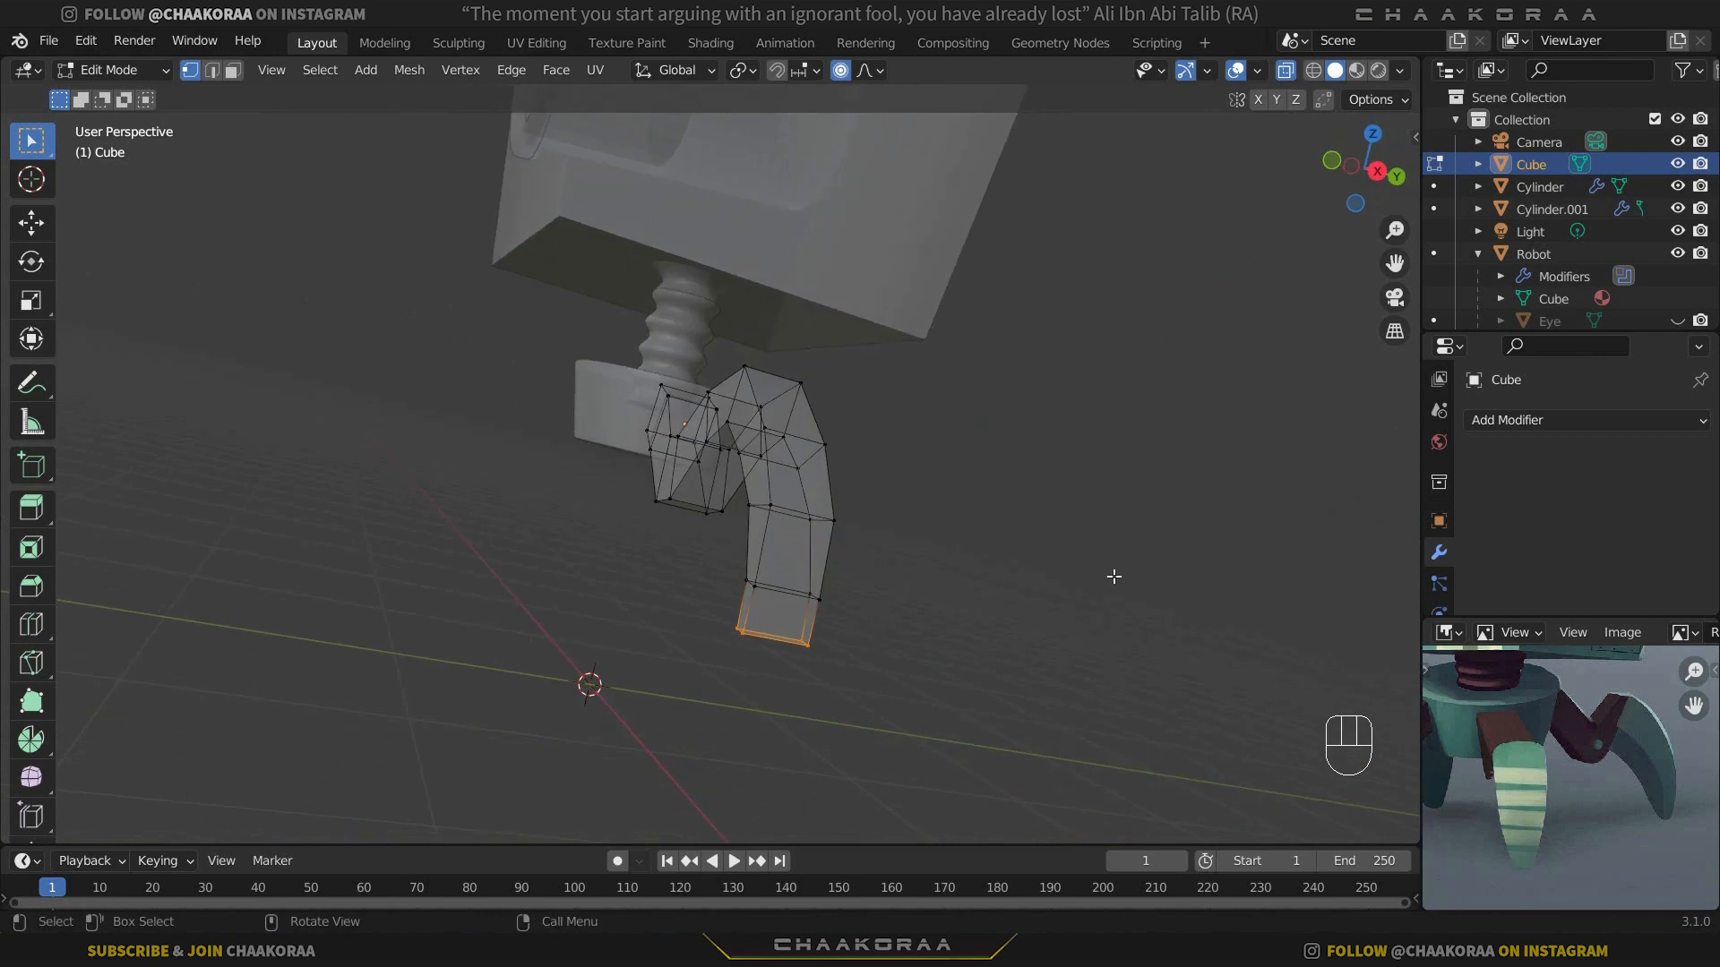
pyautogui.press('s')
pyautogui.press('y')
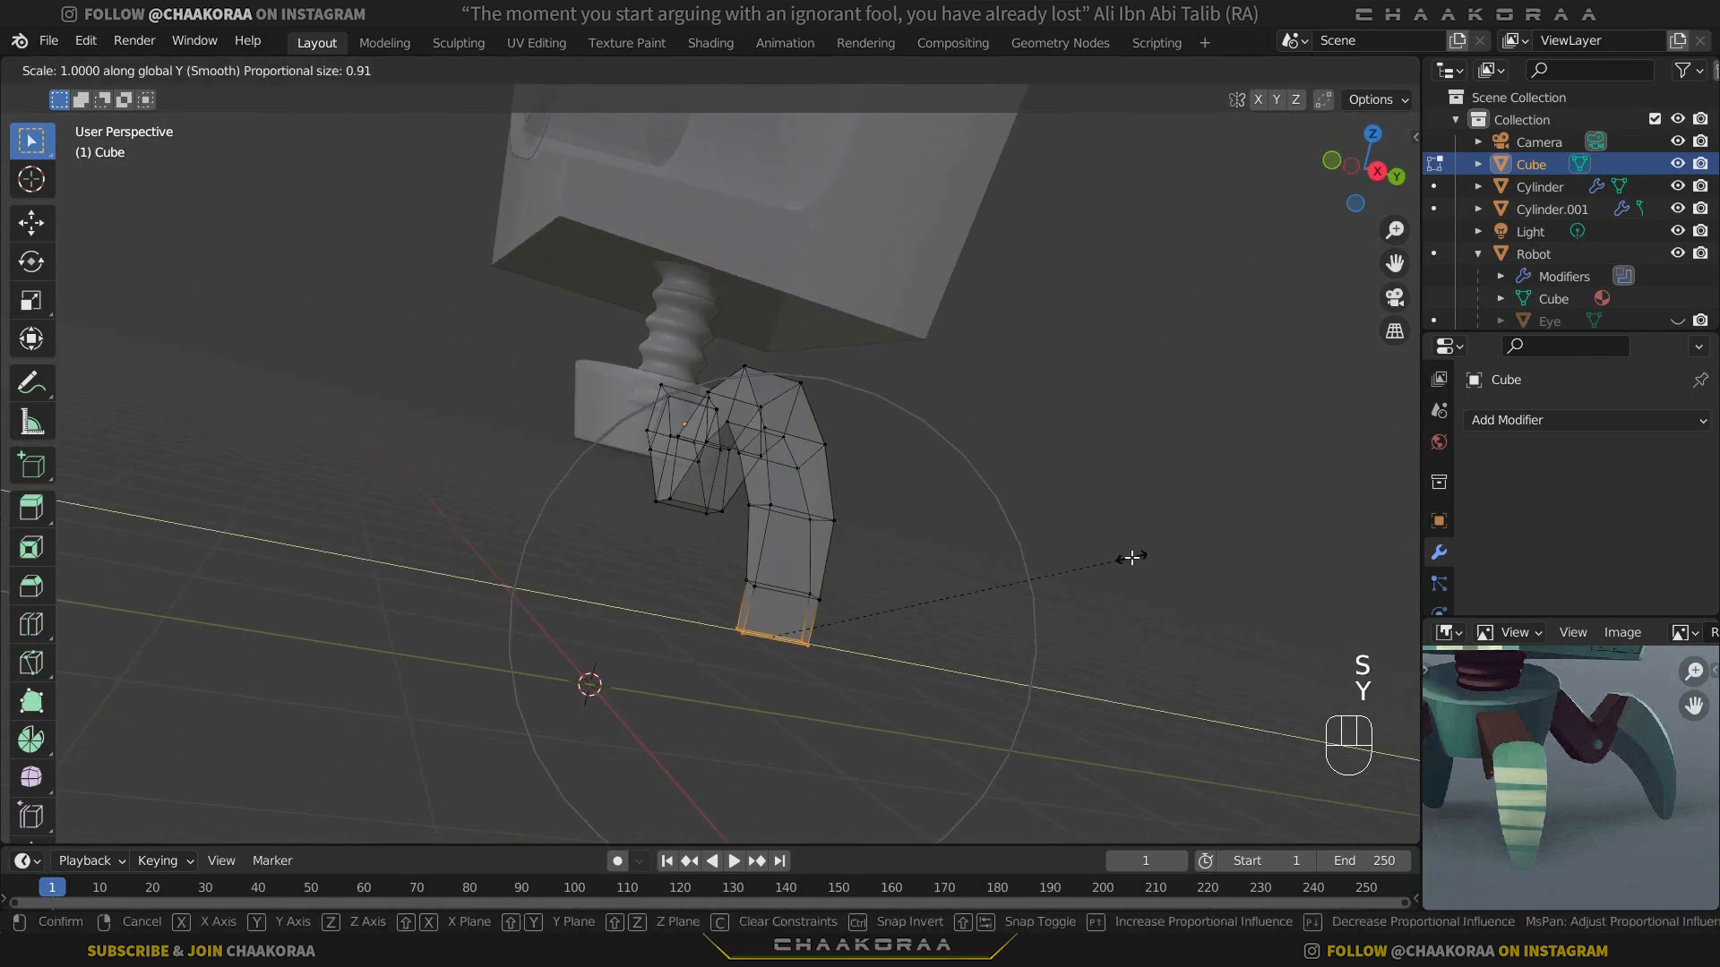
pyautogui.scroll(-3, 940, 583)
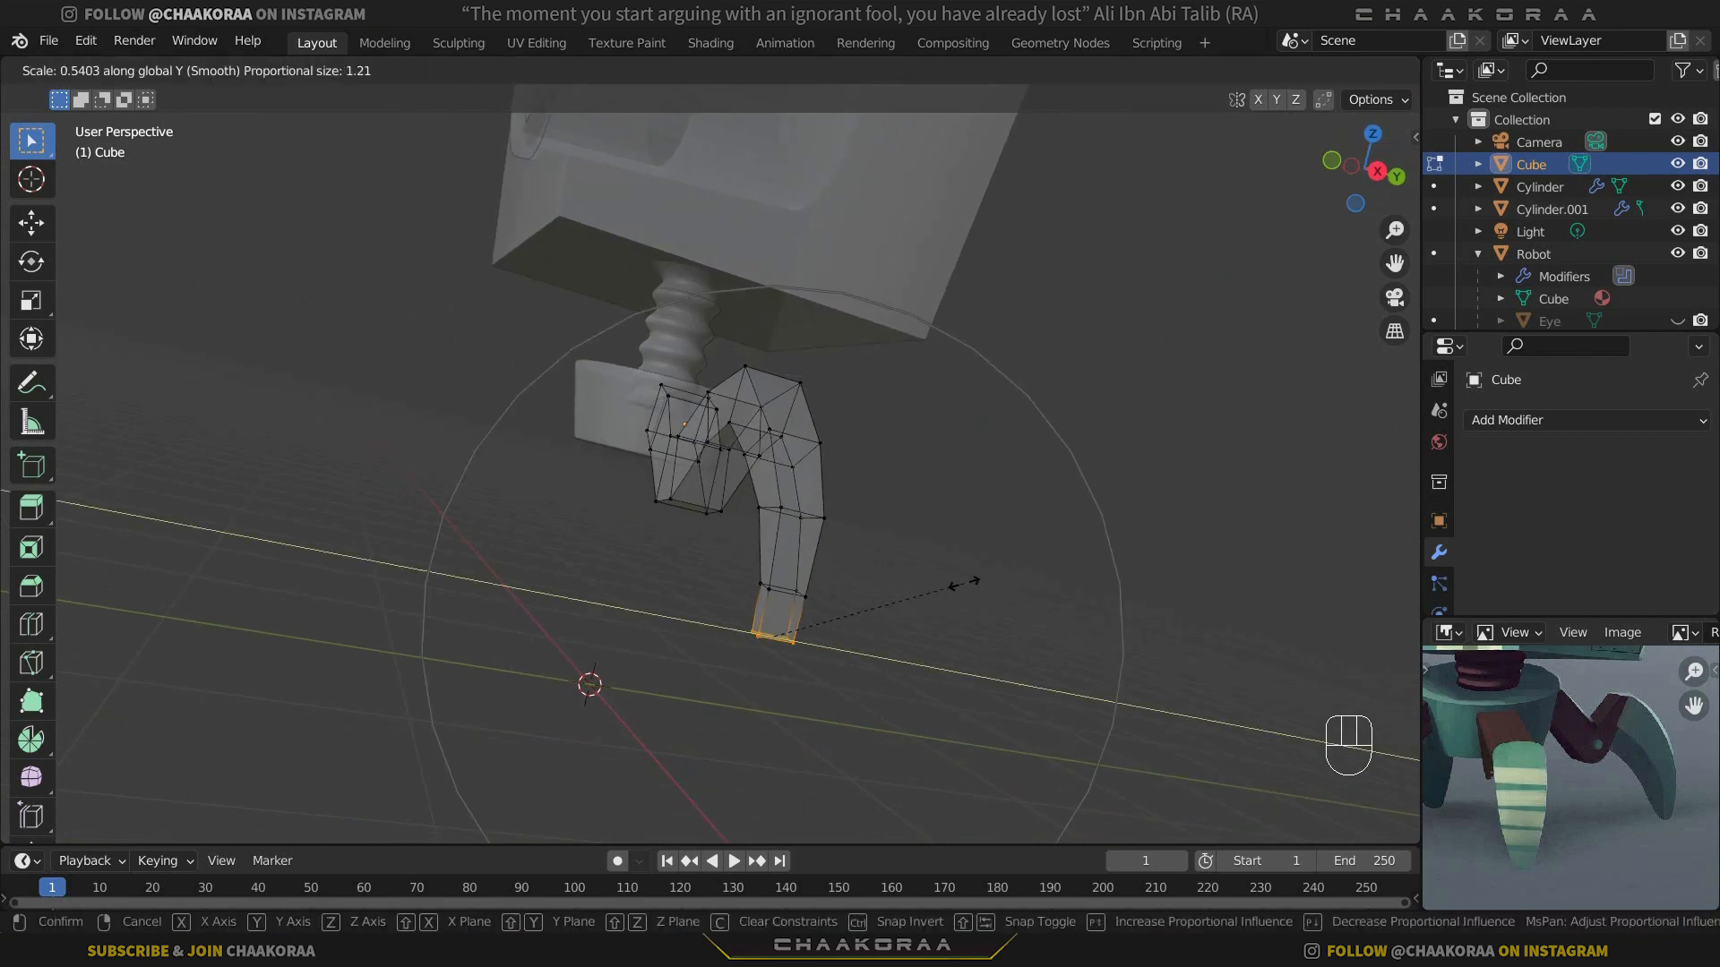
pyautogui.scroll(-1, 965, 583)
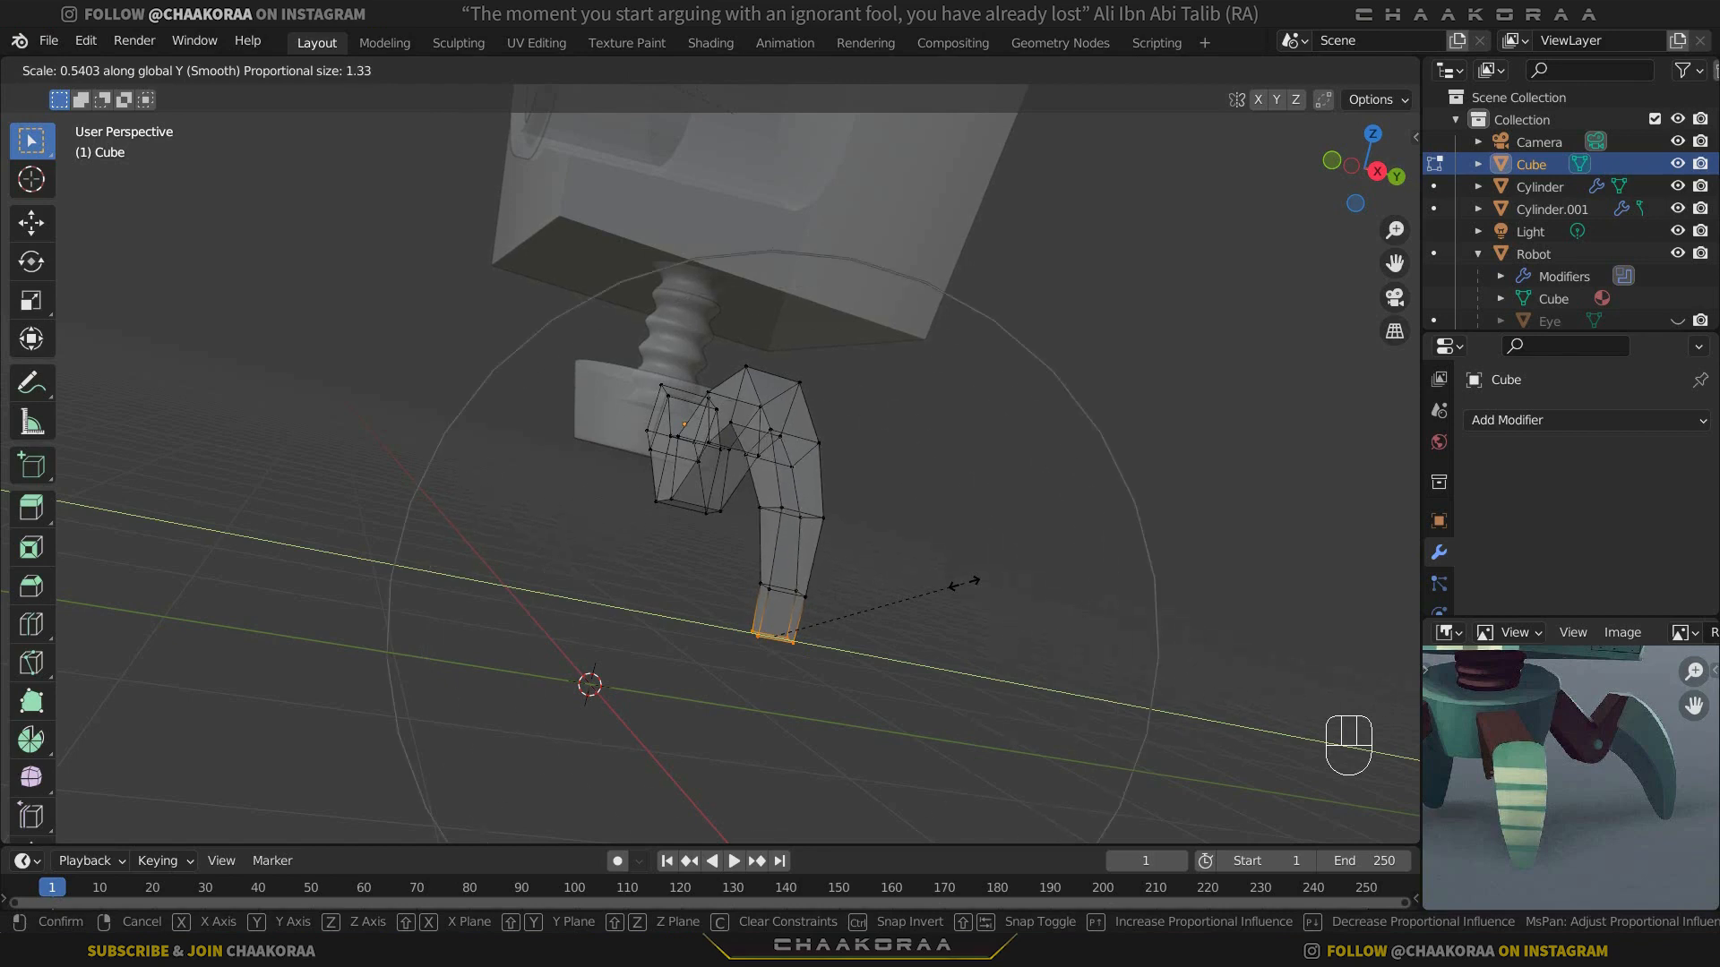
pyautogui.scroll(6, 965, 583)
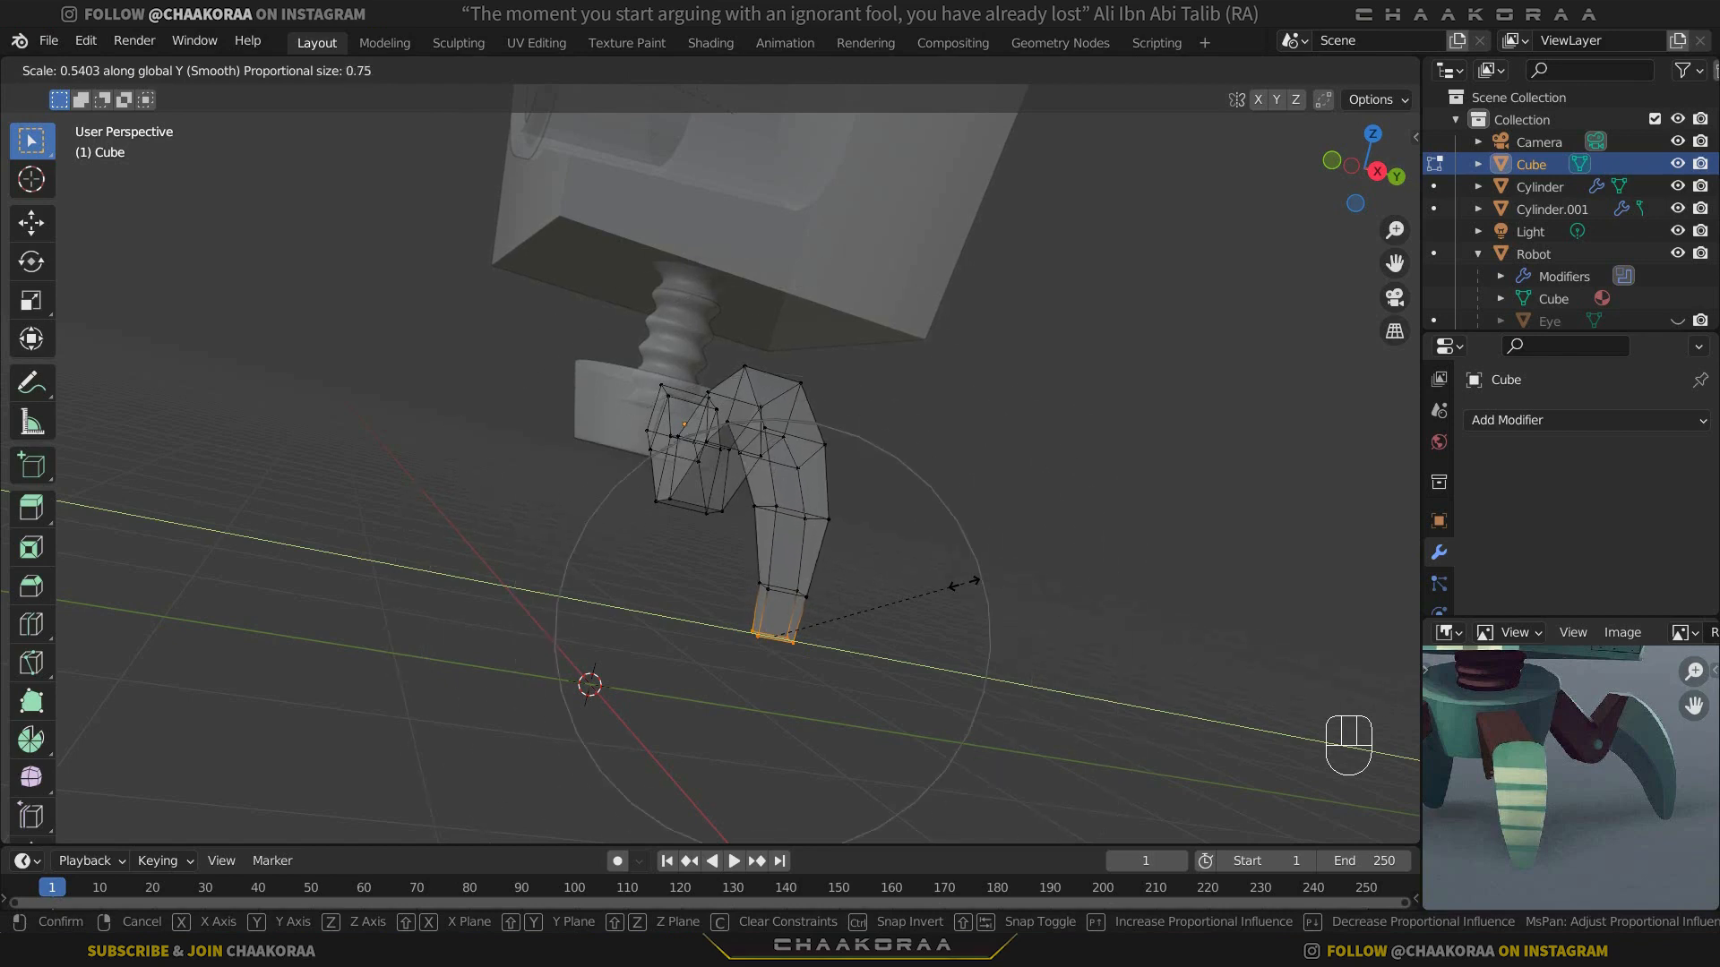
pyautogui.scroll(-4, 936, 601)
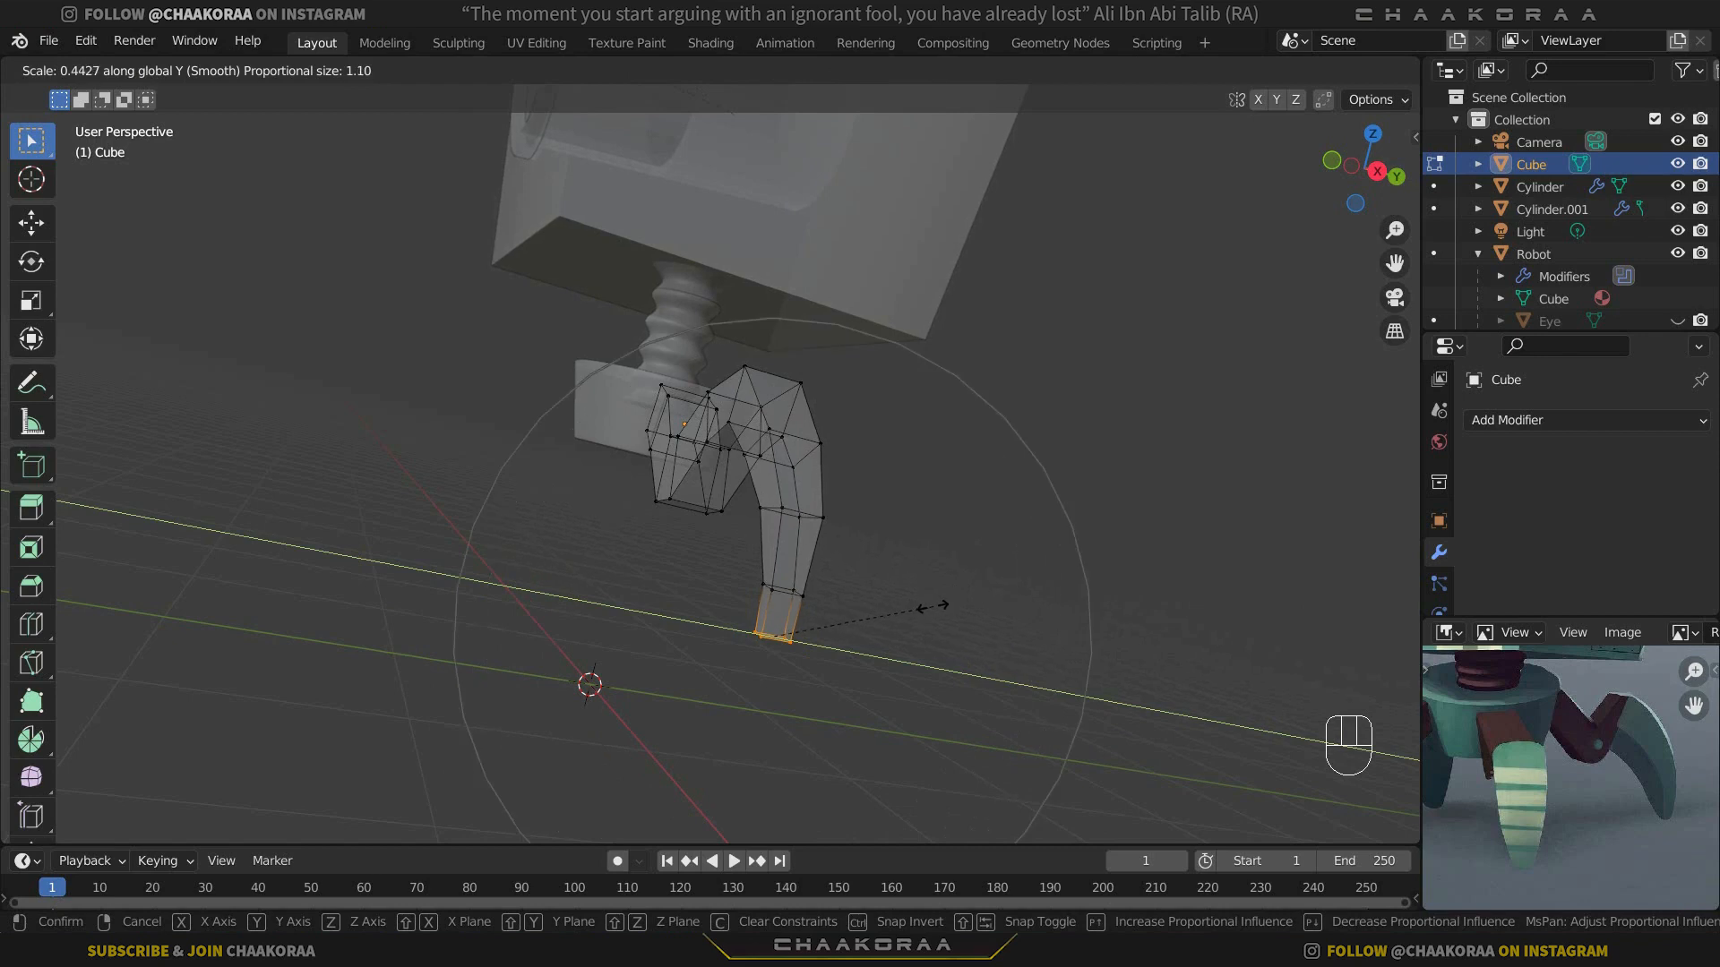
pyautogui.scroll(-1, 933, 606)
pyautogui.click(837, 665)
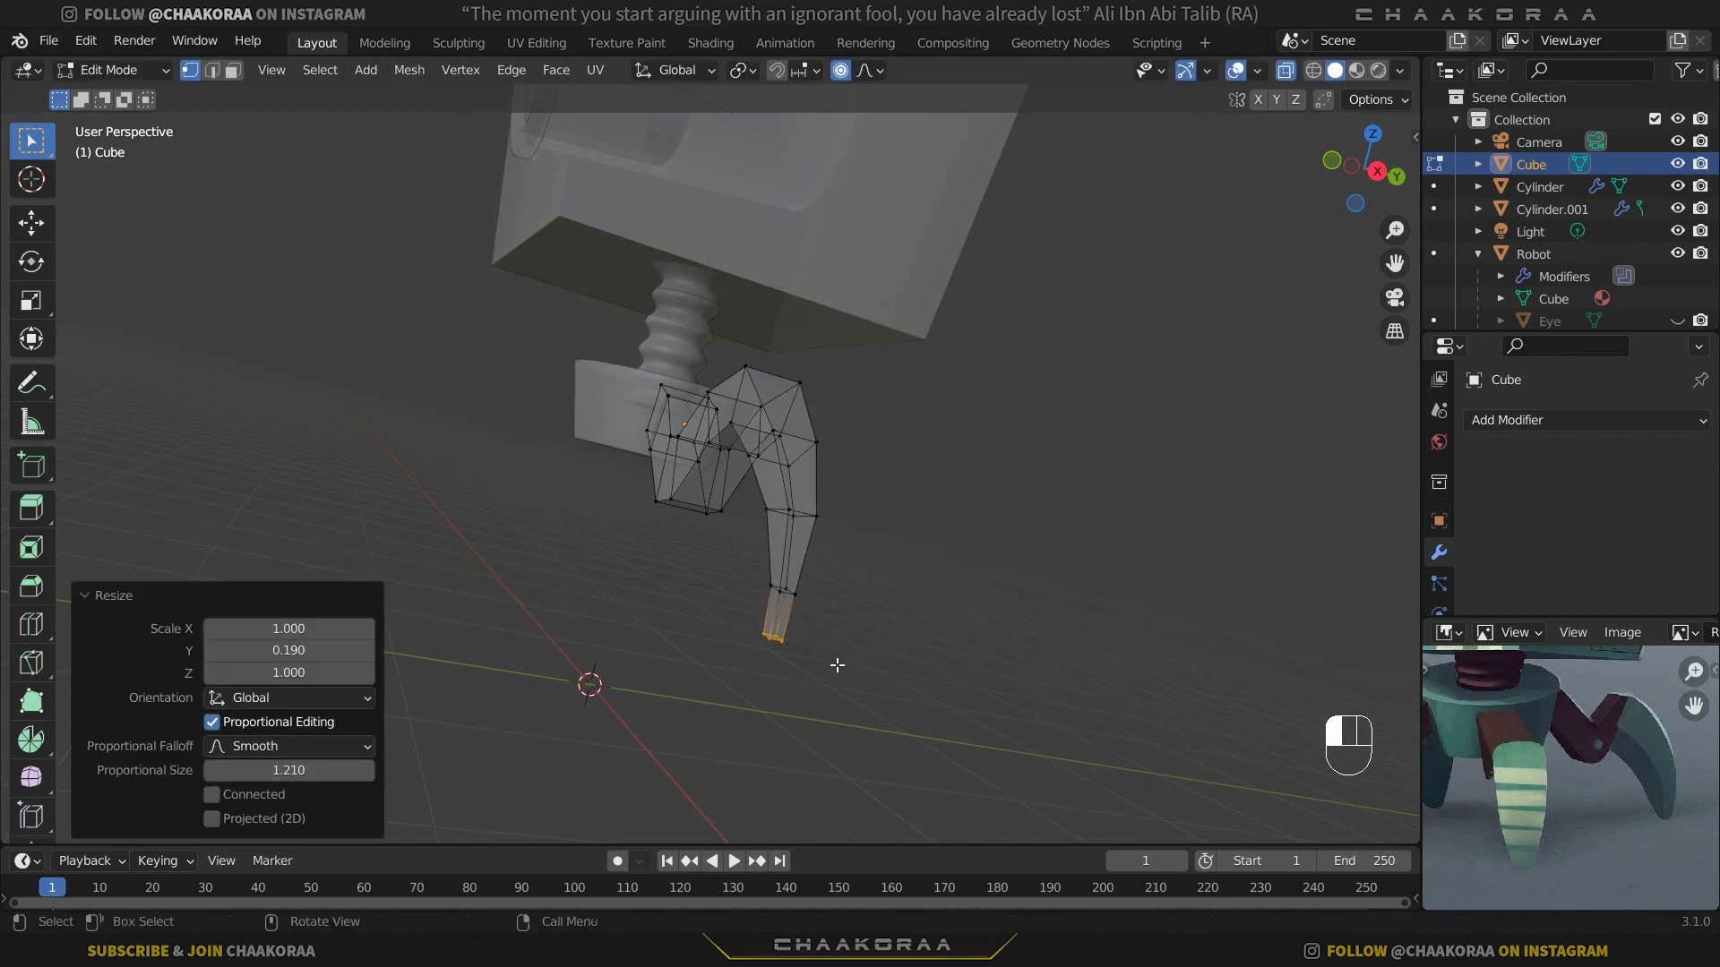
# Step: Turn off X-ray and proportional editing, and check the leg in Object Mode against the reference image's knee joint
pyautogui.moveTo(836, 664); pyautogui.dragTo(833, 422, button='middle')
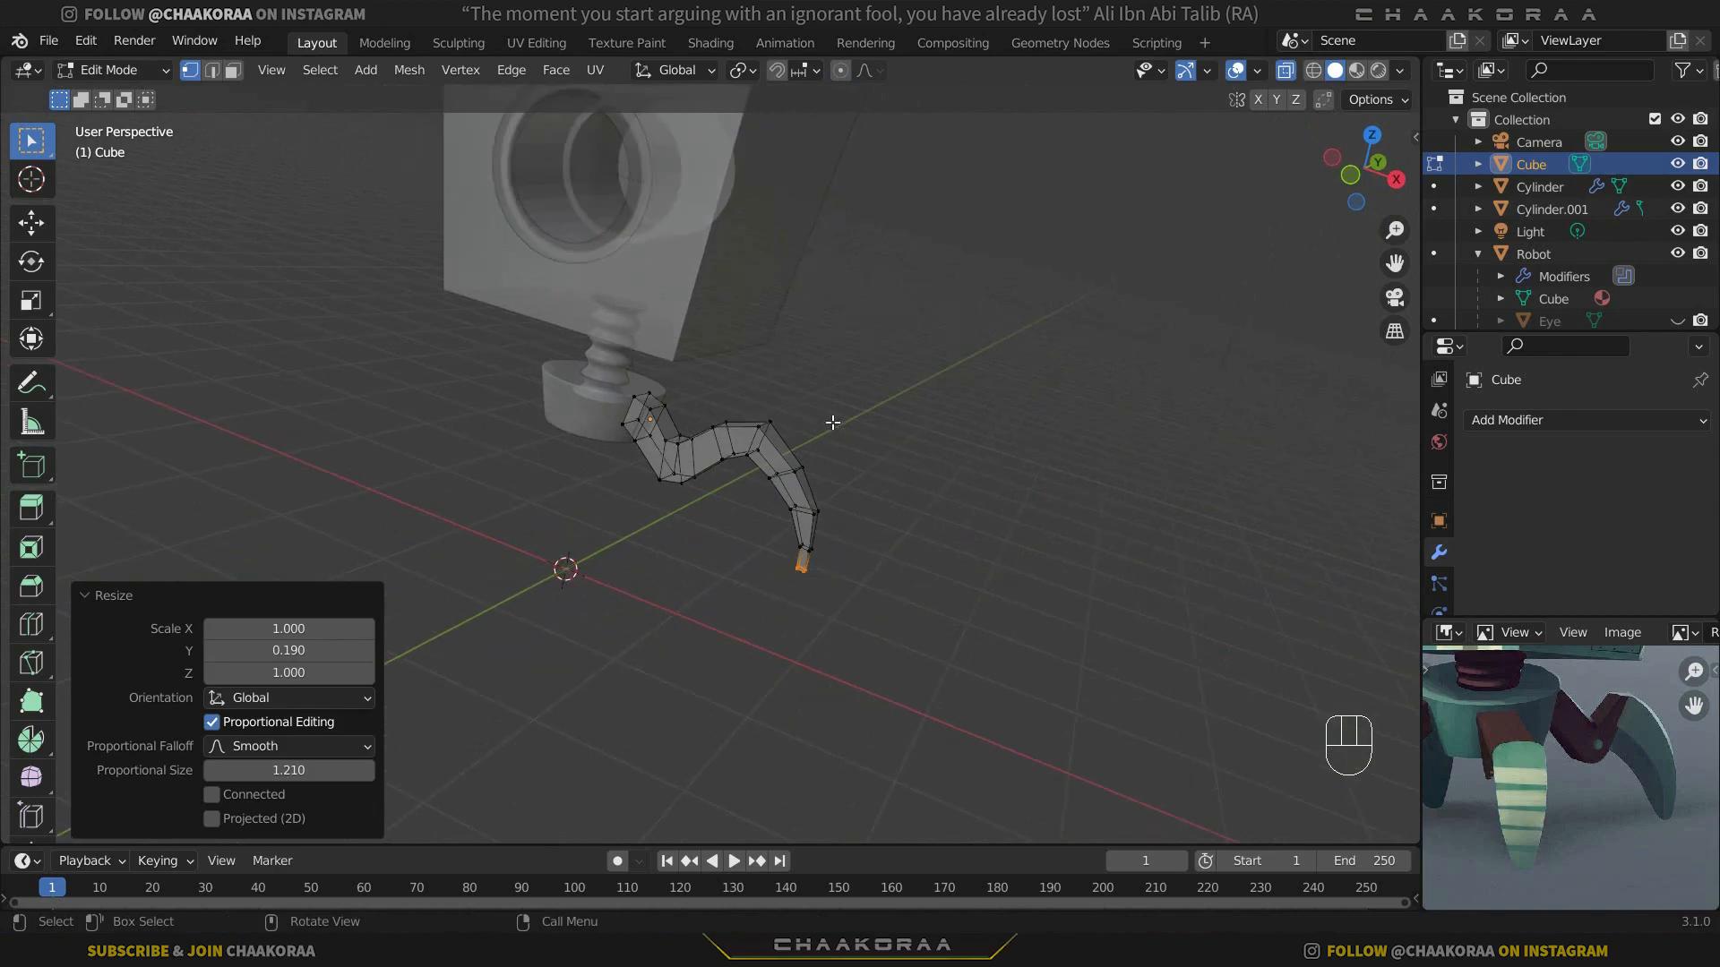
pyautogui.hotkey('alt', 'z')
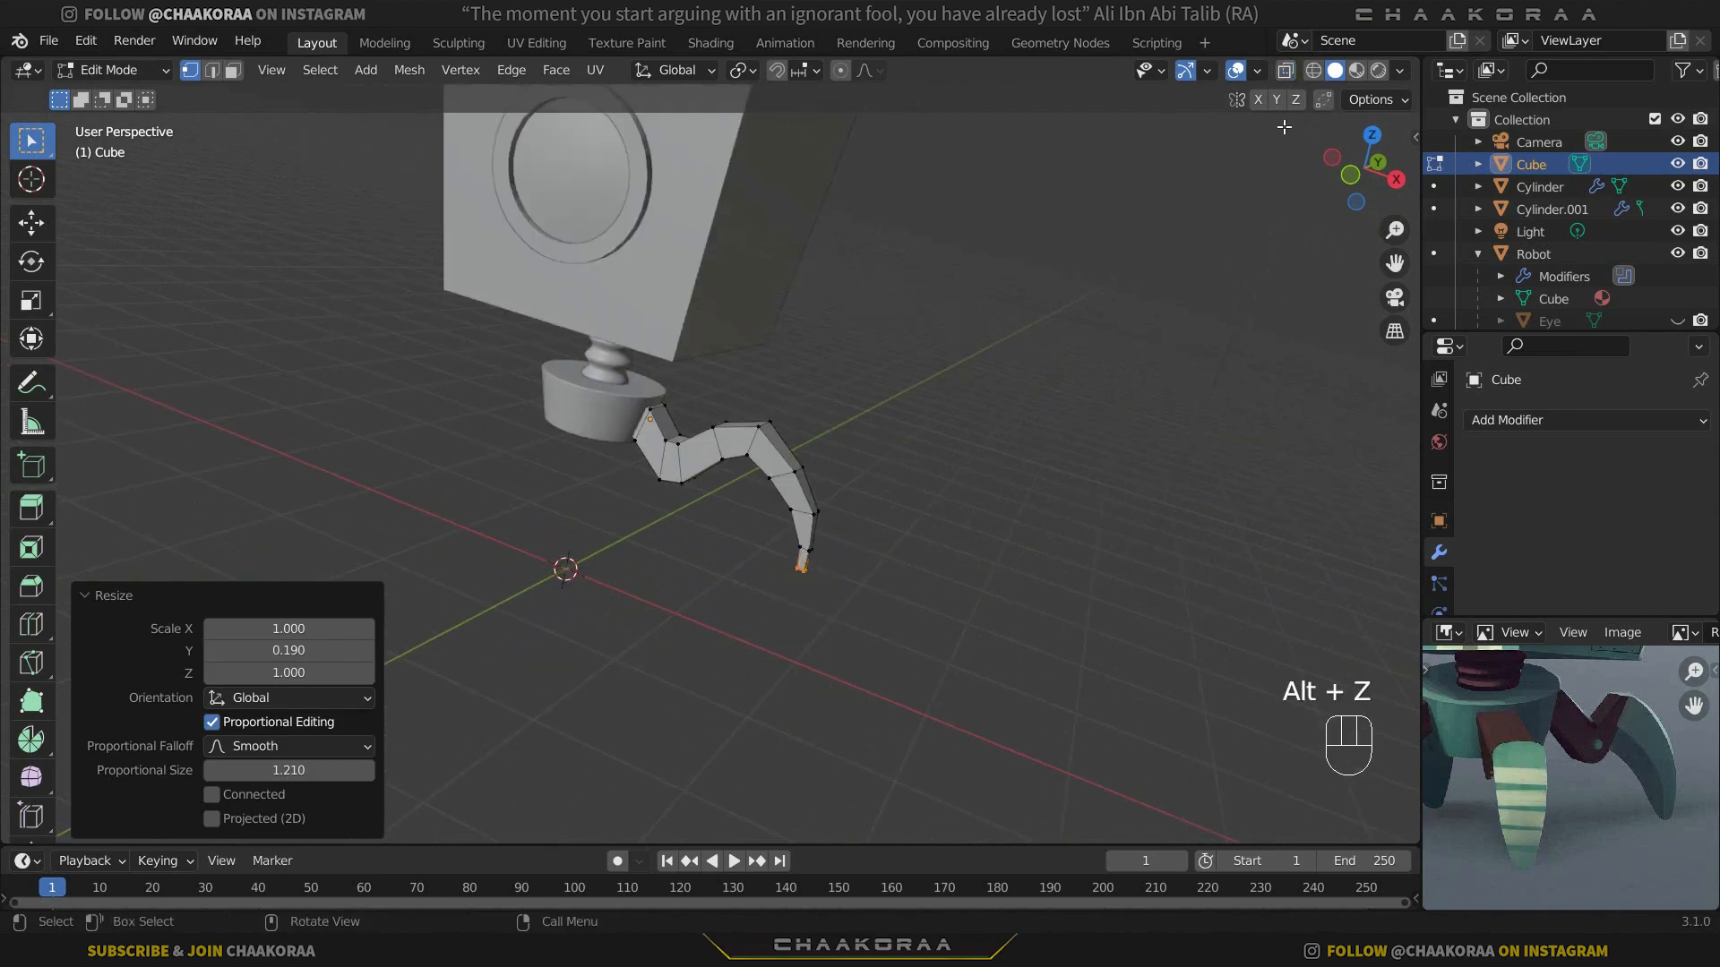
pyautogui.press('Tab')
pyautogui.moveTo(891, 489); pyautogui.dragTo(830, 441, button='middle')
pyautogui.scroll(4, 822, 256)
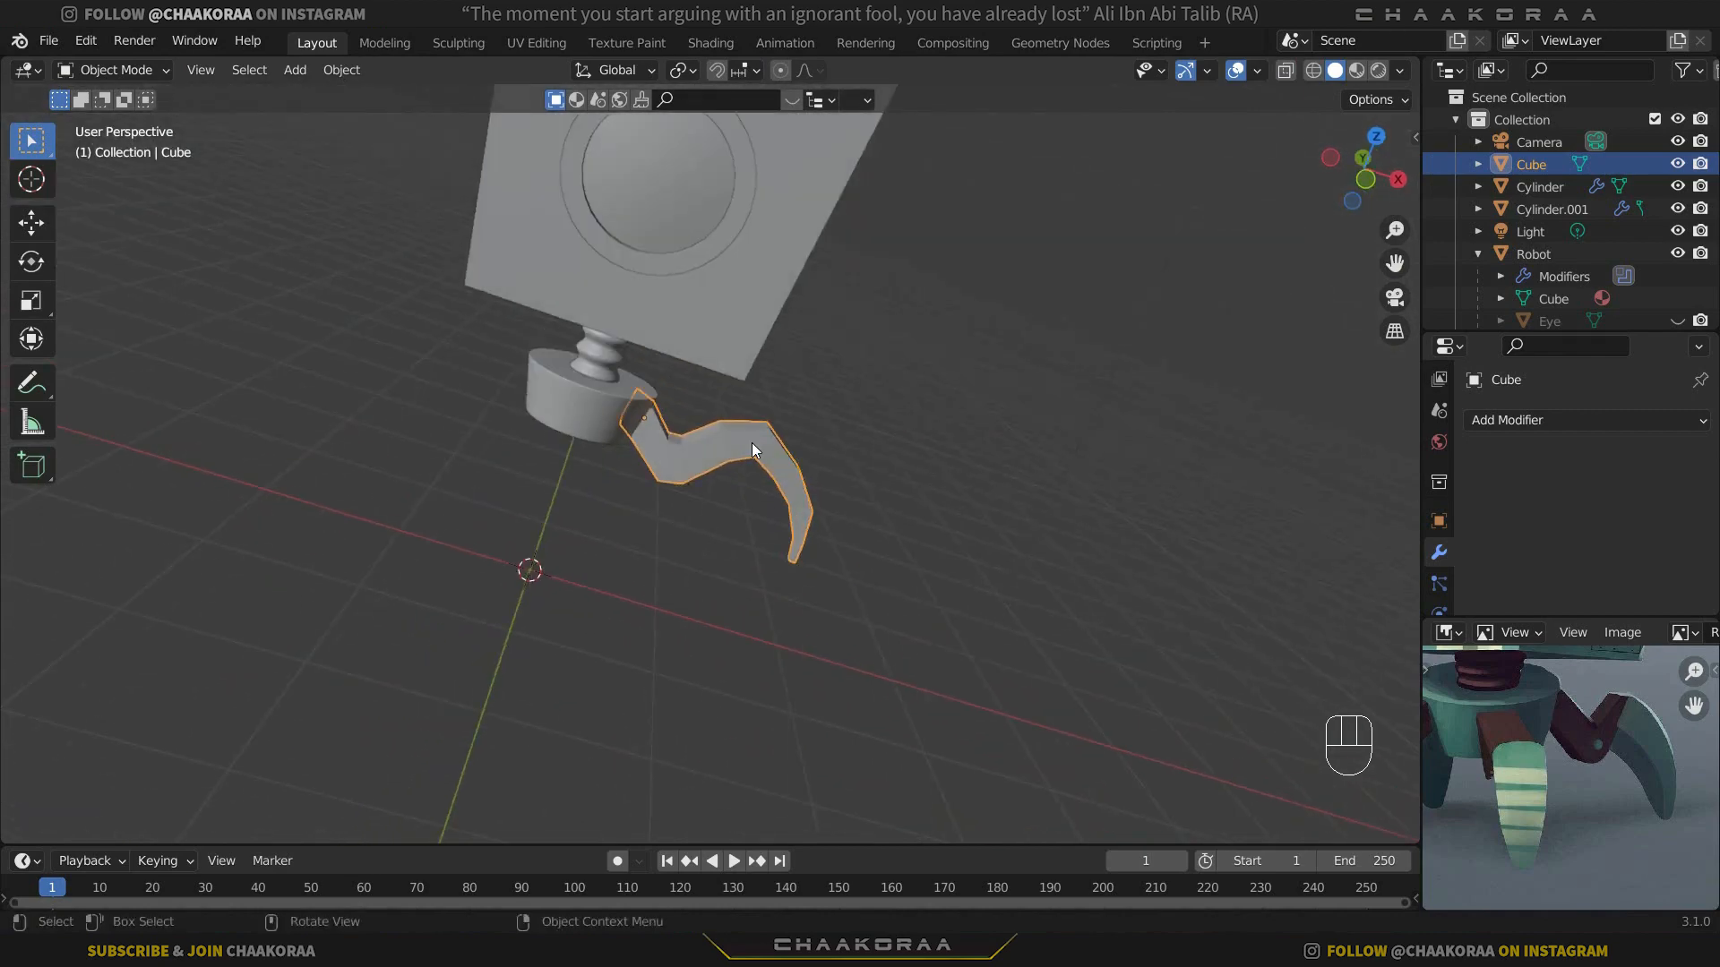
pyautogui.scroll(5, 1523, 788)
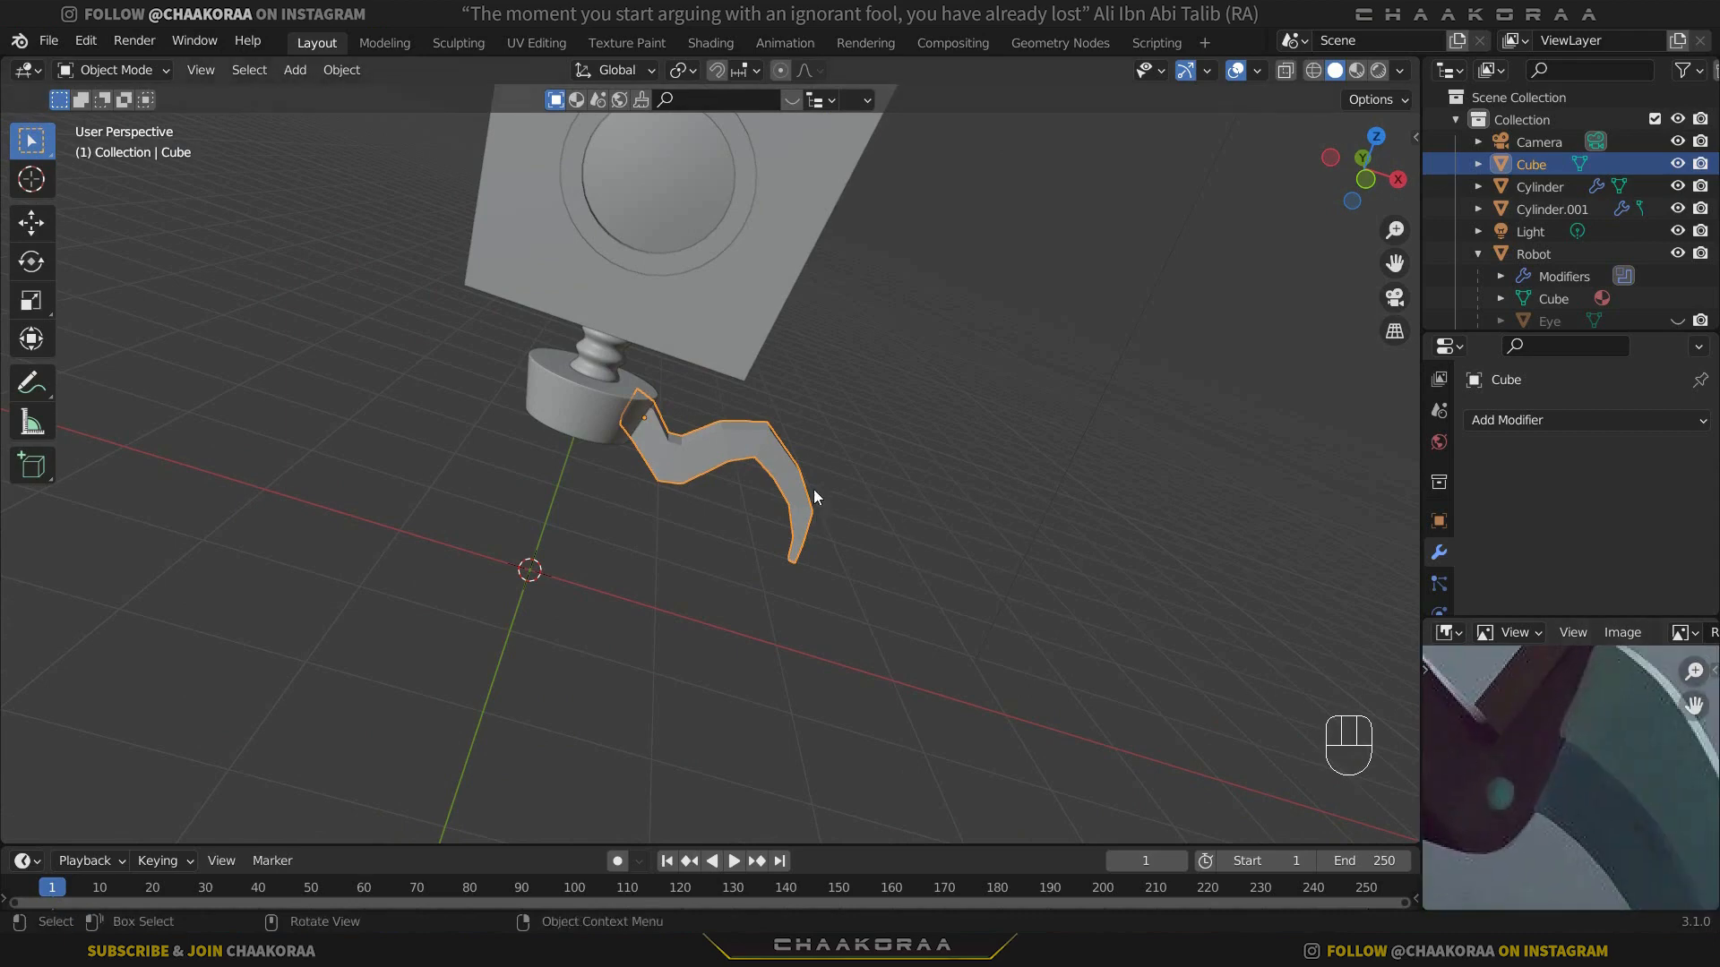
# Step: Add a cylinder with 16 vertices inside the leg's mesh in Edit Mode
pyautogui.scroll(2, 788, 479)
pyautogui.press('Tab')
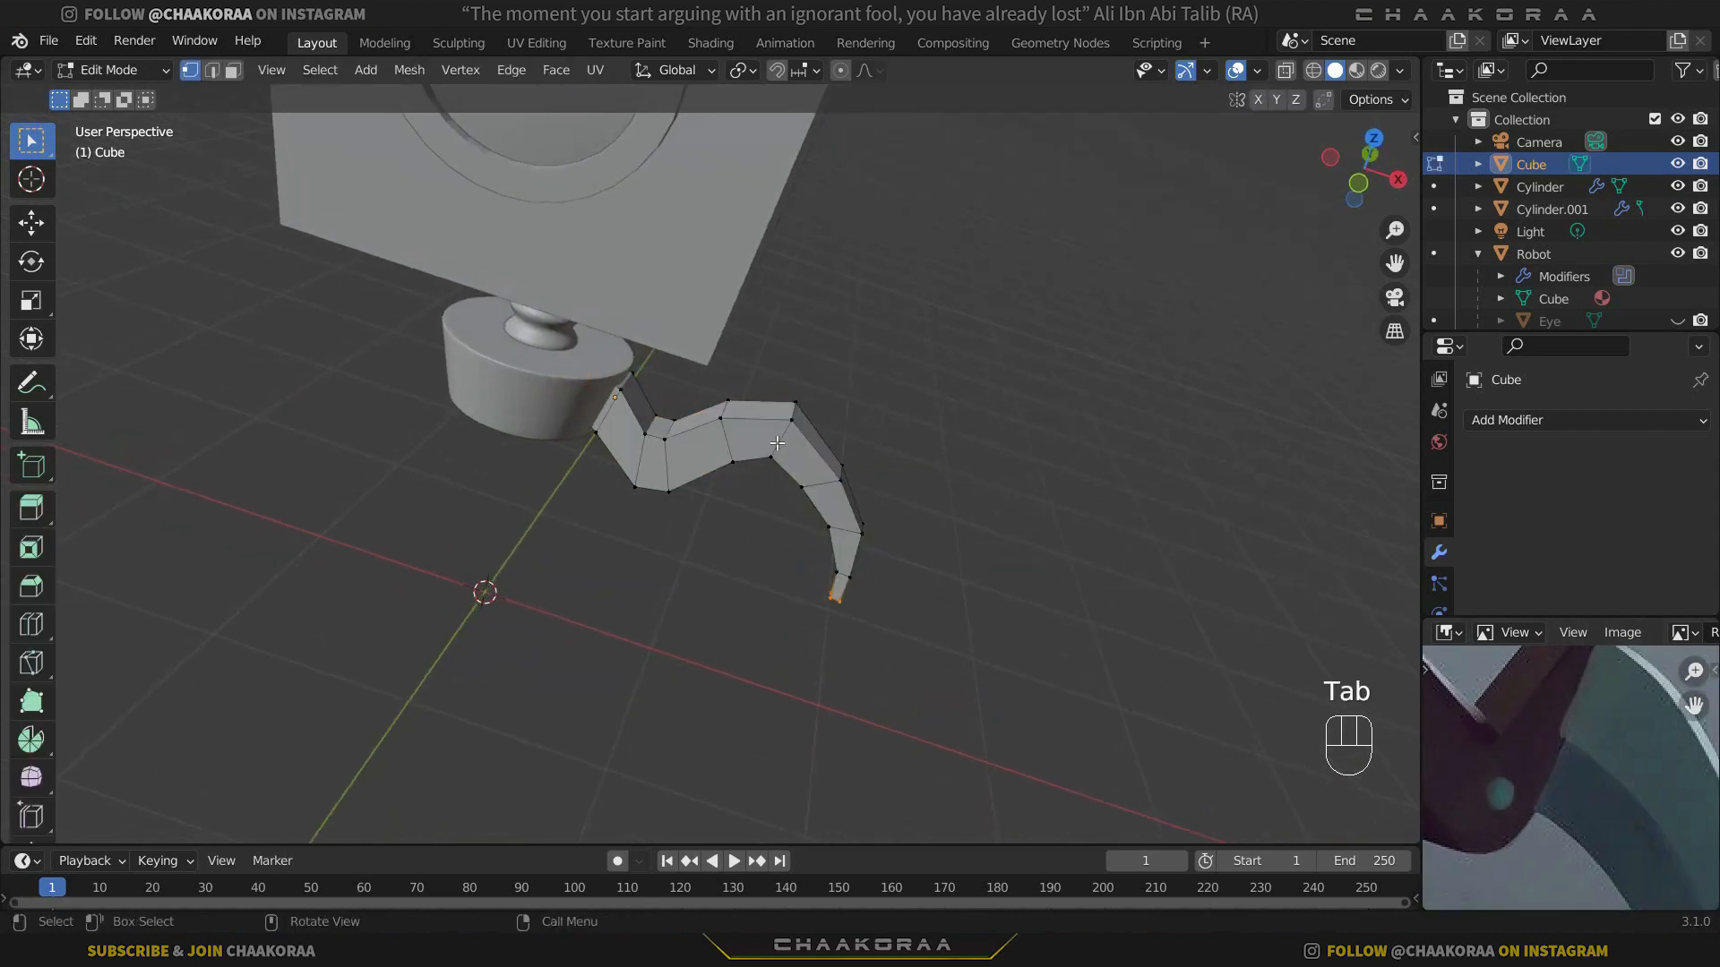
pyautogui.hotkey('shift', 'a')
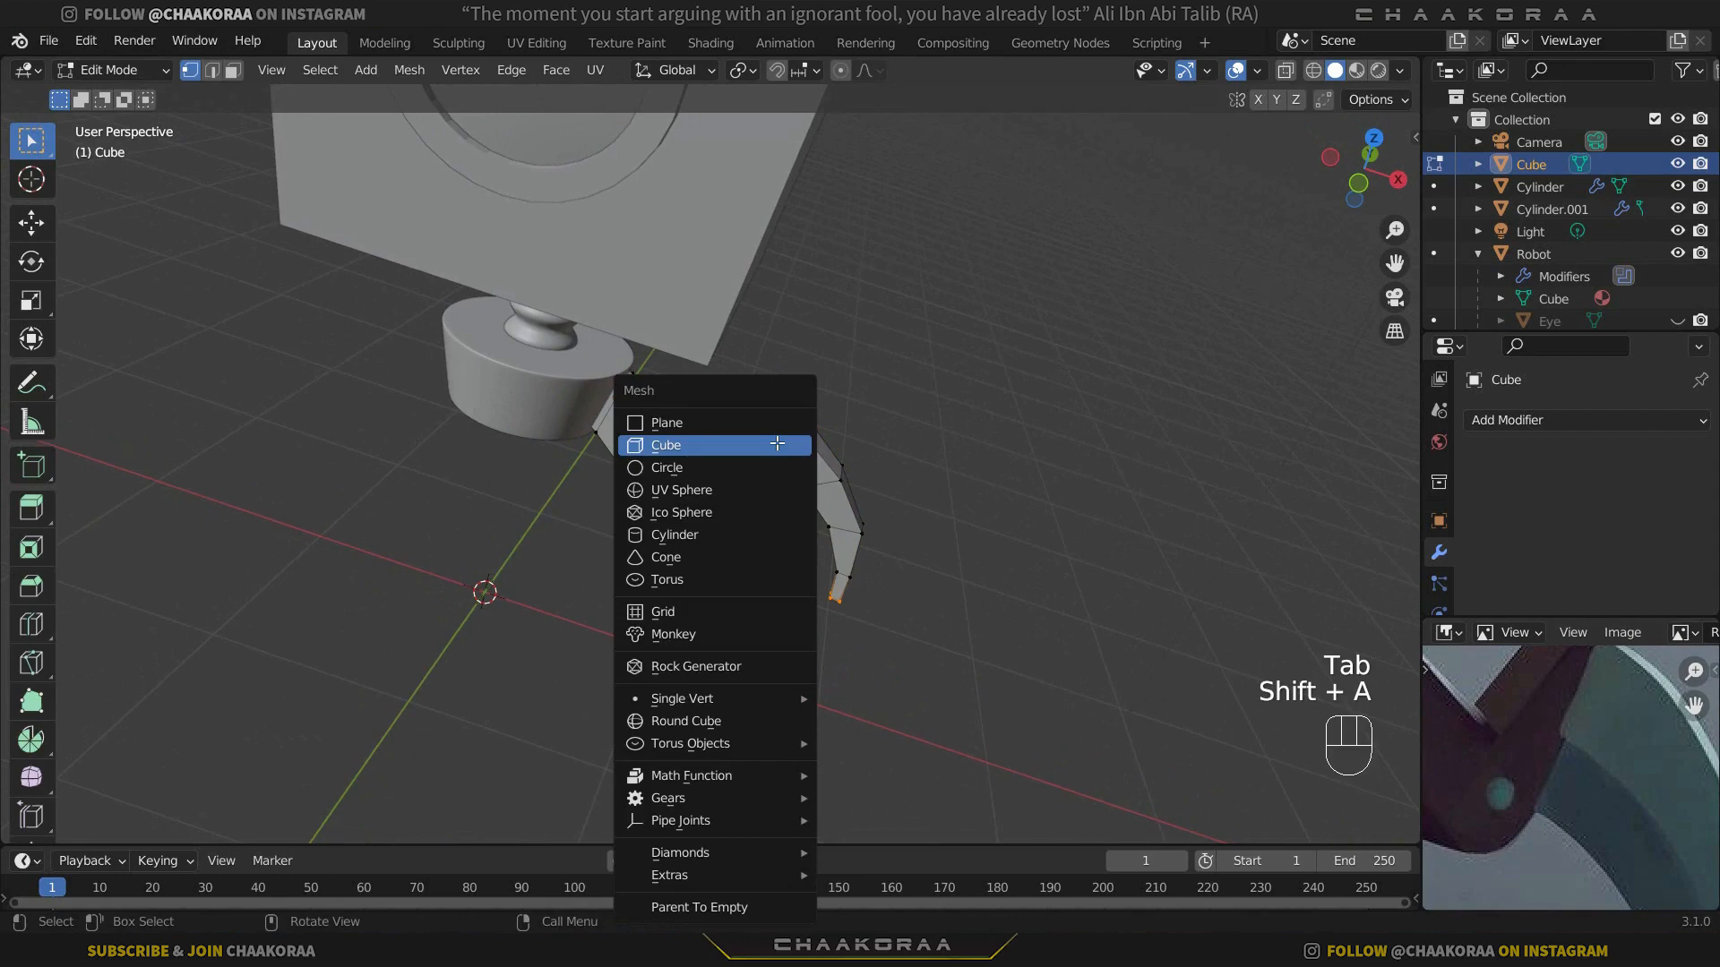
pyautogui.click(765, 526)
pyautogui.click(294, 560)
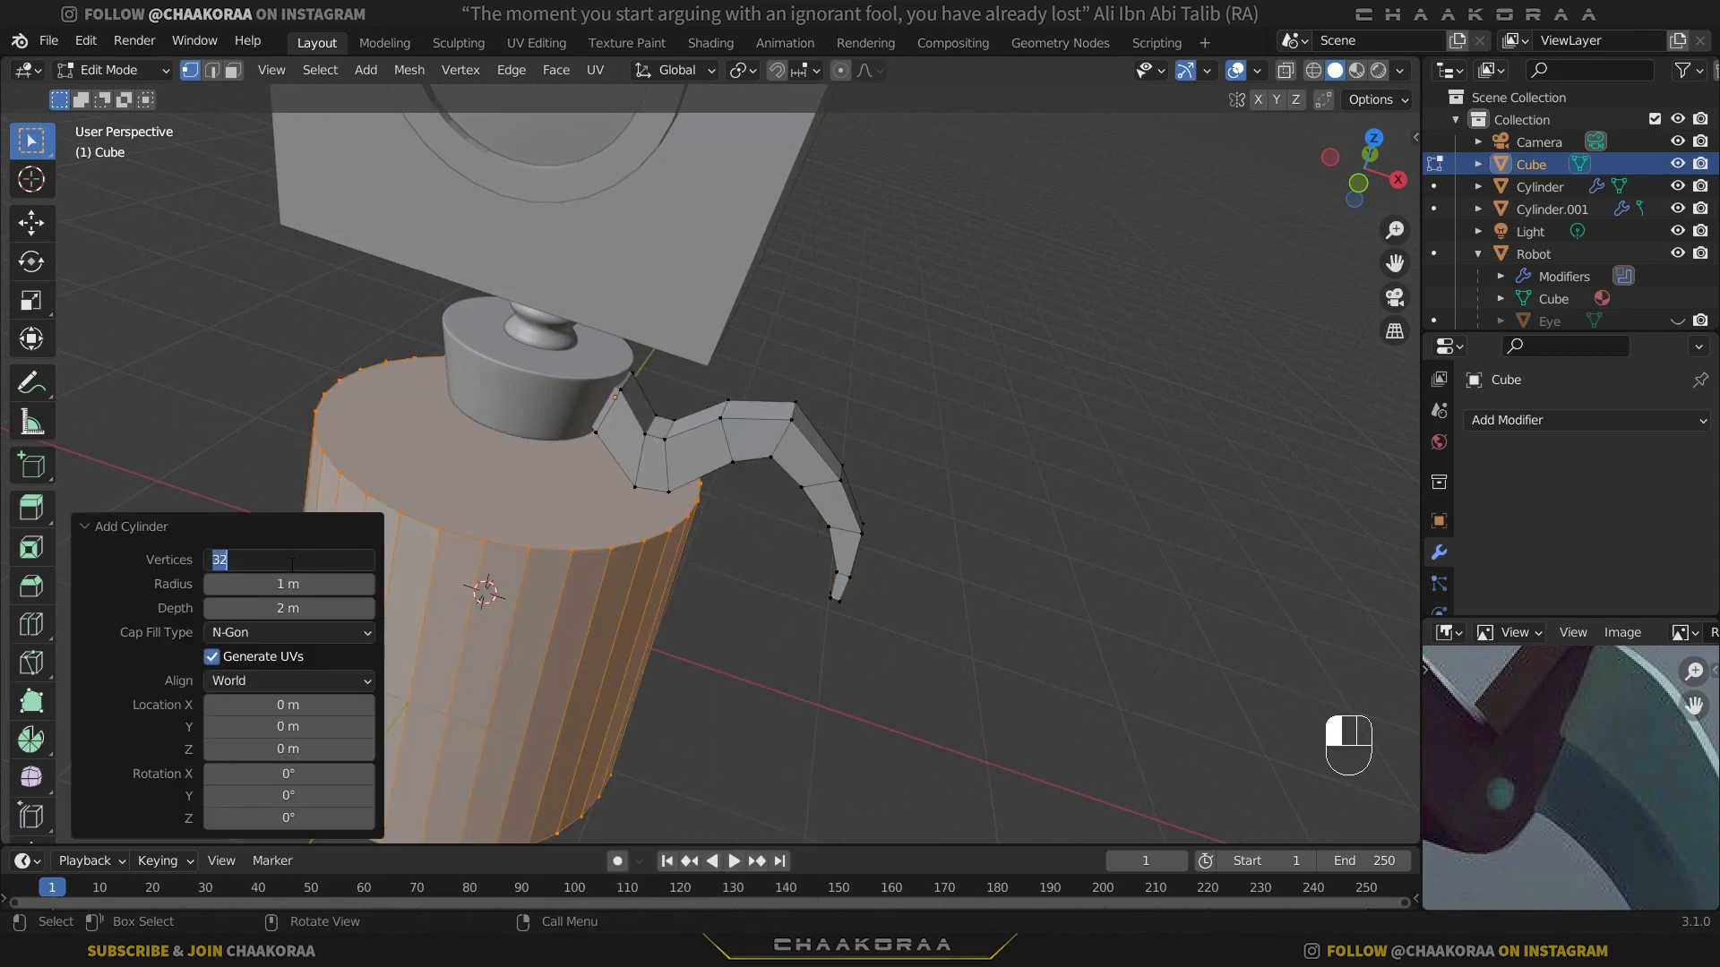
pyautogui.write('16')
pyautogui.press('Return')
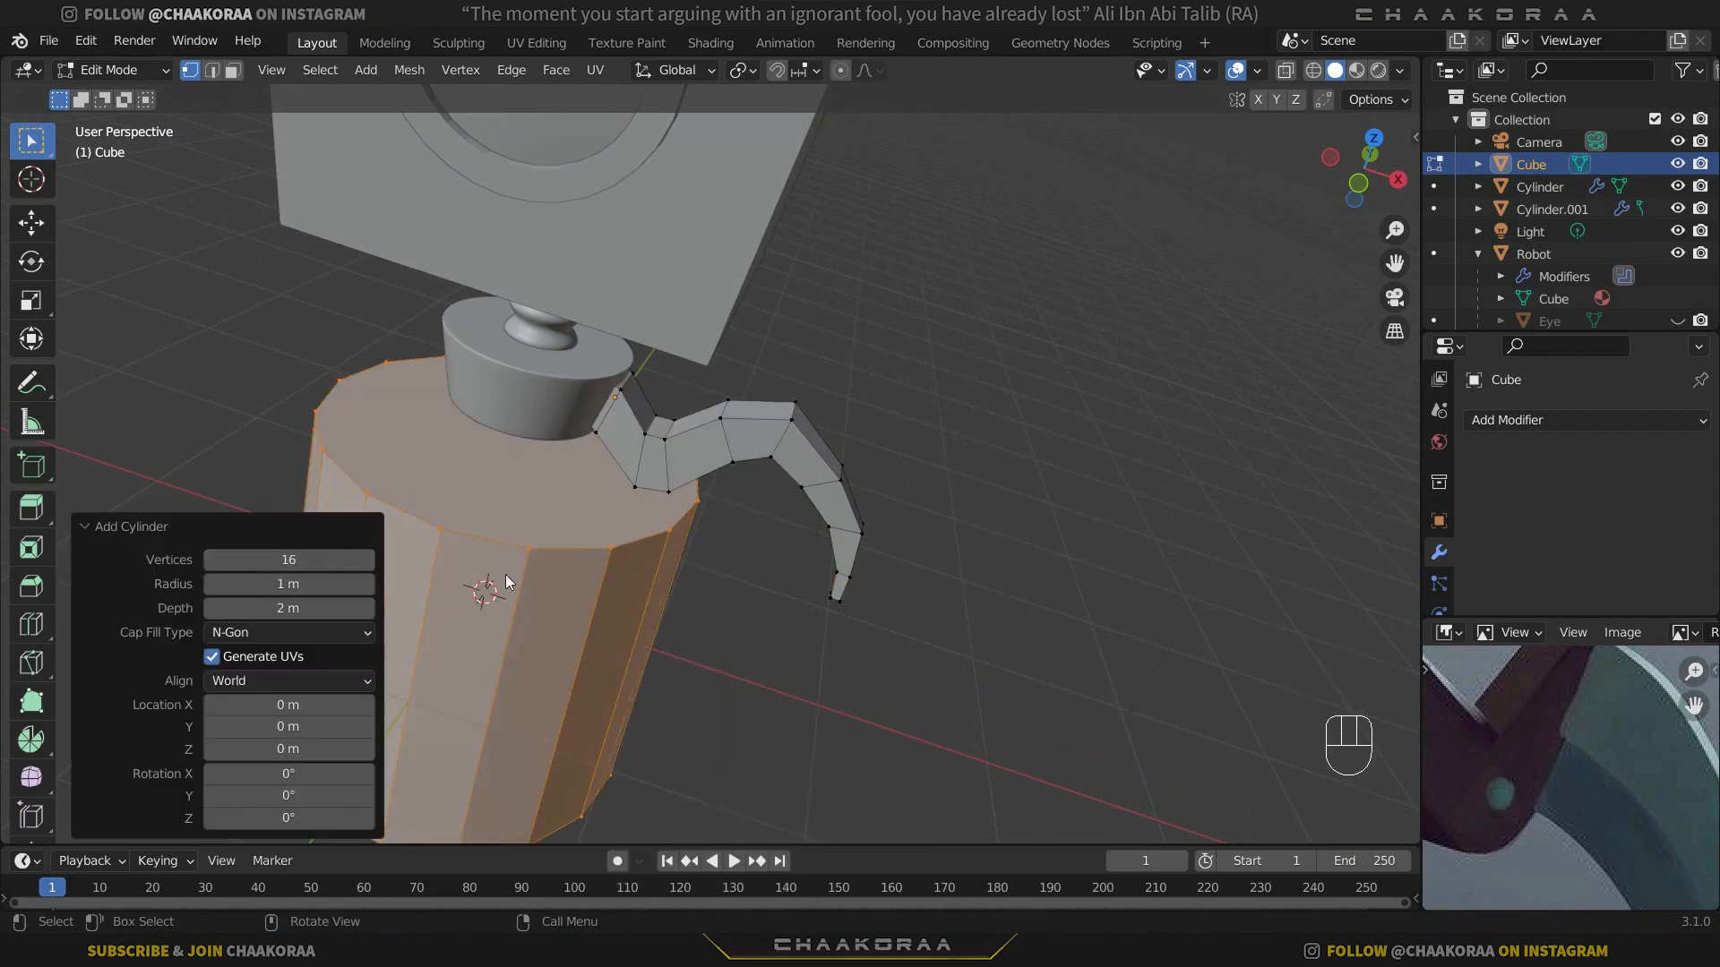
# Step: Rotate the new cylinder 90° about the X axis and scale it uniformly to about 0.059
pyautogui.press('r')
pyautogui.press('KP_9')
pyautogui.press('KP_0')
pyautogui.press('x')
pyautogui.press('KP_Enter')
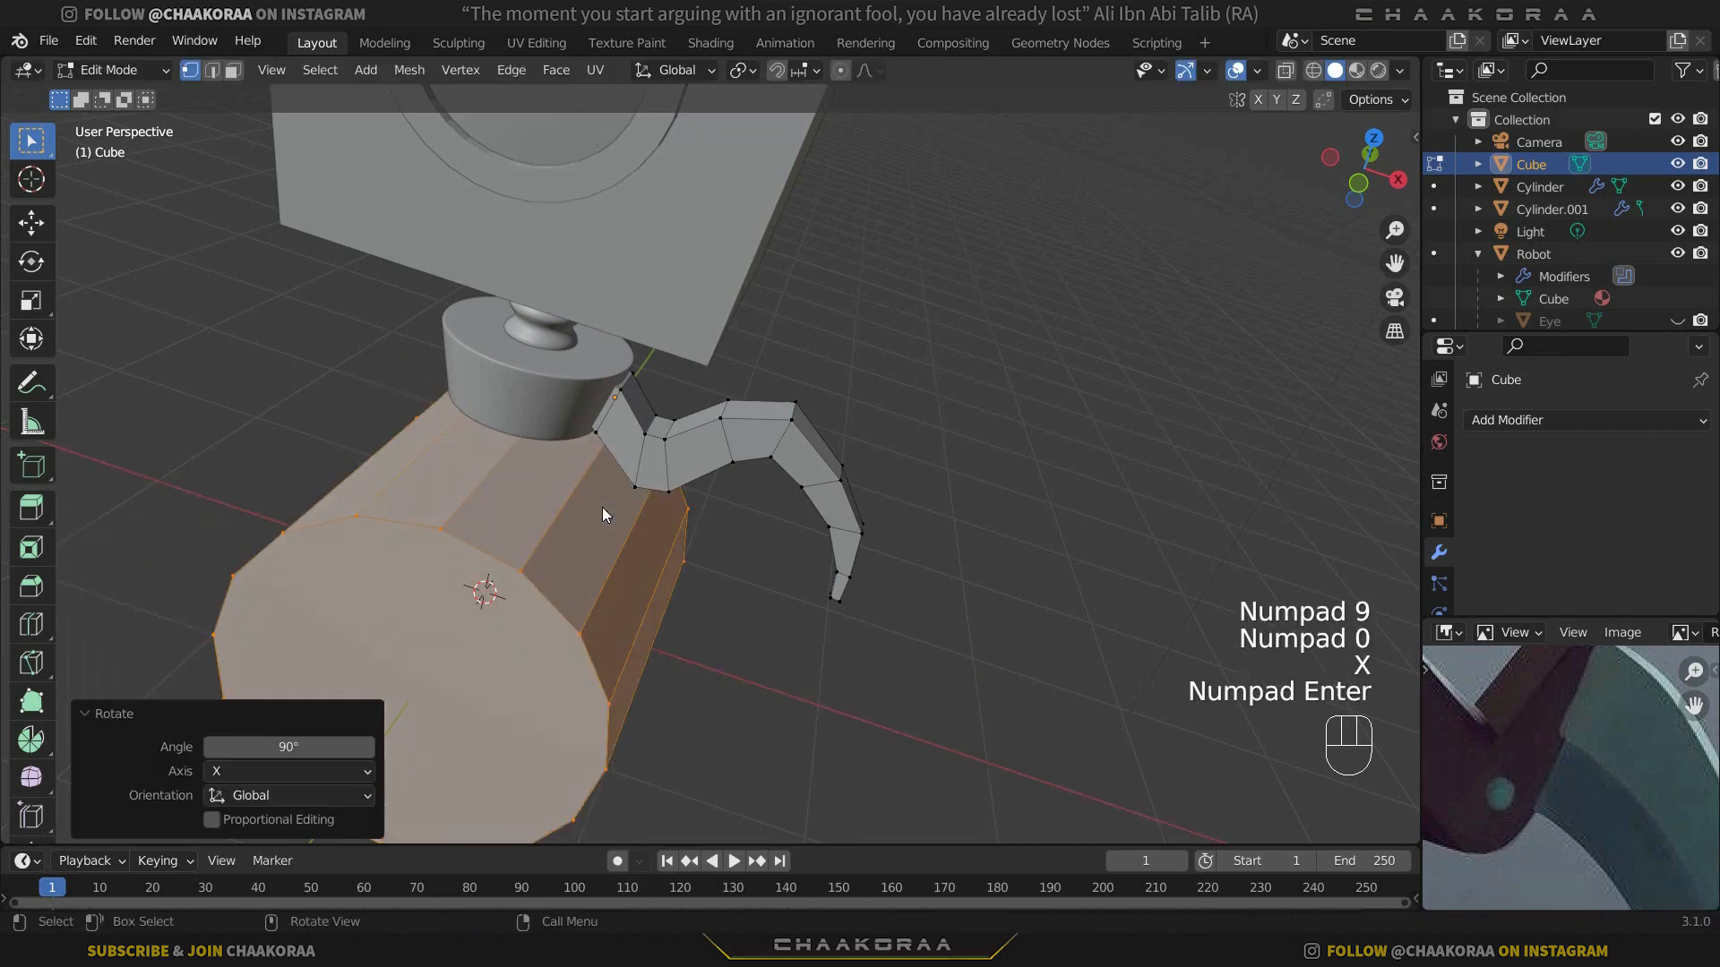
pyautogui.press('s')
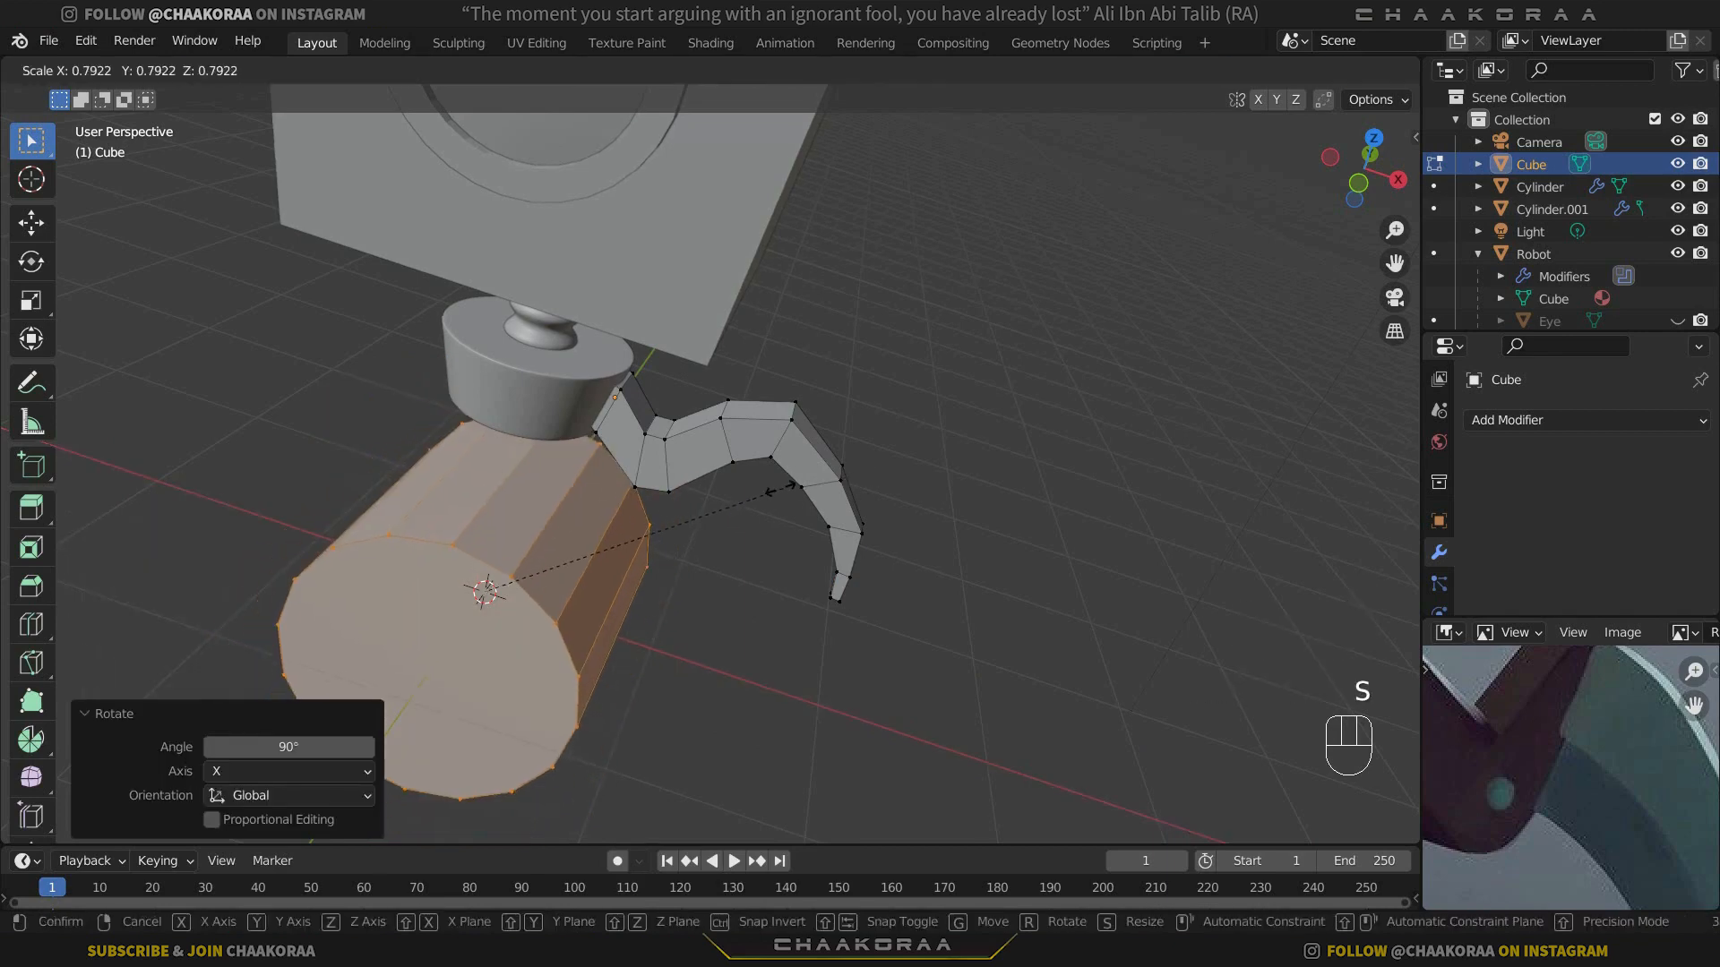
pyautogui.click(505, 579)
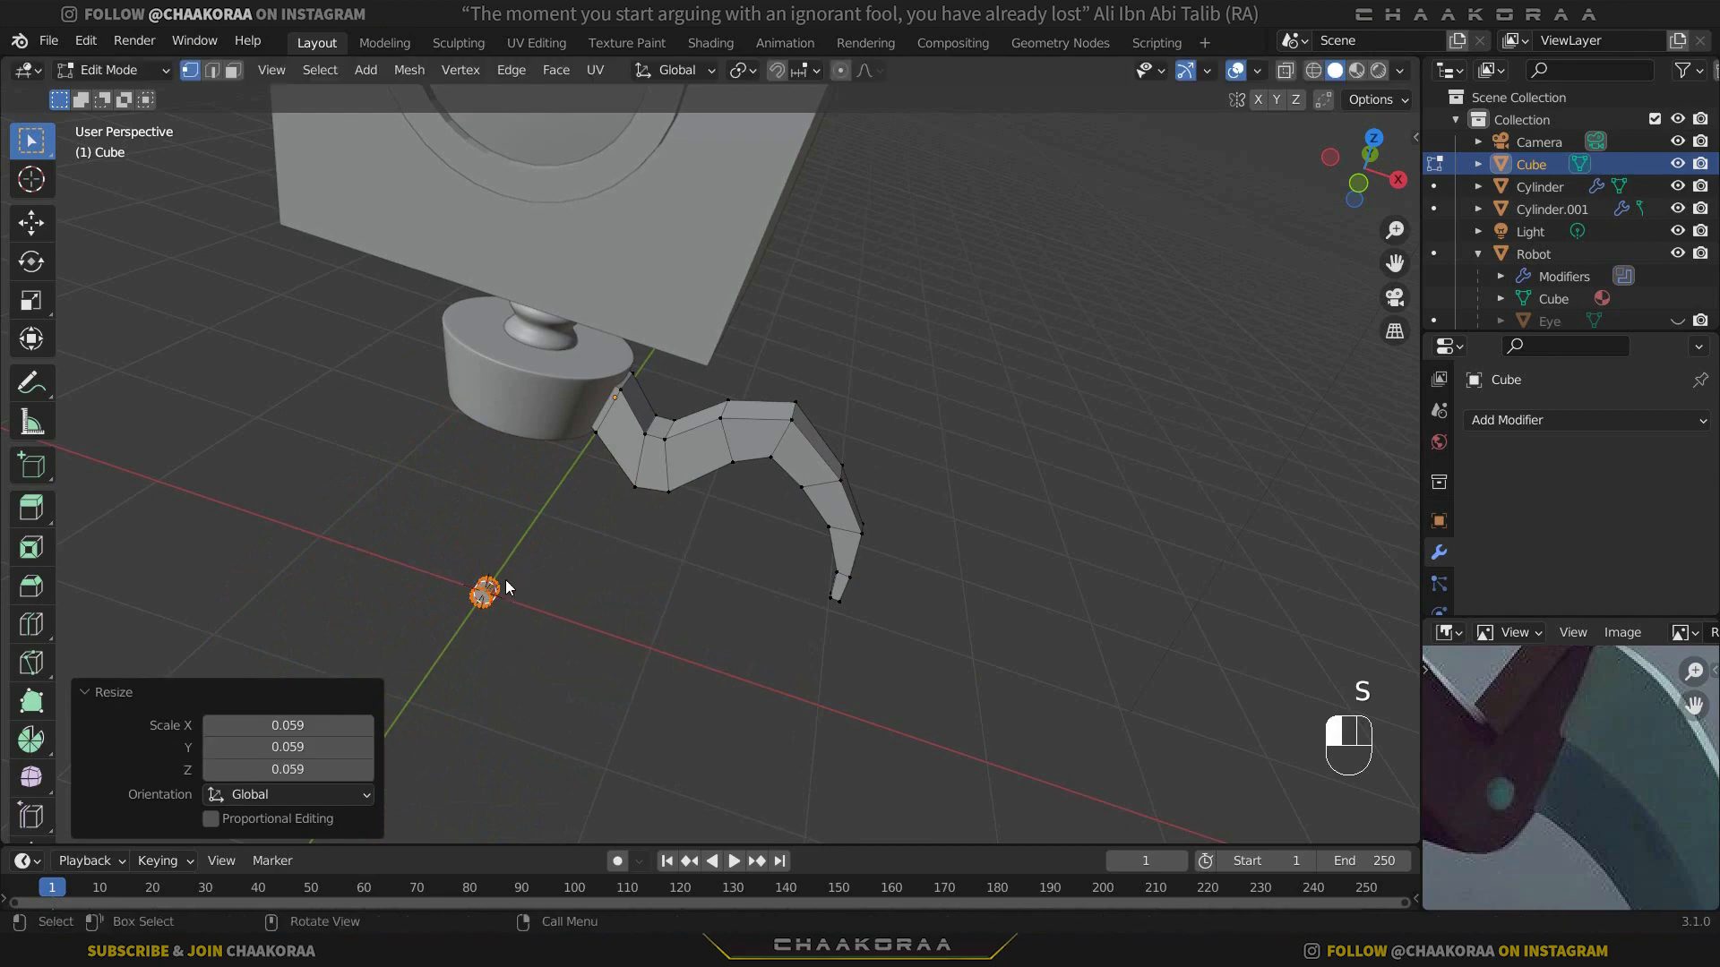
# Step: Shrink the cylinder further to about 0.296 of its size and raise it about 1.12 m along Z to the leg's height
pyautogui.press('KP_3')
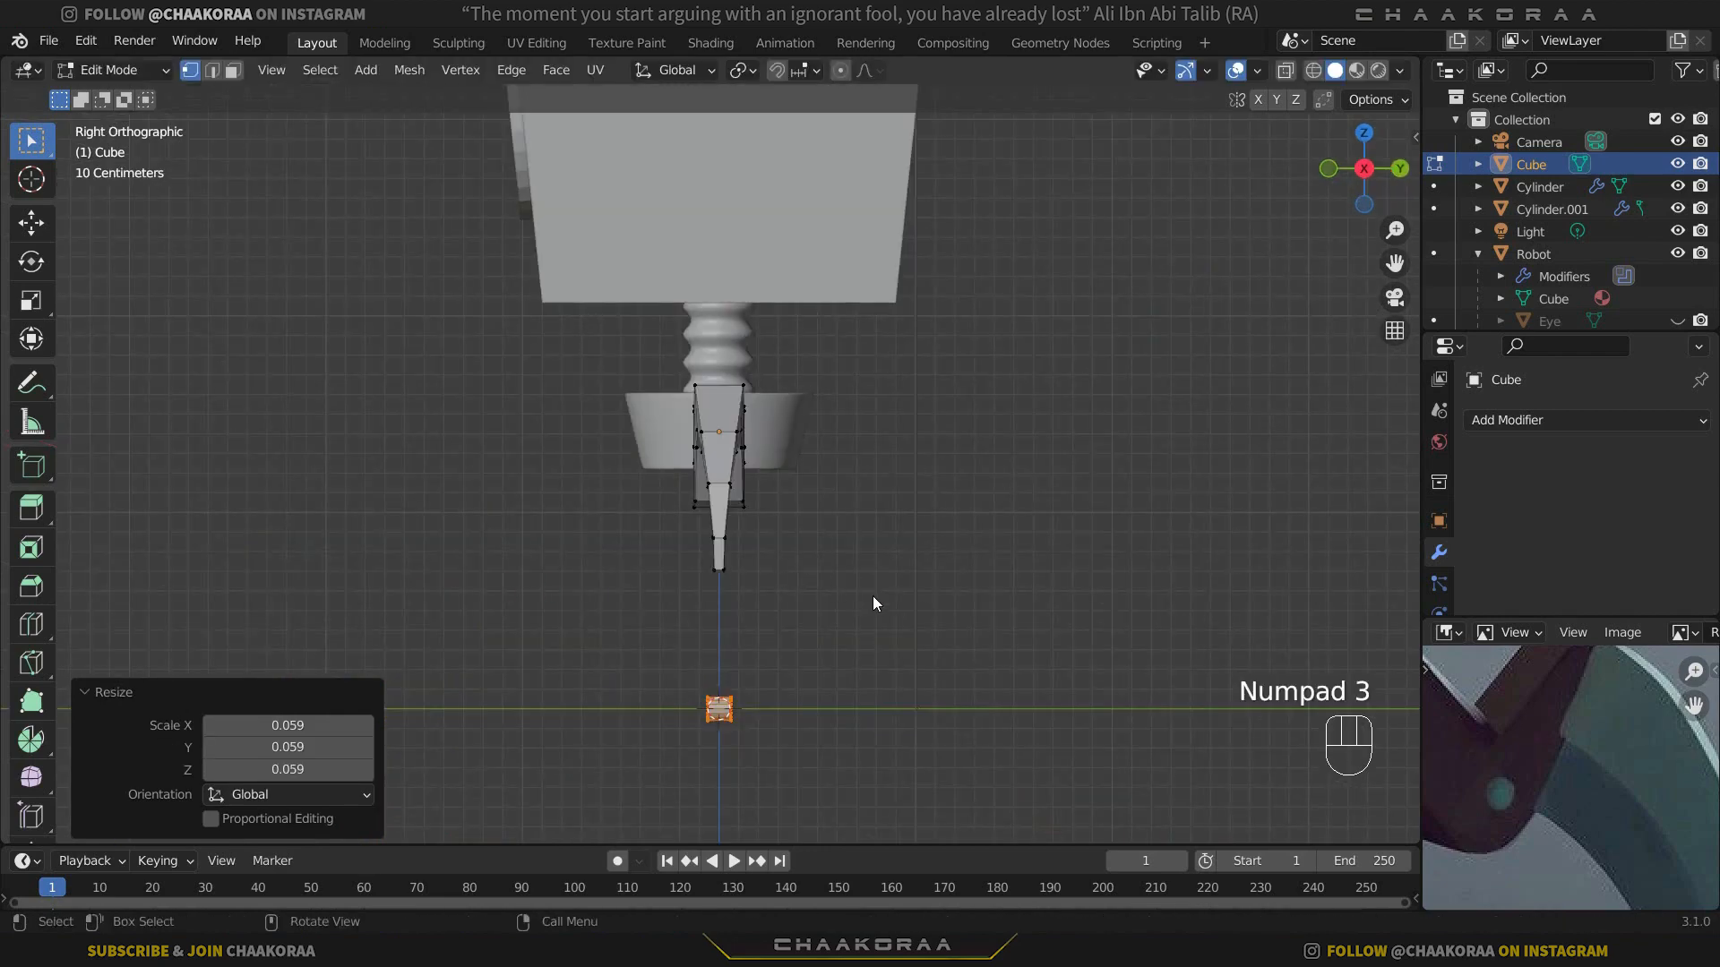
pyautogui.press('s')
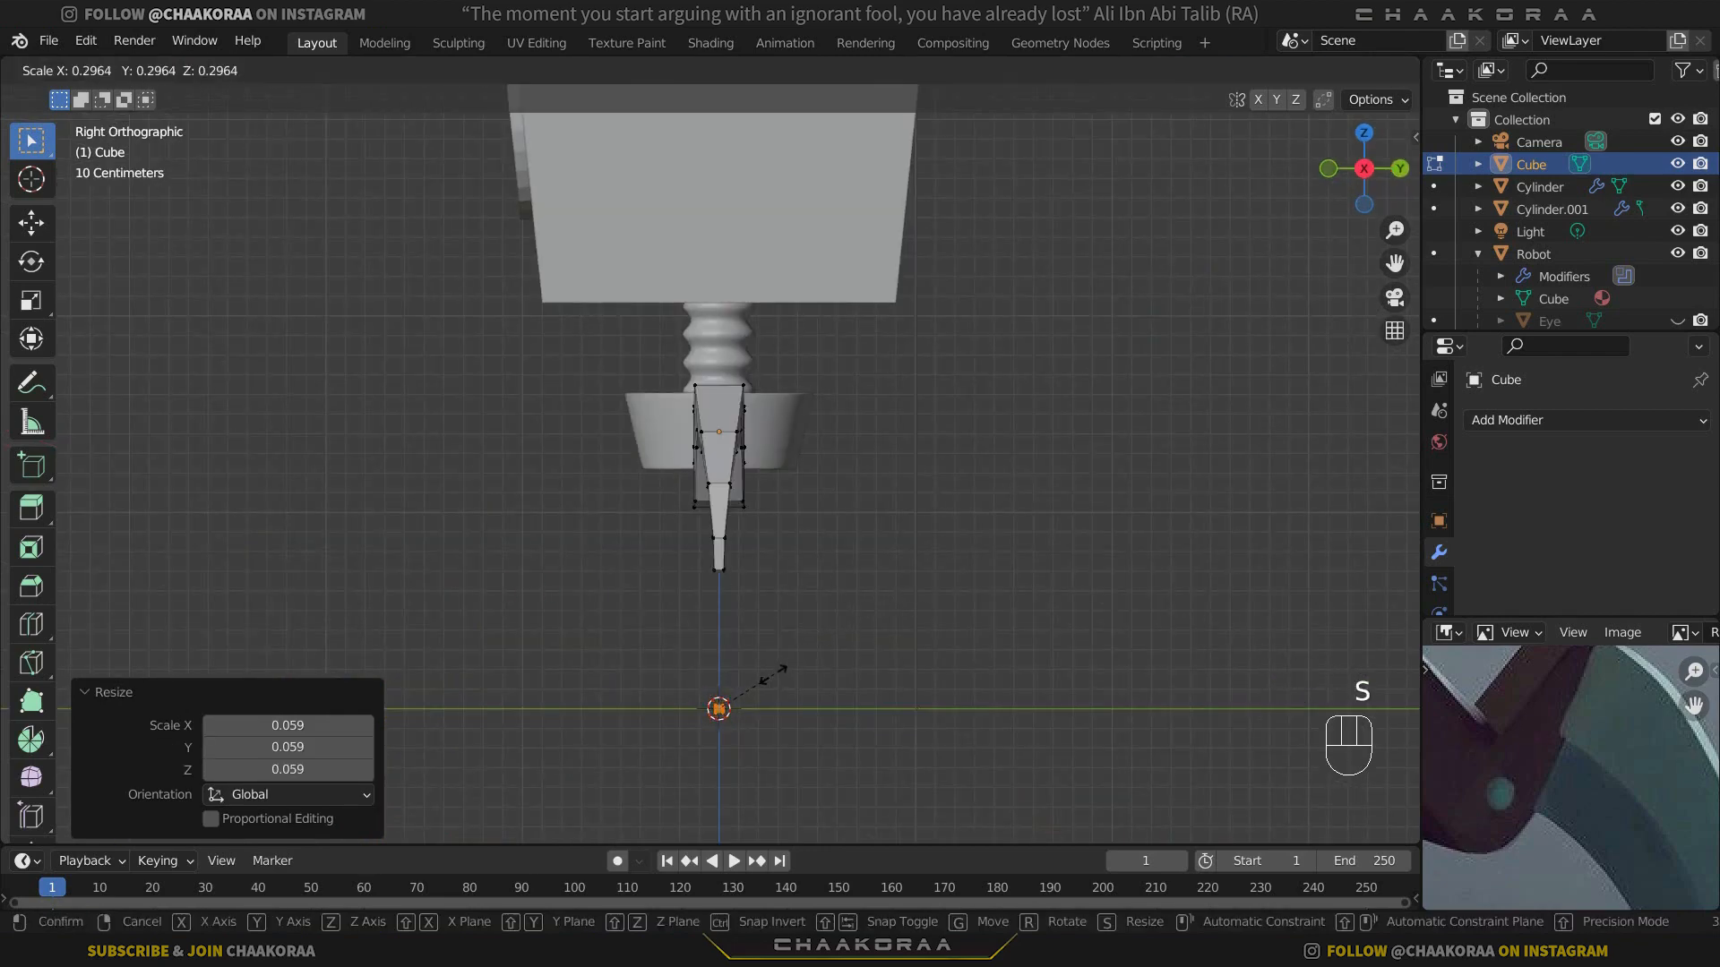
pyautogui.click(774, 680)
pyautogui.press('g')
pyautogui.press('z')
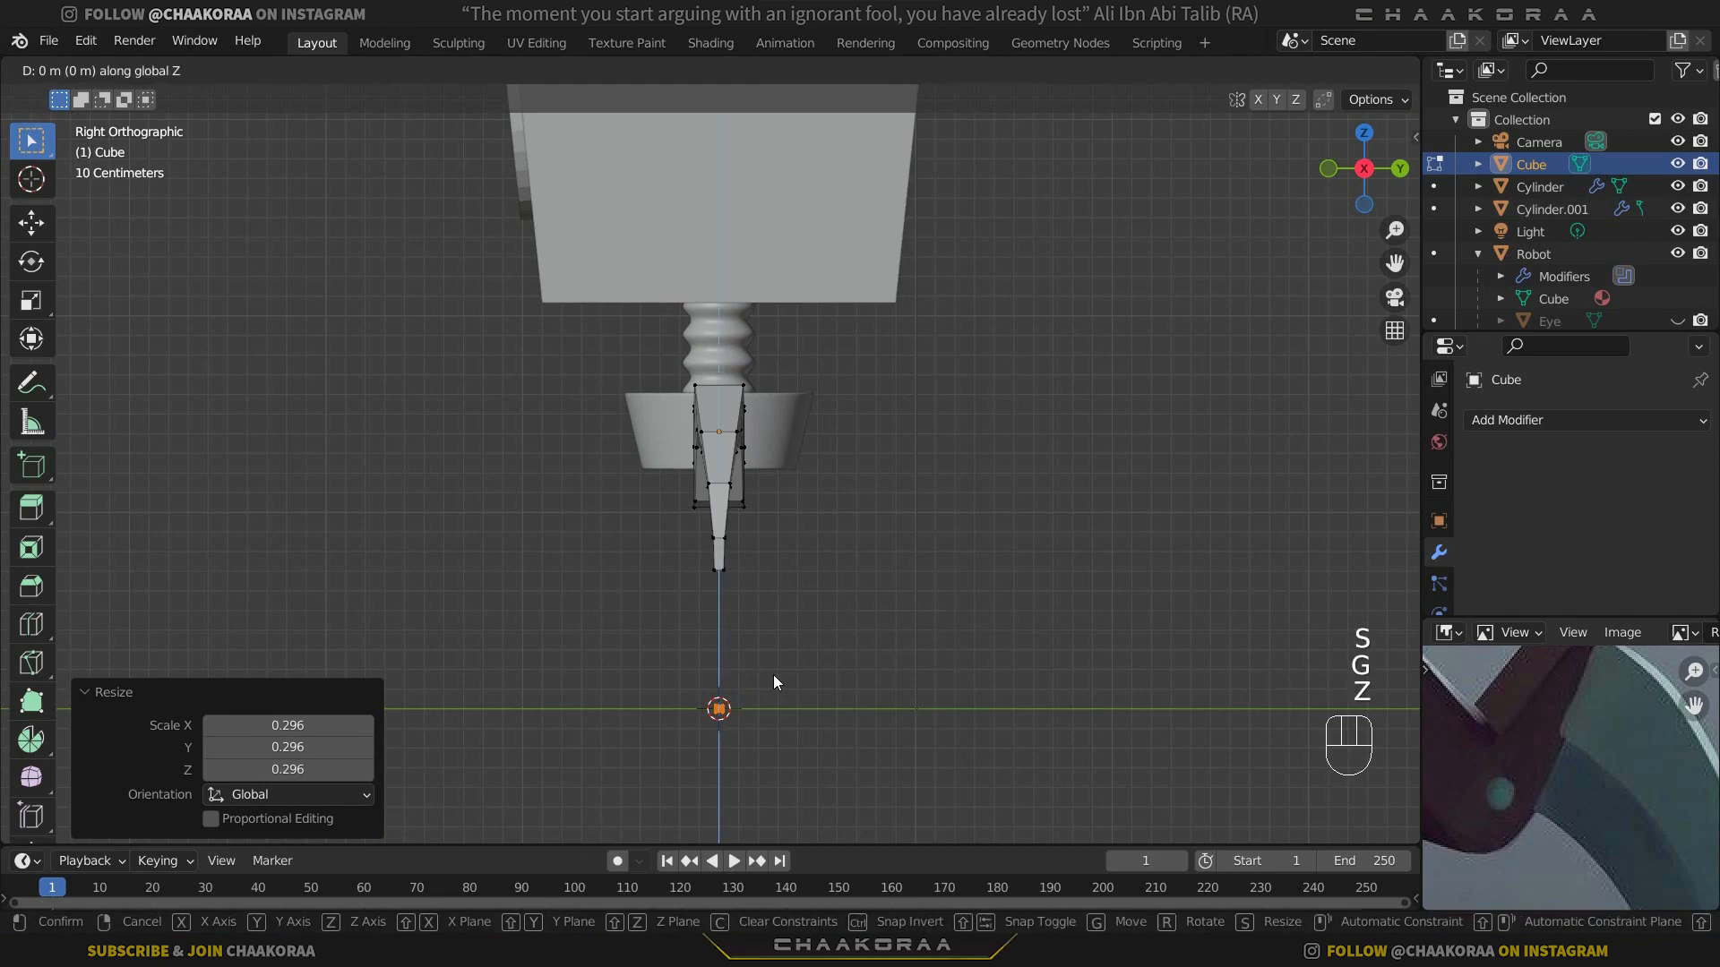
pyautogui.click(767, 460)
# Step: Stretch the cylinder along the Y axis by a factor of about 8.11 so it passes through the leg's width
pyautogui.press('s')
pyautogui.press('x')
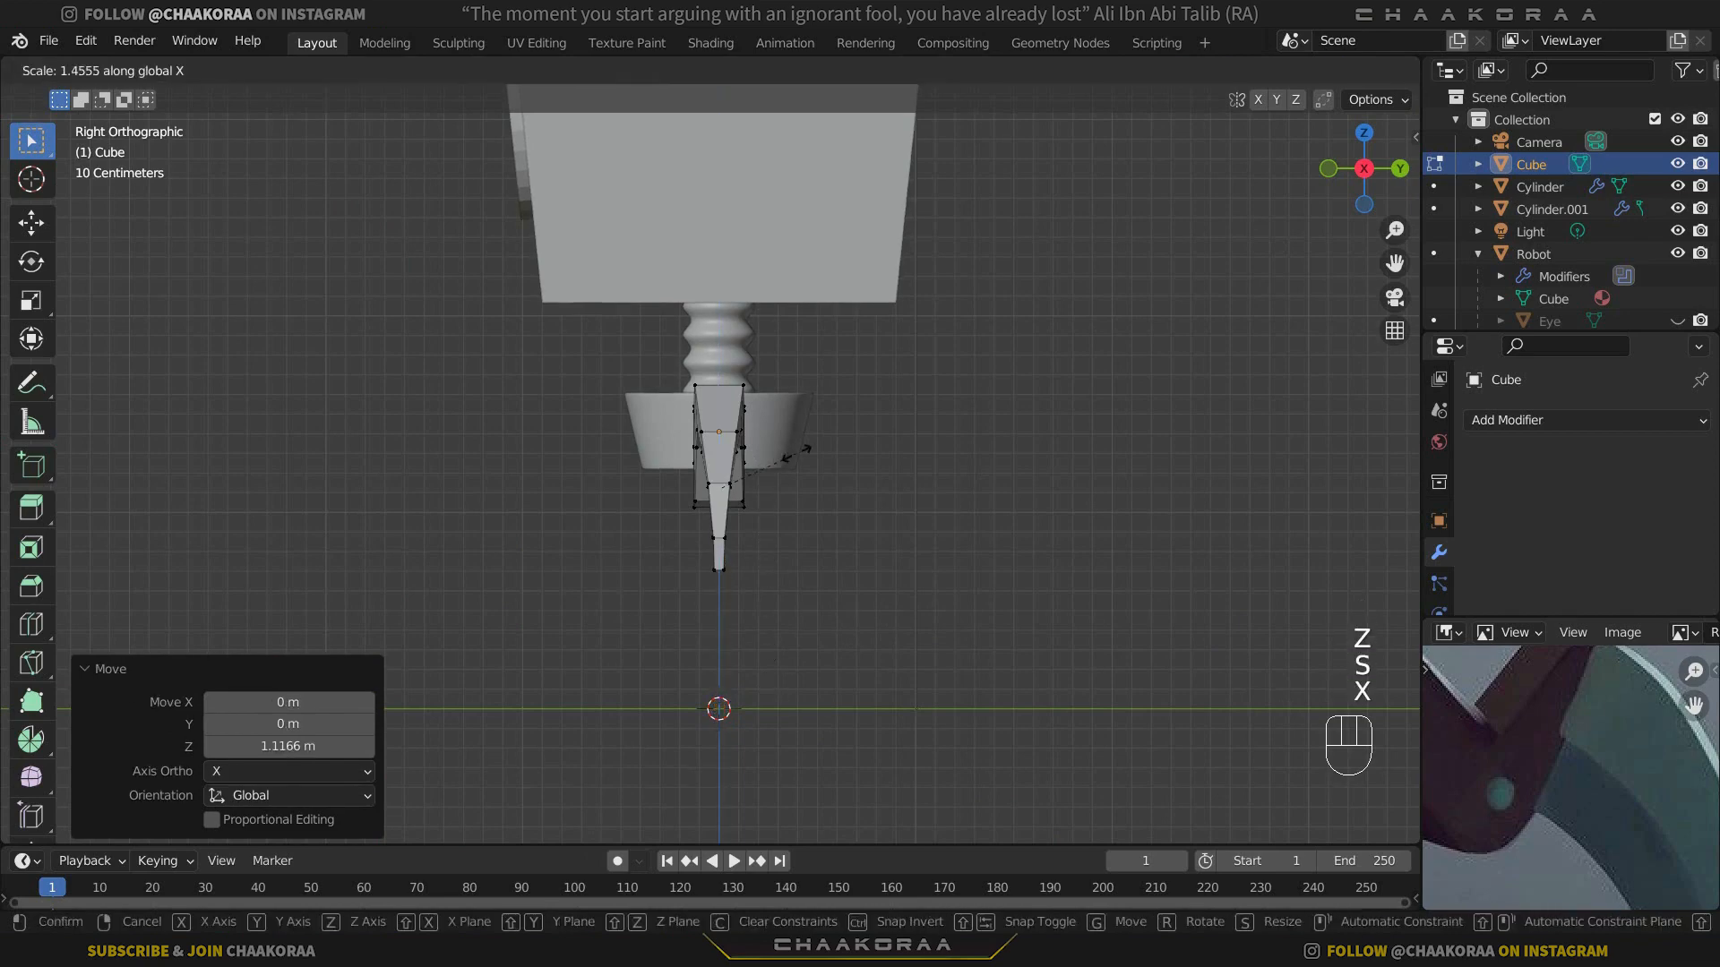
pyautogui.press('y')
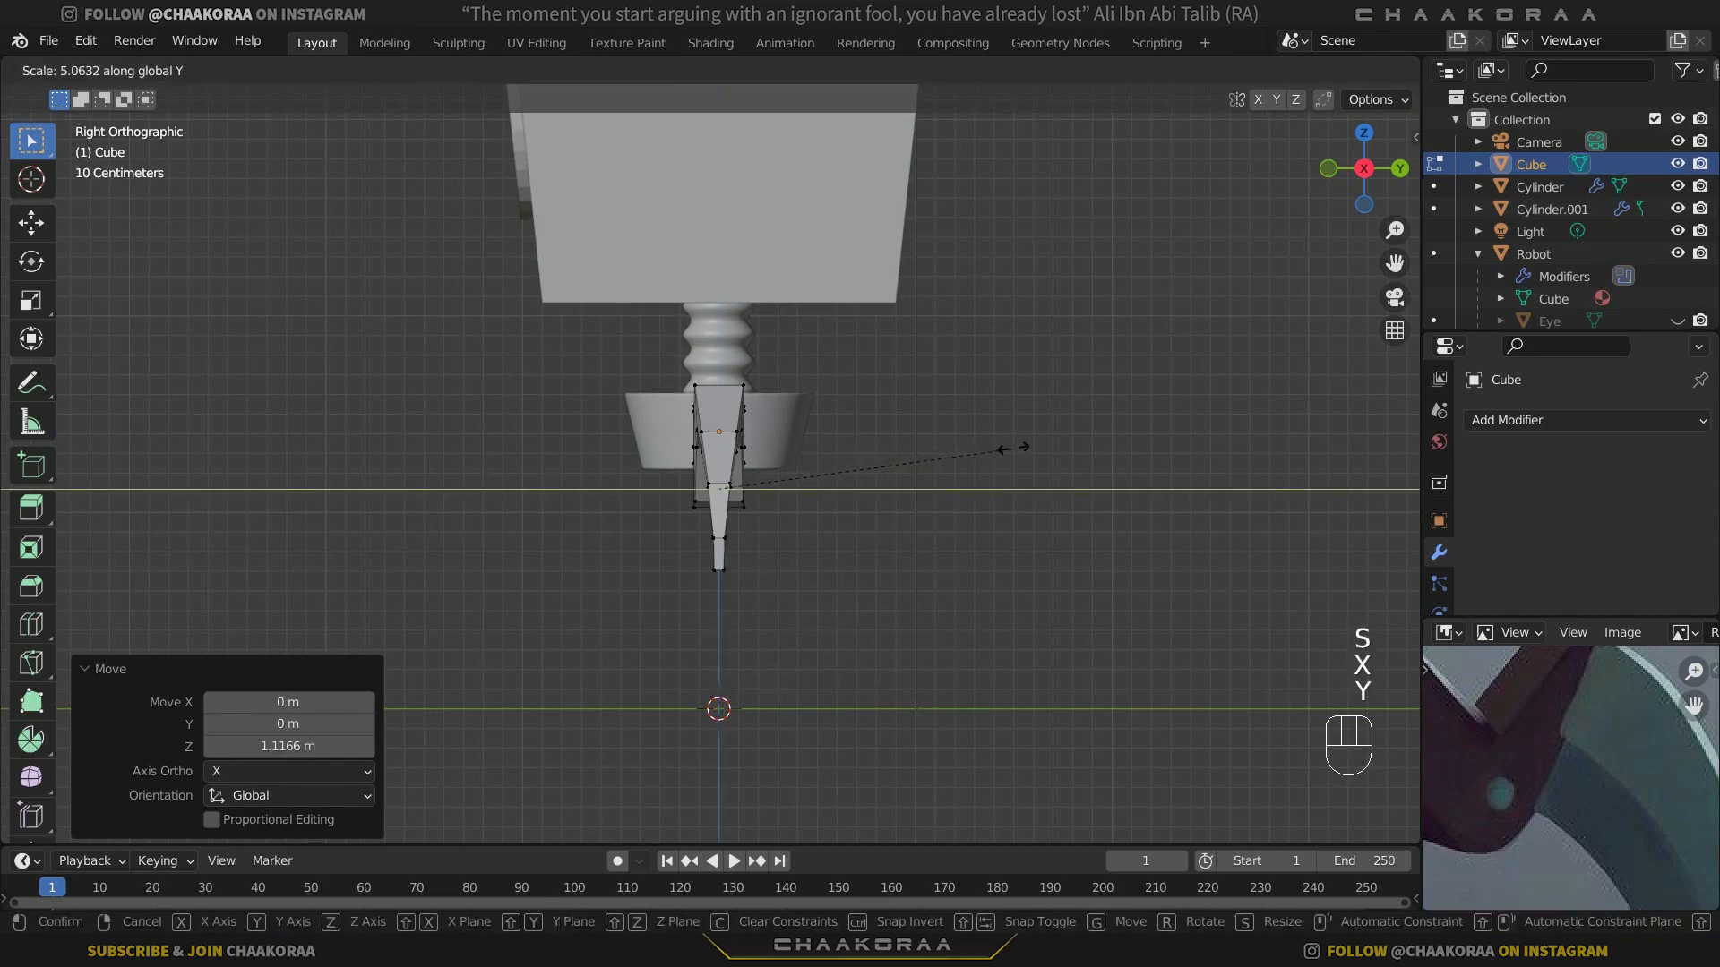
pyautogui.click(1197, 442)
# Step: Move the cylinder about 0.786 m along X into the leg's lower knee bend
pyautogui.moveTo(706, 491); pyautogui.dragTo(753, 491, button='middle')
pyautogui.press('g')
pyautogui.press('y')
pyautogui.press('x')
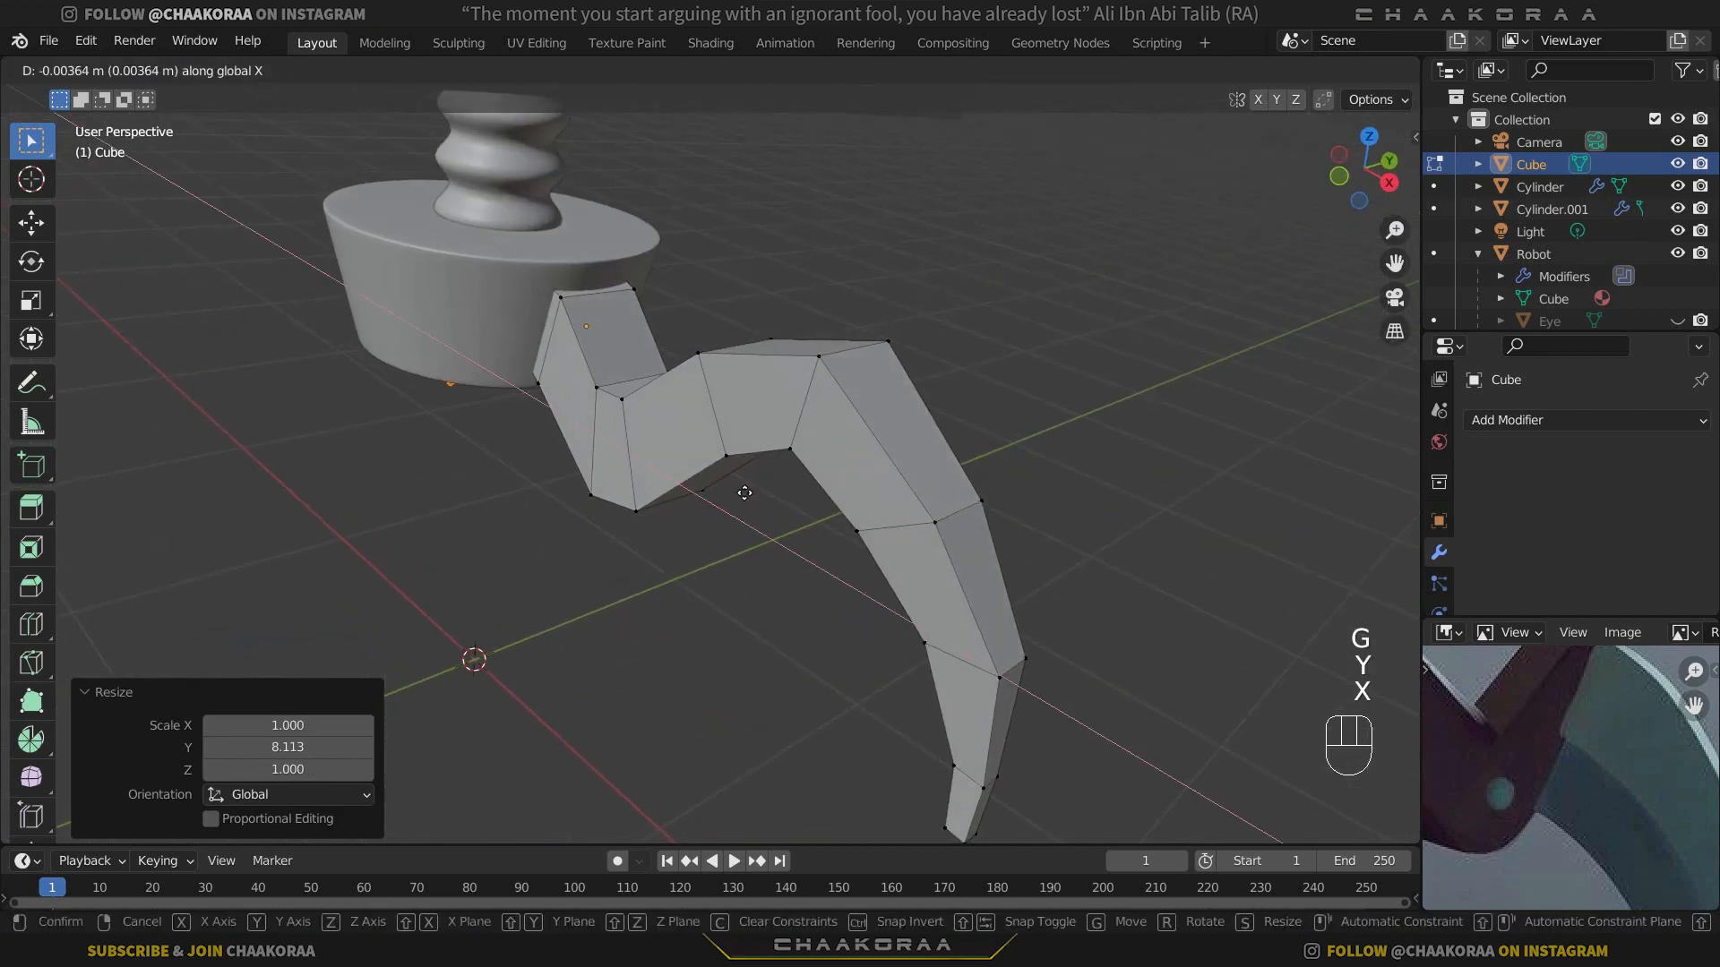
pyautogui.click(929, 559)
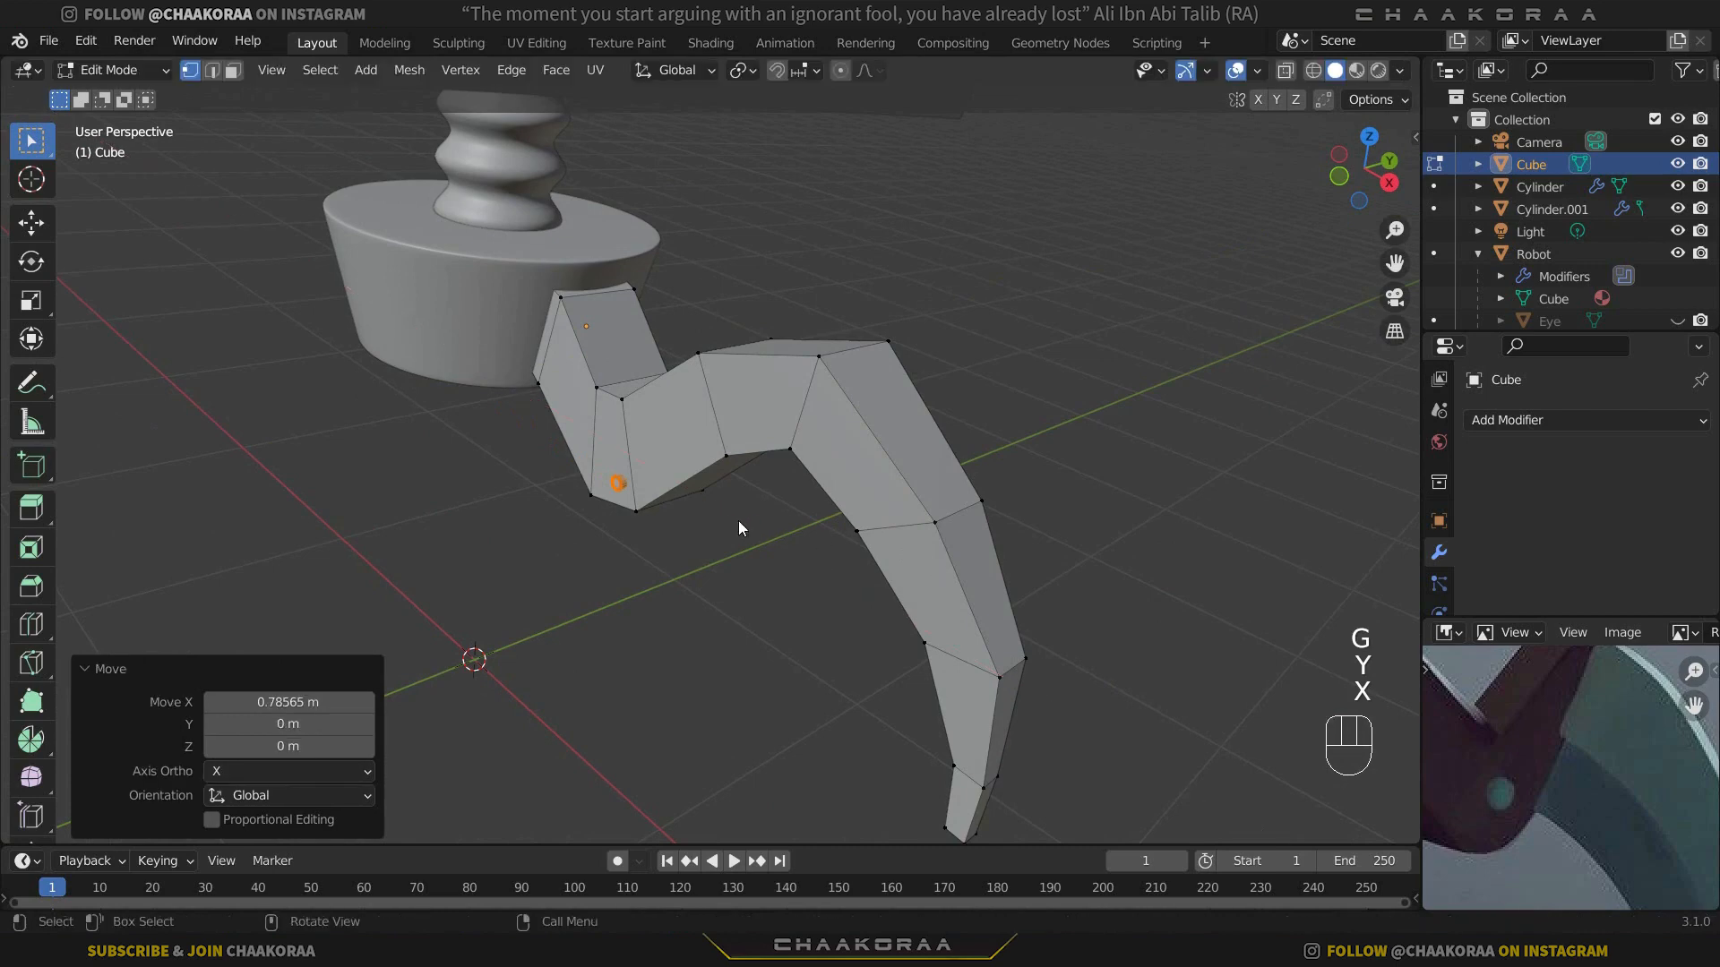
# Step: Shorten the knee cylinder along Y to about 0.93 so it protrudes only slightly from the leg's sides
pyautogui.scroll(3, 736, 506)
pyautogui.moveTo(734, 491); pyautogui.dragTo(788, 493, button='middle')
pyautogui.scroll(3, 563, 529)
pyautogui.keyDown('shift'); pyautogui.moveTo(562, 529); pyautogui.dragTo(822, 503, button='middle'); pyautogui.keyUp('shift')
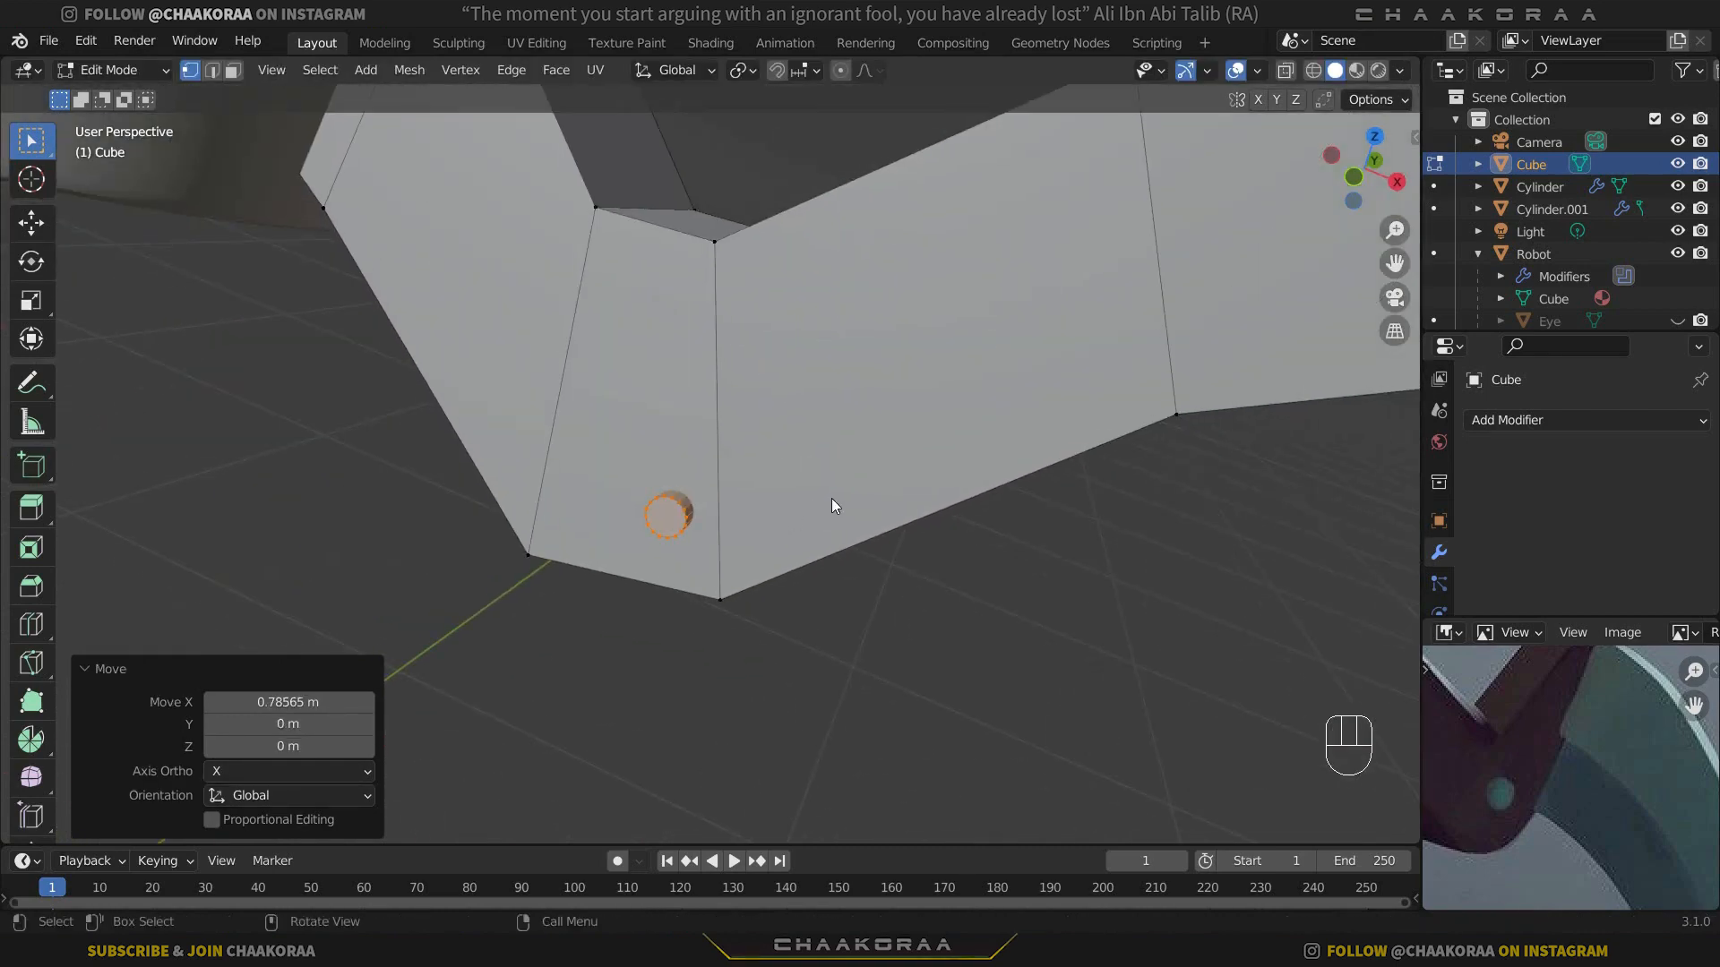
pyautogui.scroll(2, 831, 499)
pyautogui.moveTo(832, 498); pyautogui.dragTo(784, 509, button='middle')
pyautogui.press('s')
pyautogui.press('y')
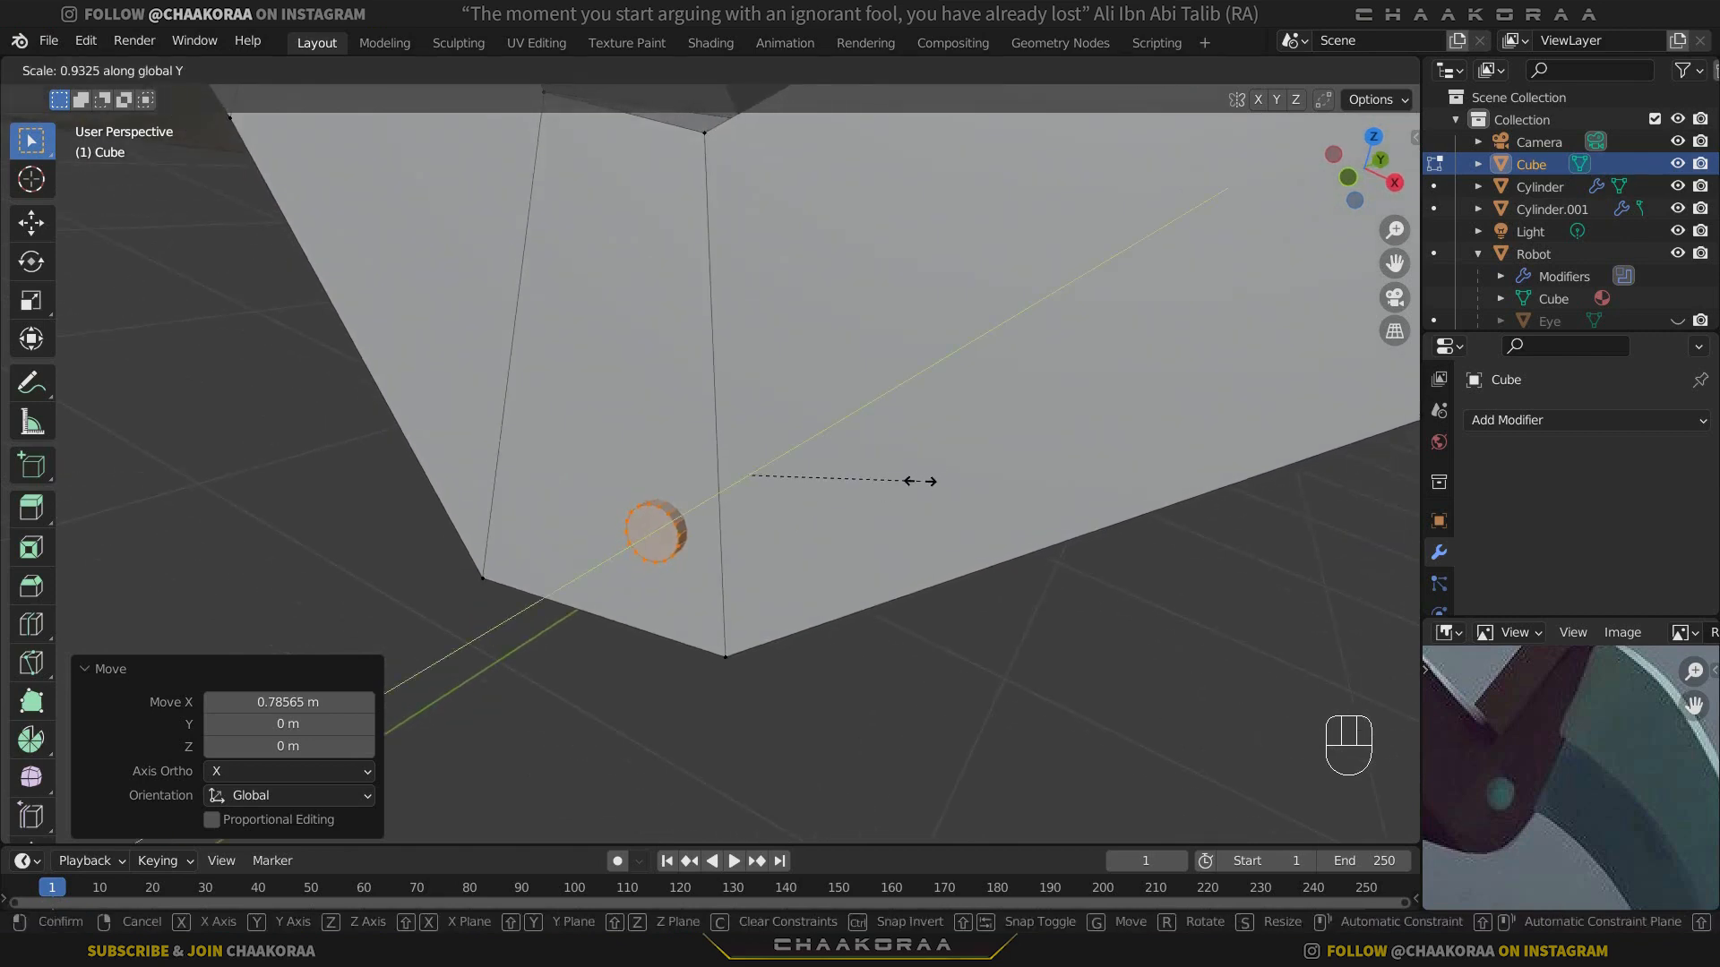
pyautogui.click(920, 481)
# Step: Return to Object Mode and apply the leg's object transform
pyautogui.scroll(-4, 788, 490)
pyautogui.press('Tab')
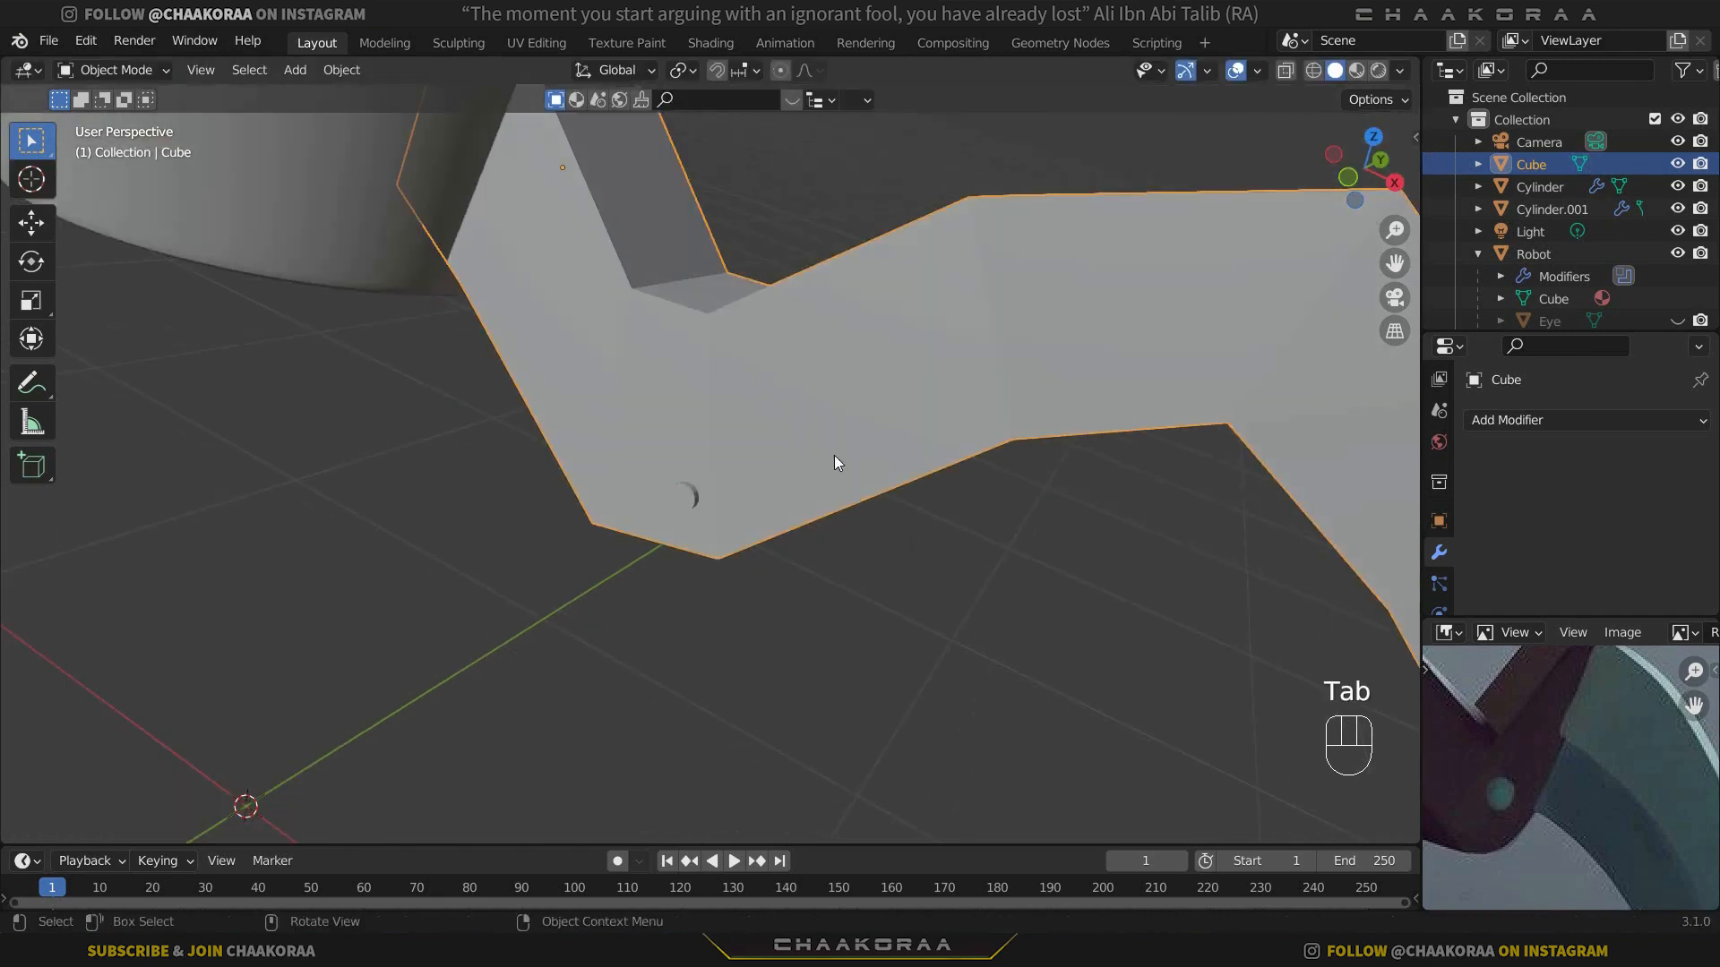
pyautogui.scroll(-2, 824, 453)
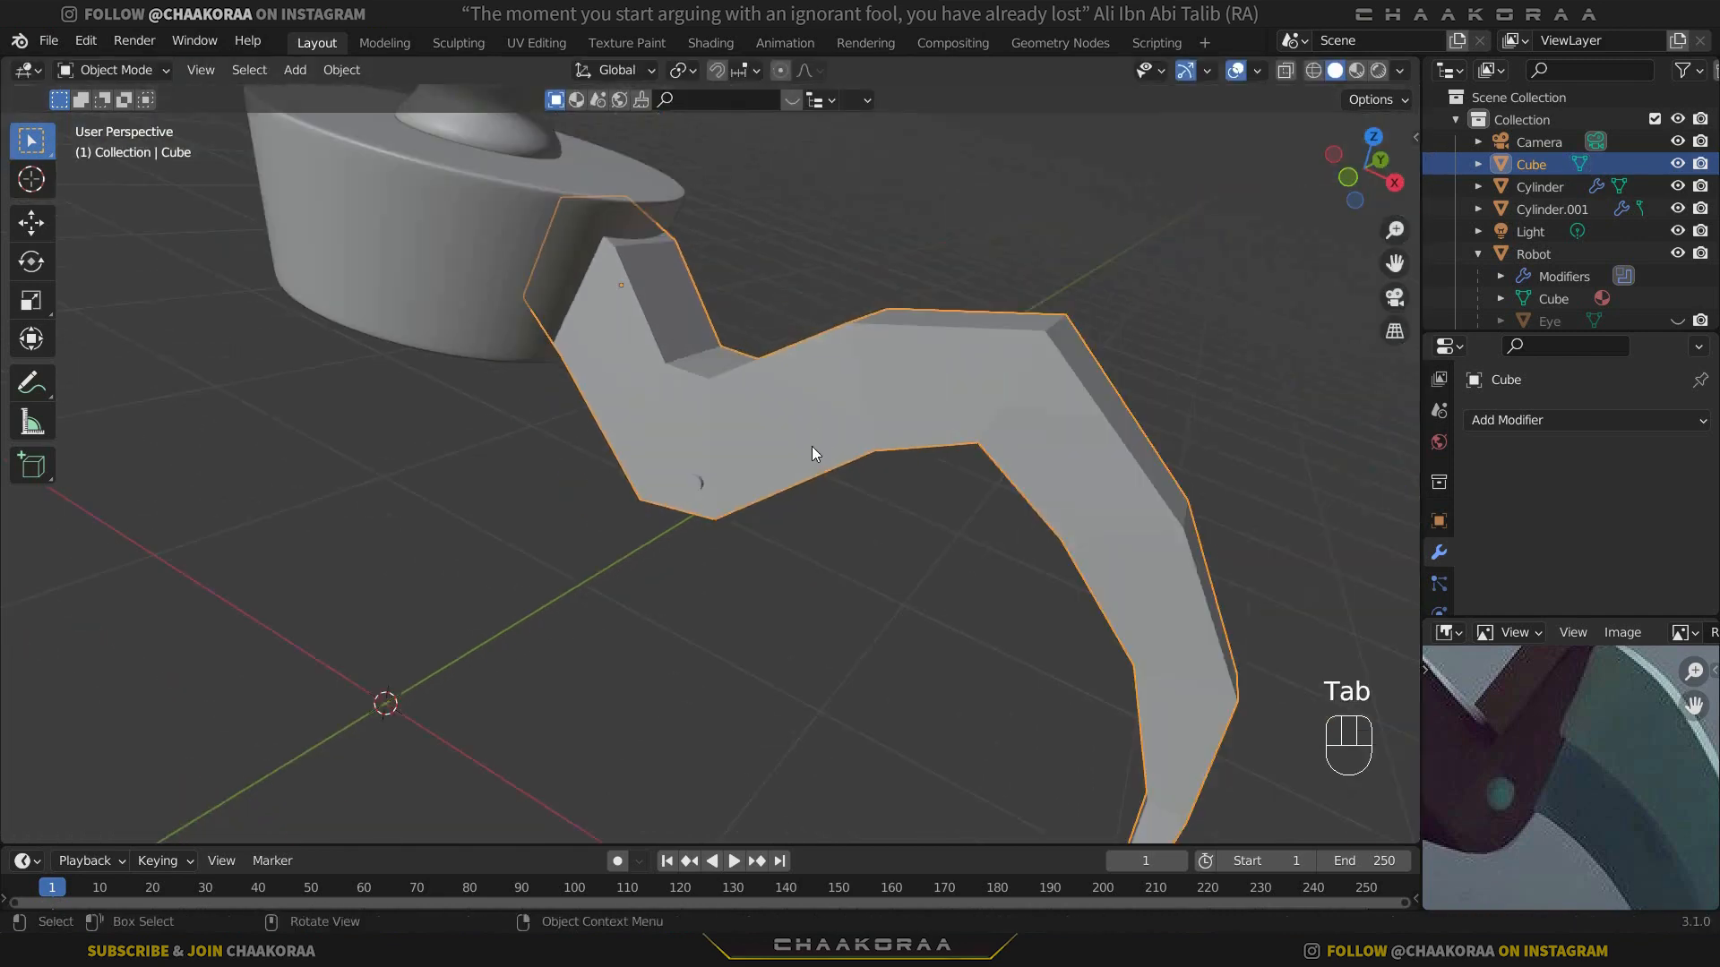
pyautogui.hotkey('ctrl', 'a')
pyautogui.click(987, 419)
# Step: Add a Bevel modifier to the leg with 2 segments and an amount of 0.01 m
pyautogui.scroll(-1, 975, 428)
pyautogui.scroll(-1, 924, 453)
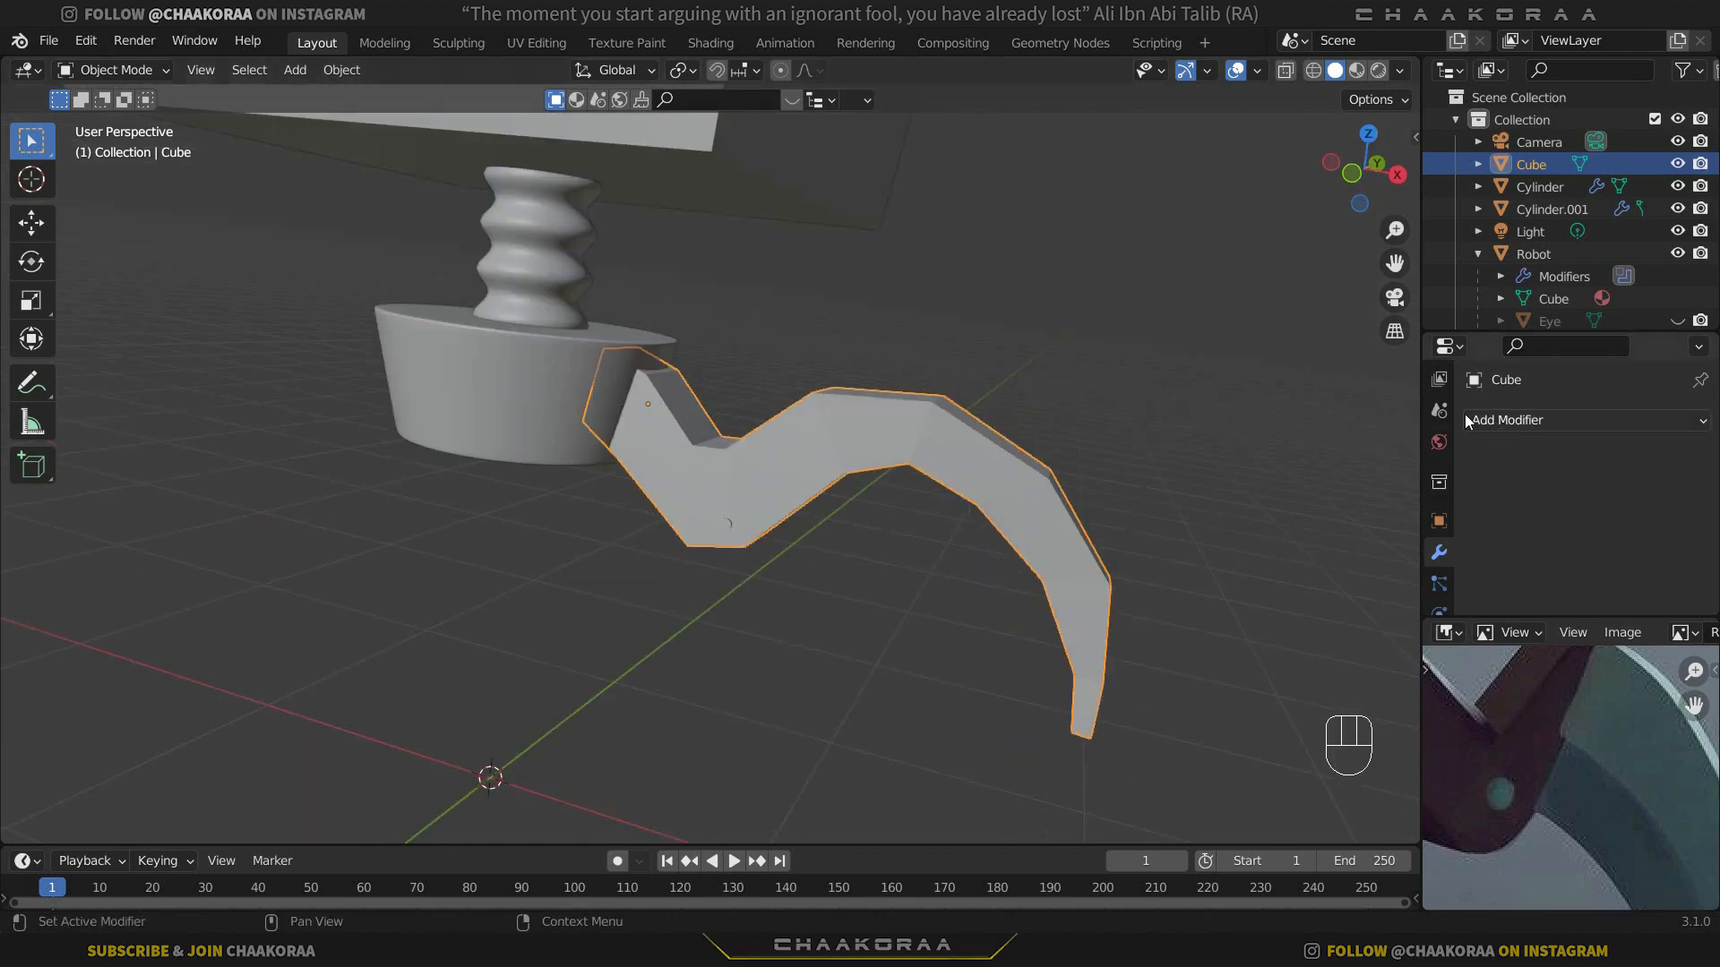
pyautogui.click(1533, 421)
pyautogui.click(1299, 503)
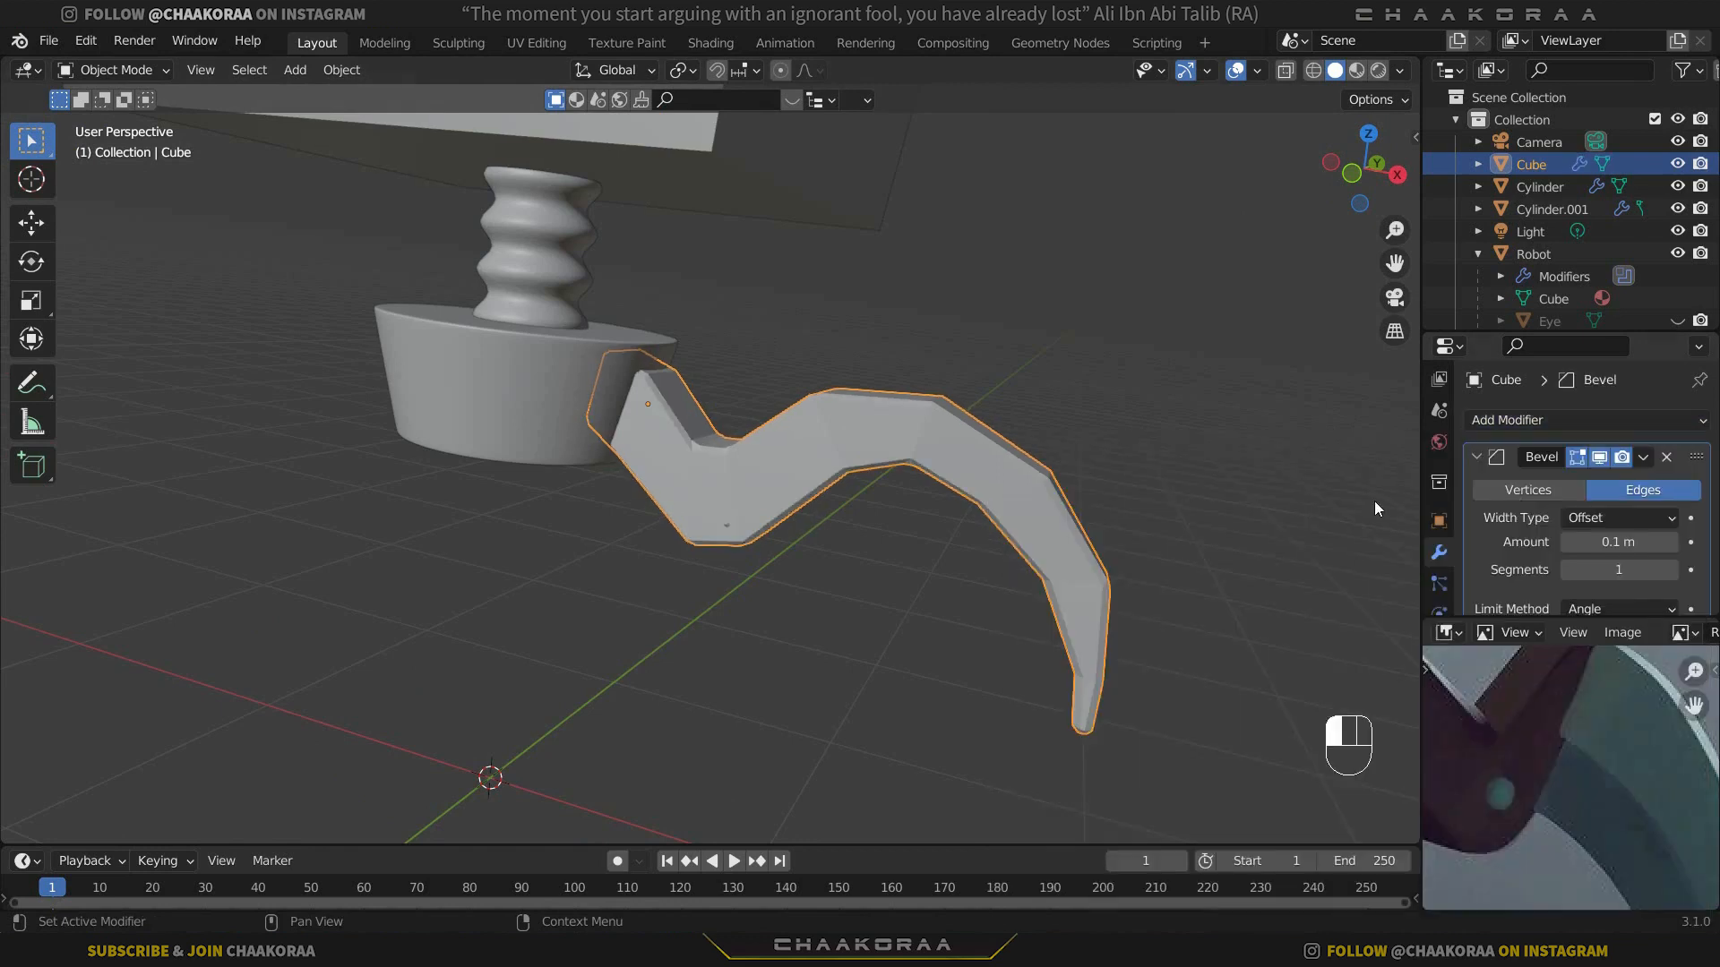
pyautogui.scroll(-1, 1566, 500)
pyautogui.click(1672, 534)
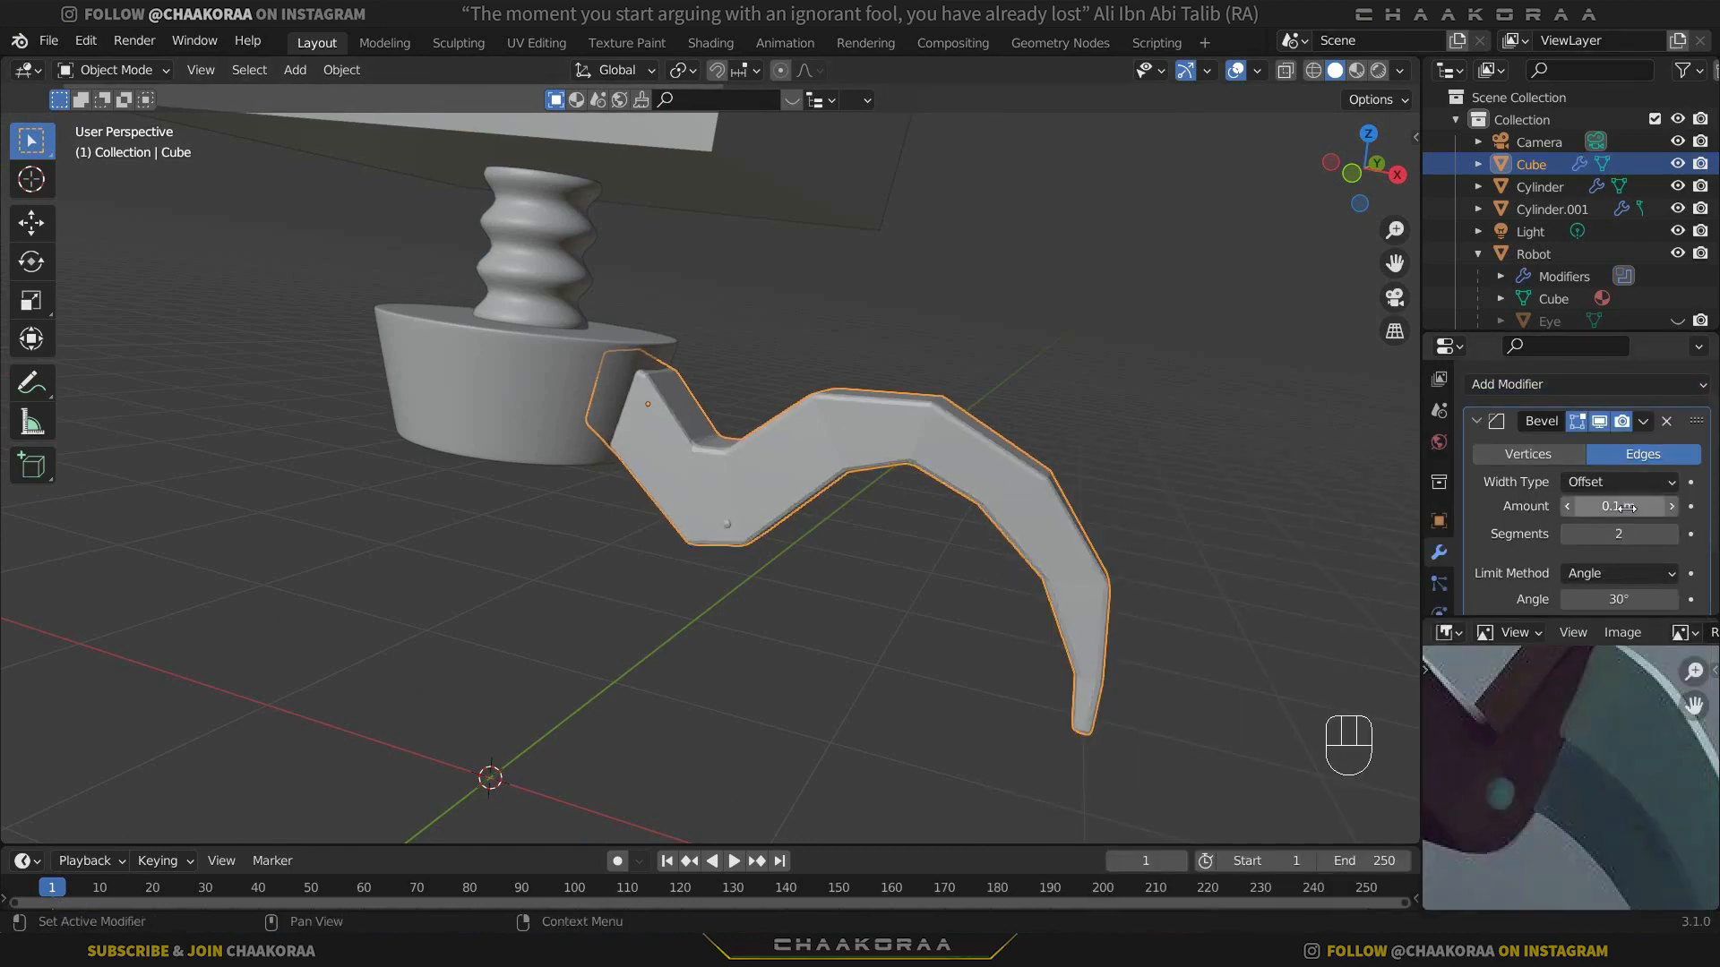
pyautogui.keyDown('shift'); pyautogui.moveTo(1617, 507); pyautogui.dragTo(1581, 506); pyautogui.keyUp('shift')
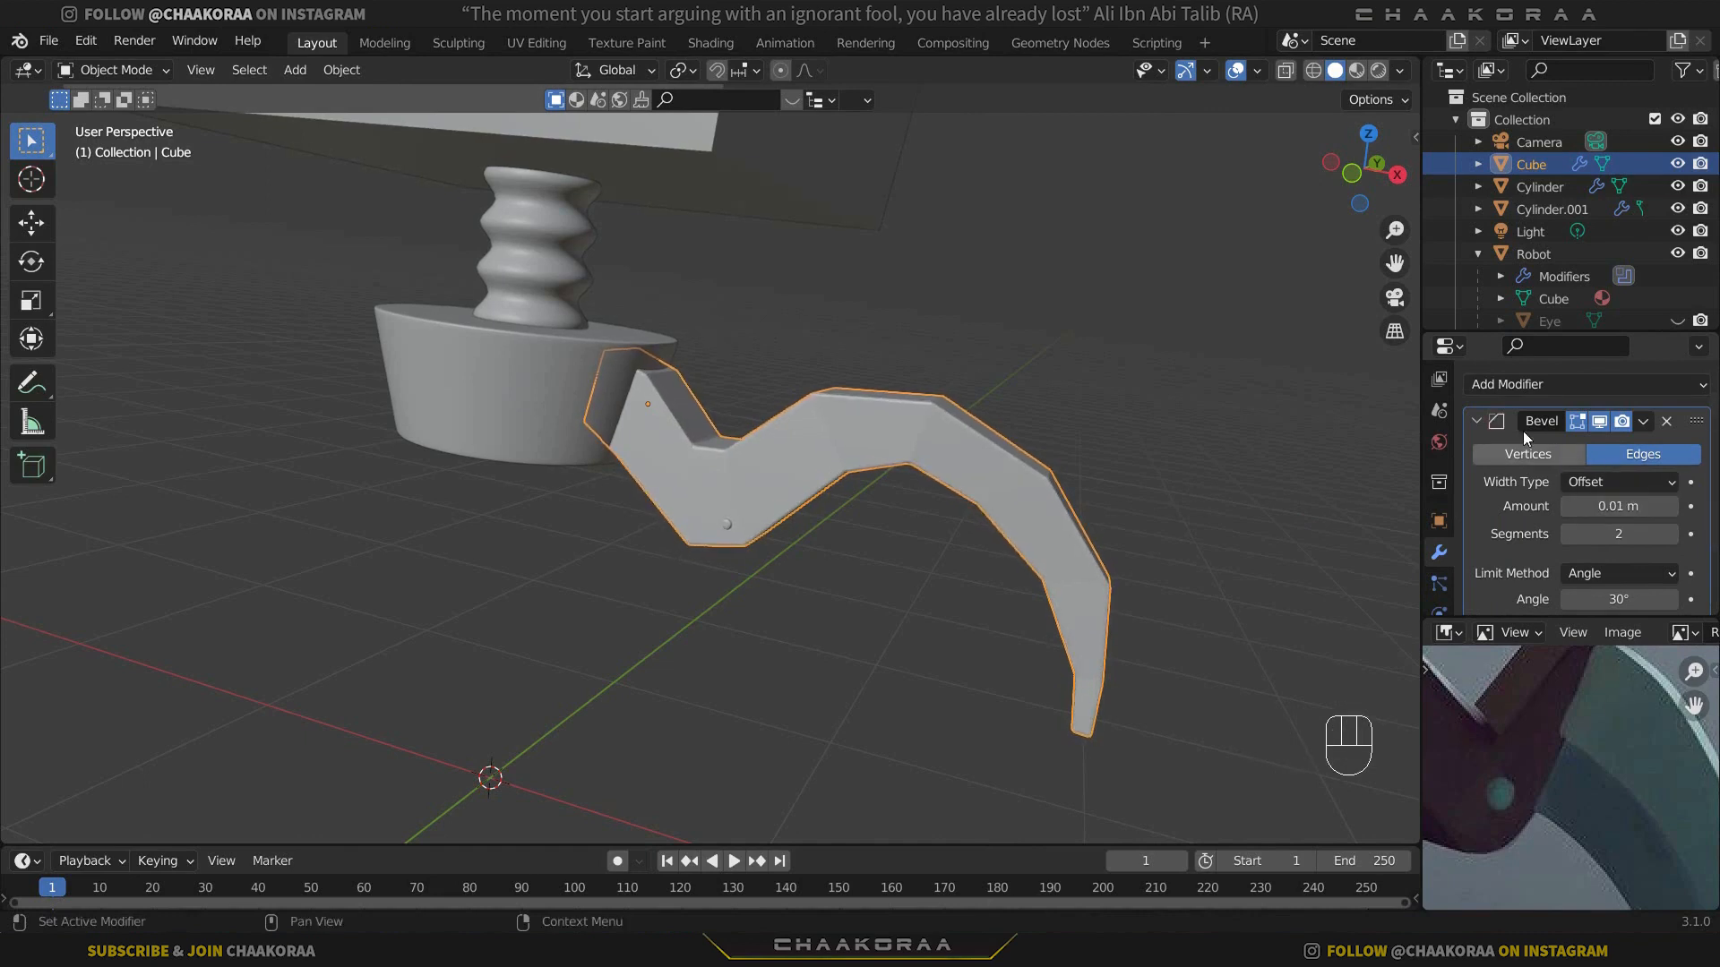
# Step: Collapse the Bevel settings and add a Subdivision Surface modifier to the leg with a viewport level of 2
pyautogui.click(1477, 421)
pyautogui.click(1521, 425)
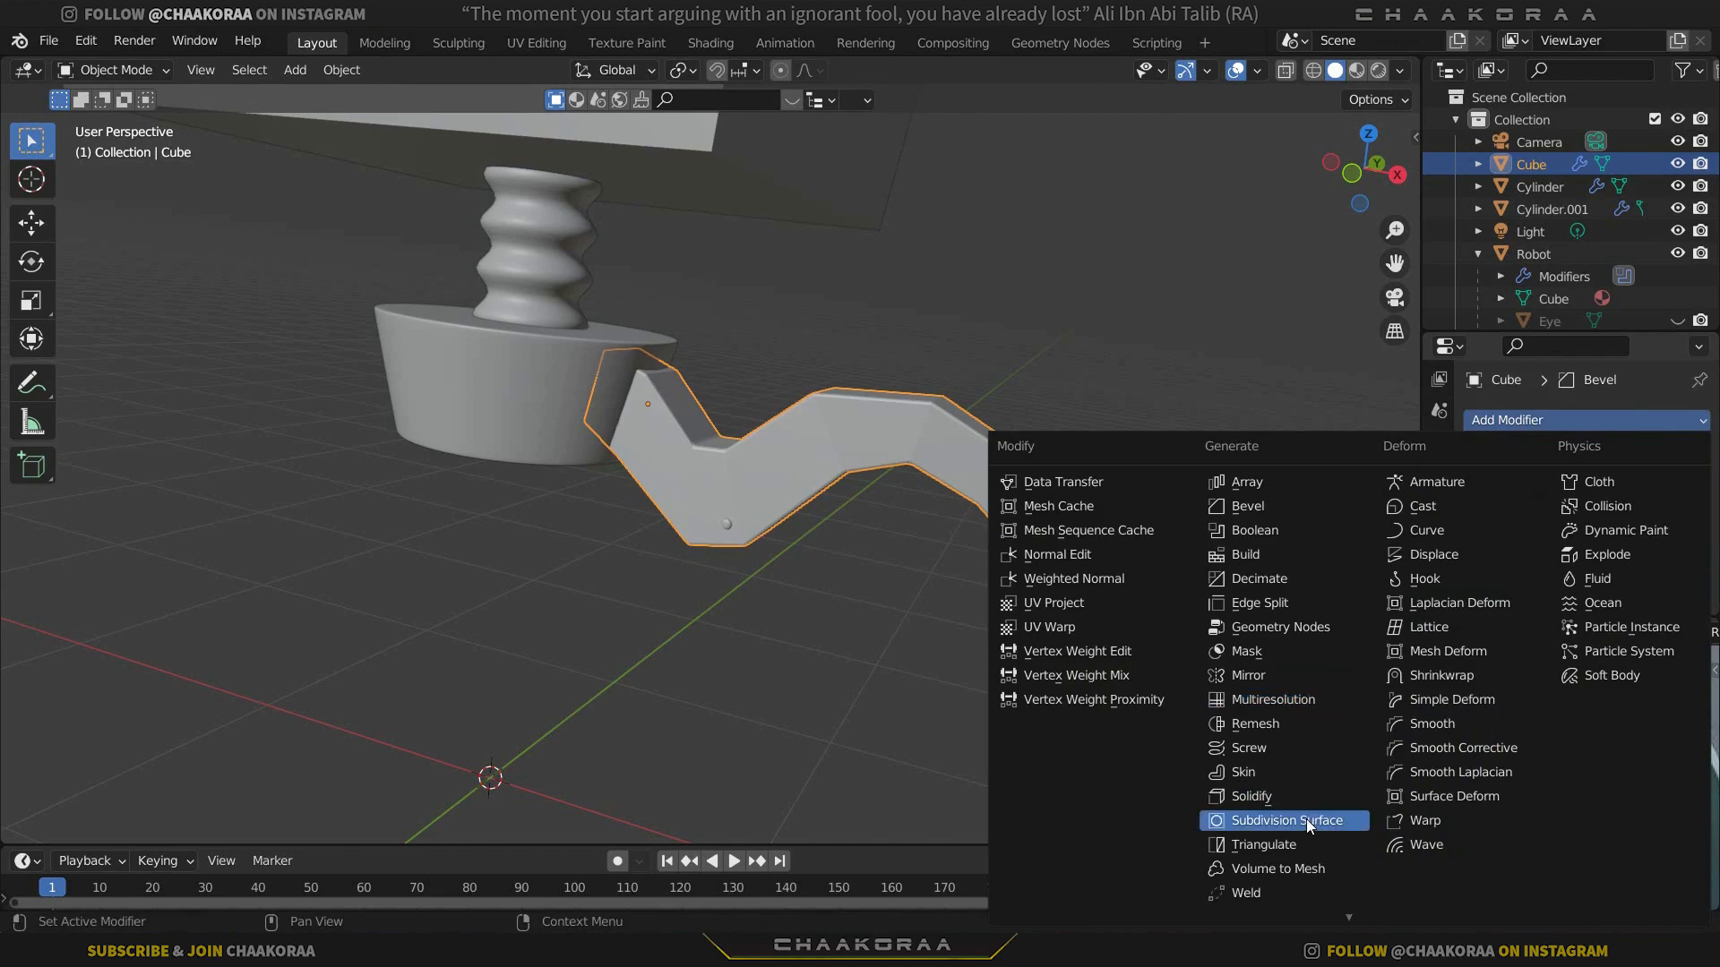
pyautogui.click(1183, 714)
pyautogui.scroll(-1, 1573, 567)
pyautogui.click(1669, 516)
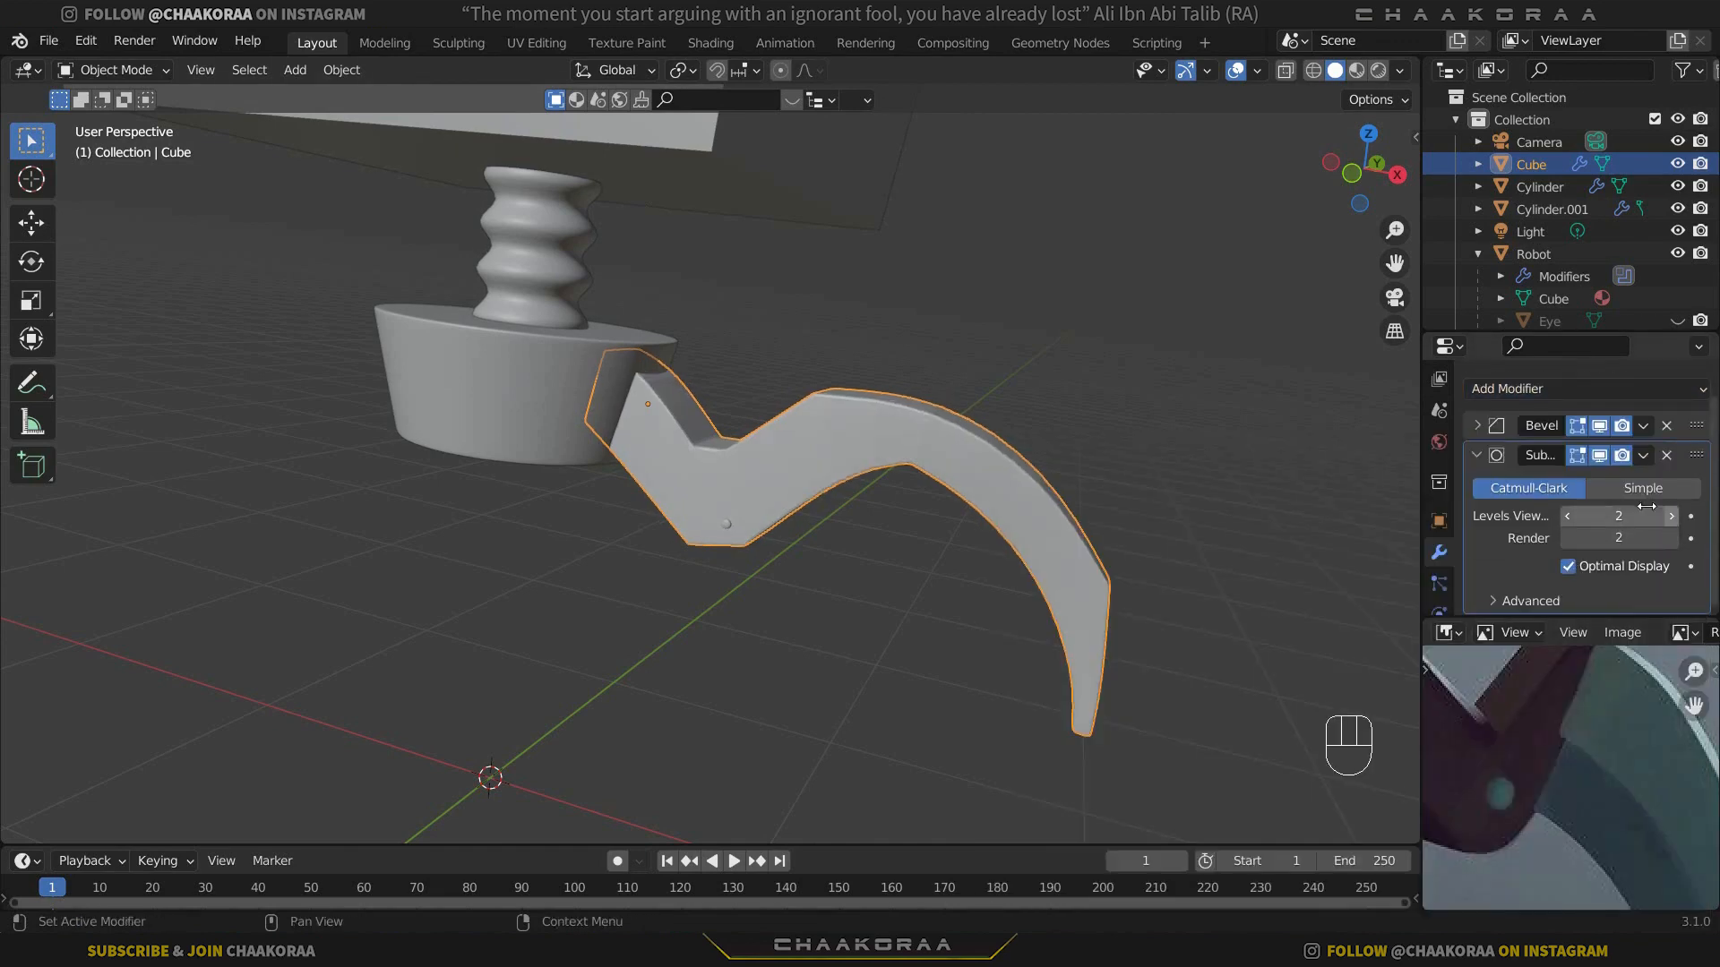
# Step: Inspect the leg's remaining sharp corners and raise the Bevel modifier's limit angle to 45°
pyautogui.scroll(4, 918, 441)
pyautogui.moveTo(1002, 428); pyautogui.dragTo(1031, 428, button='middle')
pyautogui.keyDown('shift'); pyautogui.moveTo(1066, 443); pyautogui.dragTo(609, 432, button='middle'); pyautogui.keyUp('shift')
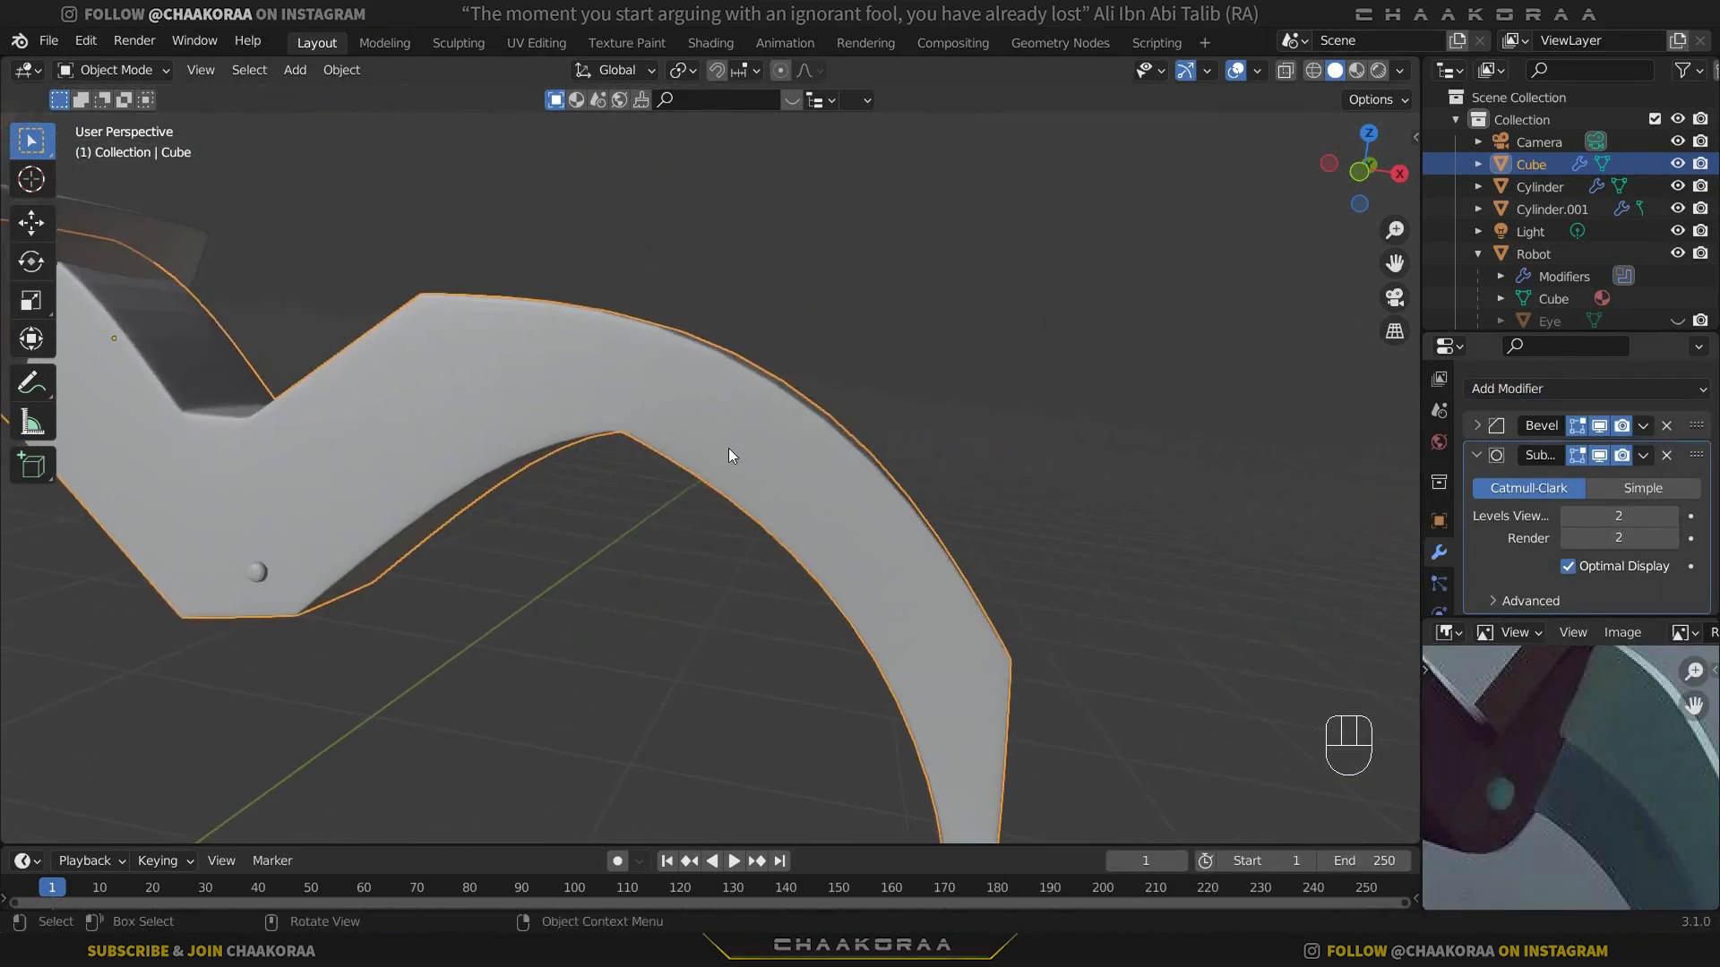
pyautogui.scroll(-3, 873, 469)
pyautogui.click(1475, 426)
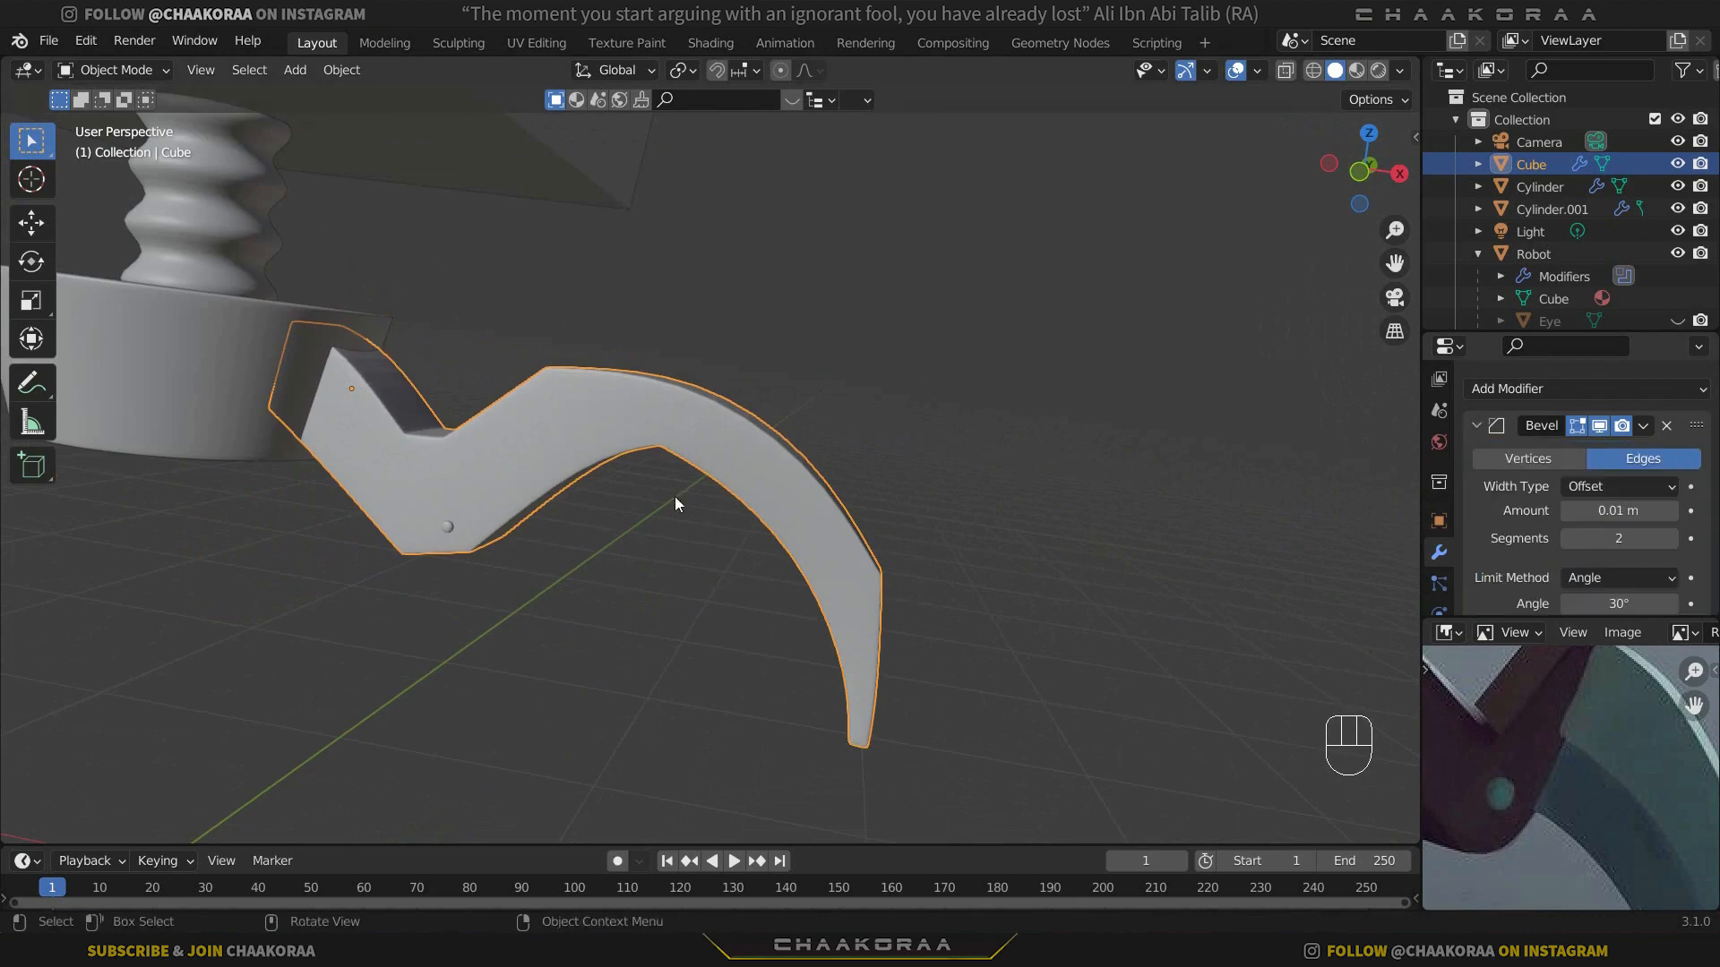
pyautogui.keyDown('shift'); pyautogui.moveTo(680, 535); pyautogui.dragTo(933, 542, button='middle'); pyautogui.keyUp('shift')
pyautogui.scroll(-2, 1540, 539)
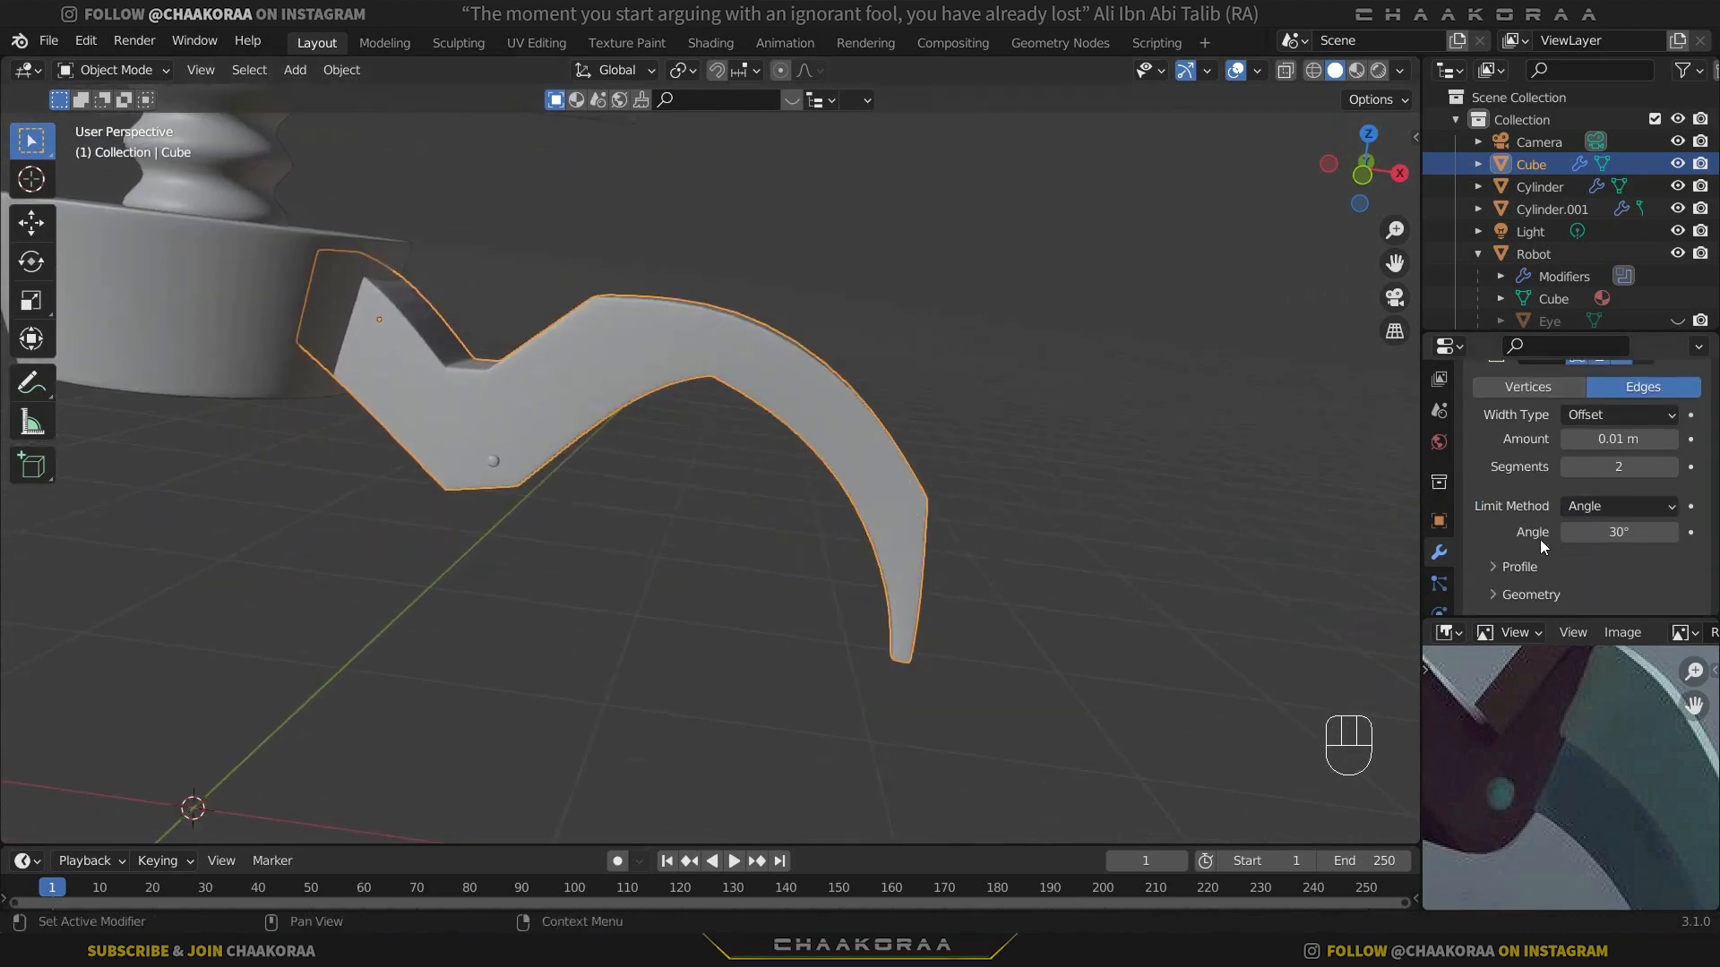
pyautogui.moveTo(1615, 538); pyautogui.dragTo(1639, 539)
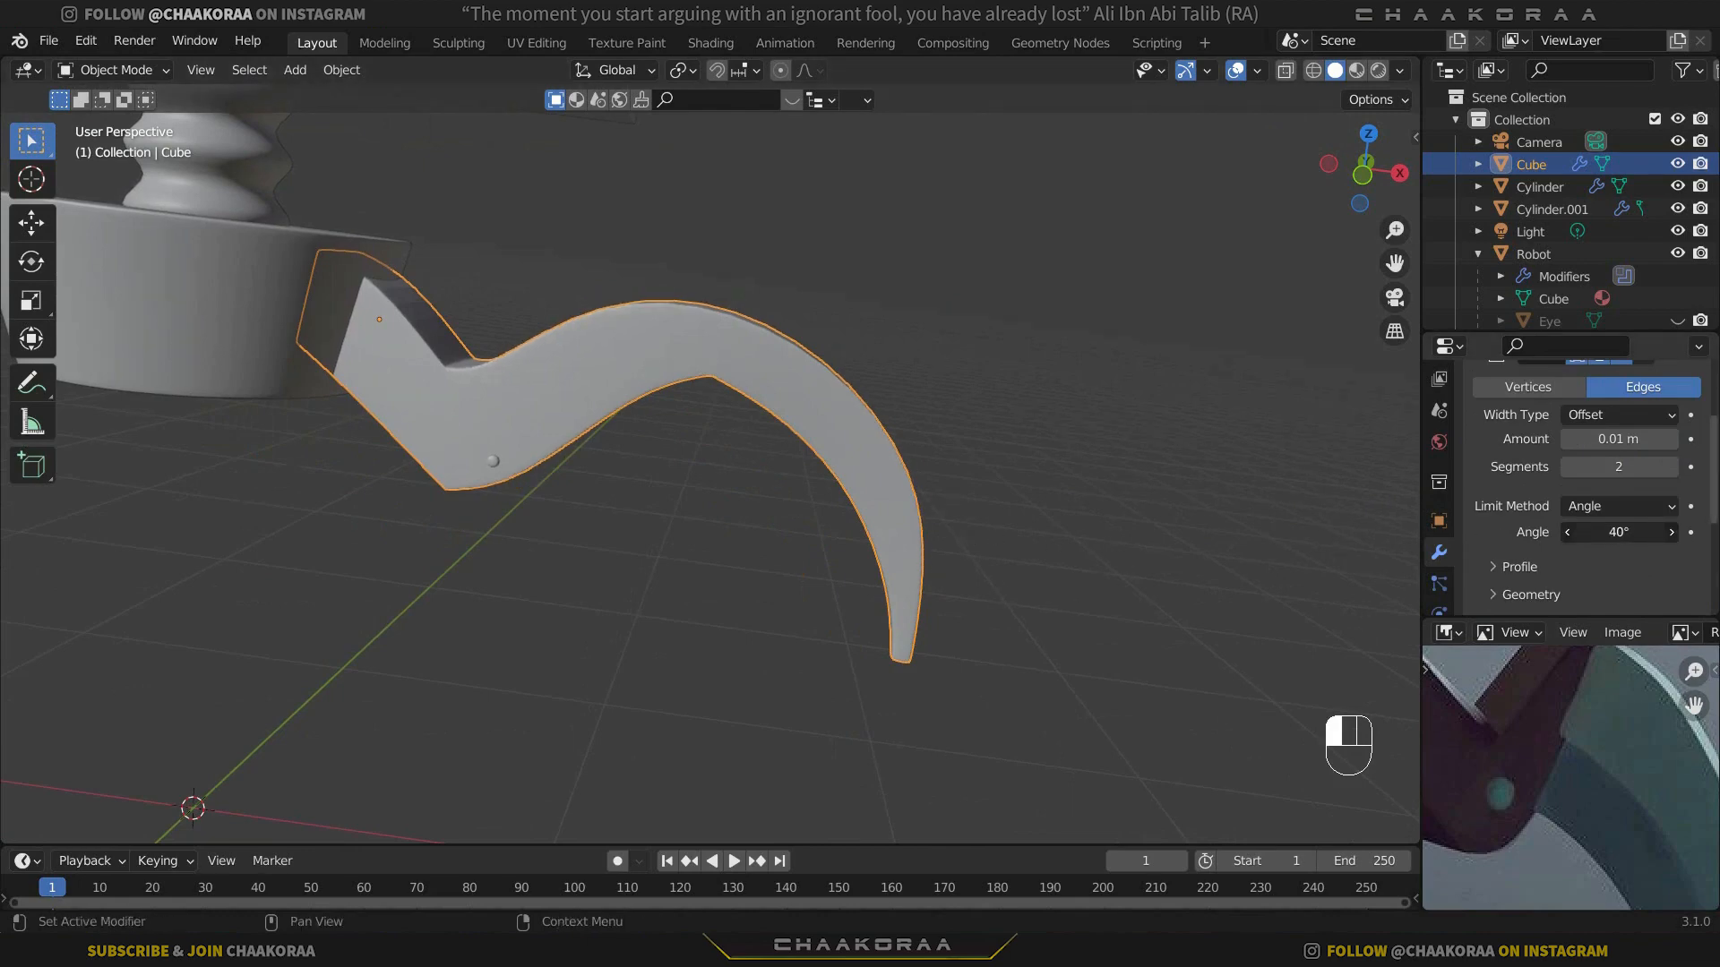
pyautogui.moveTo(905, 430); pyautogui.dragTo(632, 384, button='middle')
pyautogui.moveTo(1626, 540); pyautogui.dragTo(1635, 540)
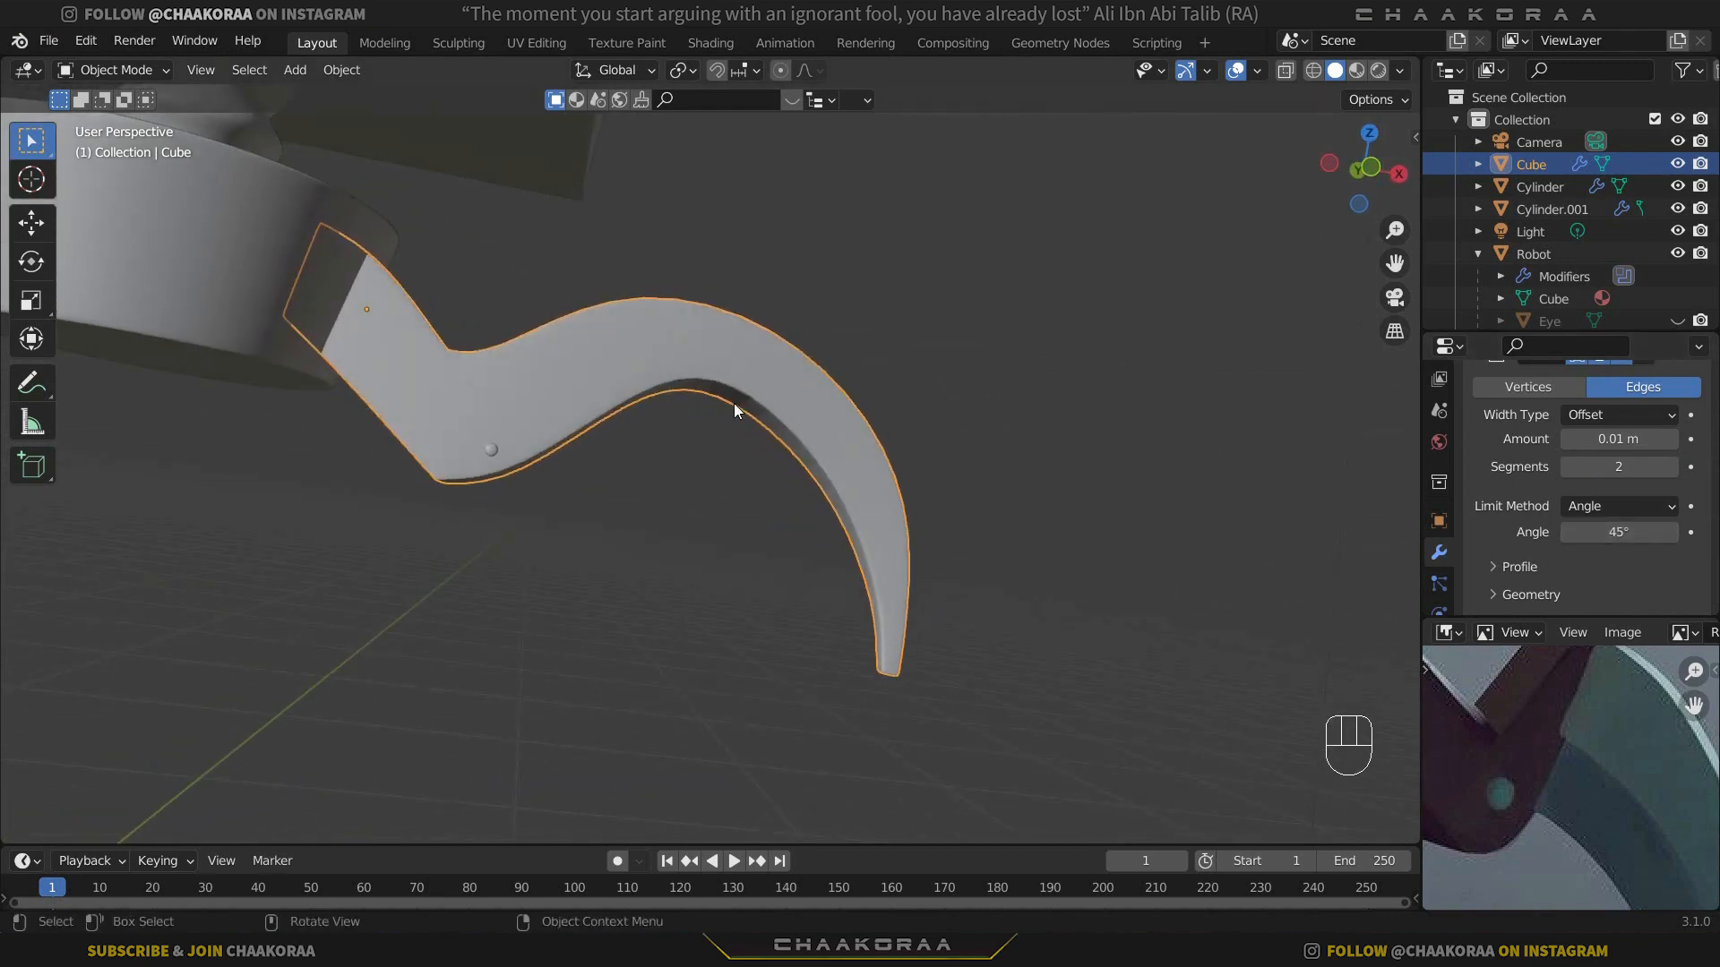
# Step: Shade the leg smooth and collapse the settings of its Bevel and Subdivision modifiers
pyautogui.moveTo(663, 472); pyautogui.dragTo(574, 502, button='middle')
pyautogui.rightClick(738, 345)
pyautogui.click(739, 326)
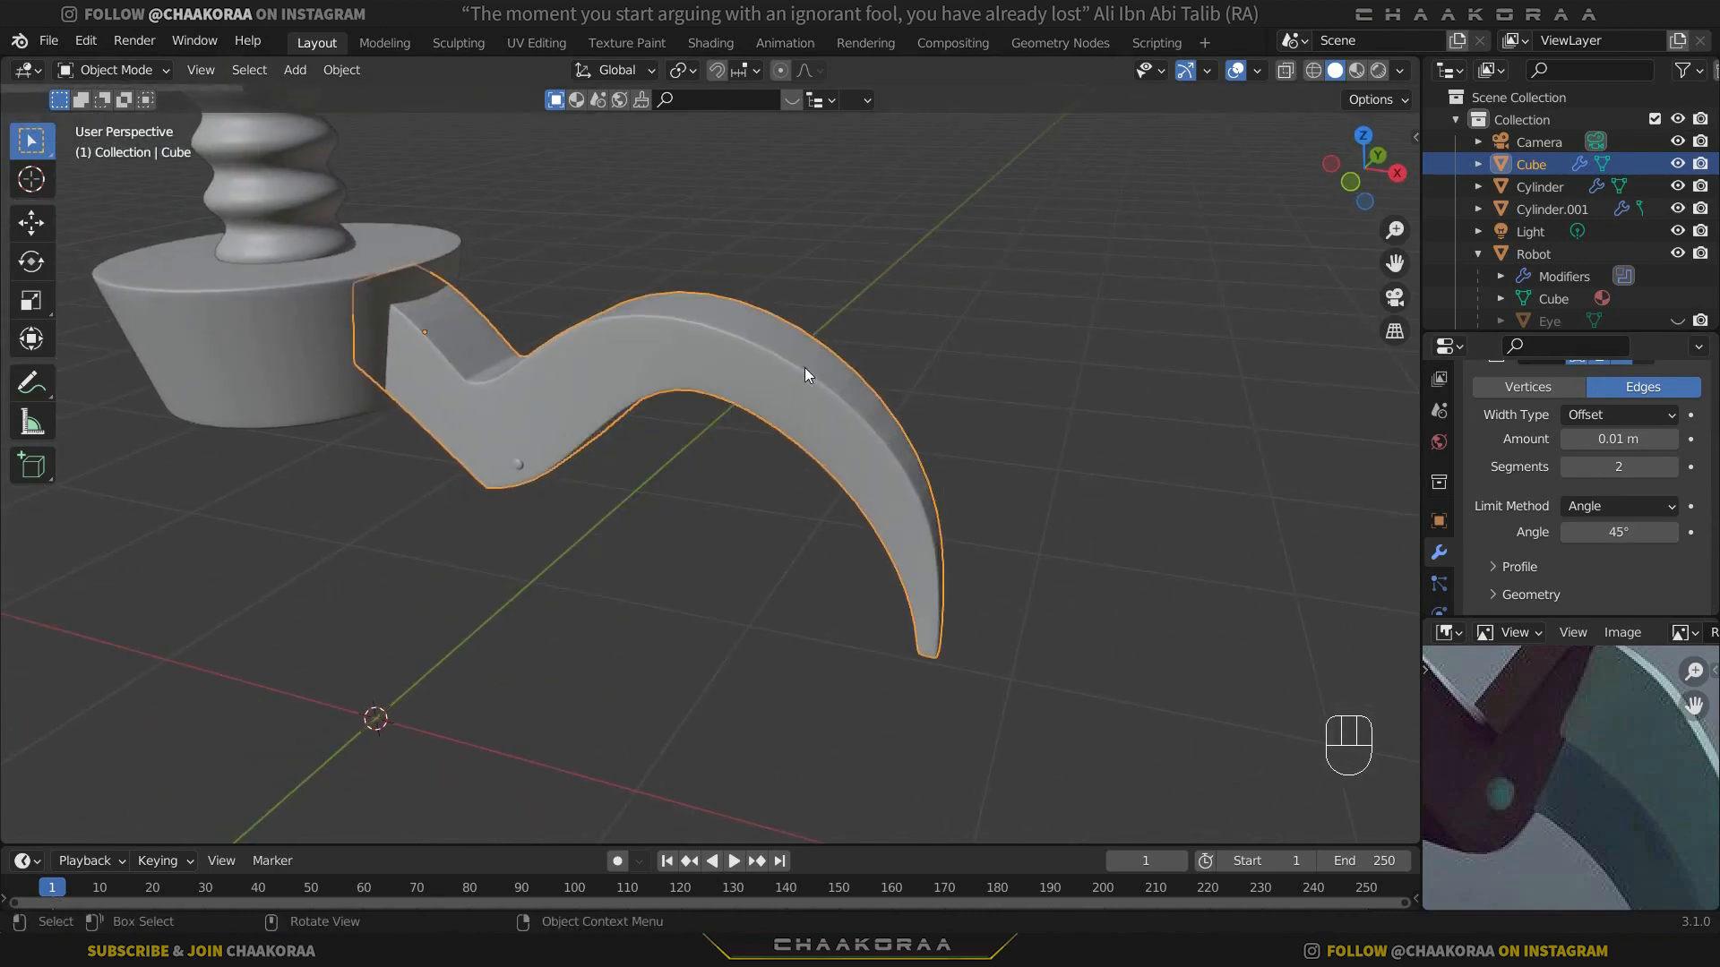
pyautogui.moveTo(739, 425); pyautogui.dragTo(851, 423, button='middle')
pyautogui.moveTo(845, 498); pyautogui.dragTo(709, 457, button='middle')
pyautogui.scroll(3, 1652, 410)
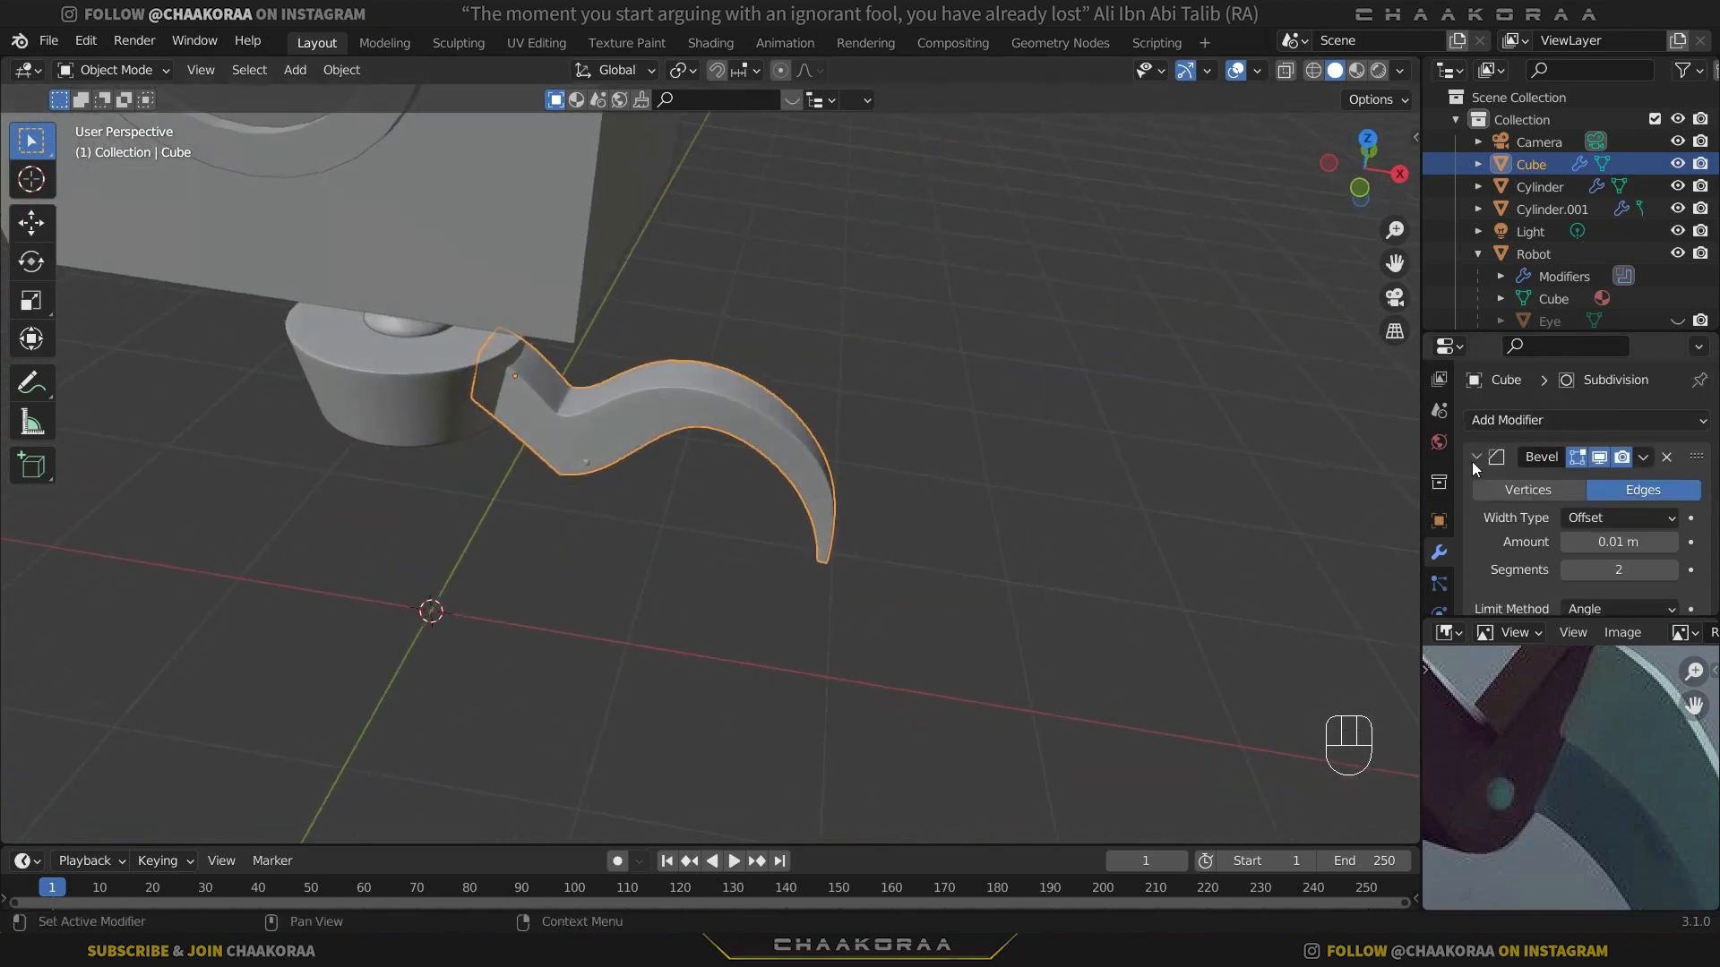
pyautogui.click(1477, 457)
pyautogui.hotkey('ctrl', '2')
pyautogui.click(1480, 489)
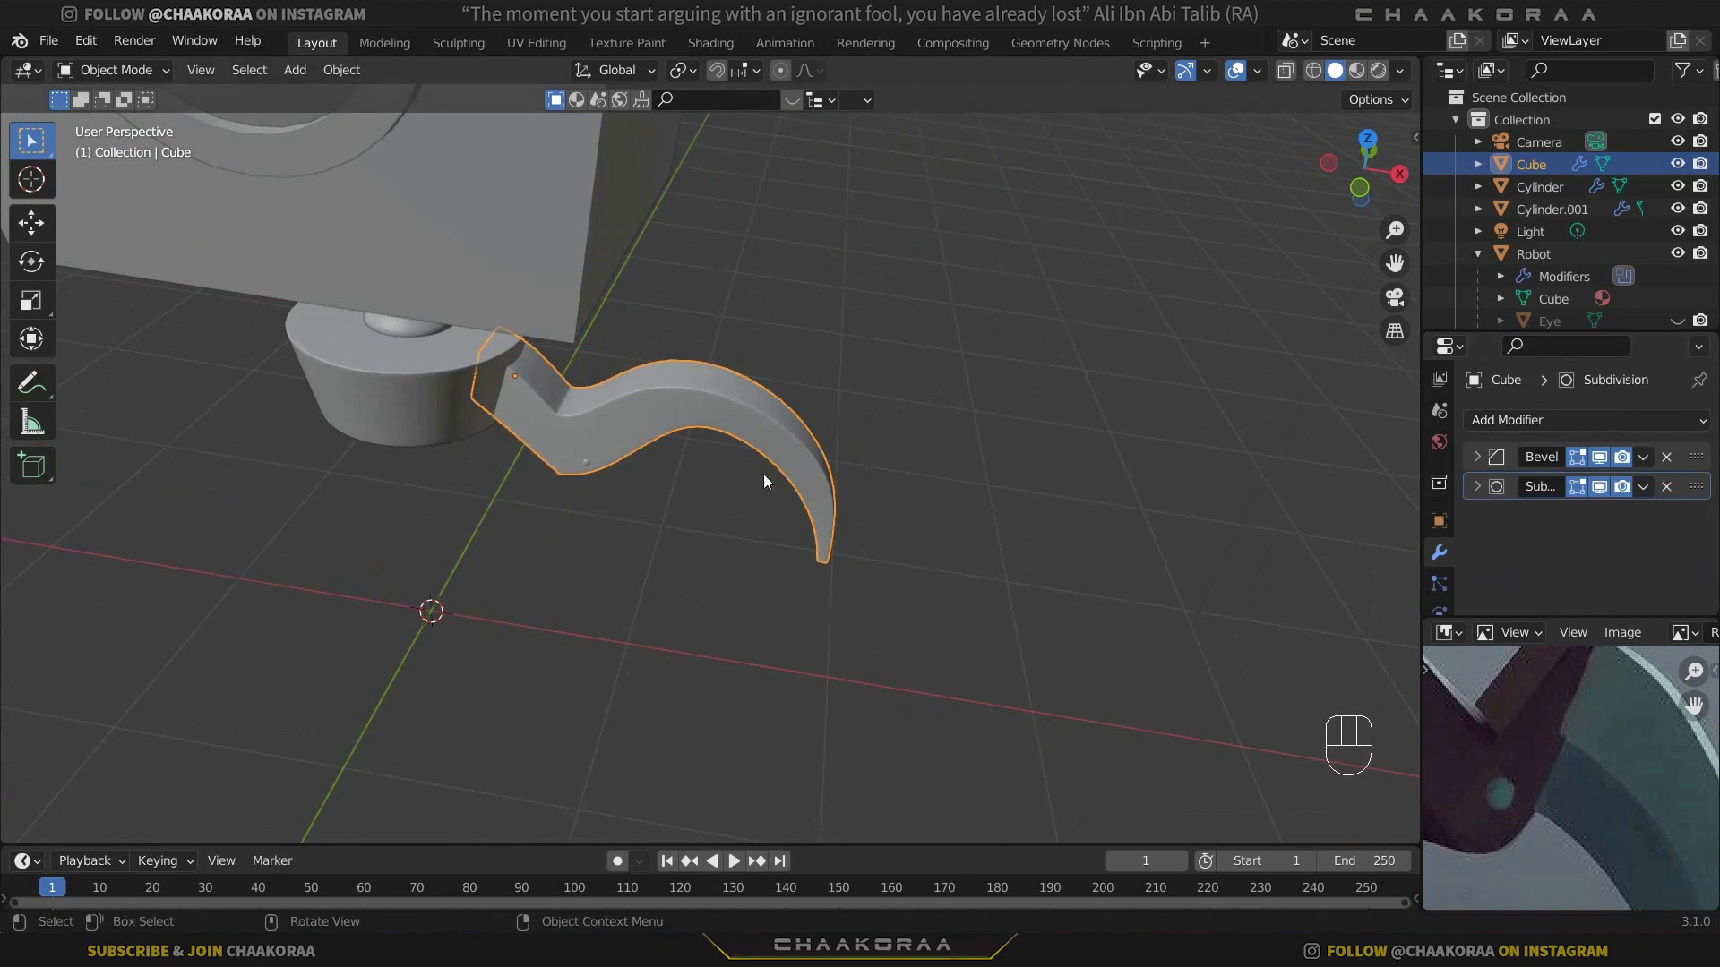
pyautogui.moveTo(696, 487); pyautogui.dragTo(697, 428, button='middle')
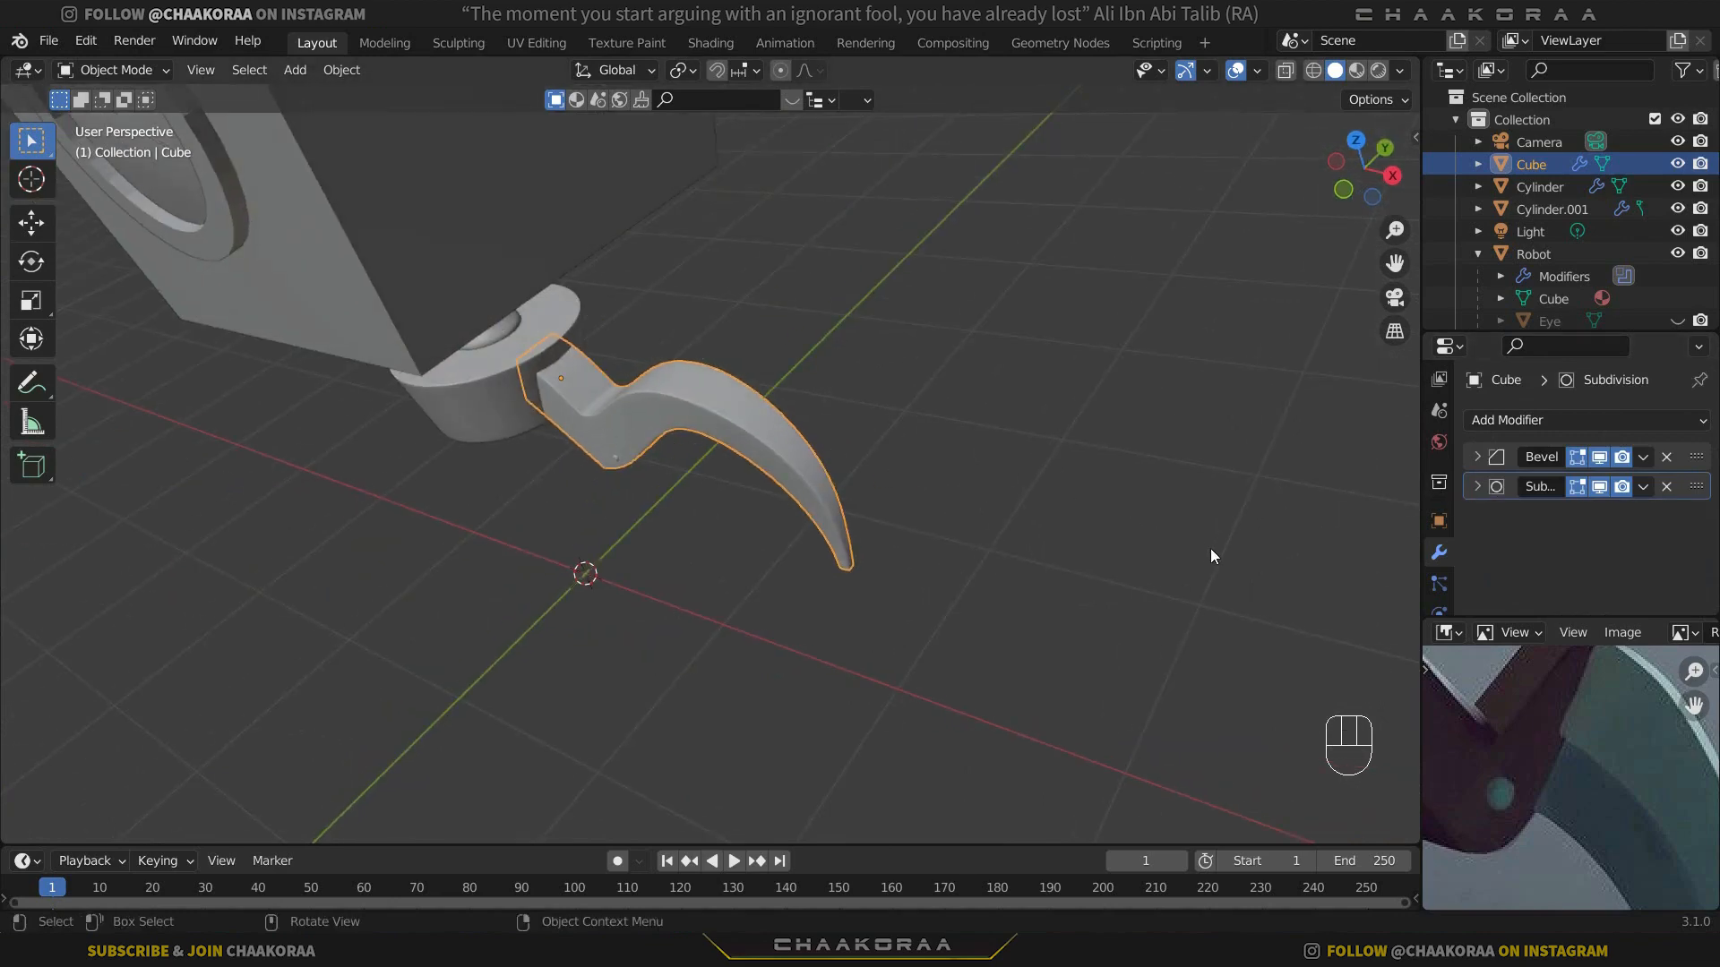
pyautogui.scroll(-4, 1552, 754)
pyautogui.moveTo(1552, 754); pyautogui.dragTo(1546, 778, button='middle')
pyautogui.keyDown('shift'); pyautogui.moveTo(1032, 576); pyautogui.dragTo(1209, 594, button='middle'); pyautogui.keyUp('shift')
pyautogui.hotkey('shift', 'd')
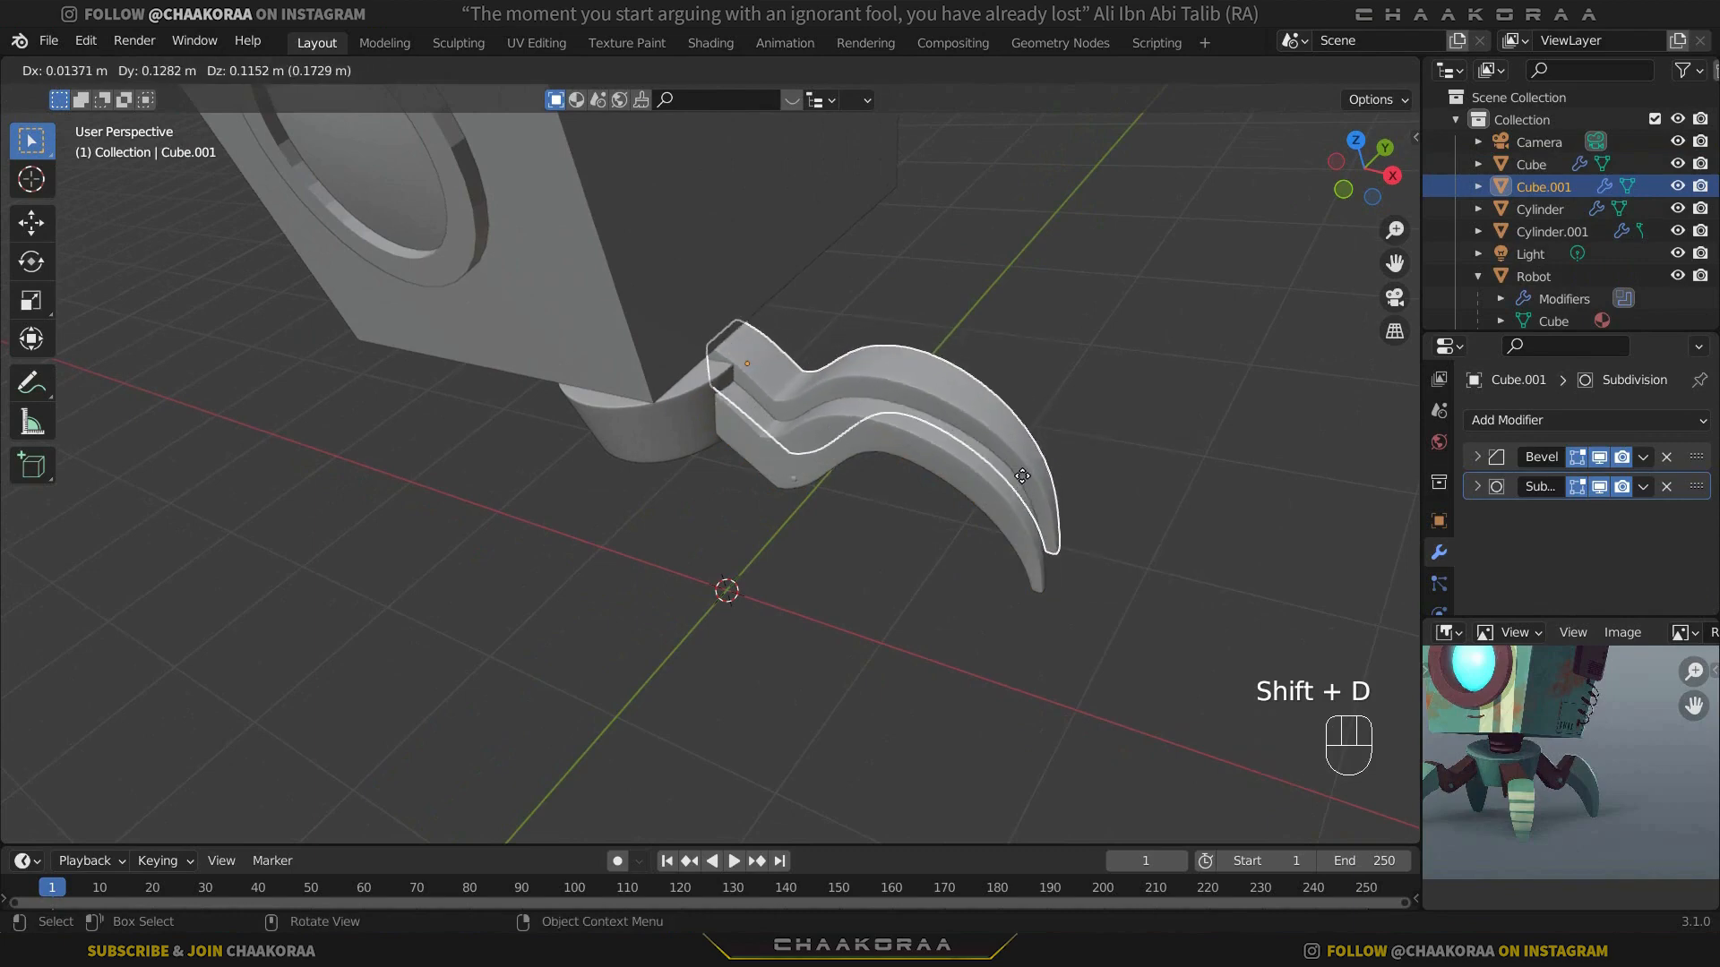
pyautogui.press('r')
pyautogui.press('z')
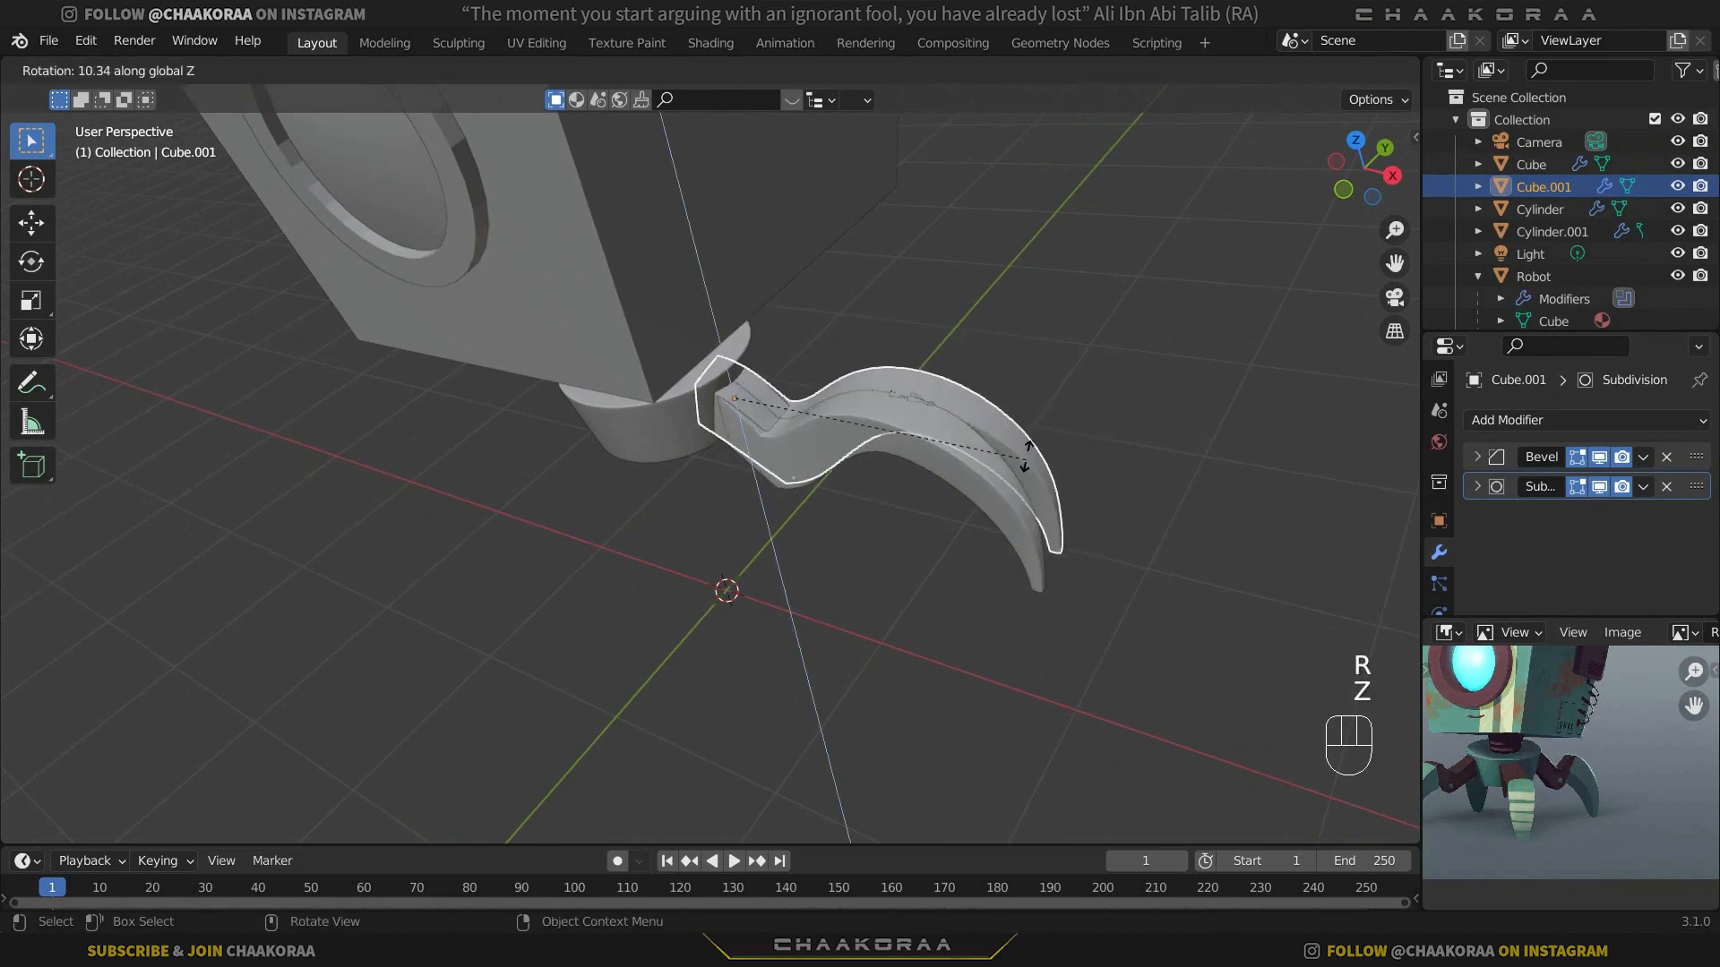
pyautogui.rightClick(740, 421)
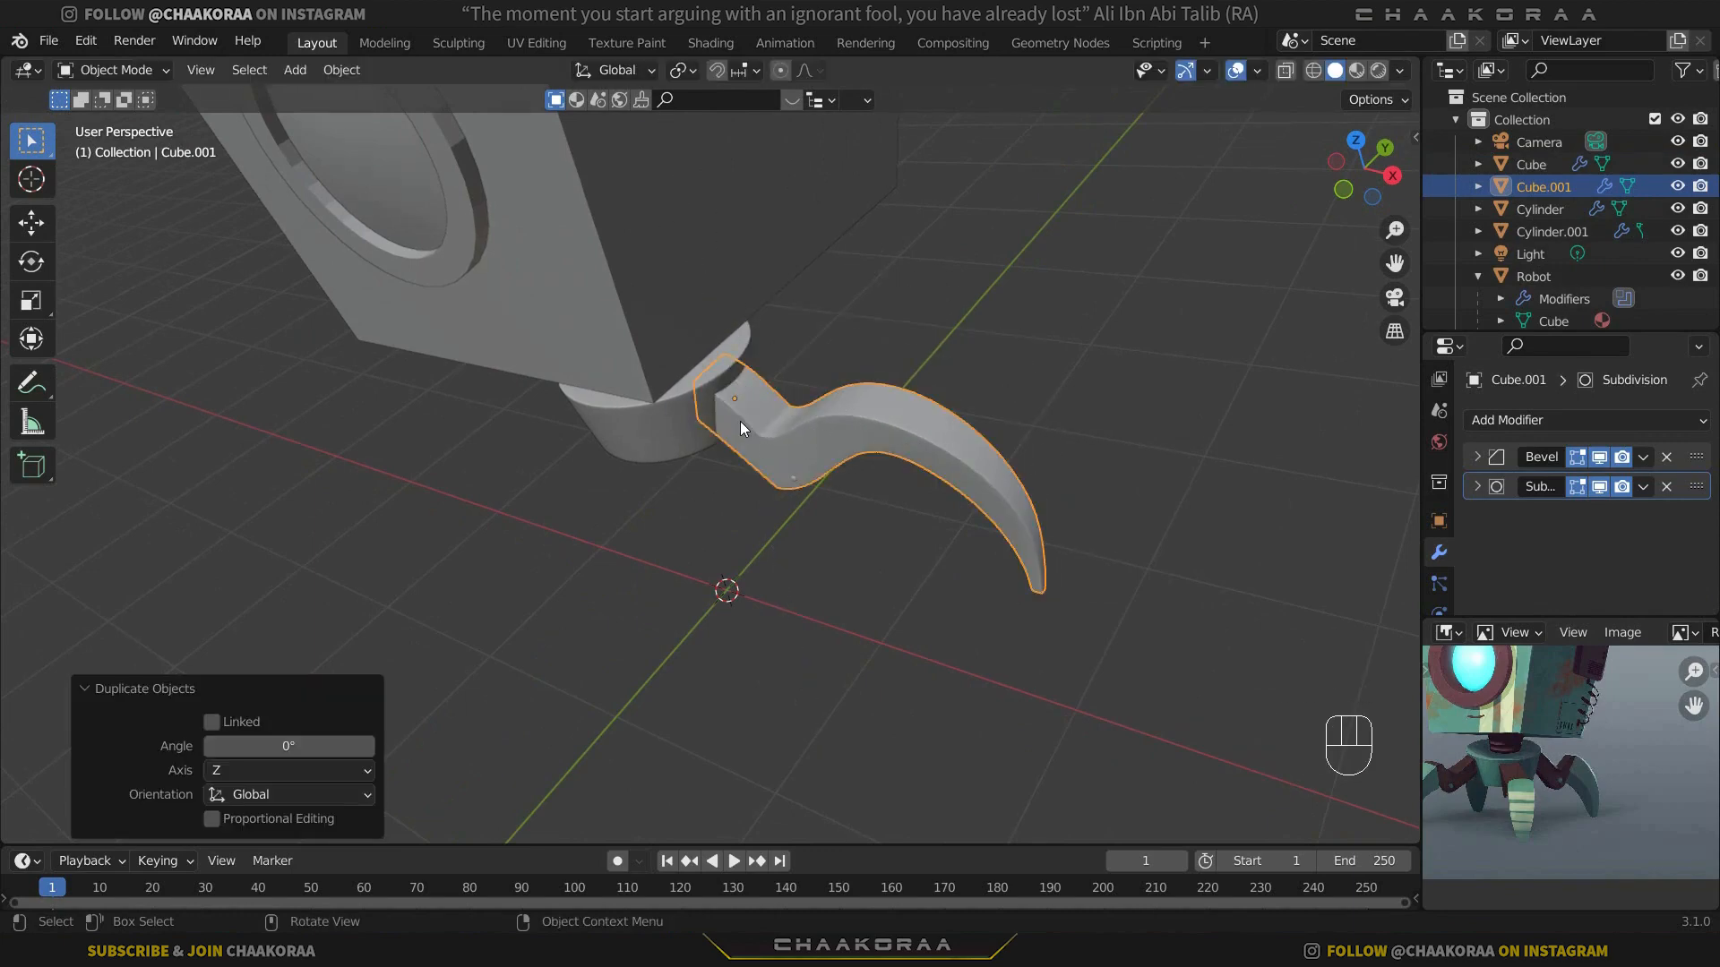
pyautogui.hotkey('ctrl', 'z')
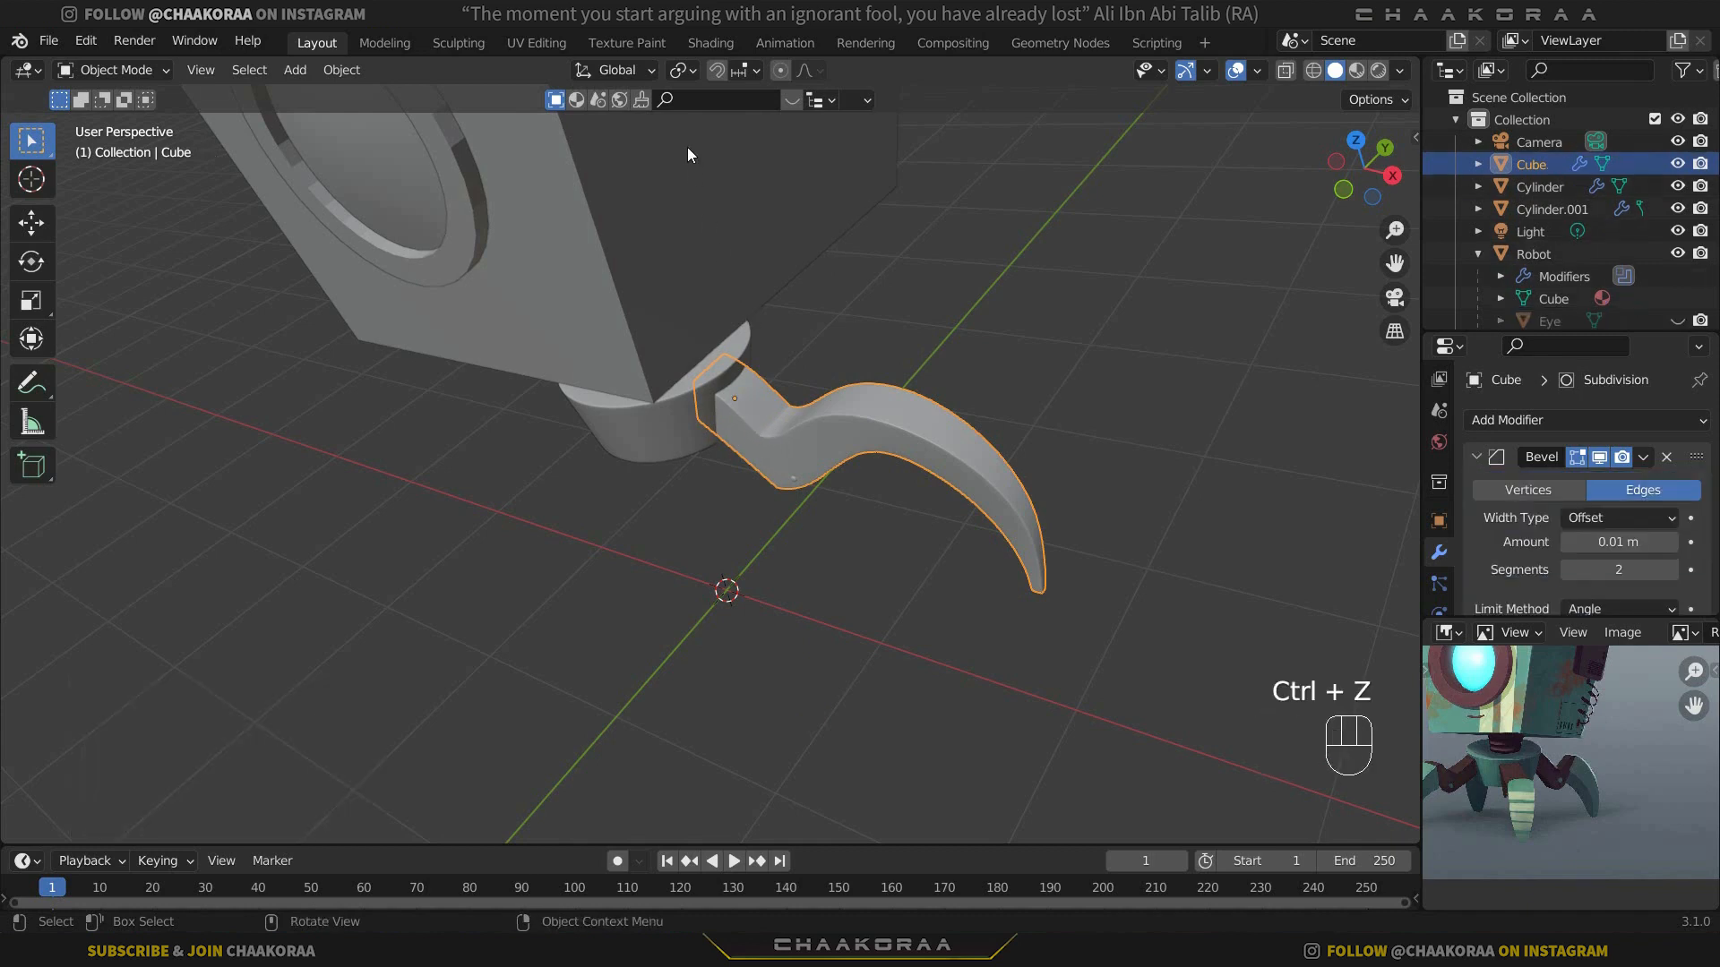
# Step: Set the transform pivot point to the 3D Cursor
pyautogui.click(679, 71)
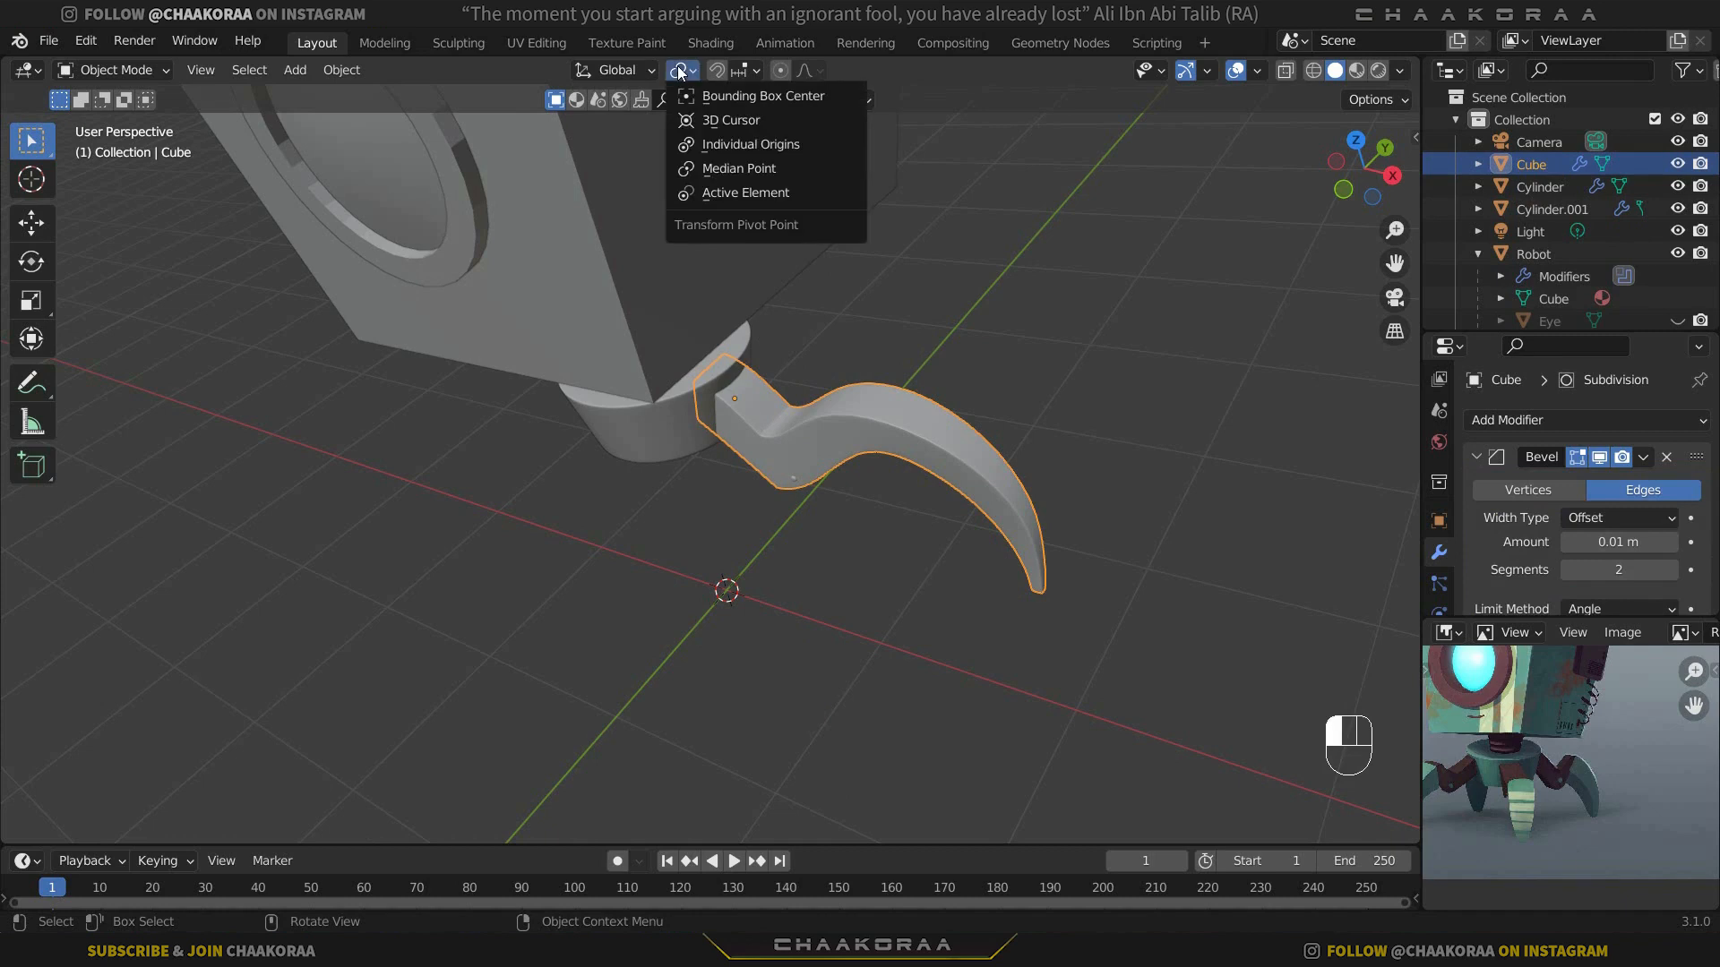
pyautogui.click(775, 120)
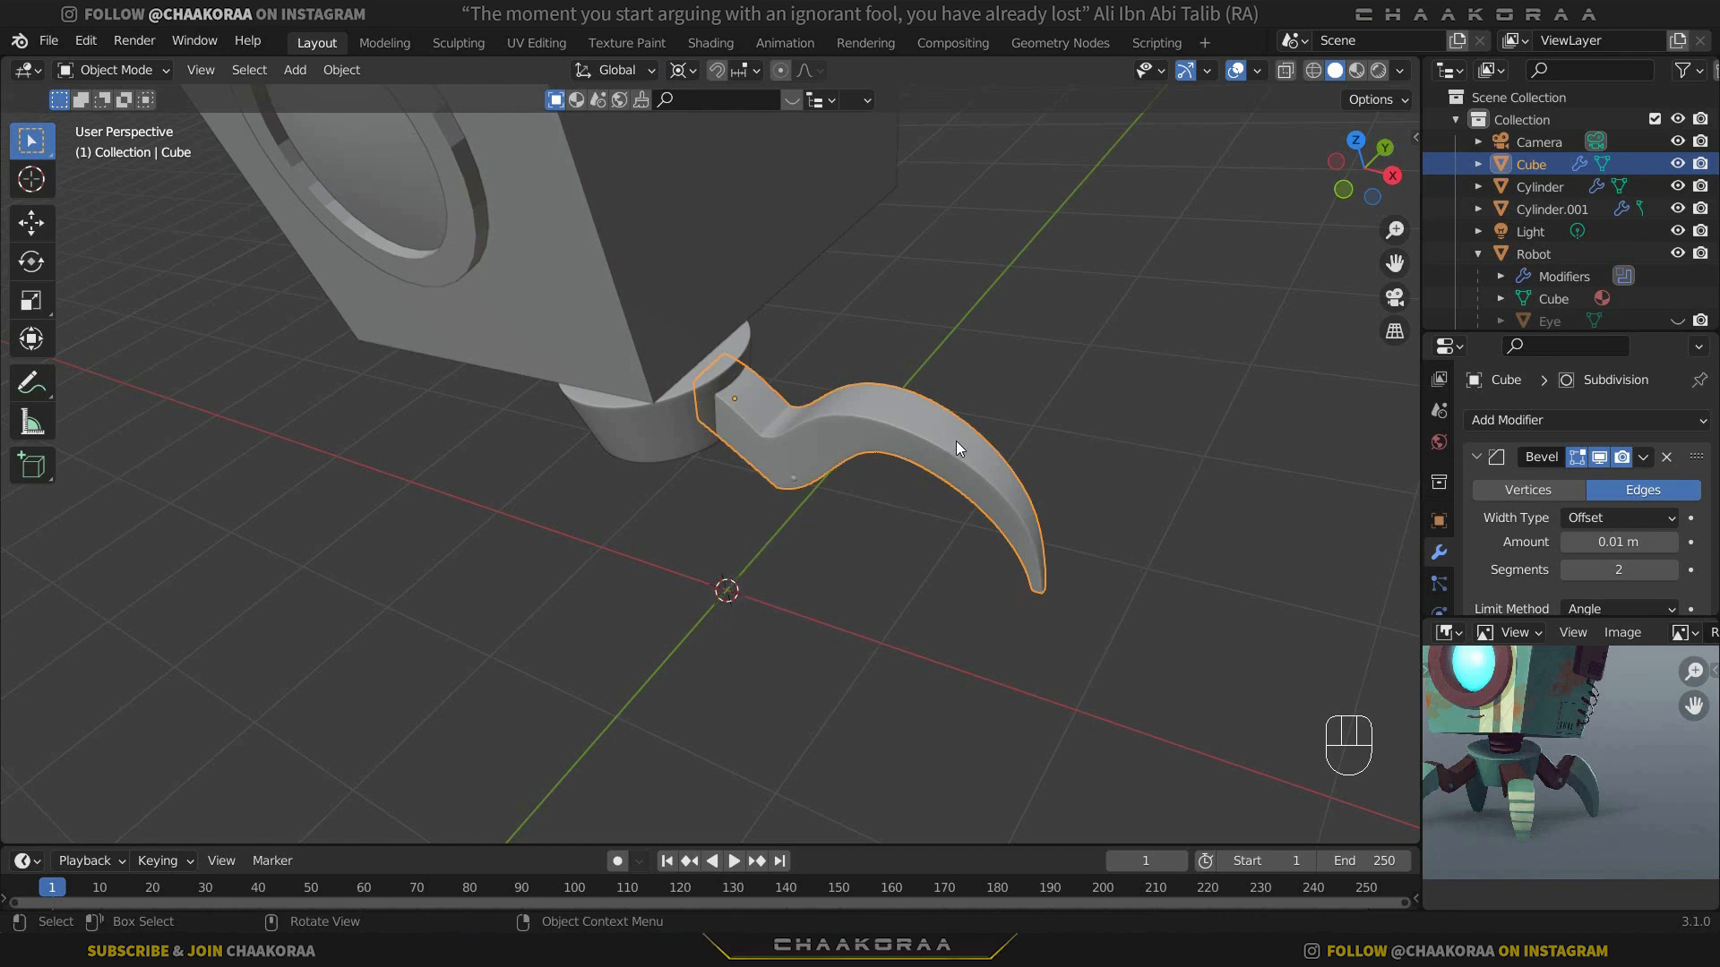
# Step: Try rotating the leg around the 3D cursor on the global Z axis, and undo the rotation
pyautogui.press('r')
pyautogui.press('z')
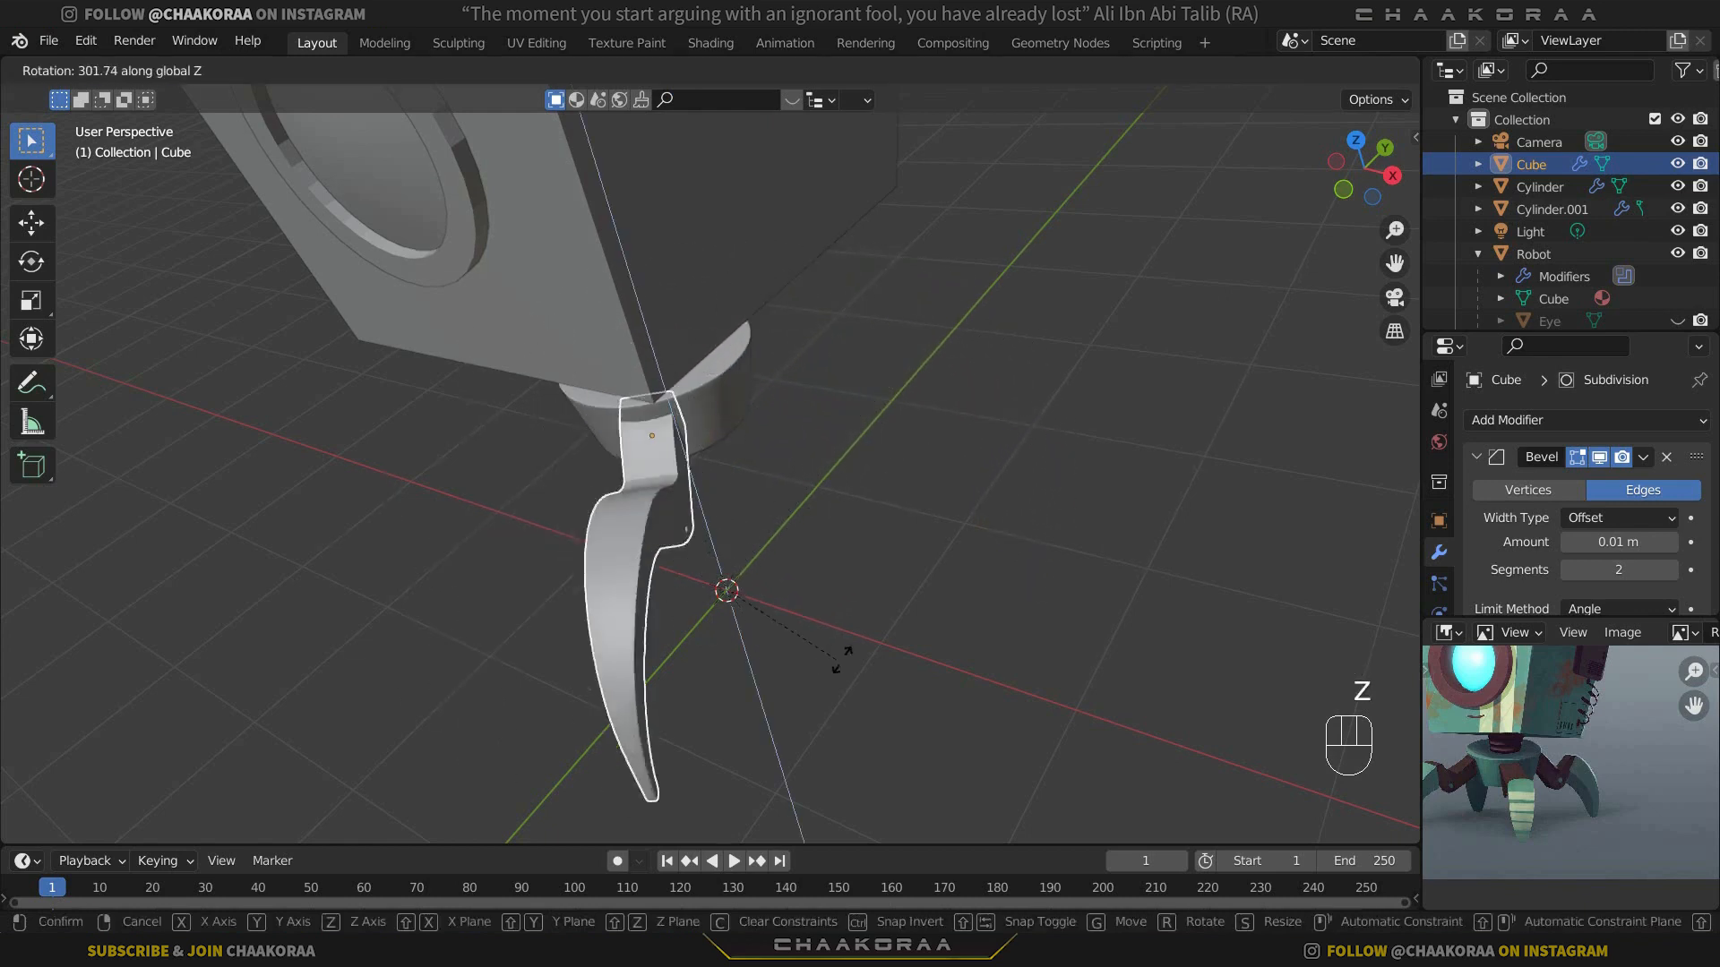
pyautogui.click(658, 392)
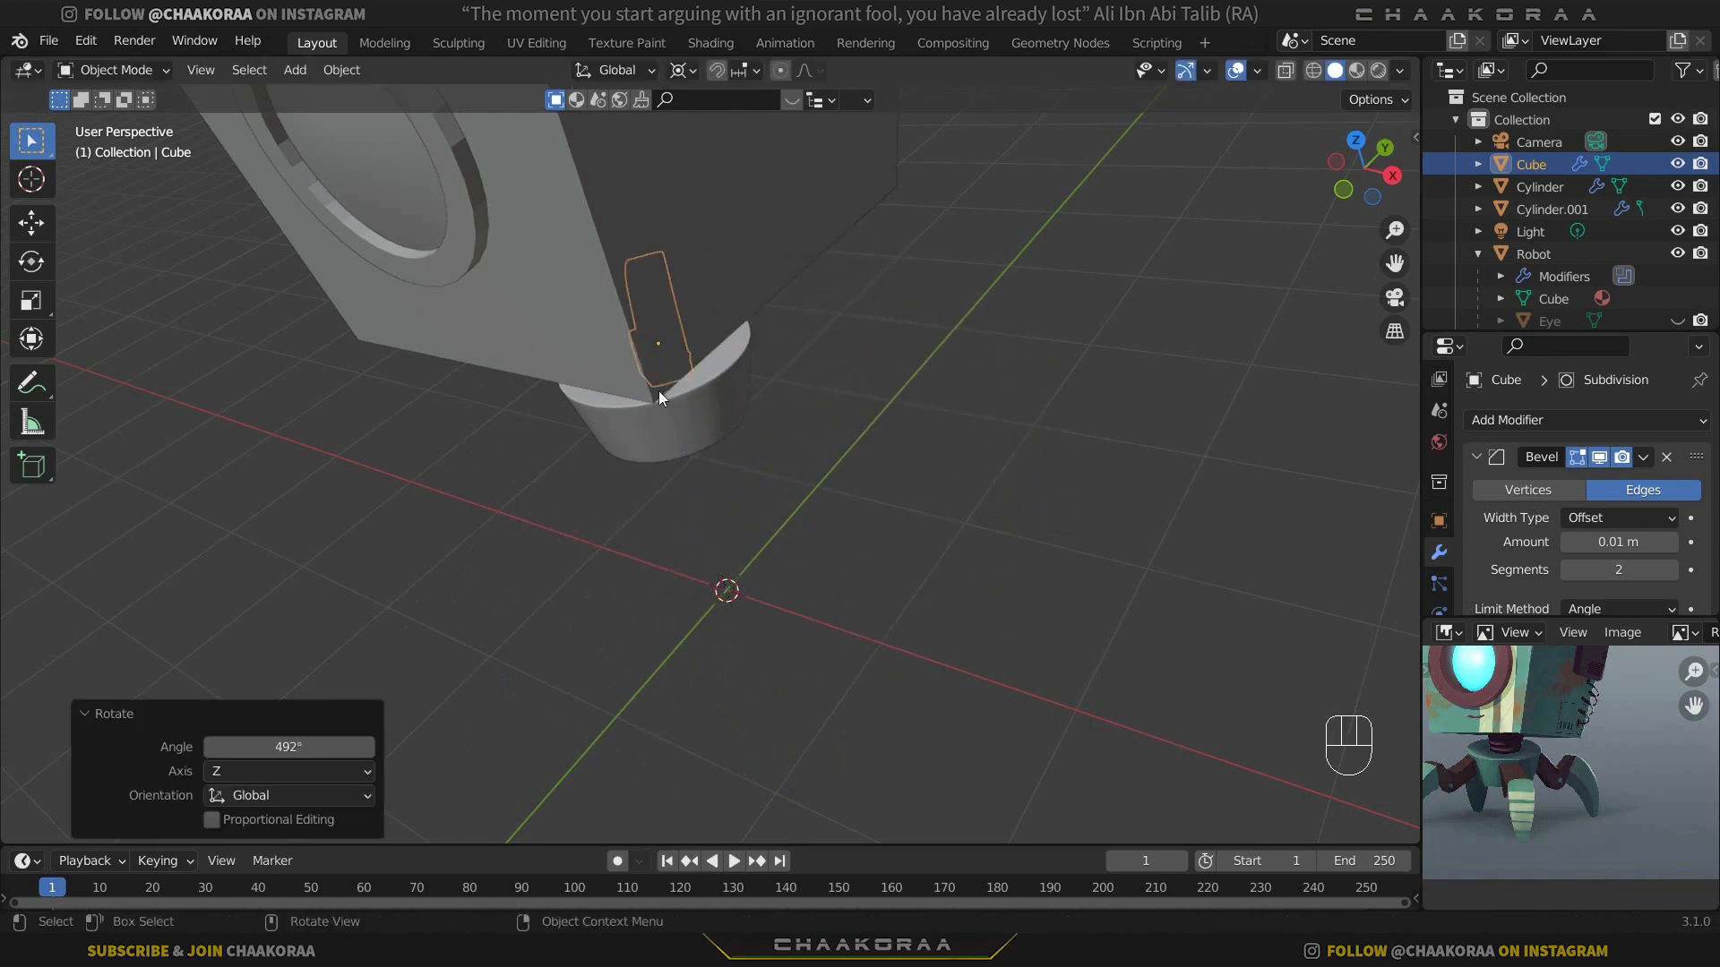
pyautogui.hotkey('ctrl', 'z')
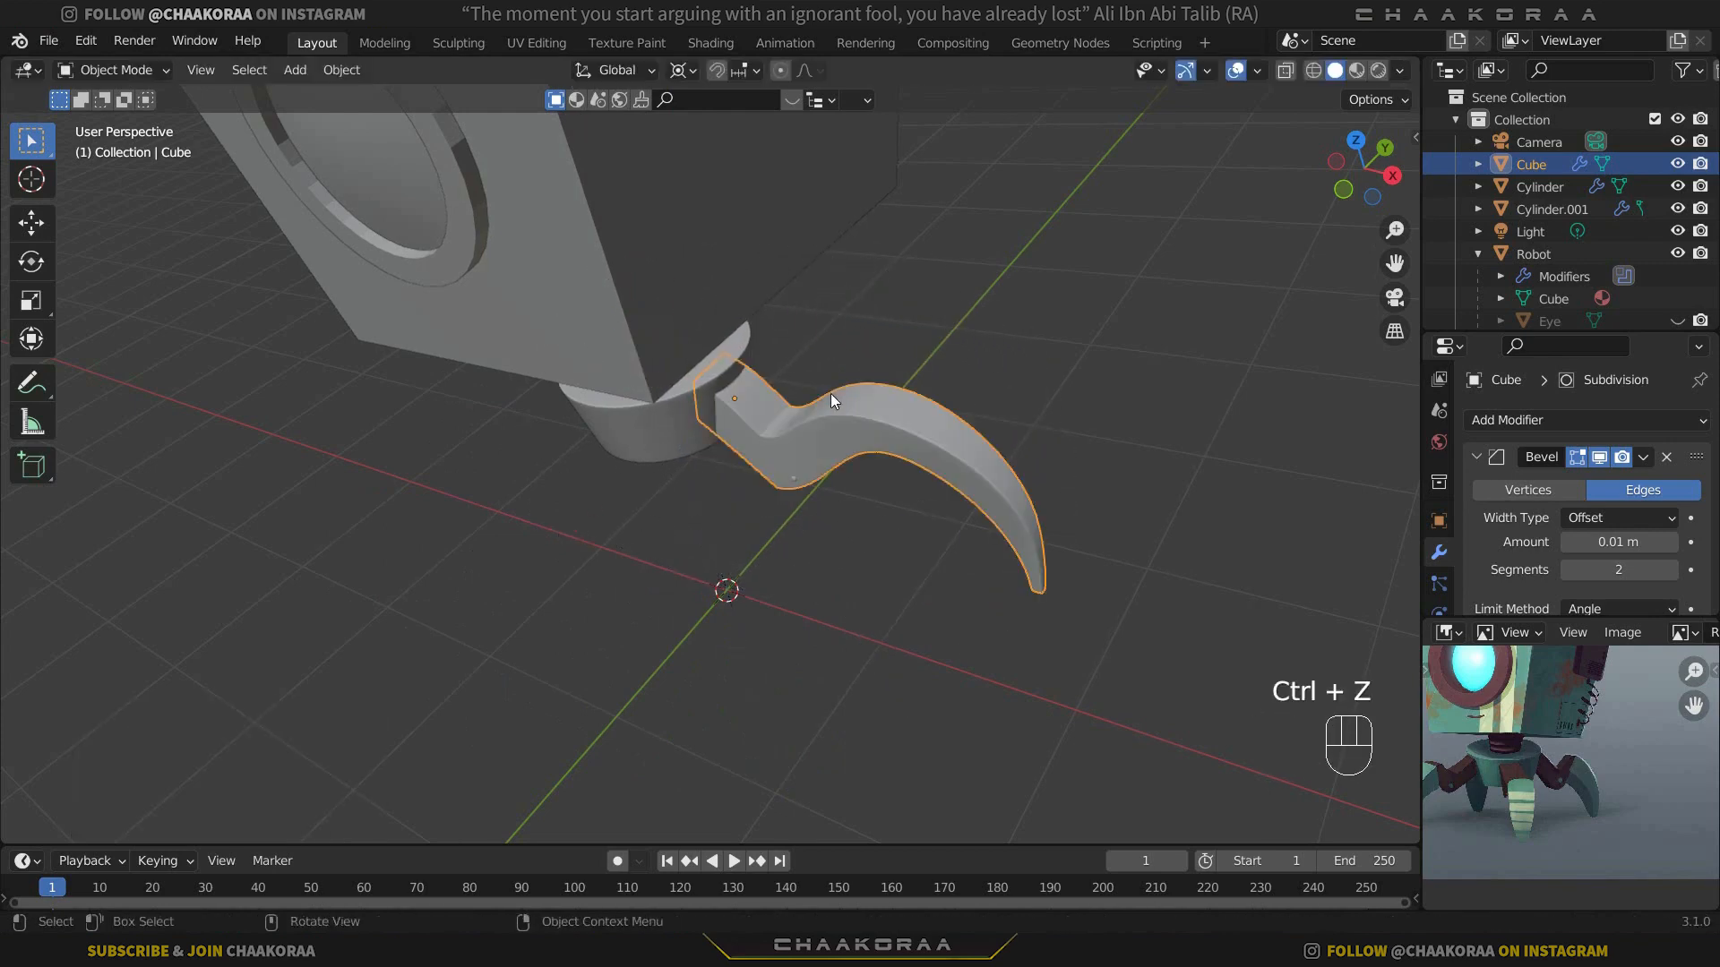
# Step: Duplicate the leg and rotate the copy 90° around the global Z axis
pyautogui.hotkey('shift', 'd')
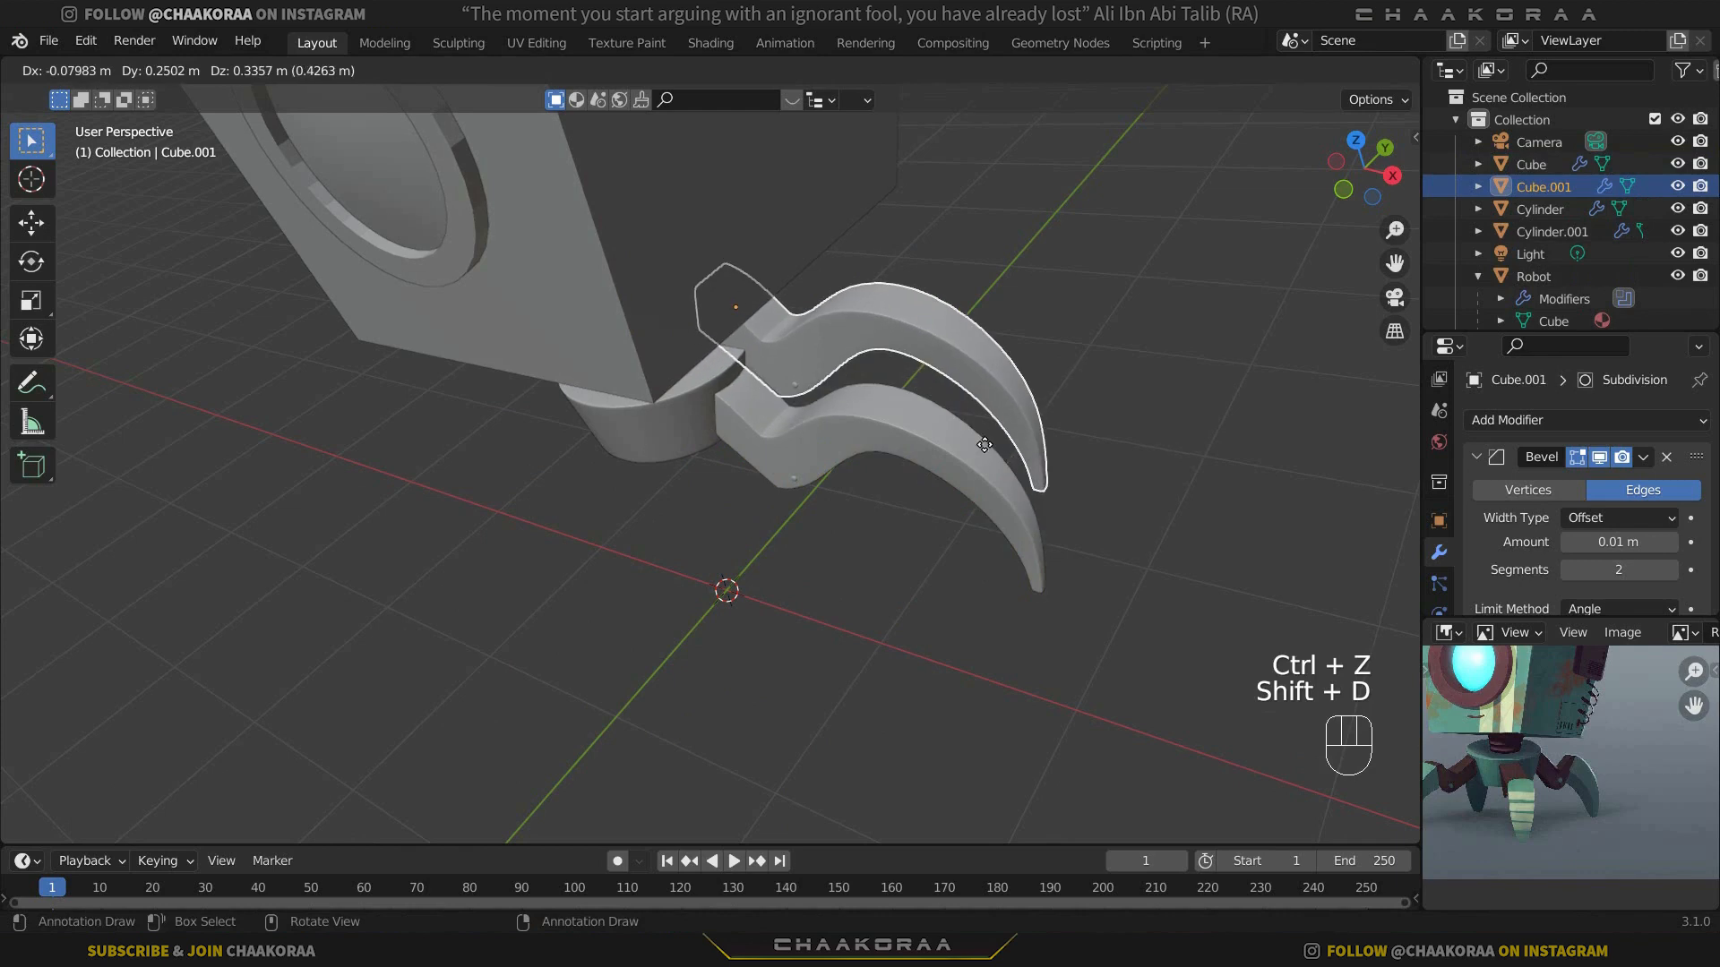
pyautogui.press('r')
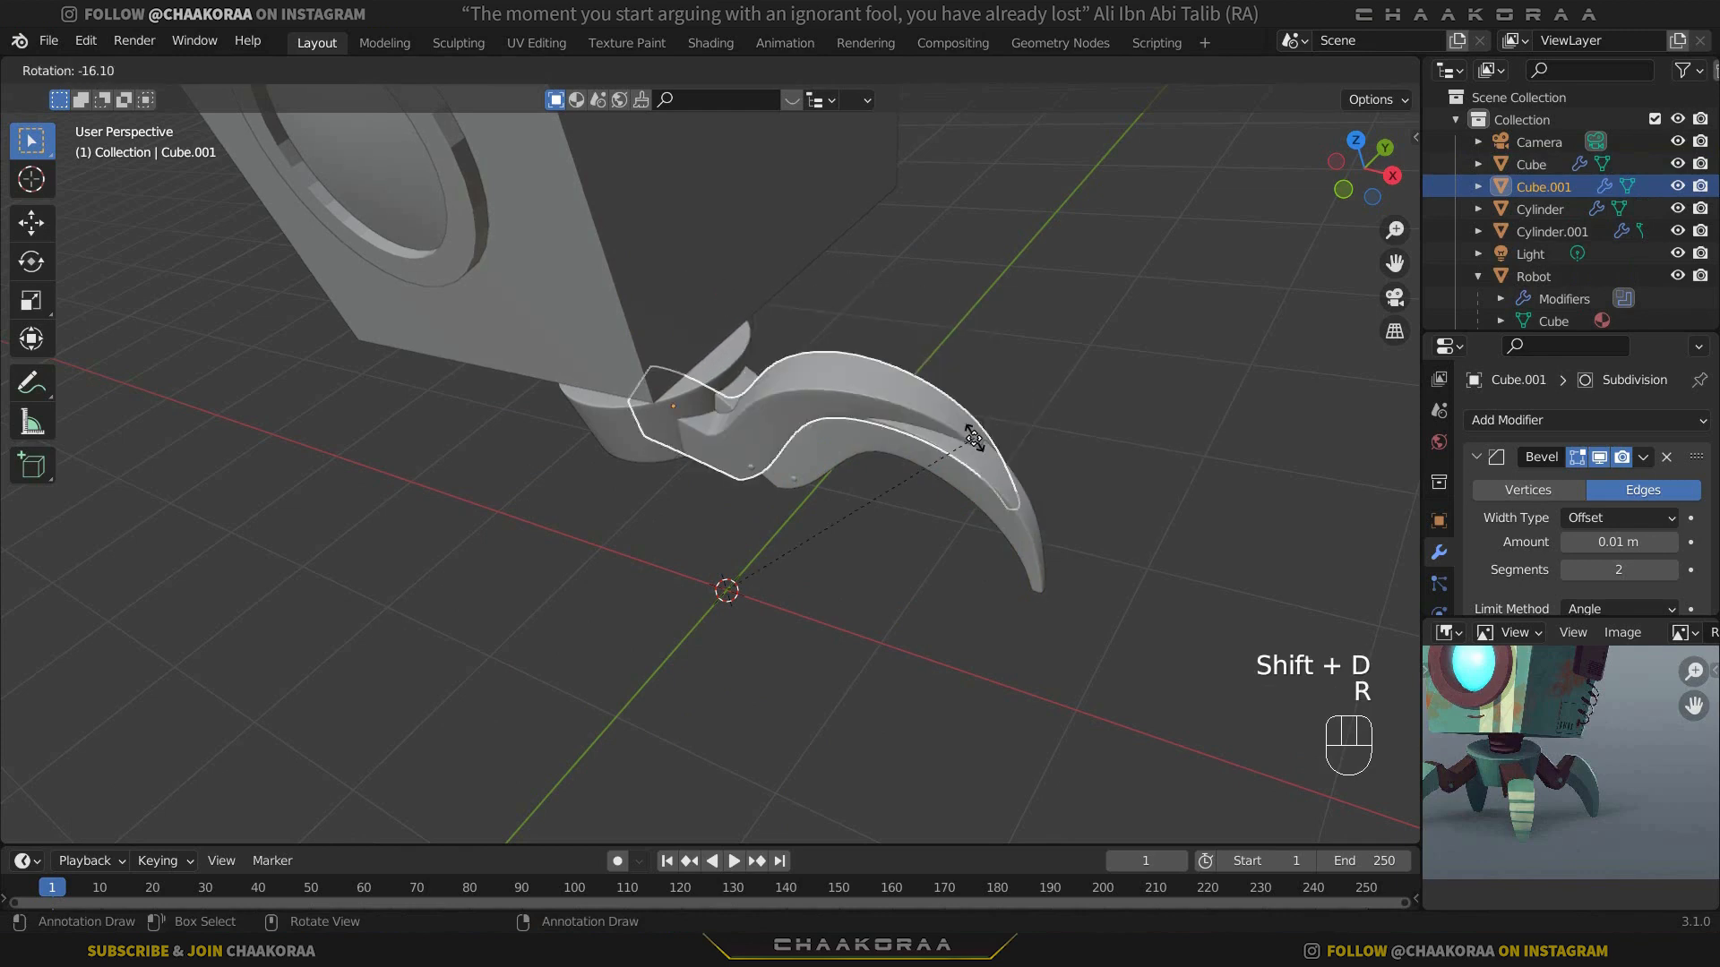
pyautogui.press('z')
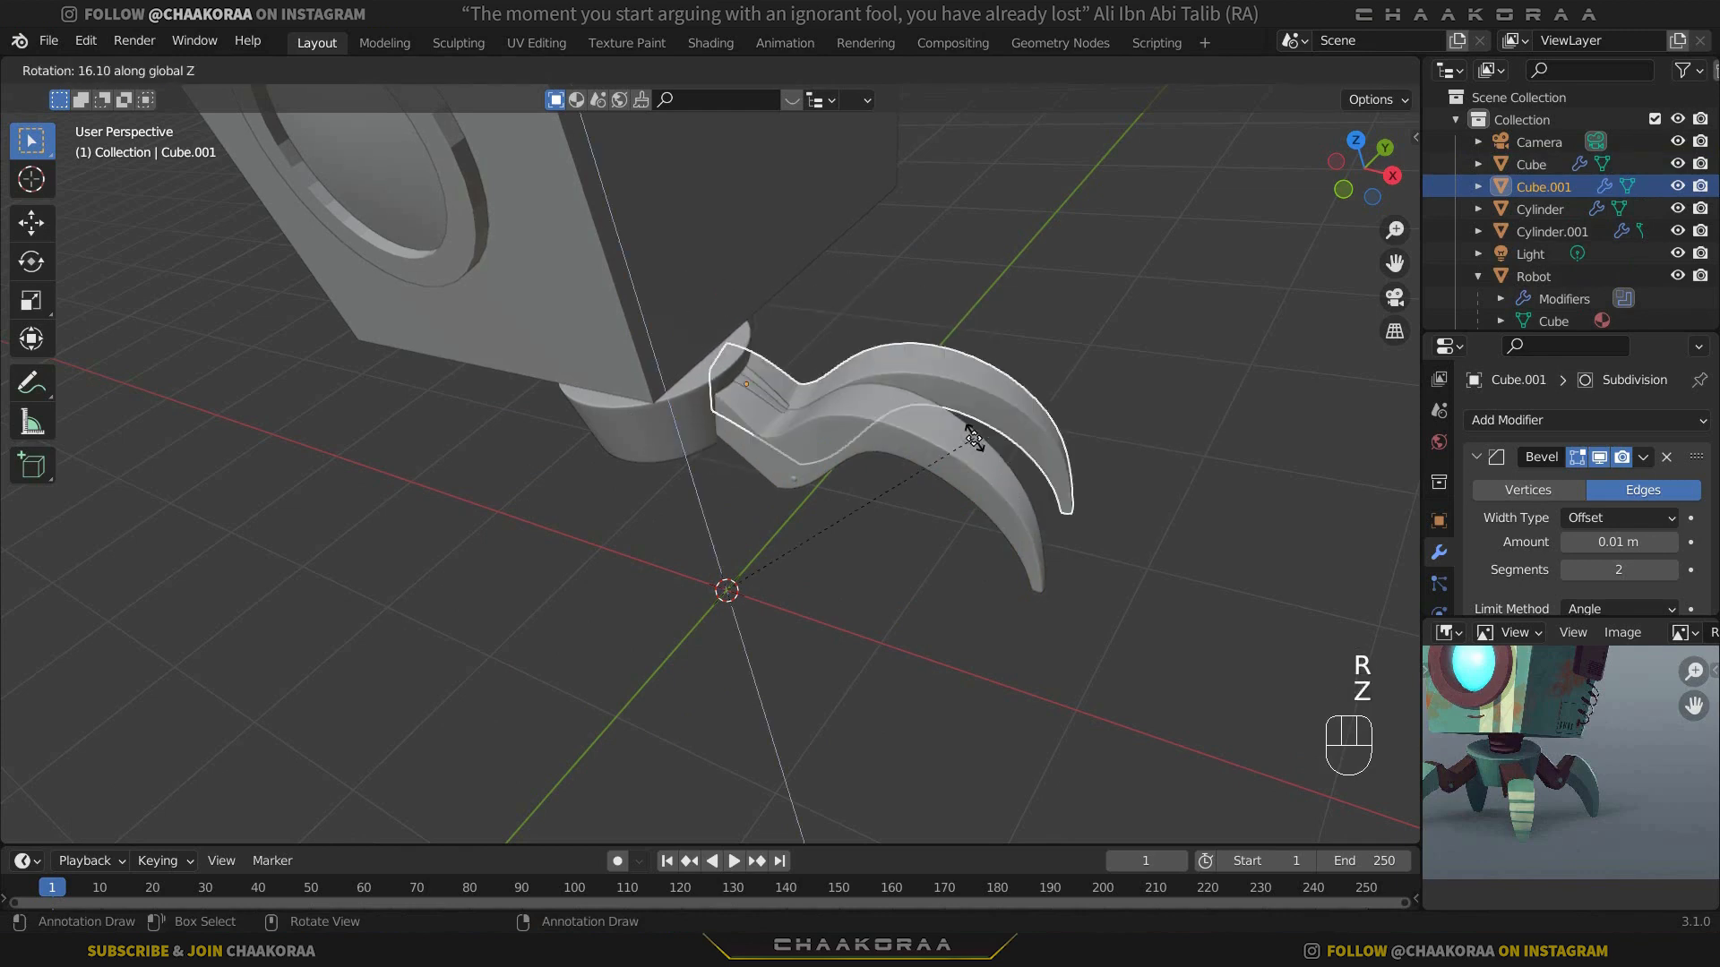
pyautogui.press('KP_9')
pyautogui.press('KP_0')
pyautogui.press('KP_Enter')
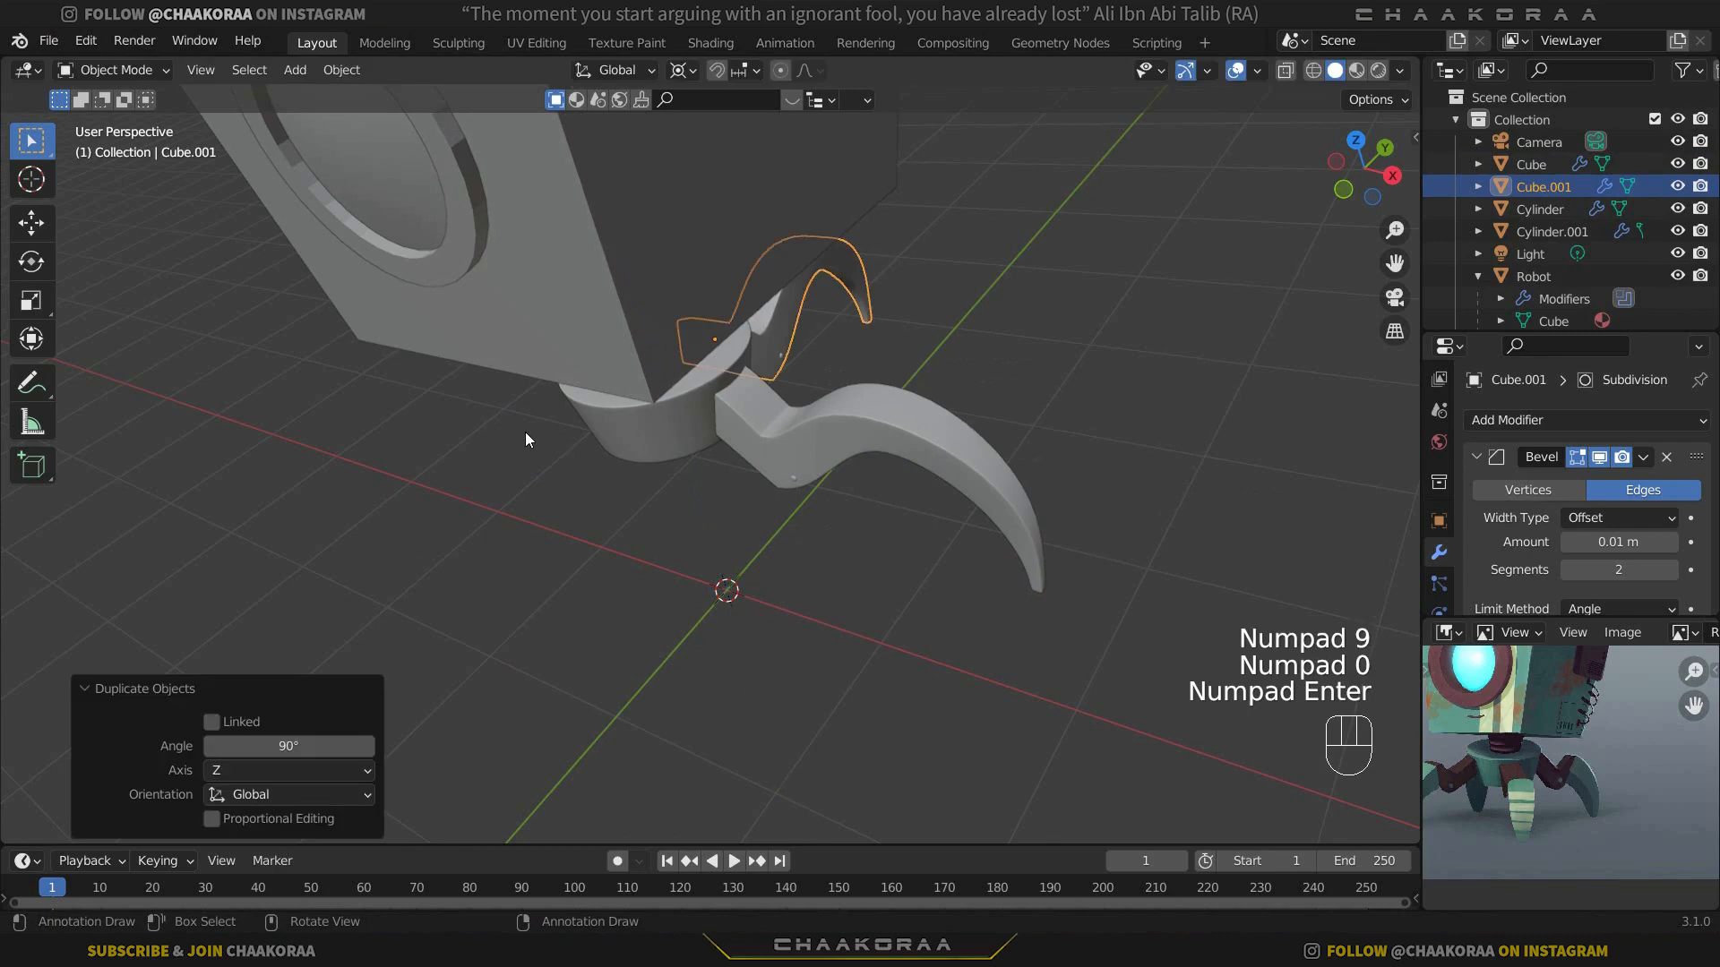
# Step: Repeat the 90° duplication twice to complete four legs around the base
pyautogui.moveTo(525, 431); pyautogui.dragTo(537, 333, button='middle')
pyautogui.keyDown('shift'); pyautogui.moveTo(499, 499); pyautogui.dragTo(561, 550, button='middle'); pyautogui.keyUp('shift')
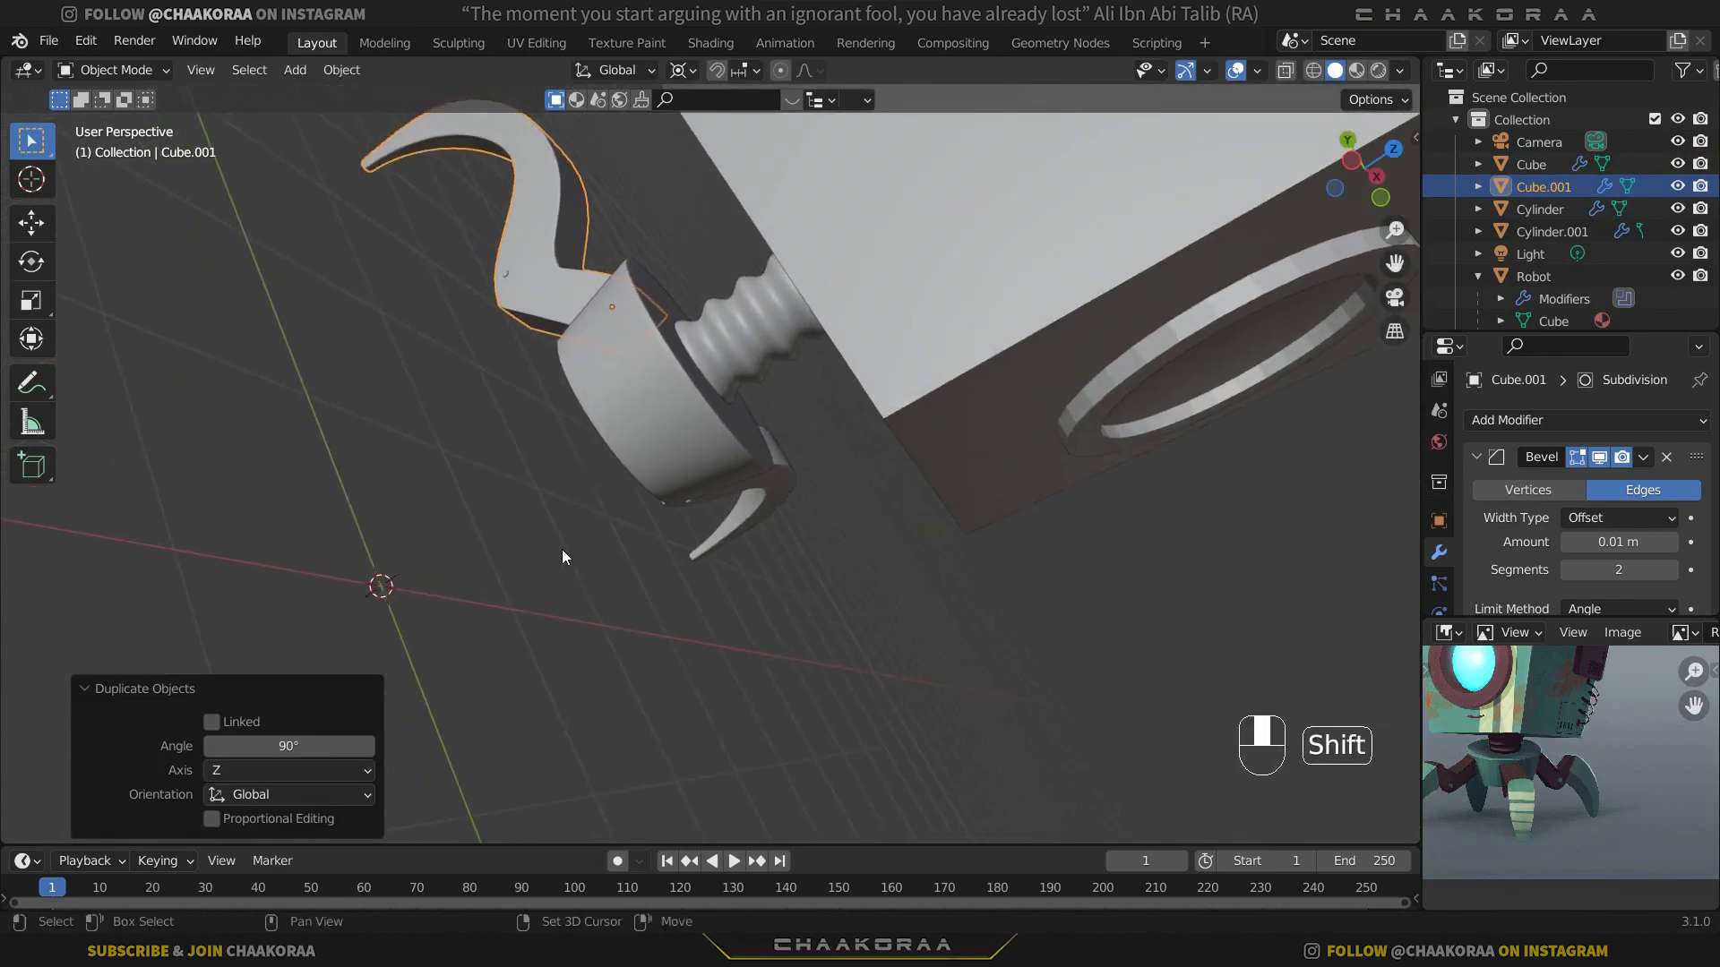
pyautogui.hotkey('shift', 'r')
pyautogui.hotkey('shift', 'r')
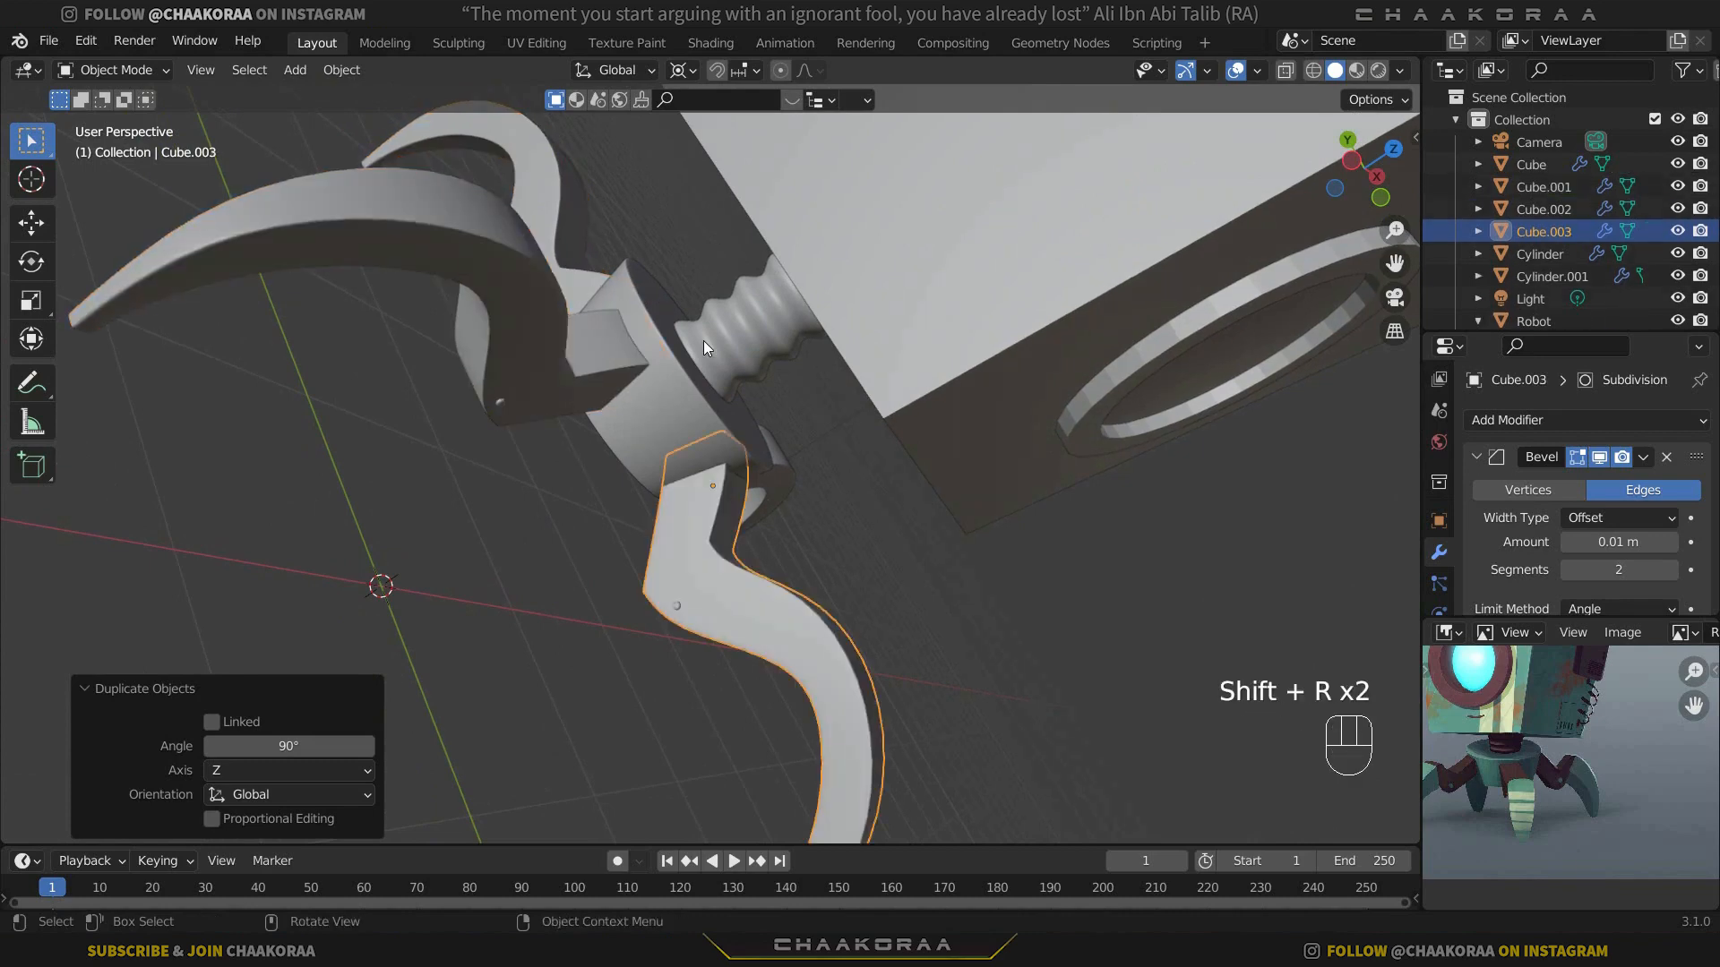
# Step: Examine the four legs from several angles and the side panel, cables and device in the reference image
pyautogui.moveTo(702, 340); pyautogui.dragTo(573, 406, button='middle')
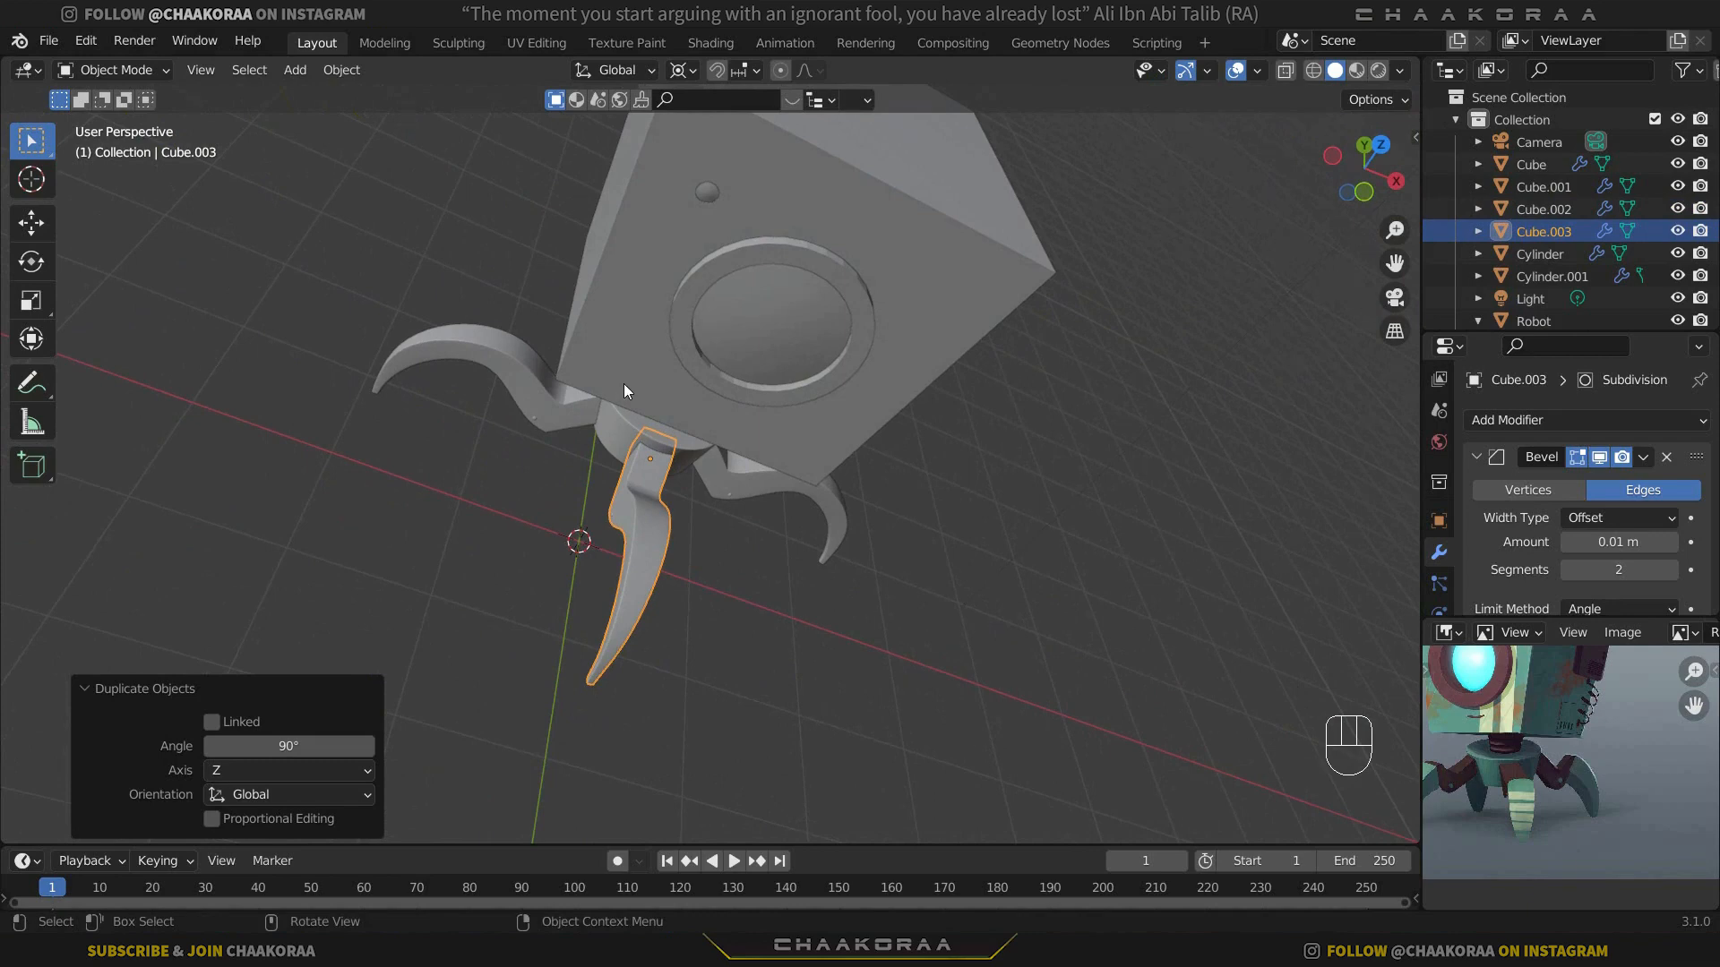
pyautogui.moveTo(755, 468)
pyautogui.mouseDown(button='middle')
pyautogui.moveTo(713, 407)
pyautogui.moveTo(744, 470)
pyautogui.mouseUp(button='middle')
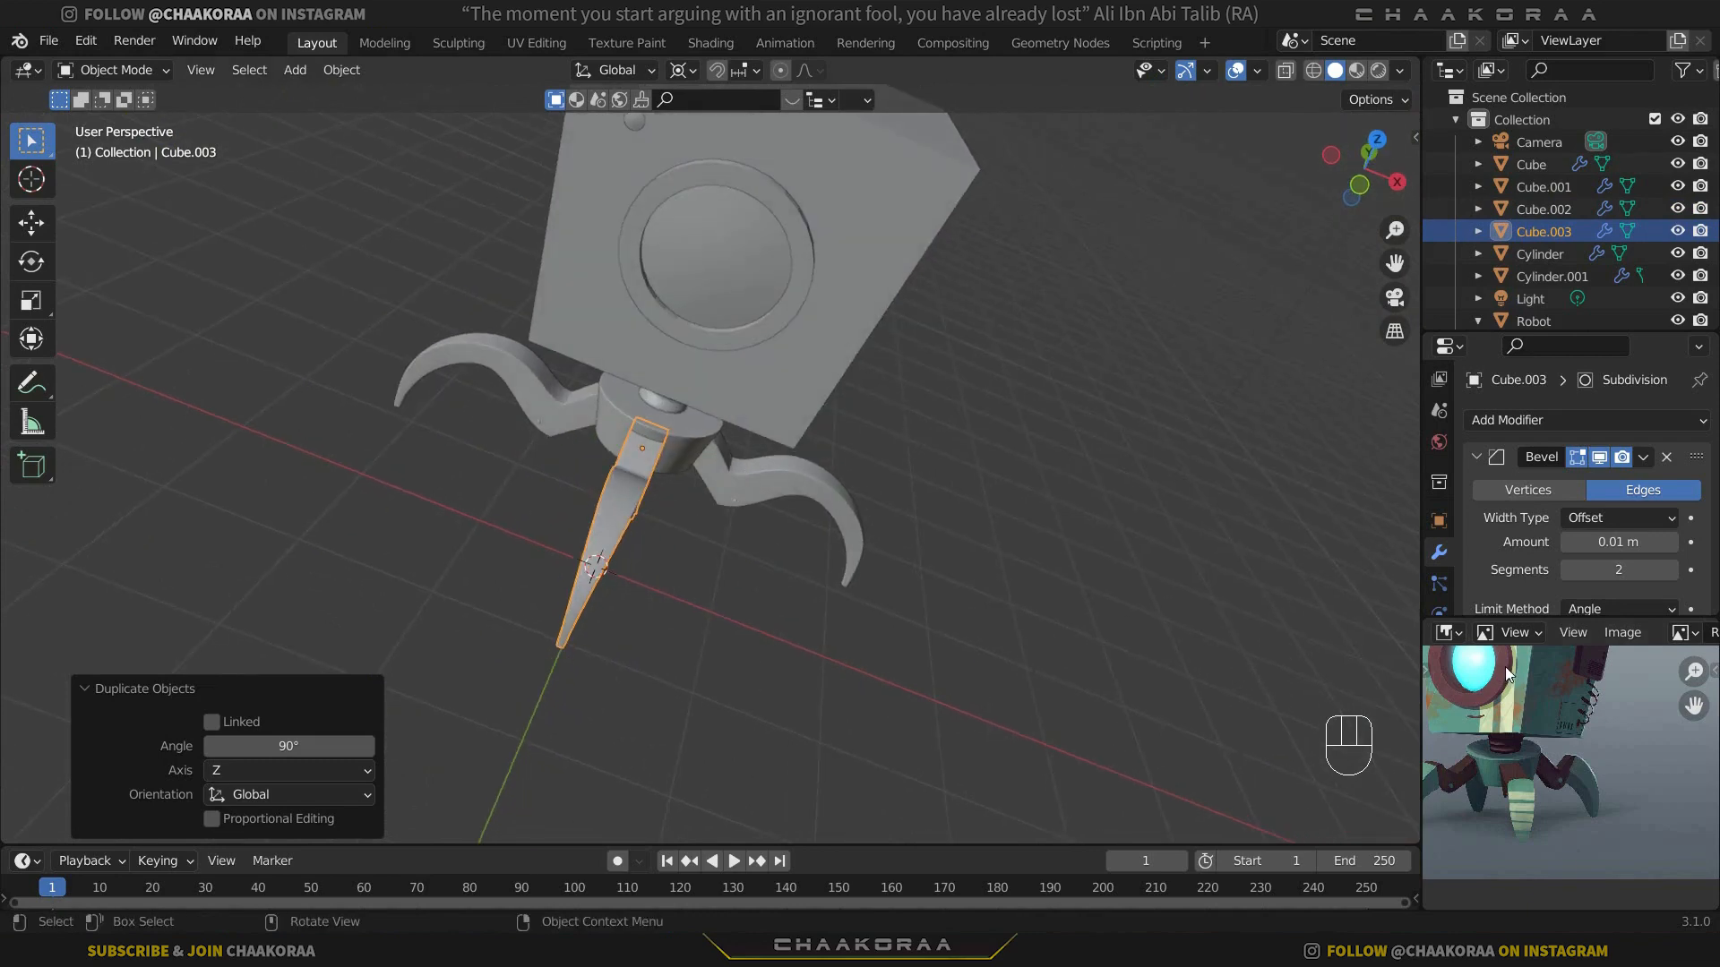
pyautogui.scroll(2, 1588, 728)
pyautogui.scroll(1, 1621, 708)
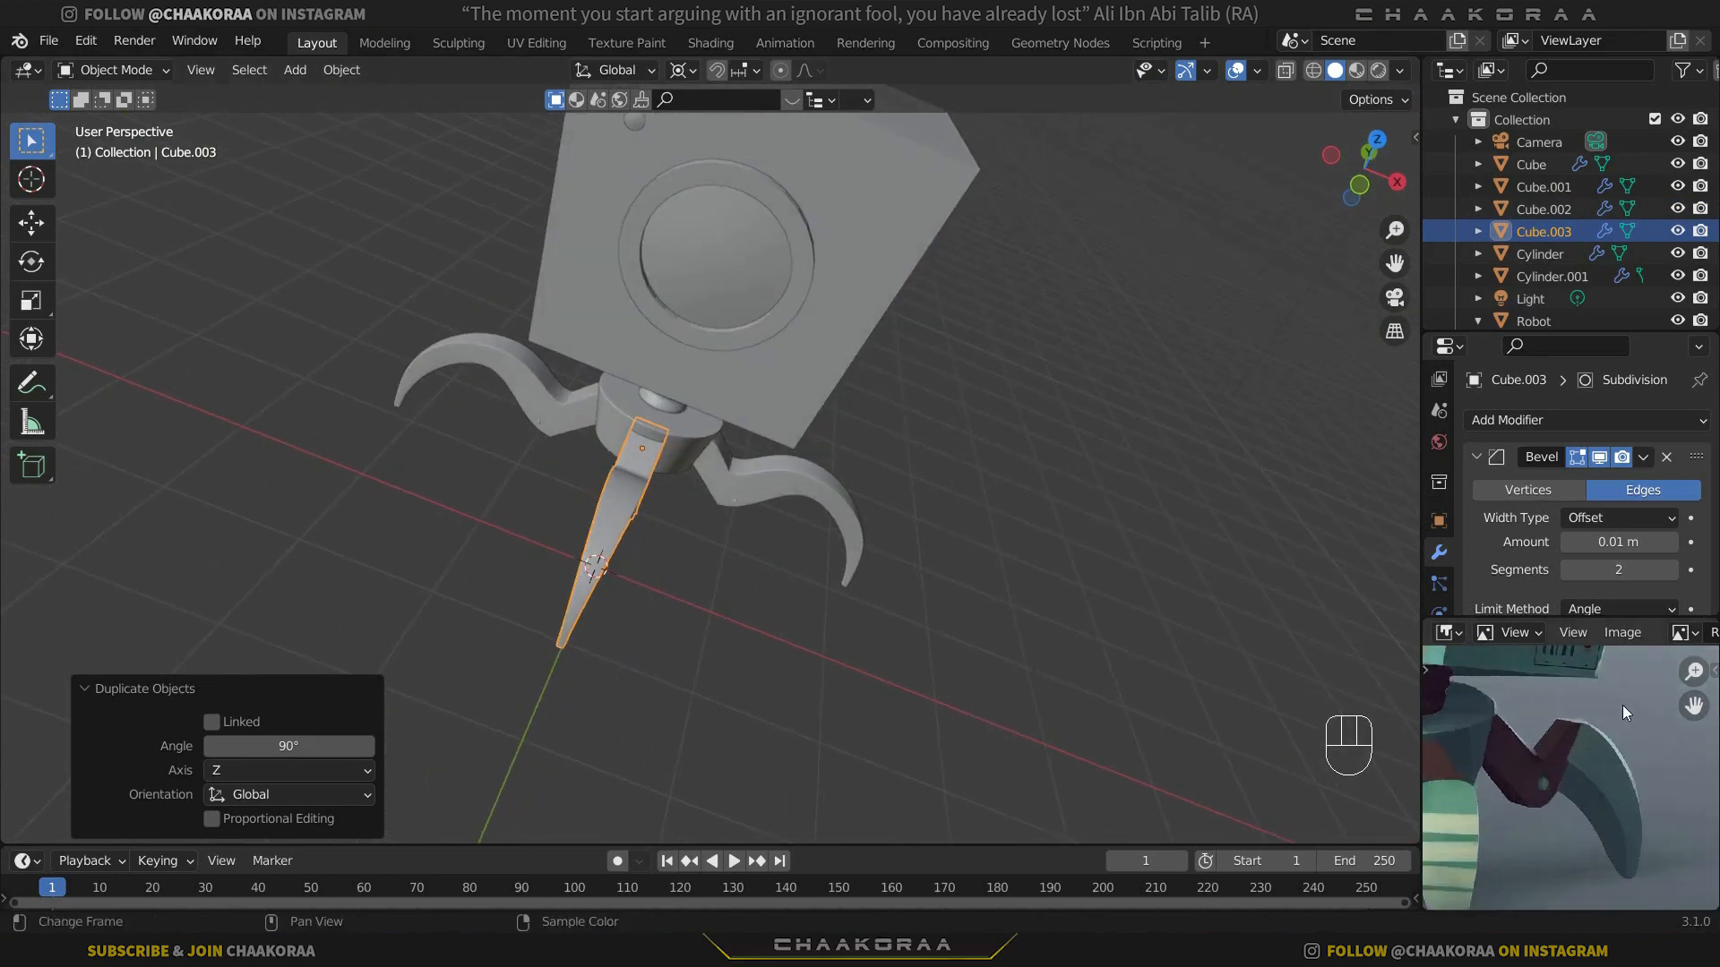
pyautogui.moveTo(1620, 706); pyautogui.dragTo(1553, 835, button='middle')
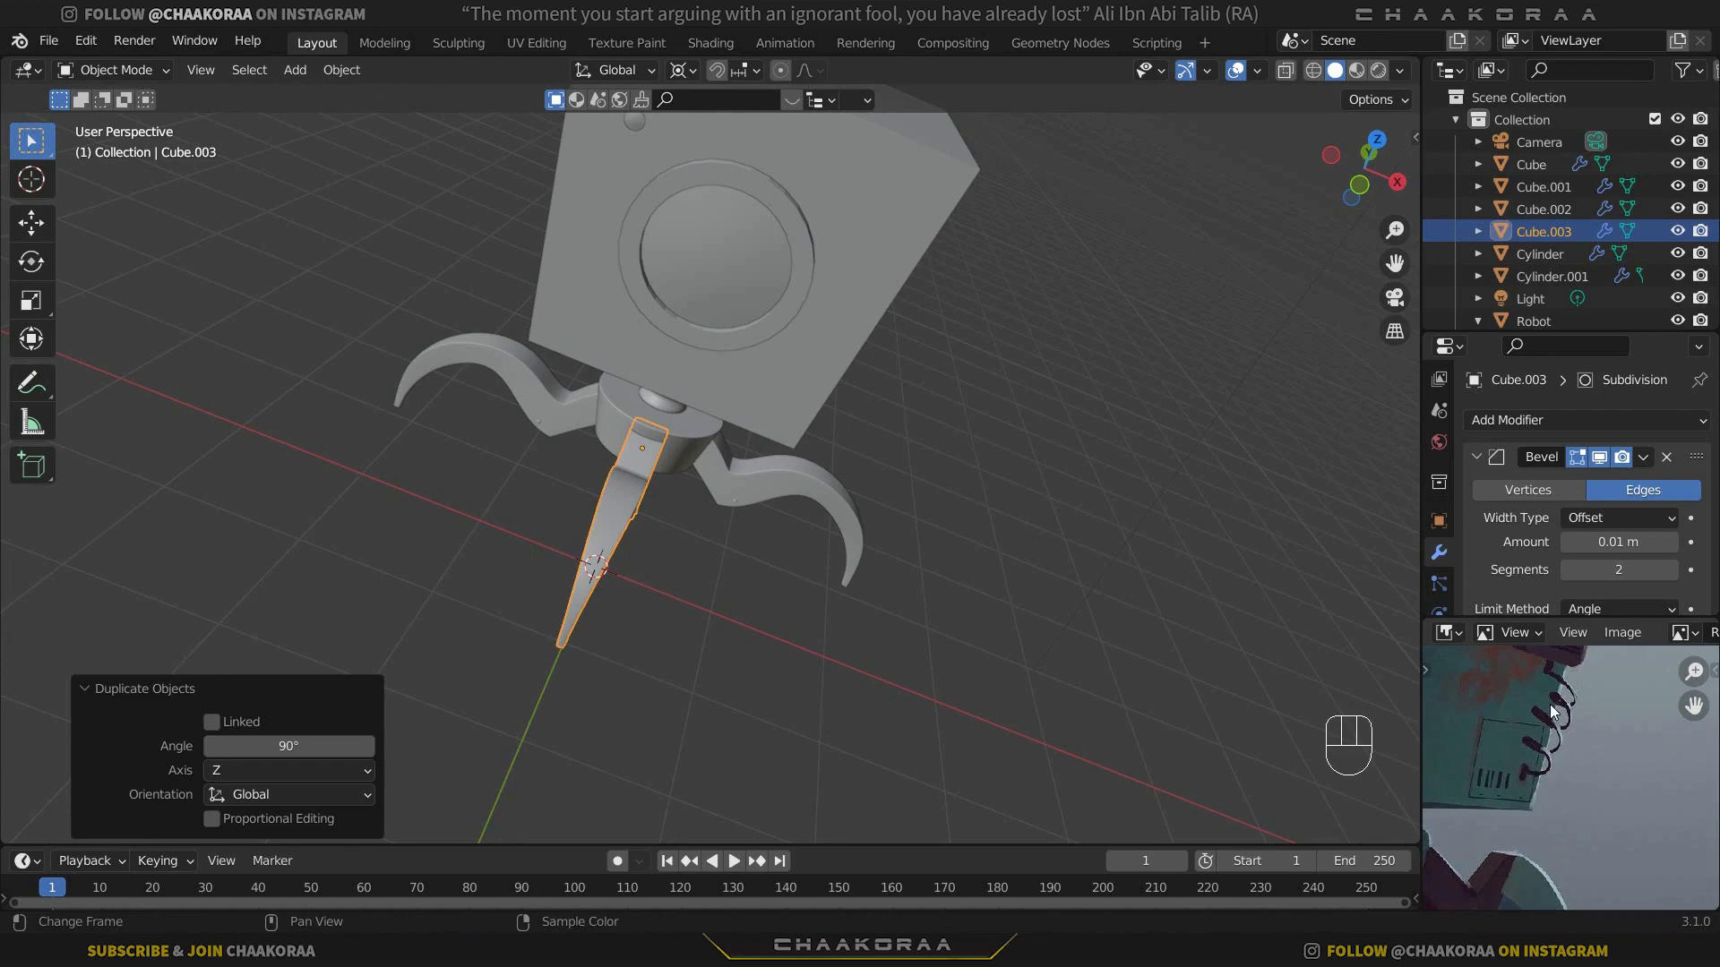
pyautogui.moveTo(1514, 770); pyautogui.dragTo(1504, 809, button='middle')
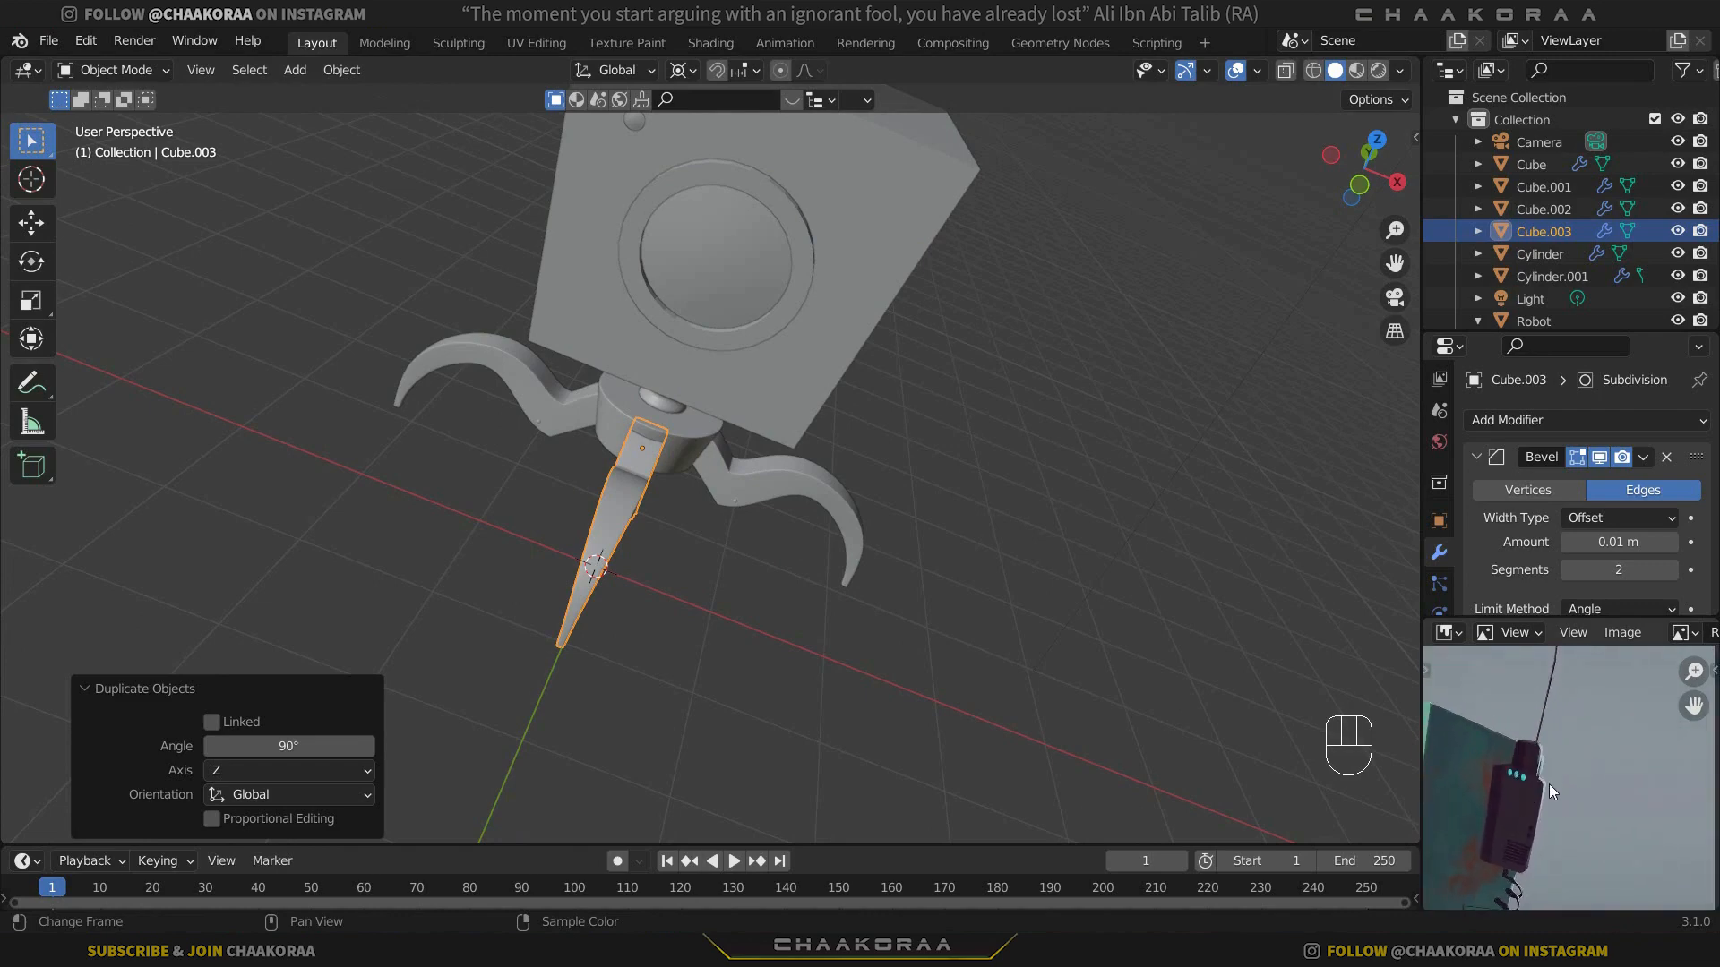
pyautogui.moveTo(1071, 584); pyautogui.dragTo(862, 544, button='middle')
pyautogui.moveTo(1521, 810); pyautogui.dragTo(1579, 745, button='middle')
pyautogui.moveTo(1579, 760); pyautogui.dragTo(1611, 797, button='middle')
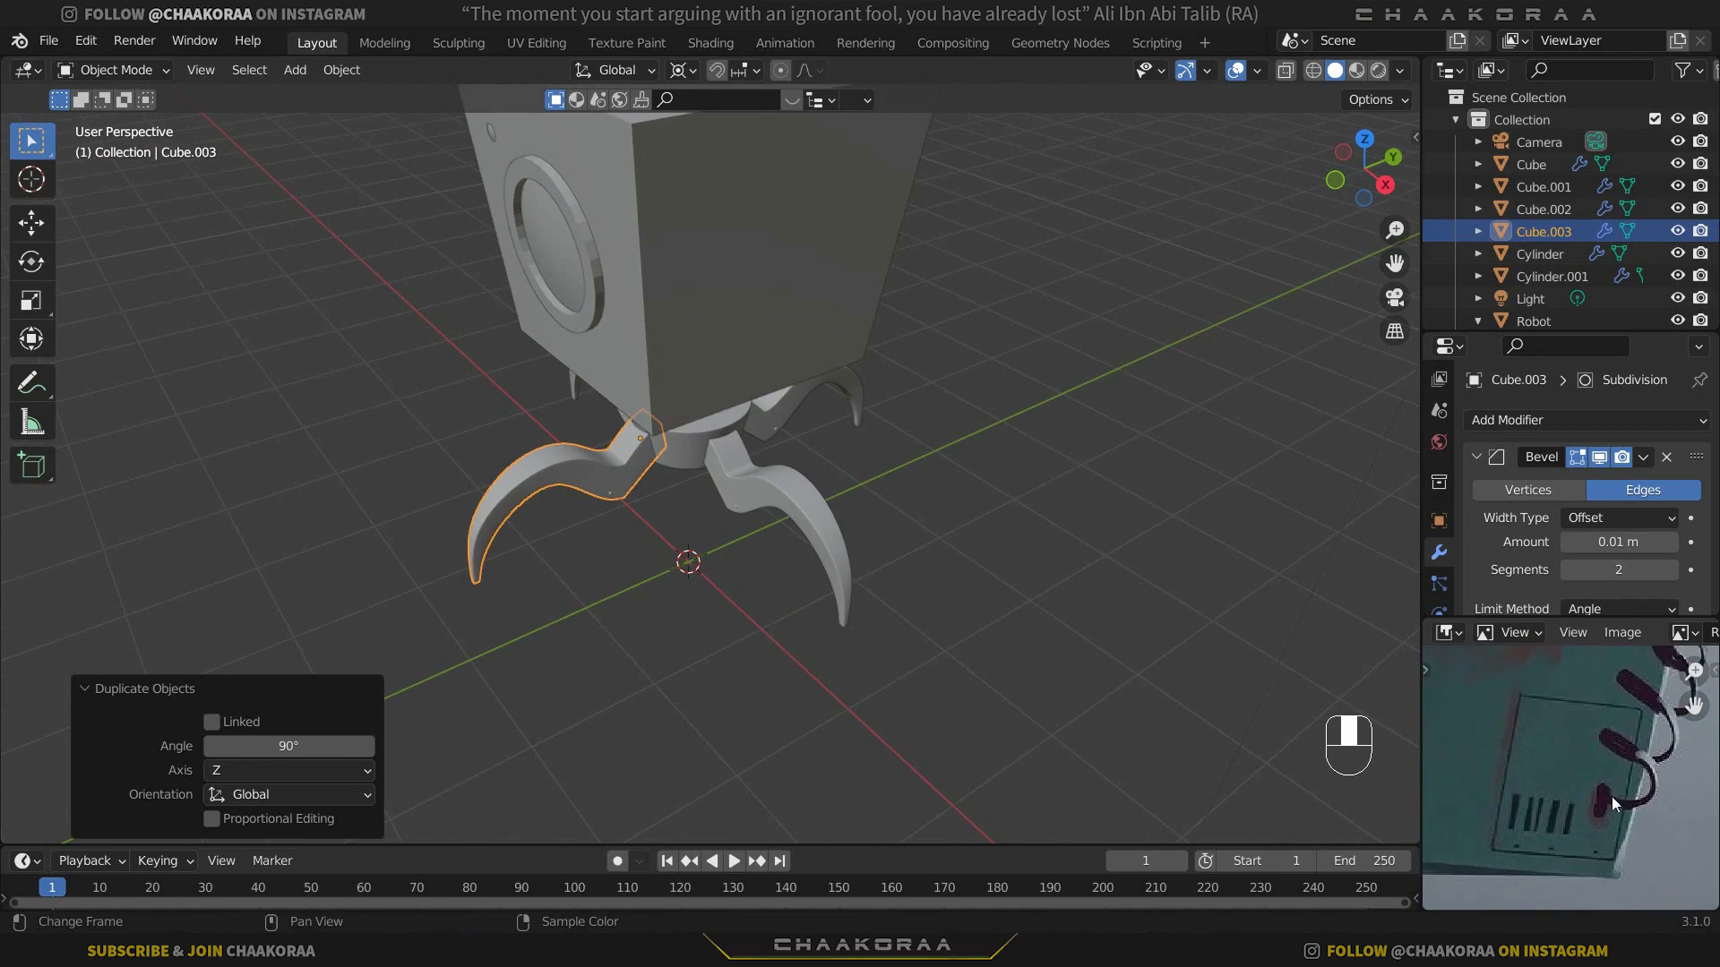
# Step: In Edit Mode, add two vertical loop cuts to the side of the robot's body, with slide factors of -0.870 and 0.200
pyautogui.moveTo(932, 276); pyautogui.dragTo(738, 339, button='middle')
pyautogui.click(762, 353)
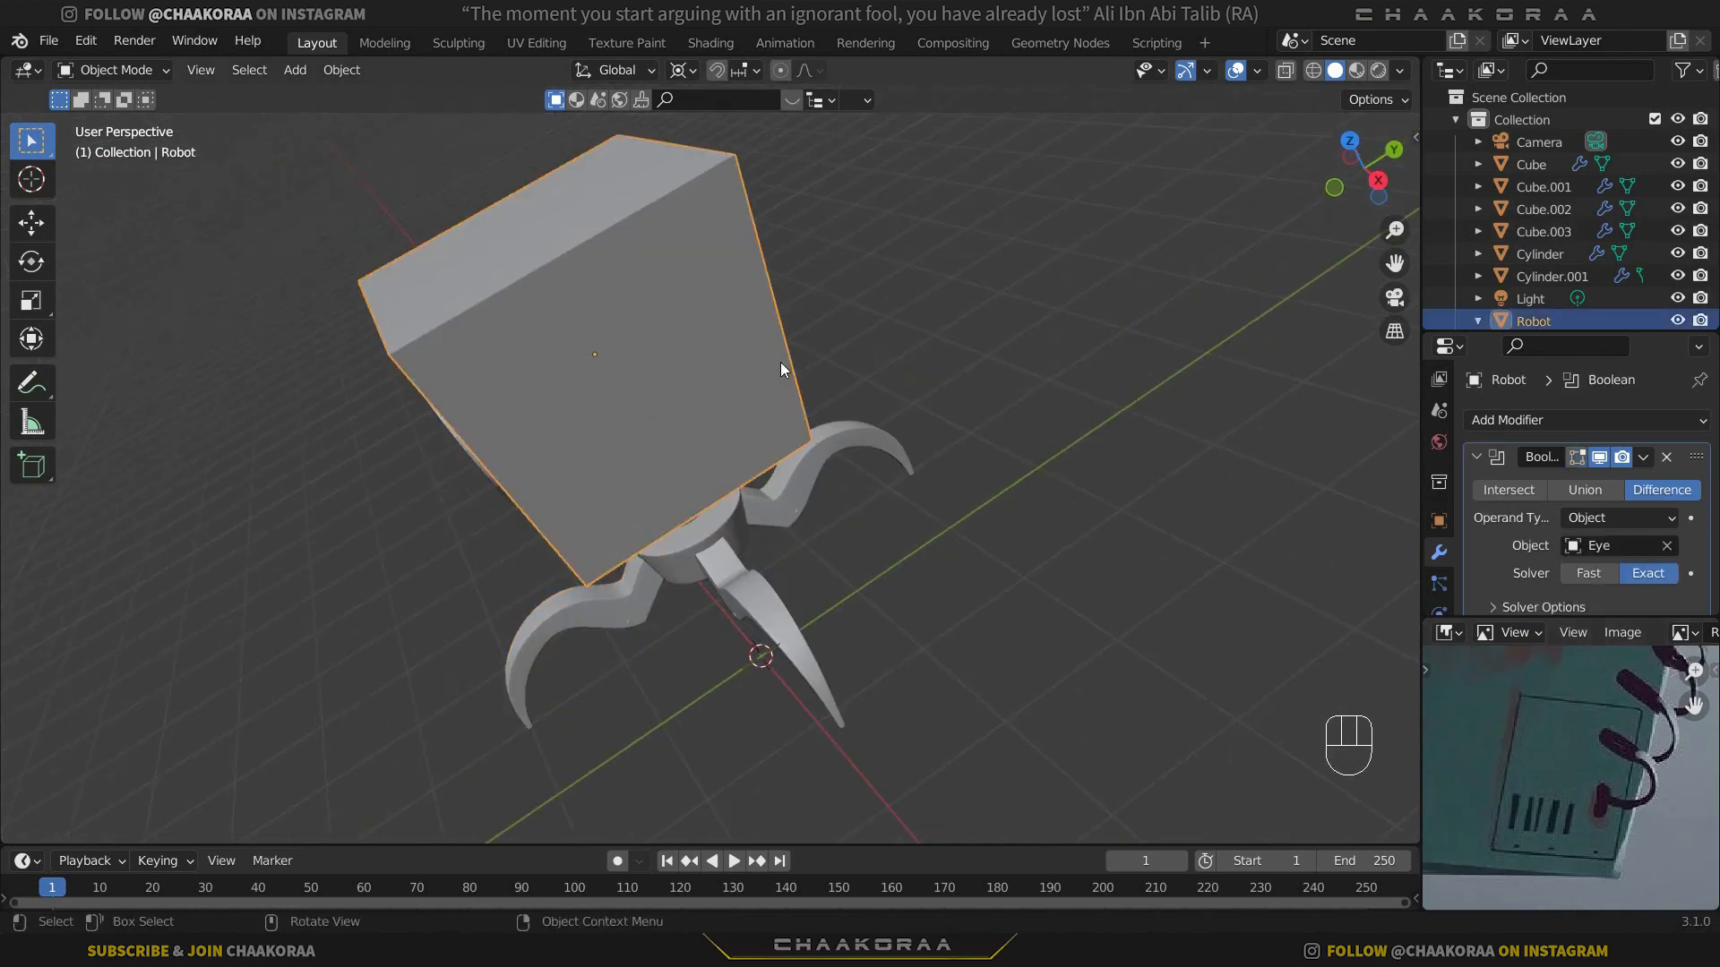
pyautogui.press('Tab')
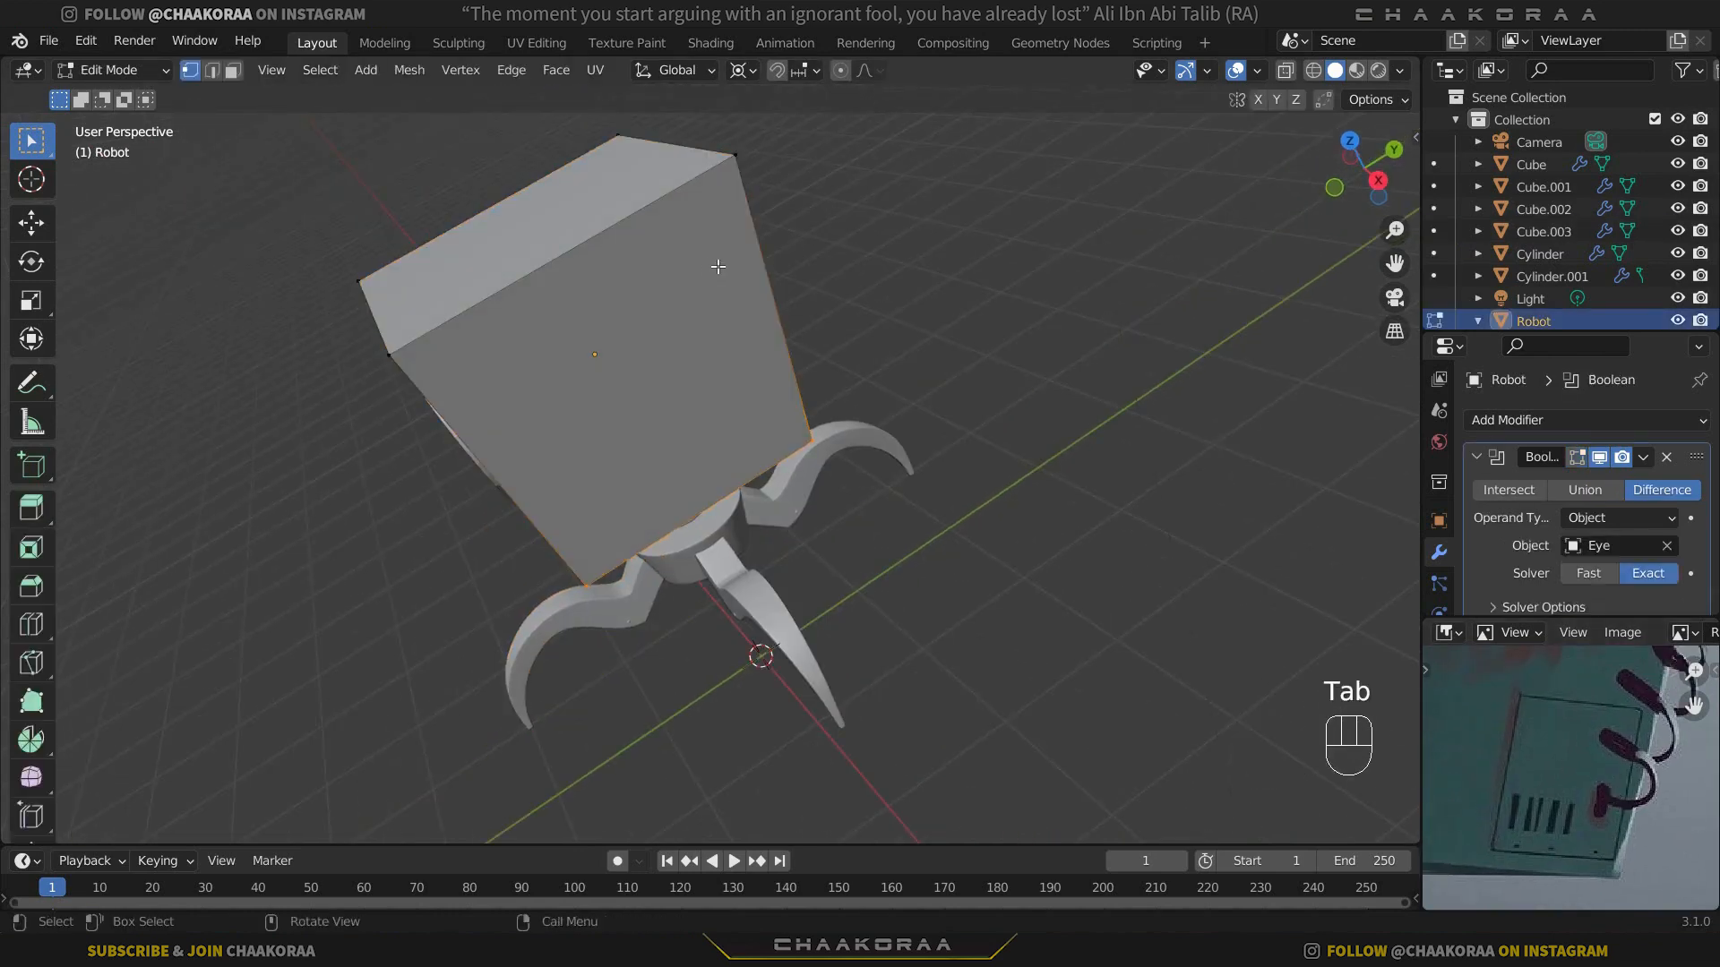
pyautogui.hotkey('ctrl', 'r')
pyautogui.click(661, 261)
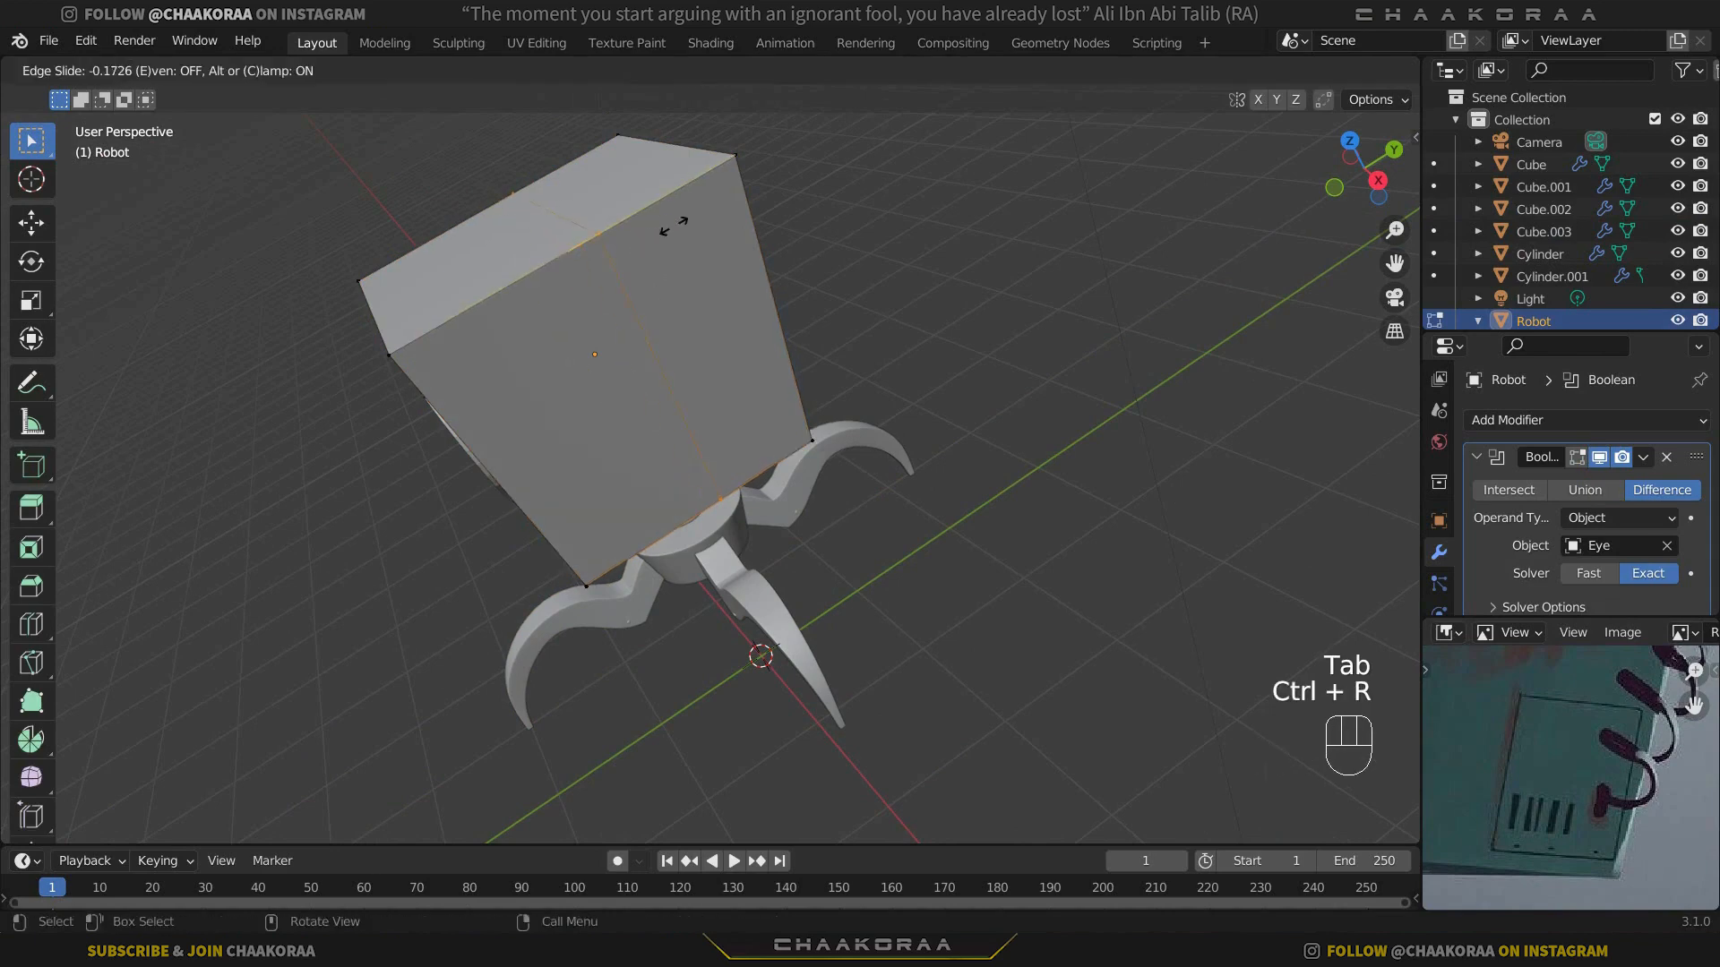
pyautogui.click(799, 170)
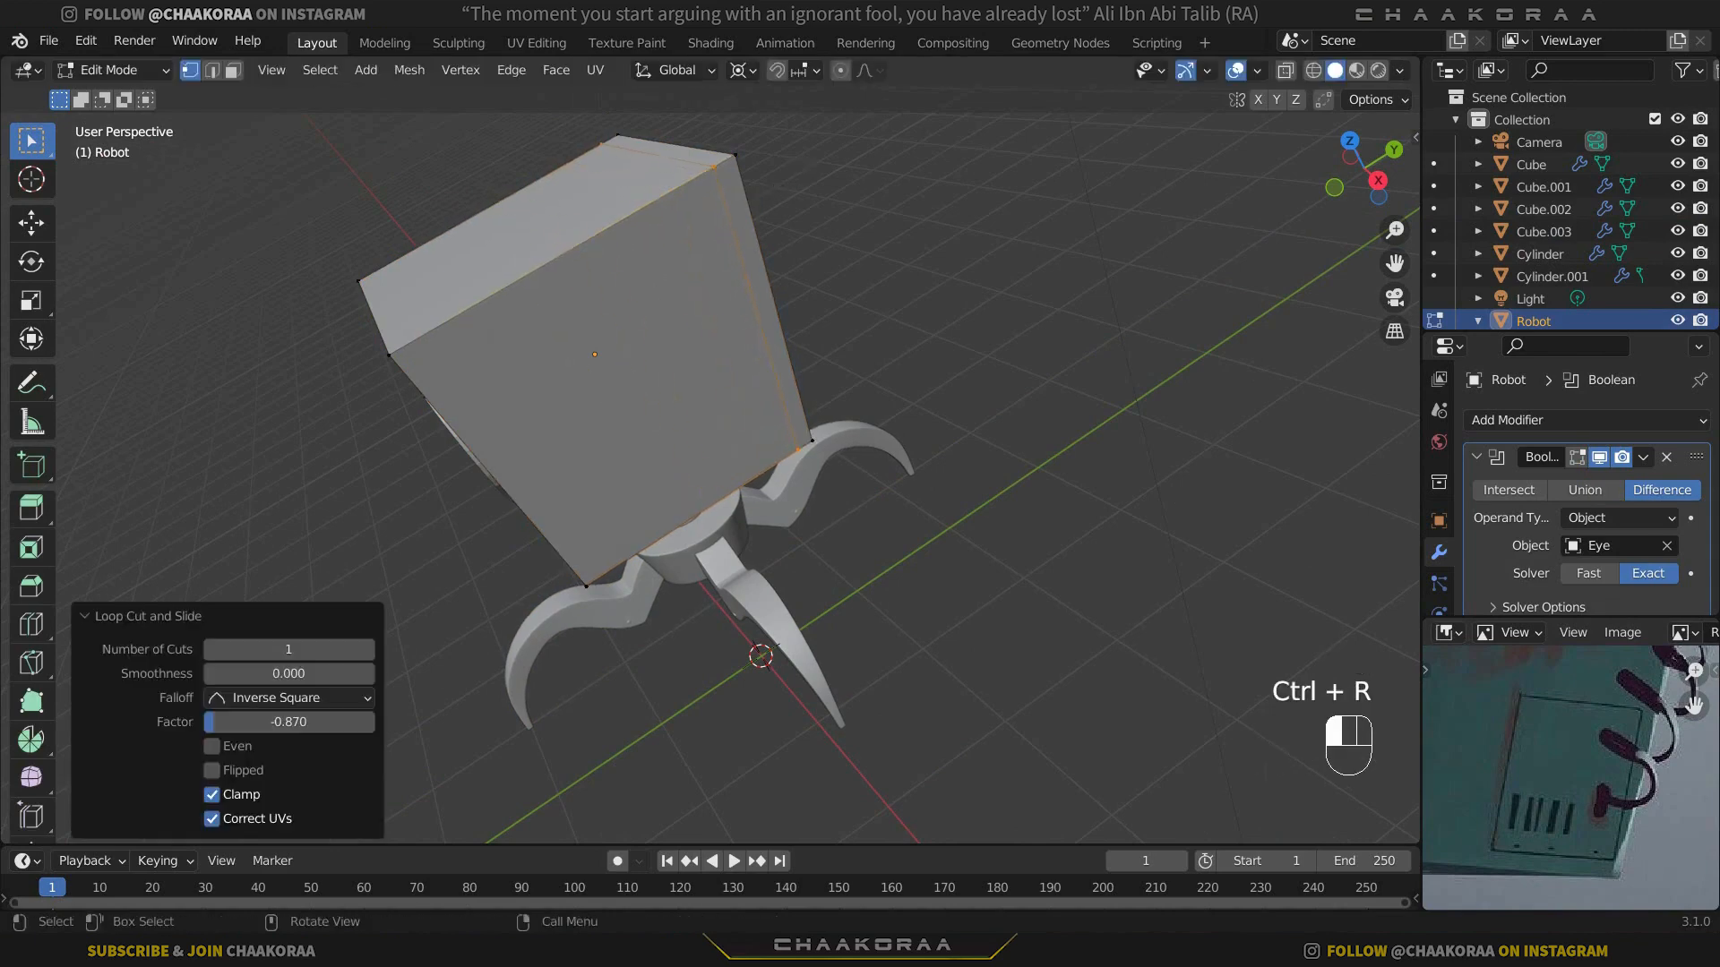
pyautogui.hotkey('ctrl', 'r')
pyautogui.click(609, 248)
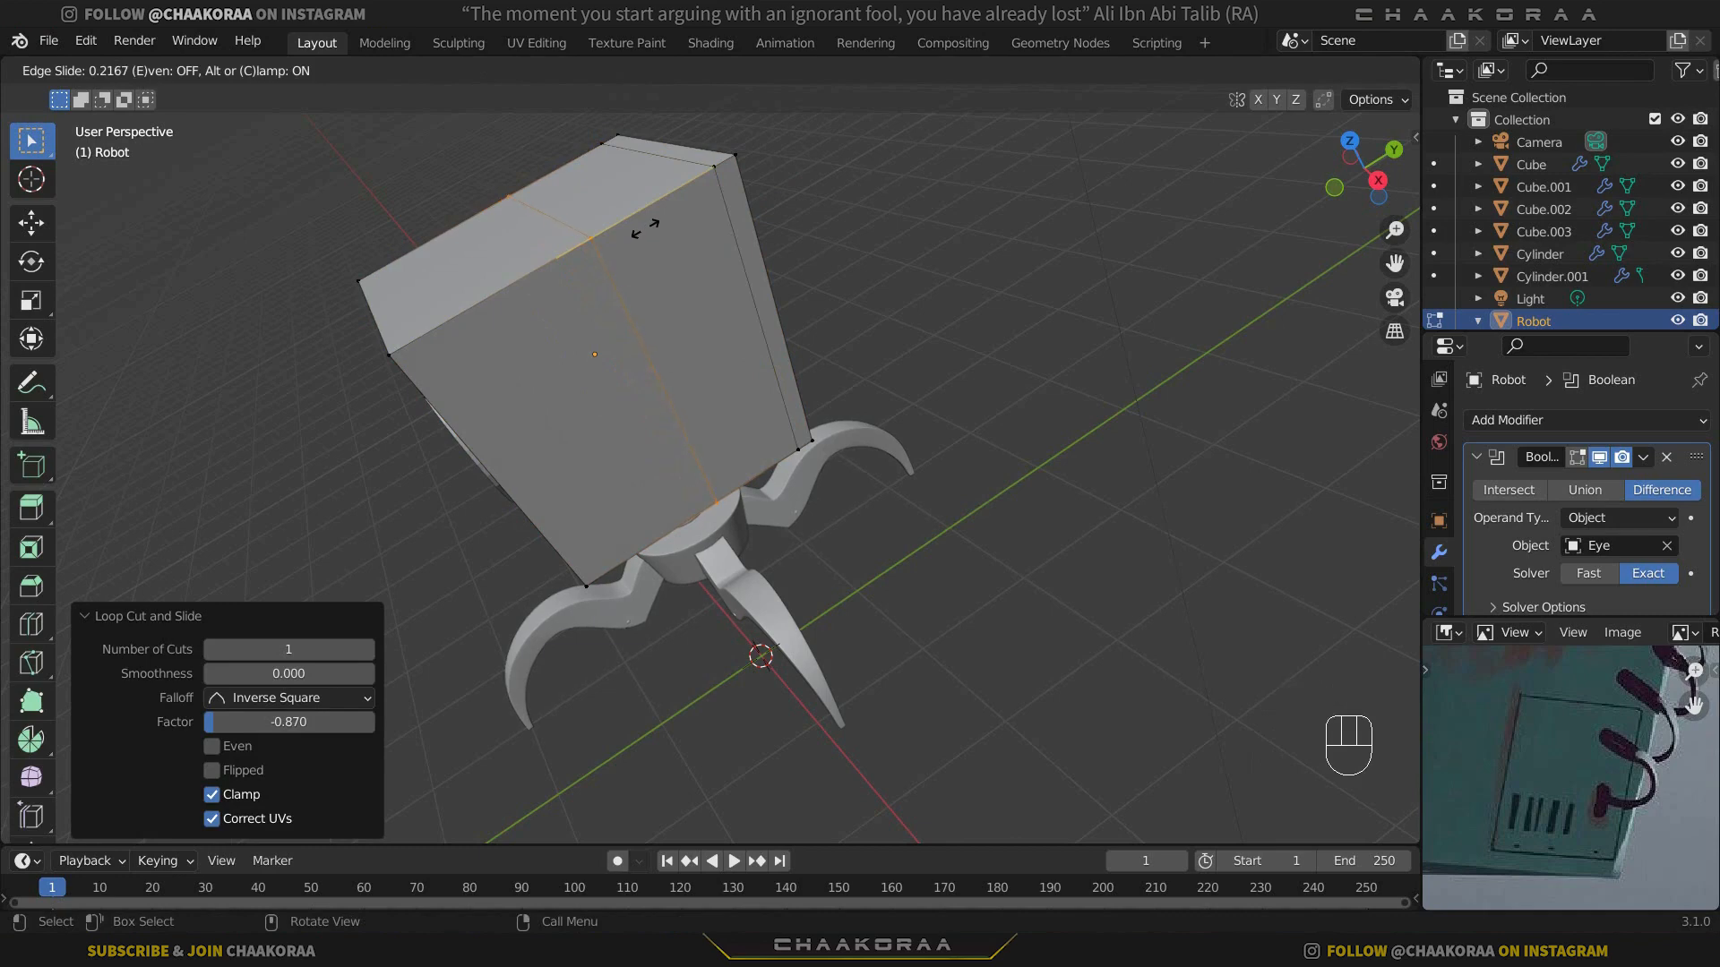
pyautogui.click(645, 227)
# Step: Add a horizontal loop cut near the lower edge of the robot's body, with a slide factor of 0.885
pyautogui.moveTo(412, 380); pyautogui.dragTo(703, 296, button='middle')
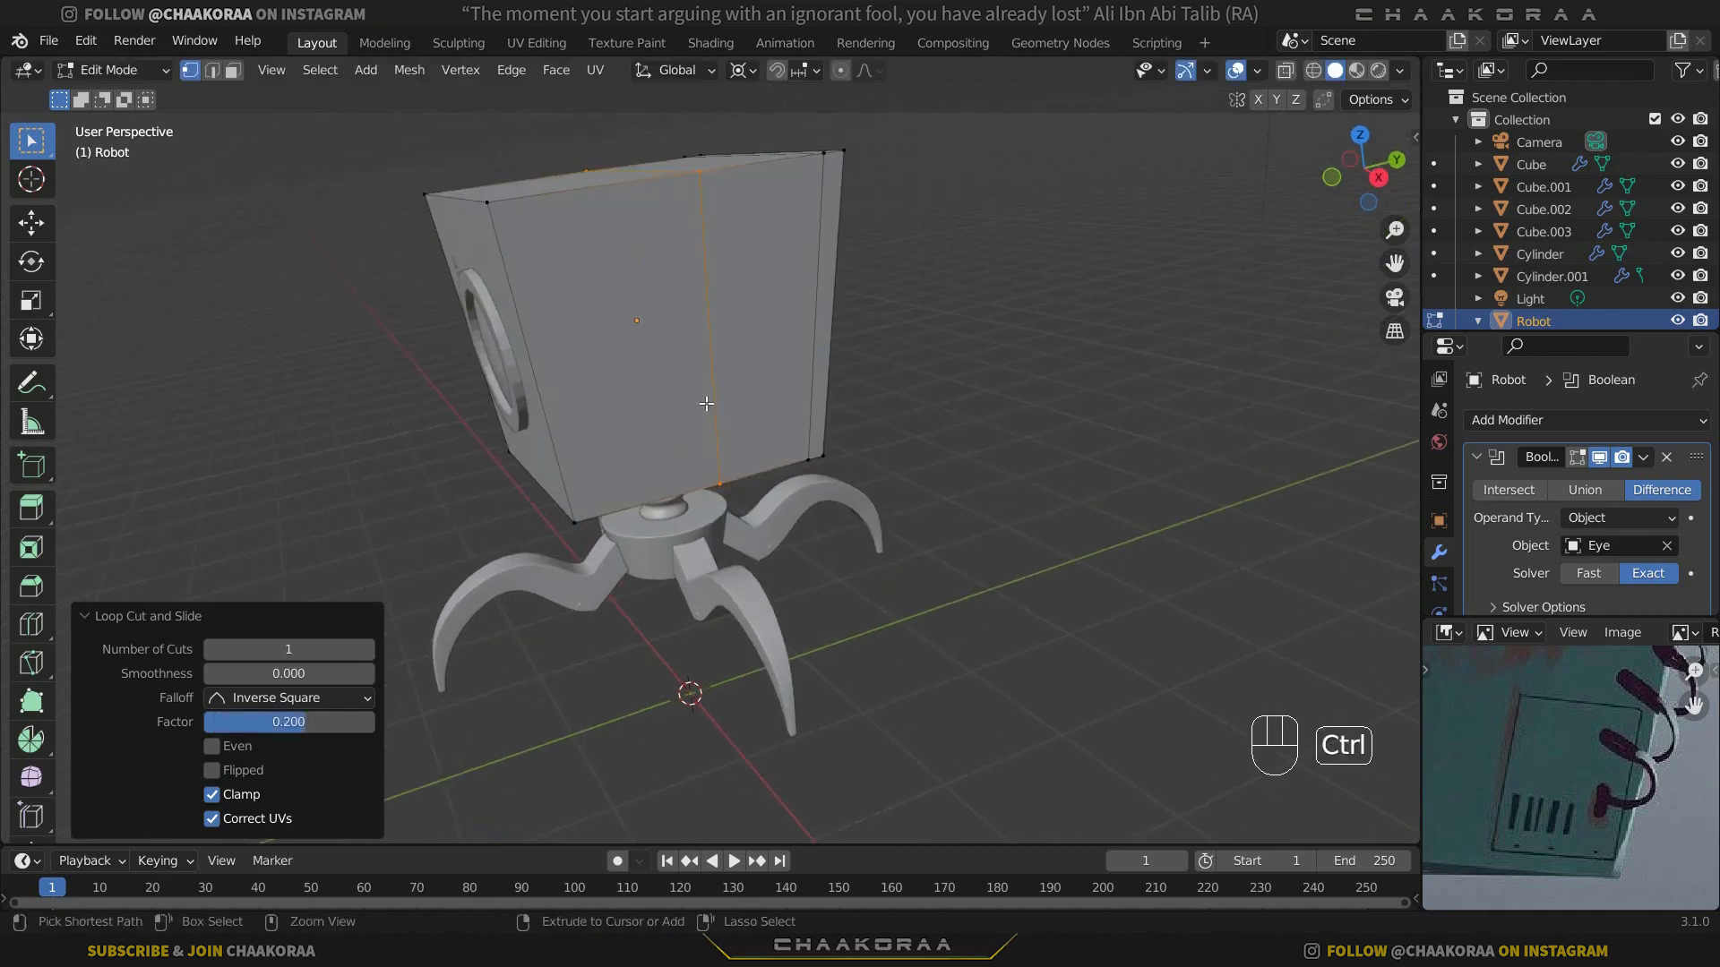
pyautogui.hotkey('ctrl', 'r')
pyautogui.click(708, 479)
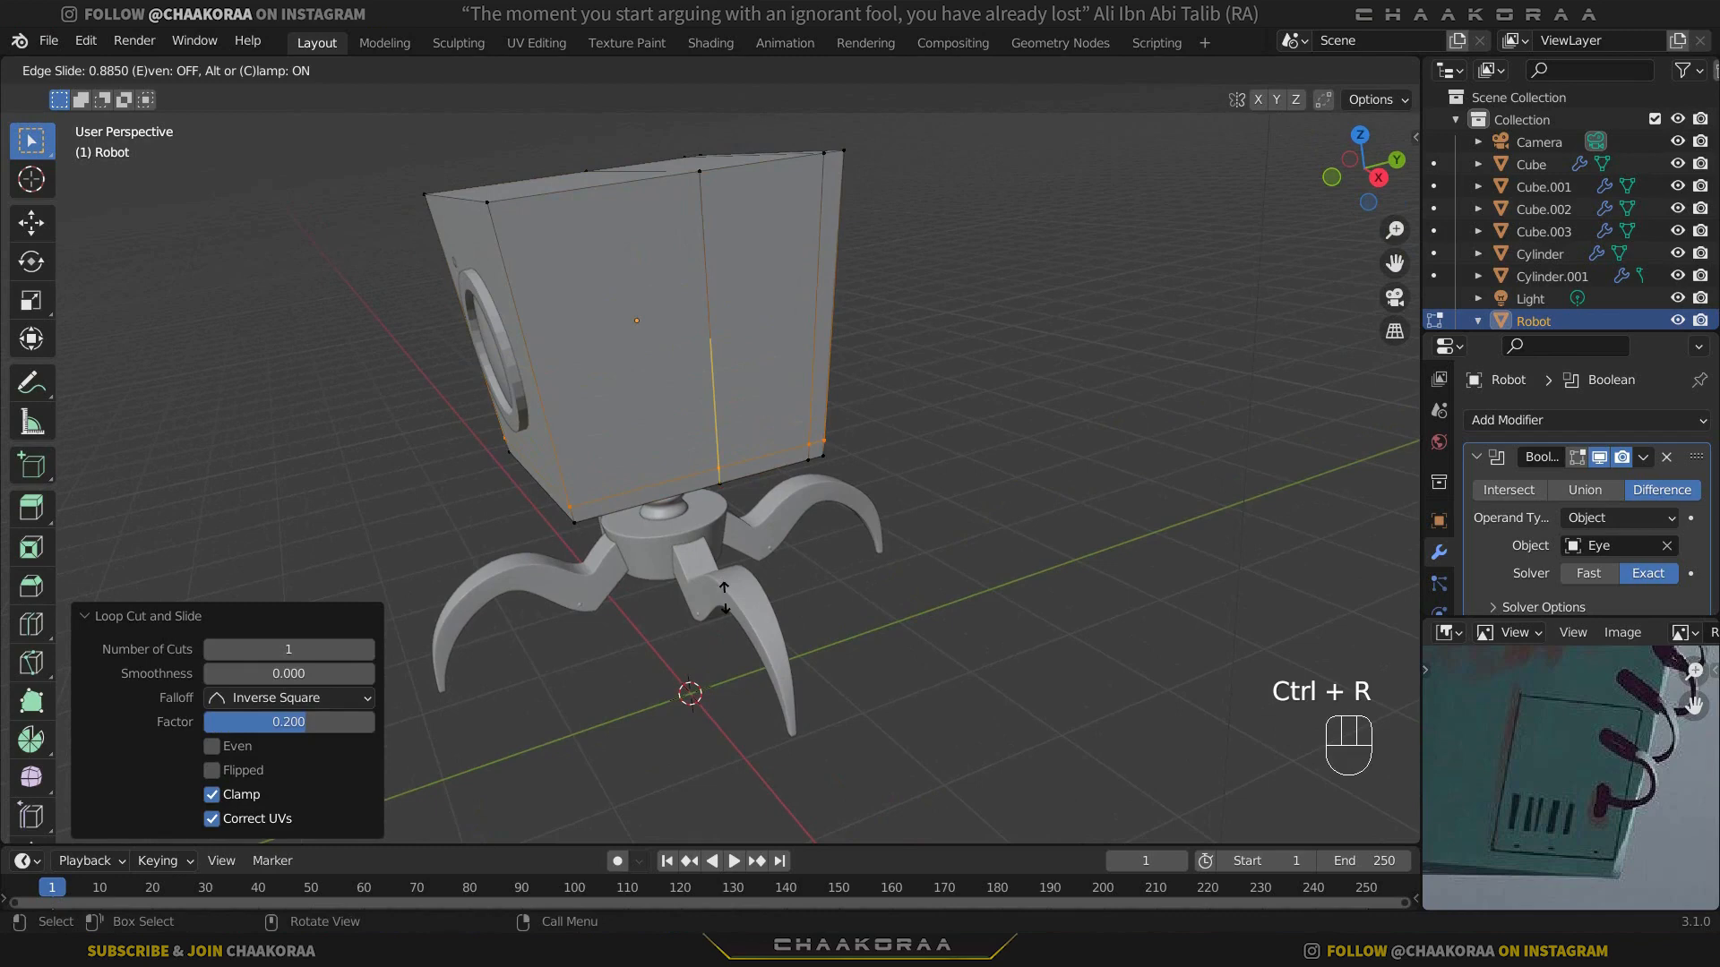
pyautogui.click(723, 596)
pyautogui.hotkey('ctrl', 'r')
pyautogui.hotkey('ctrl', 'r')
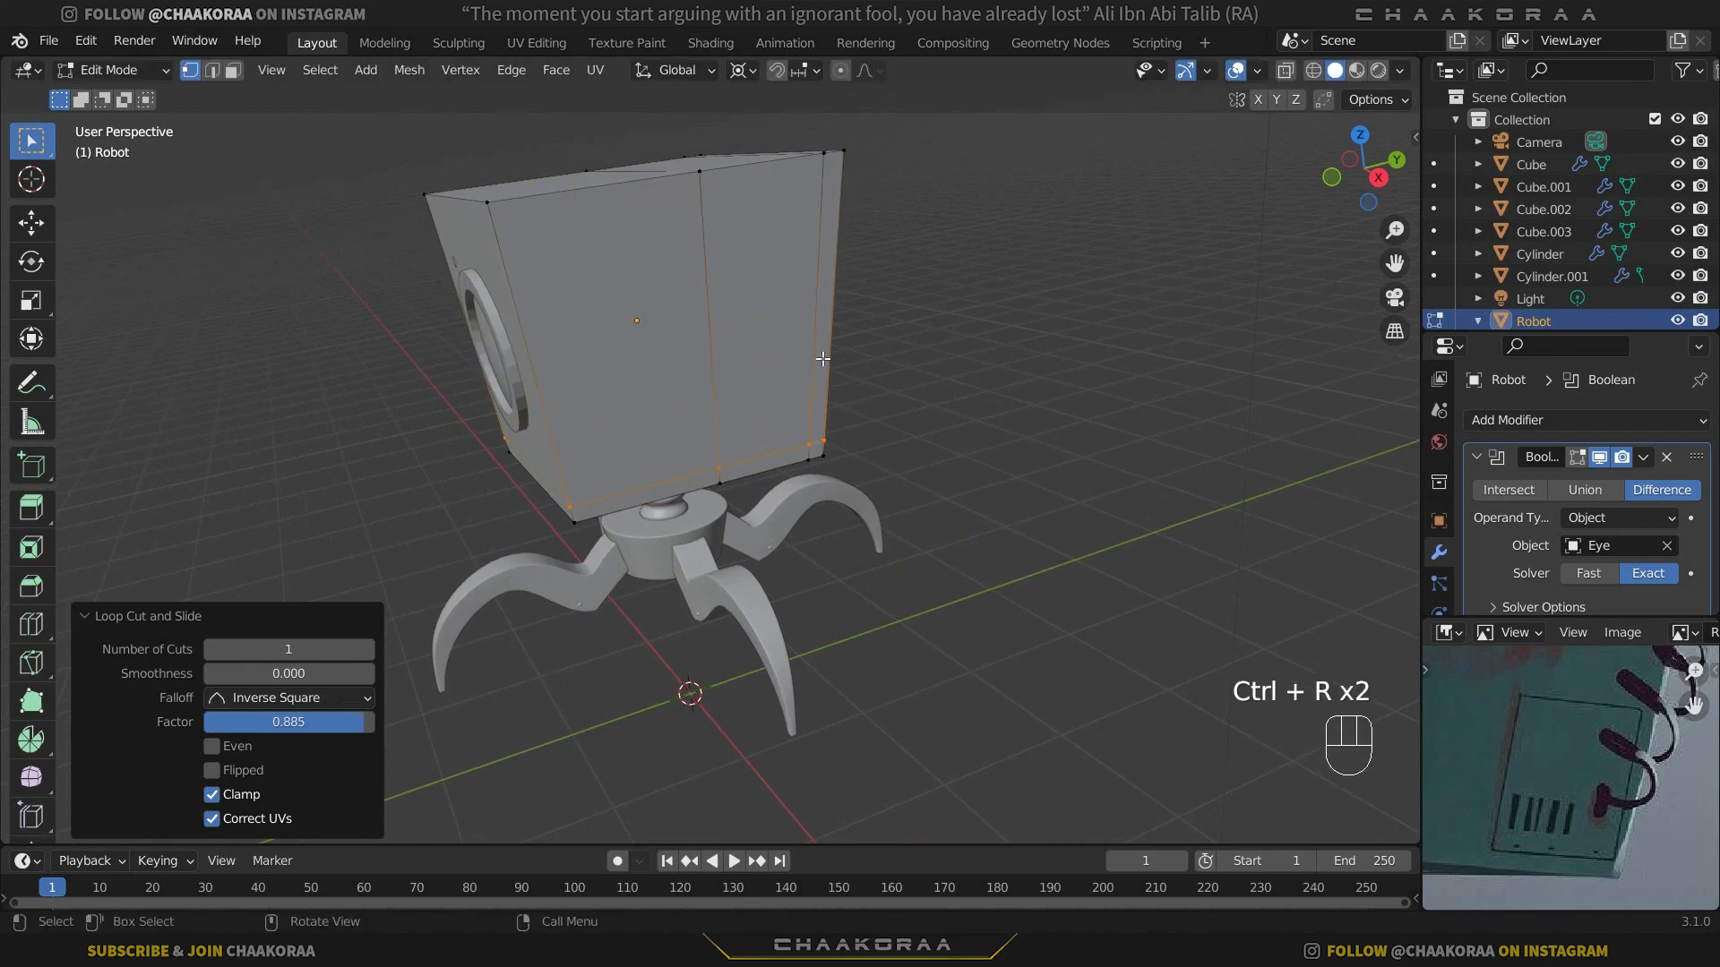
pyautogui.rightClick(793, 341)
pyautogui.press('Escape')
pyautogui.hotkey('ctrl', 'z')
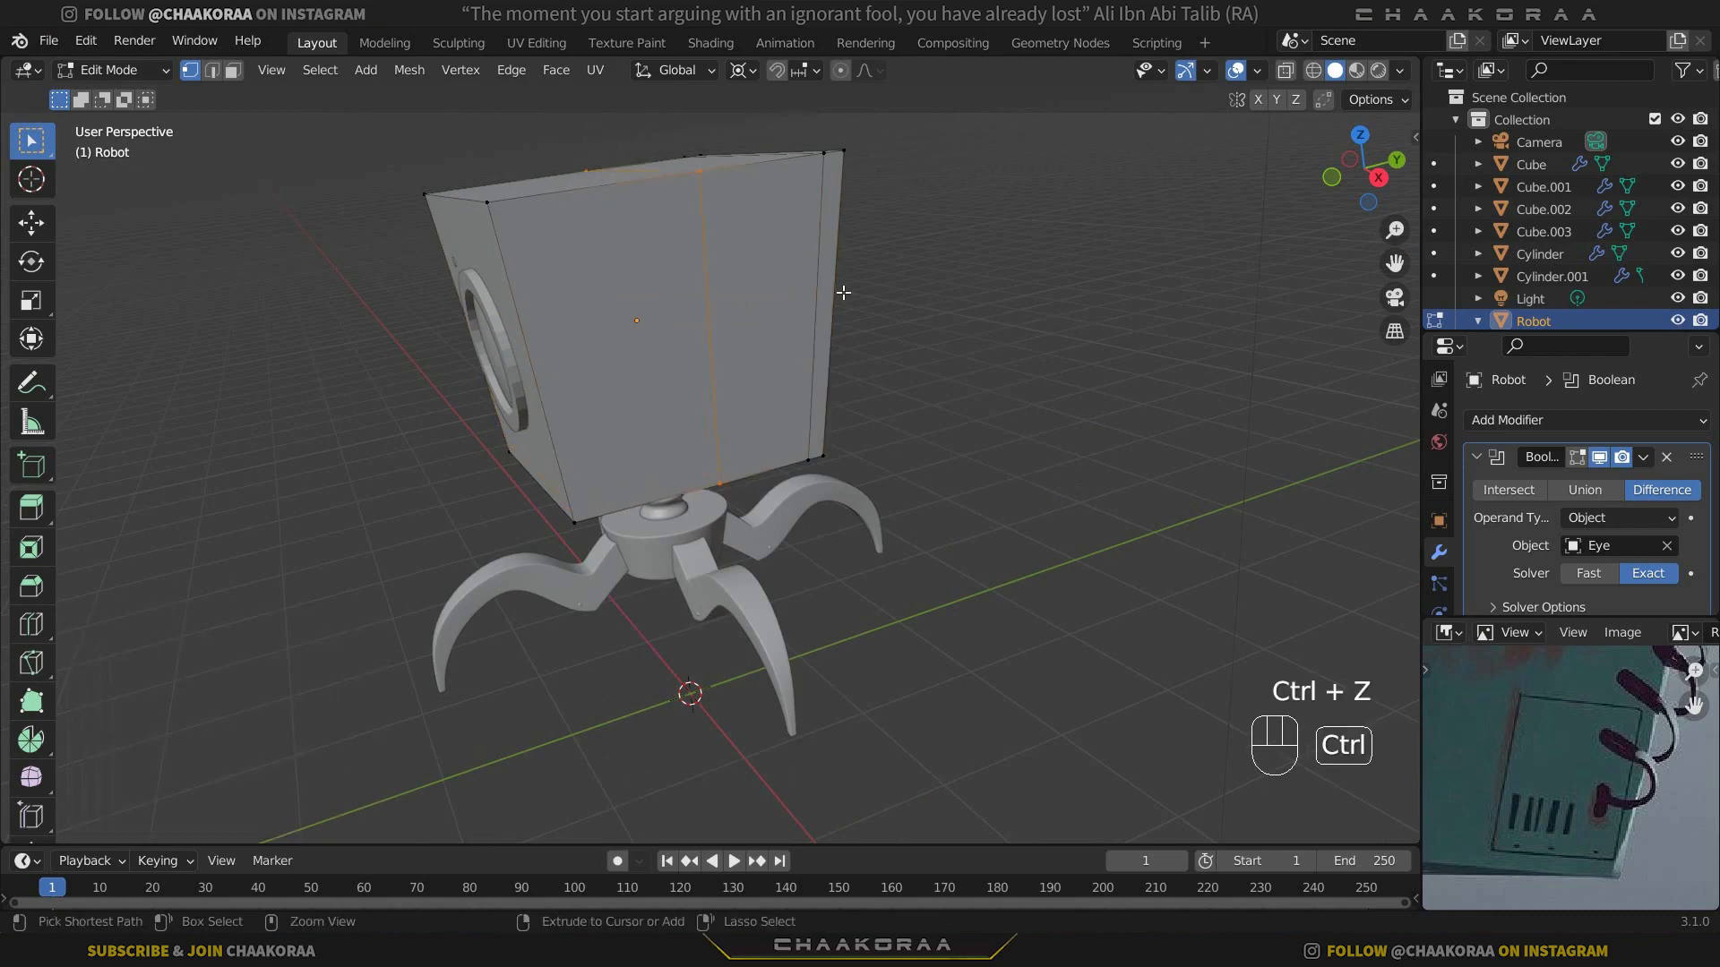
pyautogui.hotkey('ctrl', 'shift', 'z')
# Step: Add another horizontal loop cut above the lowest one on the robot's body, with a slide factor of 0.745
pyautogui.hotkey('ctrl', 'r')
pyautogui.click(757, 318)
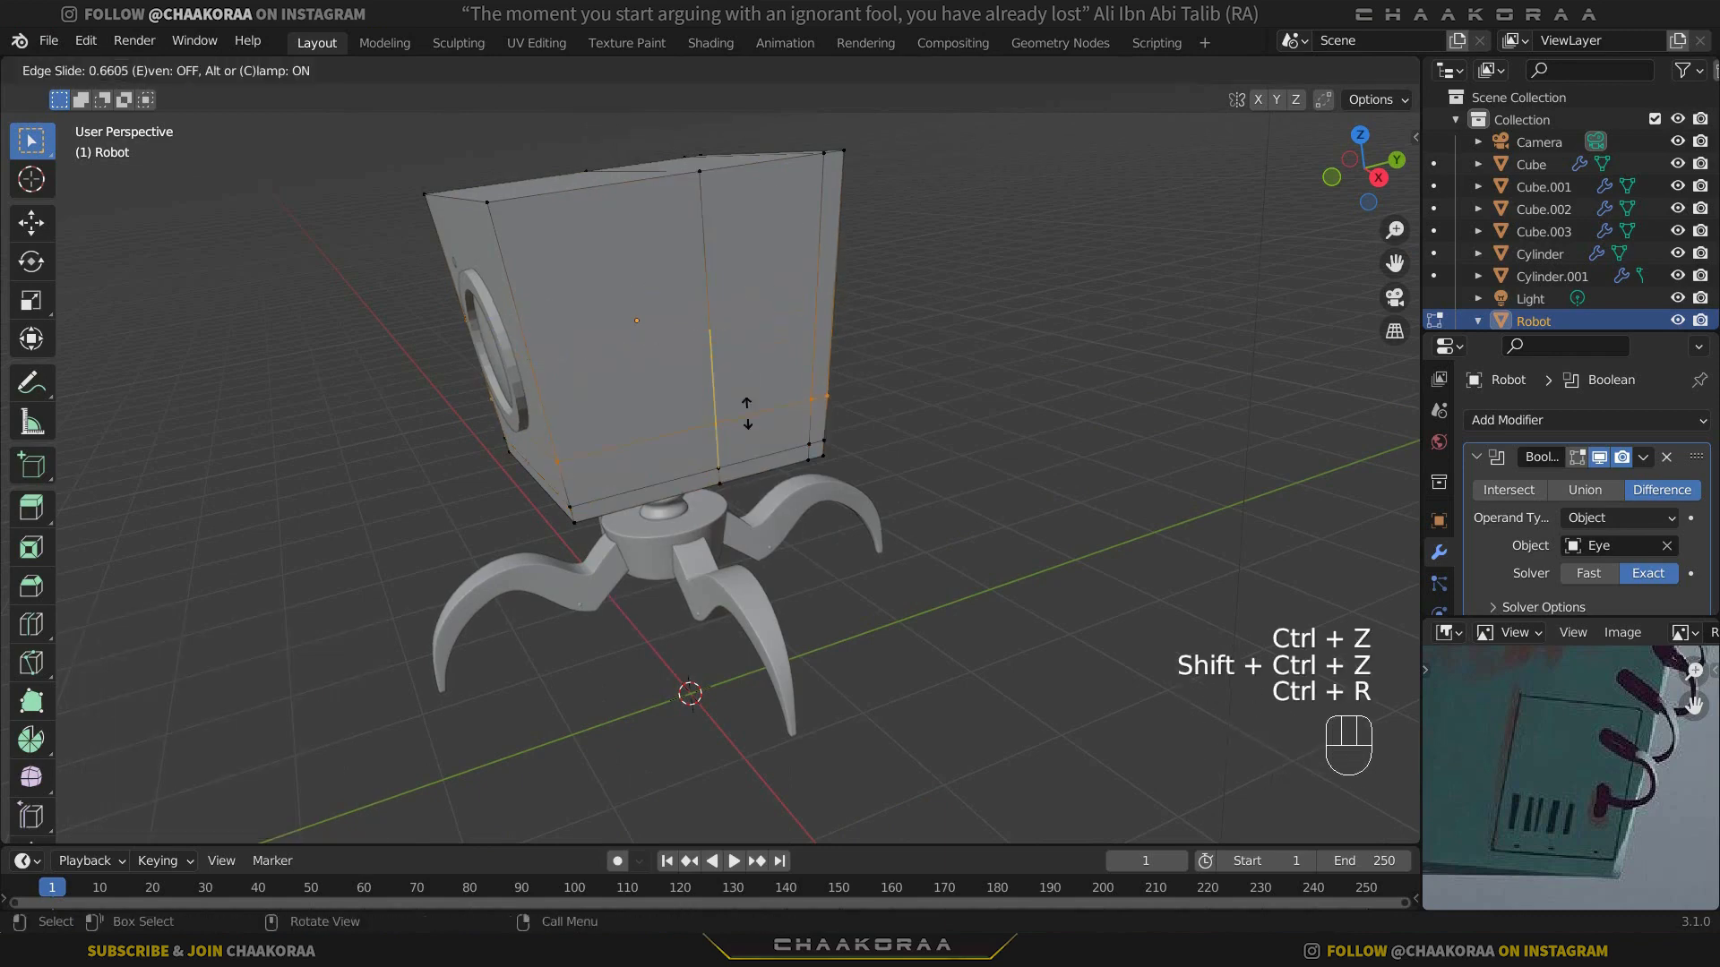
pyautogui.click(746, 423)
pyautogui.scroll(4, 746, 422)
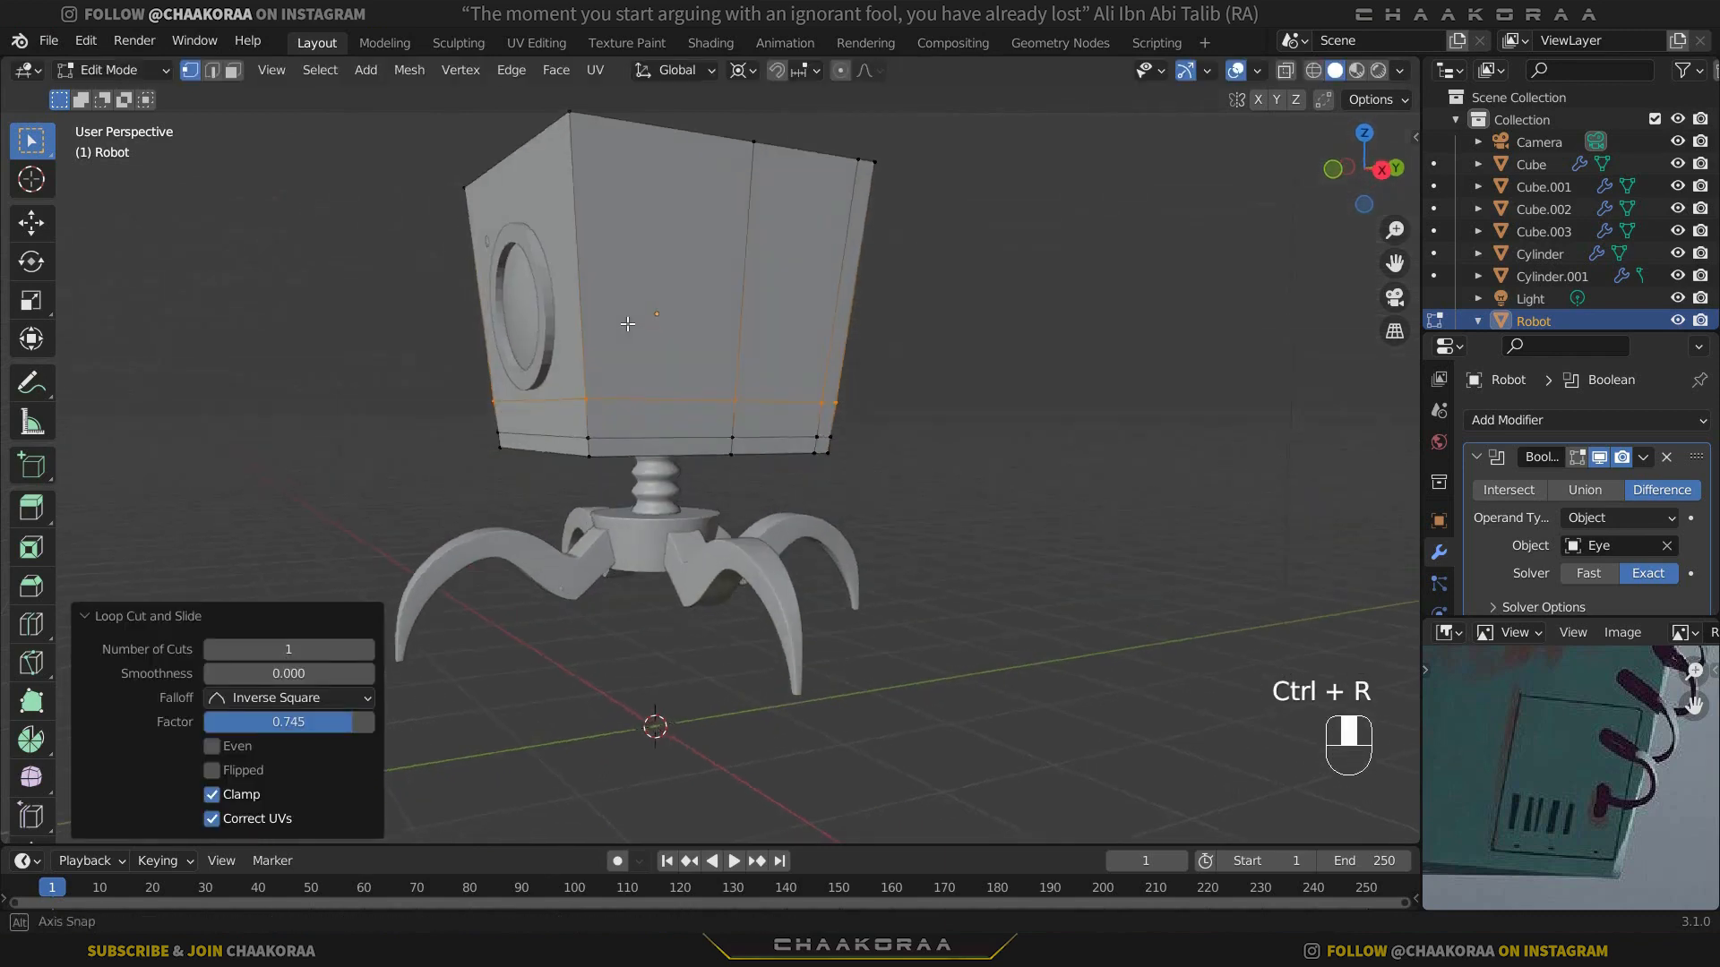
pyautogui.keyDown('shift'); pyautogui.moveTo(681, 421); pyautogui.dragTo(595, 472, button='middle'); pyautogui.keyUp('shift')
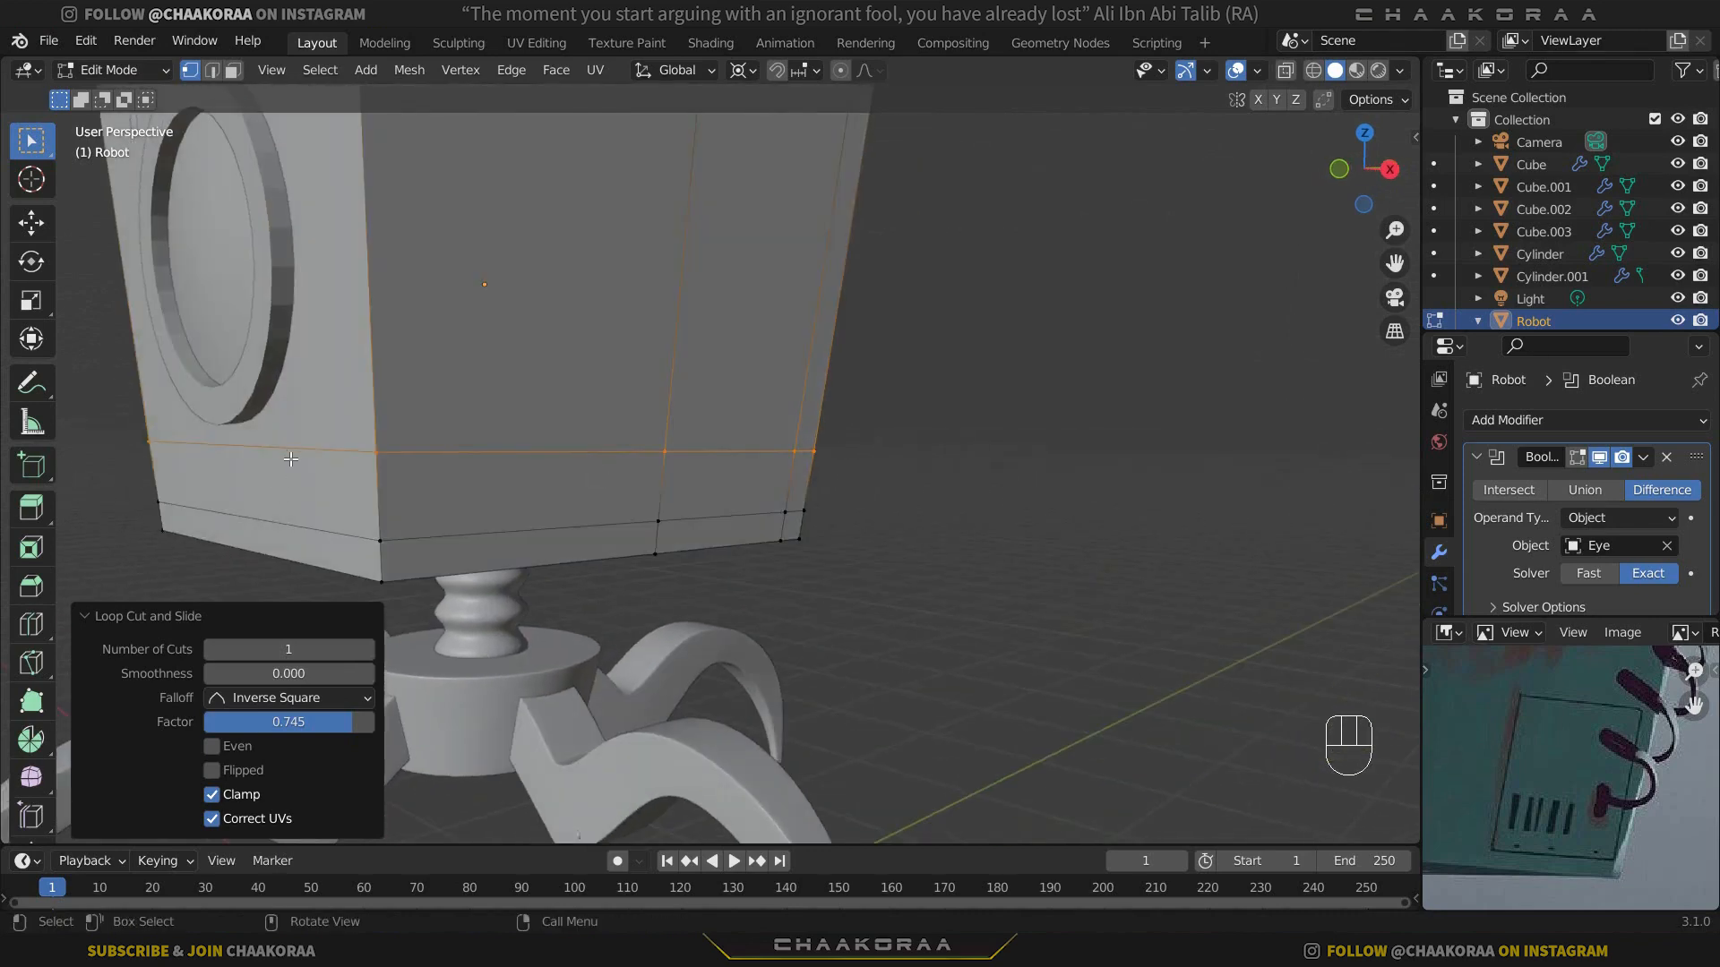
pyautogui.click(364, 459)
pyautogui.press('g')
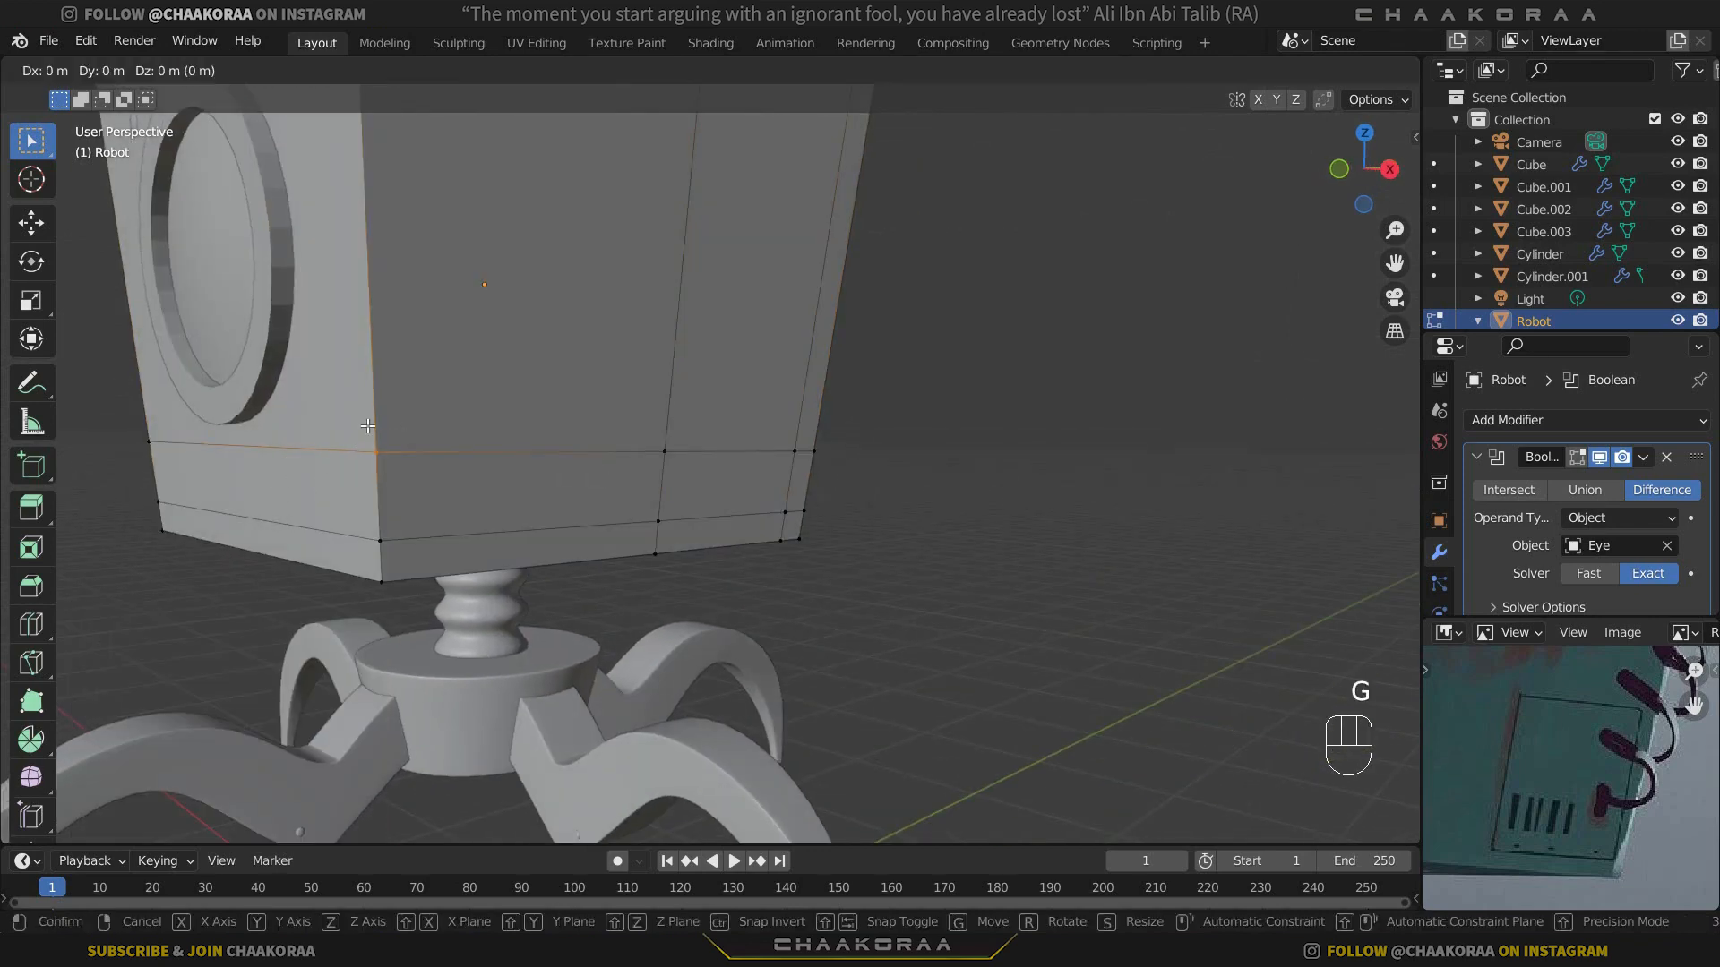
pyautogui.press('g')
pyautogui.rightClick(289, 374)
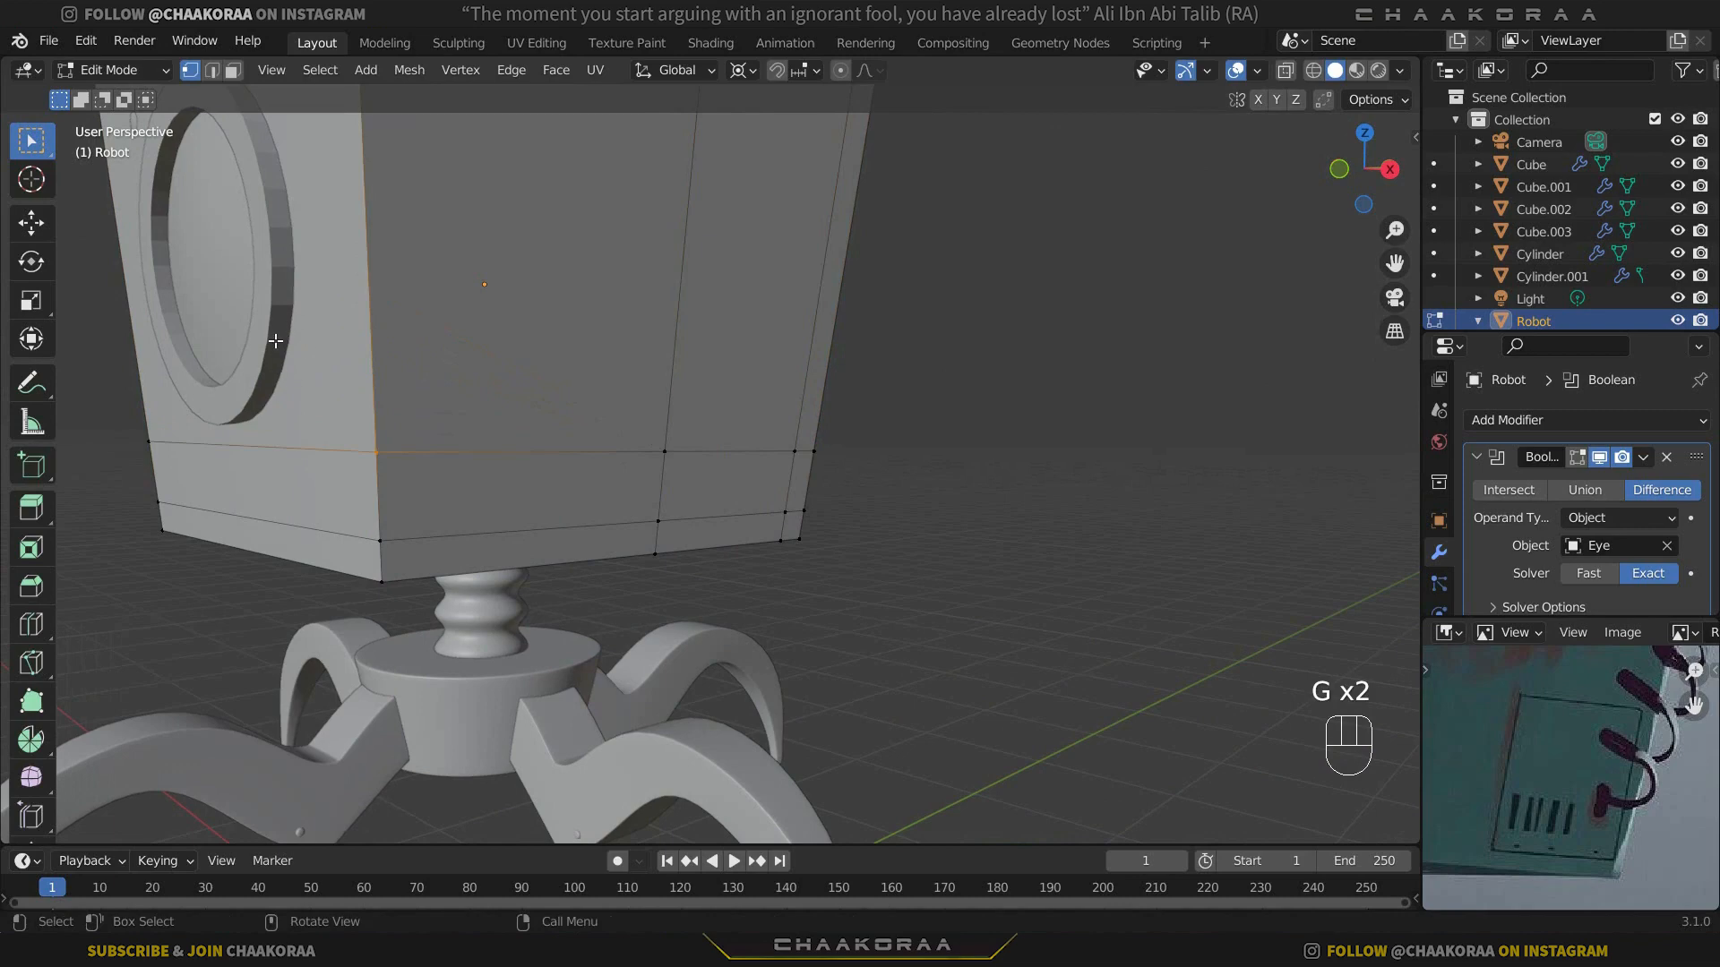
# Step: Edge-slide the two vertices where the upper horizontal cut meets the vertical cuts up by a factor of -0.220, and slide them slightly back down
pyautogui.click(708, 468)
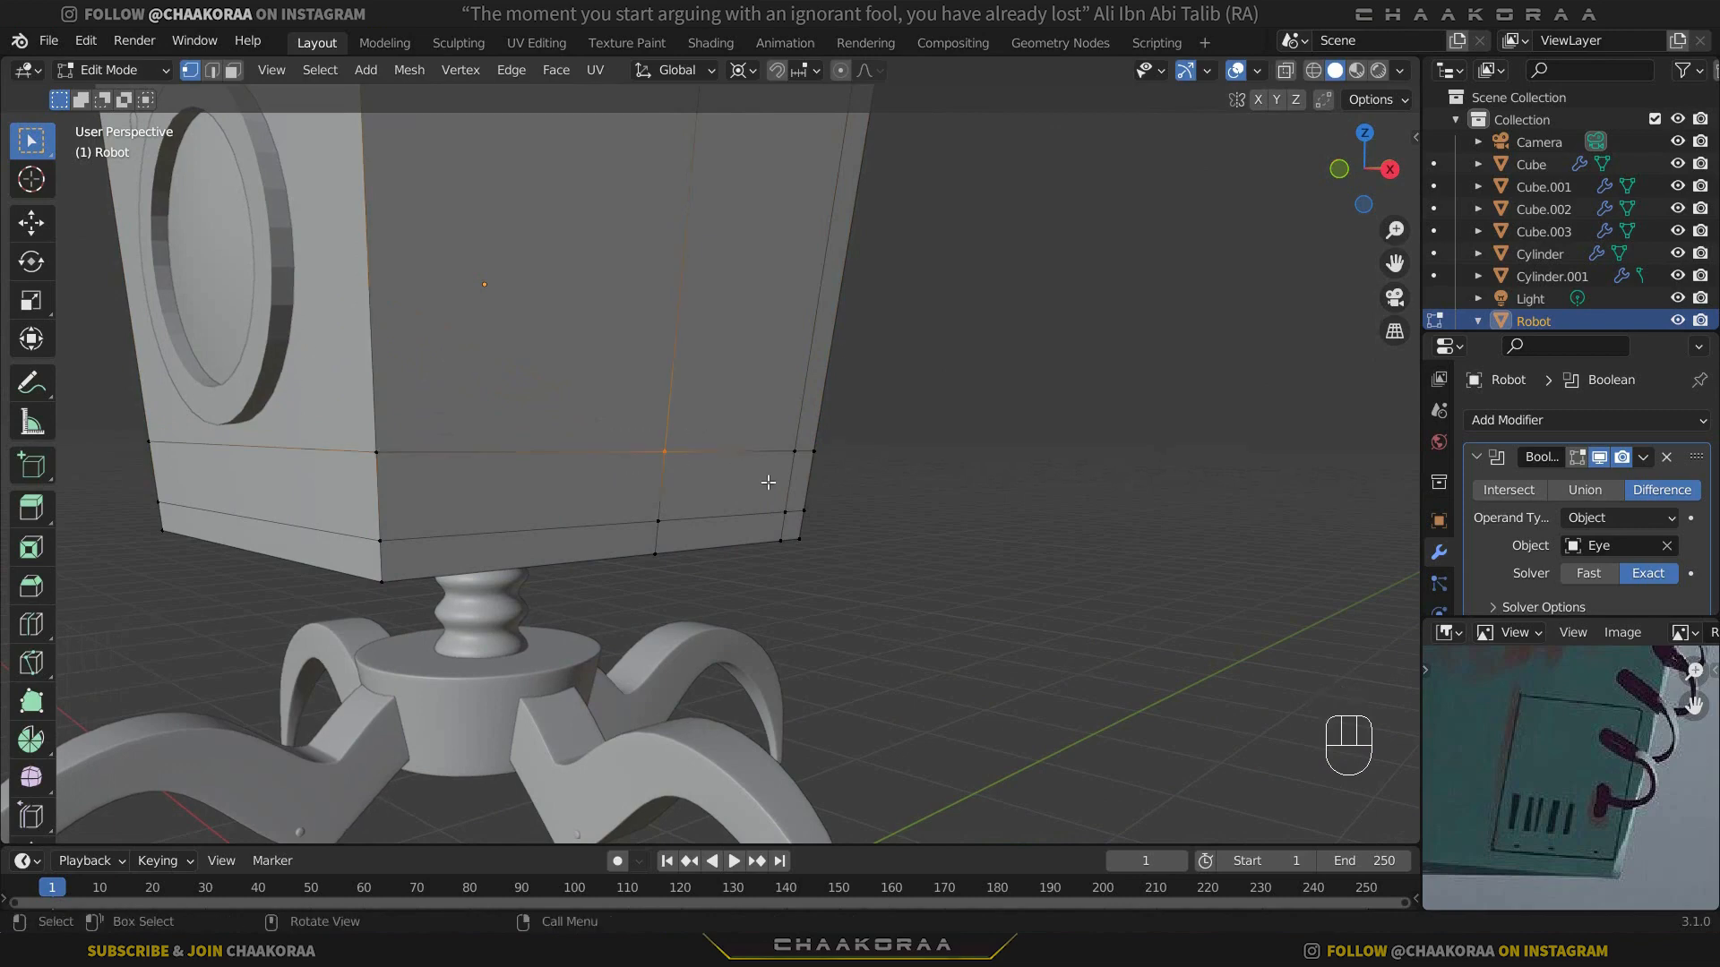
pyautogui.keyDown('shift'); pyautogui.click(802, 442); pyautogui.keyUp('shift')
pyautogui.press('g')
pyautogui.press('g')
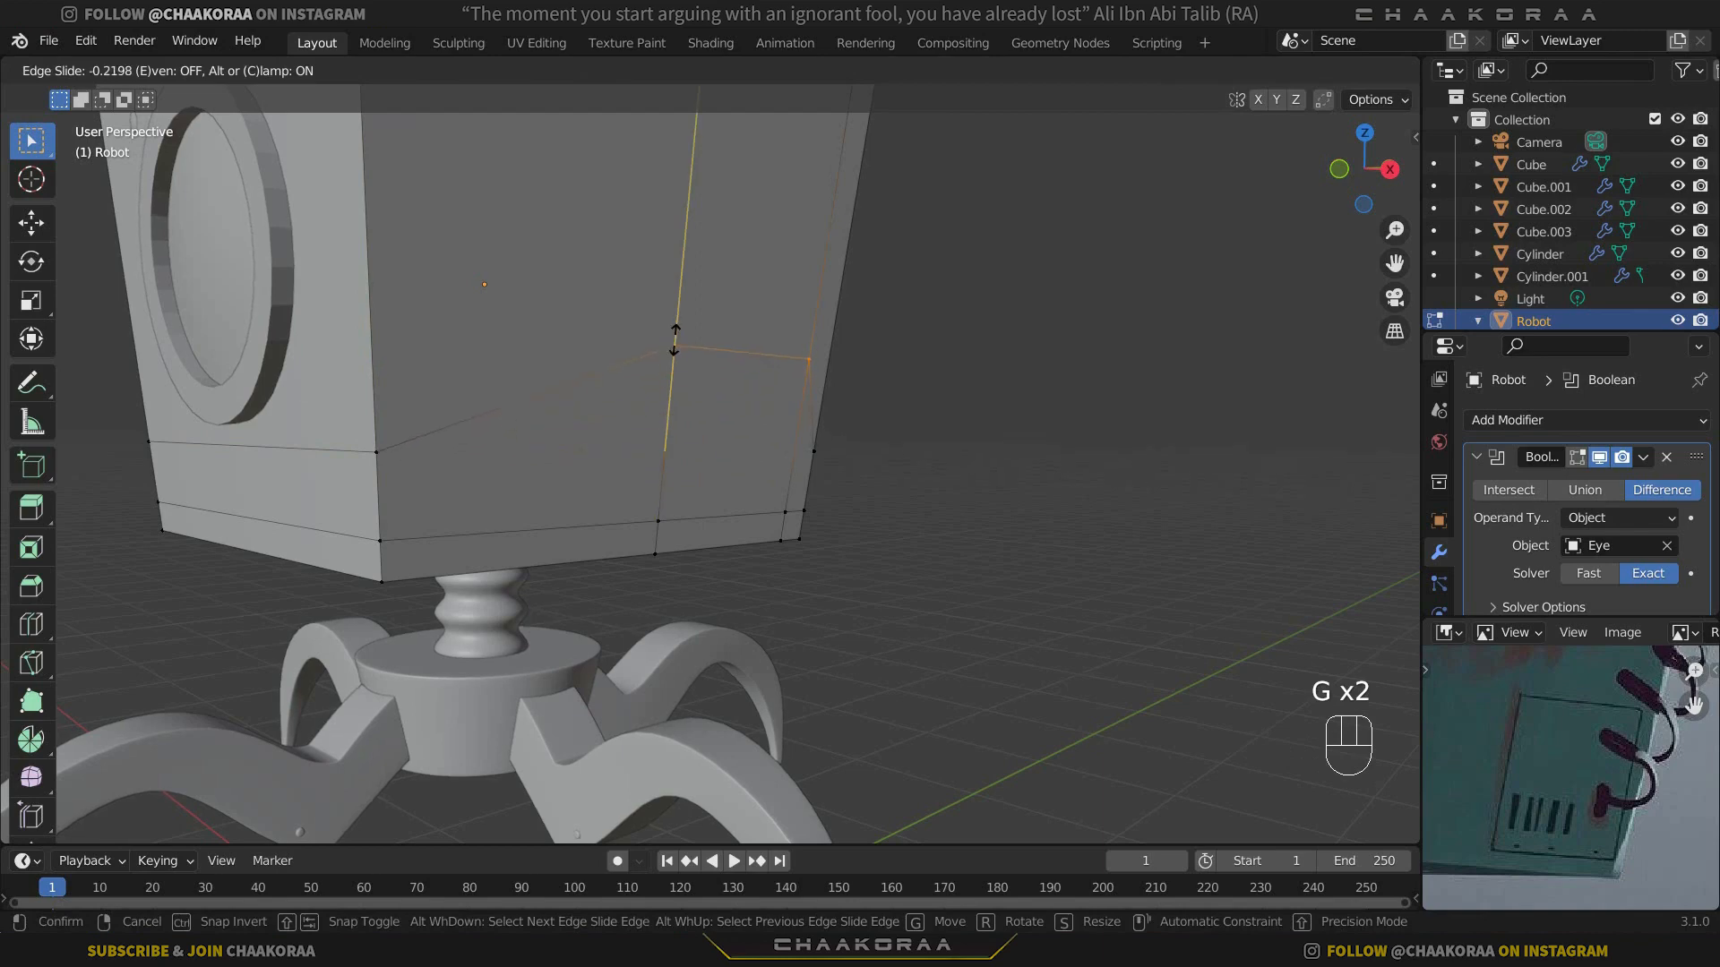
pyautogui.click(675, 339)
pyautogui.moveTo(728, 451); pyautogui.dragTo(576, 438, button='middle')
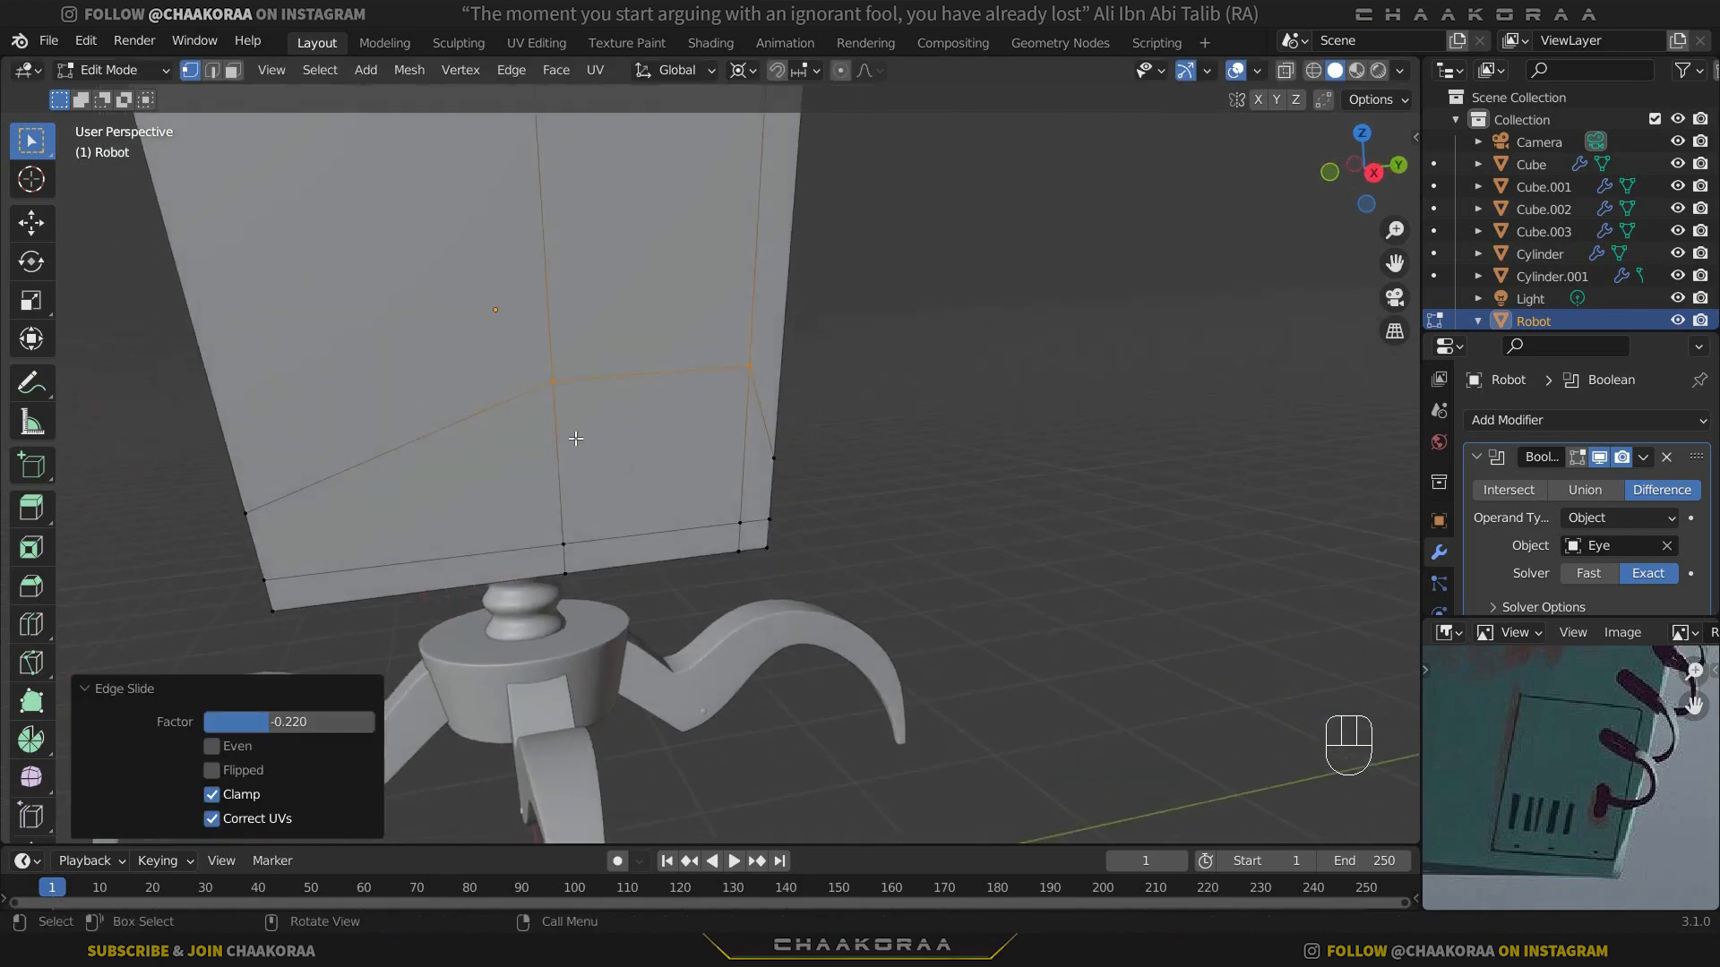
pyautogui.press('g')
pyautogui.press('g')
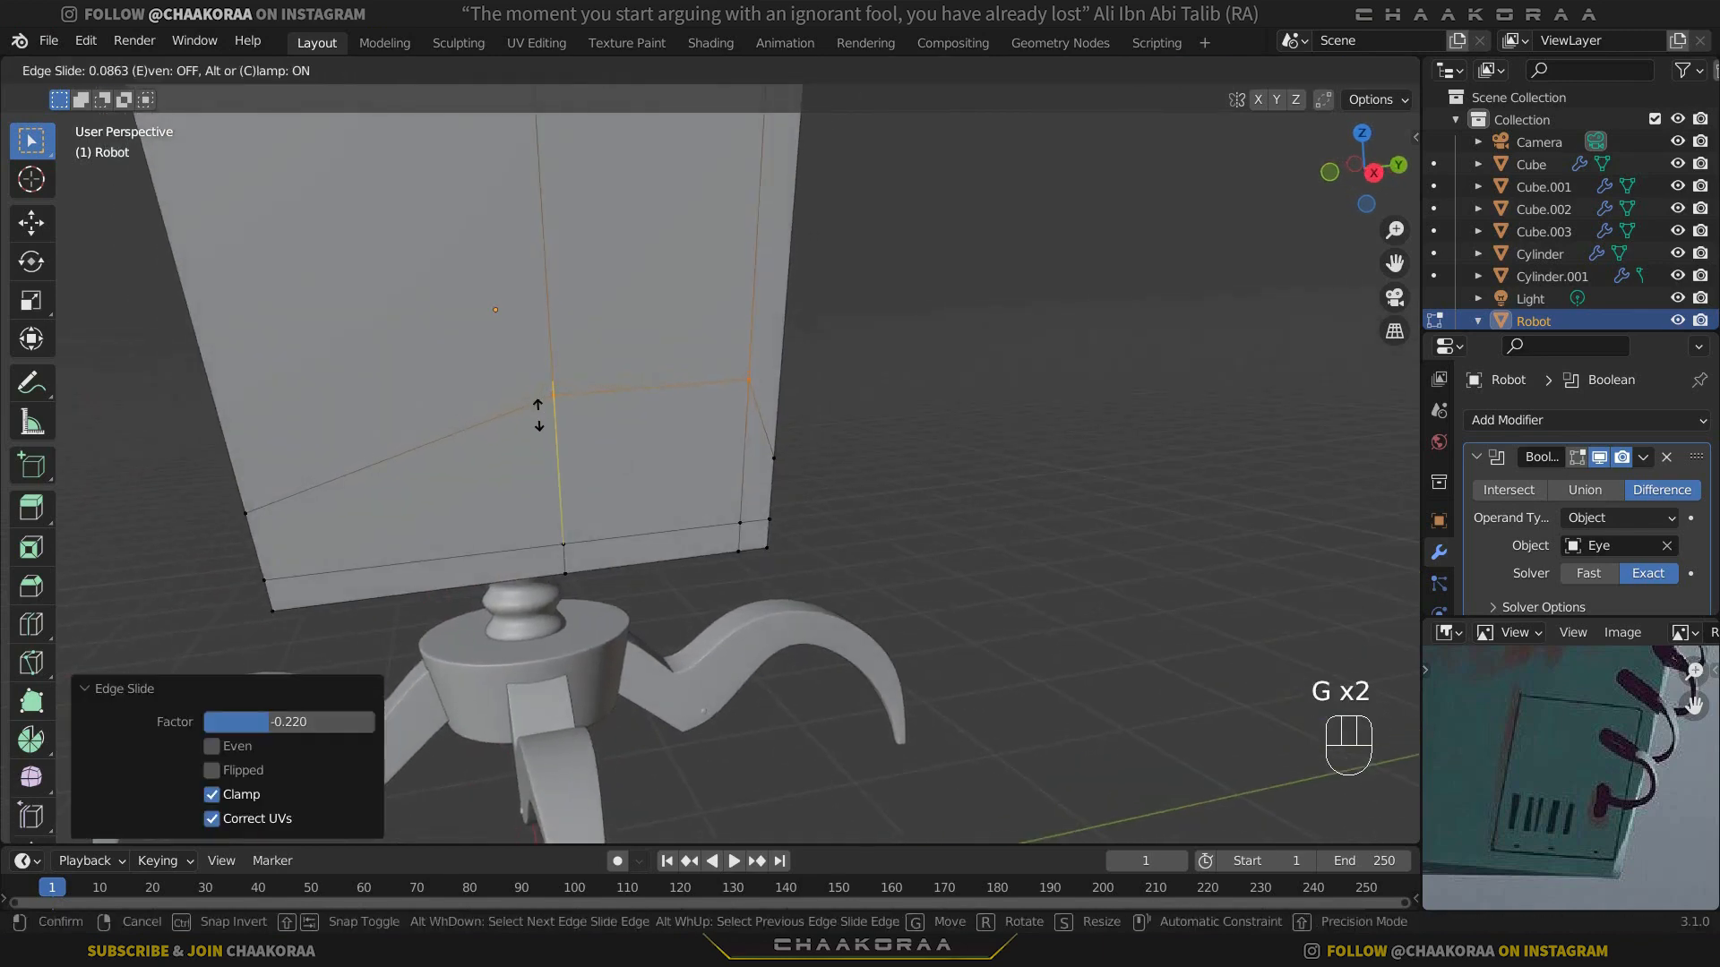
pyautogui.click(645, 445)
# Step: Extrude the side-panel face enclosed by the loop cuts outward by about 0.068 m
pyautogui.press('3')
pyautogui.click(669, 450)
pyautogui.moveTo(669, 449); pyautogui.dragTo(745, 440, button='middle')
pyautogui.press('e')
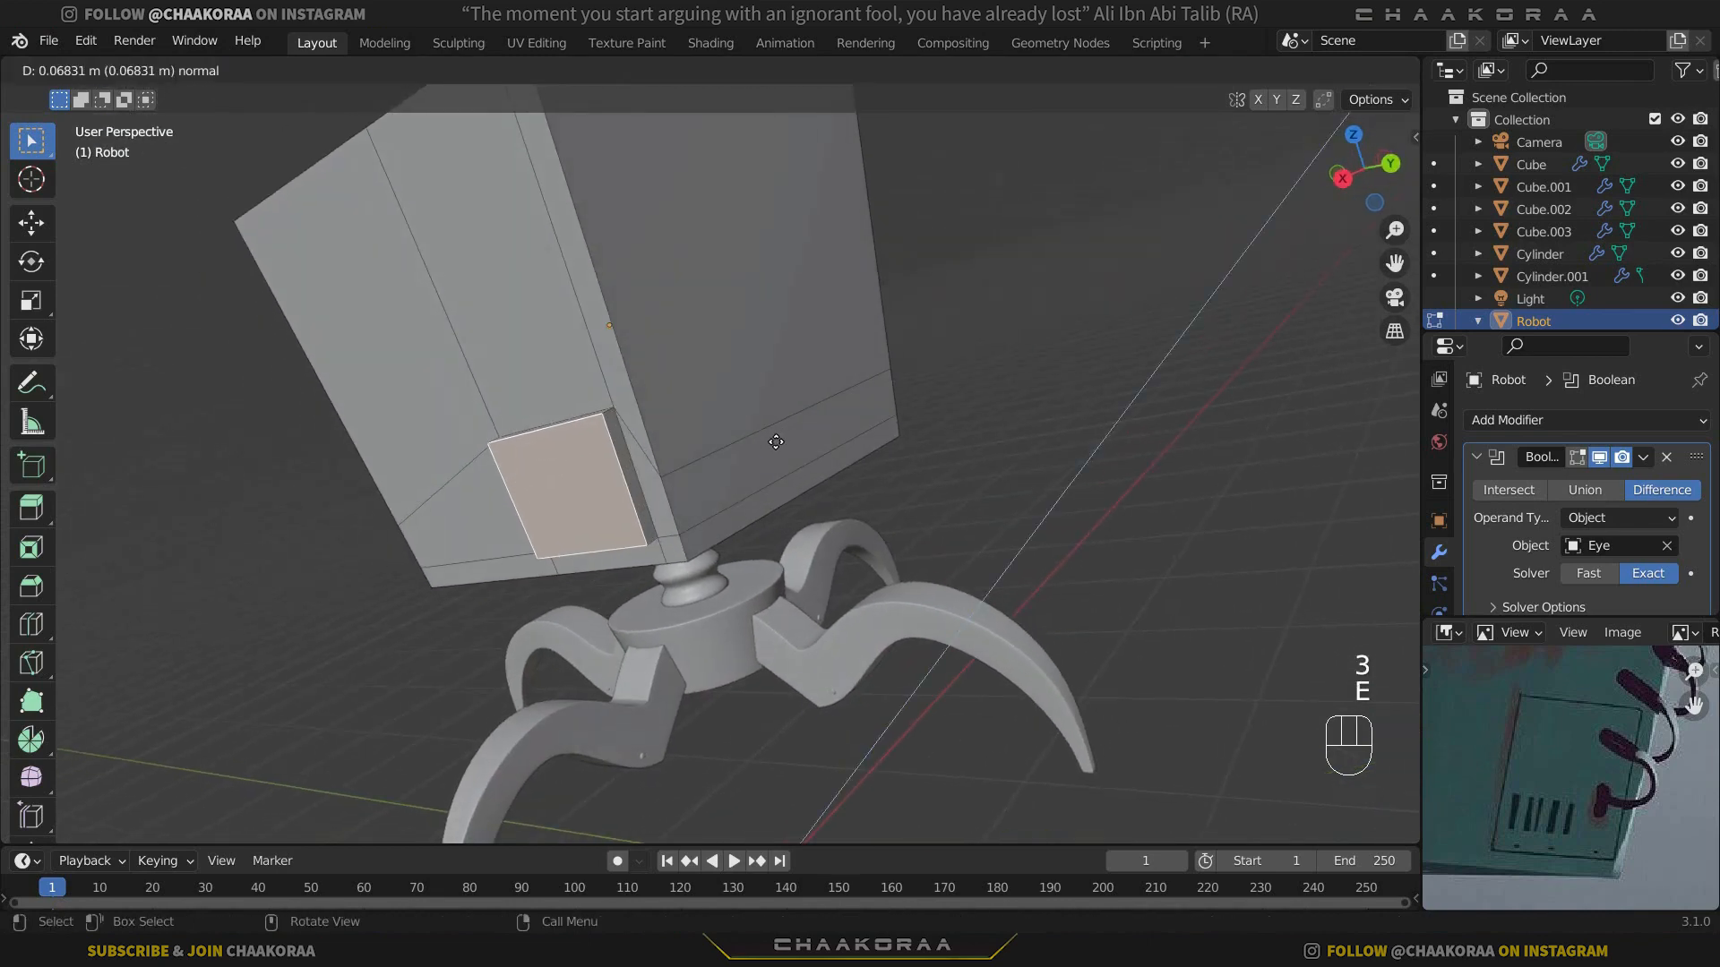
pyautogui.click(771, 439)
pyautogui.scroll(4, 625, 560)
pyautogui.moveTo(624, 560); pyautogui.dragTo(626, 574, button='middle')
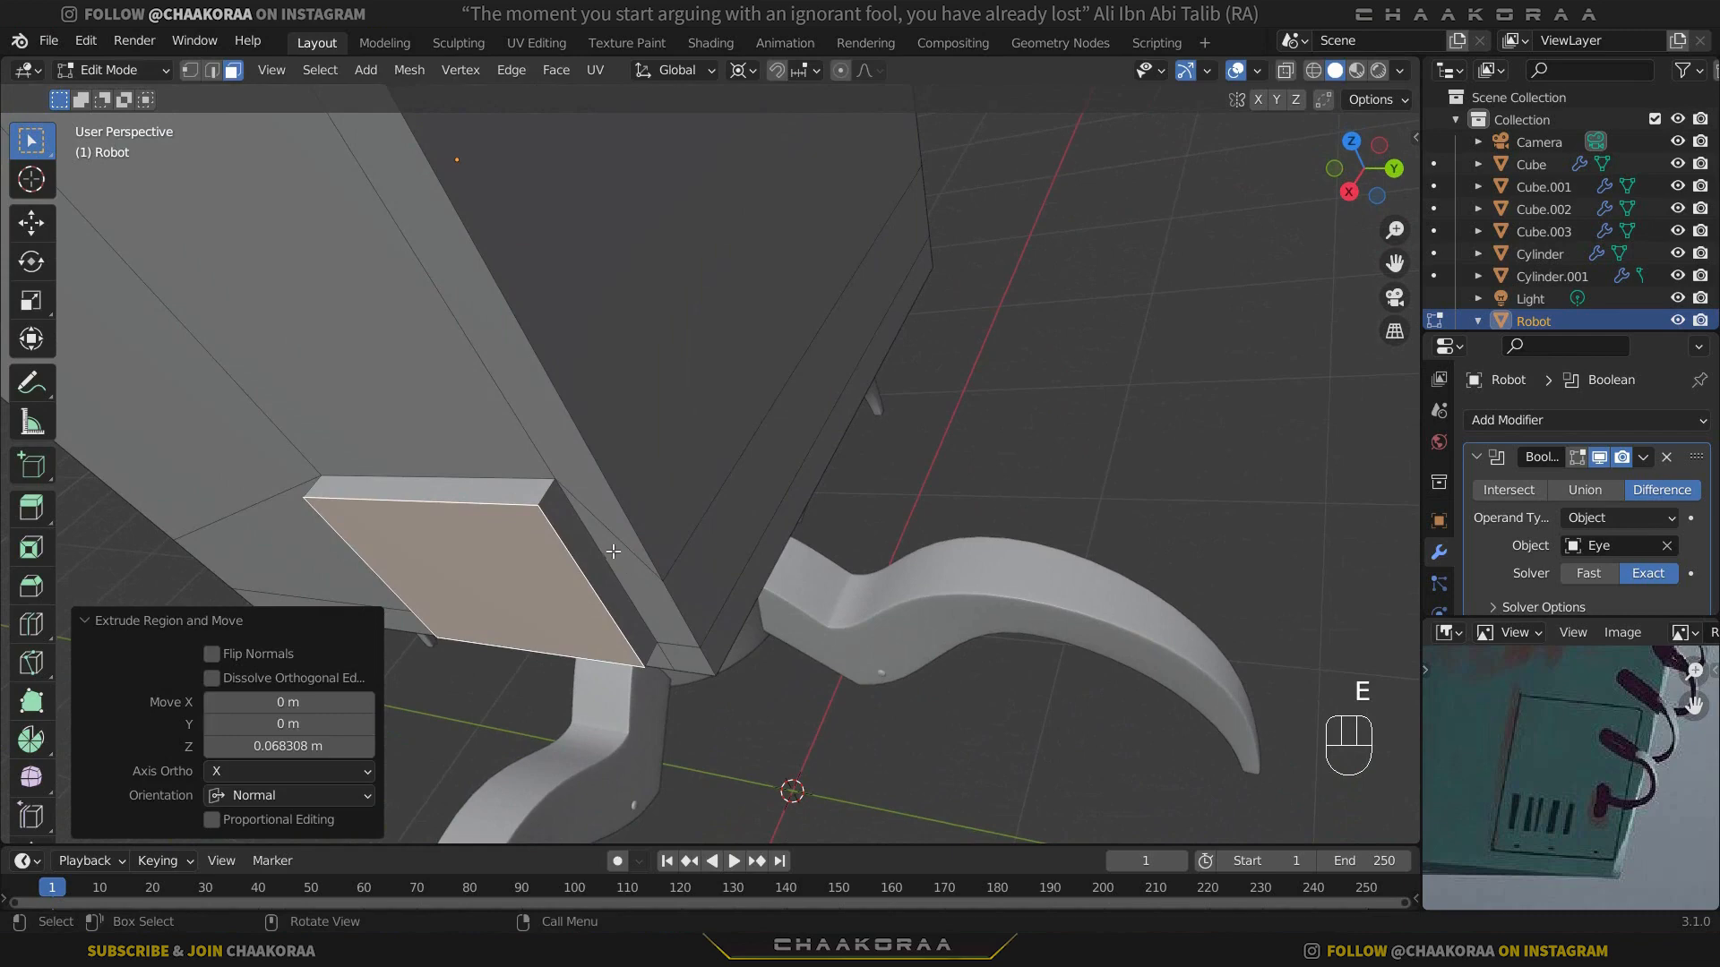
# Step: Edge-slide the raised side panel's outer face by a factor of about 0.23 and return to Object Mode
pyautogui.press('g')
pyautogui.press('g')
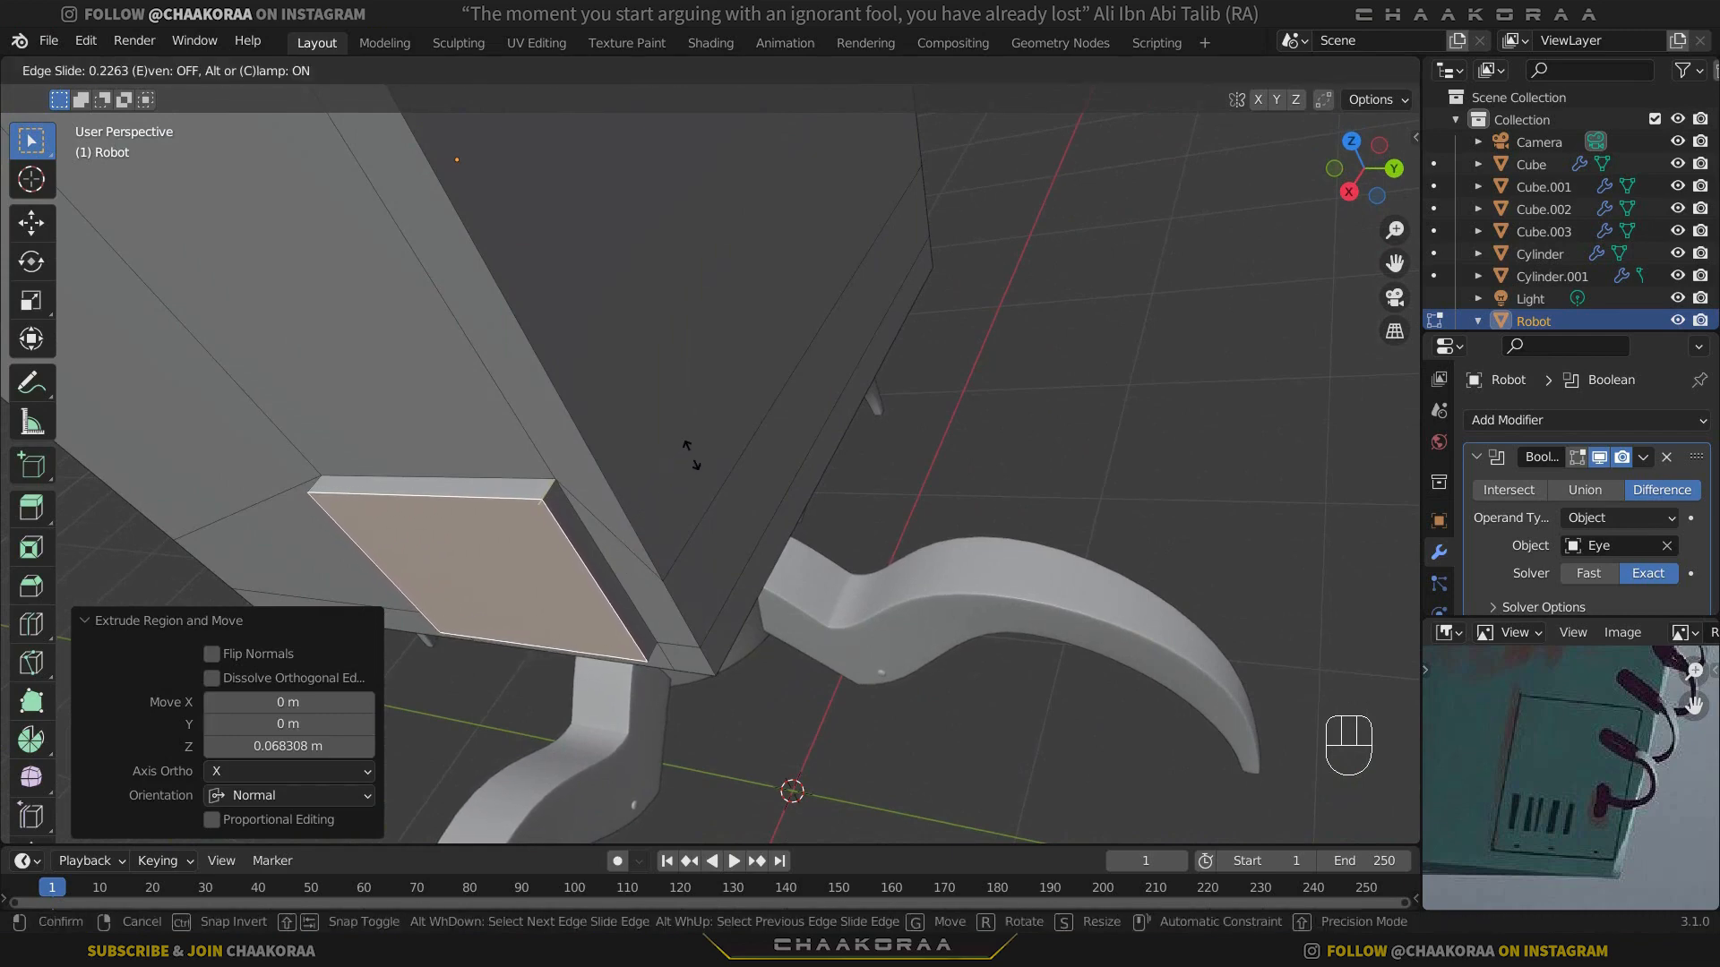
pyautogui.click(695, 451)
pyautogui.moveTo(695, 451); pyautogui.dragTo(760, 537, button='middle')
pyautogui.press('Tab')
pyautogui.scroll(-4, 760, 537)
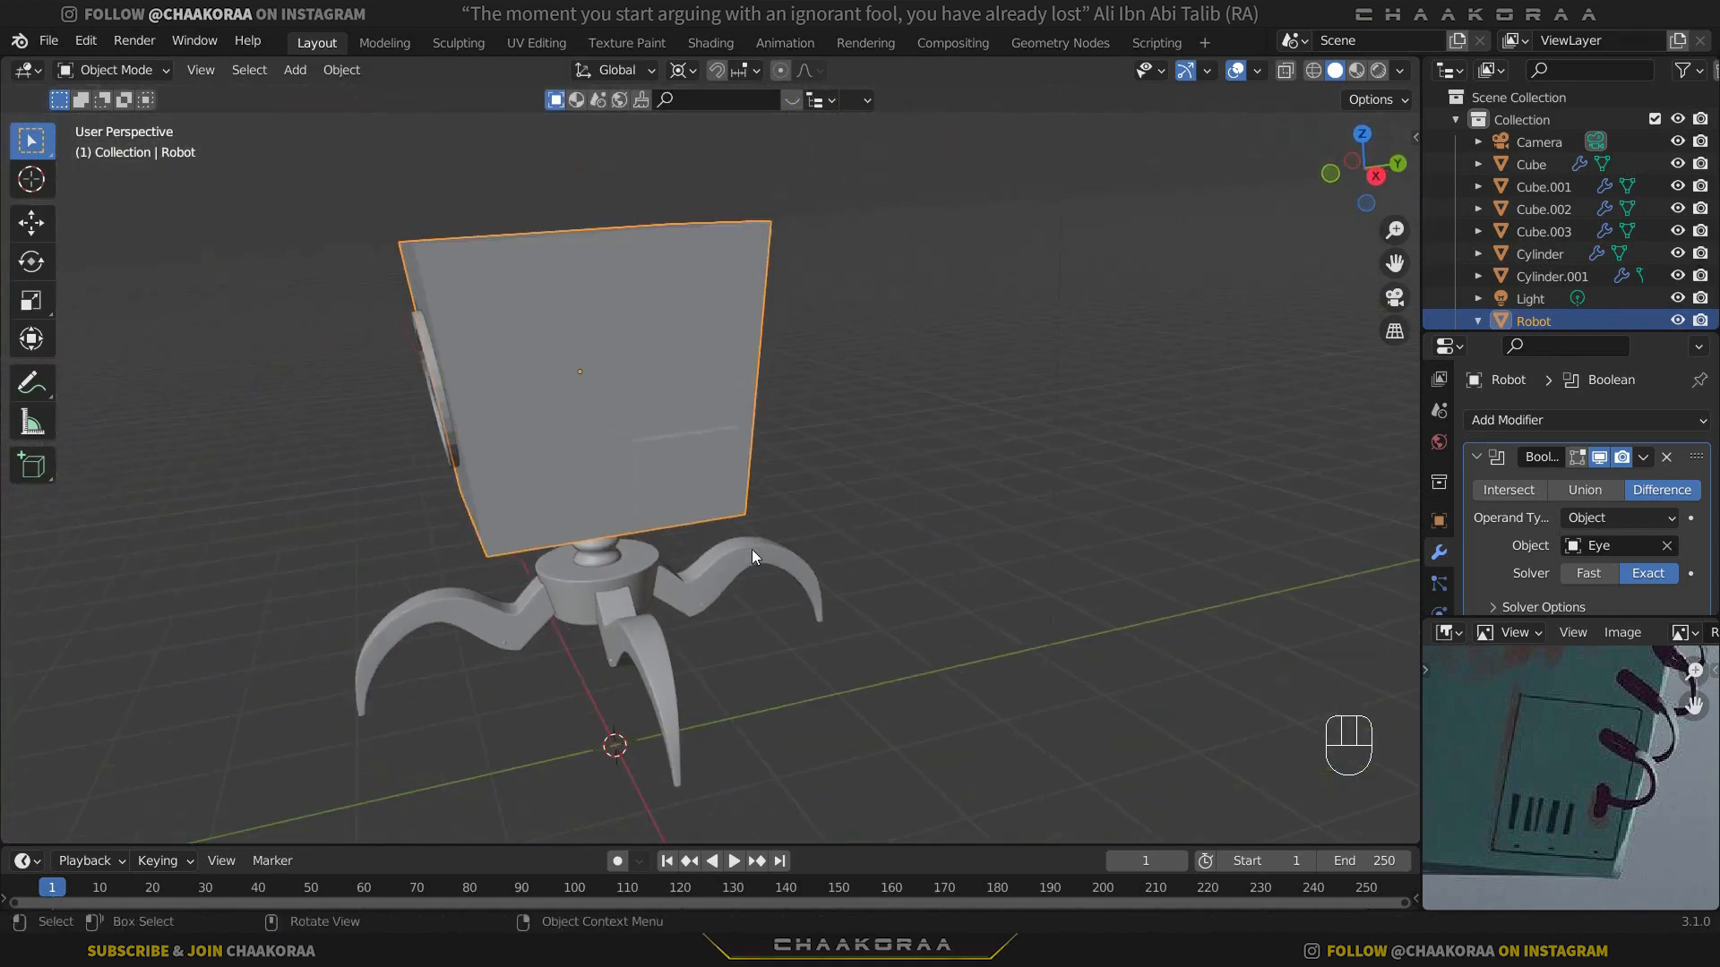
# Step: Collapse the settings of the Boolean modifier on the robot's body
pyautogui.press('KP_3')
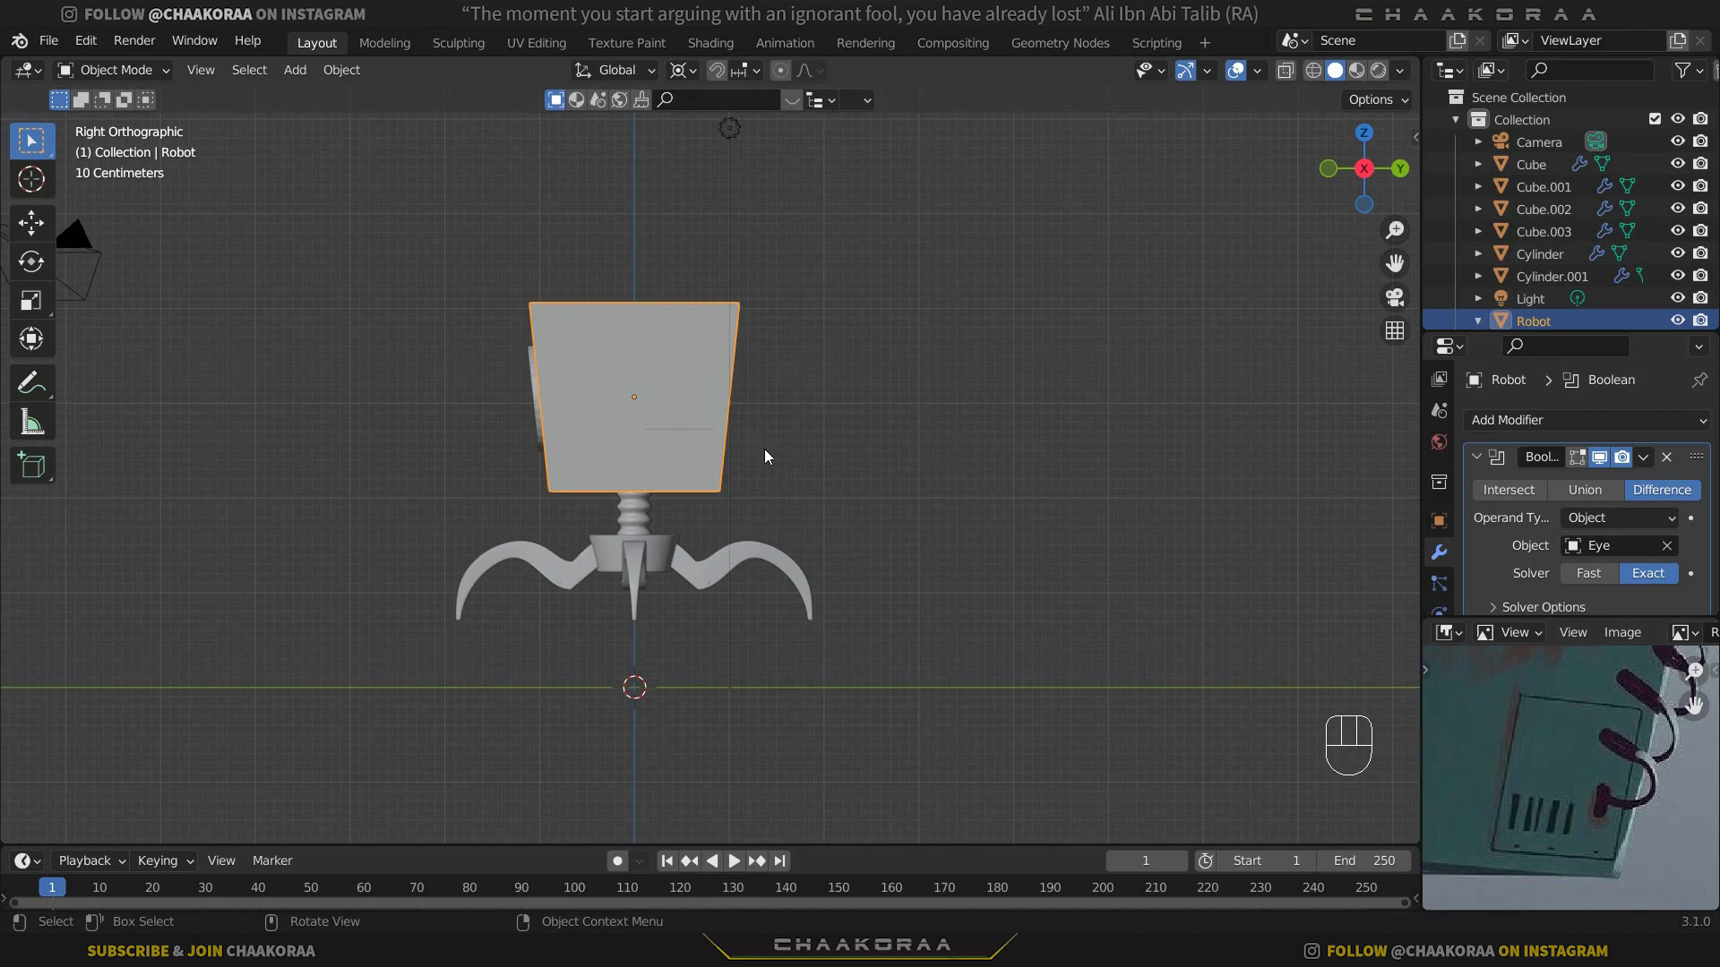
pyautogui.click(1477, 458)
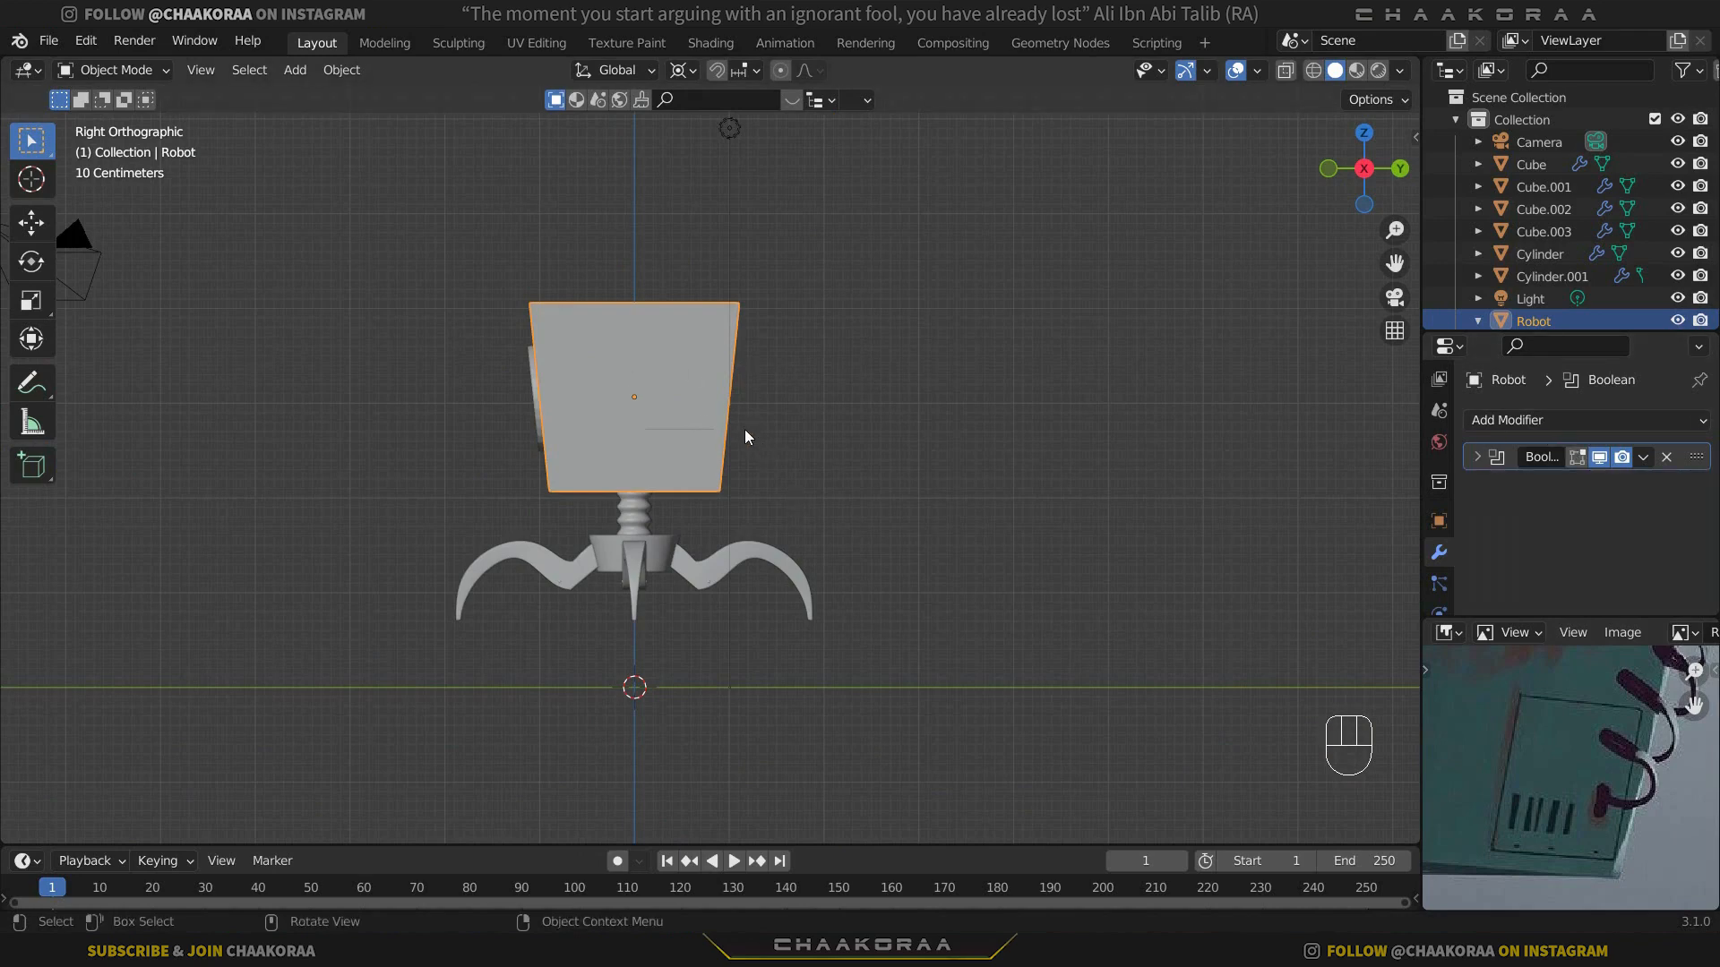
pyautogui.moveTo(674, 427); pyautogui.dragTo(736, 434, button='middle')
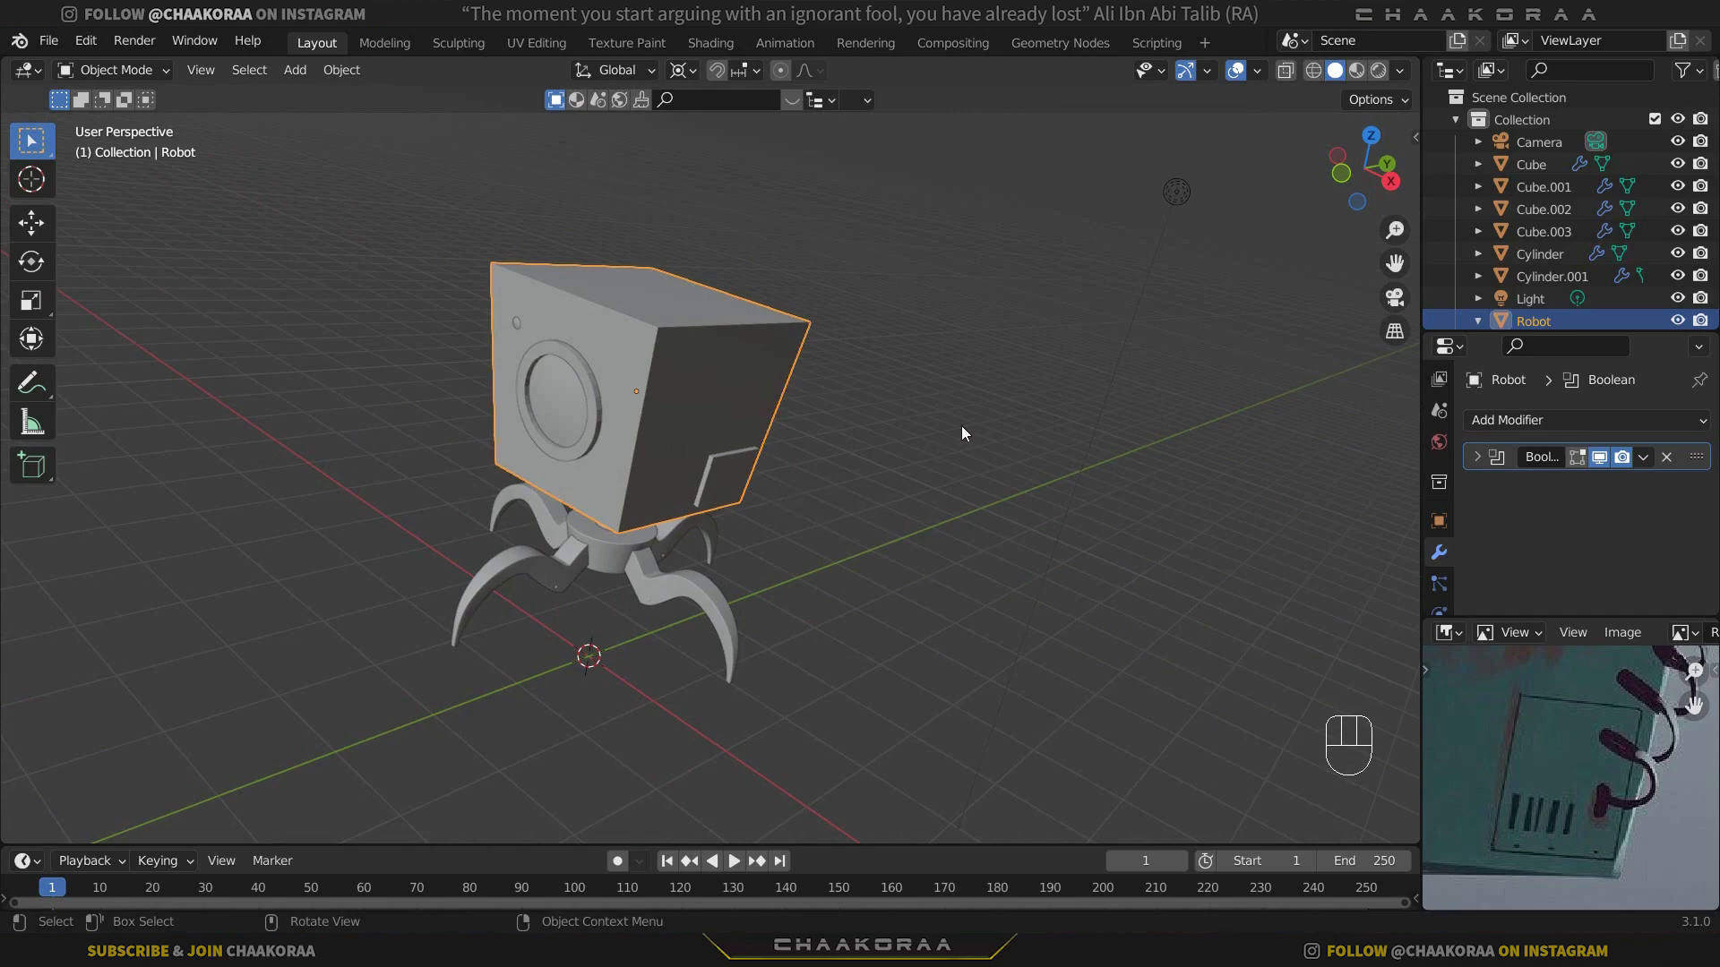
# Step: Add a cube, scale it down to about 0.074 and move it up about 2.703 m along Z
pyautogui.press('KP_3')
pyautogui.hotkey('shift', 'a')
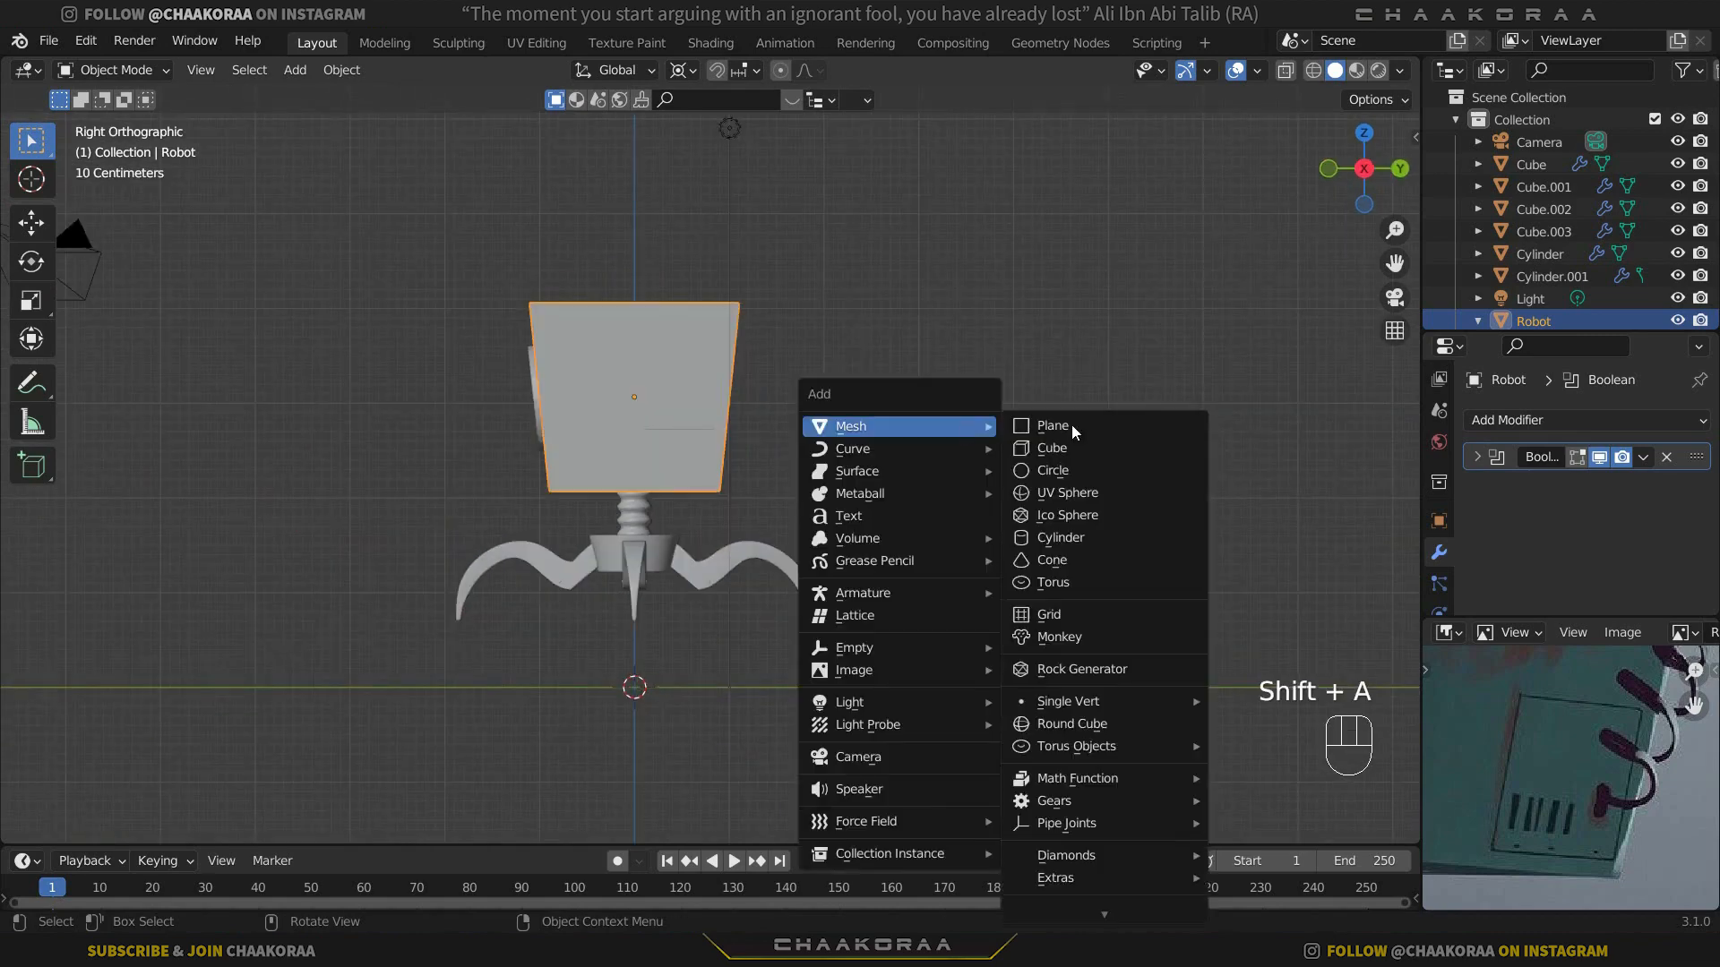
pyautogui.click(1109, 450)
pyautogui.press('s')
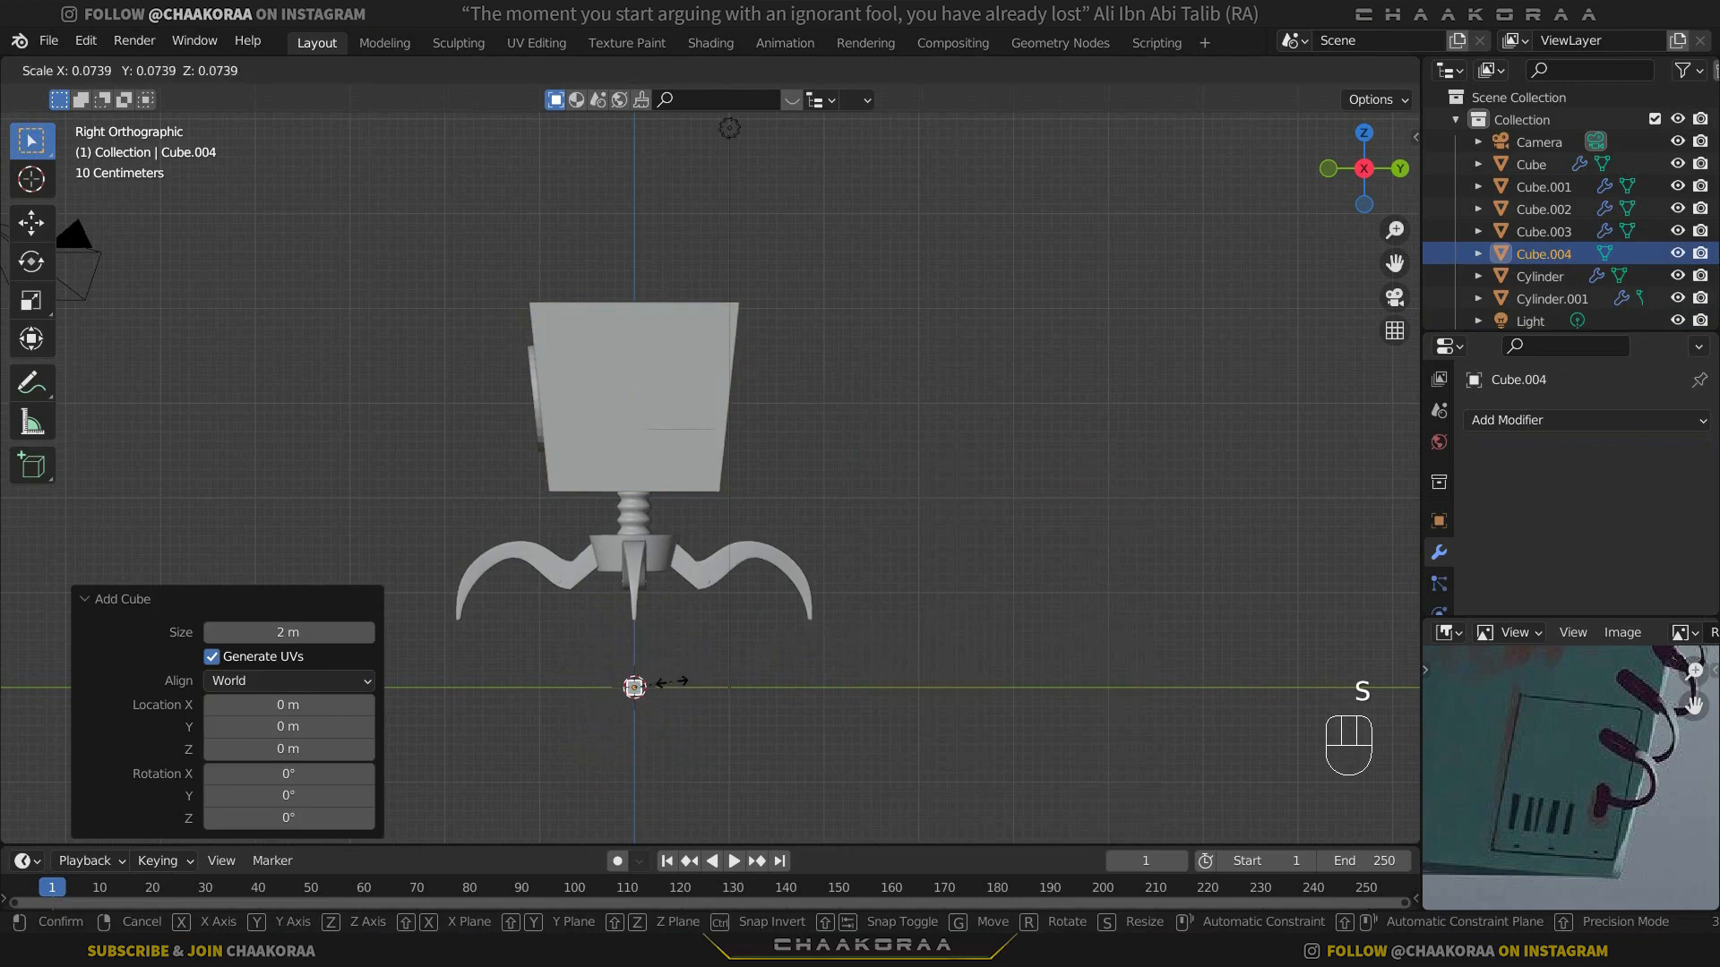
pyautogui.click(672, 683)
pyautogui.press('g')
pyautogui.press('z')
pyautogui.click(677, 424)
pyautogui.scroll(1, 679, 454)
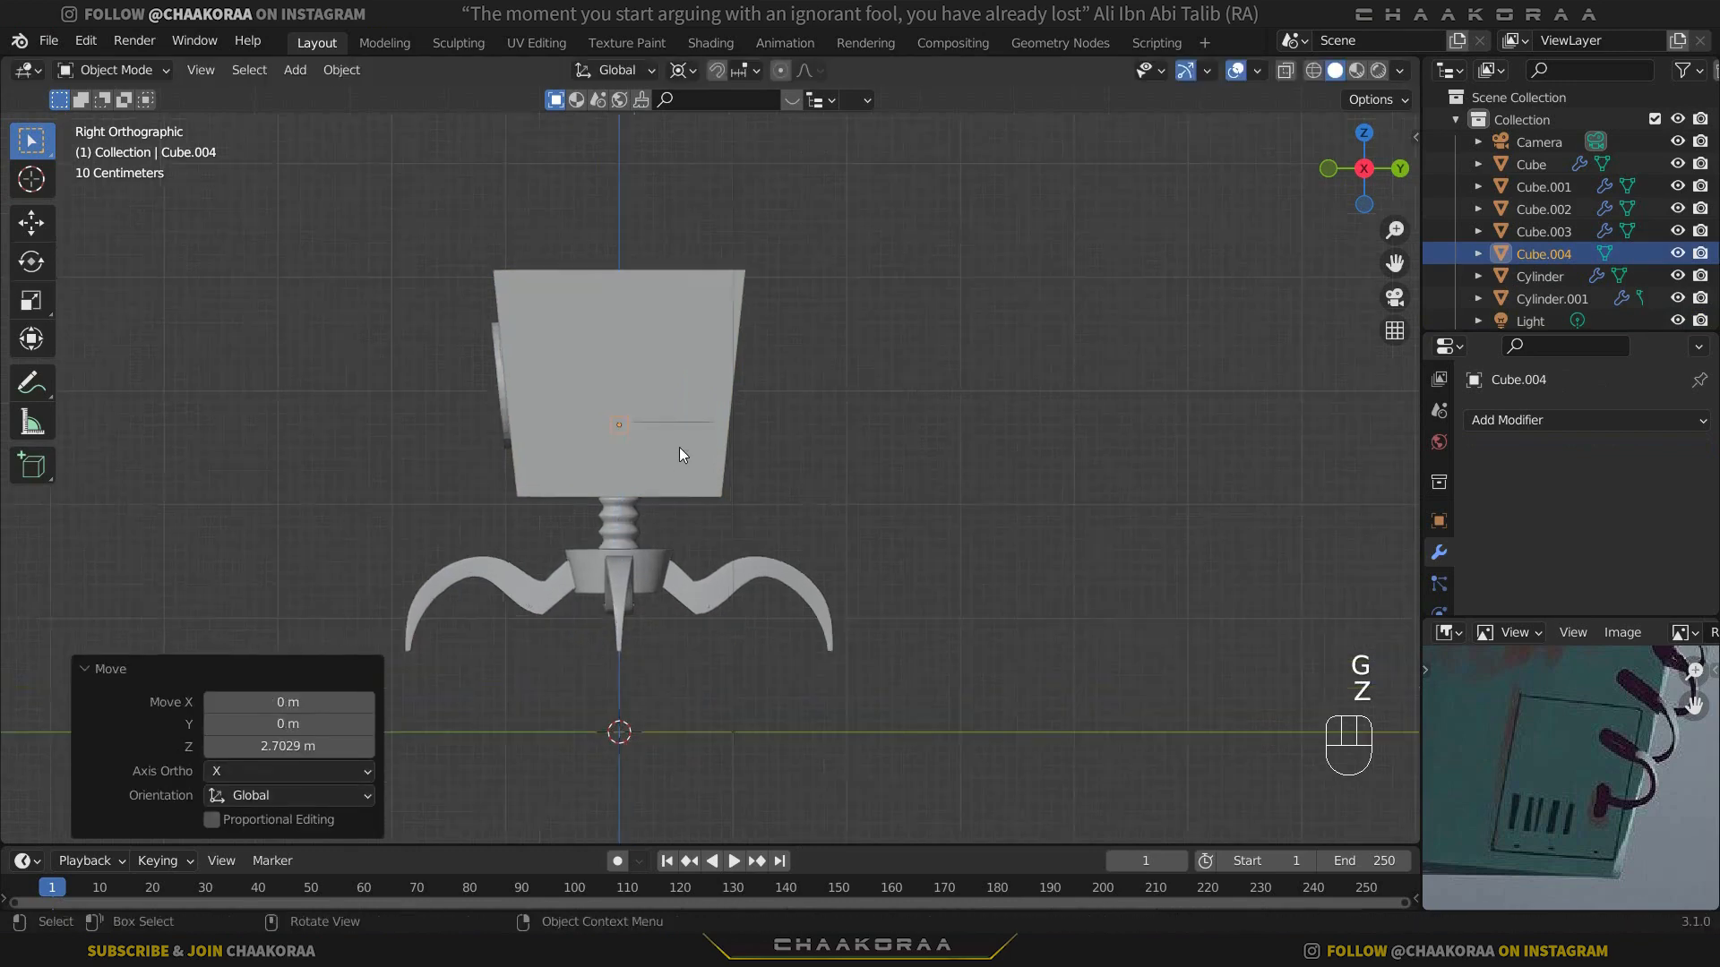
# Step: Set the transform pivot point to Median Point
pyautogui.scroll(6, 679, 454)
pyautogui.press('s')
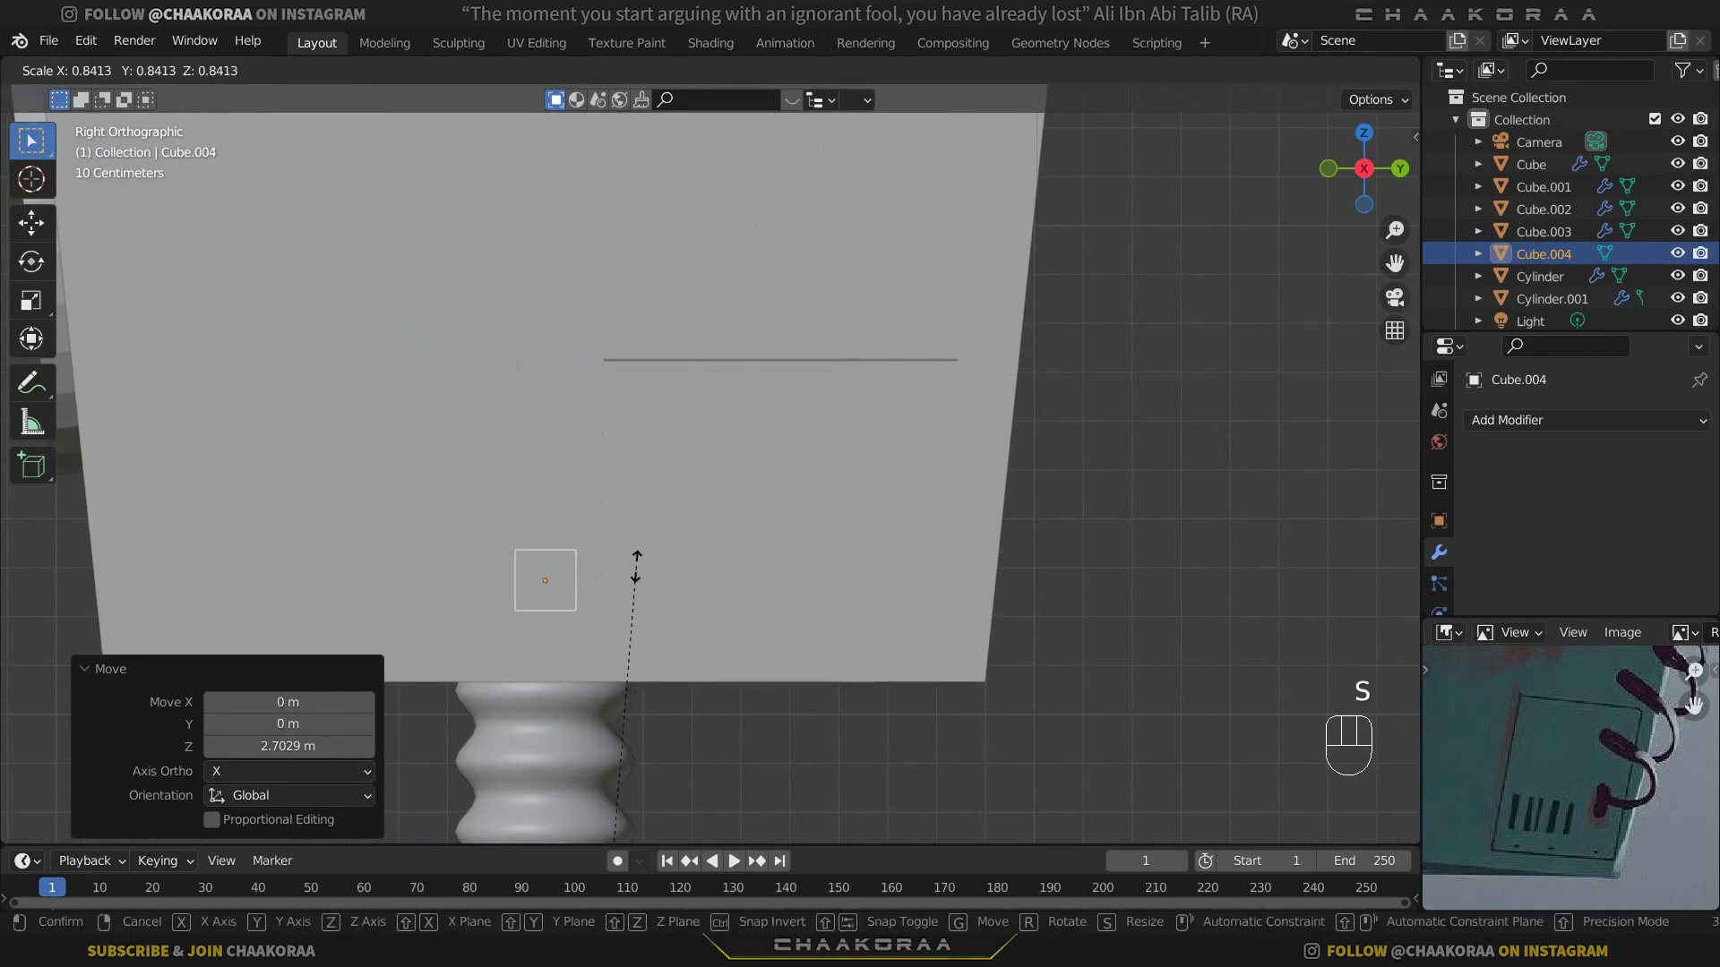
pyautogui.rightClick(649, 505)
pyautogui.click(679, 72)
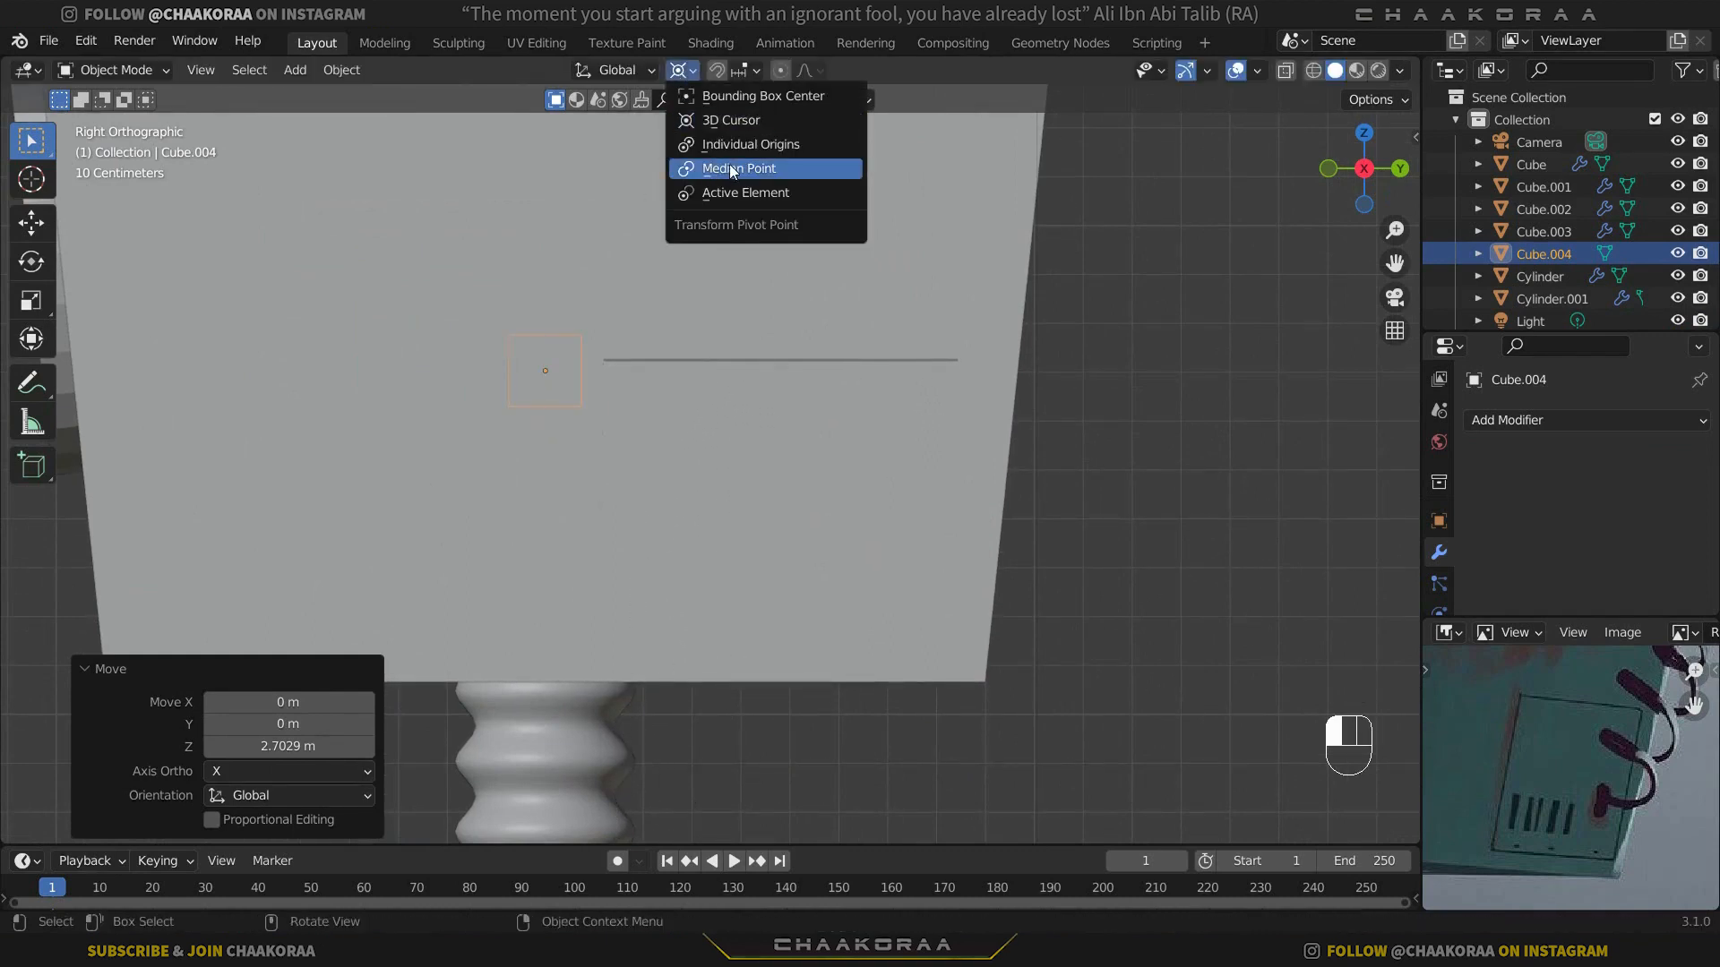
pyautogui.click(774, 170)
# Step: Shrink the new cube, move it about 0.214 m in Y and -0.218 m in Z, and scale it by 0.749
pyautogui.press('s')
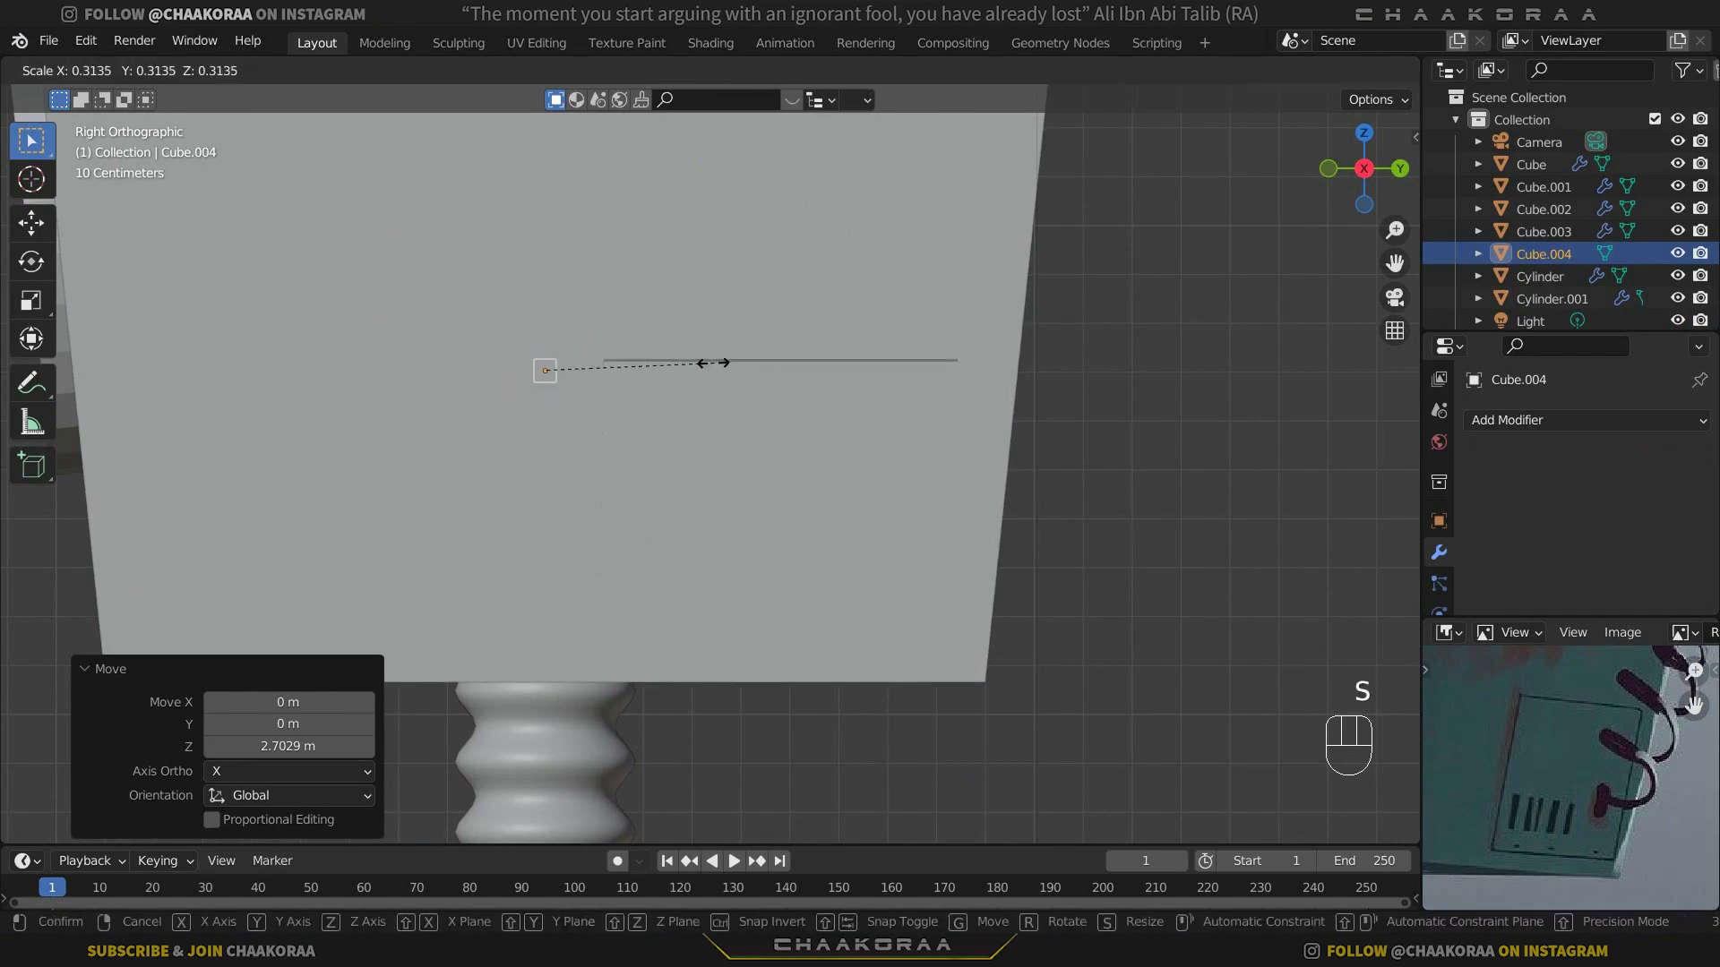
pyautogui.click(690, 358)
pyautogui.press('g')
pyautogui.click(824, 455)
pyautogui.press('s')
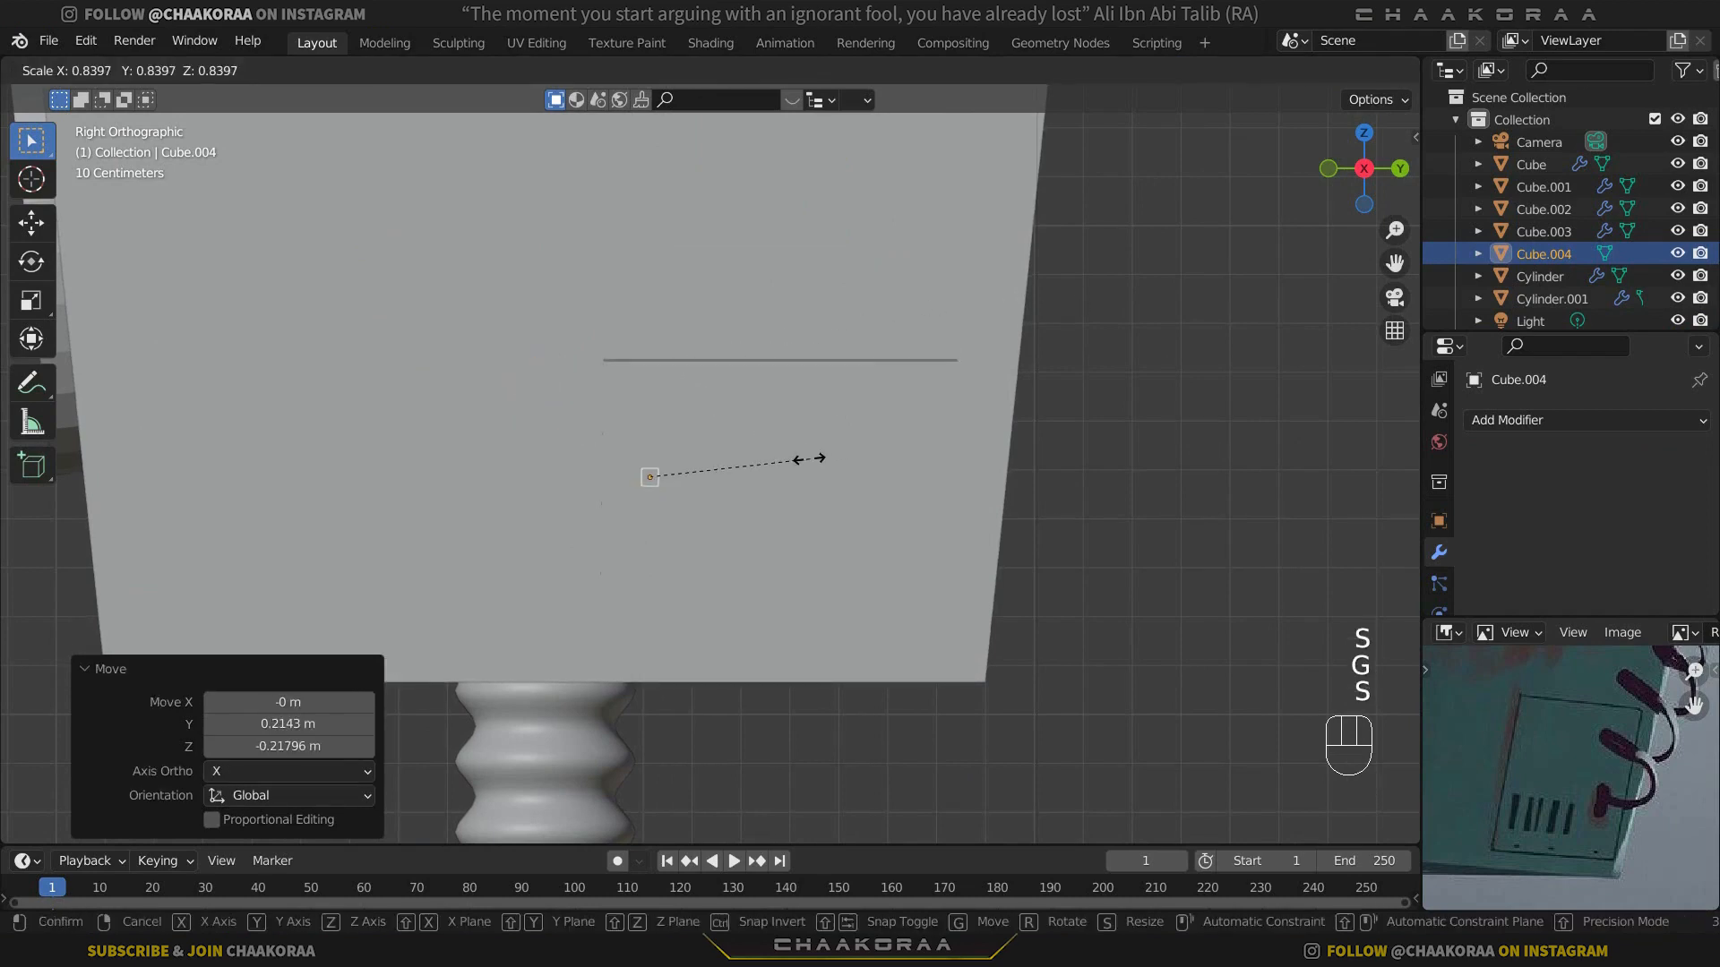
pyautogui.click(815, 461)
# Step: Stretch the small cube by 7.16 along Z and shift it about -0.026 m in Y and -0.112 m in Z
pyautogui.press('s')
pyautogui.press('z')
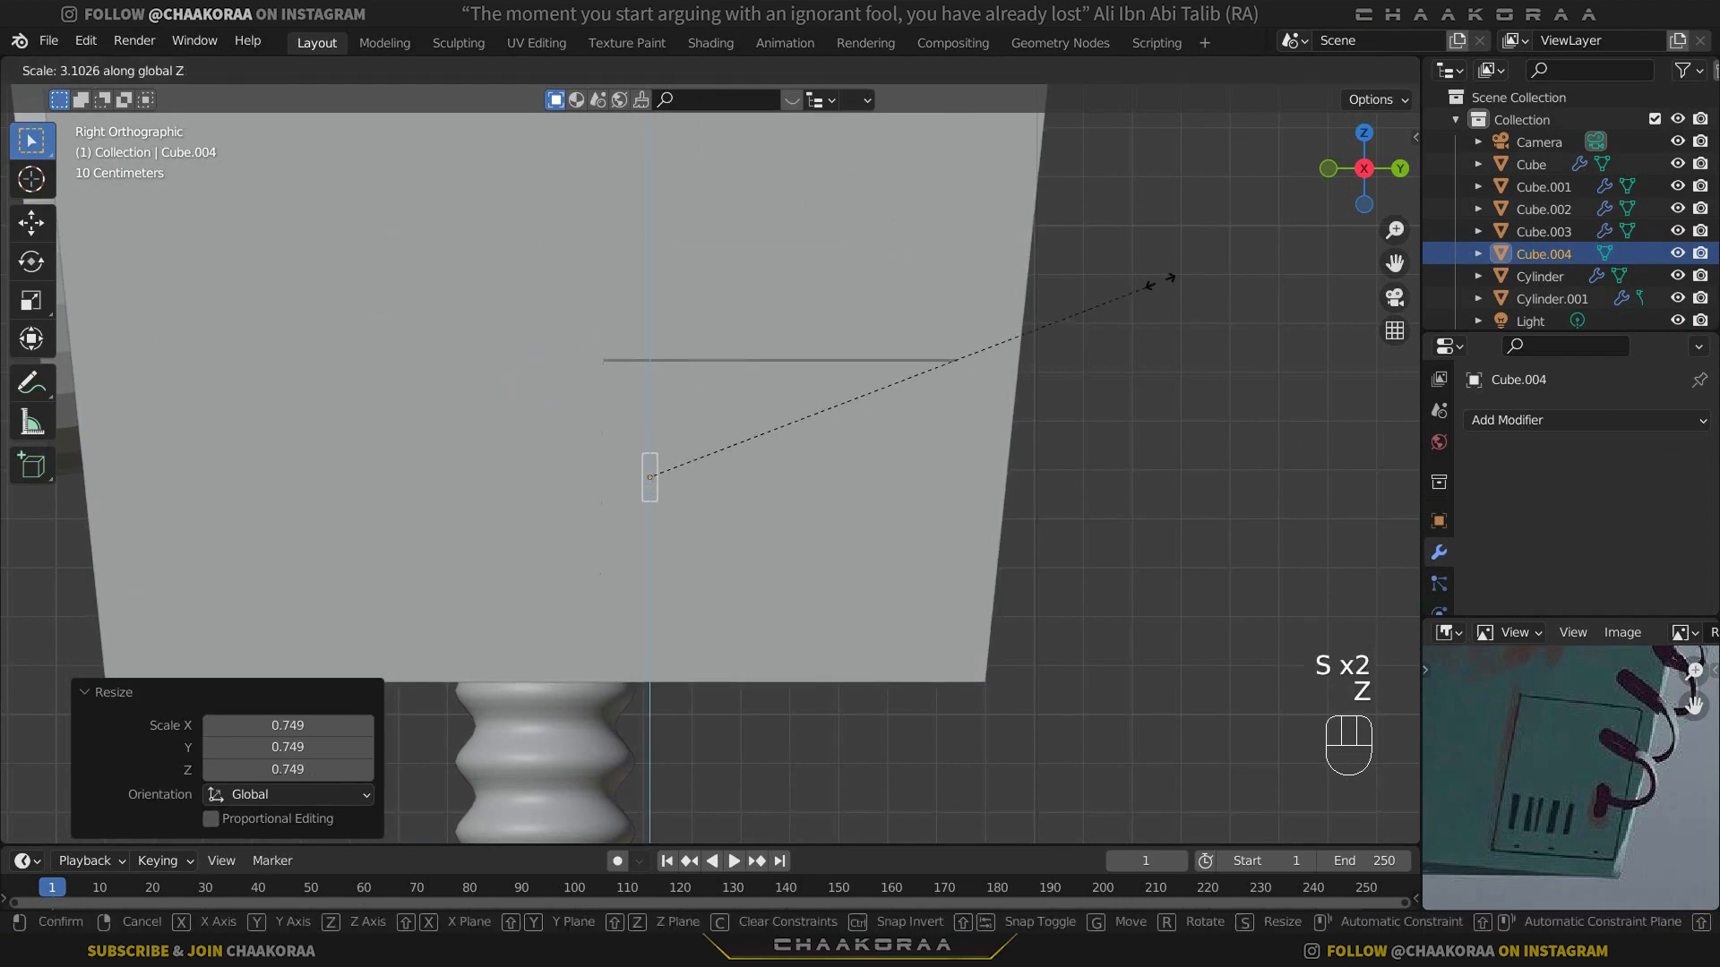
pyautogui.click(408, 132)
pyautogui.press('g')
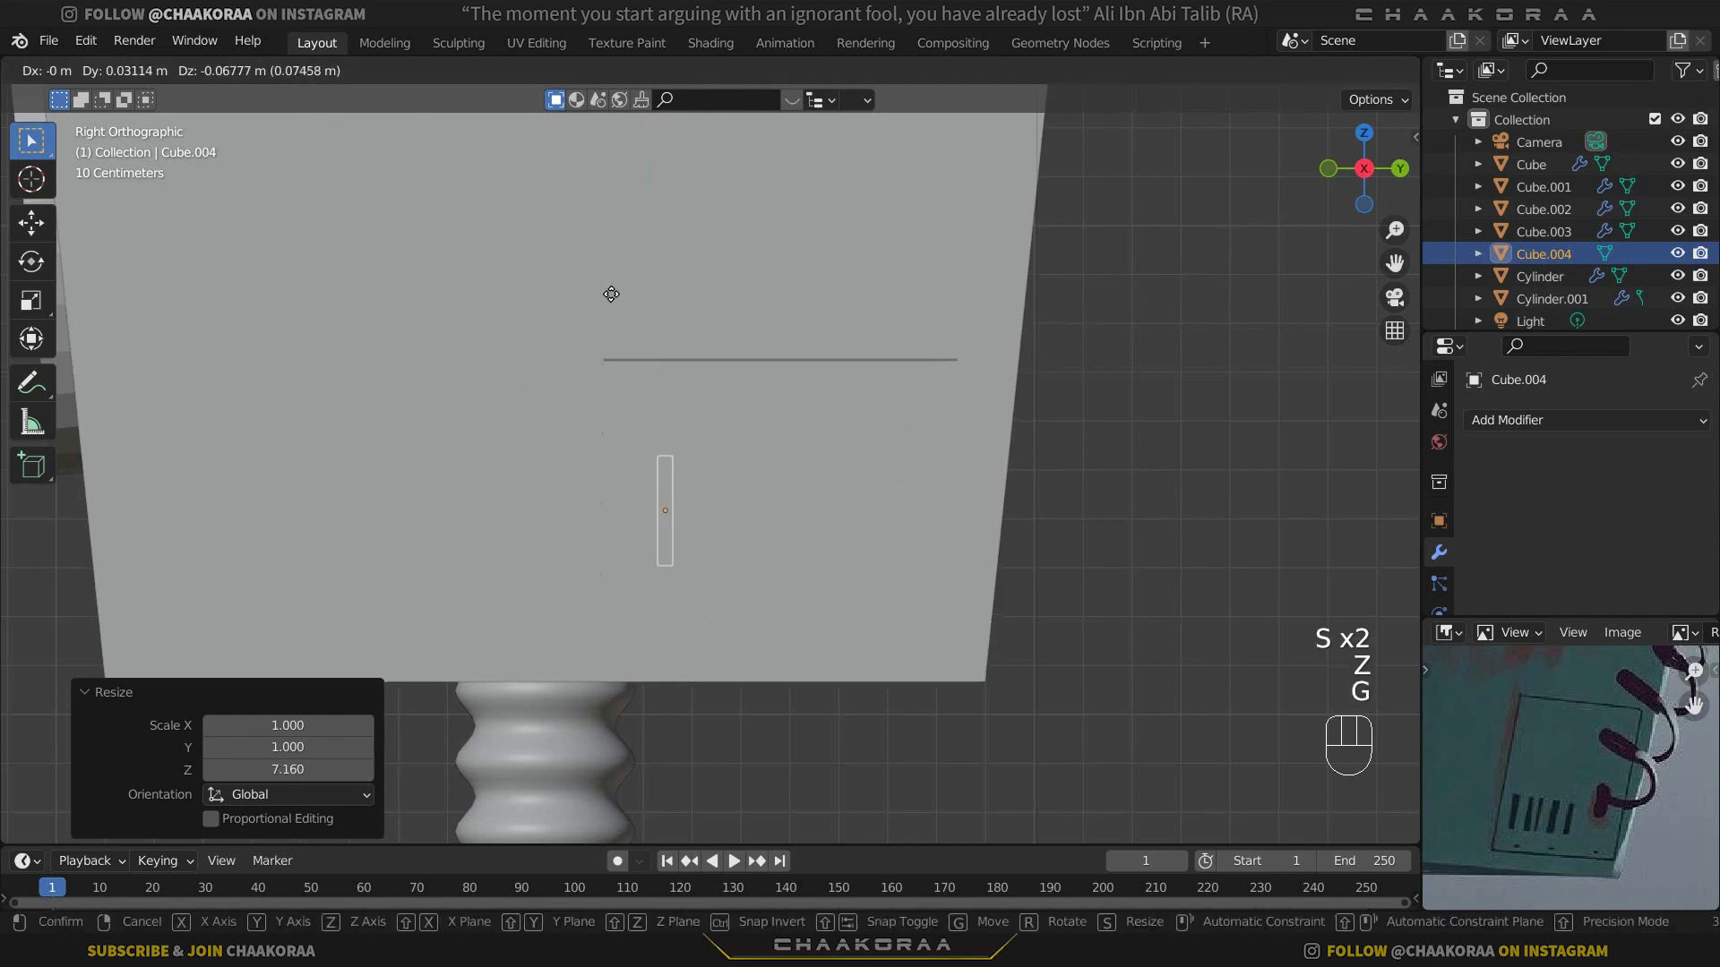
pyautogui.click(585, 337)
# Step: Move the thin bar about 1.229 m along X to the side panel and scale it by about 13.2 along X
pyautogui.moveTo(586, 341); pyautogui.dragTo(765, 419, button='middle')
pyautogui.press('g')
pyautogui.press('y')
pyautogui.press('x')
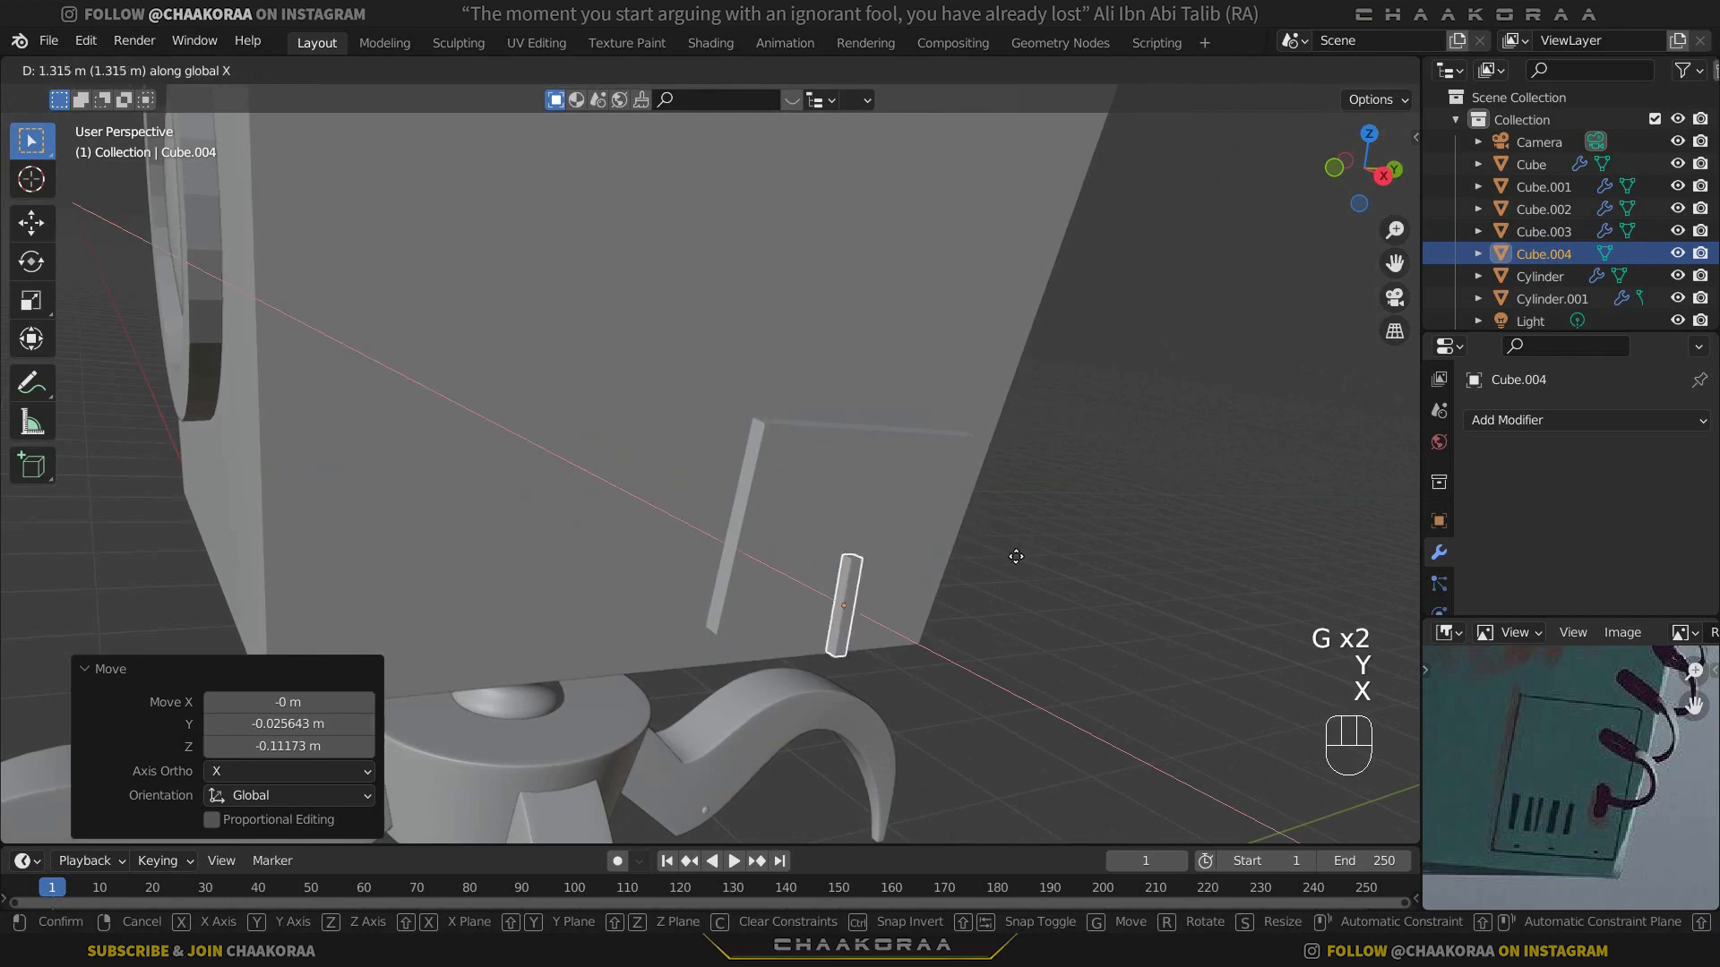
pyautogui.click(986, 593)
pyautogui.keyDown('shift'); pyautogui.moveTo(987, 593); pyautogui.dragTo(922, 446, button='middle'); pyautogui.keyUp('shift')
pyautogui.press('s')
pyautogui.press('x')
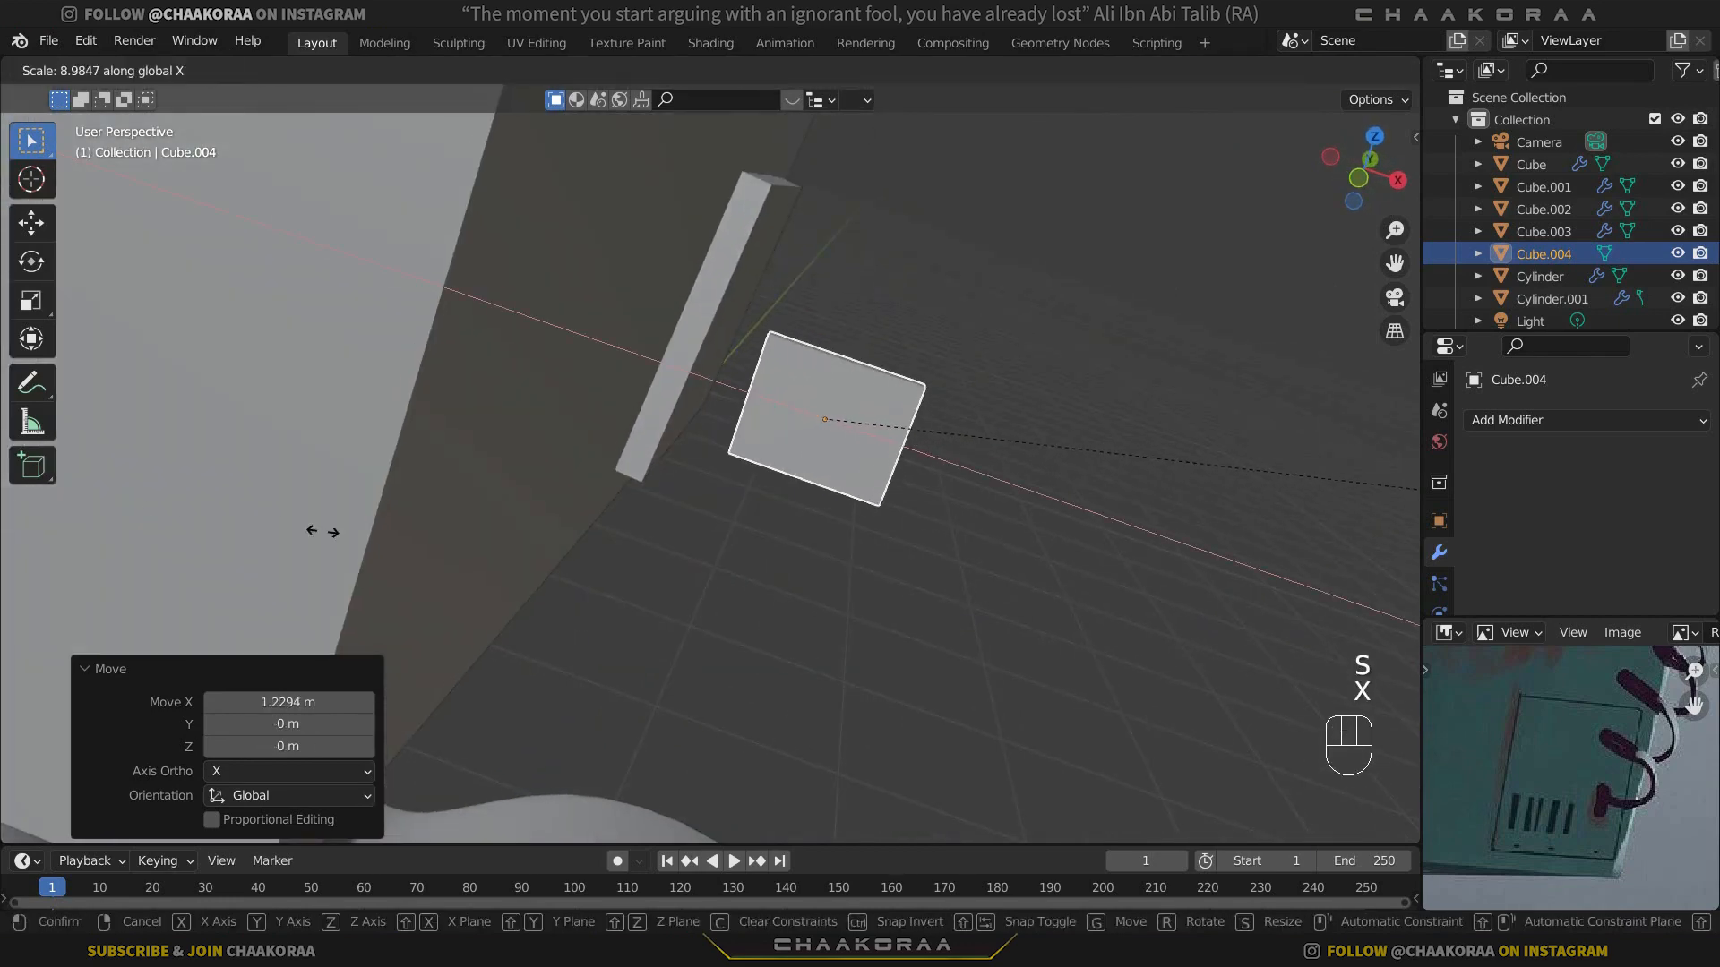
pyautogui.click(729, 553)
# Step: Thin the slab to about 0.509 of its thickness along Y
pyautogui.scroll(3, 762, 551)
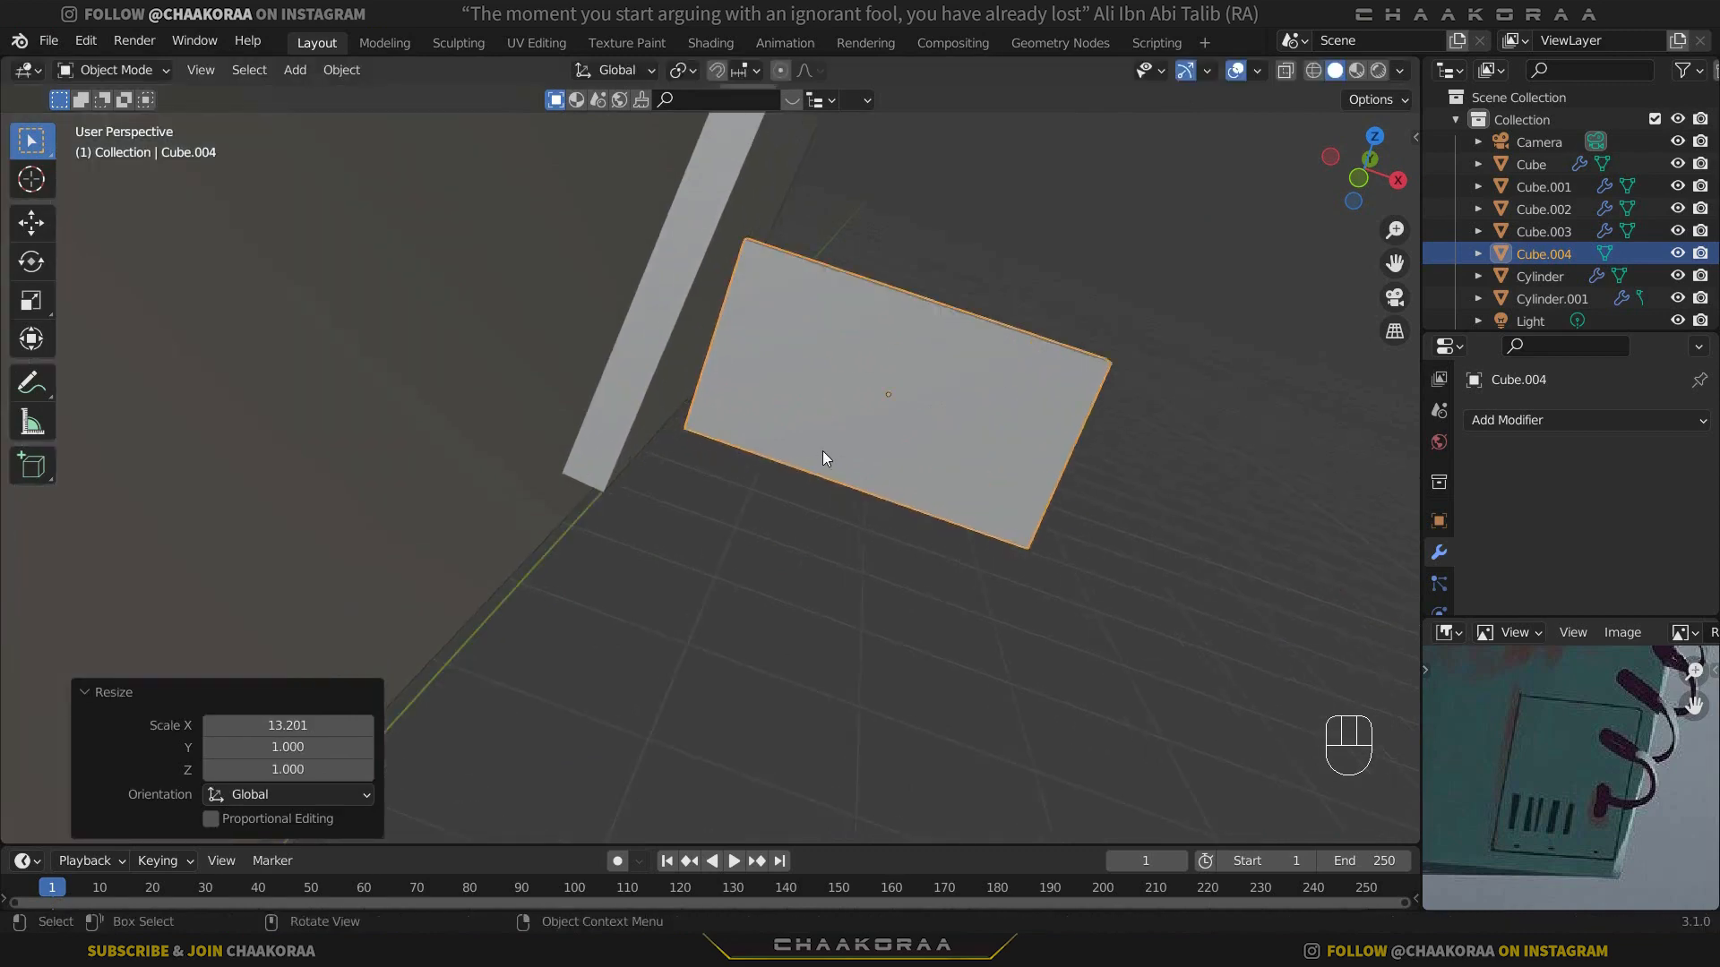
pyautogui.moveTo(822, 450); pyautogui.dragTo(671, 480, button='middle')
pyautogui.keyDown('shift'); pyautogui.moveTo(670, 480); pyautogui.dragTo(738, 443, button='middle'); pyautogui.keyUp('shift')
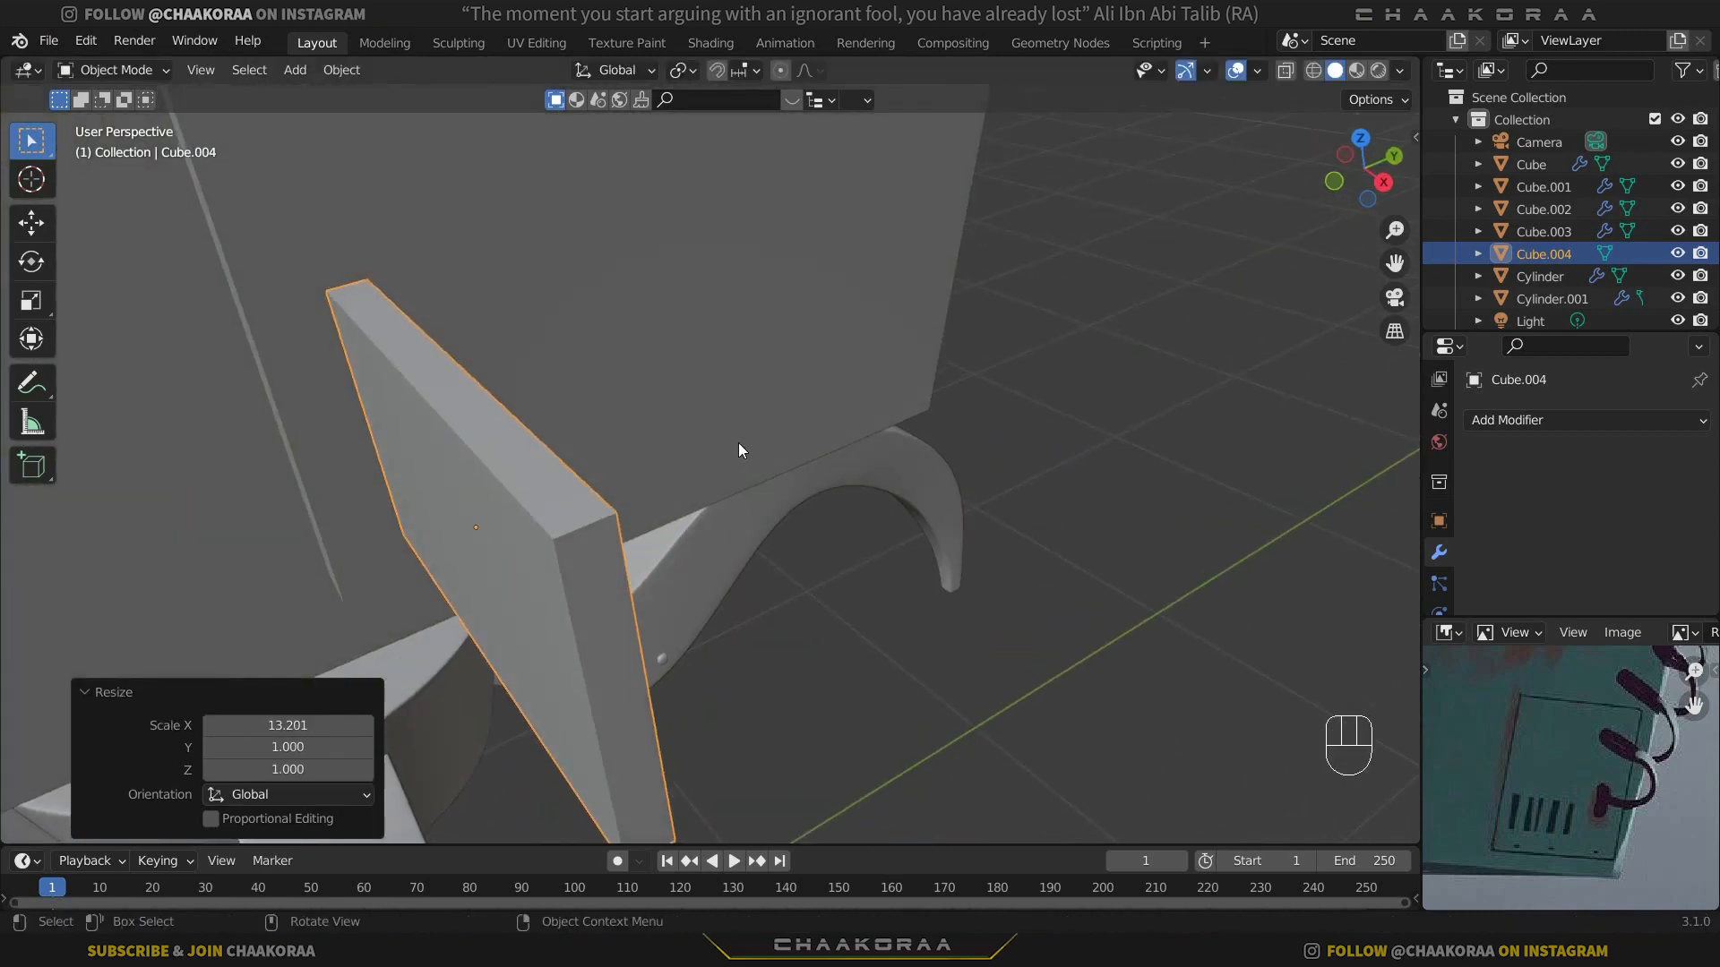
pyautogui.press('s')
pyautogui.press('y')
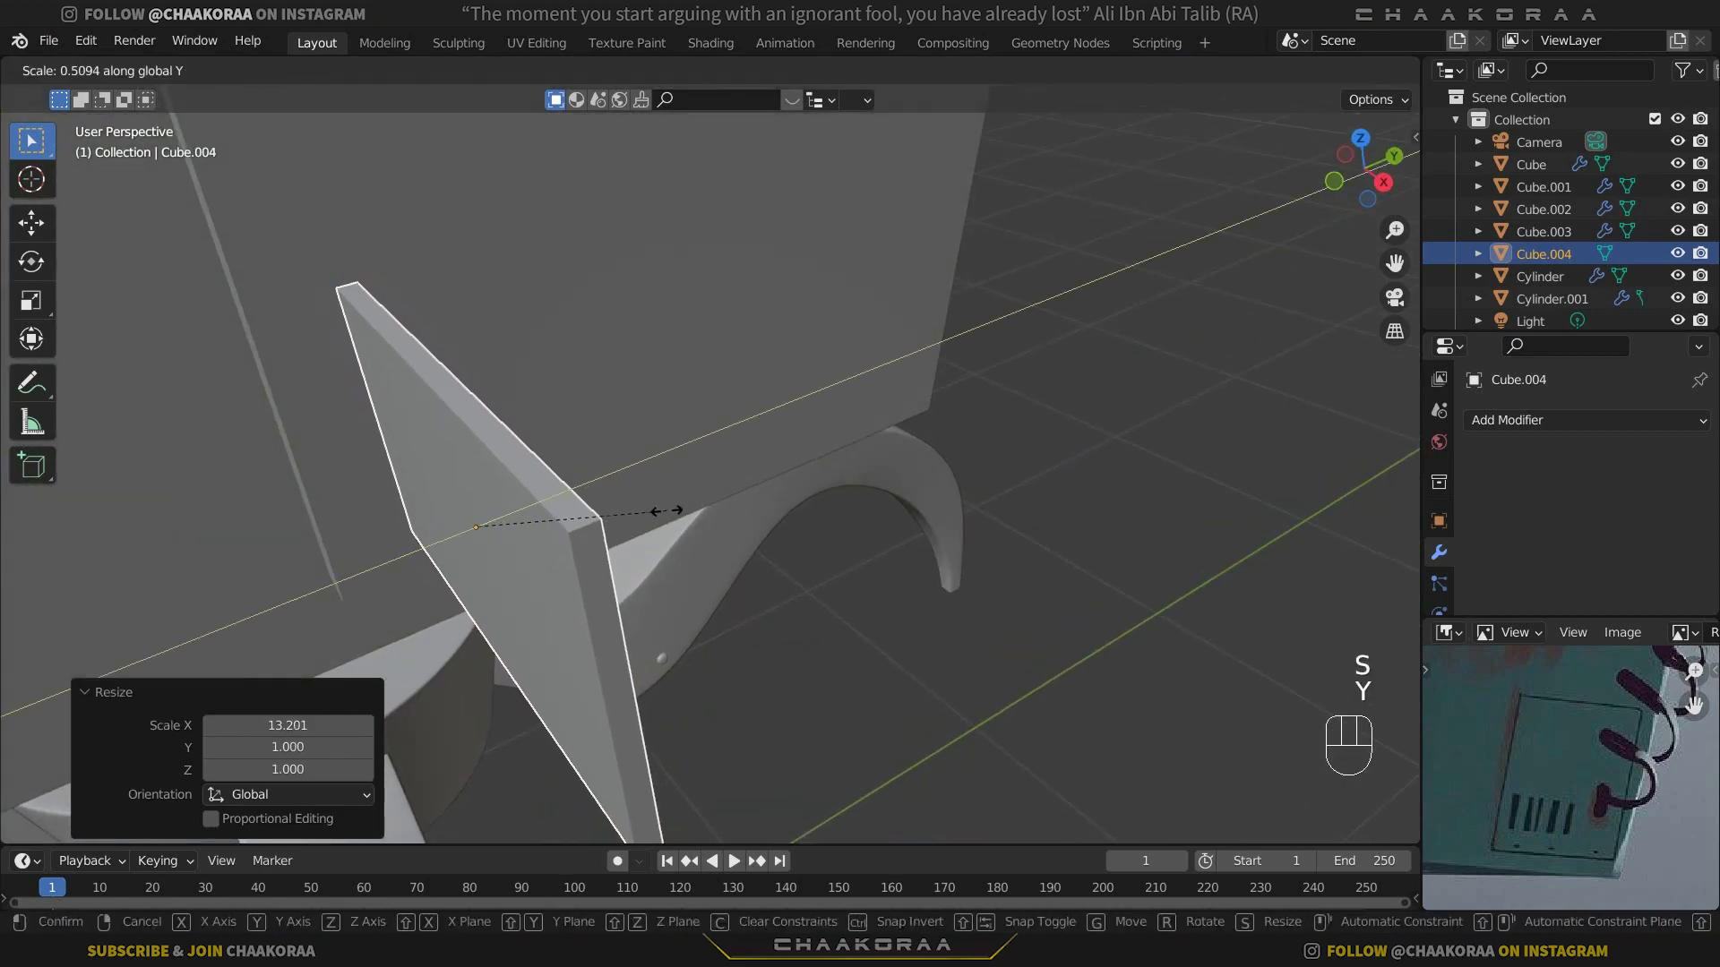
pyautogui.click(667, 512)
# Step: Scale the slab by about 1.116 along Z and apply its scale
pyautogui.scroll(-2, 663, 544)
pyautogui.moveTo(663, 544); pyautogui.dragTo(928, 405, button='middle')
pyautogui.scroll(-2, 787, 461)
pyautogui.press('s')
pyautogui.press('z')
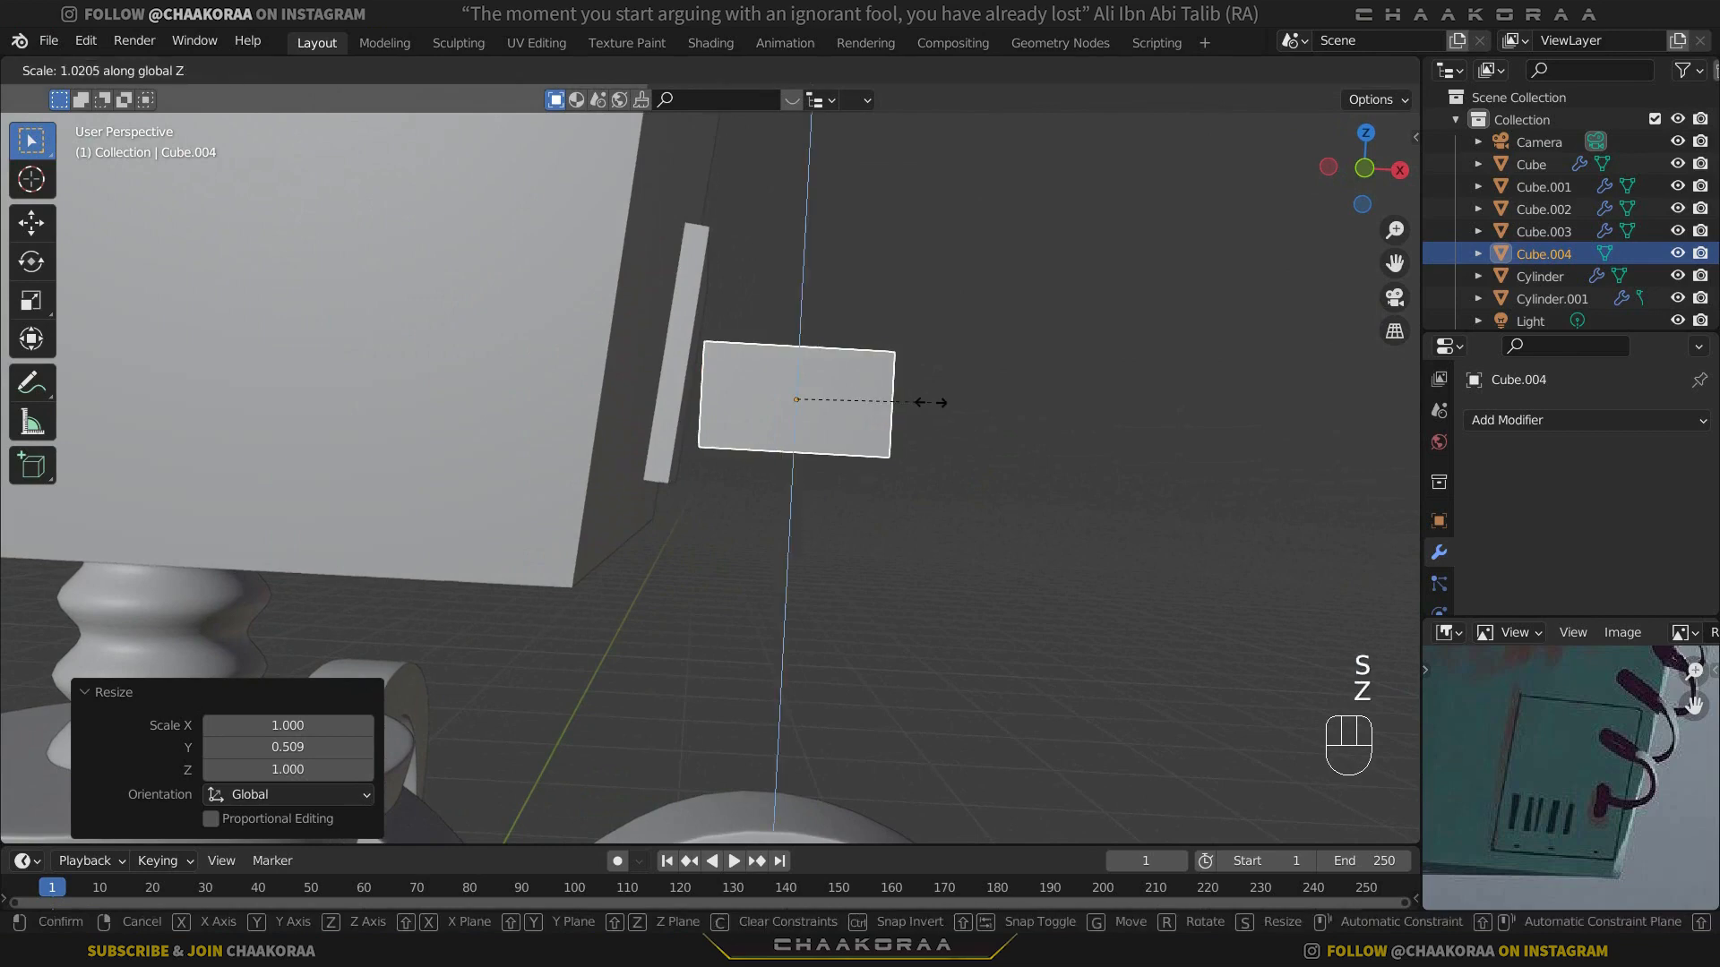
pyautogui.click(942, 399)
pyautogui.moveTo(895, 438); pyautogui.dragTo(674, 442, button='middle')
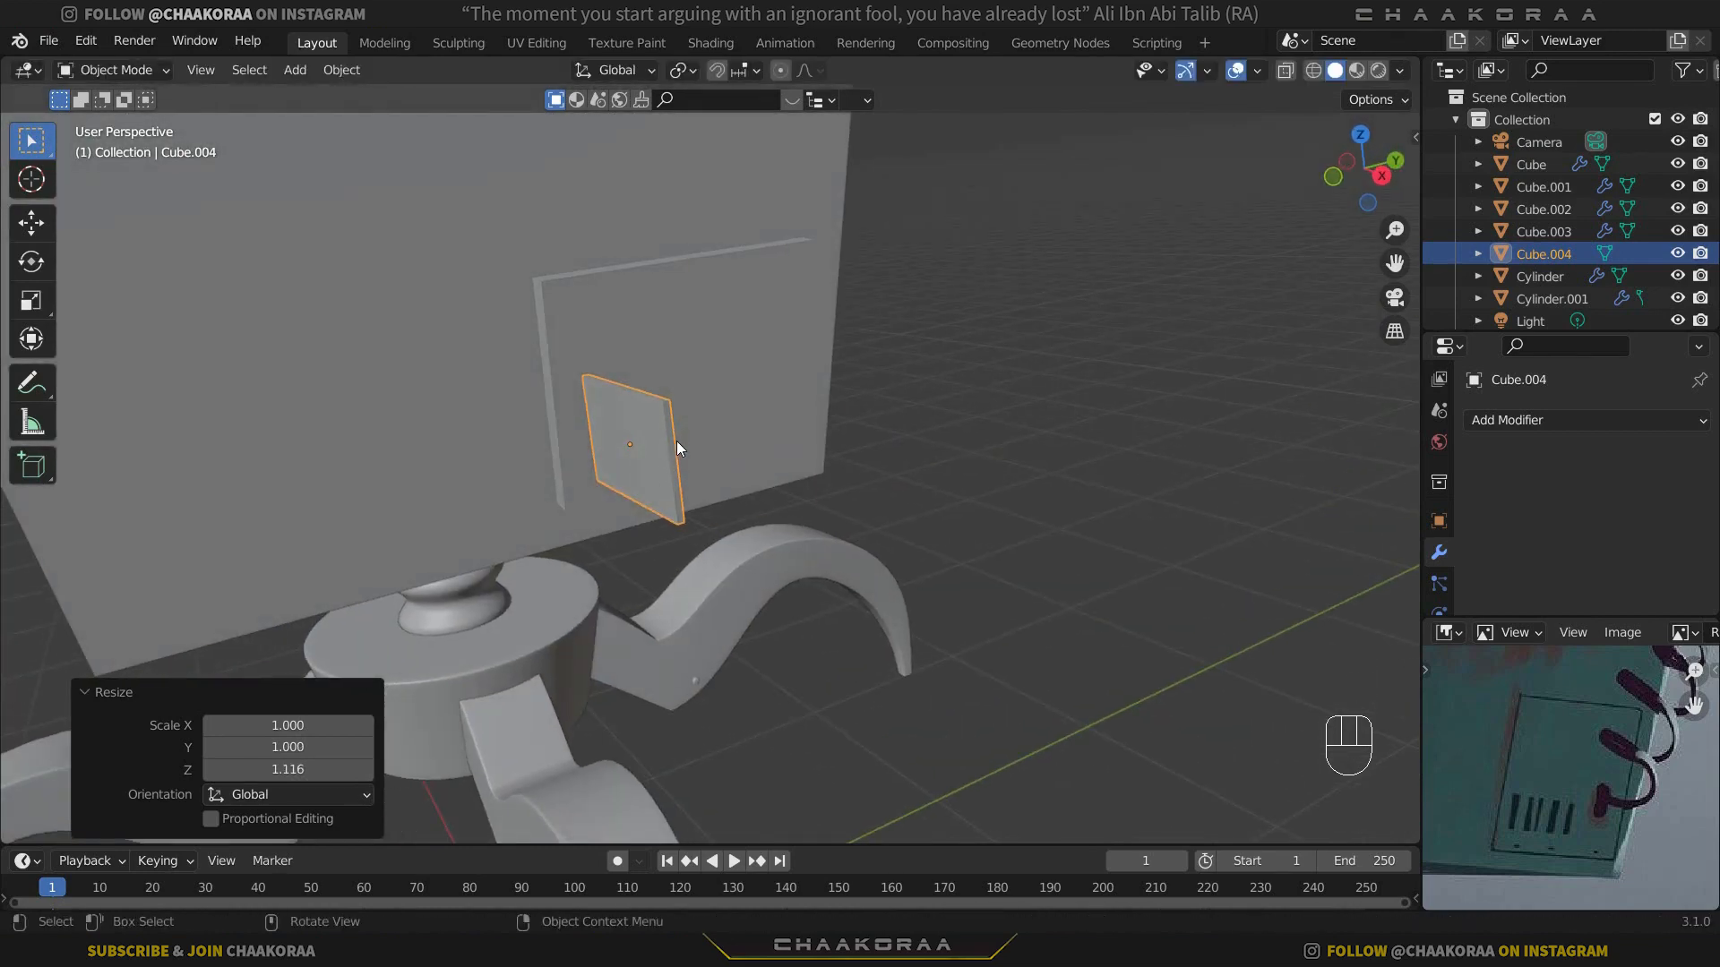
pyautogui.hotkey('ctrl', 'a')
pyautogui.click(677, 446)
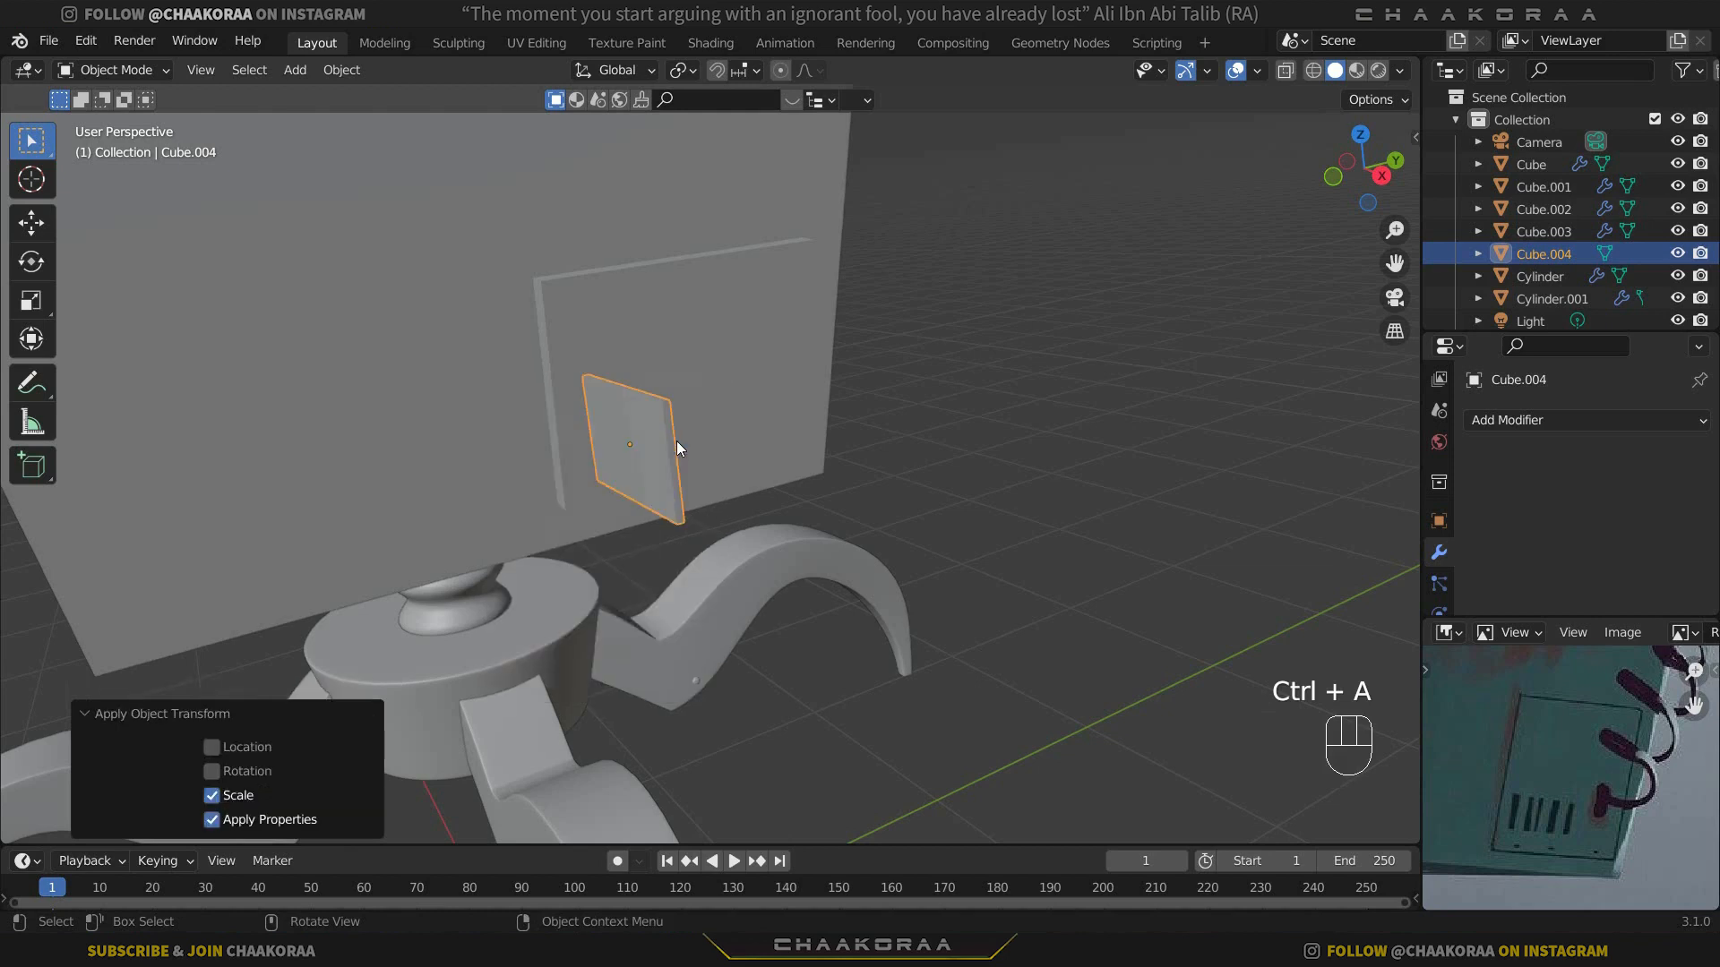
# Step: Duplicate the whole slab mesh in Edit Mode, offsetting the copy about 0.029 m along Y in the right view
pyautogui.scroll(5, 678, 445)
pyautogui.press('KP_3')
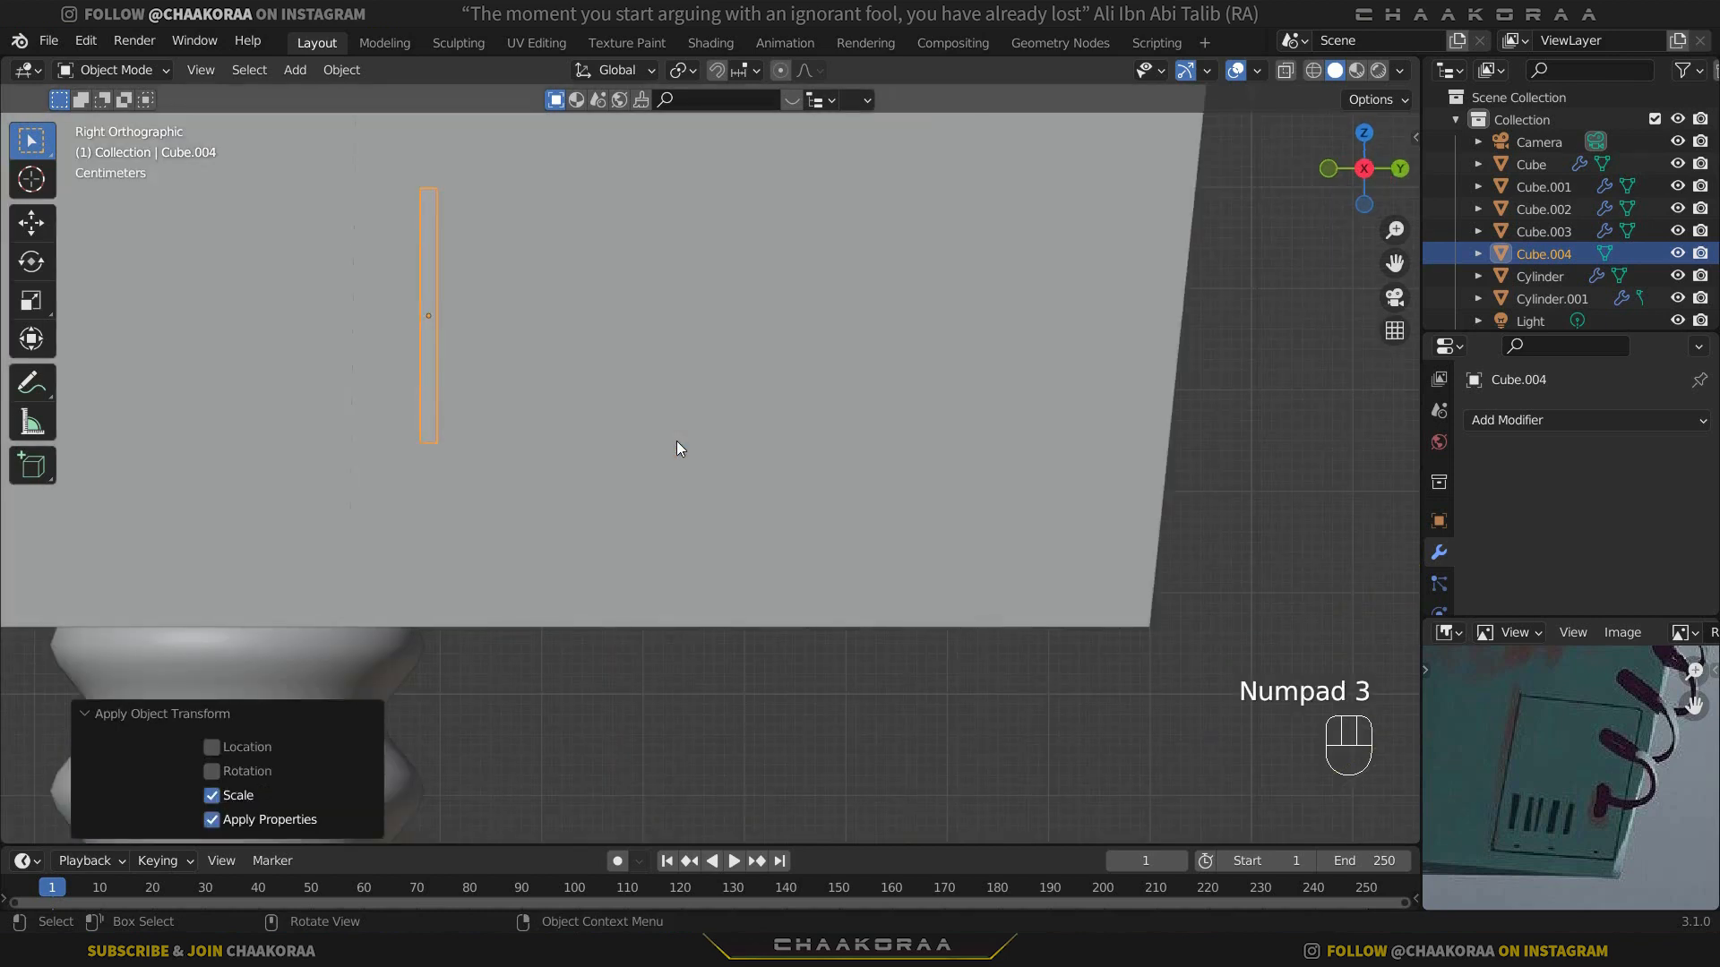
pyautogui.press('Tab')
pyautogui.press('a')
pyautogui.keyDown('shift'); pyautogui.moveTo(676, 448); pyautogui.dragTo(748, 596, button='middle'); pyautogui.keyUp('shift')
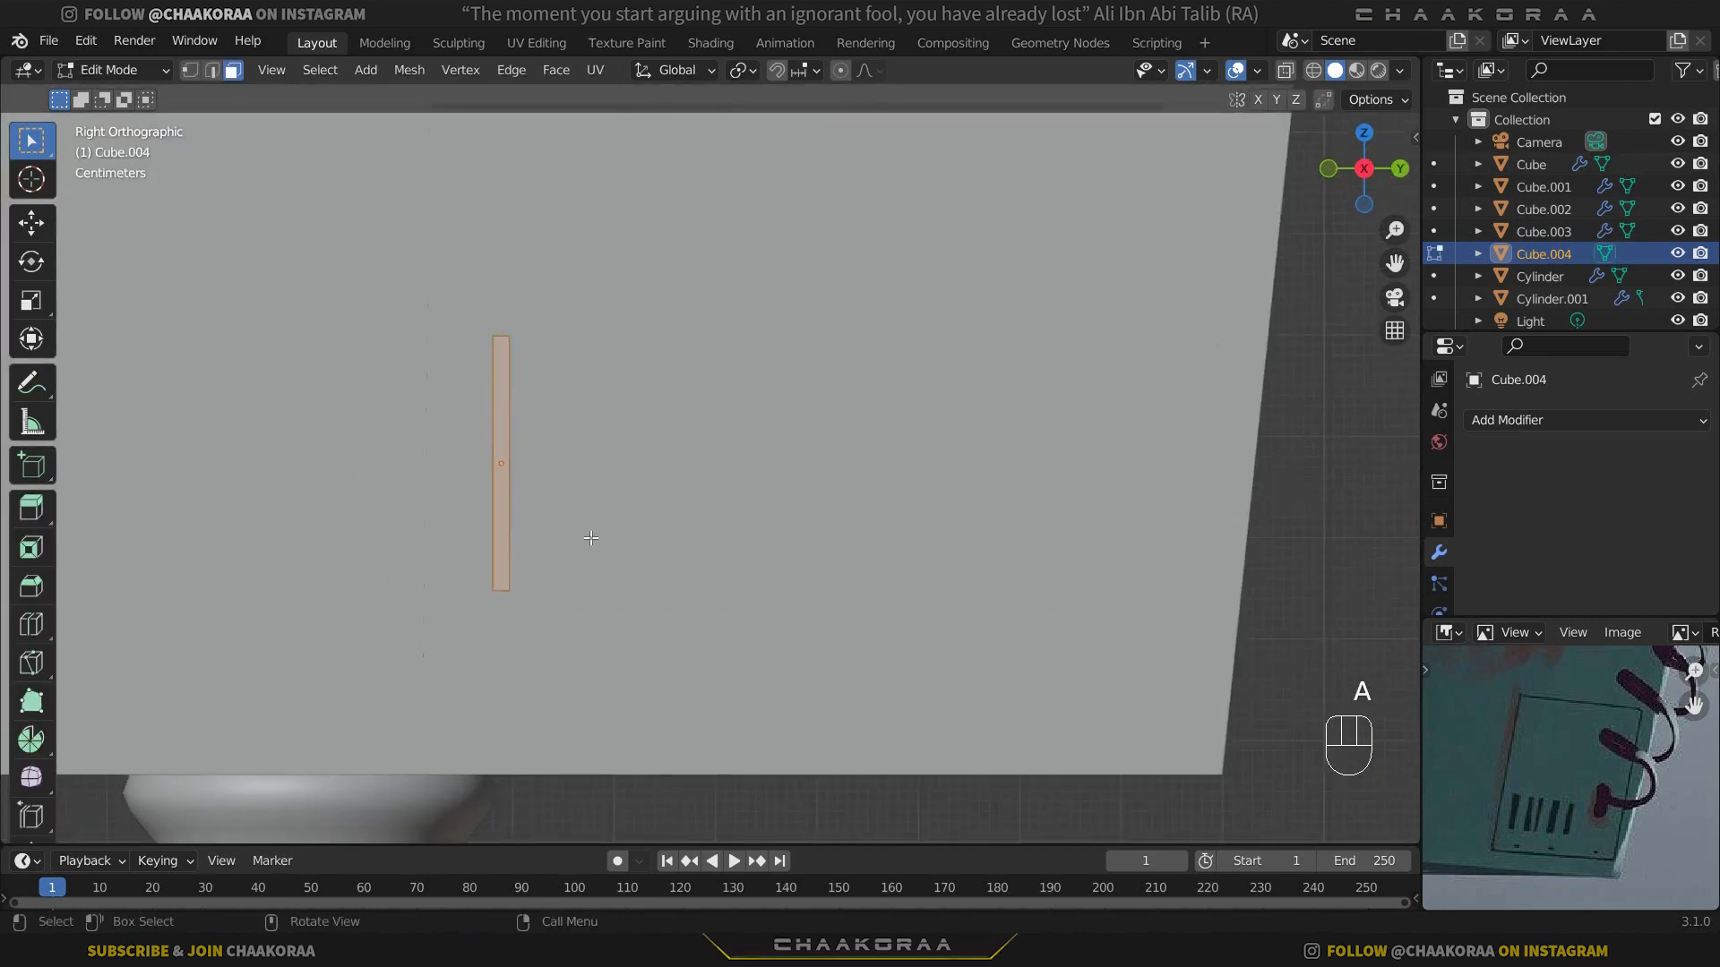
pyautogui.scroll(1, 748, 596)
pyautogui.press('g')
pyautogui.press('y')
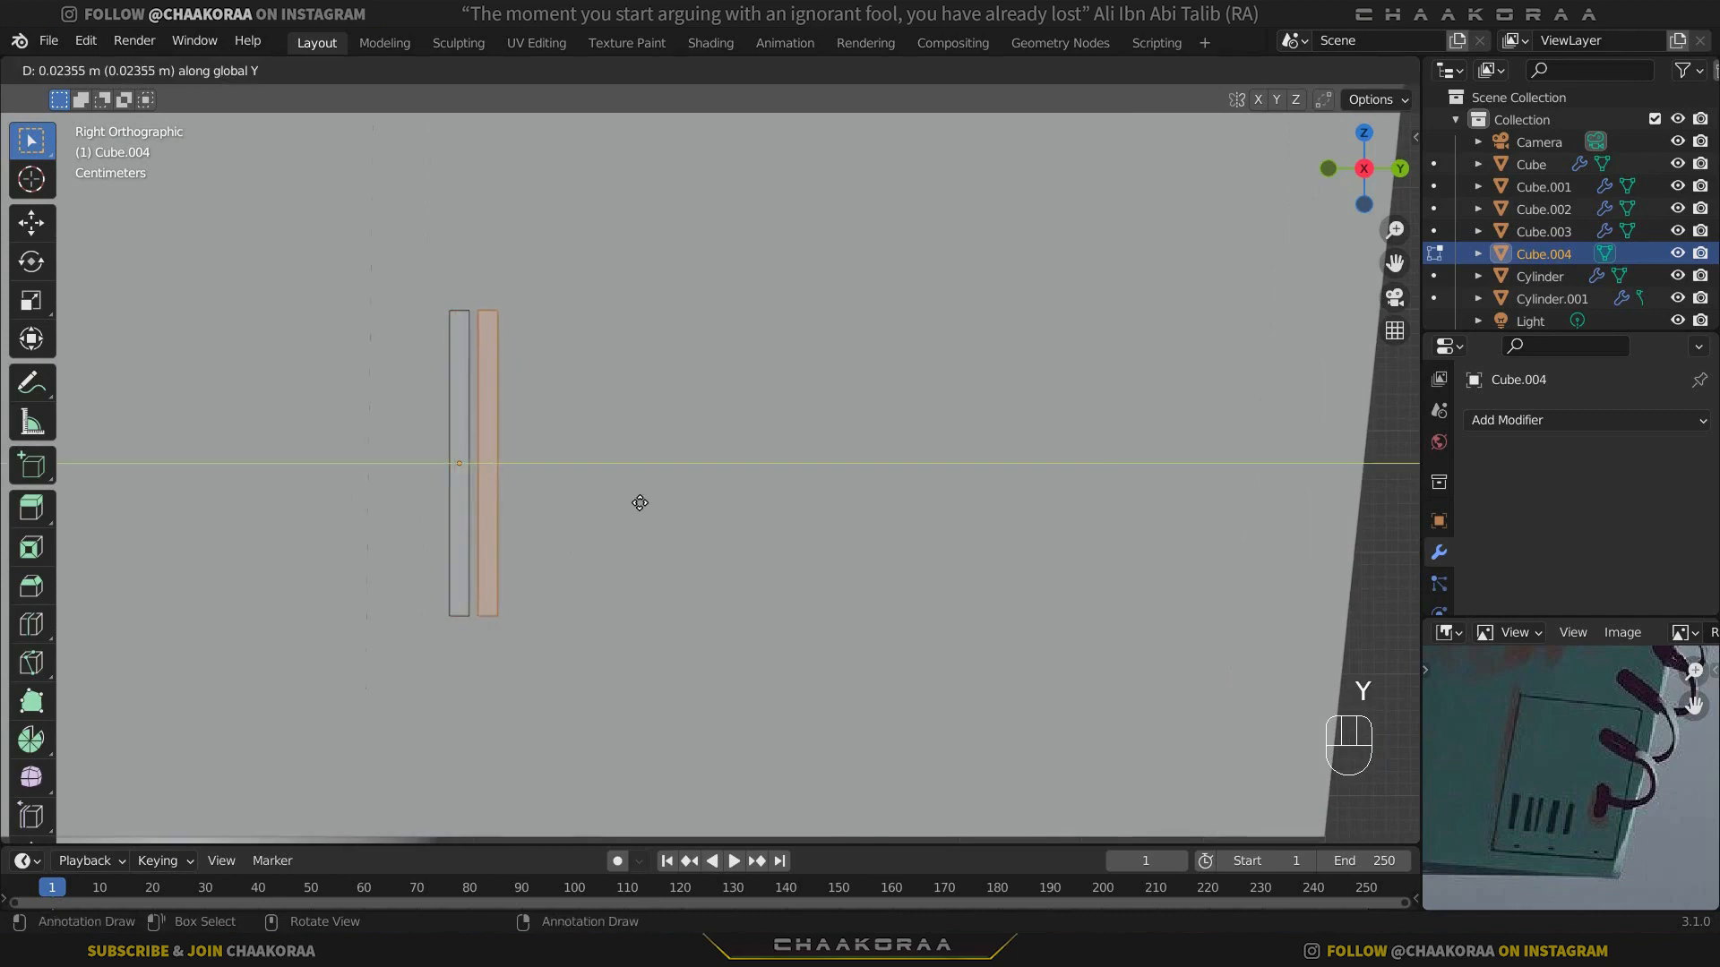
pyautogui.click(645, 503)
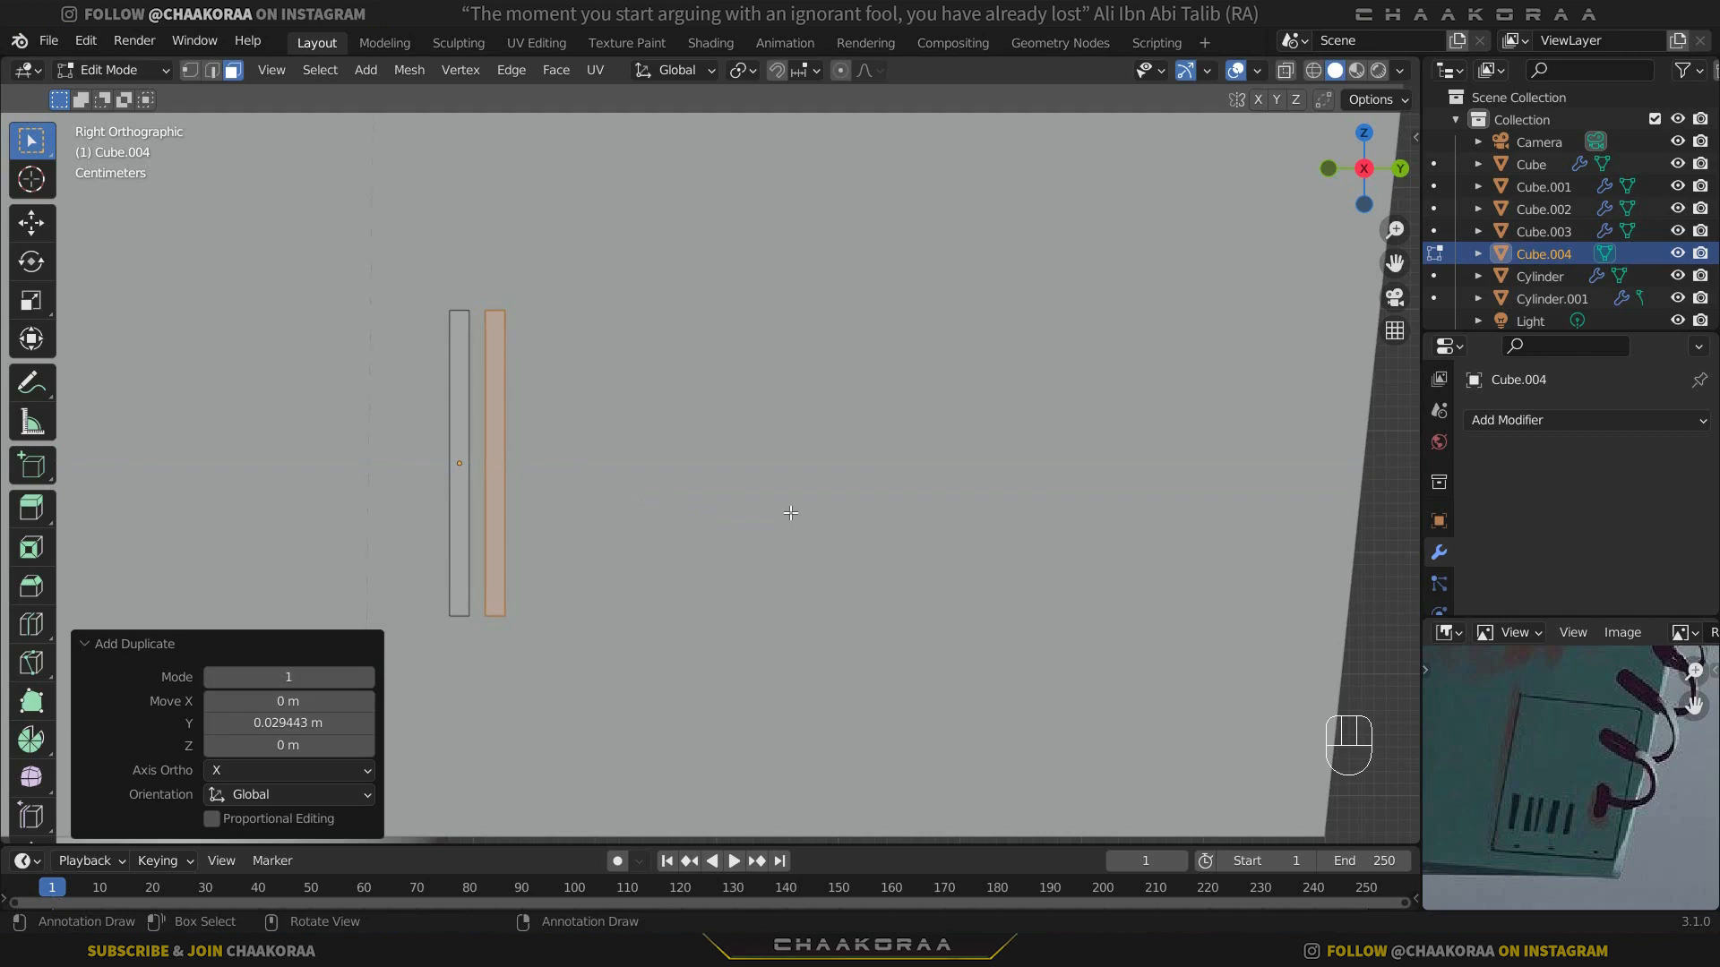
# Step: Repeat the offset duplication eight times to make a row of ten evenly spaced slabs
pyautogui.press('shift')
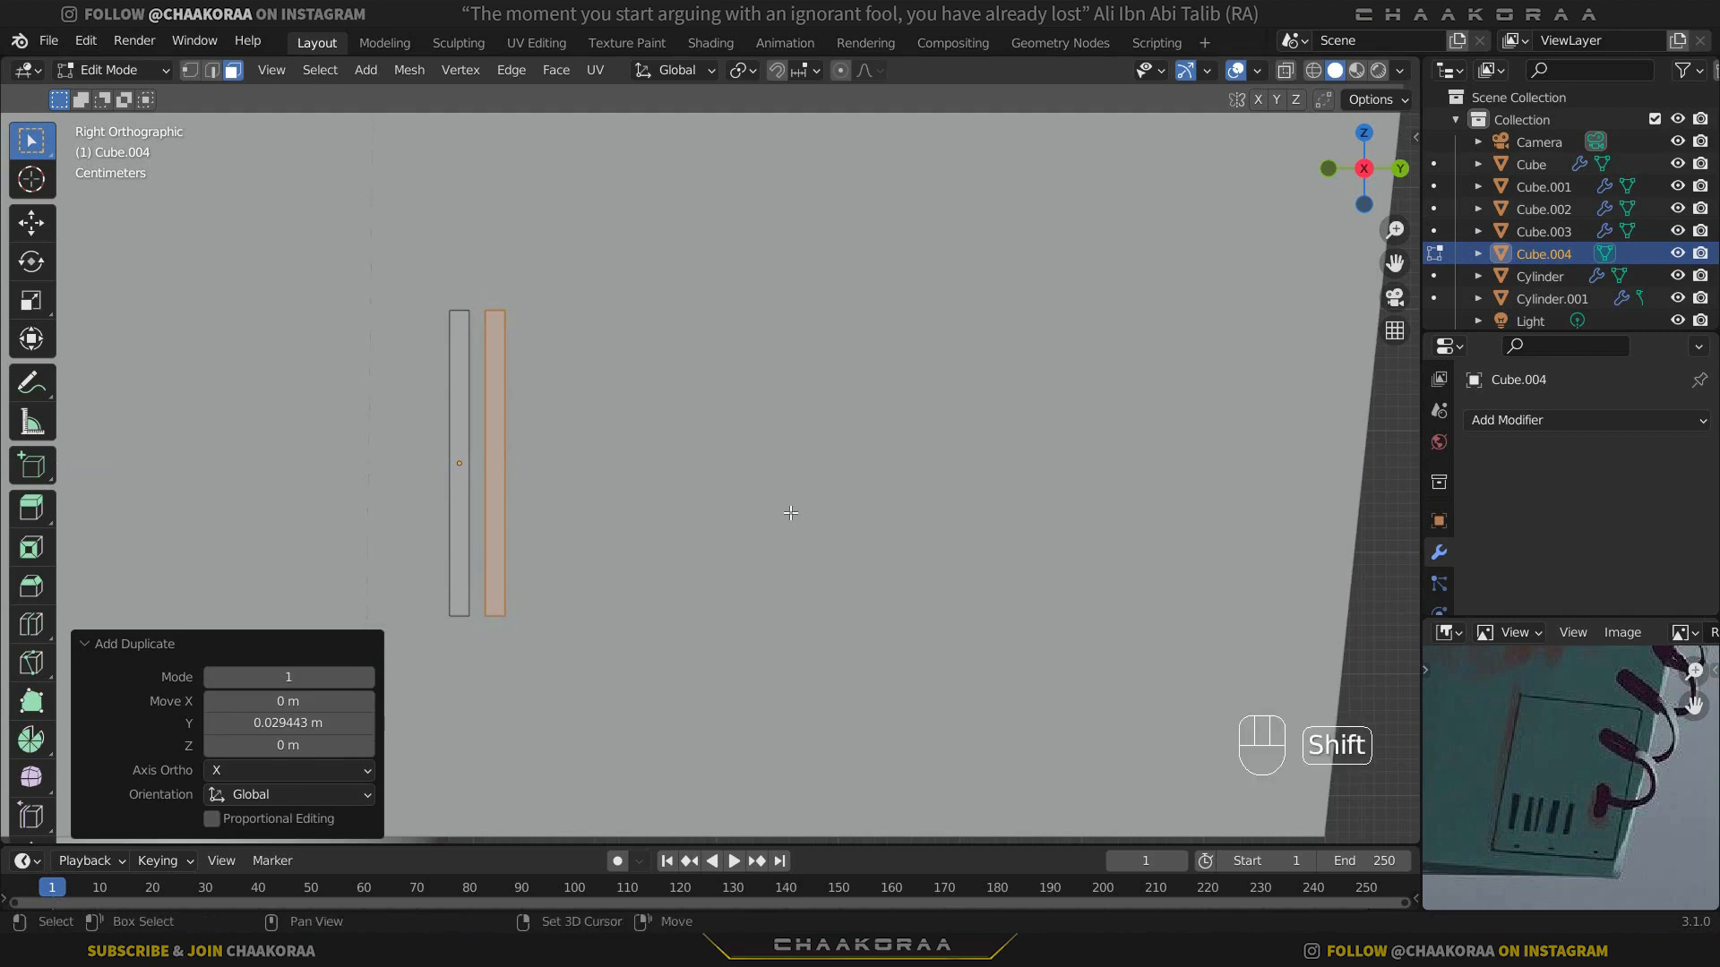
pyautogui.hotkey('shift', 'r')
pyautogui.hotkey('shift', 'r')
pyautogui.hotkey('shift', 'r')
pyautogui.hotkey('shift', 'r')
pyautogui.hotkey('shift', 'r')
pyautogui.hotkey('shift', 'r')
pyautogui.hotkey('shift', 'r')
pyautogui.hotkey('shift', 'r')
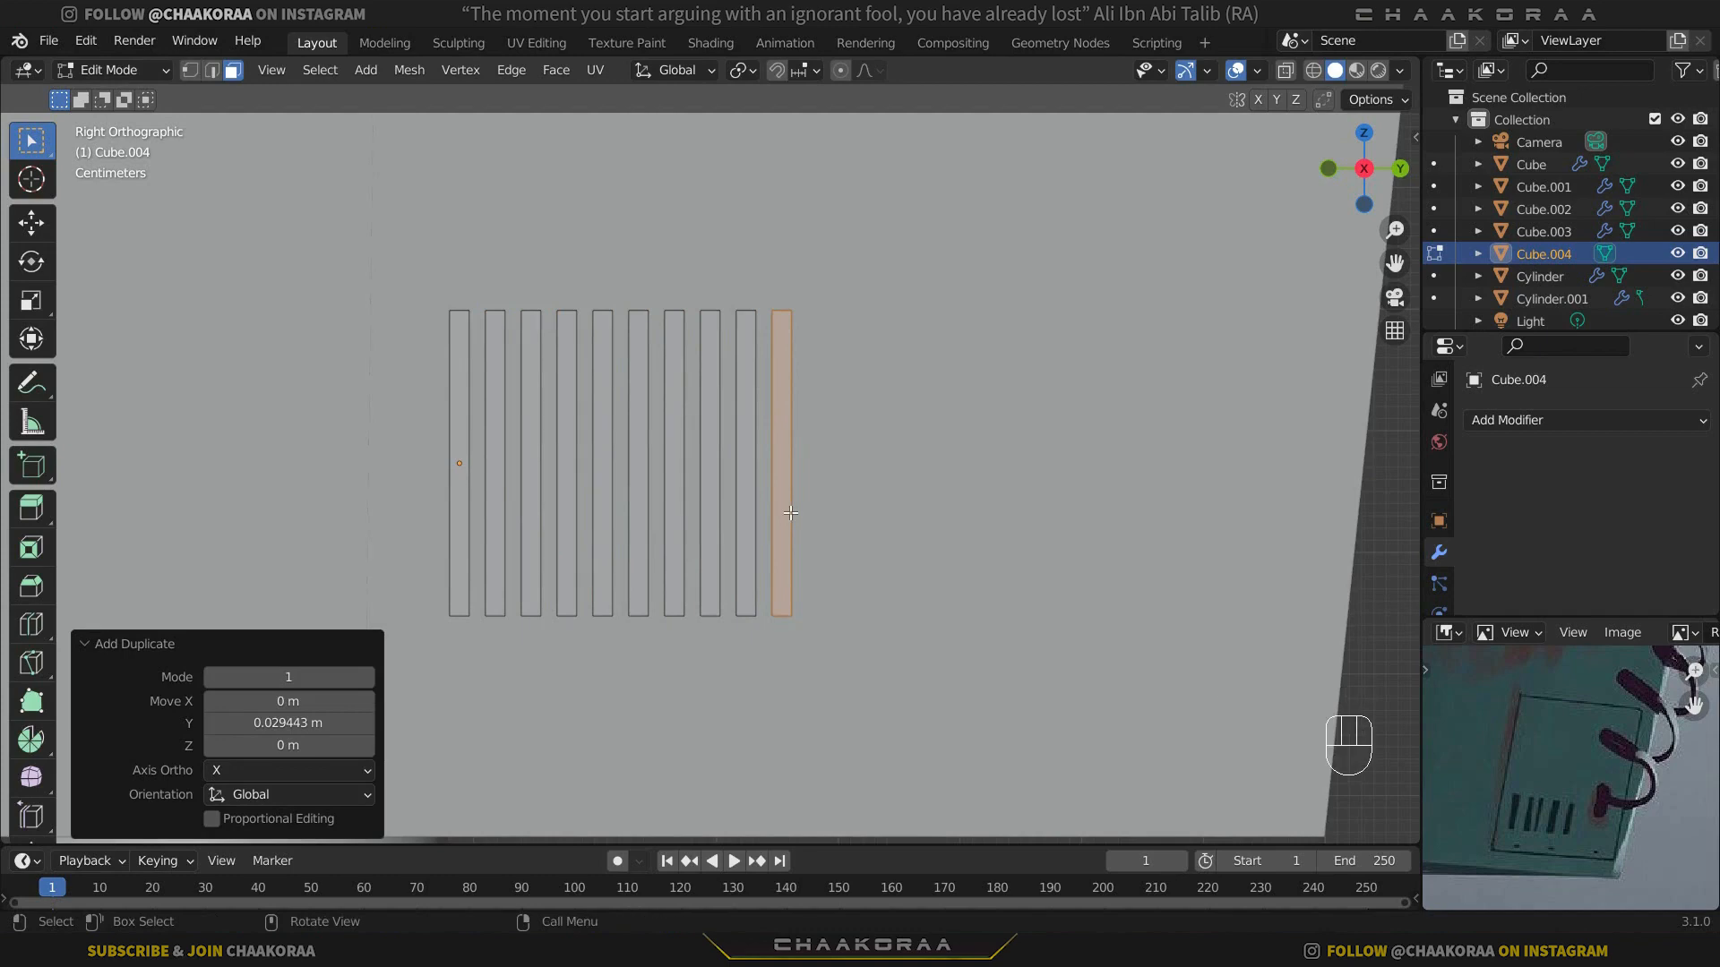
pyautogui.moveTo(736, 484); pyautogui.dragTo(754, 633, button='middle')
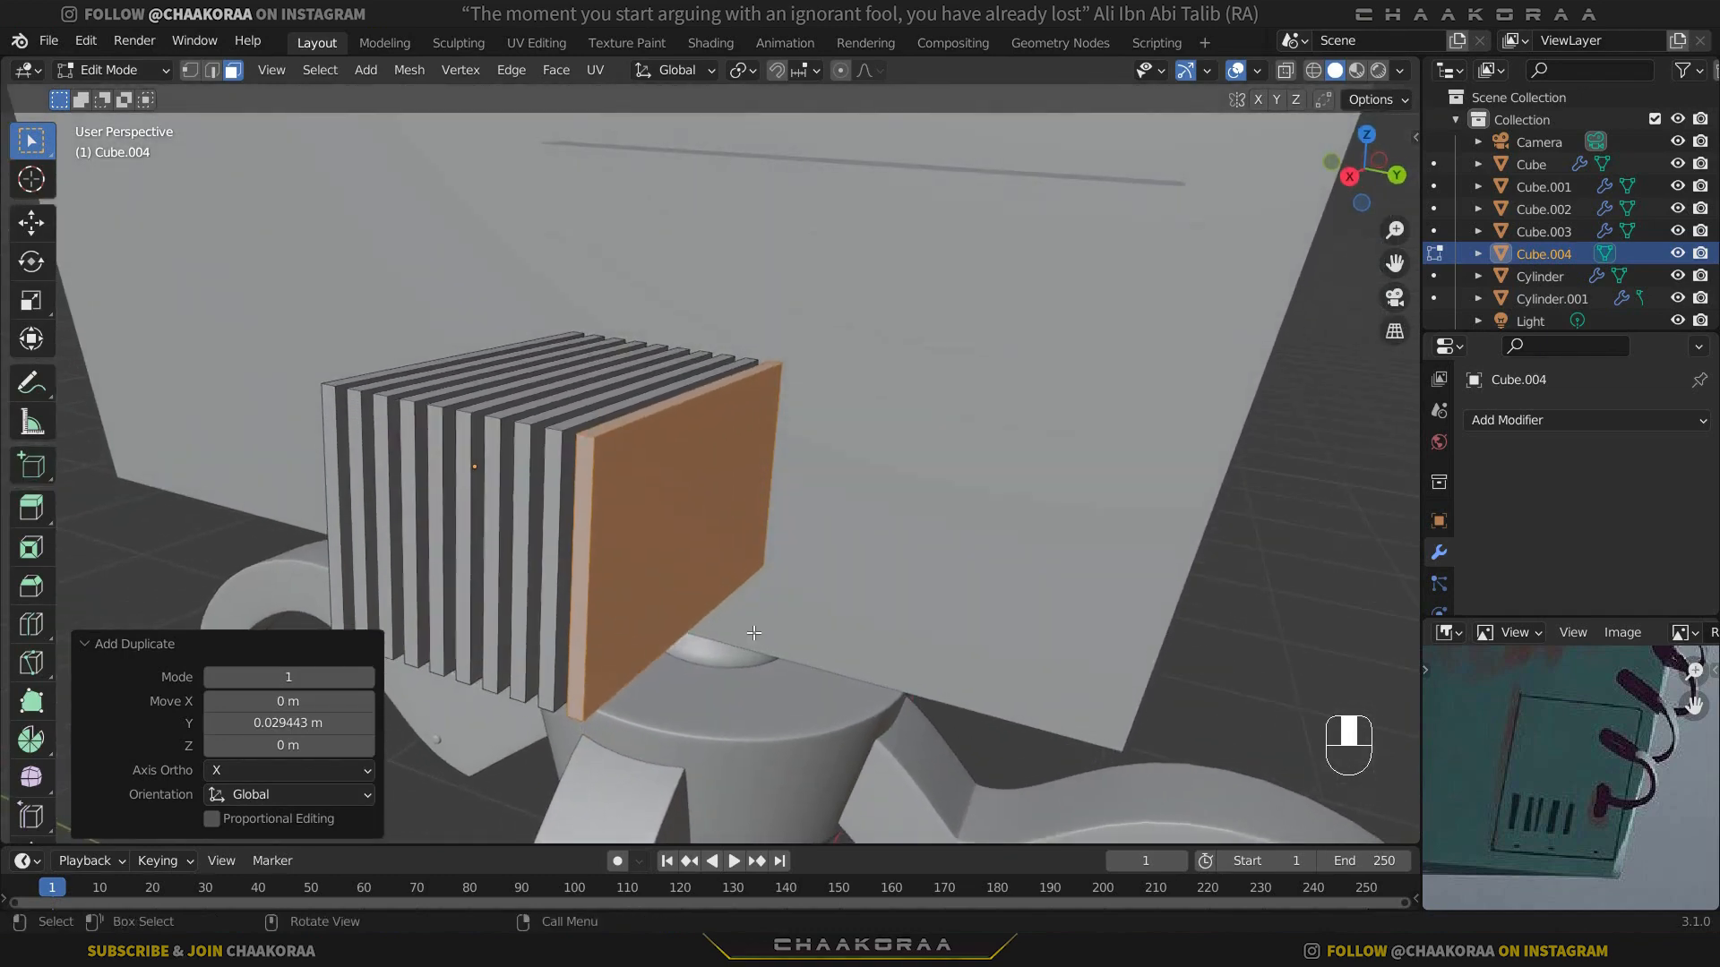
# Step: Duplicate the last slab about 0.213 m along Y and shorten the copy to about 0.206 along Z
pyautogui.press('KP_3')
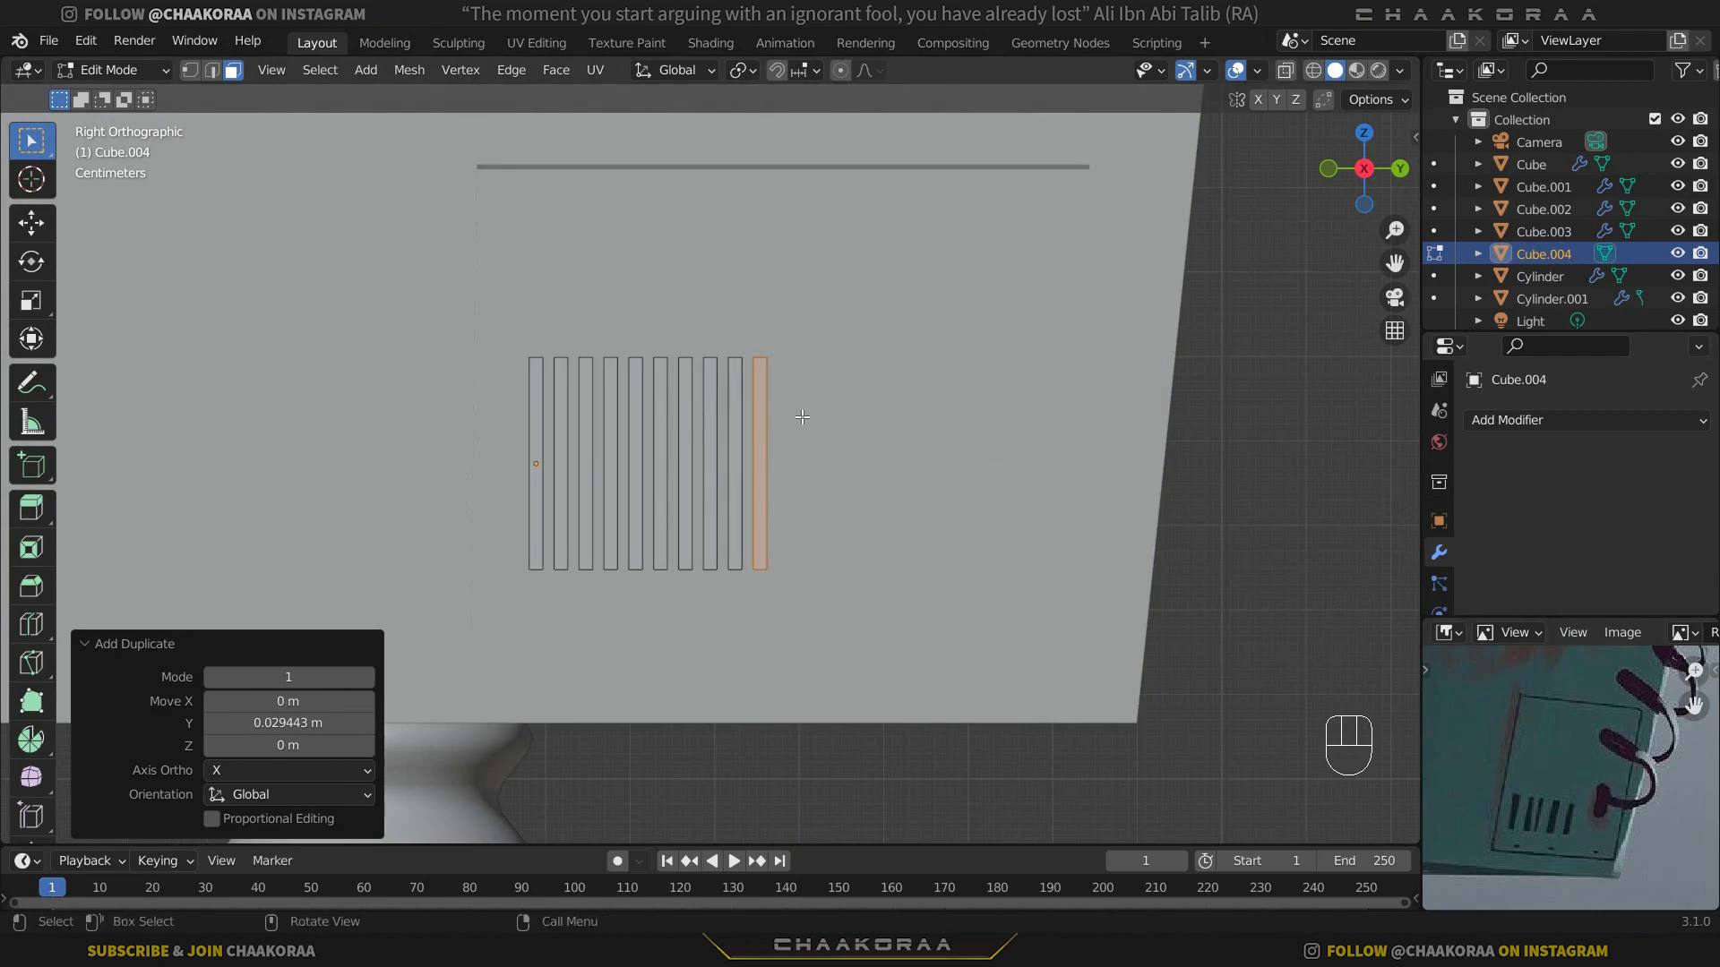
pyautogui.hotkey('shift', 'd')
pyautogui.press('y')
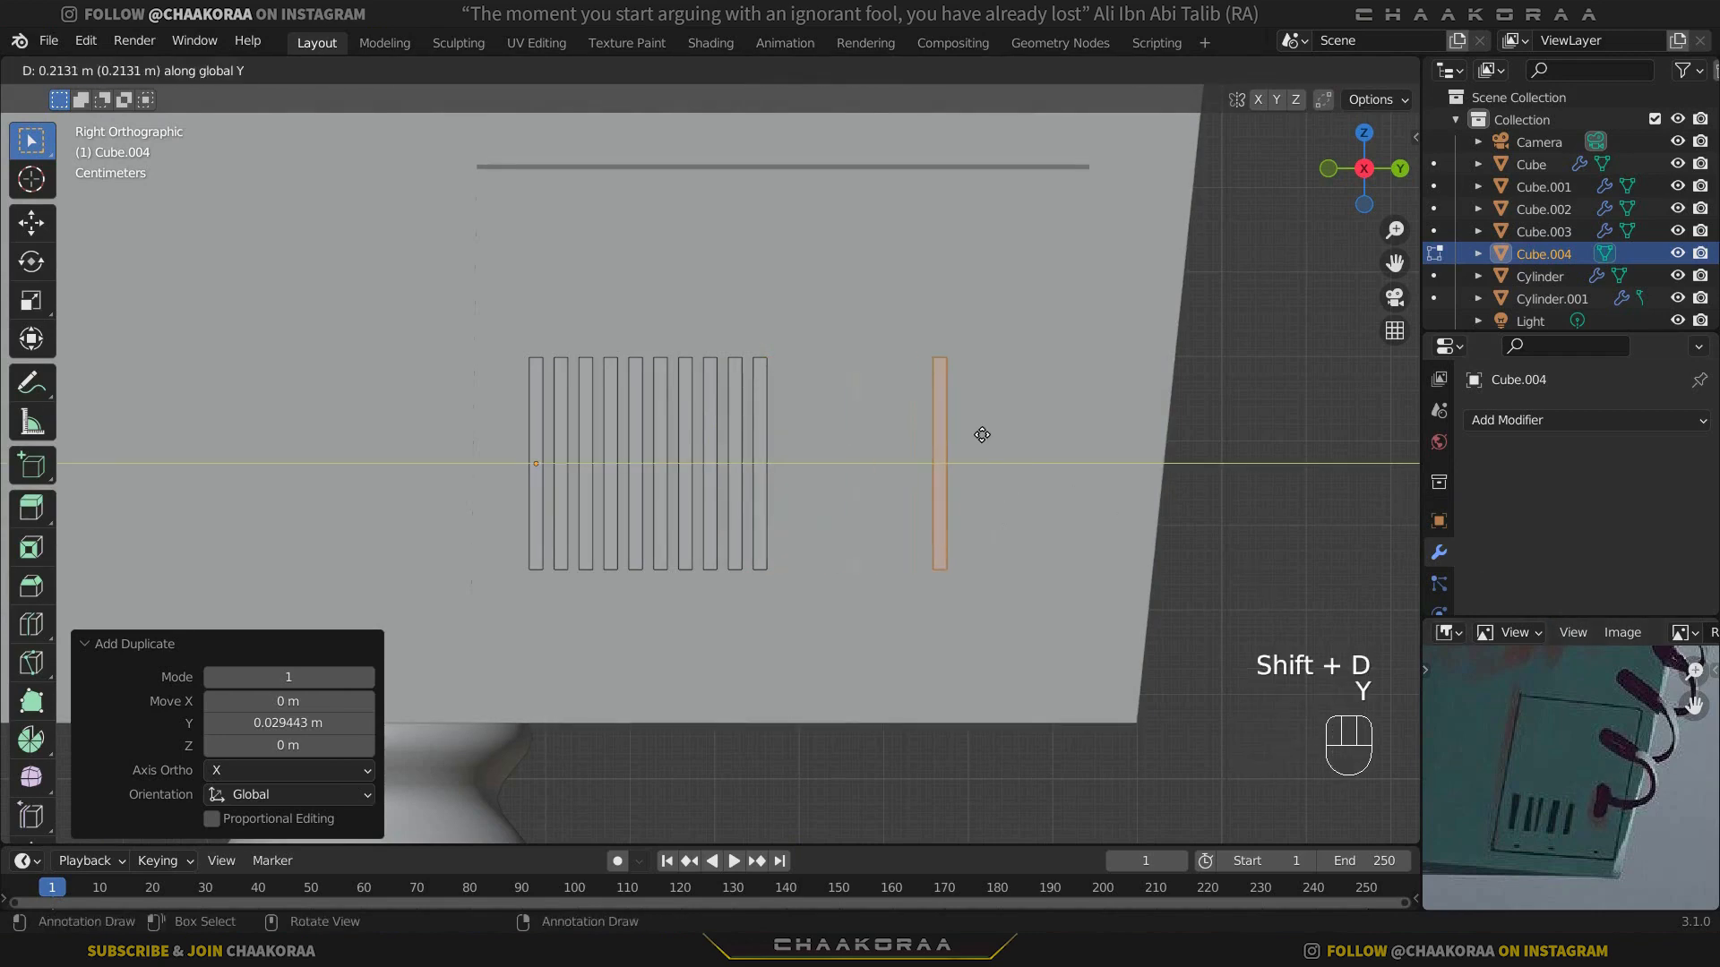
pyautogui.click(983, 434)
pyautogui.scroll(1, 983, 434)
pyautogui.press('s')
pyautogui.press('z')
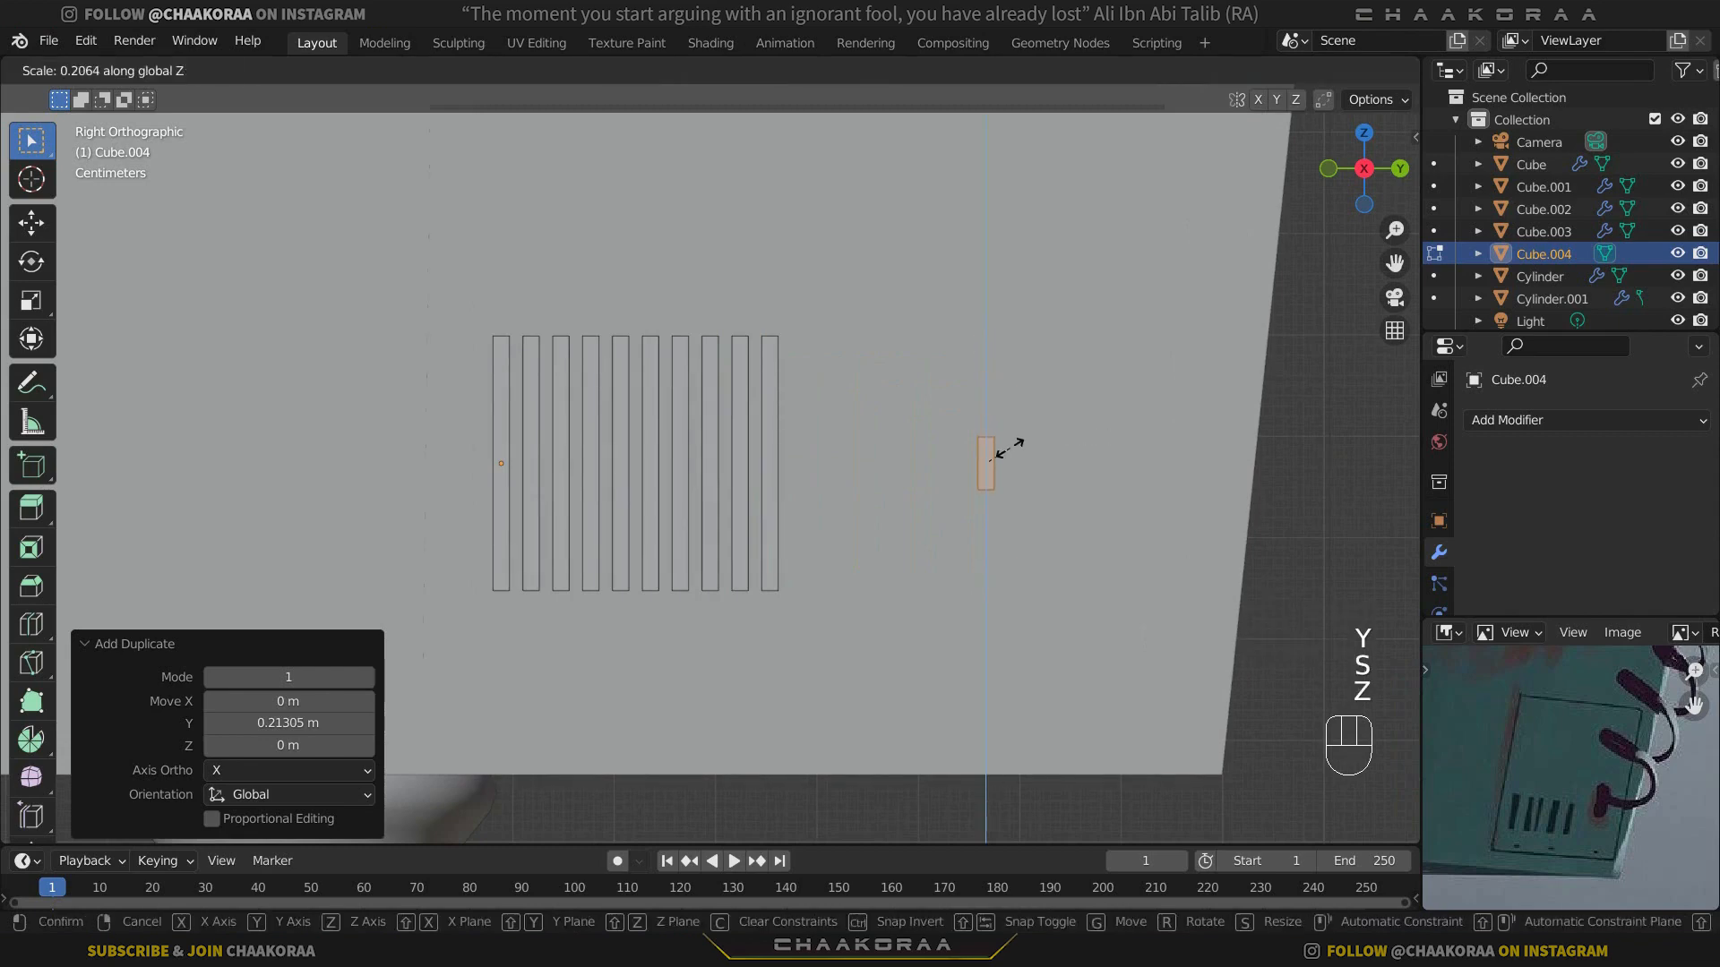
pyautogui.click(999, 454)
# Step: Widen the short copy by about 2.875 along Y and scale it by about 1.7 along Z
pyautogui.scroll(-3, 1021, 453)
pyautogui.scroll(4, 1057, 453)
pyautogui.press('s')
pyautogui.press('y')
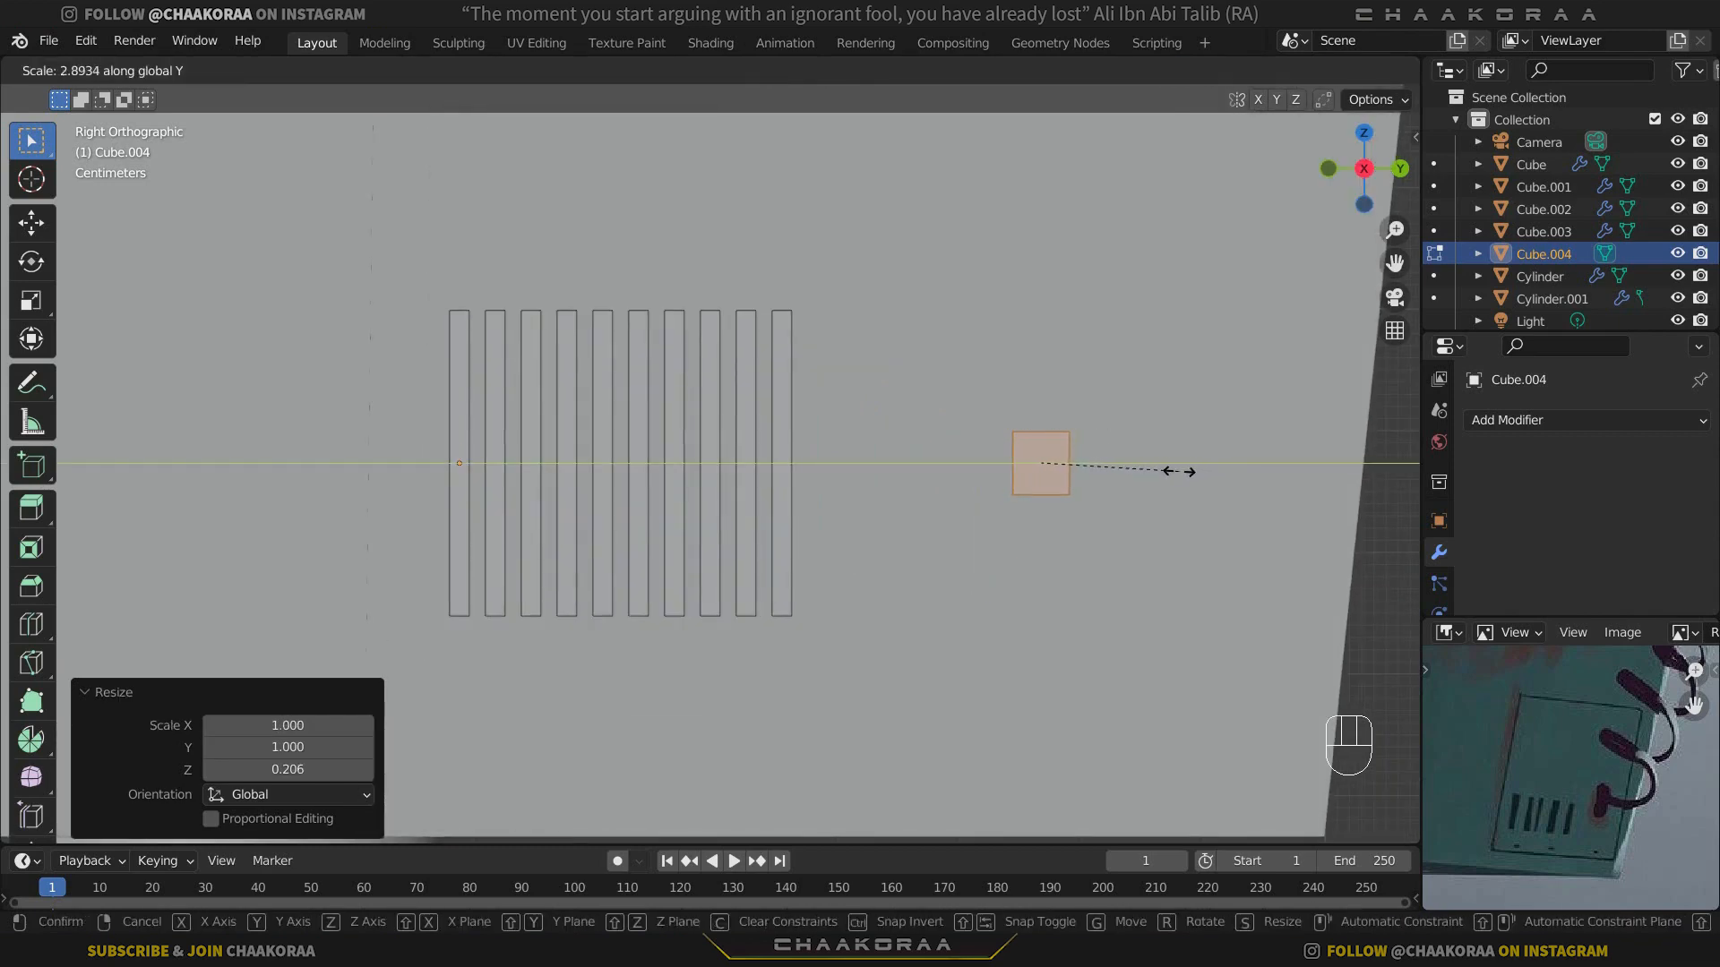
pyautogui.click(1178, 471)
pyautogui.press('s')
pyautogui.press('z')
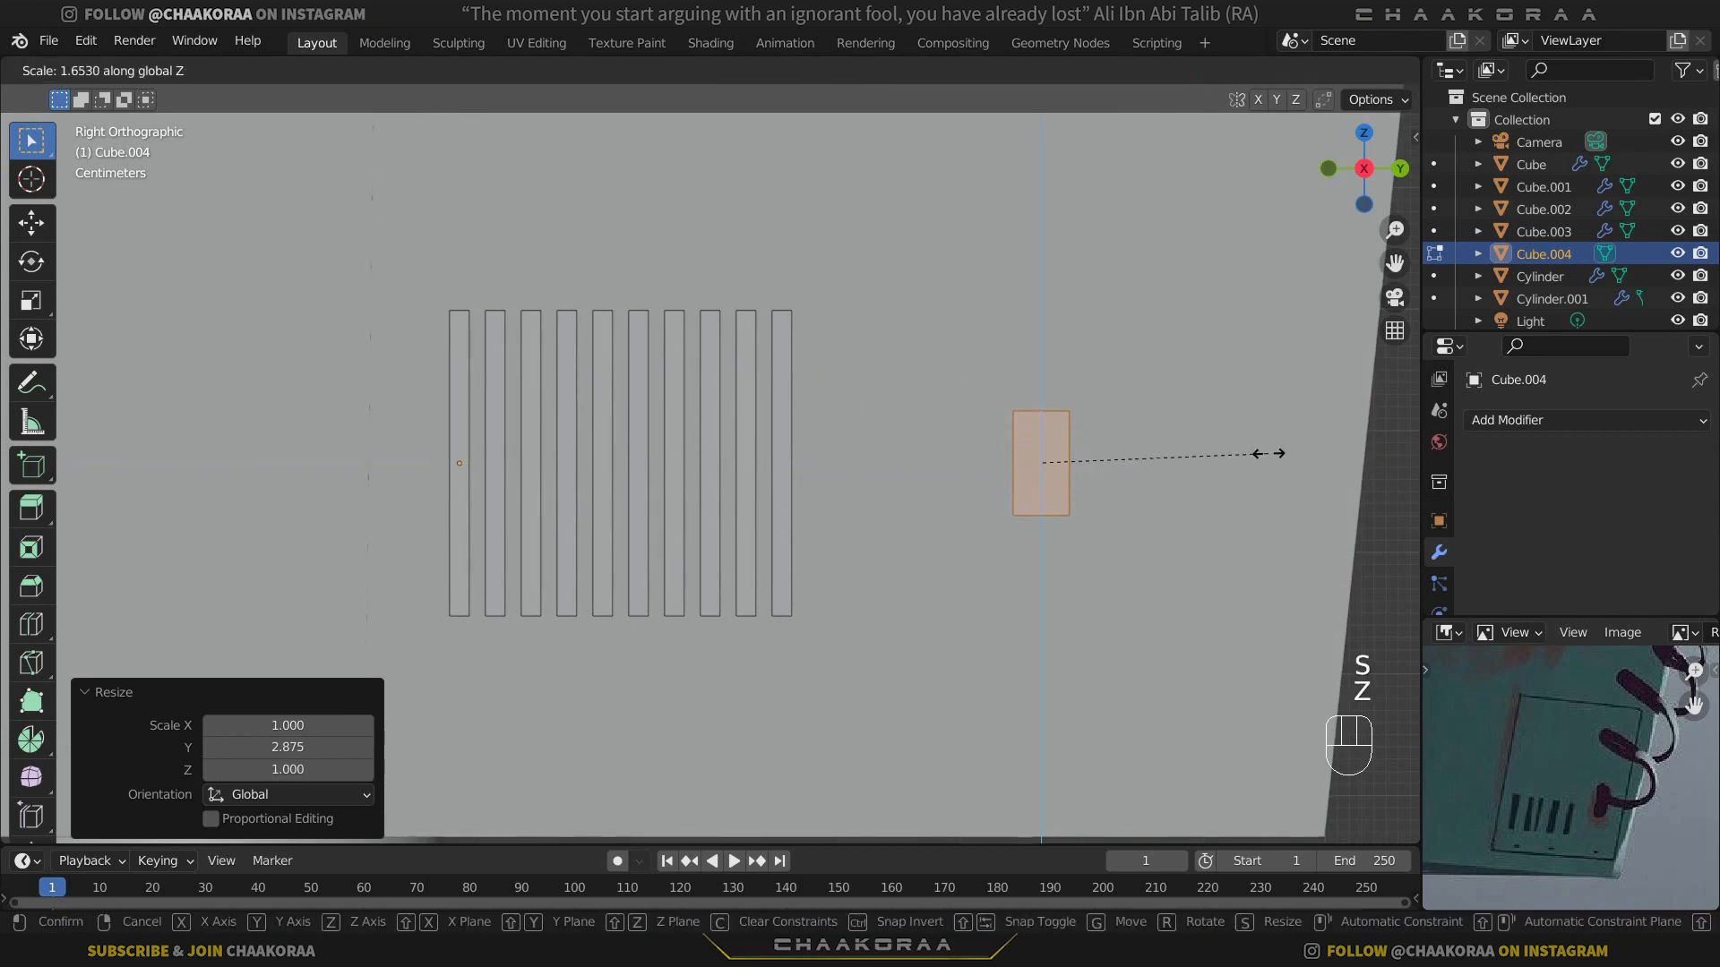
pyautogui.click(1281, 454)
# Step: Bevel the four long corner edges of the short latch block with 3 segments and a width of about 0.016 m
pyautogui.moveTo(1113, 433); pyautogui.dragTo(1018, 498, button='middle')
pyautogui.click(1102, 569)
pyautogui.press('2')
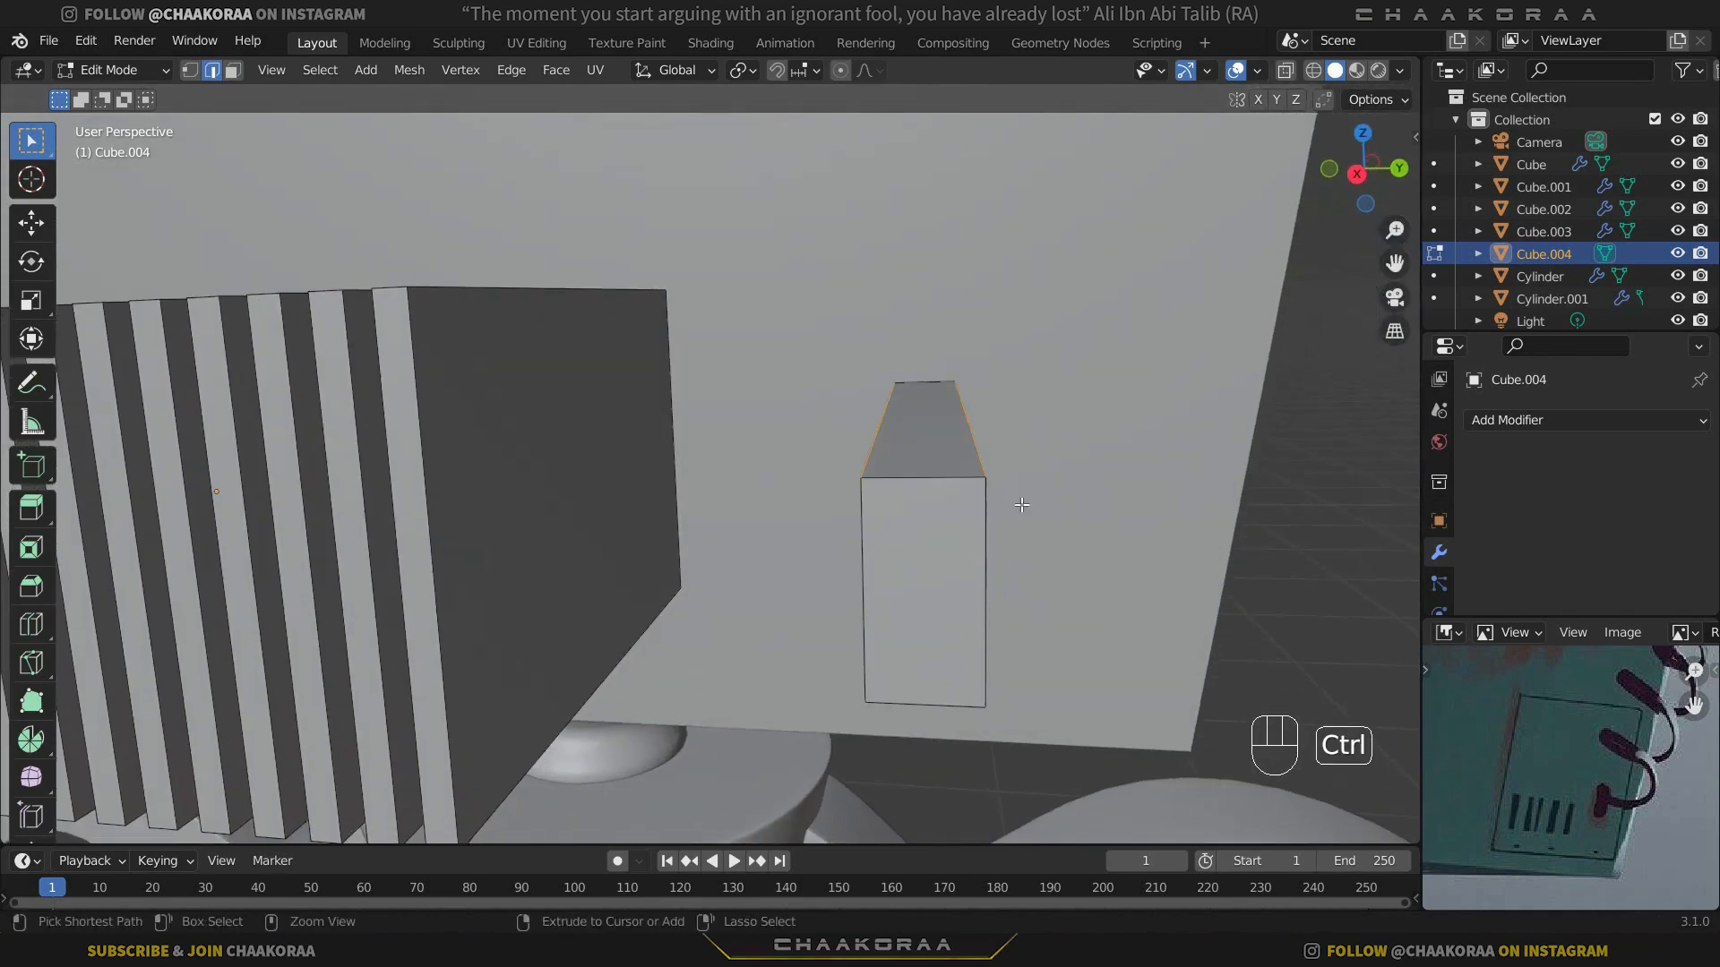
pyautogui.hotkey('ctrl', 'b')
pyautogui.scroll(1, 1111, 499)
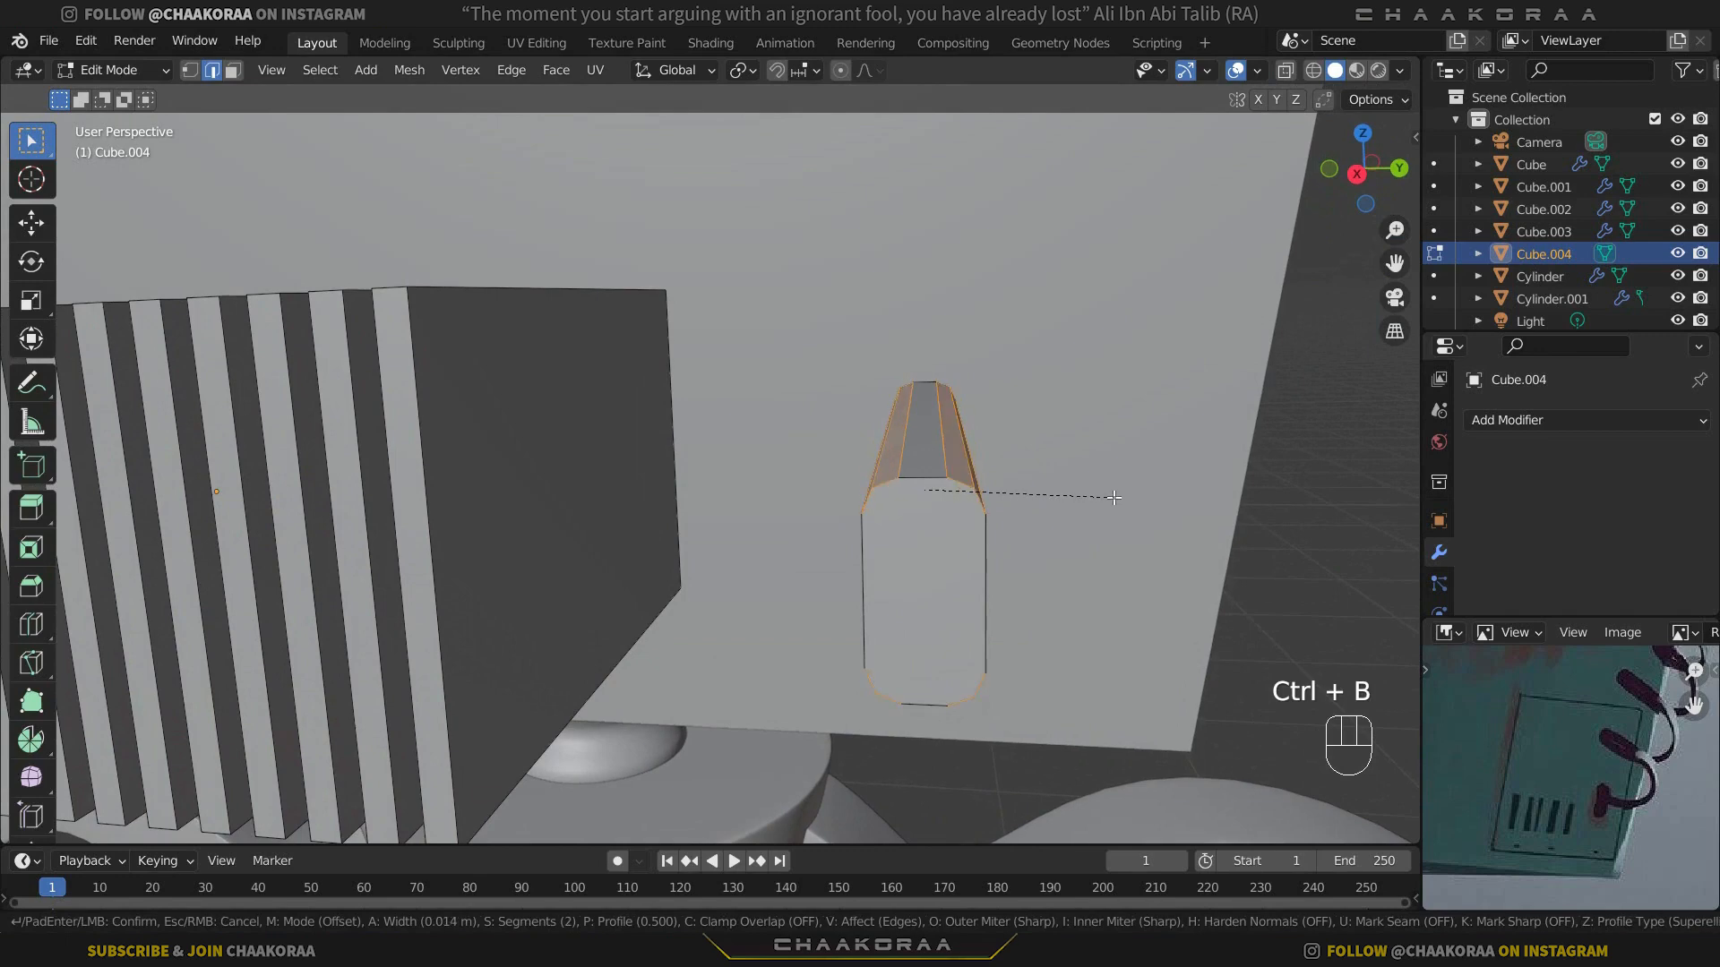
pyautogui.scroll(1, 1115, 495)
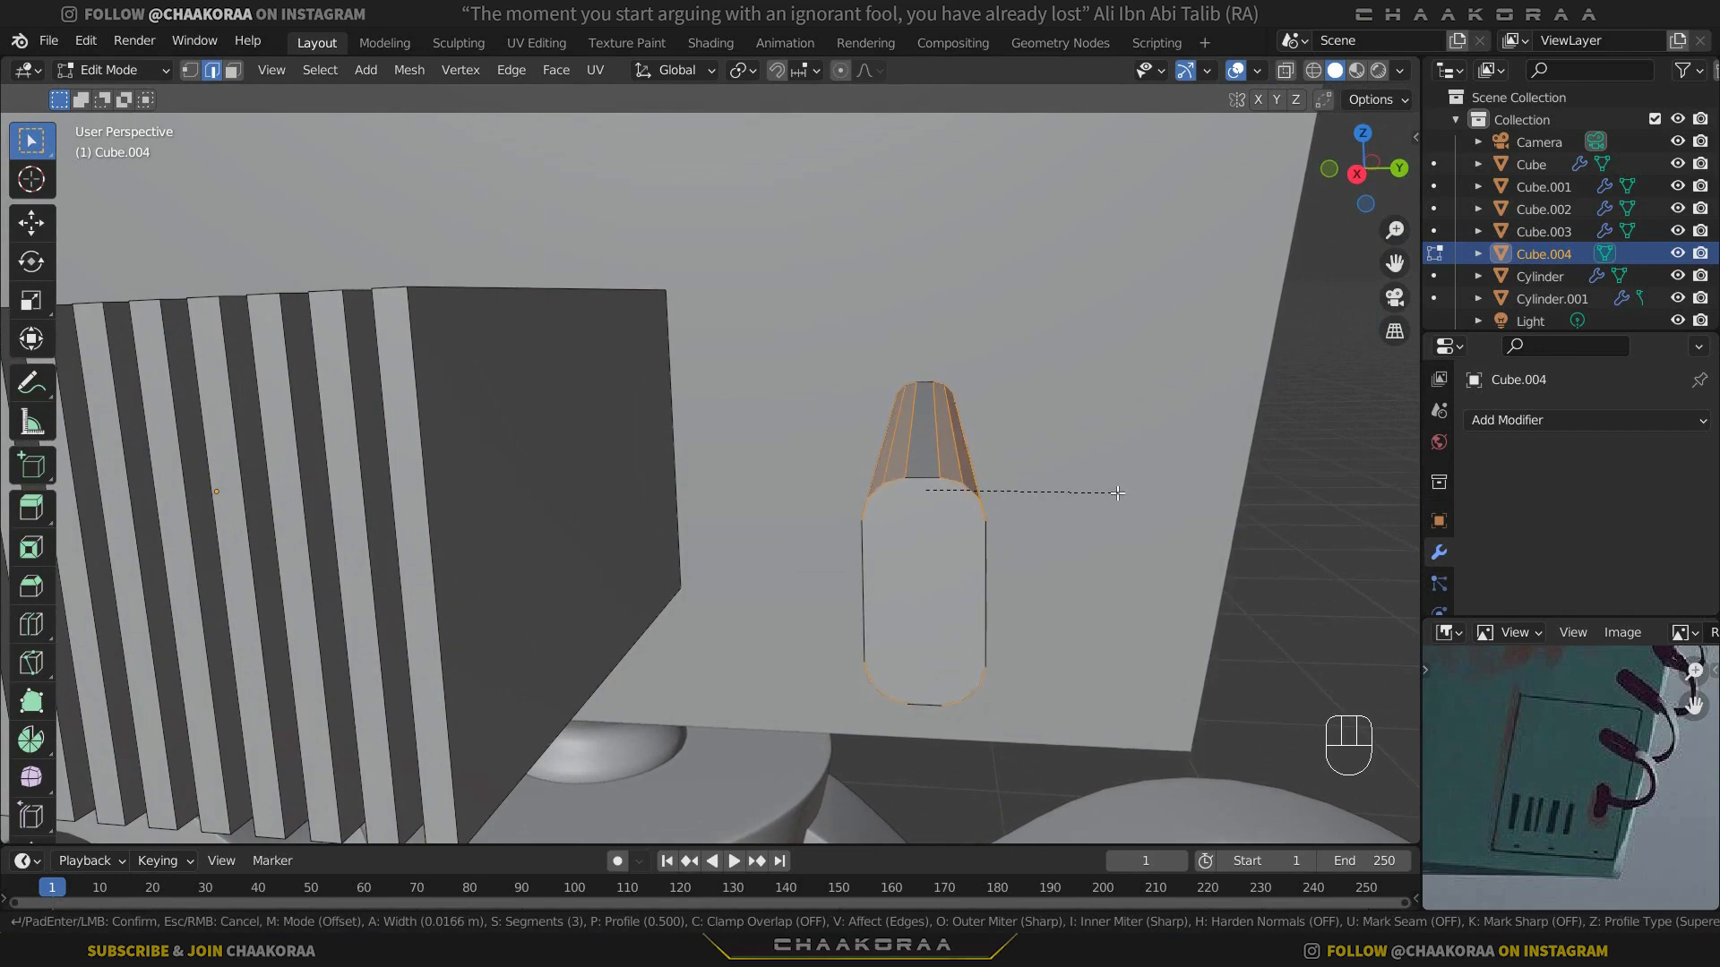
pyautogui.click(1117, 492)
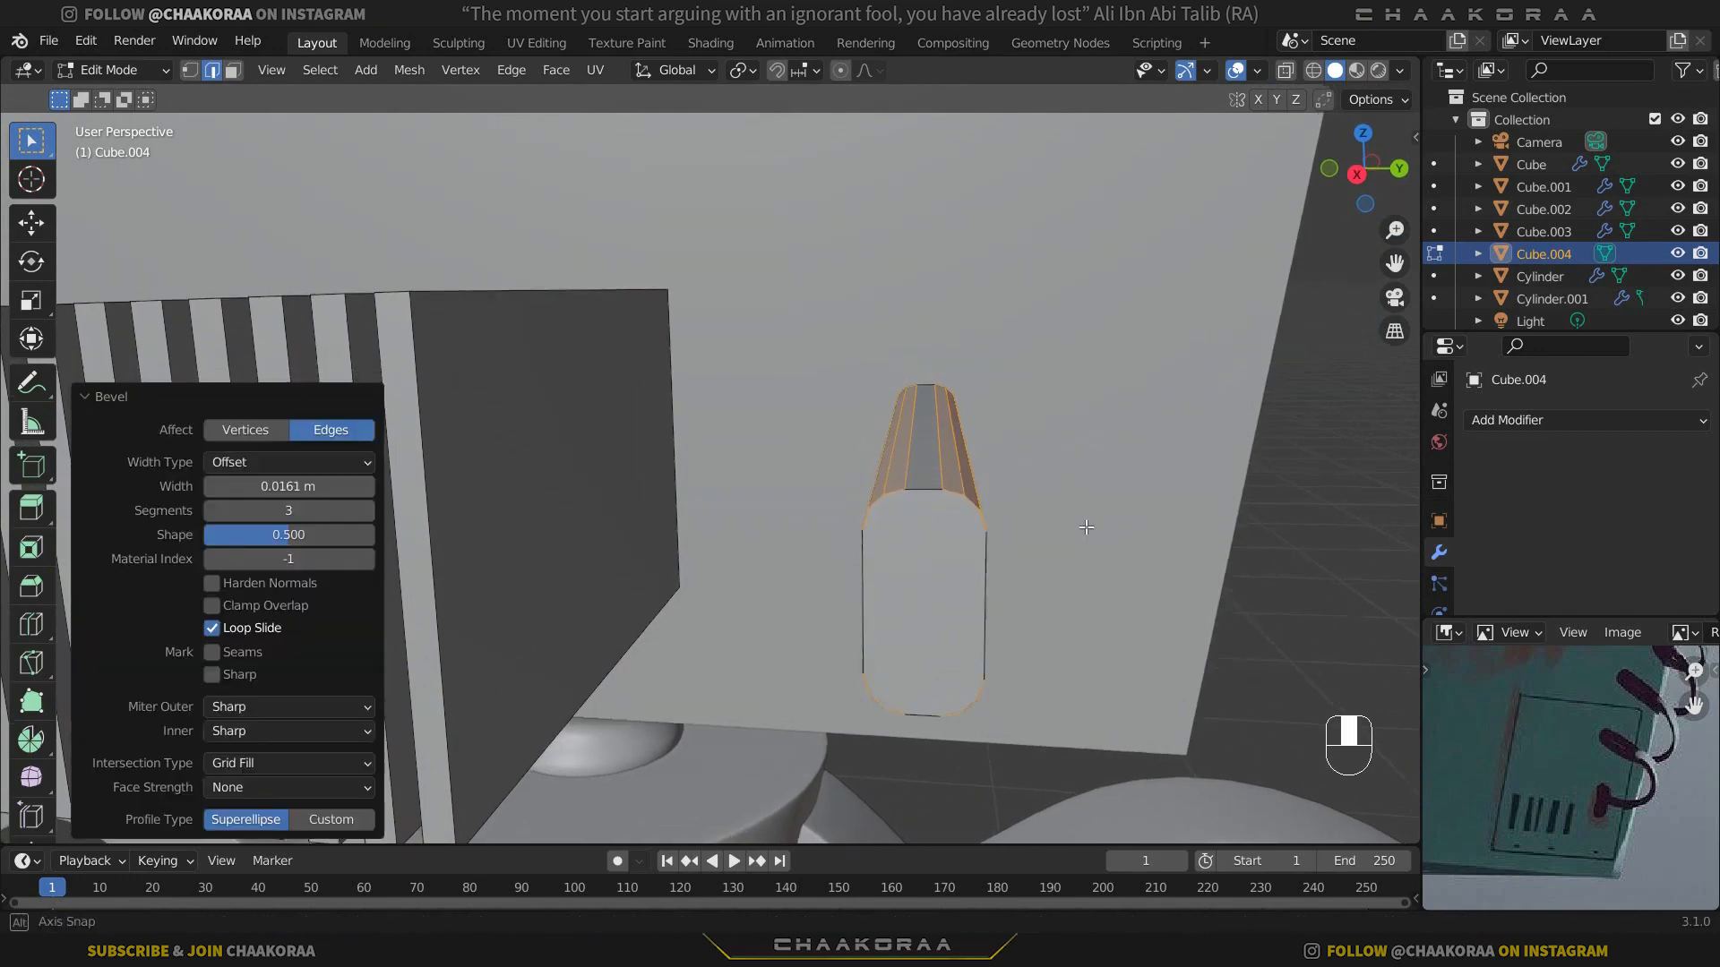
# Step: Leave Edit Mode and rotate the slot cutter object about 6.2° in the front view to match the side panel's slant
pyautogui.moveTo(1083, 497); pyautogui.dragTo(1064, 602, button='middle')
pyautogui.press('Tab')
pyautogui.scroll(-3, 1163, 543)
pyautogui.press('KP_1')
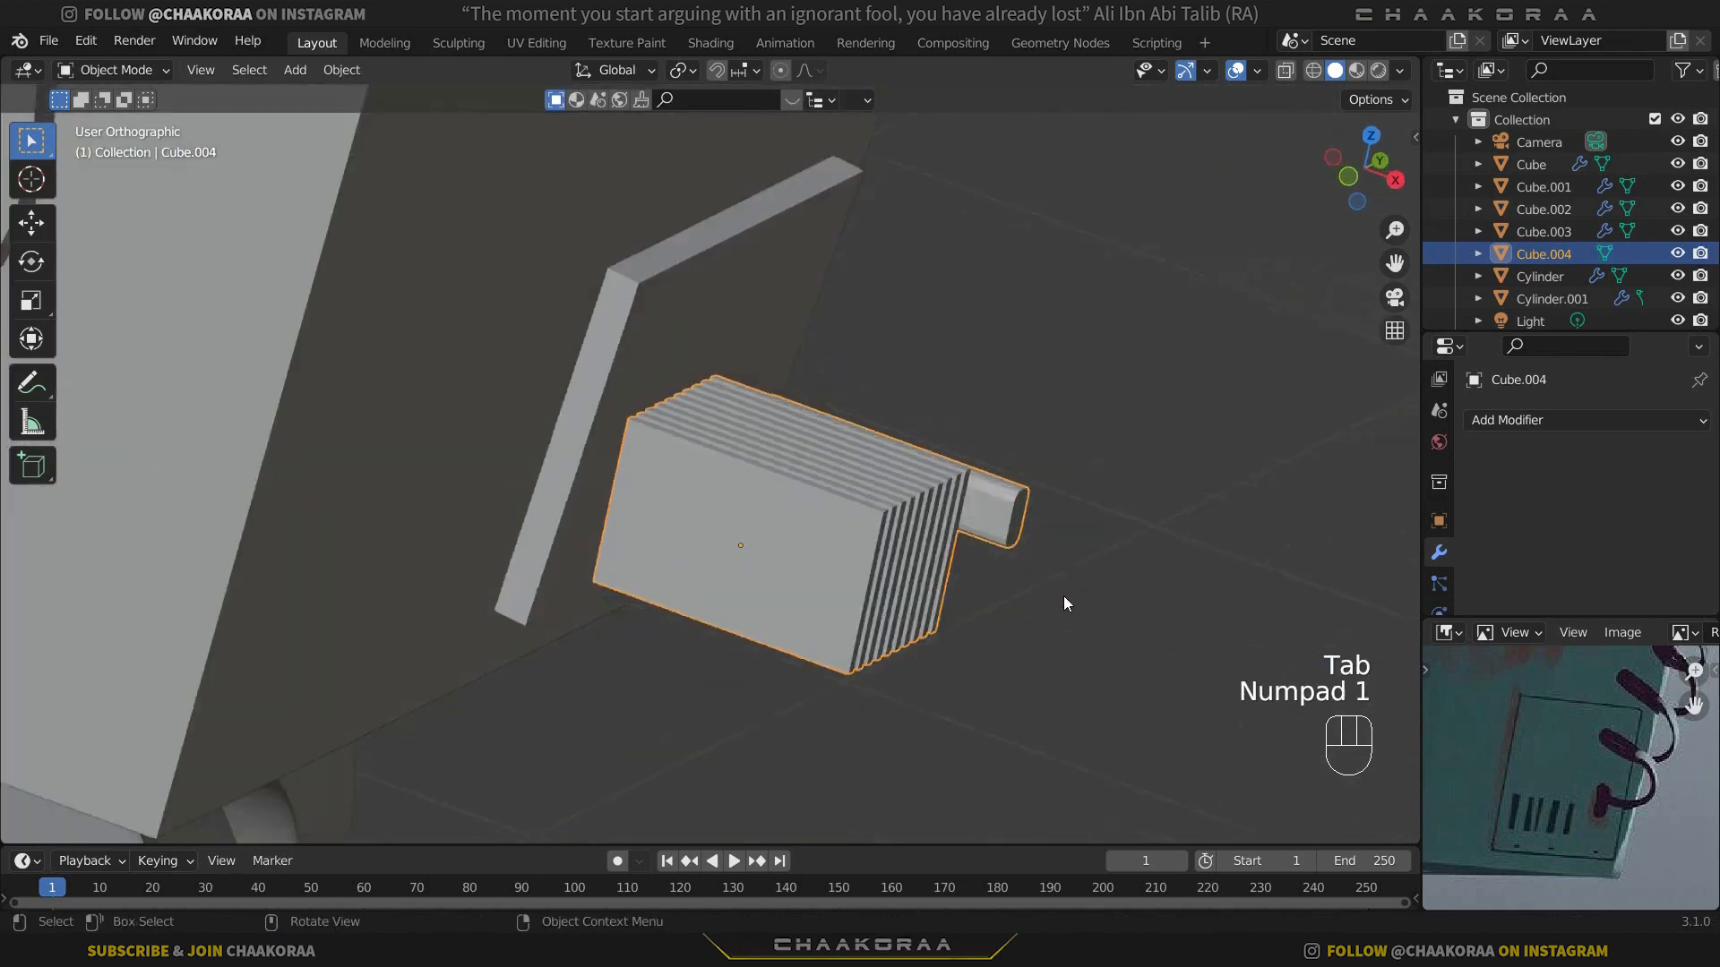
pyautogui.press('r')
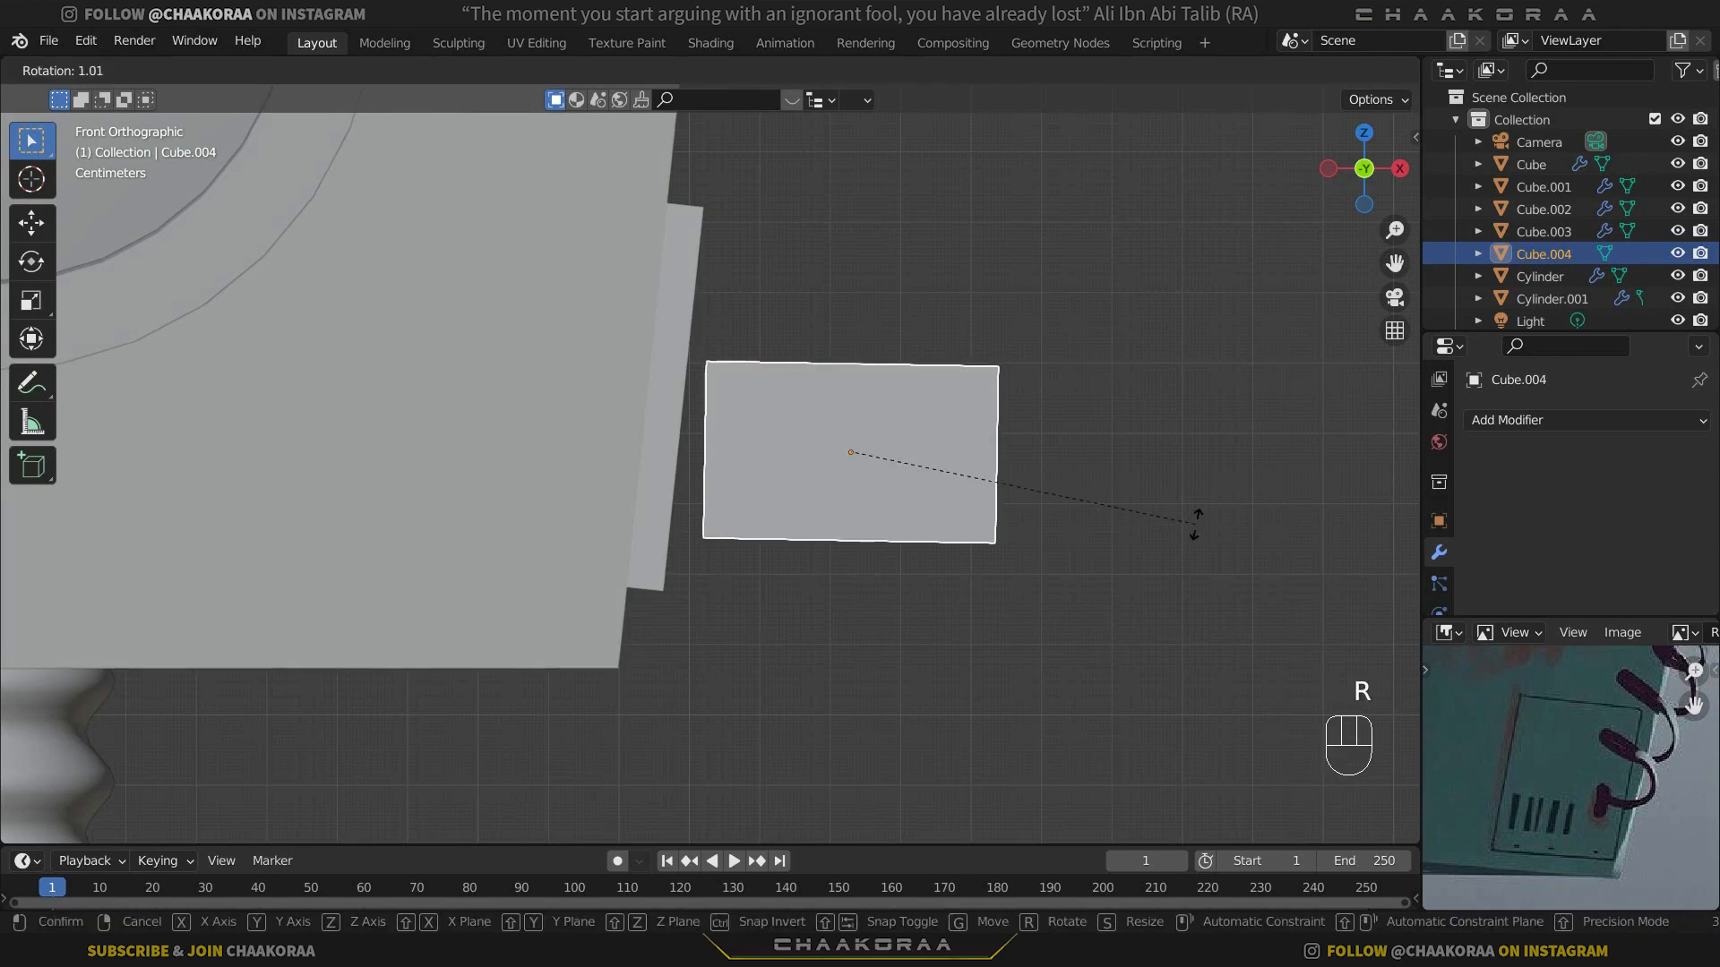
pyautogui.click(1227, 564)
# Step: Move the slot cutter toward the body in the front view until it penetrates the raised side panel
pyautogui.press('g')
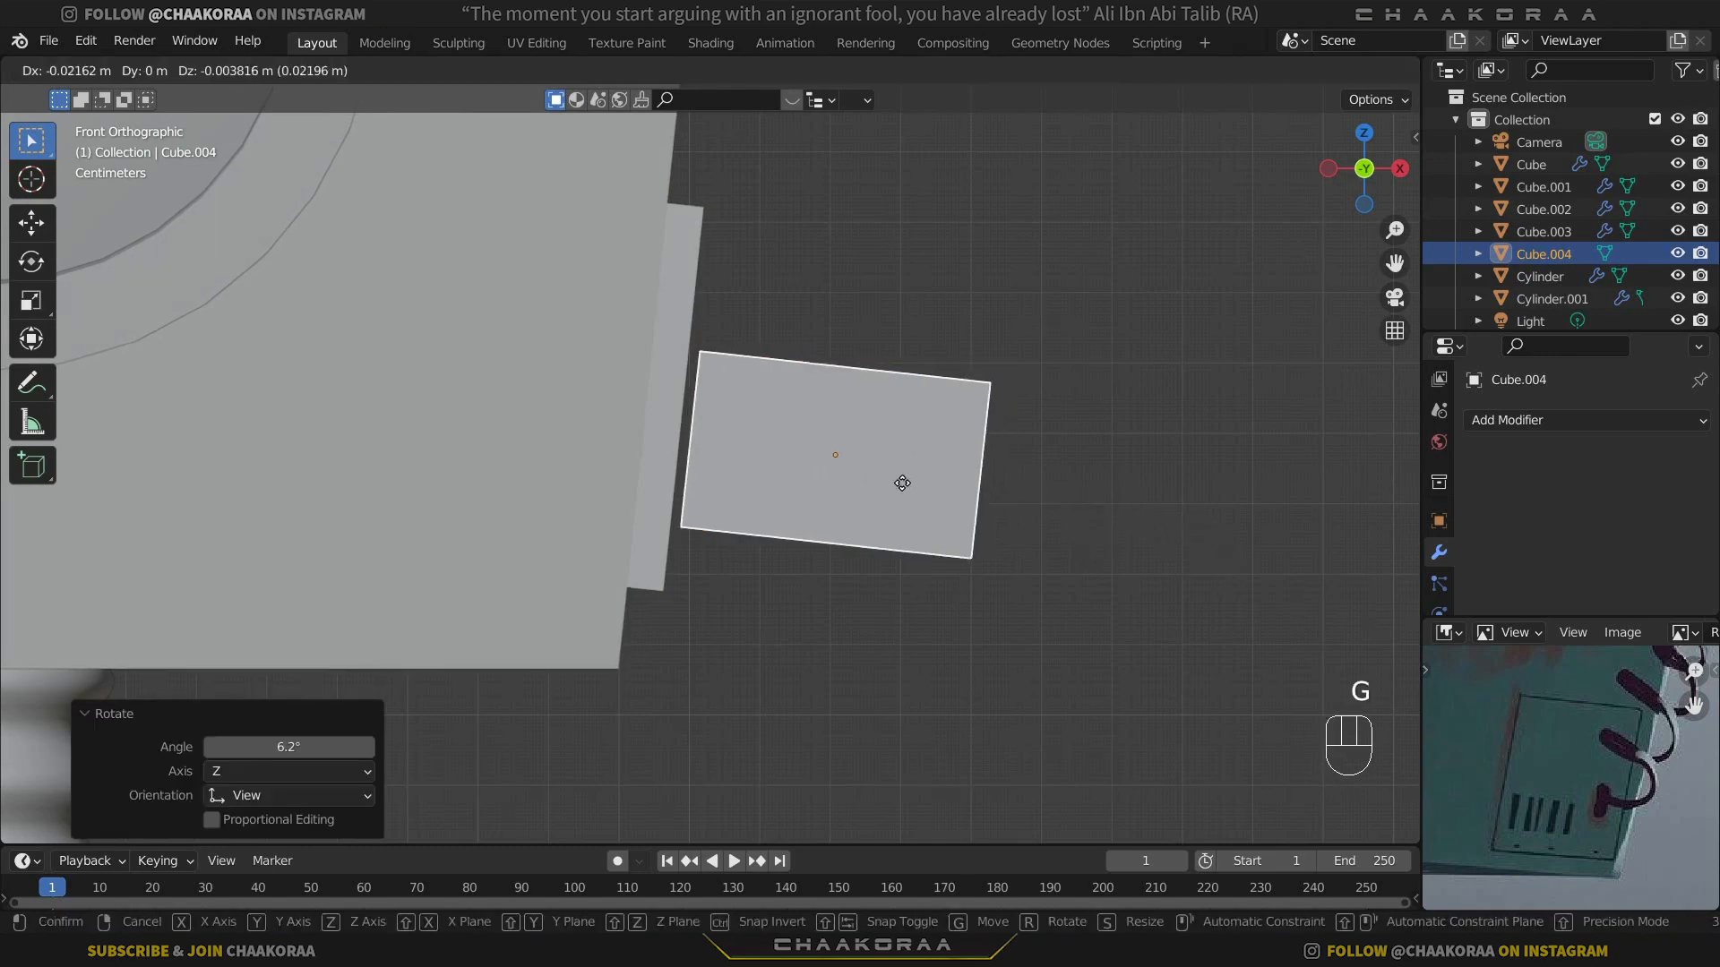
pyautogui.click(739, 439)
pyautogui.scroll(3, 734, 433)
pyautogui.press('g')
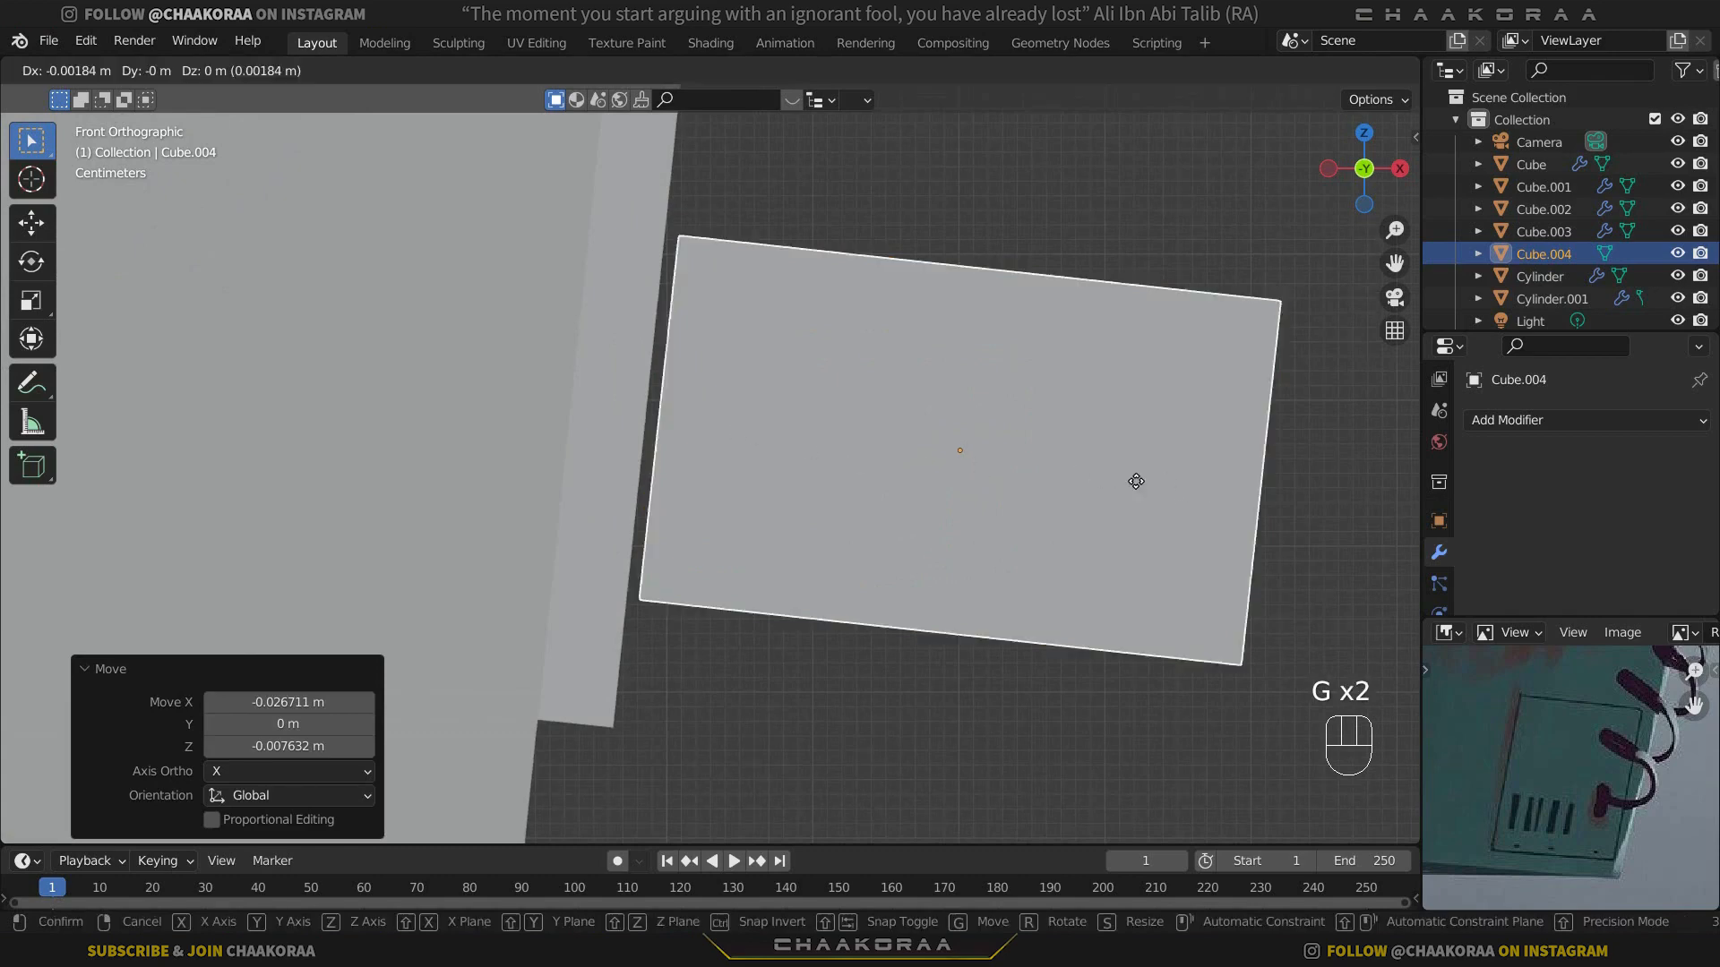
pyautogui.click(611, 446)
# Step: Add a Boolean modifier set to Difference on the Robot body, using Cube.004 as the cutter object
pyautogui.moveTo(1013, 475); pyautogui.dragTo(755, 485, button='middle')
pyautogui.scroll(1, 765, 394)
pyautogui.click(776, 292)
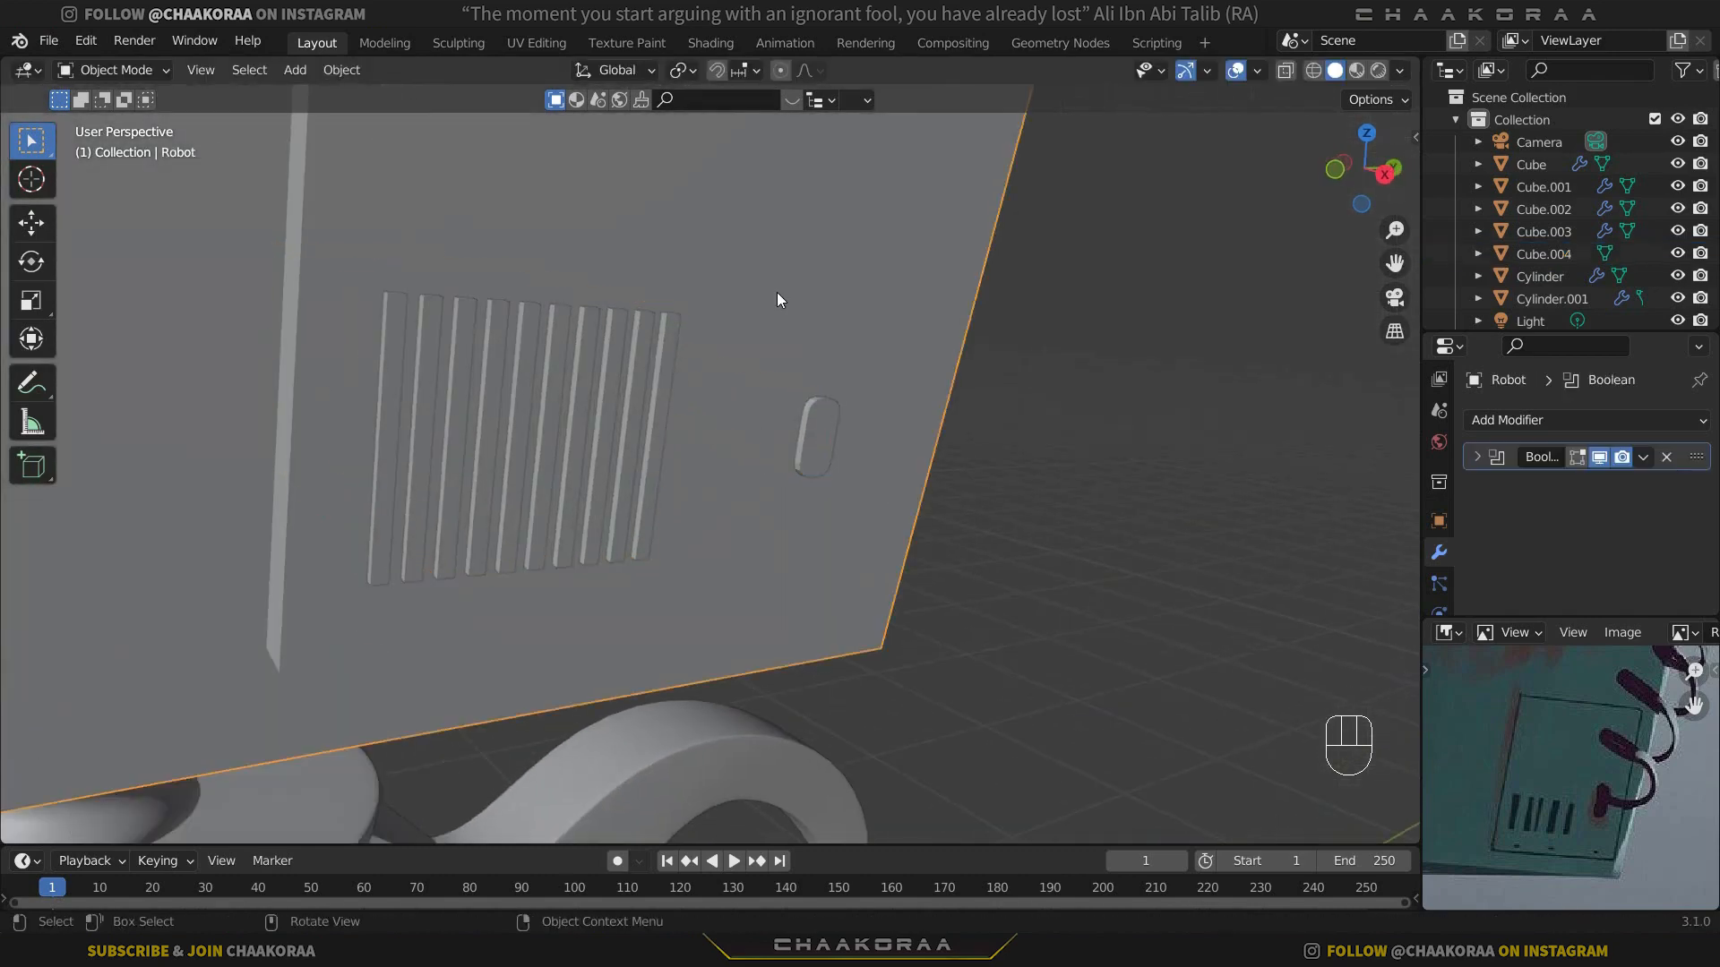
pyautogui.click(1539, 421)
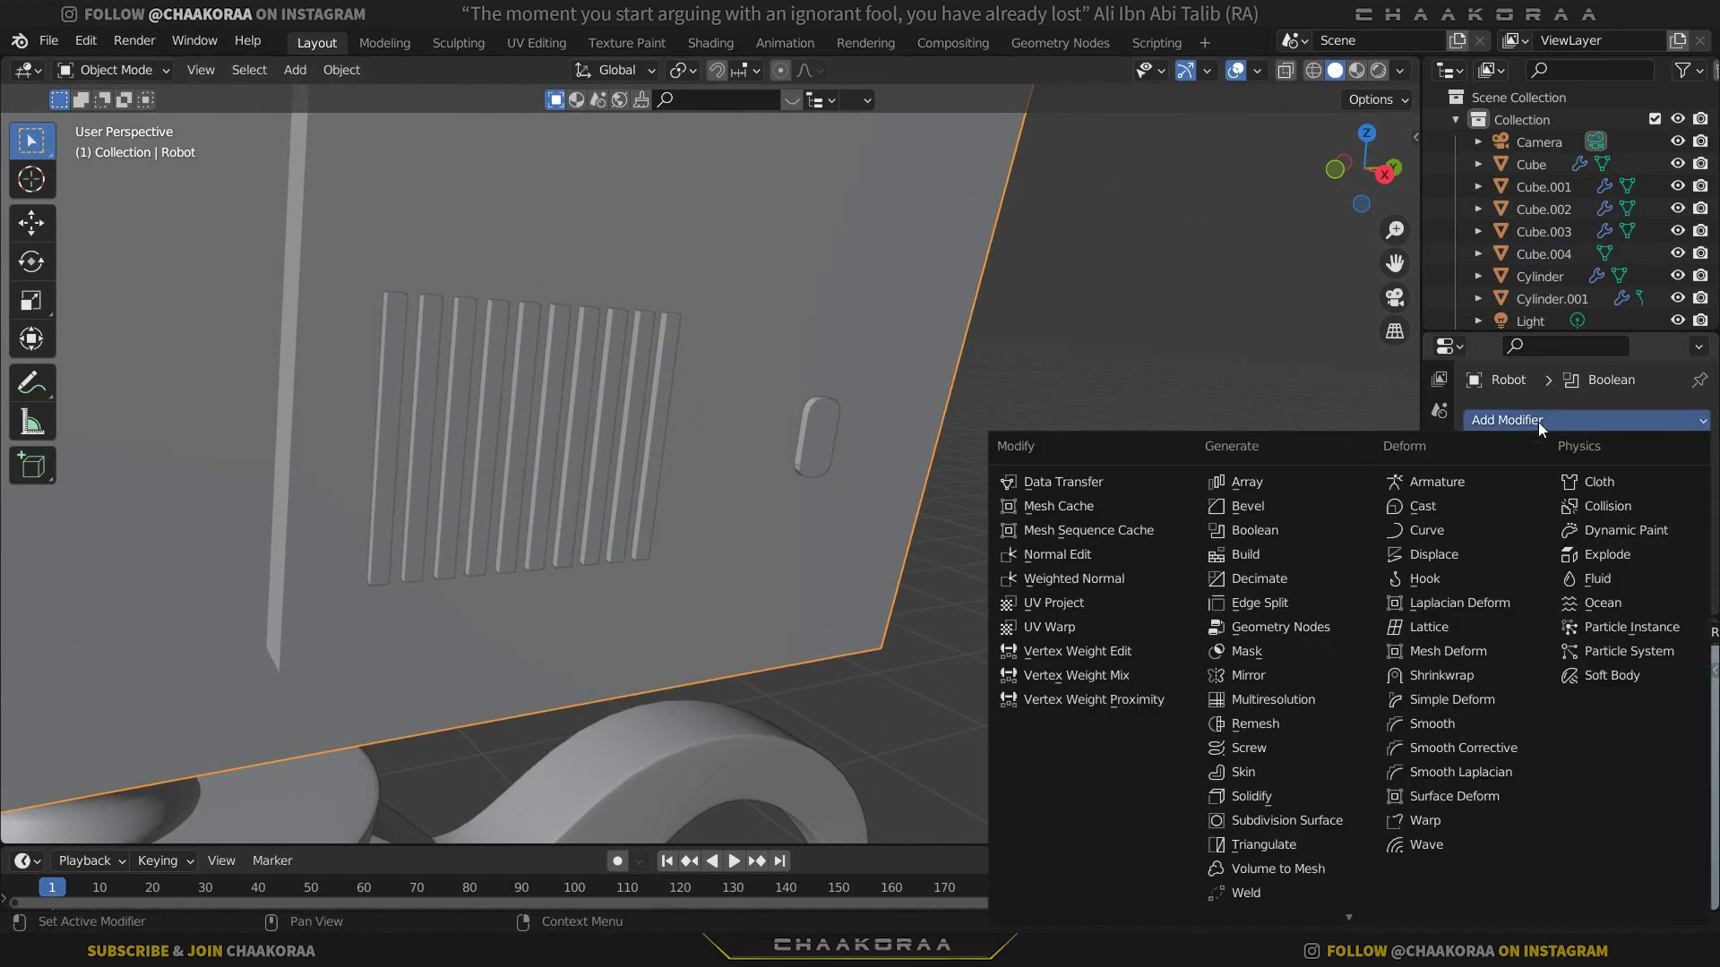
pyautogui.click(1267, 533)
pyautogui.click(1667, 575)
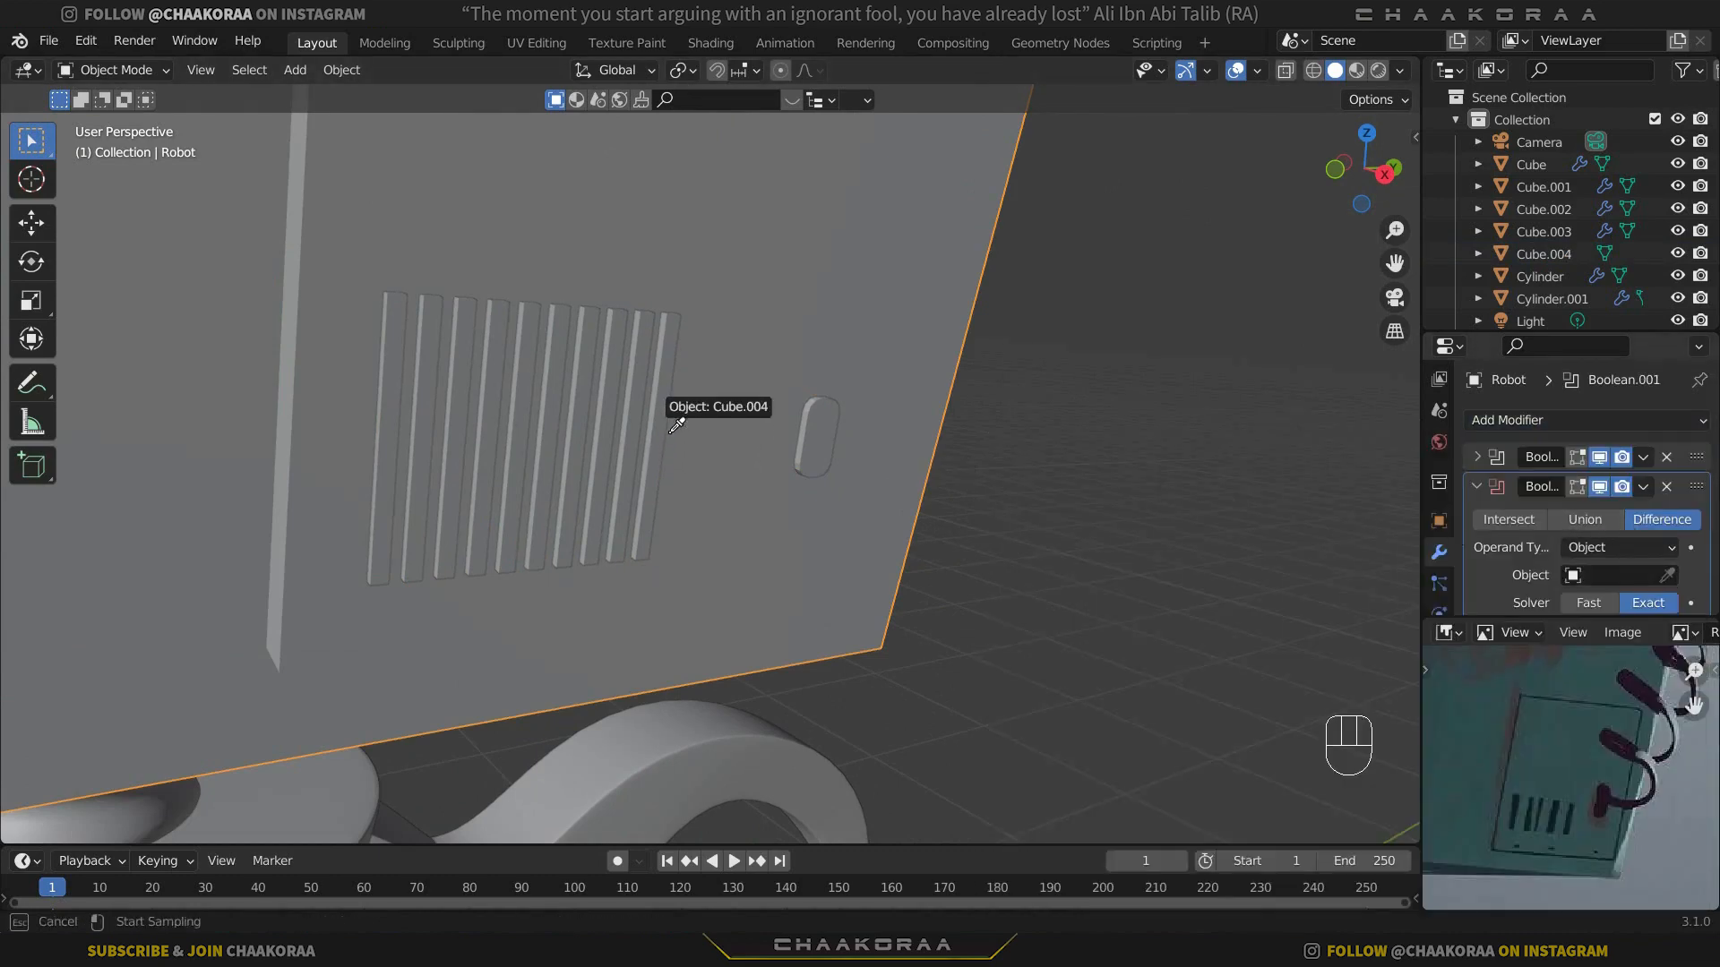
pyautogui.click(672, 435)
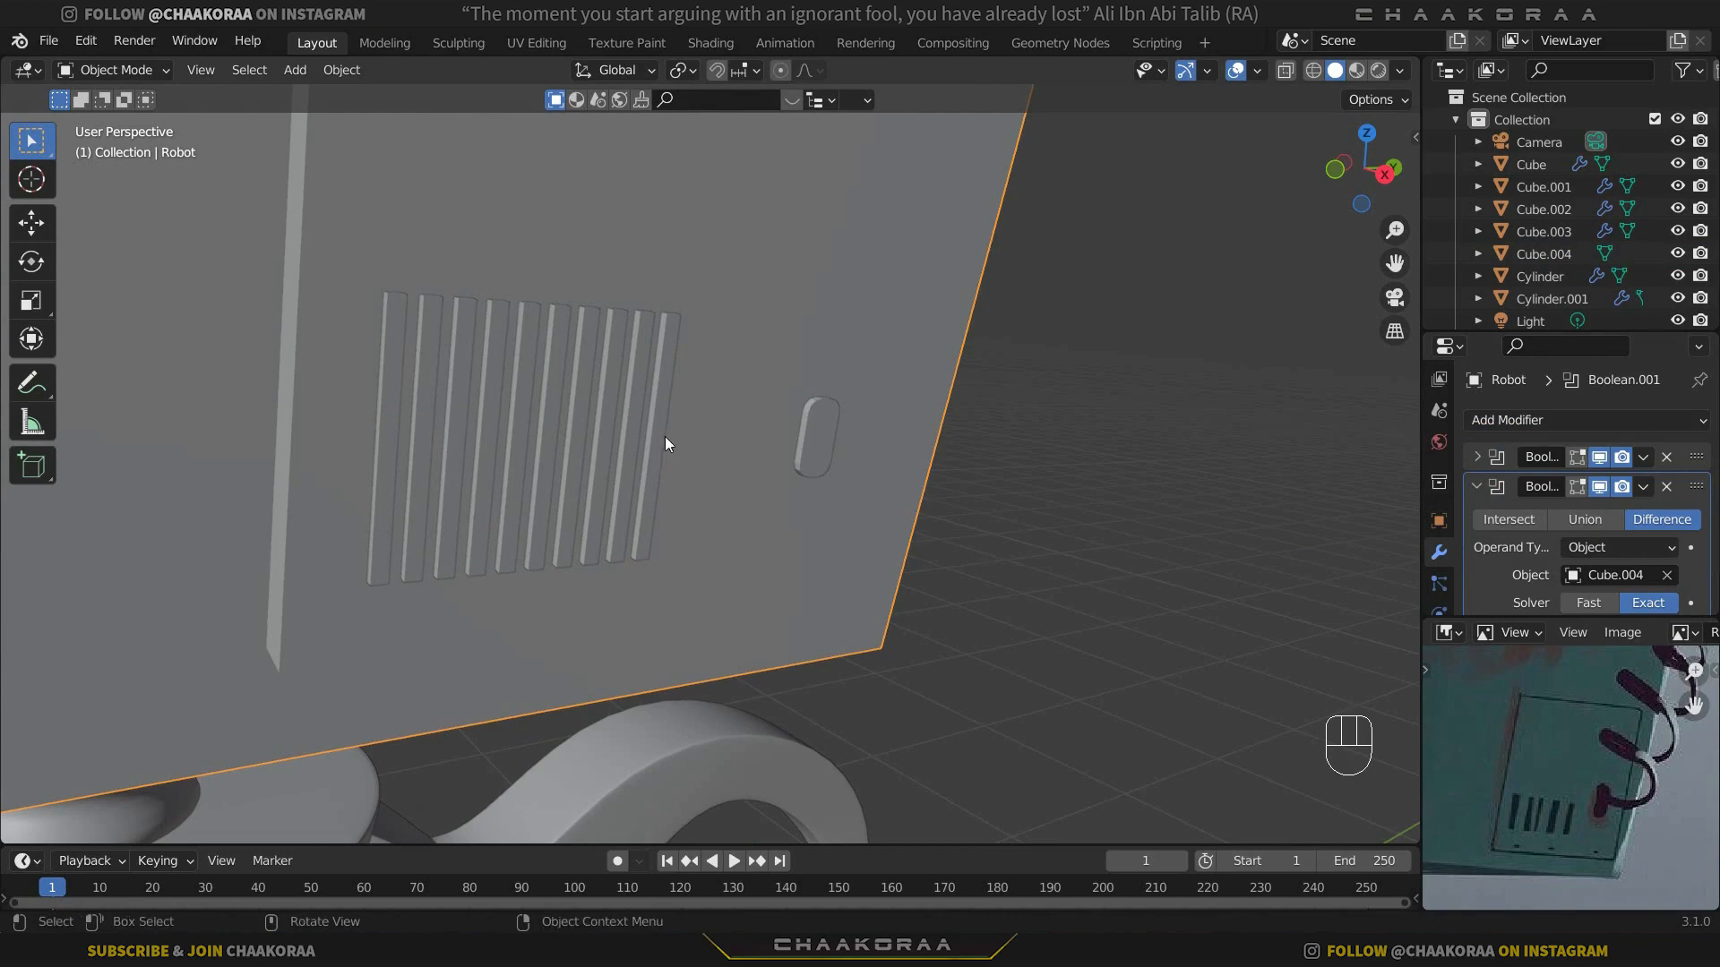
# Step: Parent the slot cutter to the Robot body with the Object option and hide the cutter
pyautogui.click(664, 436)
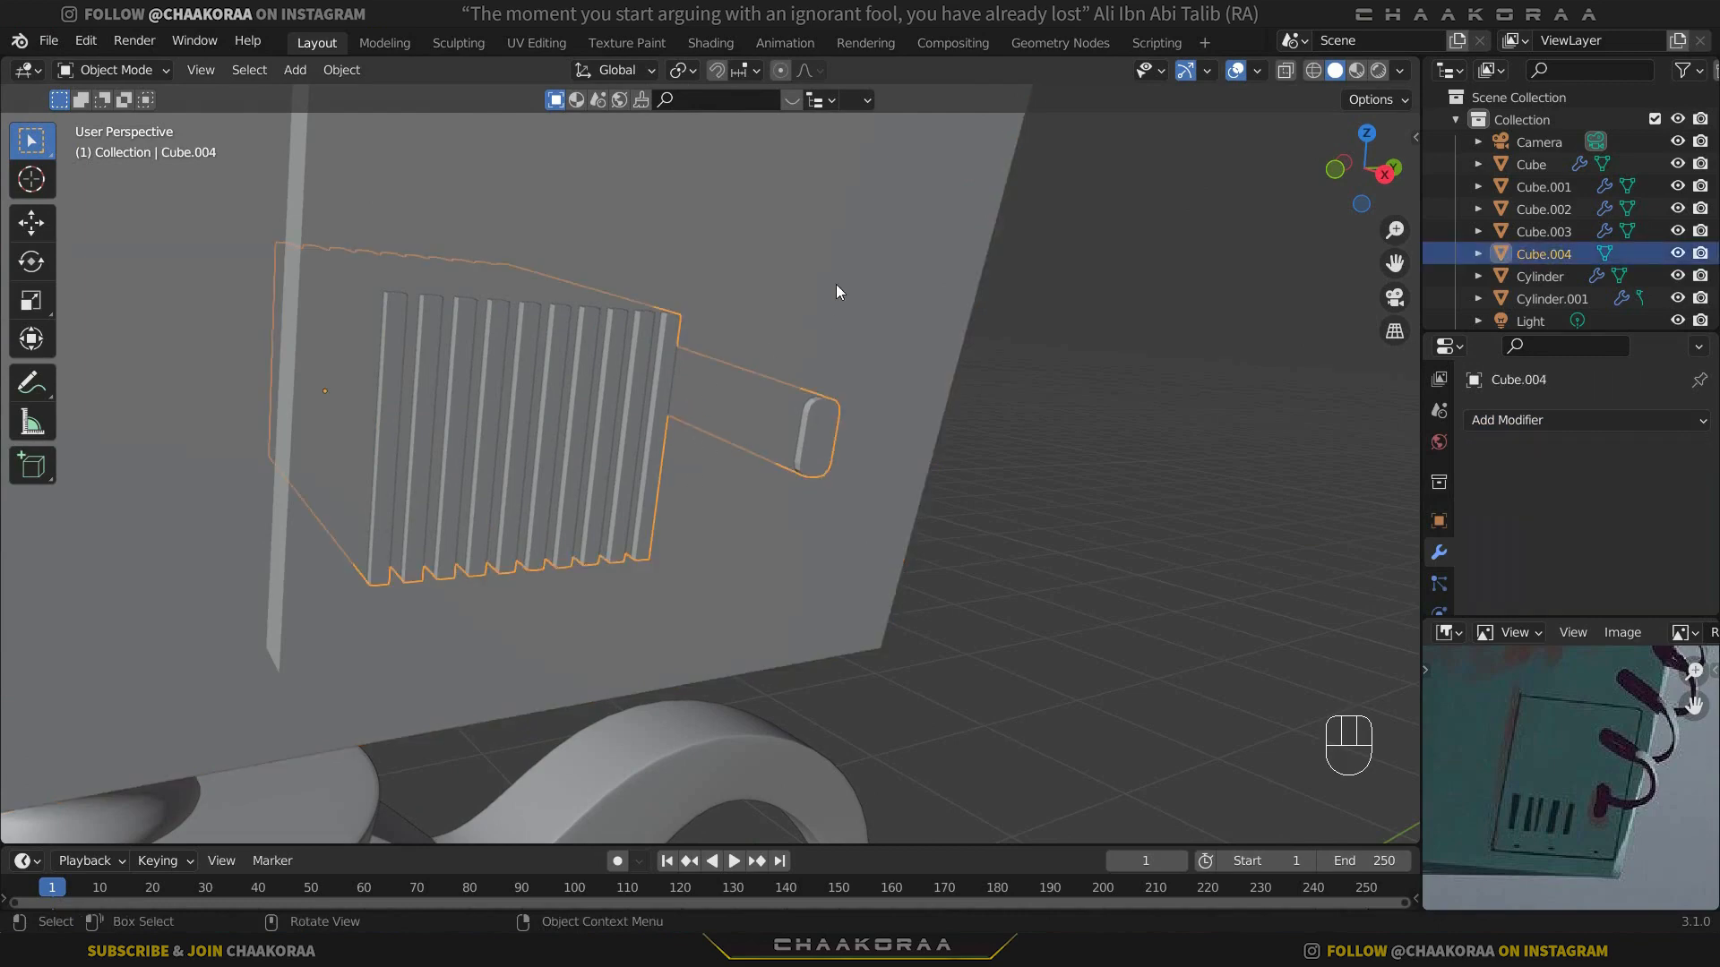
pyautogui.keyDown('shift'); pyautogui.click(852, 240); pyautogui.keyUp('shift')
pyautogui.hotkey('ctrl', 'p')
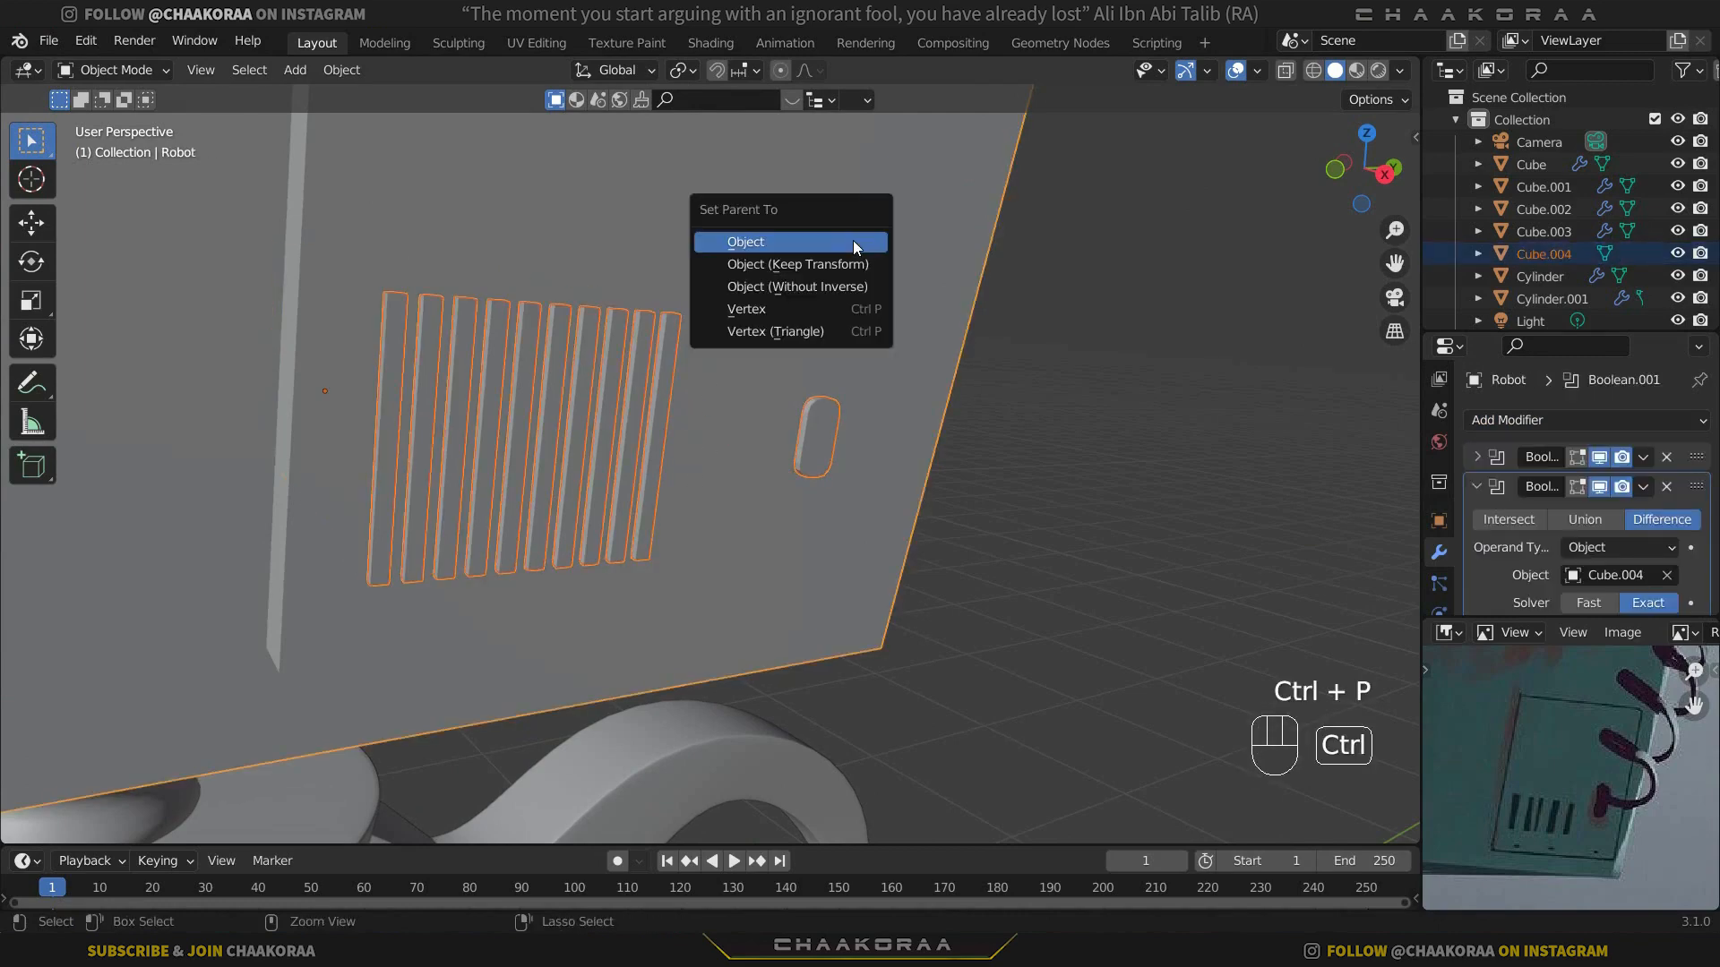
pyautogui.click(853, 240)
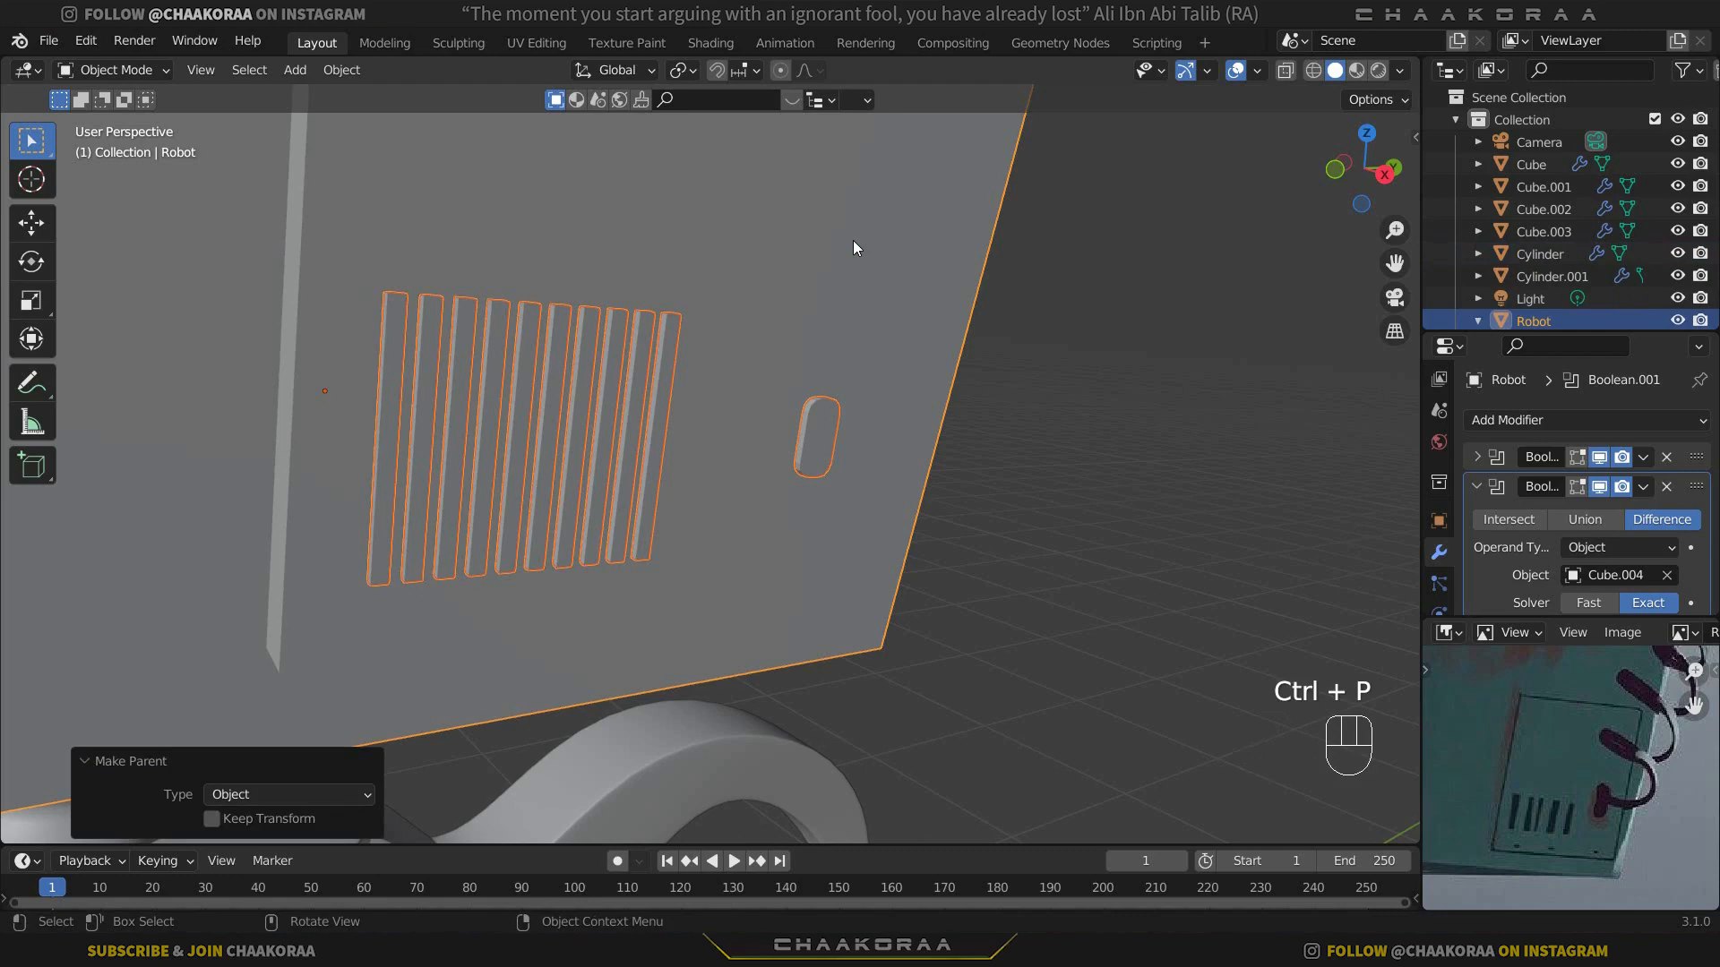
pyautogui.click(681, 365)
pyautogui.press('h')
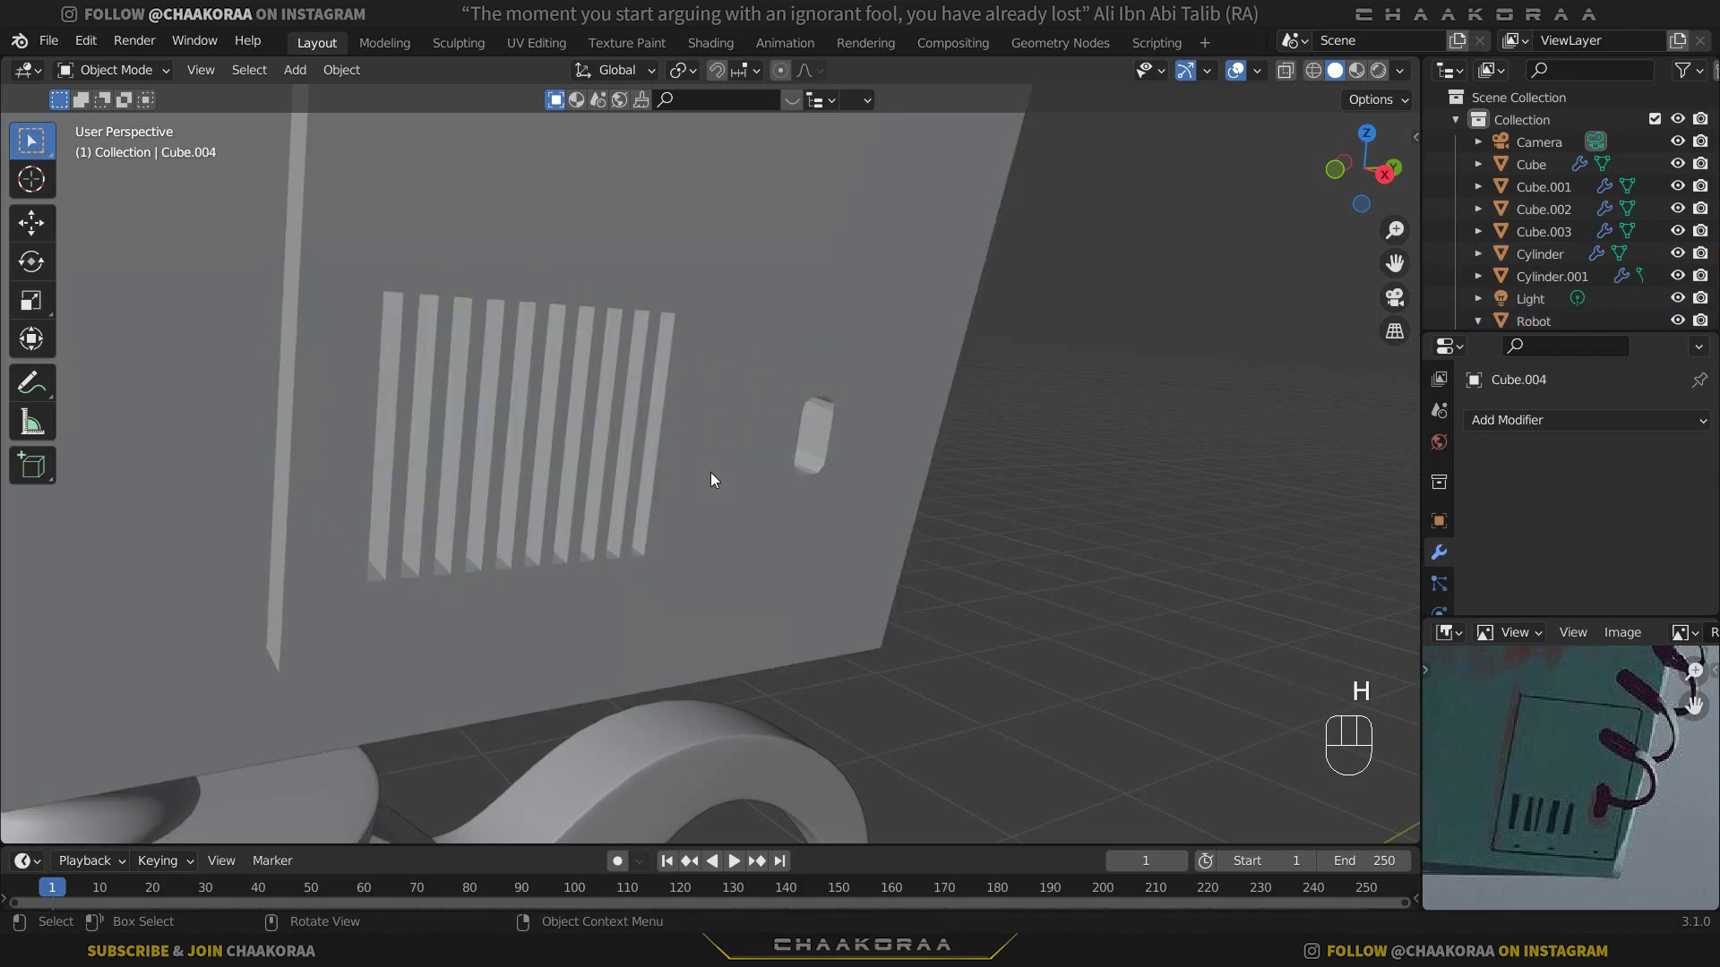
# Step: Review the cut side panel and the reference image, and add a new cube mesh for the side-mounted device
pyautogui.moveTo(950, 433); pyautogui.dragTo(733, 464, button='middle')
pyautogui.scroll(-8, 738, 492)
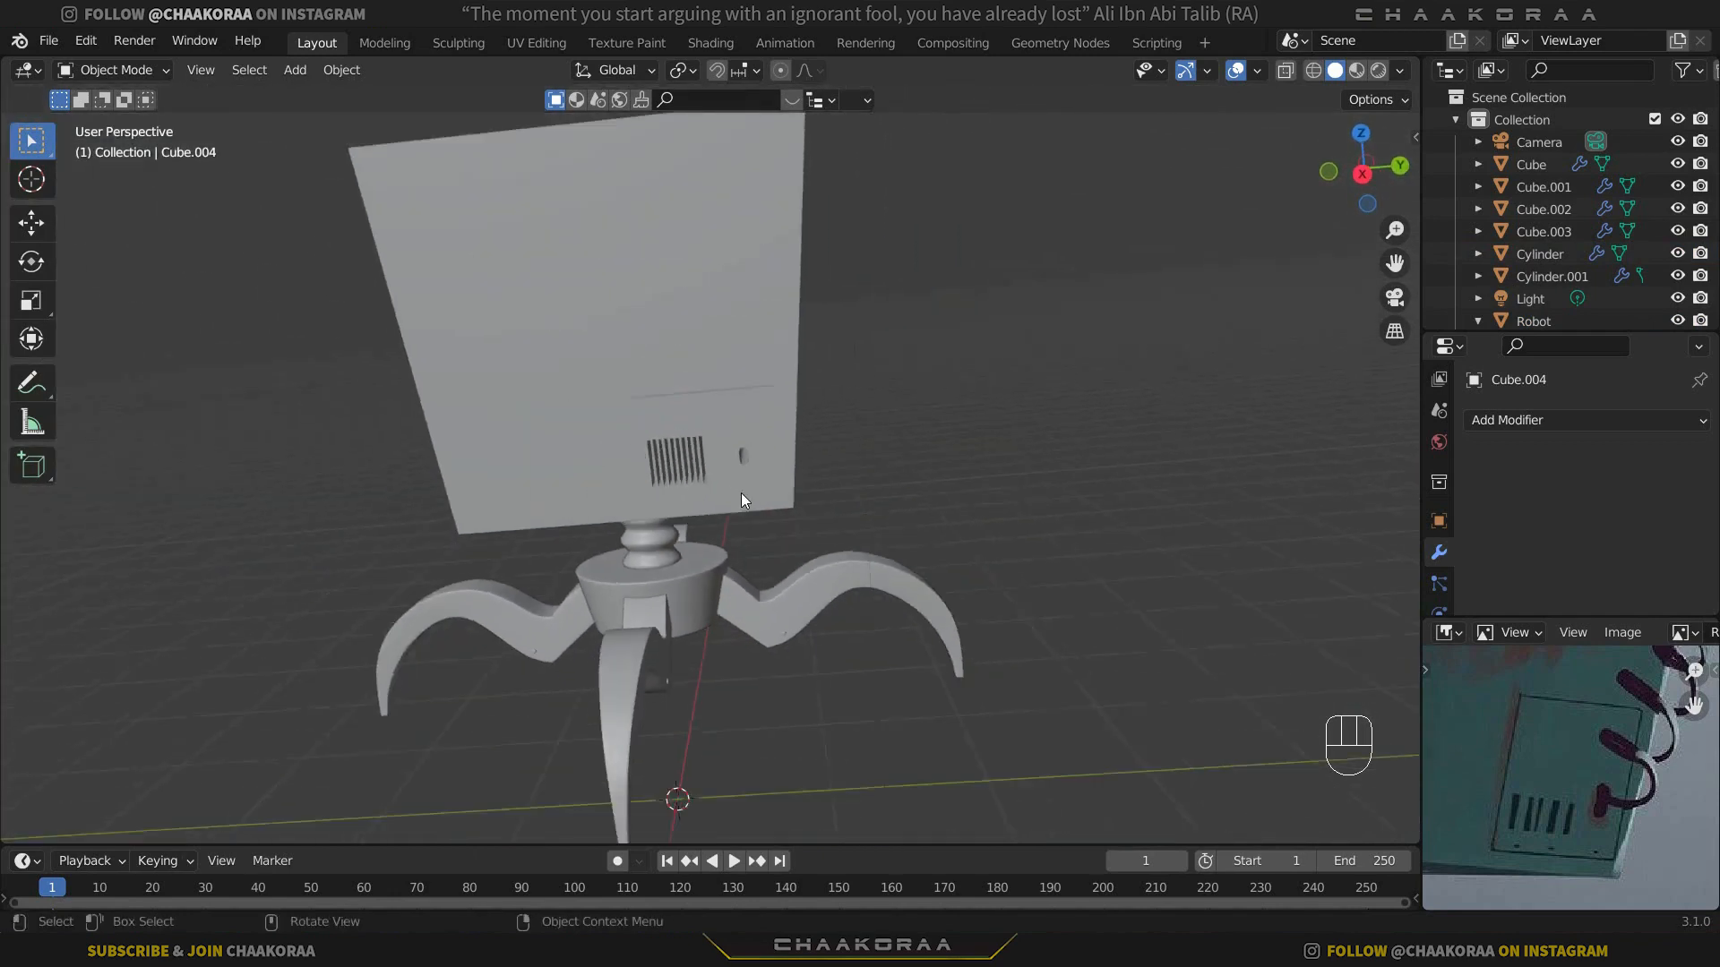
pyautogui.moveTo(860, 528); pyautogui.dragTo(936, 543, button='middle')
pyautogui.scroll(-3, 1546, 761)
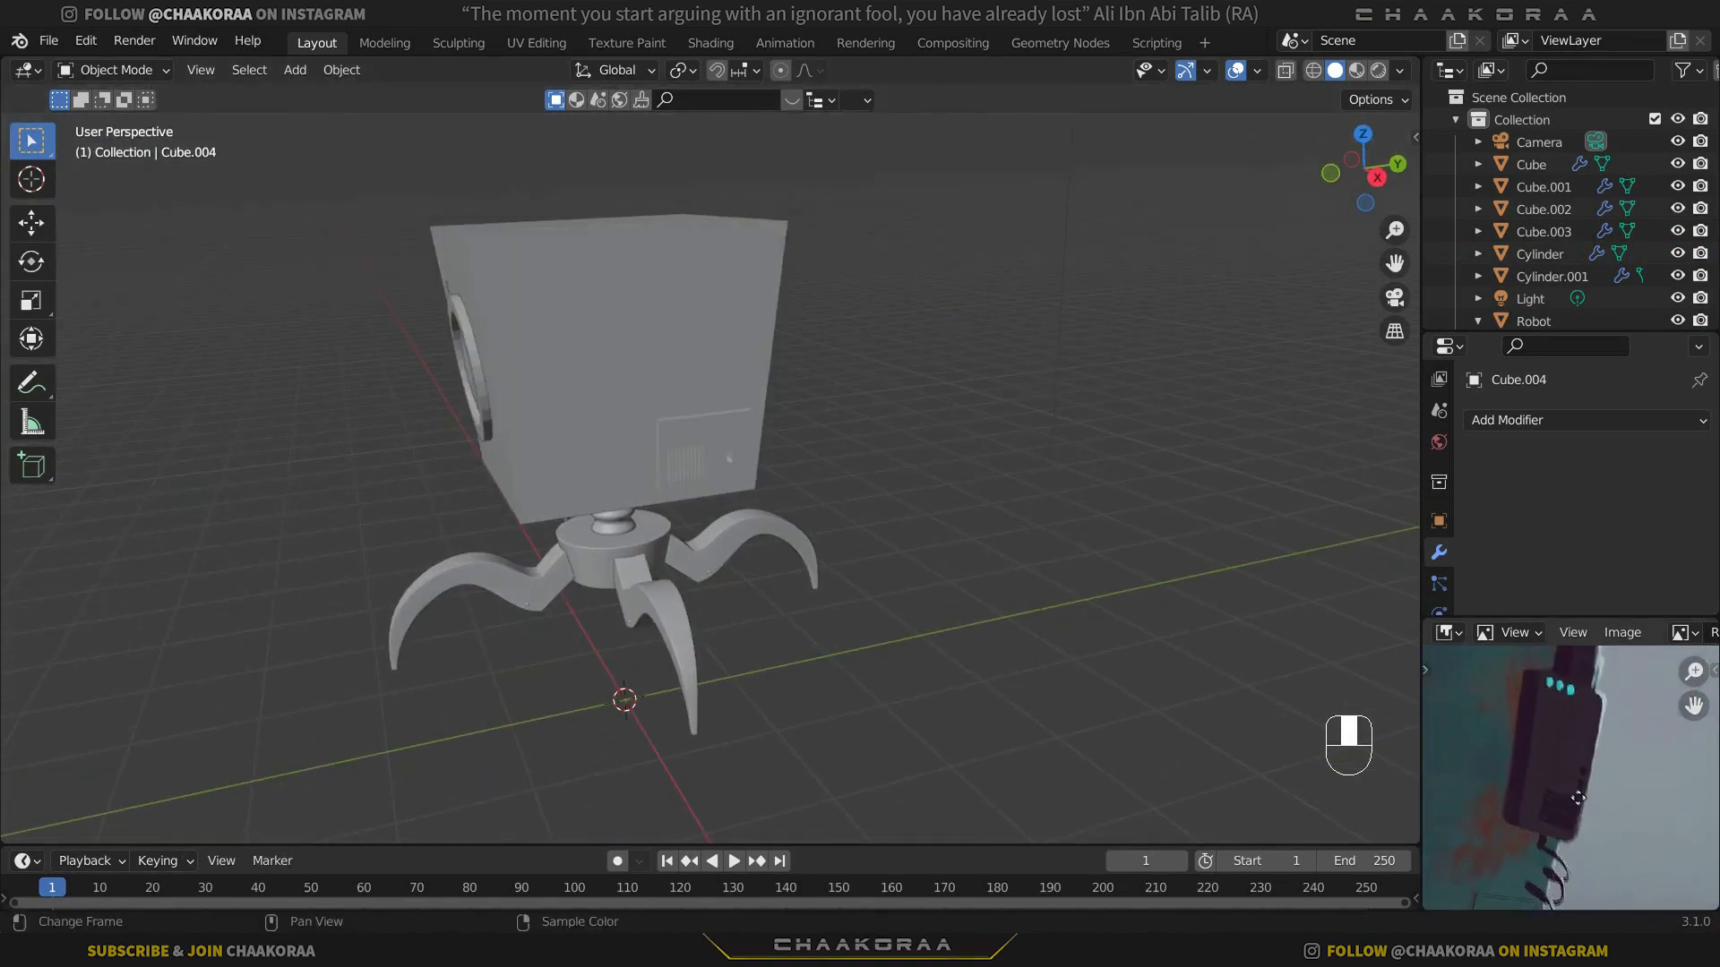
pyautogui.scroll(-2, 1566, 806)
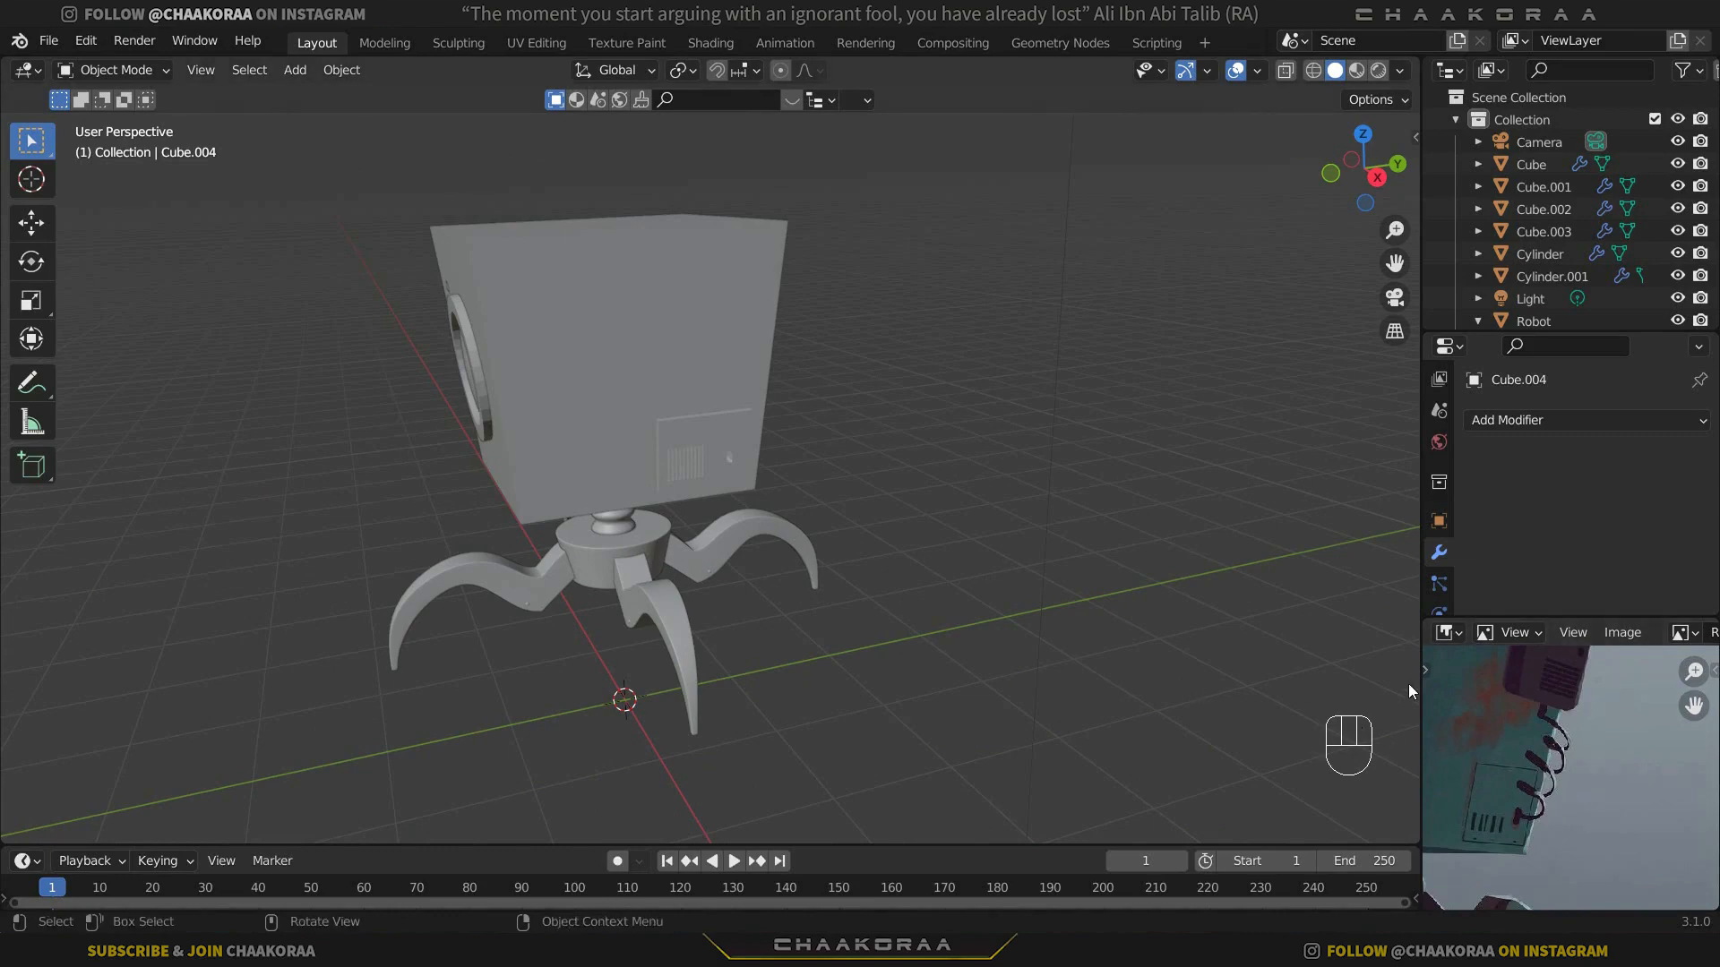
pyautogui.hotkey('shift', 'a')
pyautogui.moveTo(992, 397)
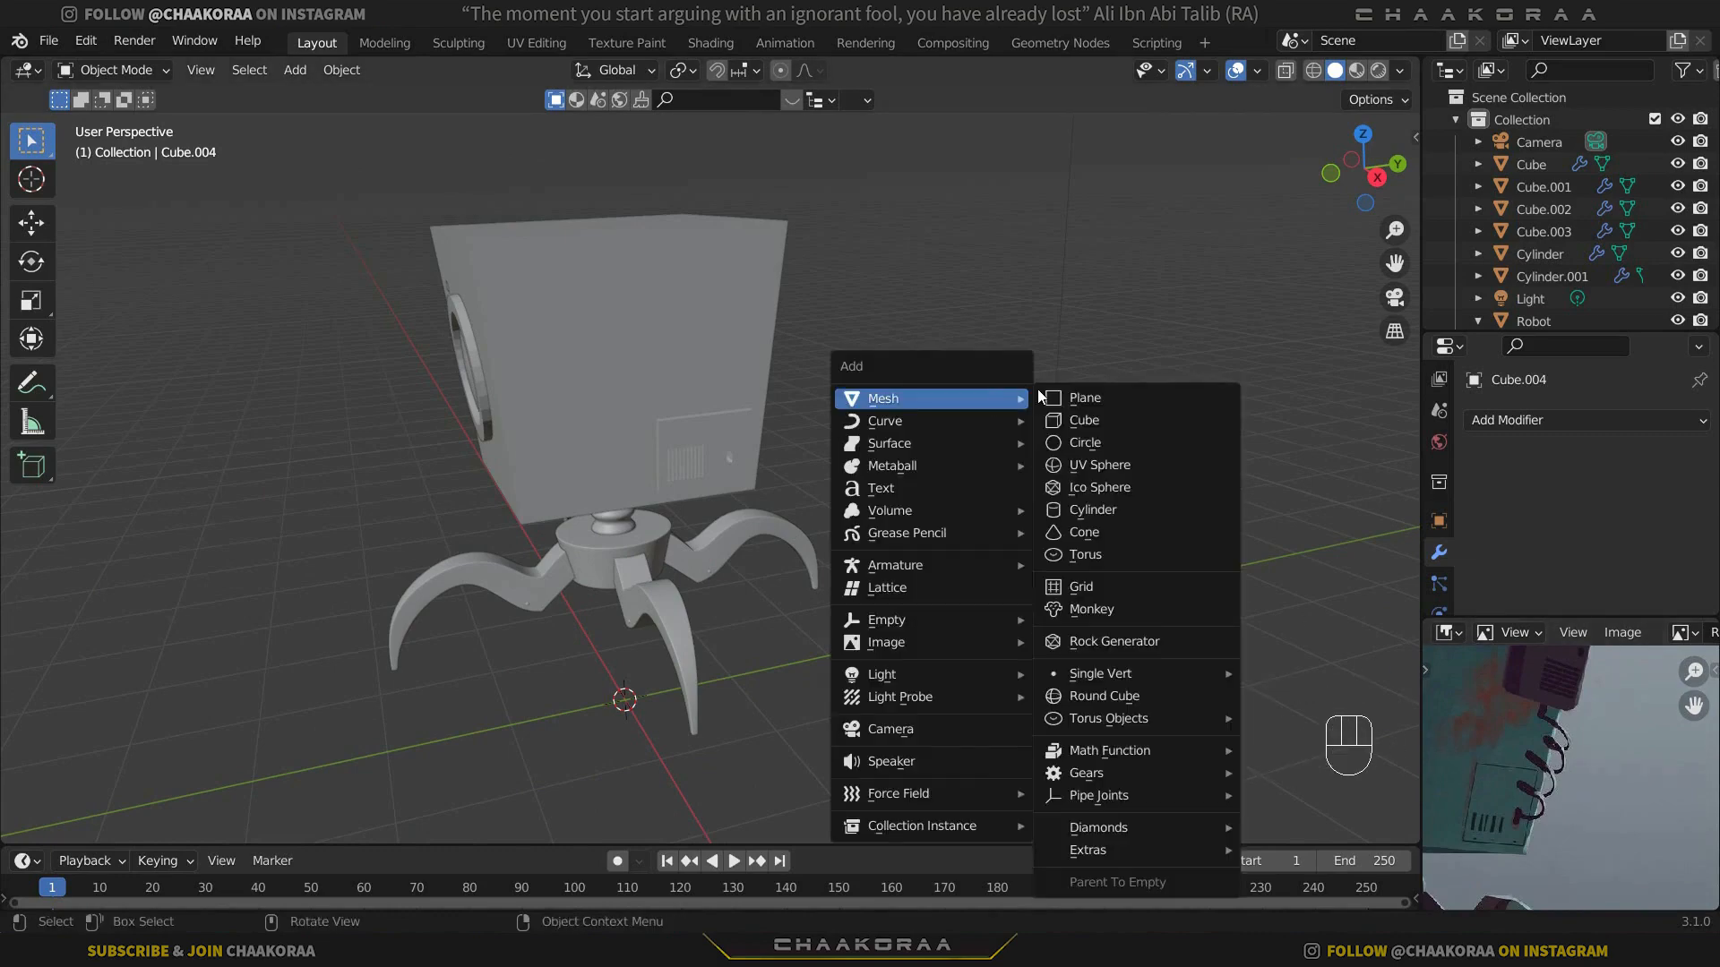
pyautogui.click(1111, 428)
# Step: Move the new cube about 2.65 m along X beside the robot and scale it uniformly to about 0.252
pyautogui.moveTo(953, 495); pyautogui.dragTo(1098, 598, button='middle')
pyautogui.press('g')
pyautogui.press('x')
pyautogui.click(1078, 589)
pyautogui.press('s')
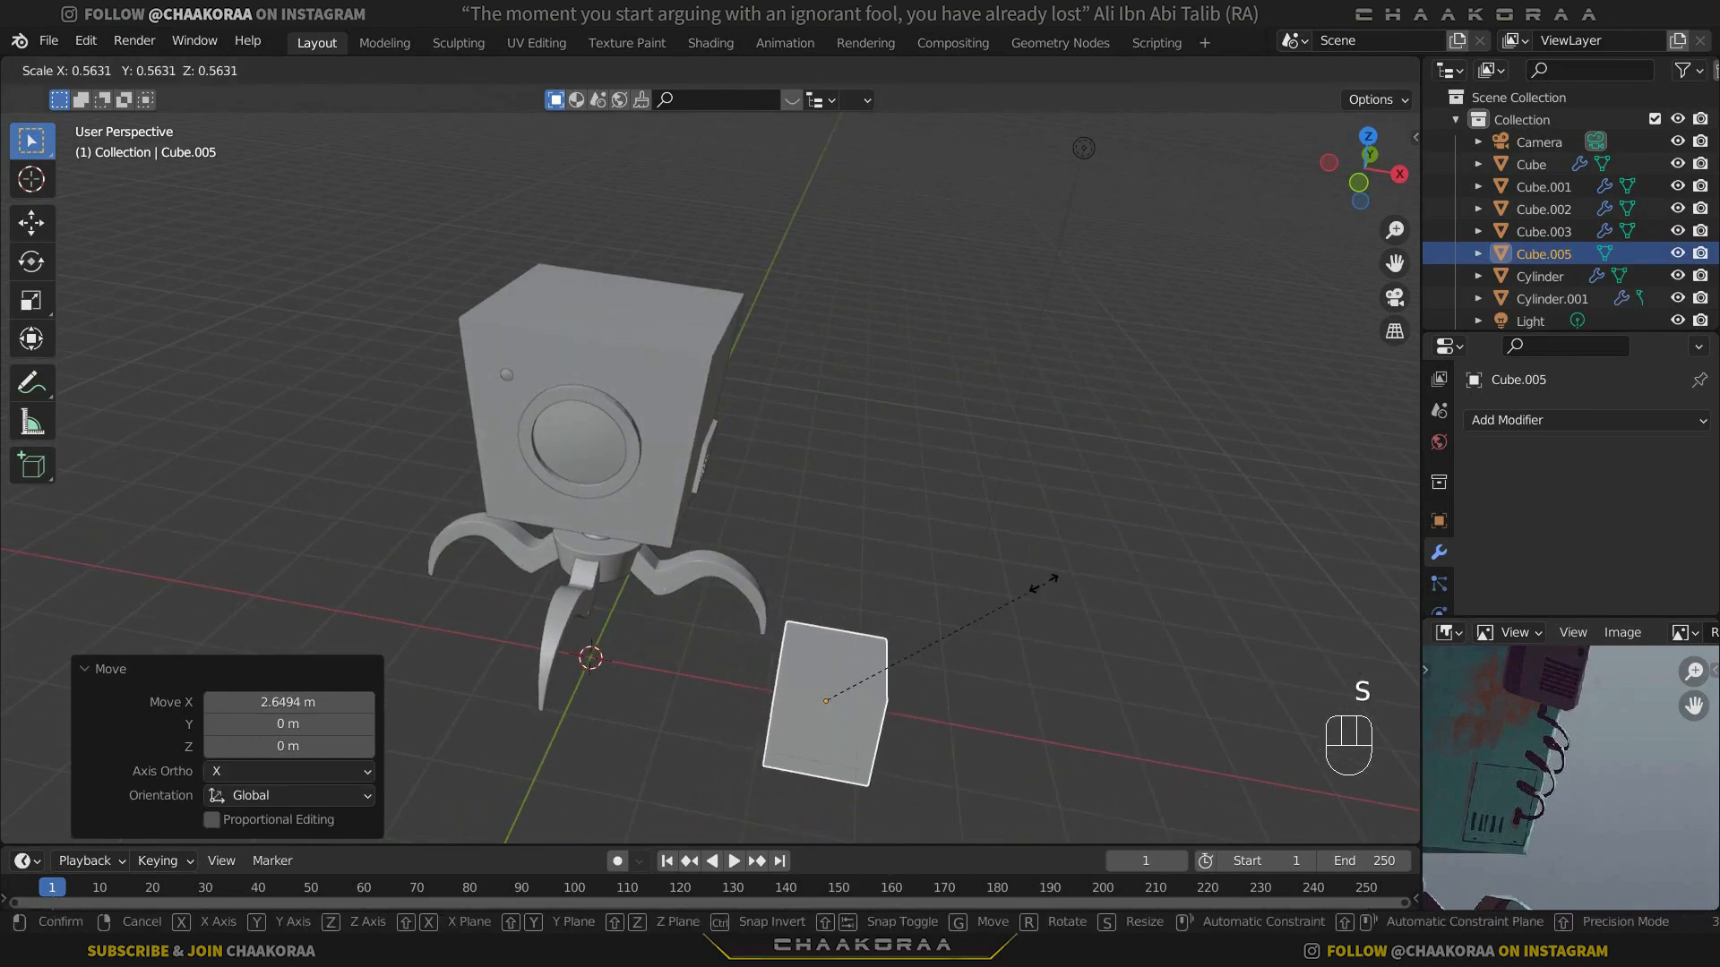
pyautogui.click(918, 641)
# Step: Move the cube in the right view about 0.48 m along Y and 3.31 m along Z, above the vent panel
pyautogui.press('KP_3')
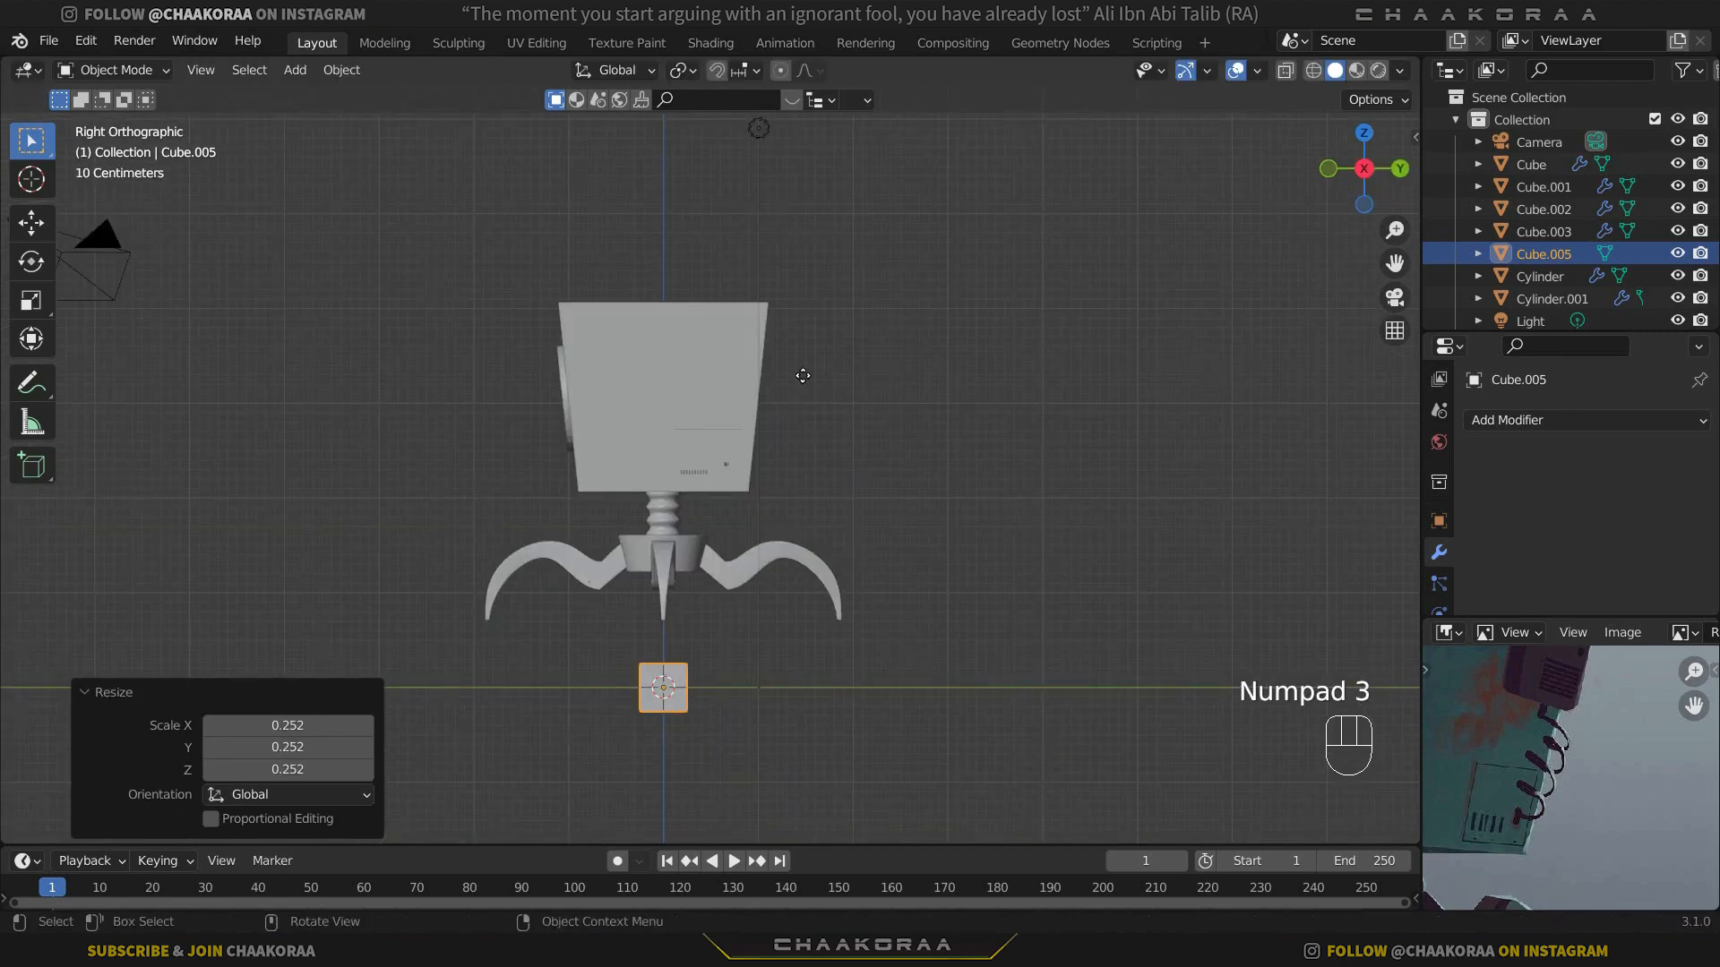
pyautogui.press('g')
pyautogui.click(838, 169)
# Step: Scale the cube by about 1.604 along Z and shift it about 0.035 m along Y and 0.22 m along Z
pyautogui.scroll(3, 765, 333)
pyautogui.keyDown('shift'); pyautogui.moveTo(774, 383); pyautogui.dragTo(786, 552, button='middle'); pyautogui.keyUp('shift')
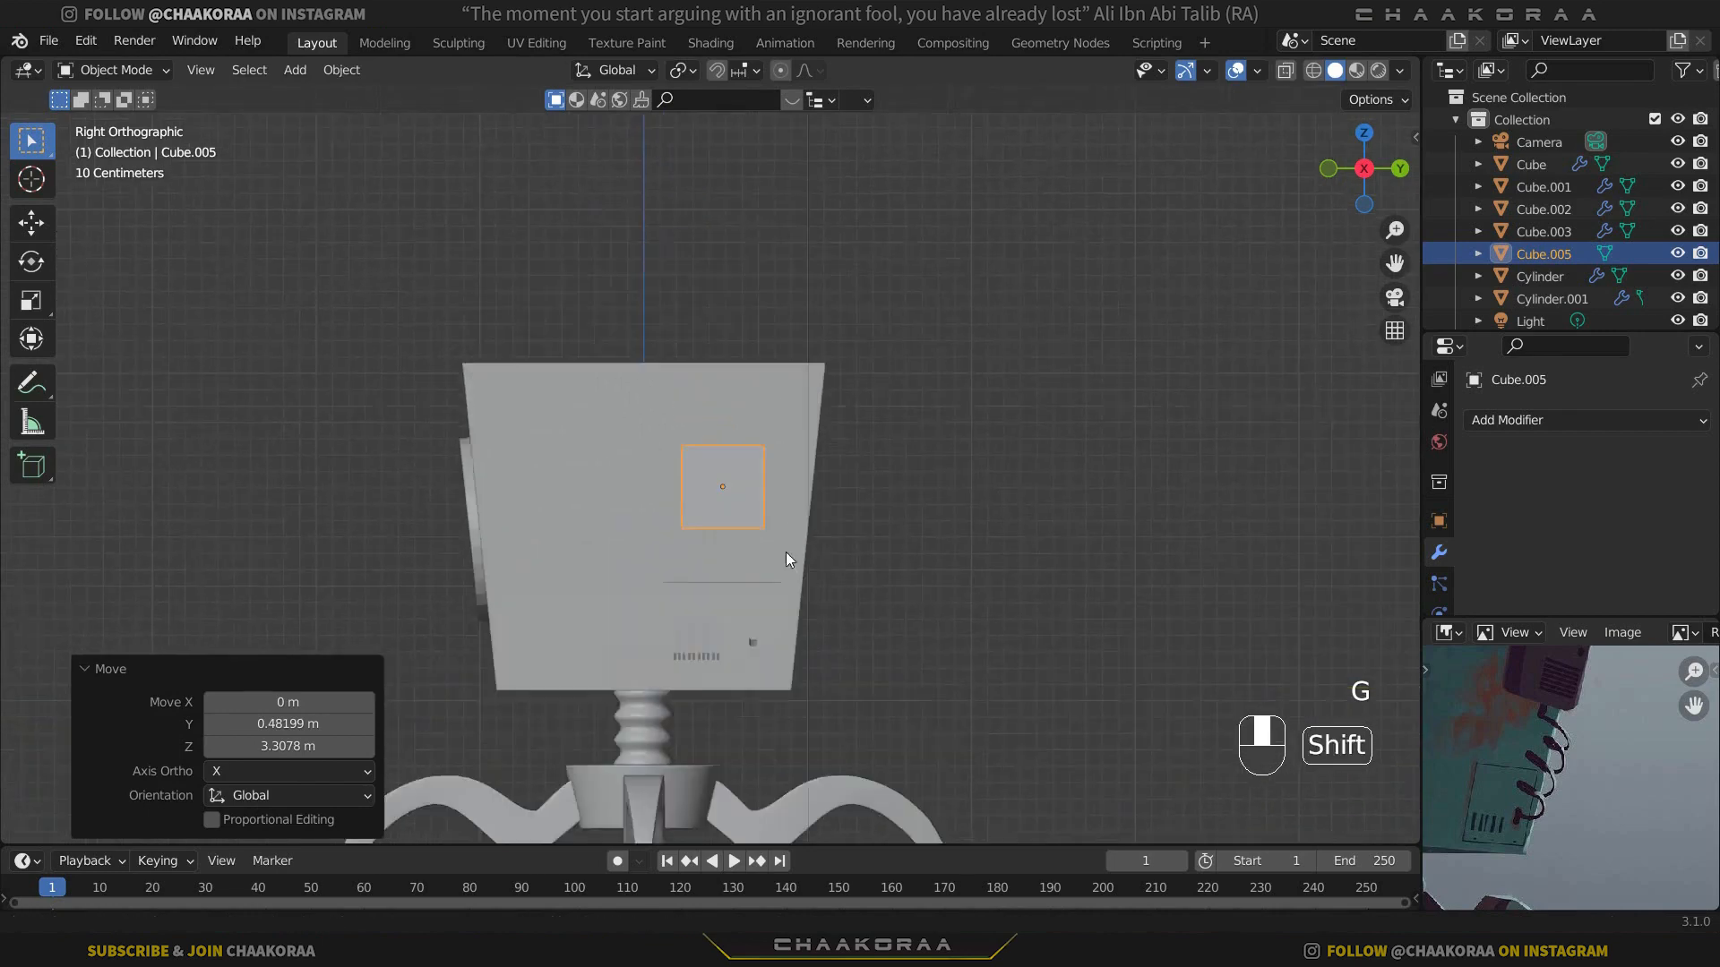
pyautogui.scroll(3, 829, 508)
pyautogui.press('s')
pyautogui.press('z')
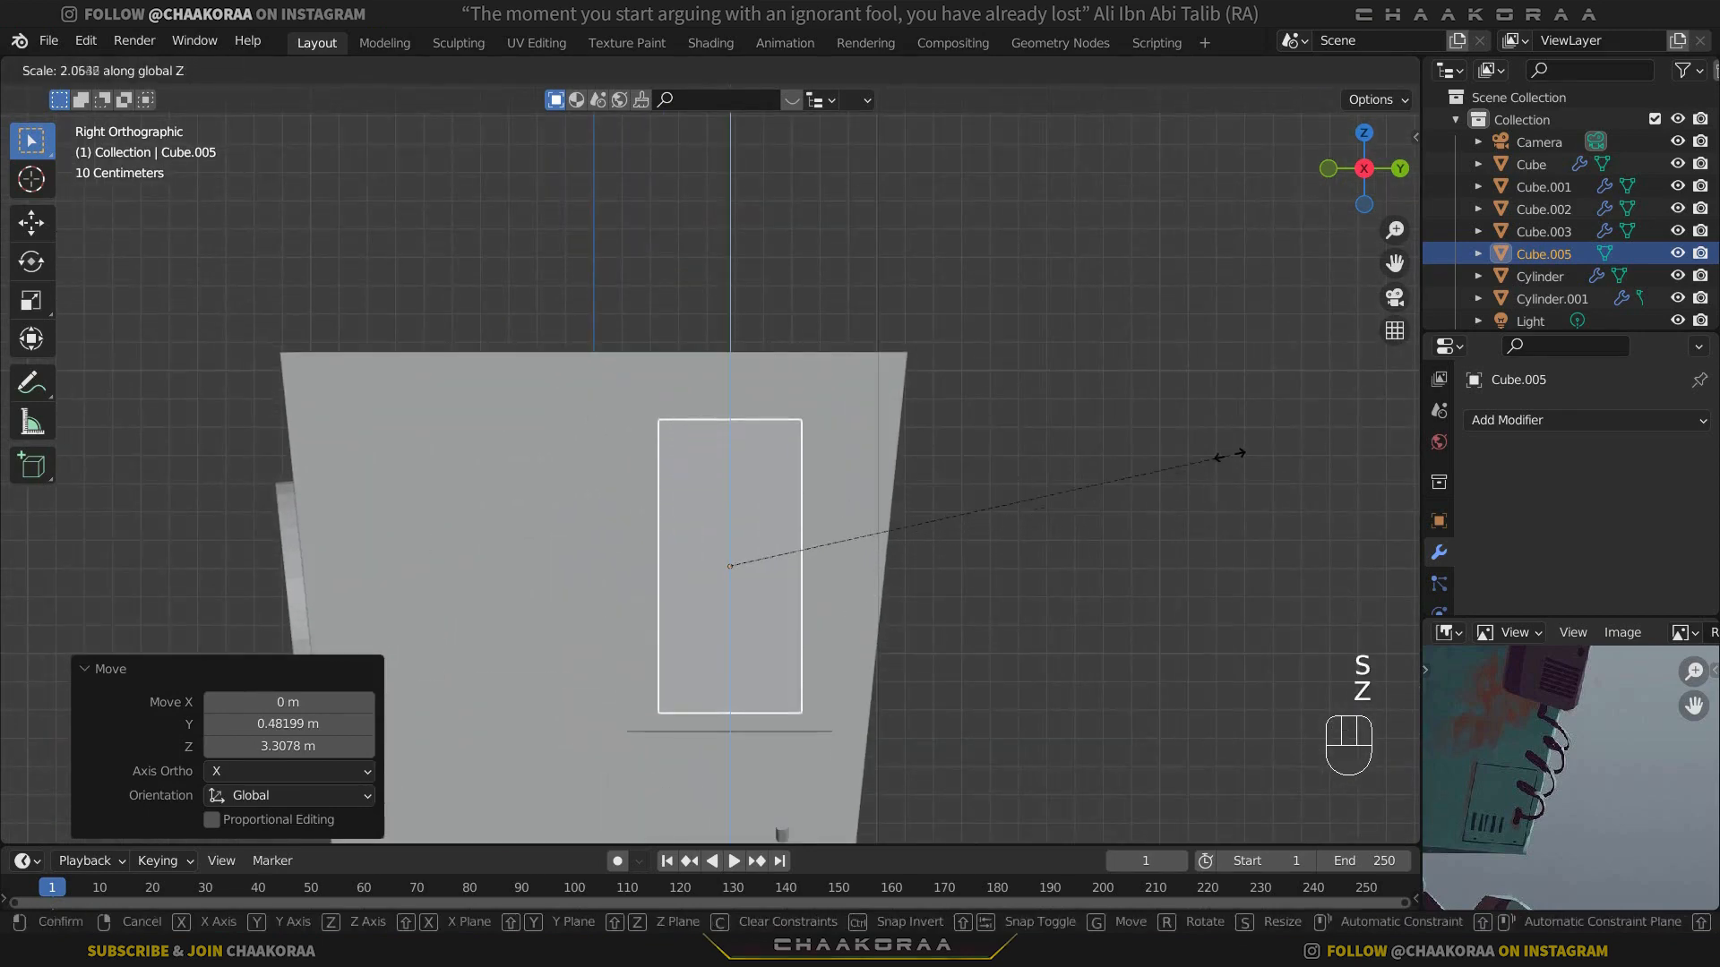
pyautogui.click(1075, 513)
pyautogui.press('g')
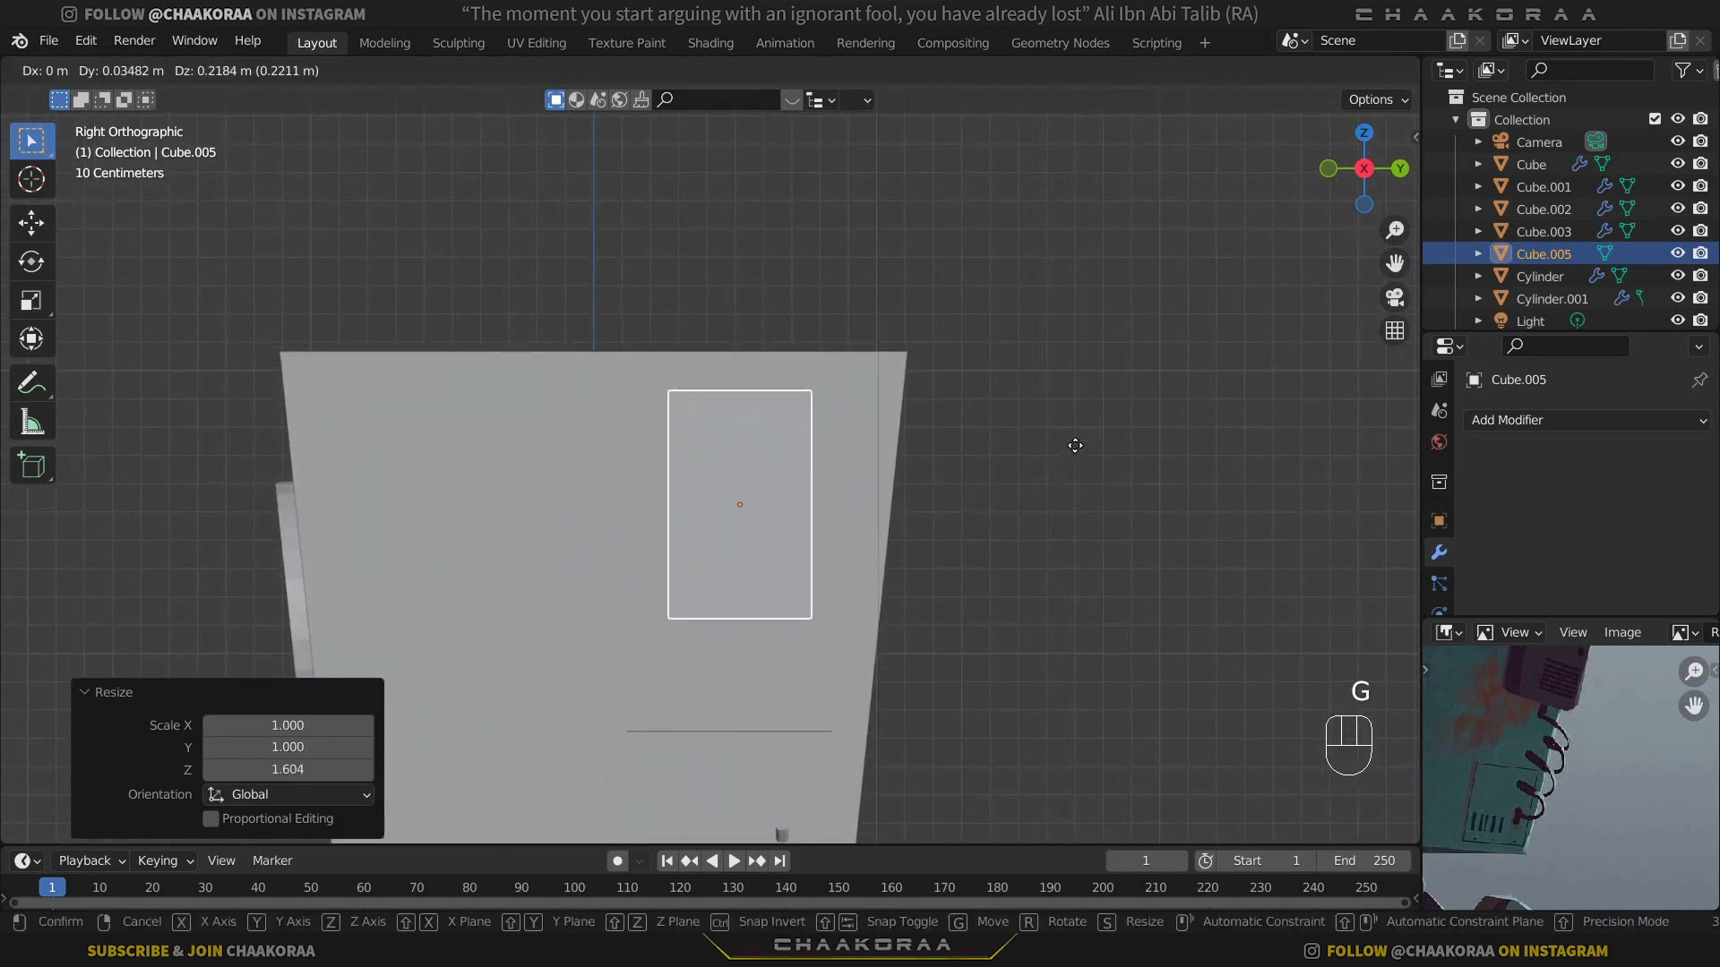
pyautogui.click(1080, 450)
# Step: Compare the box with the reference device, then scale it by about 1.1 along Z and 0.89 along Y
pyautogui.moveTo(1535, 746); pyautogui.dragTo(1554, 800, button='middle')
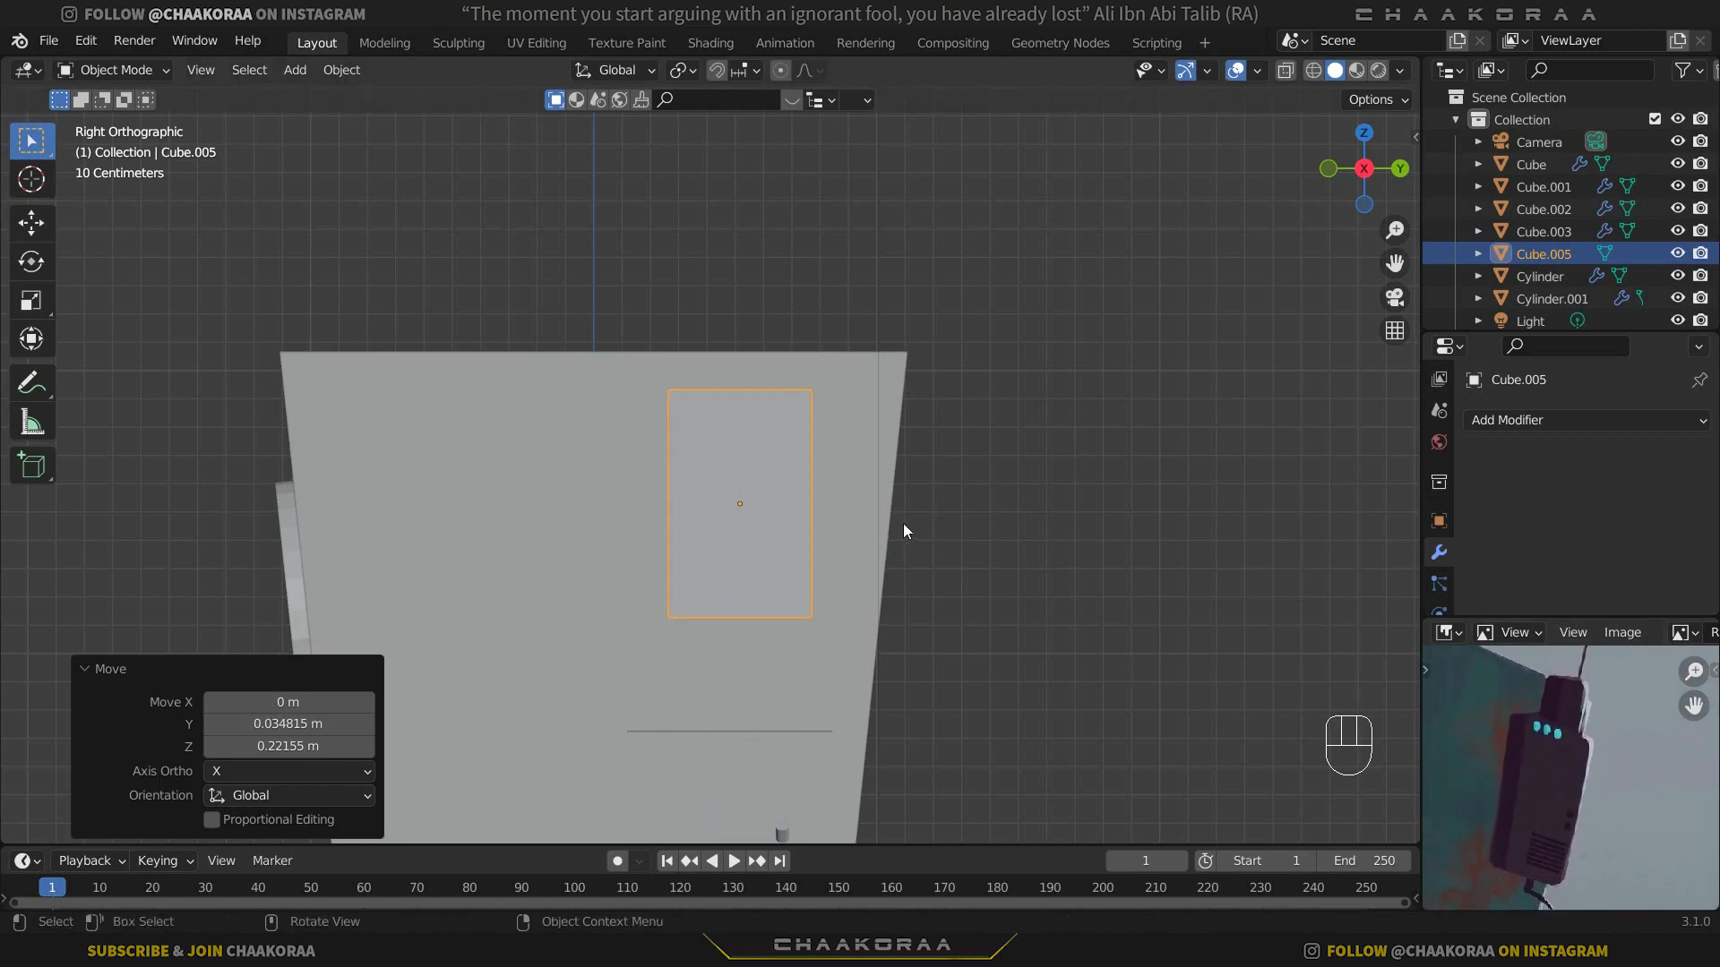
pyautogui.press('d')
pyautogui.press('x')
pyautogui.press('s')
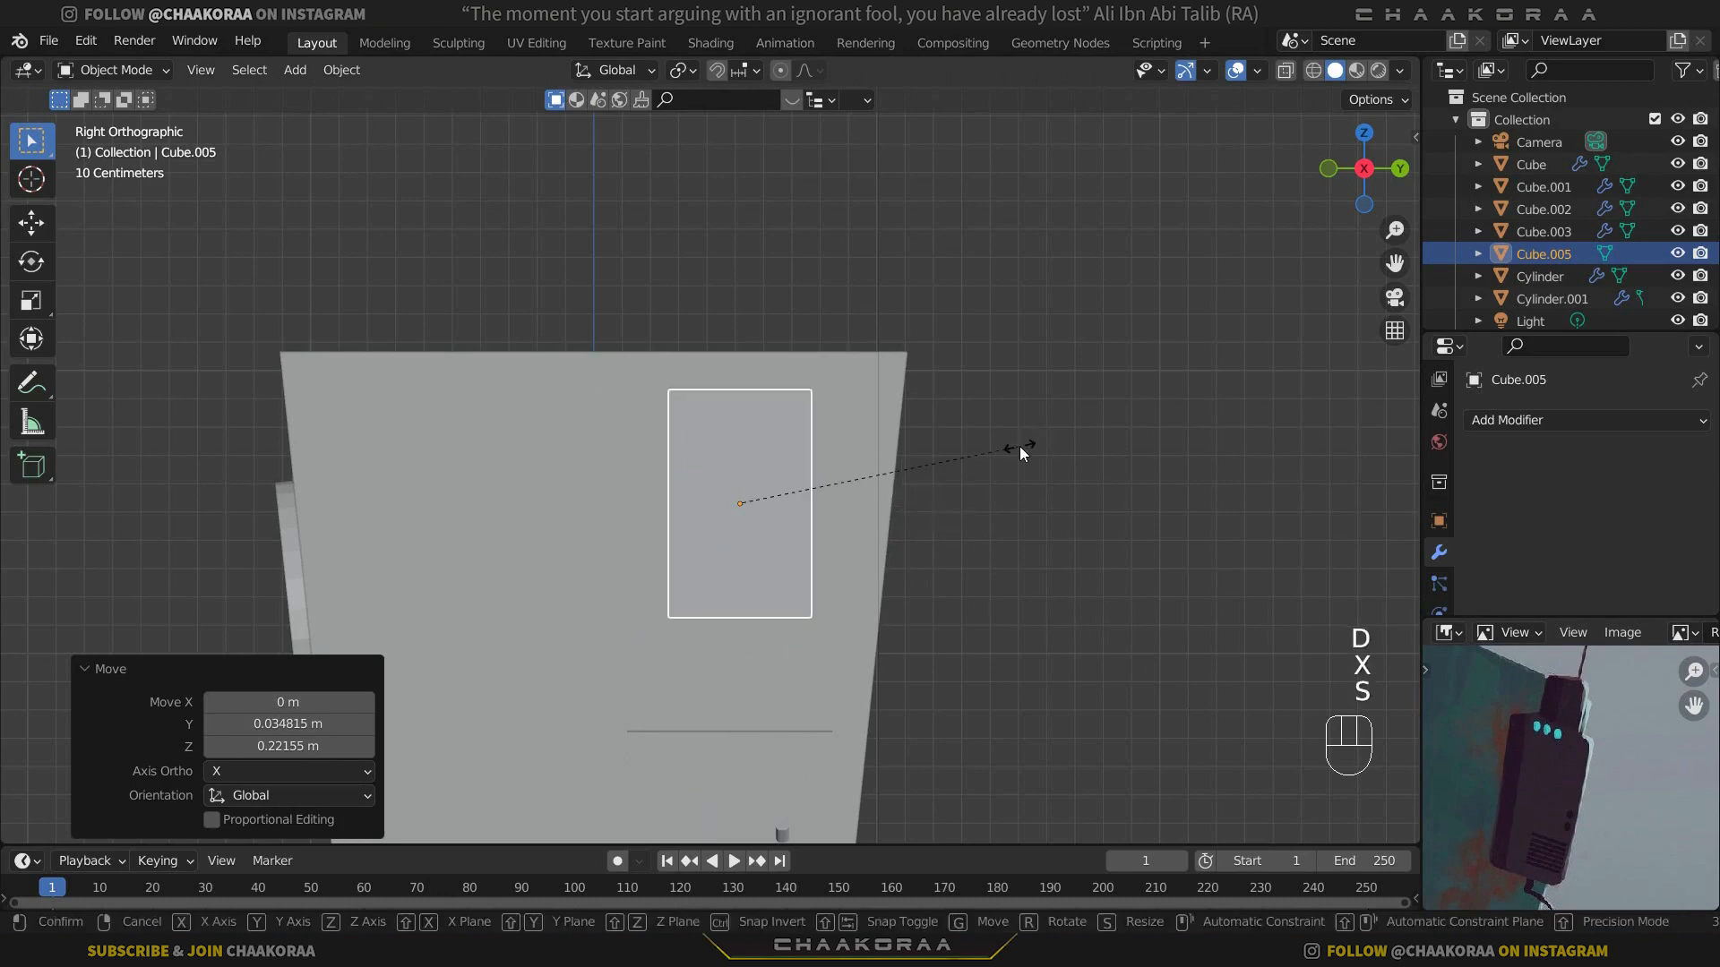
pyautogui.press('z')
pyautogui.click(1138, 449)
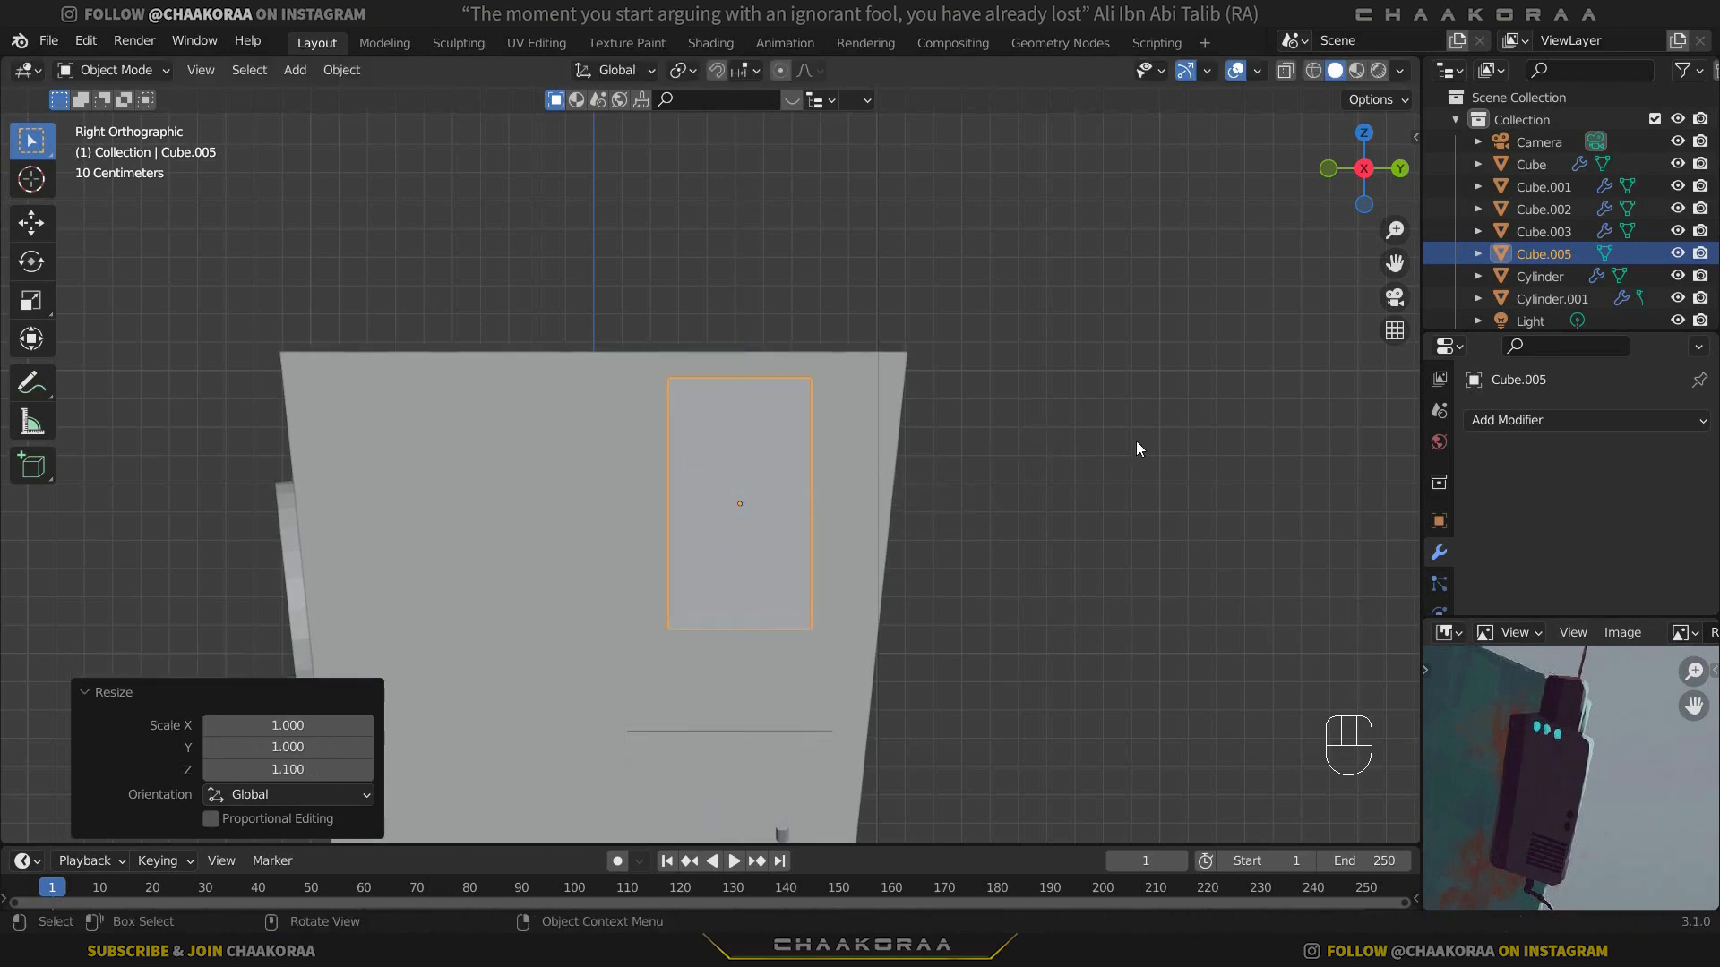
pyautogui.press('s')
pyautogui.press('x')
pyautogui.press('y')
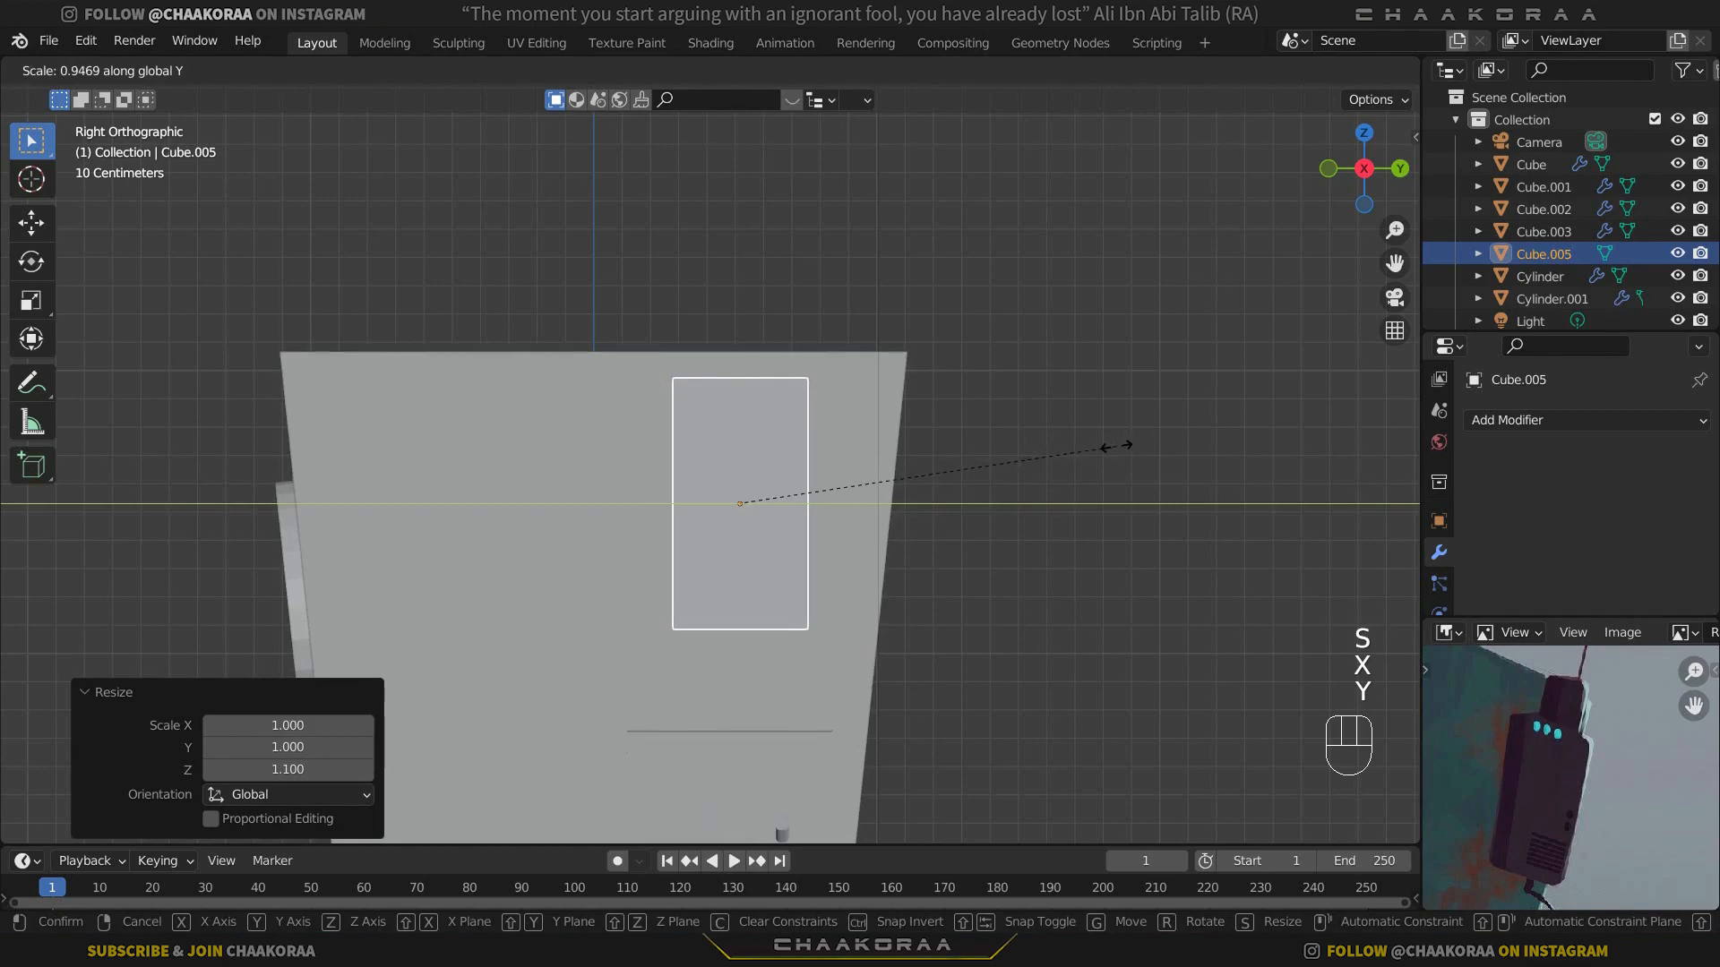
pyautogui.click(1094, 450)
# Step: Thin the box along X in three passes, scaling by about -0.265, 0.652 and 0.847
pyautogui.moveTo(1093, 449); pyautogui.dragTo(1102, 500, button='middle')
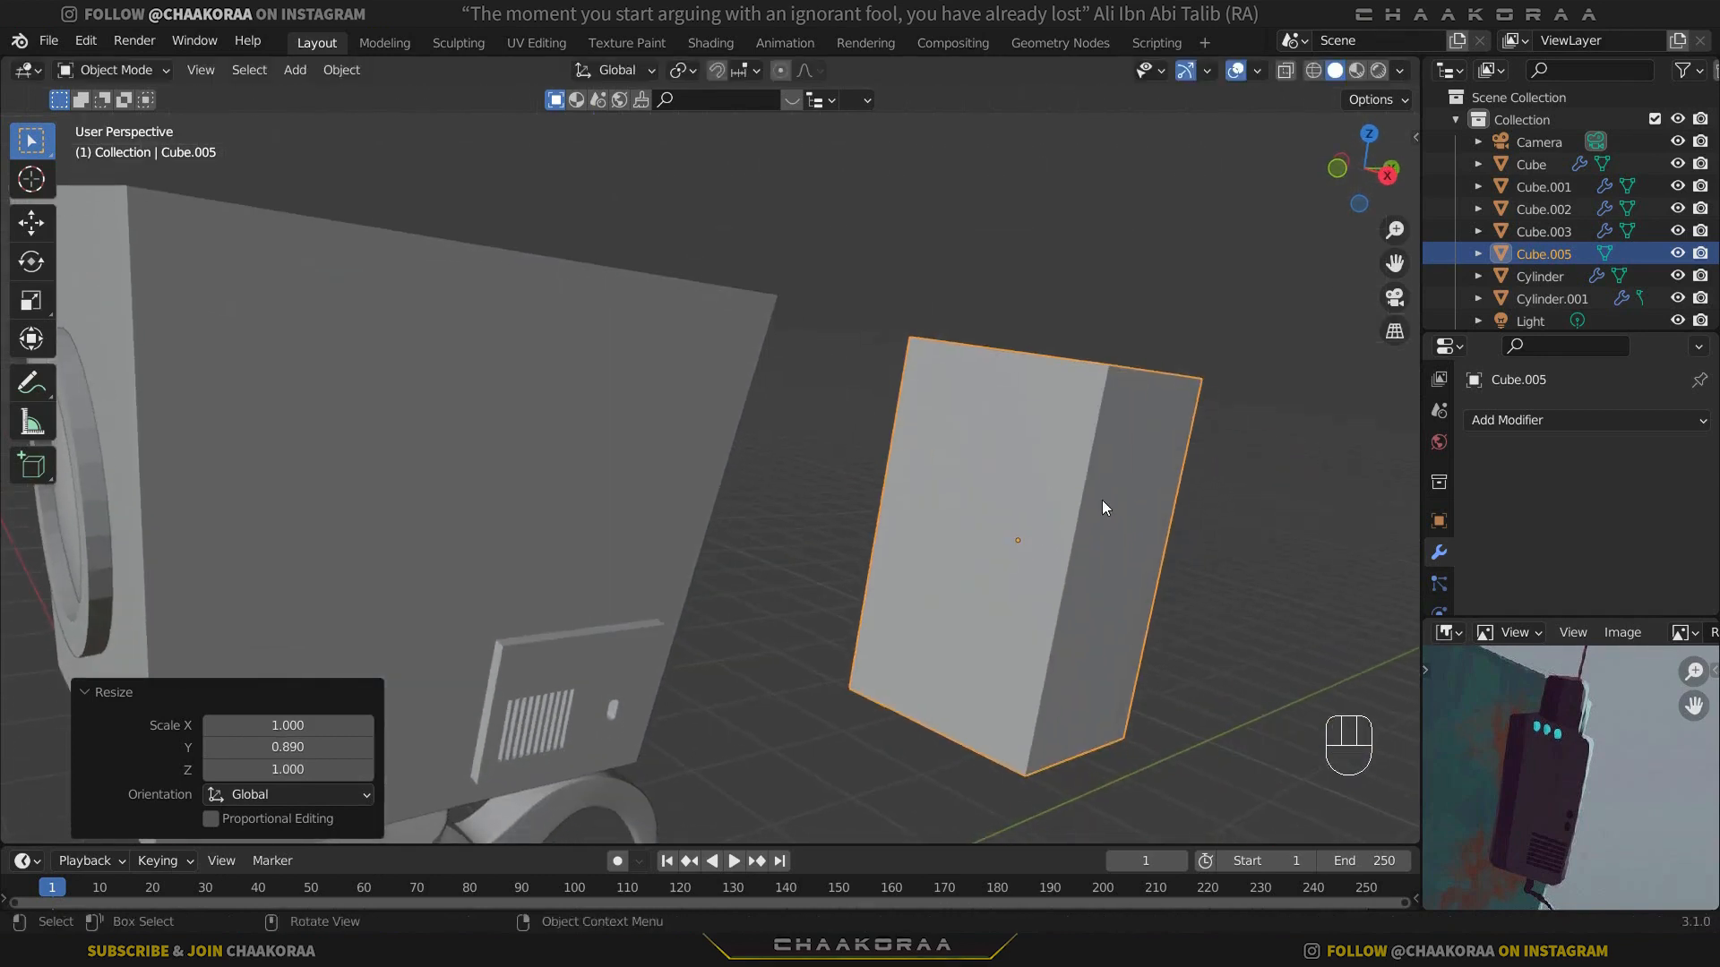
pyautogui.press('s')
pyautogui.press('x')
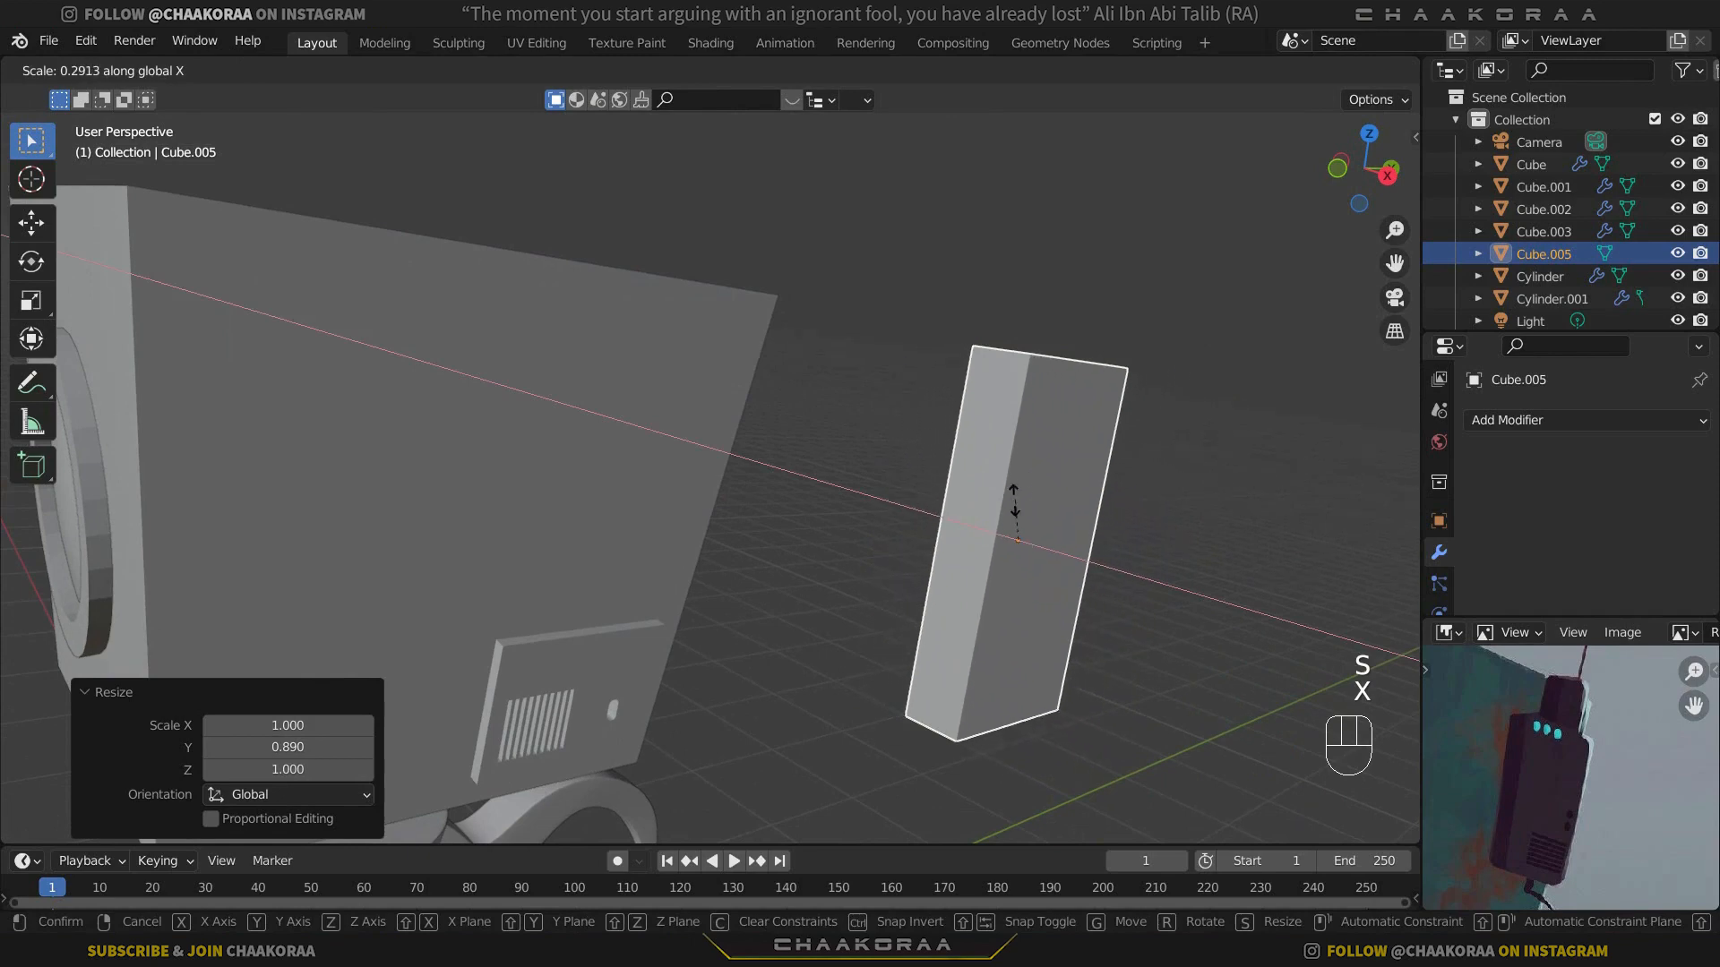
pyautogui.click(1094, 474)
pyautogui.press('s')
pyautogui.press('x')
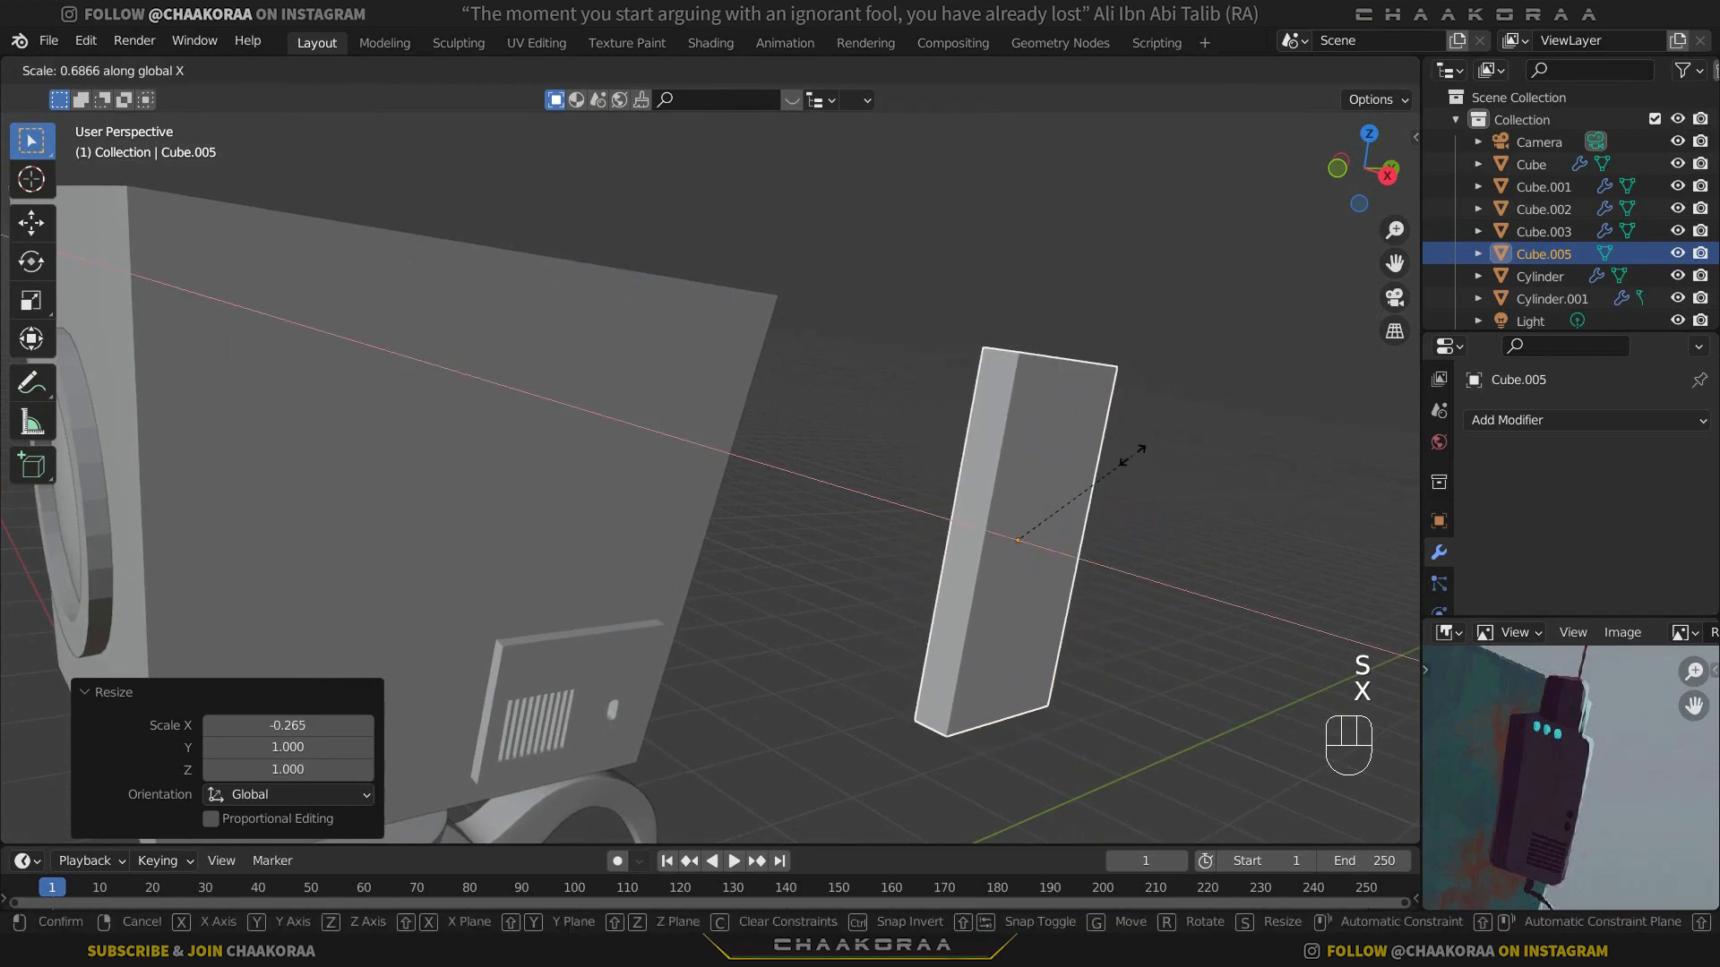
pyautogui.click(1029, 490)
pyautogui.moveTo(1029, 491); pyautogui.dragTo(1156, 525, button='middle')
pyautogui.press('s')
pyautogui.press('x')
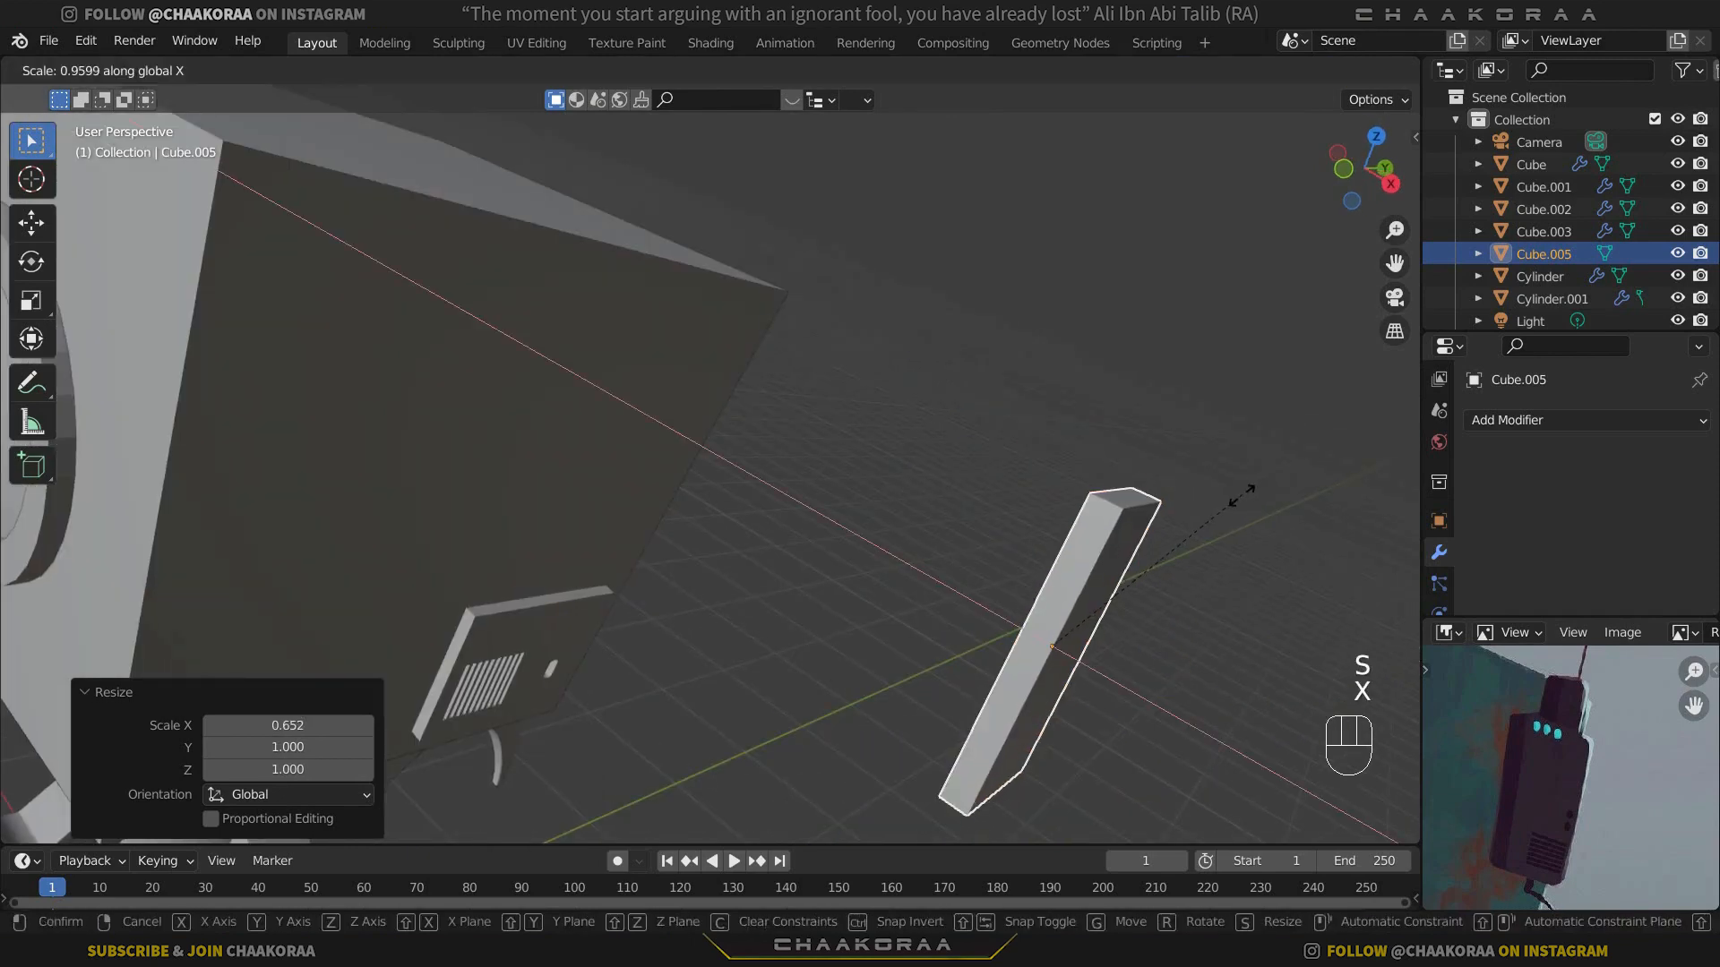
pyautogui.click(1217, 508)
# Step: Apply the scale of the thin box
pyautogui.keyDown('shift'); pyautogui.moveTo(1093, 507); pyautogui.dragTo(969, 459, button='middle'); pyautogui.keyUp('shift')
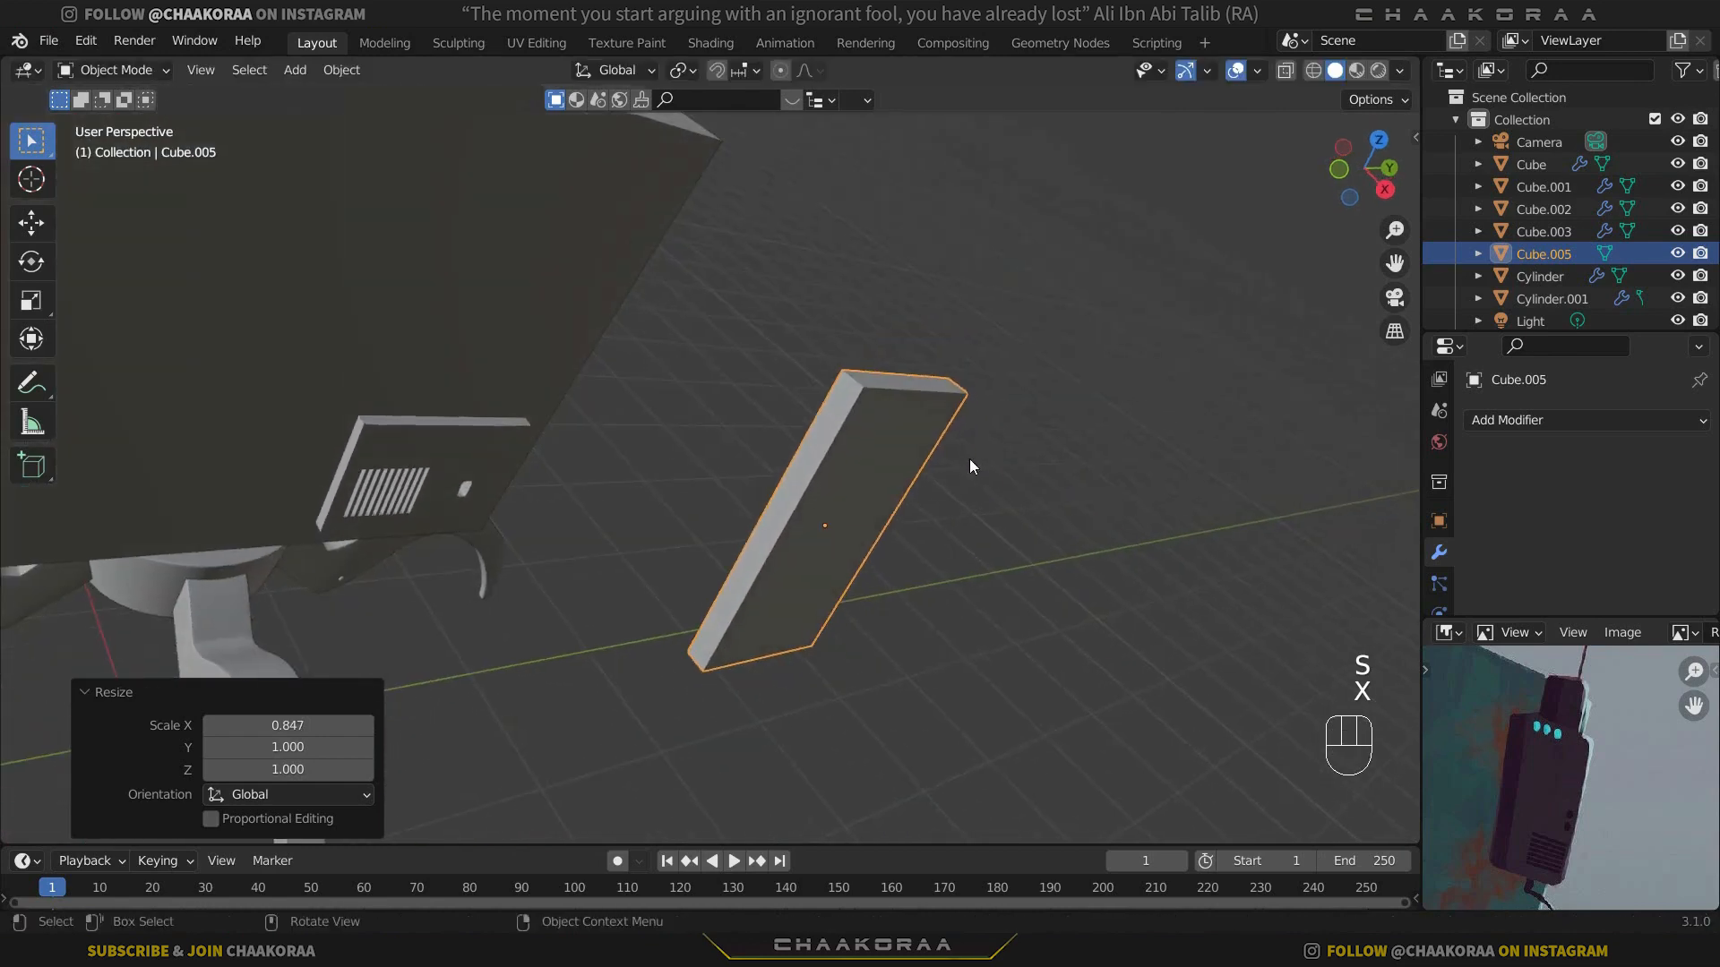
pyautogui.hotkey('ctrl', 'a')
pyautogui.click(853, 438)
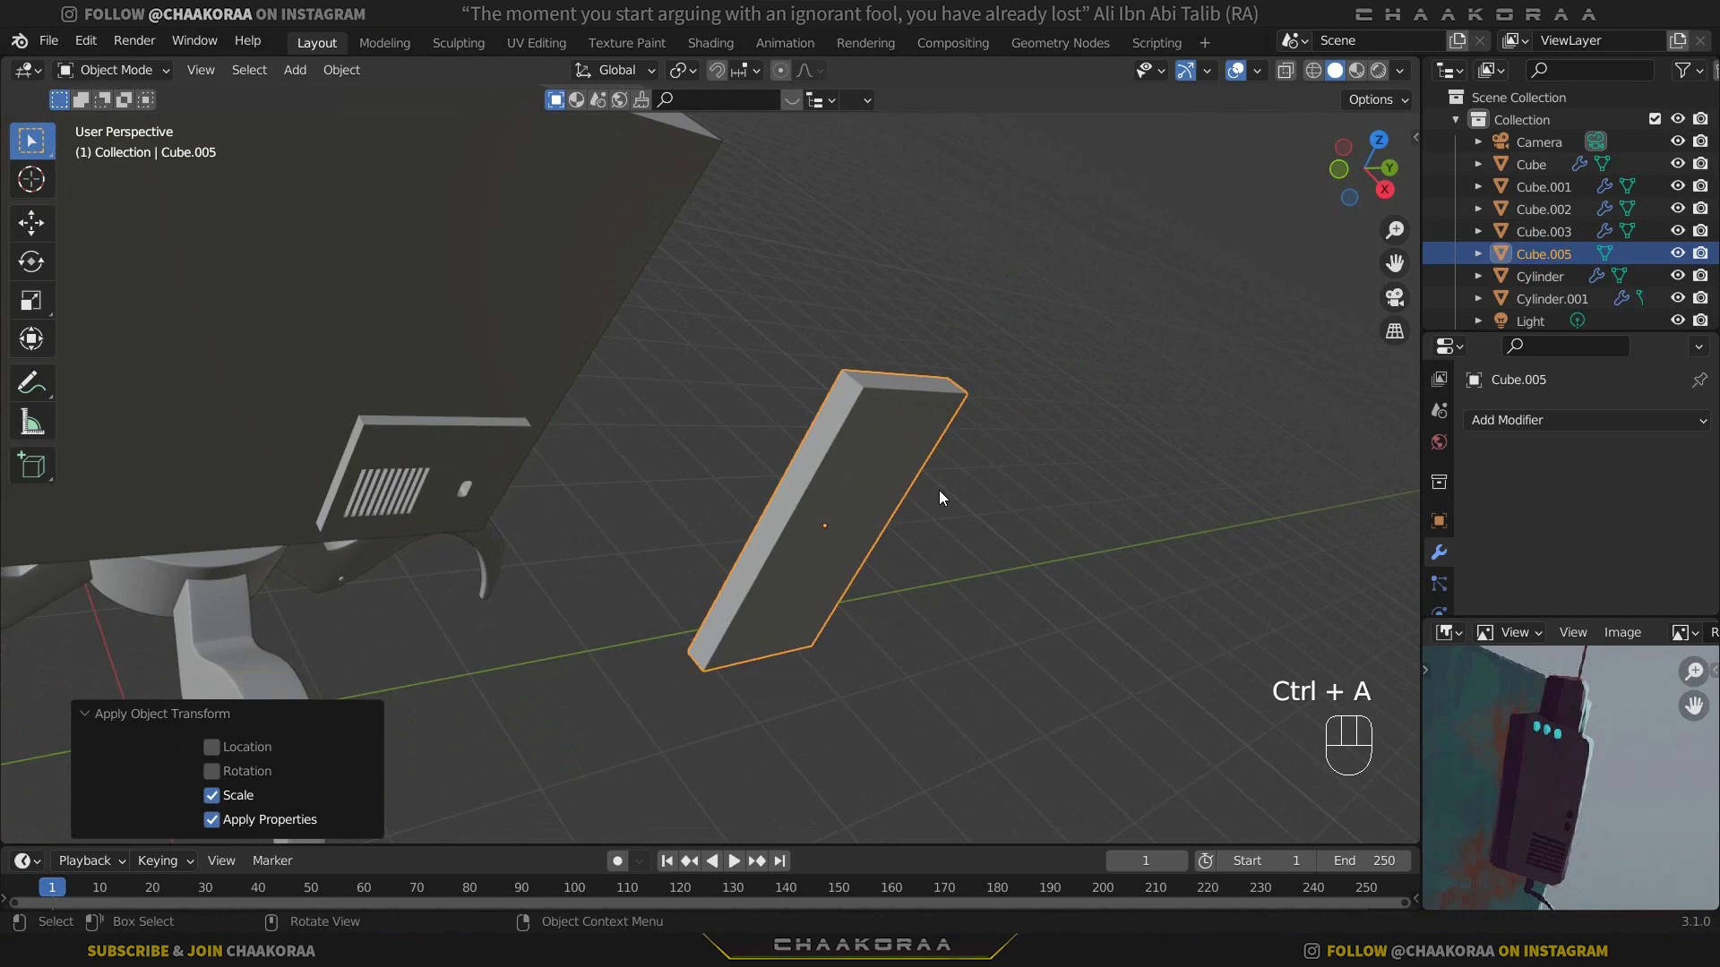
# Step: Inset the top face of the thin box by about 0.025 m
pyautogui.press('Tab')
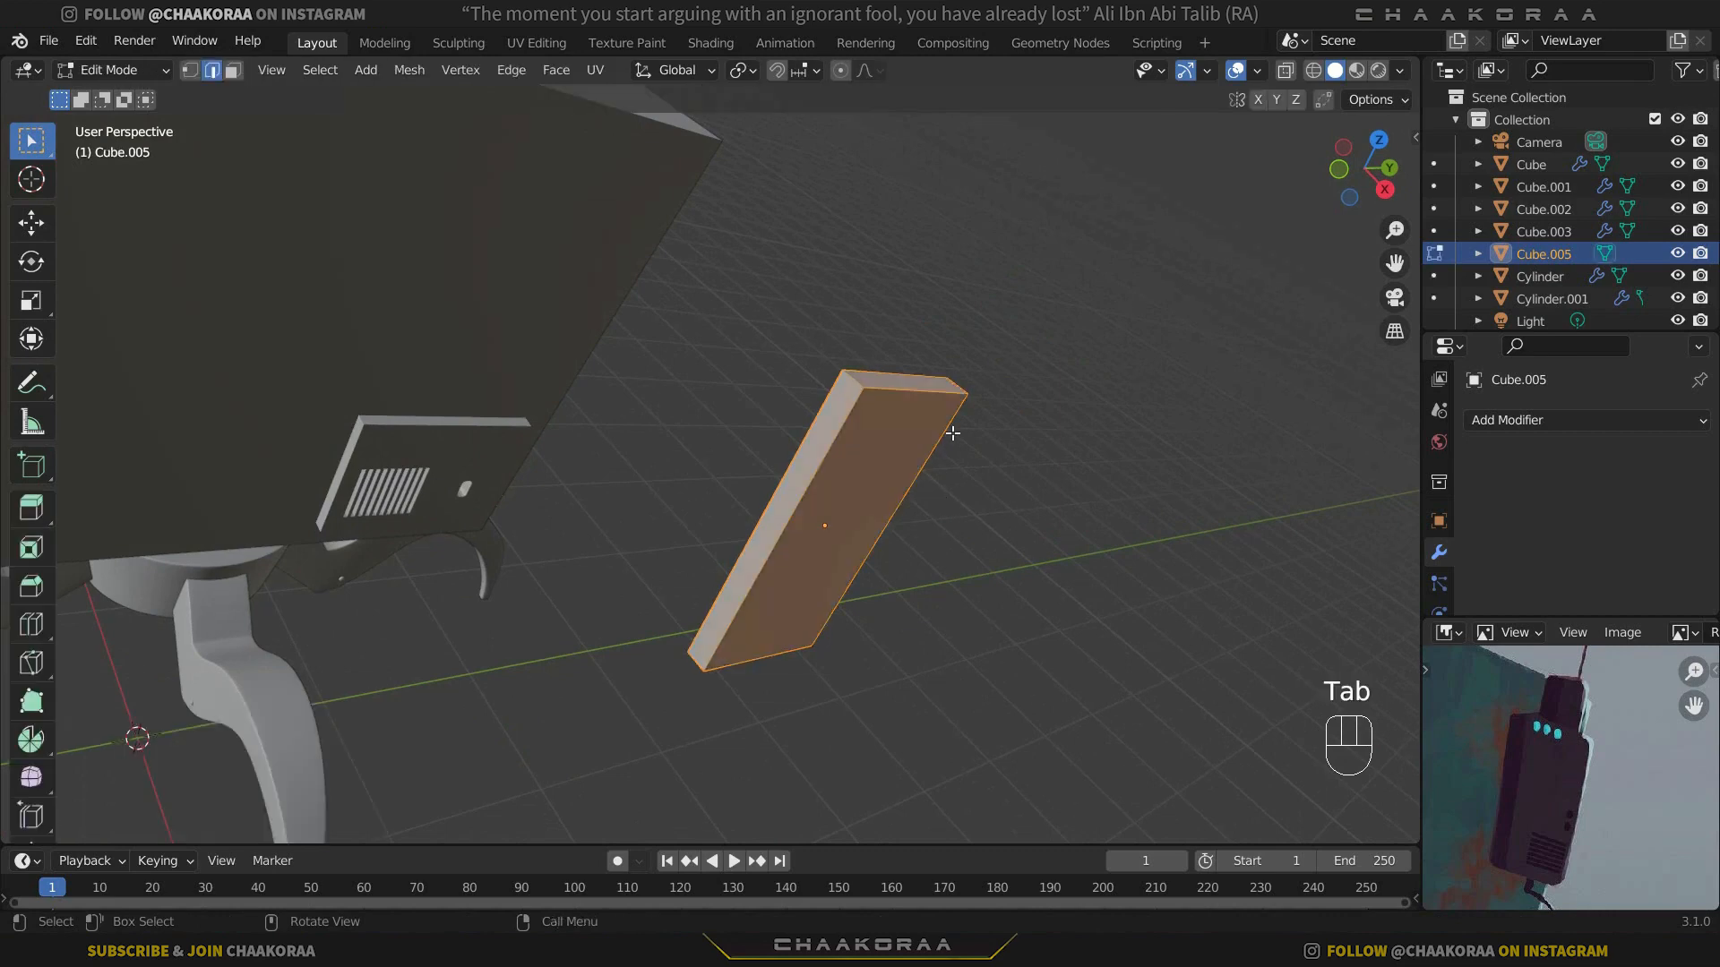
pyautogui.moveTo(949, 434); pyautogui.dragTo(868, 477, button='middle')
pyautogui.click(770, 478)
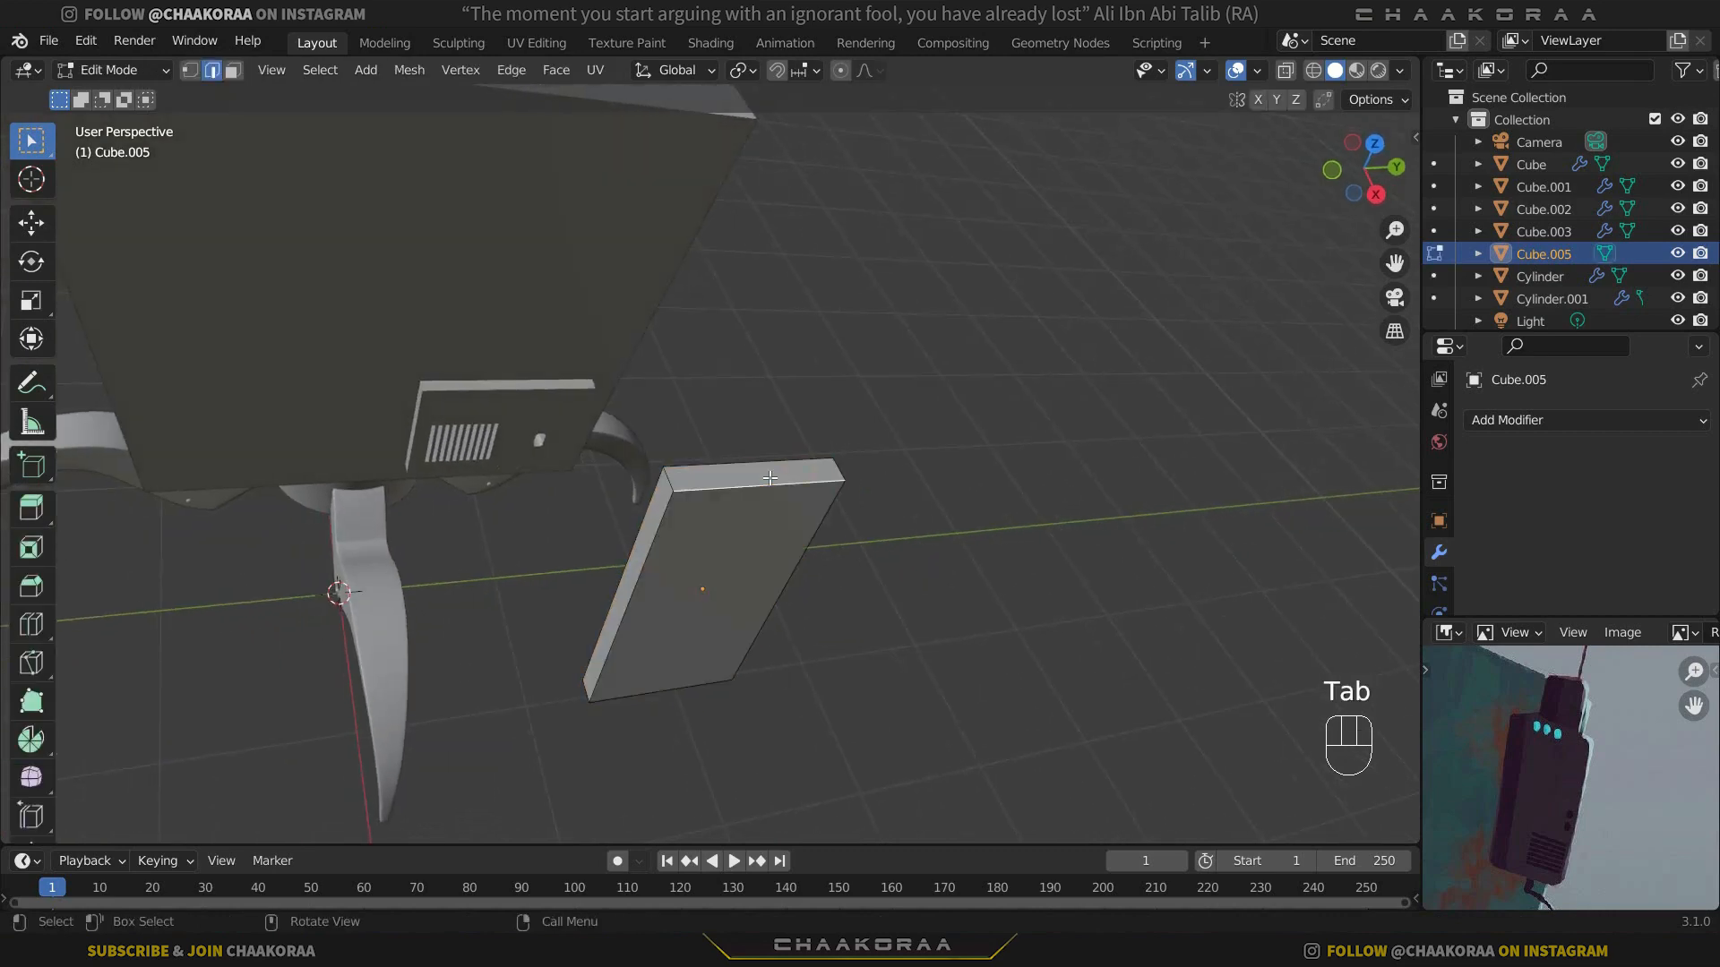
pyautogui.press('3')
pyautogui.click(772, 479)
pyautogui.scroll(3, 838, 484)
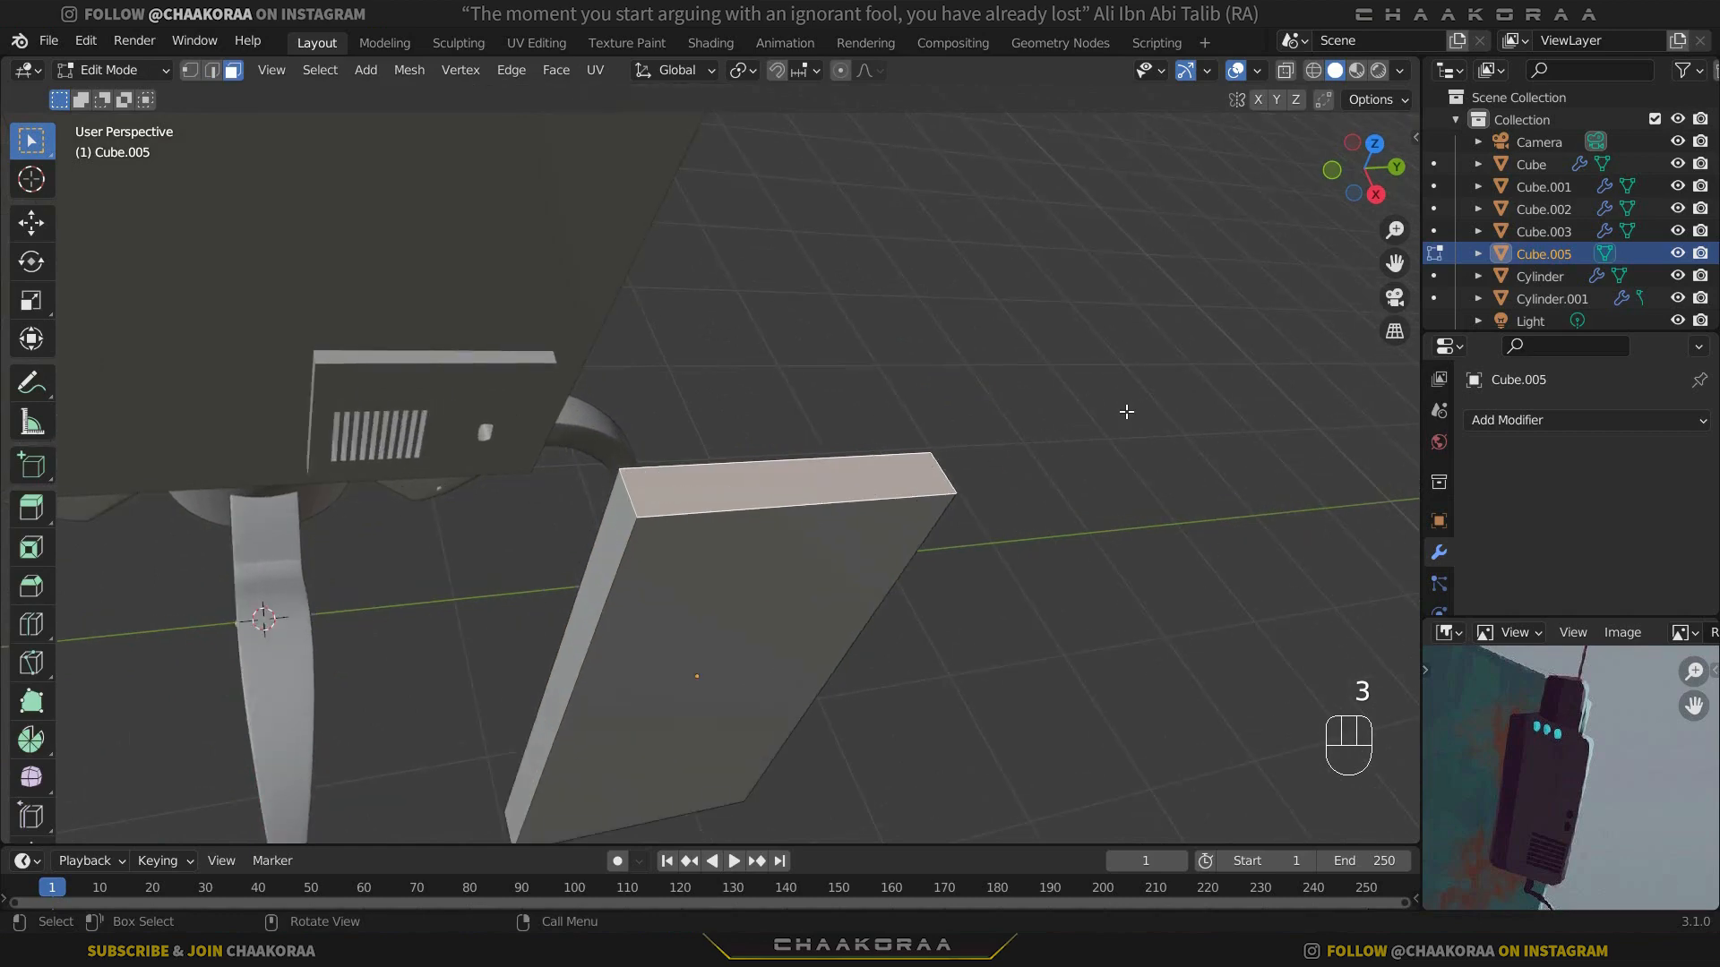
pyautogui.press('i')
pyautogui.click(875, 526)
pyautogui.moveTo(875, 526); pyautogui.dragTo(868, 411, button='middle')
# Step: Widen the inset face by scaling it about 2.08 along X
pyautogui.press('KP_7')
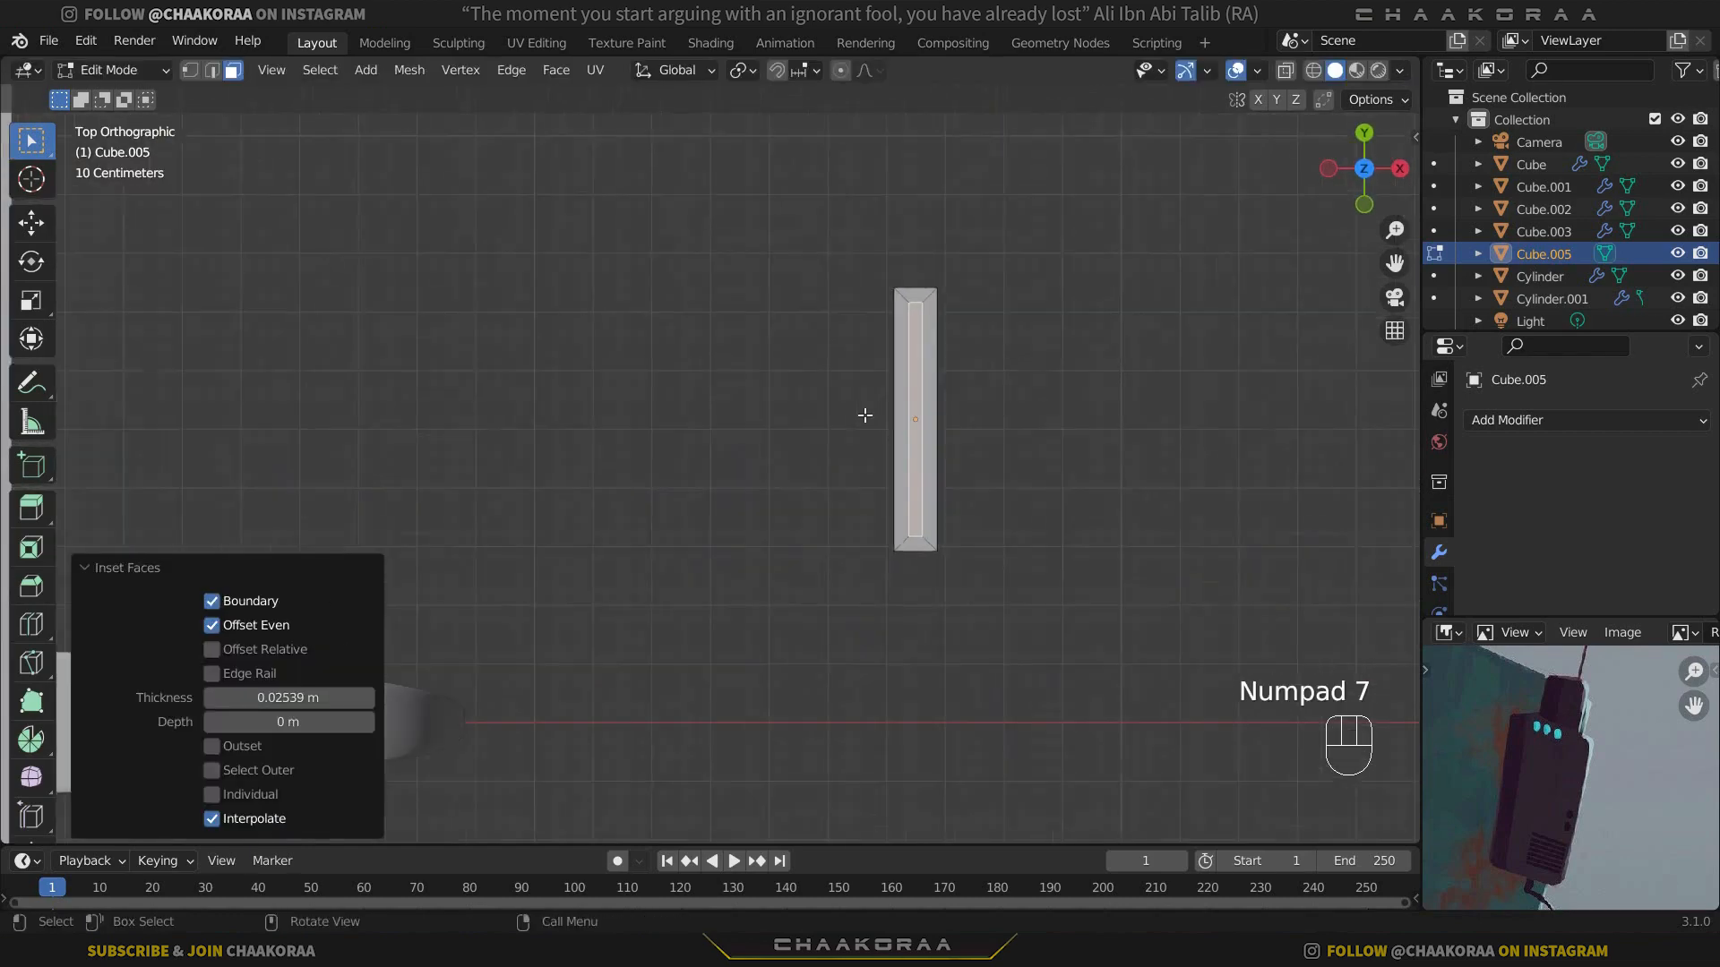
pyautogui.keyDown('shift'); pyautogui.moveTo(916, 498); pyautogui.dragTo(755, 497, button='middle'); pyautogui.keyUp('shift')
pyautogui.scroll(4, 876, 367)
pyautogui.keyDown('shift'); pyautogui.moveTo(876, 367); pyautogui.dragTo(876, 455, button='middle'); pyautogui.keyUp('shift')
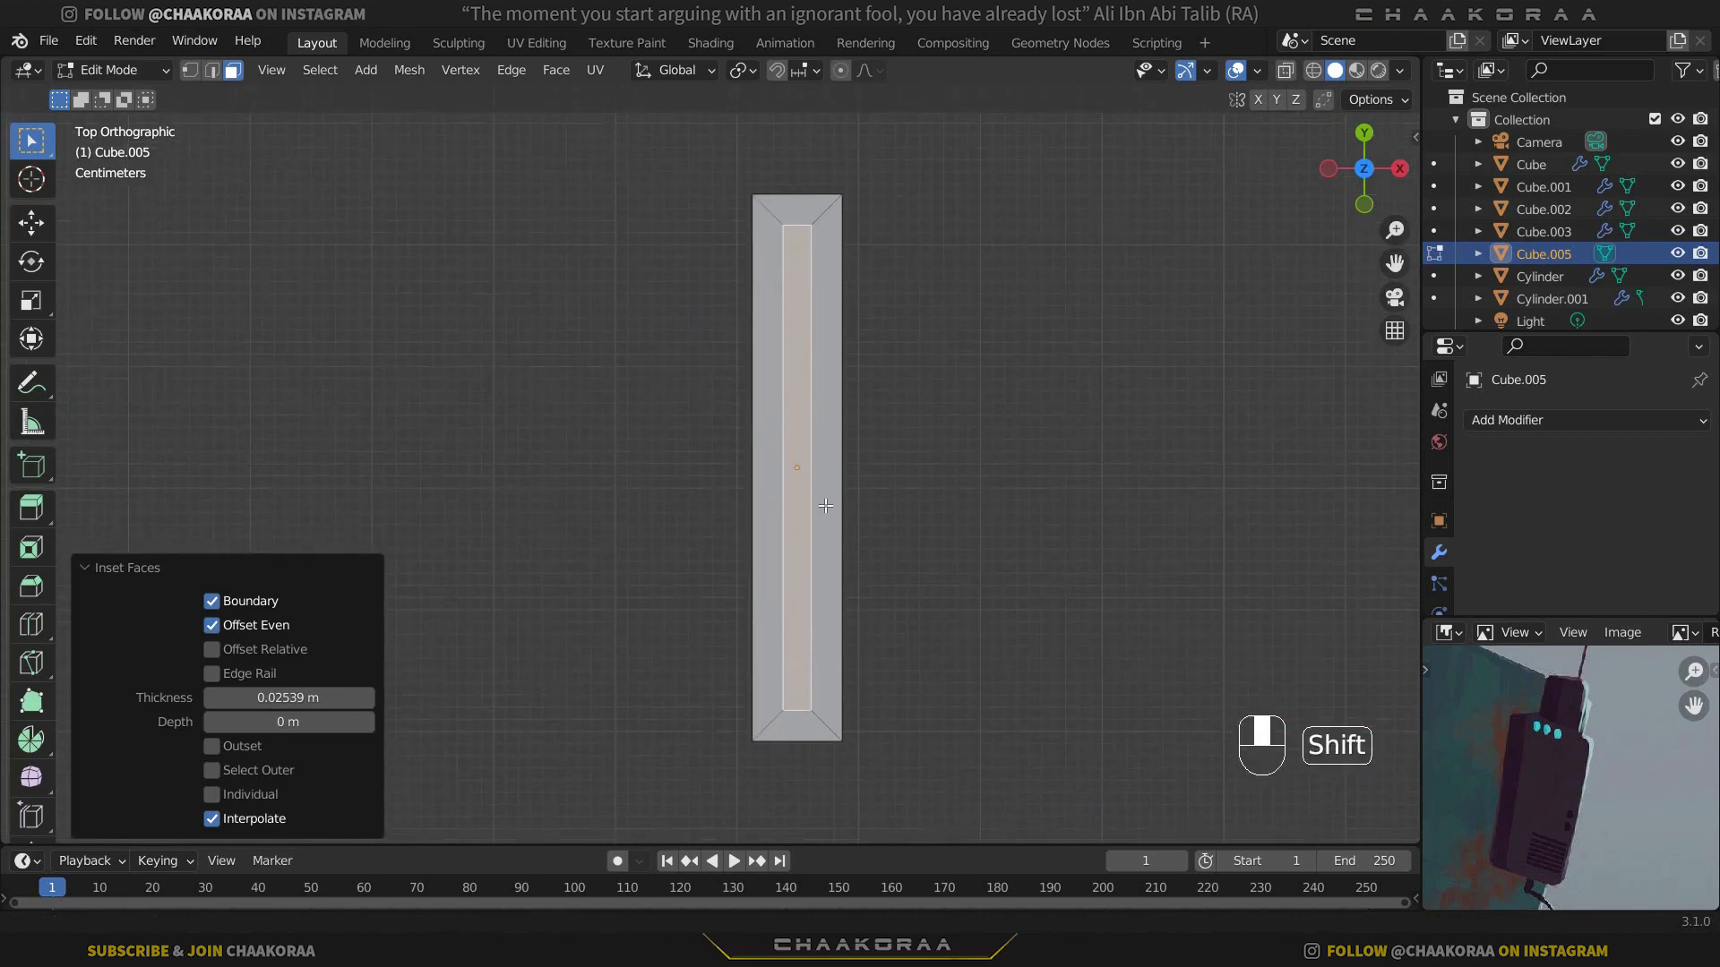
pyautogui.press('s')
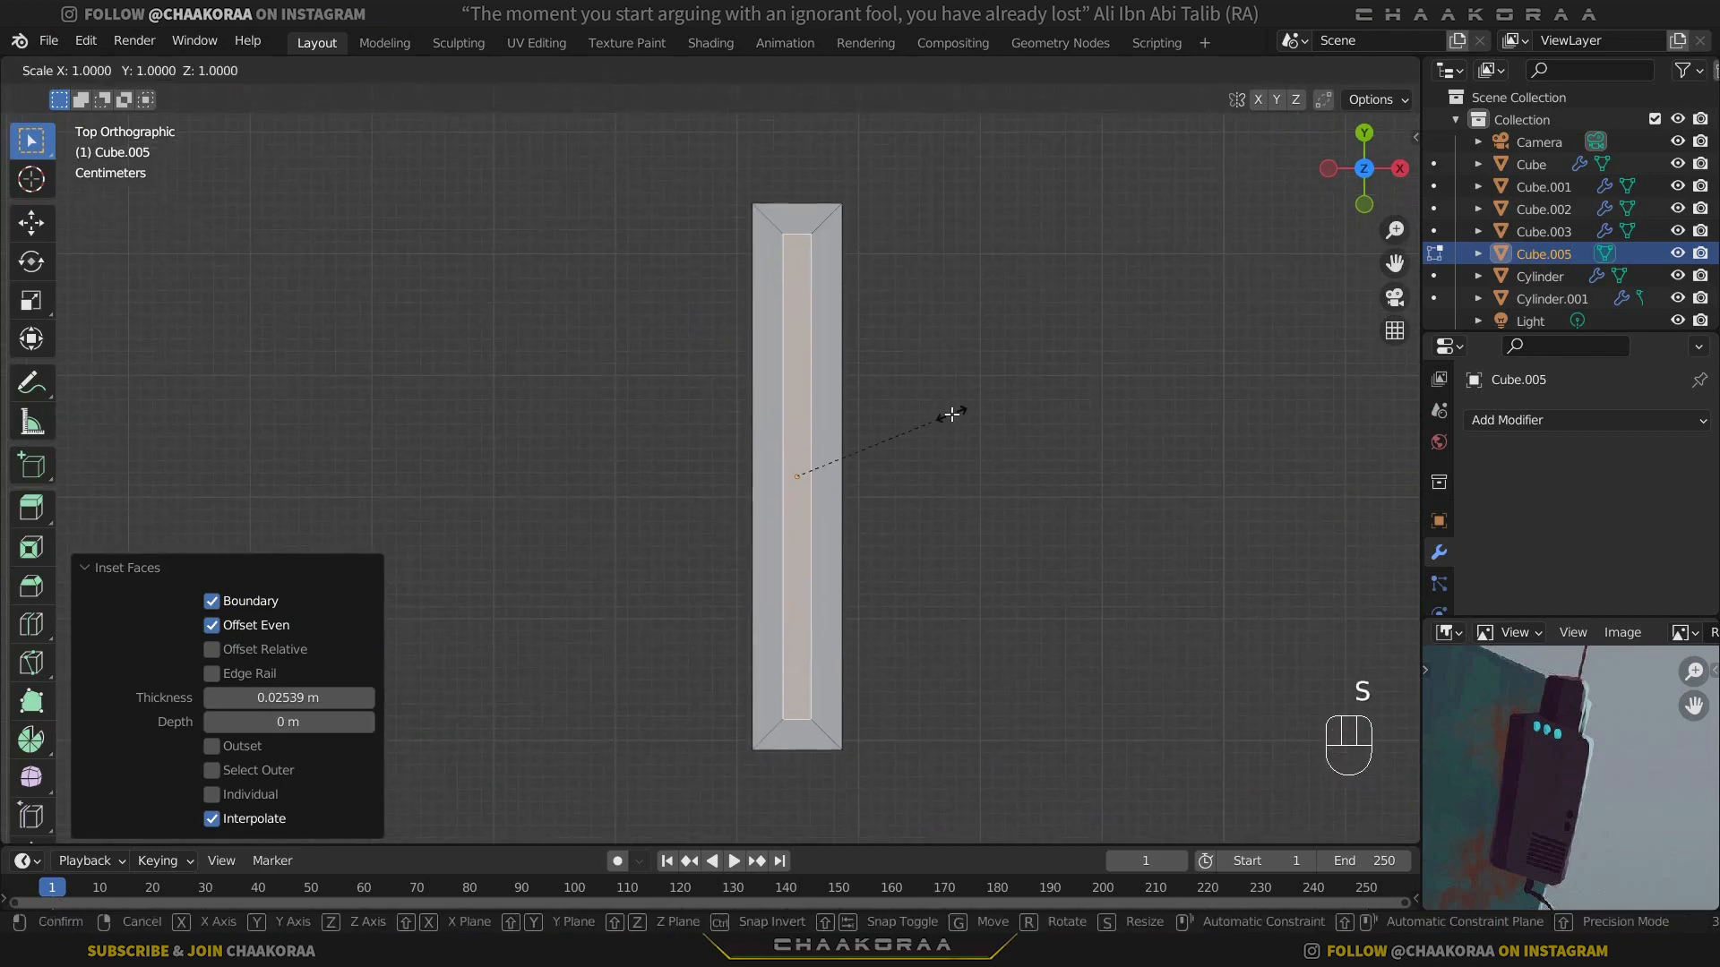
pyautogui.press('x')
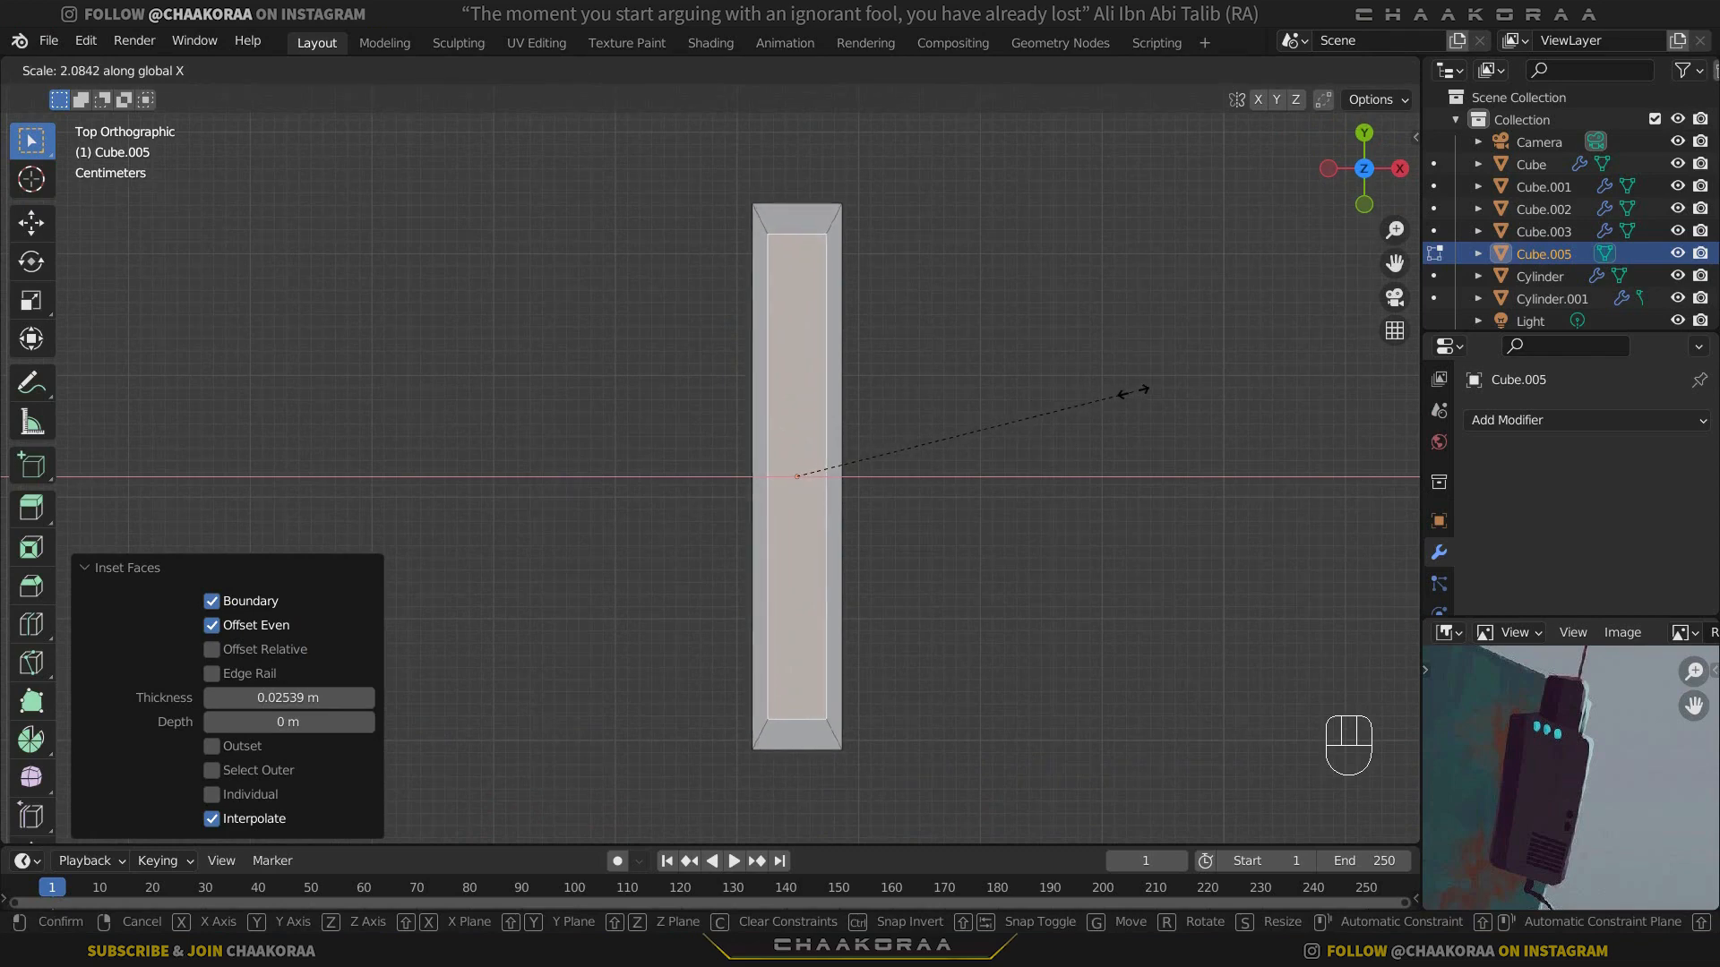
pyautogui.click(1135, 392)
pyautogui.click(865, 637)
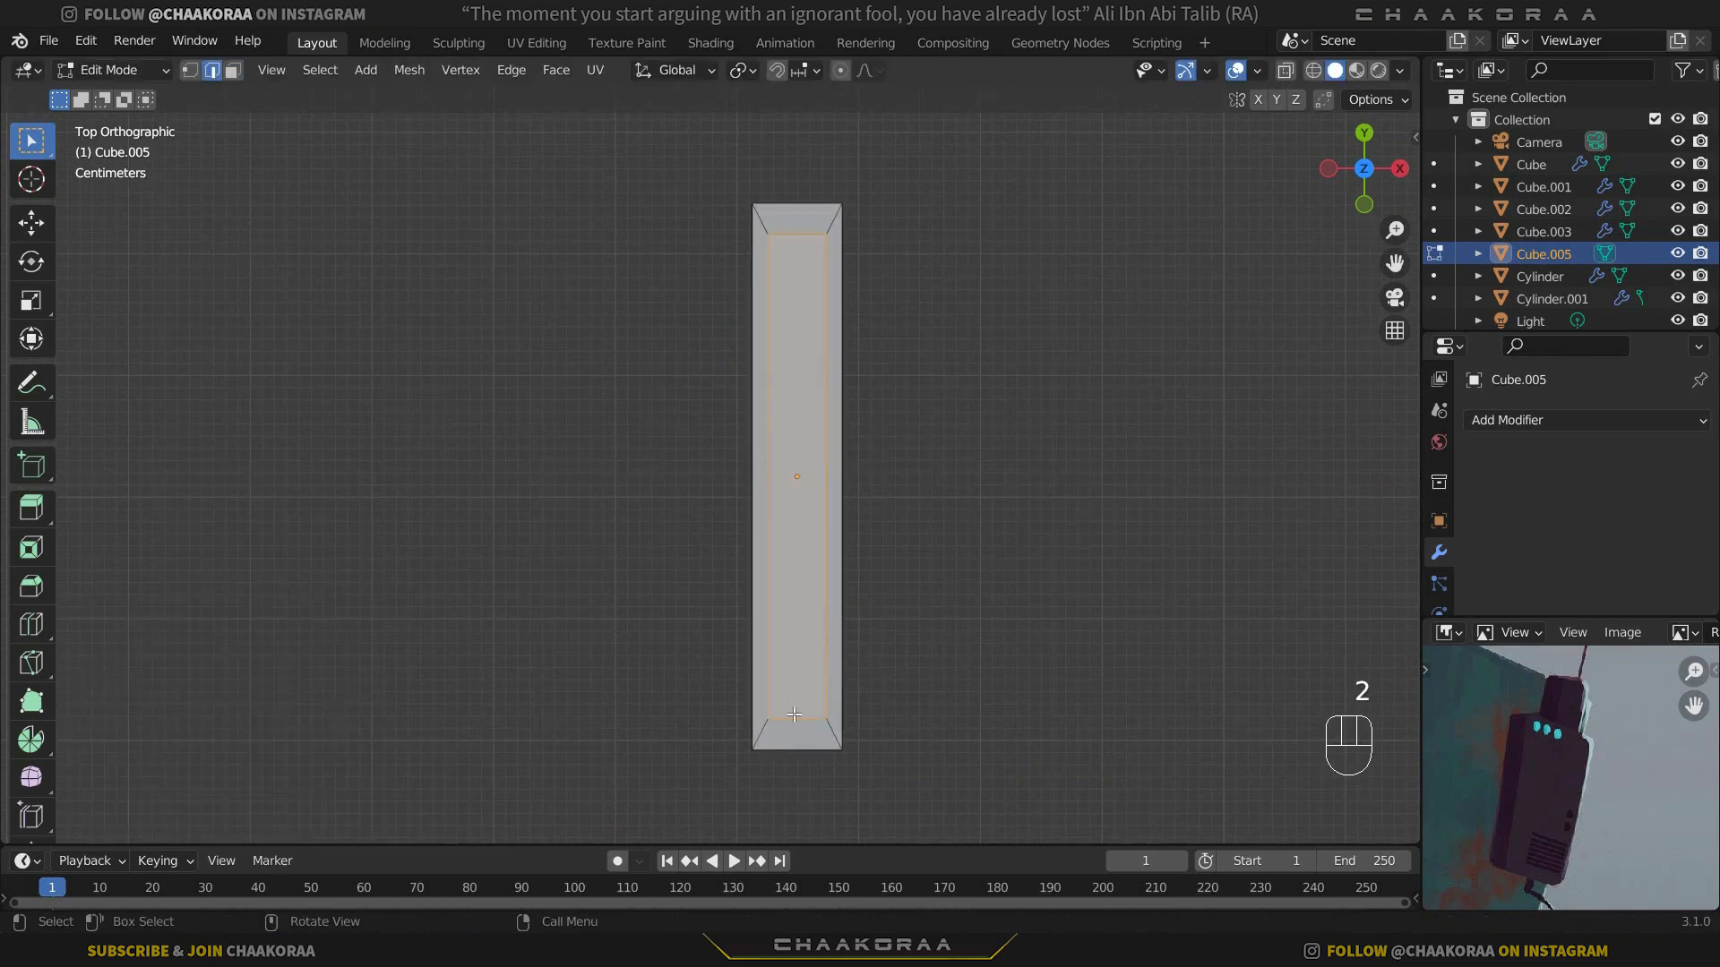
# Step: Move the inset face's short edge on the -Y side about 0.198 m along Y to the middle of the box
pyautogui.press('2')
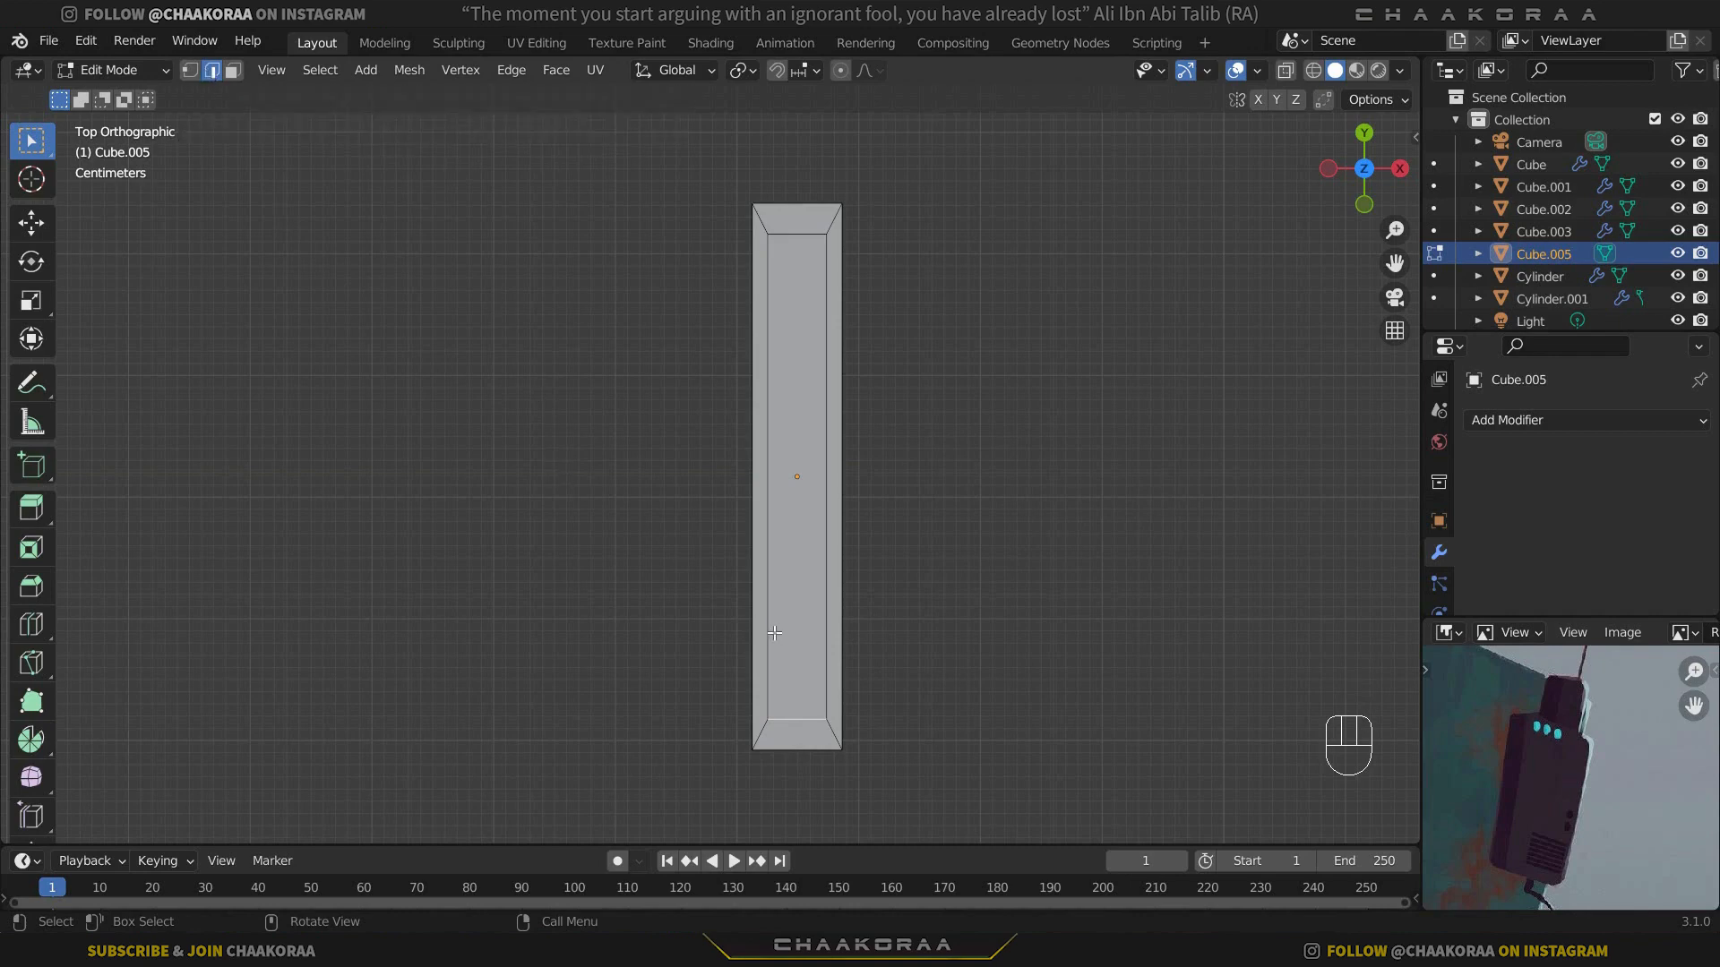
pyautogui.press('g')
pyautogui.press('y')
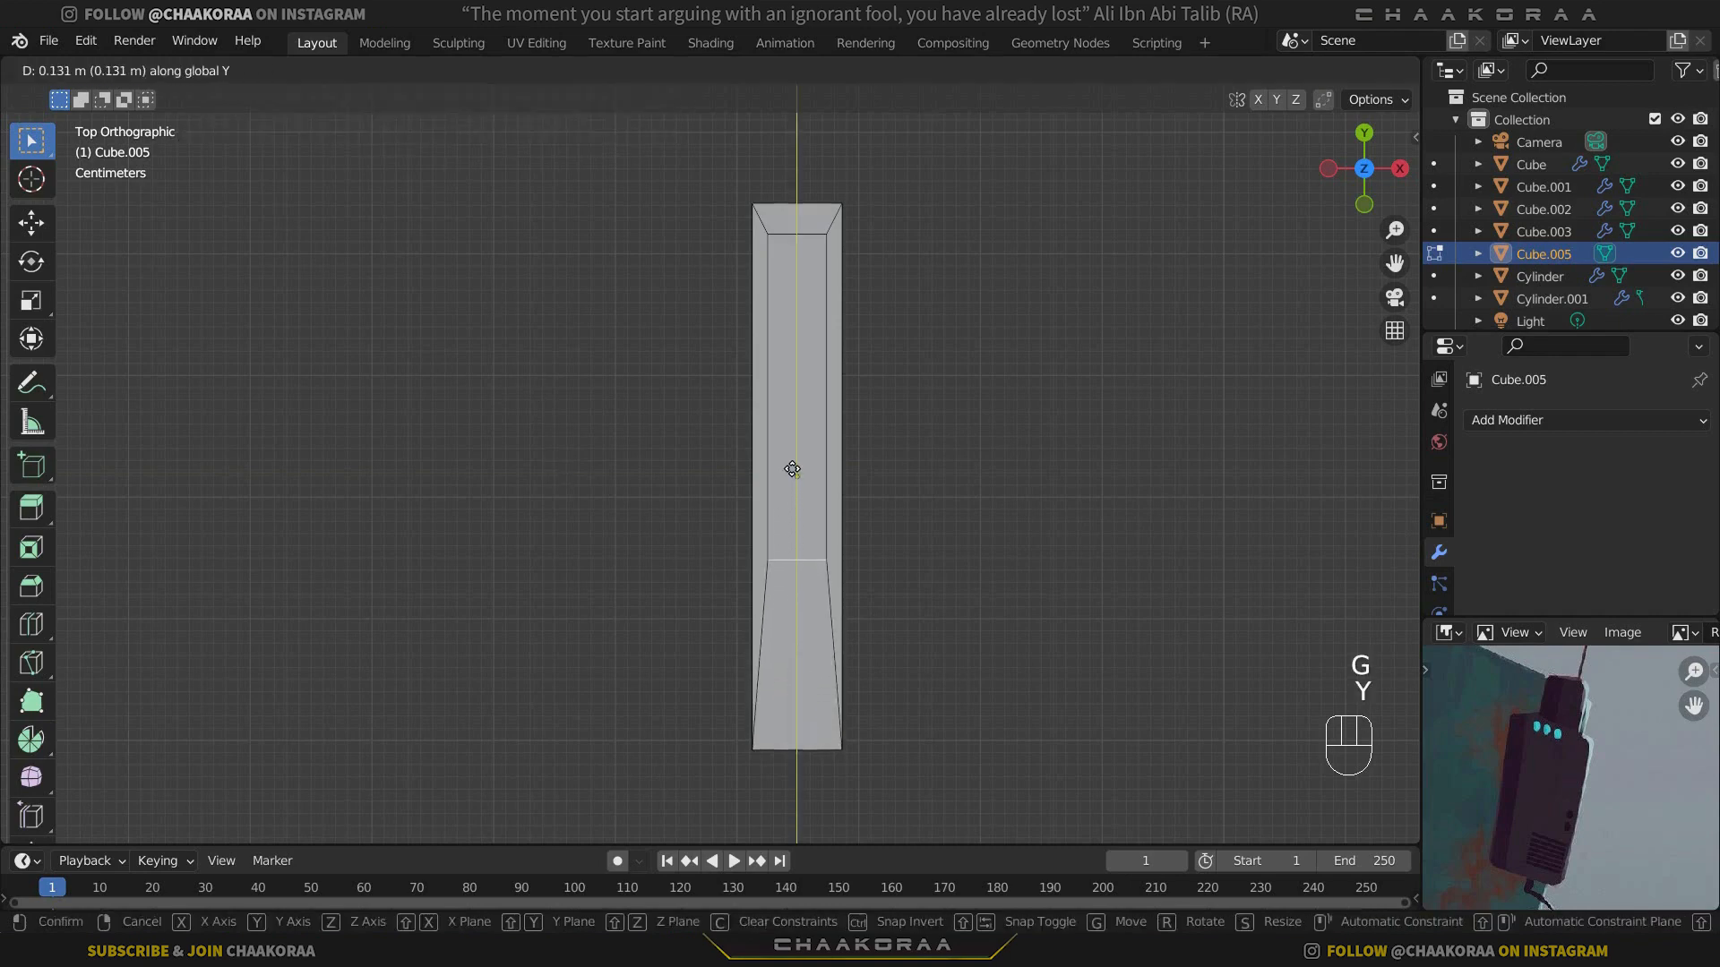
pyautogui.click(792, 391)
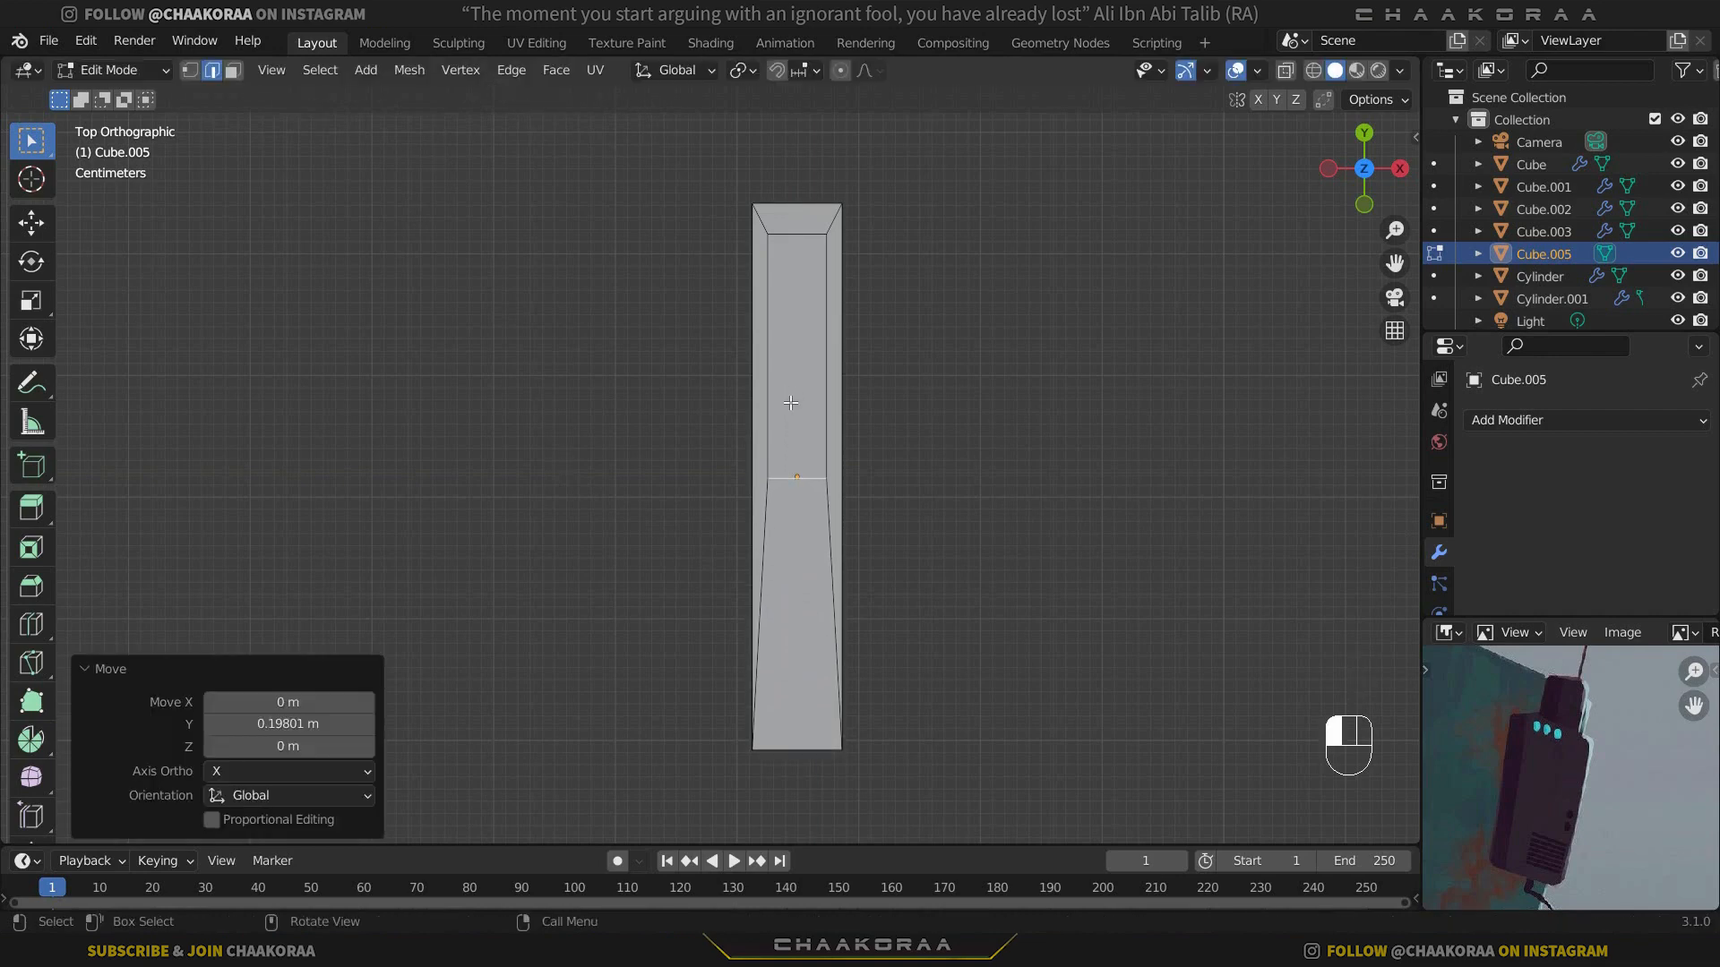
pyautogui.moveTo(792, 392); pyautogui.dragTo(513, 337, button='middle')
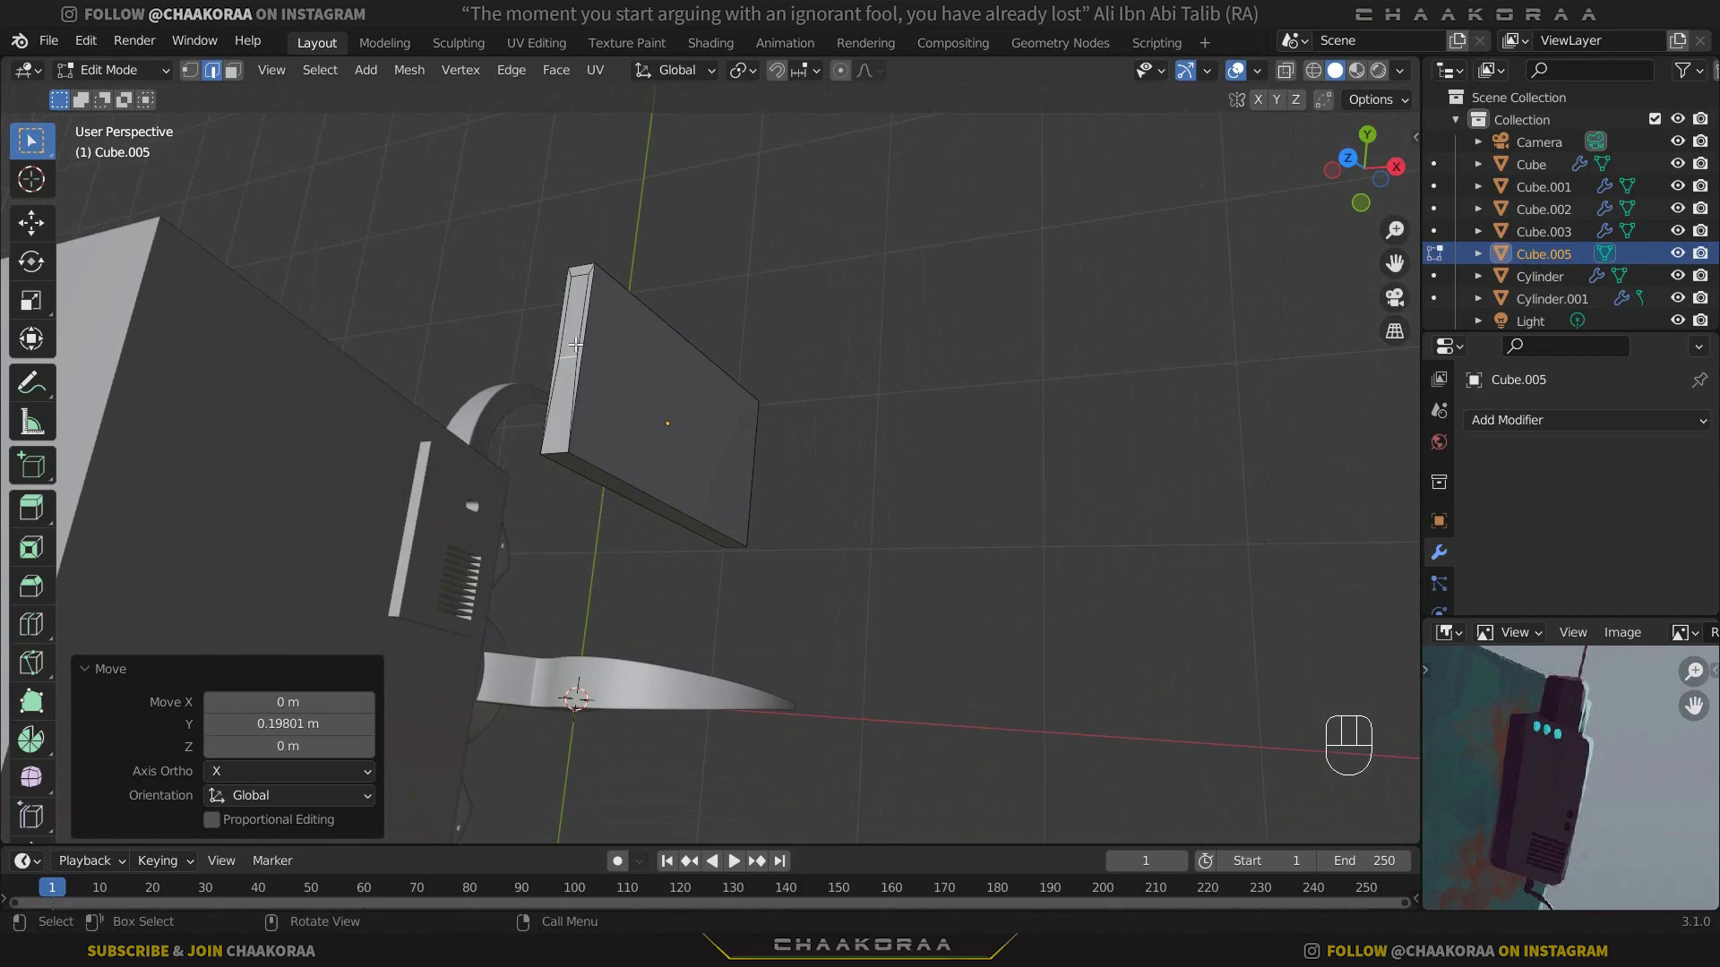
# Step: Extrude the shortened inset face about 0.193 m outward to form a tab on the device's top
pyautogui.press('3')
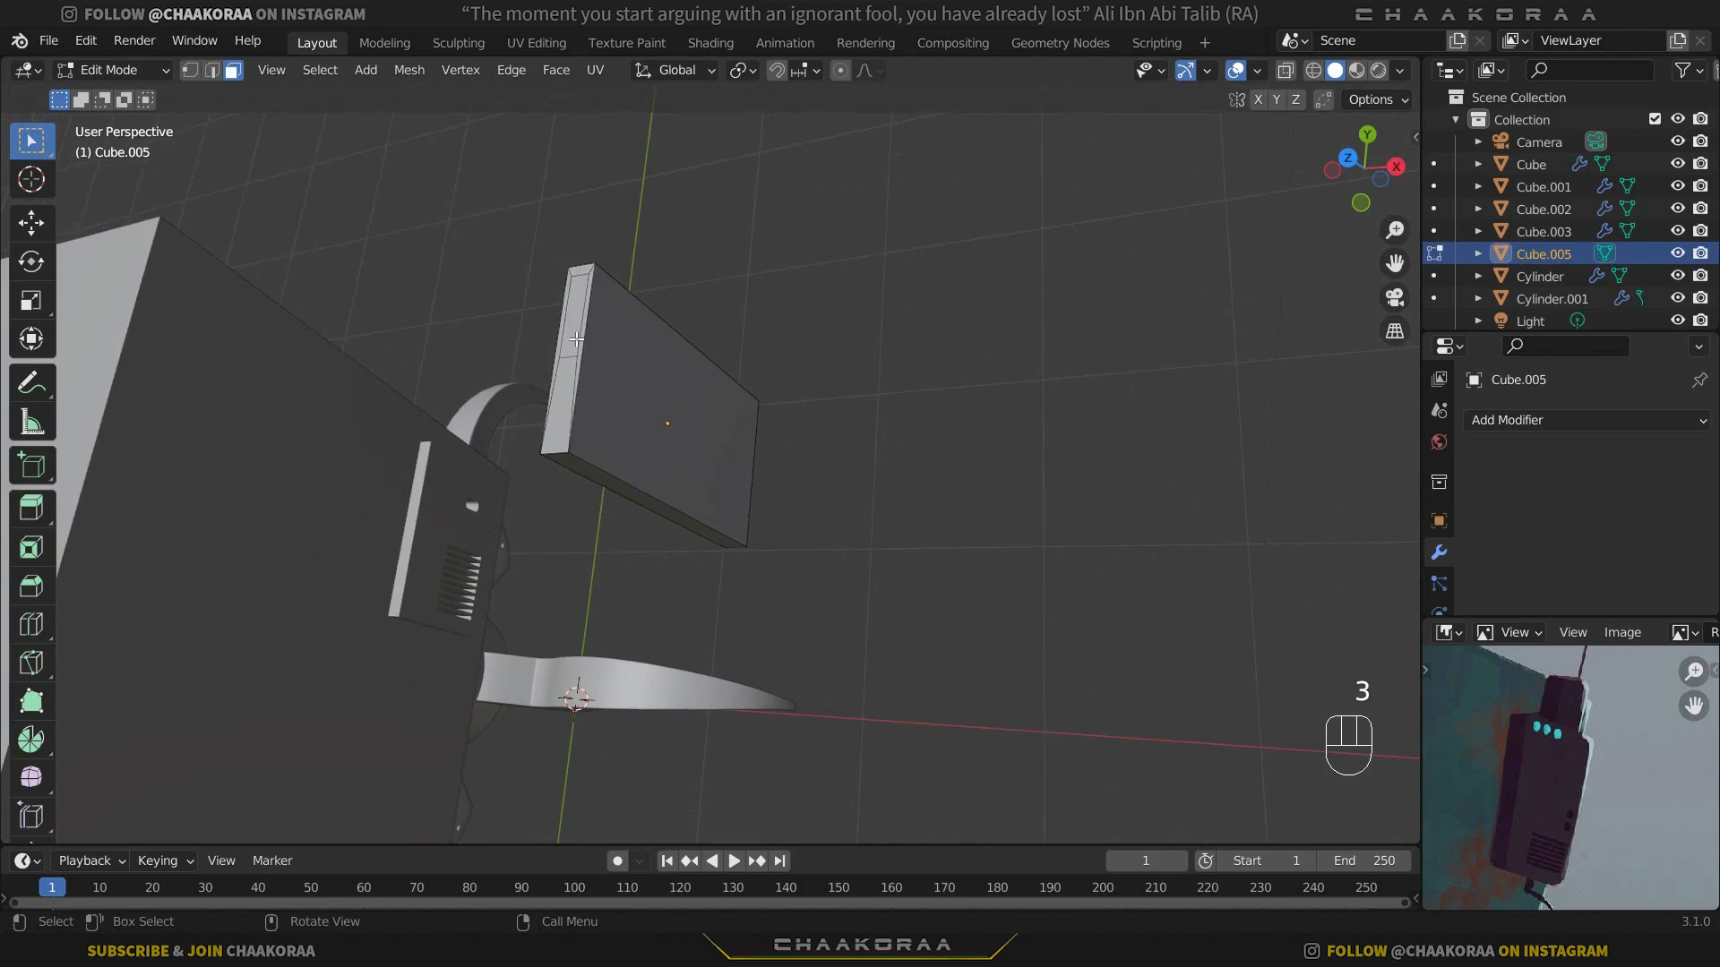
pyautogui.click(570, 290)
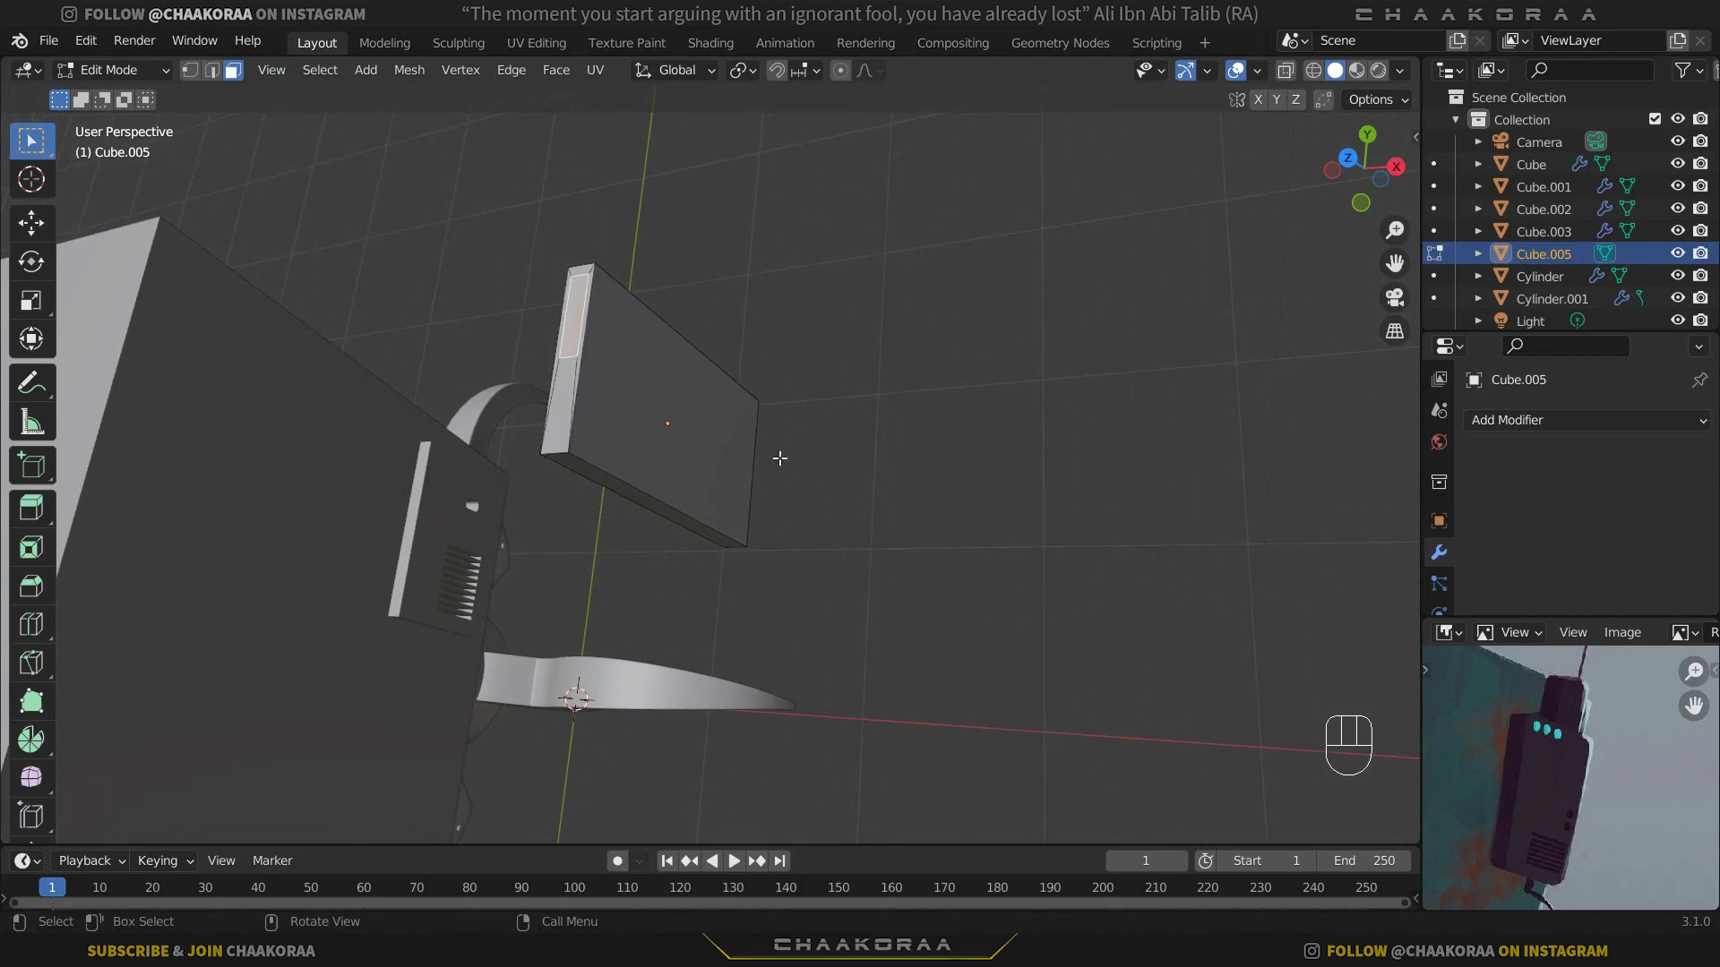
pyautogui.moveTo(779, 458); pyautogui.dragTo(691, 492, button='middle')
pyautogui.press('e')
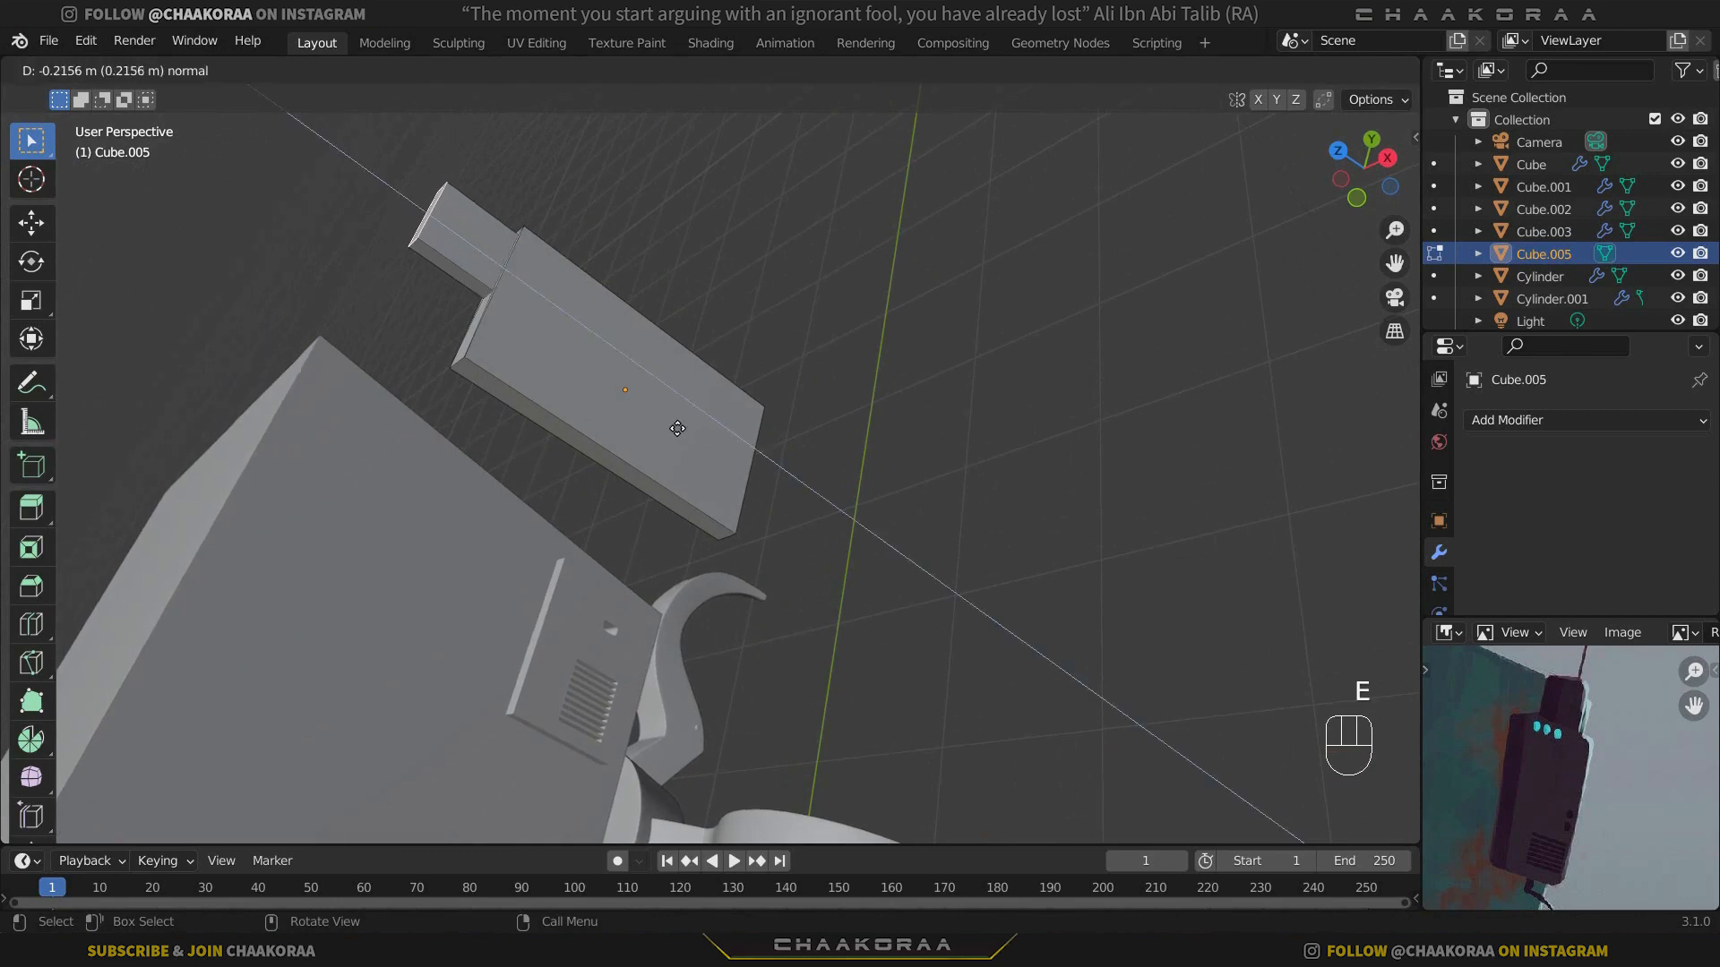
pyautogui.click(685, 431)
pyautogui.moveTo(557, 405); pyautogui.dragTo(708, 528, button='middle')
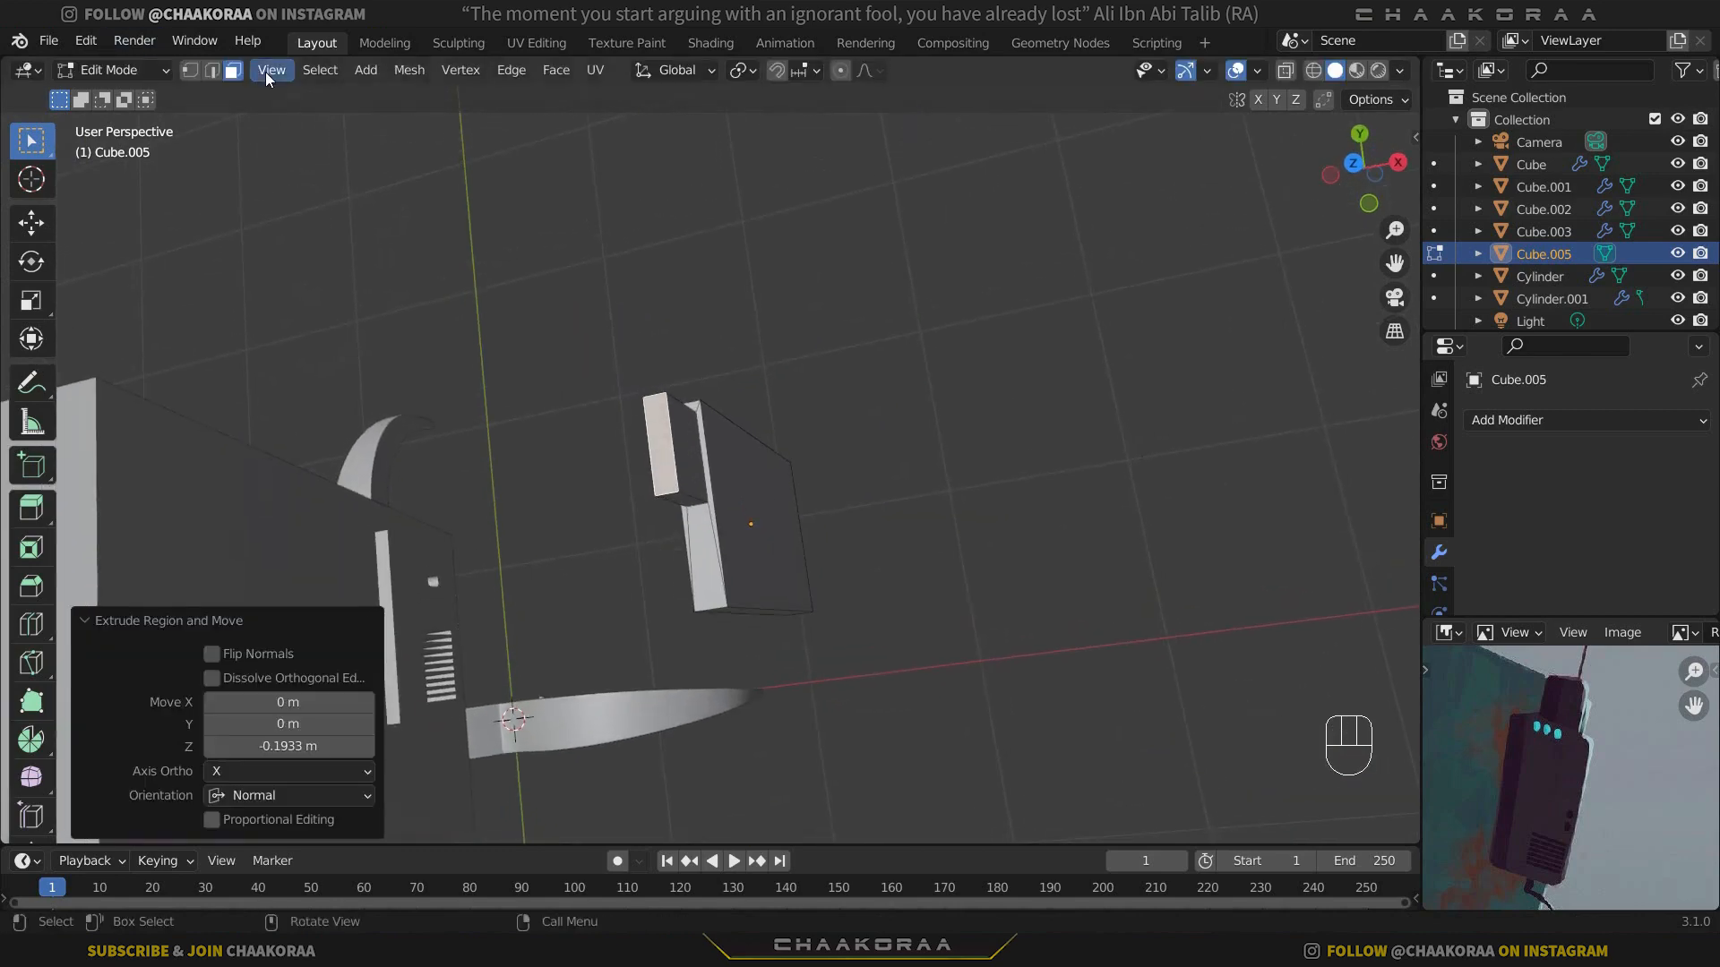
# Step: Round the tab's two upper corner edges with a three-segment bevel about 0.055 m wide
pyautogui.click(211, 77)
pyautogui.scroll(4, 534, 331)
pyautogui.click(568, 293)
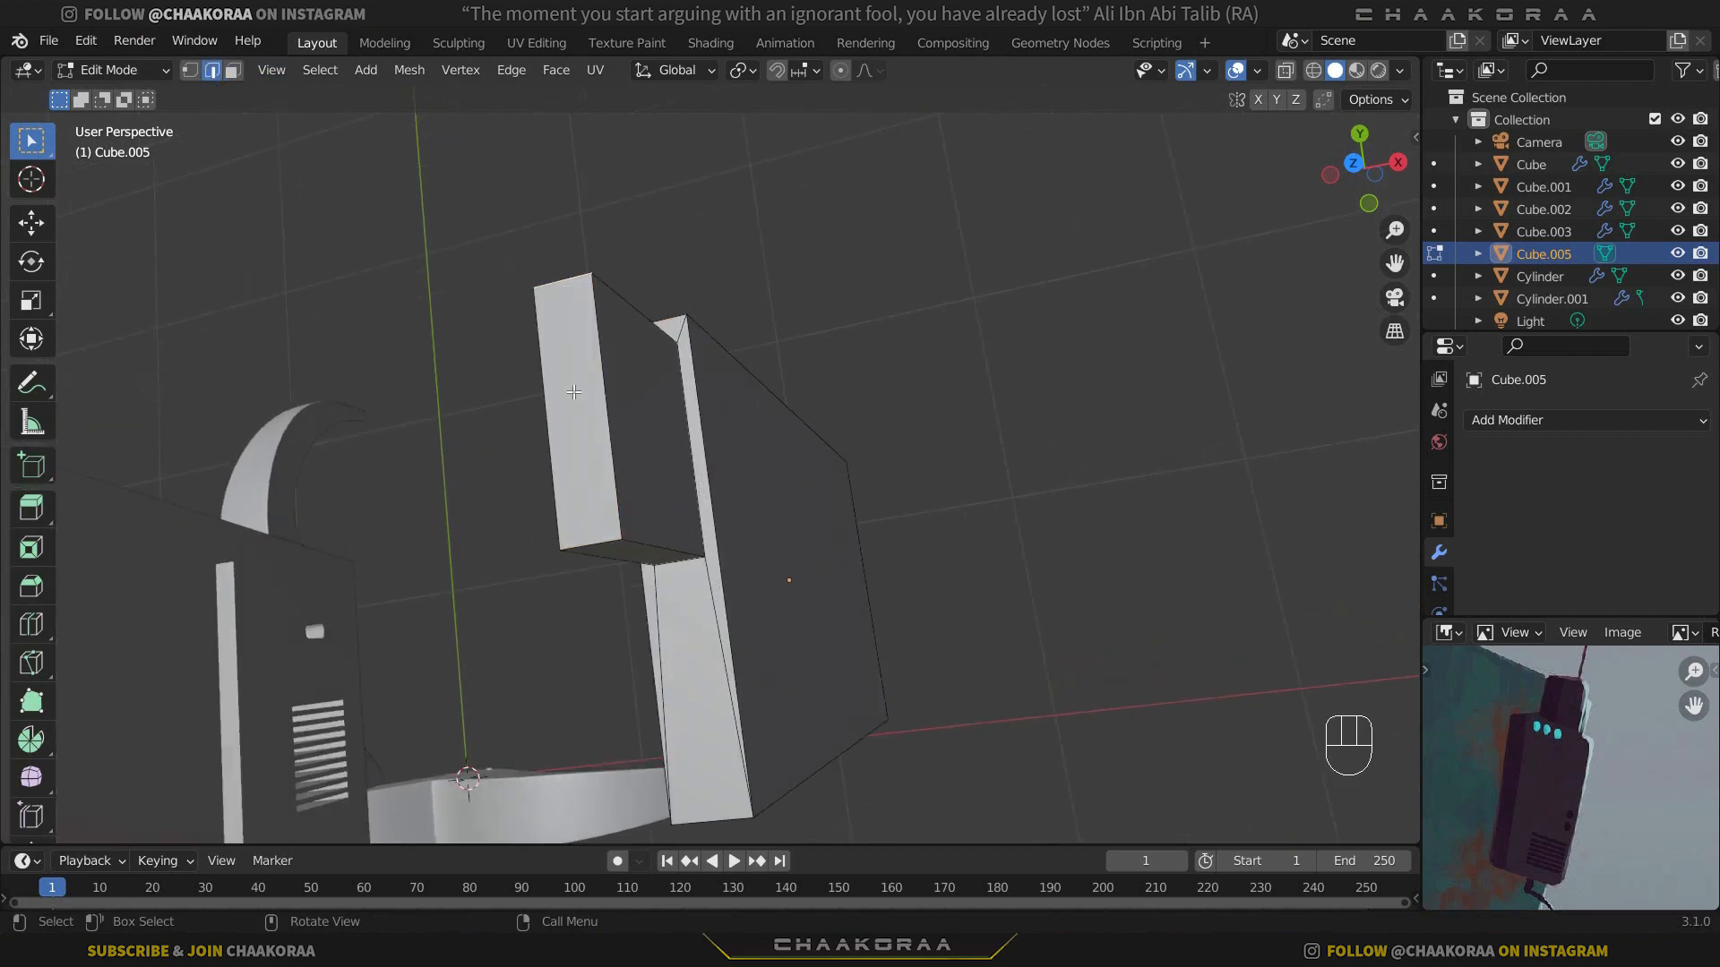
pyautogui.moveTo(585, 542); pyautogui.dragTo(699, 653, button='middle')
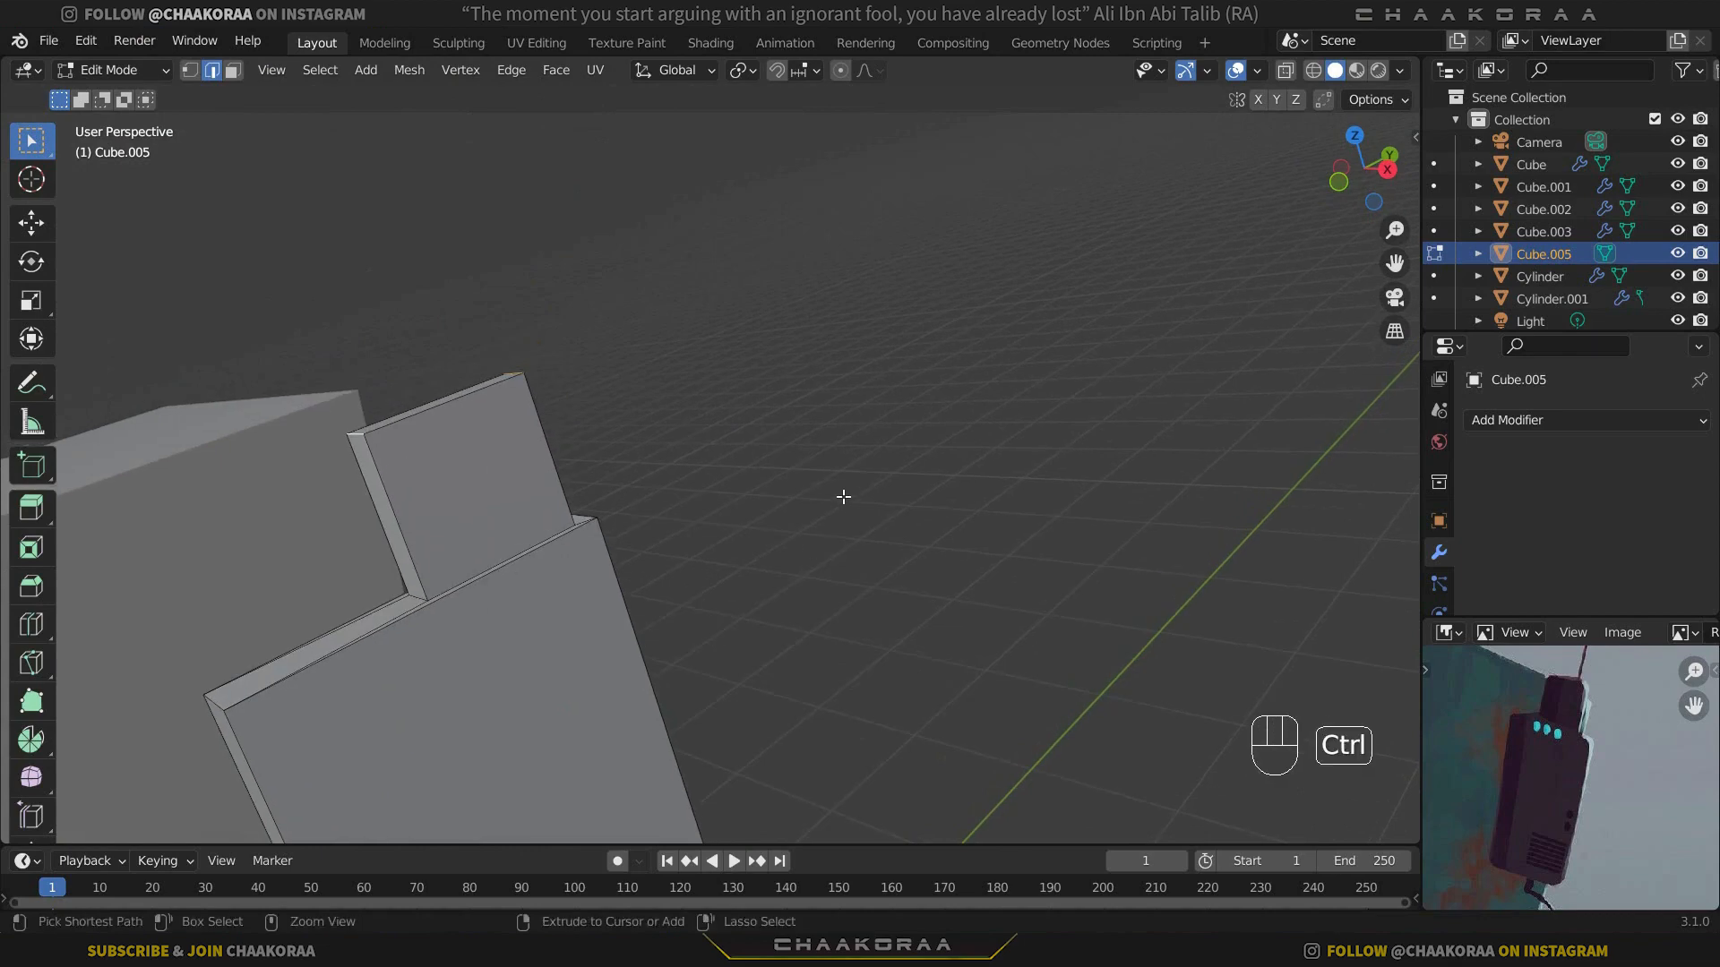
pyautogui.hotkey('ctrl', 'b')
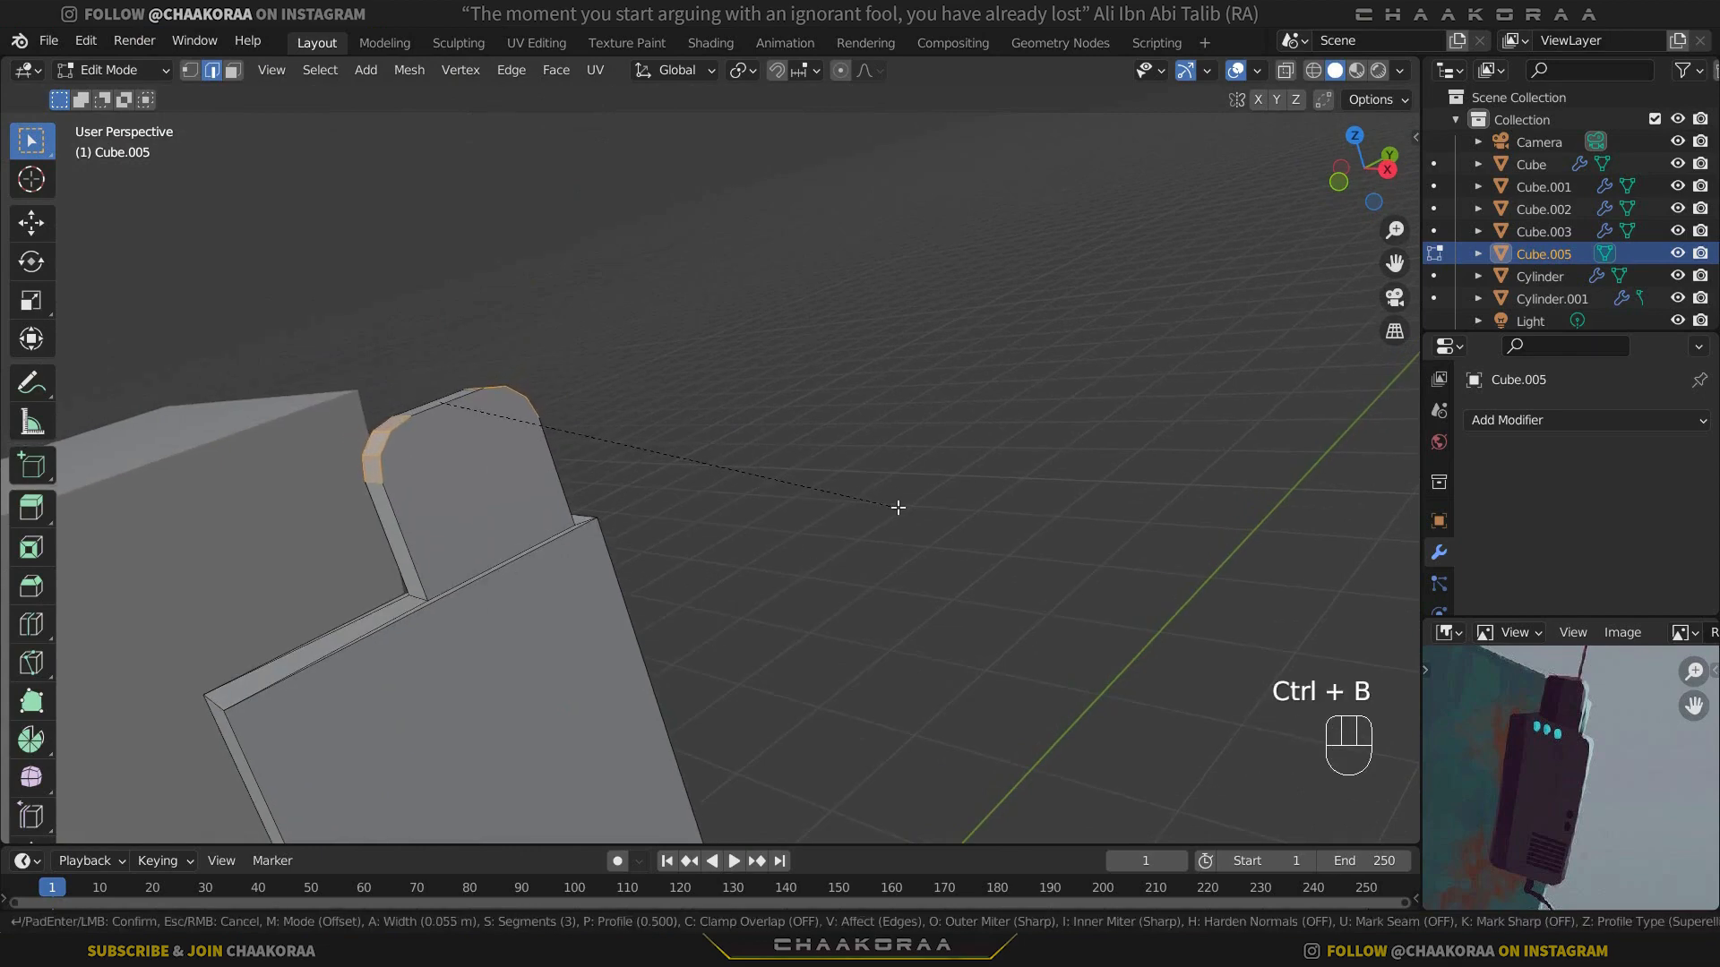
pyautogui.click(901, 507)
pyautogui.press('Tab')
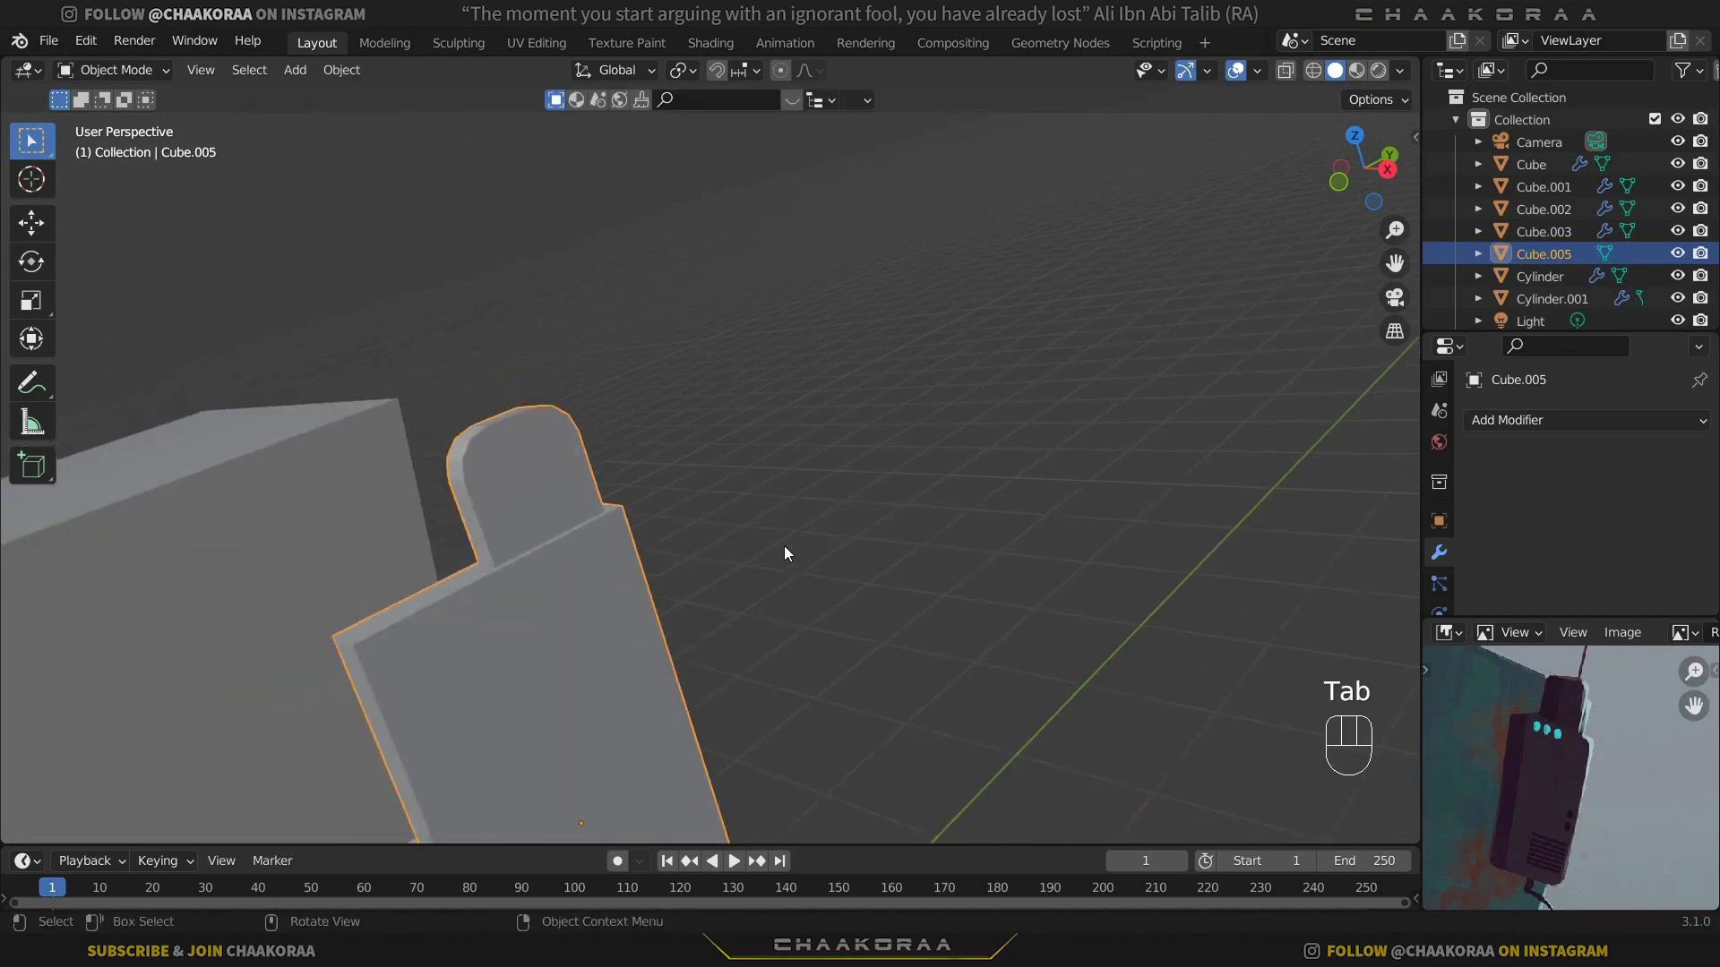
# Step: Check the reference device's vents, then add a 2 m cube and raise it about 3.22 m along Z
pyautogui.keyDown('shift'); pyautogui.moveTo(787, 549); pyautogui.dragTo(1019, 548, button='middle'); pyautogui.keyUp('shift')
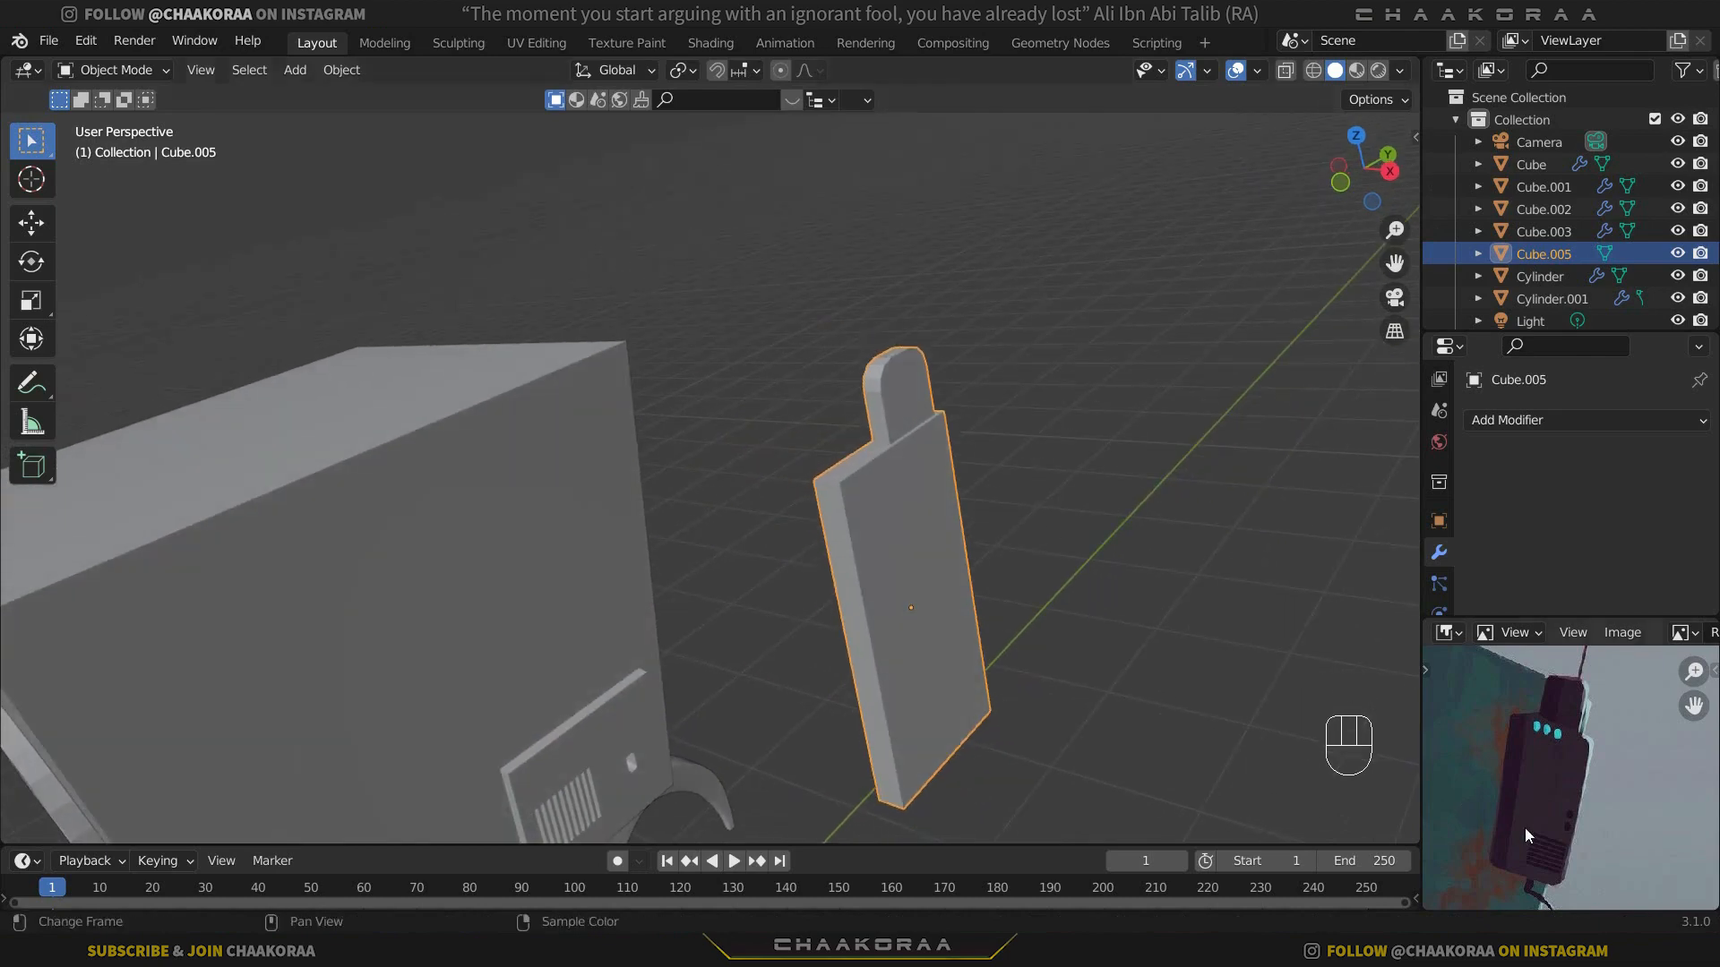
pyautogui.scroll(3, 1573, 858)
pyautogui.moveTo(1582, 860); pyautogui.dragTo(1613, 761, button='middle')
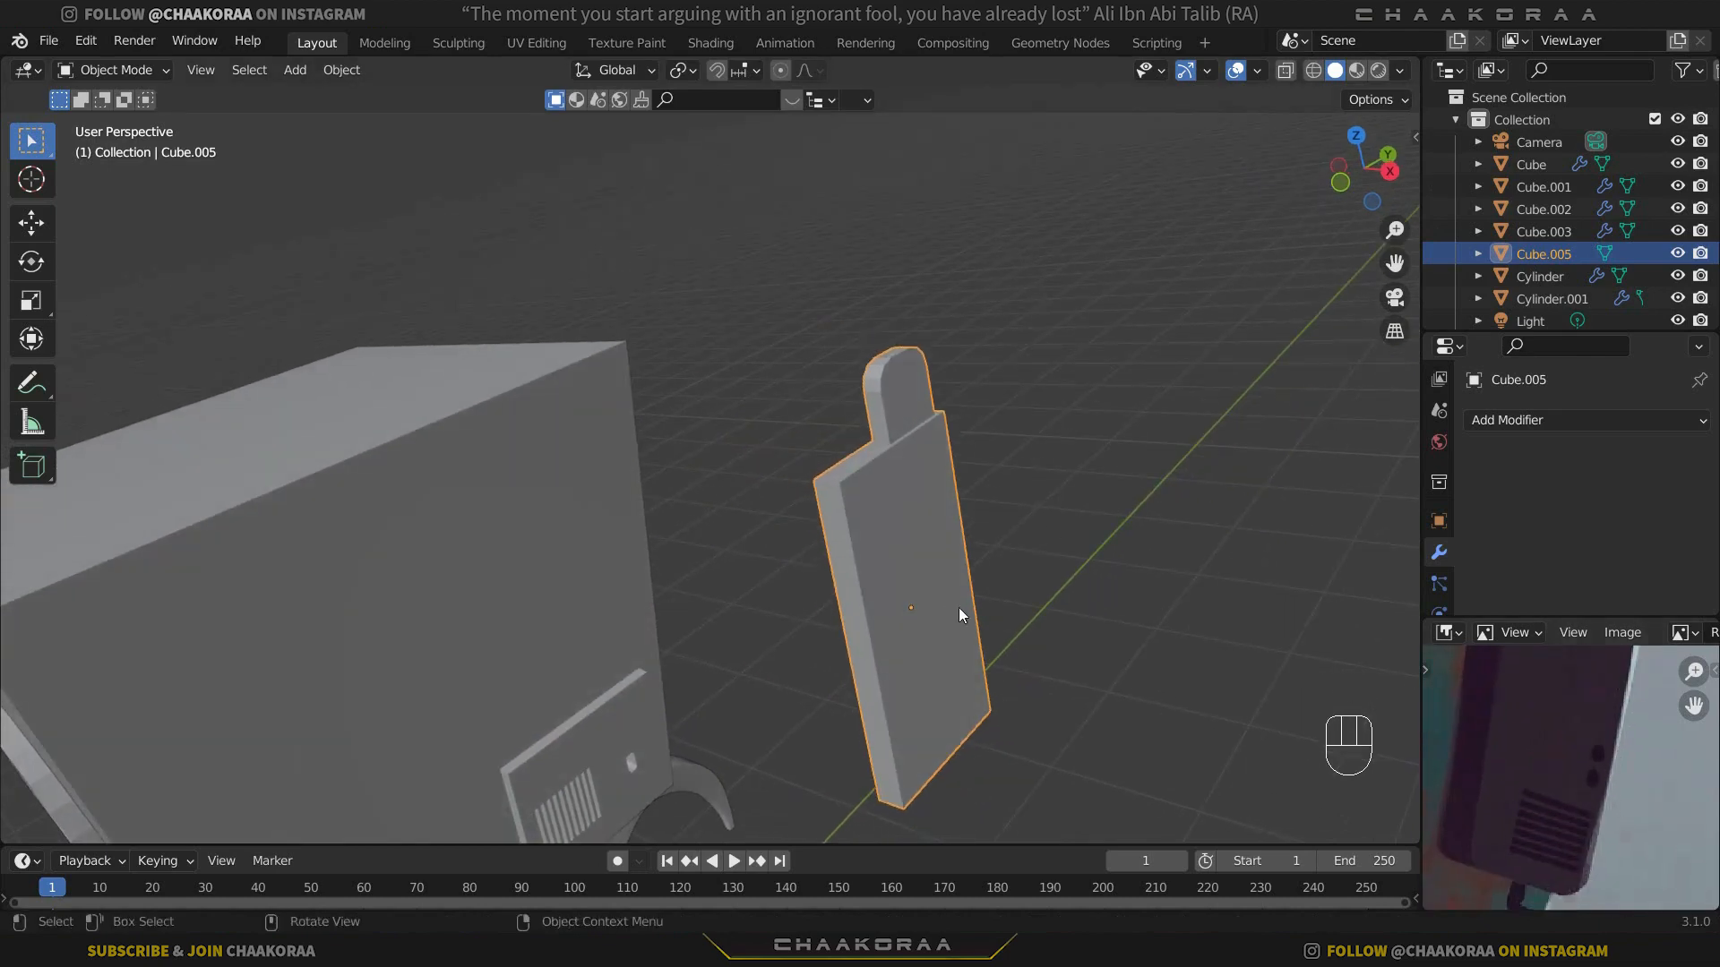
pyautogui.keyDown('shift'); pyautogui.moveTo(699, 769); pyautogui.dragTo(600, 696, button='middle'); pyautogui.keyUp('shift')
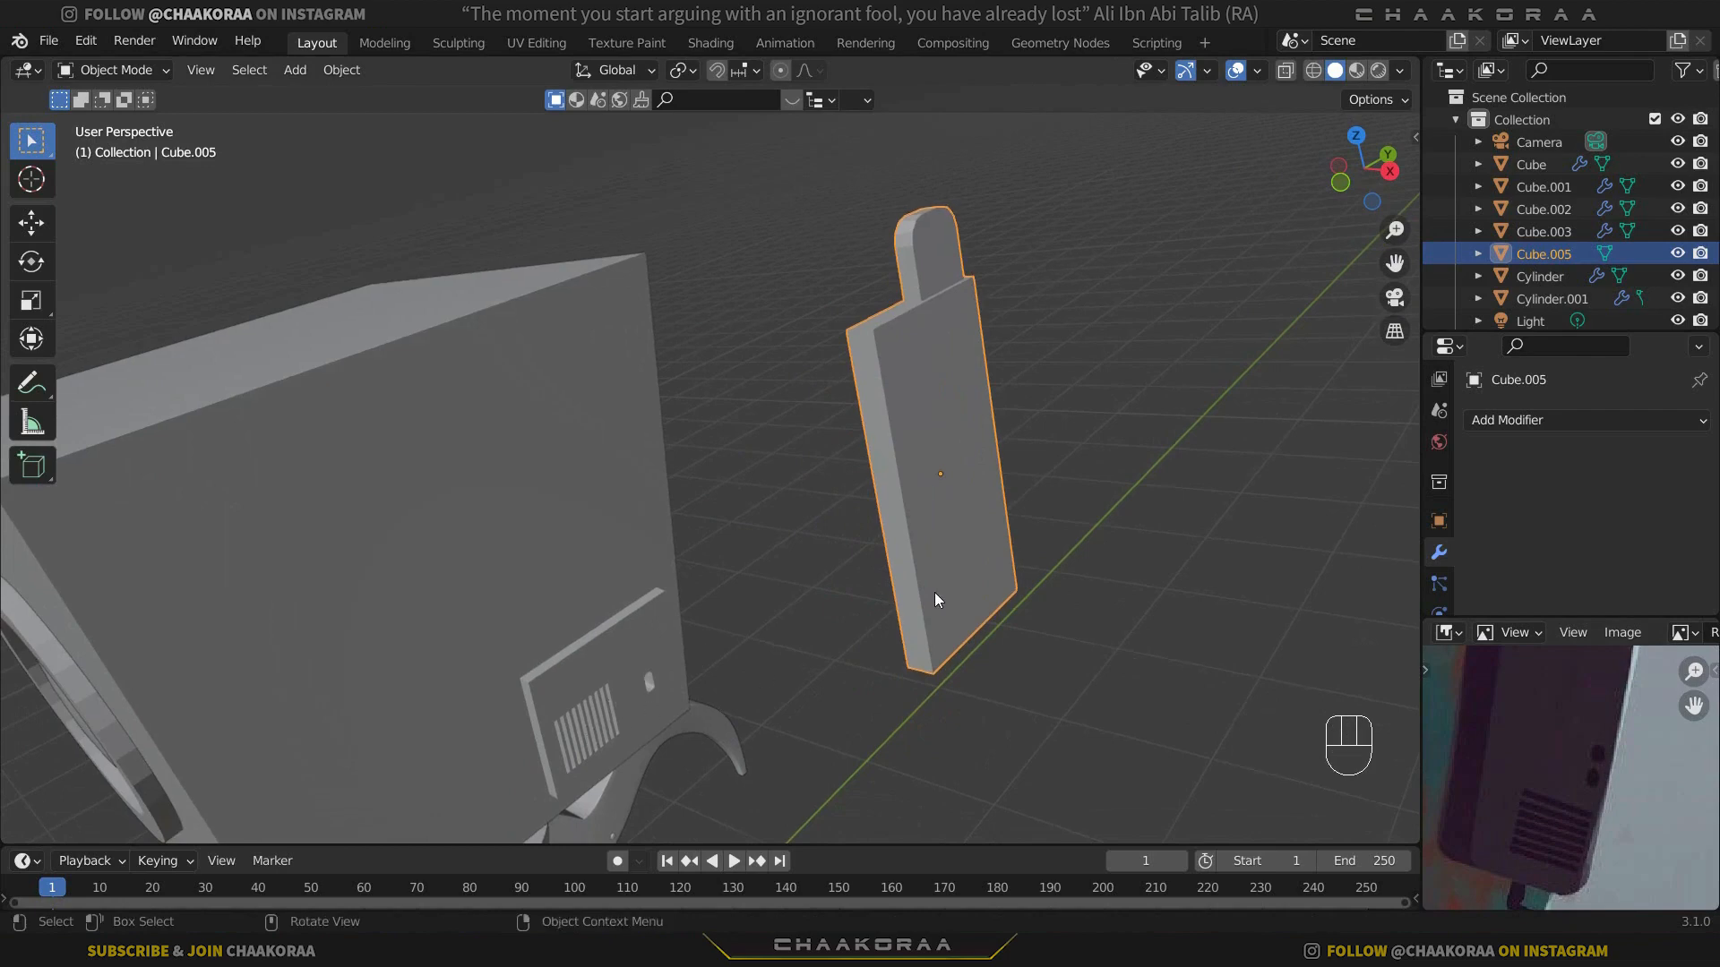
pyautogui.press('KP_3')
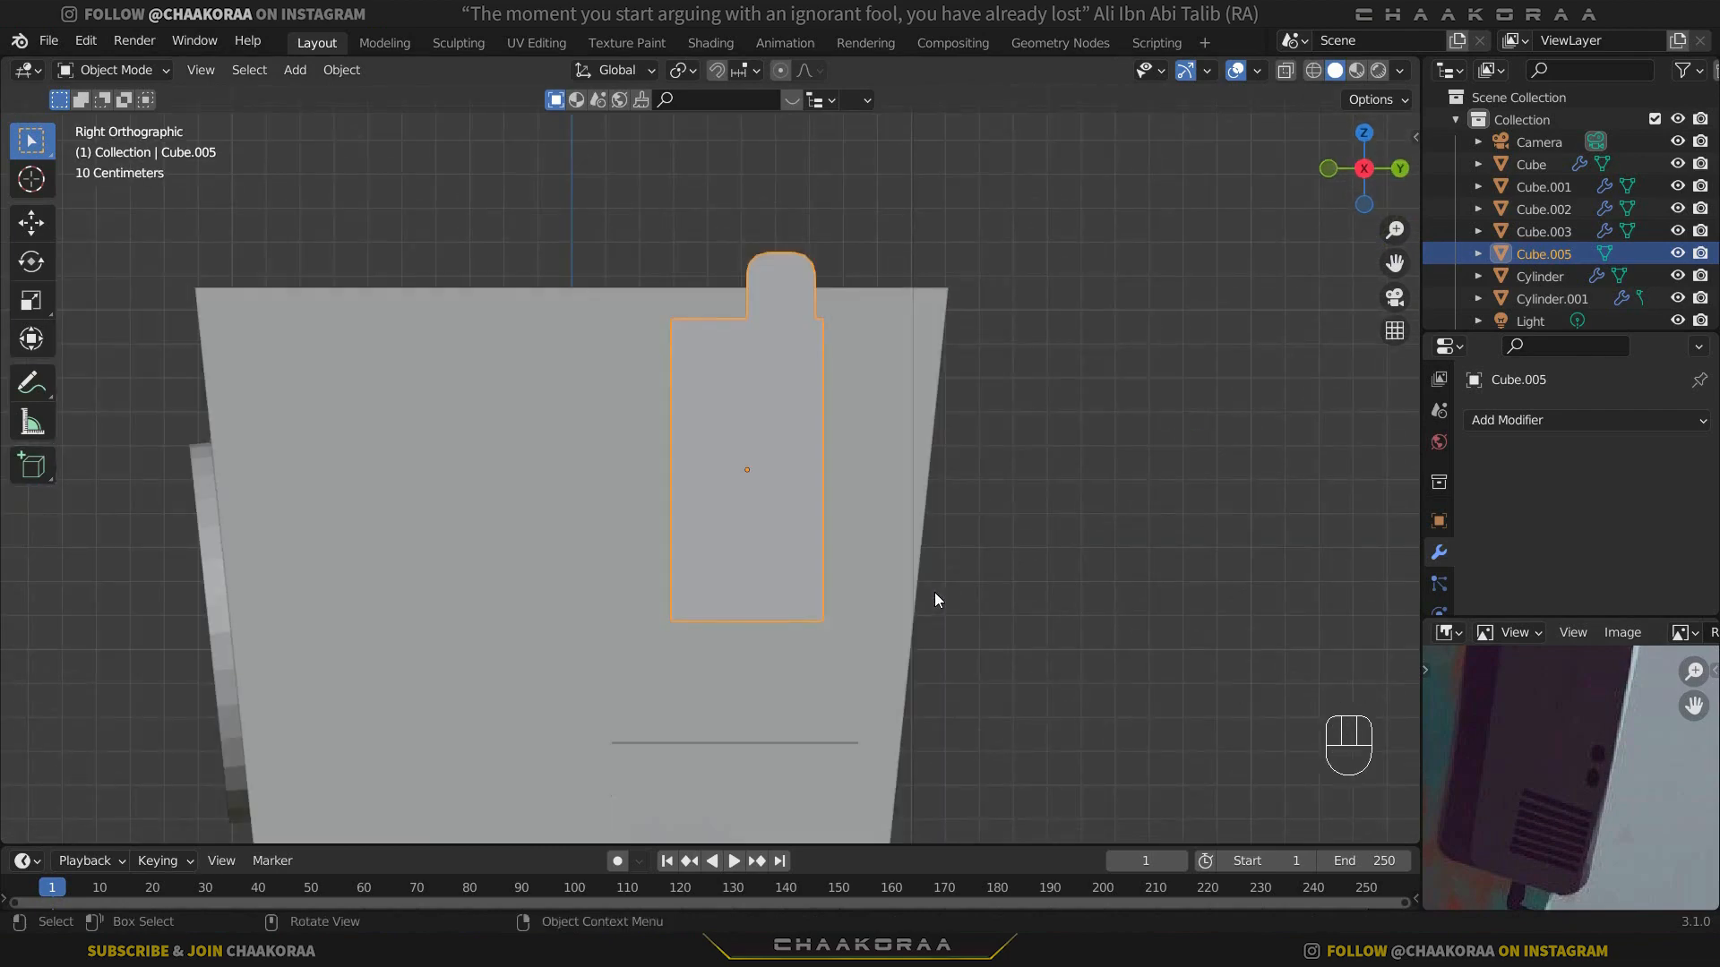
pyautogui.hotkey('shift', 'a')
pyautogui.moveTo(930, 491)
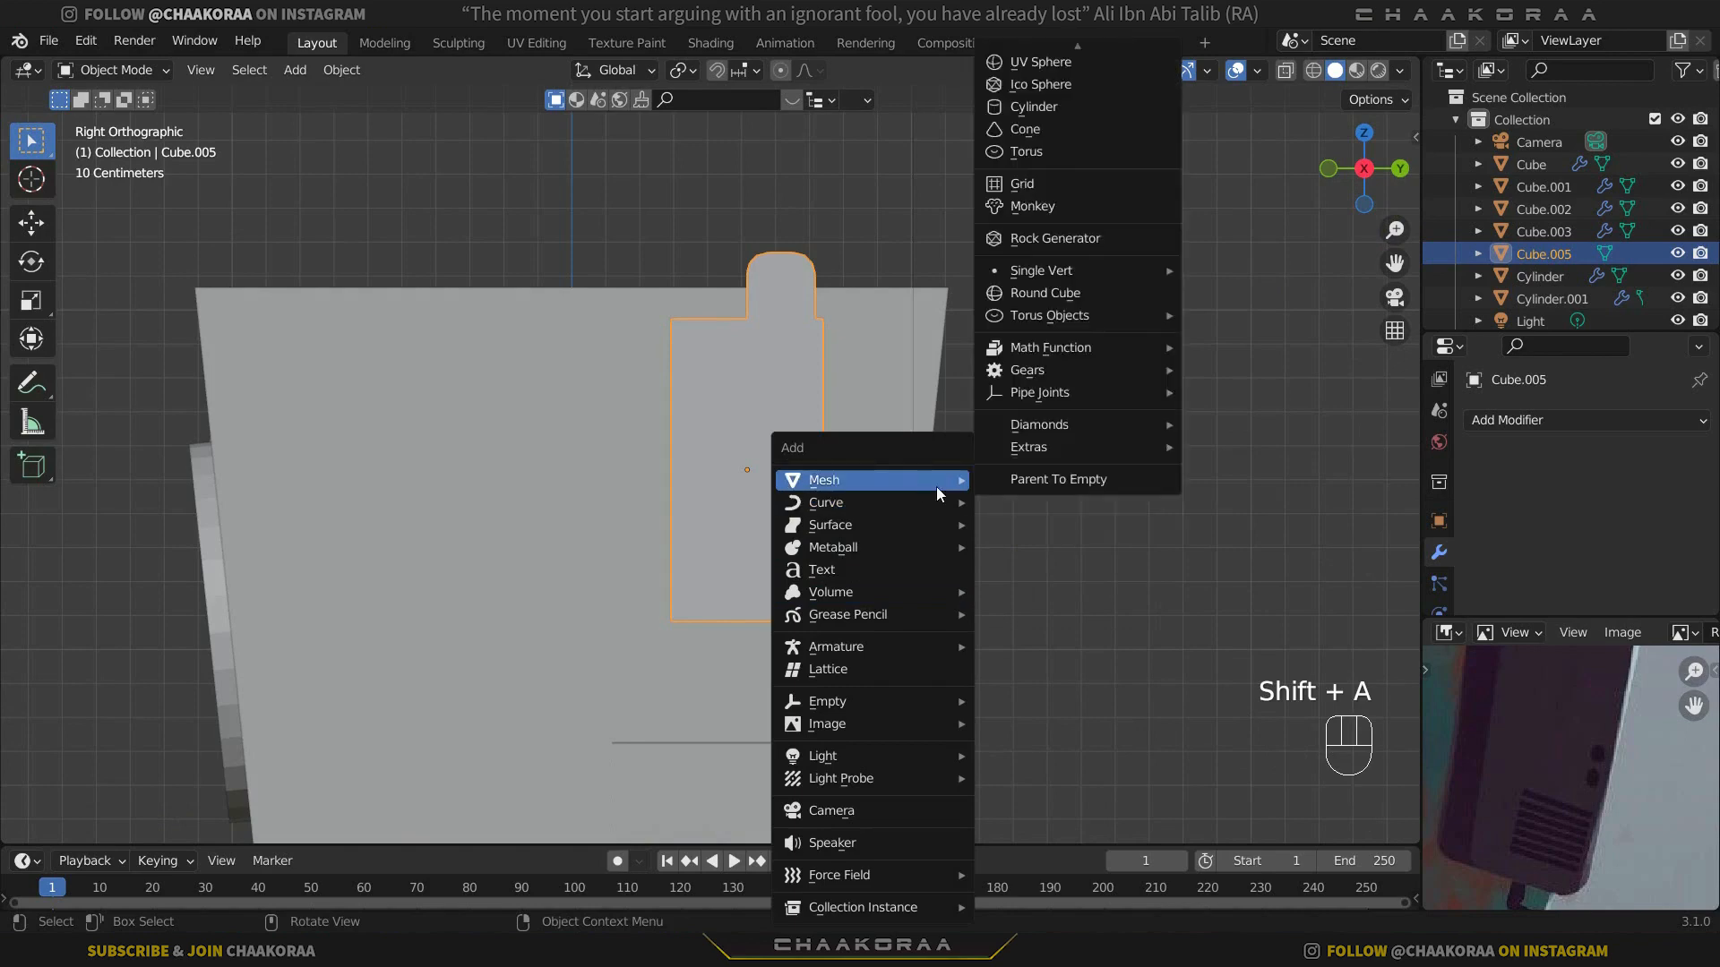
pyautogui.click(1025, 79)
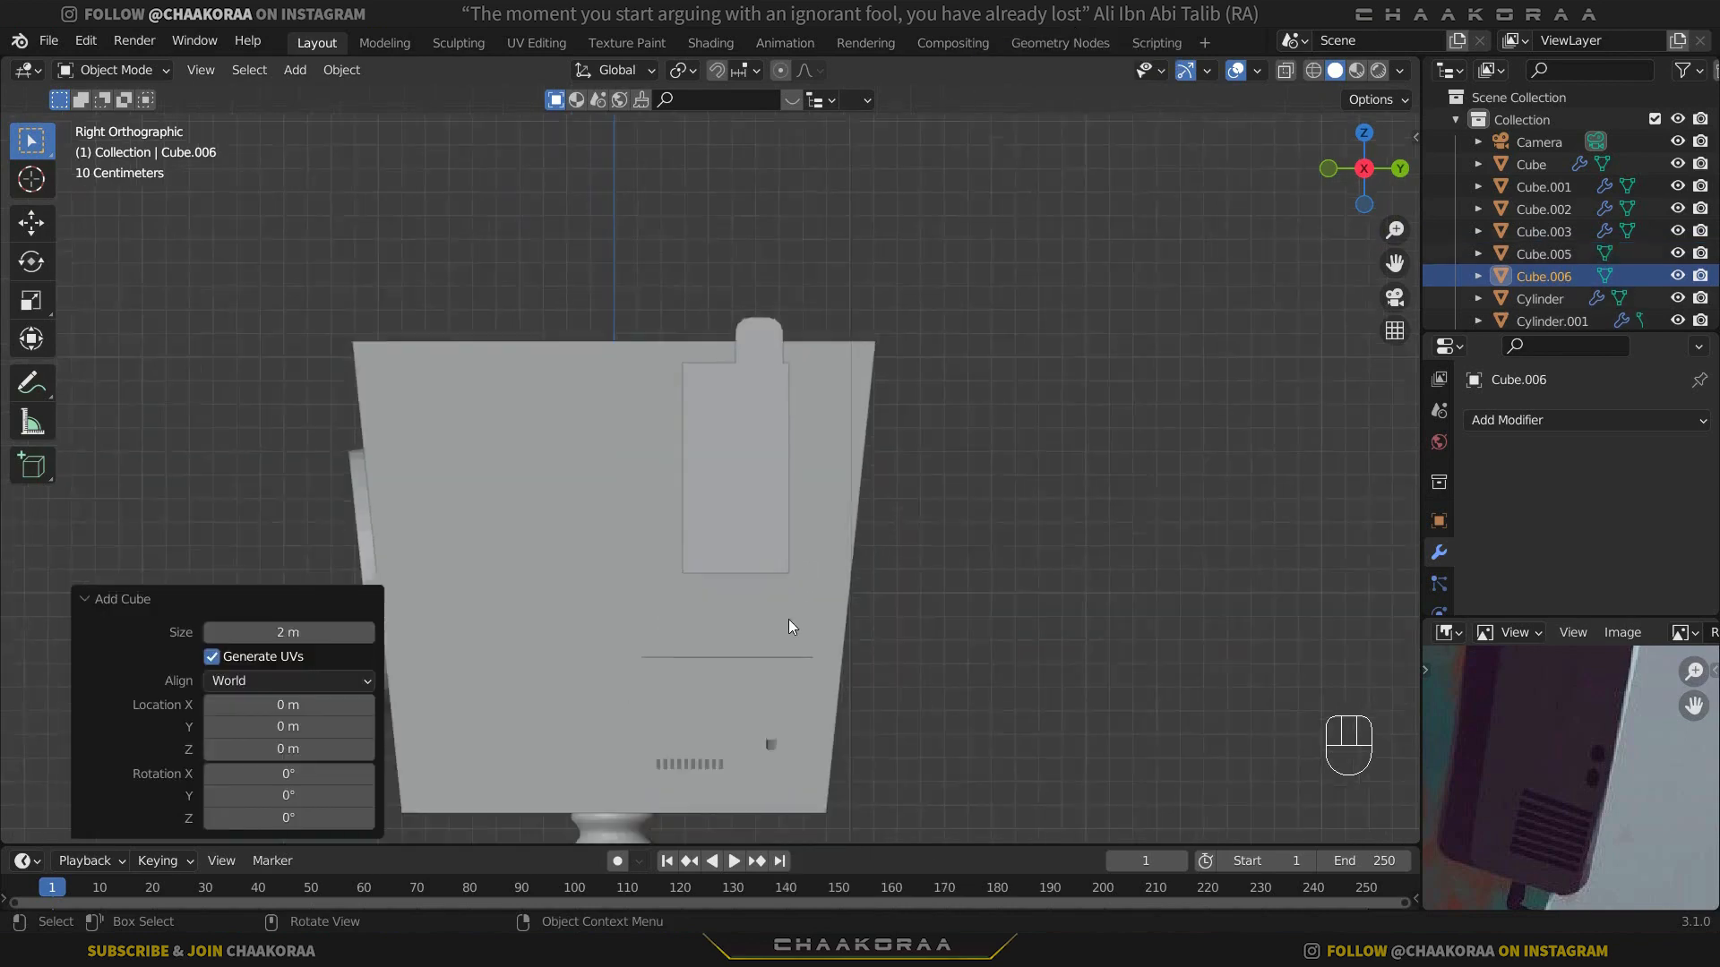
pyautogui.scroll(-5, 789, 620)
pyautogui.press('g')
pyautogui.press('z')
pyautogui.click(920, 333)
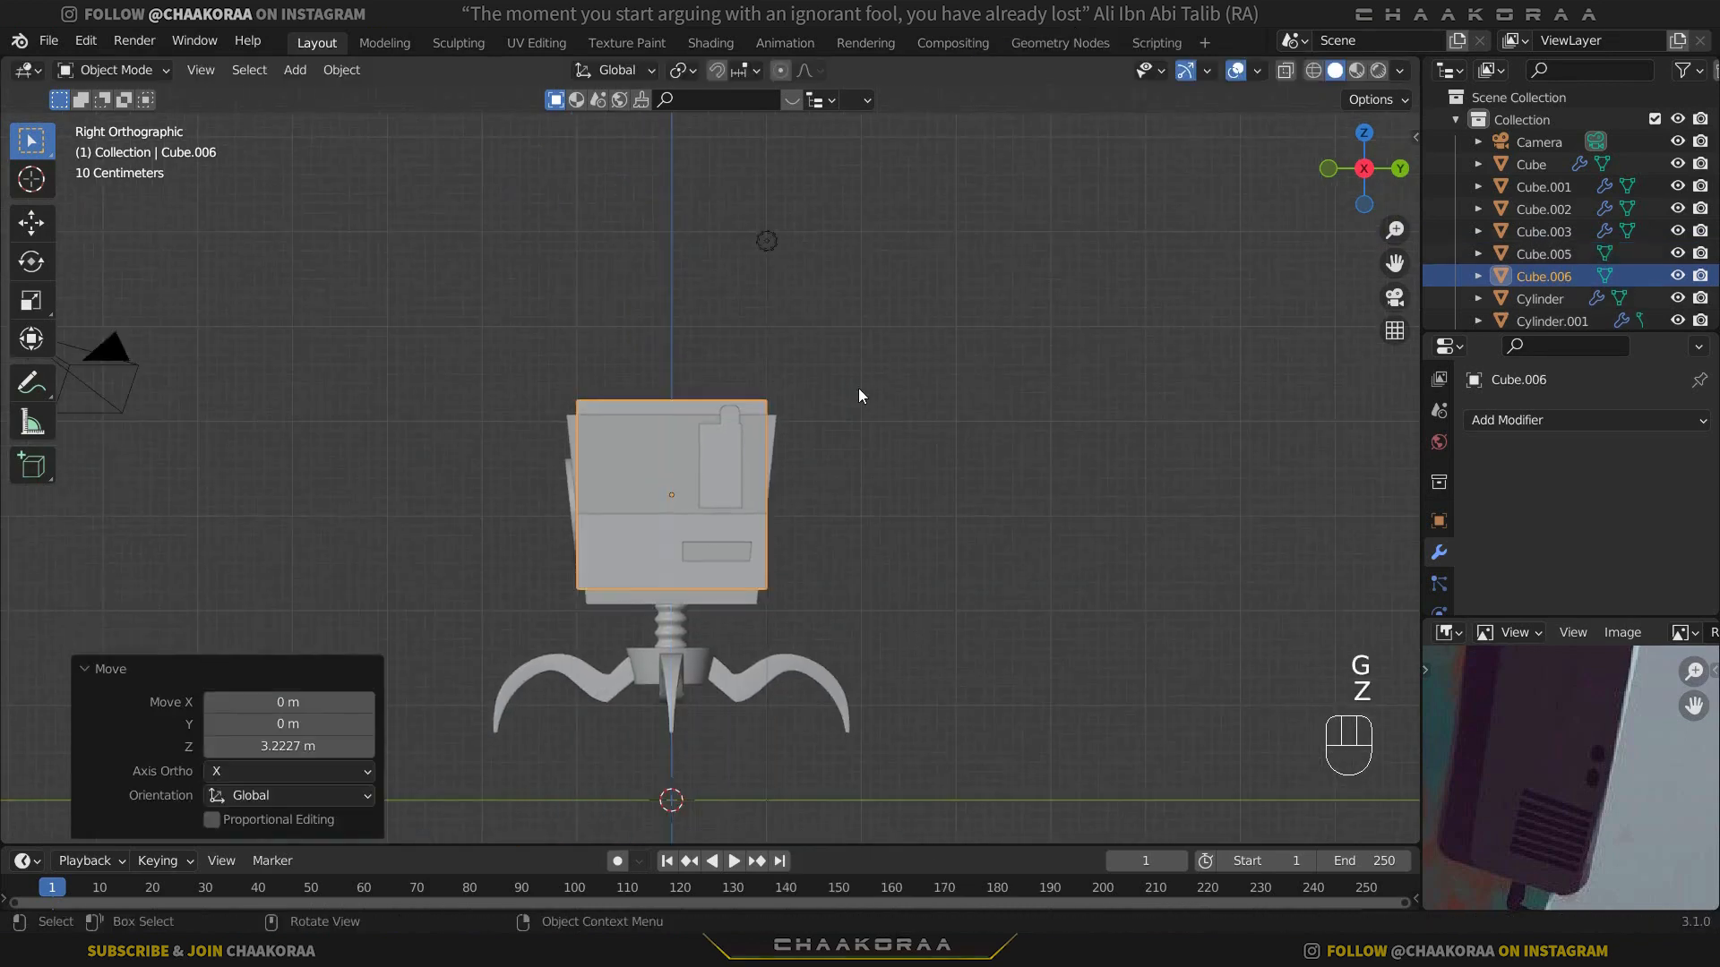
# Step: Scale the new cube uniformly to 0.047 and move it about 3.16 m along X, past the thin device
pyautogui.scroll(4, 858, 389)
pyautogui.press('s')
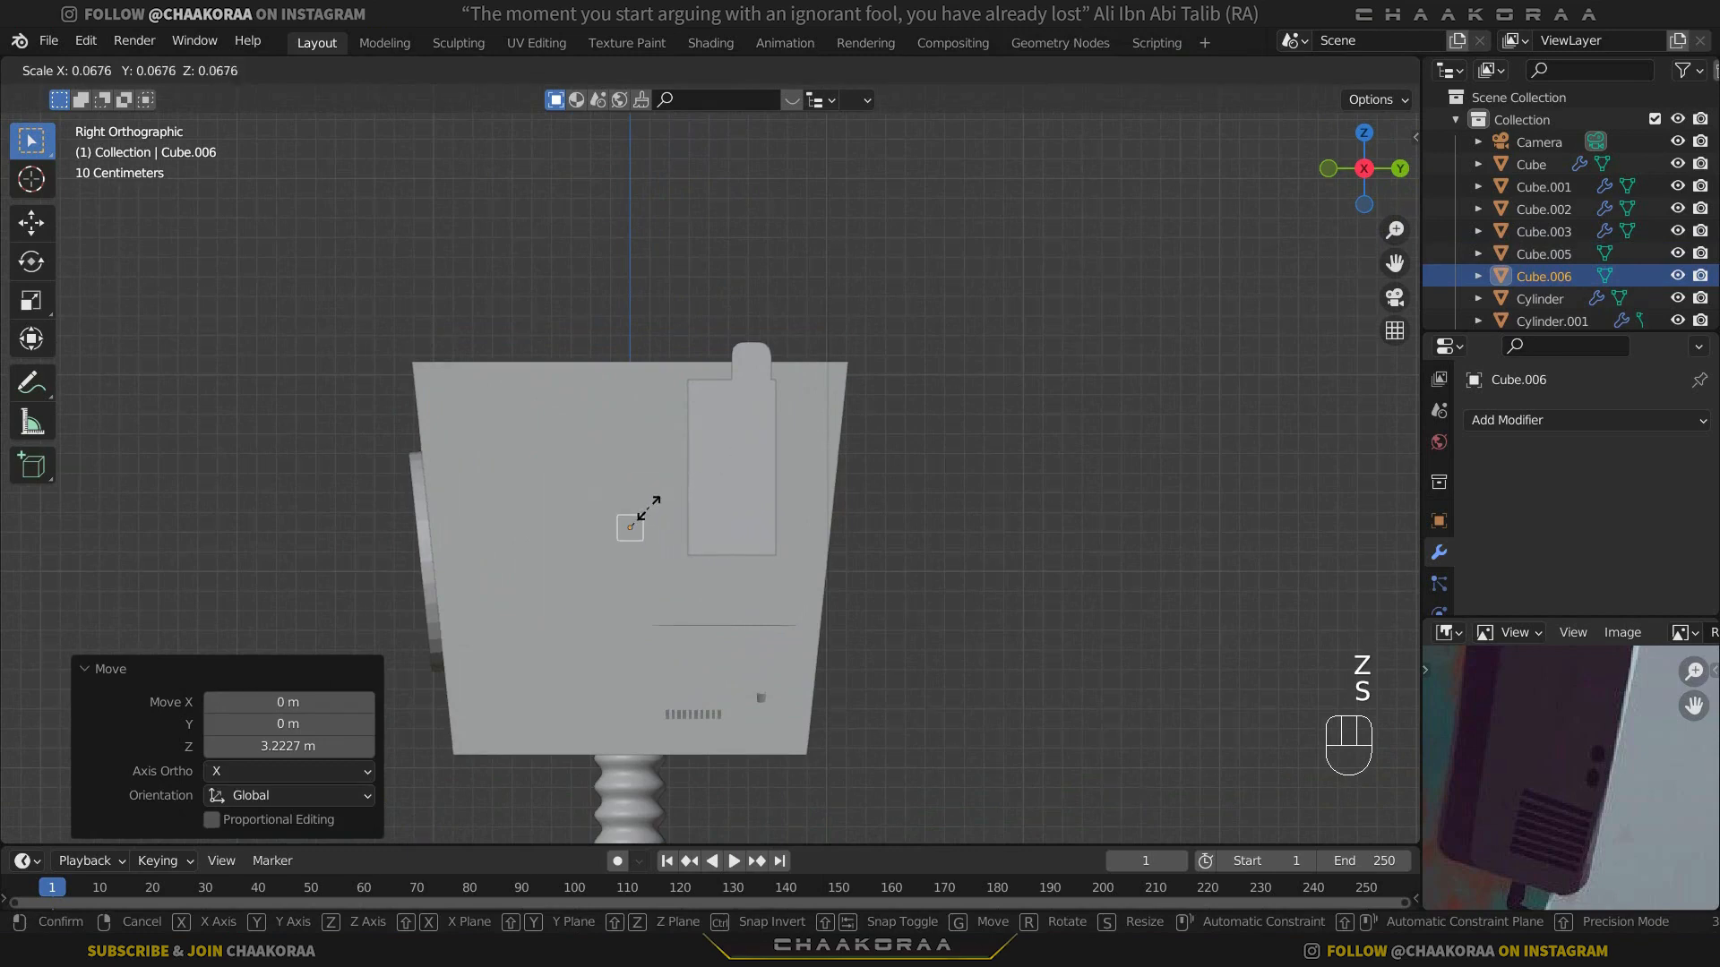
pyautogui.click(642, 515)
pyautogui.press('KP_1')
pyautogui.scroll(-2, 642, 512)
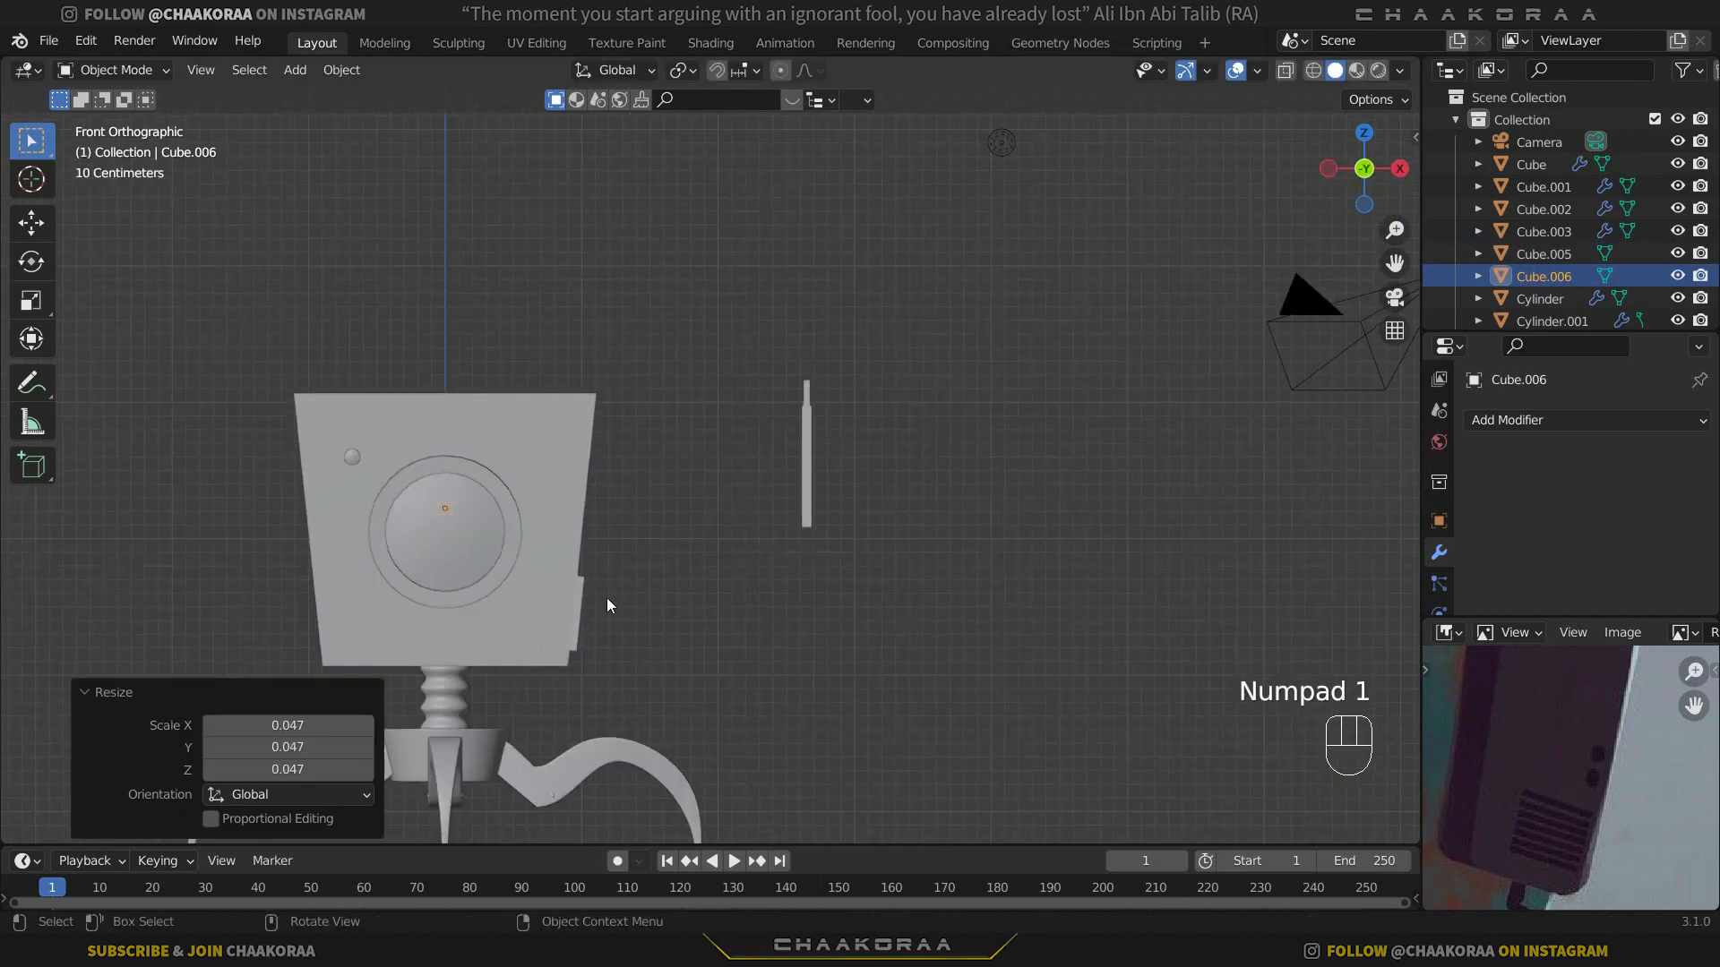
pyautogui.press('g')
pyautogui.click(1019, 607)
pyautogui.keyDown('shift'); pyautogui.moveTo(945, 564); pyautogui.dragTo(901, 440, button='middle'); pyautogui.keyUp('shift')
pyautogui.scroll(4, 969, 432)
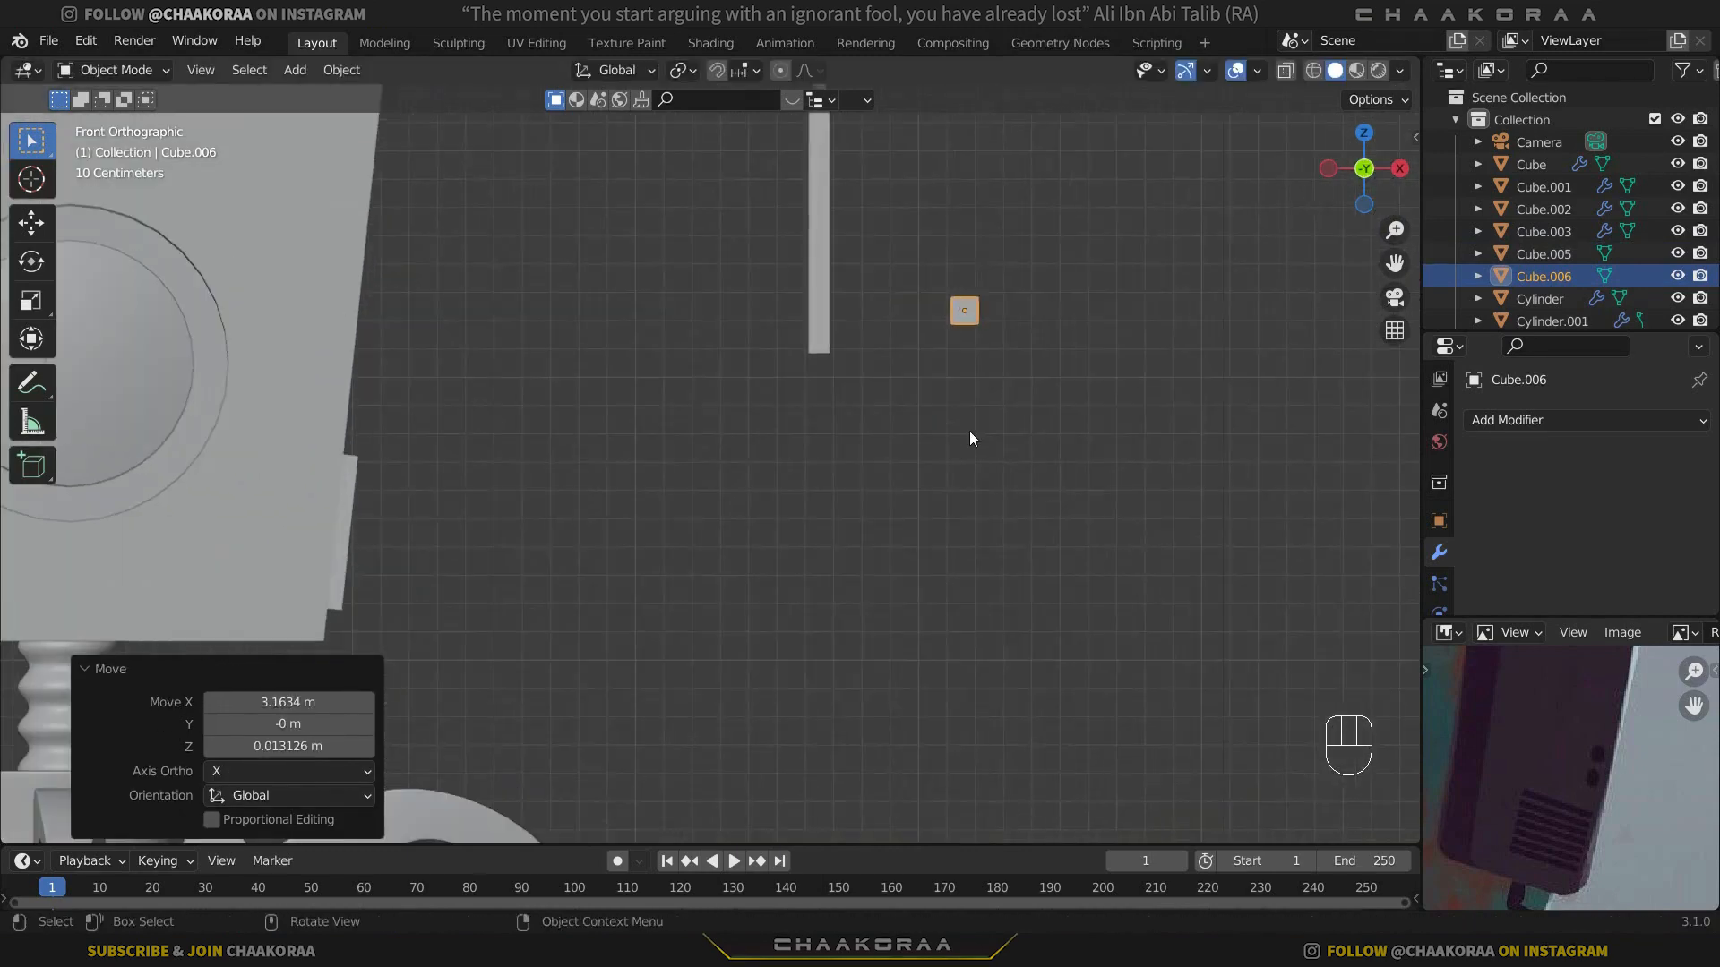
# Step: Lengthen the small cube by scaling it 1.614 along X
pyautogui.press('s')
pyautogui.press('x')
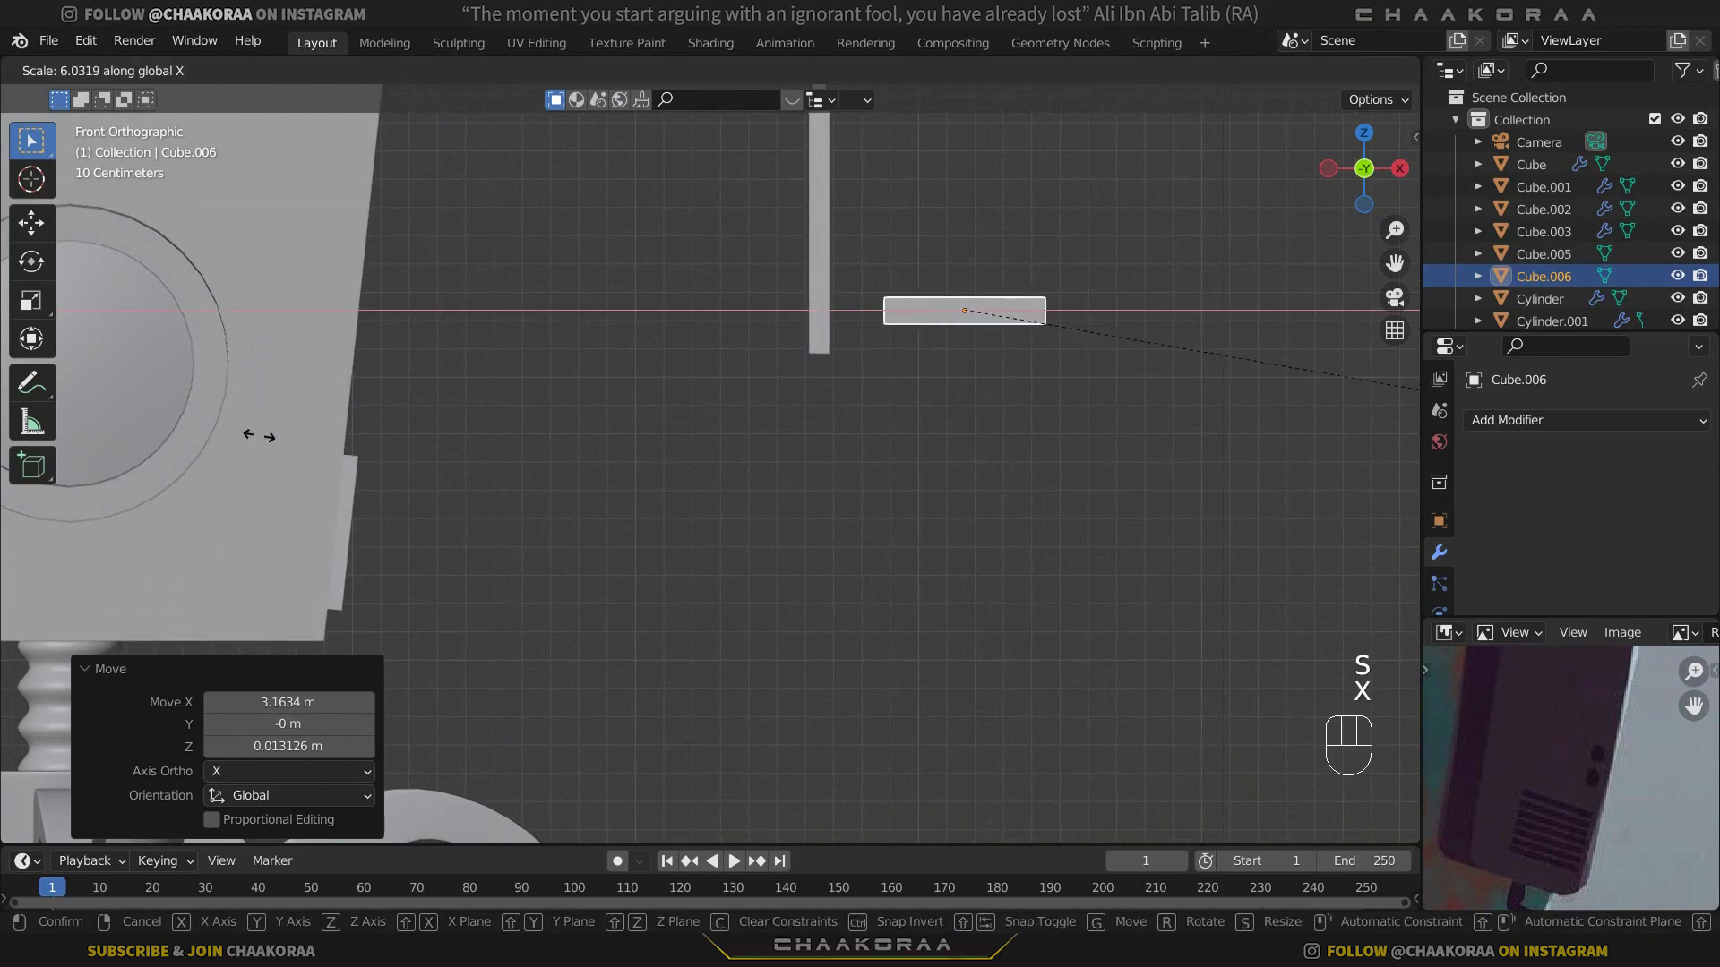
pyautogui.click(1127, 417)
pyautogui.keyDown('shift'); pyautogui.moveTo(1005, 414); pyautogui.dragTo(824, 525, button='middle'); pyautogui.keyUp('shift')
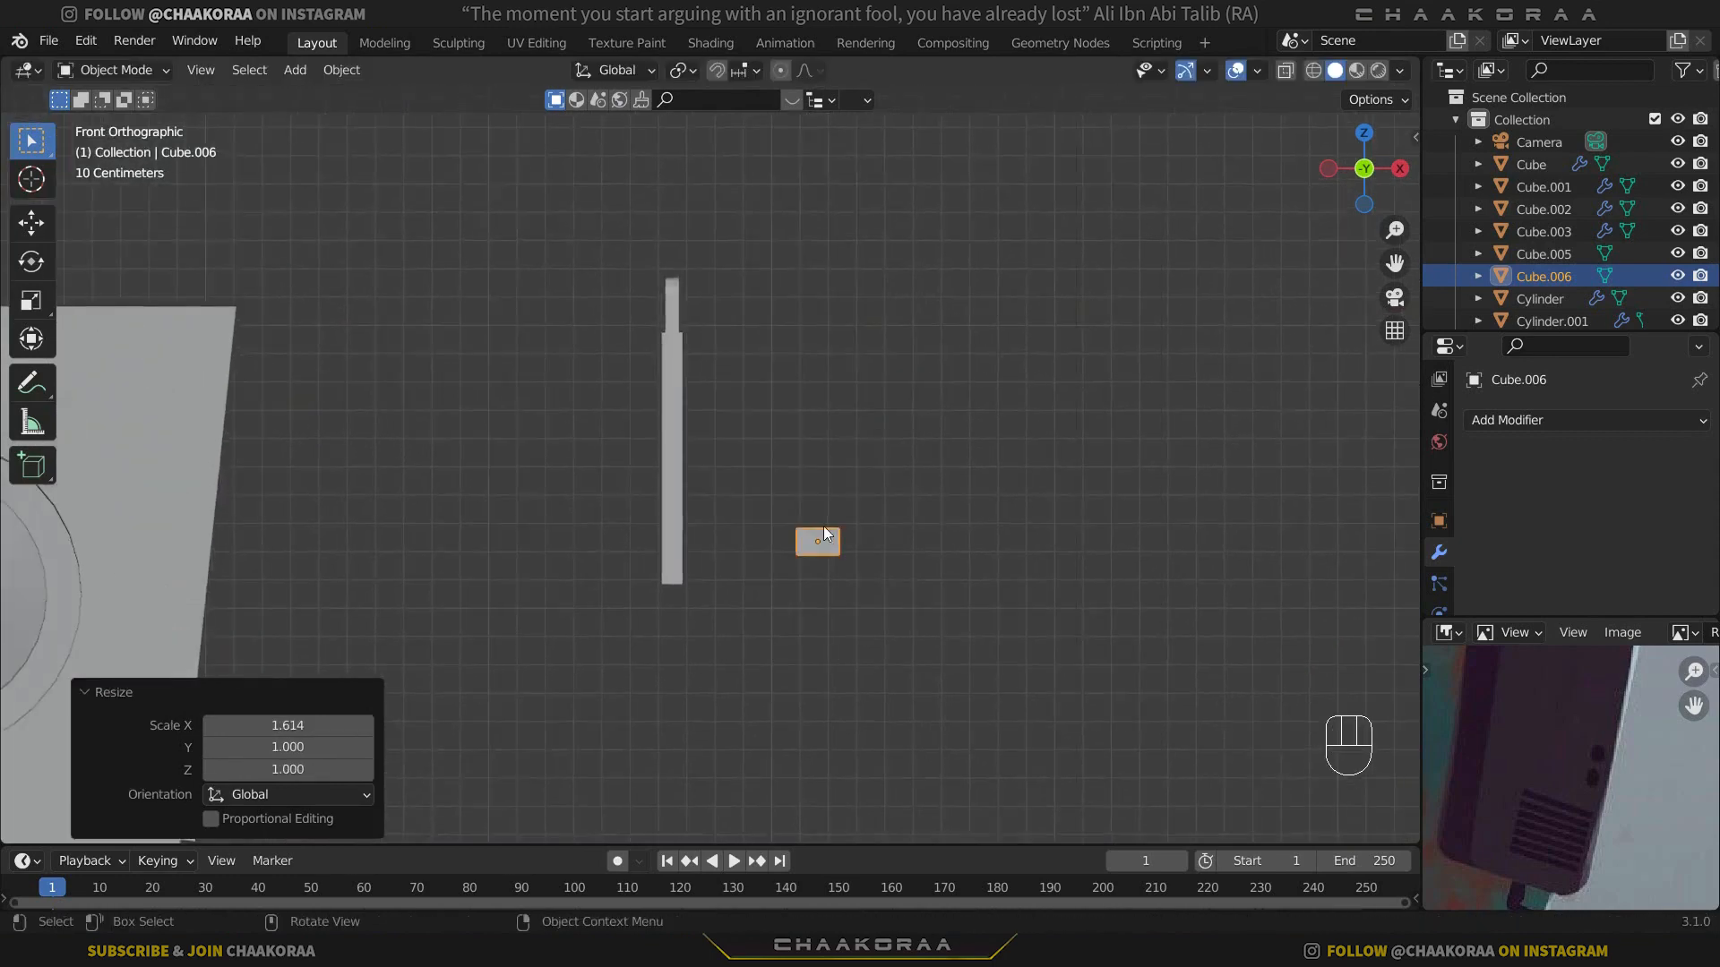
# Step: Thicken the device body by scaling it about 1.55 along X and apply its scale
pyautogui.scroll(2, 636, 449)
pyautogui.click(654, 475)
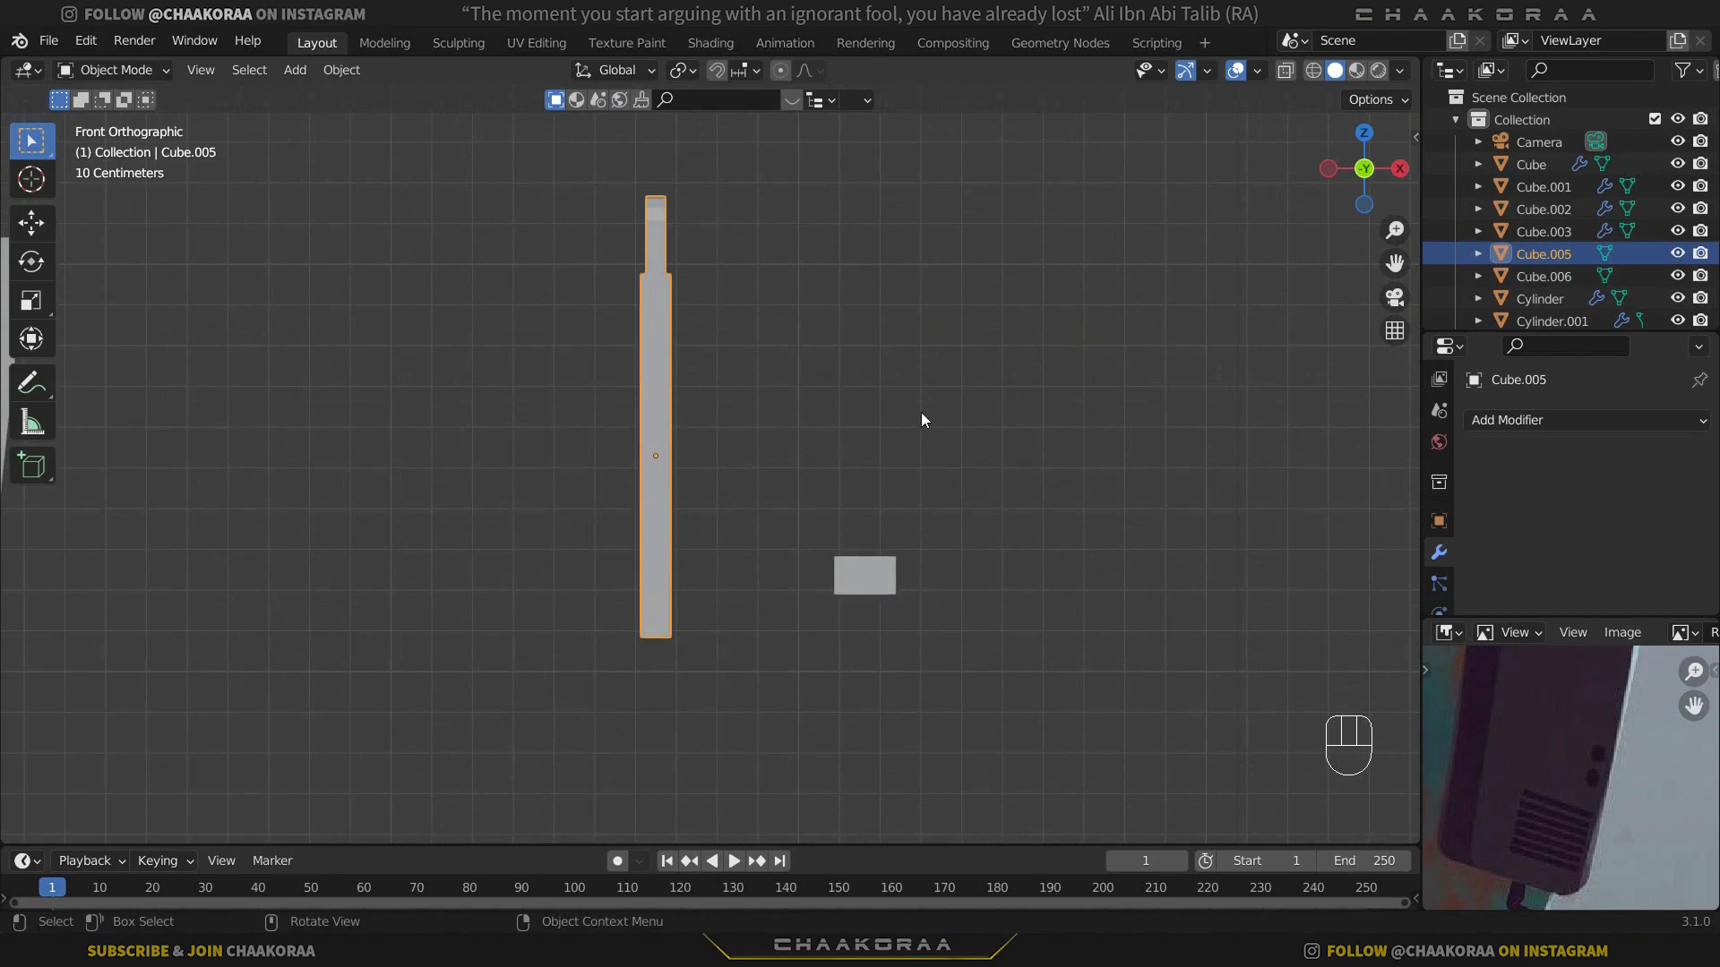
pyautogui.press('s')
pyautogui.press('x')
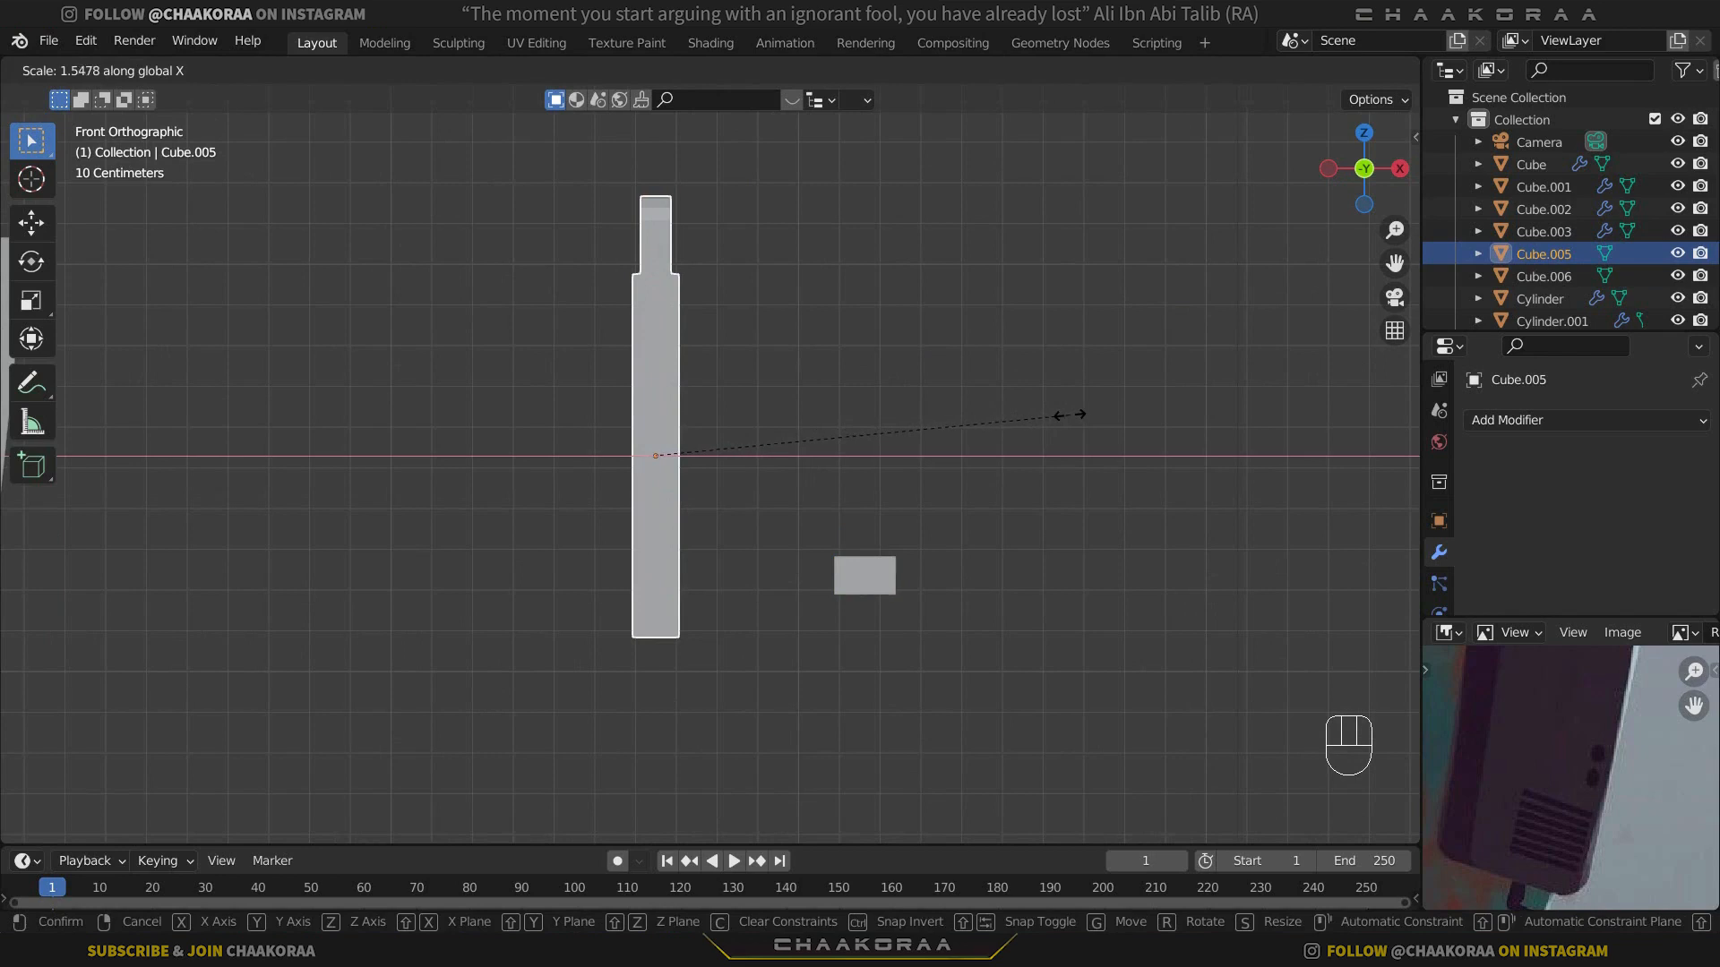
pyautogui.click(1070, 415)
pyautogui.hotkey('ctrl', 'a')
pyautogui.click(778, 411)
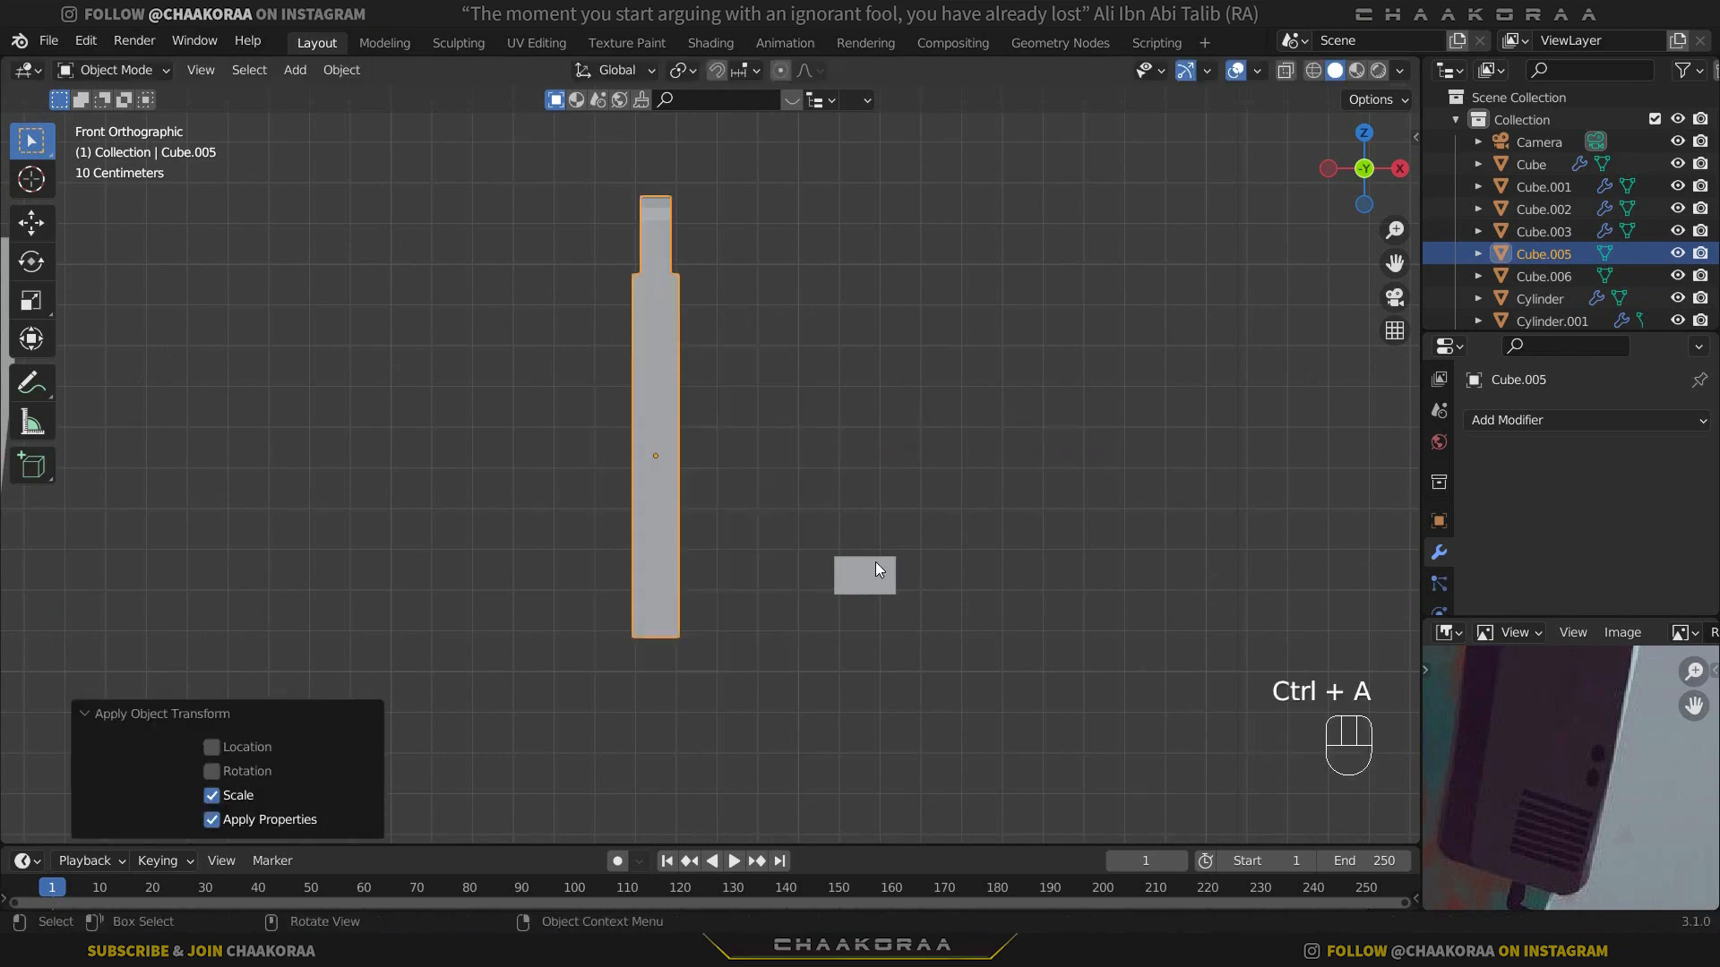
# Step: Move the small block about -0.46 m along X so it overlaps the device's outer side
pyautogui.click(875, 562)
pyautogui.press('g')
pyautogui.press('x')
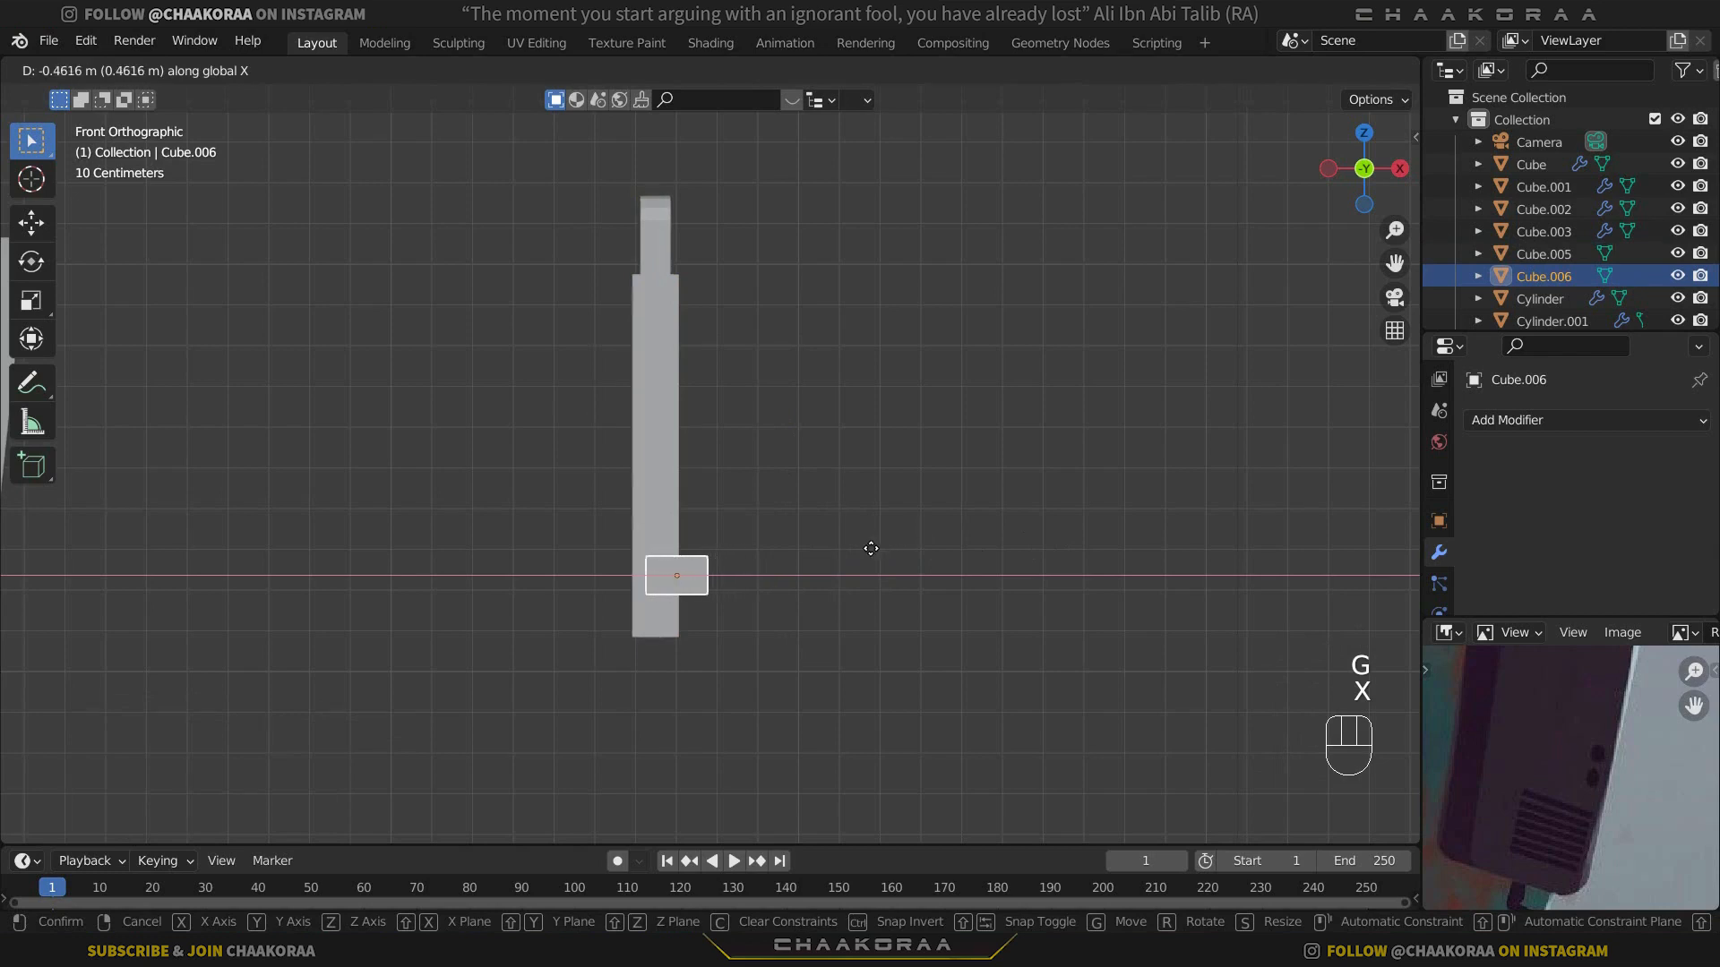
# Step: Move the small cube about -0.46 m along X and 0.51 m along Y, onto the lower part of the tall panel
pyautogui.click(871, 548)
pyautogui.moveTo(895, 536); pyautogui.dragTo(715, 541, button='middle')
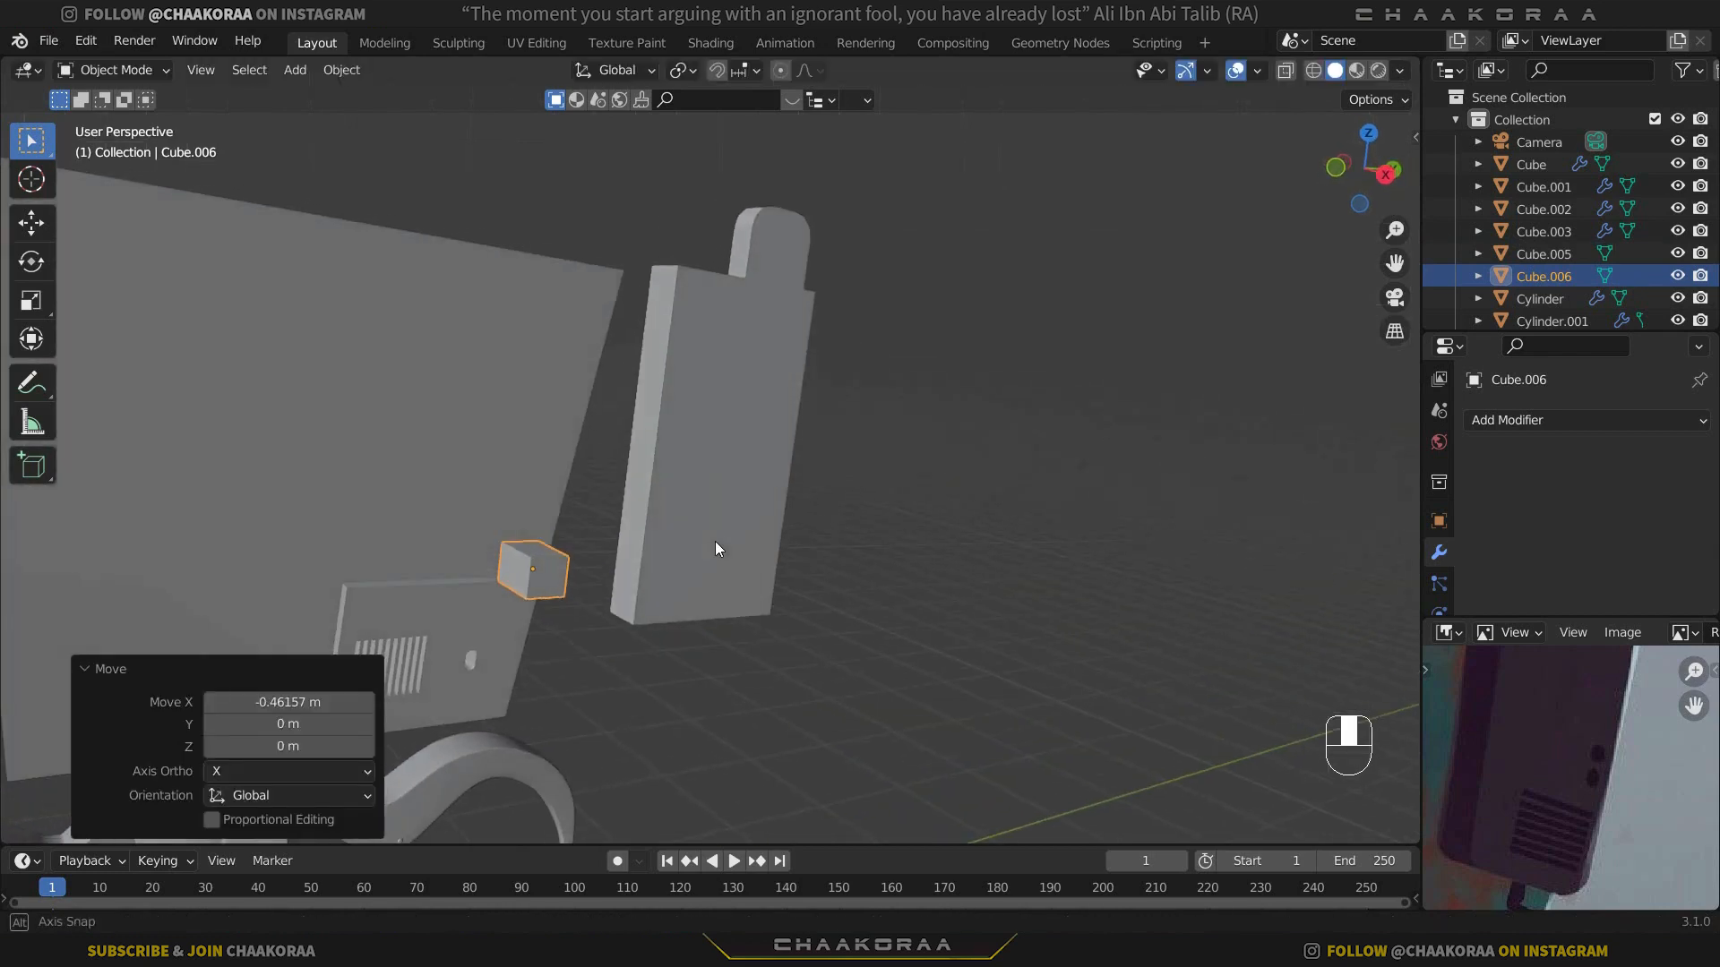
pyautogui.press('g')
pyautogui.press('y')
pyautogui.click(890, 525)
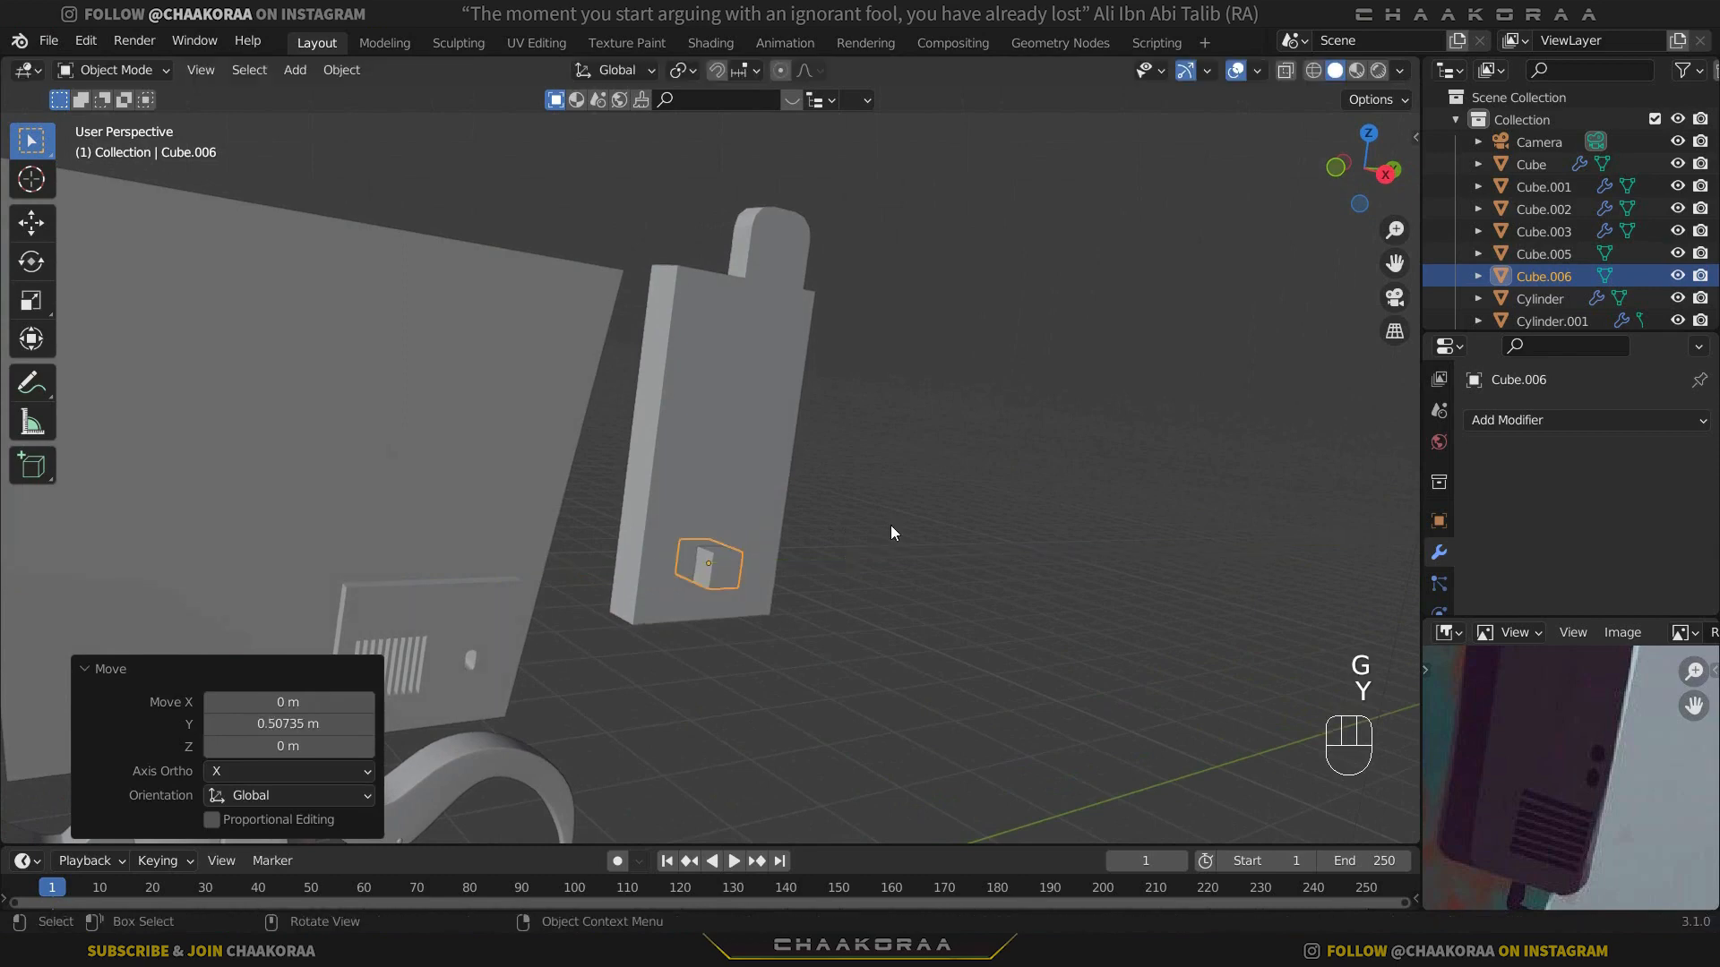
# Step: Reshape the small cube into a thin horizontal bar, scaling Z by about 0.185 and Y by about 2.35
pyautogui.press('KP_3')
pyautogui.keyDown('shift'); pyautogui.moveTo(879, 569); pyautogui.dragTo(707, 454, button='middle'); pyautogui.keyUp('shift')
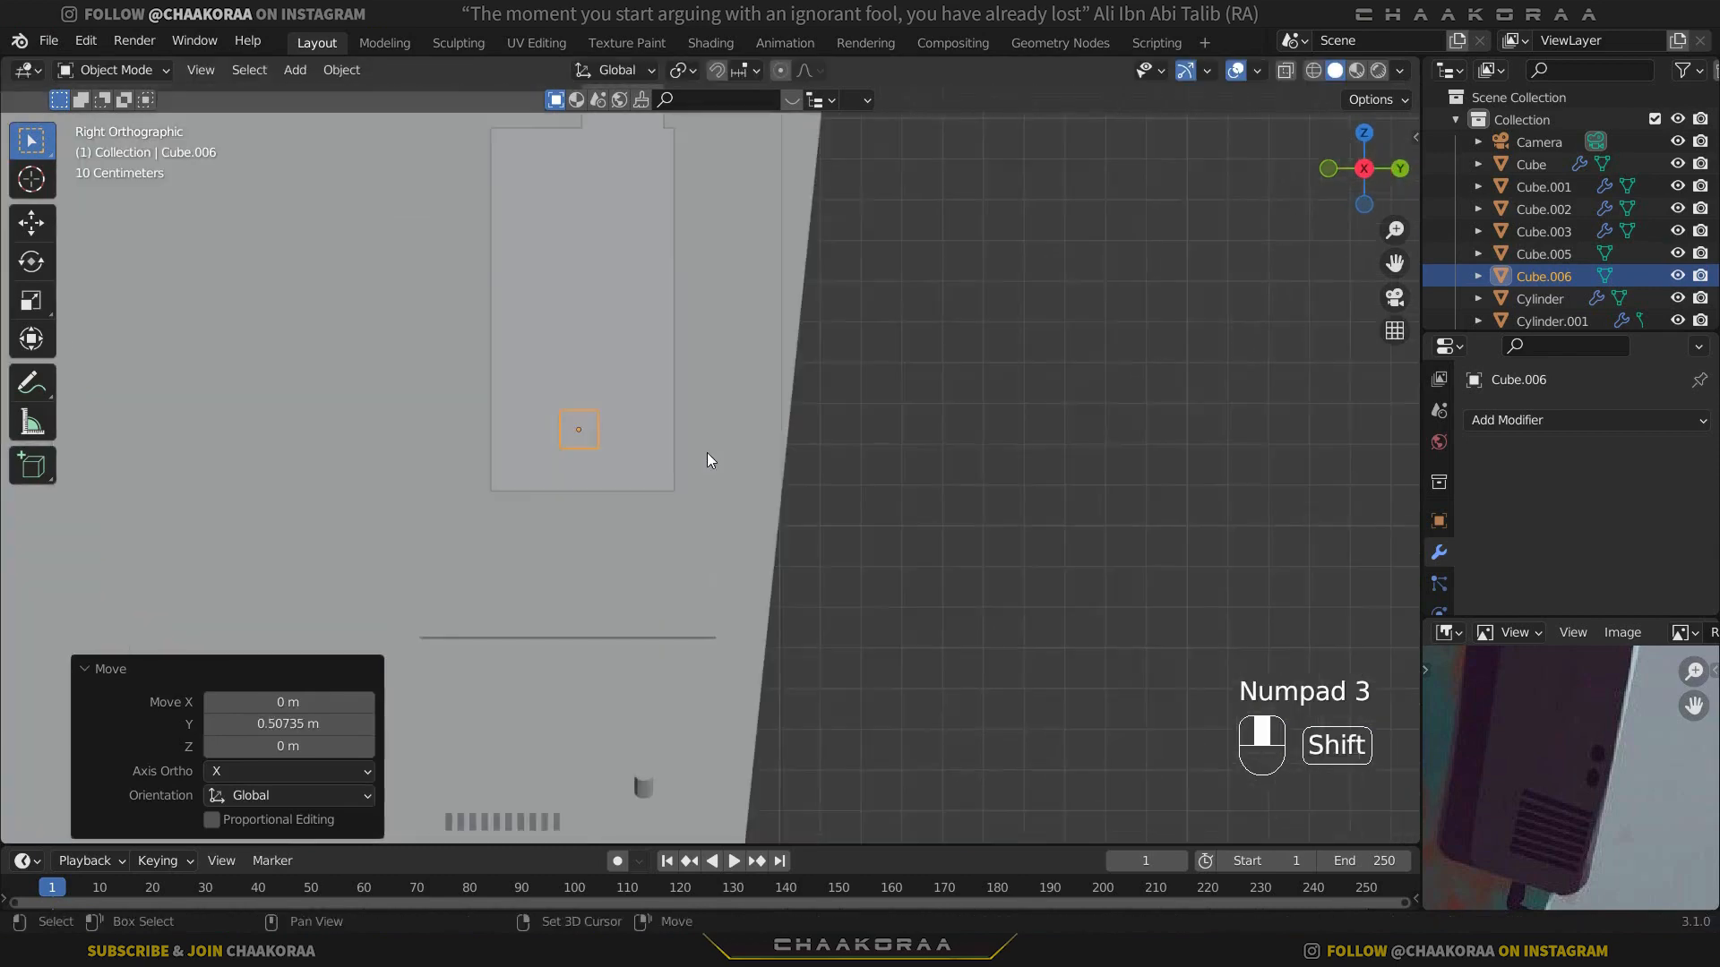
pyautogui.scroll(3, 716, 443)
pyautogui.press('s')
pyautogui.press('x')
pyautogui.press('z')
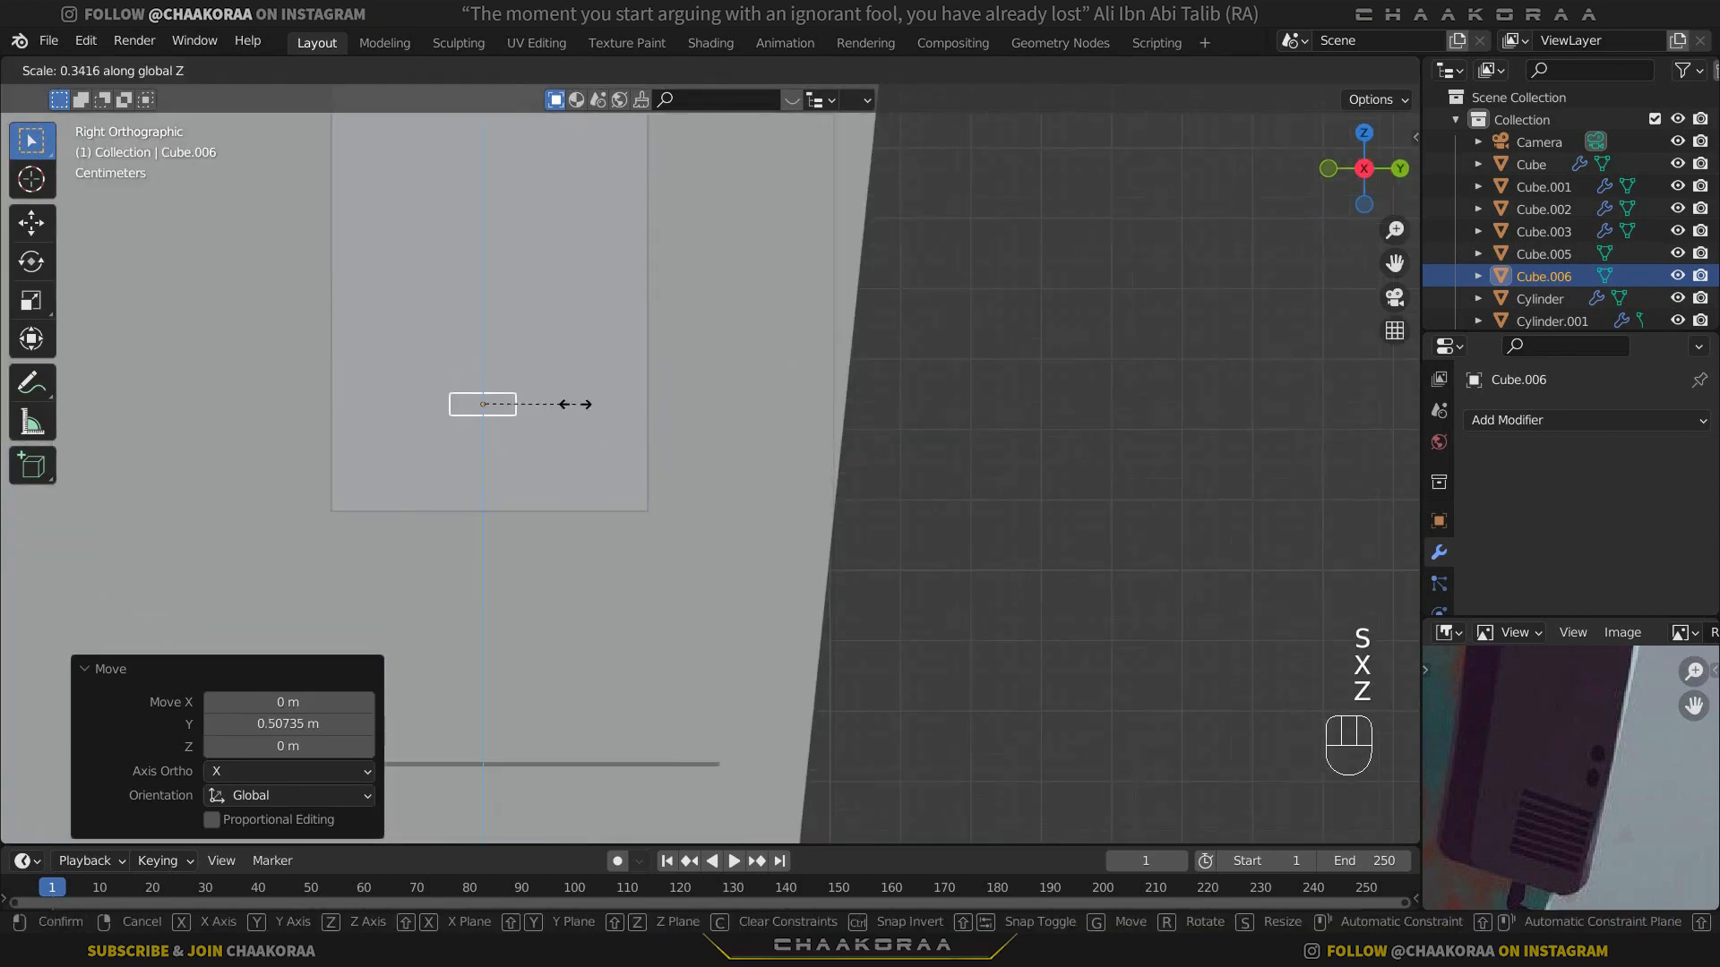
pyautogui.click(534, 403)
pyautogui.press('s')
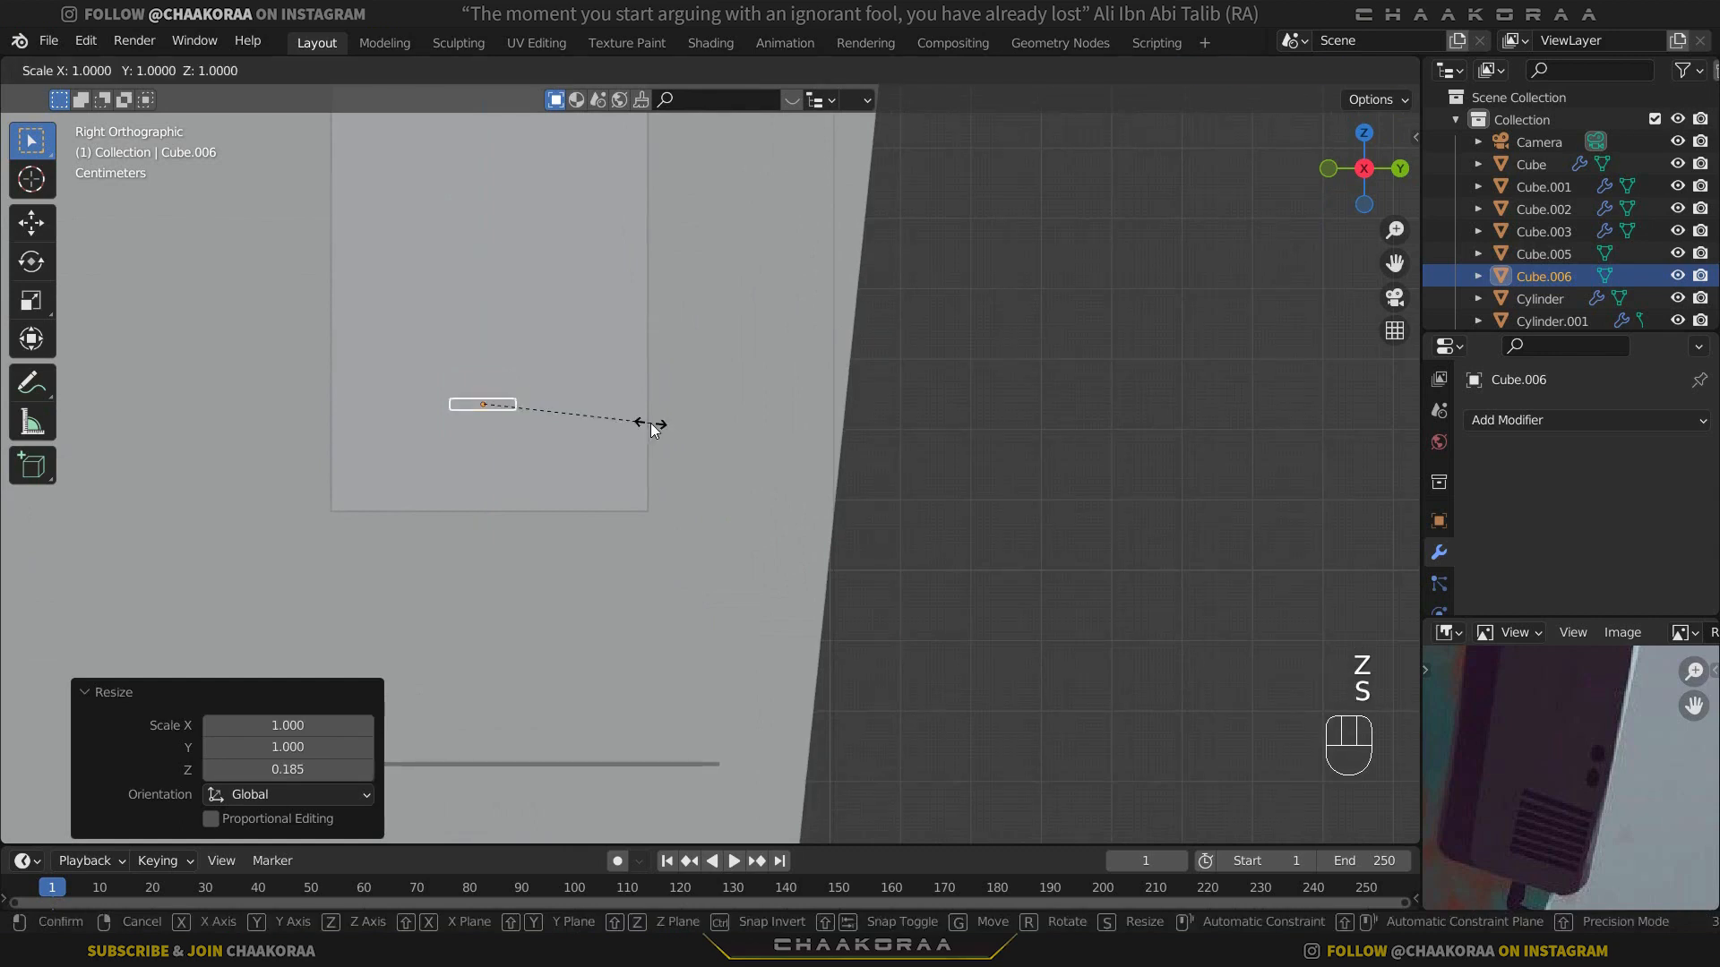
pyautogui.press('y')
pyautogui.click(873, 451)
# Step: Move the bar about 0.078 m along Y and -0.094 m along Z towards the panel's lower corner, and apply its scale
pyautogui.press('g')
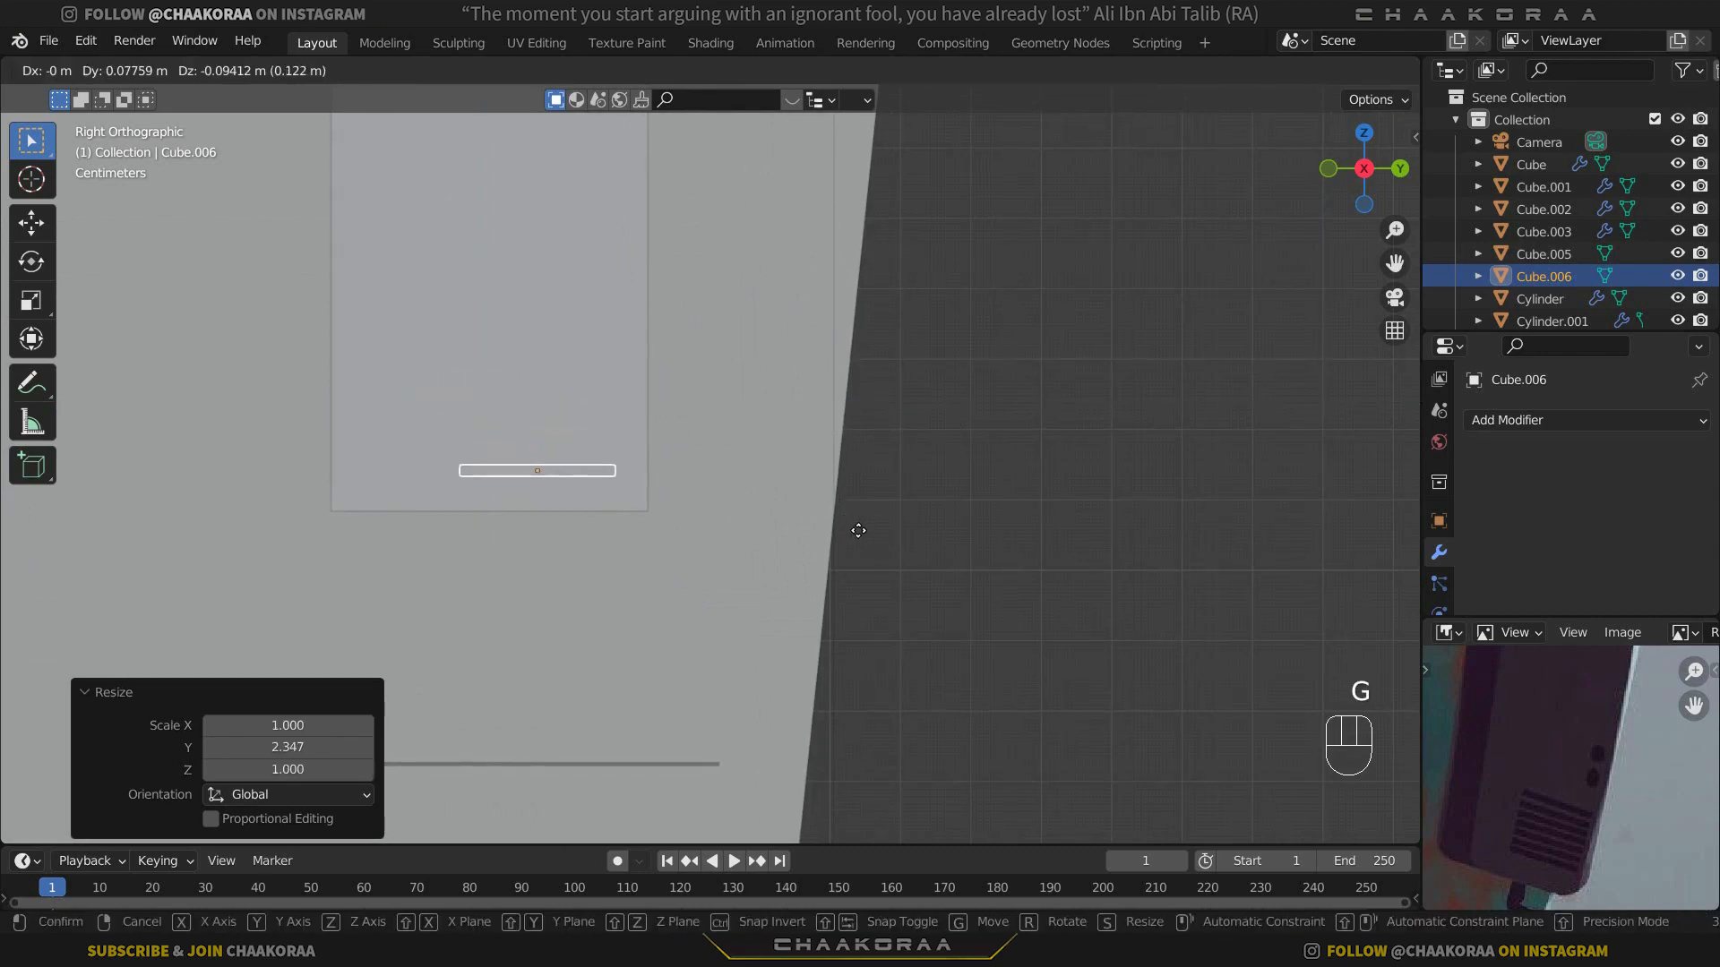
pyautogui.click(851, 524)
pyautogui.keyDown('shift'); pyautogui.moveTo(598, 450); pyautogui.dragTo(691, 502, button='middle'); pyautogui.keyUp('shift')
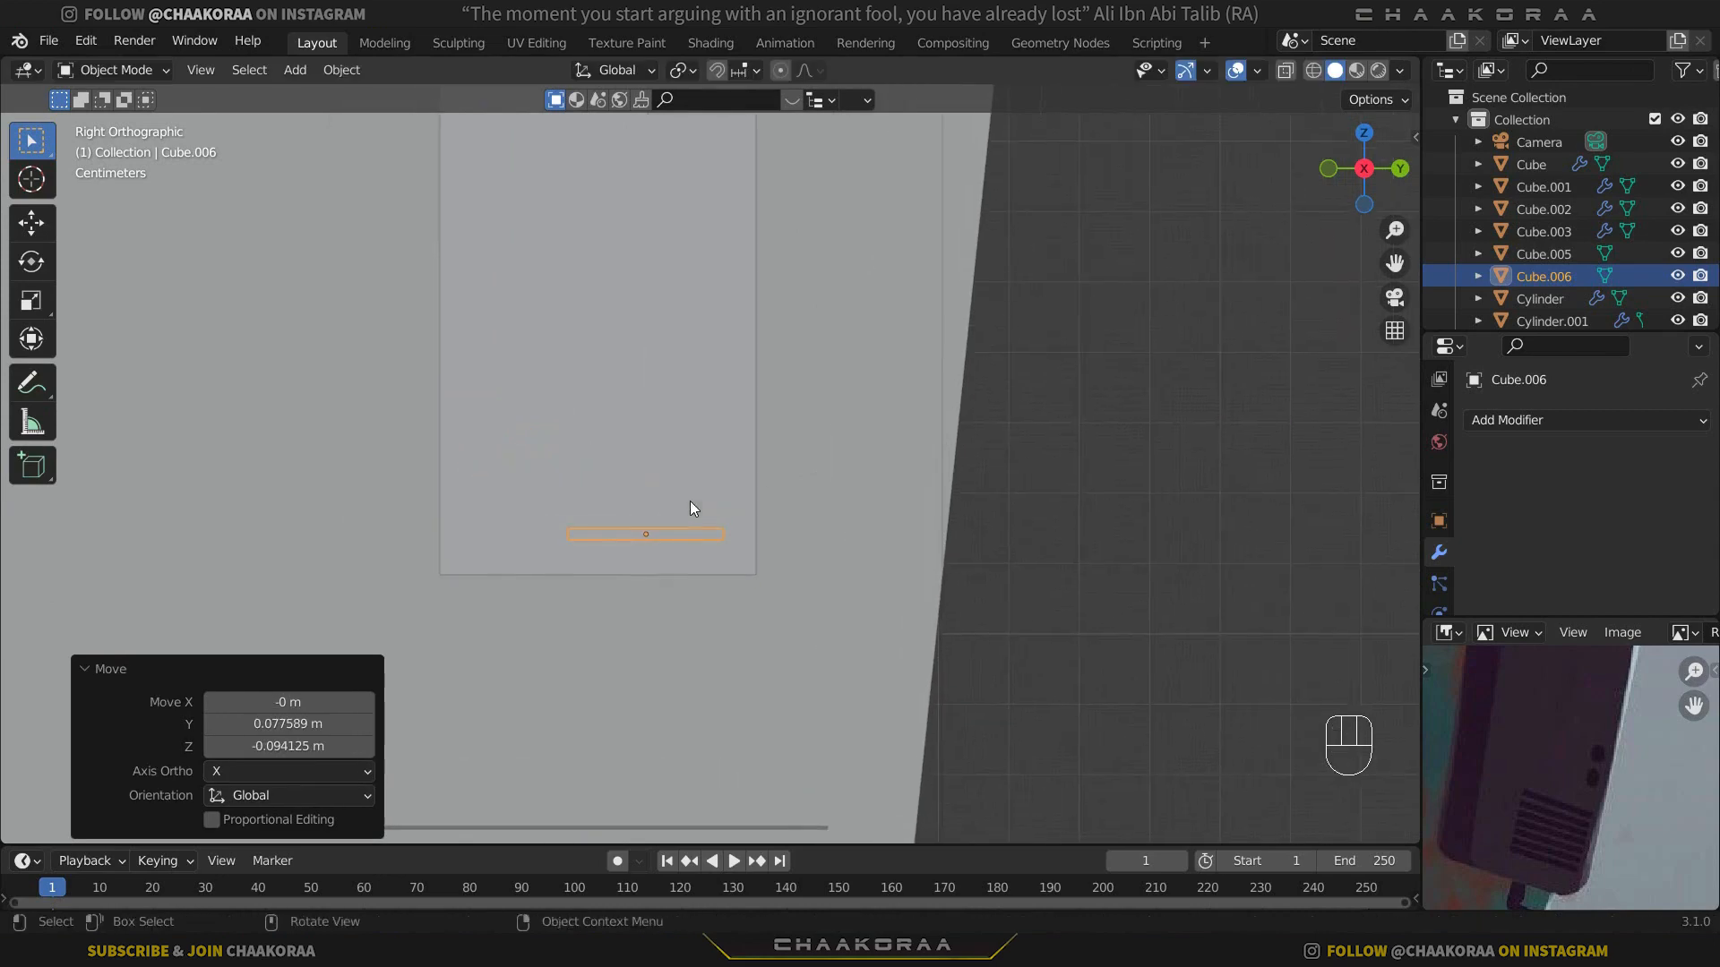
pyautogui.hotkey('ctrl', 'a')
pyautogui.click(794, 493)
# Step: Duplicate the bar within its mesh and place the copy about 0.032 m higher along Z
pyautogui.press('Tab')
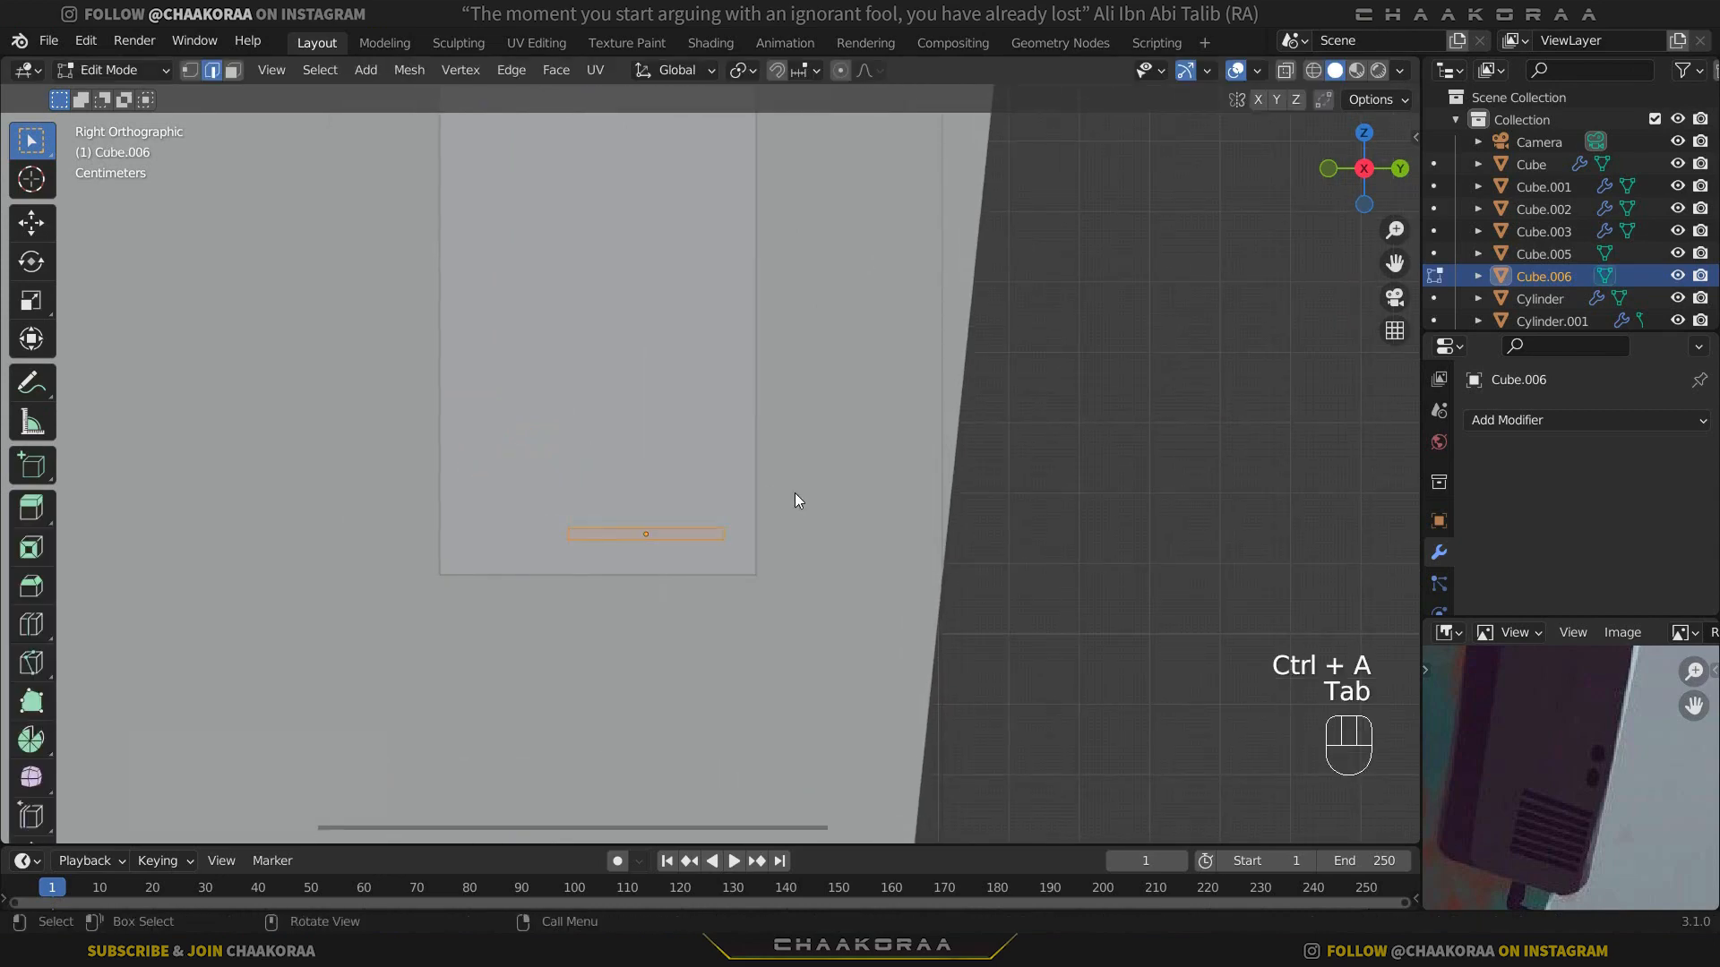
pyautogui.scroll(3, 815, 500)
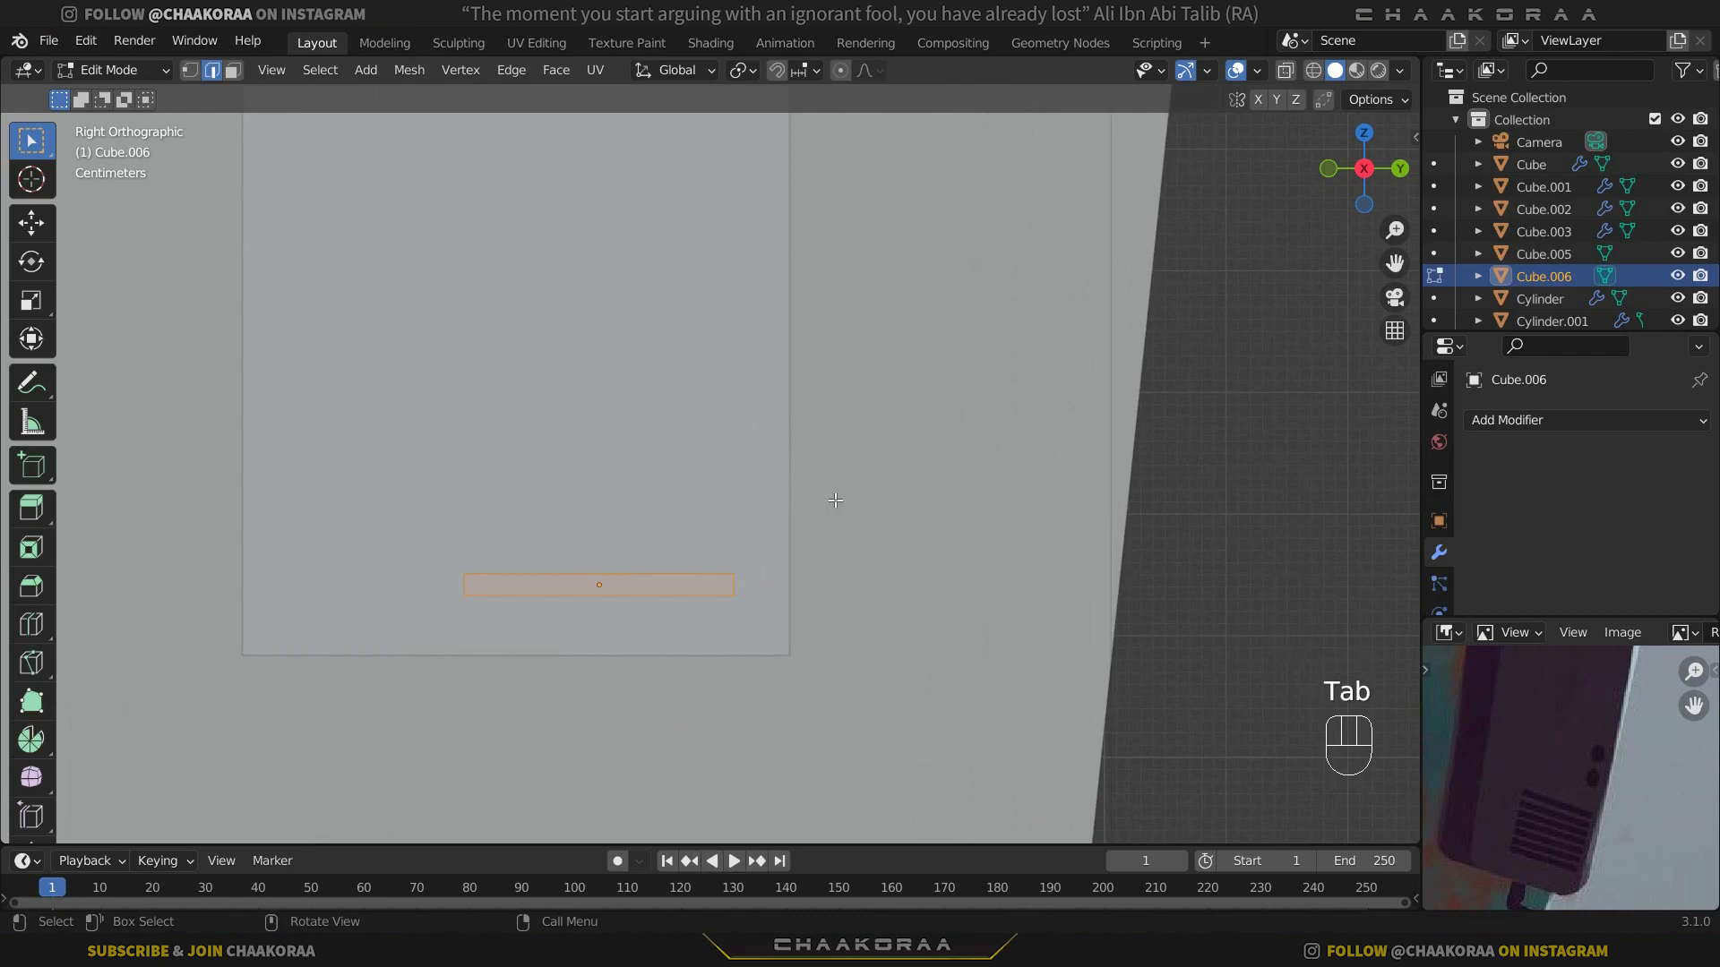
pyautogui.hotkey('shift', 'd')
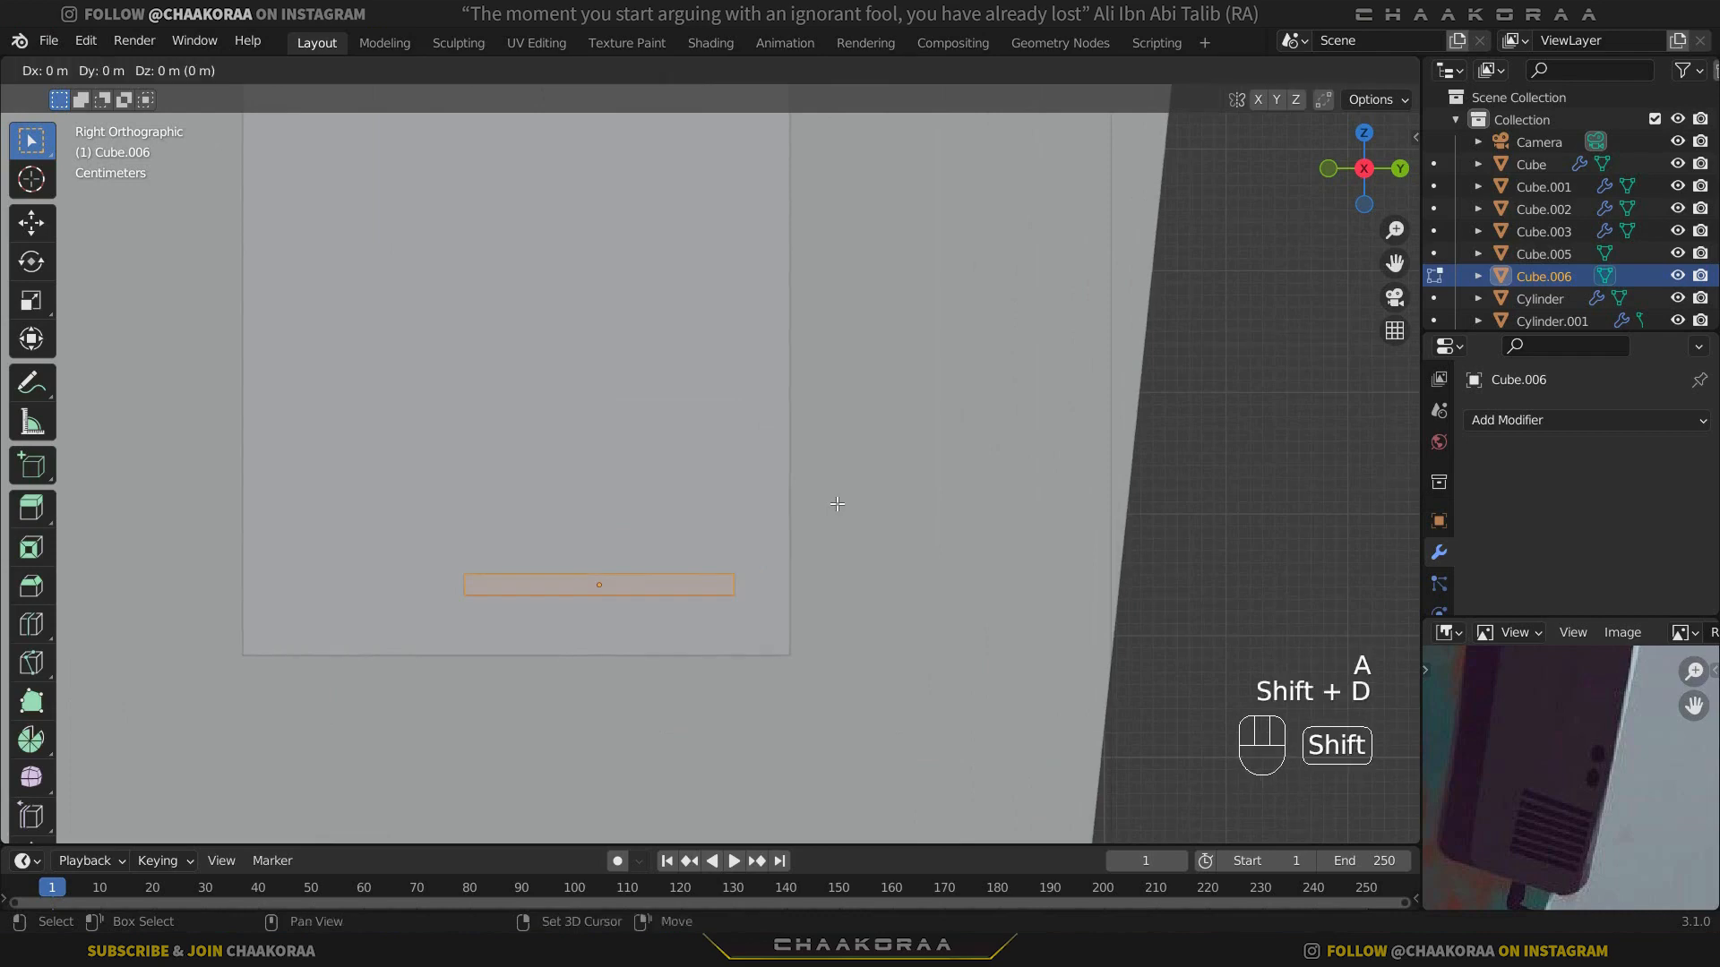
pyautogui.press('z')
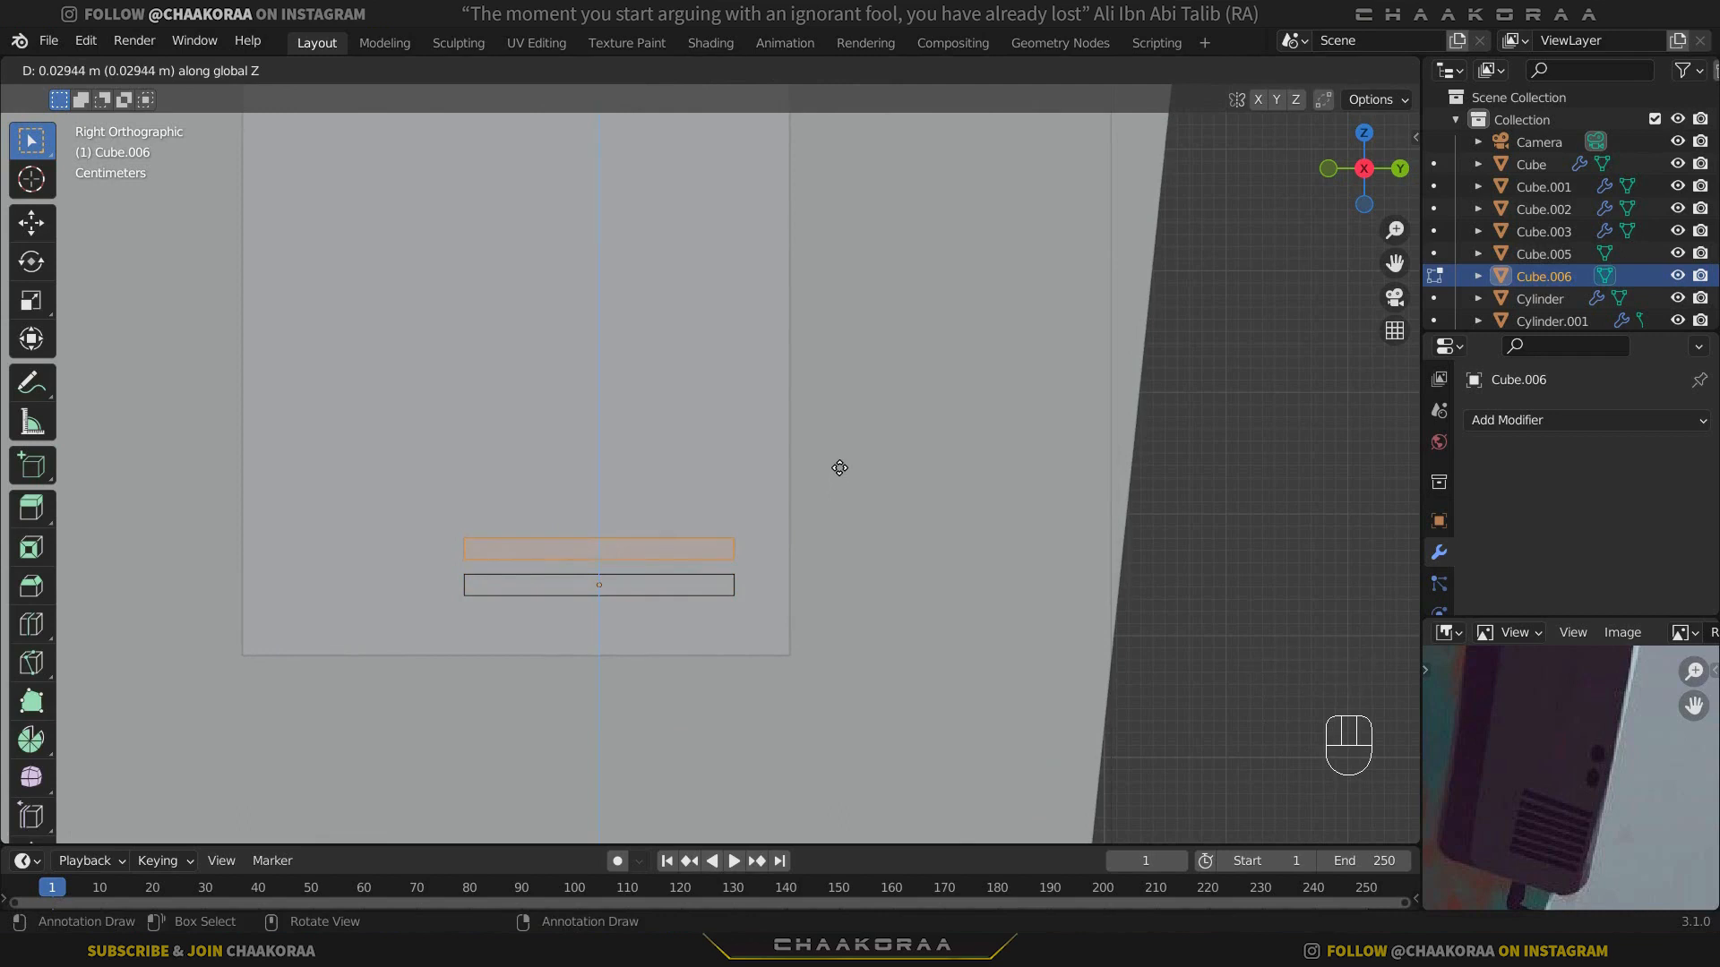
pyautogui.click(841, 465)
# Step: Repeat the bar duplication six times to build an evenly spaced column of eight vent bars
pyautogui.scroll(-4, 825, 473)
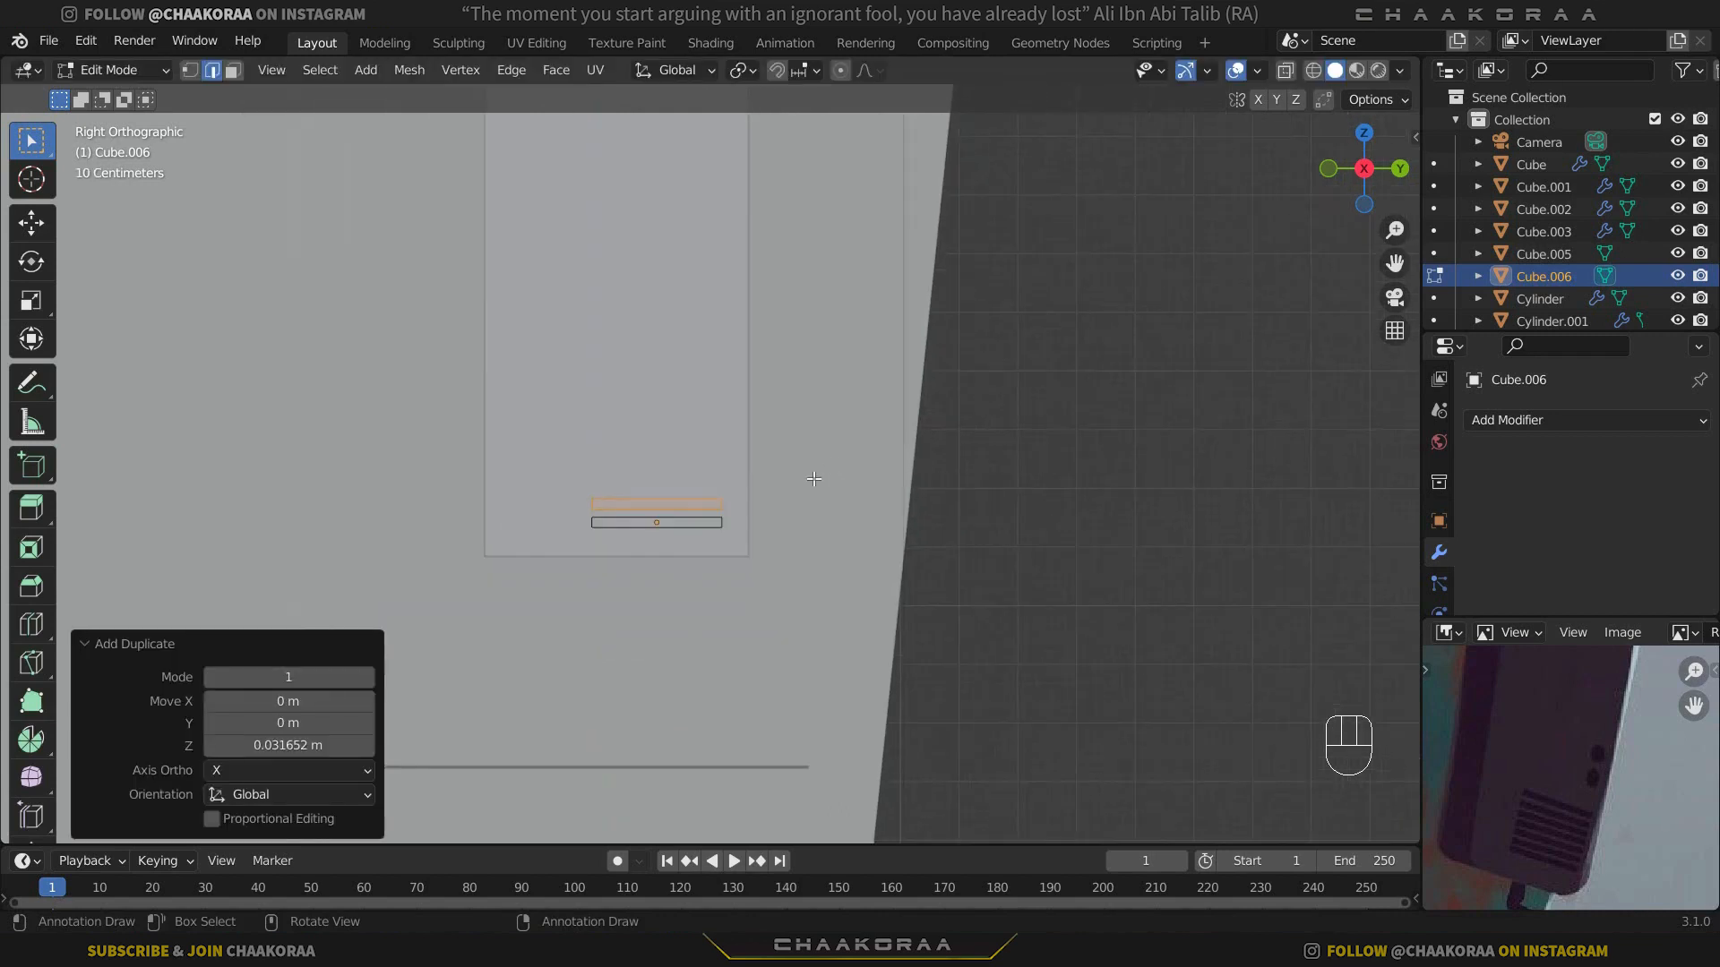
pyautogui.hotkey('shift', 'r')
pyautogui.hotkey('shift', 'r')
pyautogui.hotkey('shift', 'r')
pyautogui.hotkey('shift', 'r')
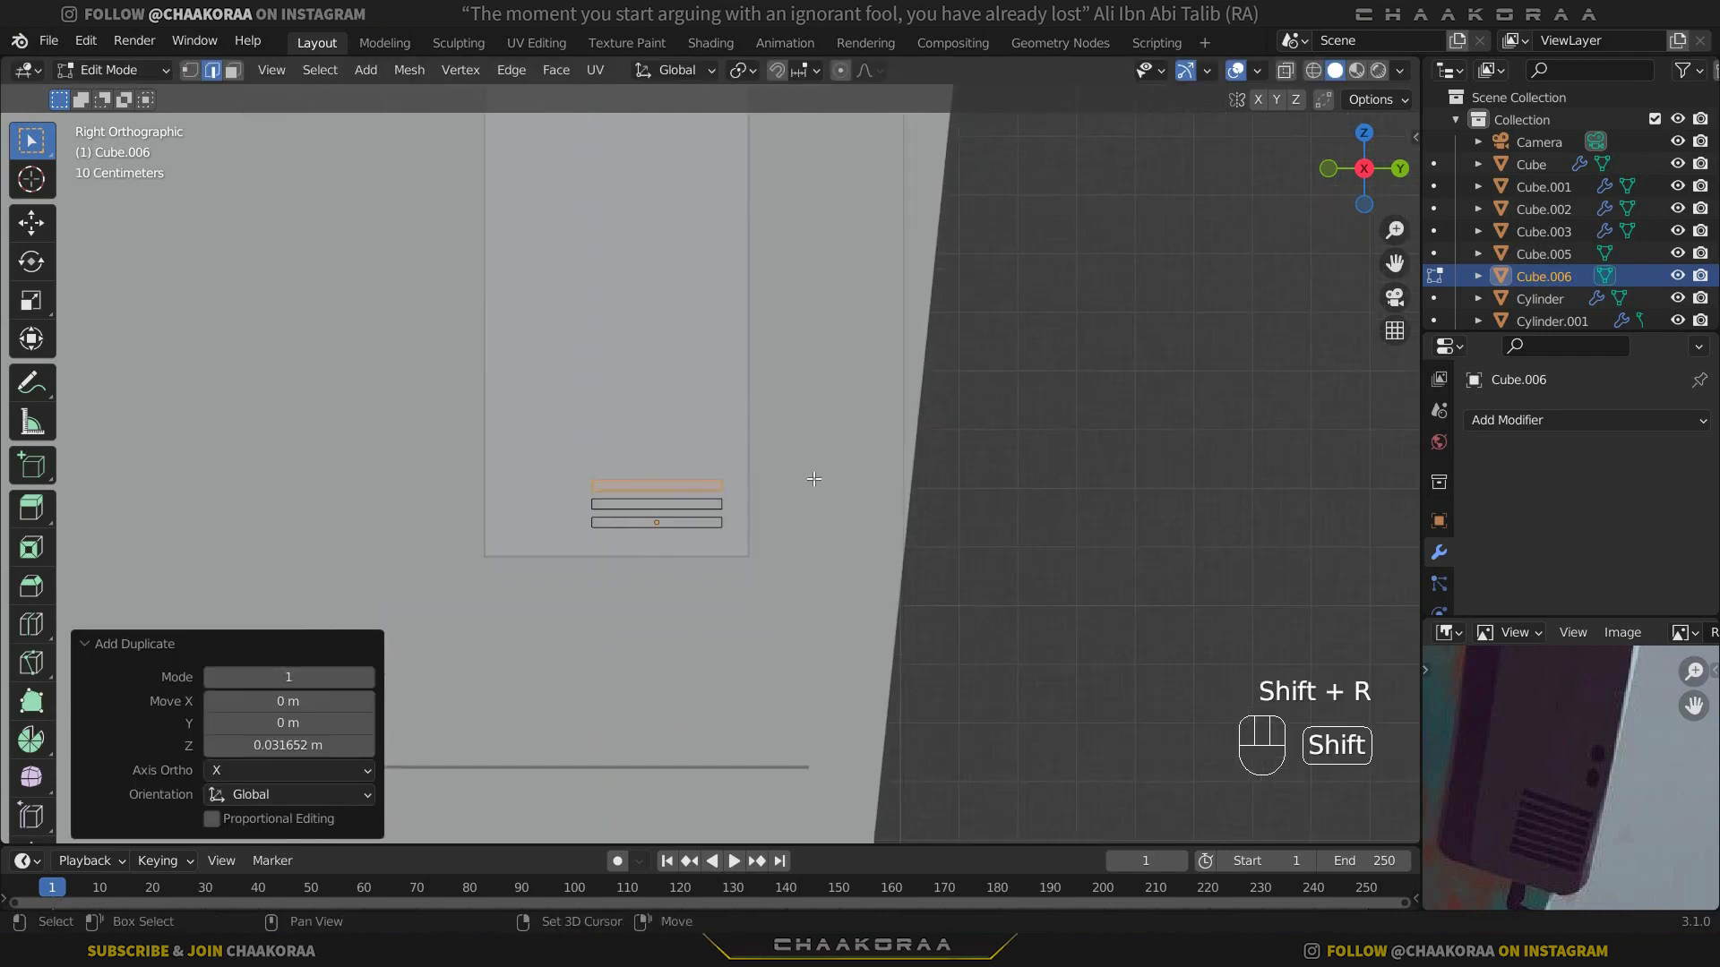
pyautogui.keyDown('shift'); pyautogui.moveTo(804, 556); pyautogui.dragTo(816, 768, button='middle'); pyautogui.keyUp('shift')
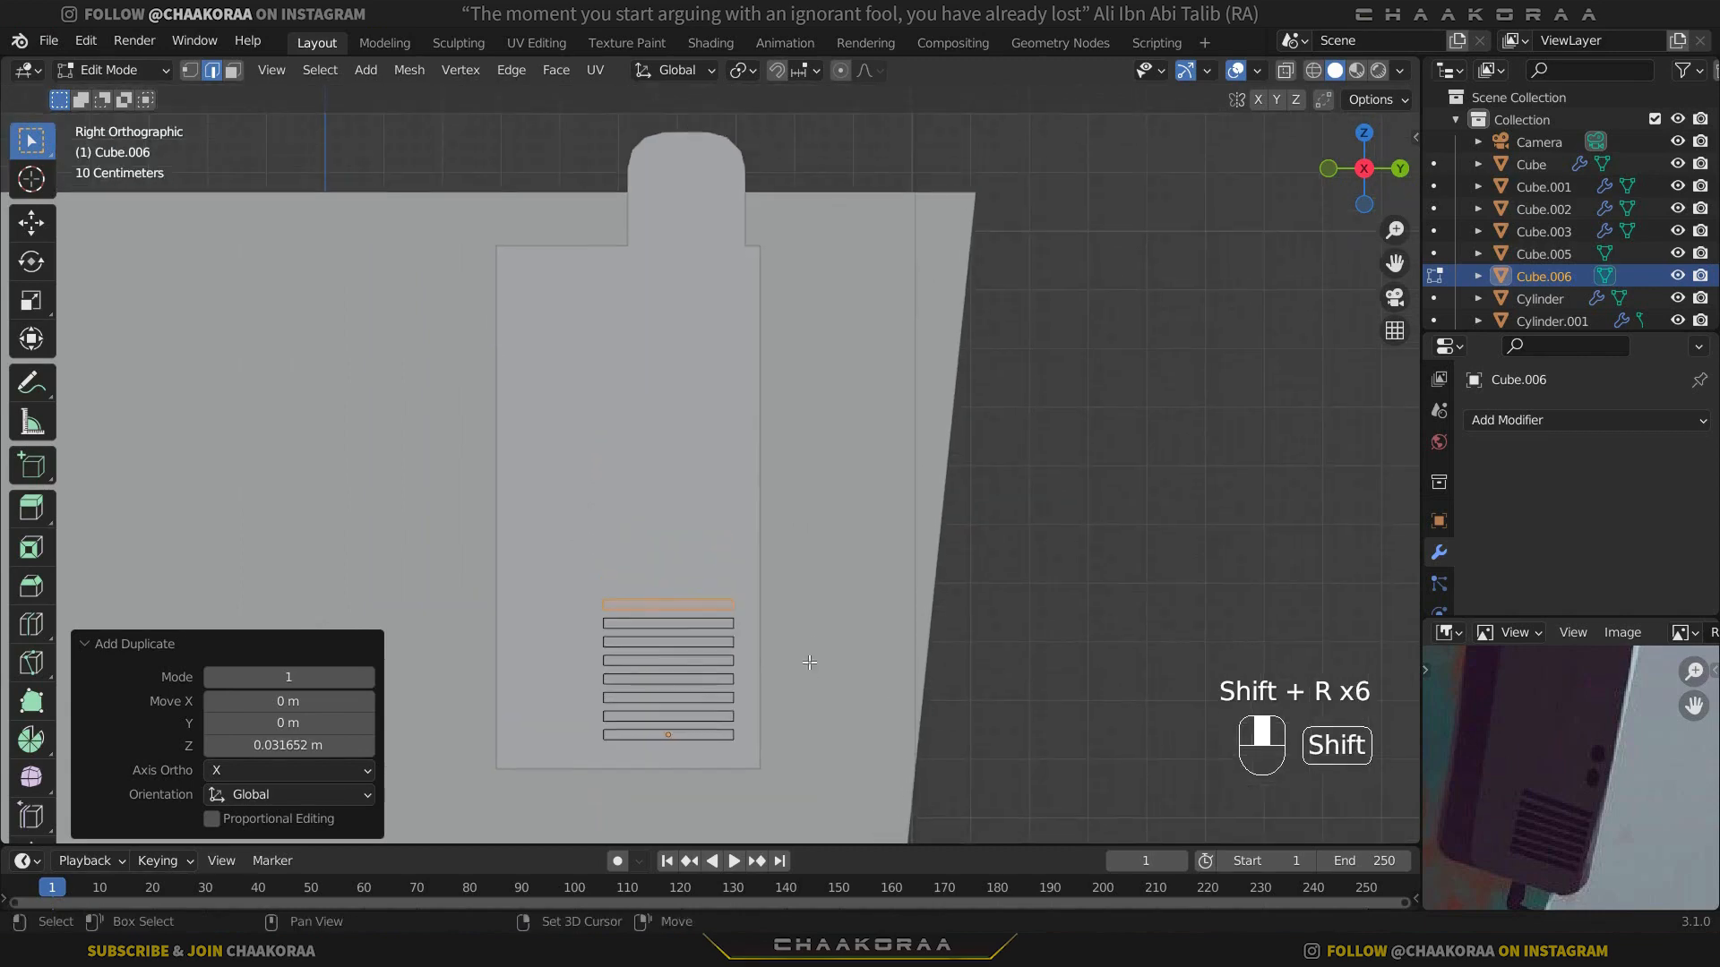
# Step: Check the vents and round buttons in the reference image, and add a 16-vertex cylinder to the mesh, rotated 90° about Y
pyautogui.scroll(4, 1605, 778)
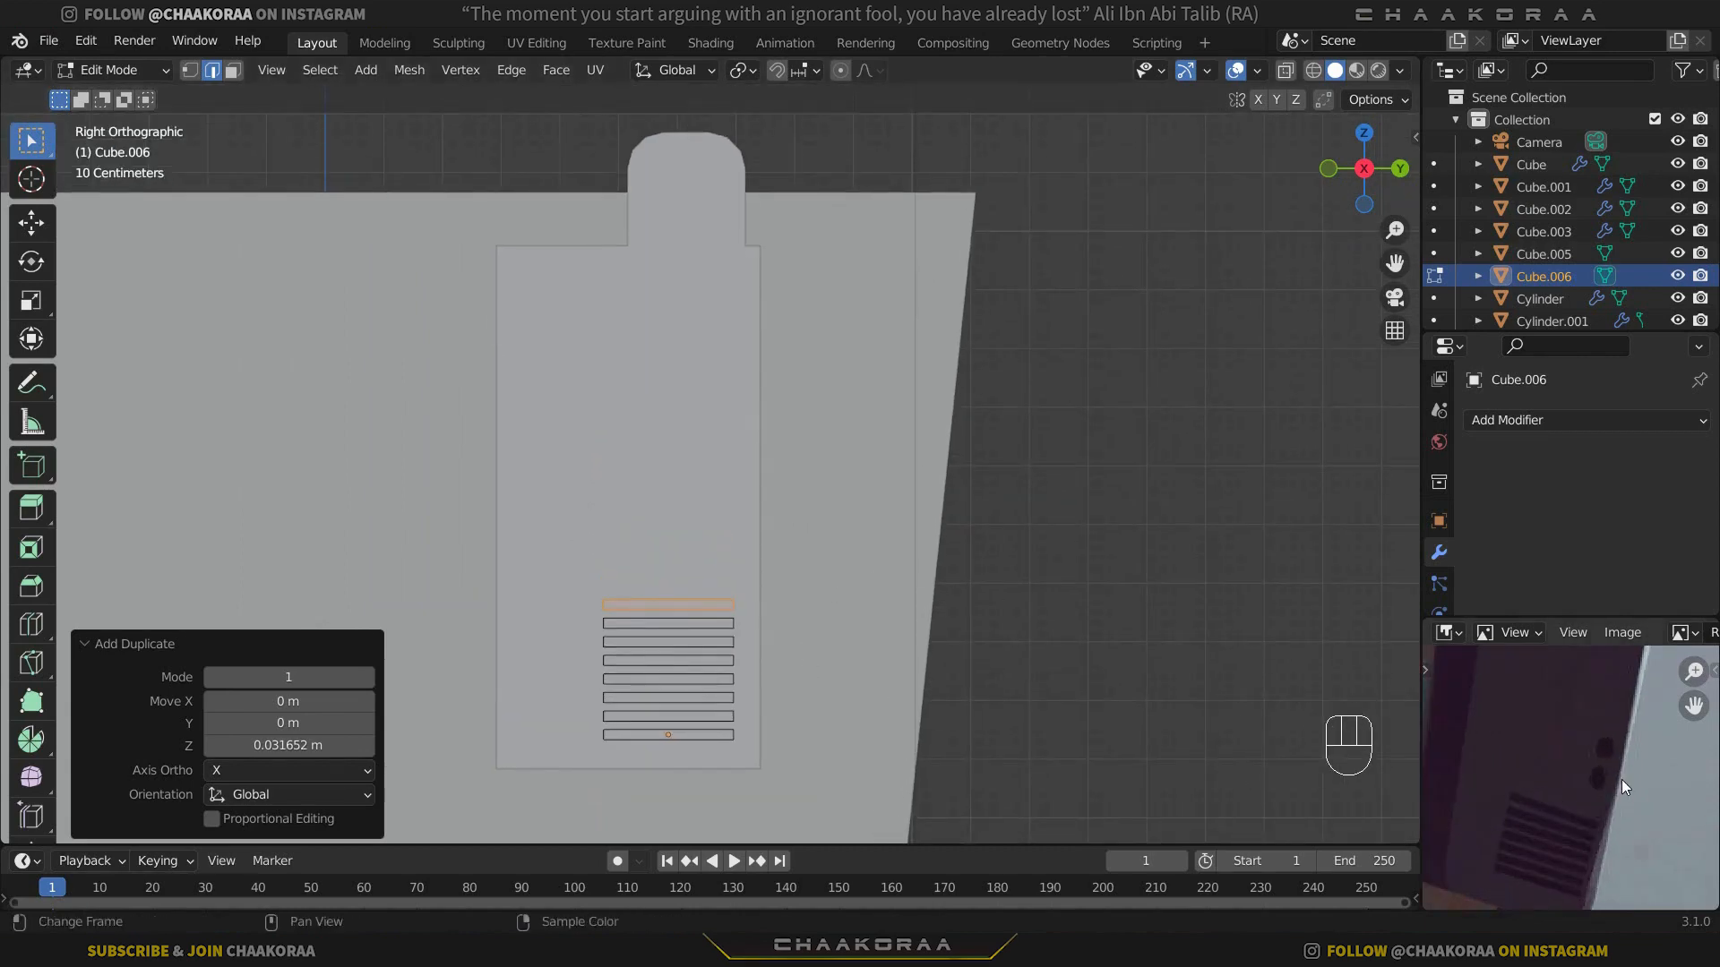
pyautogui.scroll(-4, 1632, 730)
pyautogui.moveTo(1547, 679); pyautogui.dragTo(1561, 792, button='middle')
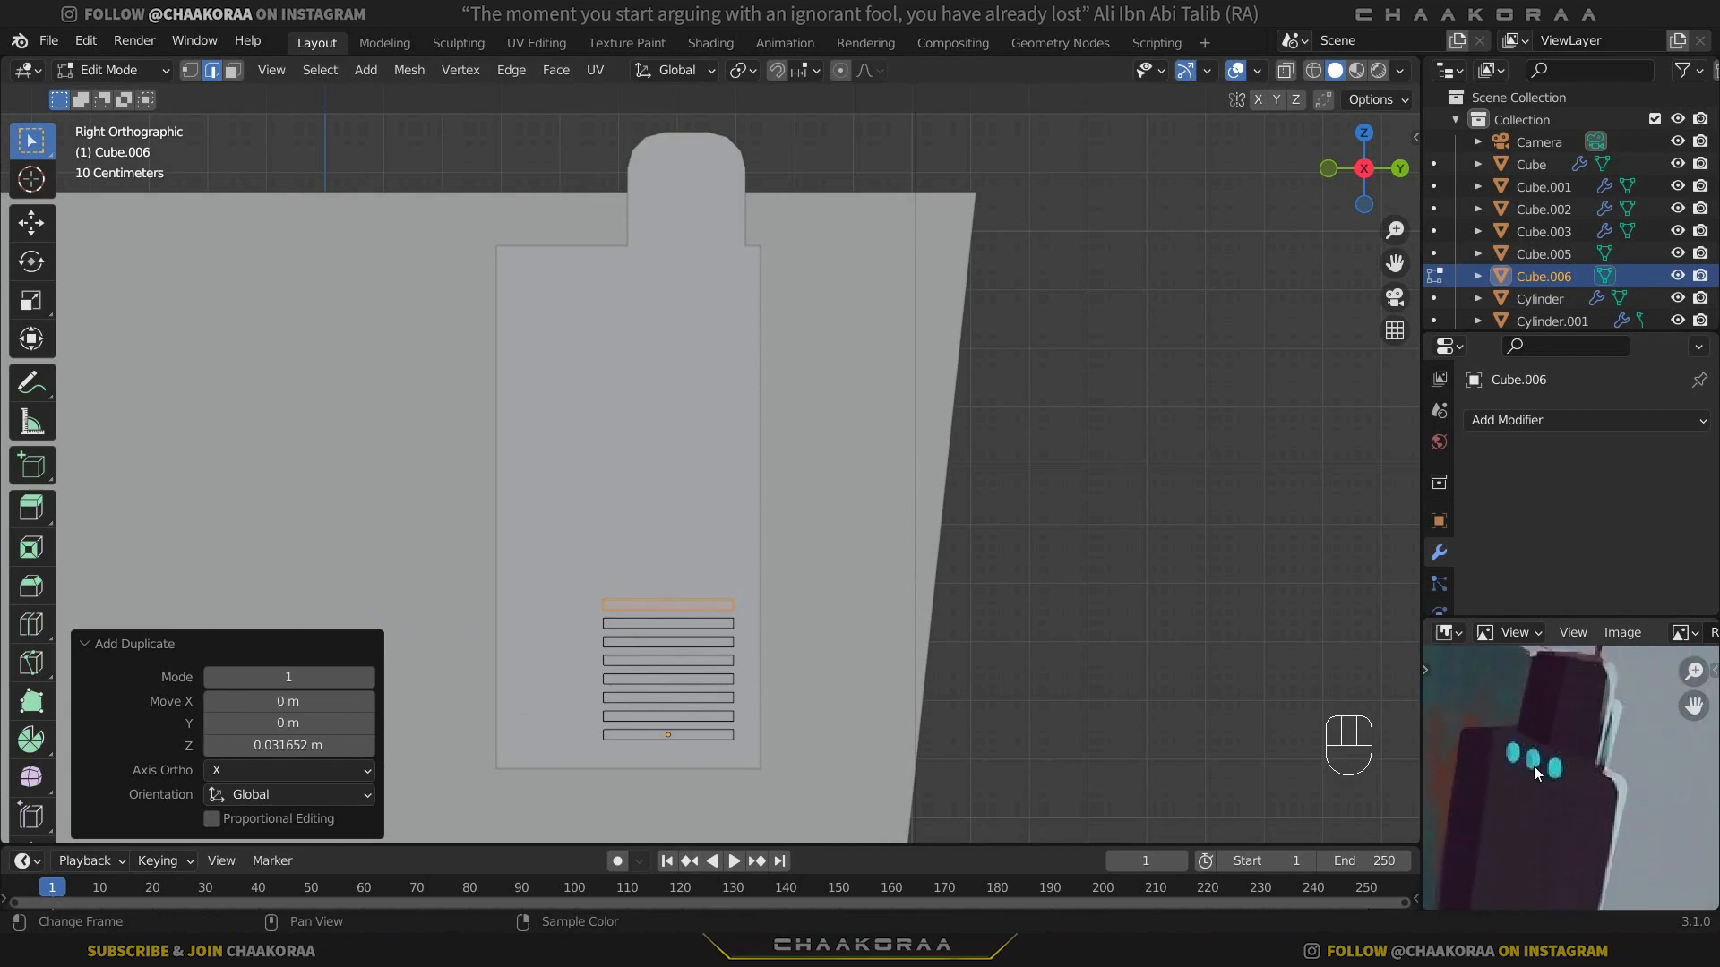
pyautogui.hotkey('shift', 'a')
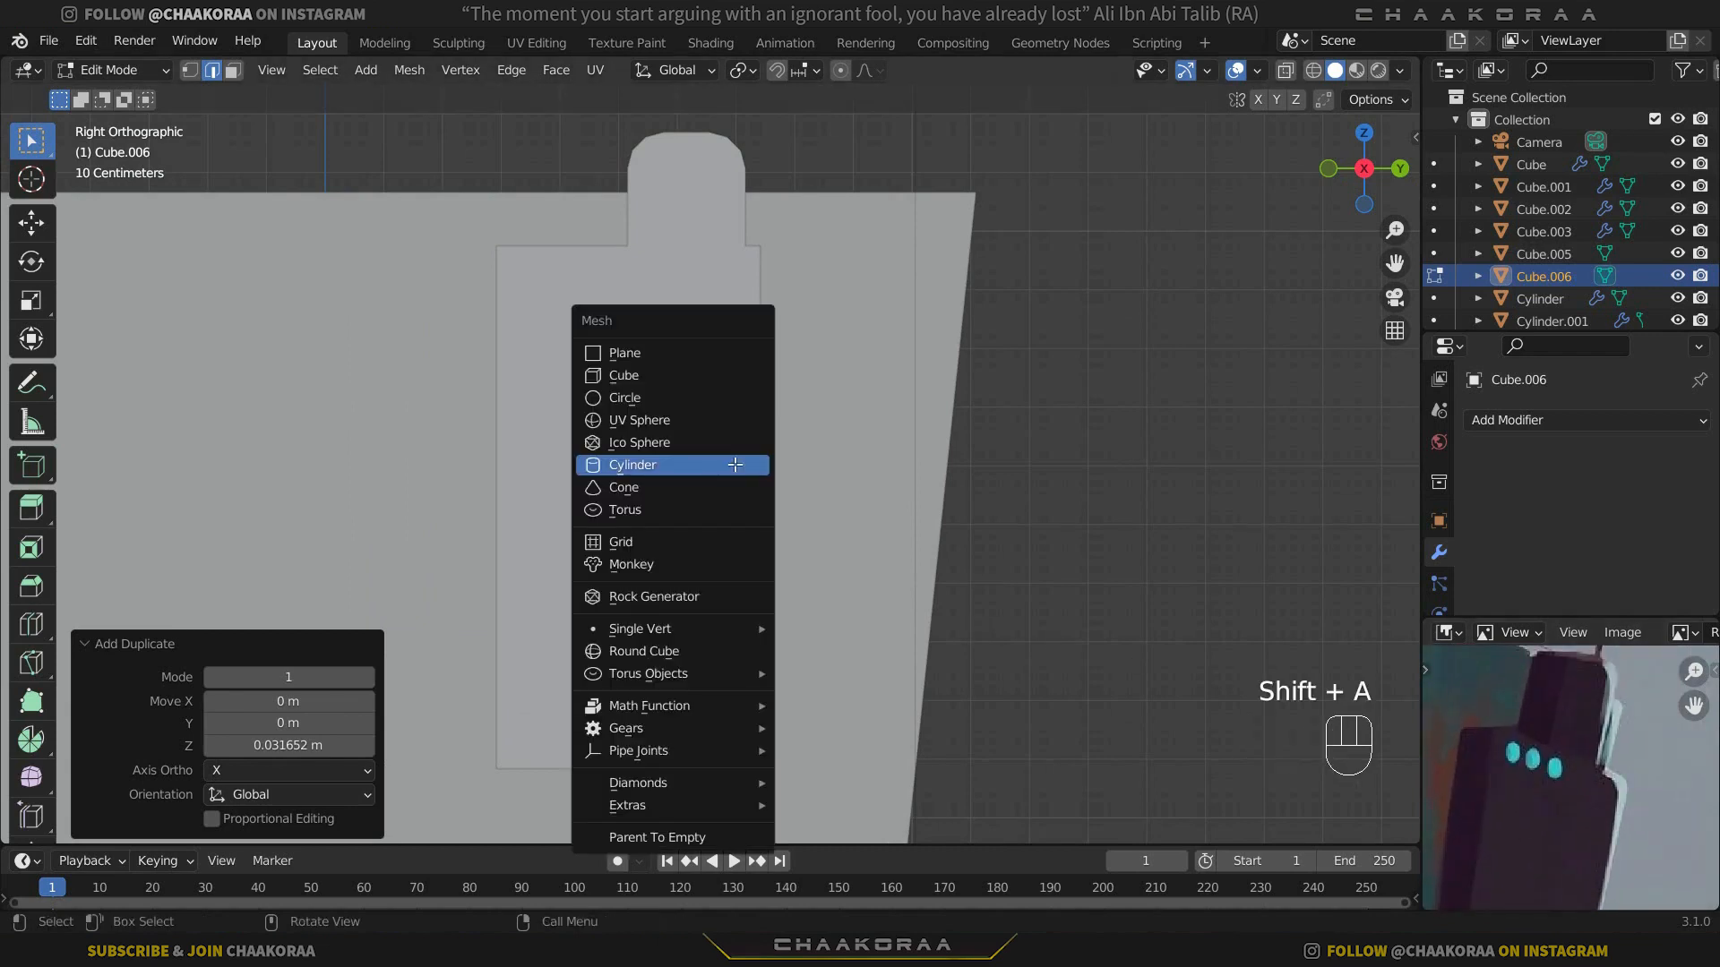
pyautogui.click(734, 465)
pyautogui.scroll(-8, 732, 502)
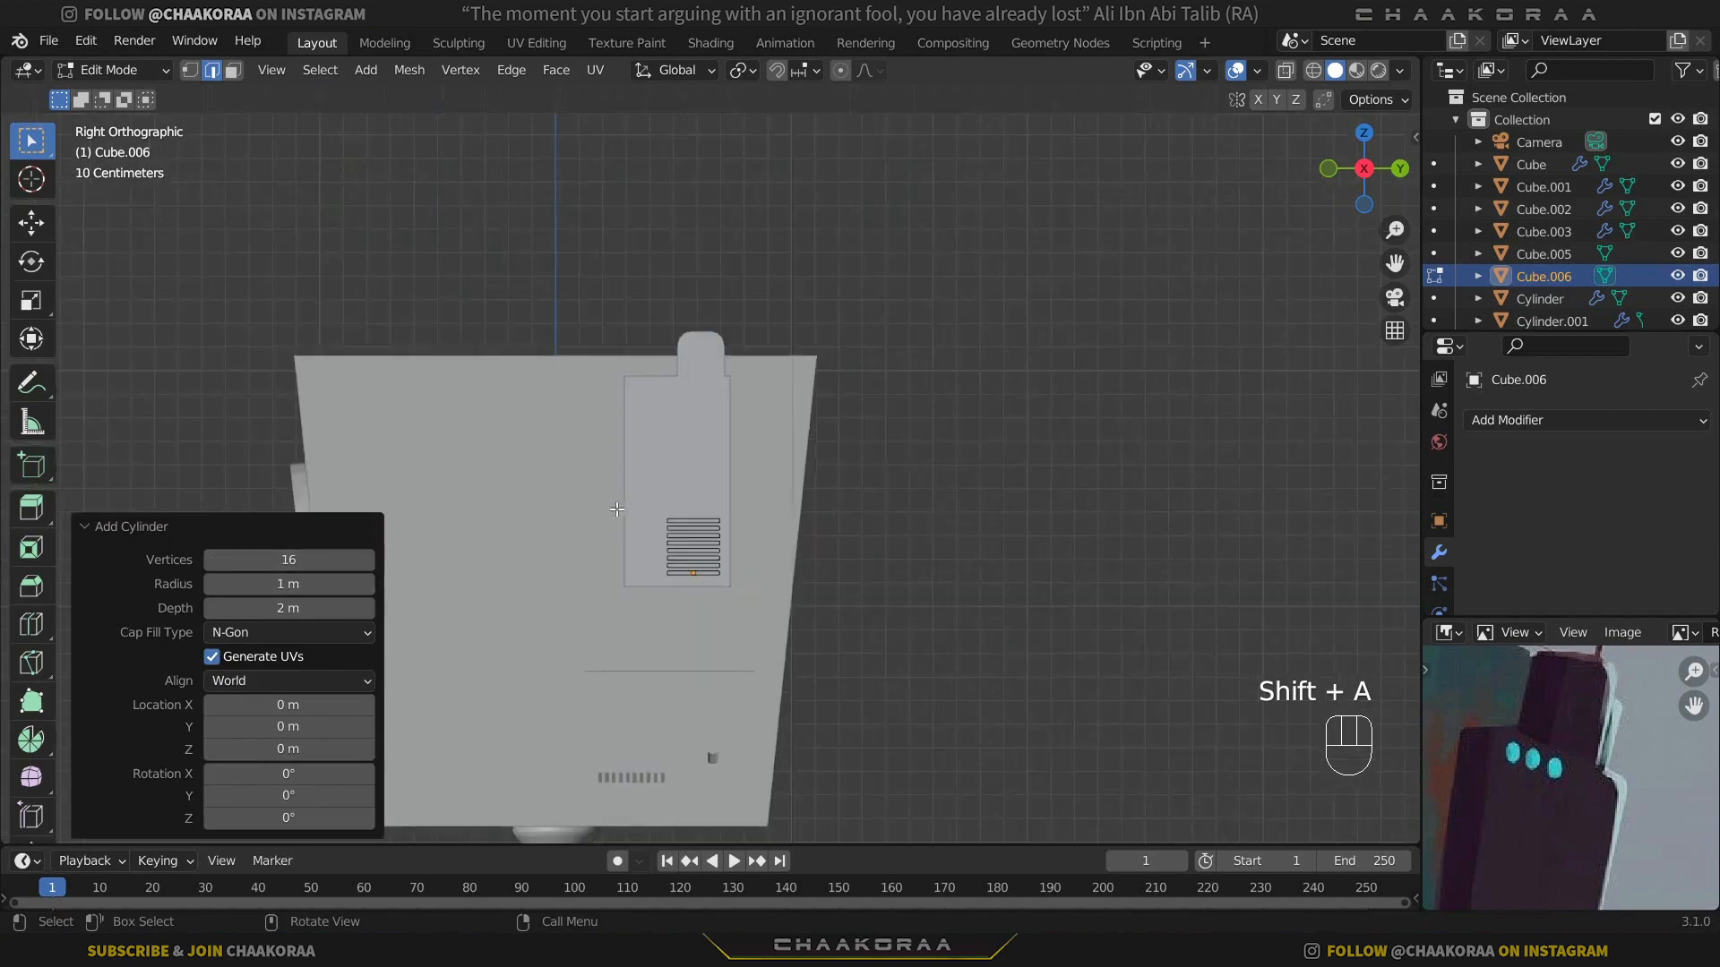
pyautogui.write('rx')
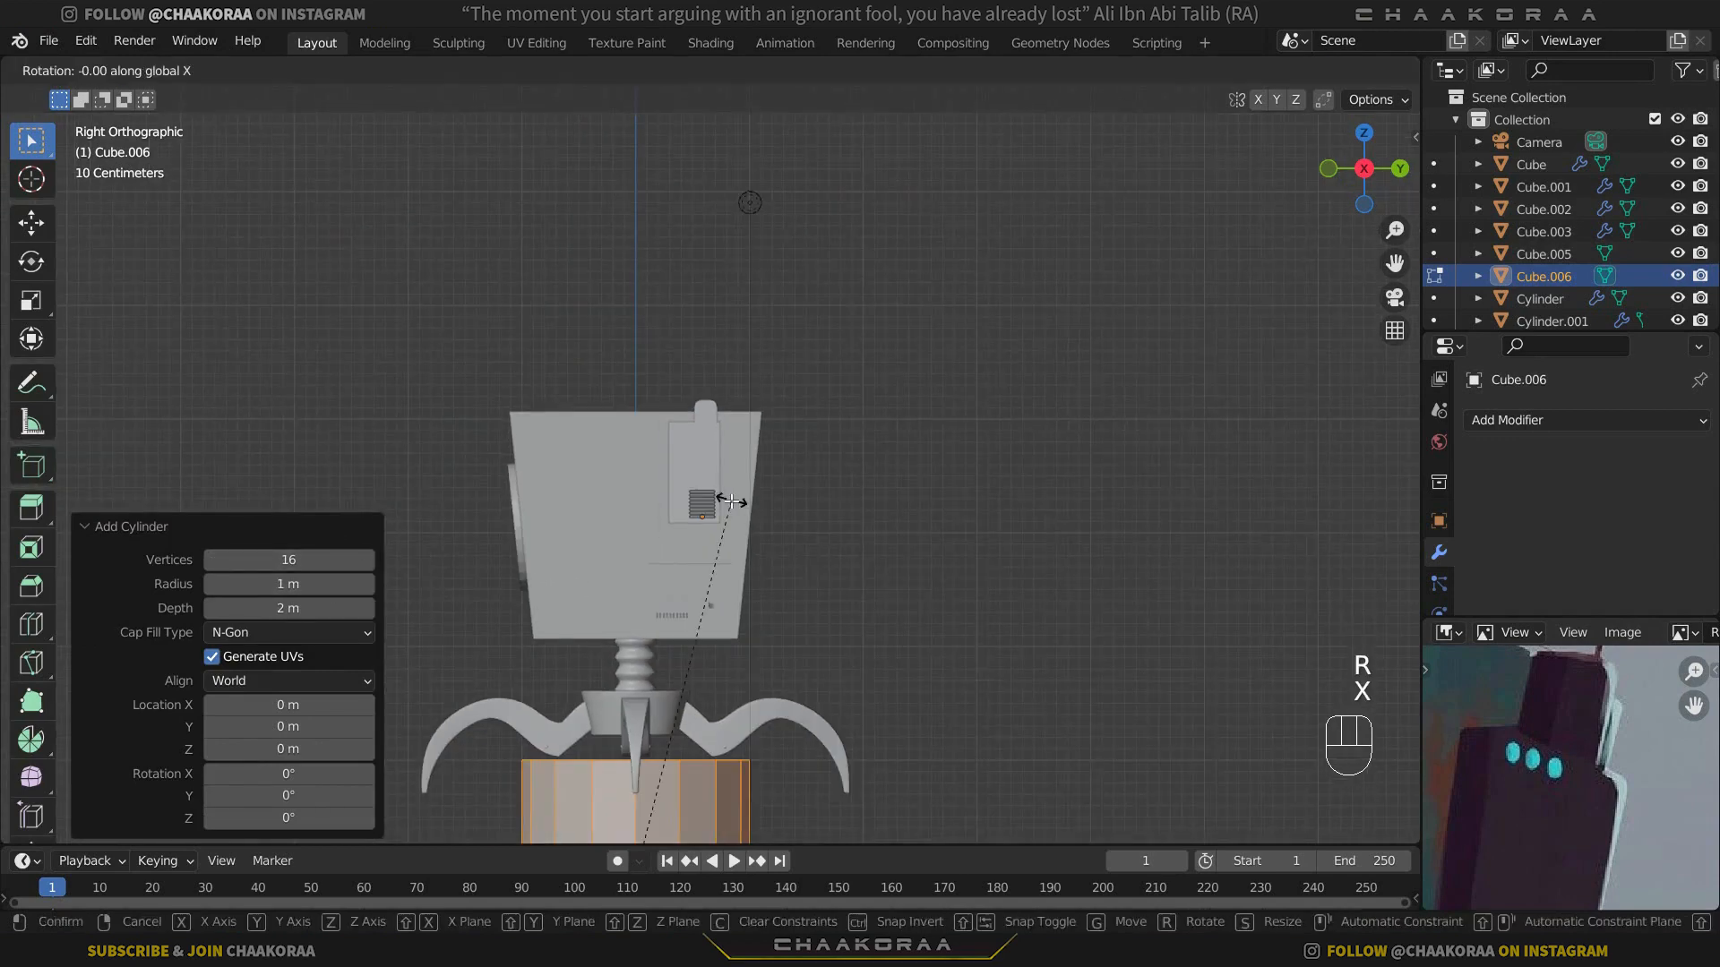
pyautogui.write('90')
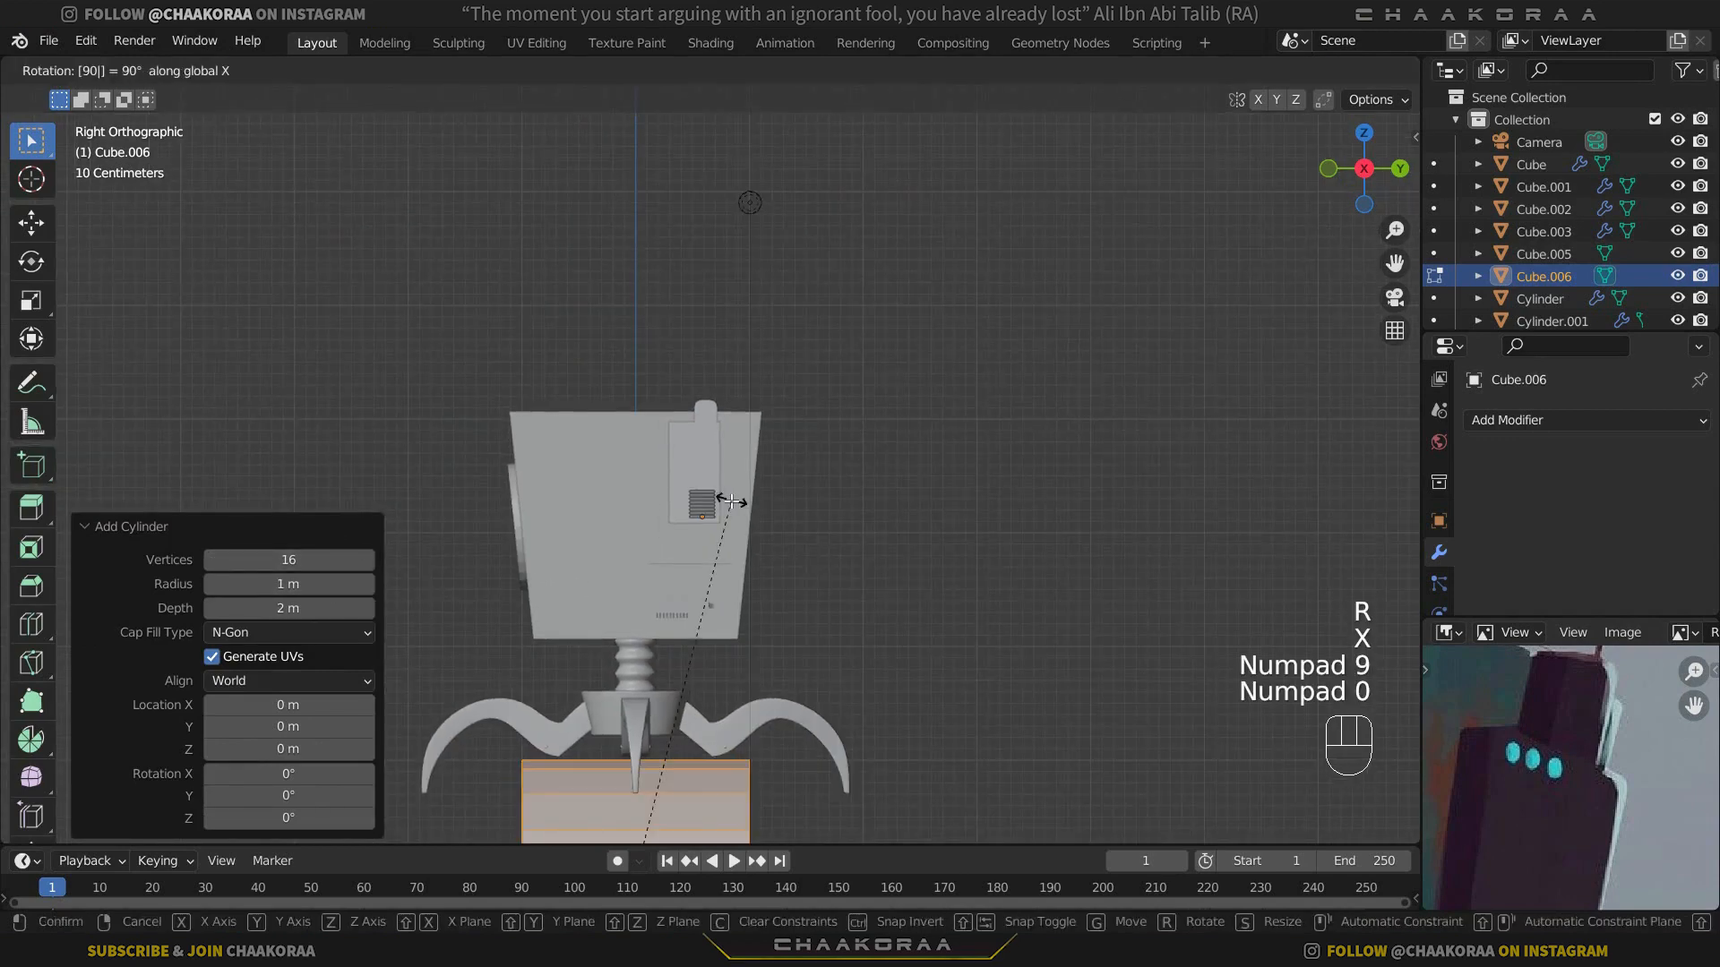
pyautogui.write('y')
pyautogui.press('KP_Enter')
# Step: Move the cylinder up to the panel's height in the side view and scale it down to about 0.196
pyautogui.press('g')
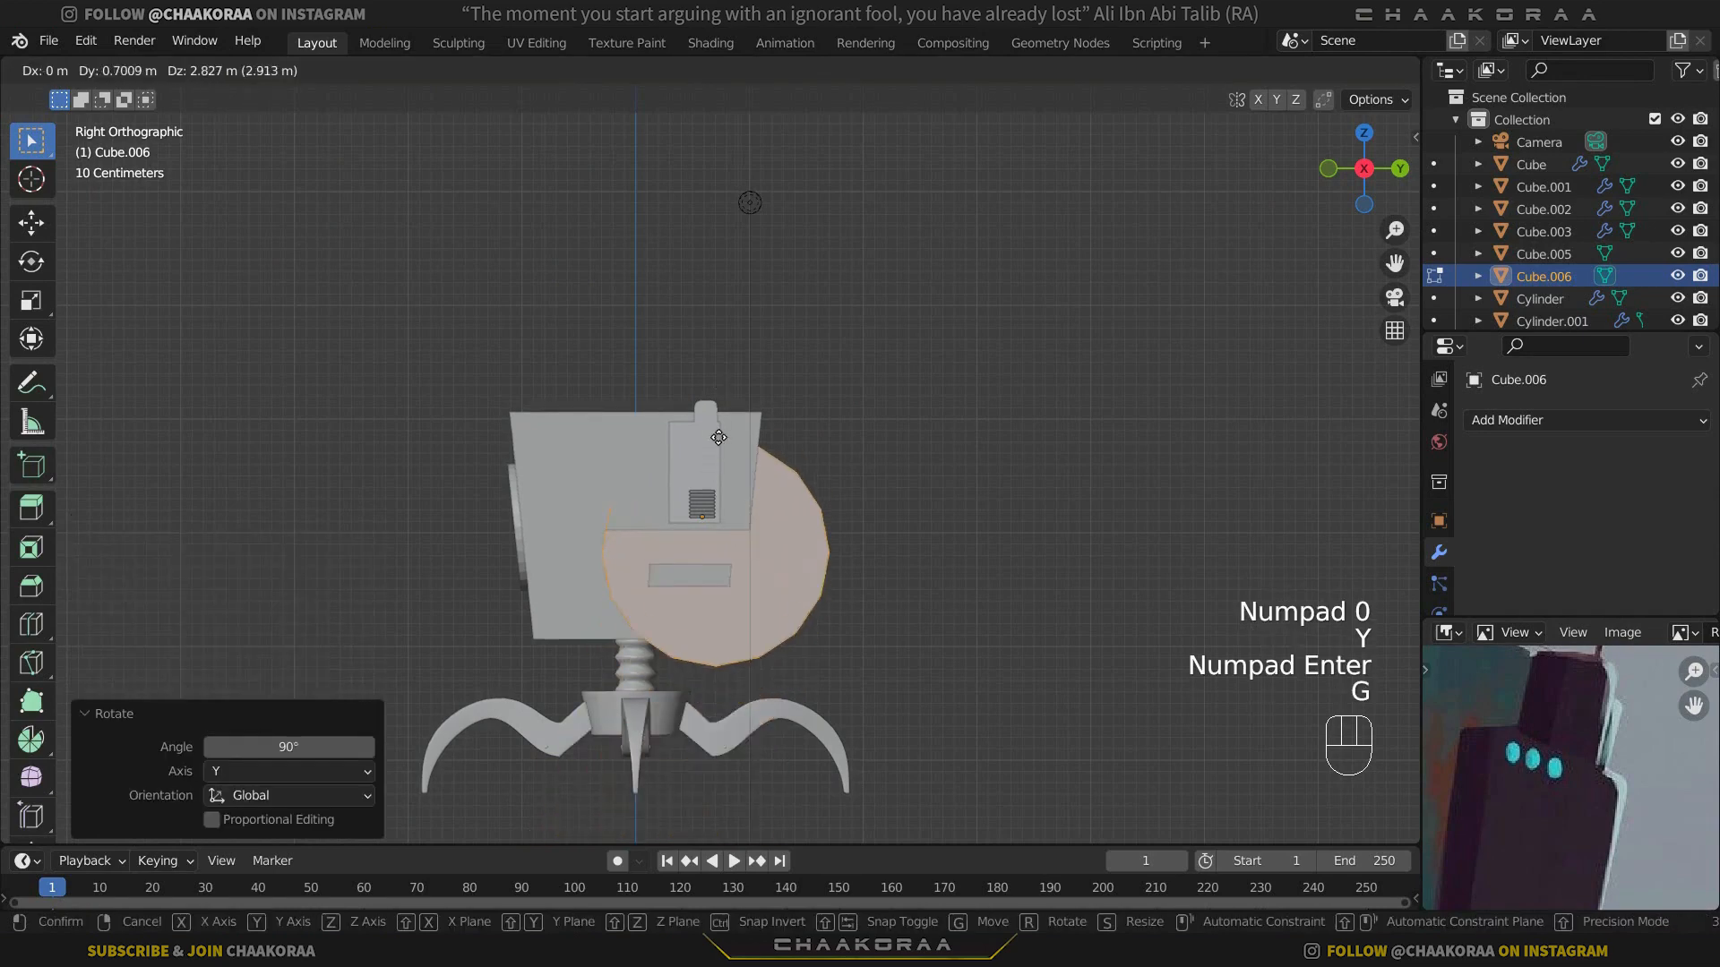
pyautogui.click(730, 488)
pyautogui.press('s')
pyautogui.click(744, 557)
# Step: Raise the cylinder about 2.41 m above the boxy body, and bring it to the panel by about 2.67 m in X and -1.47 m in Z
pyautogui.moveTo(875, 498); pyautogui.dragTo(980, 555, button='middle')
pyautogui.scroll(-2, 940, 573)
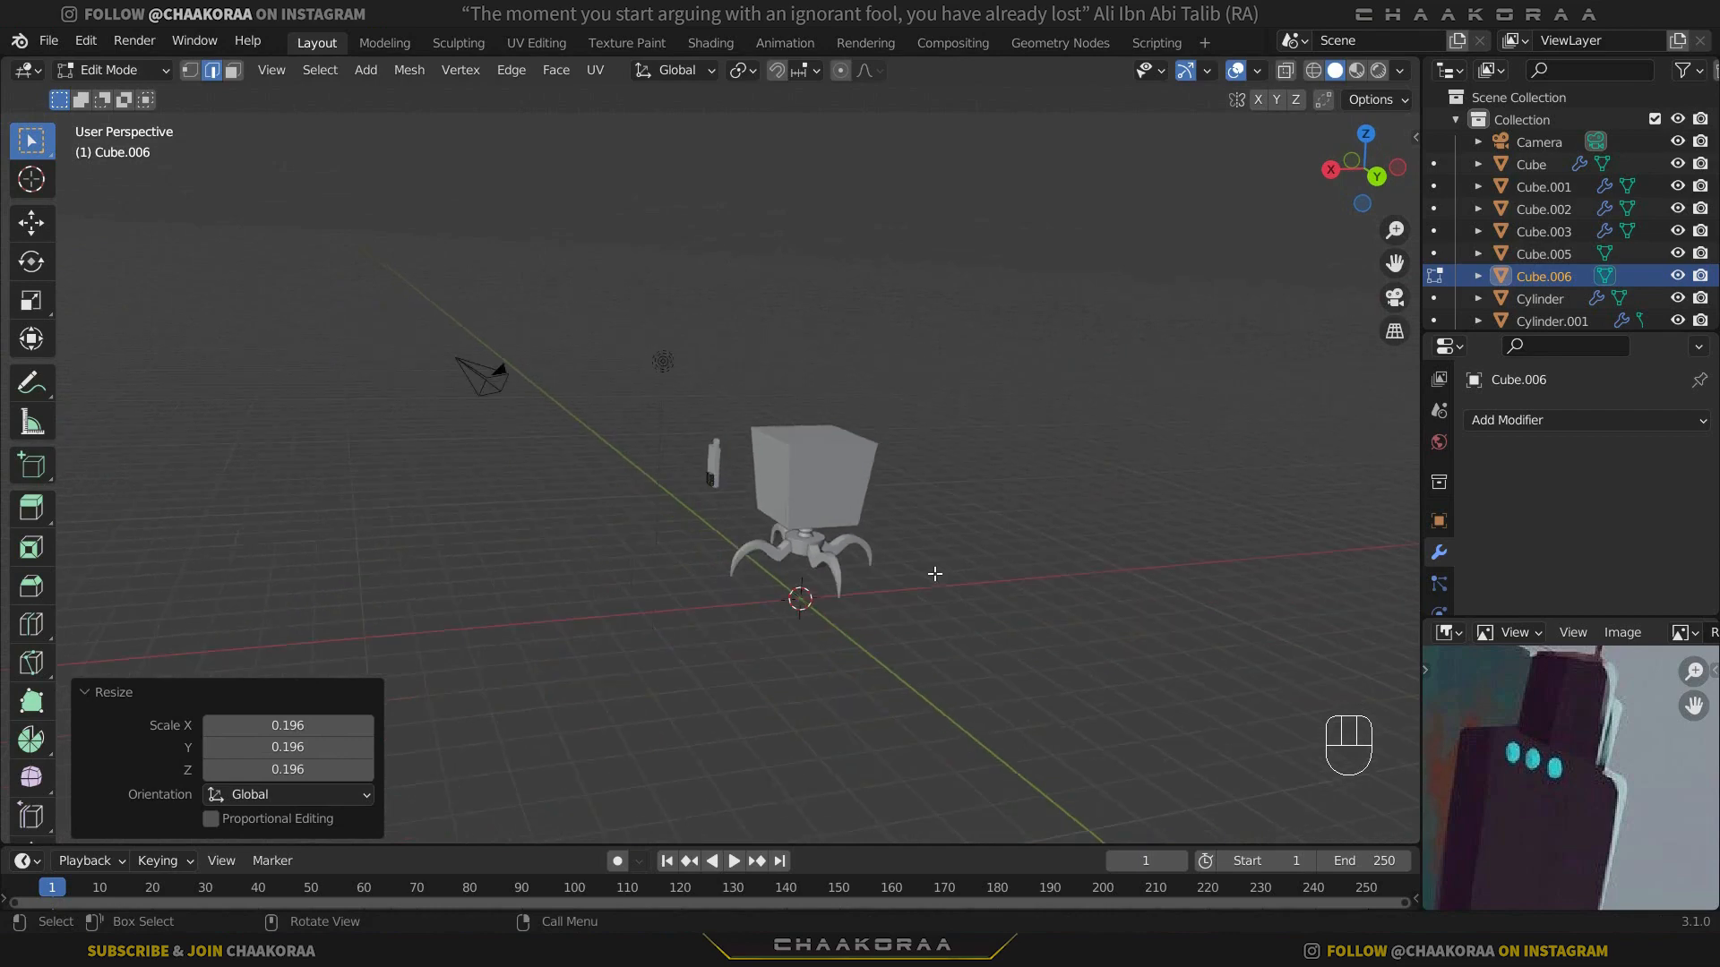
pyautogui.press('g')
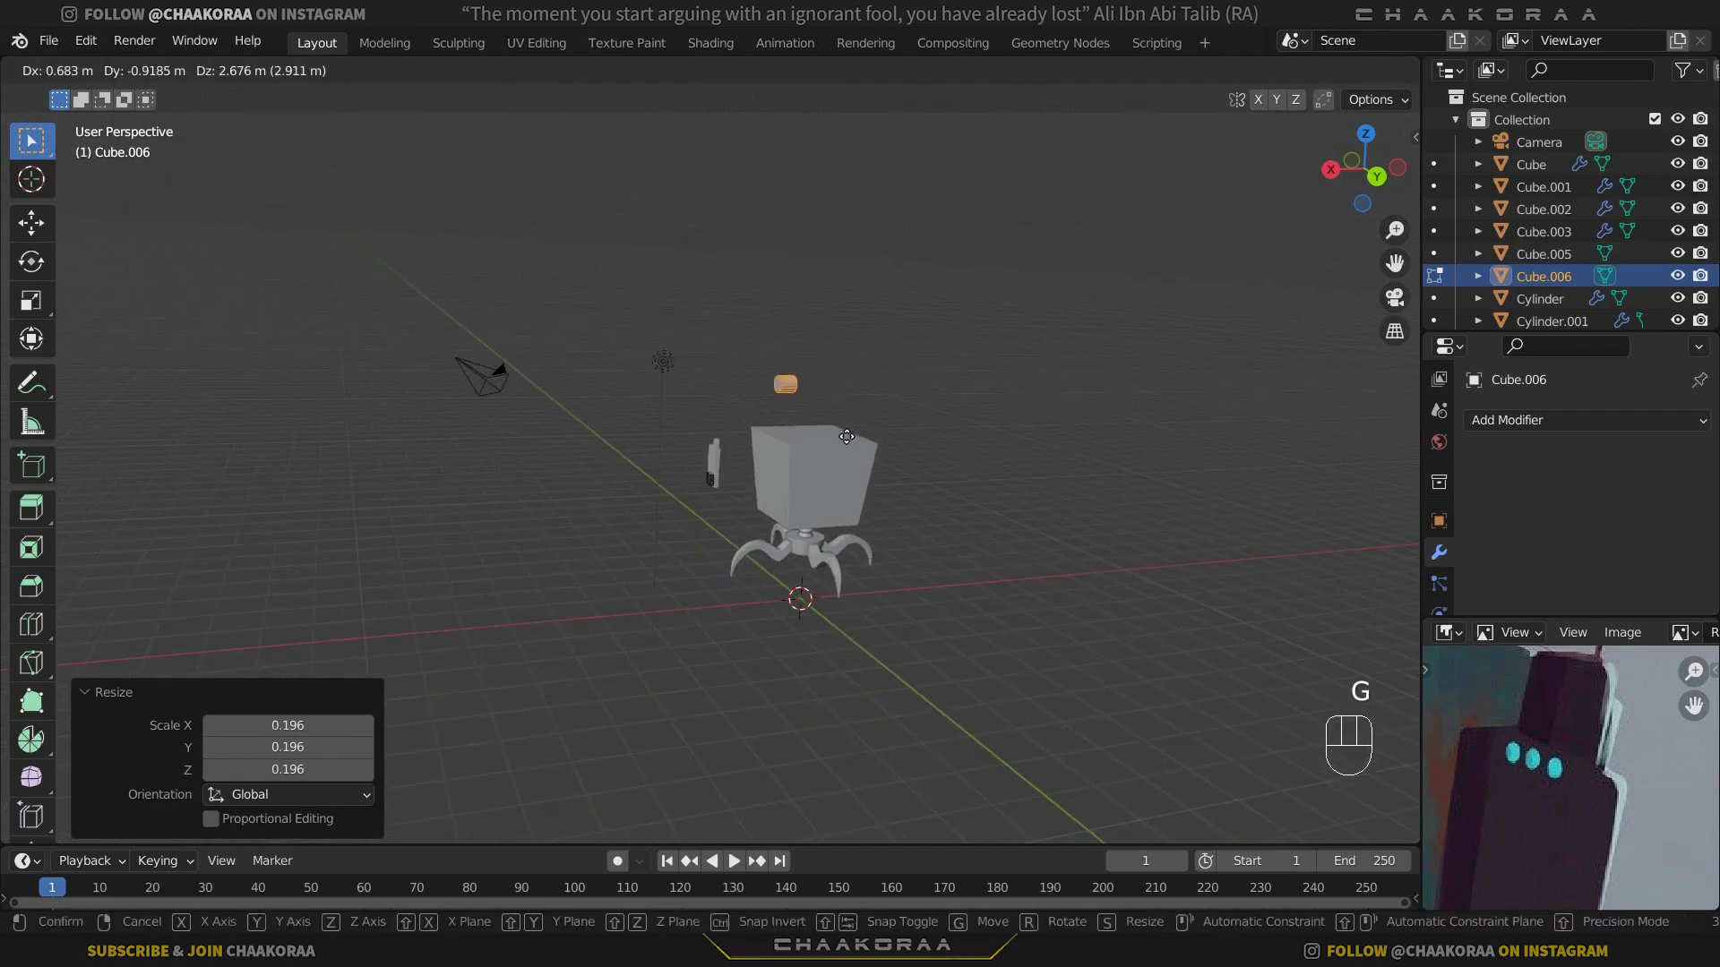
pyautogui.rightClick(878, 483)
pyautogui.press('g')
pyautogui.press('z')
pyautogui.click(890, 375)
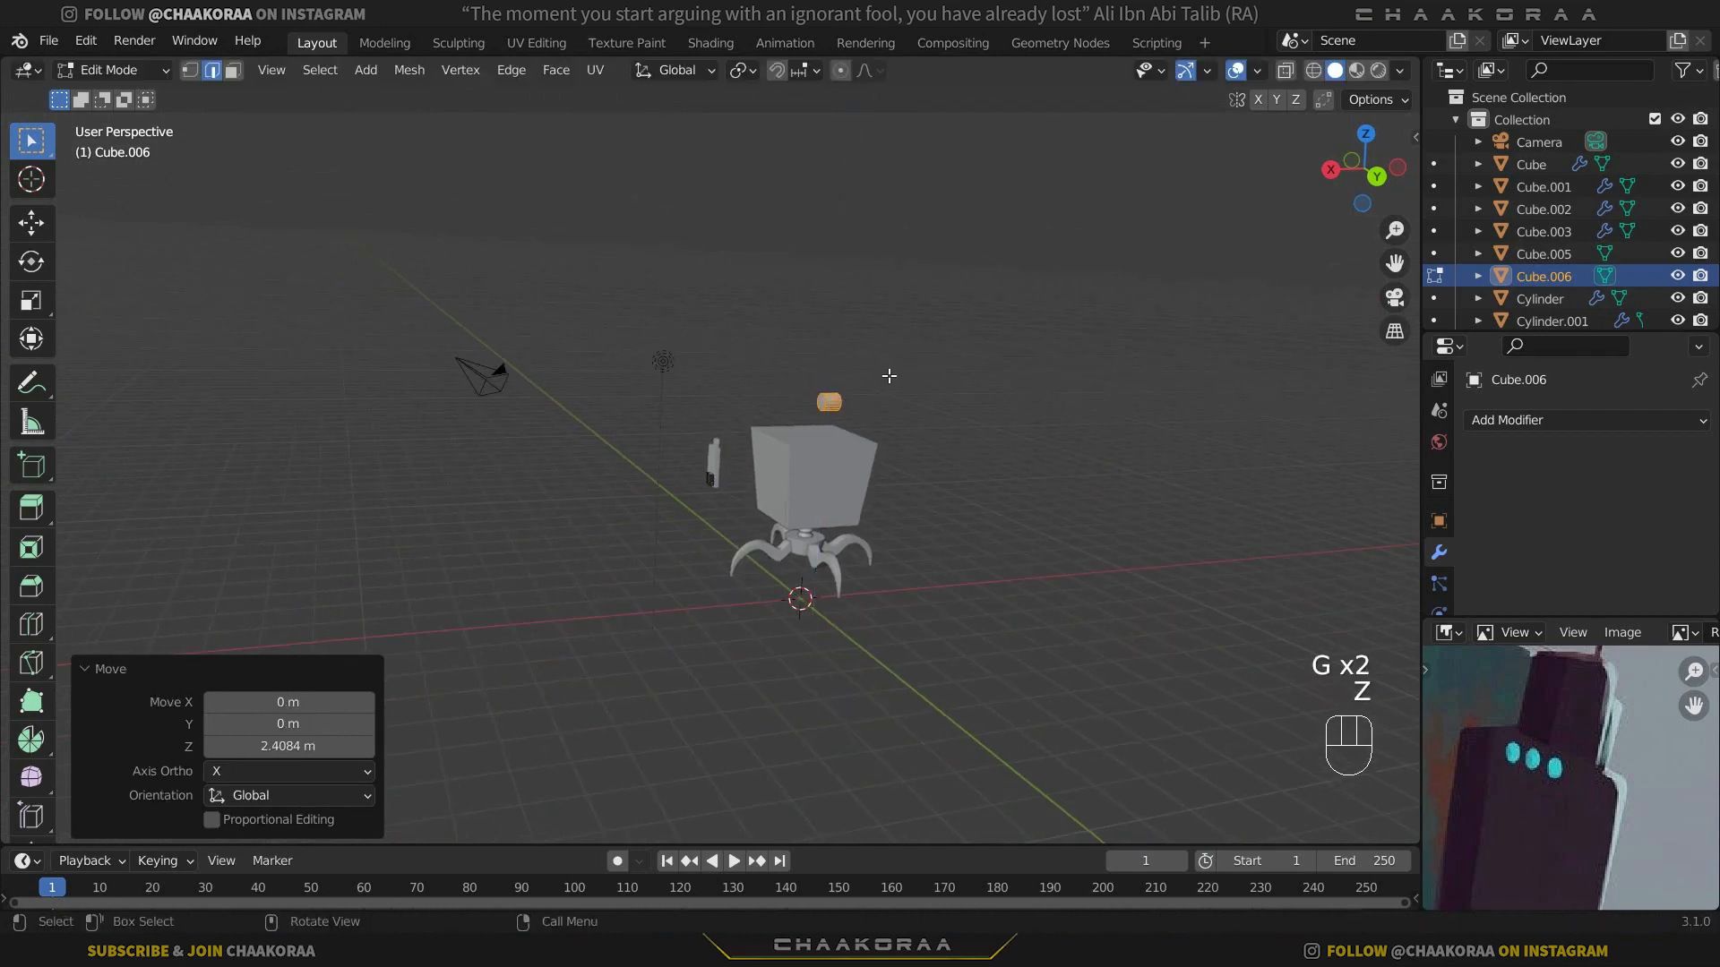
pyautogui.press('KP_1')
pyautogui.press('g')
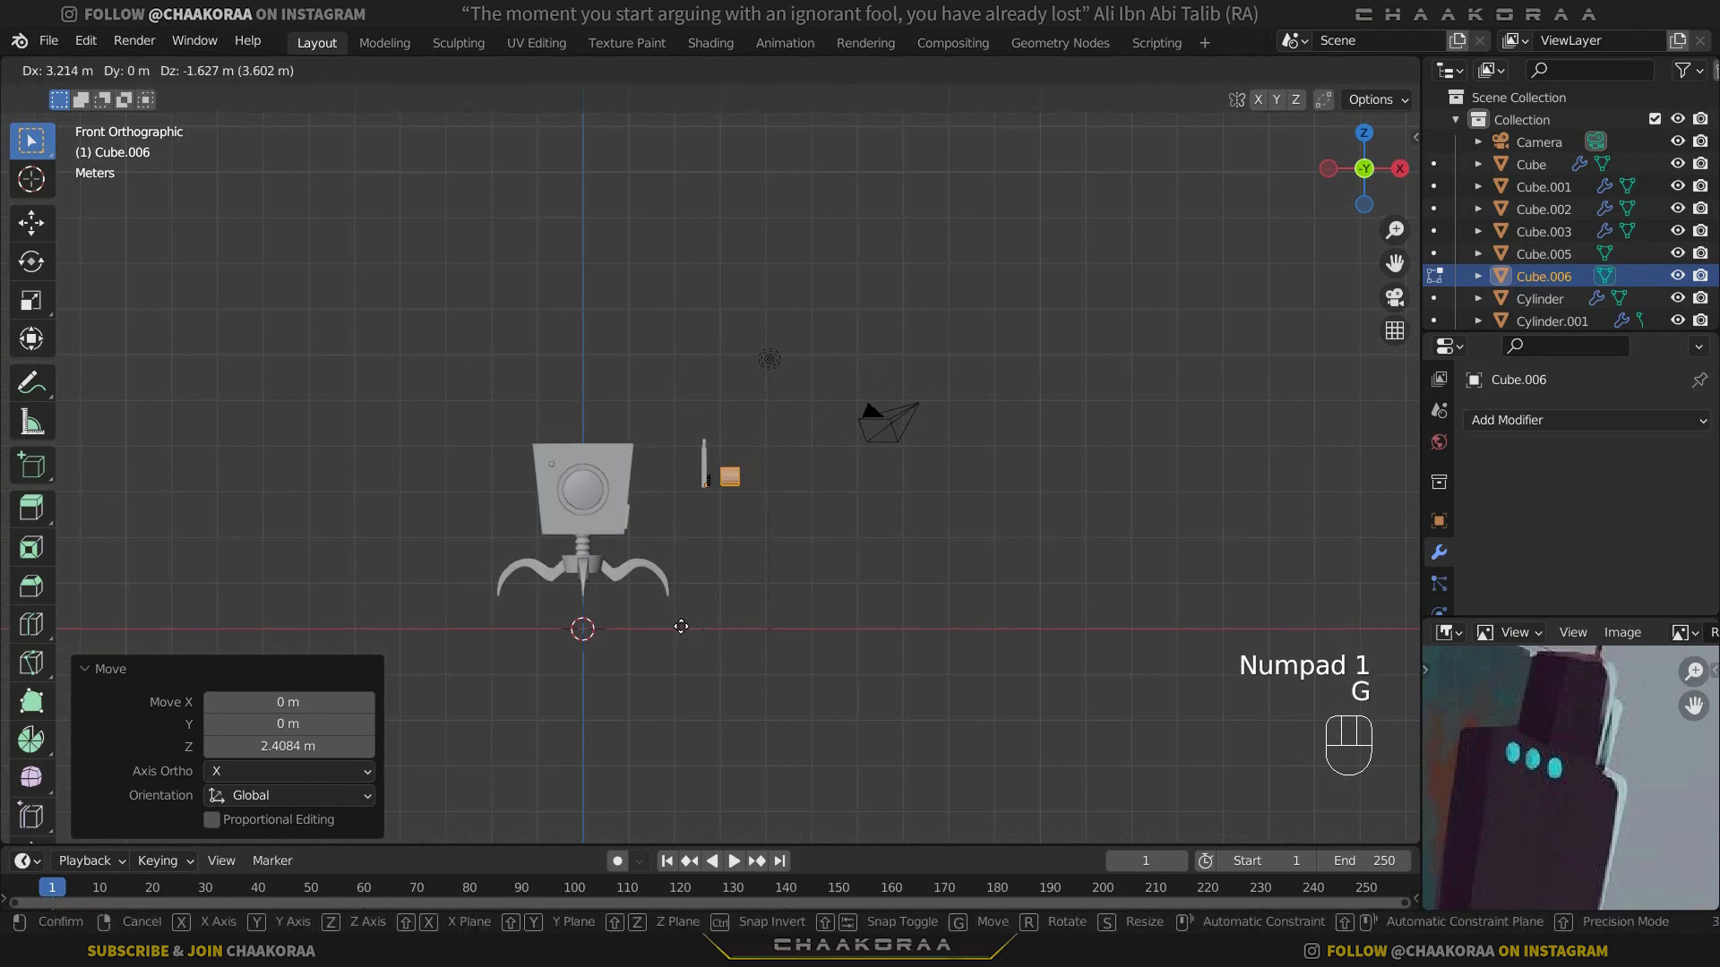
pyautogui.click(695, 596)
# Step: Shrink the cylinder twice, the second time by about 0.434, and shift it about 0.085 m along X and -0.026 m along Z off the panel's face
pyautogui.scroll(10, 872, 532)
pyautogui.press('s')
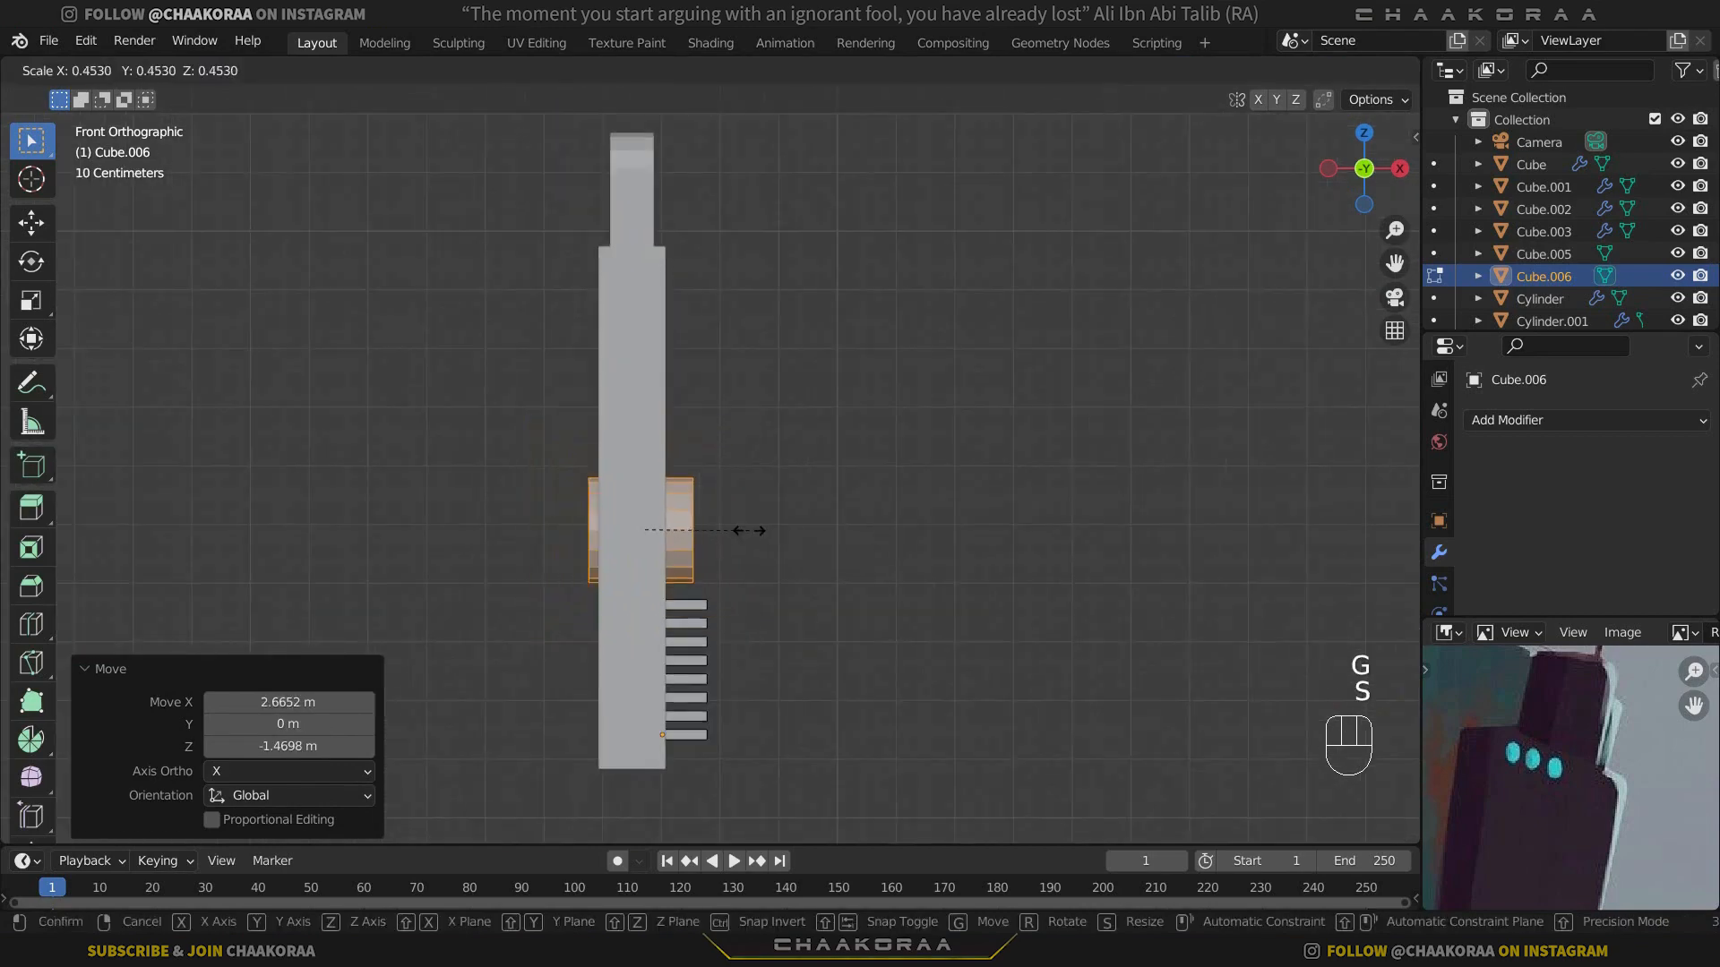
pyautogui.click(780, 576)
pyautogui.press('s')
pyautogui.click(716, 573)
pyautogui.press('g')
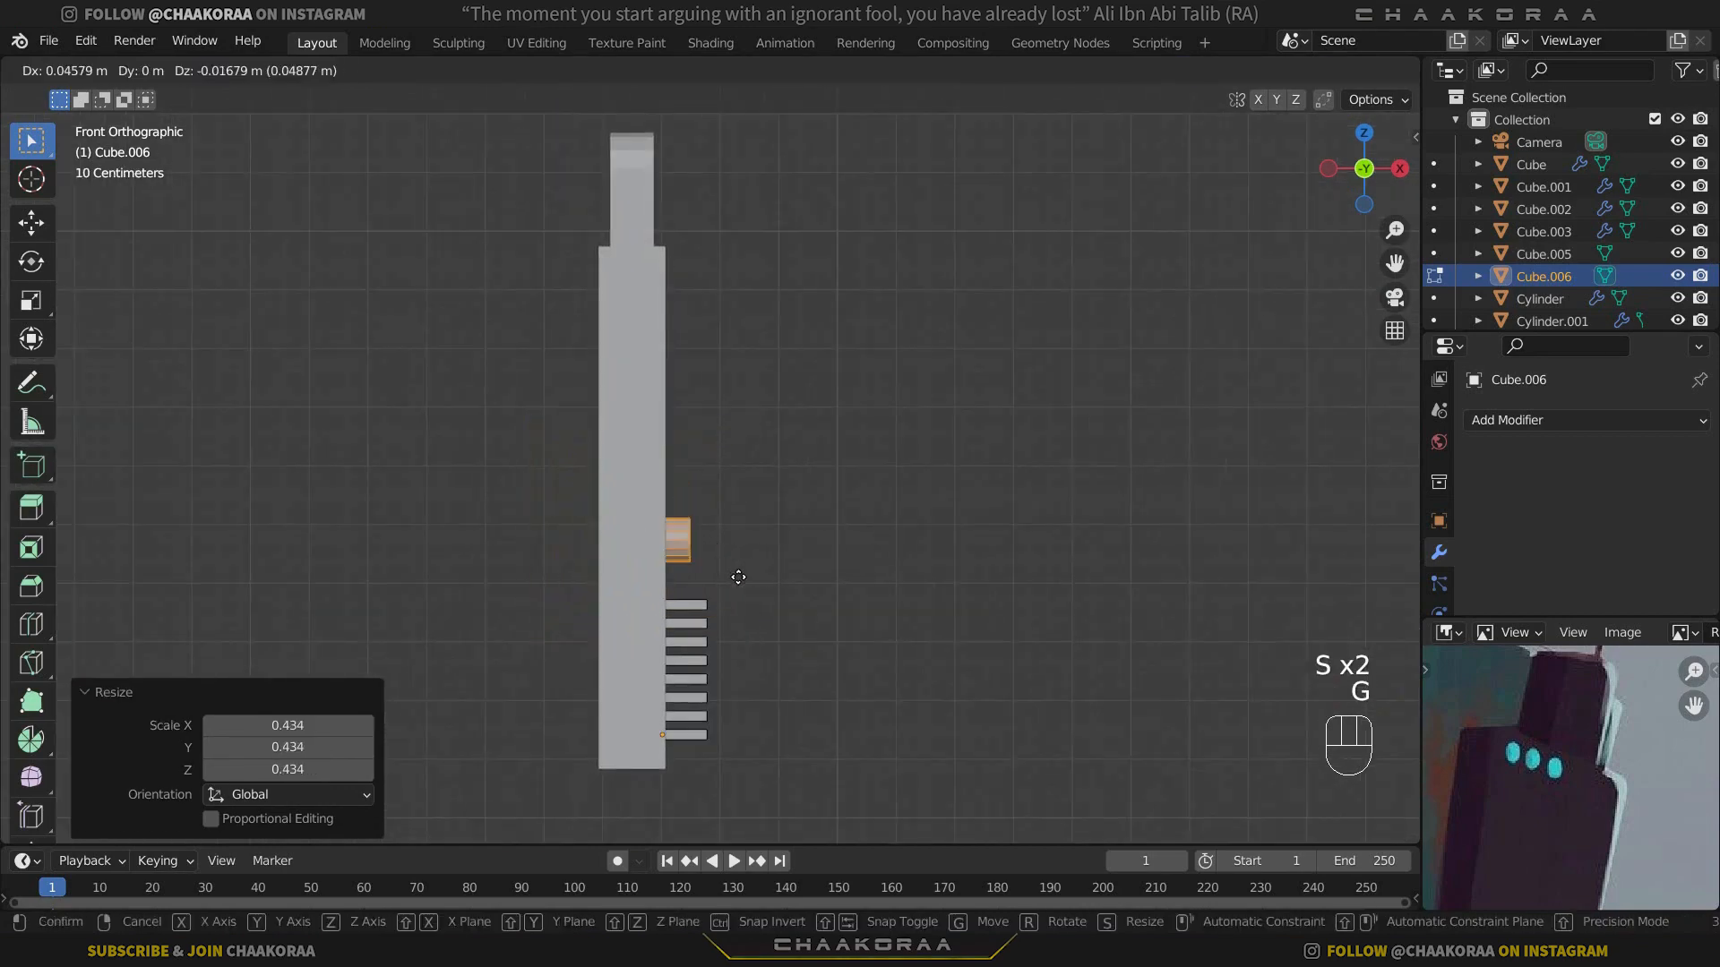
pyautogui.click(755, 583)
# Step: Scale the cylinder down by about 0.238, and enlarge it by about 1.98 to suit a small round button
pyautogui.scroll(2, 740, 582)
pyautogui.scroll(3, 740, 582)
pyautogui.keyDown('shift'); pyautogui.scroll(-5, 807, 391); pyautogui.keyUp('shift')
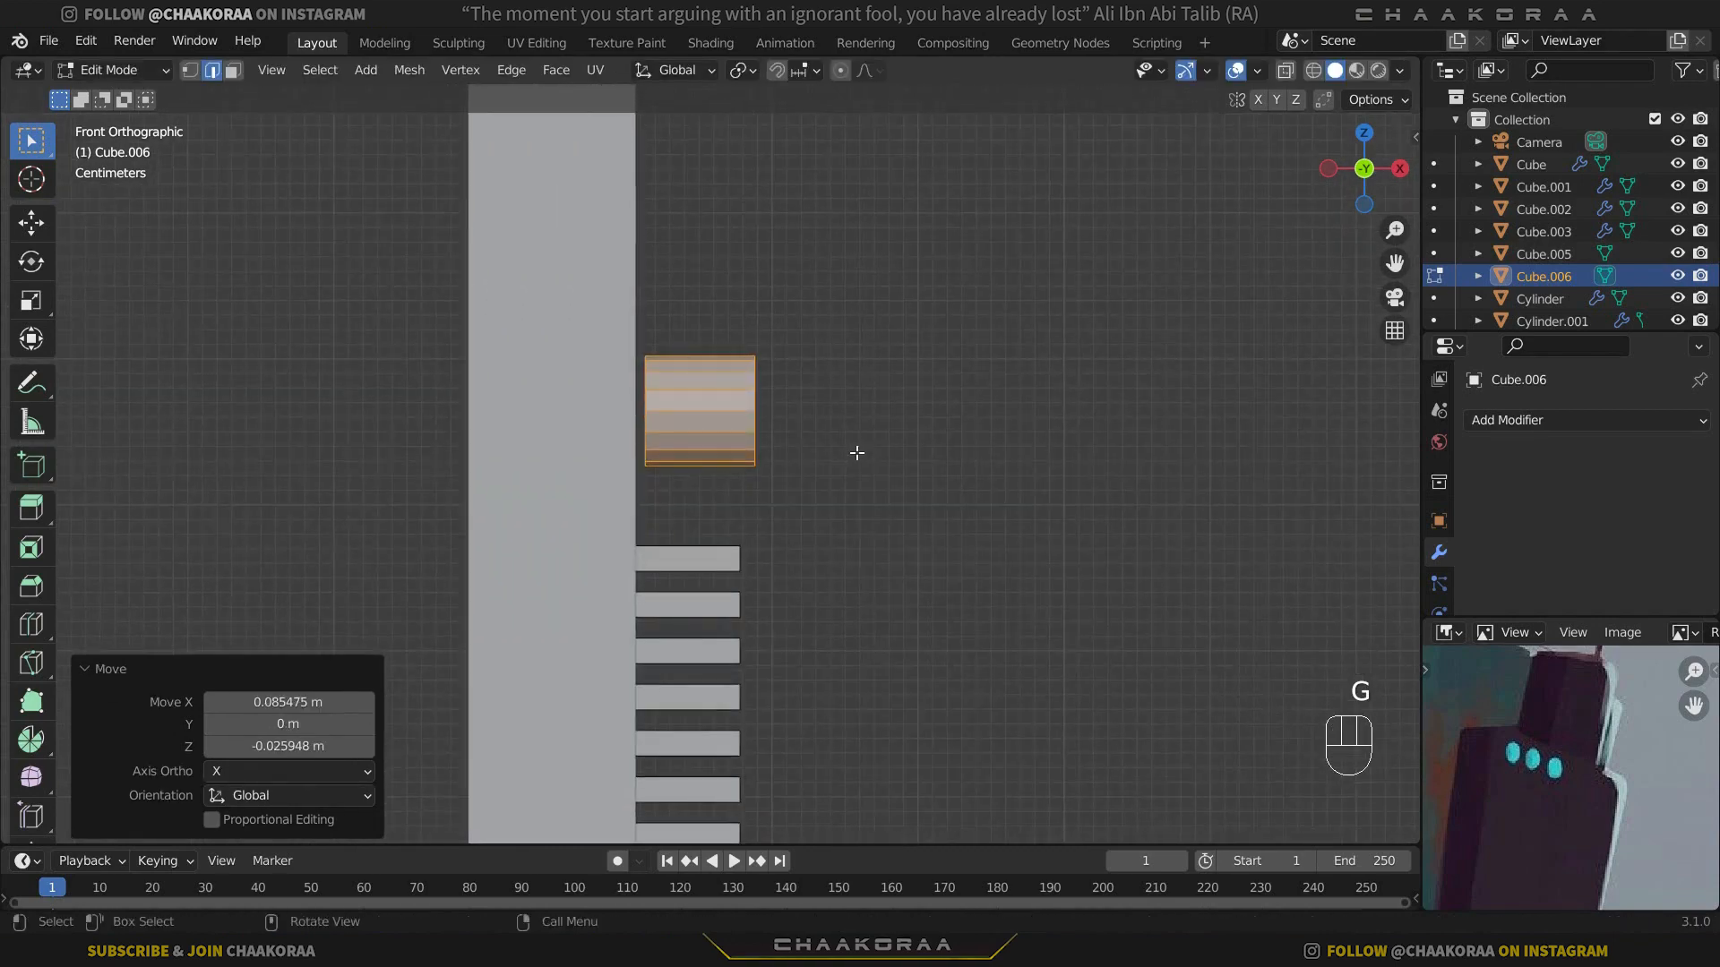
pyautogui.press('s')
pyautogui.click(731, 436)
pyautogui.press('KP_3')
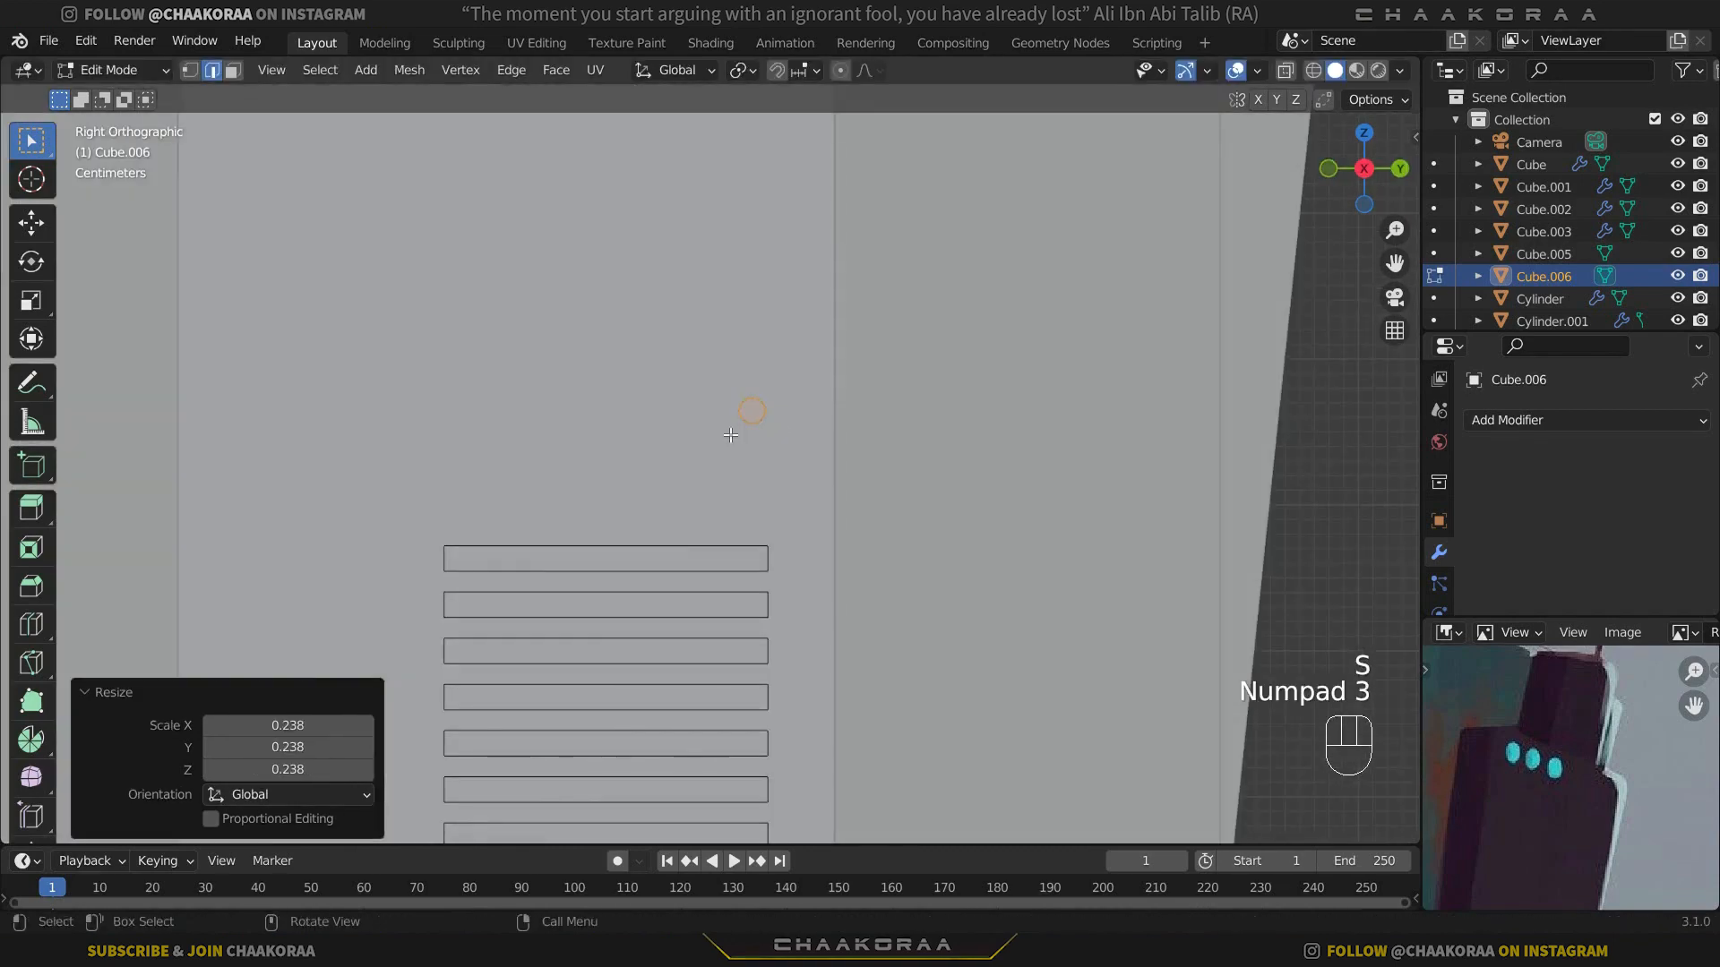
pyautogui.press('s')
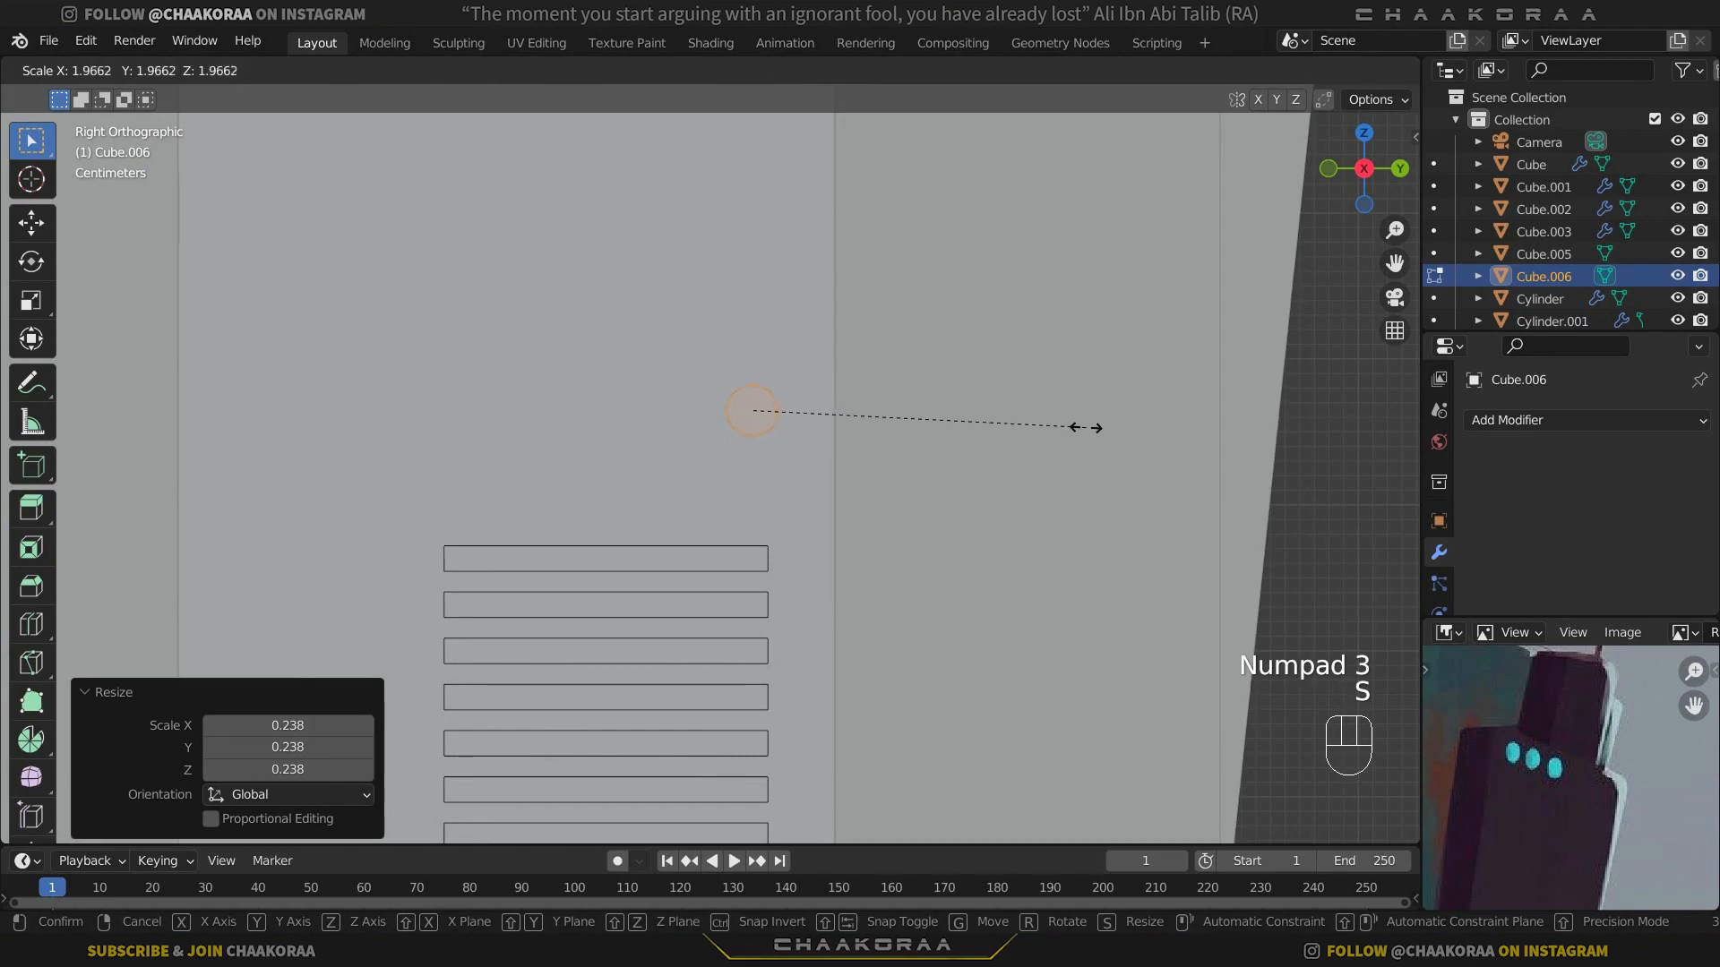
pyautogui.click(1088, 428)
# Step: Position the cylinder above the outer end of the vent bars, near the panel's edge, following the reference image
pyautogui.scroll(-3, 1012, 439)
pyautogui.press('g')
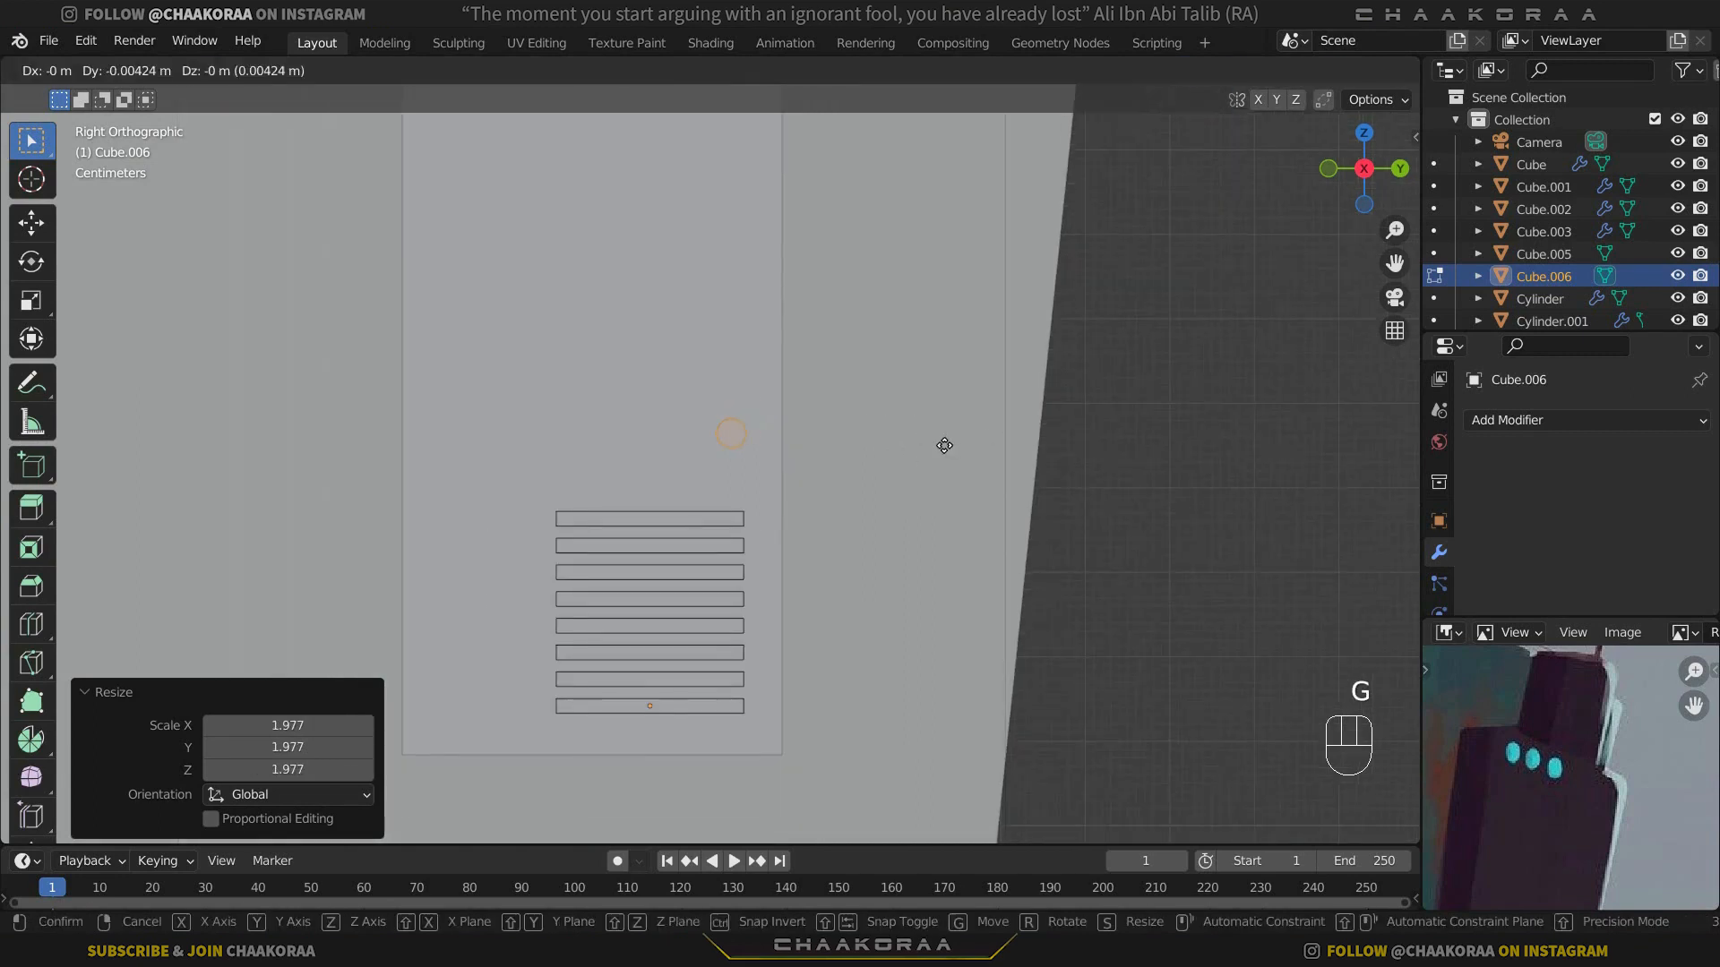
pyautogui.click(944, 454)
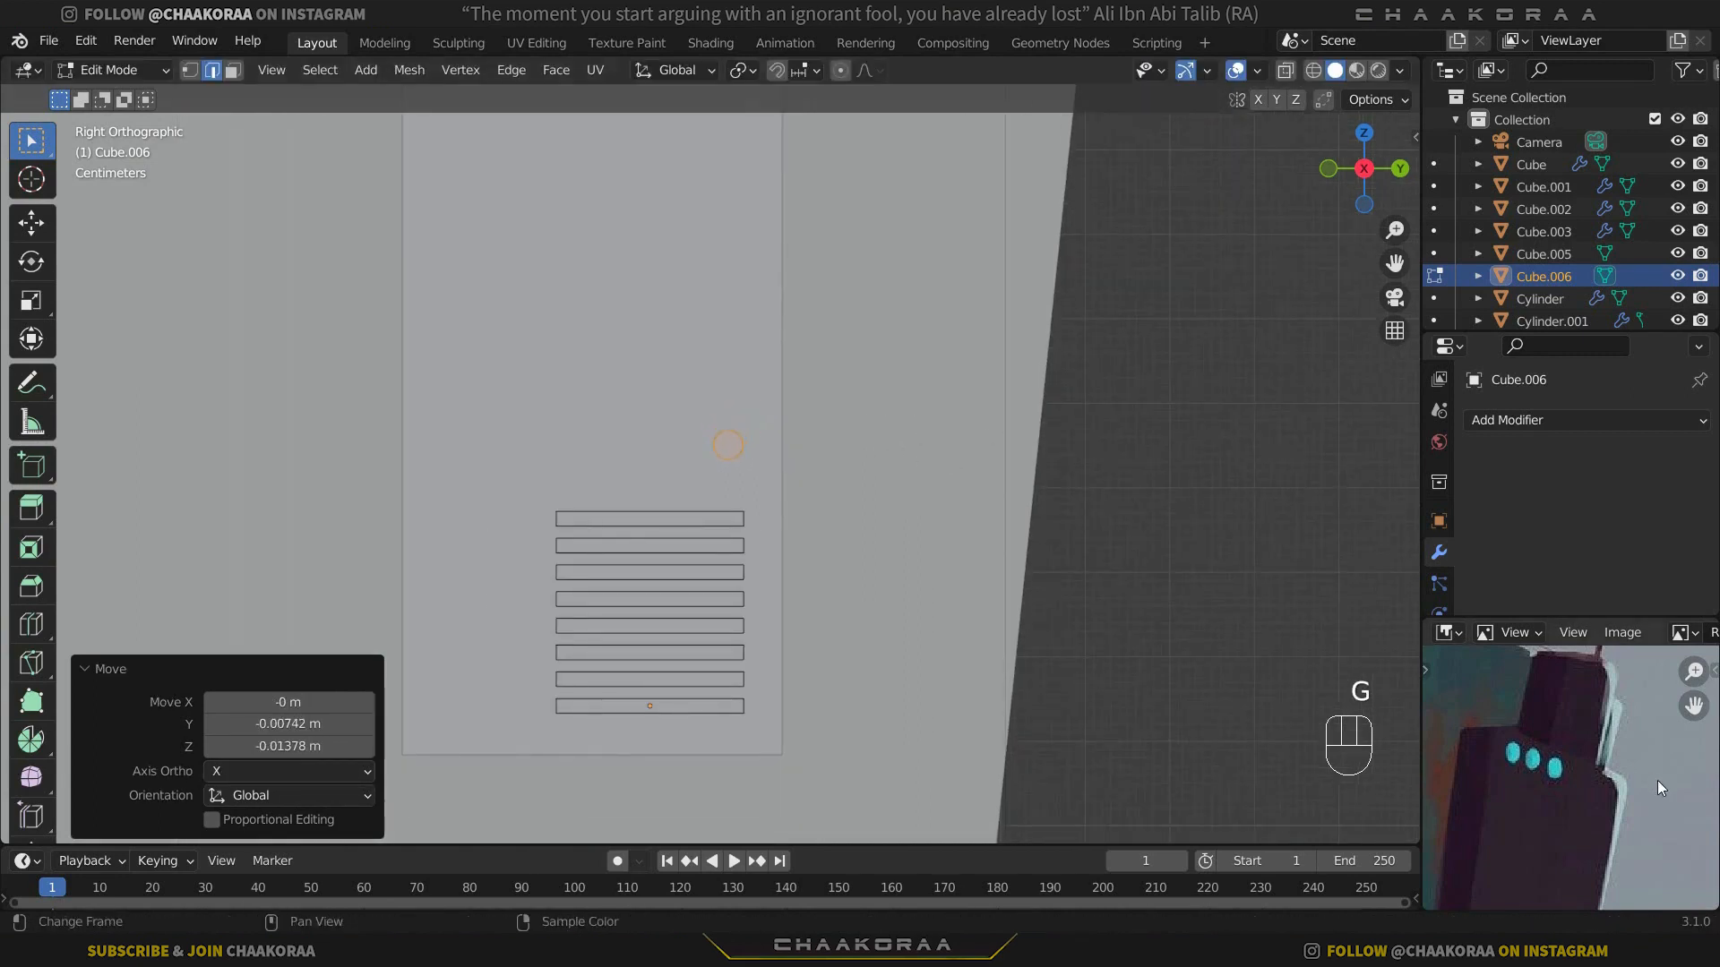
pyautogui.press('g')
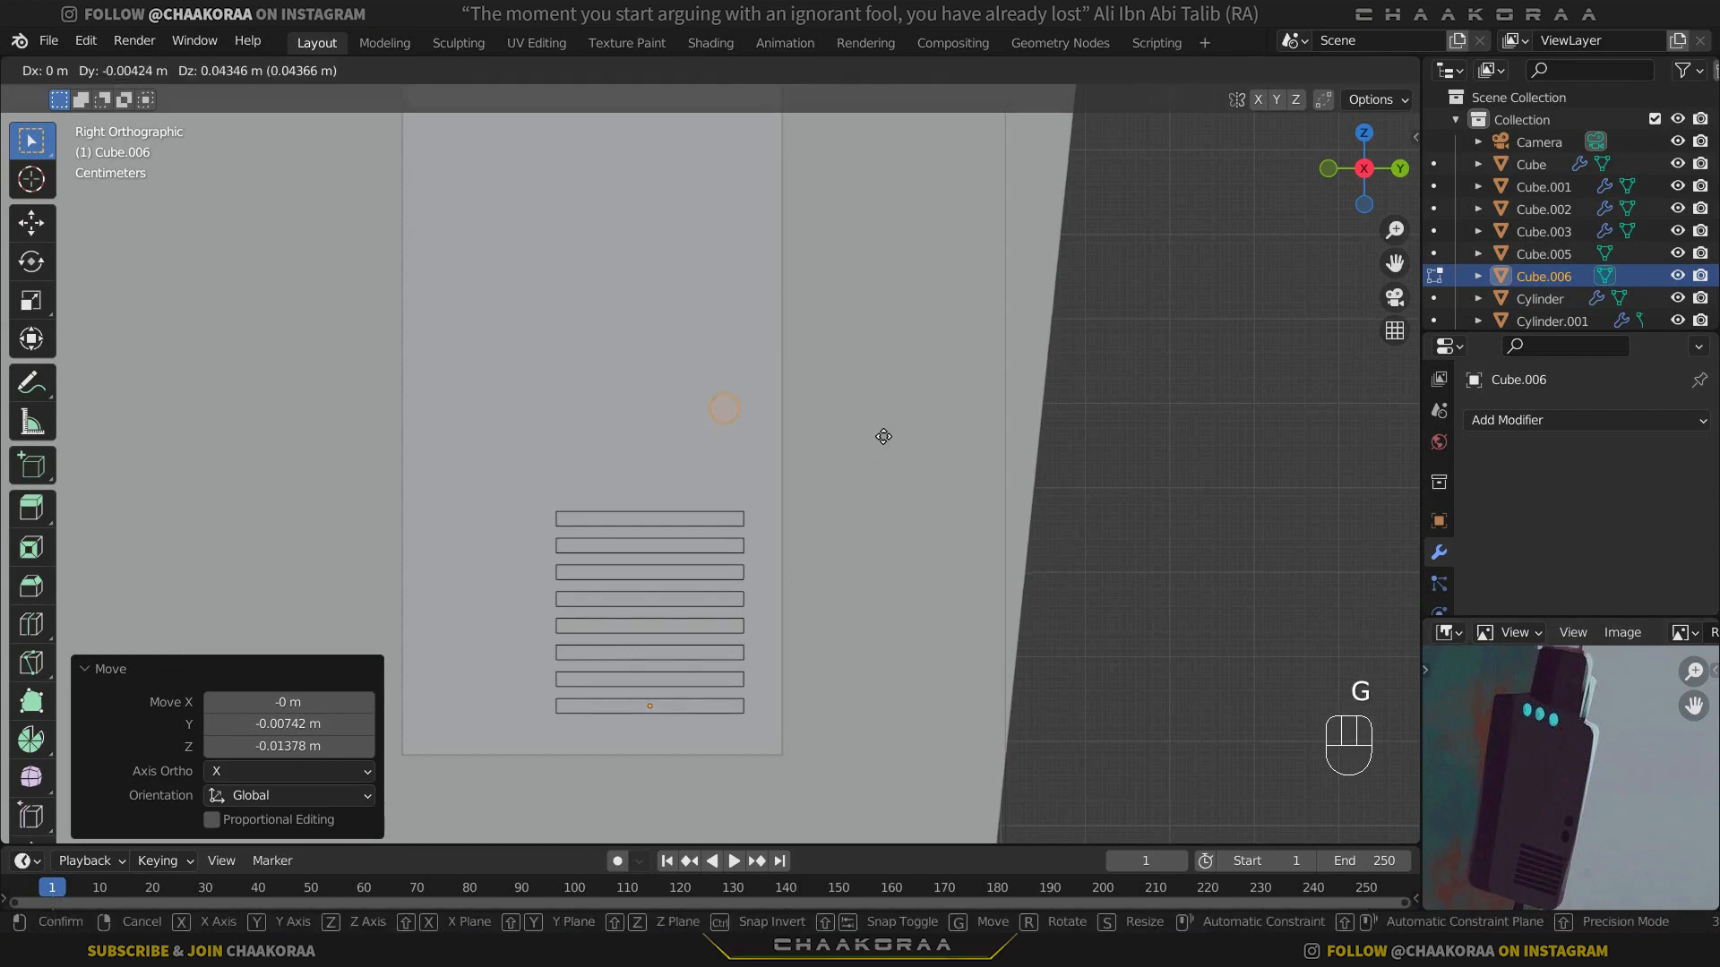
pyautogui.click(762, 439)
# Step: Lengthen the cylinder along X by a factor of about 2.24
pyautogui.moveTo(761, 439); pyautogui.dragTo(796, 465, button='middle')
pyautogui.press('s')
pyautogui.press('x')
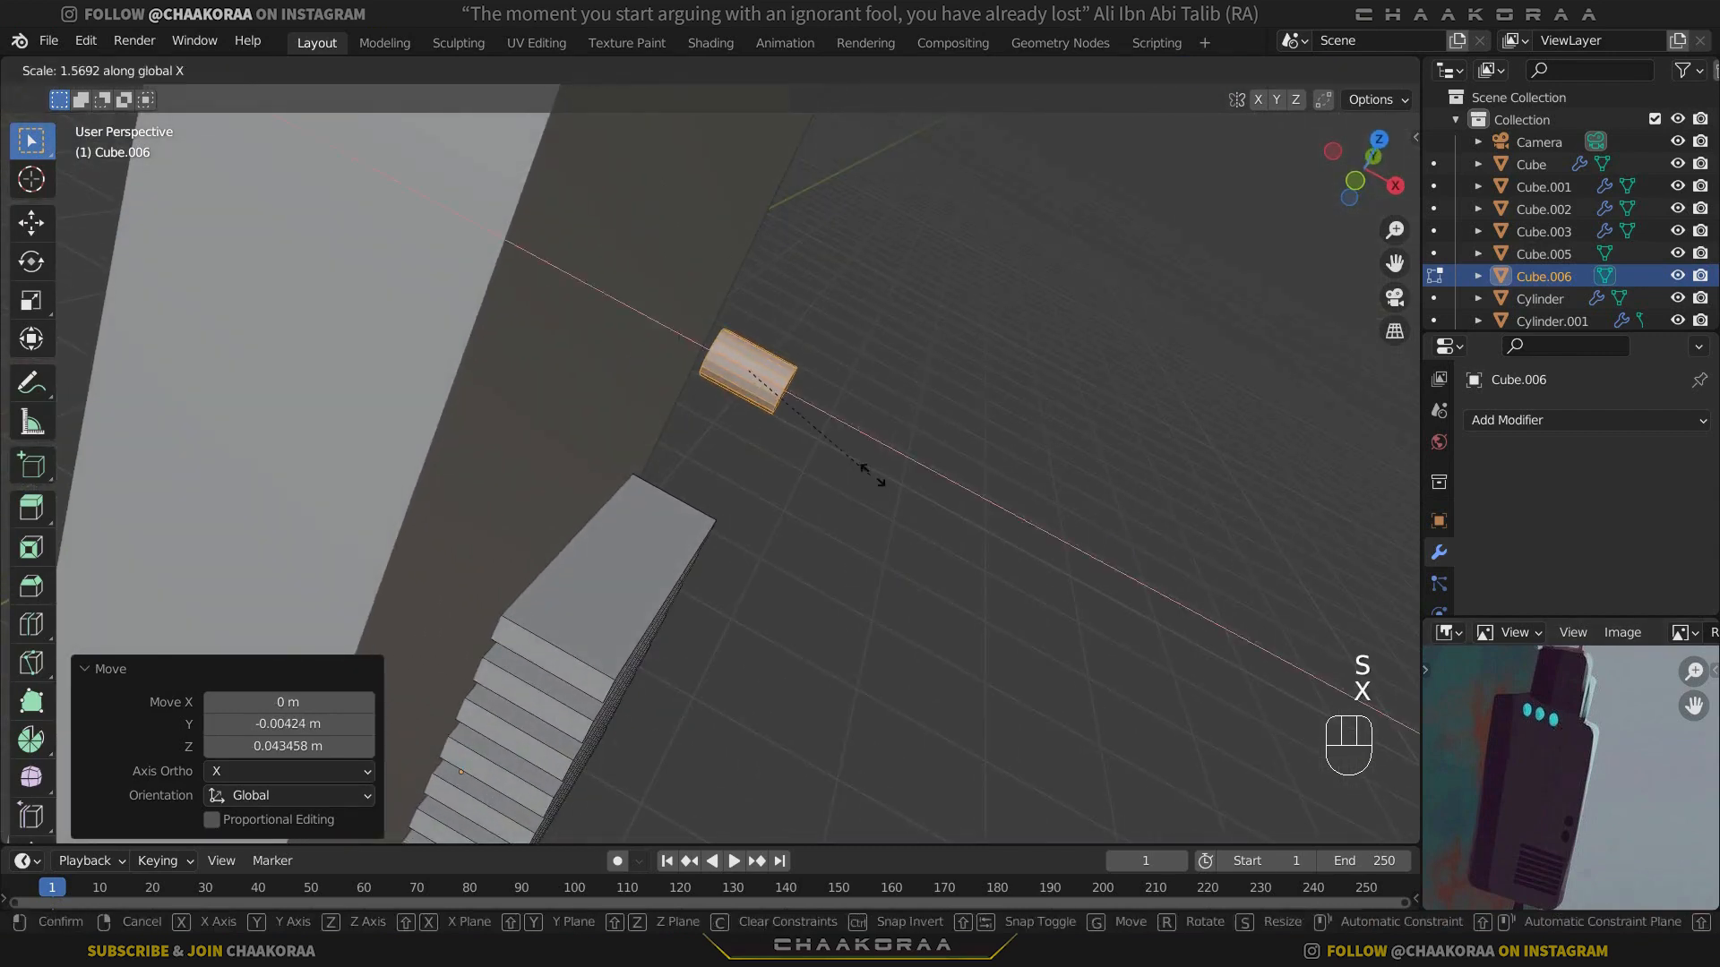
pyautogui.click(944, 489)
pyautogui.press('KP_1')
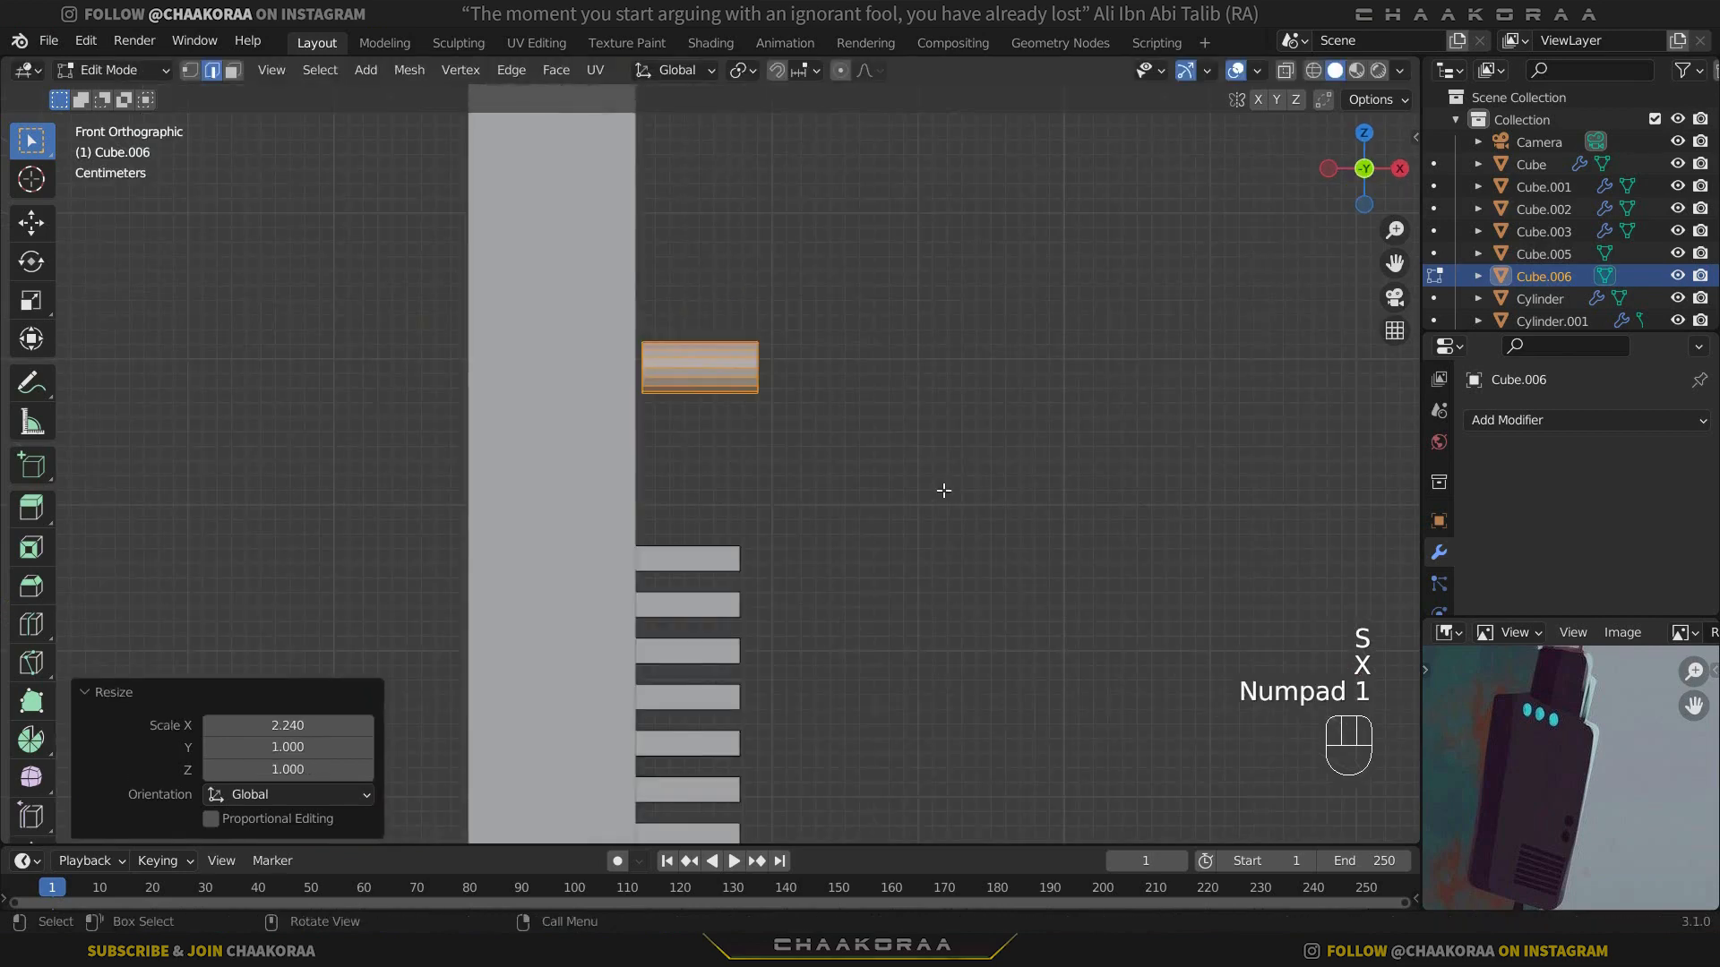
# Step: Shift the cylinder about -0.013 m along X to align with the vent bars, and duplicate it about 0.051 m up along Z
pyautogui.press('g')
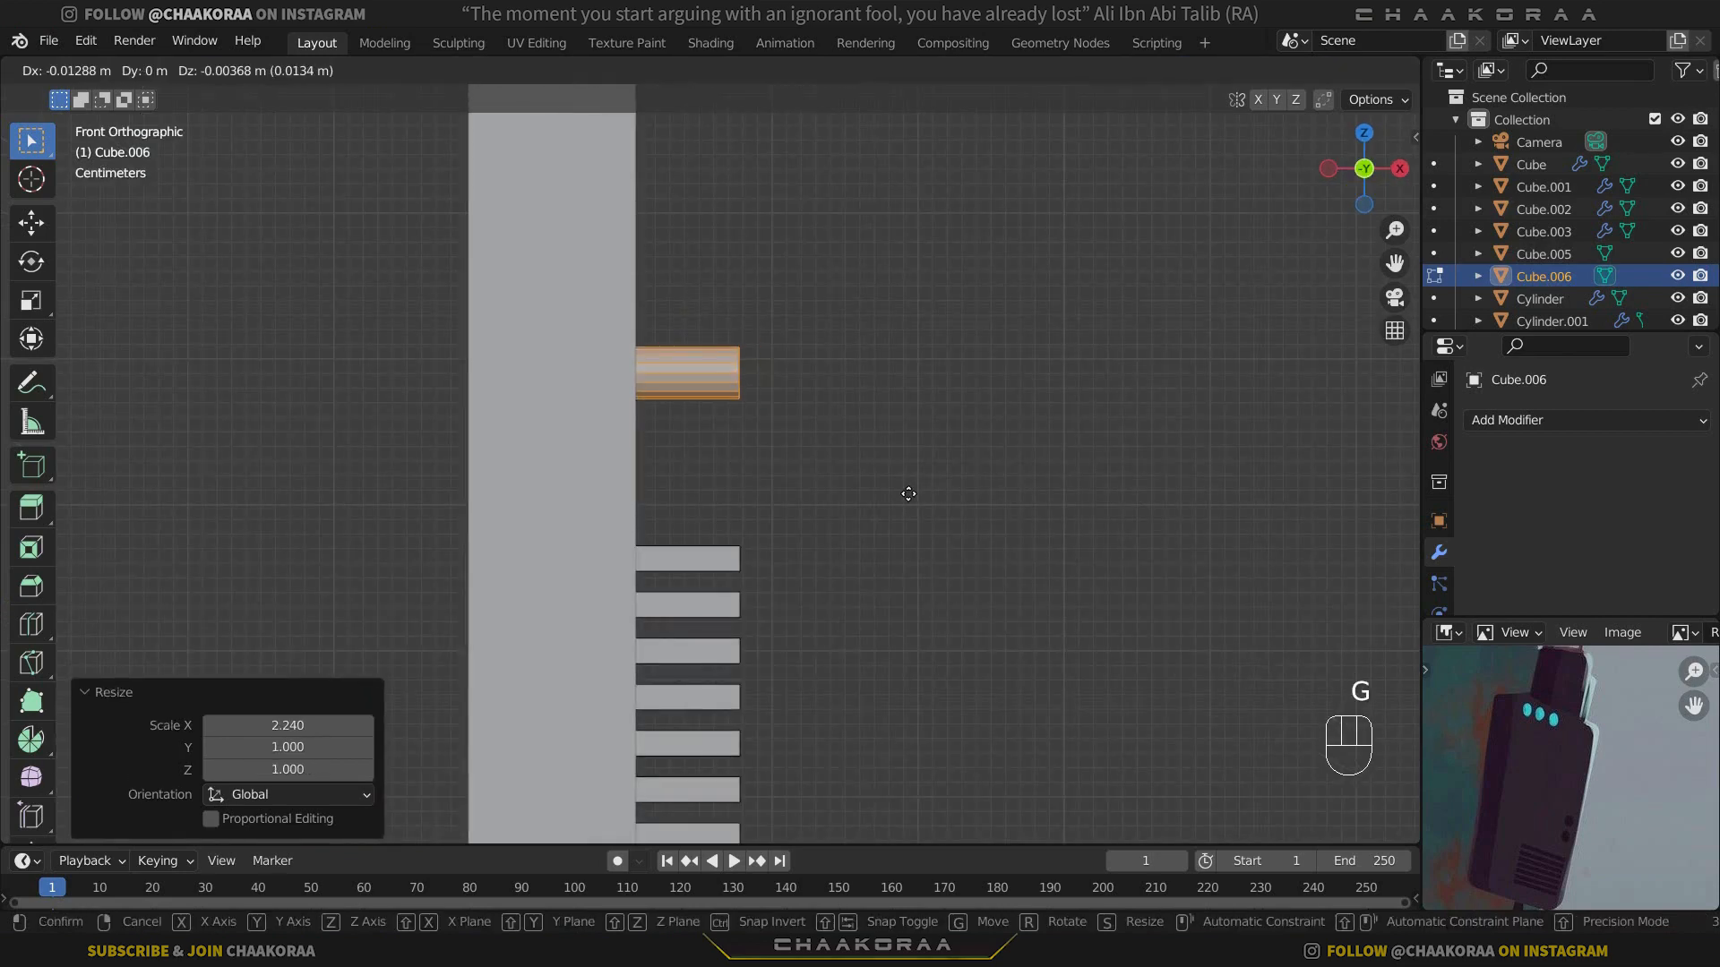
pyautogui.click(908, 493)
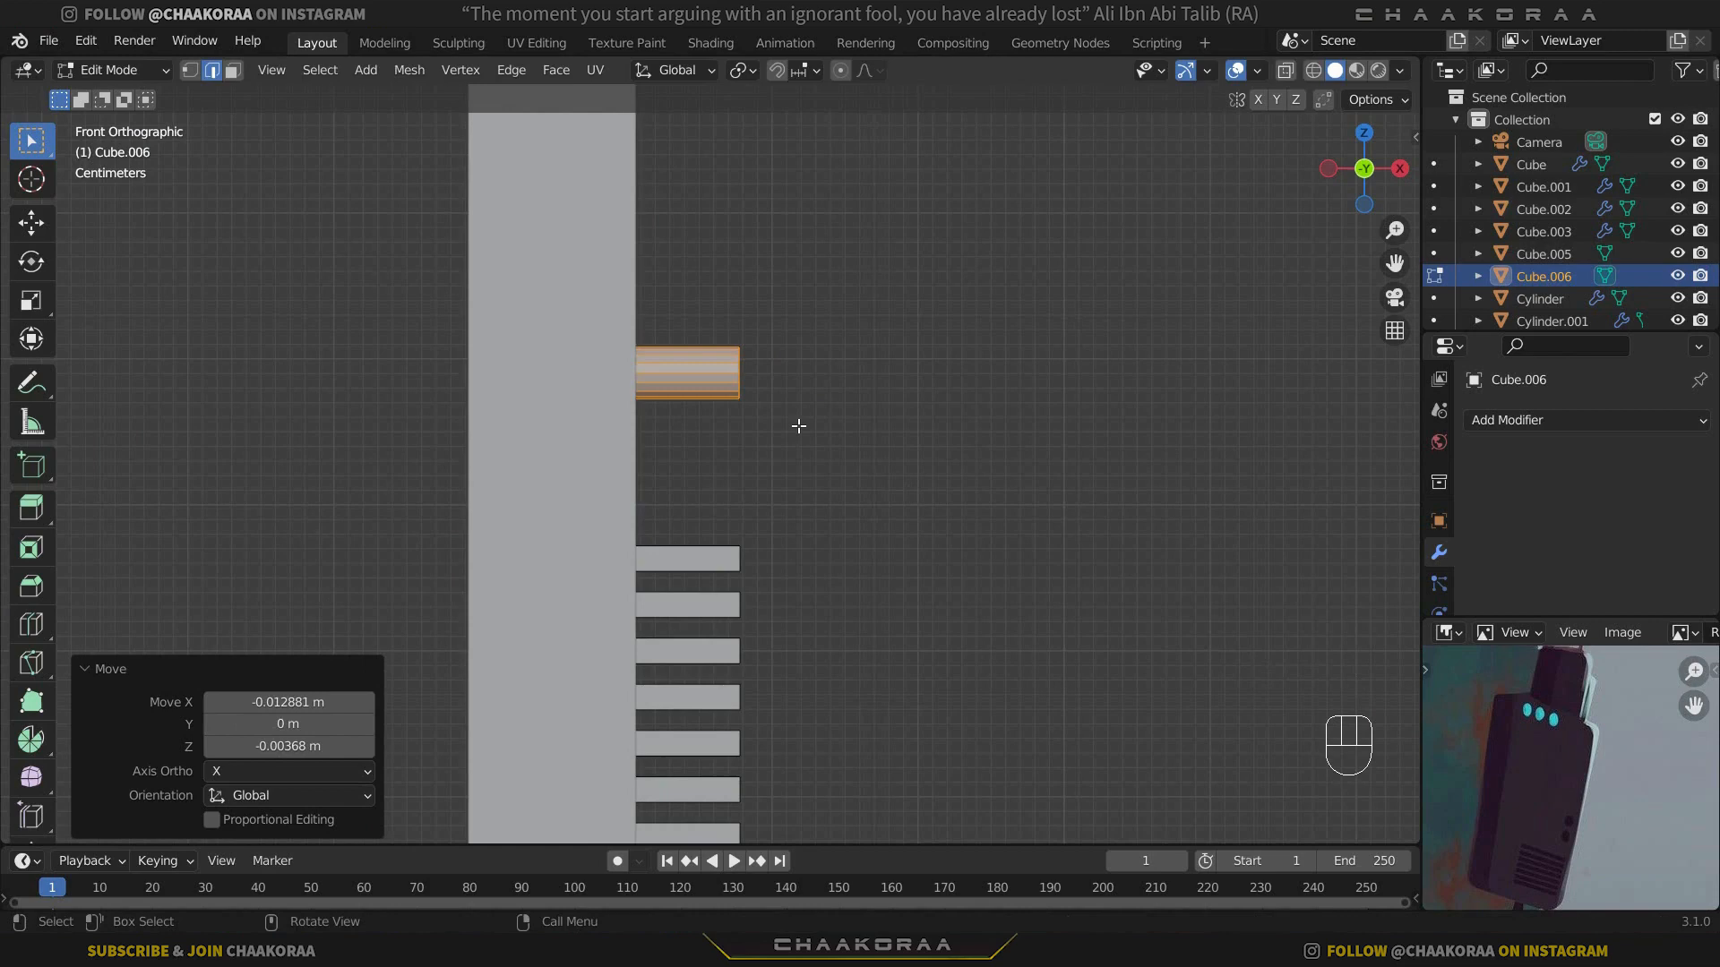
pyautogui.hotkey('shift', 'd')
pyautogui.press('z')
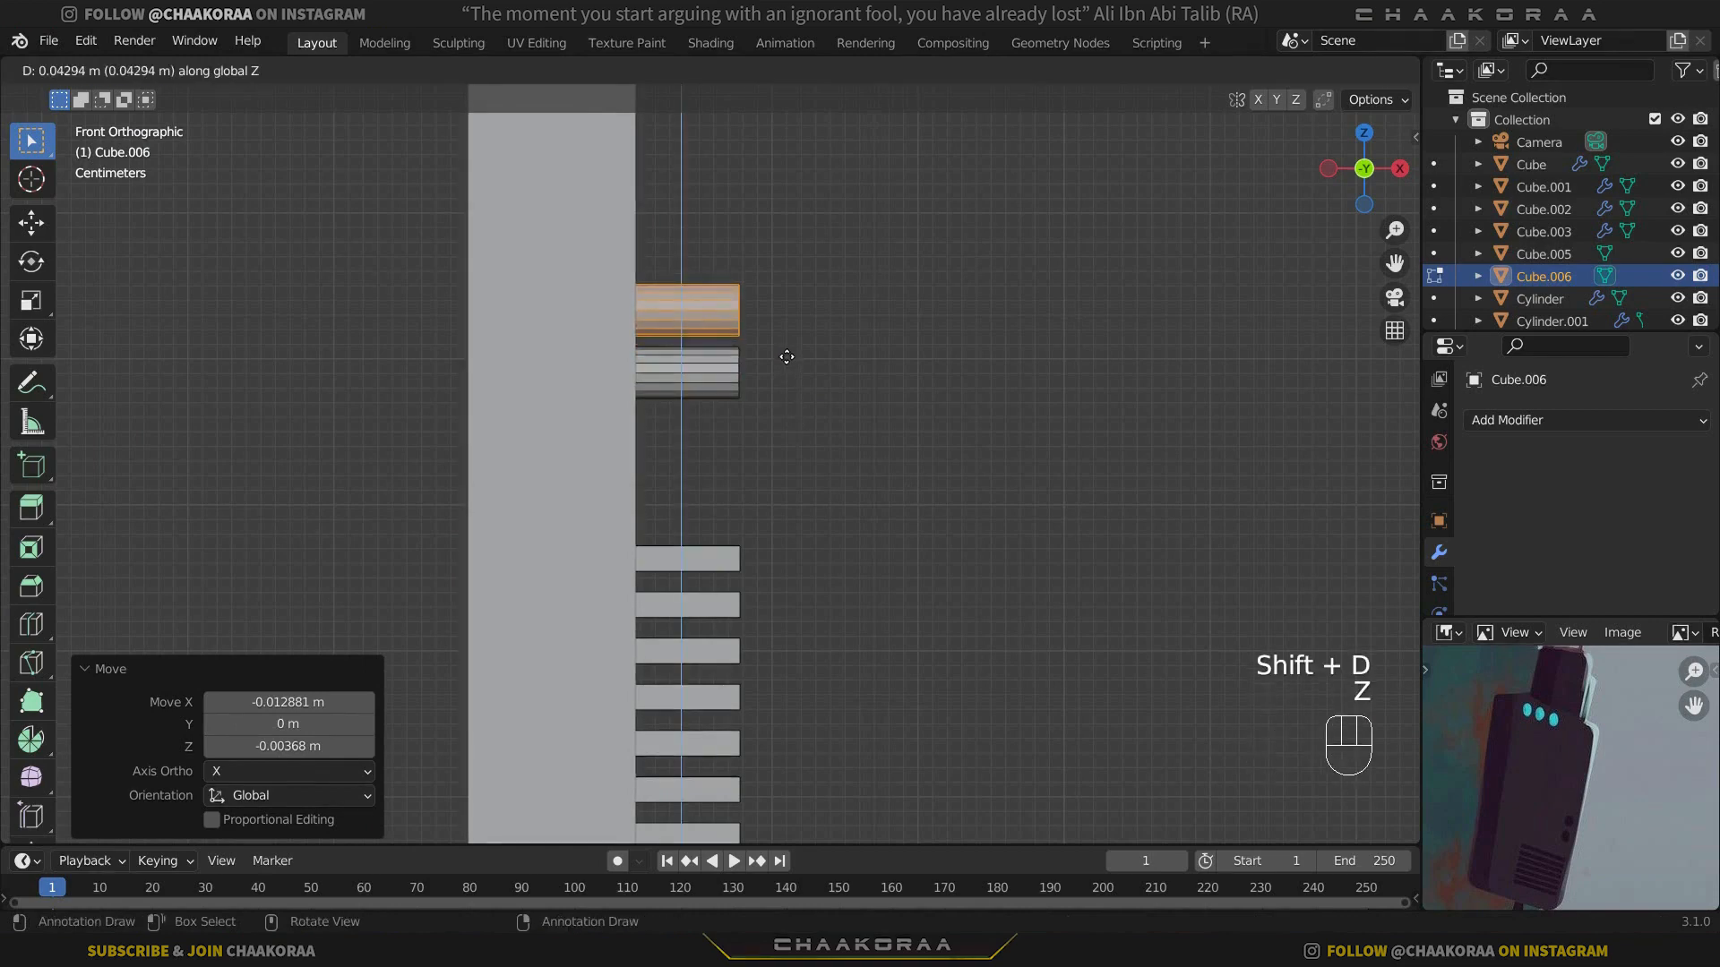
pyautogui.click(784, 351)
# Step: Raise the duplicated cylinder about 0.01 m further along Z to widen the gap between the two buttons
pyautogui.moveTo(785, 351)
pyautogui.mouseDown(button='middle')
pyautogui.moveTo(499, 403)
pyautogui.moveTo(794, 352)
pyautogui.mouseUp(button='middle')
pyautogui.press('g')
pyautogui.press('z')
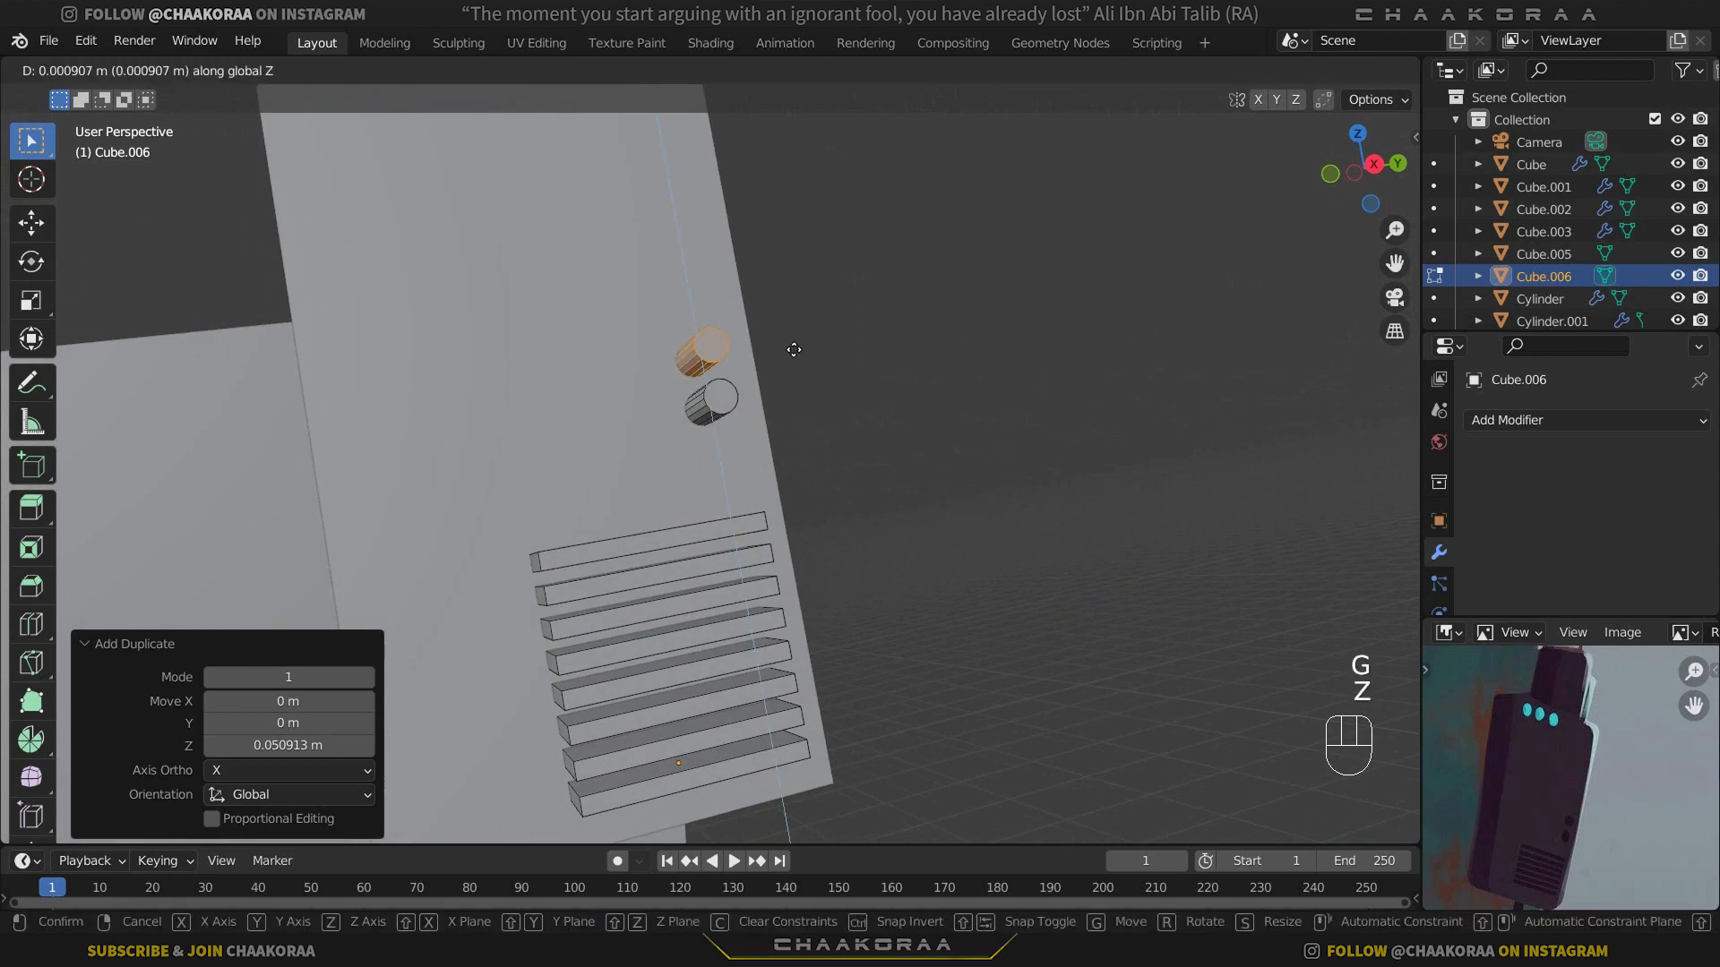
pyautogui.click(794, 341)
# Step: Duplicate the upper button to the panel's opposite upper corner, about -0.316 m along Y and 0.359 m along Z
pyautogui.press('KP_3')
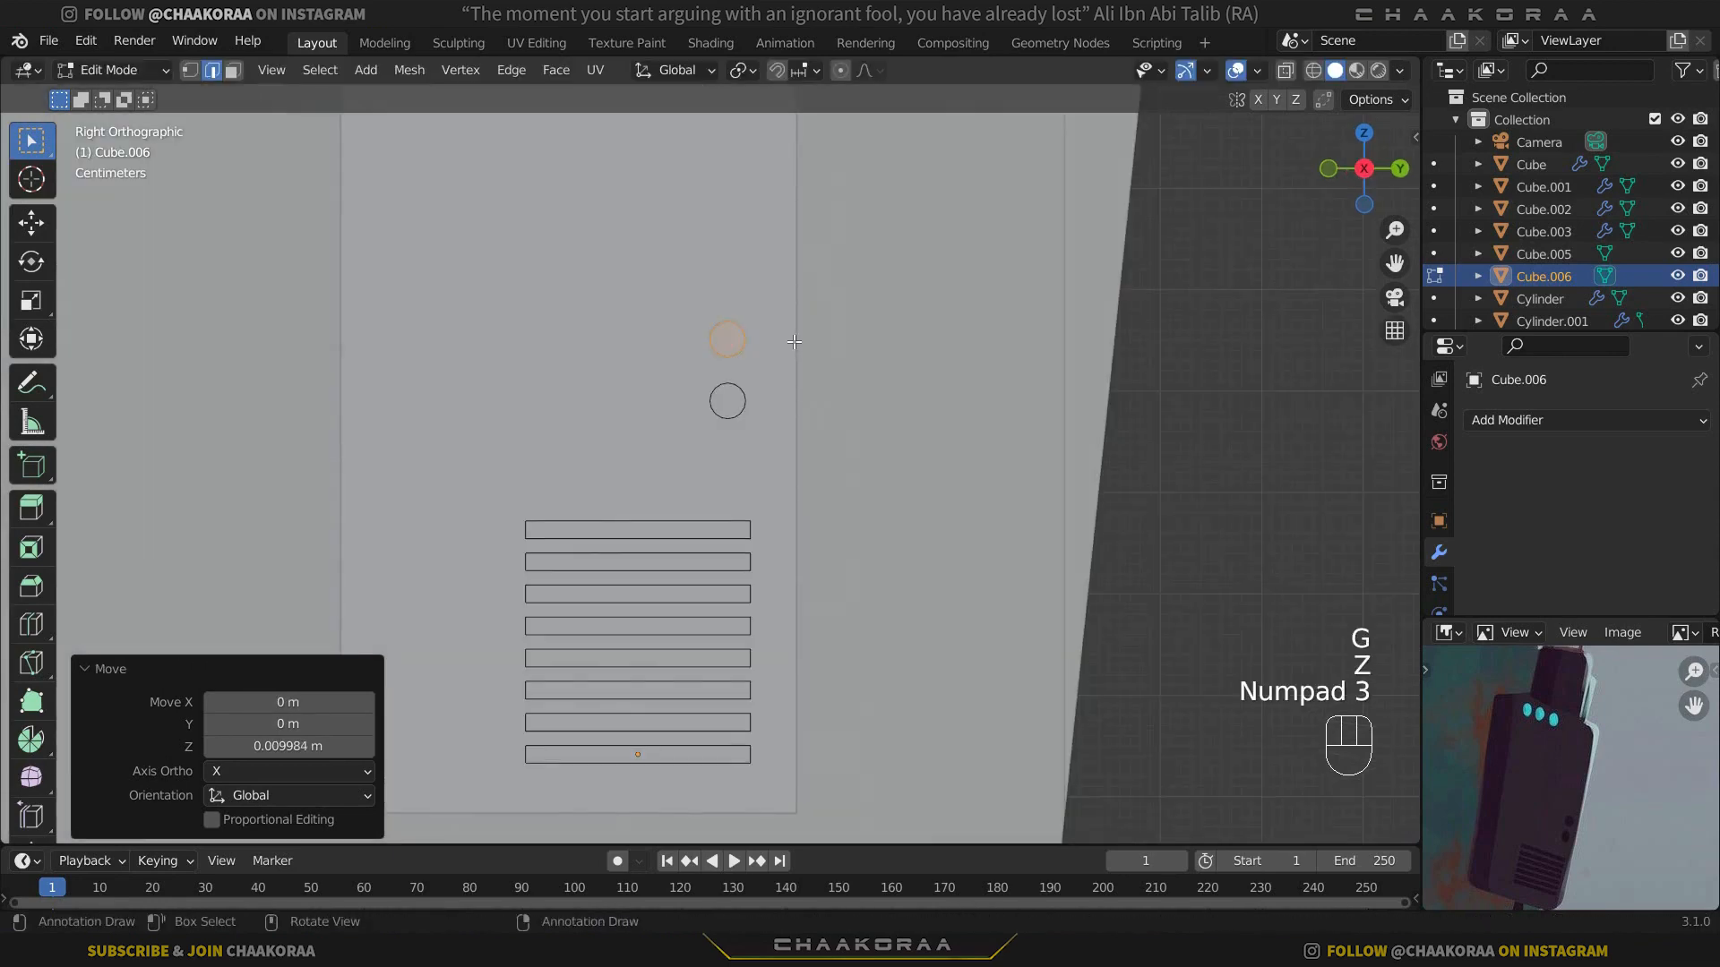
pyautogui.scroll(-3, 794, 344)
pyautogui.keyDown('shift'); pyautogui.moveTo(782, 335); pyautogui.dragTo(864, 539, button='middle'); pyautogui.keyUp('shift')
pyautogui.hotkey('shift', 'd')
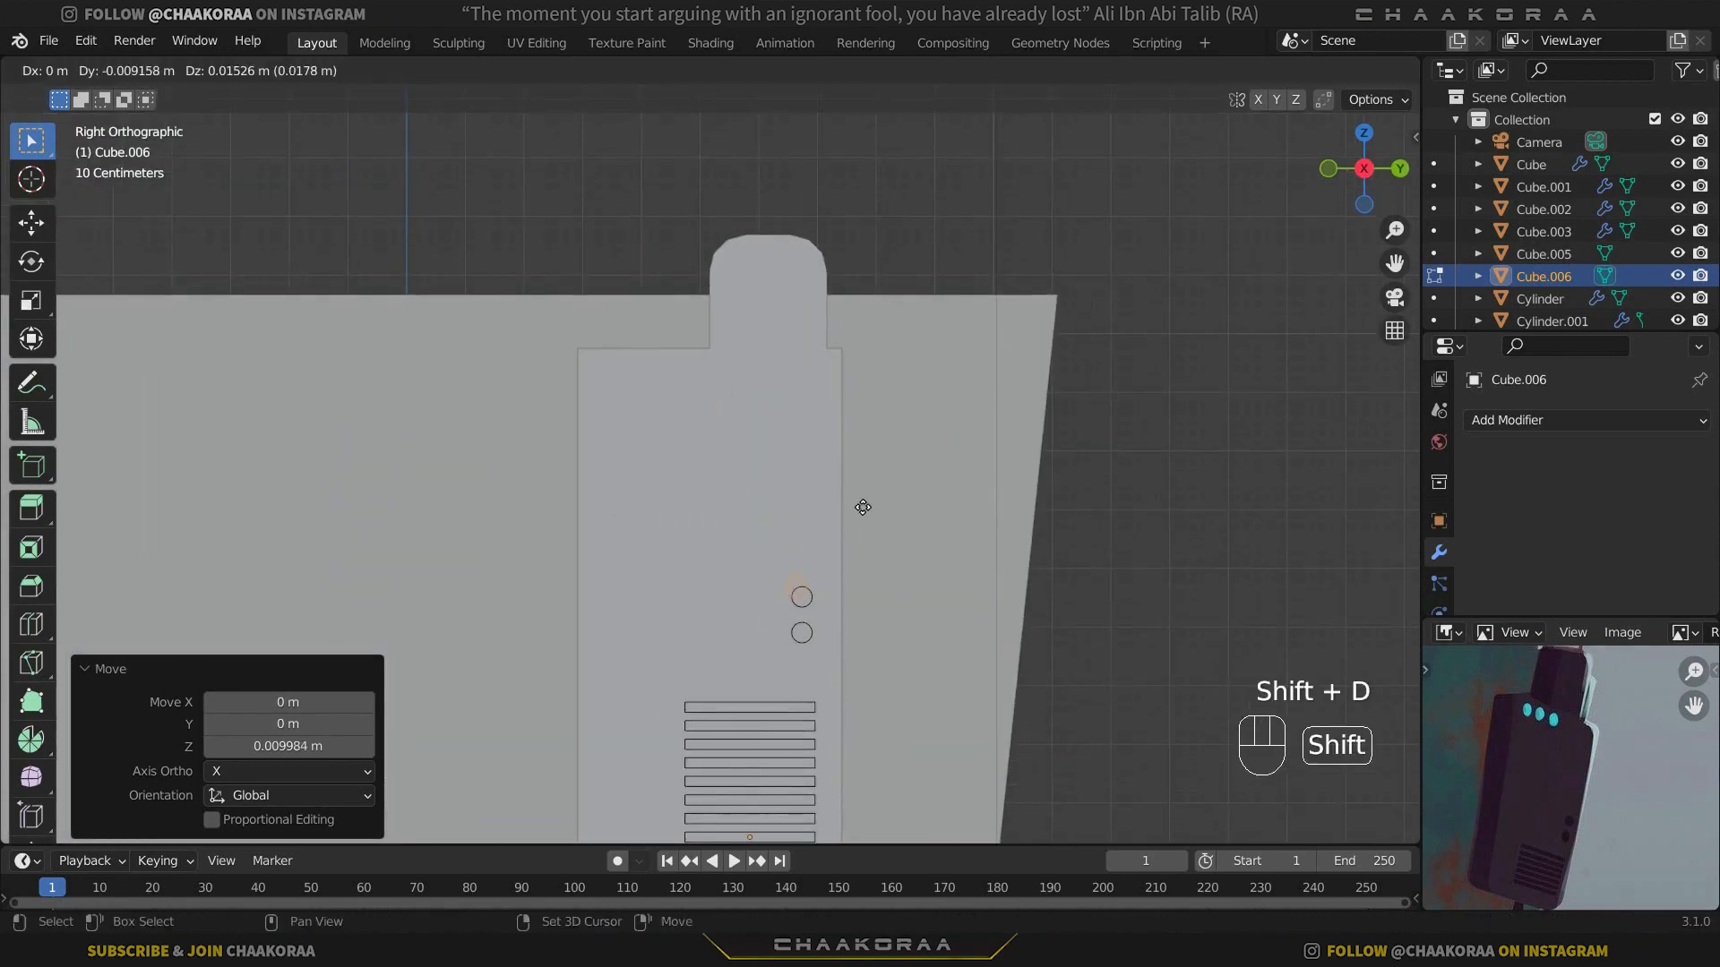
pyautogui.click(722, 380)
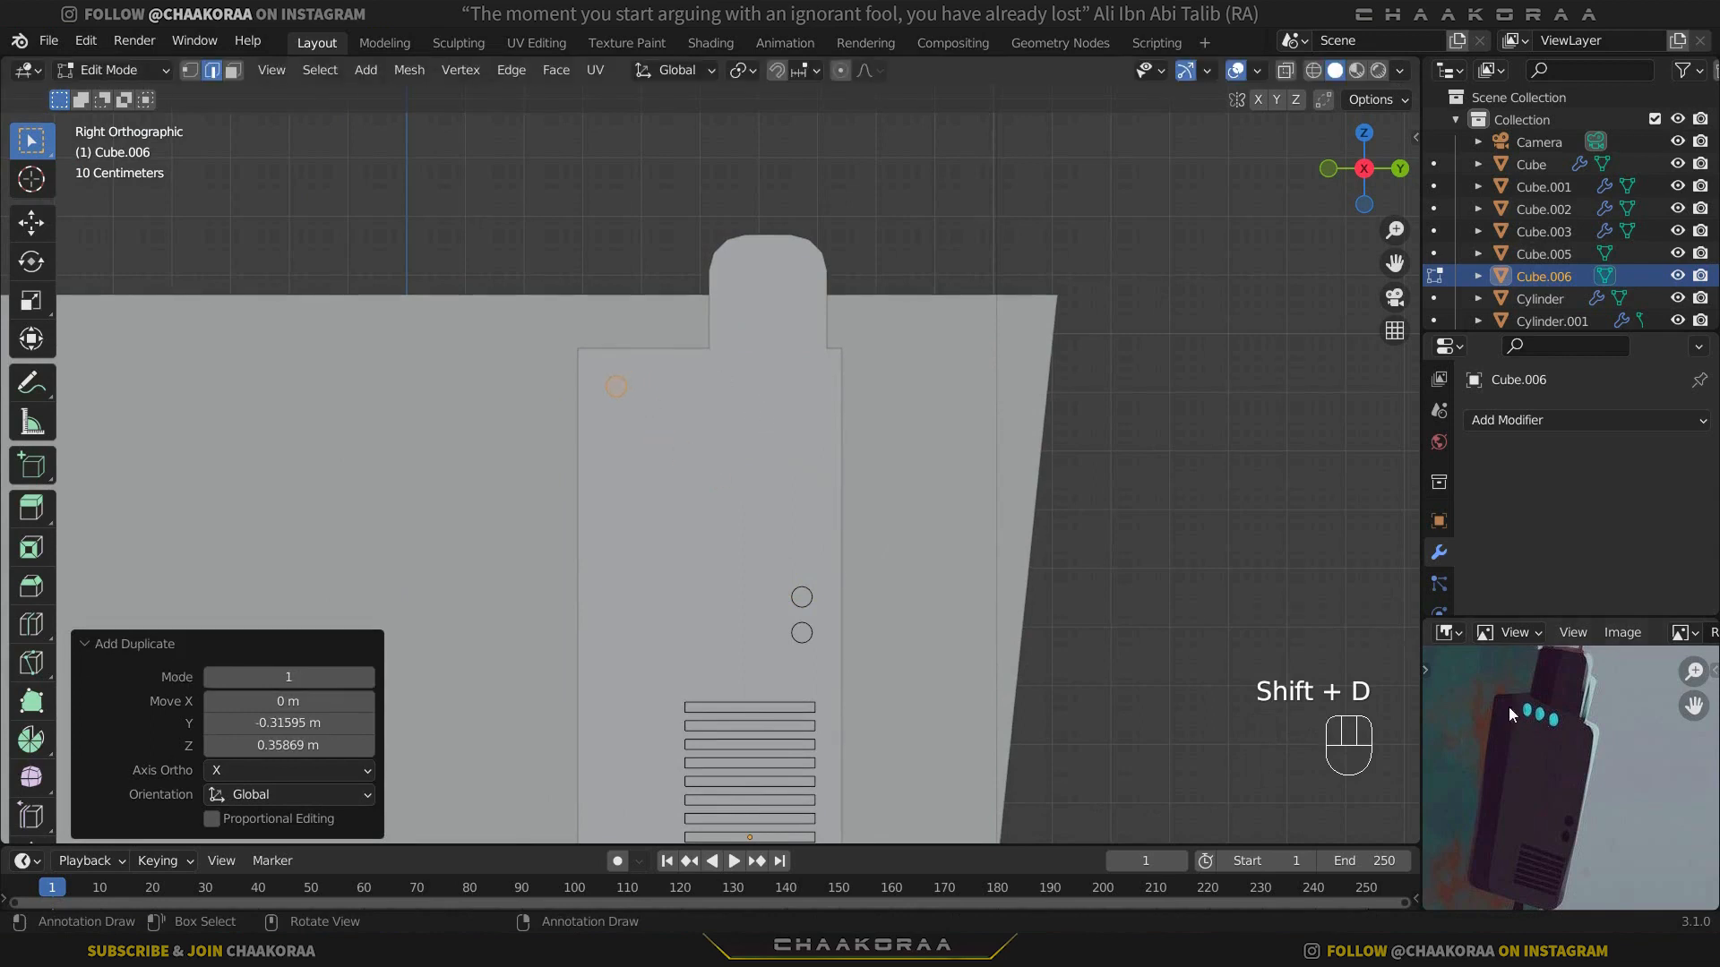
# Step: Enlarge the corner button by a factor of about 1.246, following the three round lights in the reference image
pyautogui.scroll(5, 1514, 716)
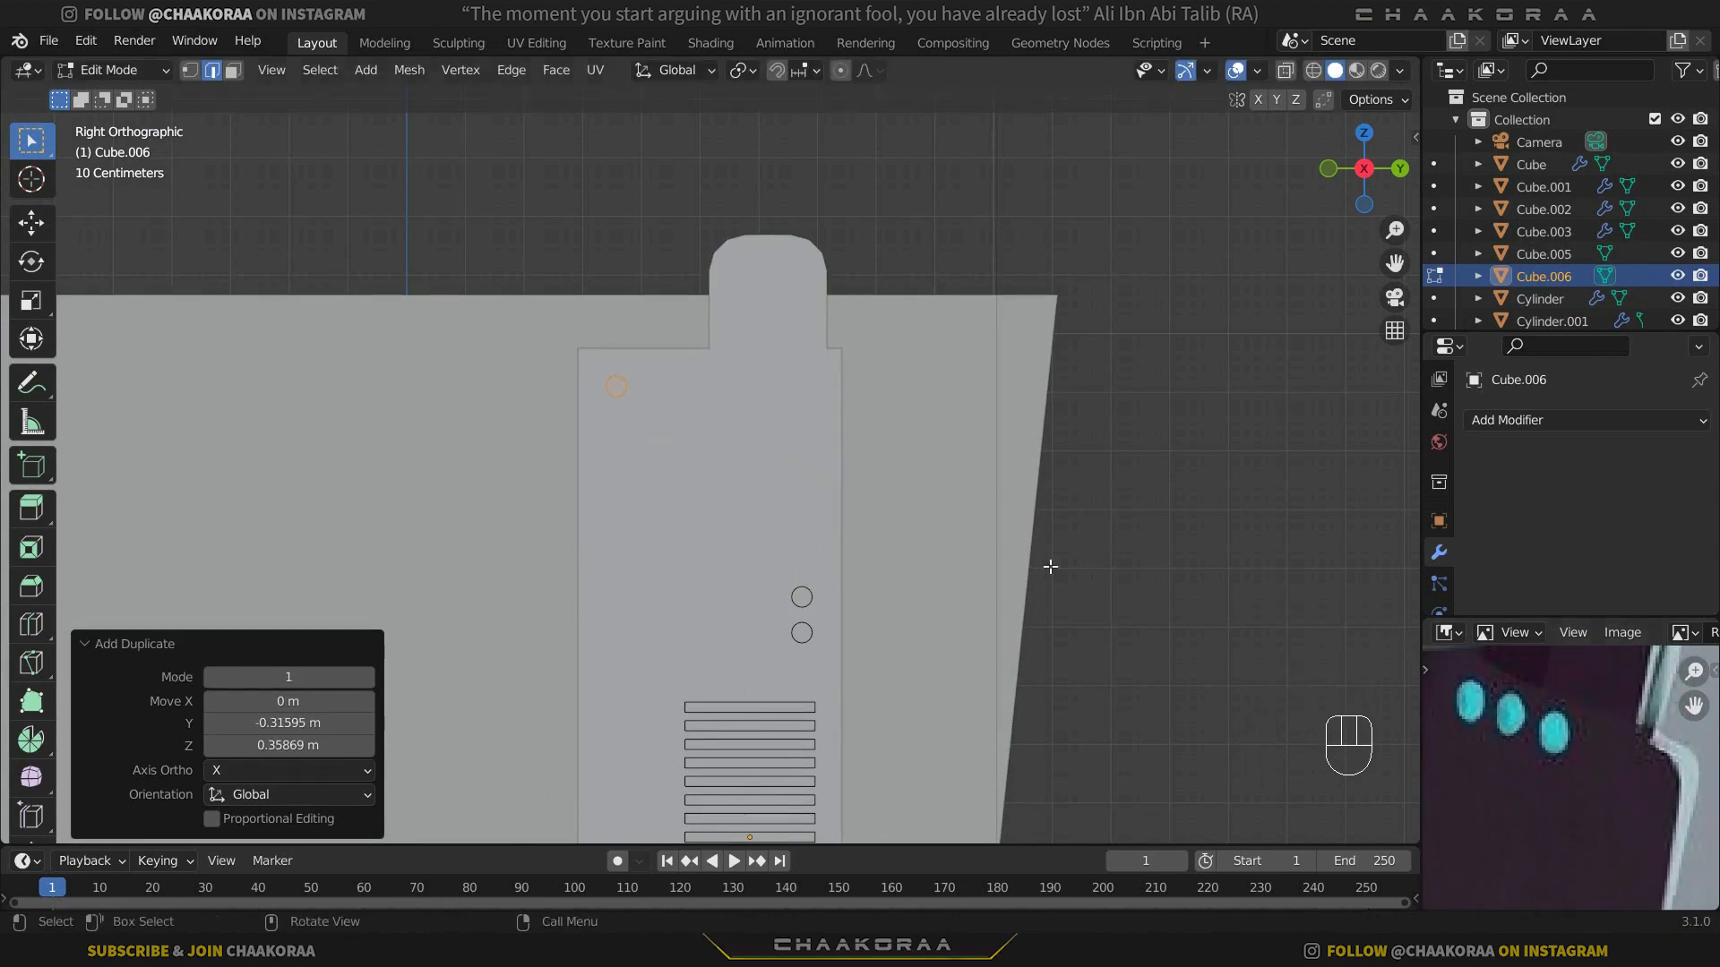
pyautogui.scroll(4, 645, 398)
pyautogui.keyDown('shift'); pyautogui.moveTo(684, 430); pyautogui.dragTo(863, 515, button='middle'); pyautogui.keyUp('shift')
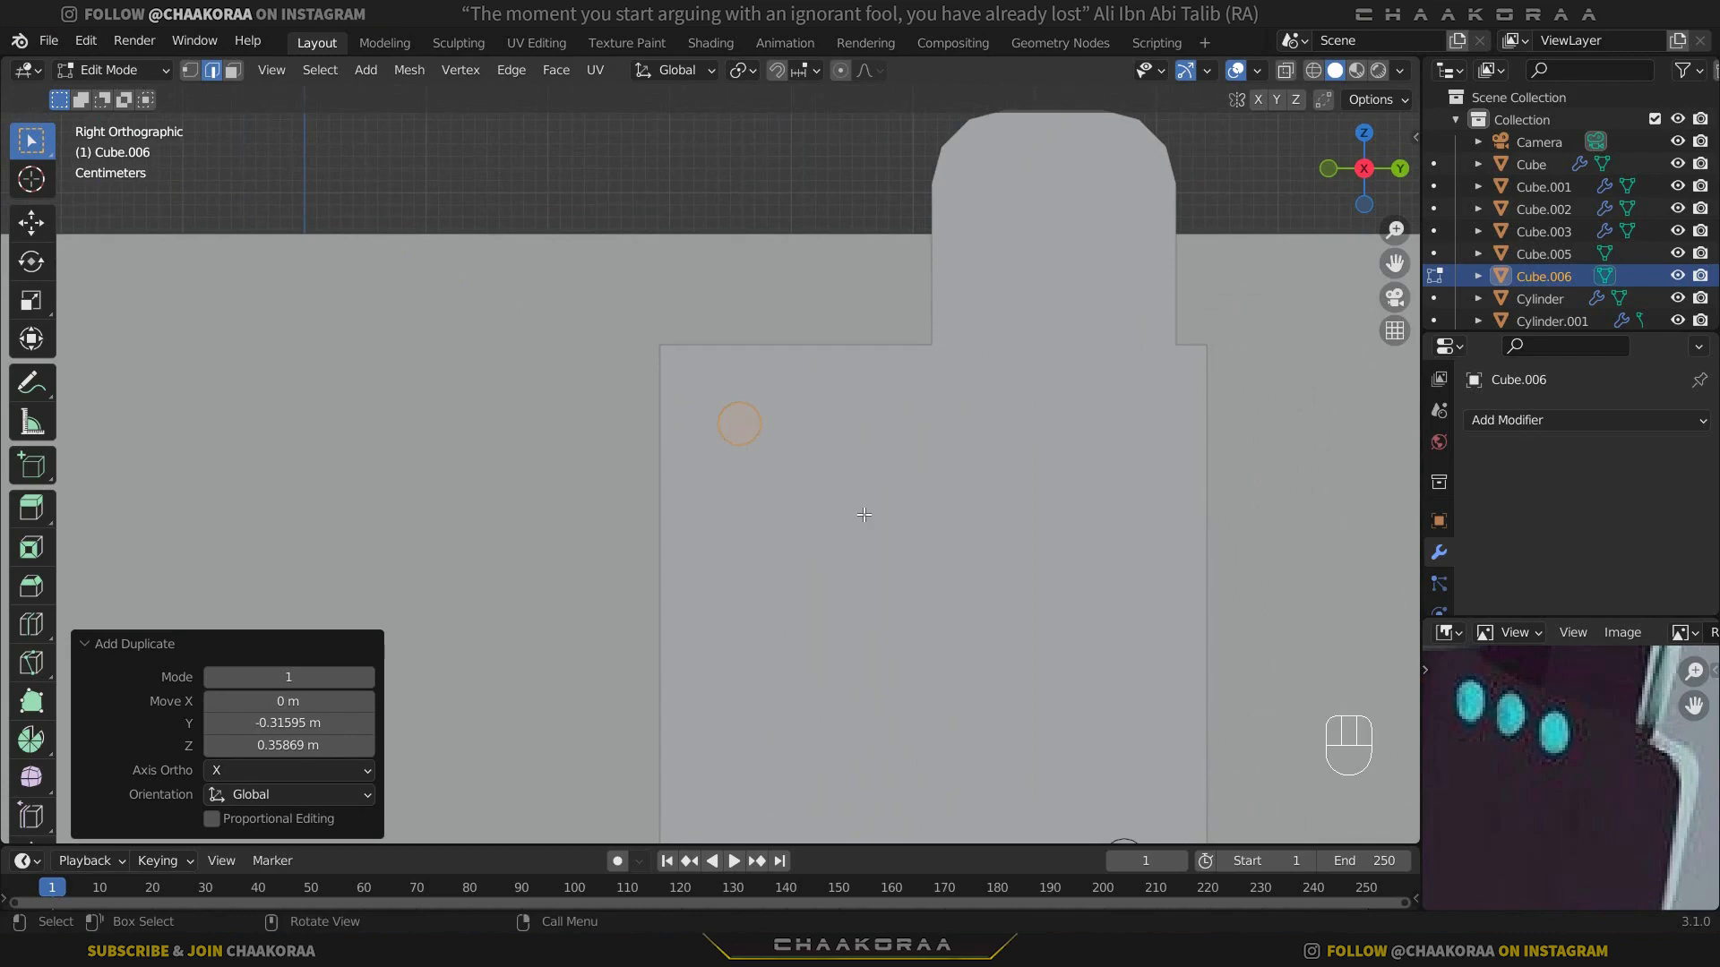
pyautogui.press('s')
pyautogui.click(911, 526)
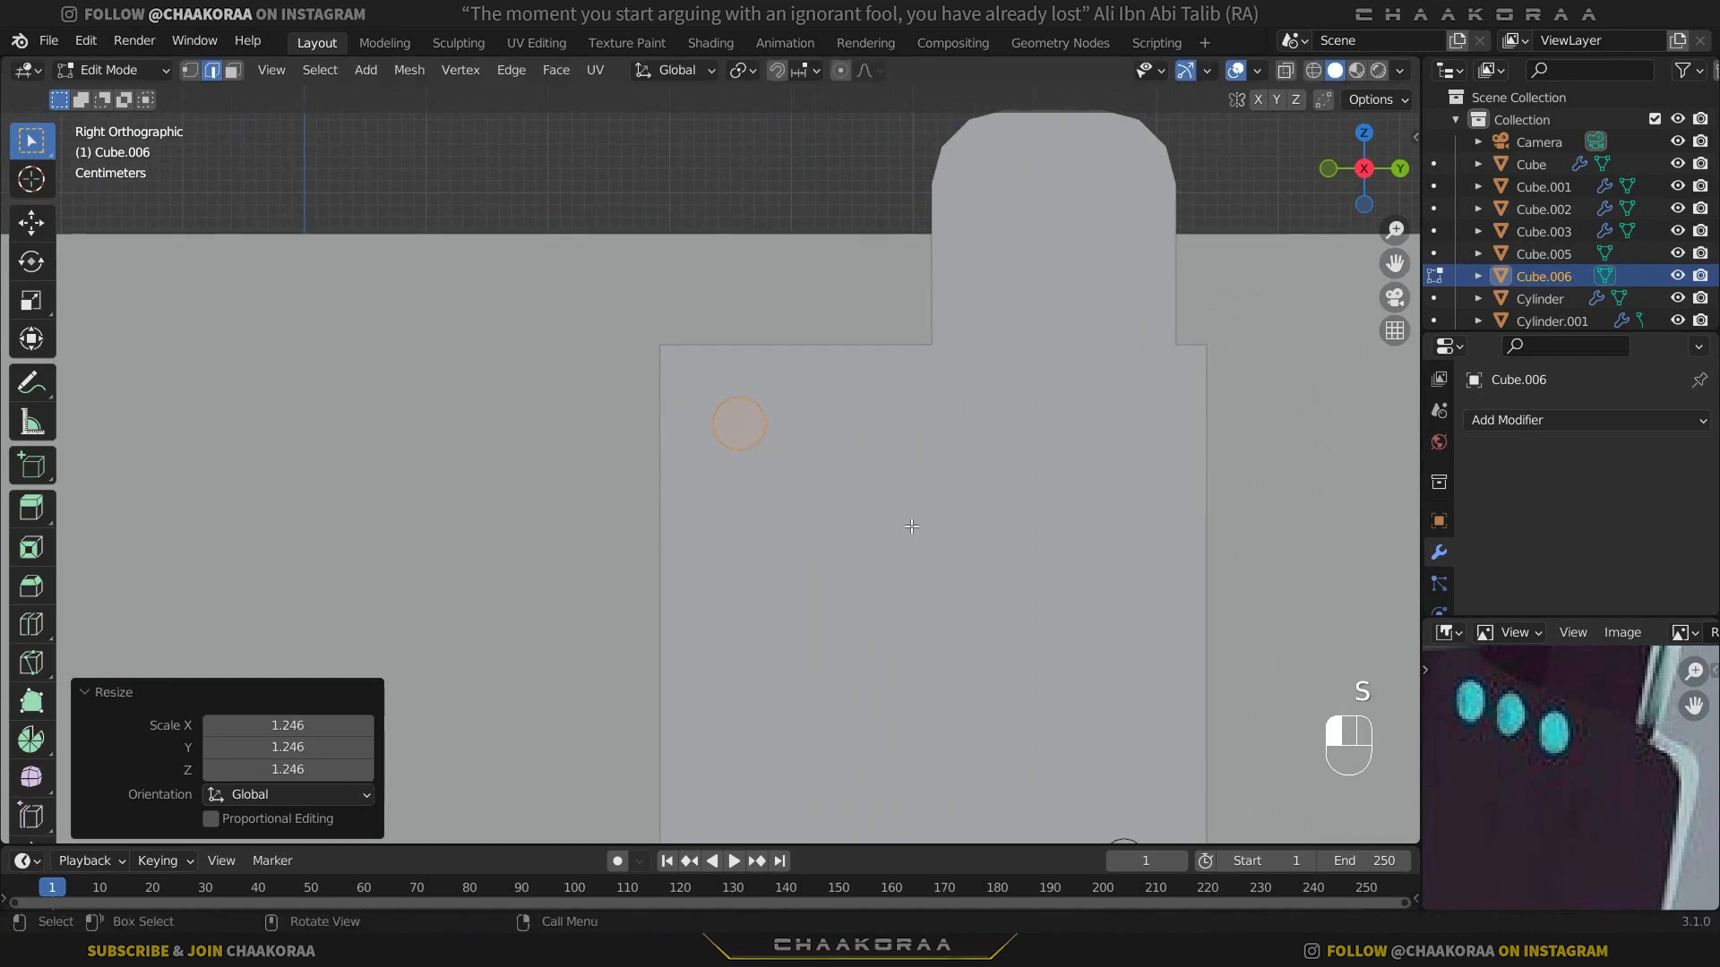
# Step: Duplicate the corner button about 0.059 m along Y and repeat the duplication once to form a row of three
pyautogui.hotkey('shift', 'd')
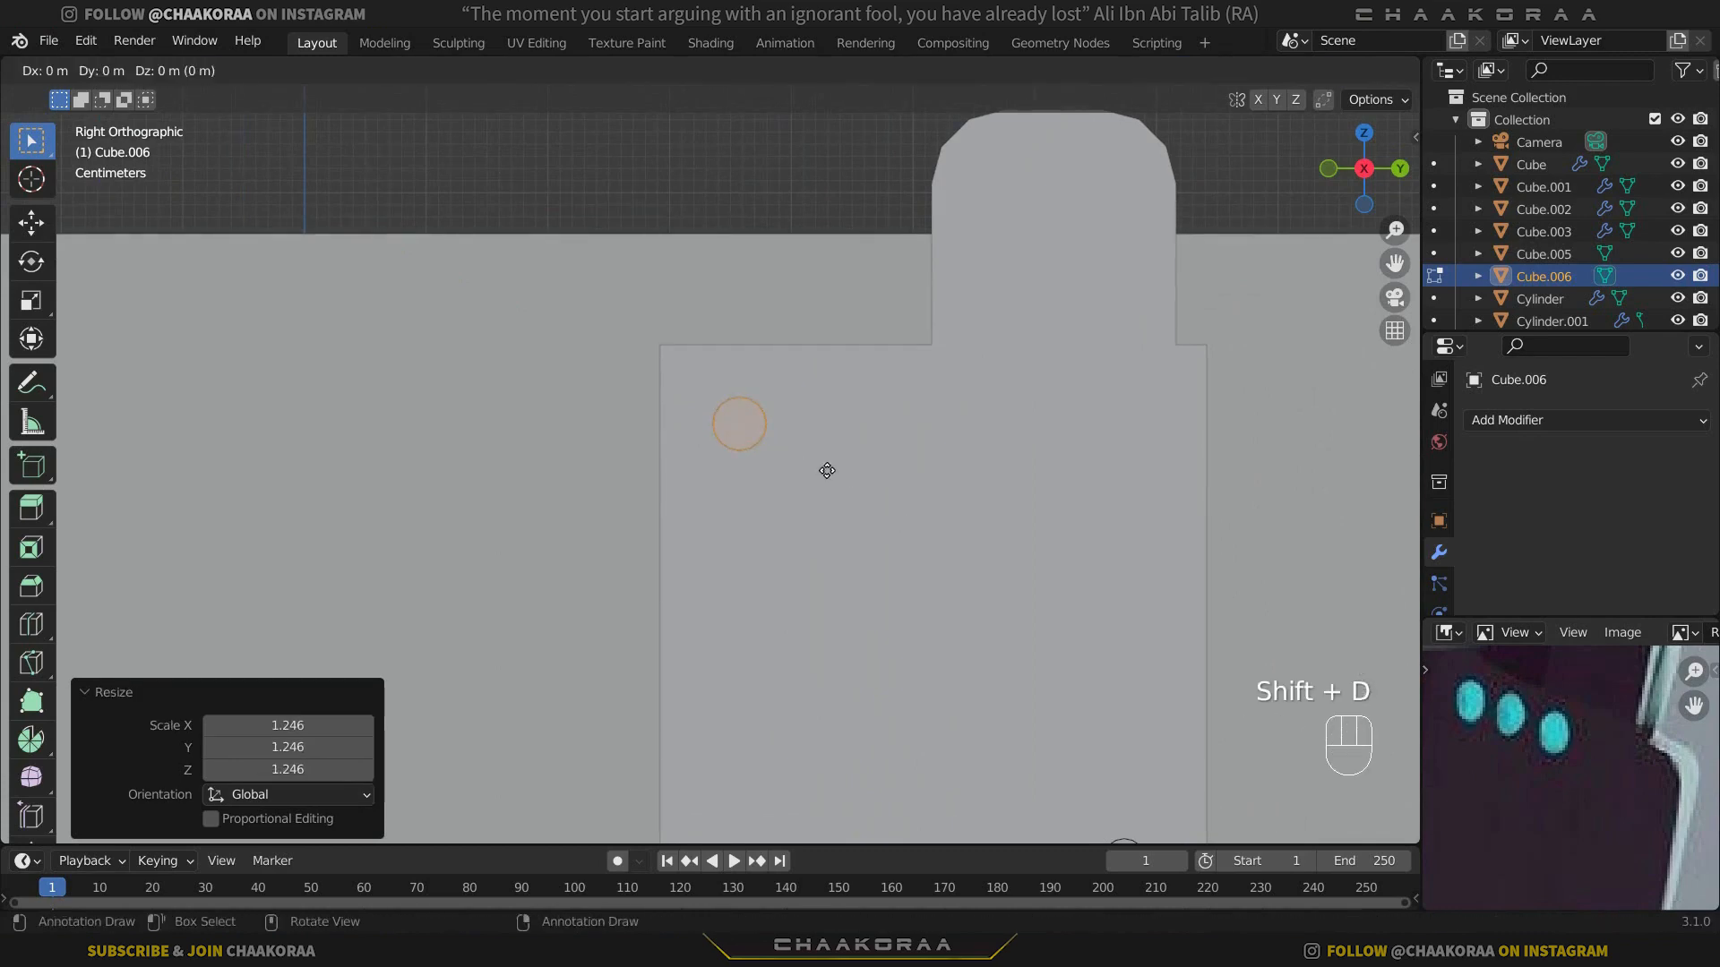
pyautogui.press('y')
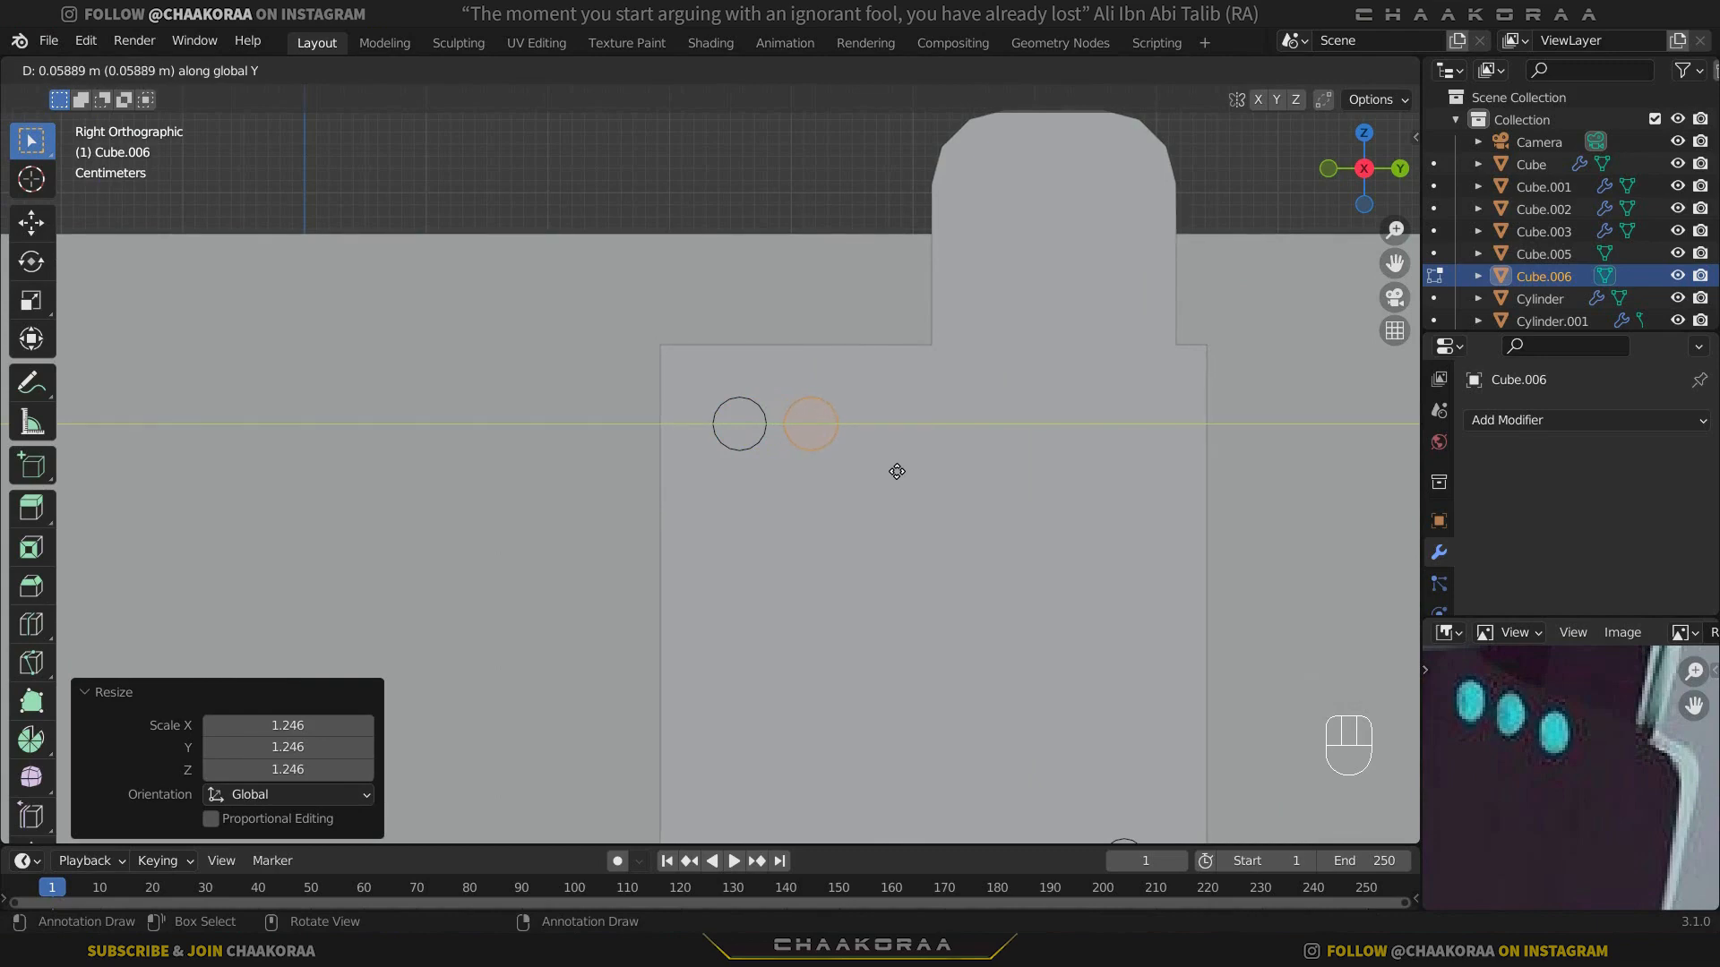
pyautogui.click(897, 471)
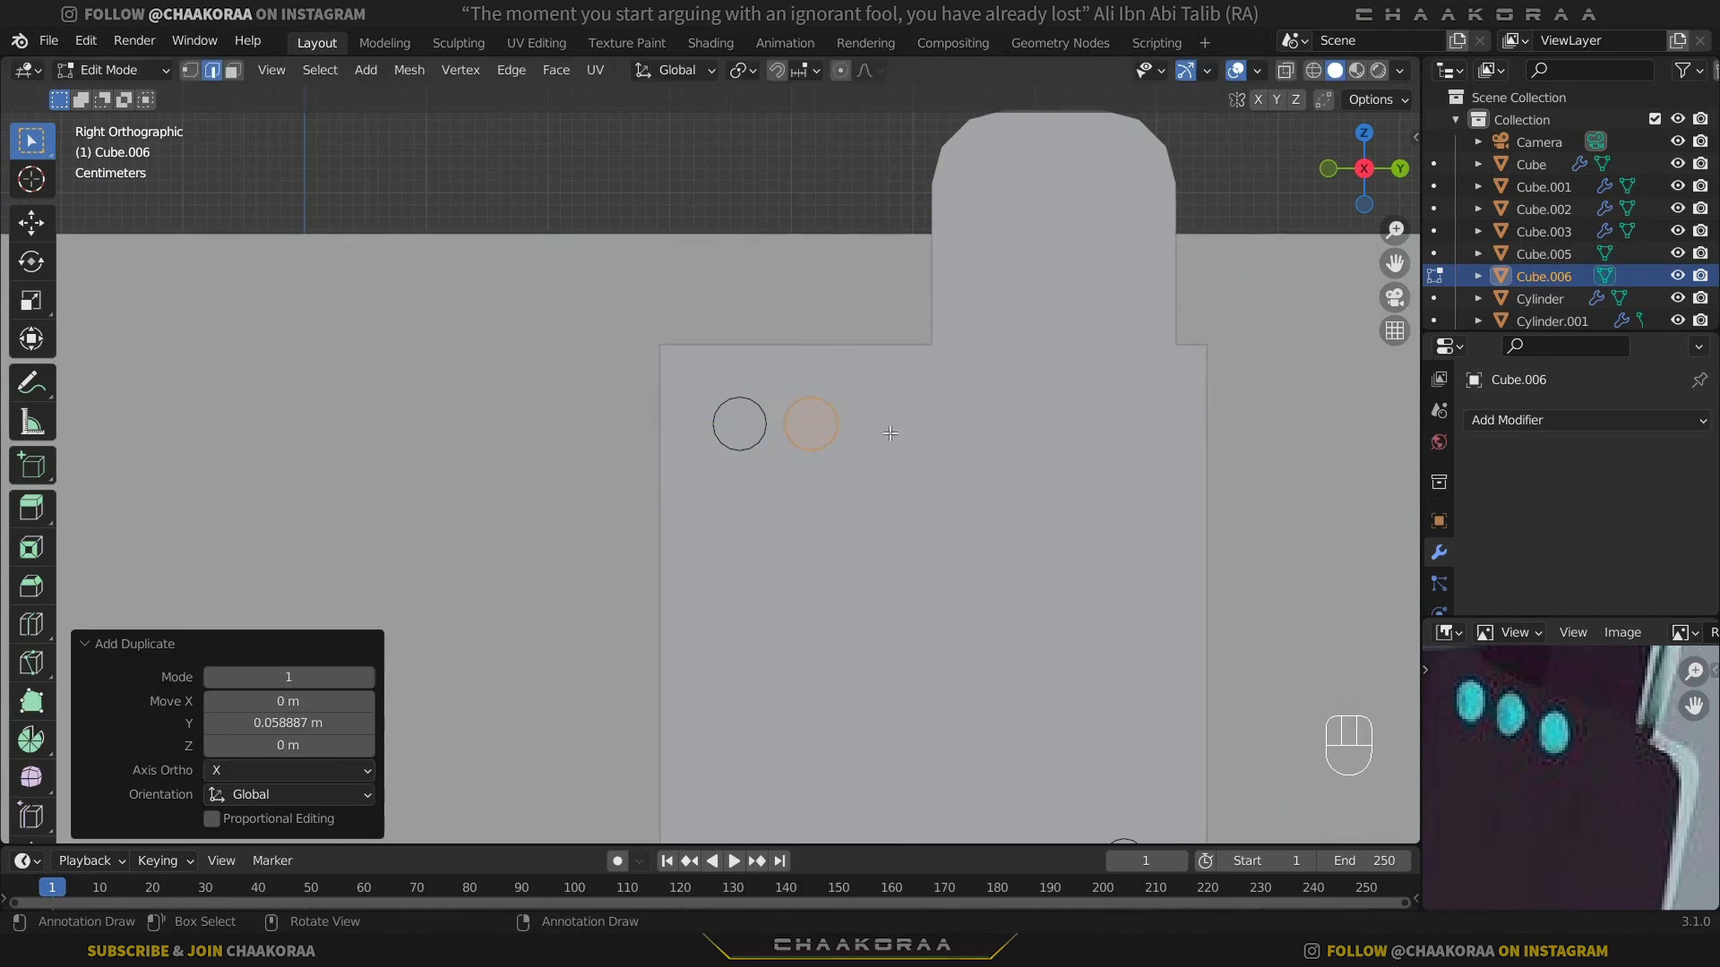
pyautogui.press('shift')
pyautogui.hotkey('shift', 'r')
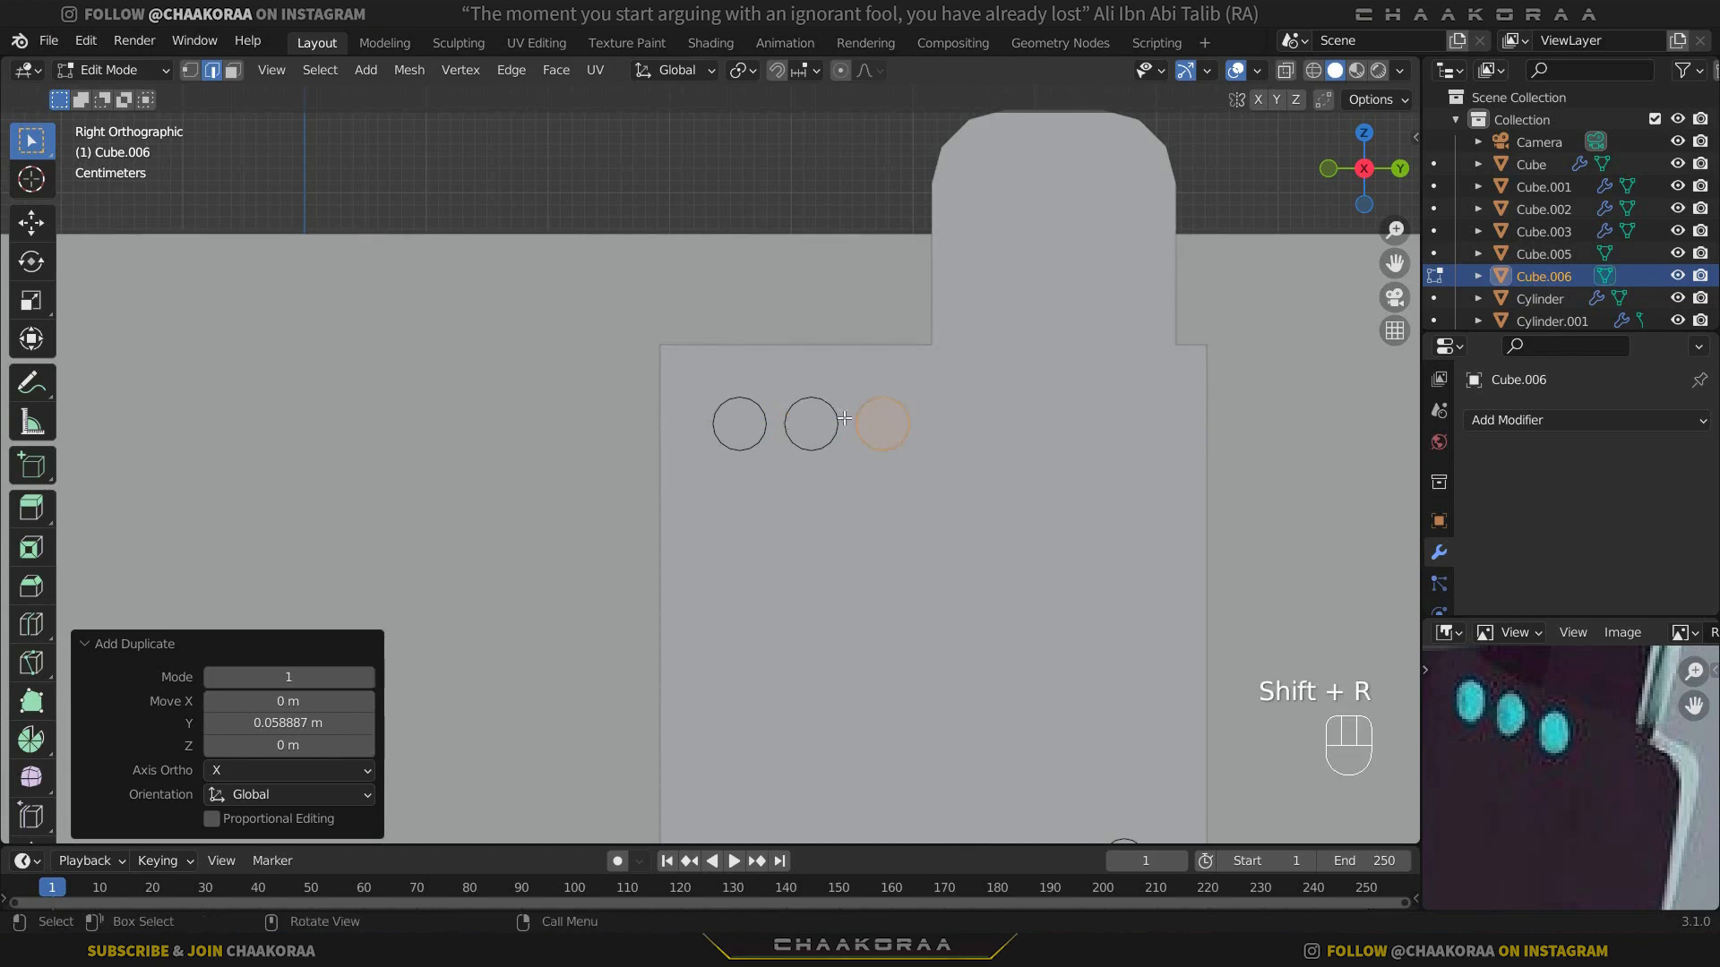
# Step: Leave mesh editing and move the whole vent and button object along X into the panel until nearly flush with its face
pyautogui.moveTo(845, 418); pyautogui.dragTo(895, 540, button='middle')
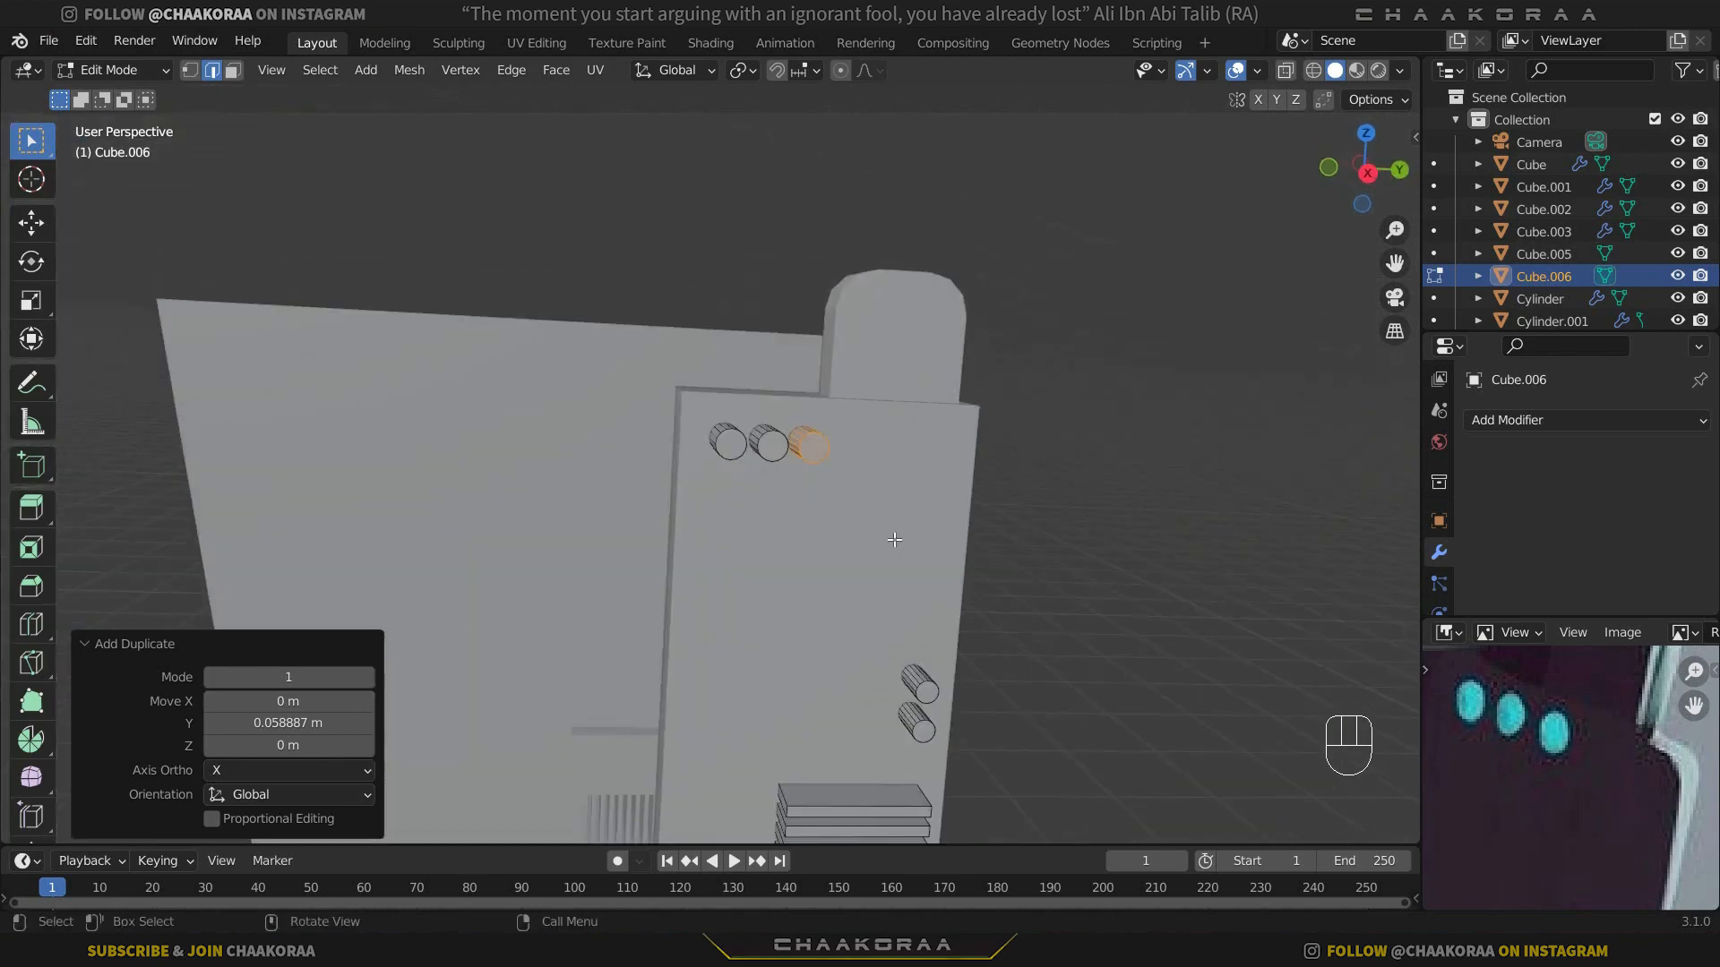
pyautogui.press('Tab')
pyautogui.moveTo(968, 461); pyautogui.dragTo(677, 538, button='middle')
pyautogui.press('g')
pyautogui.press('y')
pyautogui.press('x')
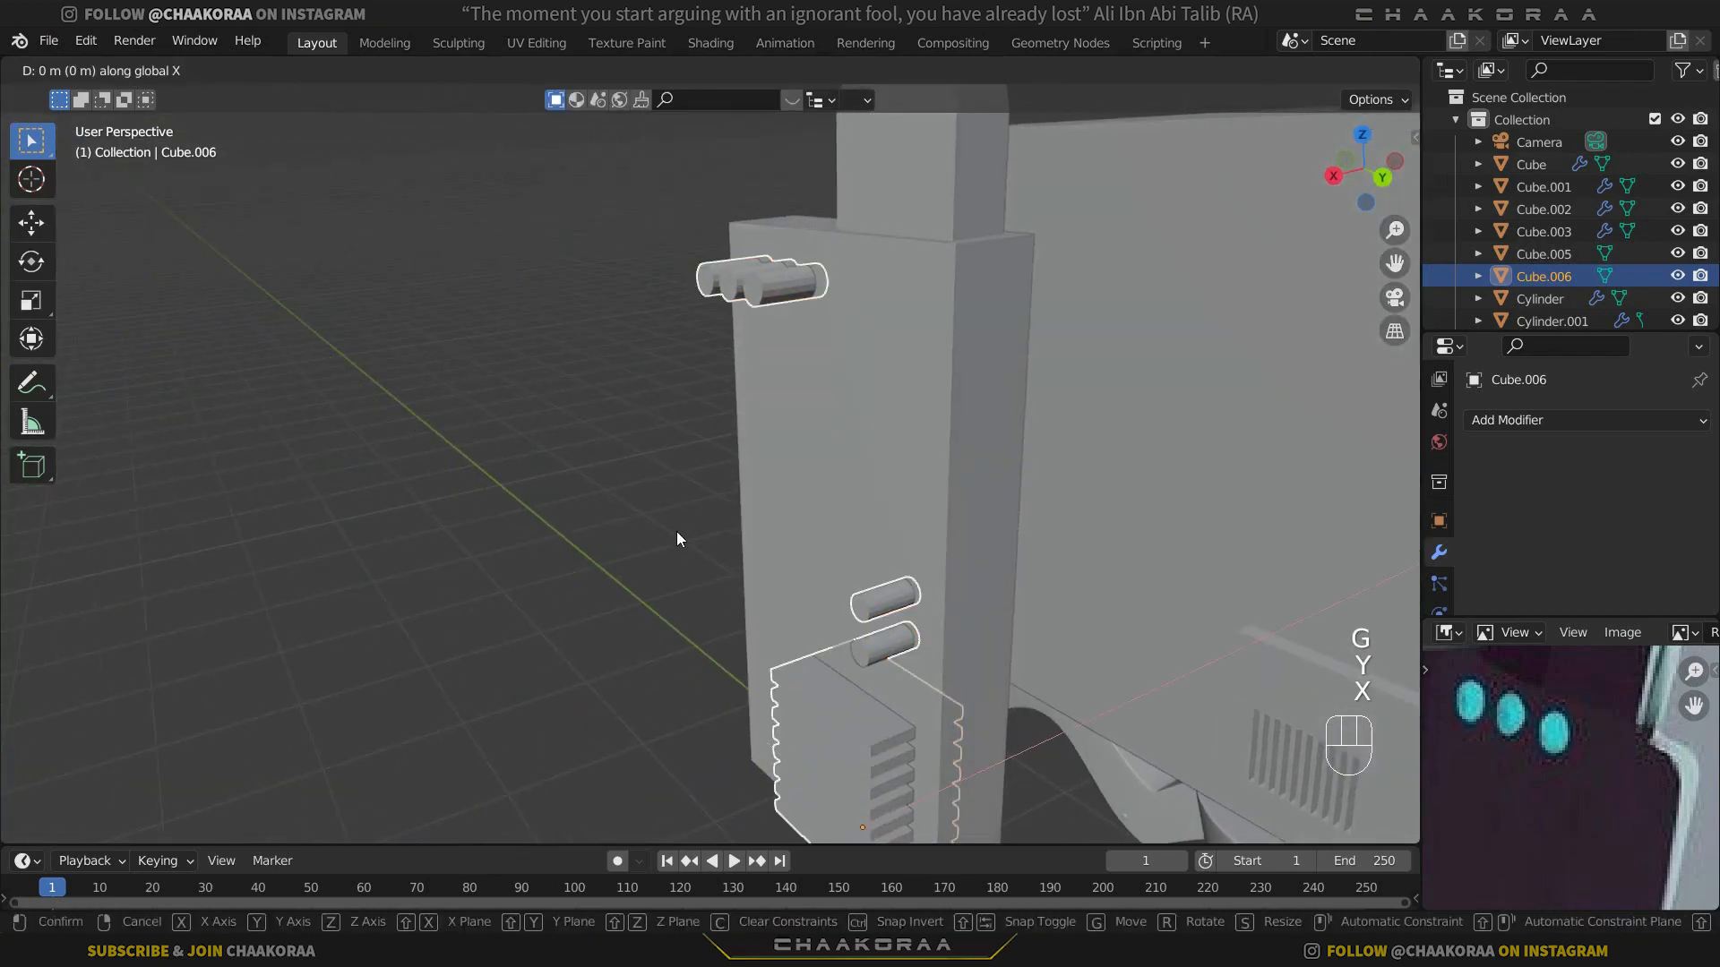
pyautogui.click(723, 534)
# Step: Add a Boolean modifier set to Difference to the side panel Cube.005, using Cube.006 as the cutting object
pyautogui.moveTo(722, 534); pyautogui.dragTo(897, 465, button='middle')
pyautogui.click(900, 465)
pyautogui.click(1522, 421)
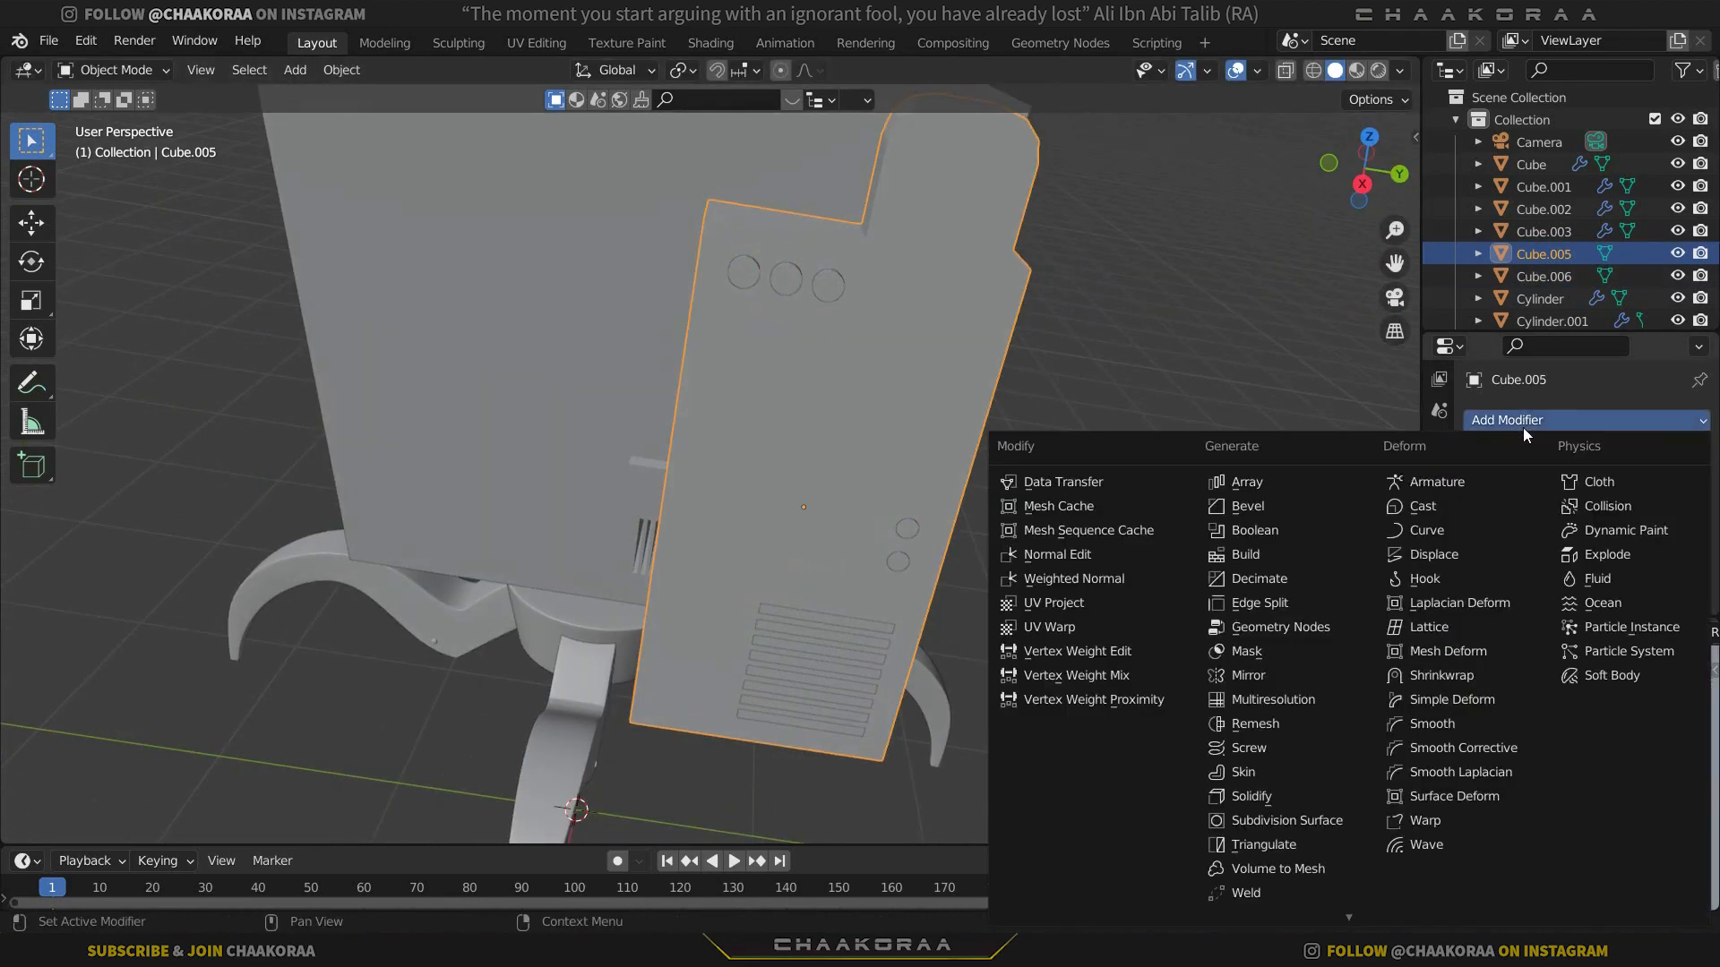
pyautogui.click(1298, 529)
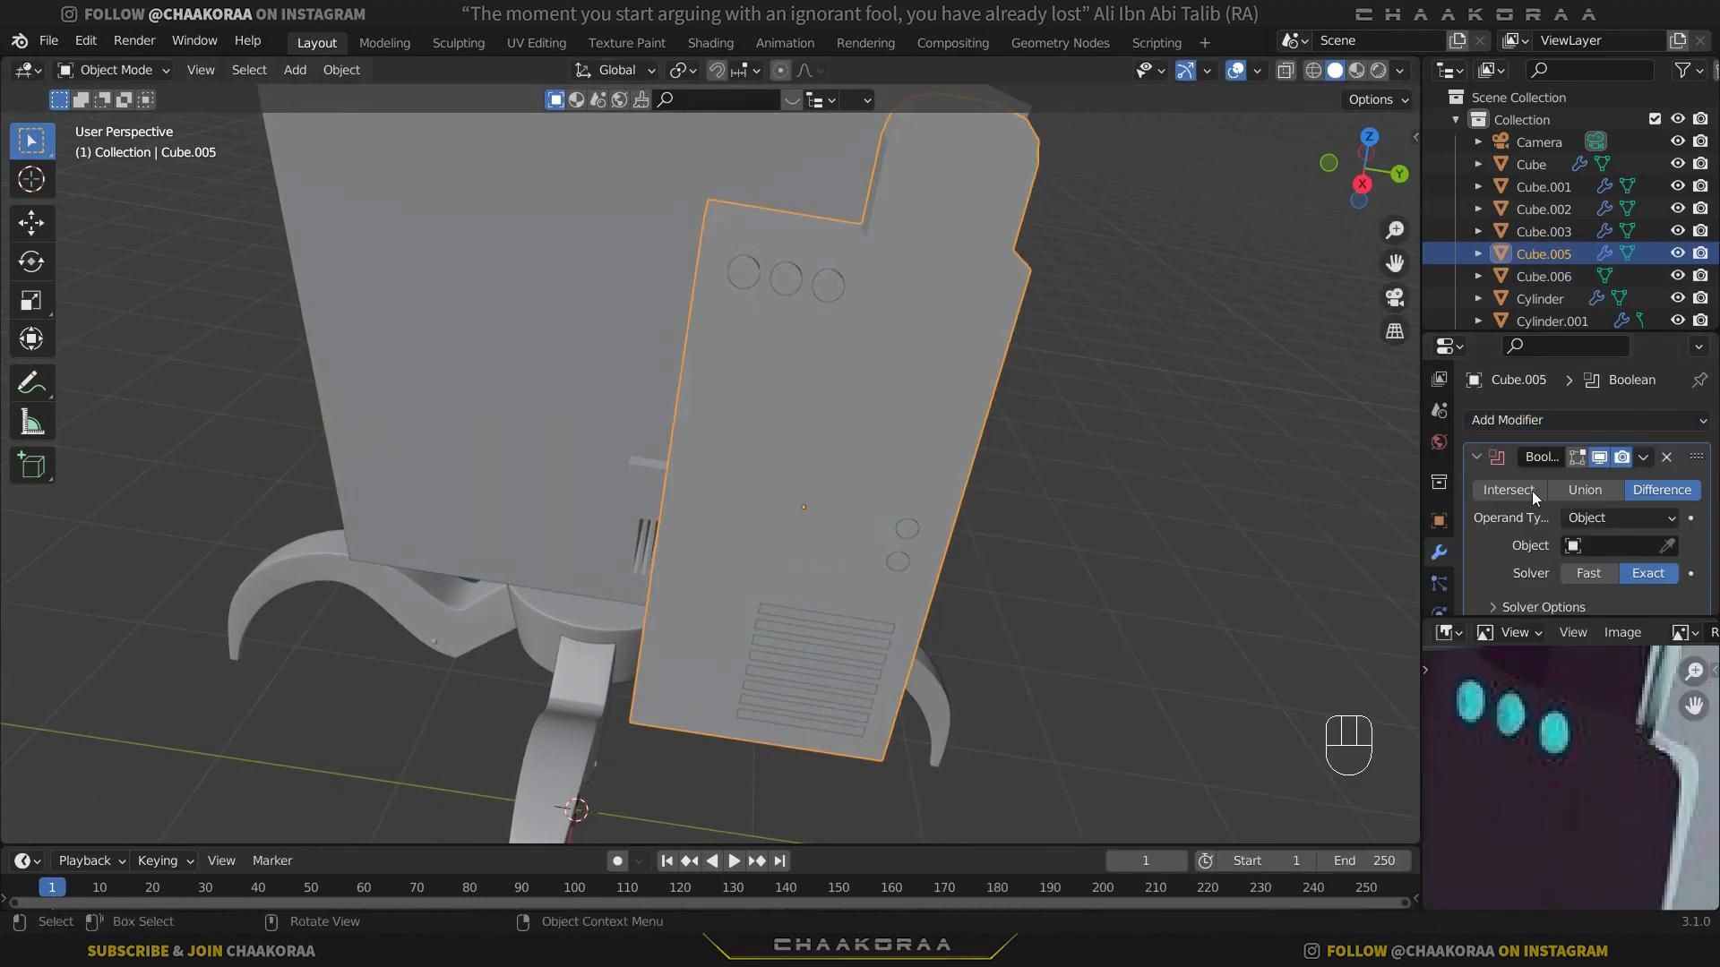
pyautogui.click(1666, 547)
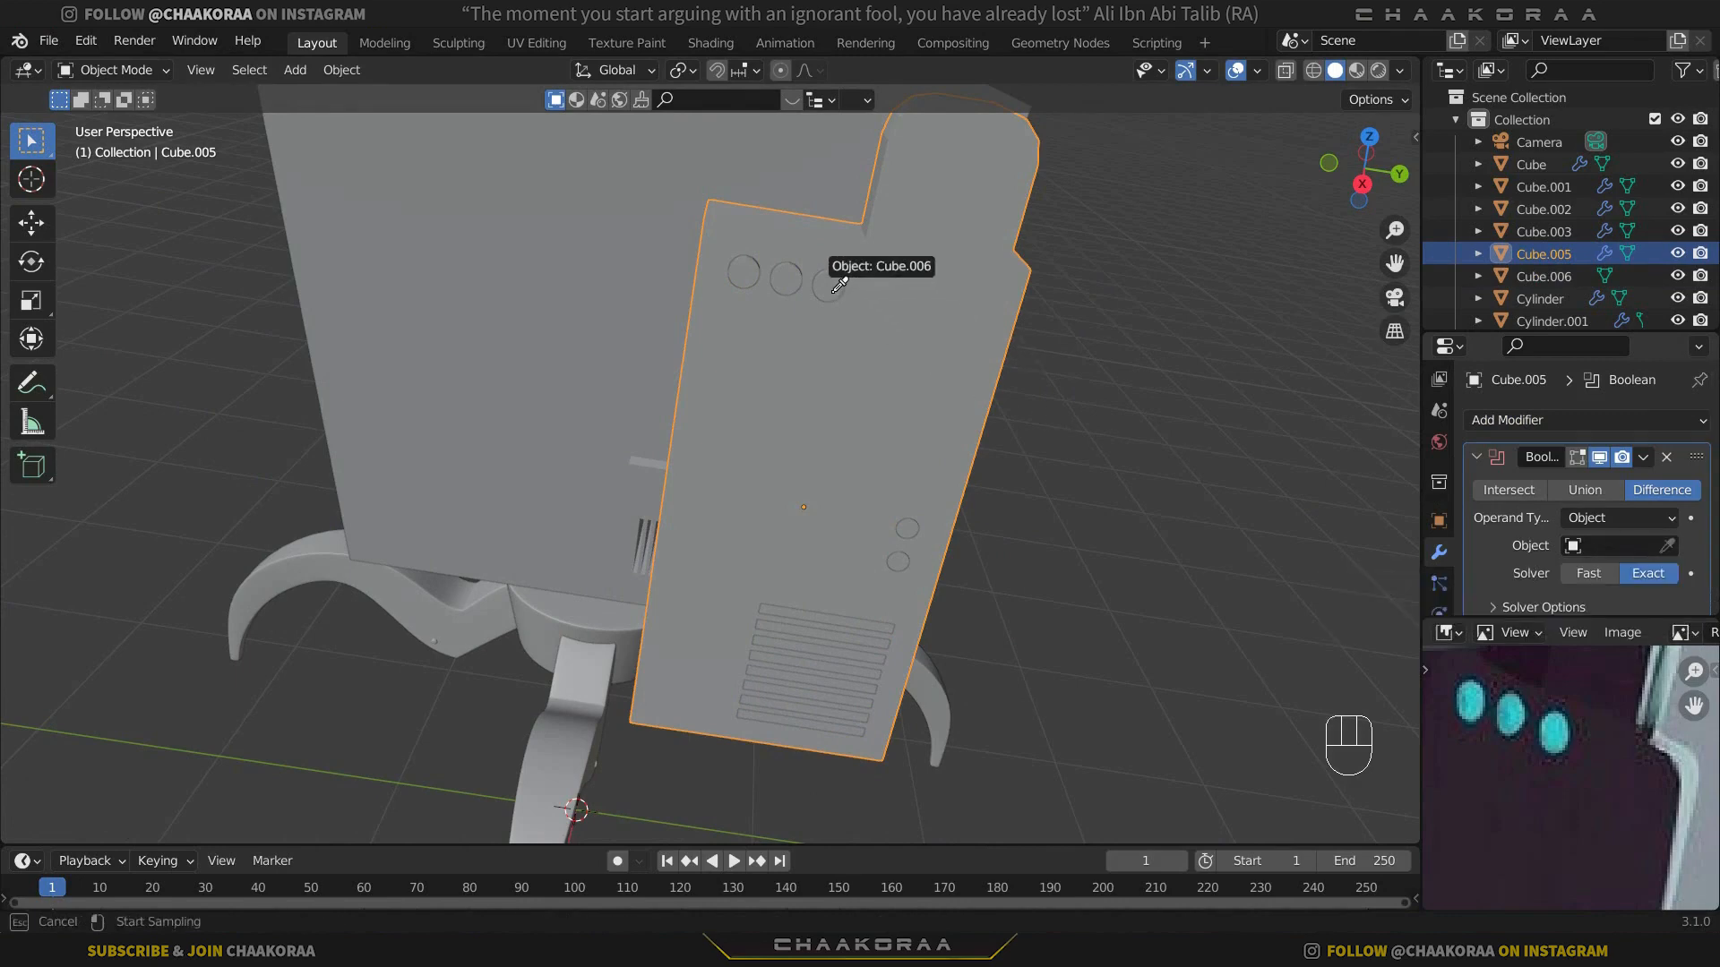
pyautogui.click(869, 345)
# Step: Open the cutter object Cube.006 for mesh editing in face selection mode, with the three upper buttons in close view
pyautogui.moveTo(869, 345); pyautogui.dragTo(823, 484, button='middle')
pyautogui.click(860, 310)
pyautogui.scroll(2, 943, 338)
pyautogui.moveTo(803, 309); pyautogui.dragTo(801, 403, button='middle')
pyautogui.keyDown('shift'); pyautogui.moveTo(801, 403); pyautogui.dragTo(800, 453, button='middle'); pyautogui.keyUp('shift')
pyautogui.moveTo(715, 380); pyautogui.dragTo(736, 470, button='middle')
pyautogui.scroll(2, 744, 464)
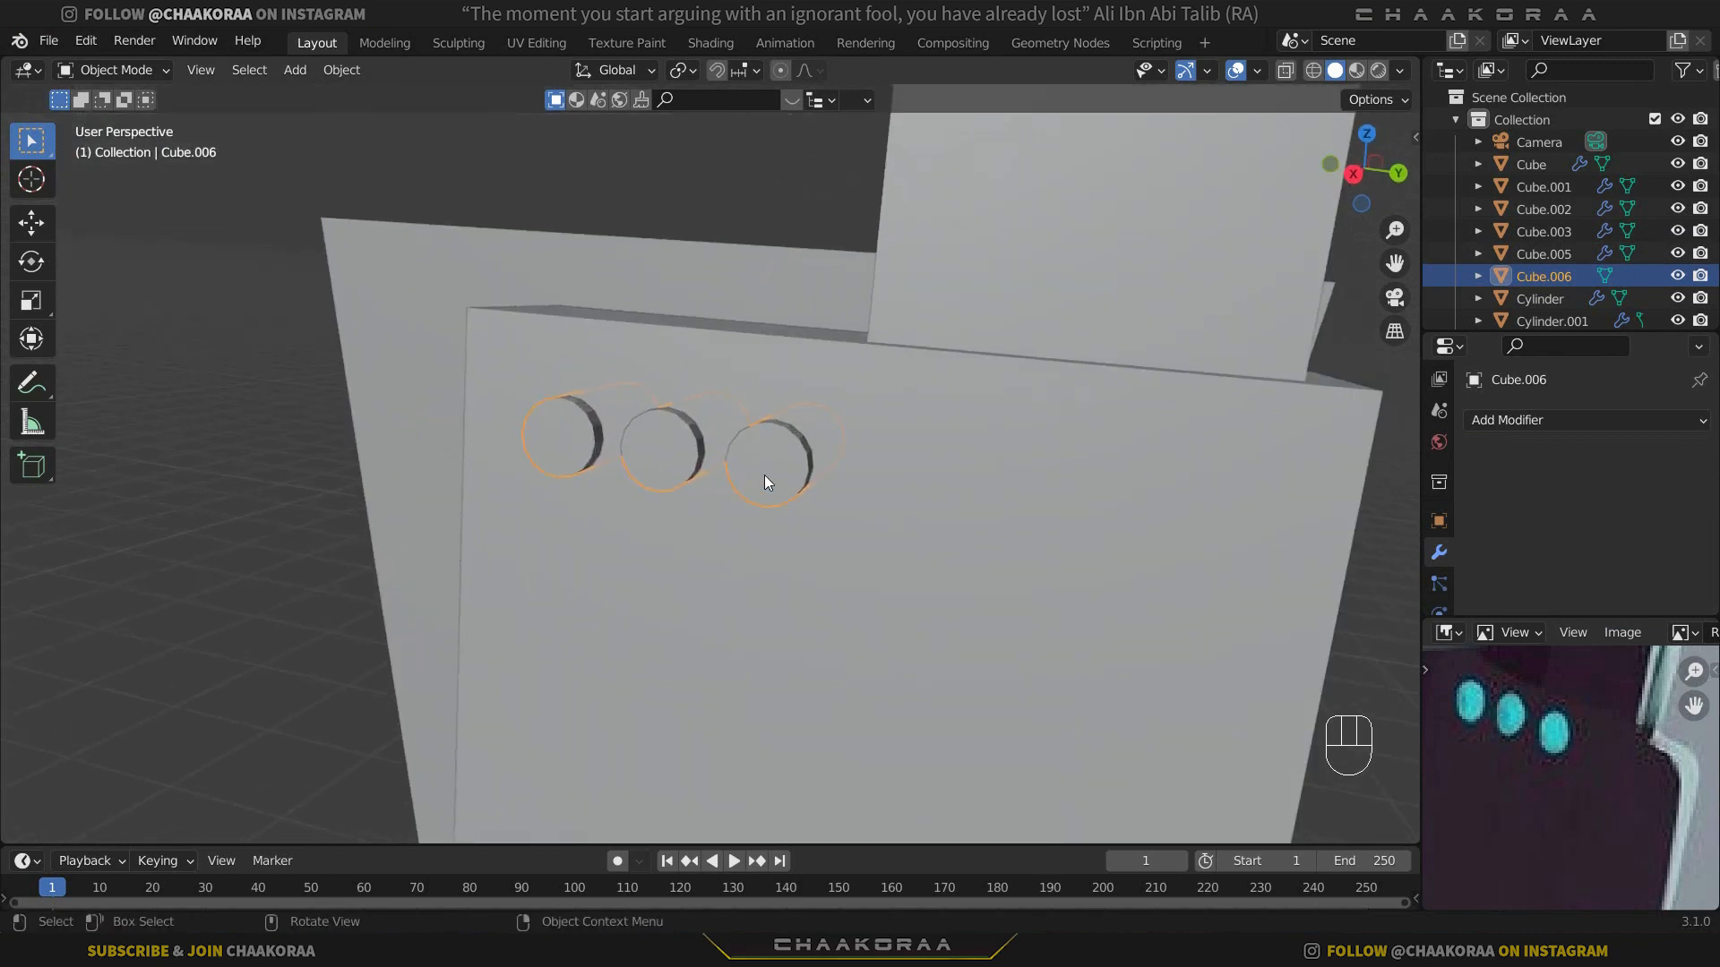
pyautogui.press('Tab')
pyautogui.click(637, 482)
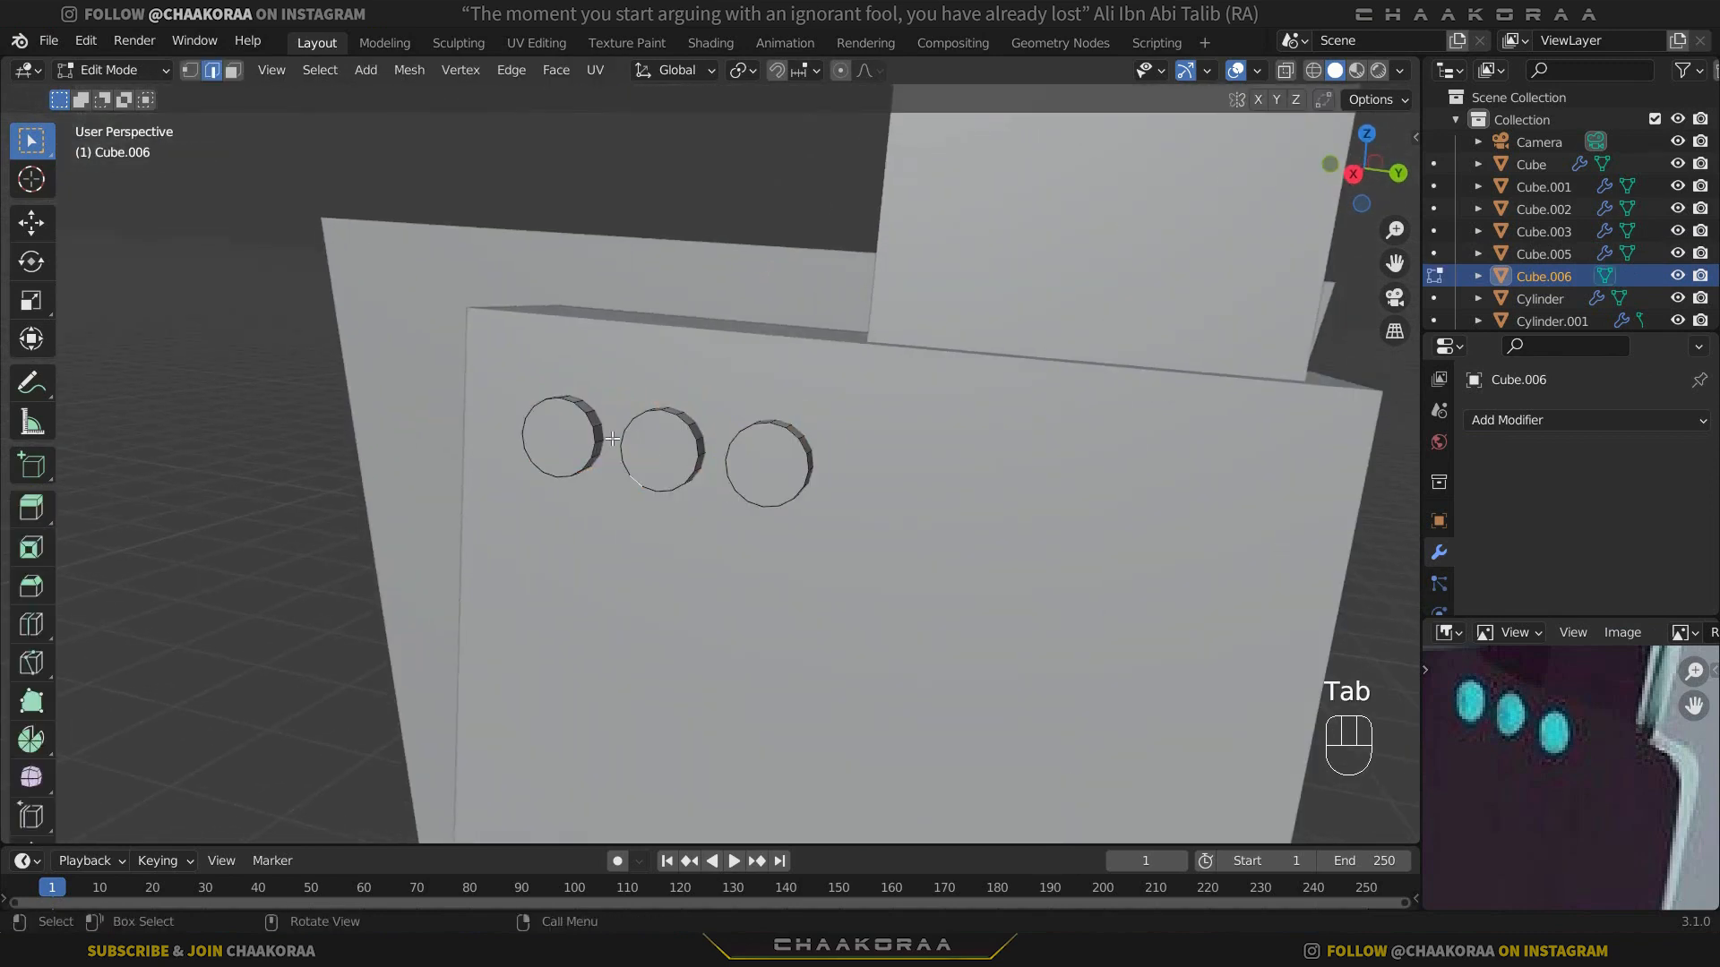
pyautogui.click(232, 71)
# Step: Duplicate the front faces of the three upper buttons in place and separate them into their own object
pyautogui.click(553, 454)
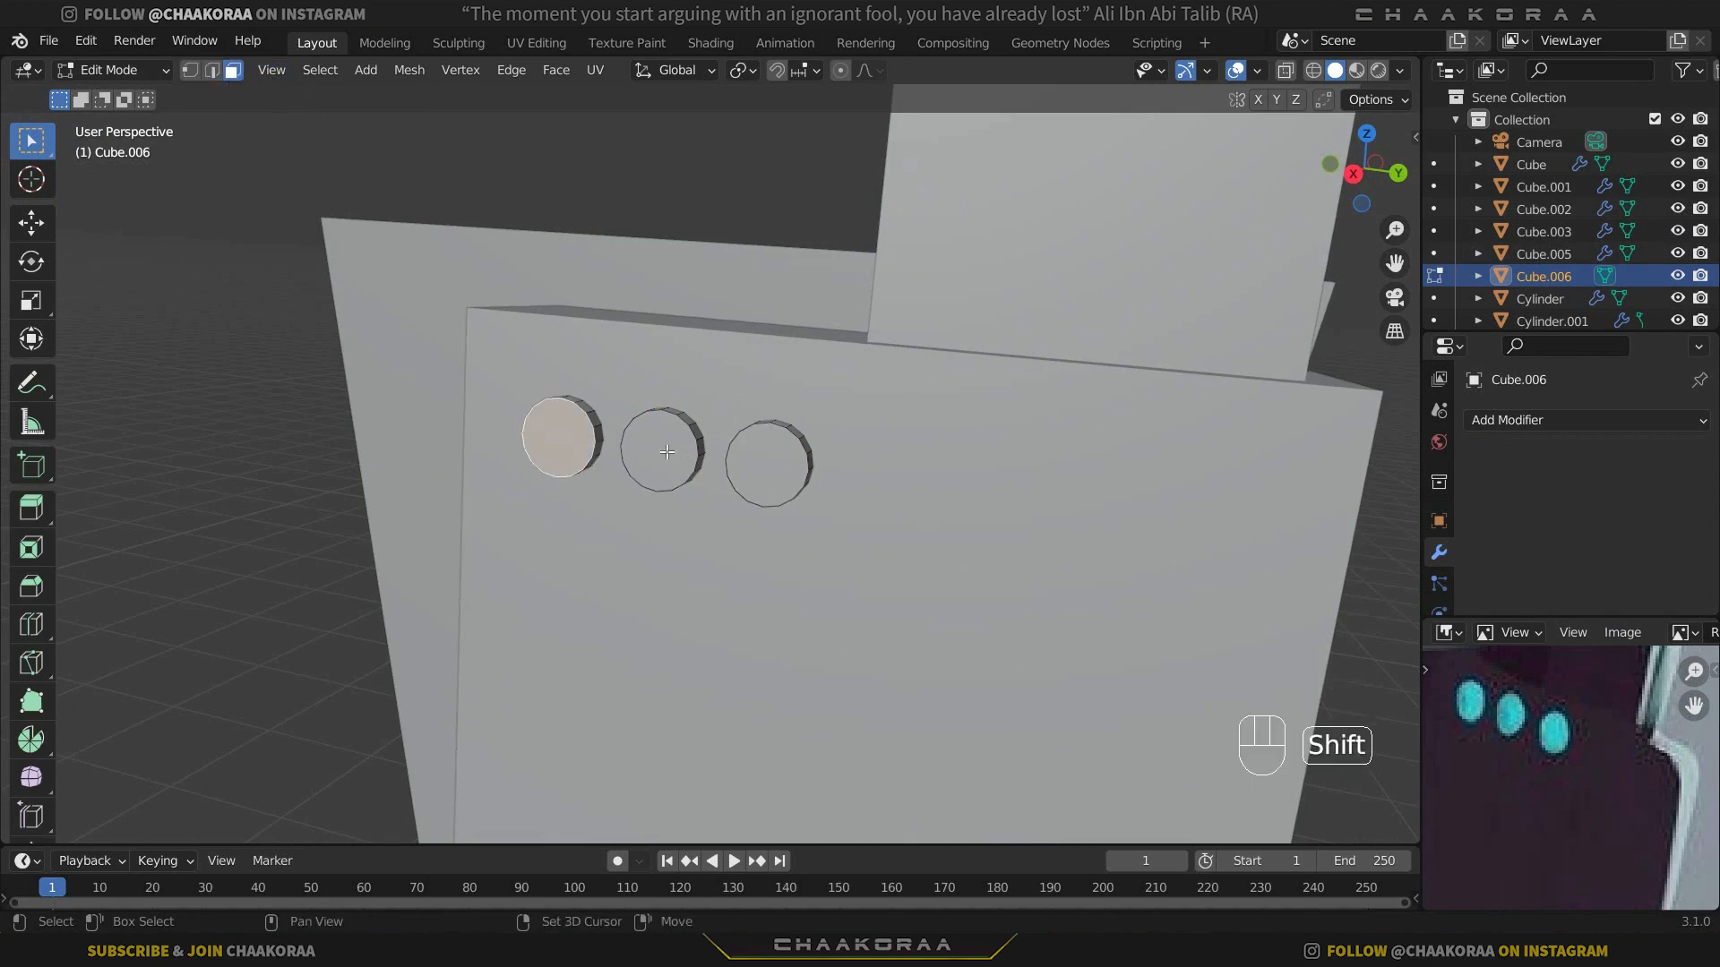
pyautogui.keyDown('shift'); pyautogui.click(661, 450); pyautogui.keyUp('shift')
pyautogui.keyDown('shift'); pyautogui.click(769, 464); pyautogui.keyUp('shift')
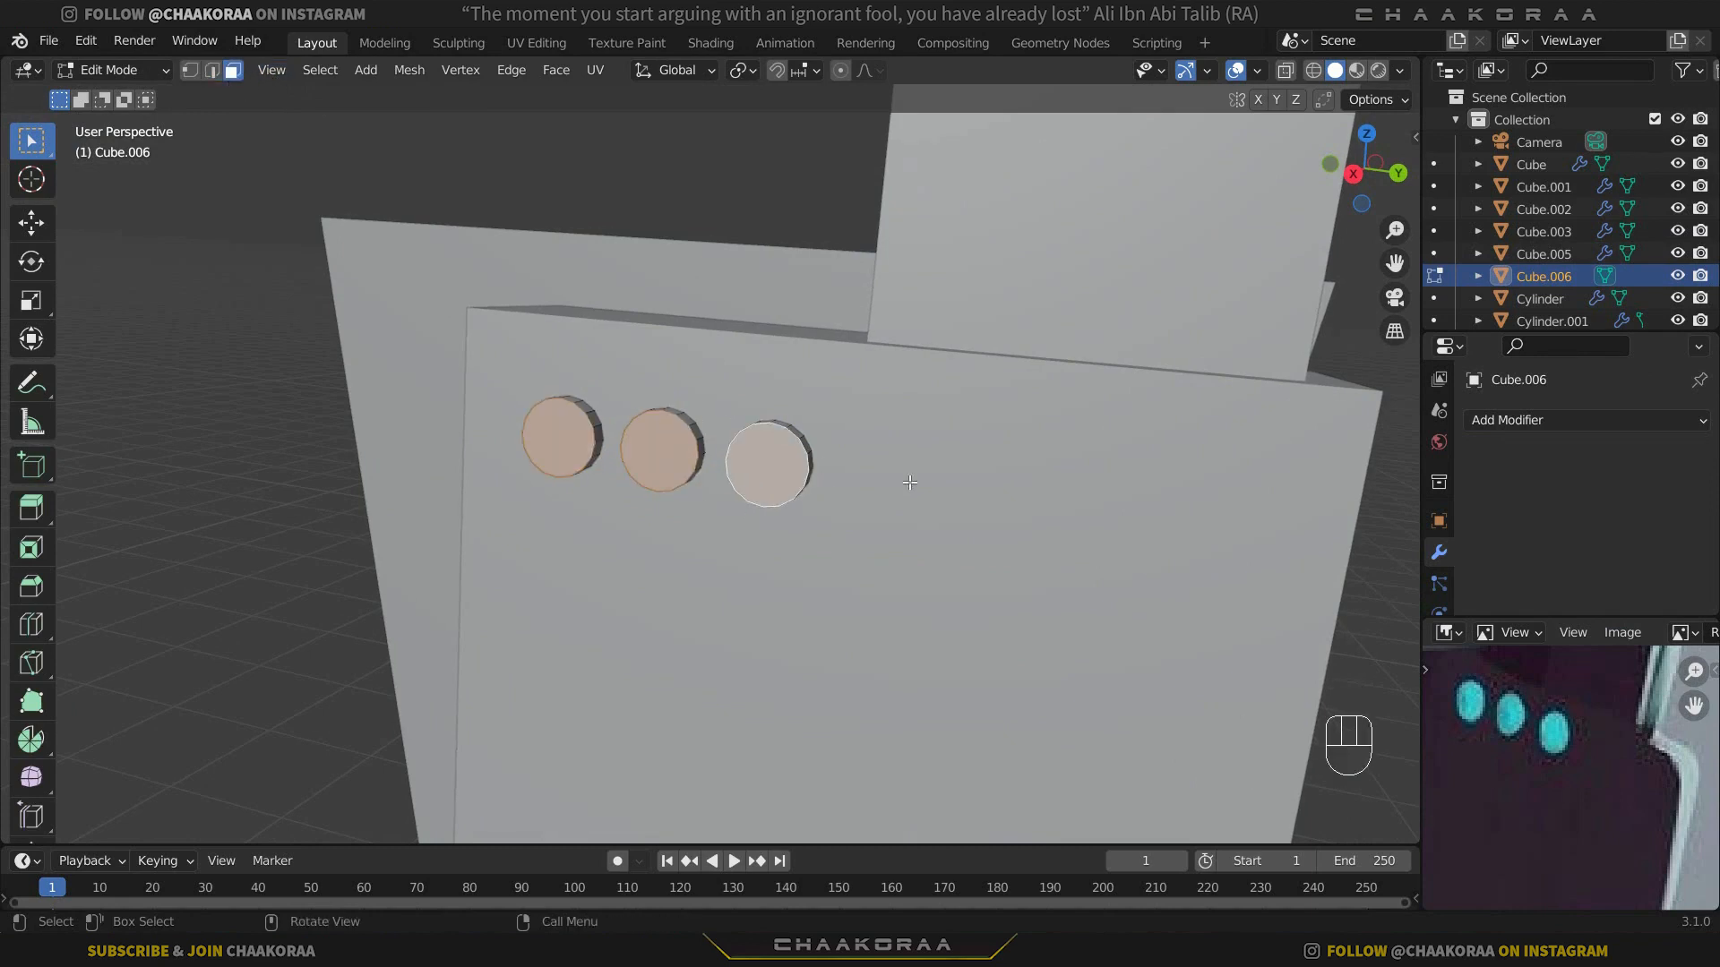
pyautogui.hotkey('shift', 'd')
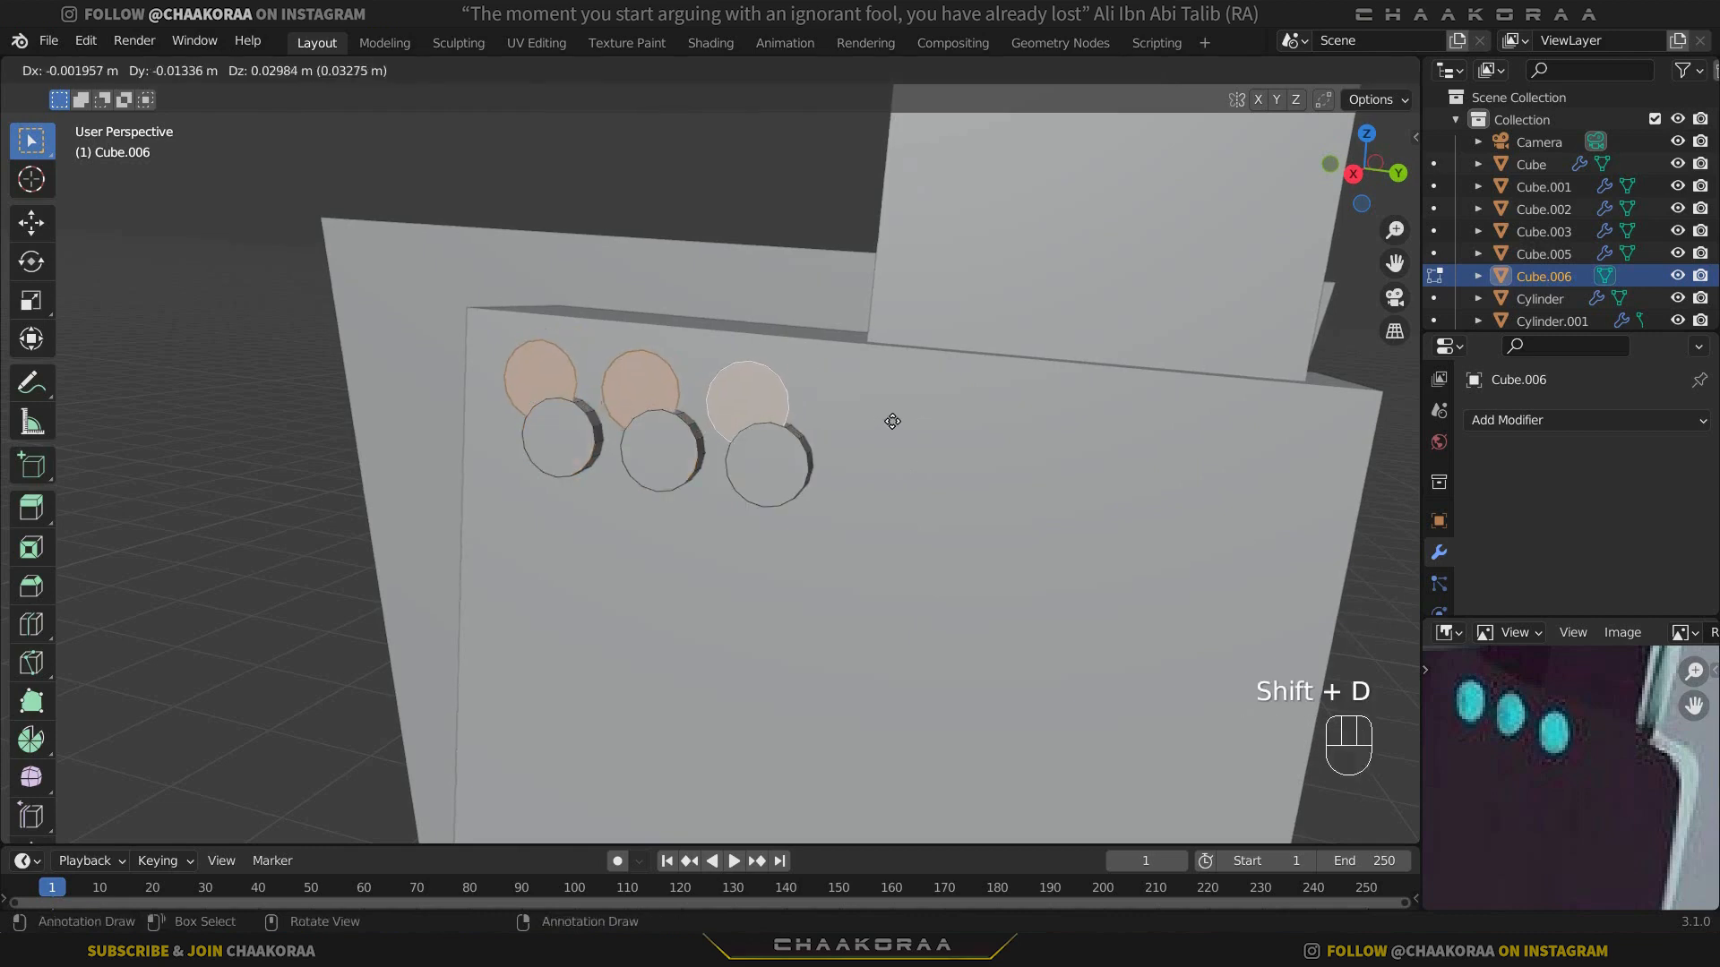
pyautogui.rightClick(893, 421)
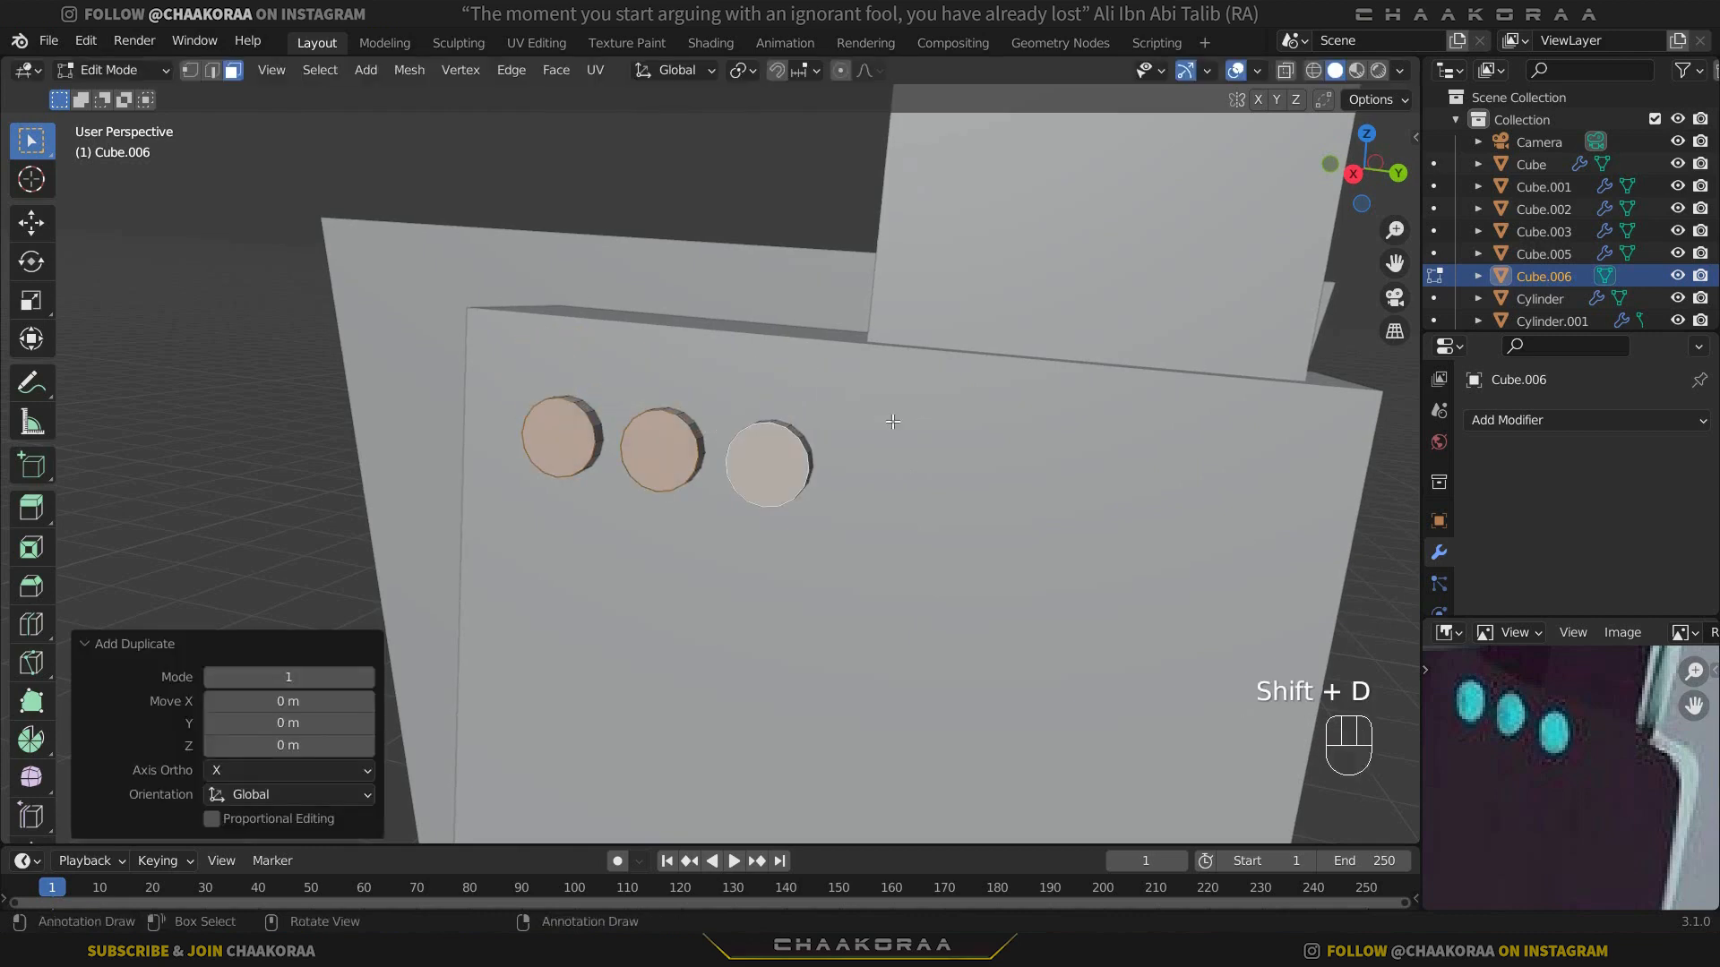
pyautogui.press('p')
pyautogui.click(893, 421)
pyautogui.press('Tab')
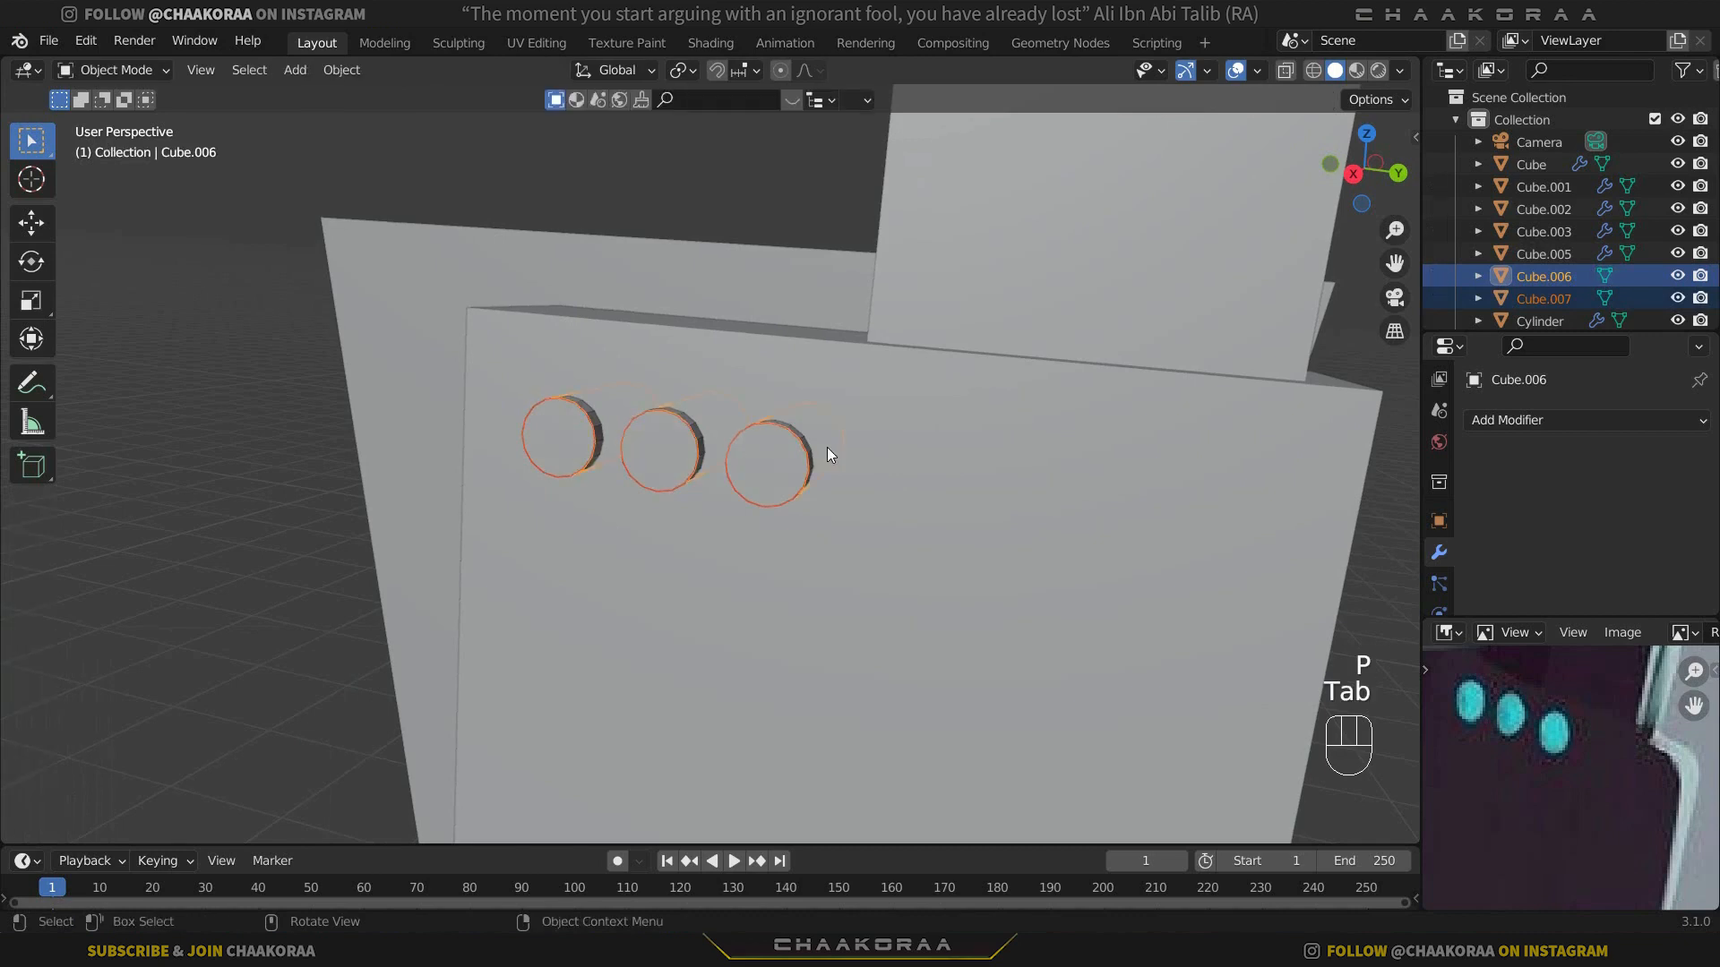
# Step: Test-move the three separated discs away from the panel and cancel the move
pyautogui.click(820, 452)
pyautogui.moveTo(870, 459); pyautogui.dragTo(884, 557, button='middle')
pyautogui.press('g')
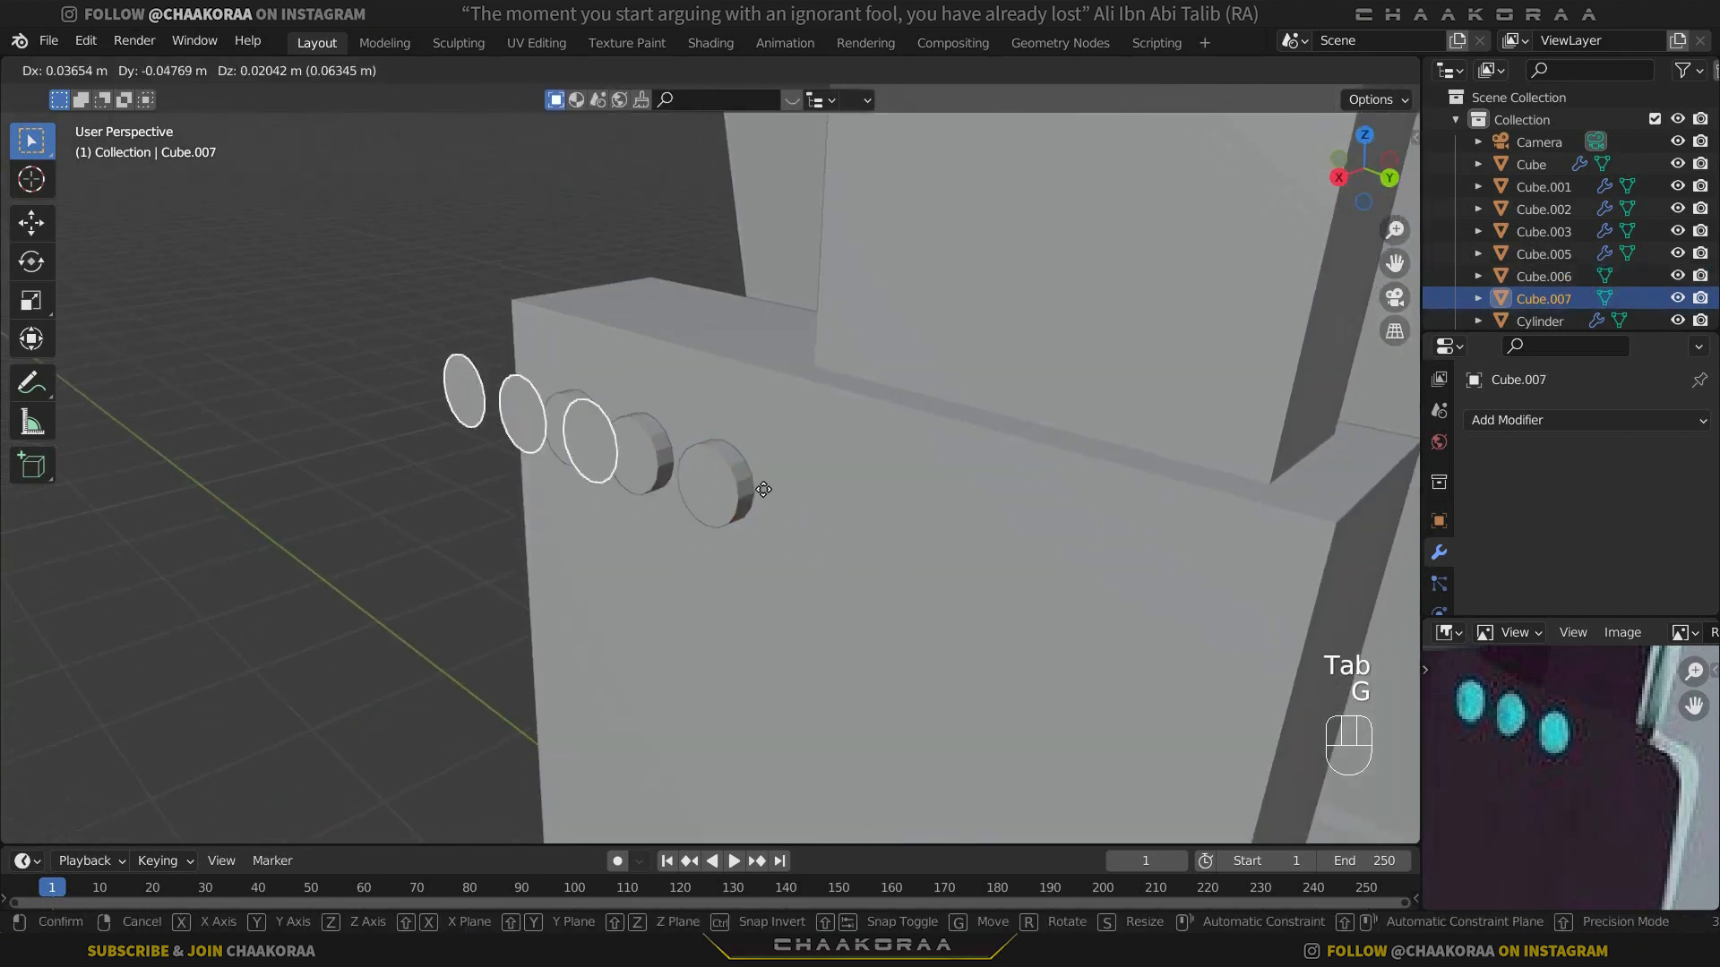
pyautogui.rightClick(701, 486)
pyautogui.moveTo(922, 625); pyautogui.dragTo(810, 538, button='middle')
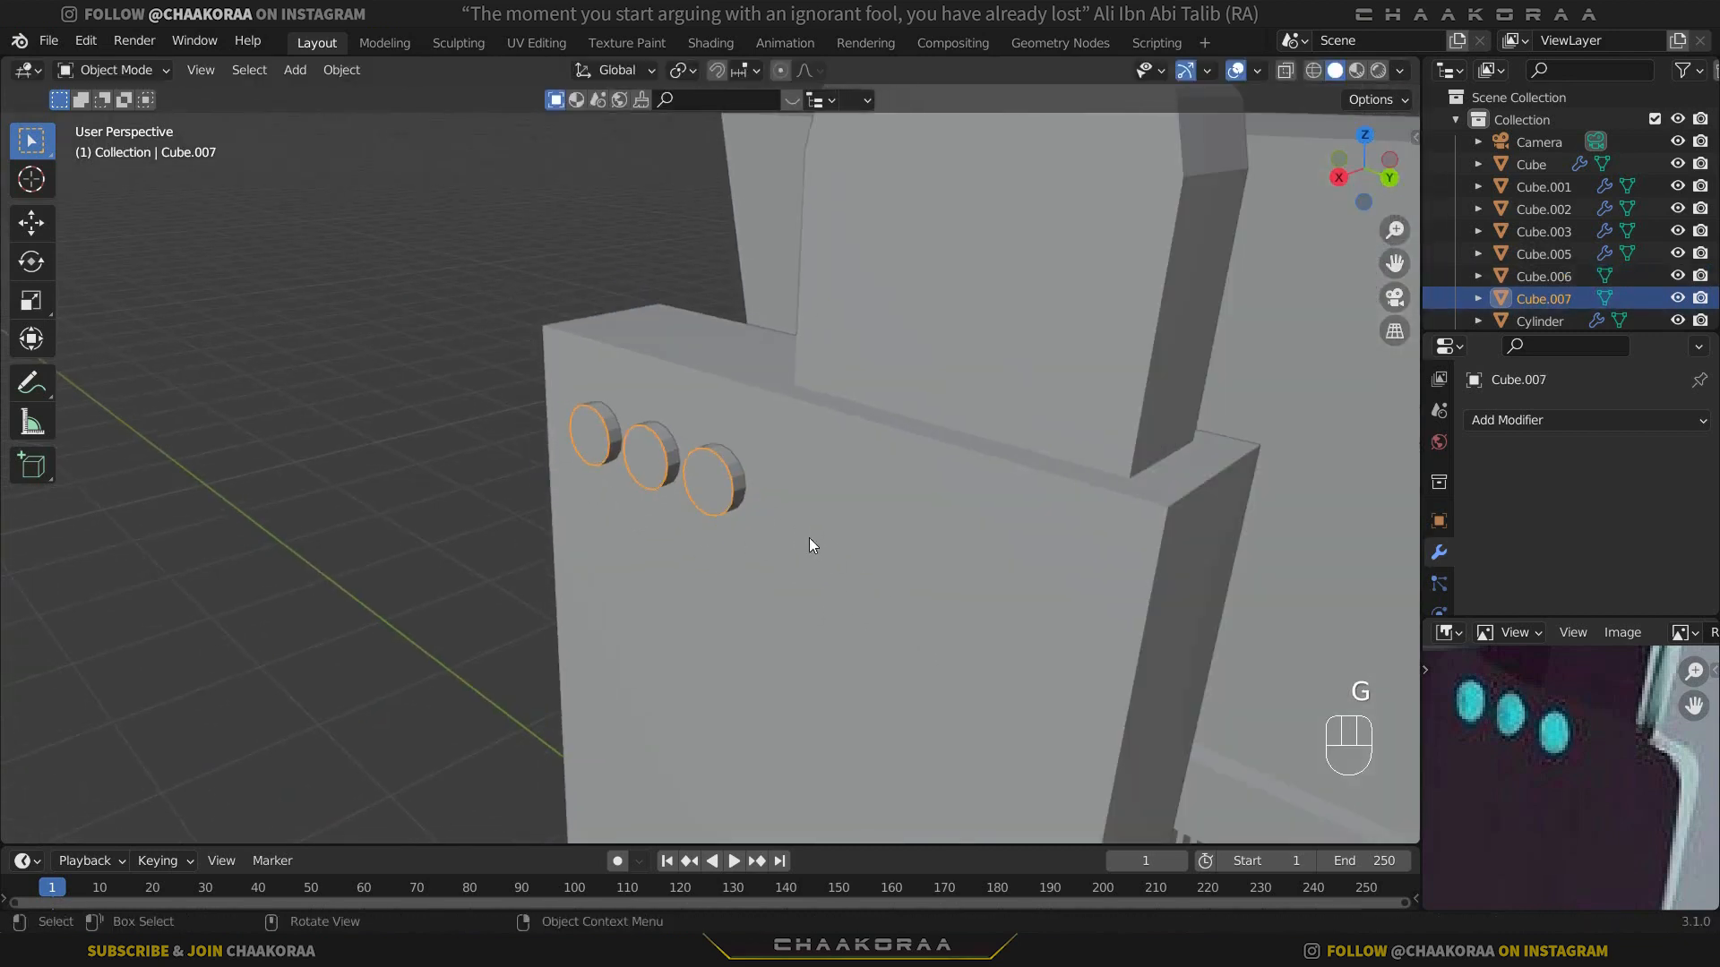
# Step: Parent the cutter object Cube.006 to the side panel Cube.005 as Object, and hide the cutter
pyautogui.click(743, 484)
pyautogui.keyDown('shift'); pyautogui.moveTo(852, 618); pyautogui.dragTo(787, 502, button='middle'); pyautogui.keyUp('shift')
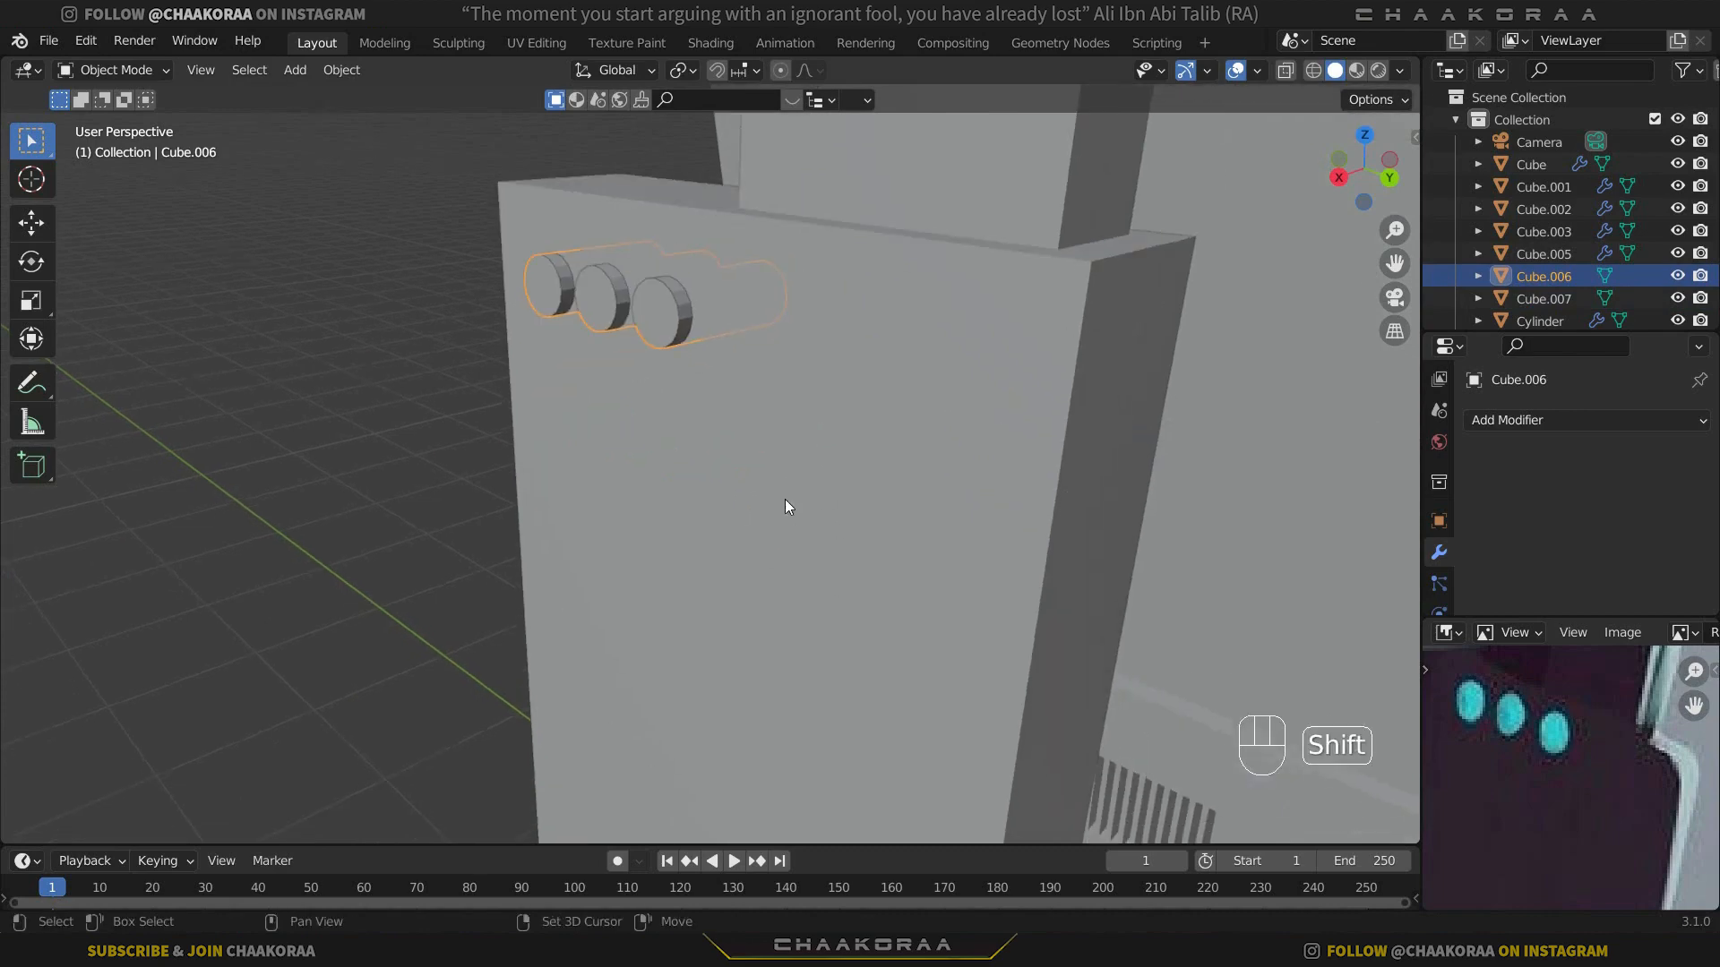
pyautogui.keyDown('shift'); pyautogui.click(932, 400); pyautogui.keyUp('shift')
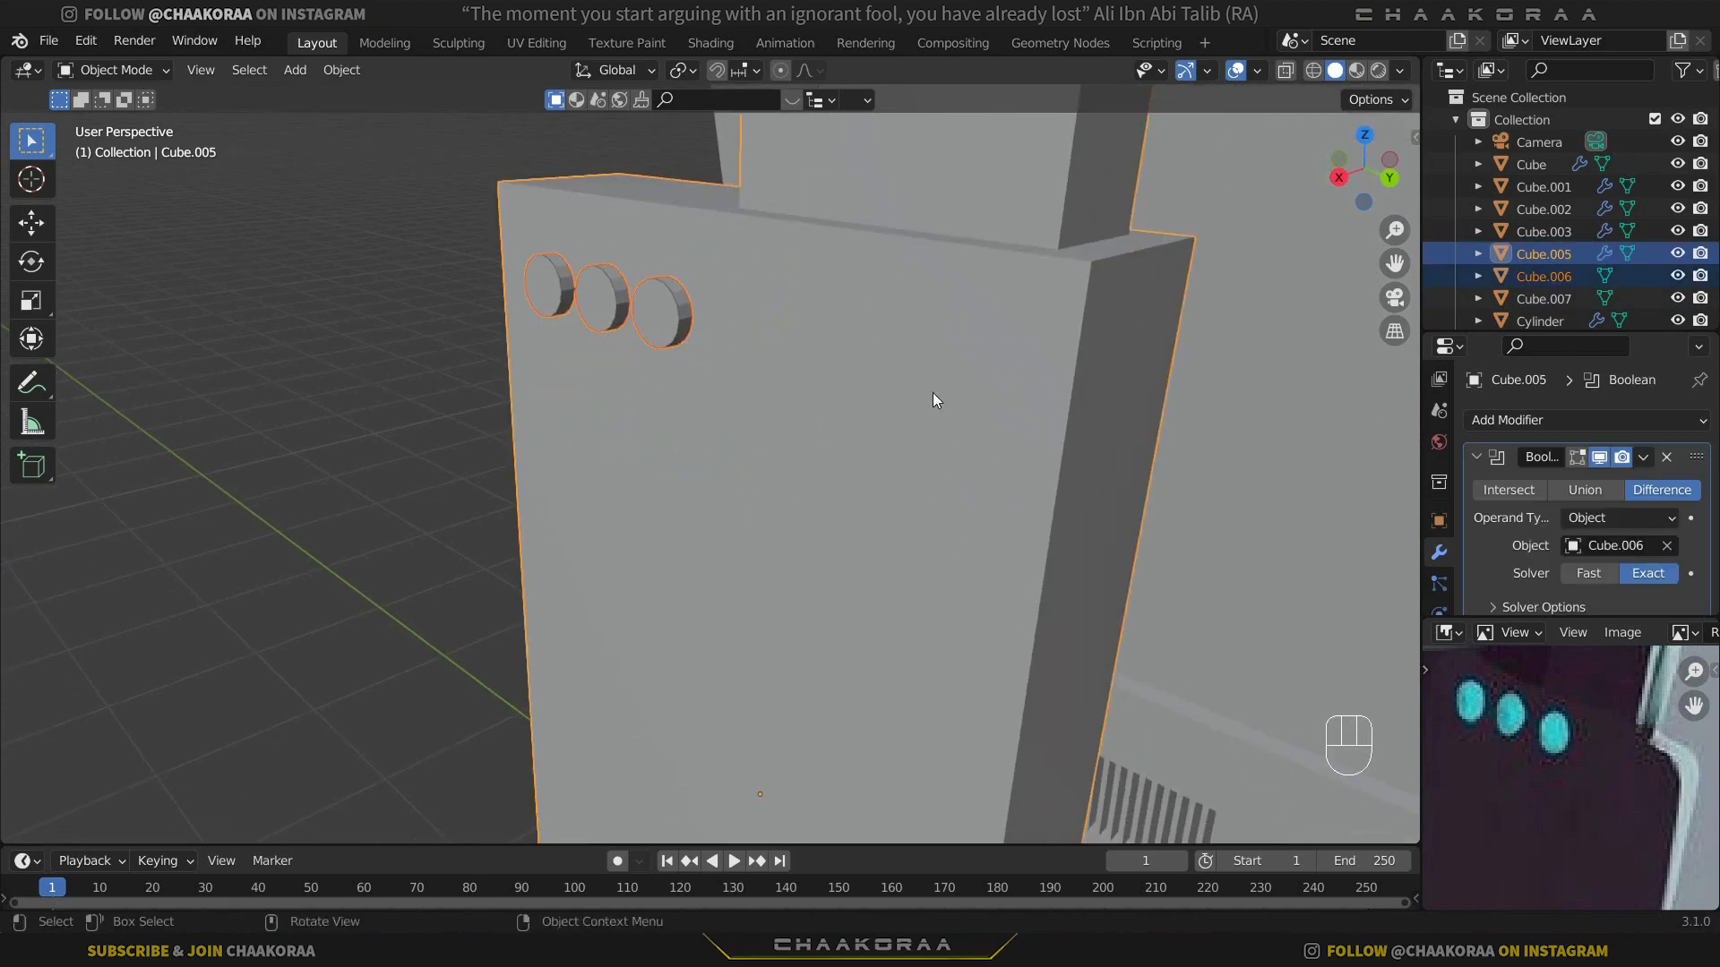
pyautogui.hotkey('ctrl', 'p')
pyautogui.click(934, 401)
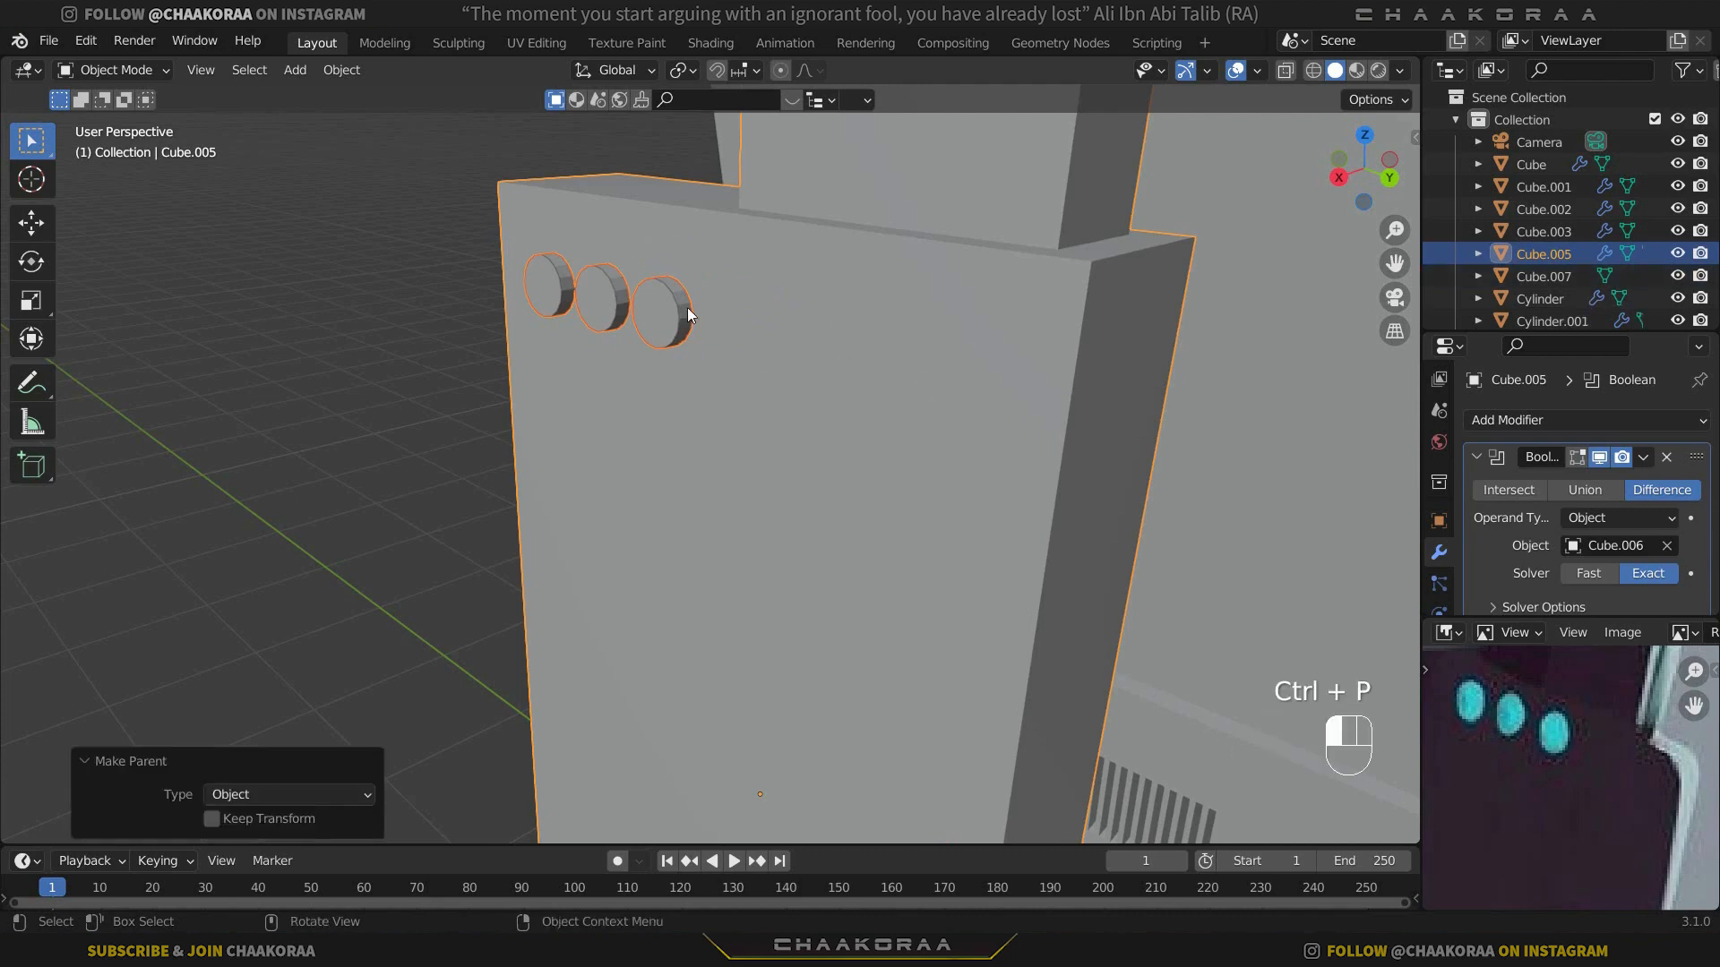
pyautogui.click(688, 329)
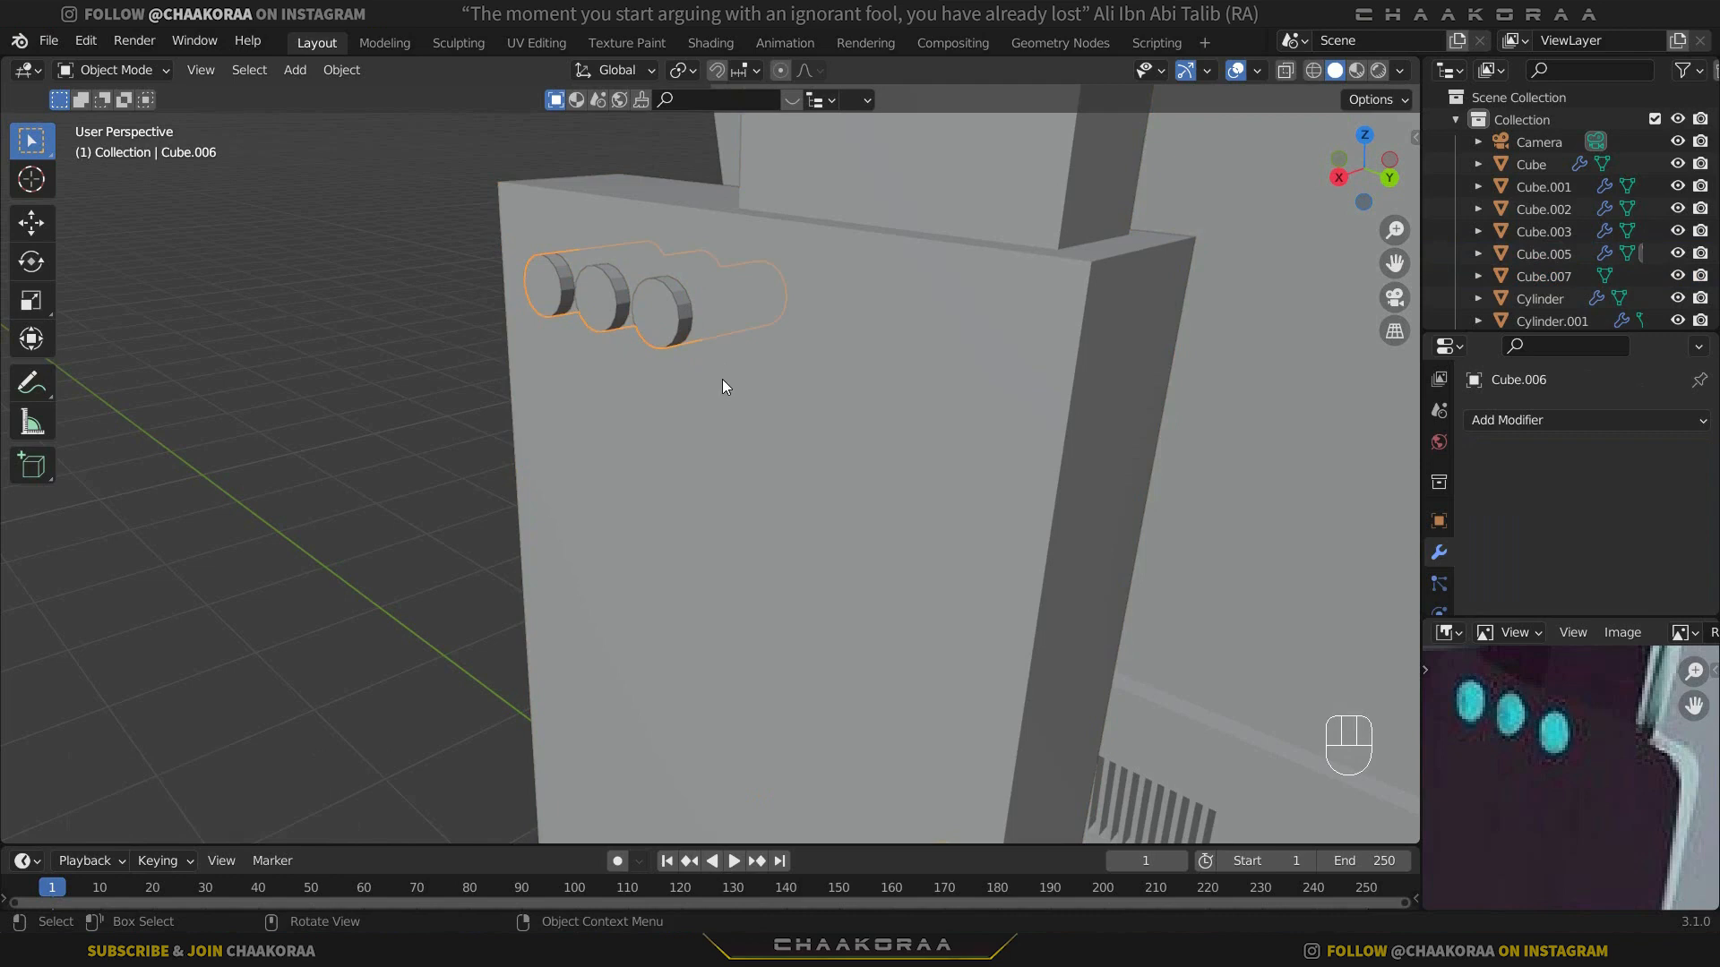
pyautogui.press('h')
# Step: Test-move the side panel with its parented hidden cutter and cancel the move
pyautogui.moveTo(722, 406); pyautogui.dragTo(894, 497, button='middle')
pyautogui.click(888, 501)
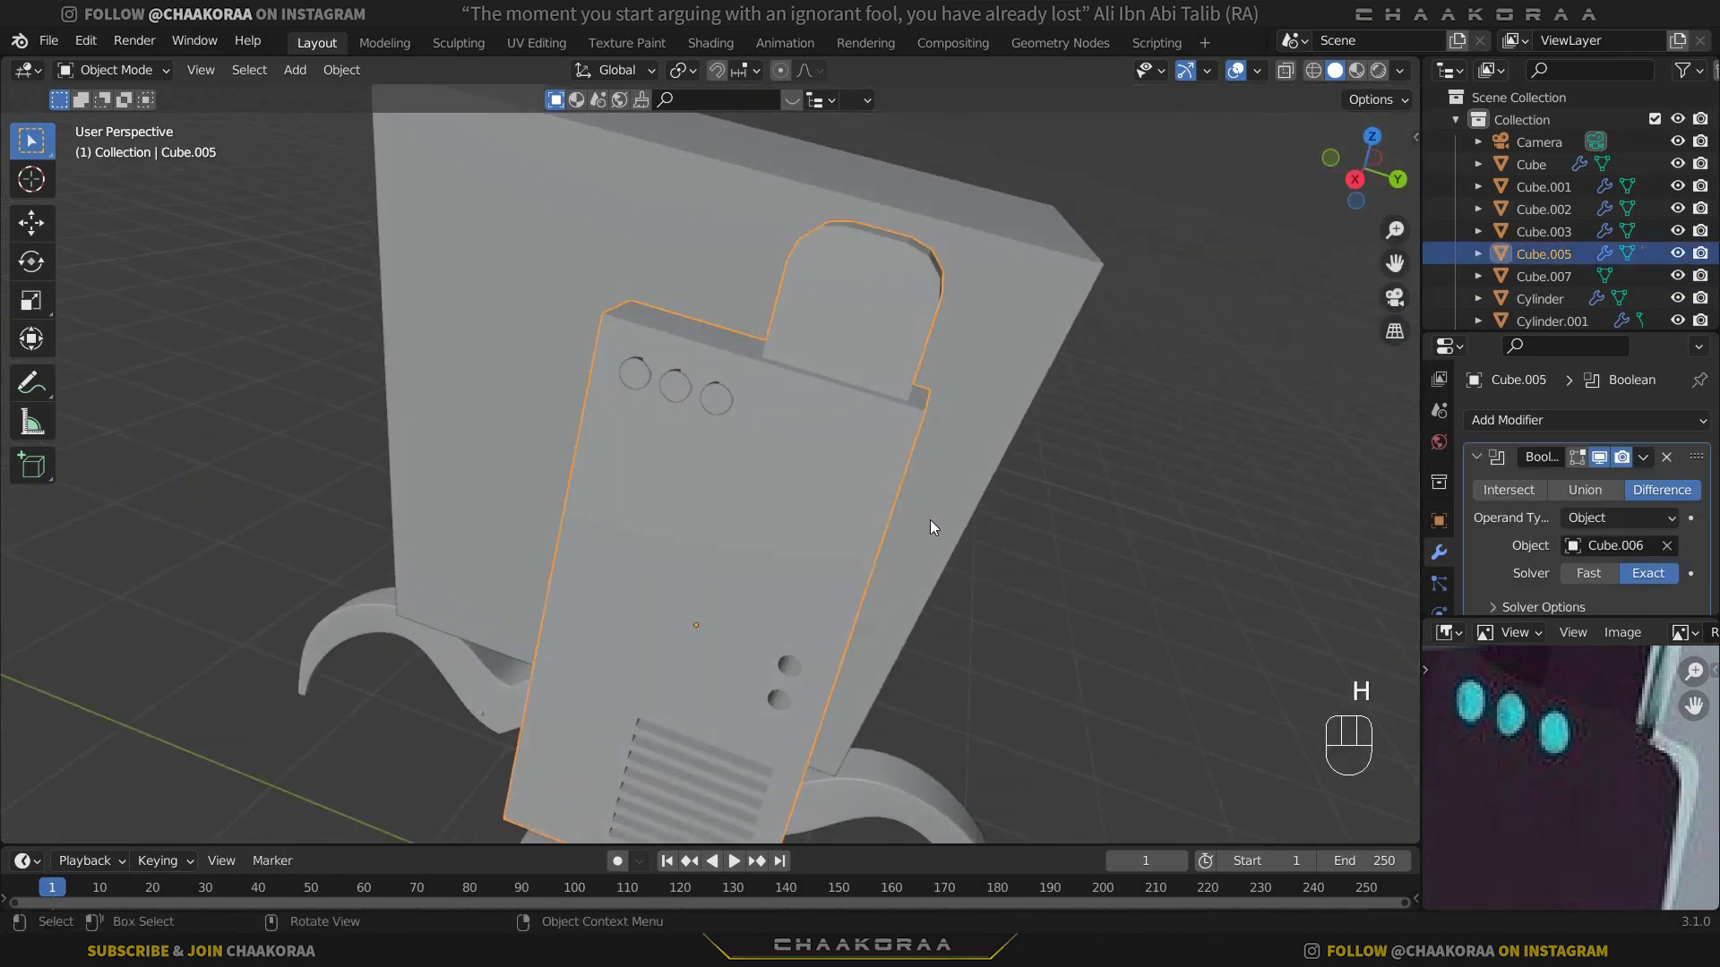
pyautogui.press('g')
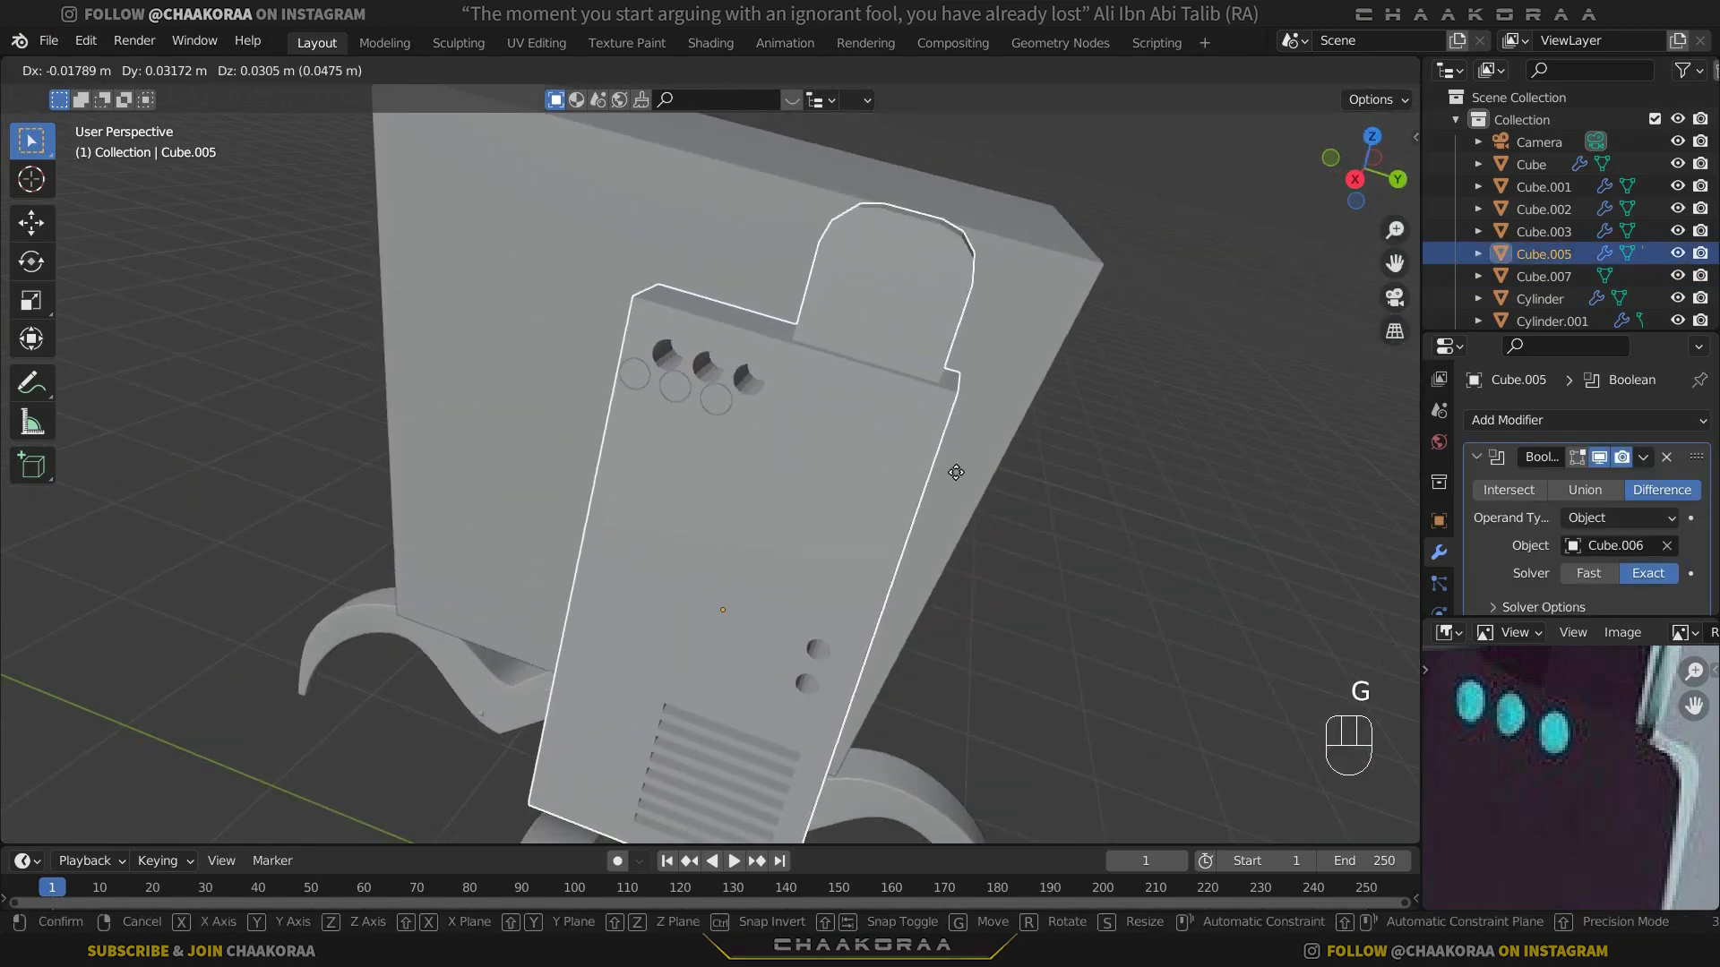
pyautogui.rightClick(955, 473)
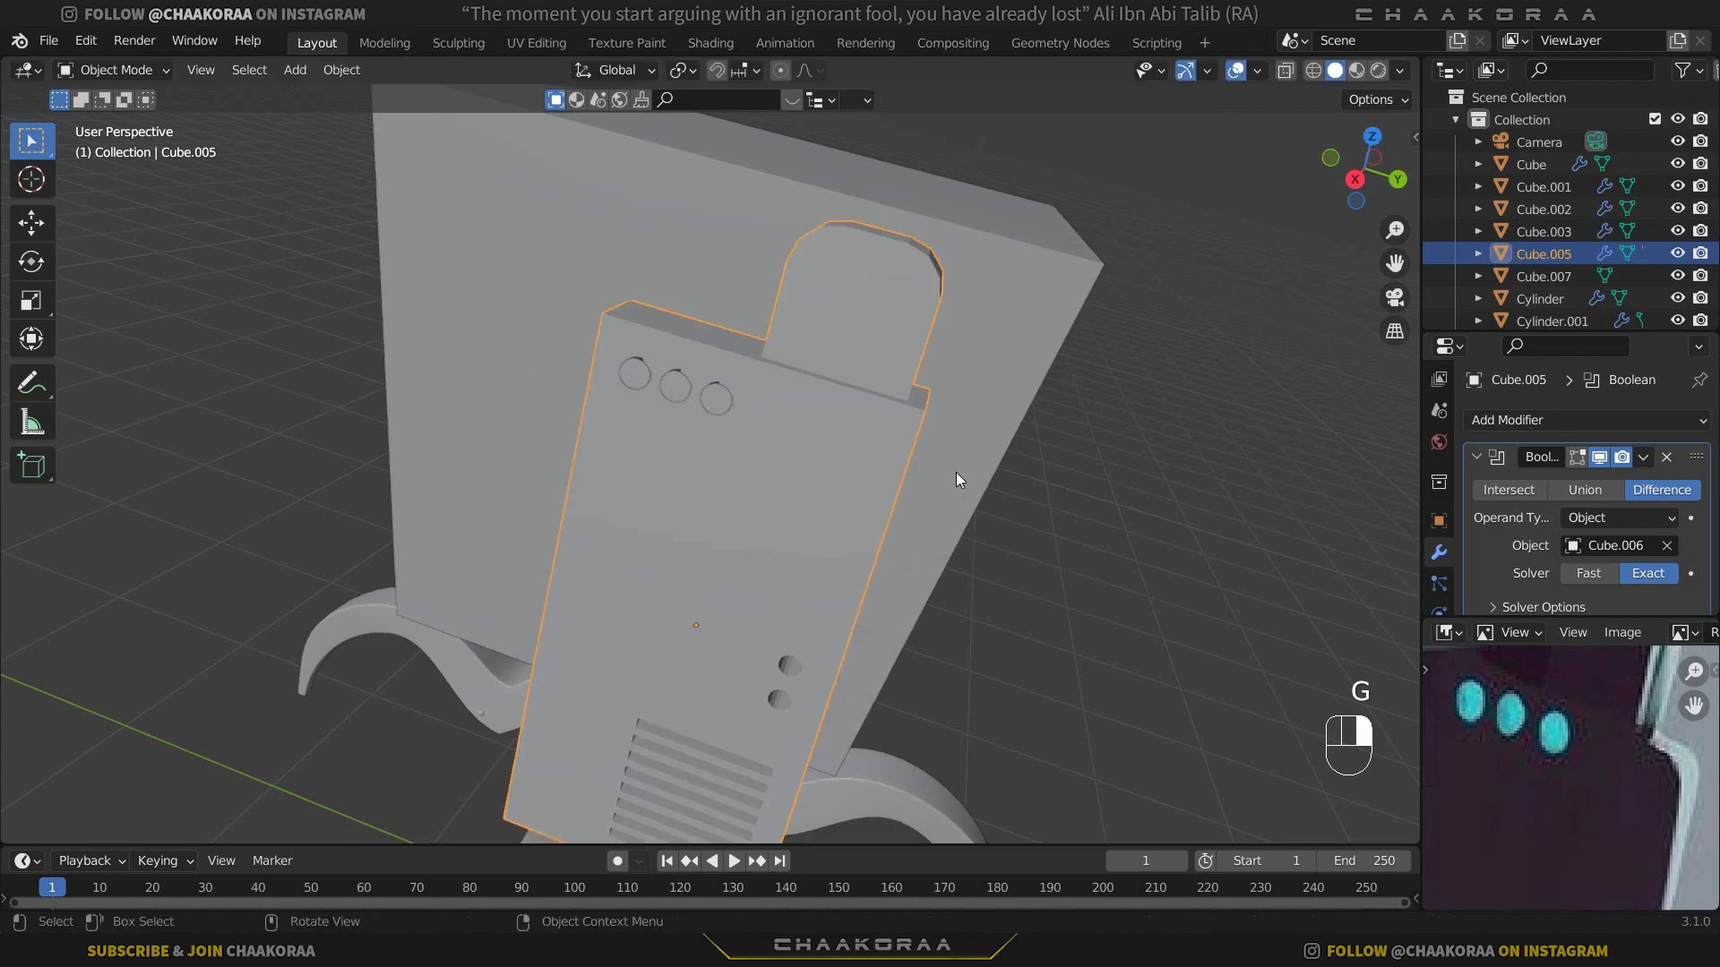
# Step: Delete only the faces of the three separated discs, keeping their circular outlines
pyautogui.click(716, 402)
pyautogui.scroll(5, 705, 491)
pyautogui.keyDown('shift'); pyautogui.moveTo(716, 427); pyautogui.dragTo(839, 523, button='middle'); pyautogui.keyUp('shift')
pyautogui.press('Tab')
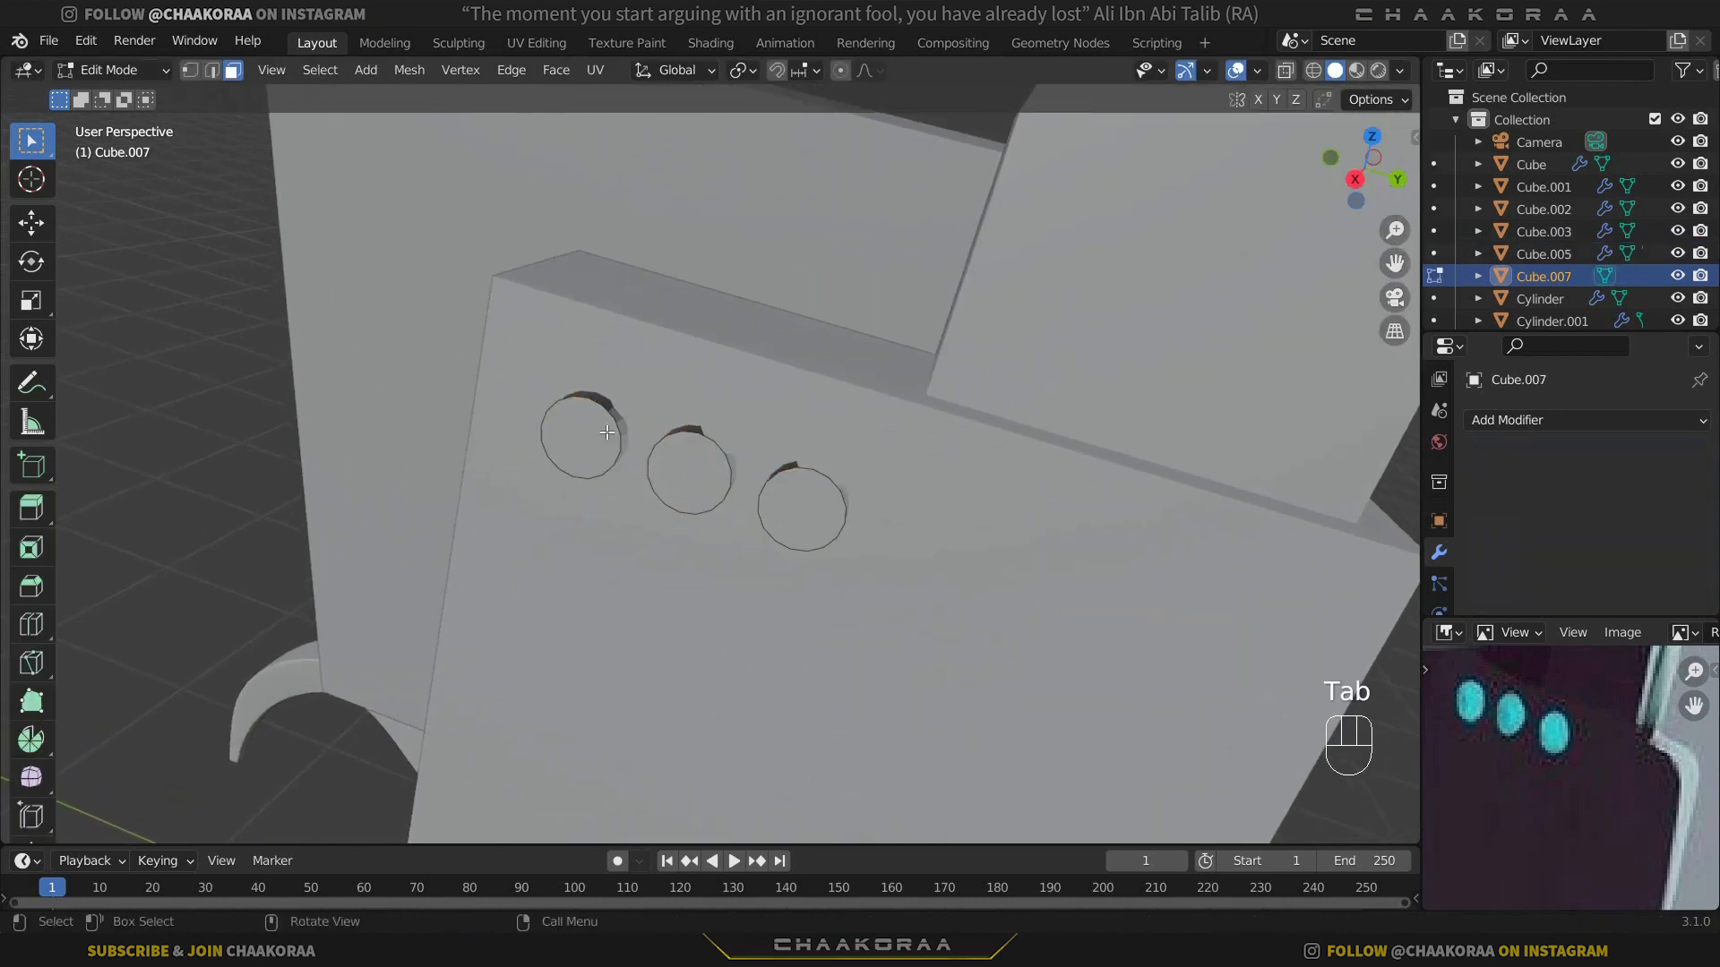
pyautogui.click(680, 471)
pyautogui.keyDown('shift'); pyautogui.click(685, 473); pyautogui.keyUp('shift')
pyautogui.keyDown('shift'); pyautogui.click(833, 488); pyautogui.keyUp('shift')
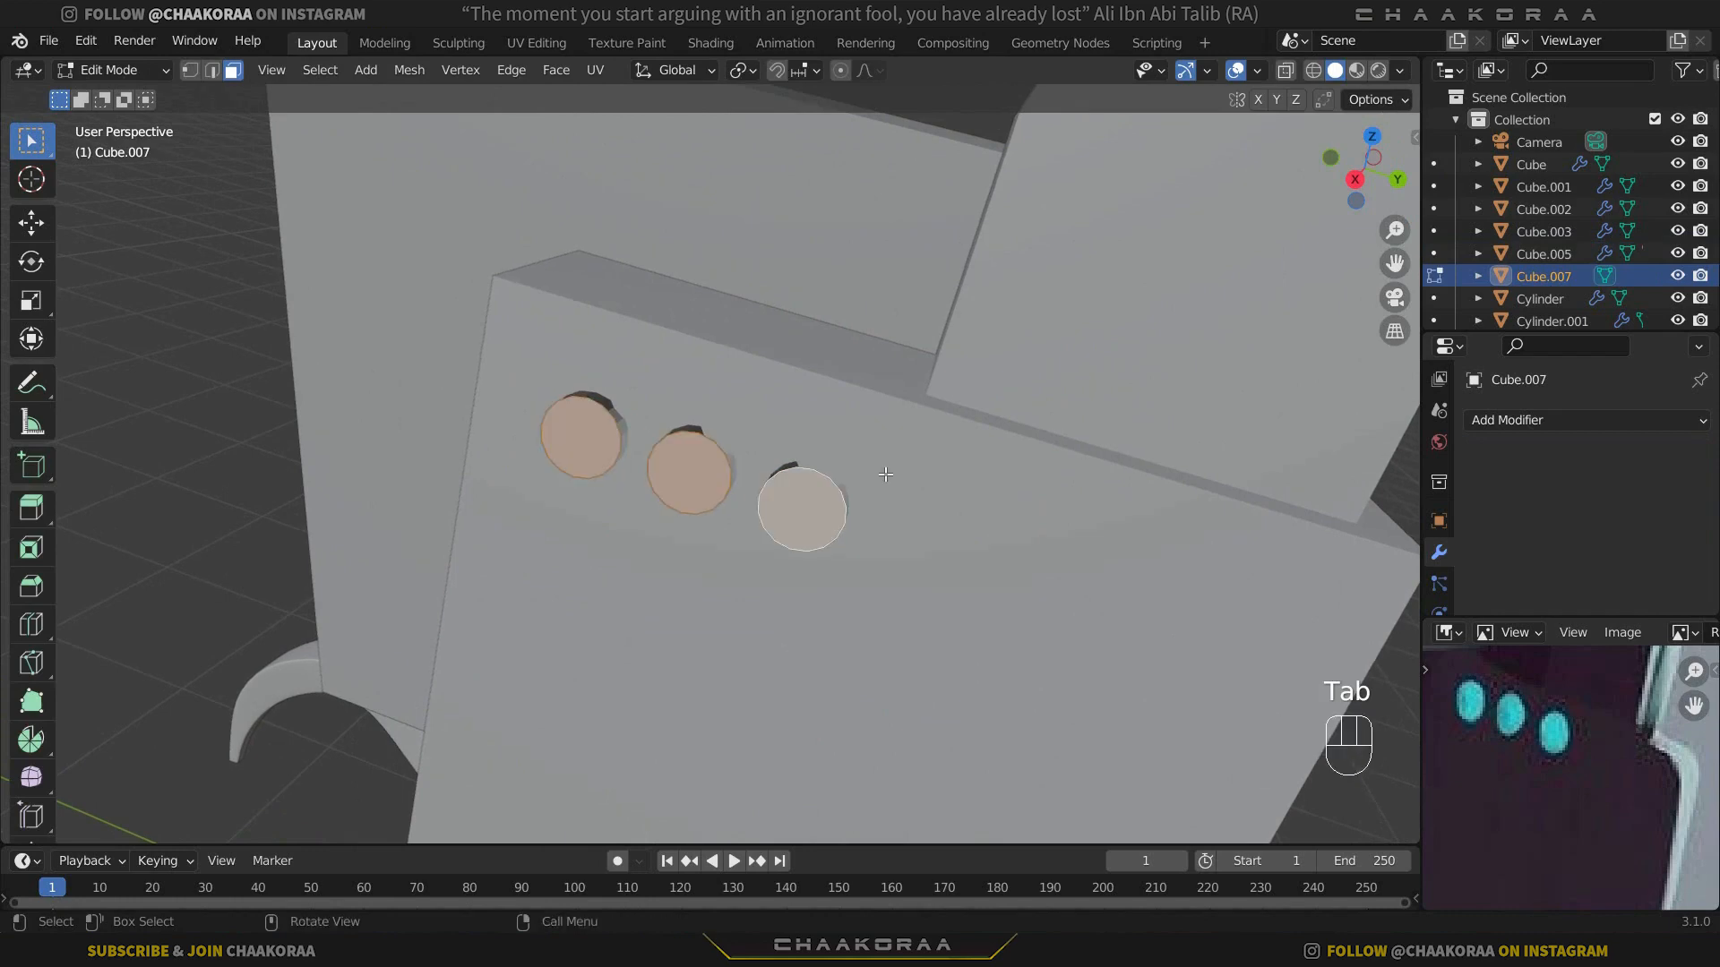
pyautogui.press('x')
pyautogui.click(827, 572)
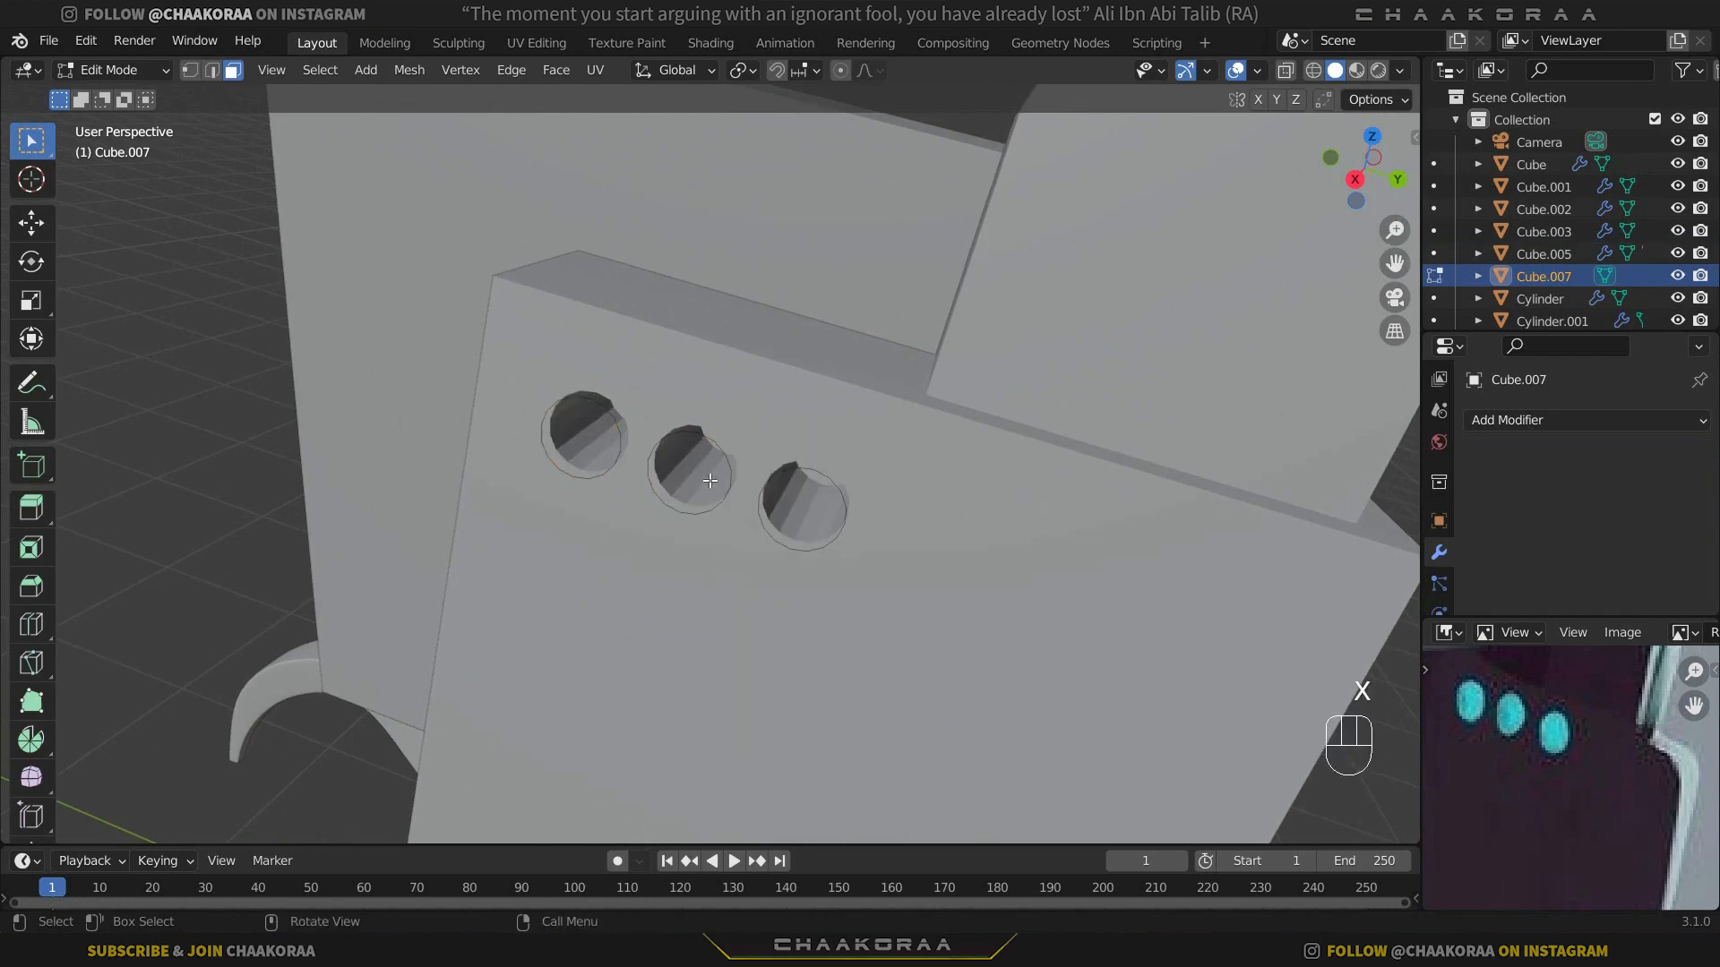
pyautogui.moveTo(667, 431); pyautogui.dragTo(681, 452, button='middle')
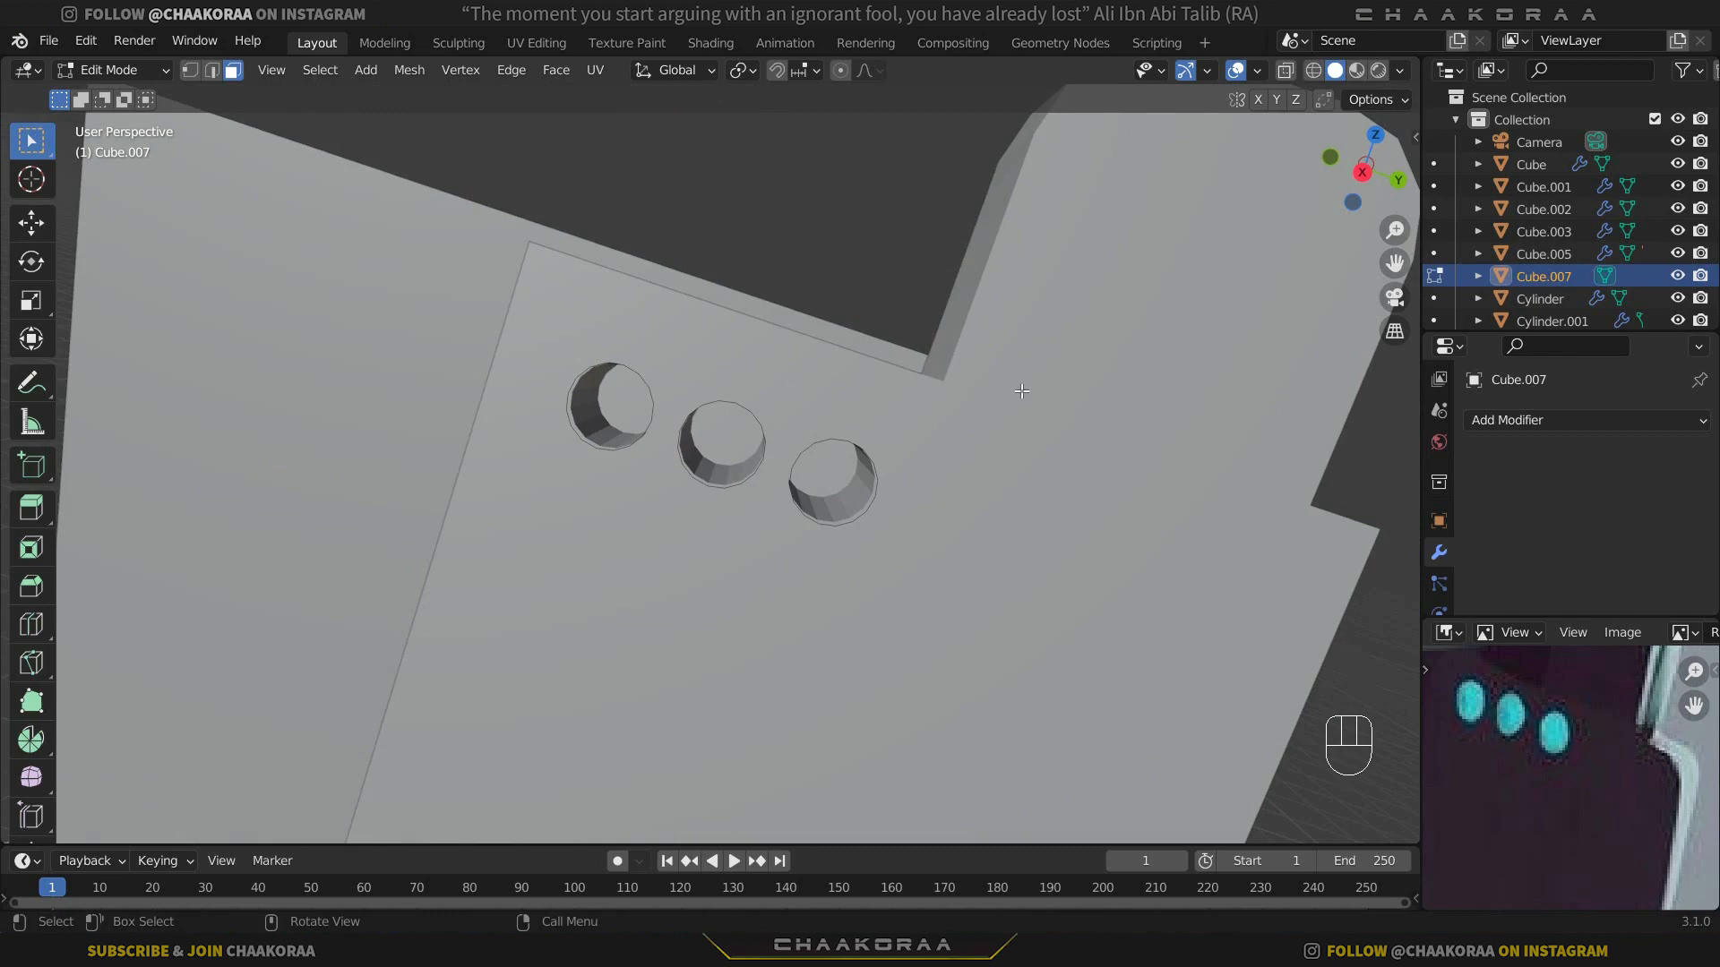
# Step: Try to grid-fill all three circular outlines at once
pyautogui.press('a')
pyautogui.moveTo(888, 413); pyautogui.dragTo(753, 610, button='middle')
pyautogui.hotkey('ctrl', 'f')
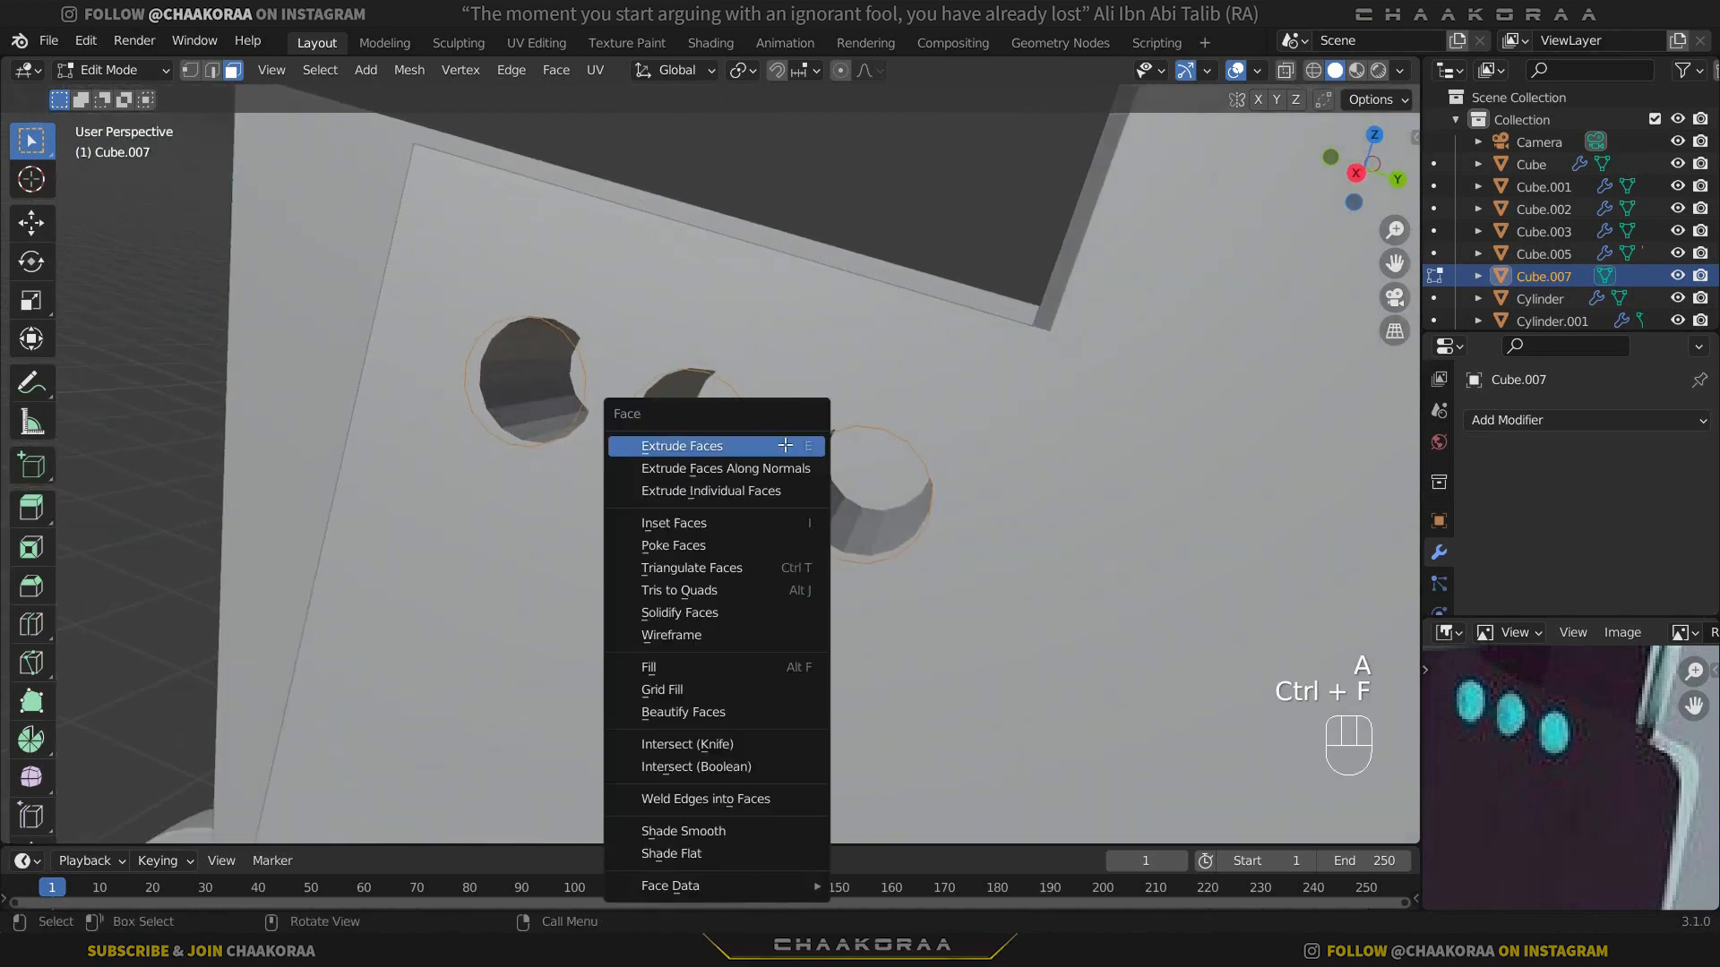
pyautogui.click(738, 680)
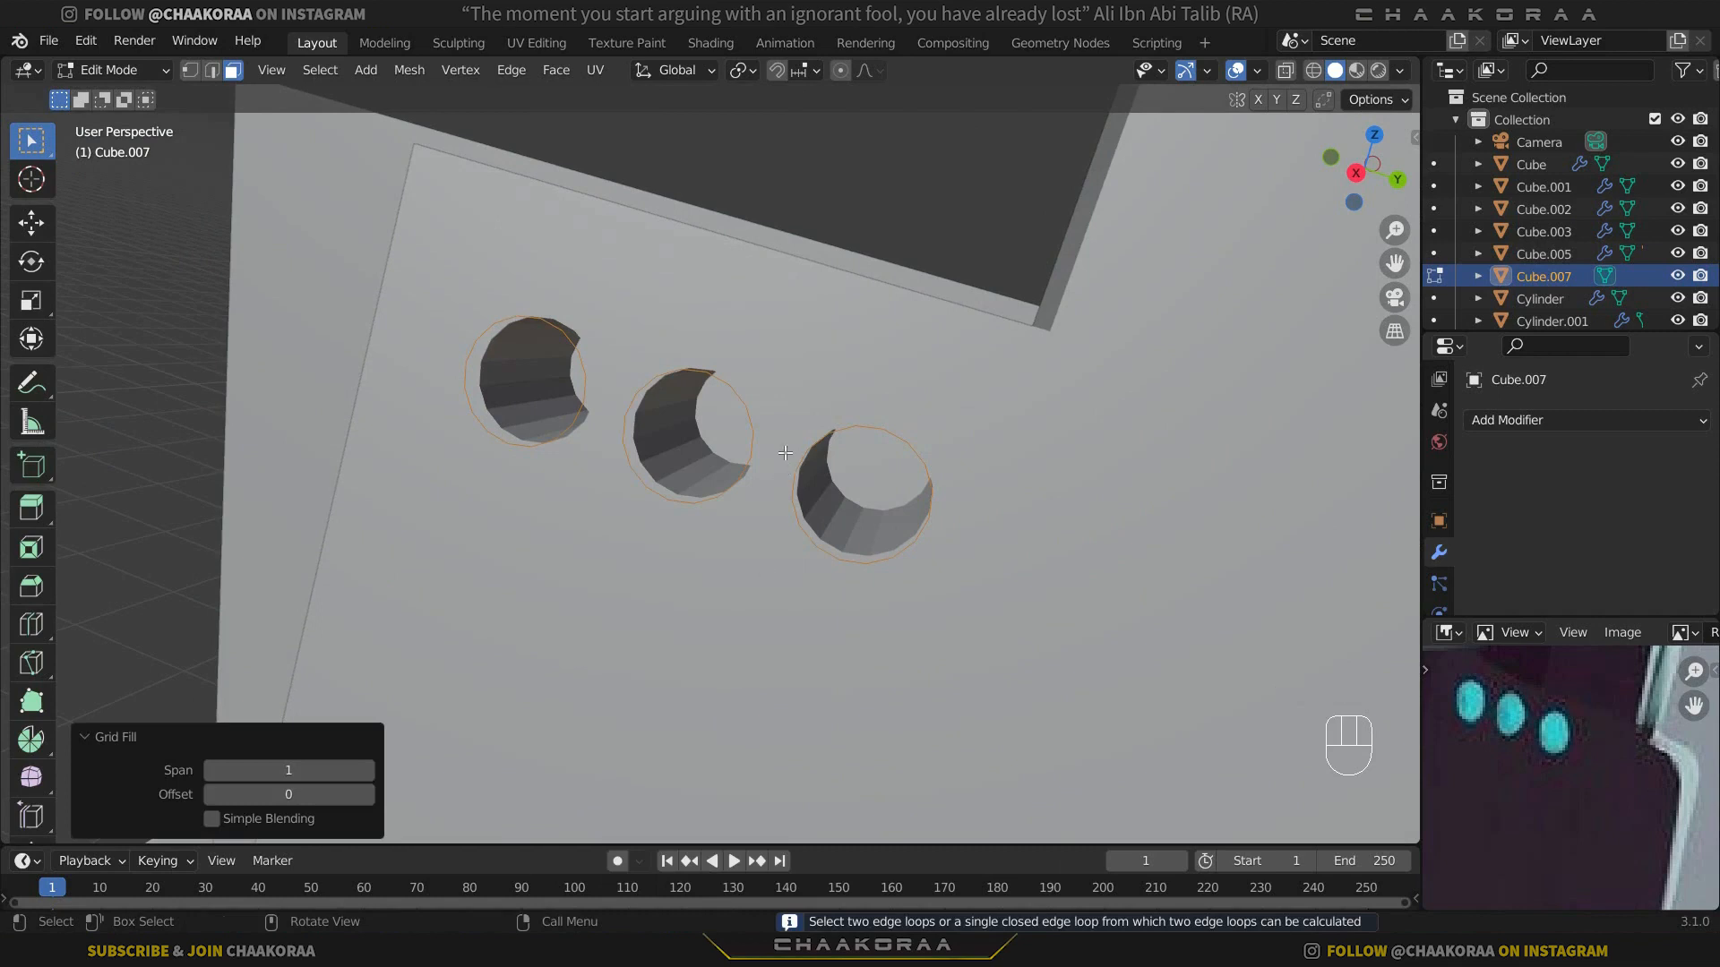
pyautogui.moveTo(785, 453); pyautogui.dragTo(679, 324, button='middle')
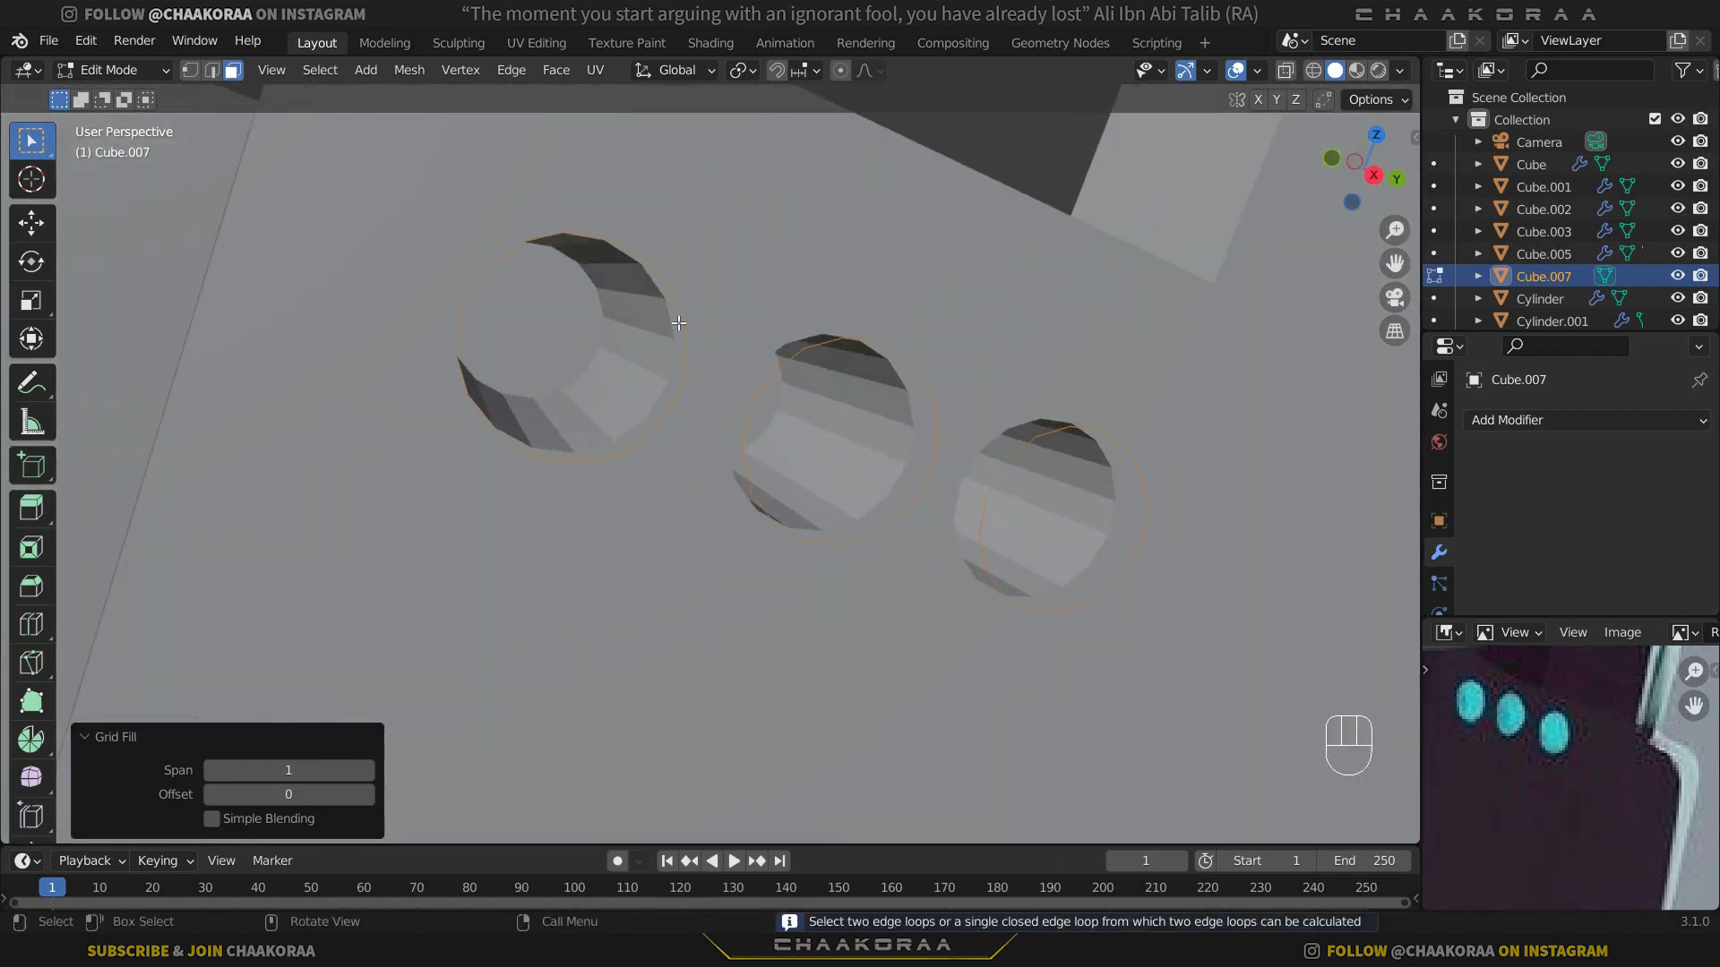
# Step: Grid-fill each of the three circular outlines separately with a span of 4
pyautogui.press('2')
pyautogui.keyDown('alt'); pyautogui.click(680, 324); pyautogui.keyUp('alt')
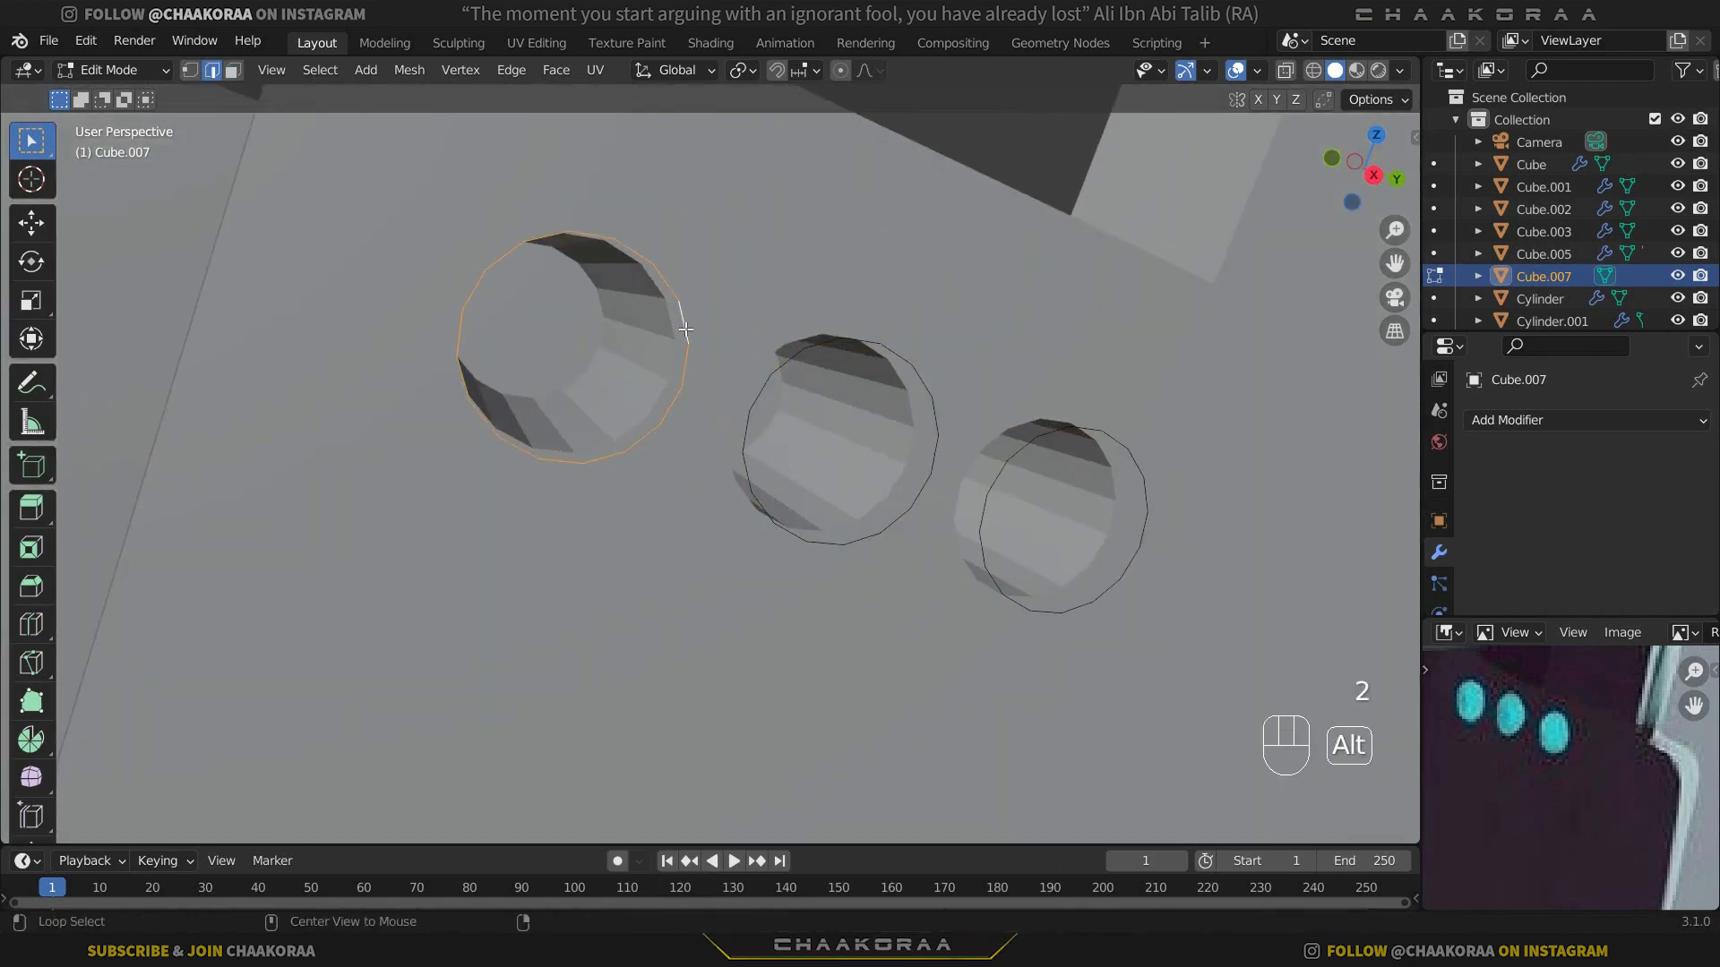
pyautogui.hotkey('ctrl', 'f')
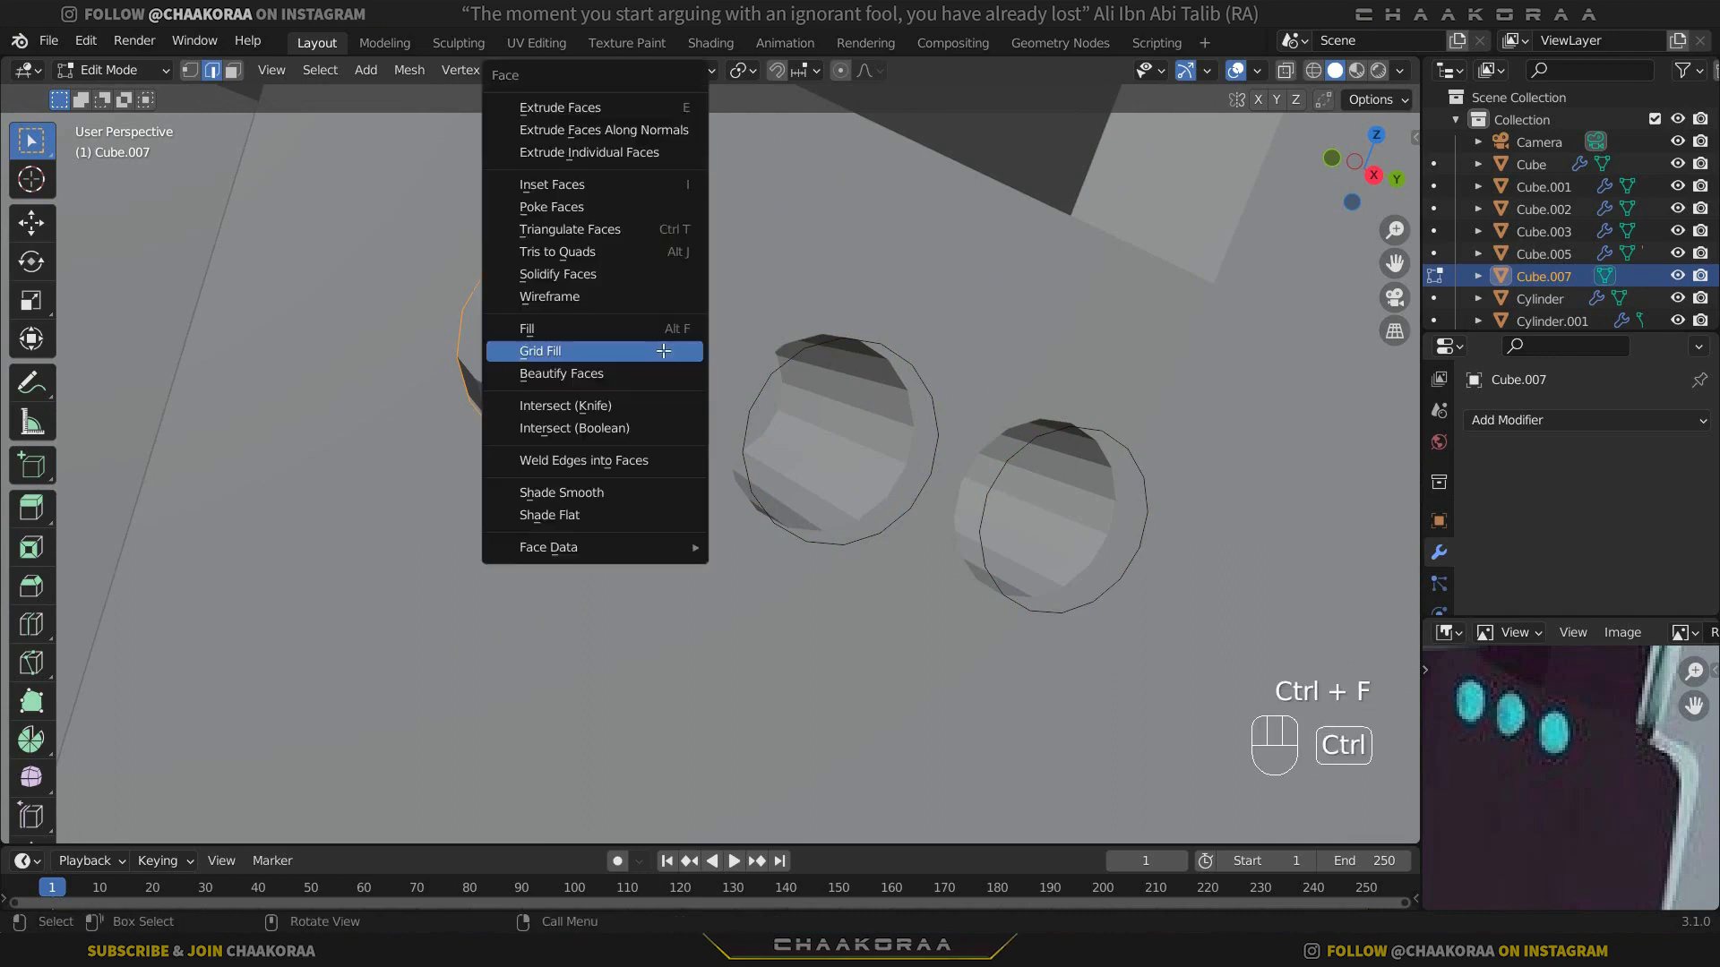
pyautogui.click(680, 350)
pyautogui.keyDown('alt'); pyautogui.click(844, 341); pyautogui.keyUp('alt')
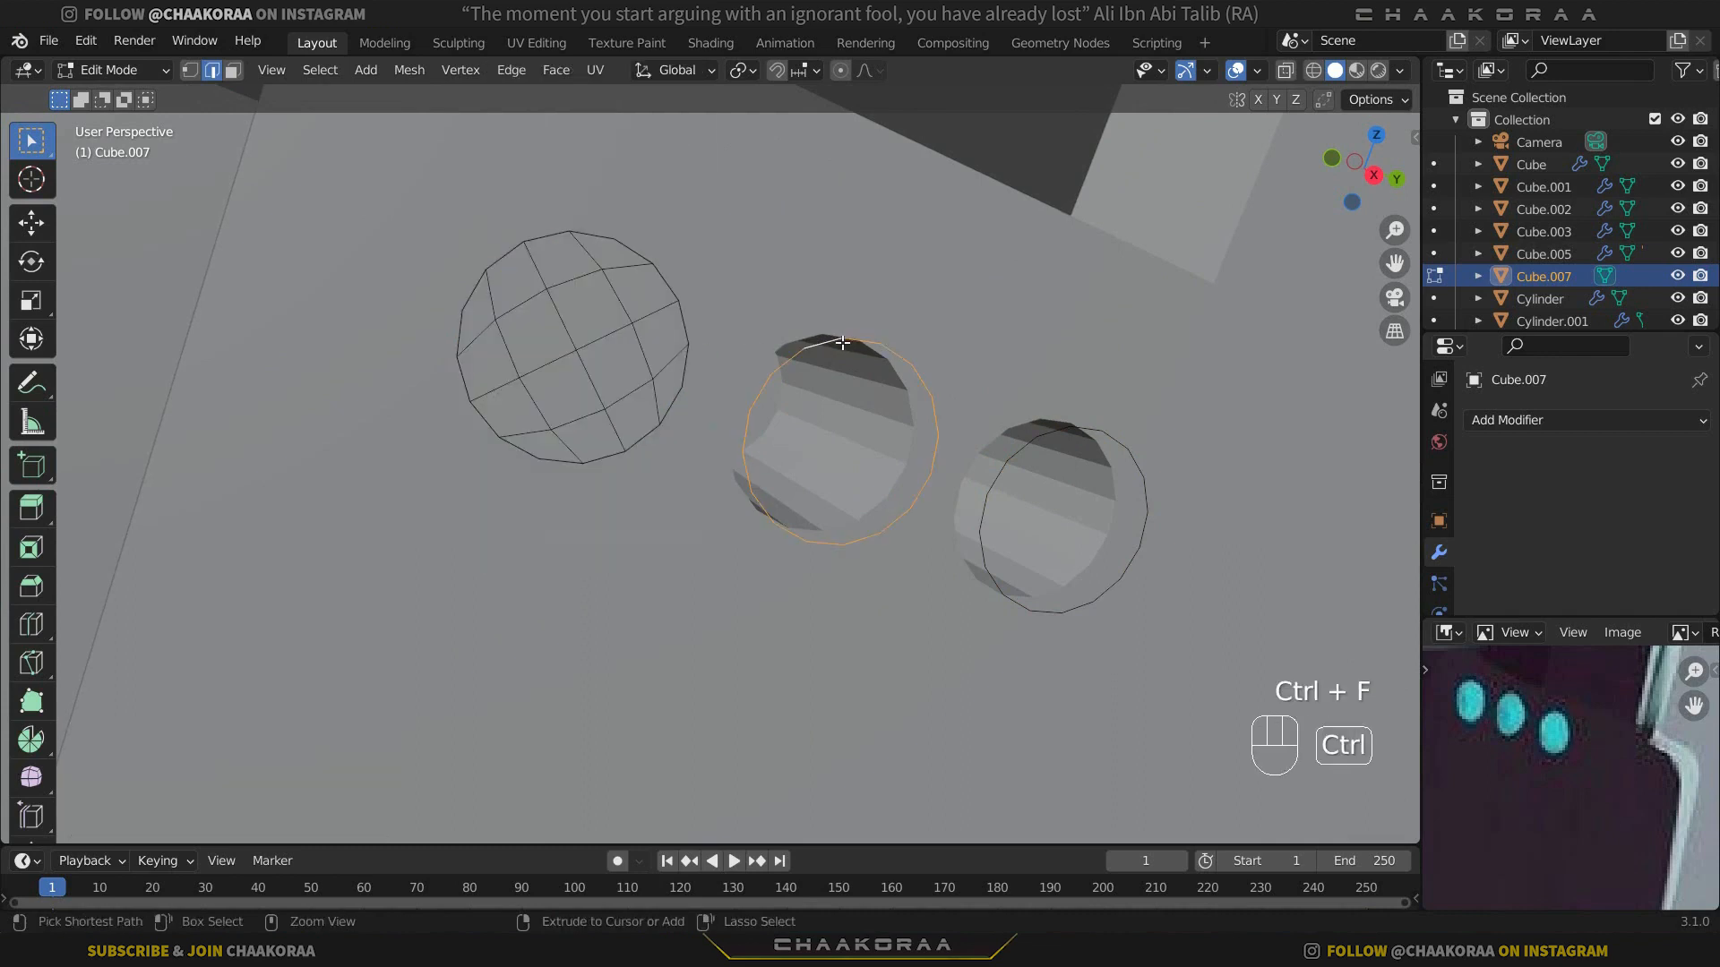
pyautogui.hotkey('ctrl', 'f')
pyautogui.click(844, 341)
pyautogui.keyDown('alt'); pyautogui.click(1061, 445); pyautogui.keyUp('alt')
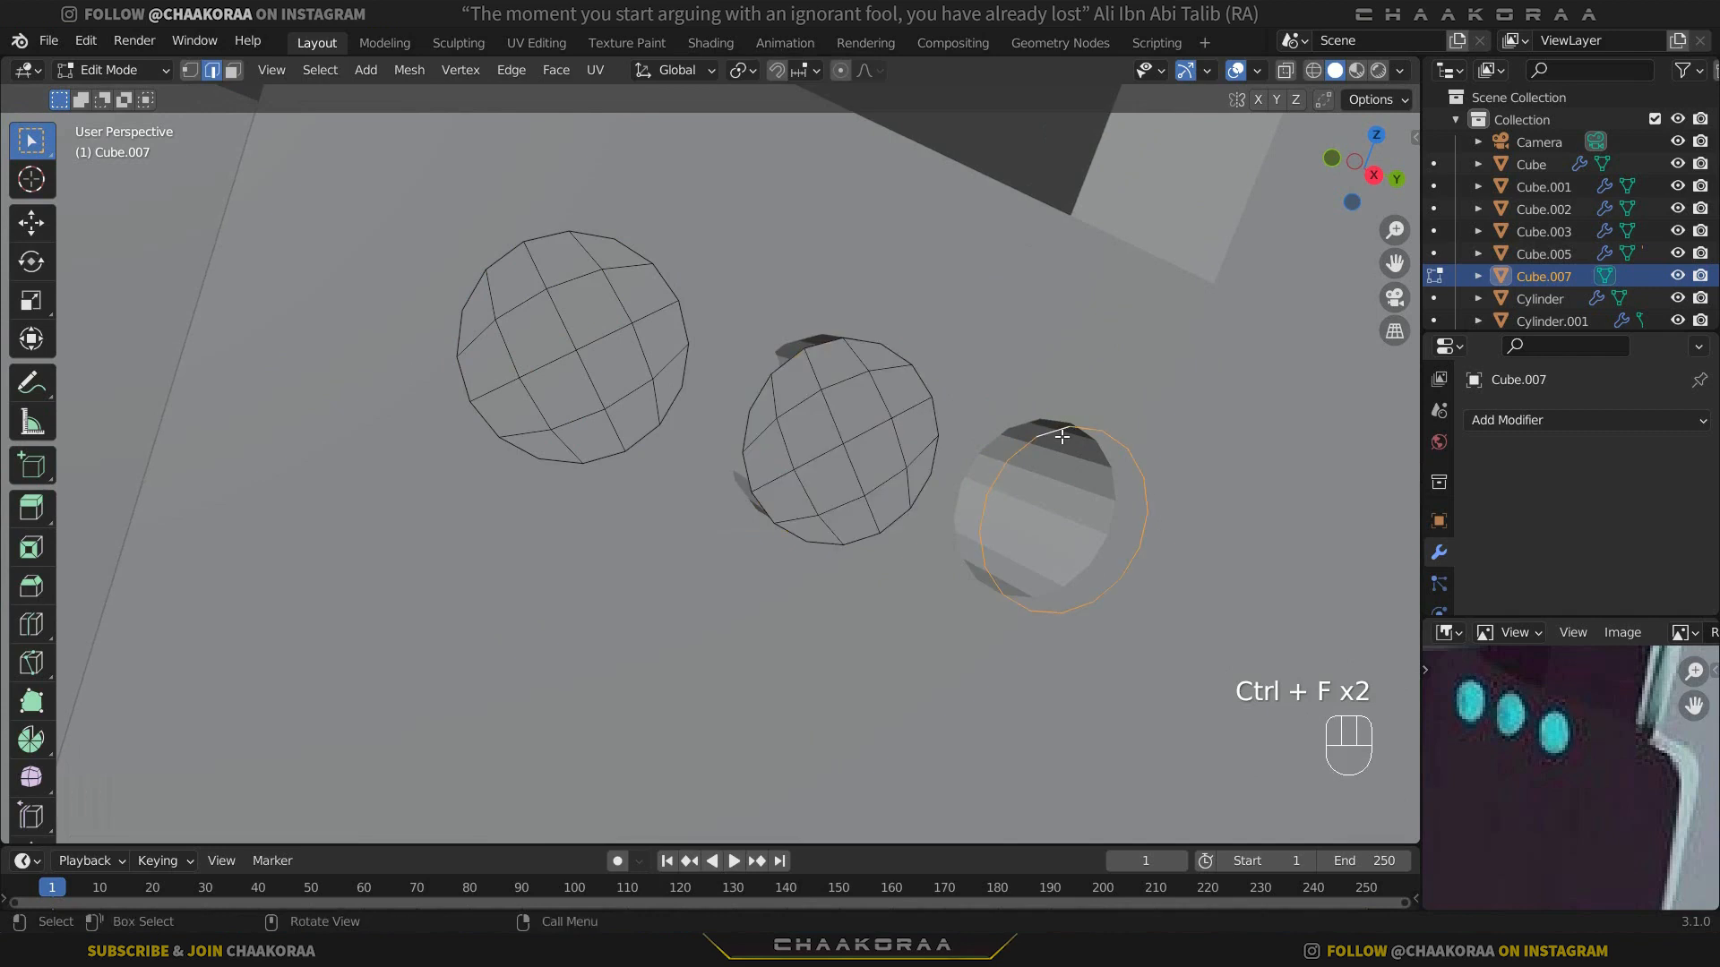
pyautogui.hotkey('ctrl', 'f')
pyautogui.click(1064, 439)
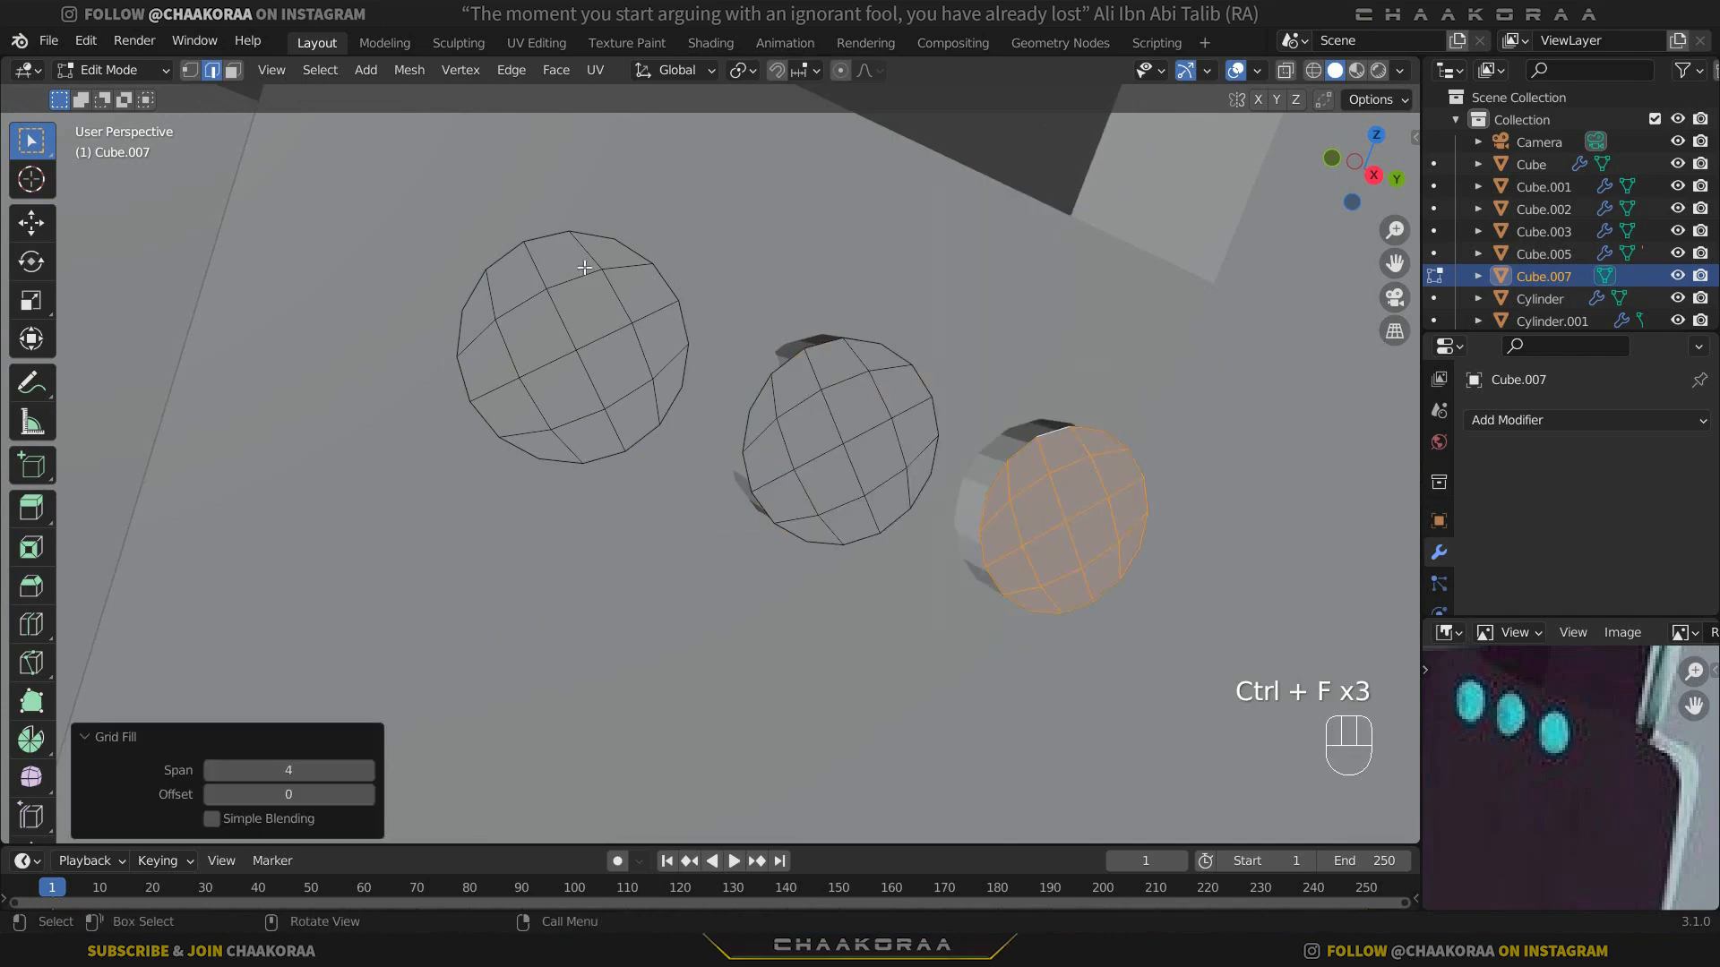
# Step: Pull the discs' centre vertices outward about 0.012 m along global X using smooth proportional editing with a size of about 0.063
pyautogui.press('1')
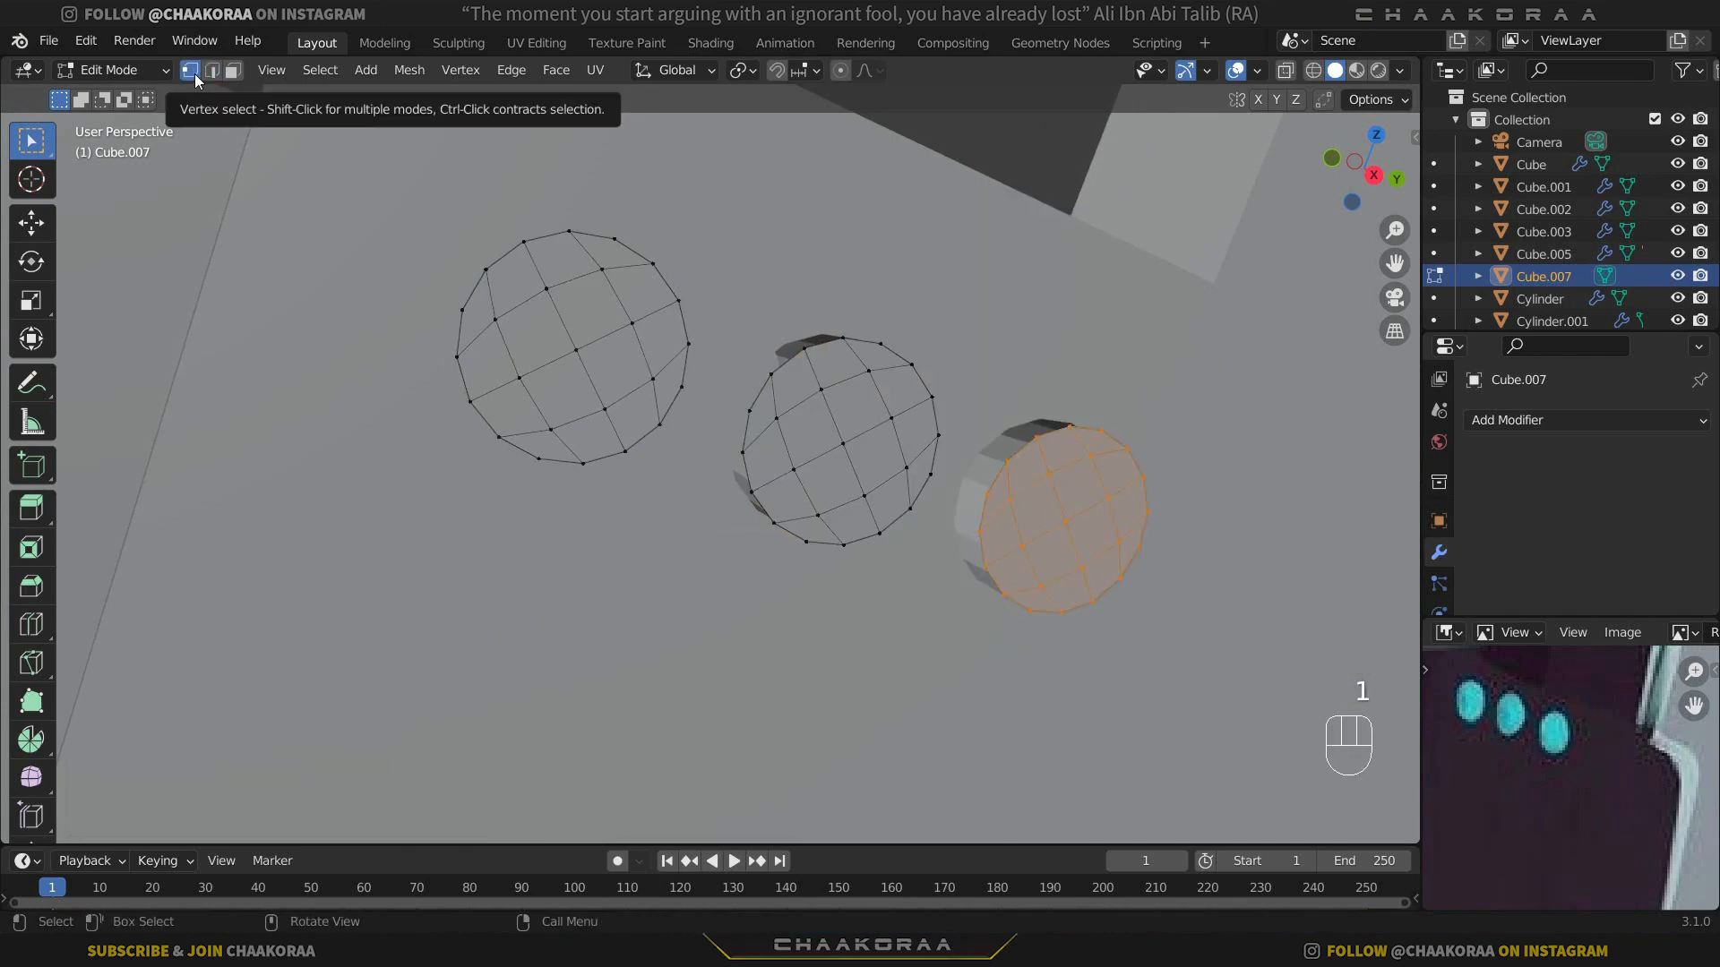
pyautogui.click(576, 350)
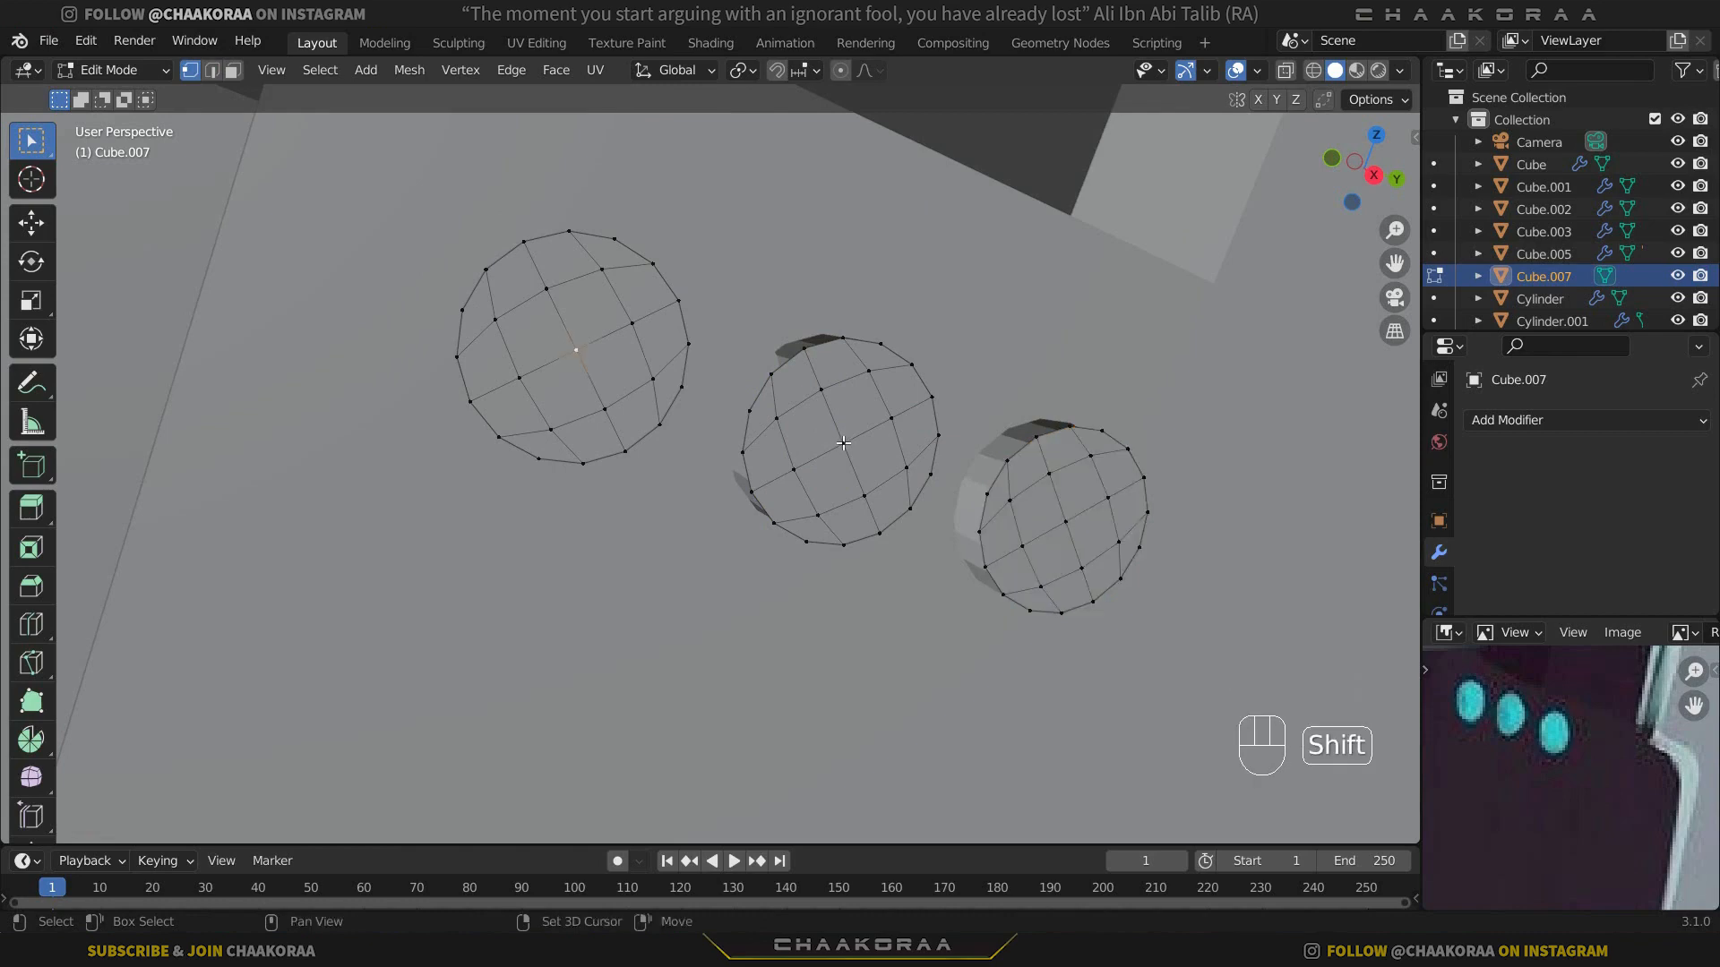
pyautogui.keyDown('shift'); pyautogui.click(1058, 523); pyautogui.keyUp('shift')
pyautogui.moveTo(1058, 522); pyautogui.dragTo(811, 98, button='middle')
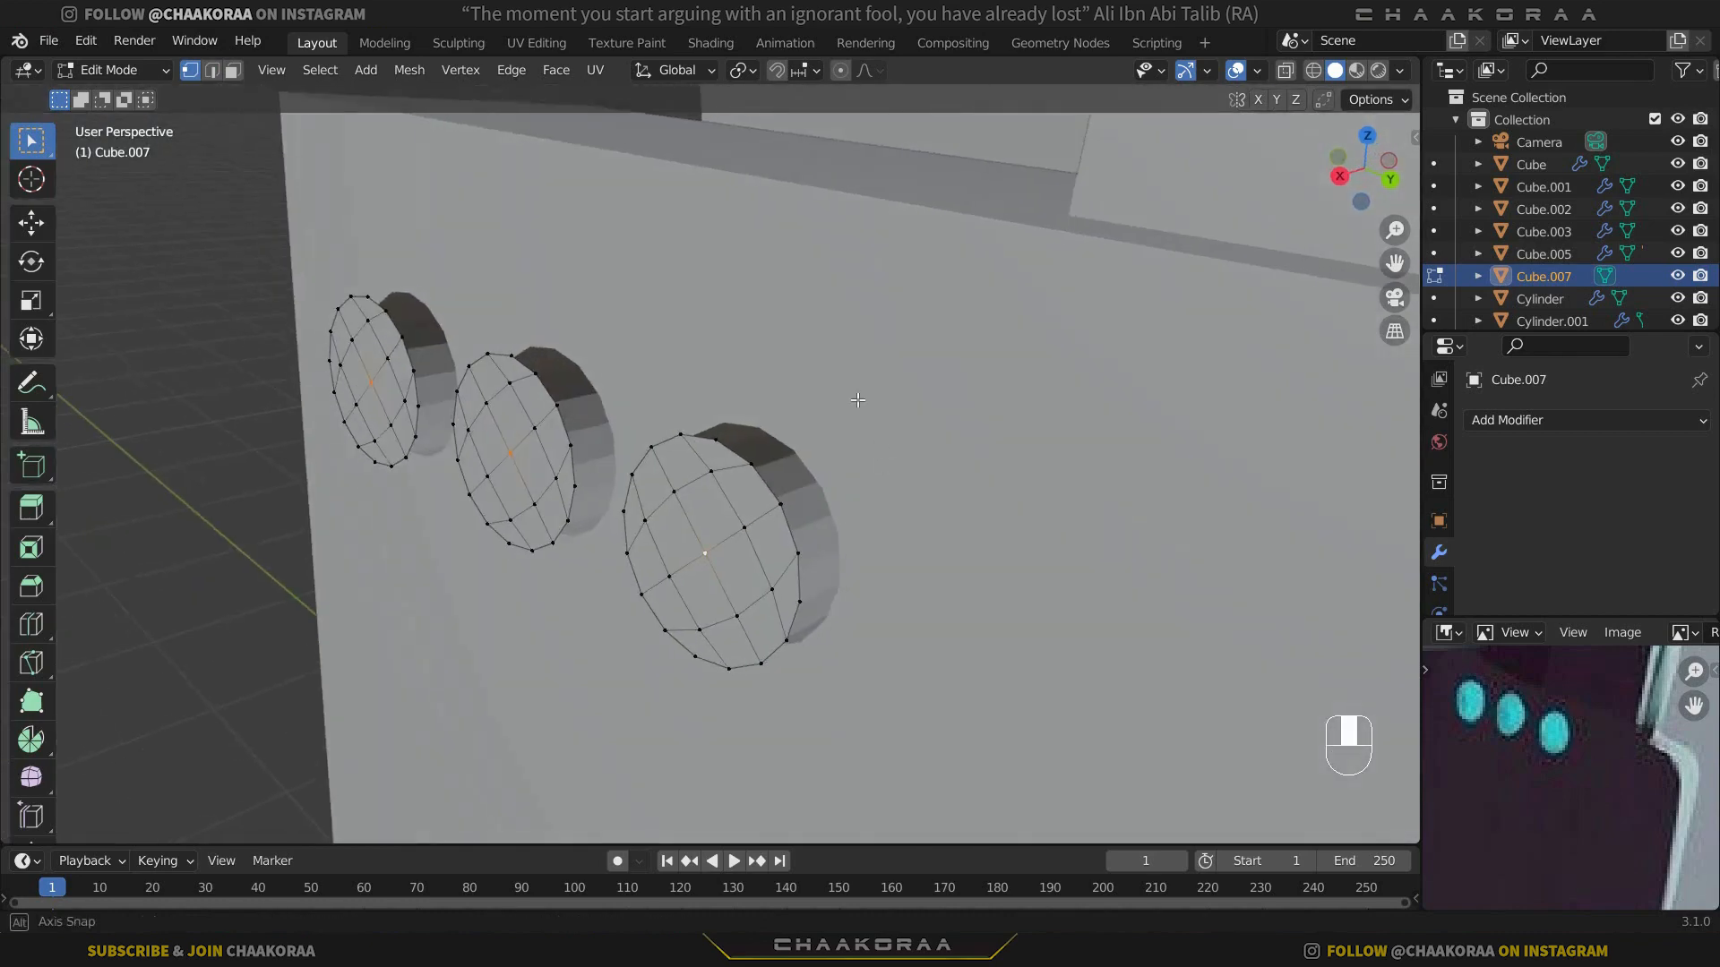
pyautogui.moveTo(806, 296); pyautogui.dragTo(702, 335, button='middle')
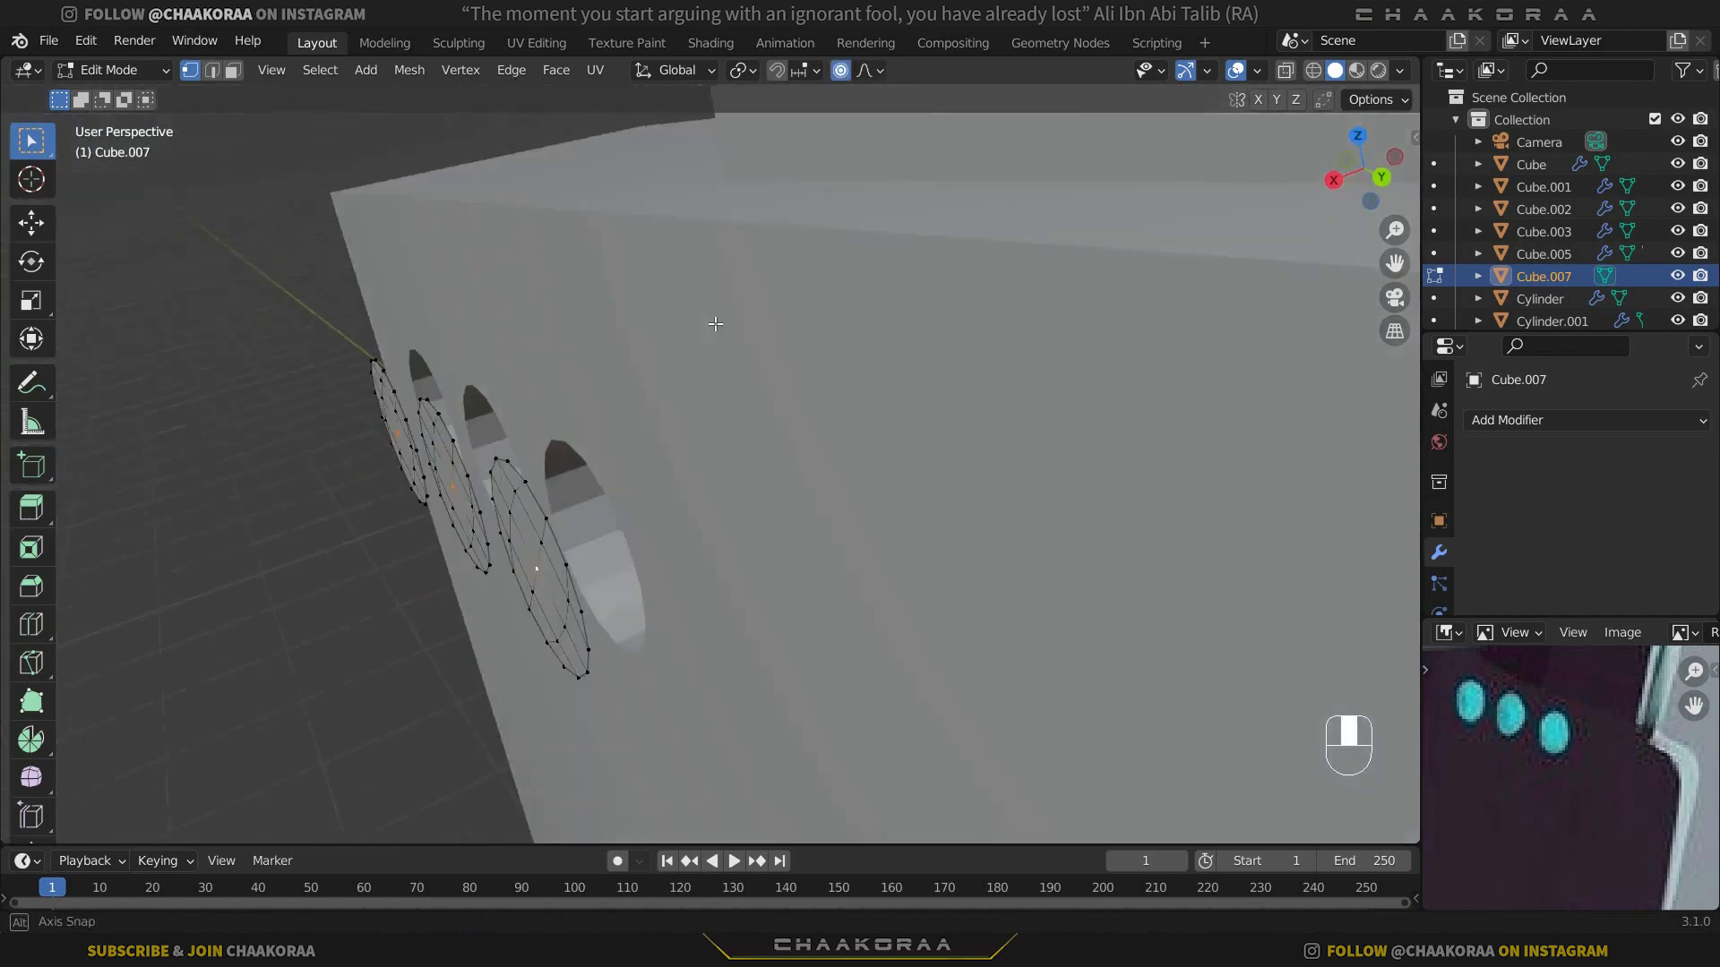
pyautogui.press('g')
pyautogui.press('y')
pyautogui.press('x')
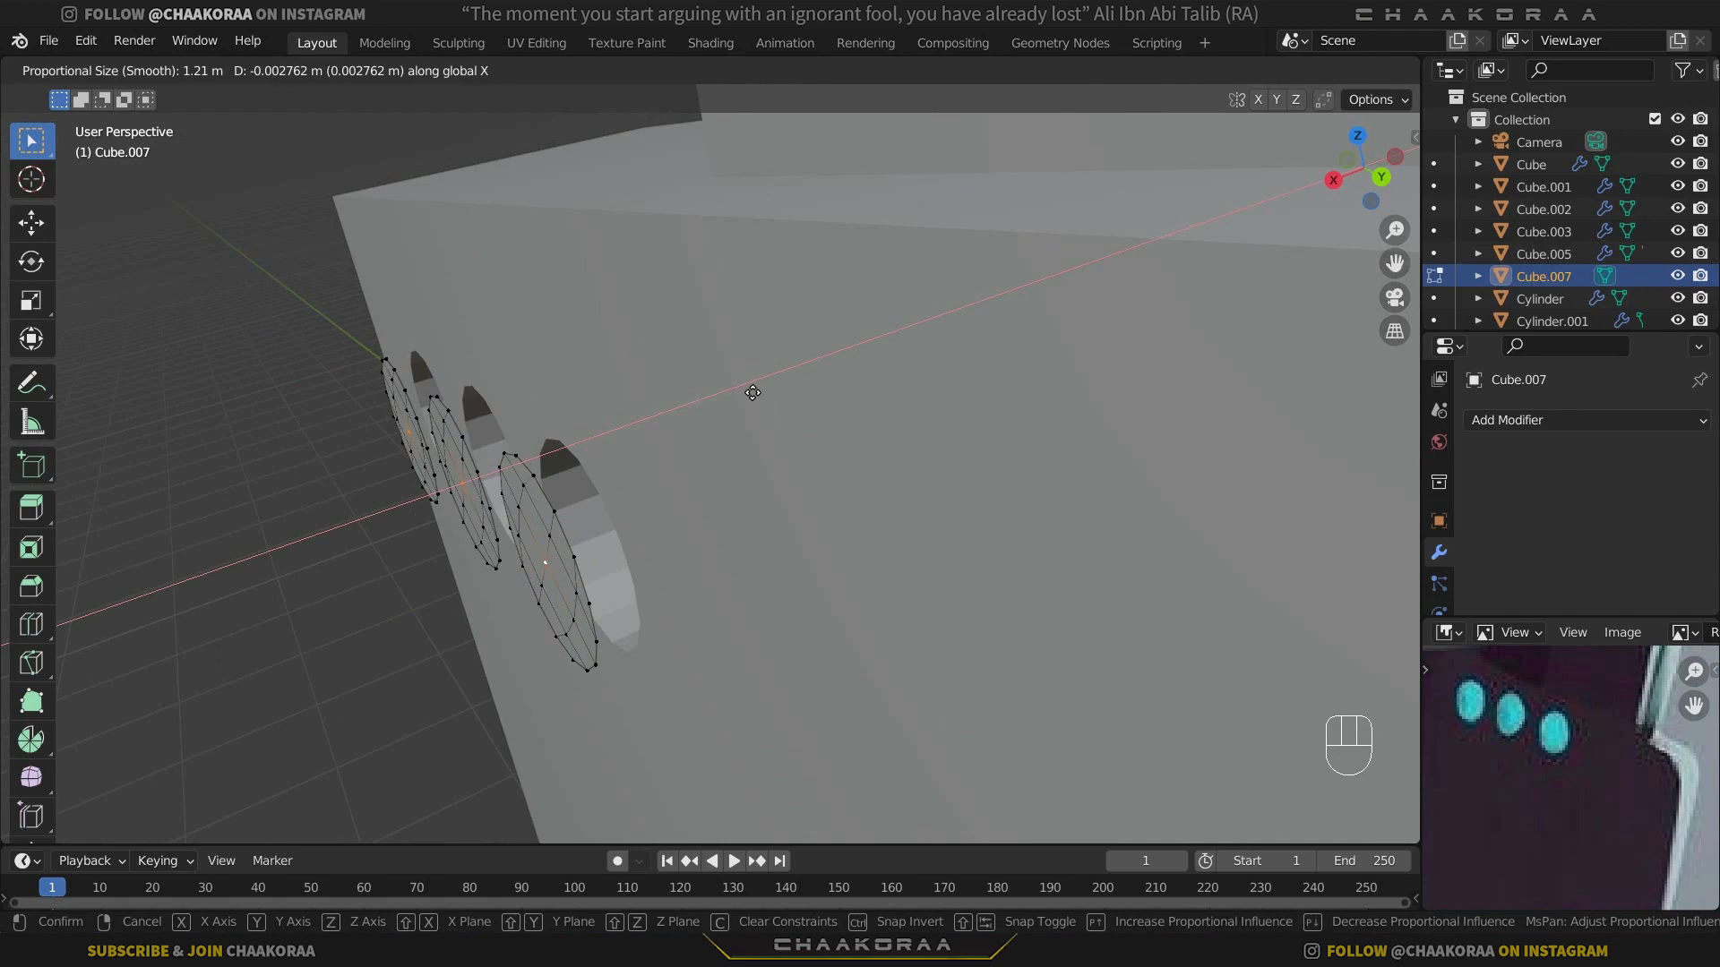
pyautogui.scroll(5, 753, 392)
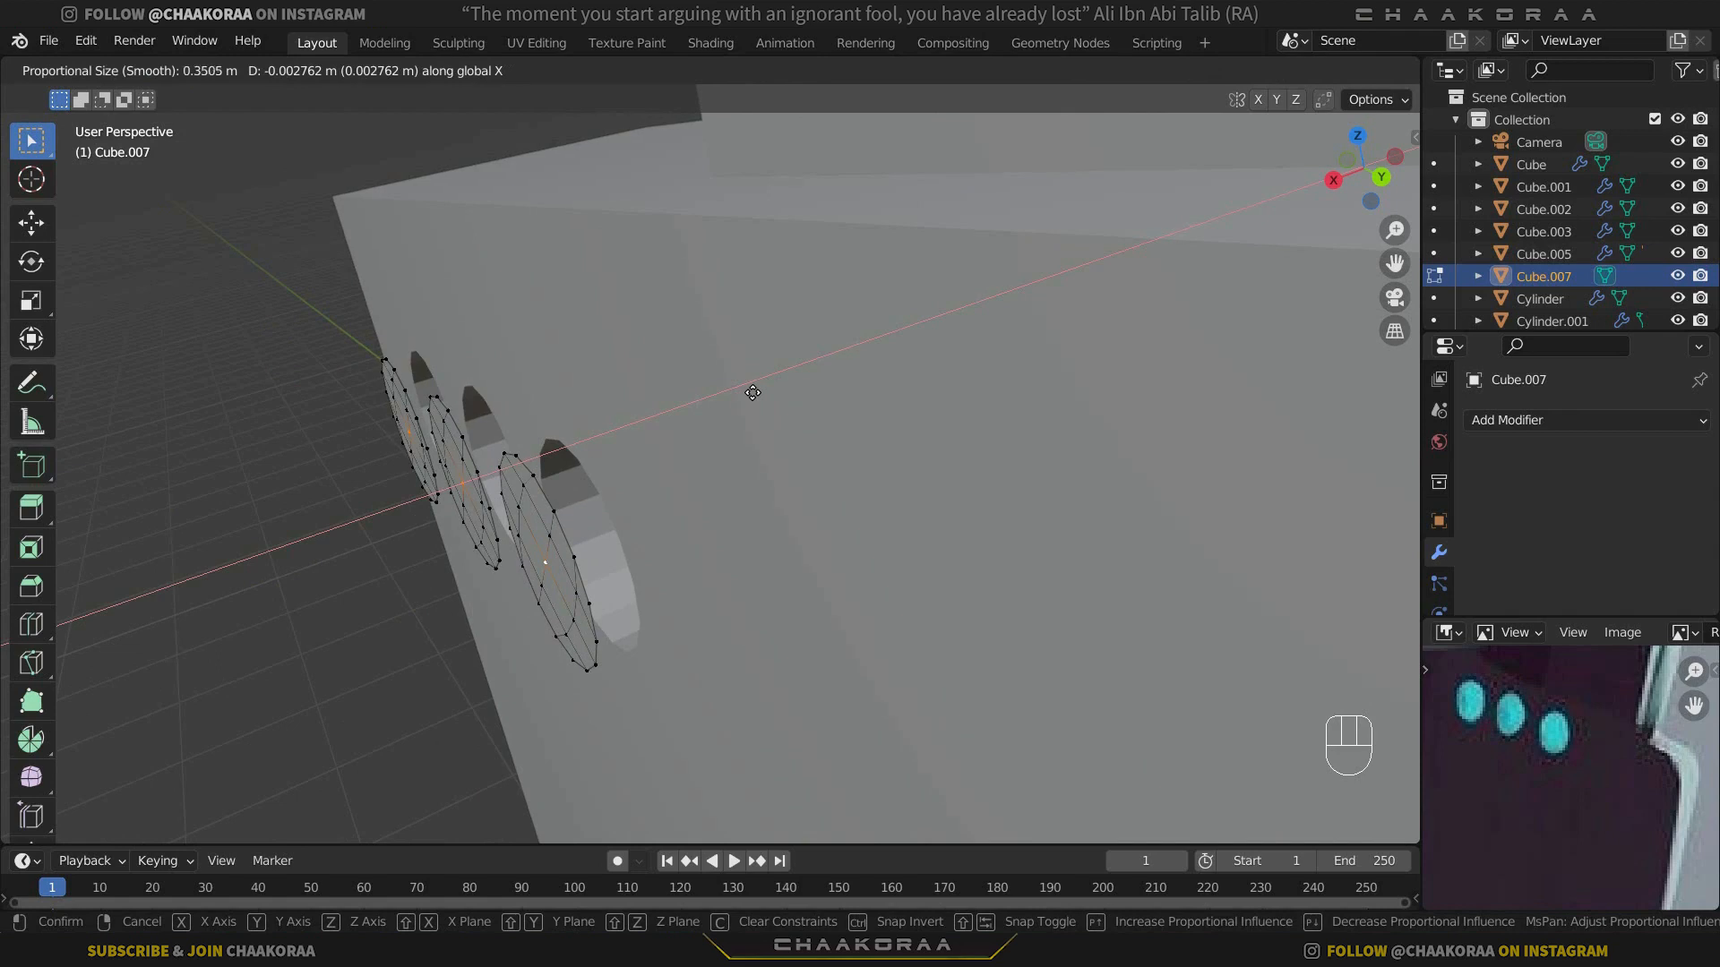
pyautogui.scroll(15, 753, 392)
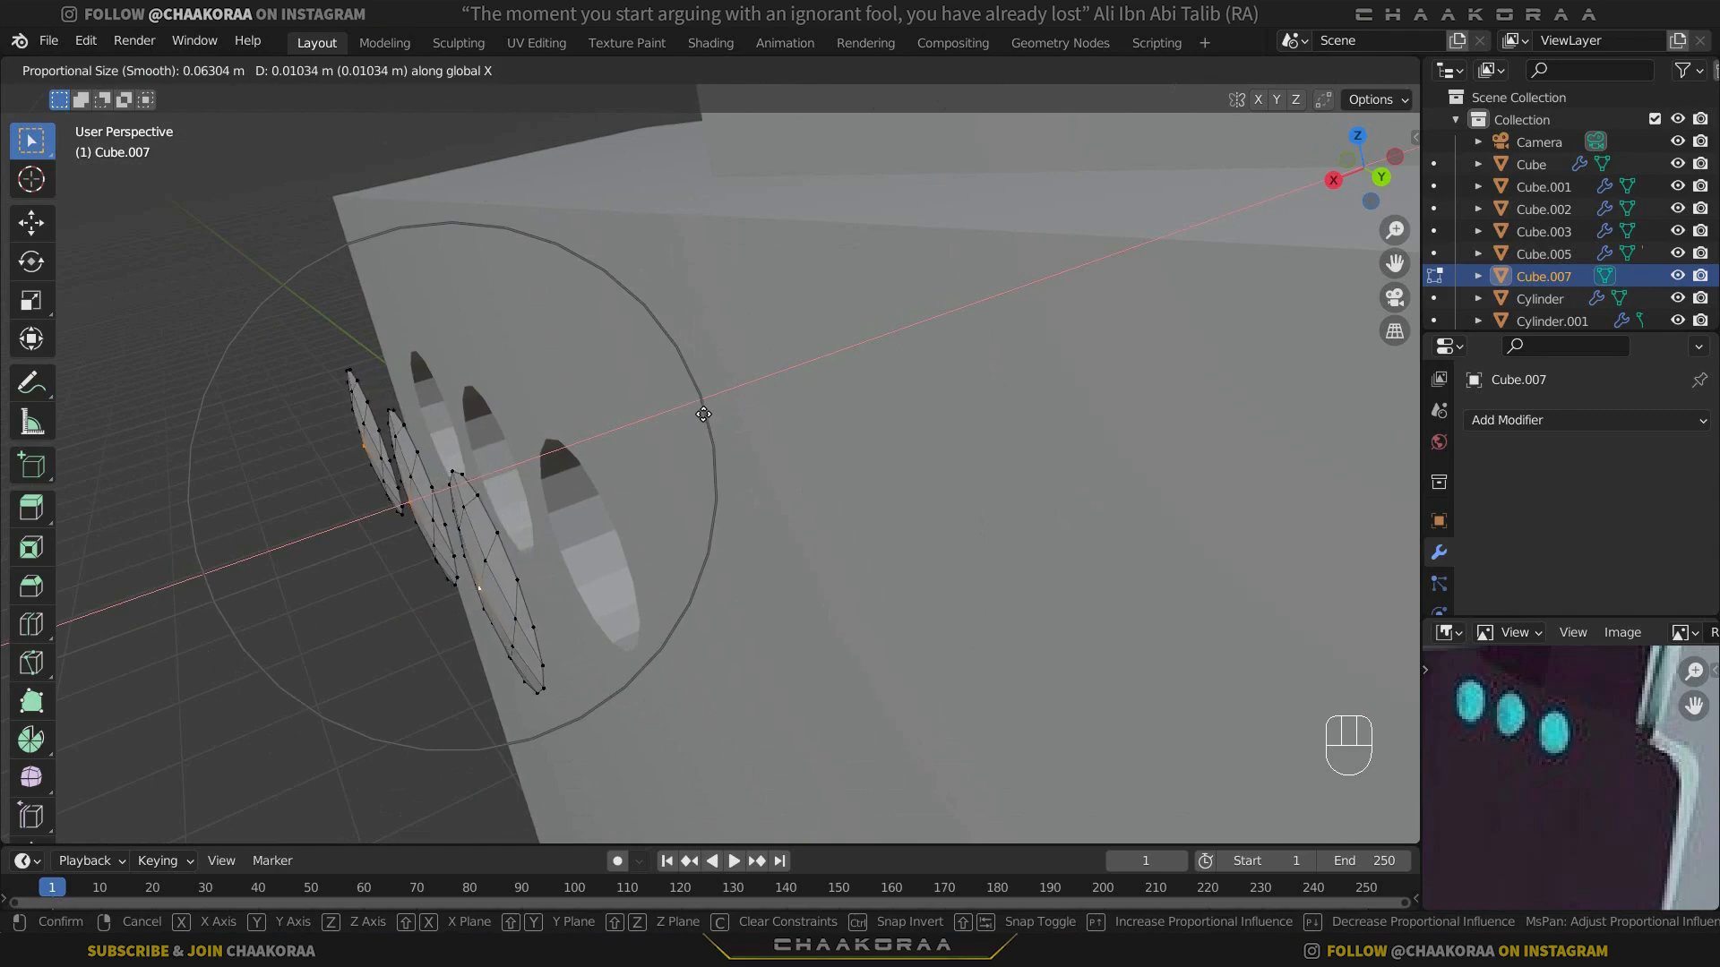
pyautogui.click(700, 417)
pyautogui.moveTo(700, 416); pyautogui.dragTo(834, 431, button='middle')
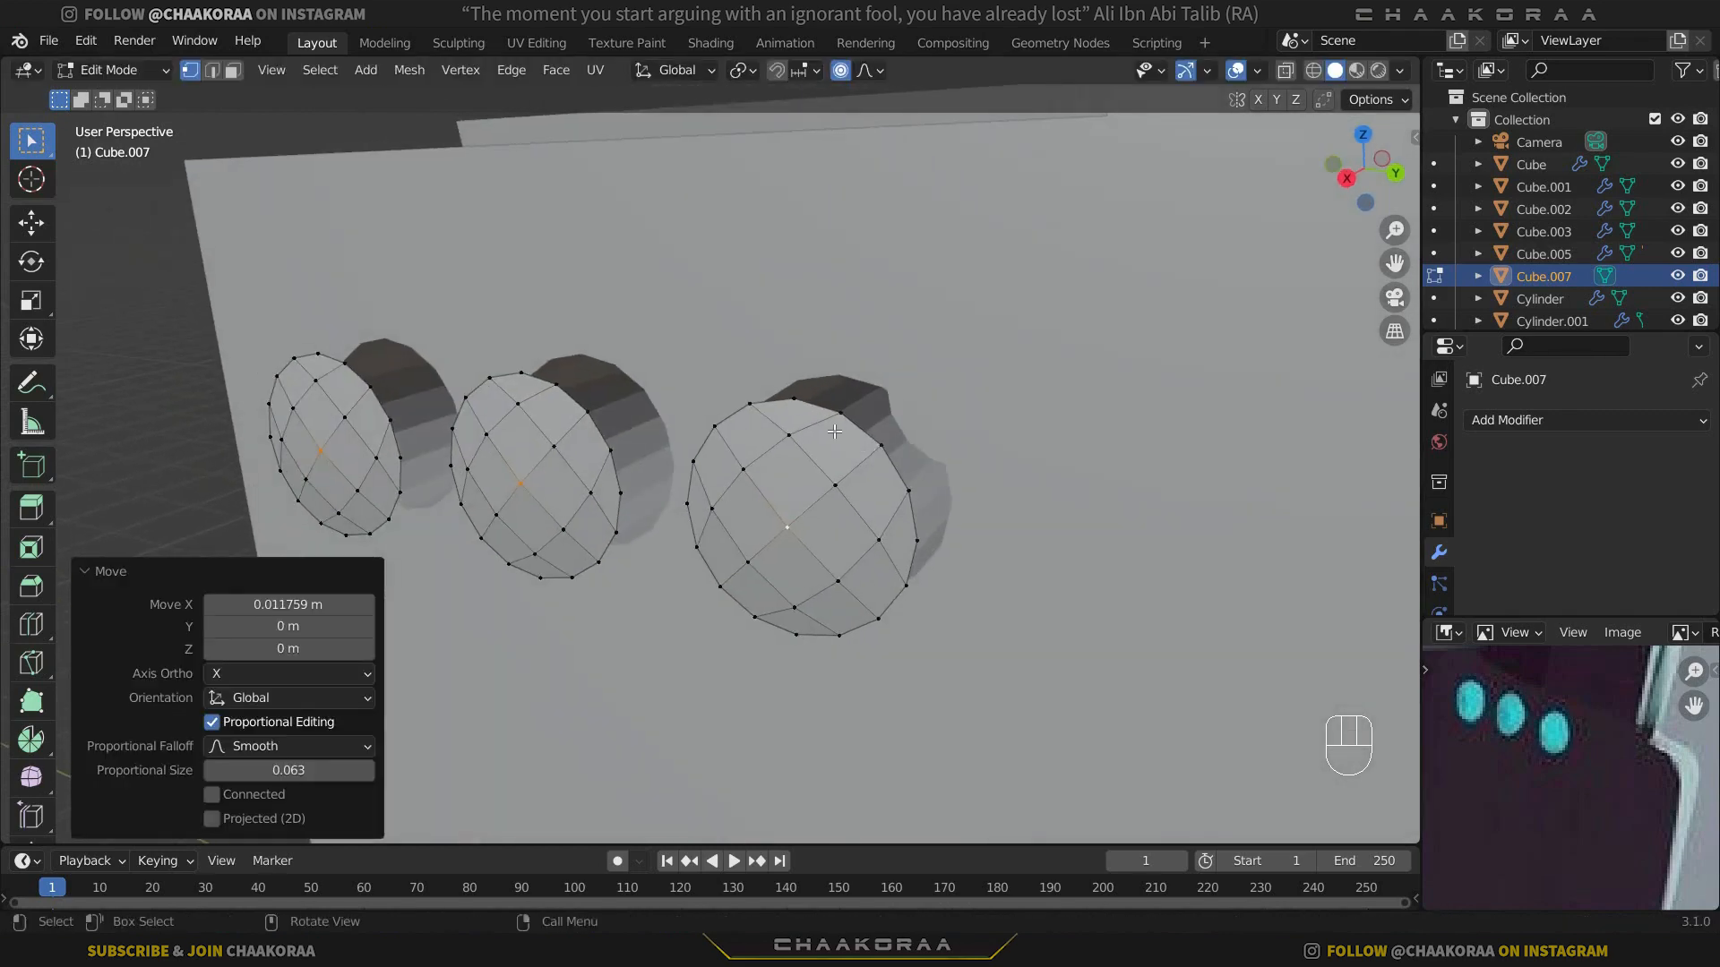
# Step: Scale all three domes by about 1.11 around their individual origins without proportional editing, and set the pivot back to Median Point
pyautogui.press('a')
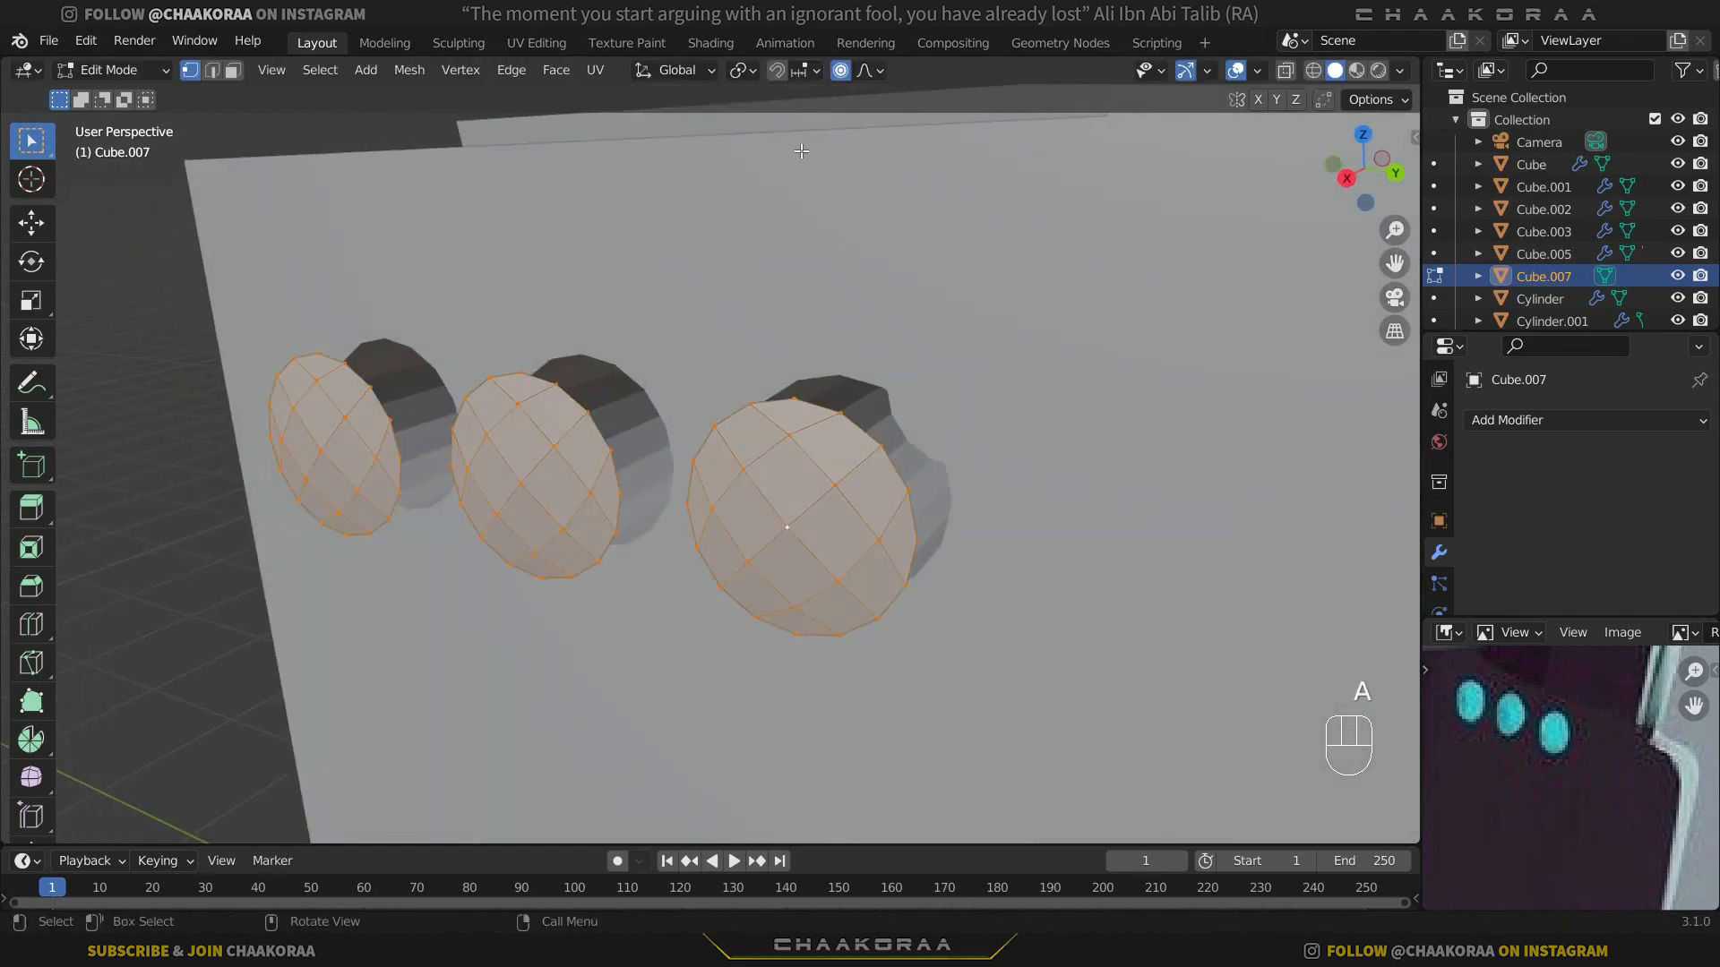
pyautogui.click(742, 75)
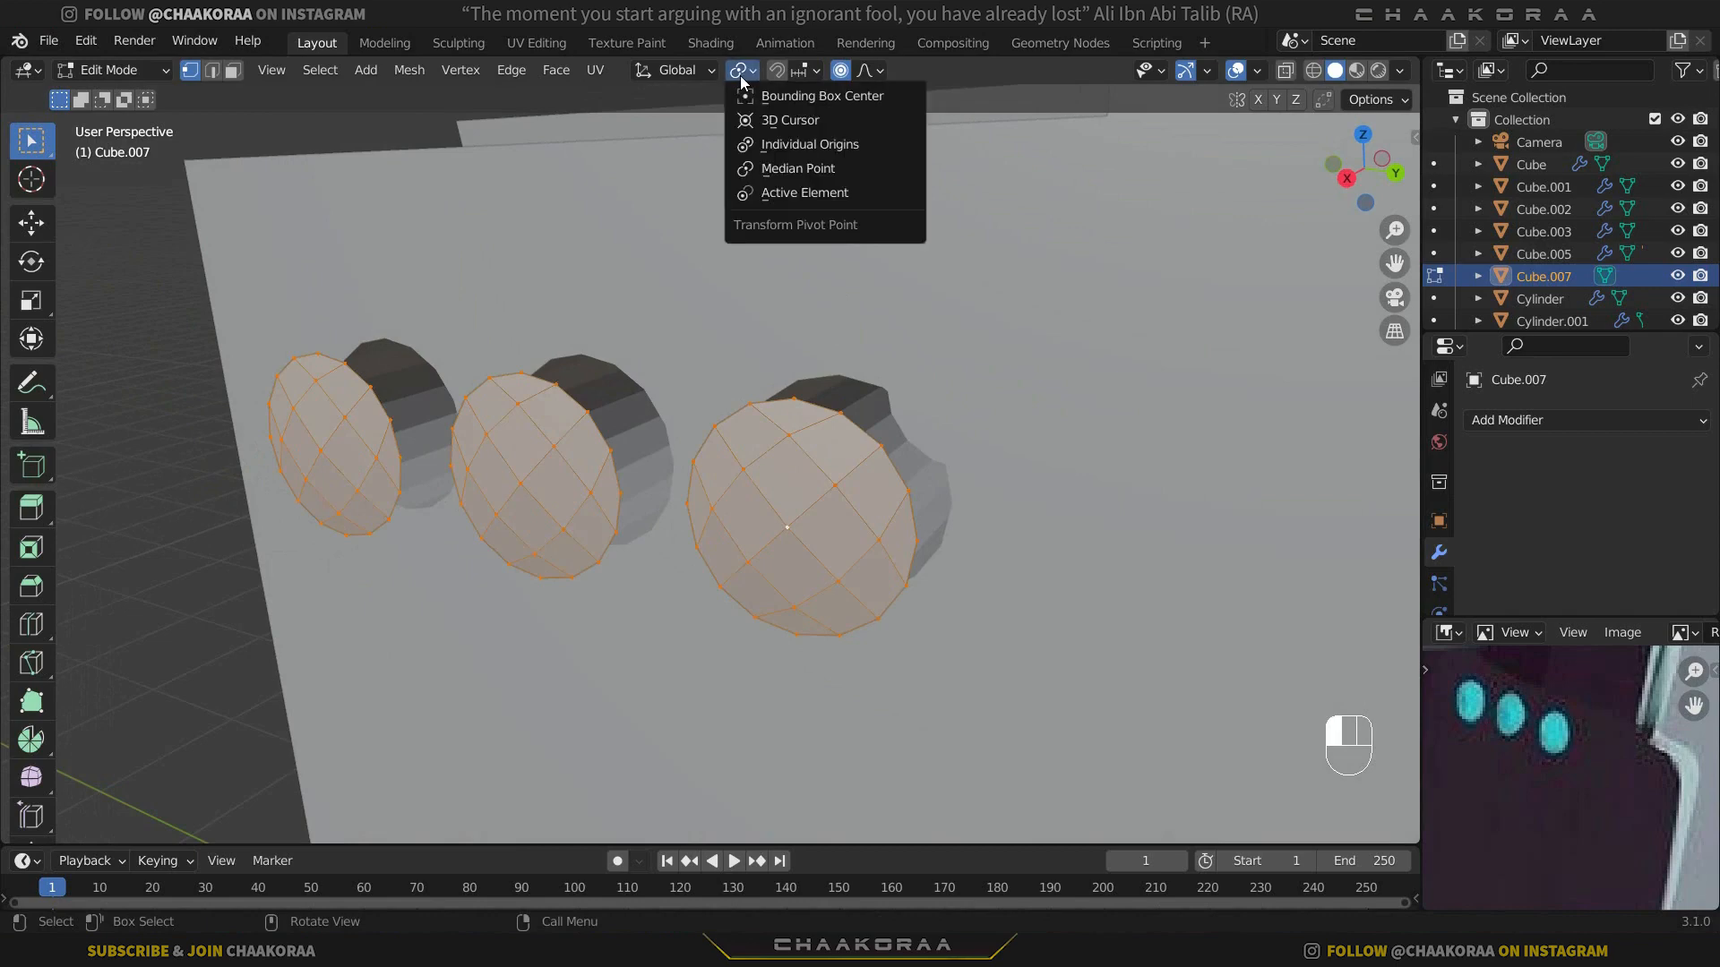
pyautogui.click(848, 145)
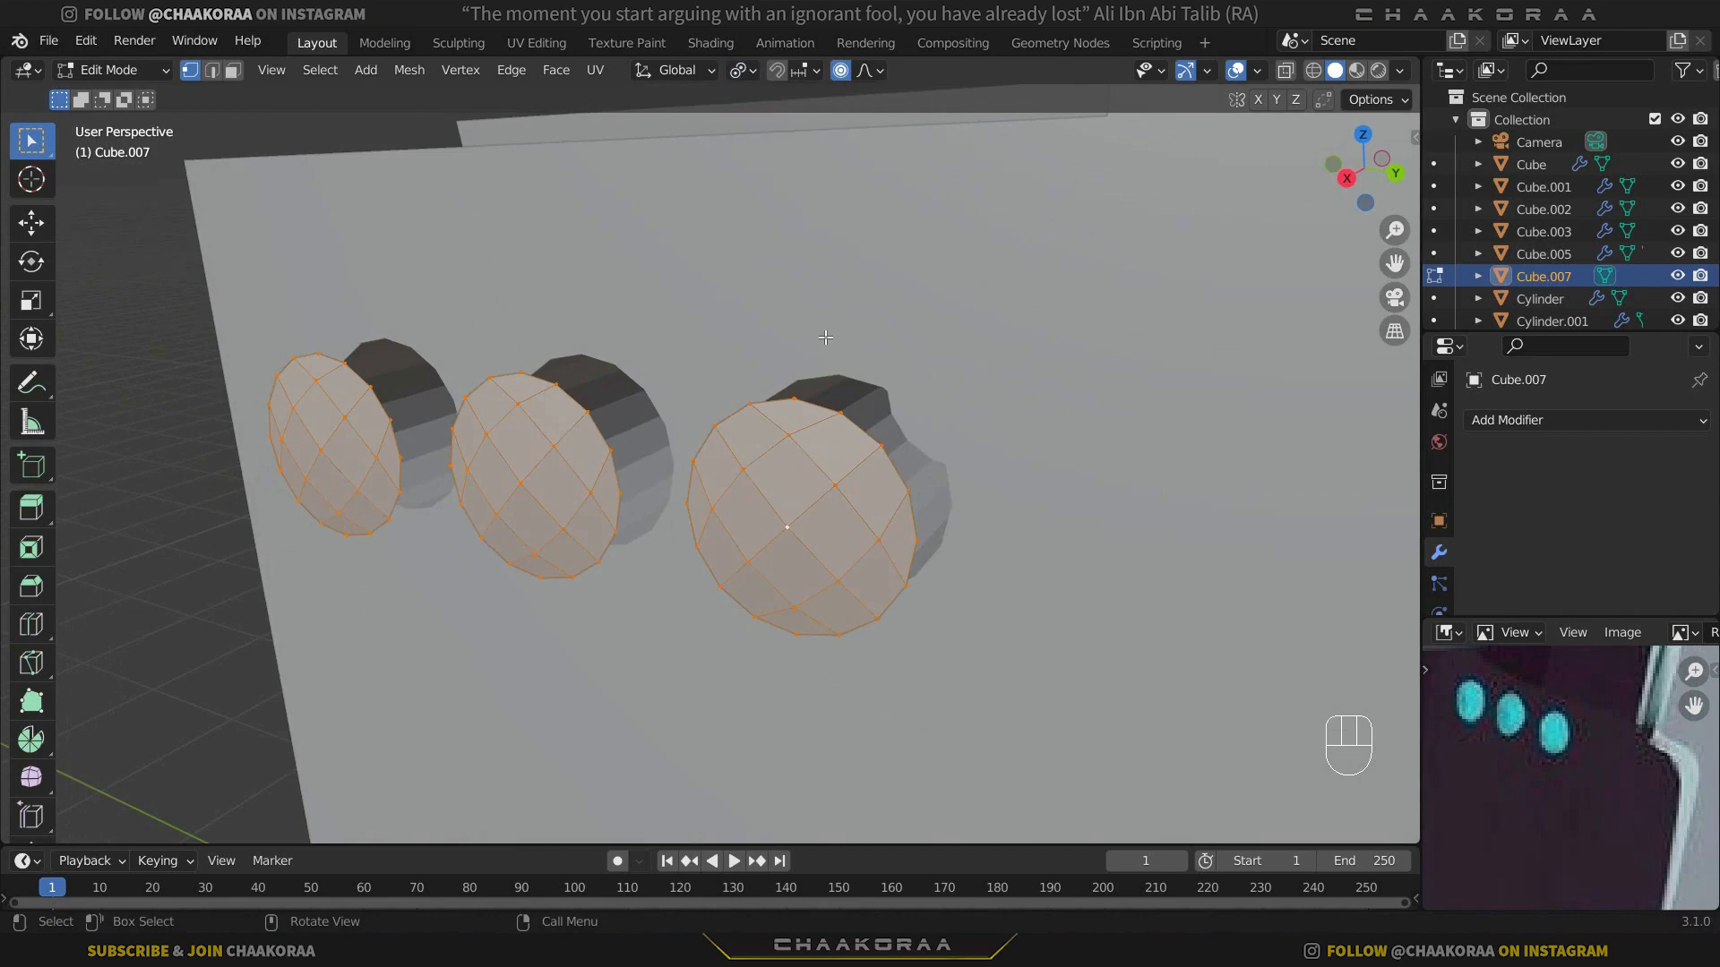
pyautogui.moveTo(882, 368); pyautogui.dragTo(953, 375, button='middle')
pyautogui.press('s')
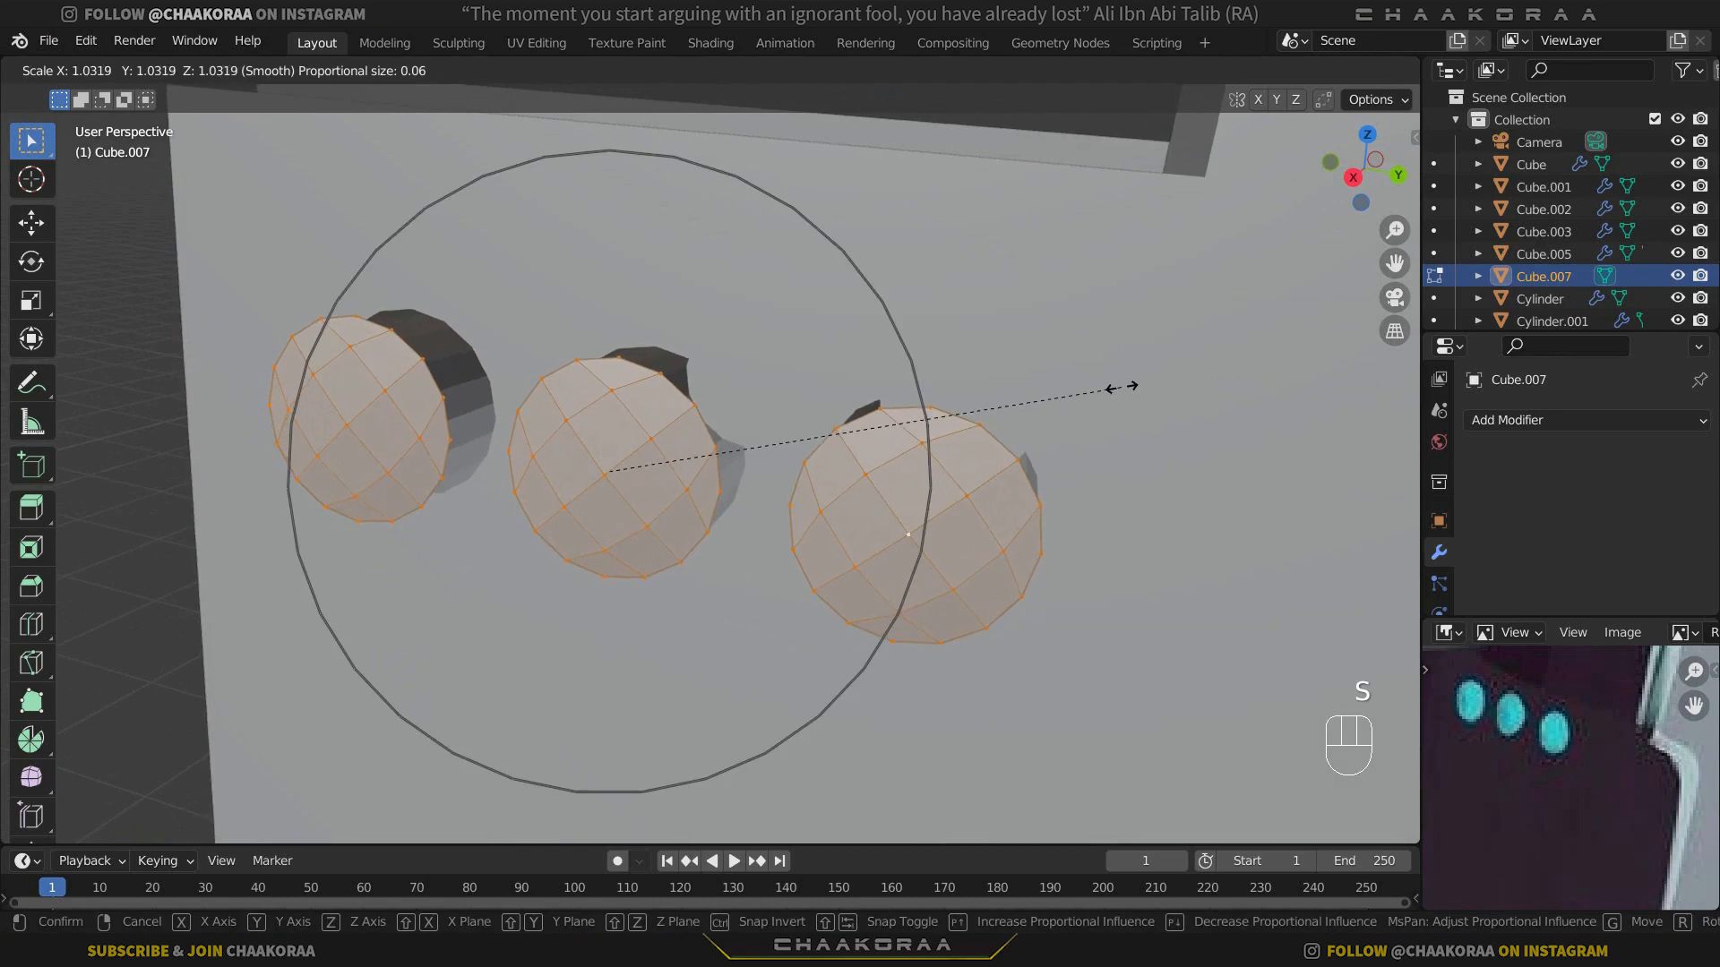
pyautogui.rightClick(1124, 387)
pyautogui.click(840, 72)
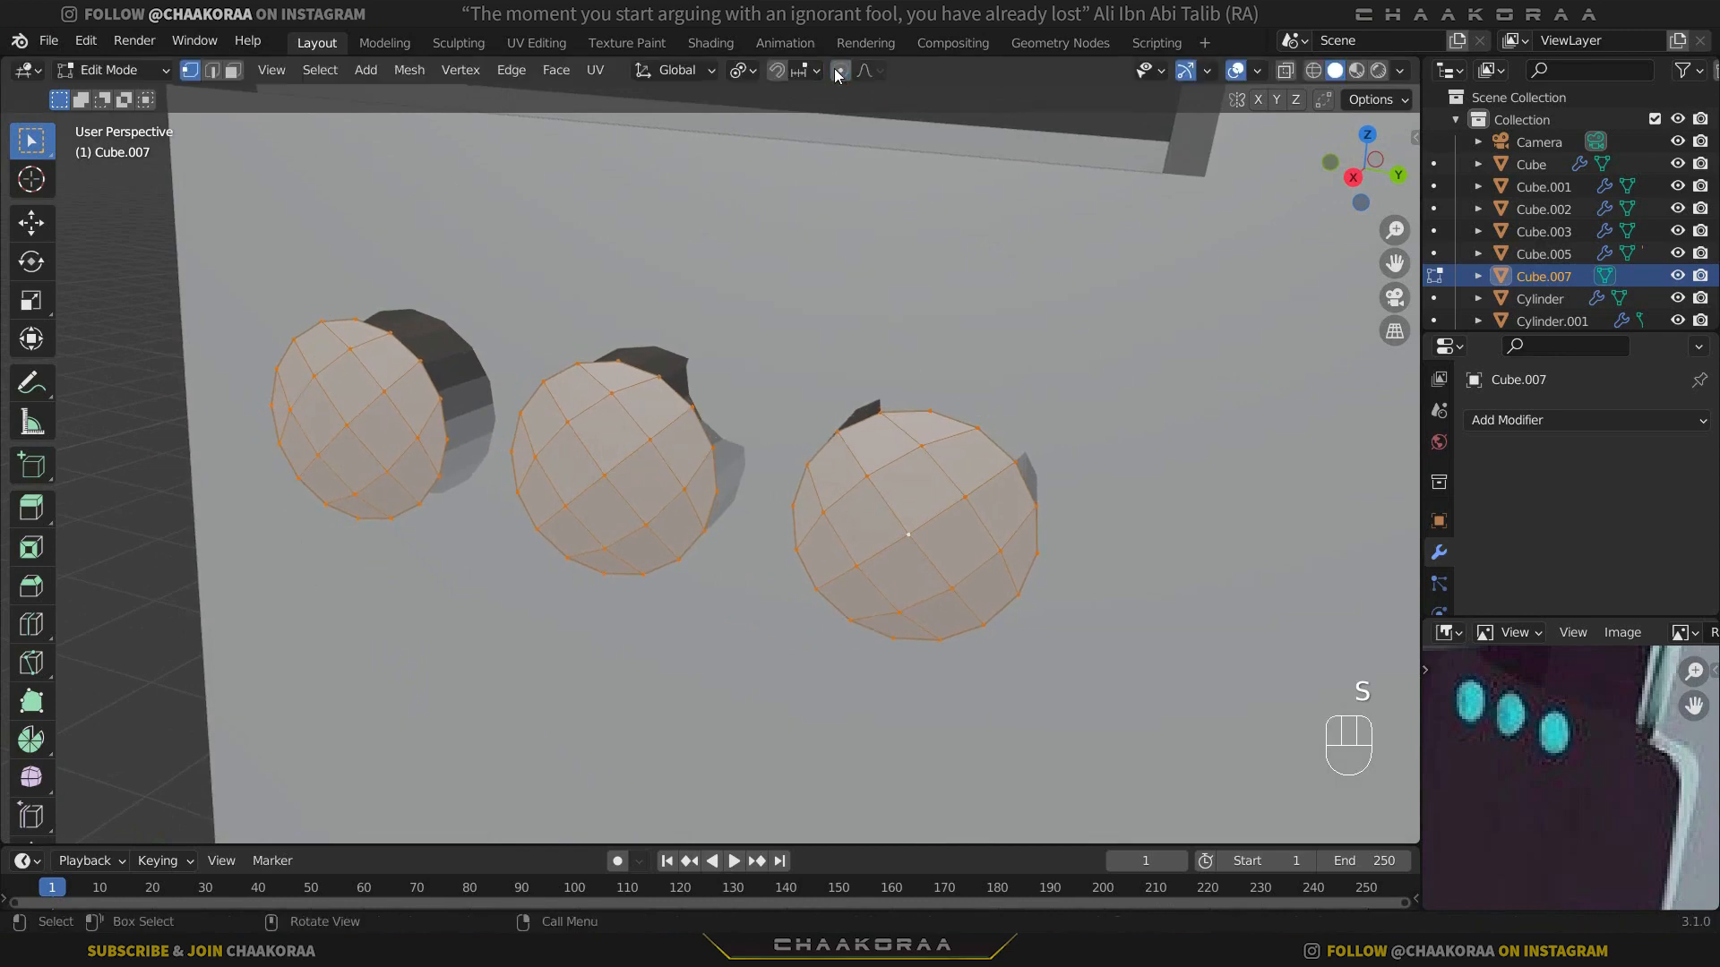
pyautogui.press('s')
pyautogui.click(1064, 288)
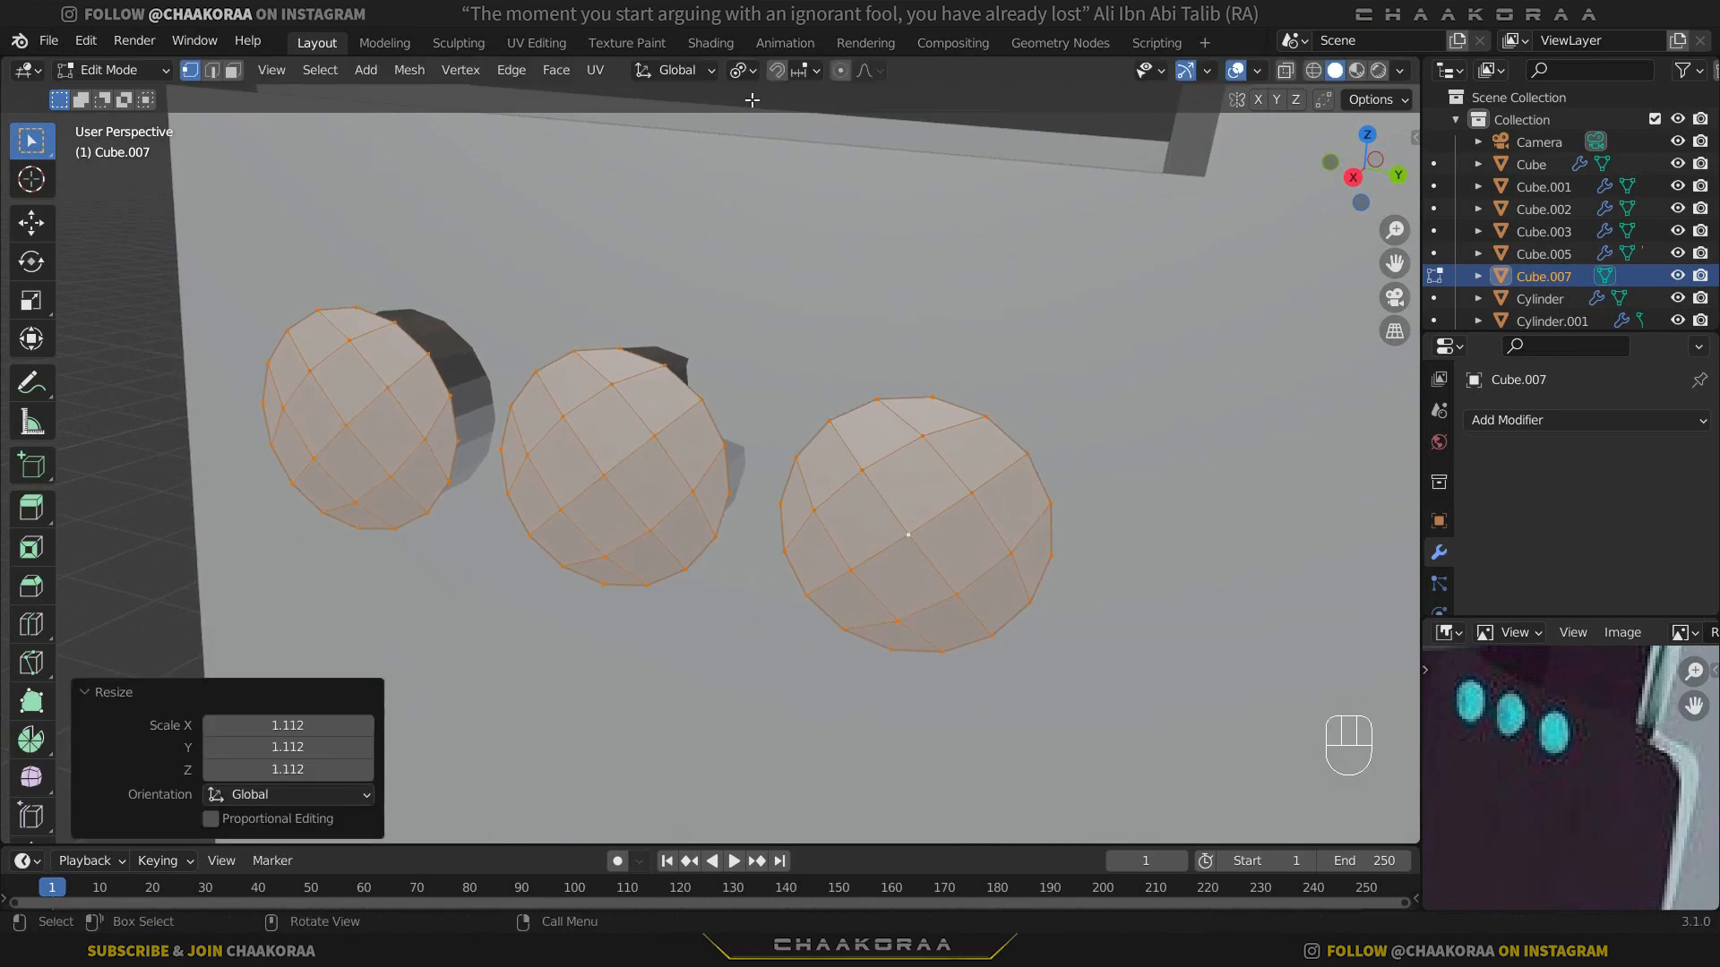
pyautogui.click(742, 72)
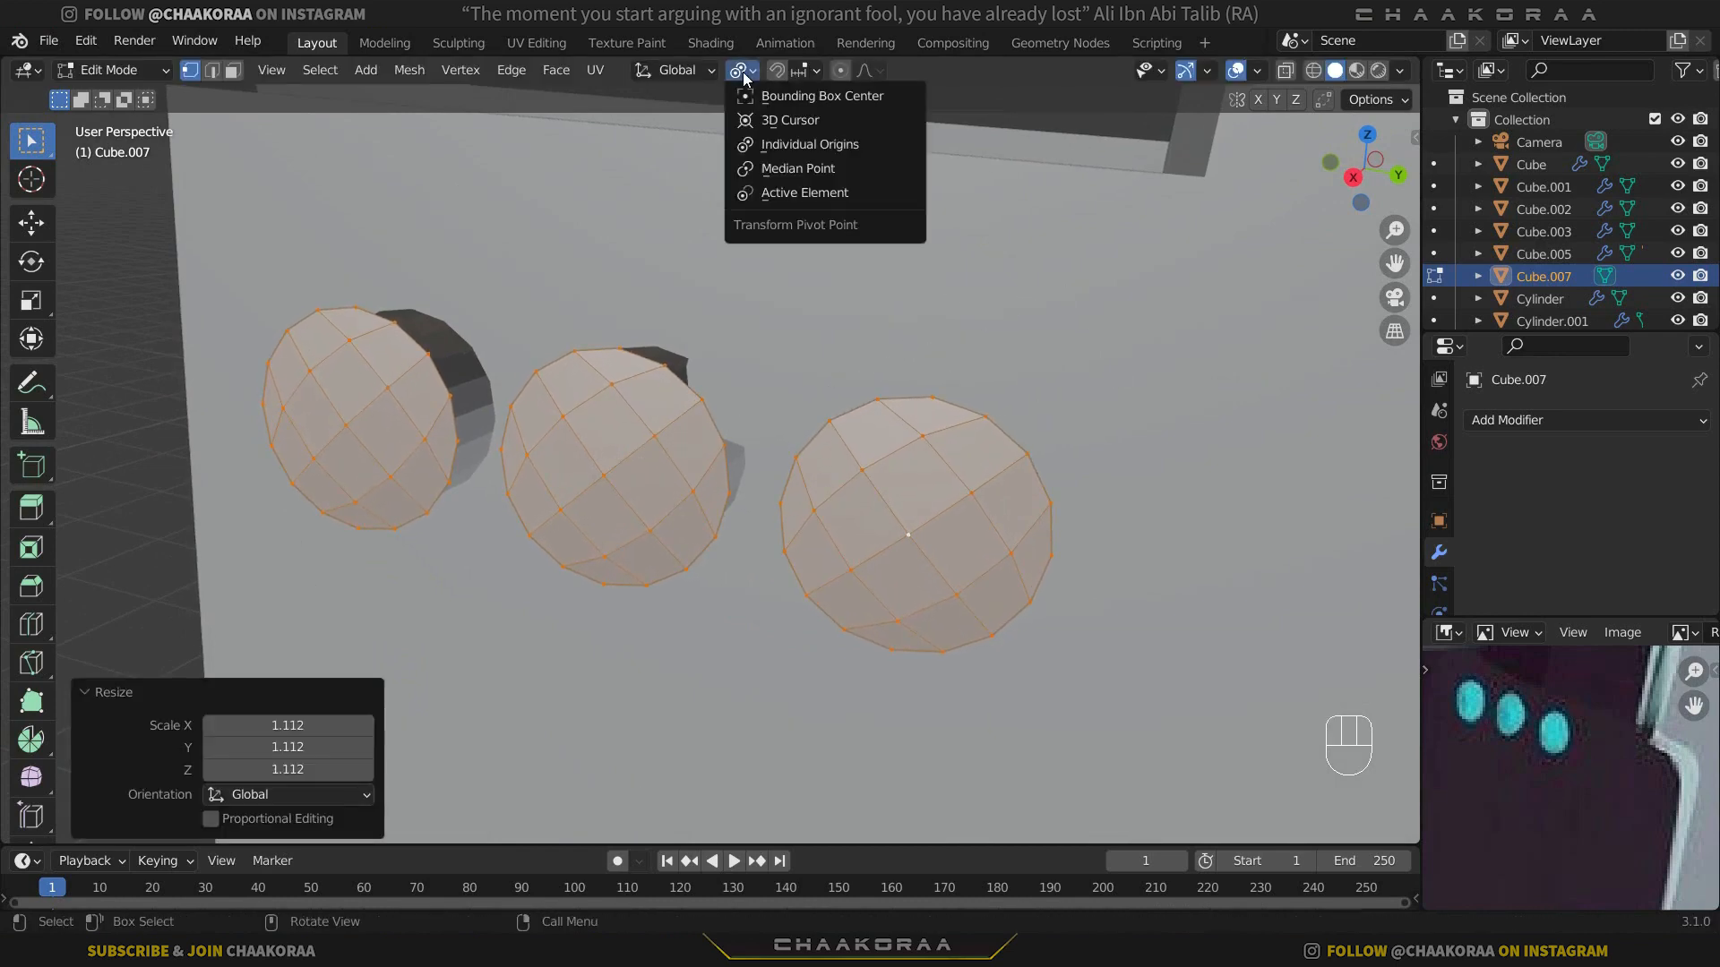
pyautogui.click(775, 179)
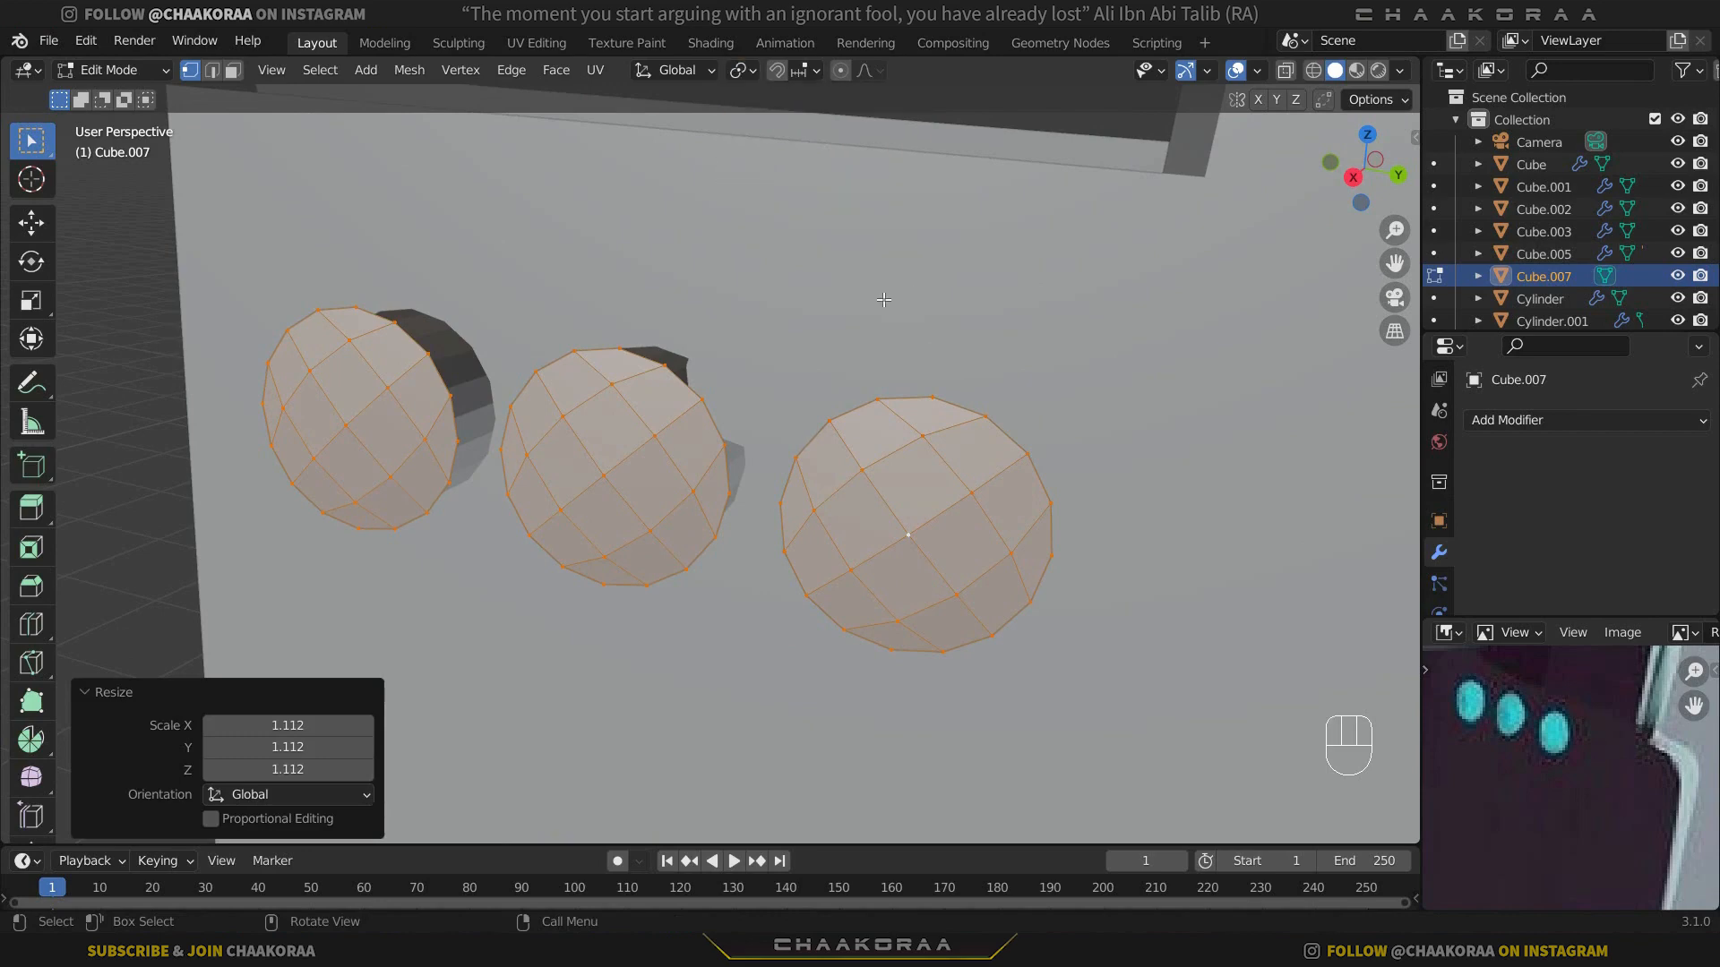
# Step: Move the domed discs object about -0.02 m along global X into the panel's round holes
pyautogui.press('Tab')
pyautogui.moveTo(884, 299); pyautogui.dragTo(797, 333, button='middle')
pyautogui.press('g')
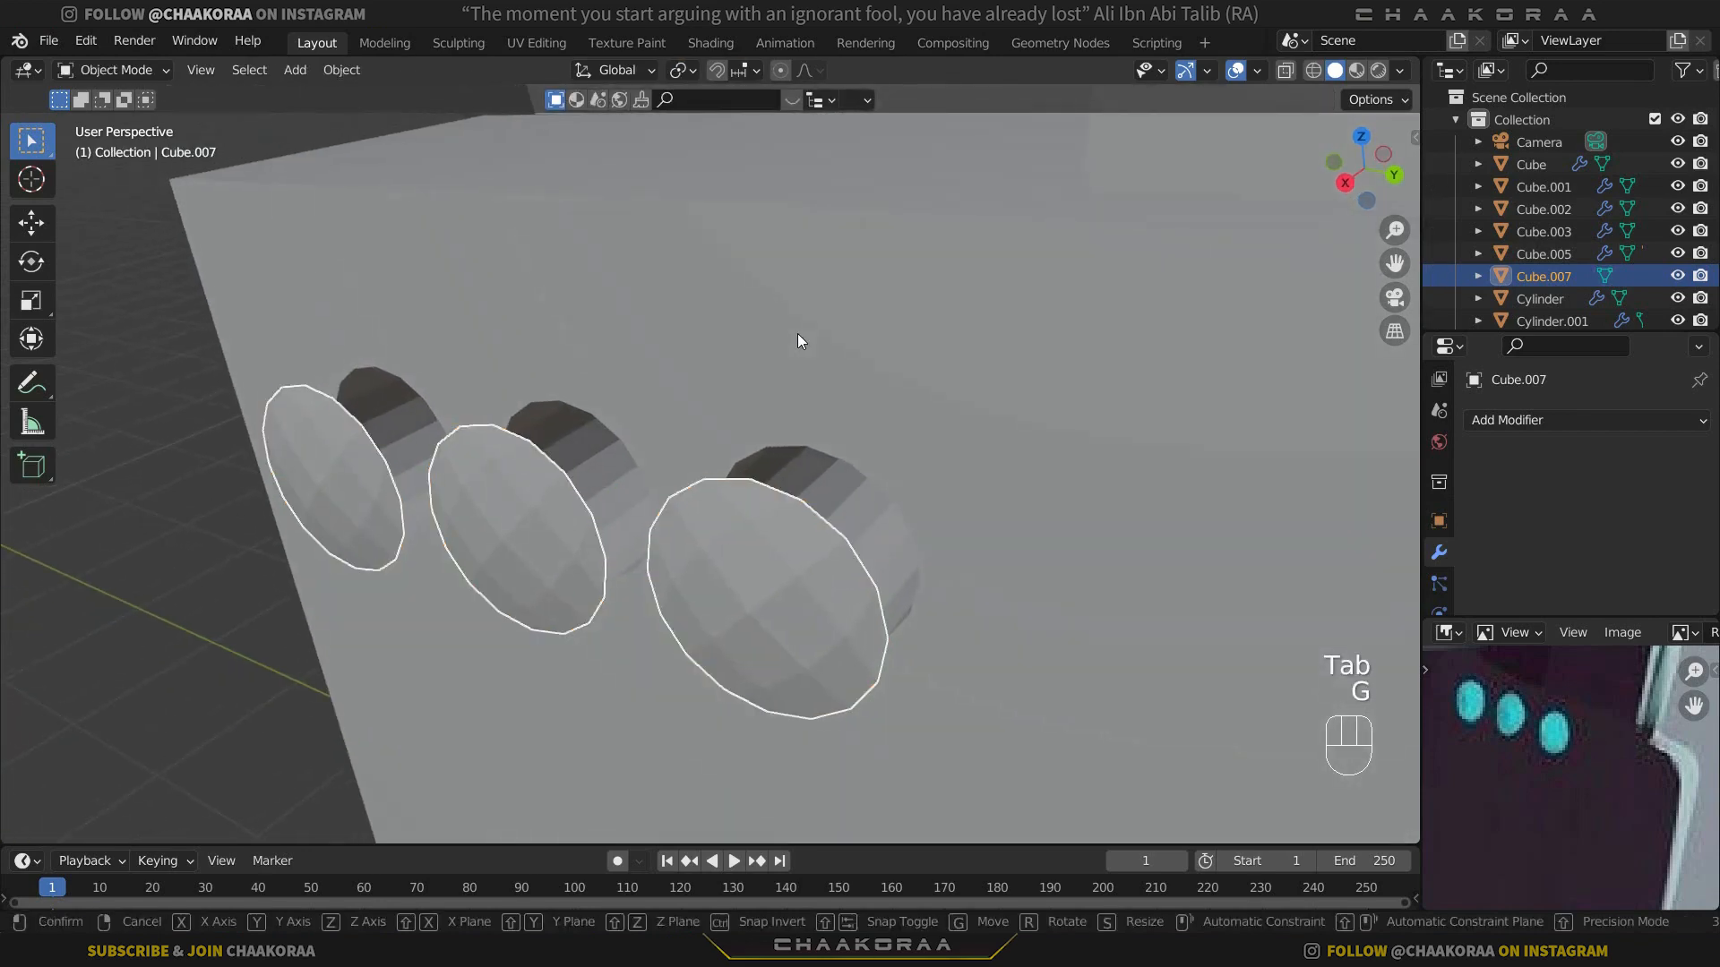
pyautogui.press('y')
pyautogui.press('x')
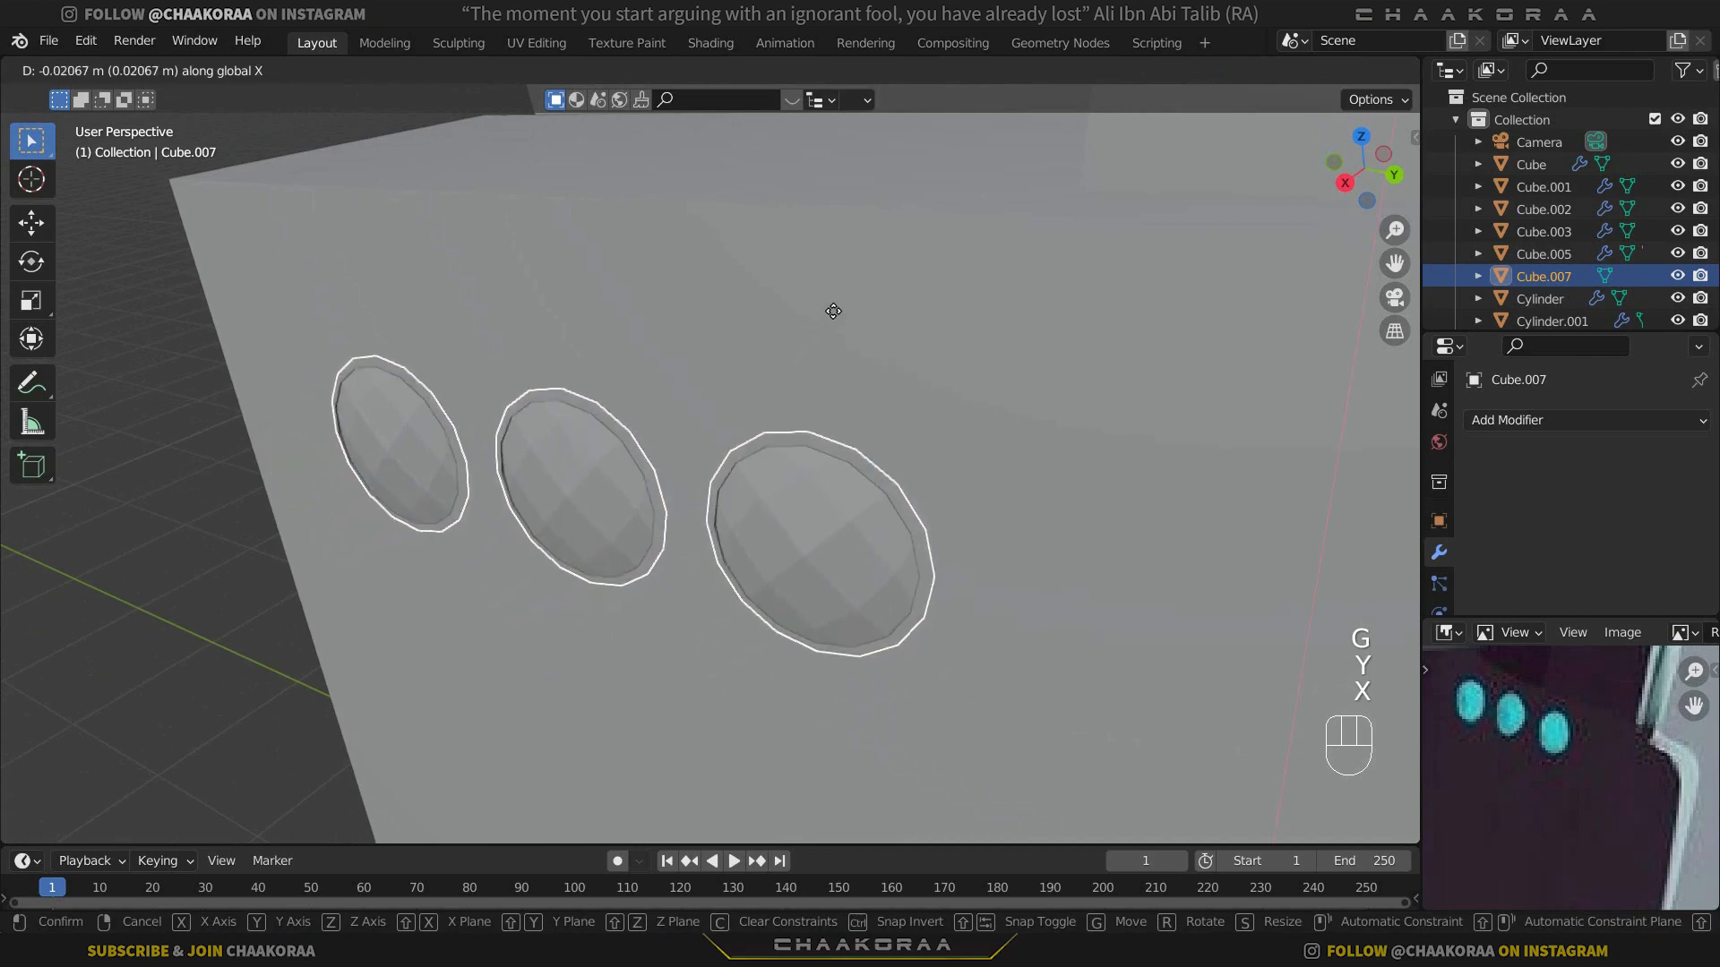
pyautogui.click(833, 310)
pyautogui.rightClick(643, 412)
pyautogui.click(643, 412)
# Step: Parent the domed discs to the side panel Cube.005 as Object
pyautogui.moveTo(644, 412); pyautogui.dragTo(787, 342, button='middle')
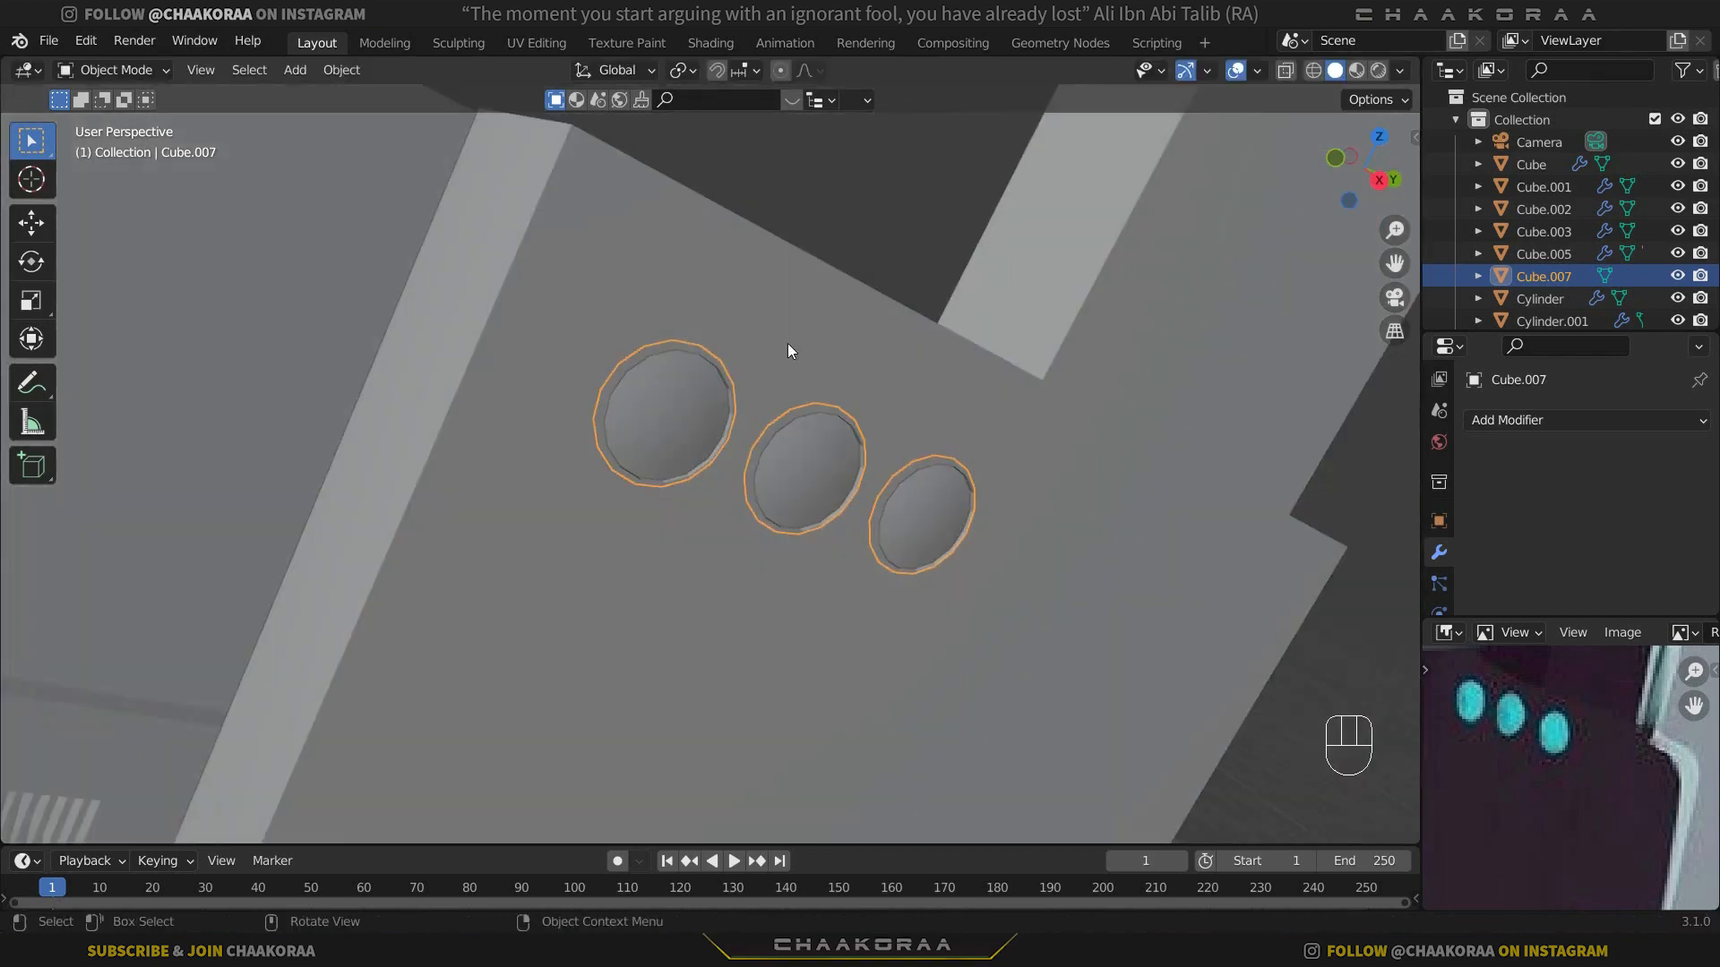
pyautogui.keyDown('shift'); pyautogui.click(845, 346); pyautogui.keyUp('shift')
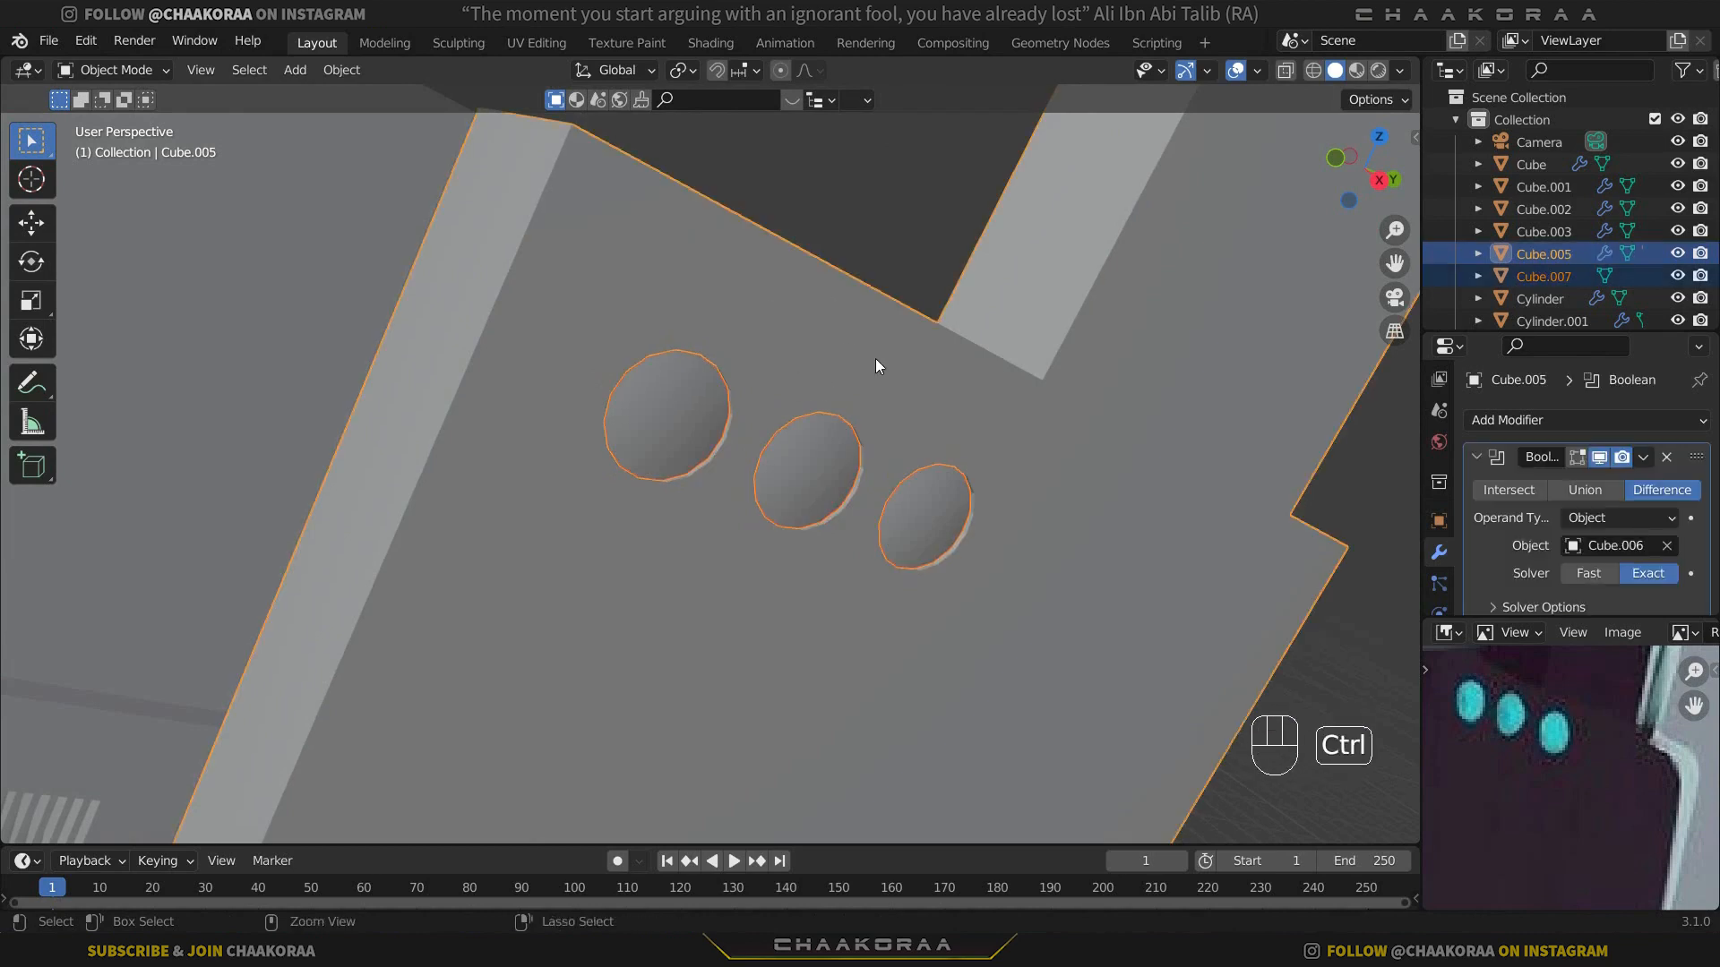
pyautogui.hotkey('ctrl', 'p')
pyautogui.click(874, 358)
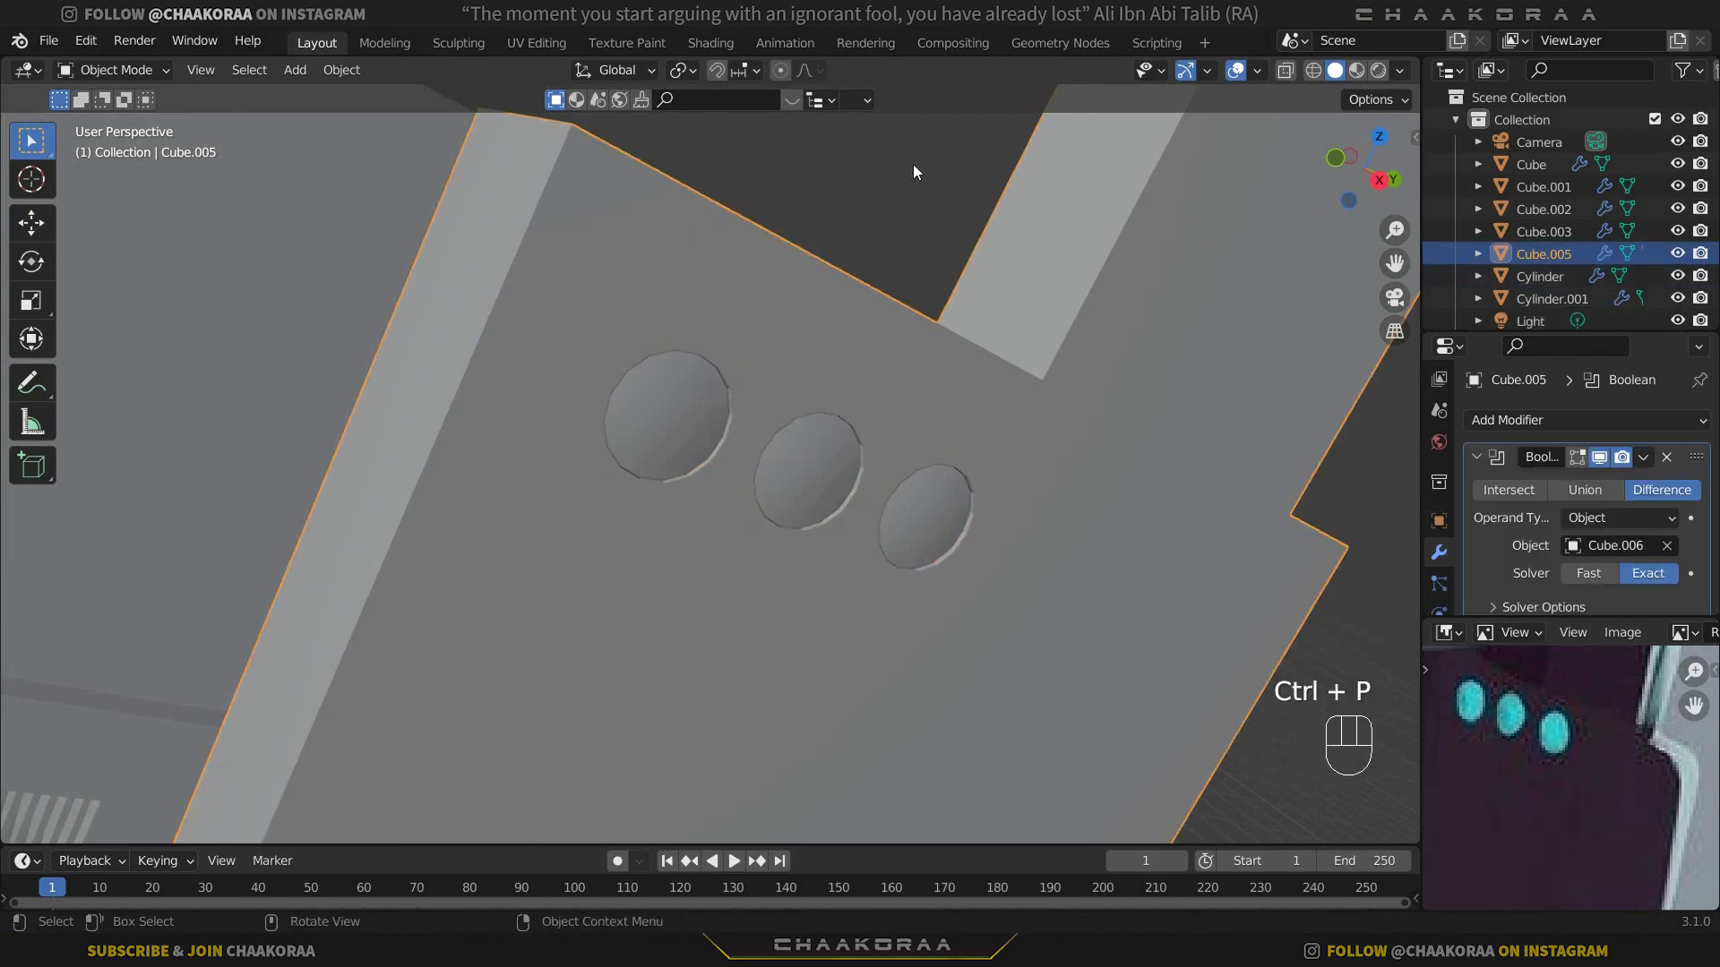
pyautogui.scroll(-10, 912, 163)
pyautogui.moveTo(906, 439); pyautogui.dragTo(998, 475, button='middle')
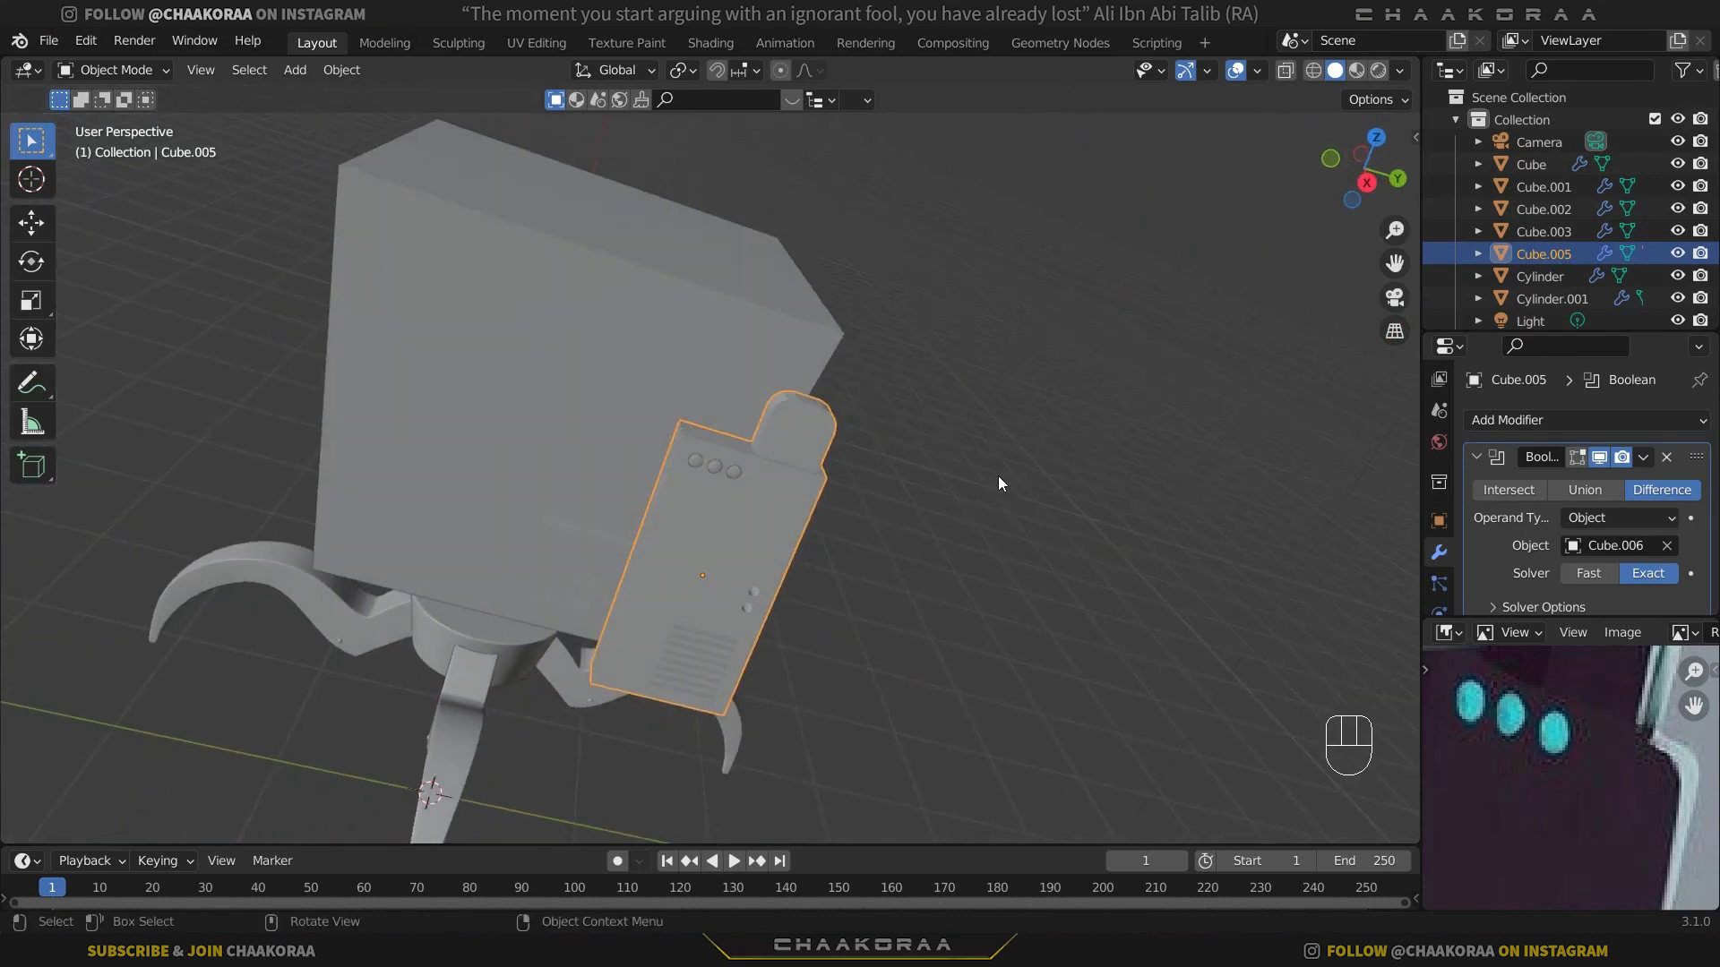
# Step: Add a 16-vertex mesh cylinder and raise it about 3.92 m along global Z
pyautogui.scroll(-5, 1564, 744)
pyautogui.moveTo(1549, 667); pyautogui.dragTo(1561, 708, button='middle')
pyautogui.scroll(-4, 1520, 796)
pyautogui.scroll(5, 1559, 806)
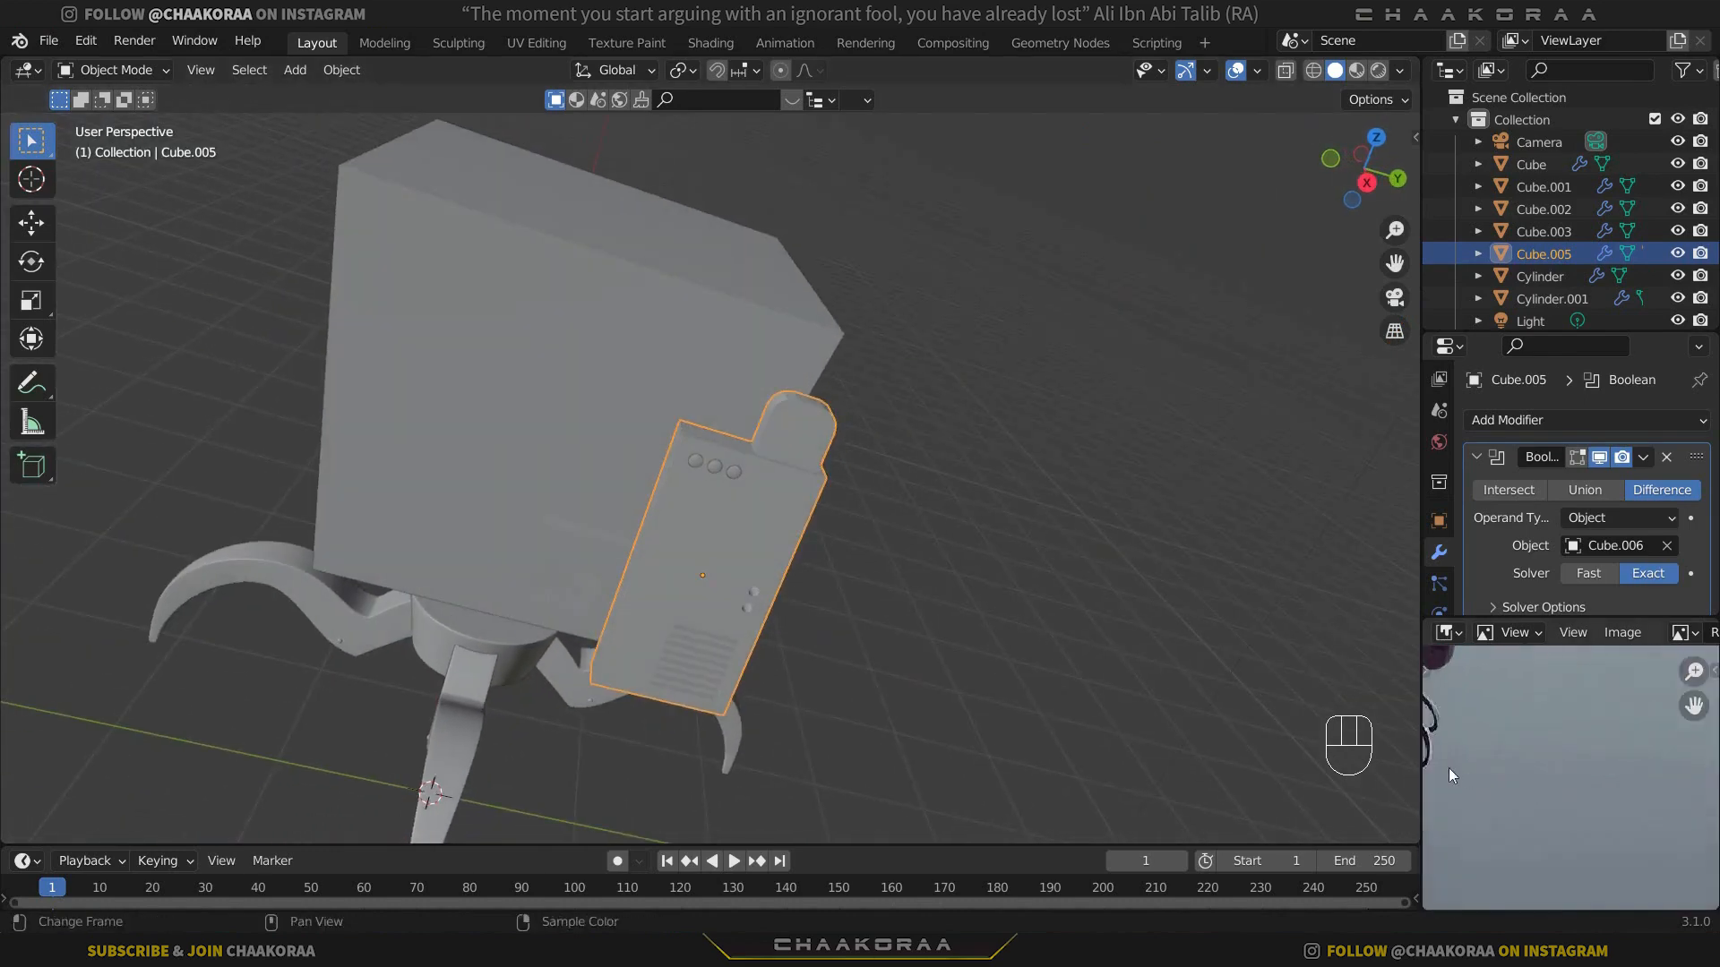
pyautogui.moveTo(1449, 767); pyautogui.dragTo(1532, 806, button='middle')
pyautogui.scroll(2, 914, 422)
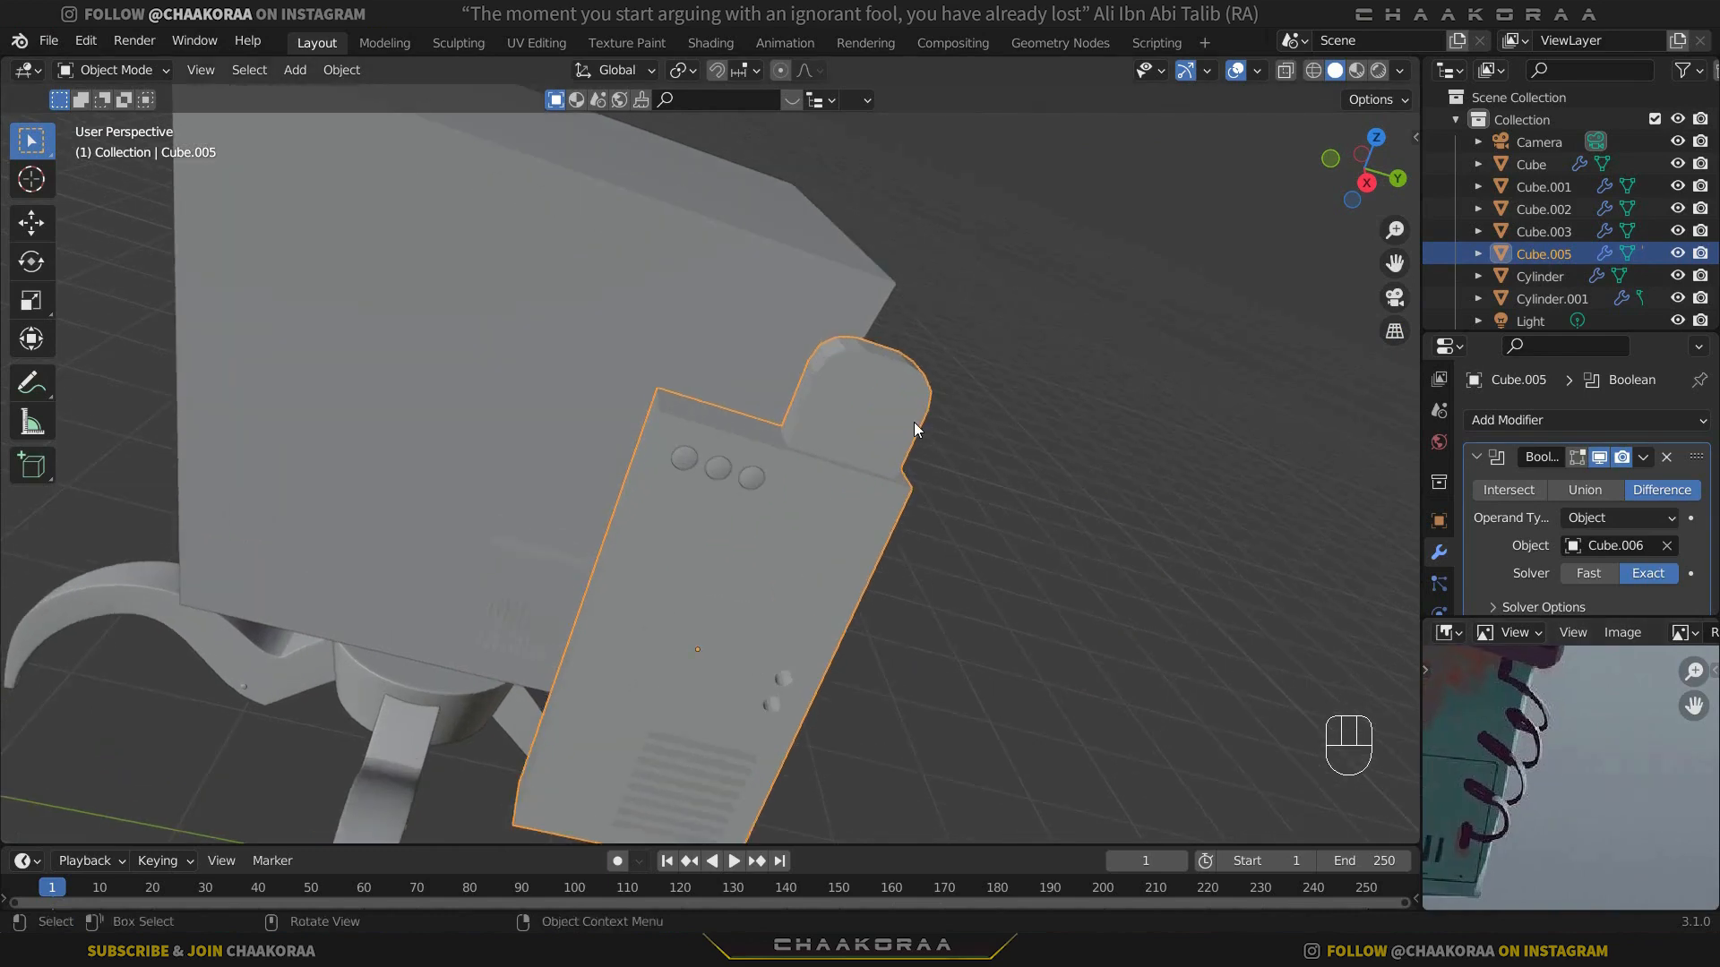
pyautogui.hotkey('shift', 'a')
pyautogui.moveTo(914, 422)
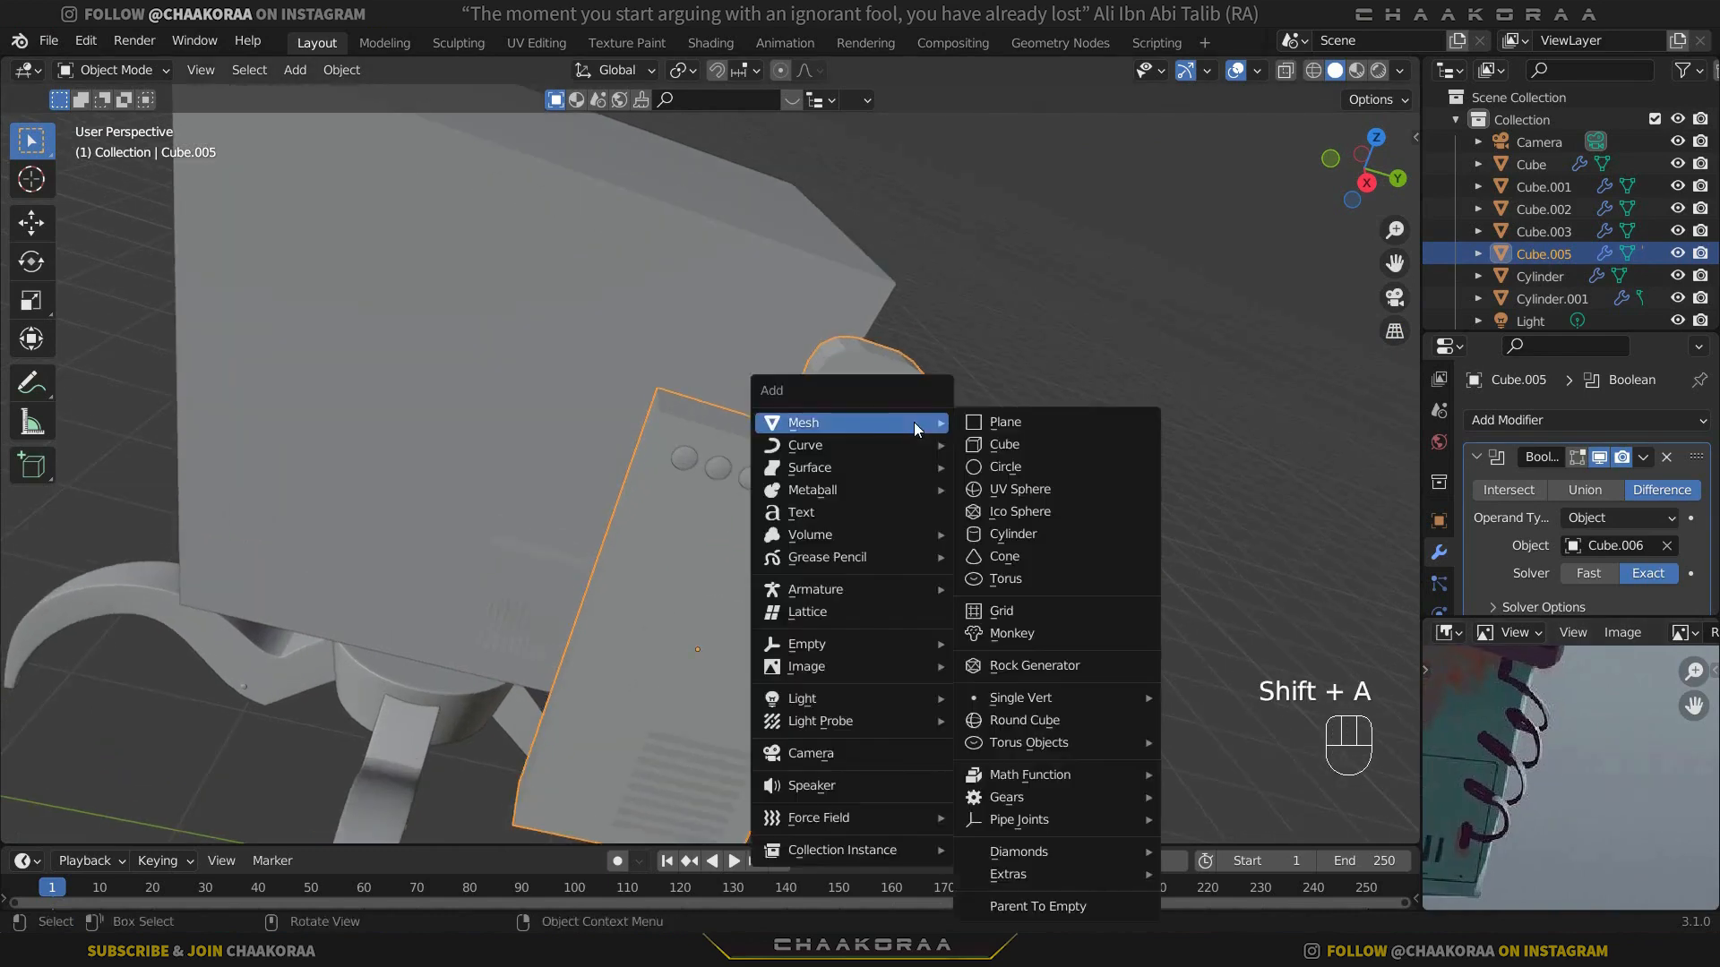
pyautogui.click(1089, 536)
pyautogui.scroll(-3, 842, 585)
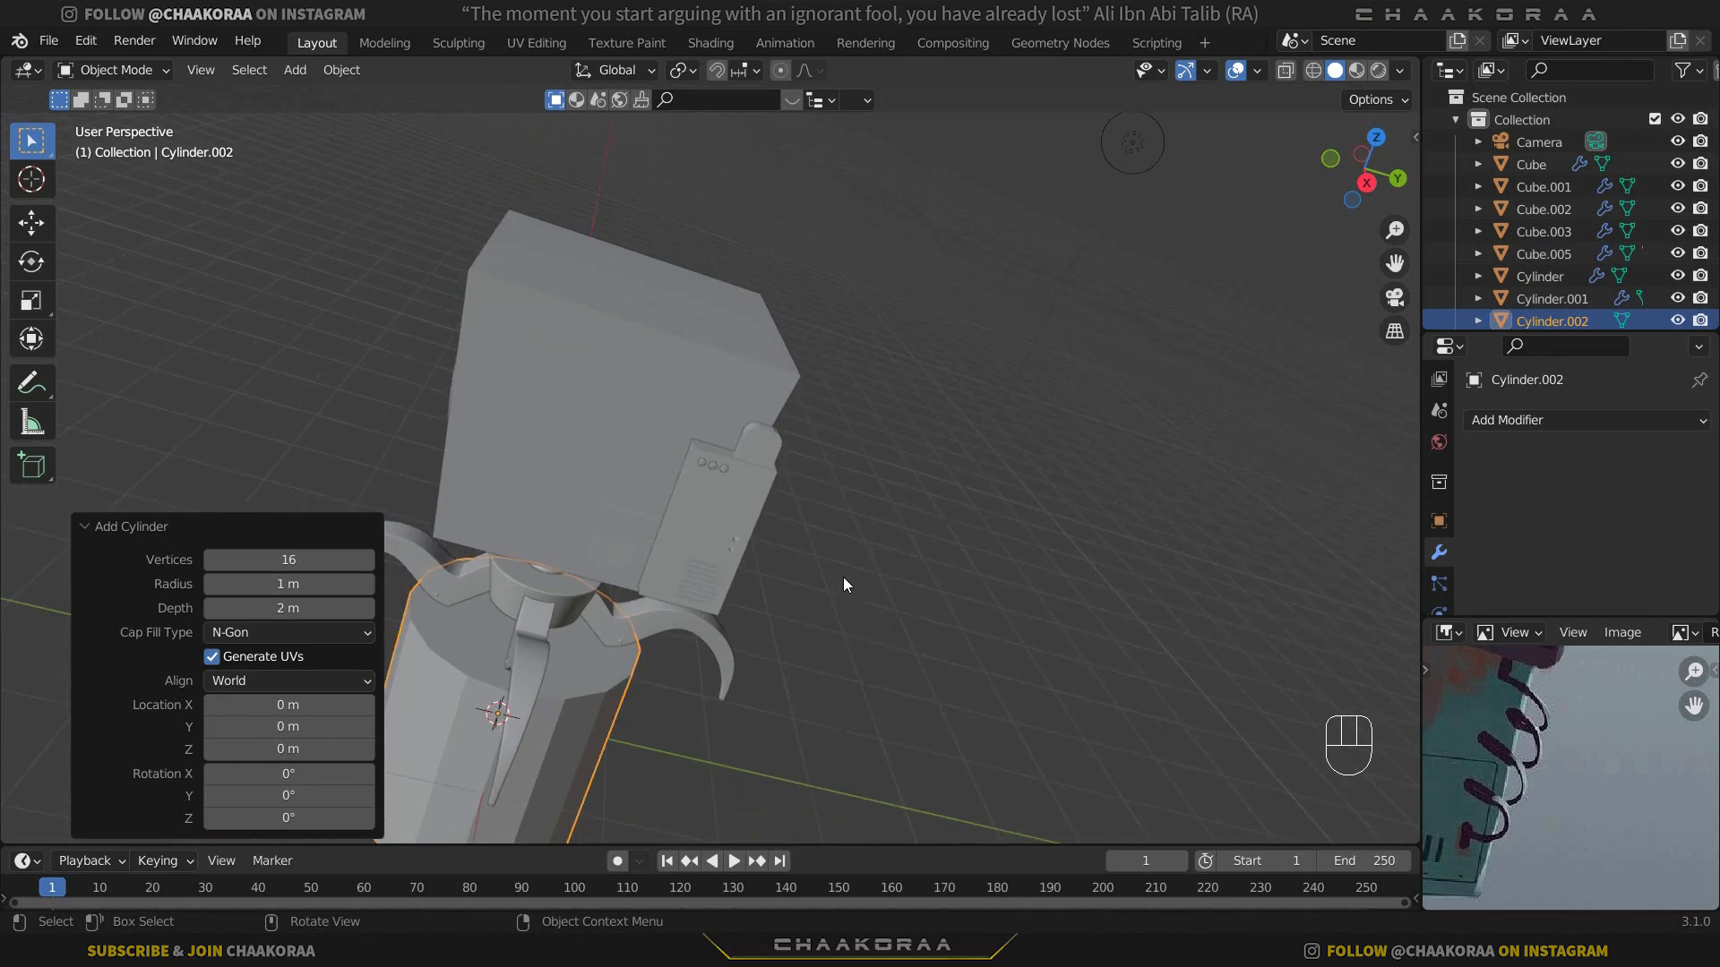
pyautogui.press('g')
pyautogui.press('z')
pyautogui.click(1044, 189)
# Step: Move the cylinder over the side panel in the top view and scale it to about 0.161
pyautogui.press('KP_7')
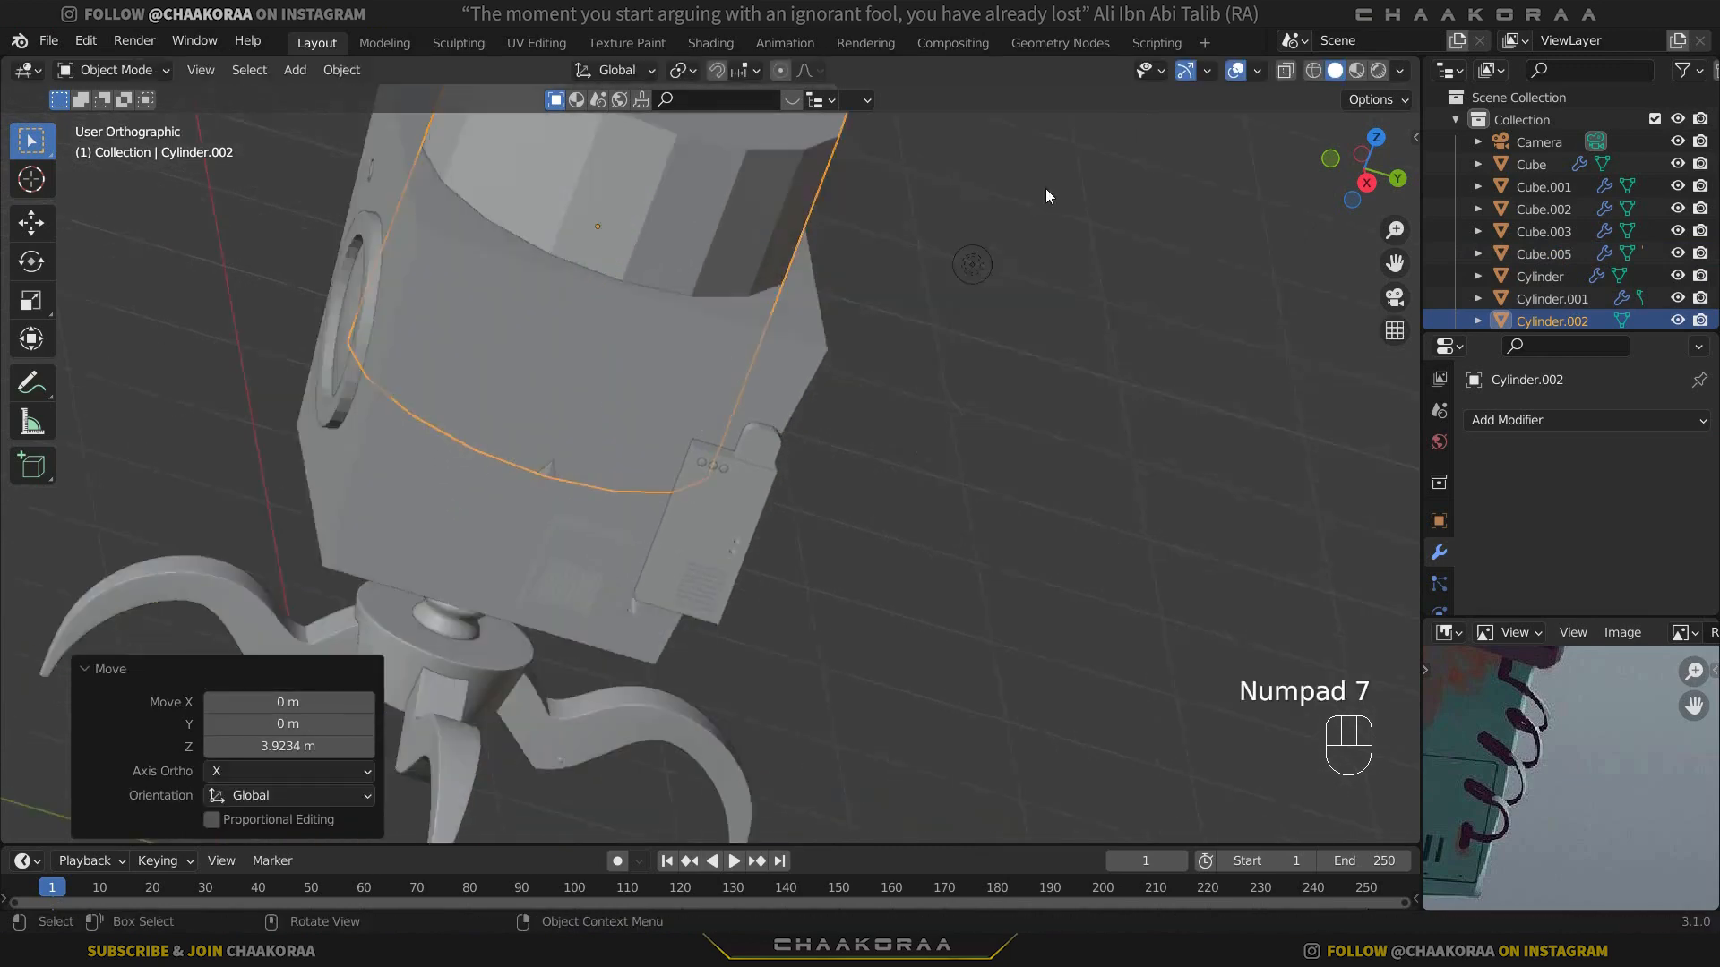
pyautogui.press('g')
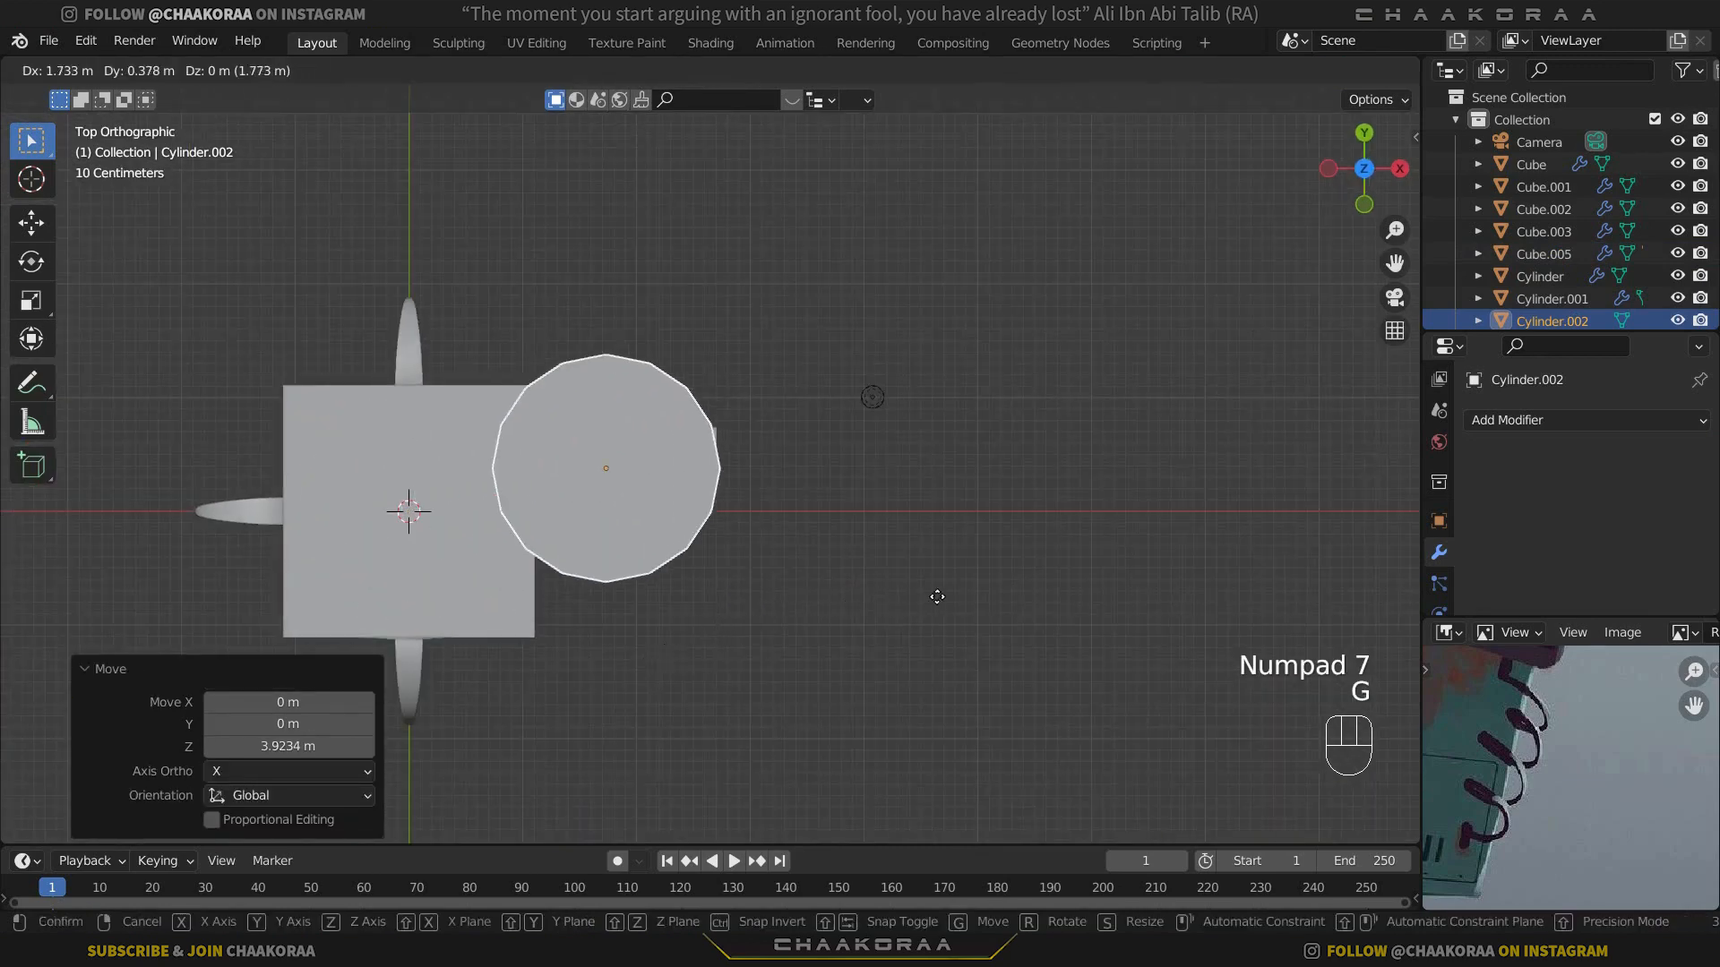
pyautogui.click(1010, 560)
pyautogui.press('s')
pyautogui.click(766, 506)
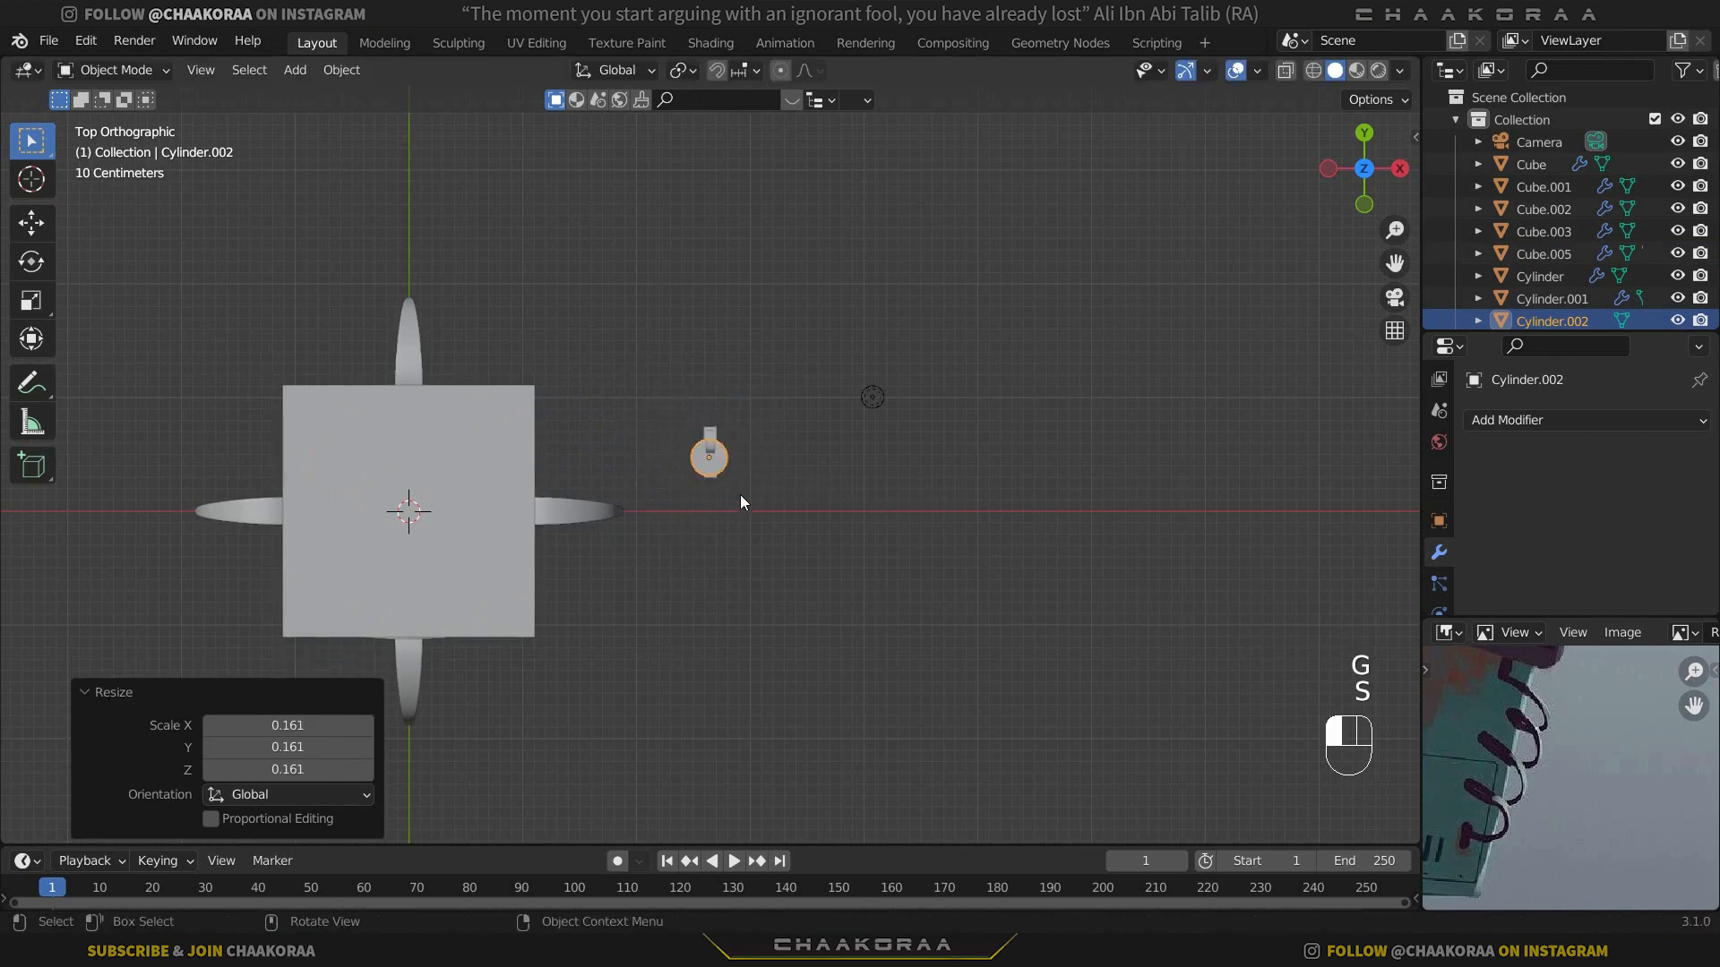
# Step: Scale the cylinder by about 0.154 and move it about 0.011 m in X and 0.163 m in Y onto the panel's top tab
pyautogui.press('KP_Decimal')
pyautogui.press('s')
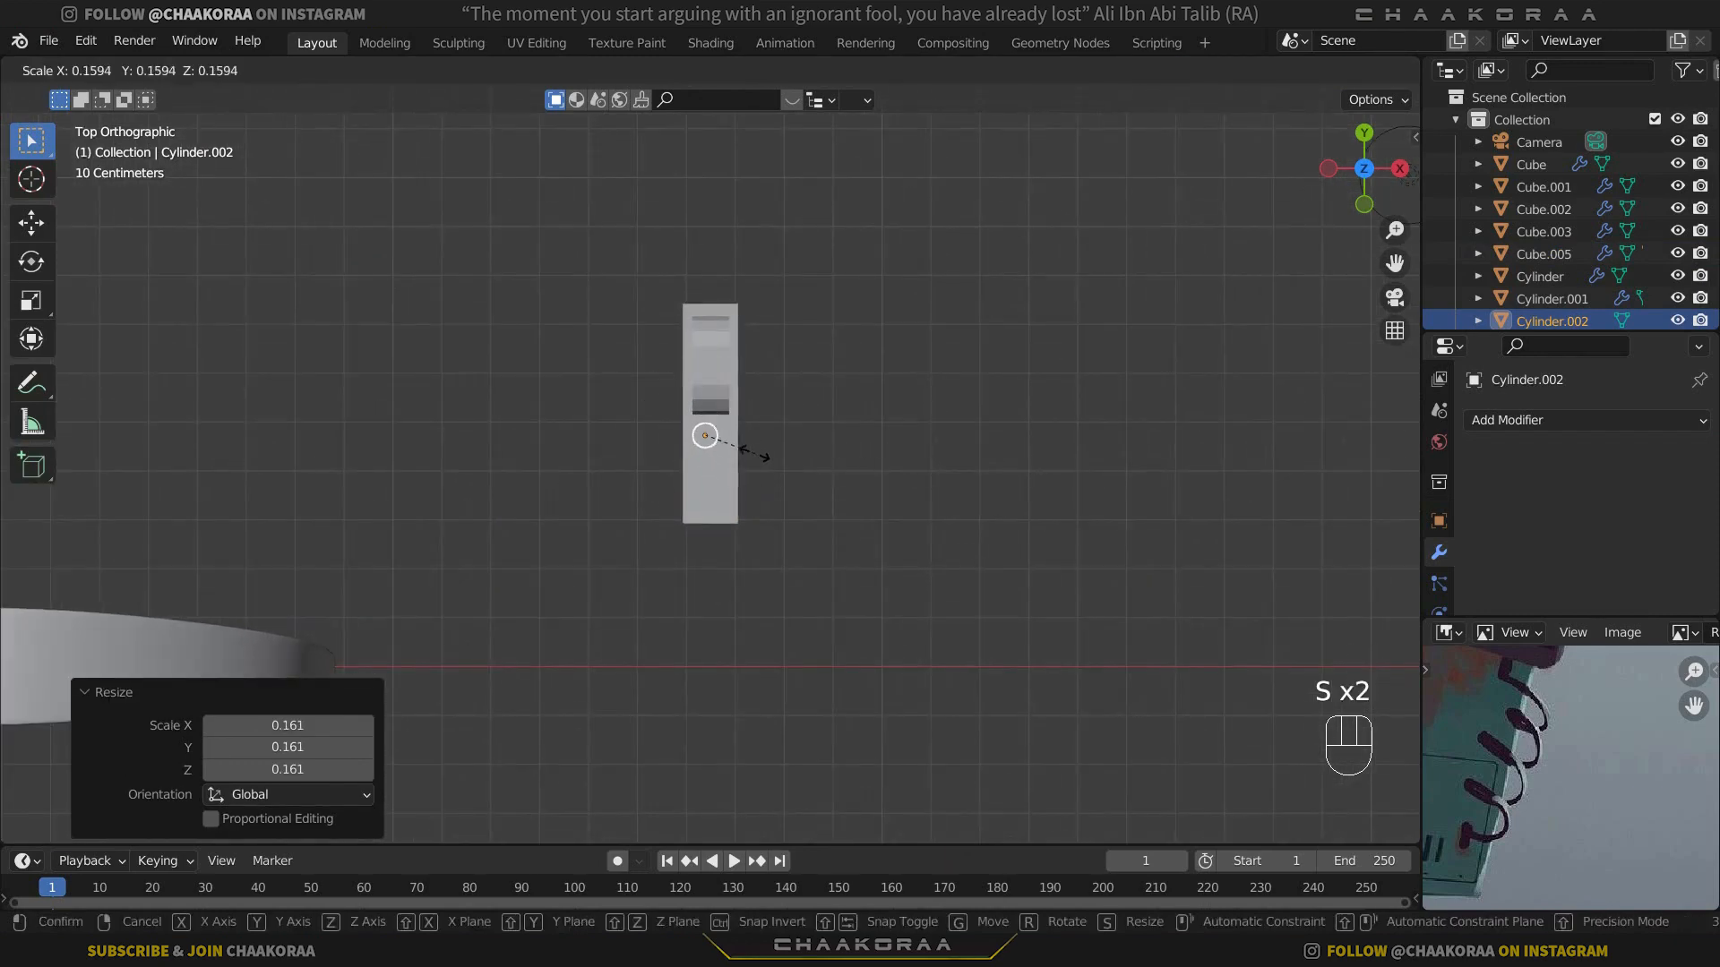
pyautogui.click(760, 459)
pyautogui.press('g')
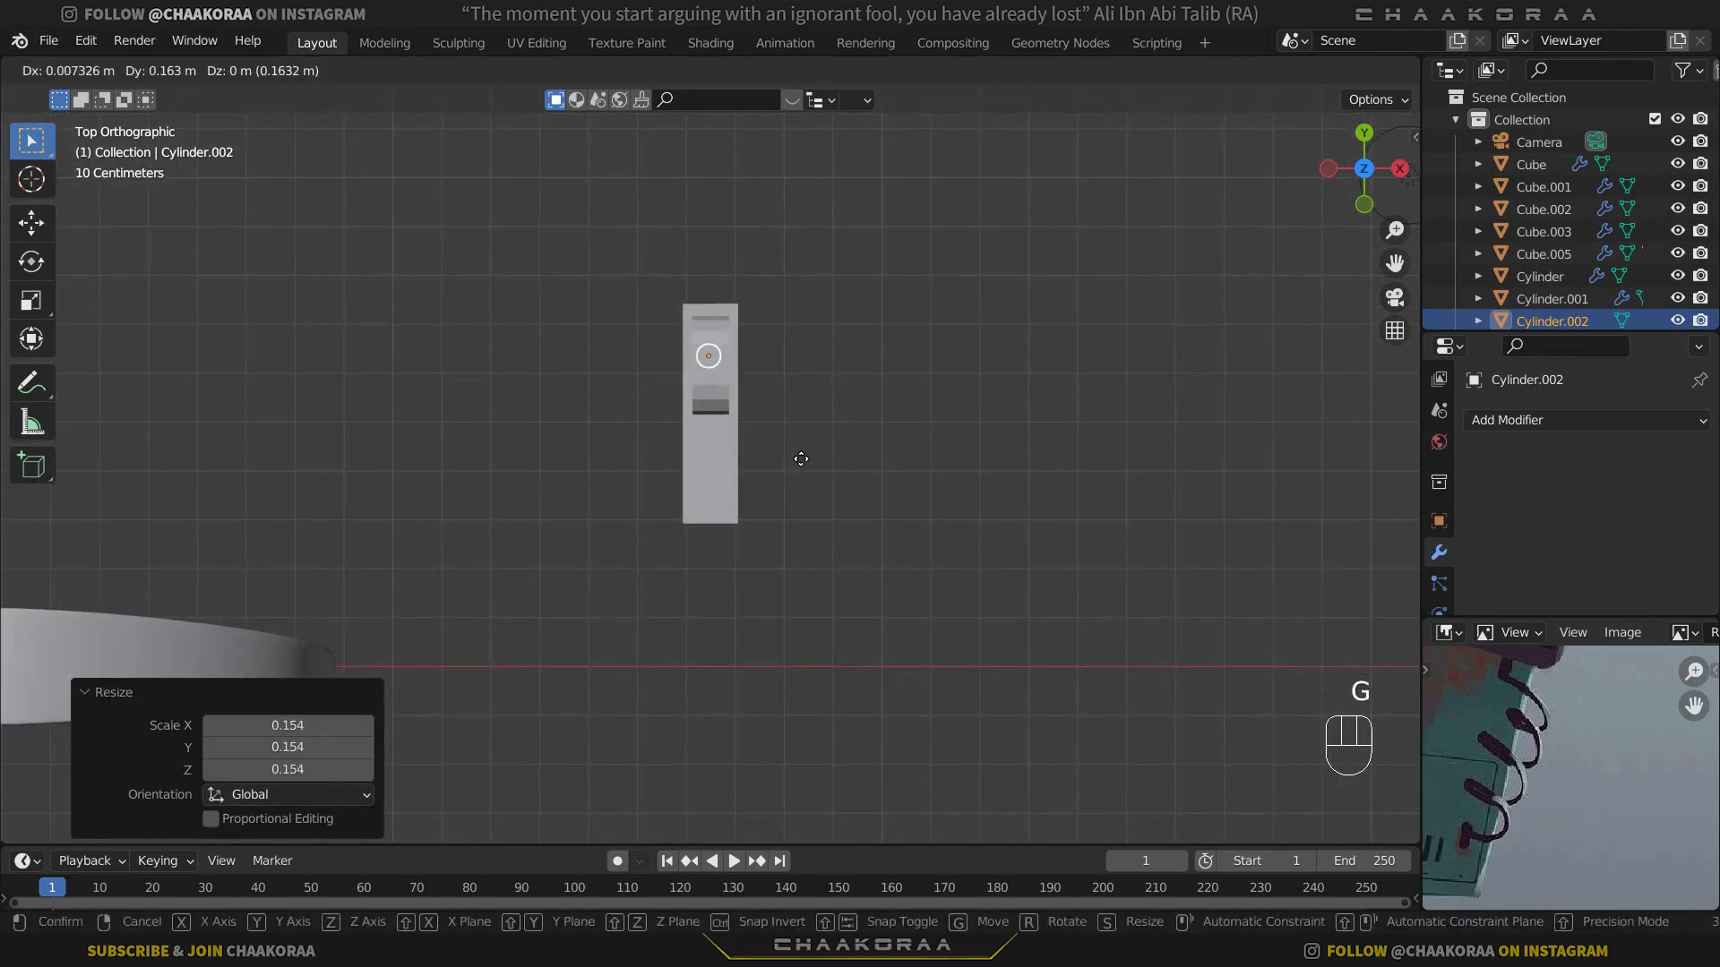
pyautogui.click(802, 459)
# Step: Nudge the cylinder about -0.005 m in Y to centre it on the tab and scale it by about 0.436
pyautogui.scroll(7, 734, 376)
pyautogui.keyDown('shift'); pyautogui.moveTo(819, 335); pyautogui.dragTo(822, 689, button='middle'); pyautogui.keyUp('shift')
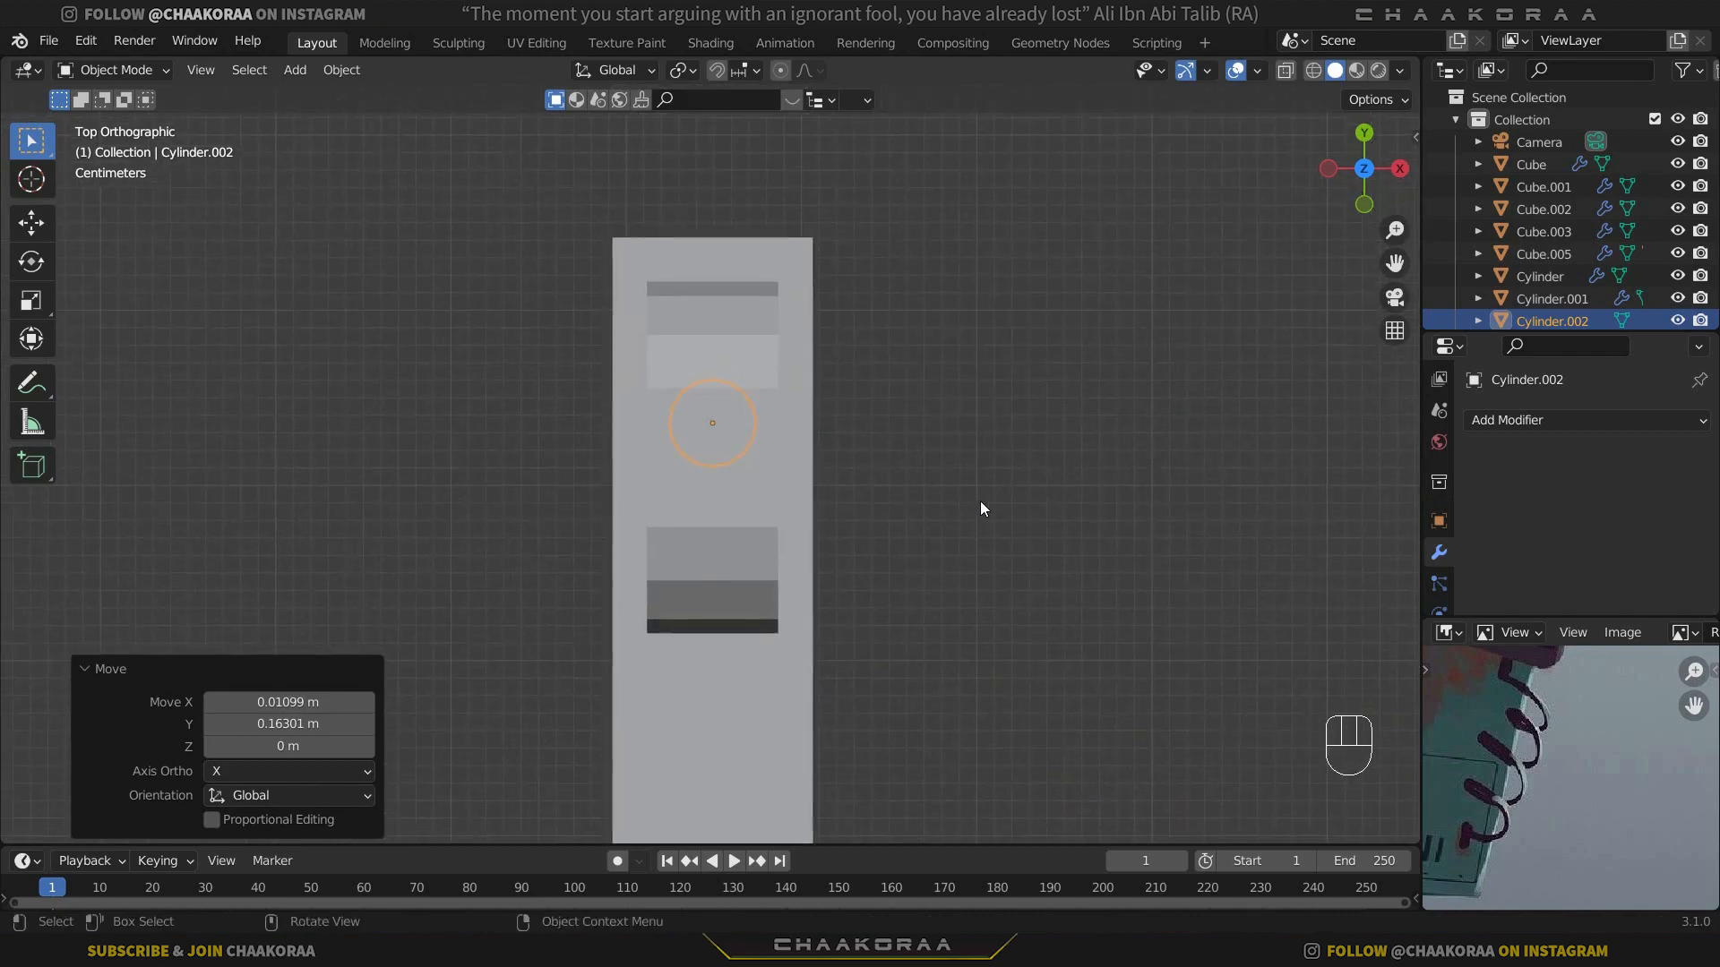
pyautogui.press('g')
pyautogui.click(986, 509)
pyautogui.press('s')
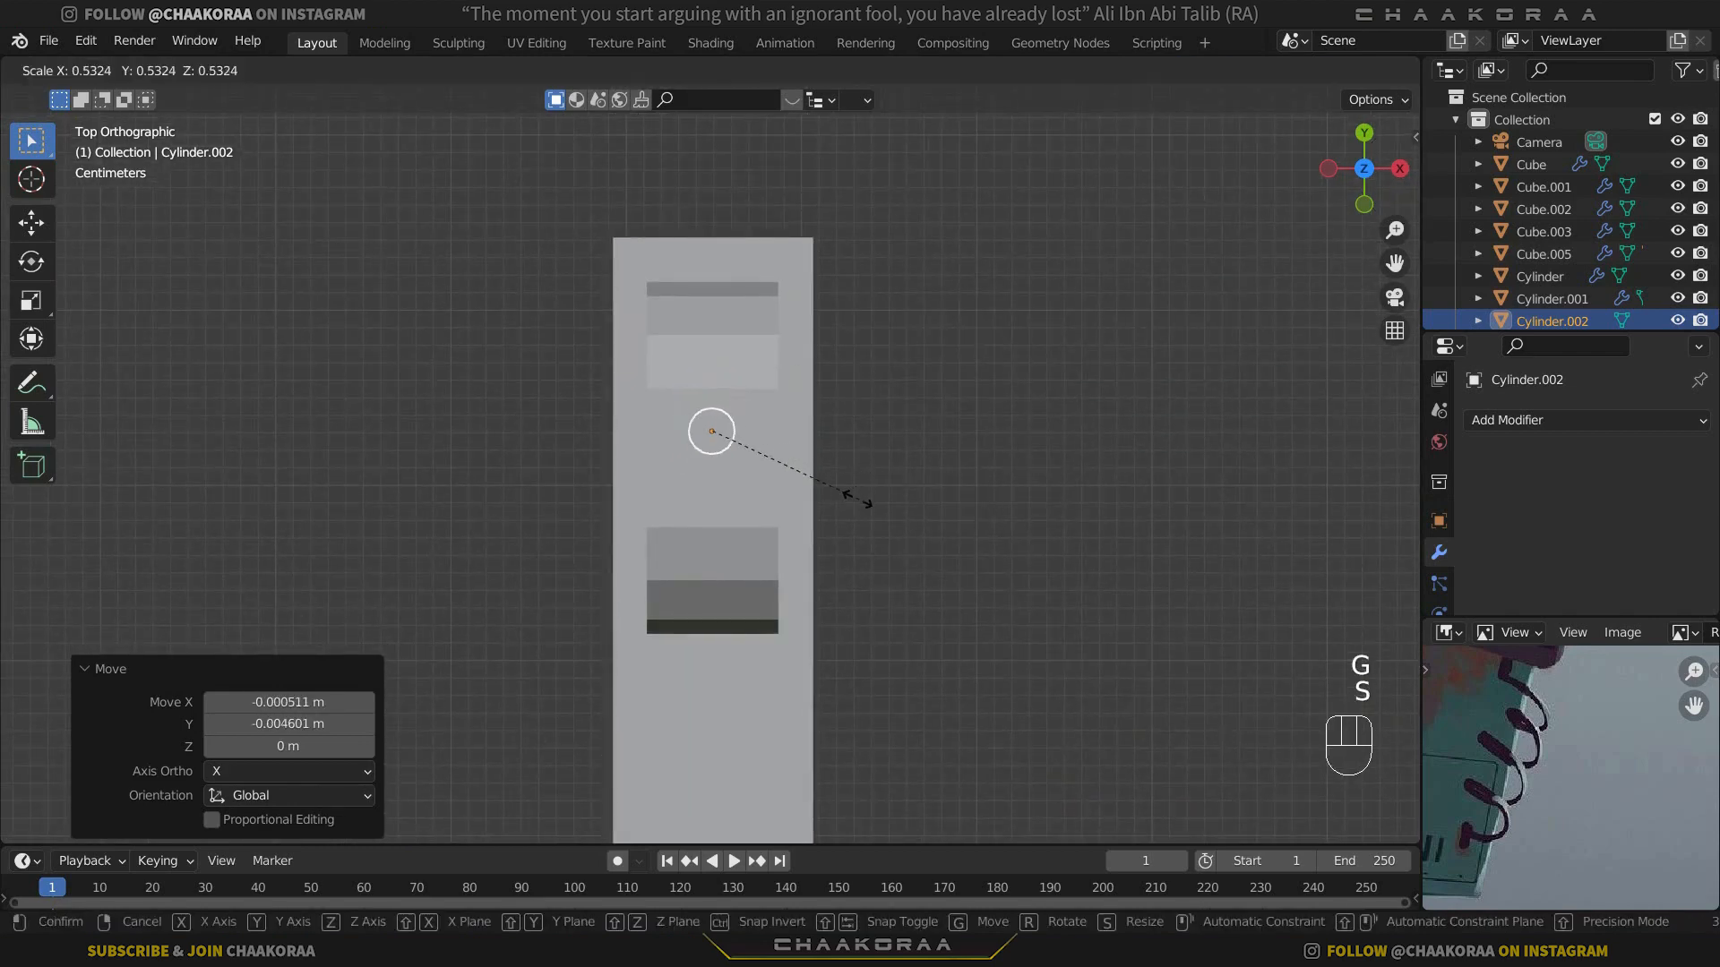
pyautogui.click(834, 498)
# Step: Raise the small cylinder about 0.256 m along global Z to the top of the rounded tab
pyautogui.moveTo(825, 498); pyautogui.dragTo(910, 495, button='middle')
pyautogui.press('g')
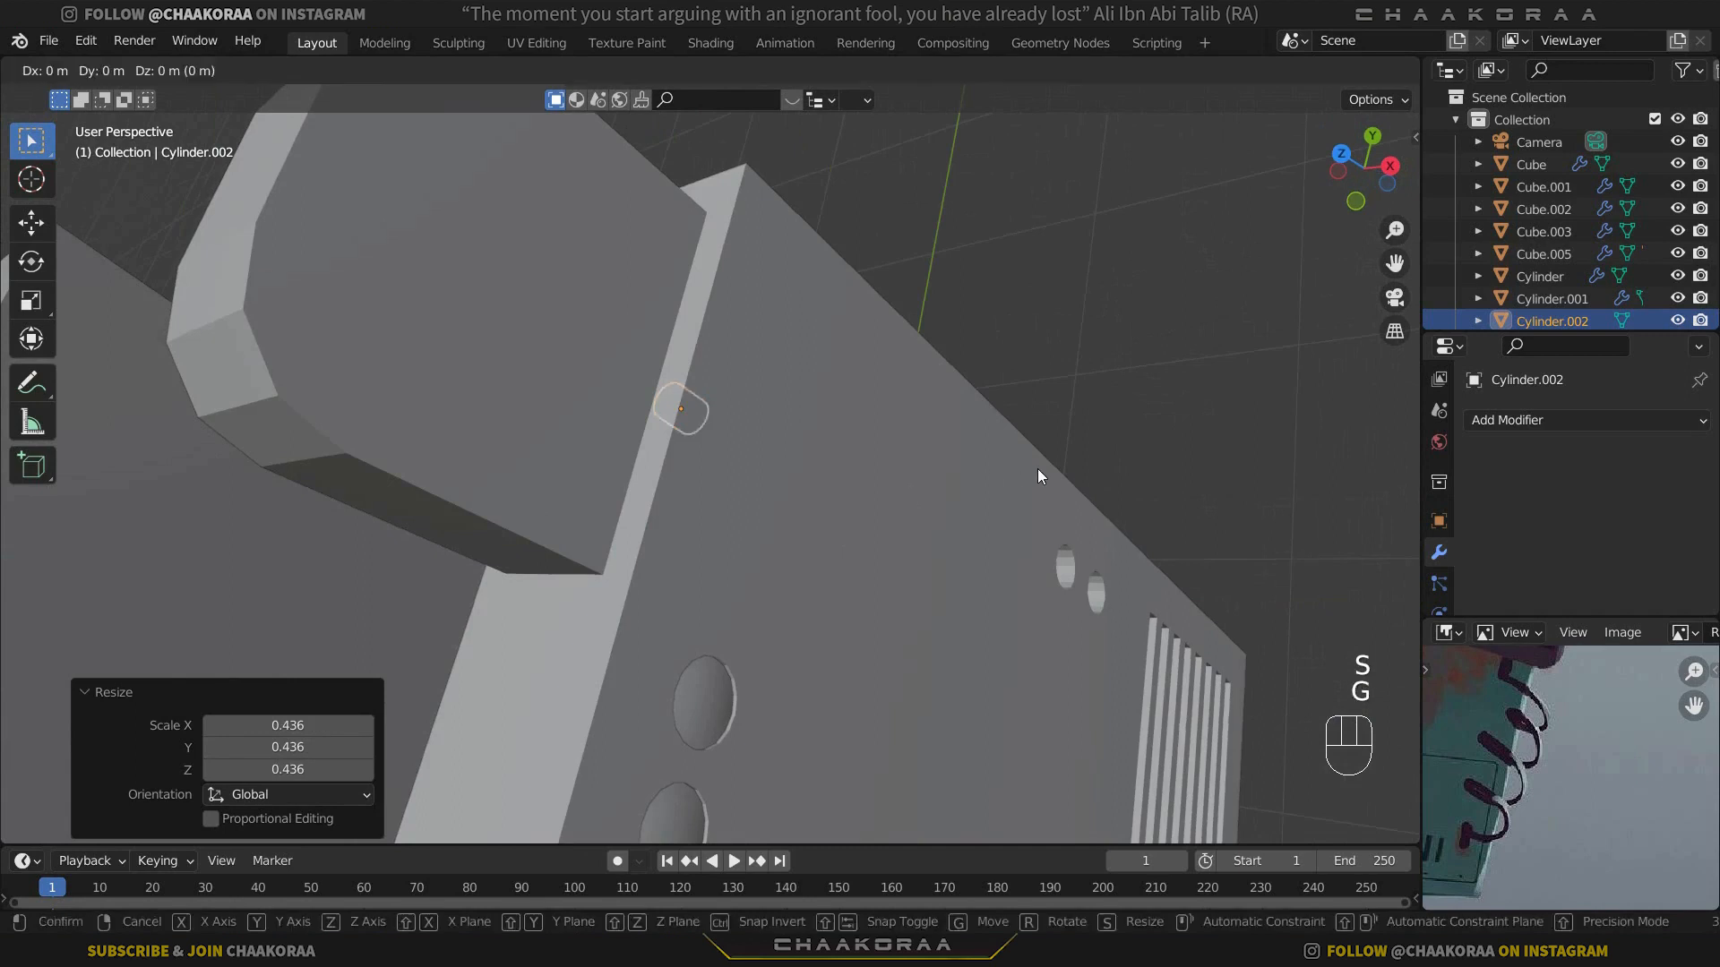
pyautogui.press('z')
pyautogui.click(449, 332)
# Step: Thin the cylinder by about 0.126 in X and Y with Z locked, and apply its scale
pyautogui.scroll(-3, 450, 332)
pyautogui.keyDown('shift'); pyautogui.moveTo(591, 351); pyautogui.dragTo(831, 470, button='middle'); pyautogui.keyUp('shift')
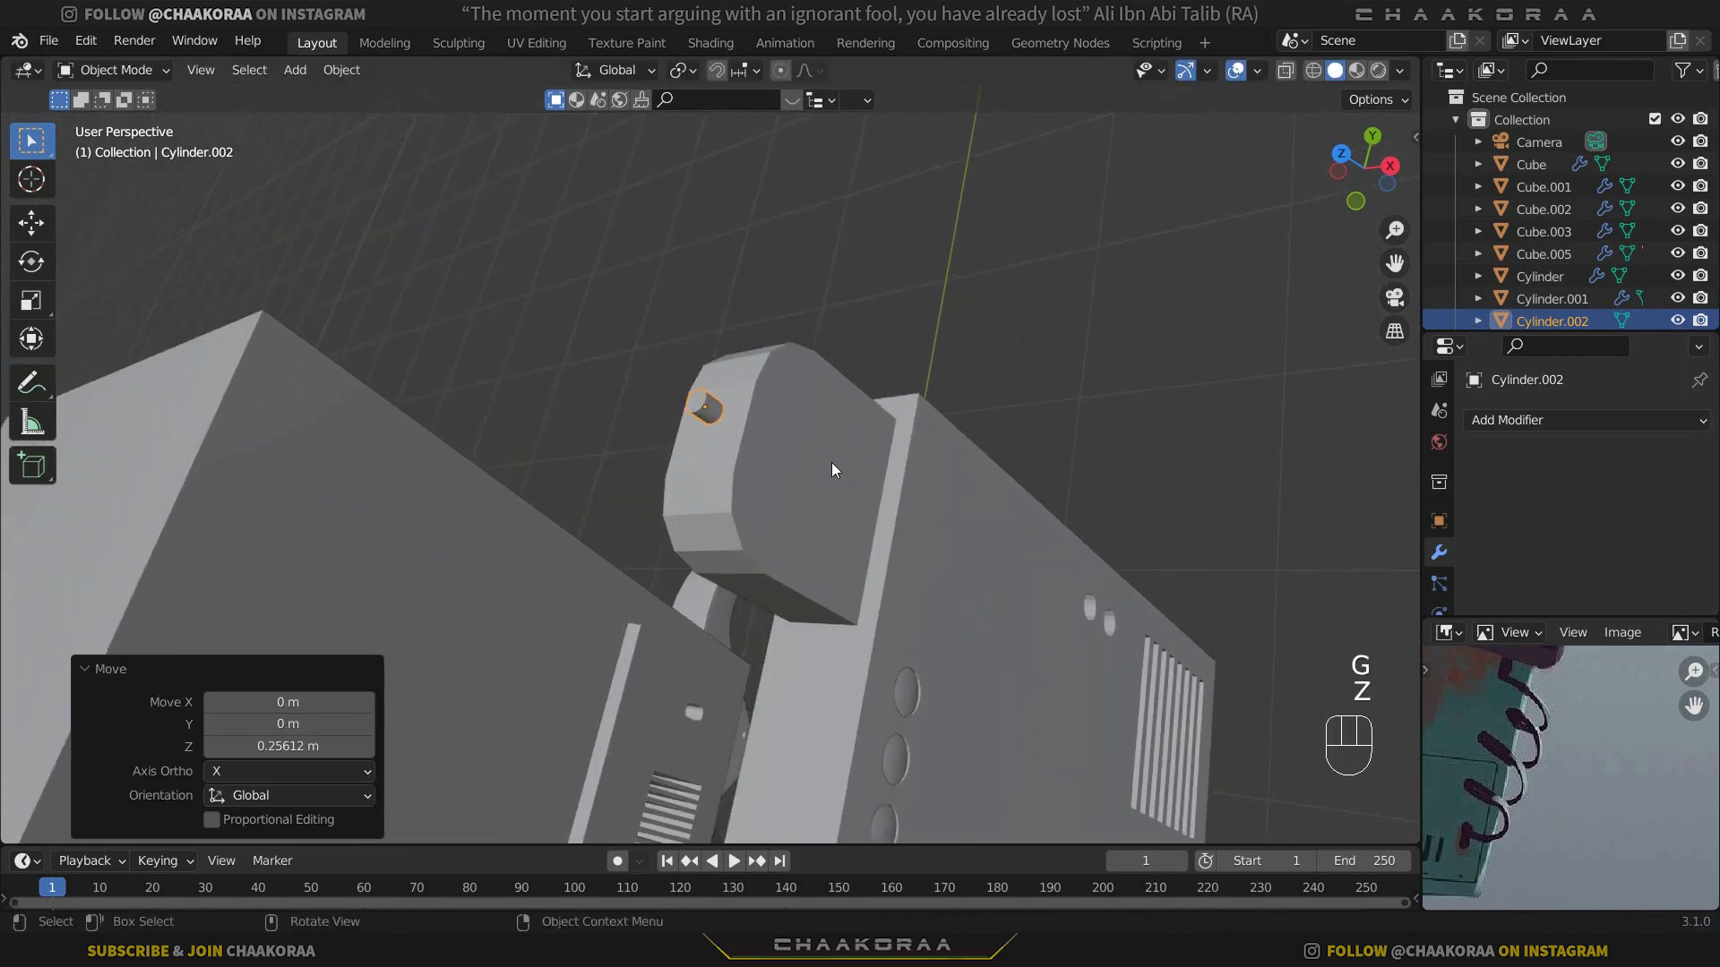
pyautogui.scroll(5, 831, 462)
pyautogui.press('s')
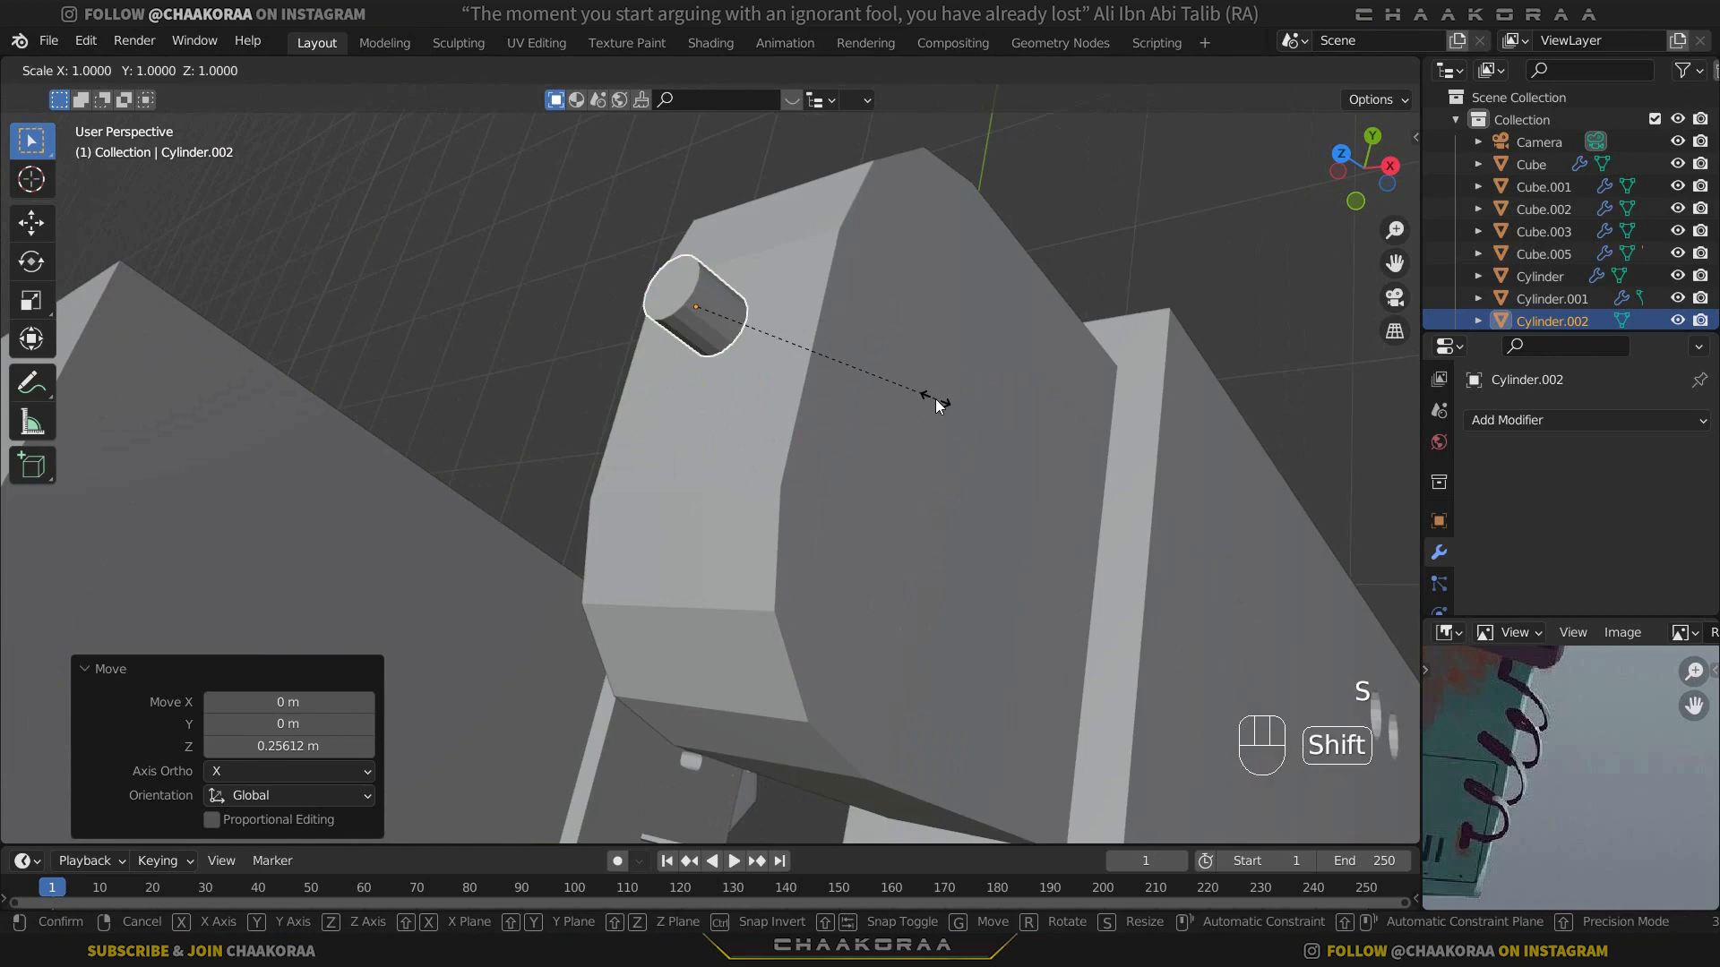
pyautogui.hotkey('shift', 'z')
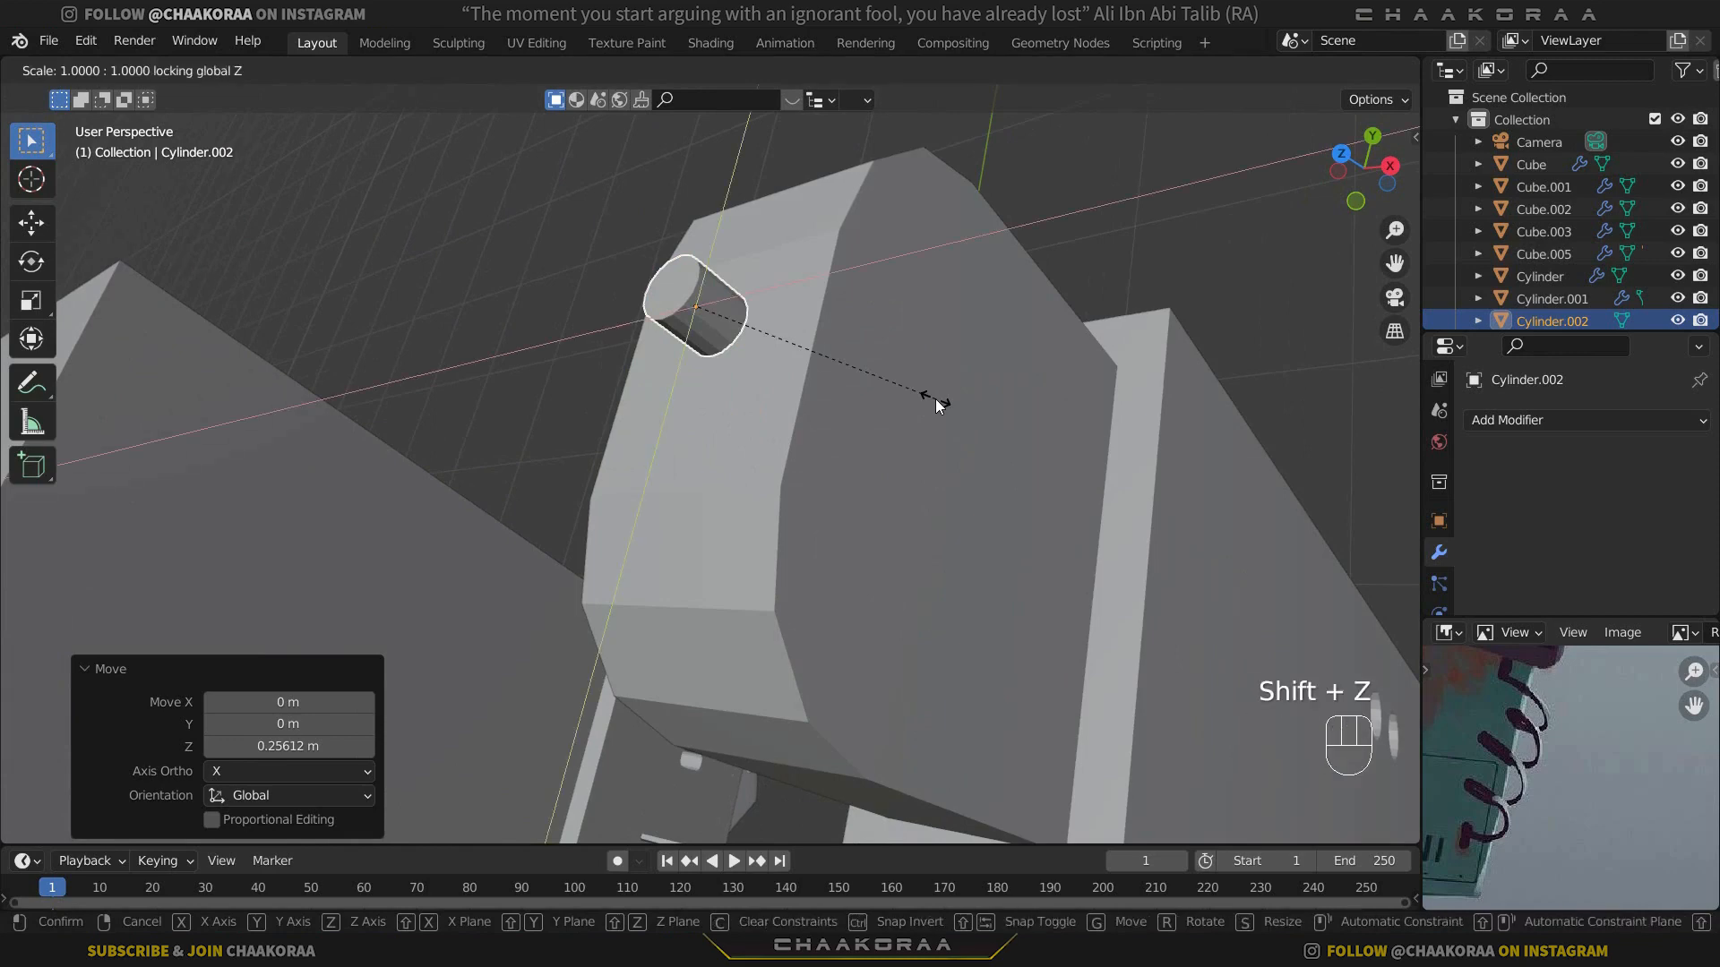
pyautogui.click(709, 339)
pyautogui.scroll(-1, 743, 350)
pyautogui.moveTo(752, 352); pyautogui.dragTo(1008, 410, button='middle')
pyautogui.hotkey('ctrl', 'a')
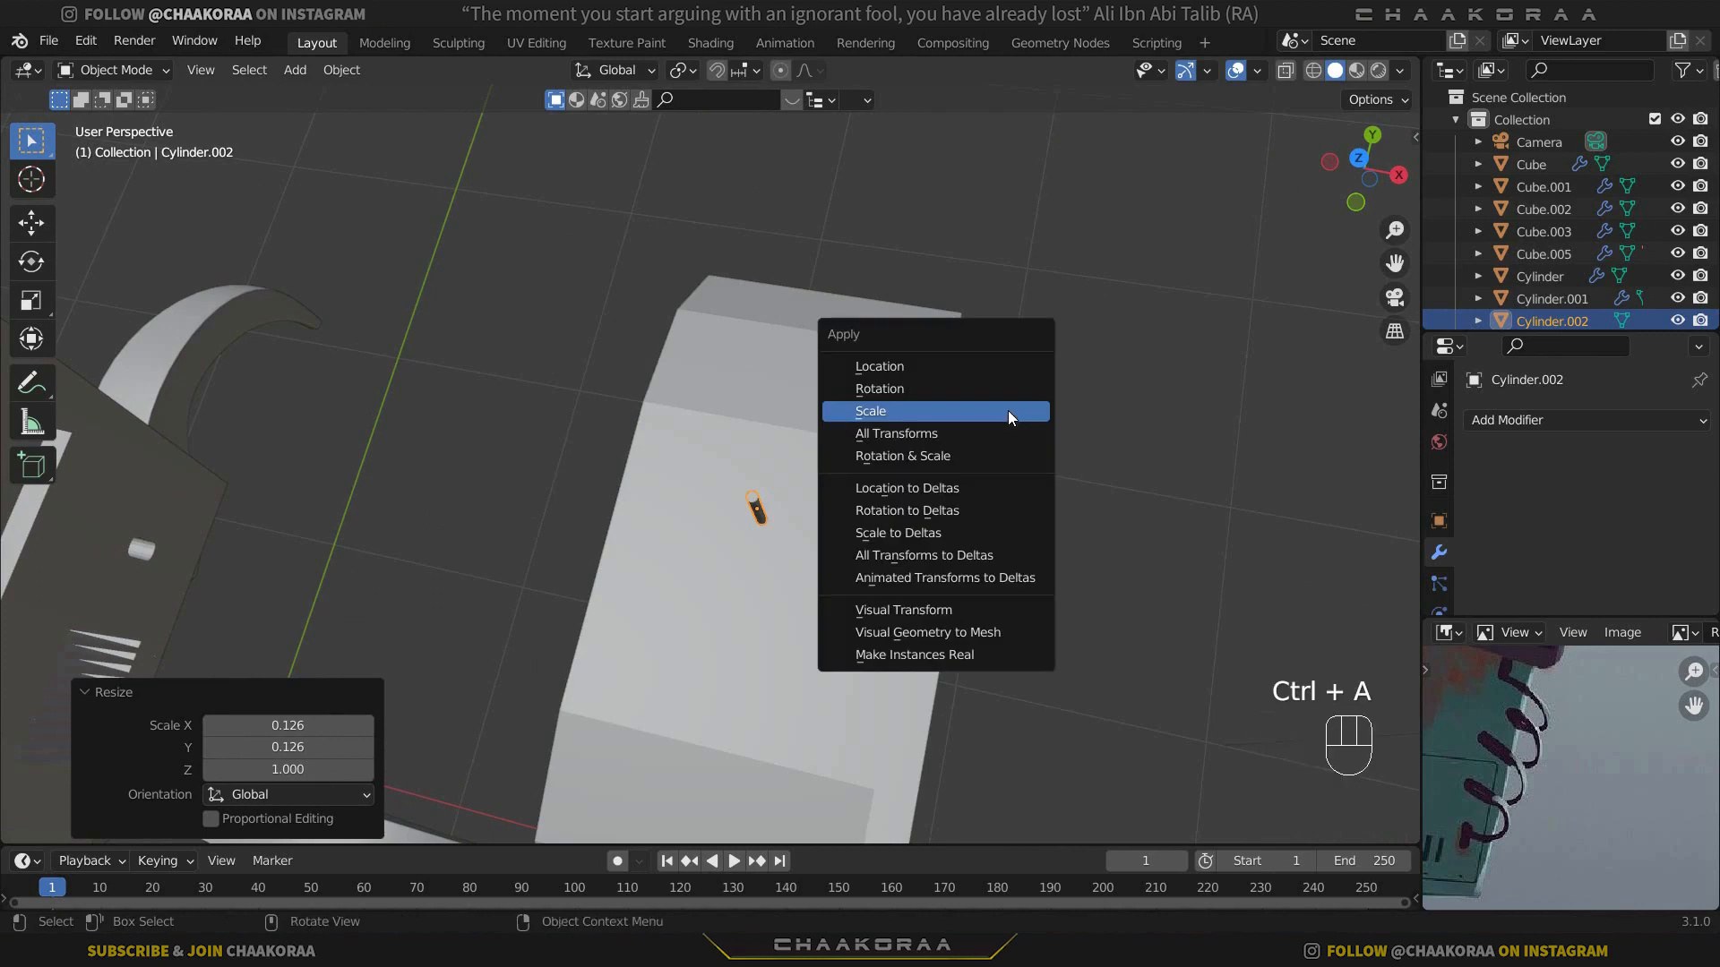
pyautogui.click(1008, 410)
# Step: Stretch the rod into a tall antenna by raising its top vertices along global Z, including a final move of about 0.082 m
pyautogui.moveTo(673, 491); pyautogui.dragTo(720, 468, button='middle')
pyautogui.scroll(2, 616, 374)
pyautogui.press('Tab')
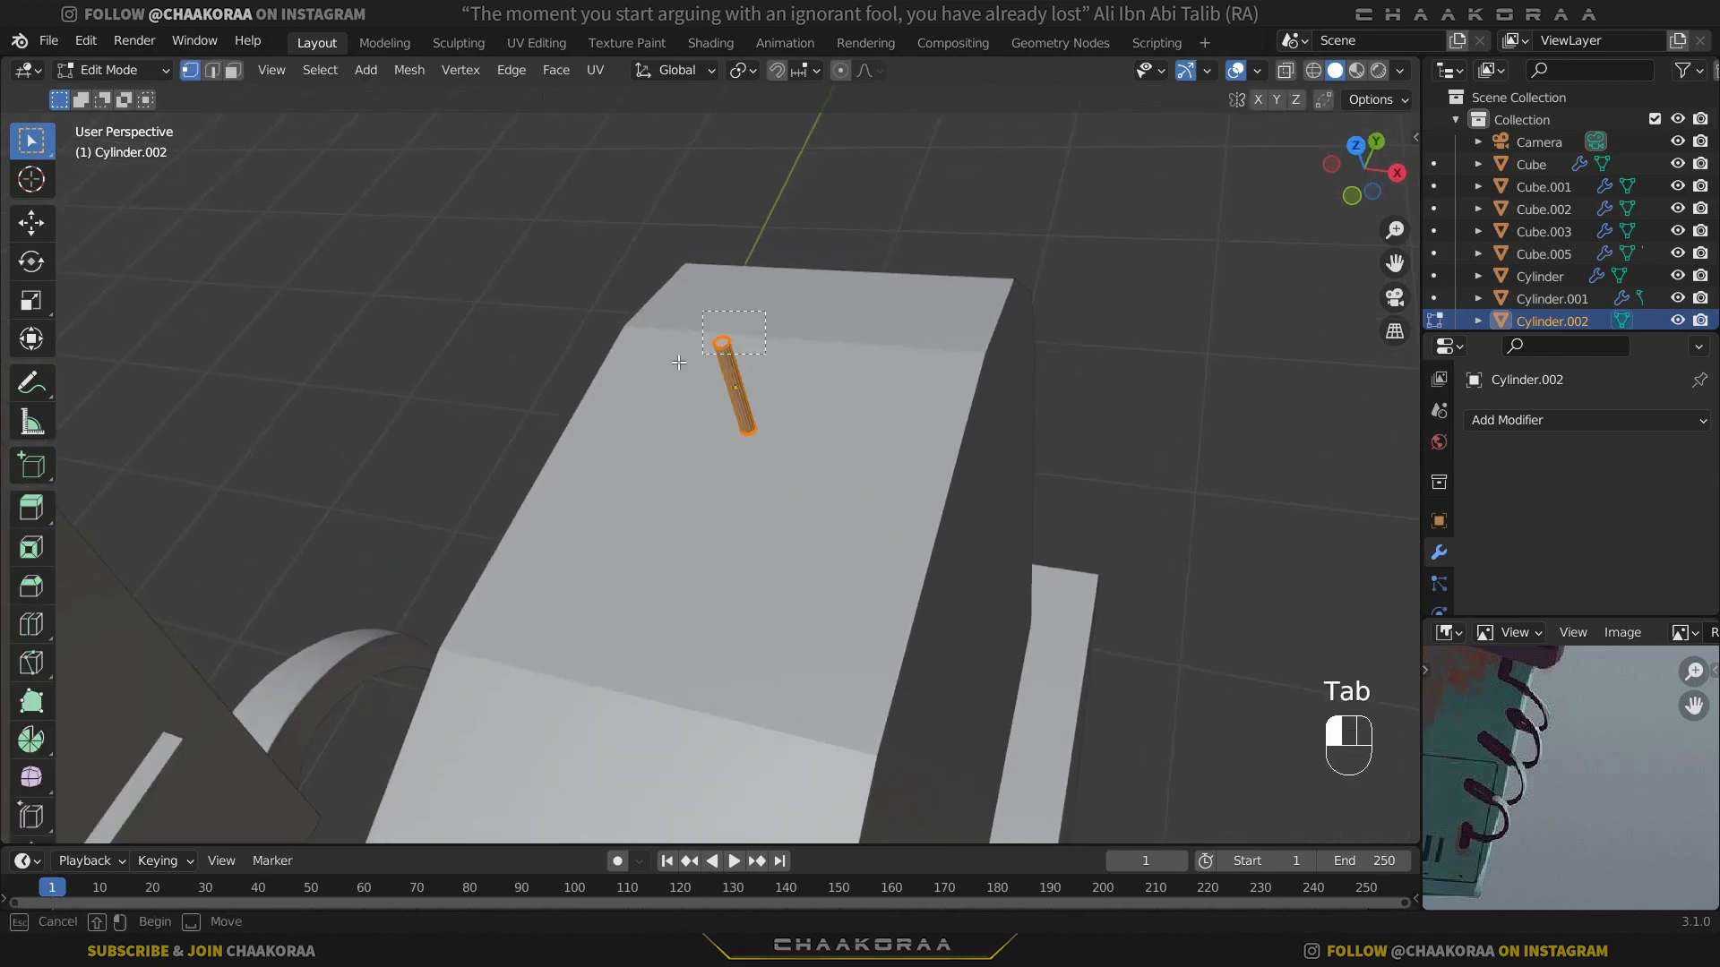
pyautogui.scroll(-3, 768, 377)
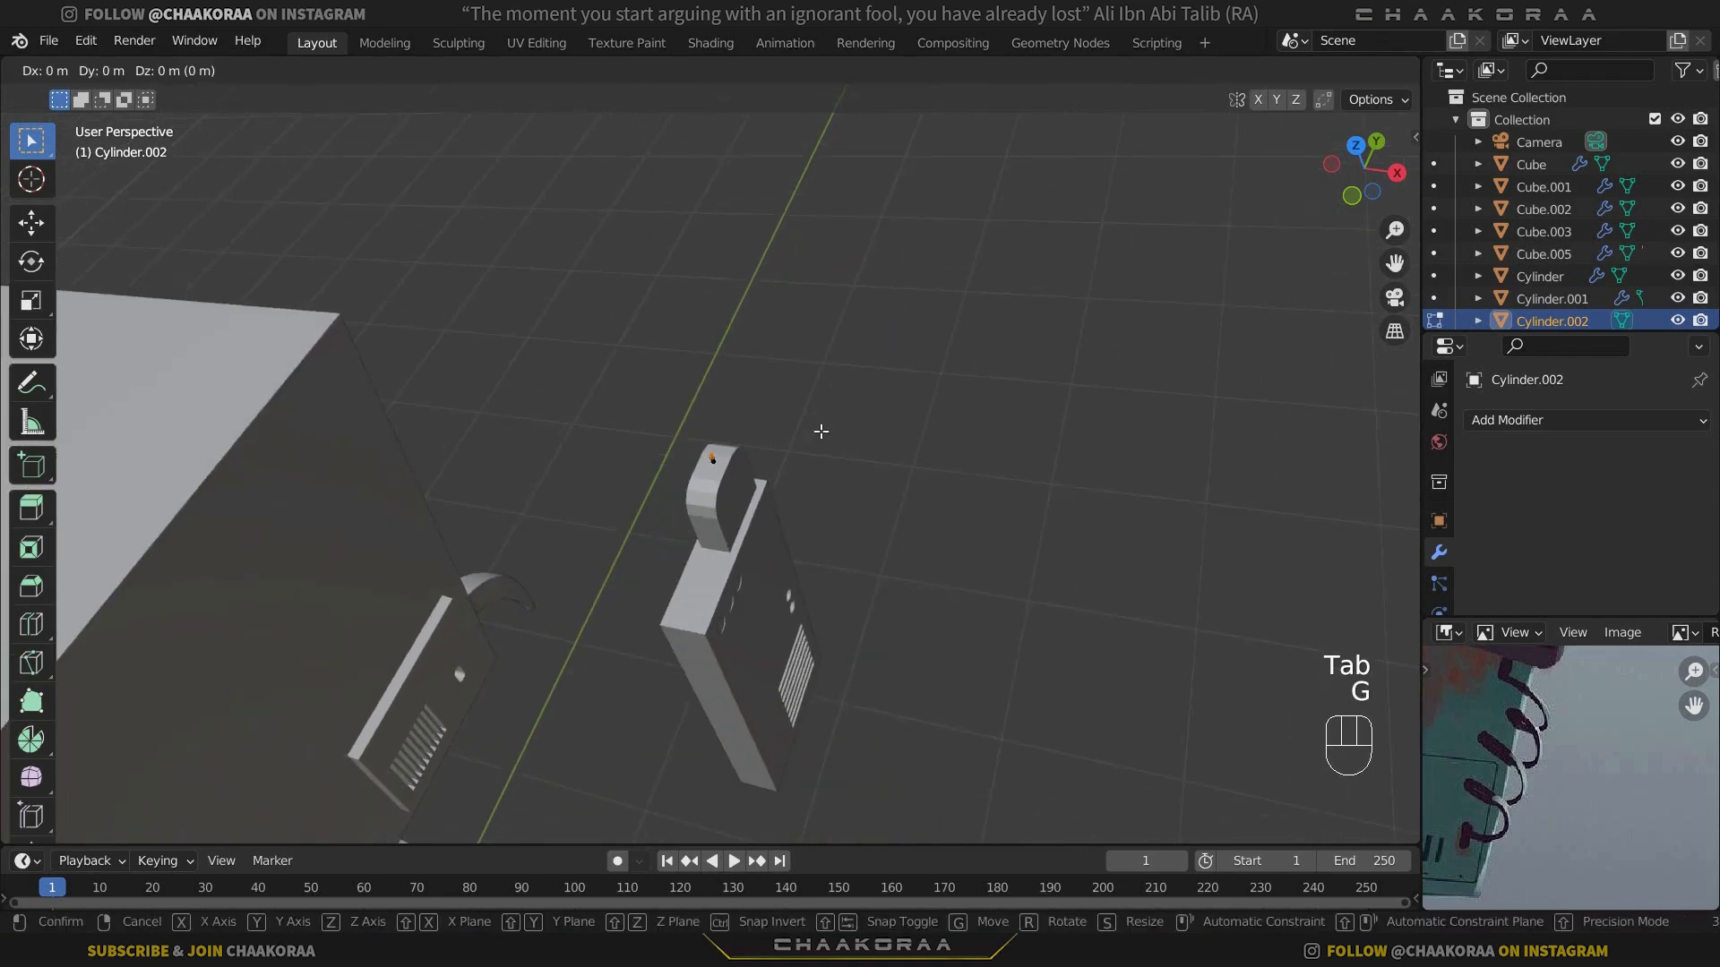
pyautogui.press('g')
pyautogui.press('z')
pyautogui.click(768, 223)
pyautogui.moveTo(761, 449); pyautogui.dragTo(800, 395, button='middle')
pyautogui.press('g')
pyautogui.press('z')
pyautogui.click(775, 379)
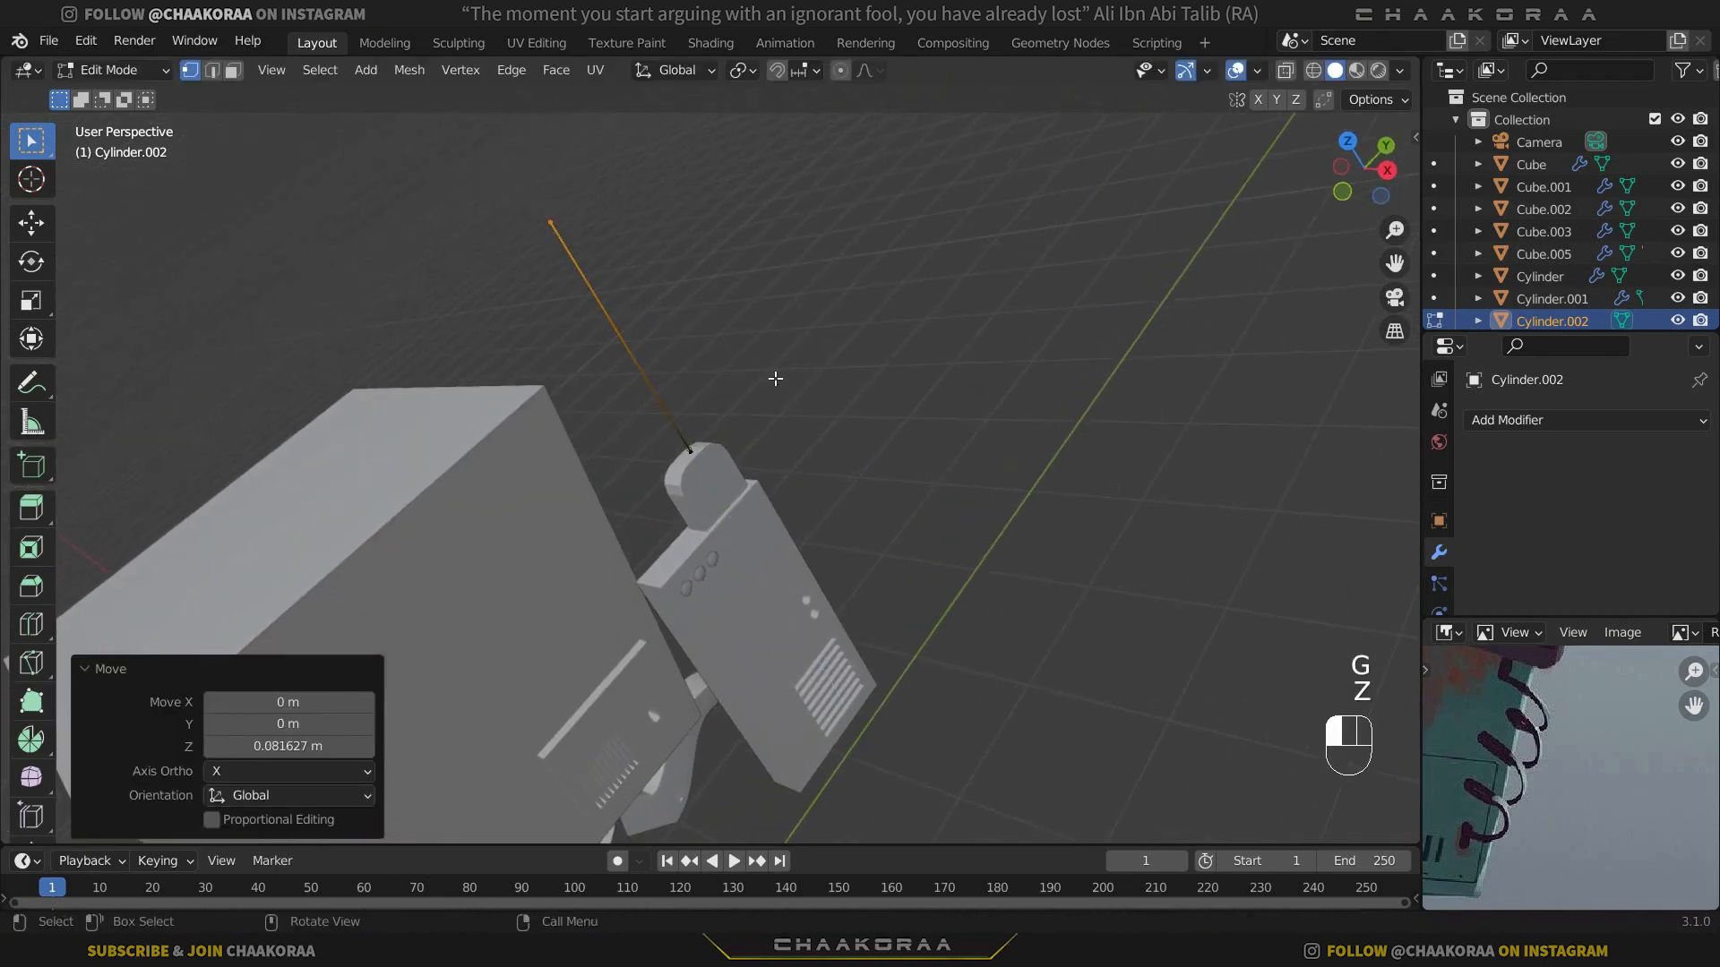
# Step: Add one centred loop cut to the antenna and offset it about -0.018 m in X, -0.037 m in Y and -0.008 m in Z
pyautogui.hotkey('ctrl', 'r')
pyautogui.click(638, 360)
pyautogui.rightClick(638, 359)
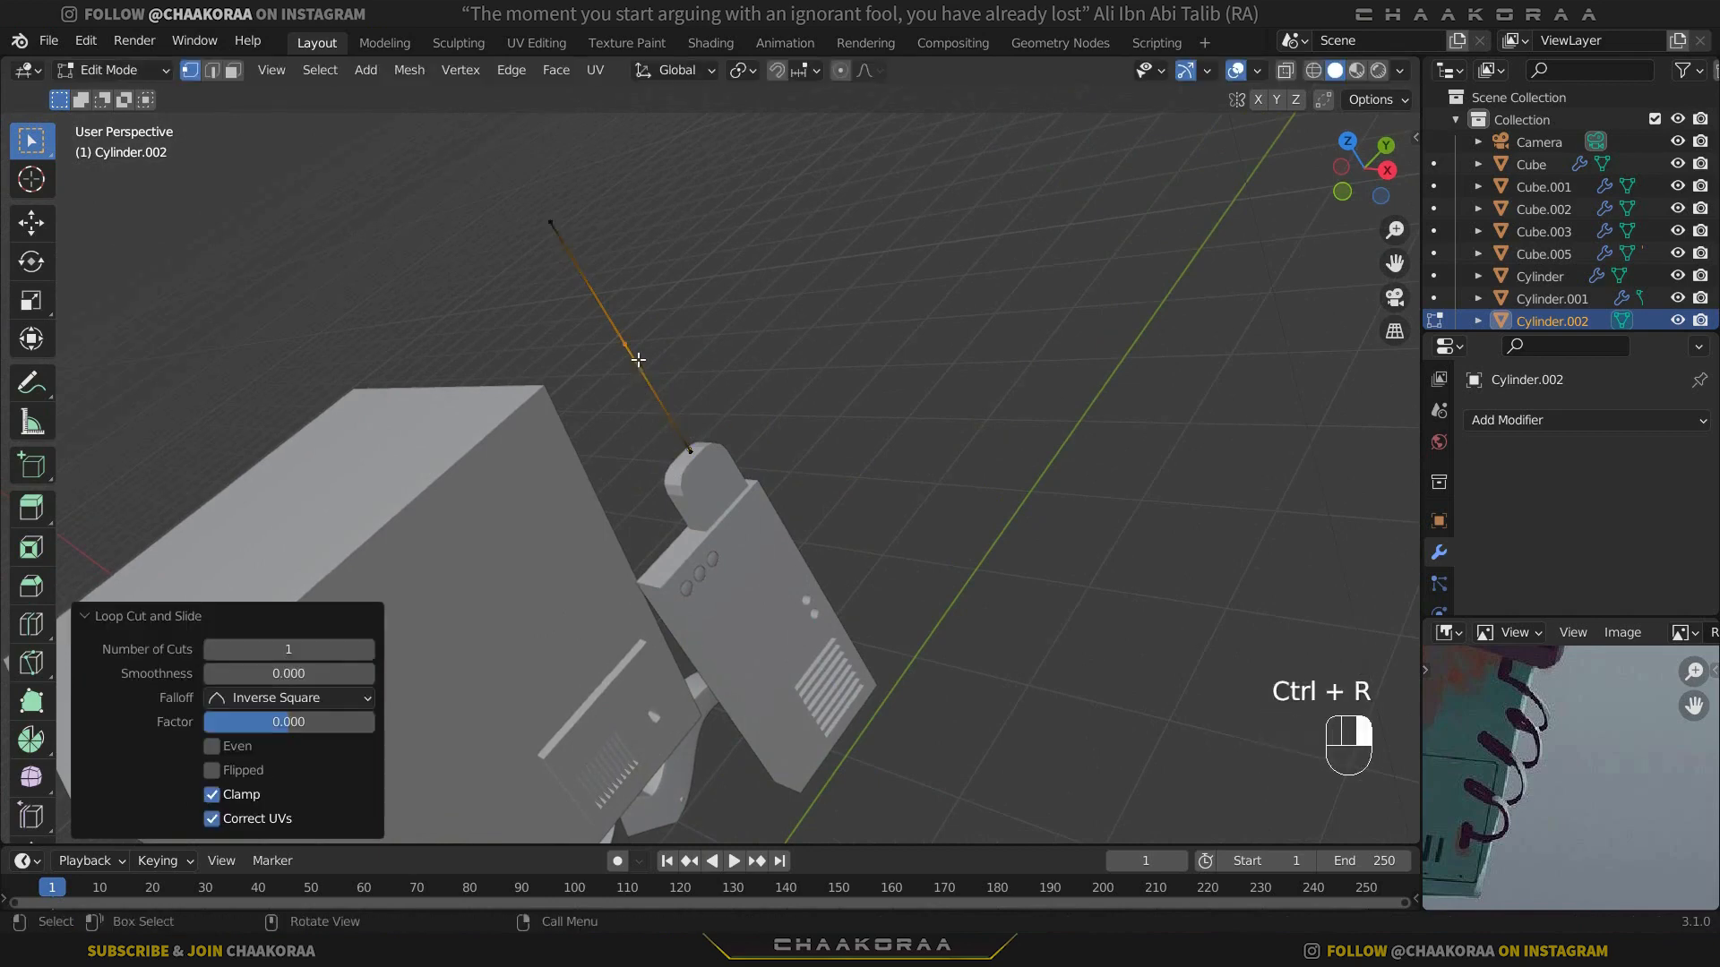
pyautogui.press('g')
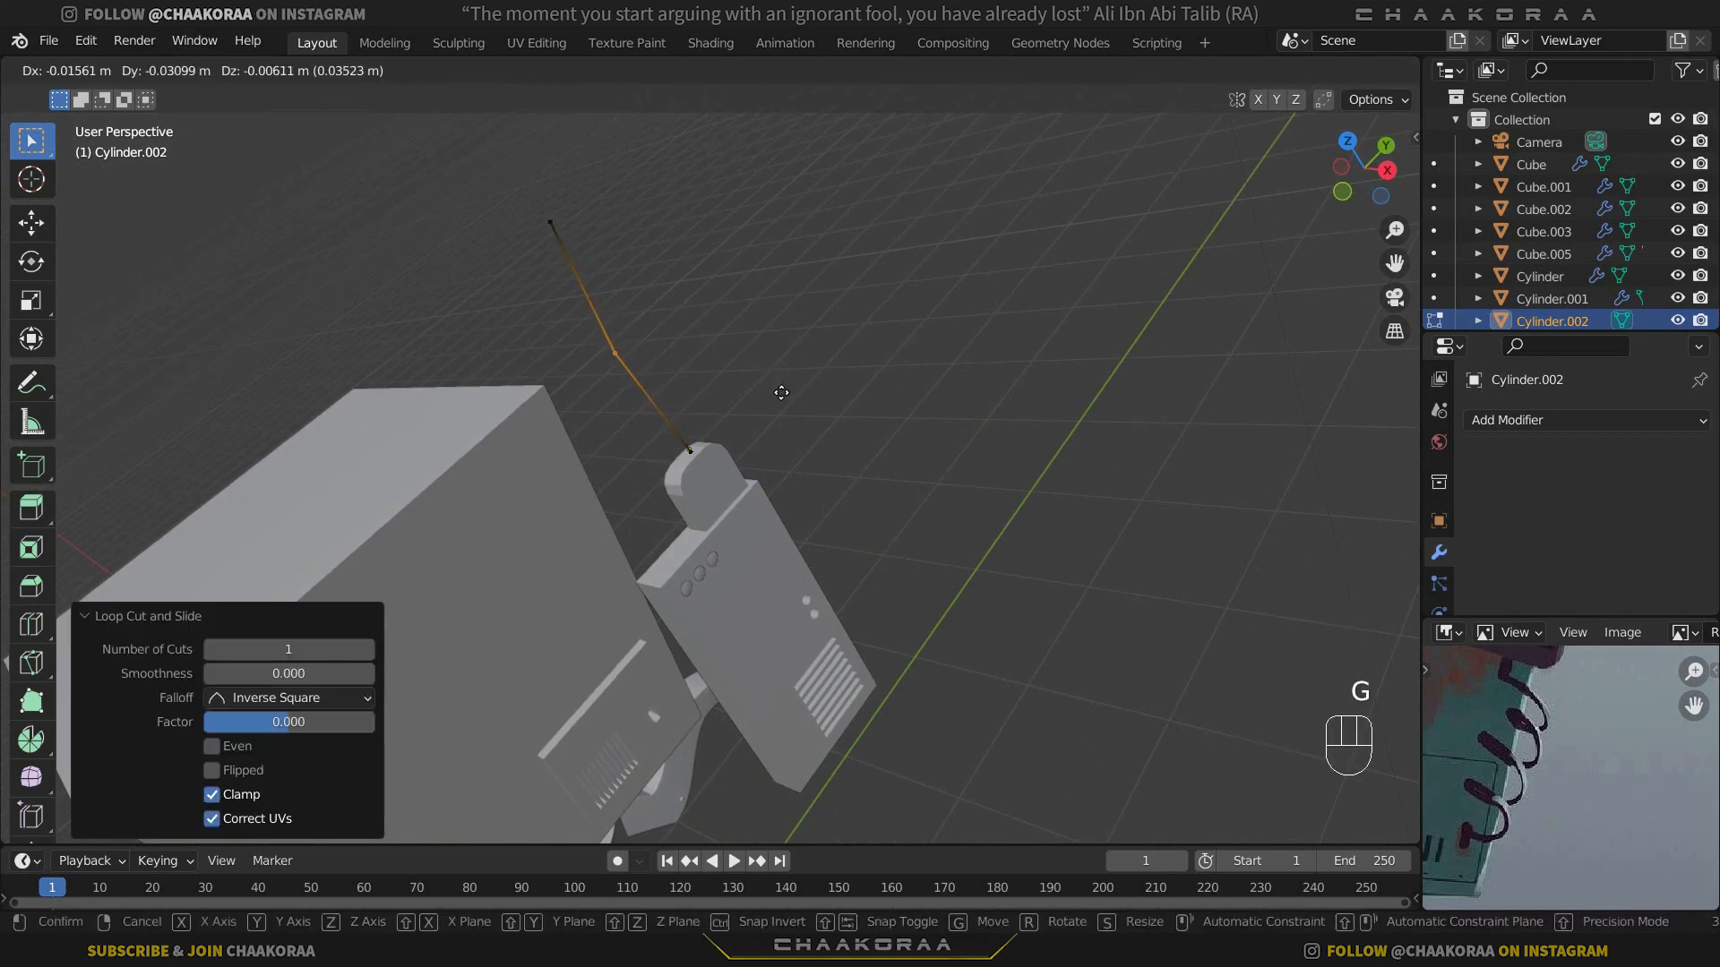
pyautogui.click(781, 392)
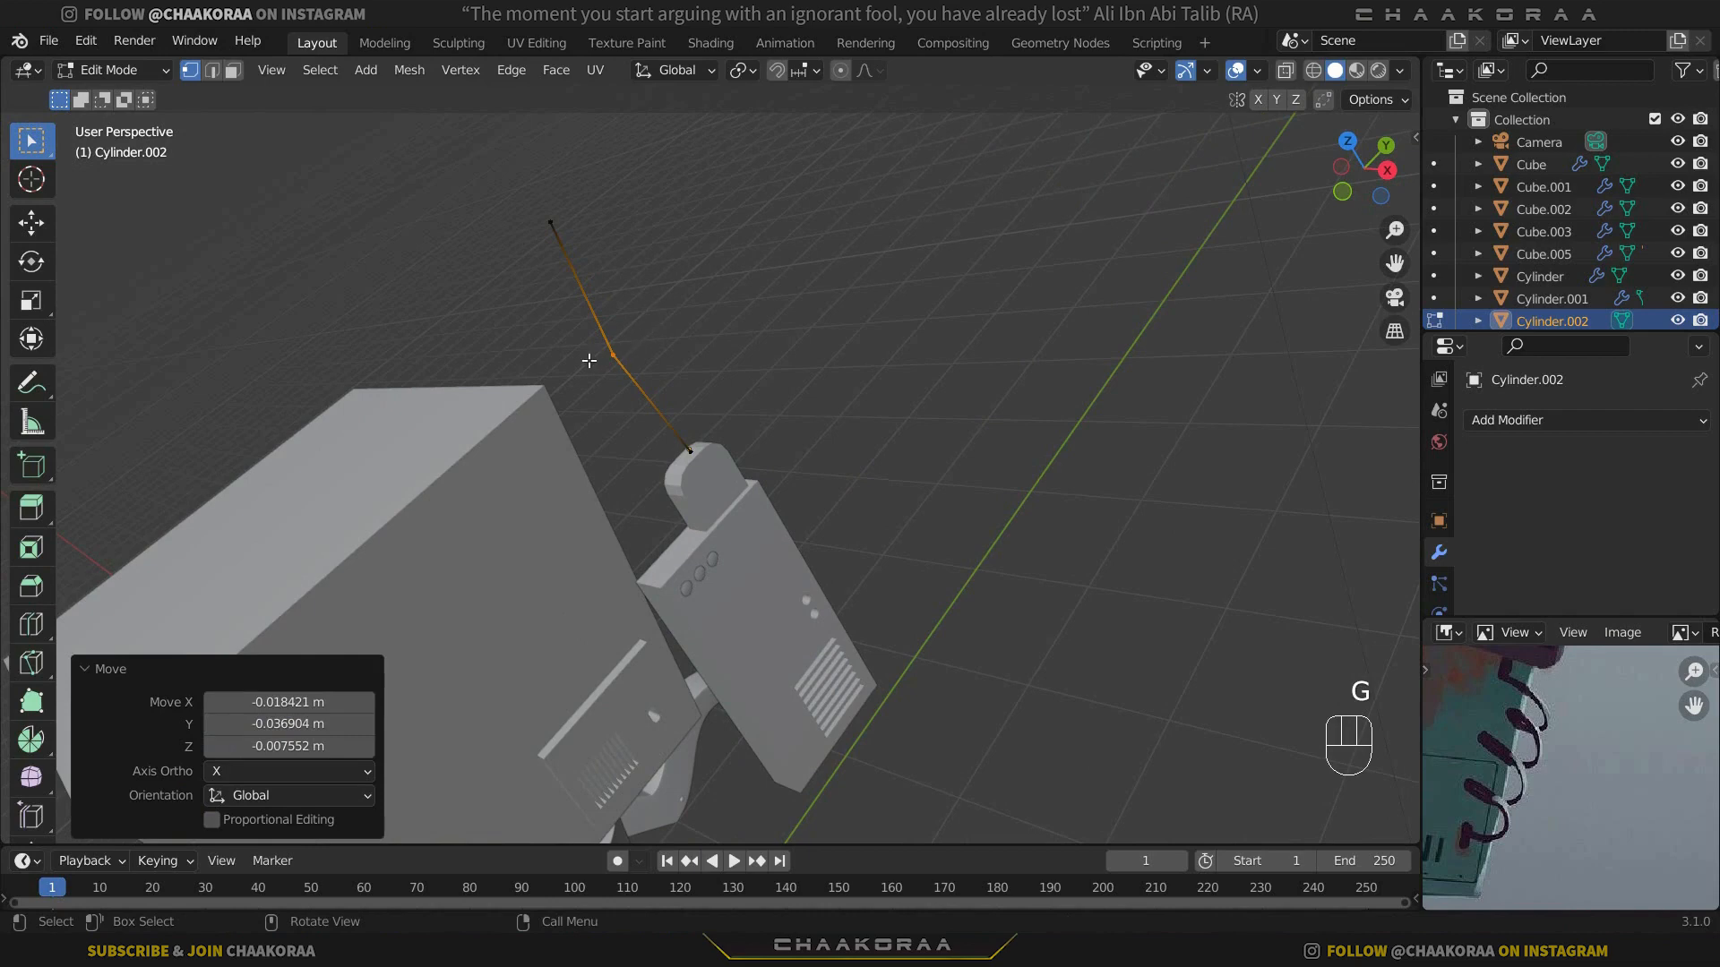
# Step: Reposition the antenna's vertices freehand to refine its bent shape
pyautogui.moveTo(724, 410); pyautogui.dragTo(765, 602, button='middle')
pyautogui.press('g')
pyautogui.click(859, 603)
pyautogui.press('g')
pyautogui.click(867, 538)
# Step: Select the antenna's top end face, snap the 3D cursor to it, and return to Object Mode
pyautogui.click(718, 340)
pyautogui.press('3')
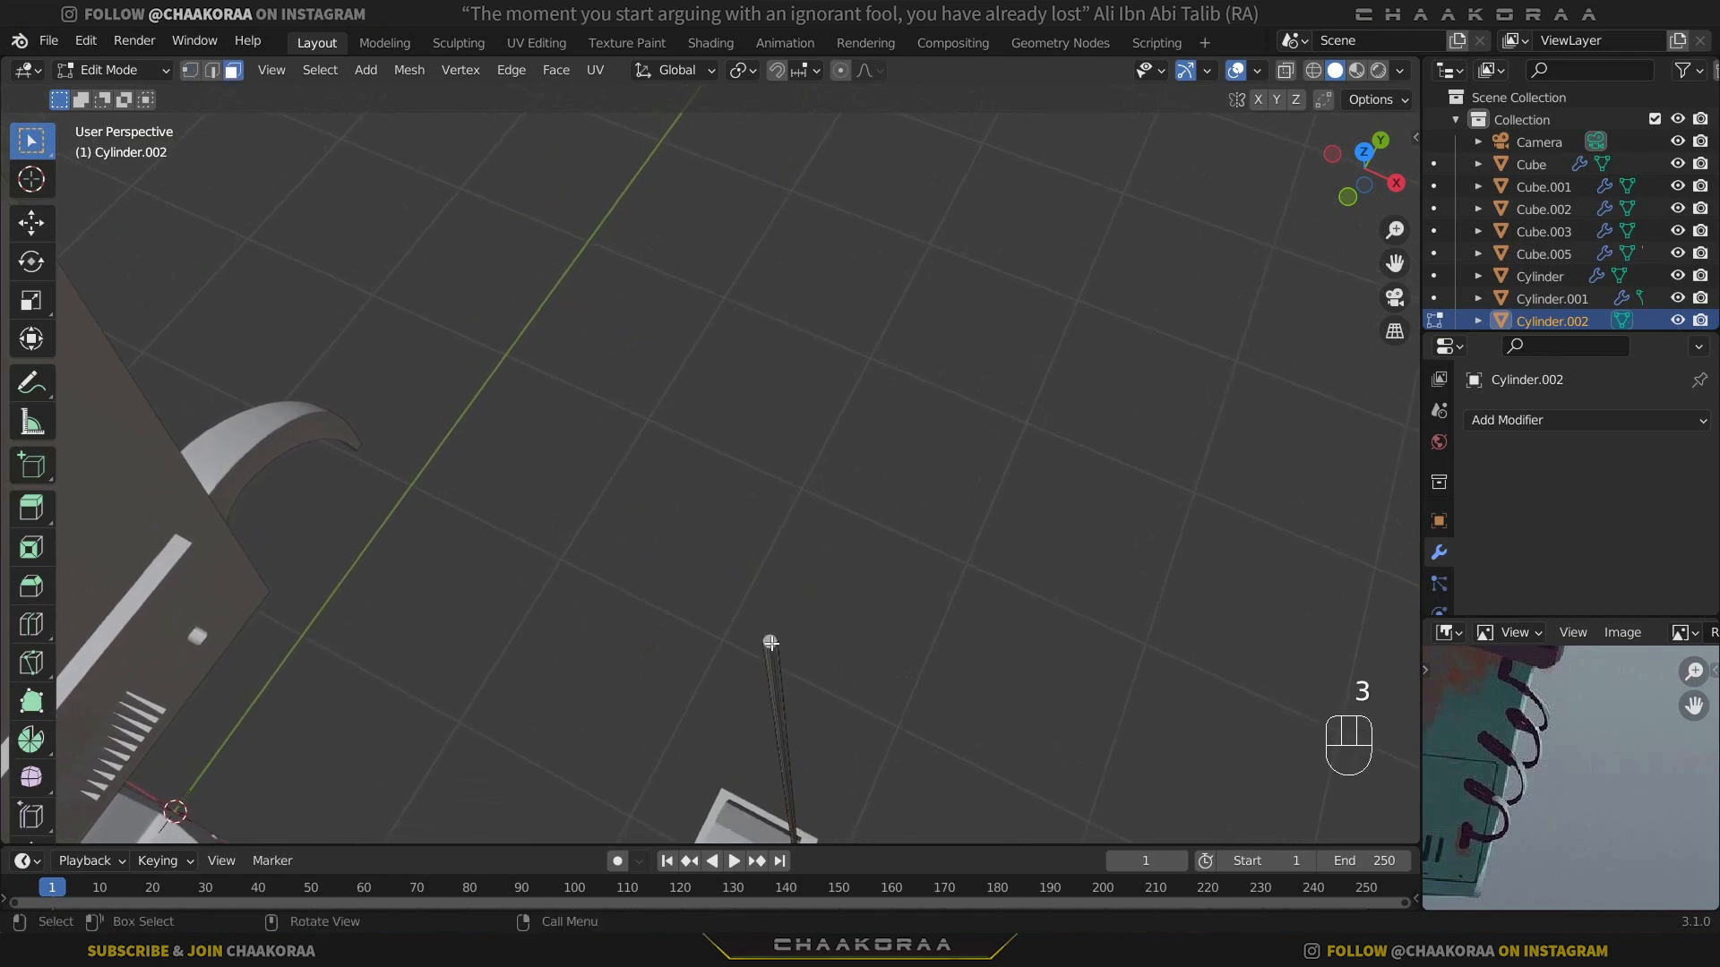
pyautogui.scroll(2, 803, 660)
pyautogui.keyDown('shift'); pyautogui.moveTo(803, 660); pyautogui.dragTo(791, 614, button='middle'); pyautogui.keyUp('shift')
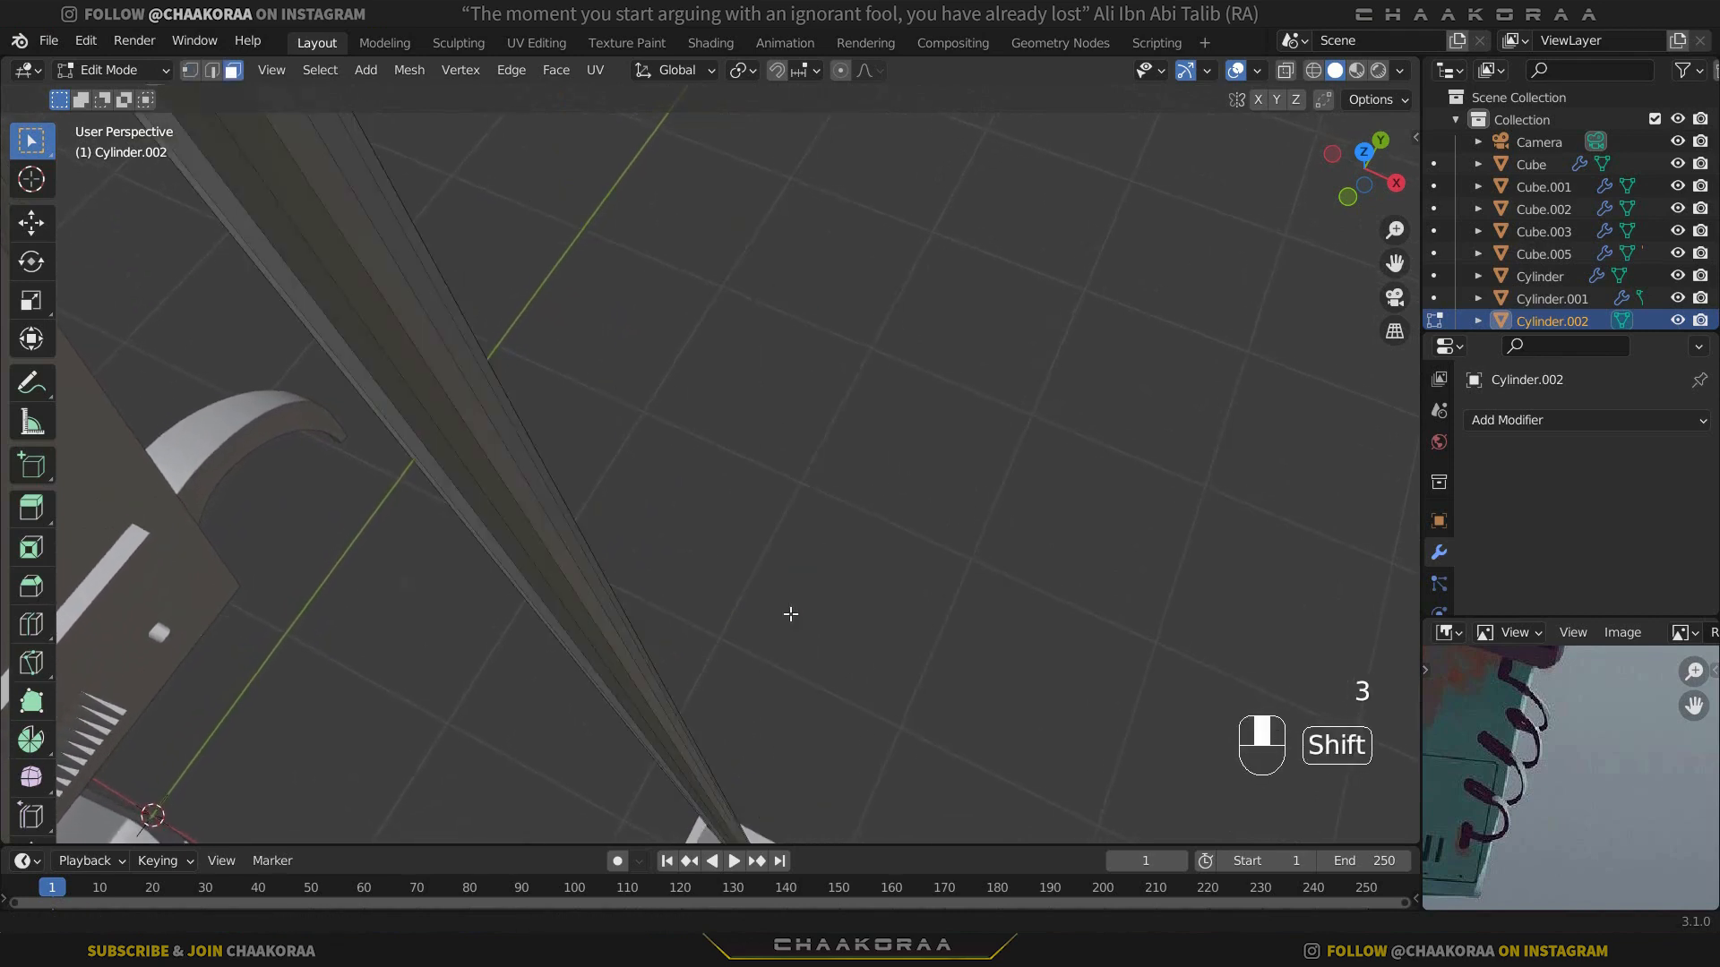
pyautogui.scroll(-1, 792, 615)
pyautogui.scroll(-4, 843, 534)
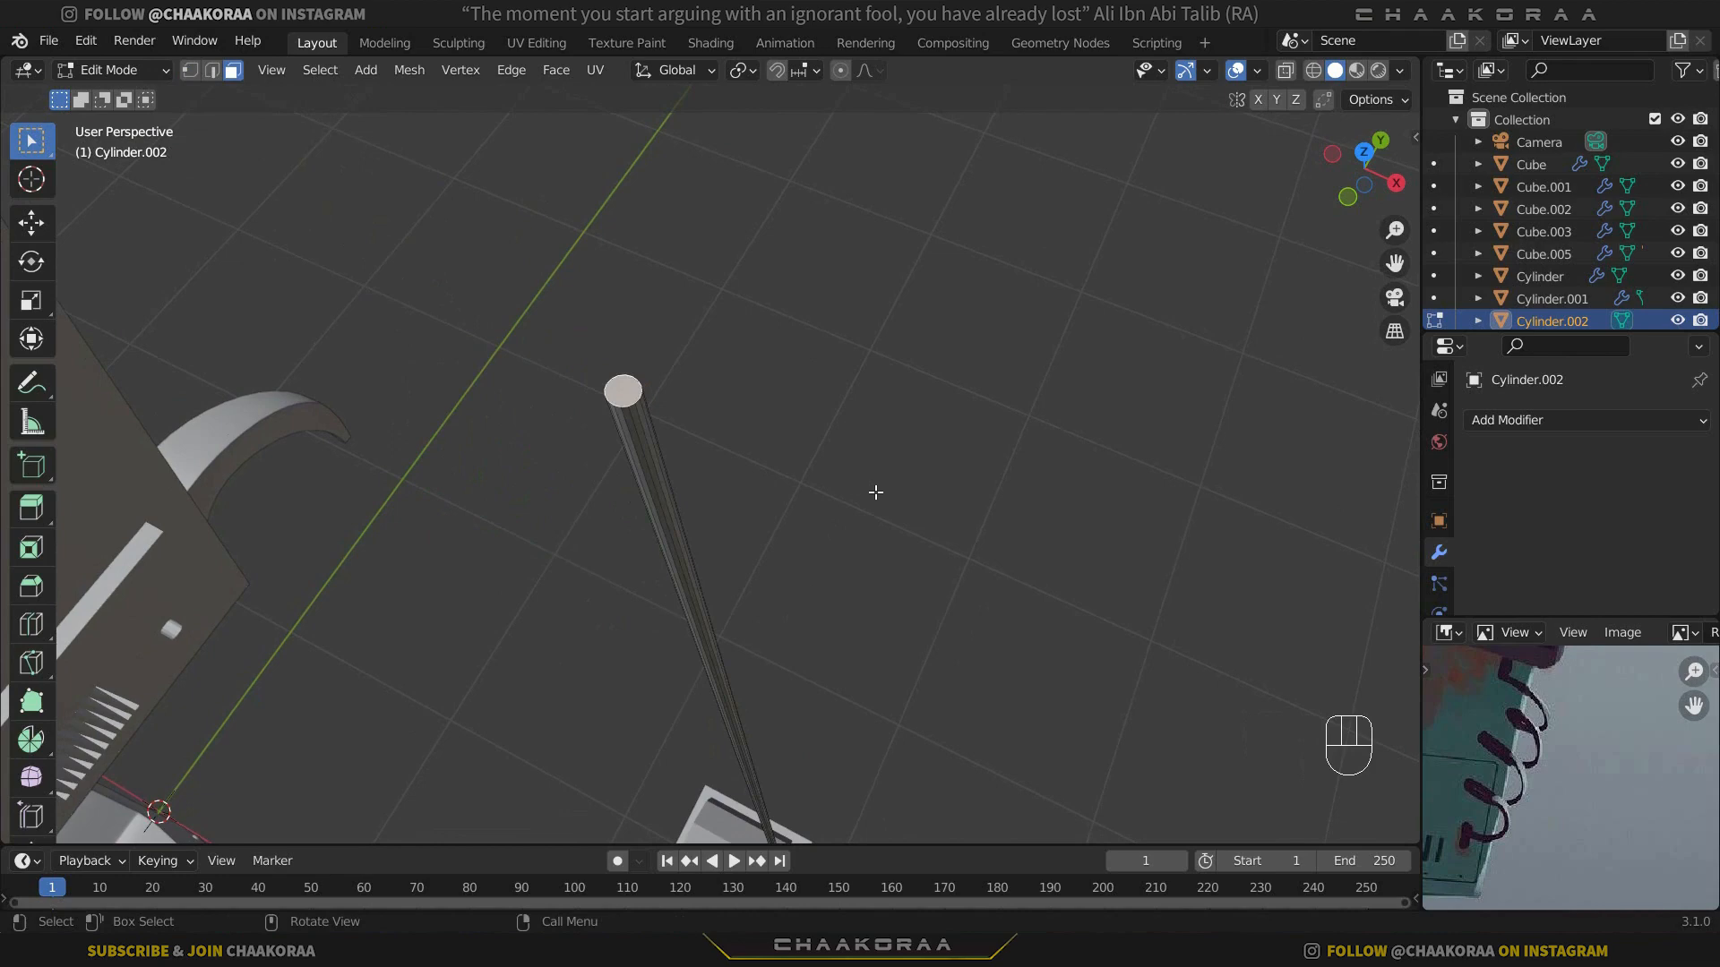
pyautogui.hotkey('shift', 's')
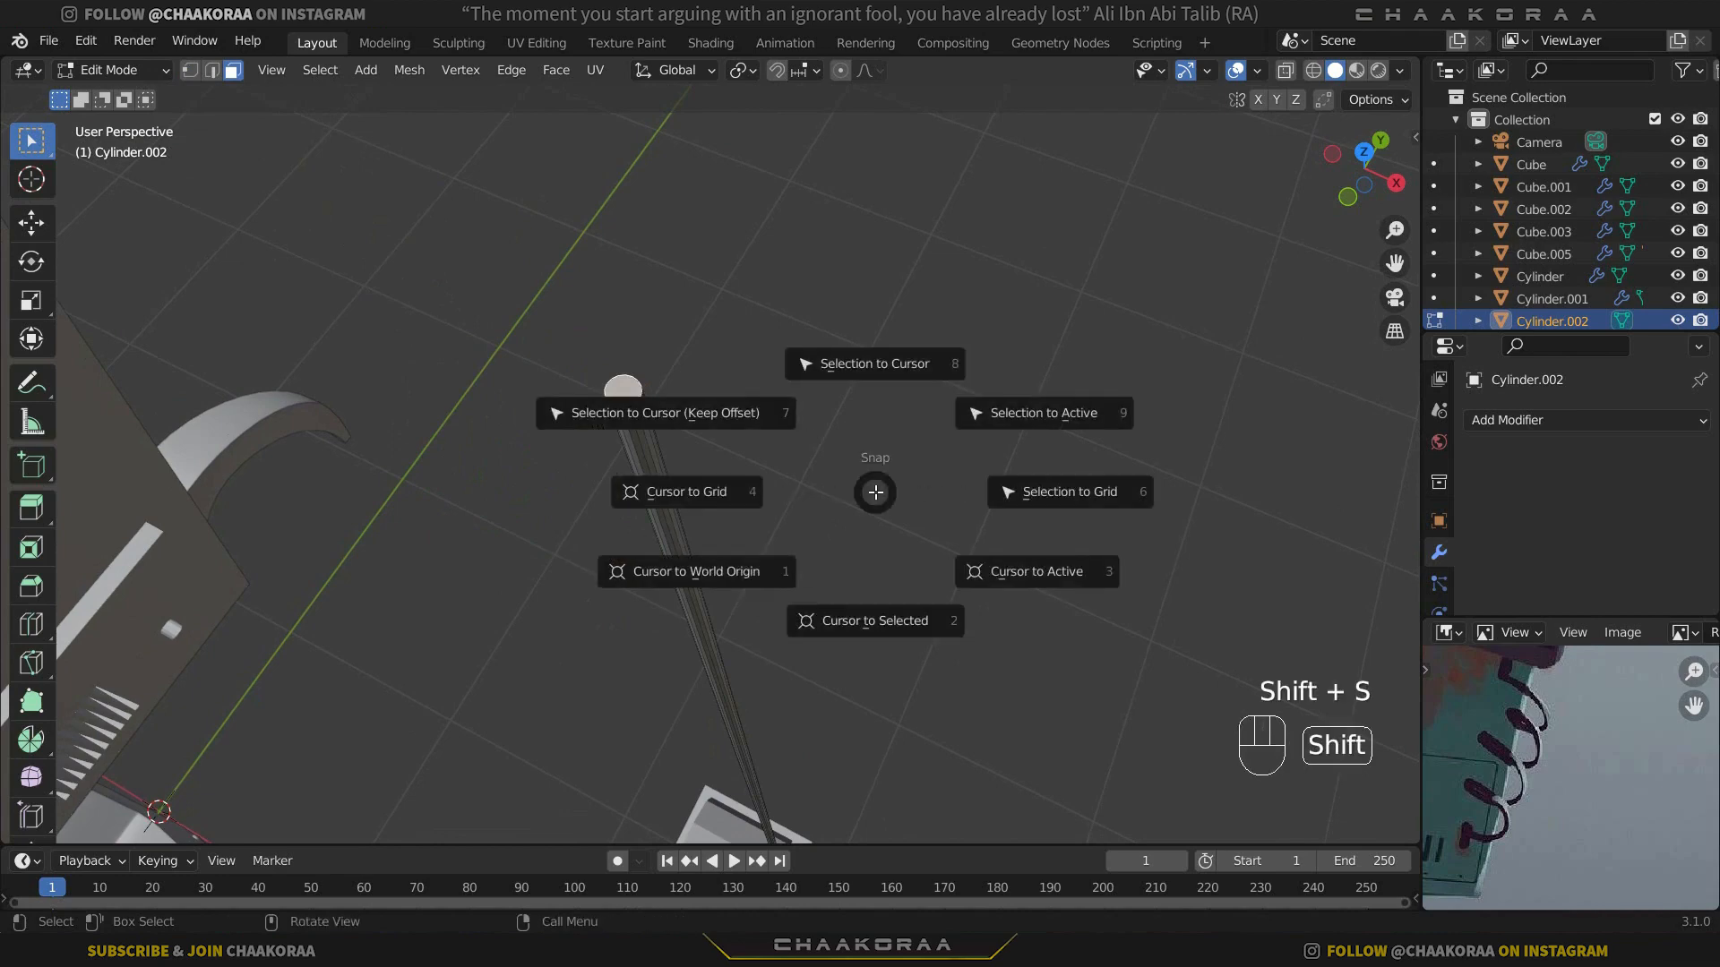
pyautogui.click(875, 619)
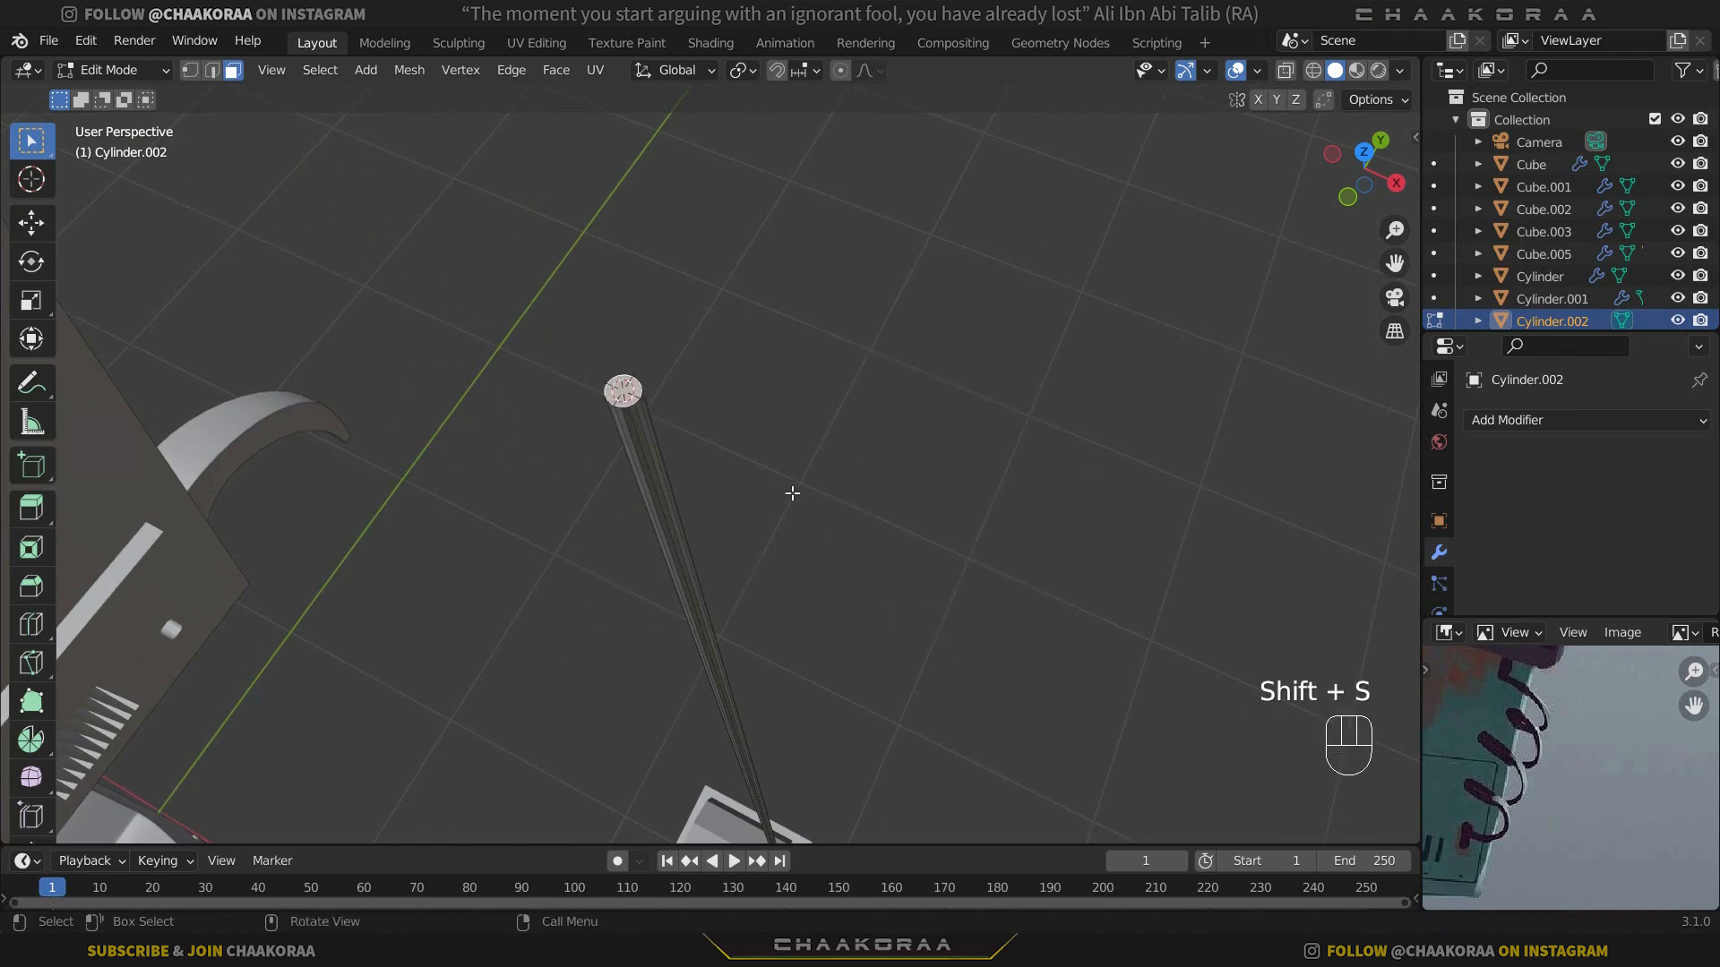
pyautogui.press('Tab')
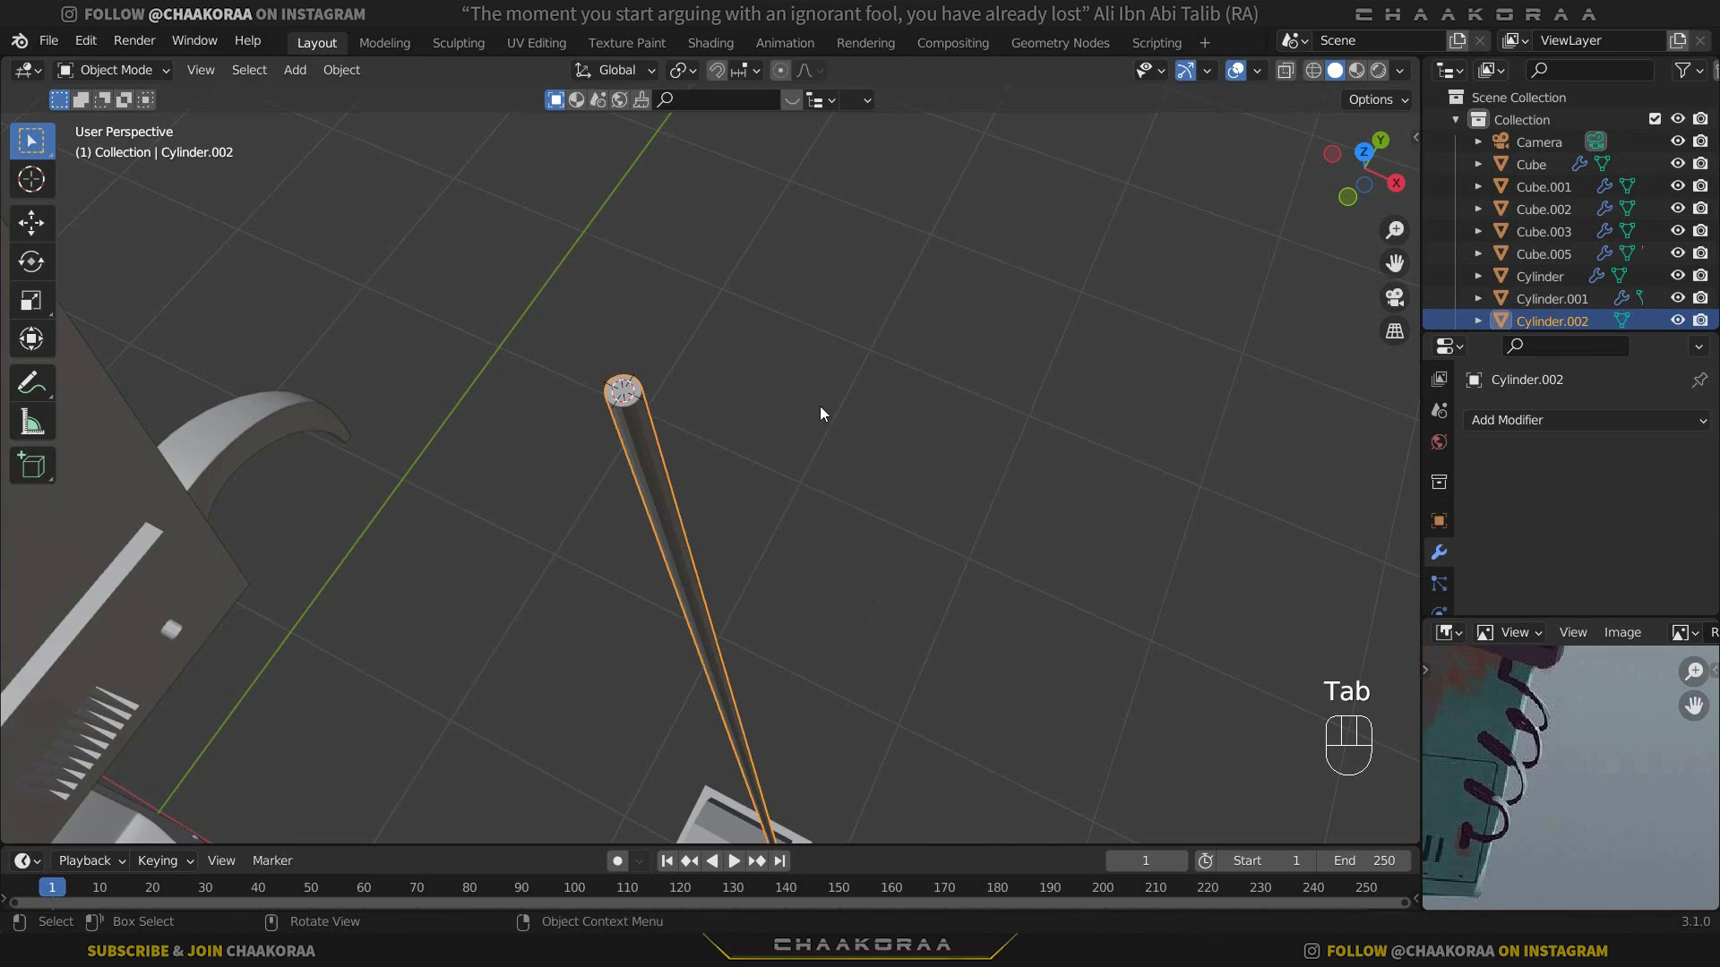
# Step: Add a UV sphere at the antenna's tip with 16 segments and 16 rings
pyautogui.hotkey('shift', 'a')
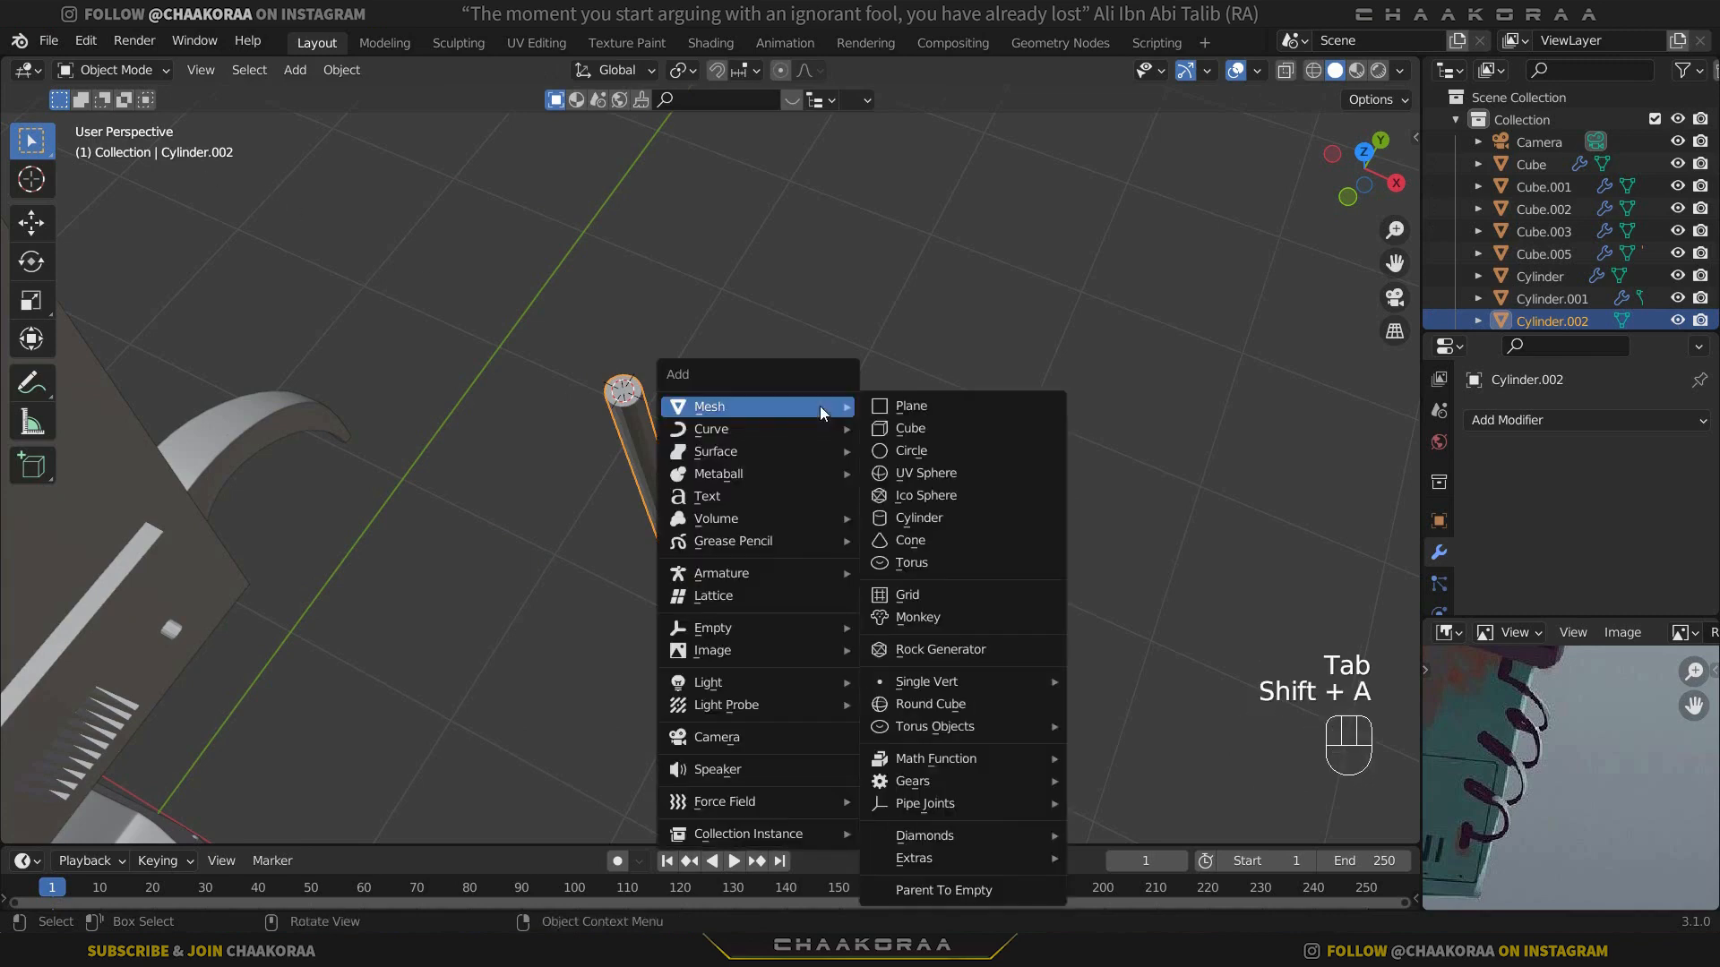
pyautogui.click(1007, 476)
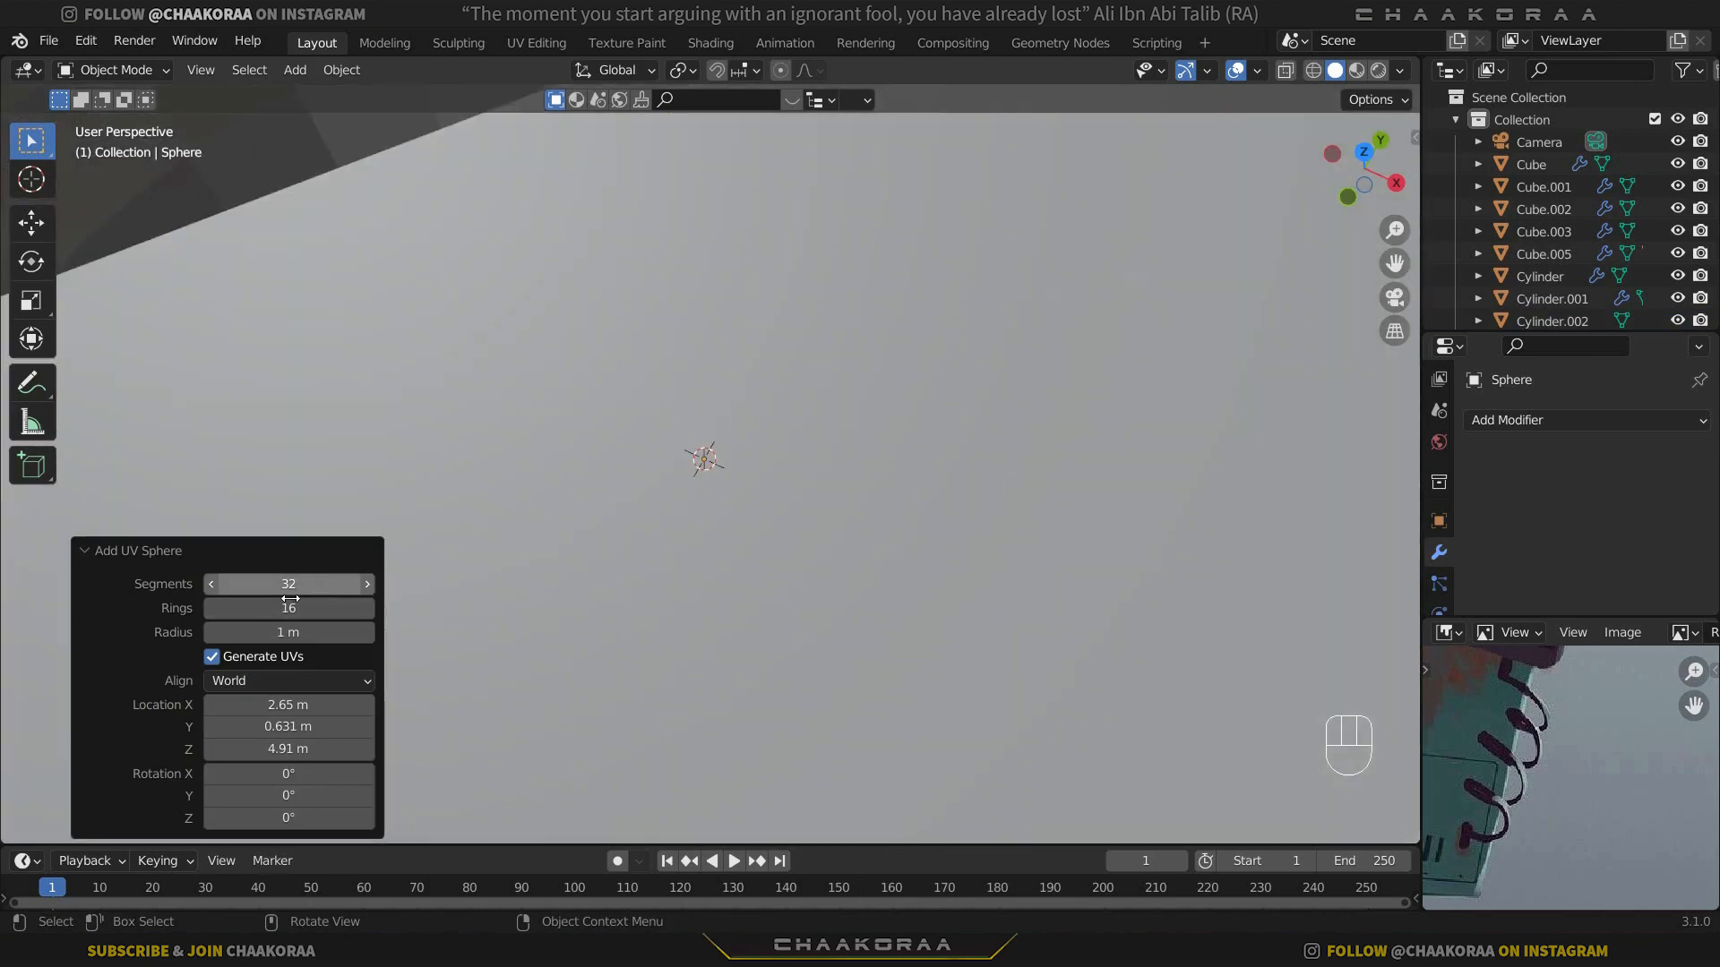
pyautogui.click(323, 585)
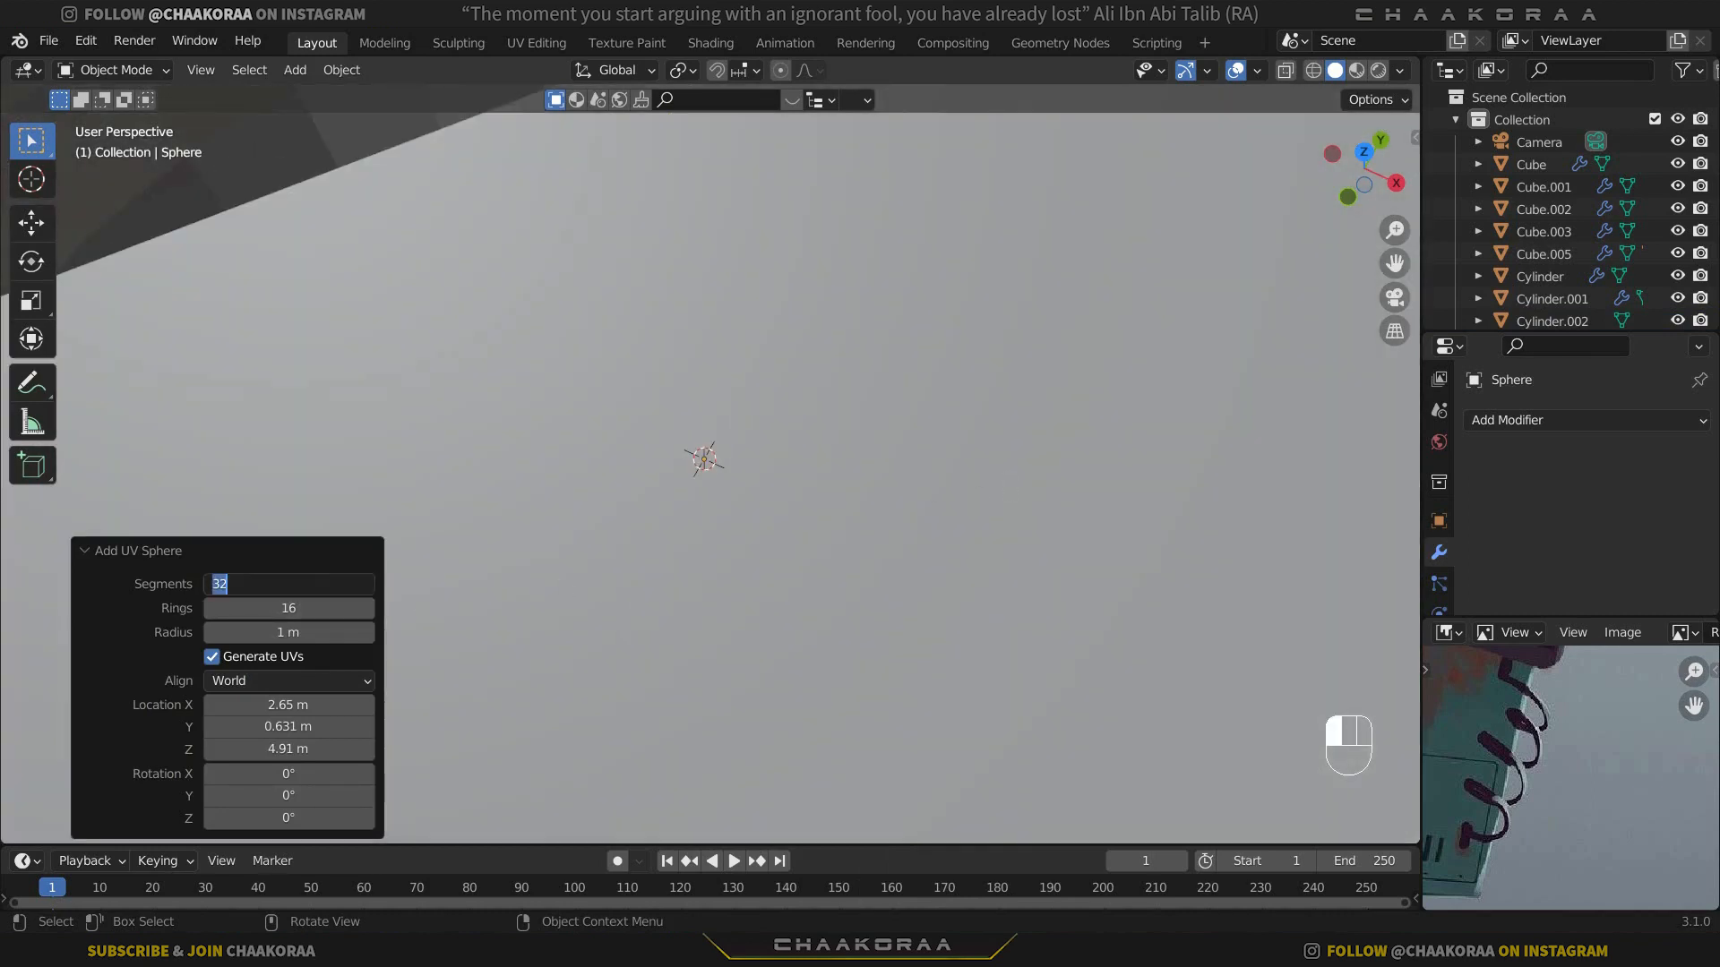
pyautogui.press('Return')
pyautogui.scroll(-6, 599, 536)
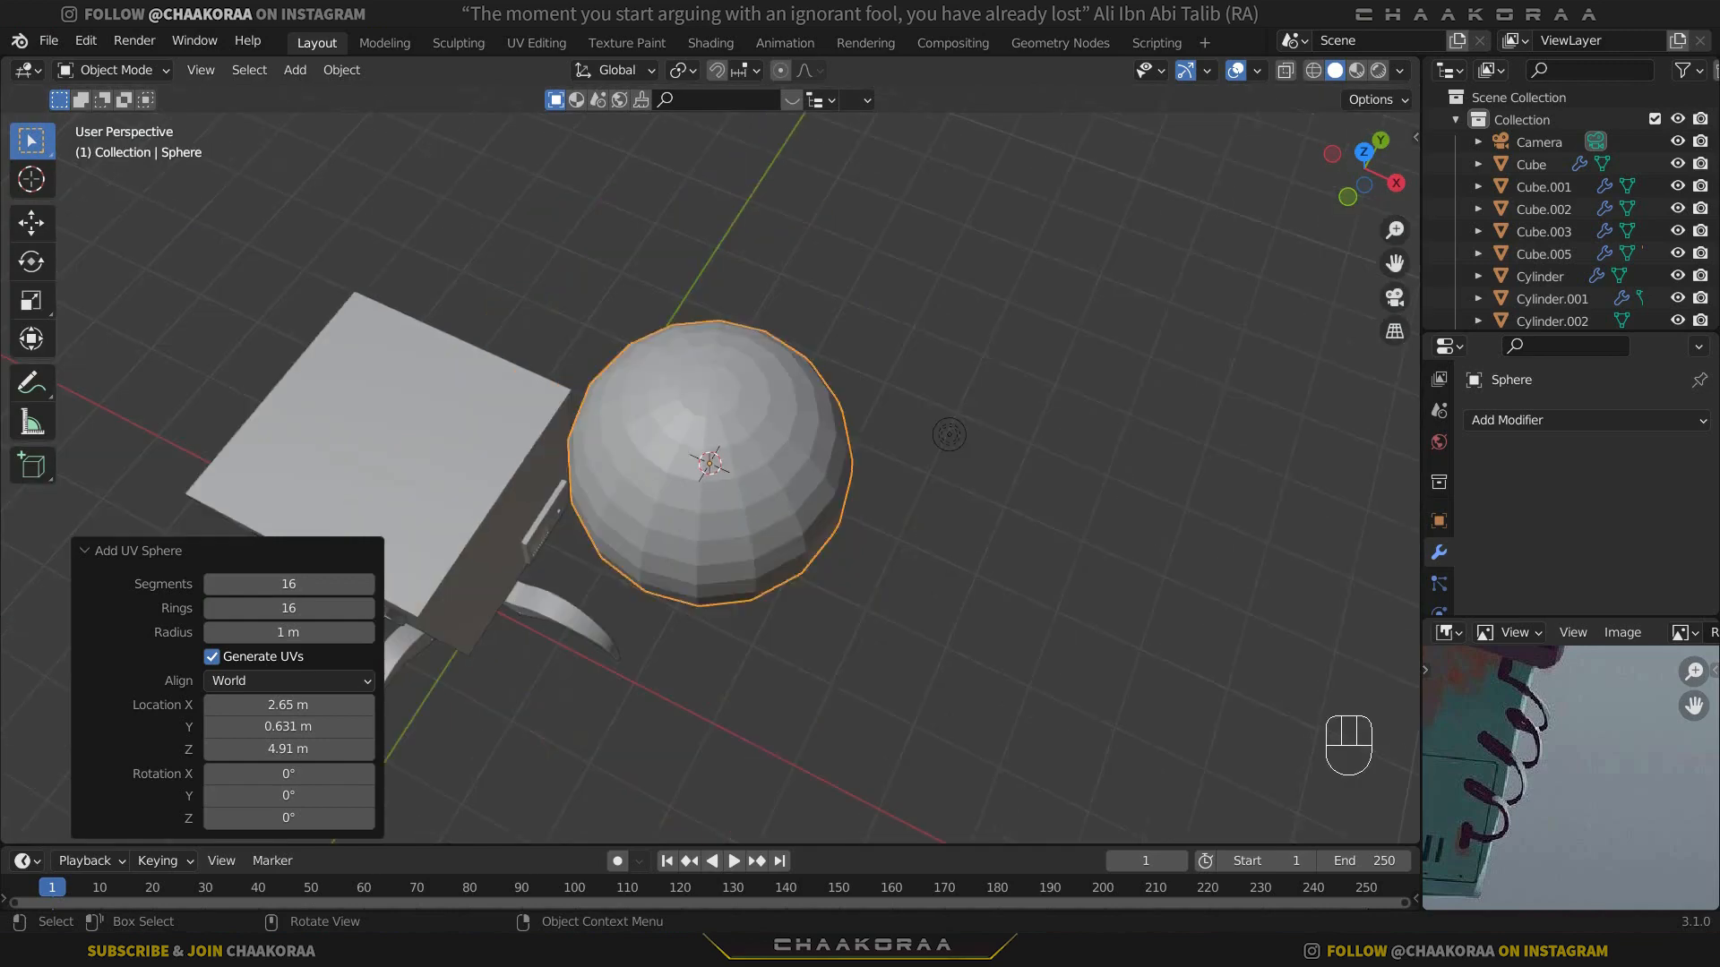
# Step: Shrink the sphere by about 0.111 and again by about 0.176 to form a small ball on the antenna's tip
pyautogui.press('s')
pyautogui.click(738, 478)
pyautogui.scroll(4, 738, 478)
pyautogui.press('s')
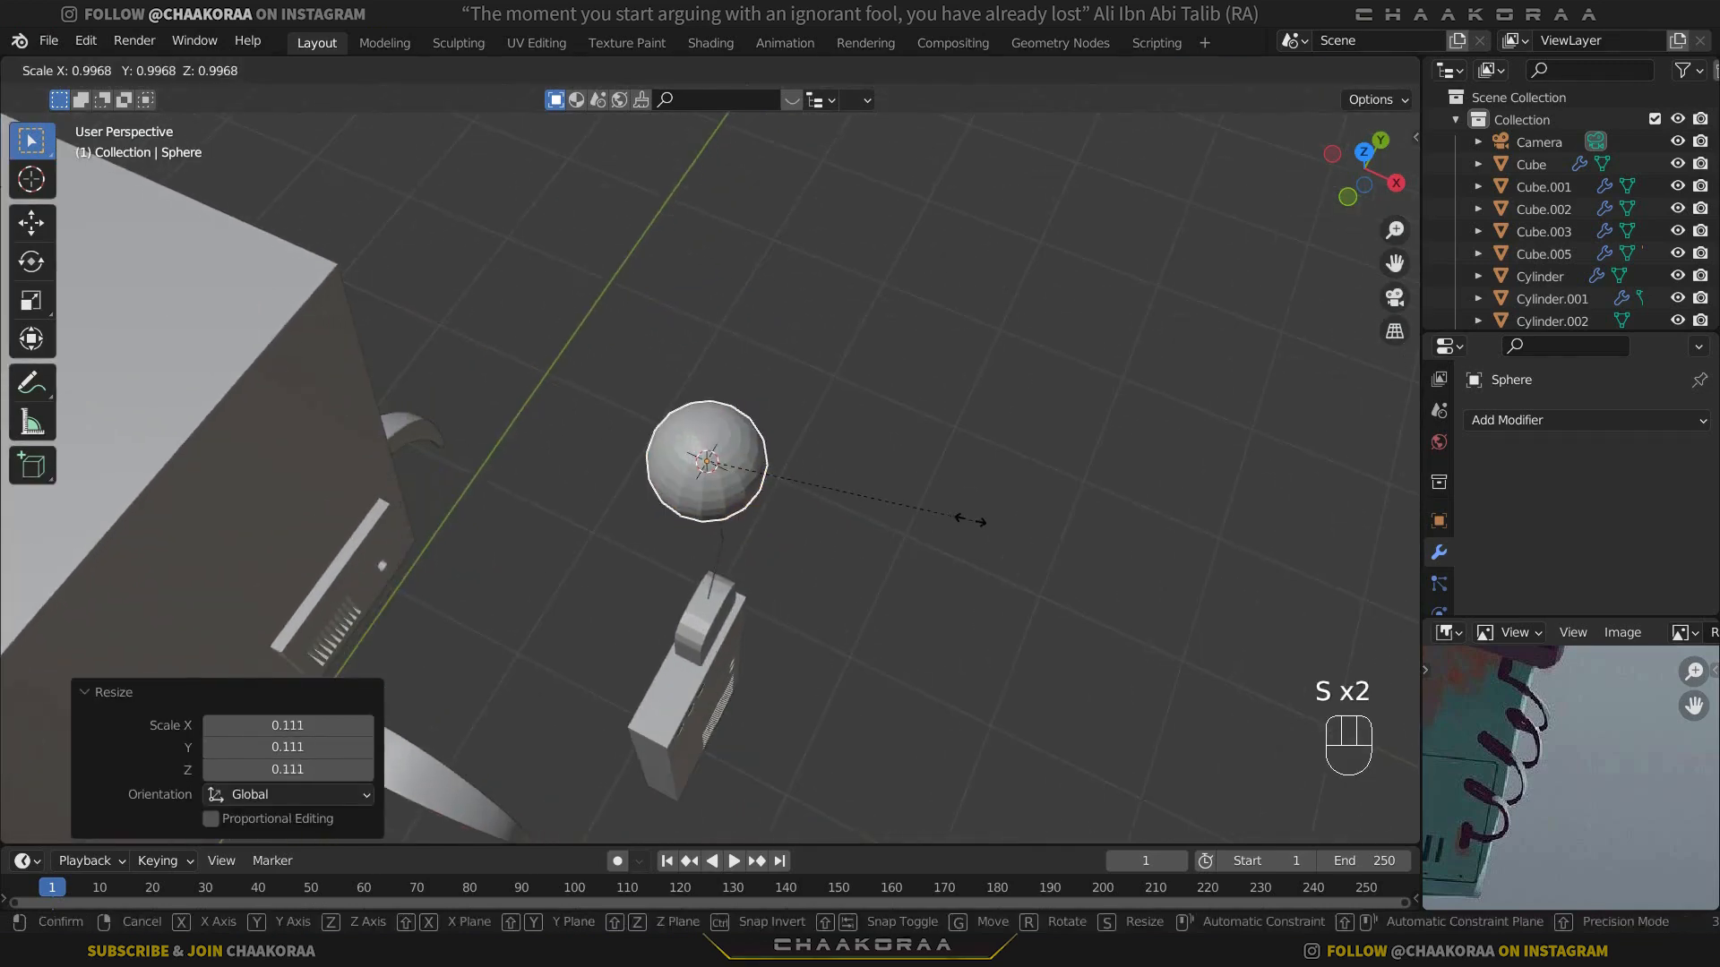
pyautogui.click(753, 484)
pyautogui.scroll(6, 753, 483)
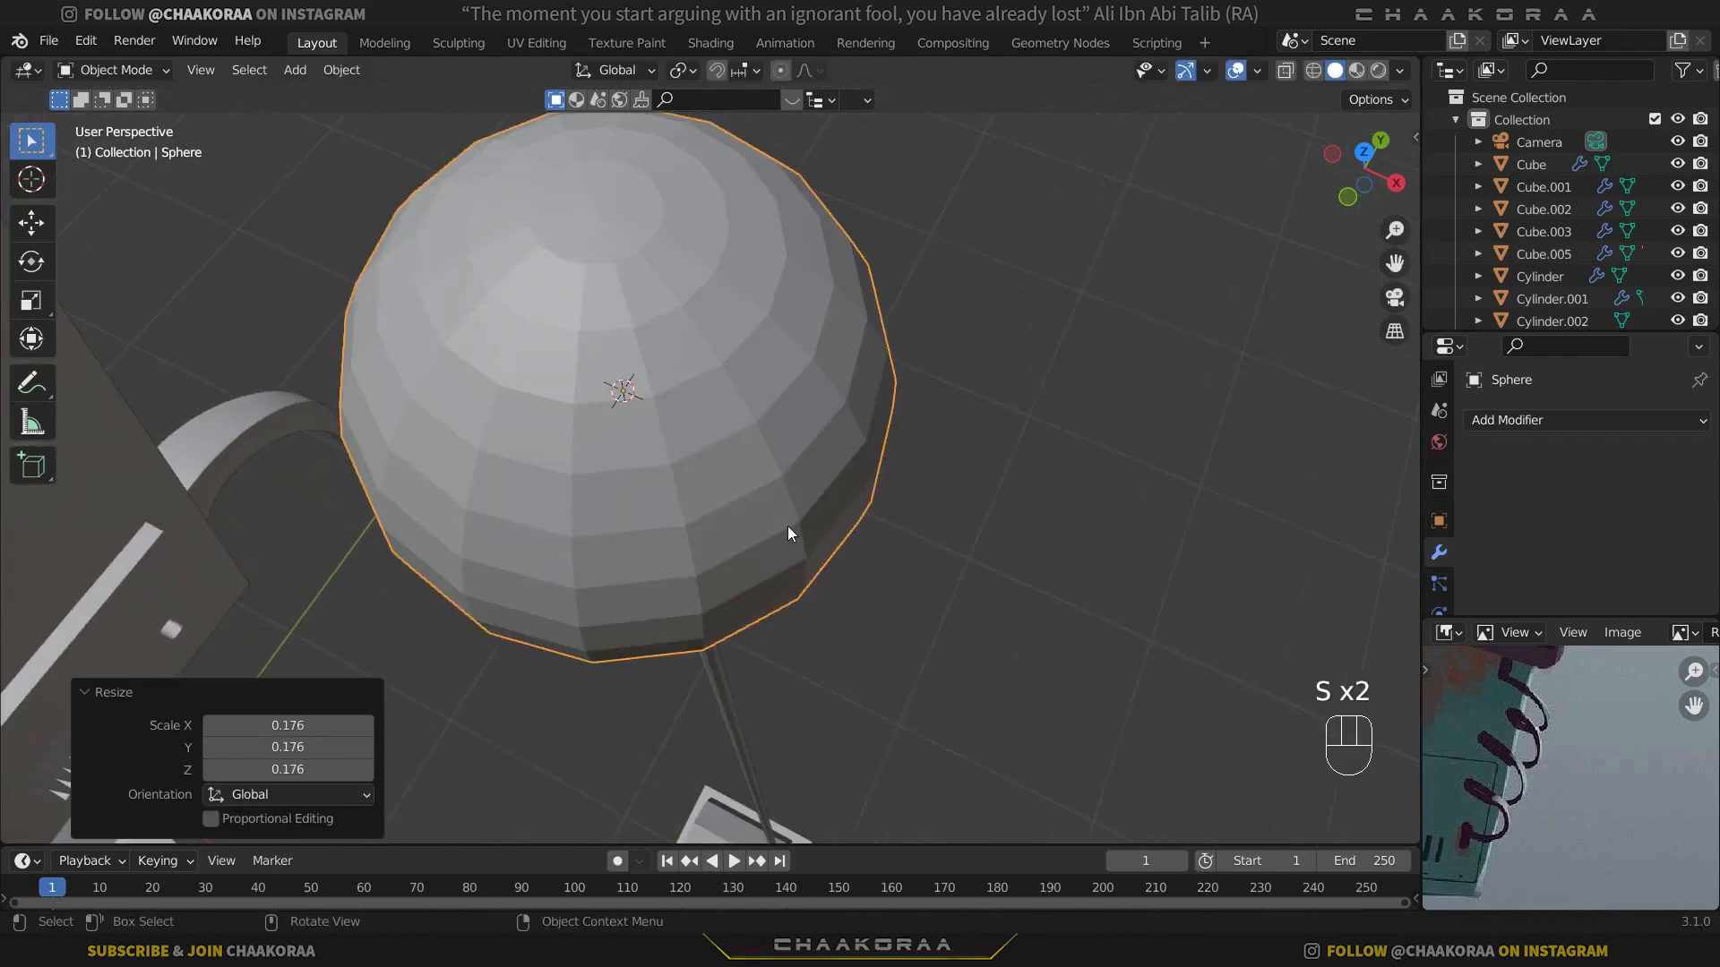
pyautogui.press('s')
pyautogui.rightClick(958, 428)
pyautogui.scroll(-5, 926, 433)
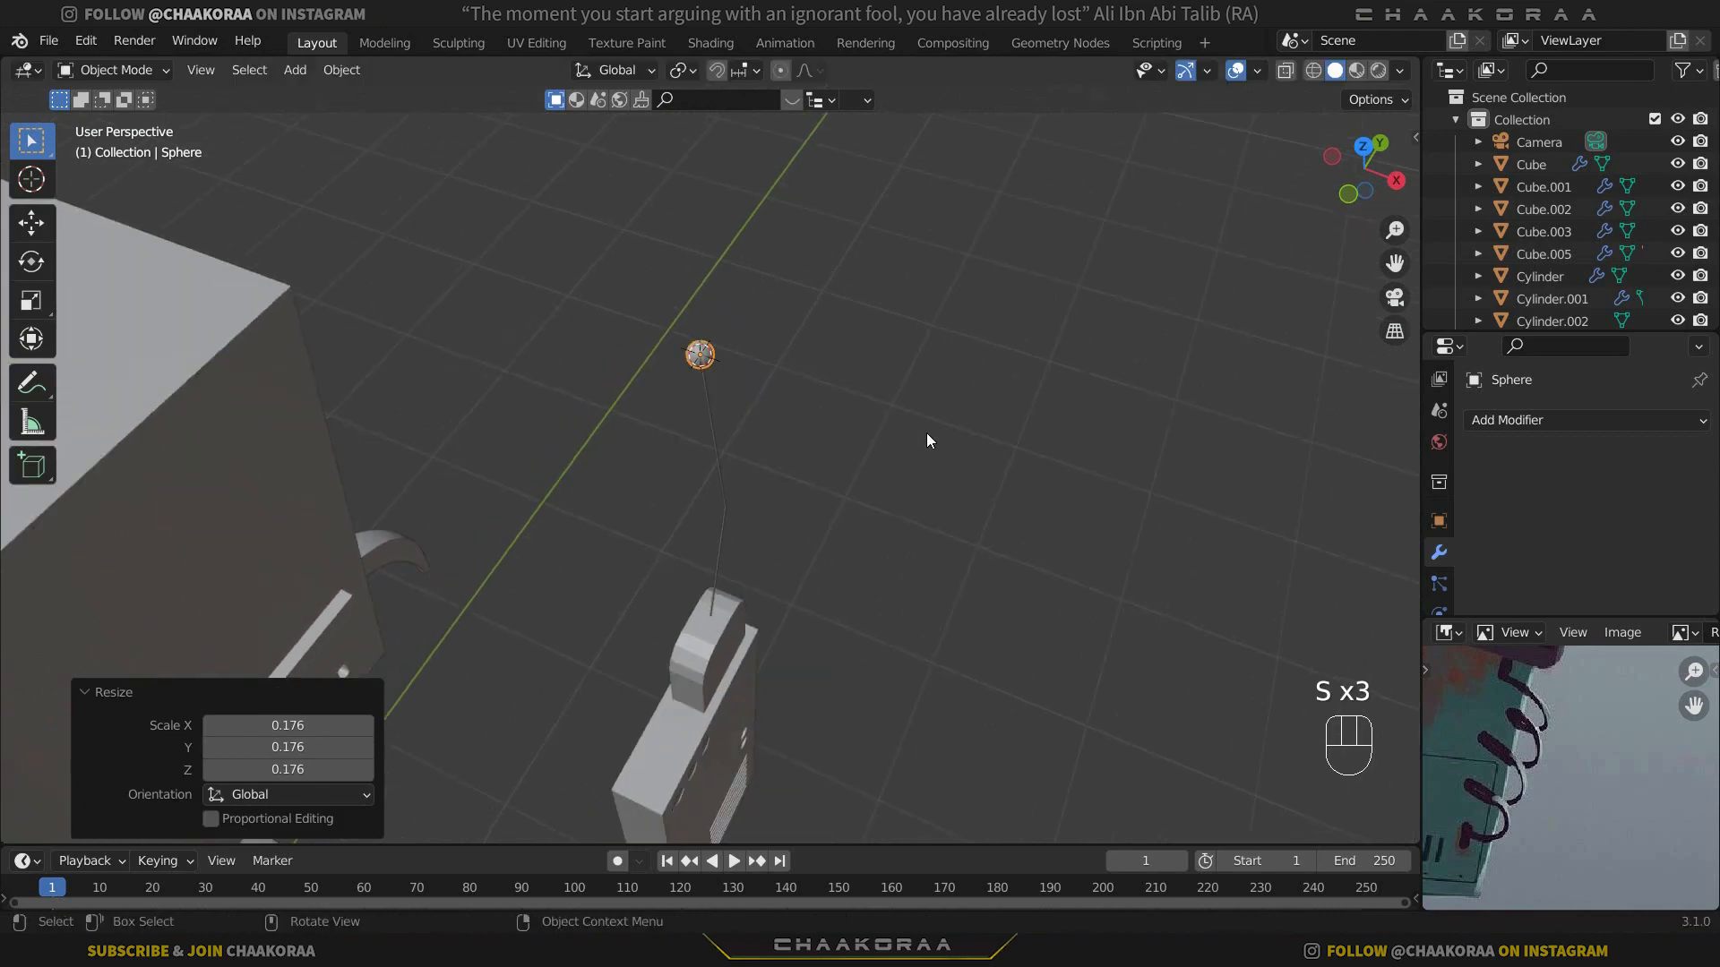
# Step: Shrink the sphere by factors of about 0.667, 0.352 and 0.911 so it becomes a tiny ball on the antenna's tip
pyautogui.press('s')
pyautogui.click(835, 387)
pyautogui.scroll(4, 762, 296)
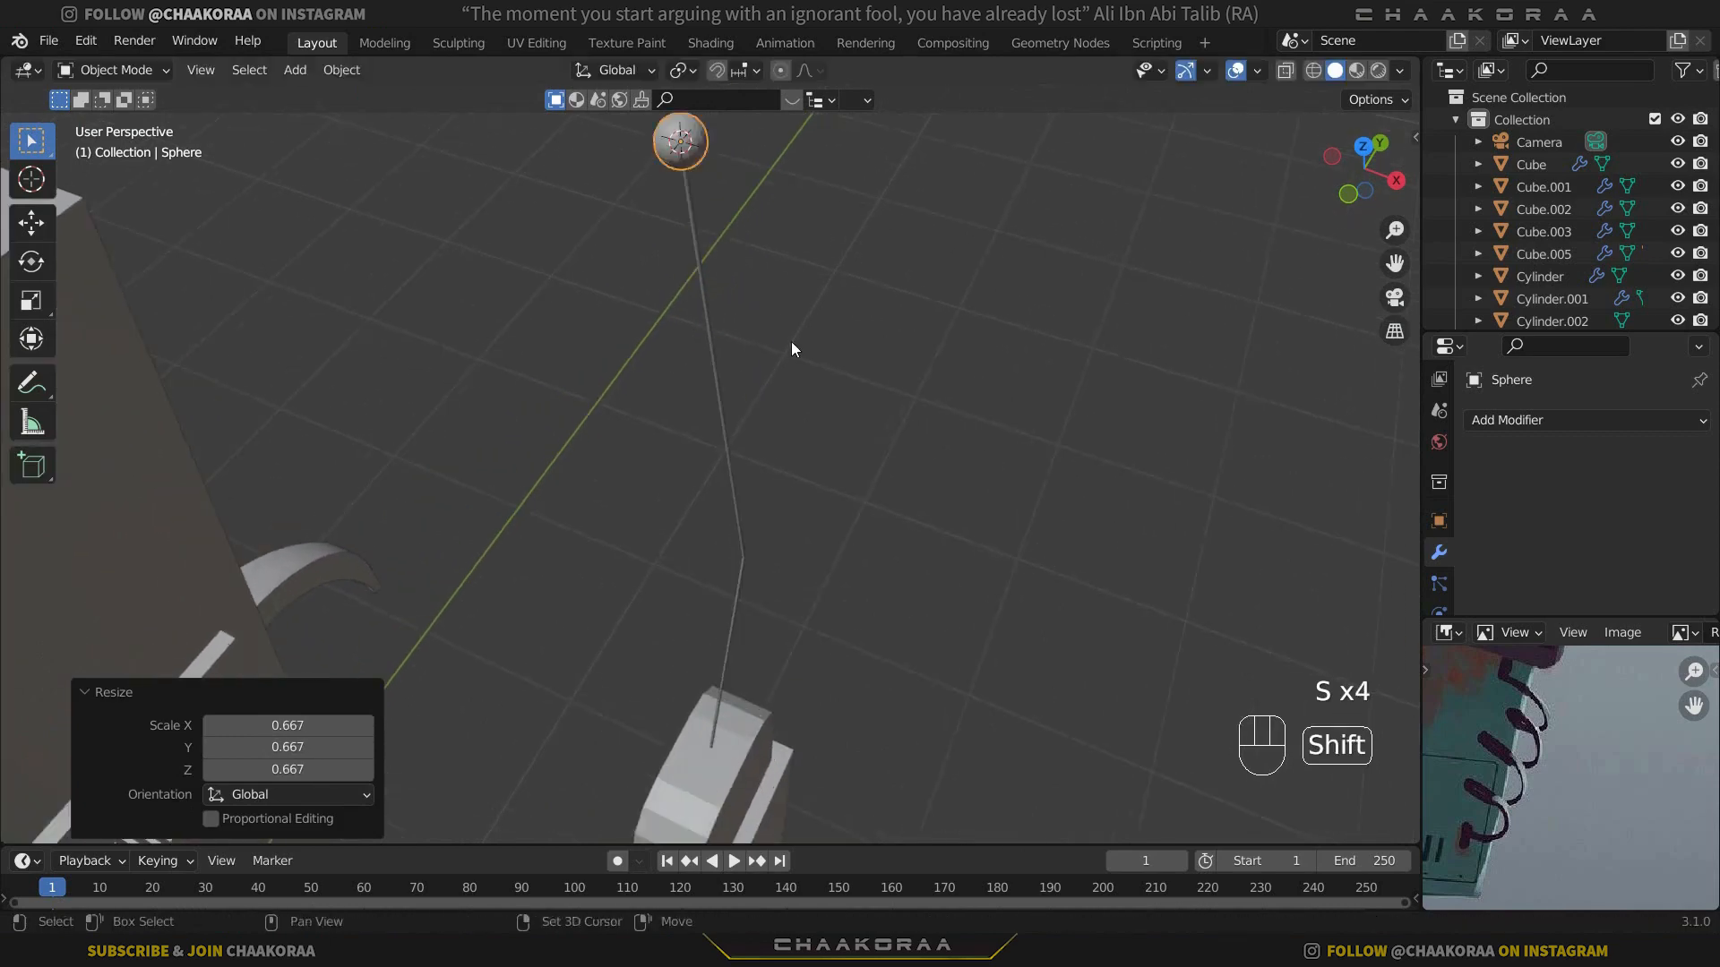
pyautogui.keyDown('shift'); pyautogui.moveTo(792, 342); pyautogui.dragTo(869, 560, button='middle'); pyautogui.keyUp('shift')
pyautogui.press('s')
pyautogui.click(806, 358)
pyautogui.scroll(4, 898, 297)
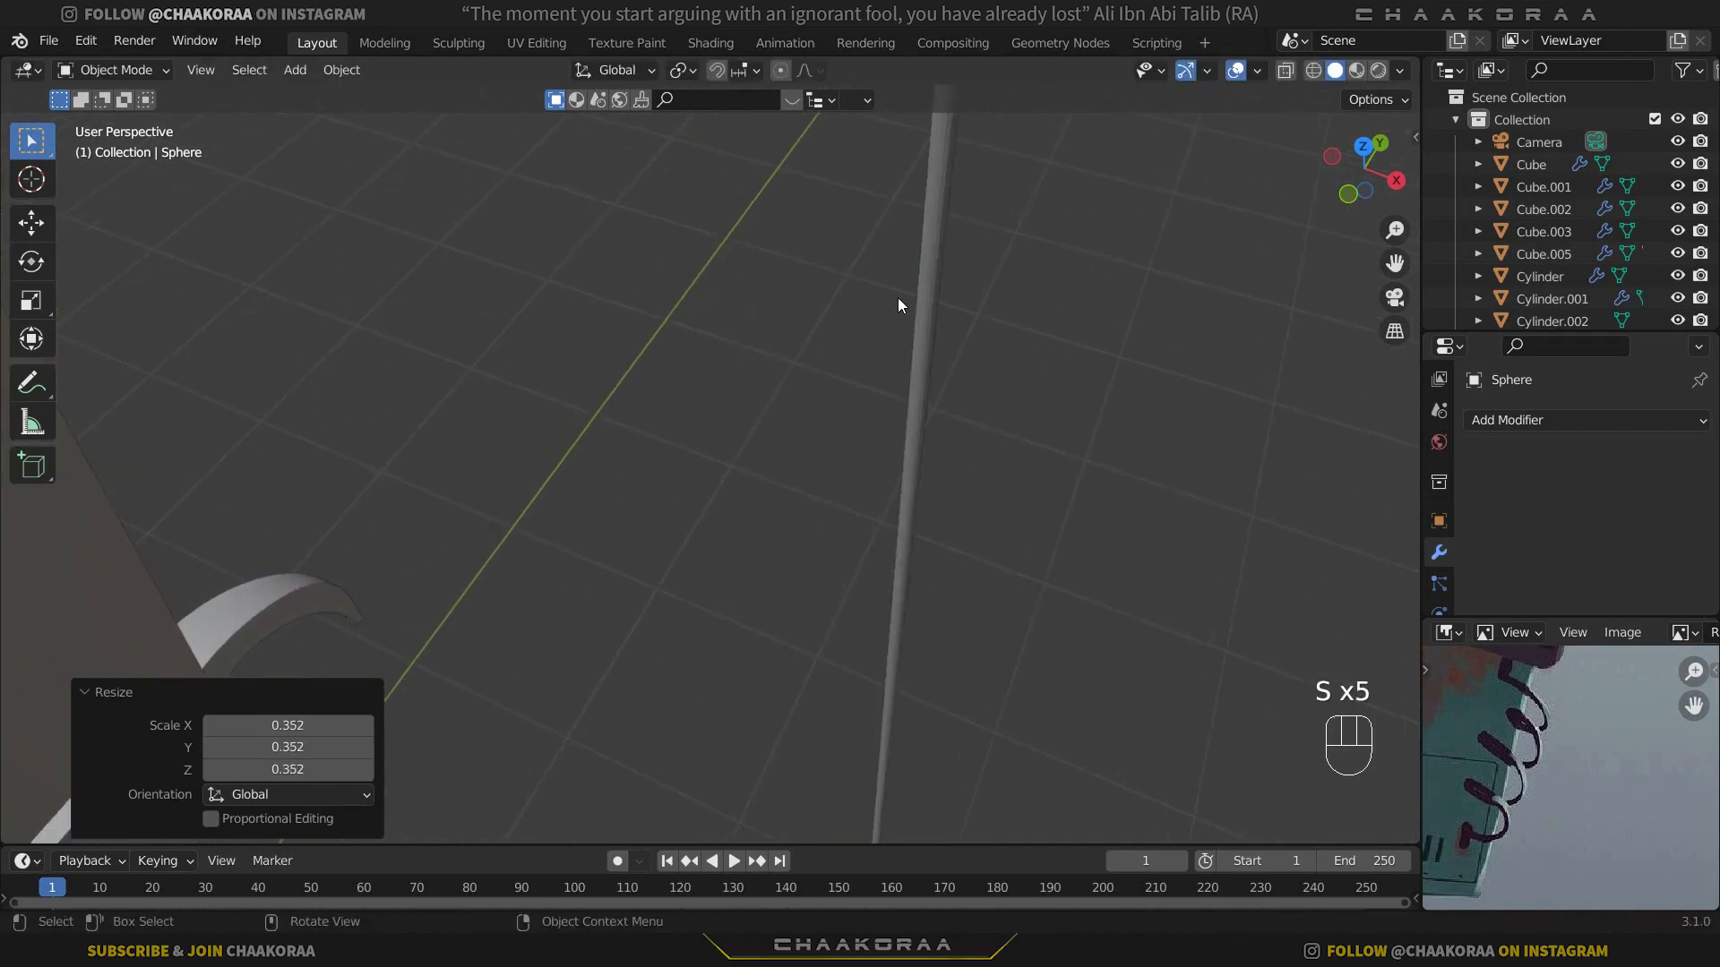
pyautogui.keyDown('shift'); pyautogui.moveTo(897, 298); pyautogui.dragTo(941, 346, button='middle'); pyautogui.keyUp('shift')
pyautogui.press('s')
pyautogui.click(918, 347)
pyautogui.scroll(-5, 857, 495)
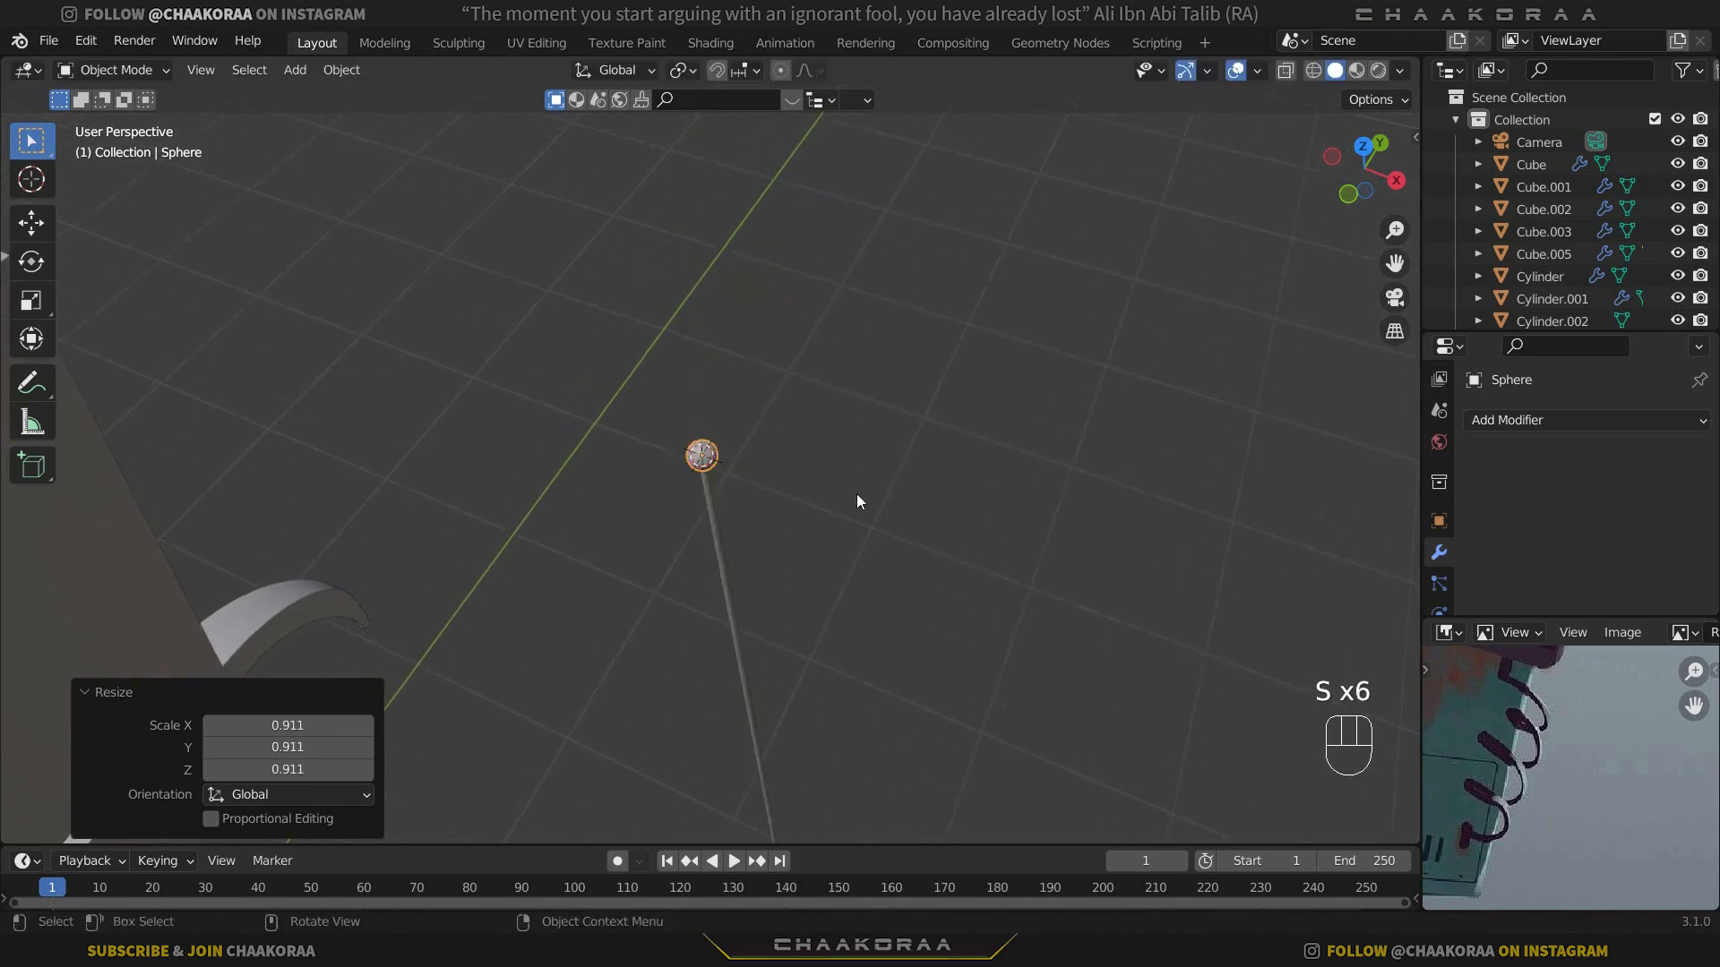
# Step: Parent the ball to the antenna as Object
pyautogui.keyDown('shift'); pyautogui.click(719, 523); pyautogui.keyUp('shift')
pyautogui.hotkey('ctrl', 'p')
pyautogui.press('Return')
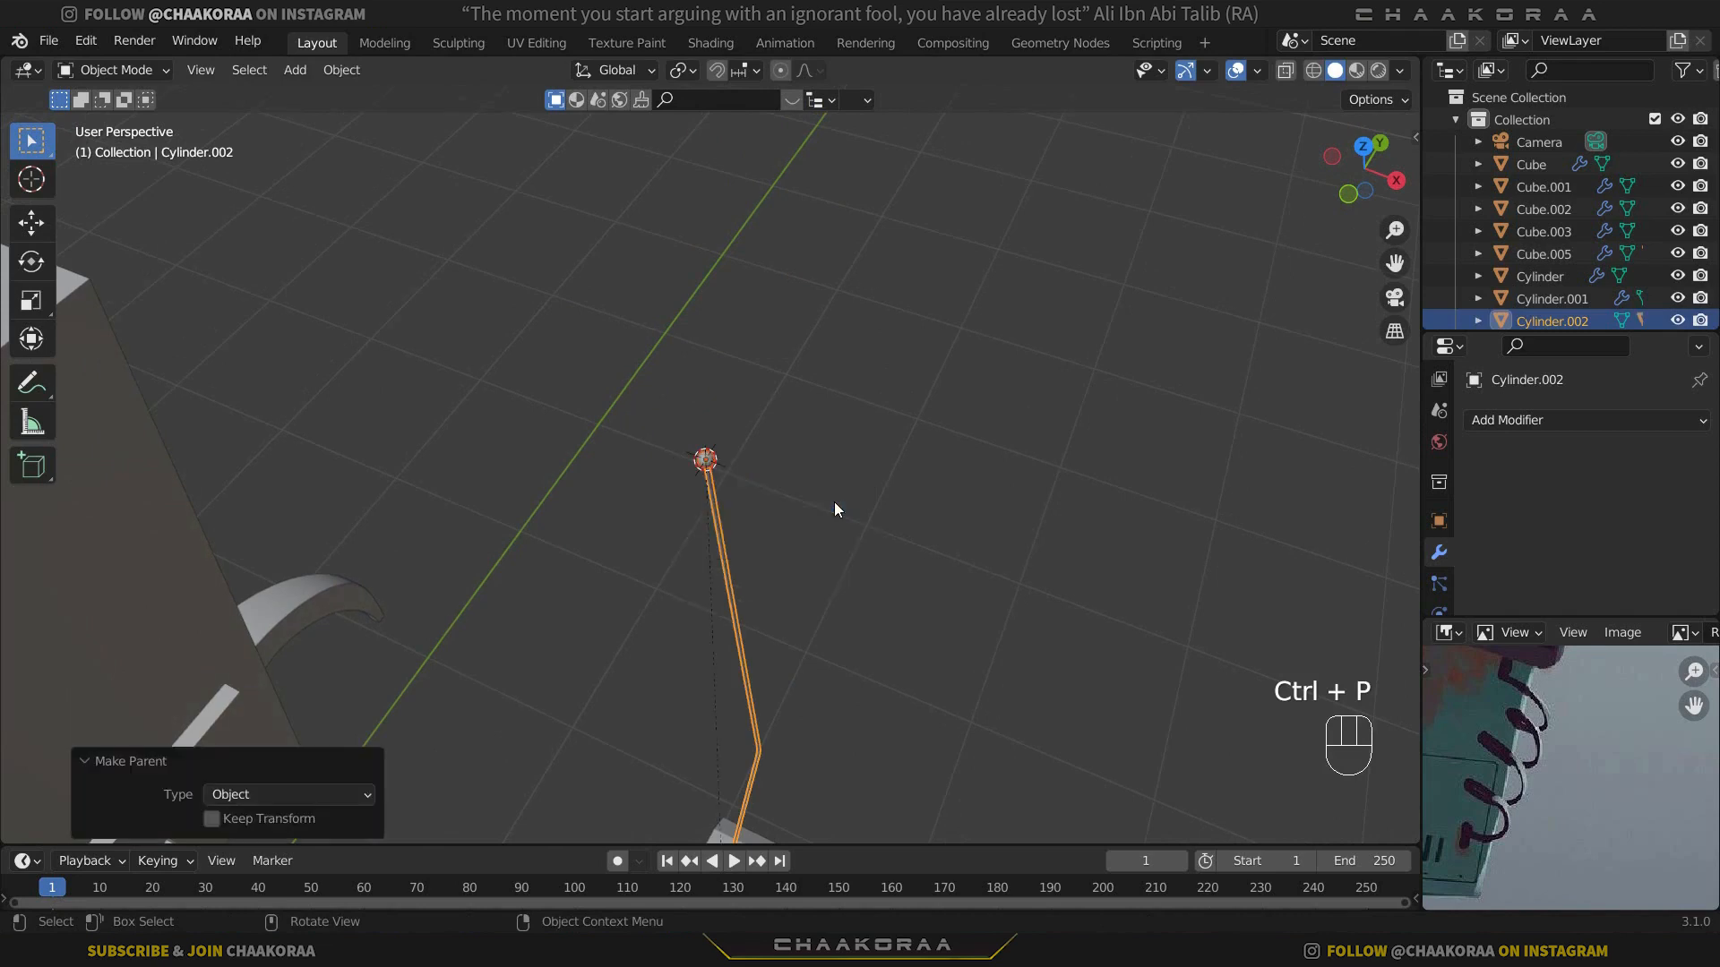
# Step: Parent the antenna to the tall side panel as Object
pyautogui.click(750, 568)
pyautogui.keyDown('shift'); pyautogui.moveTo(779, 461); pyautogui.dragTo(703, 491, button='middle'); pyautogui.keyUp('shift')
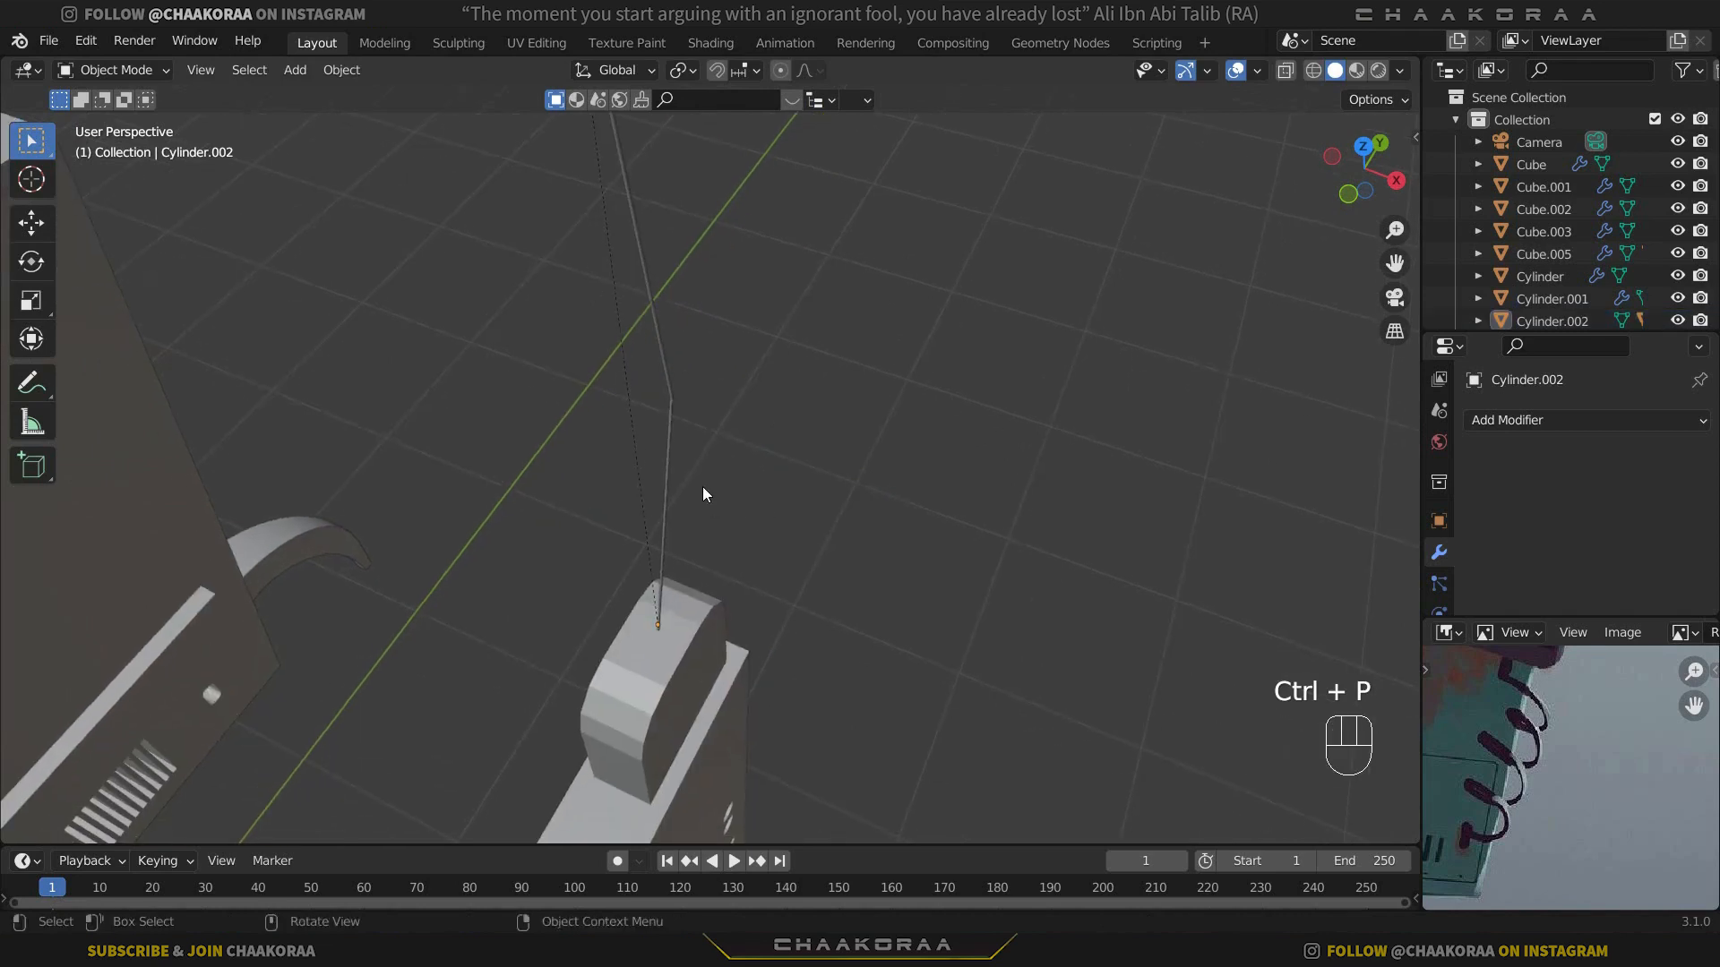
pyautogui.click(672, 417)
pyautogui.keyDown('shift'); pyautogui.moveTo(814, 589); pyautogui.dragTo(756, 461, button='middle'); pyautogui.keyUp('shift')
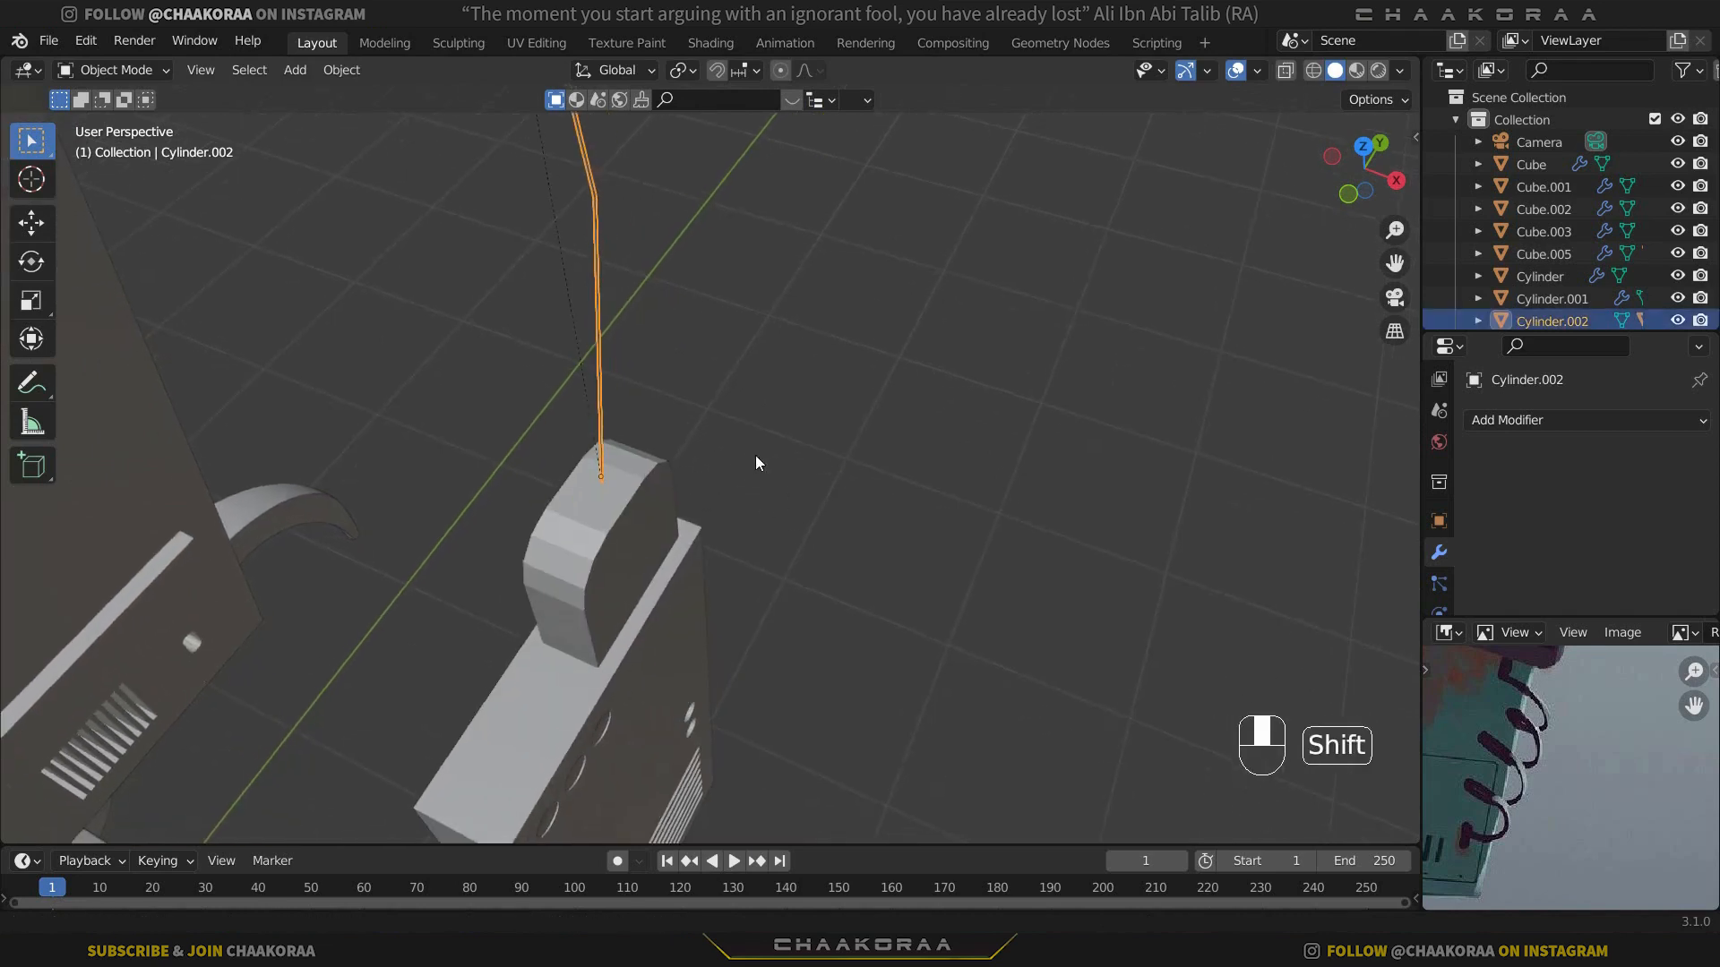
pyautogui.click(606, 362)
pyautogui.click(599, 354)
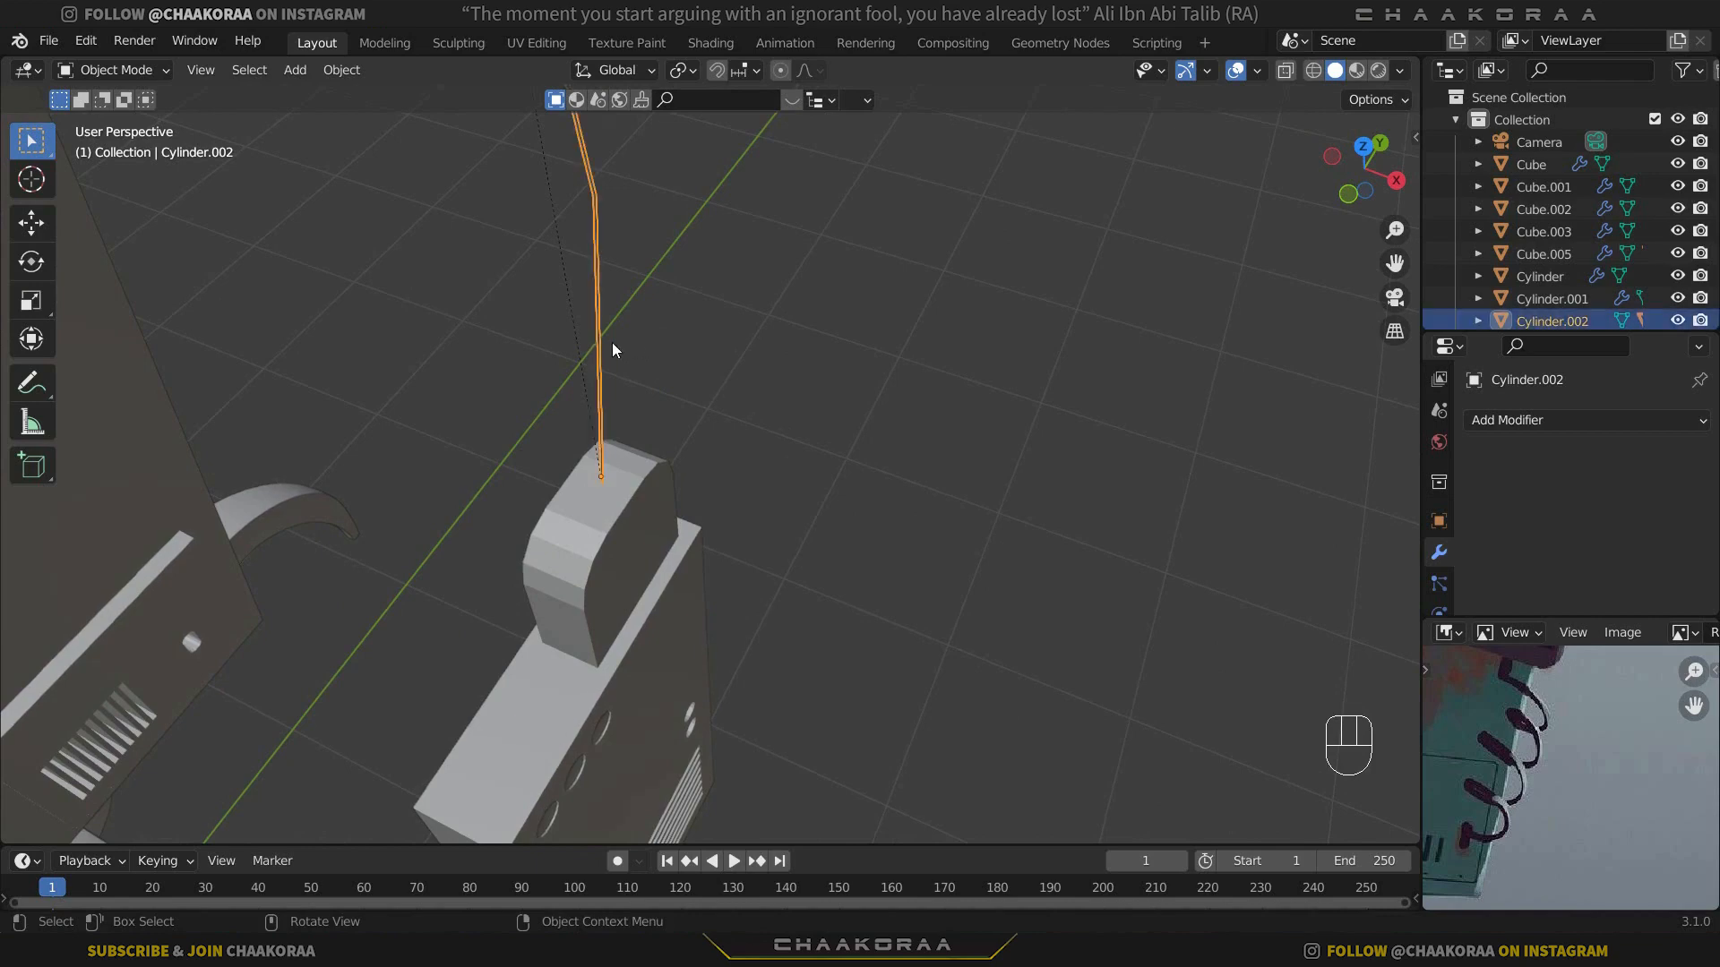
pyautogui.keyDown('shift'); pyautogui.click(640, 526); pyautogui.keyUp('shift')
pyautogui.hotkey('ctrl', 'p')
pyautogui.click(842, 438)
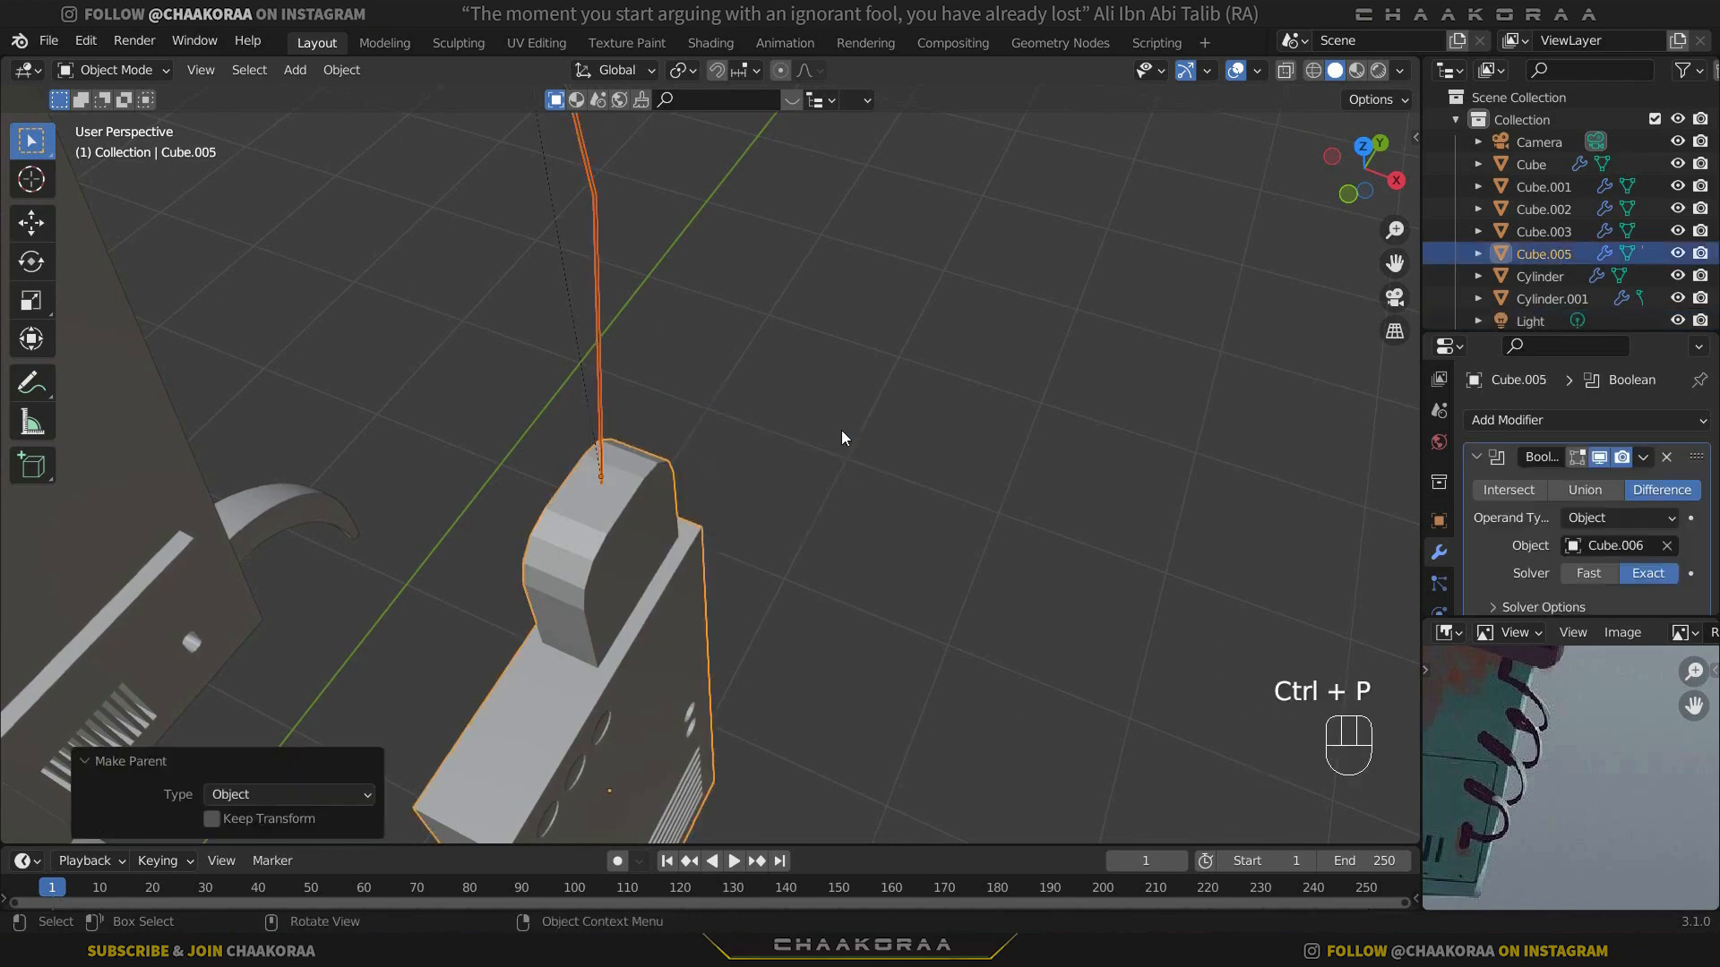
# Step: In front view, move the side panel about -1.37 m in X and -0.10 m in Z, next to the robot's body
pyautogui.click(829, 453)
pyautogui.click(684, 634)
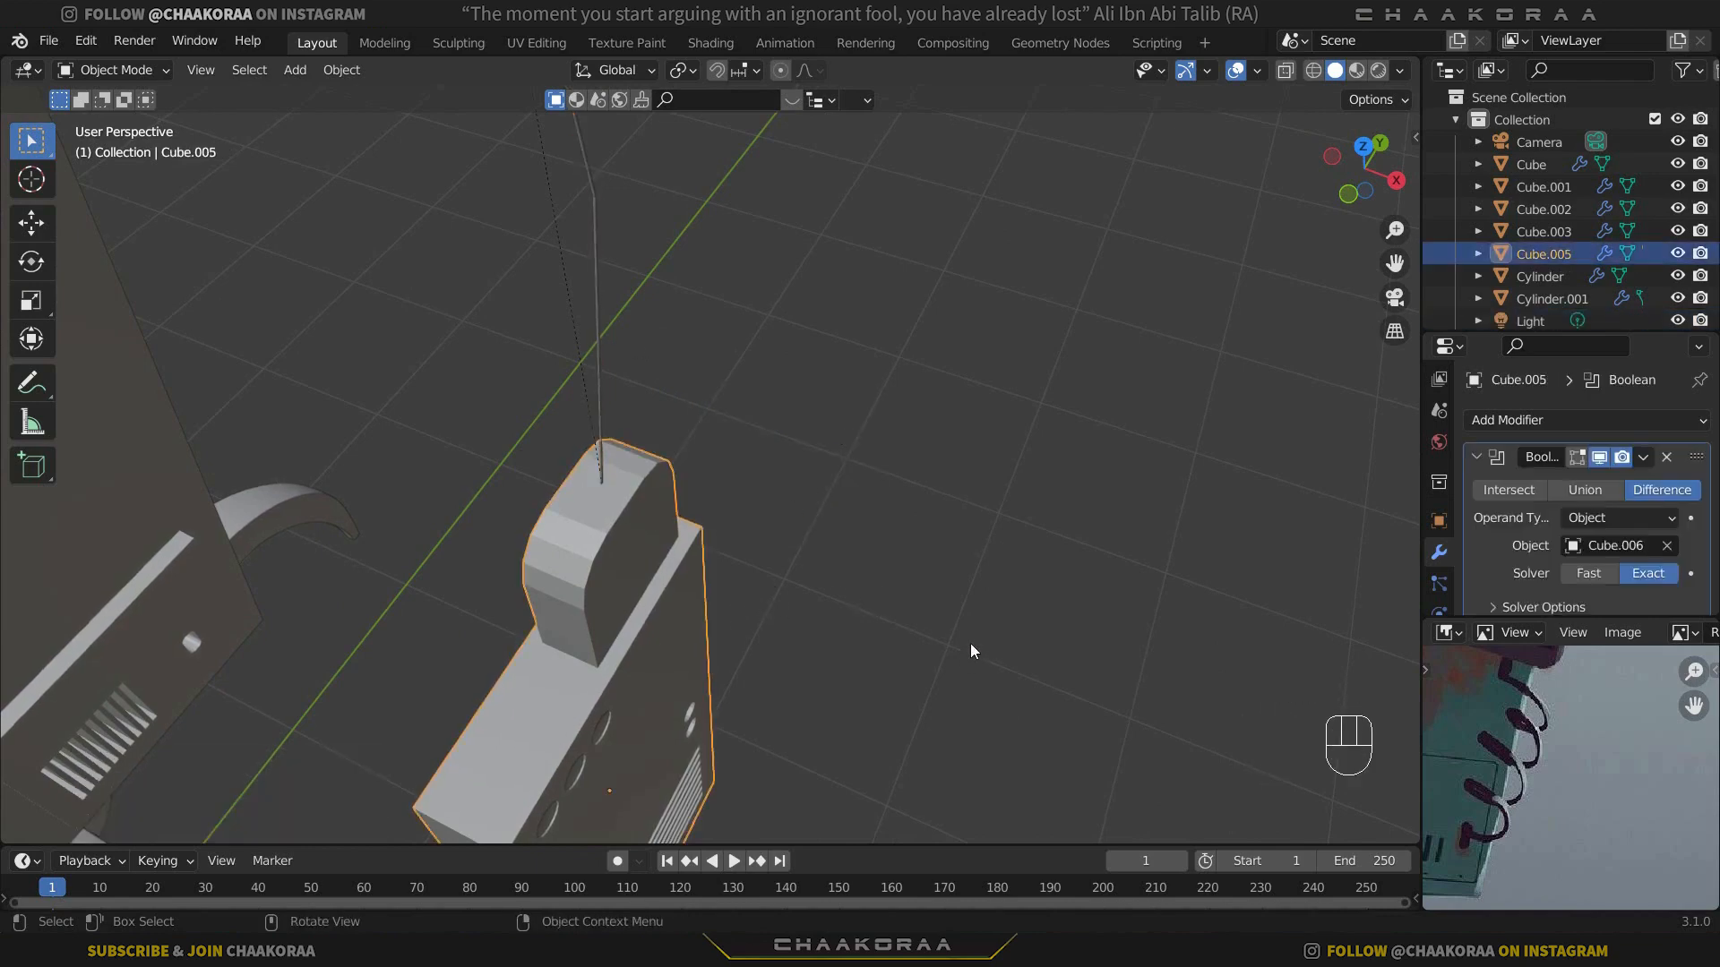
pyautogui.scroll(-6, 974, 651)
pyautogui.press('g')
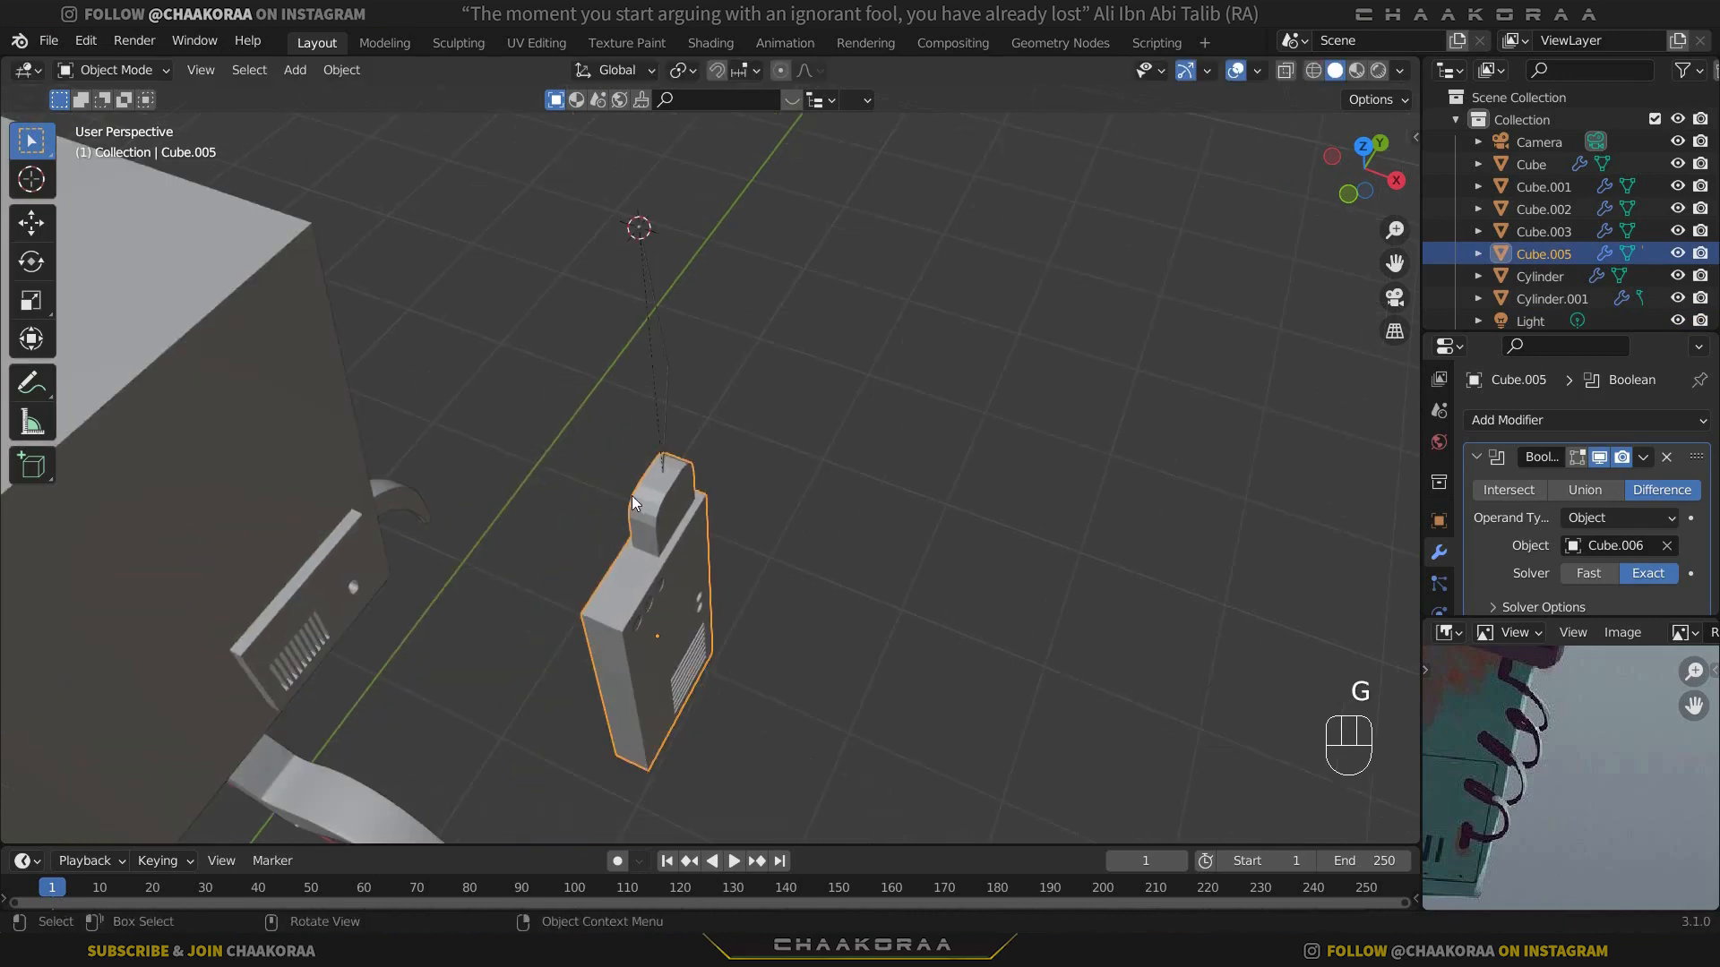
pyautogui.press('KP_1')
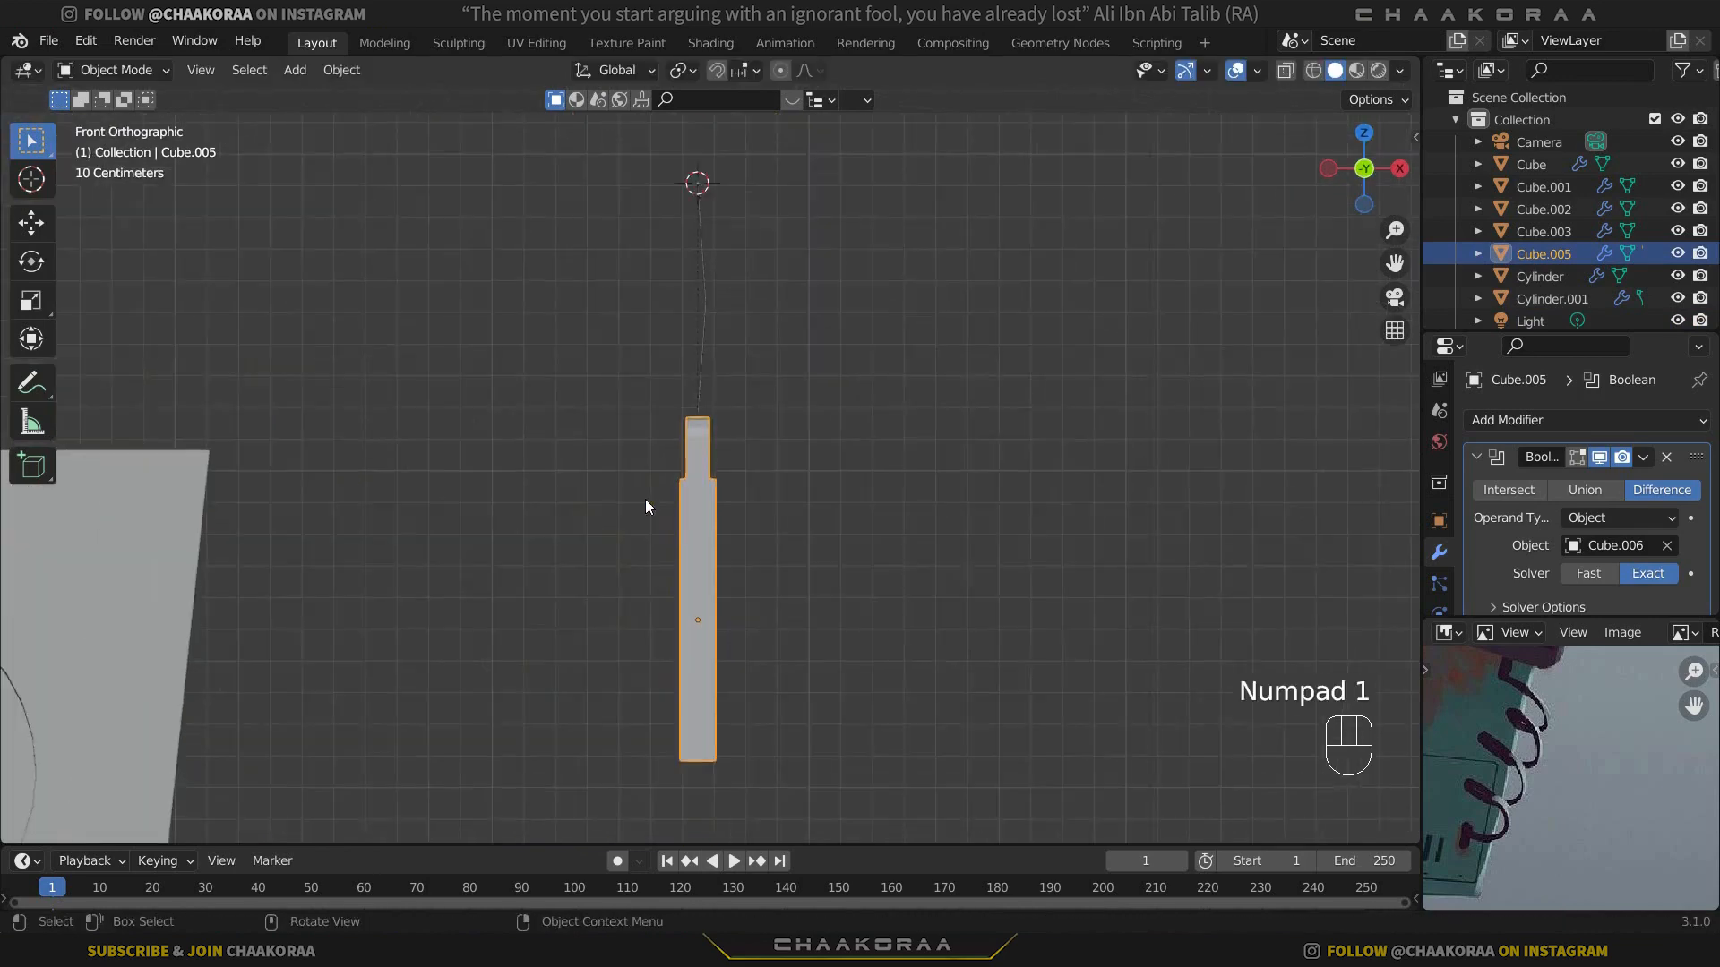
pyautogui.keyDown('shift'); pyautogui.moveTo(645, 498); pyautogui.dragTo(853, 557, button='middle'); pyautogui.keyUp('shift')
pyautogui.press('g')
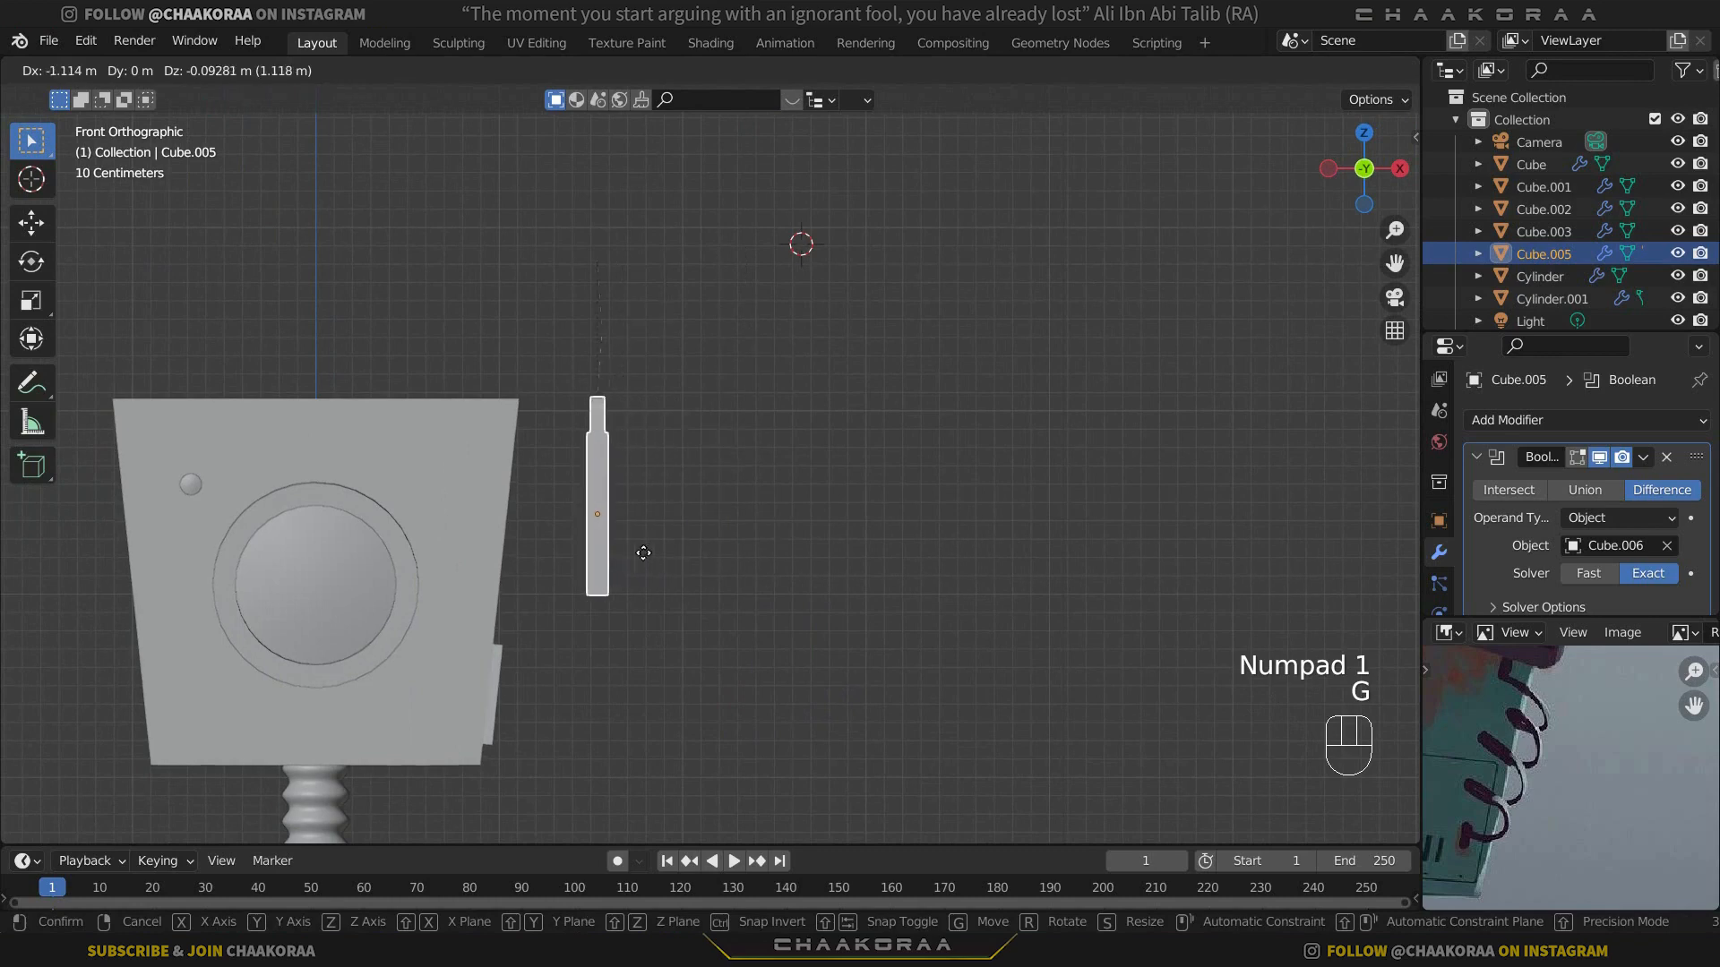
pyautogui.click(614, 552)
# Step: Reset the 3D cursor to the world origin and frame all objects in the front view
pyautogui.scroll(3, 615, 498)
pyautogui.hotkey('shift', 'c')
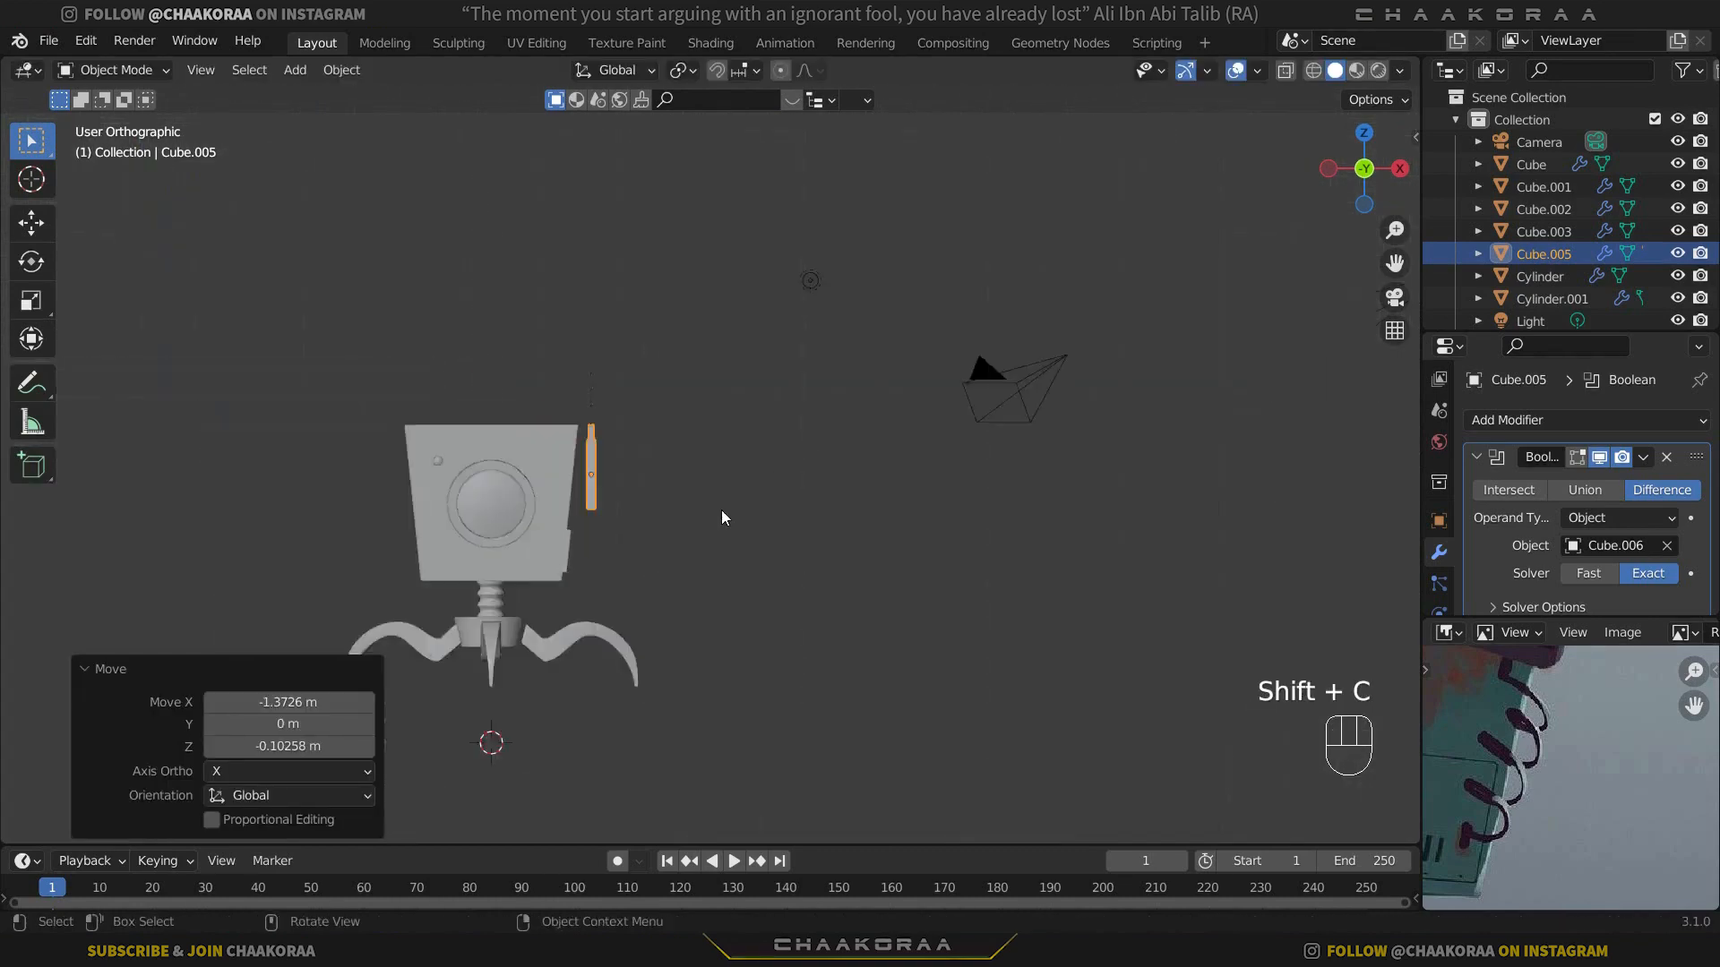
pyautogui.scroll(5, 624, 595)
pyautogui.keyDown('shift'); pyautogui.scroll(3, 614, 601); pyautogui.keyUp('shift')
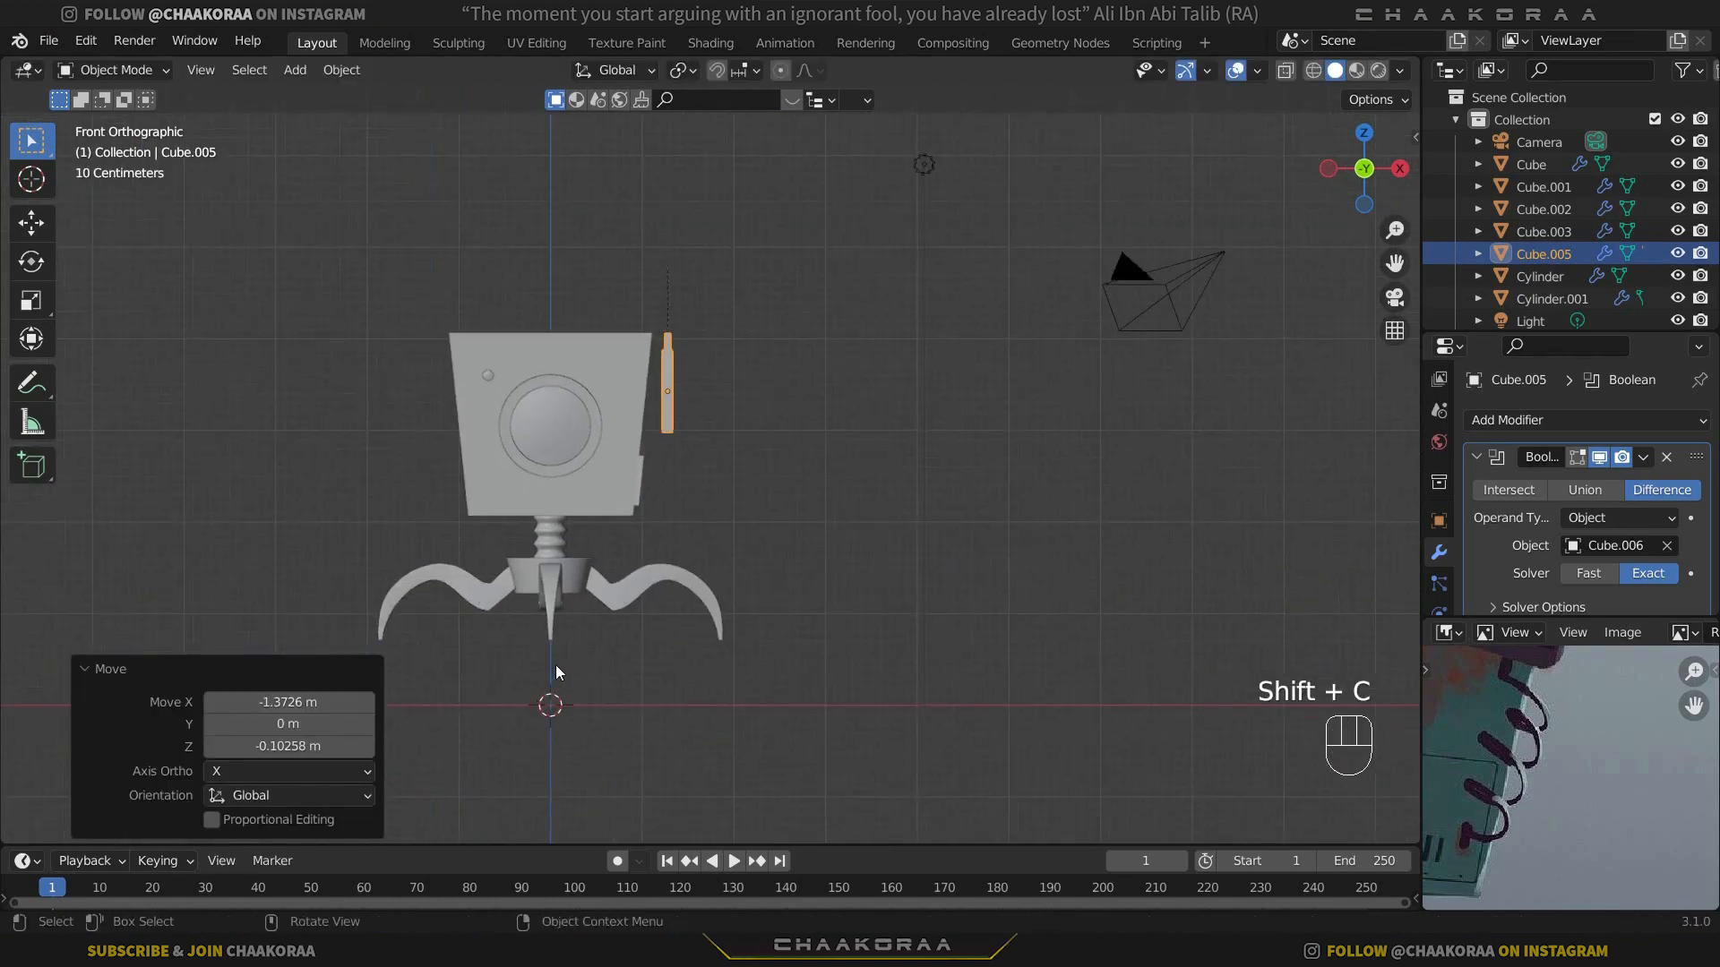
# Step: Tilt the side panel about 4.38° and a further 1.64°, moving it up against the body's slanted side
pyautogui.scroll(10, 695, 374)
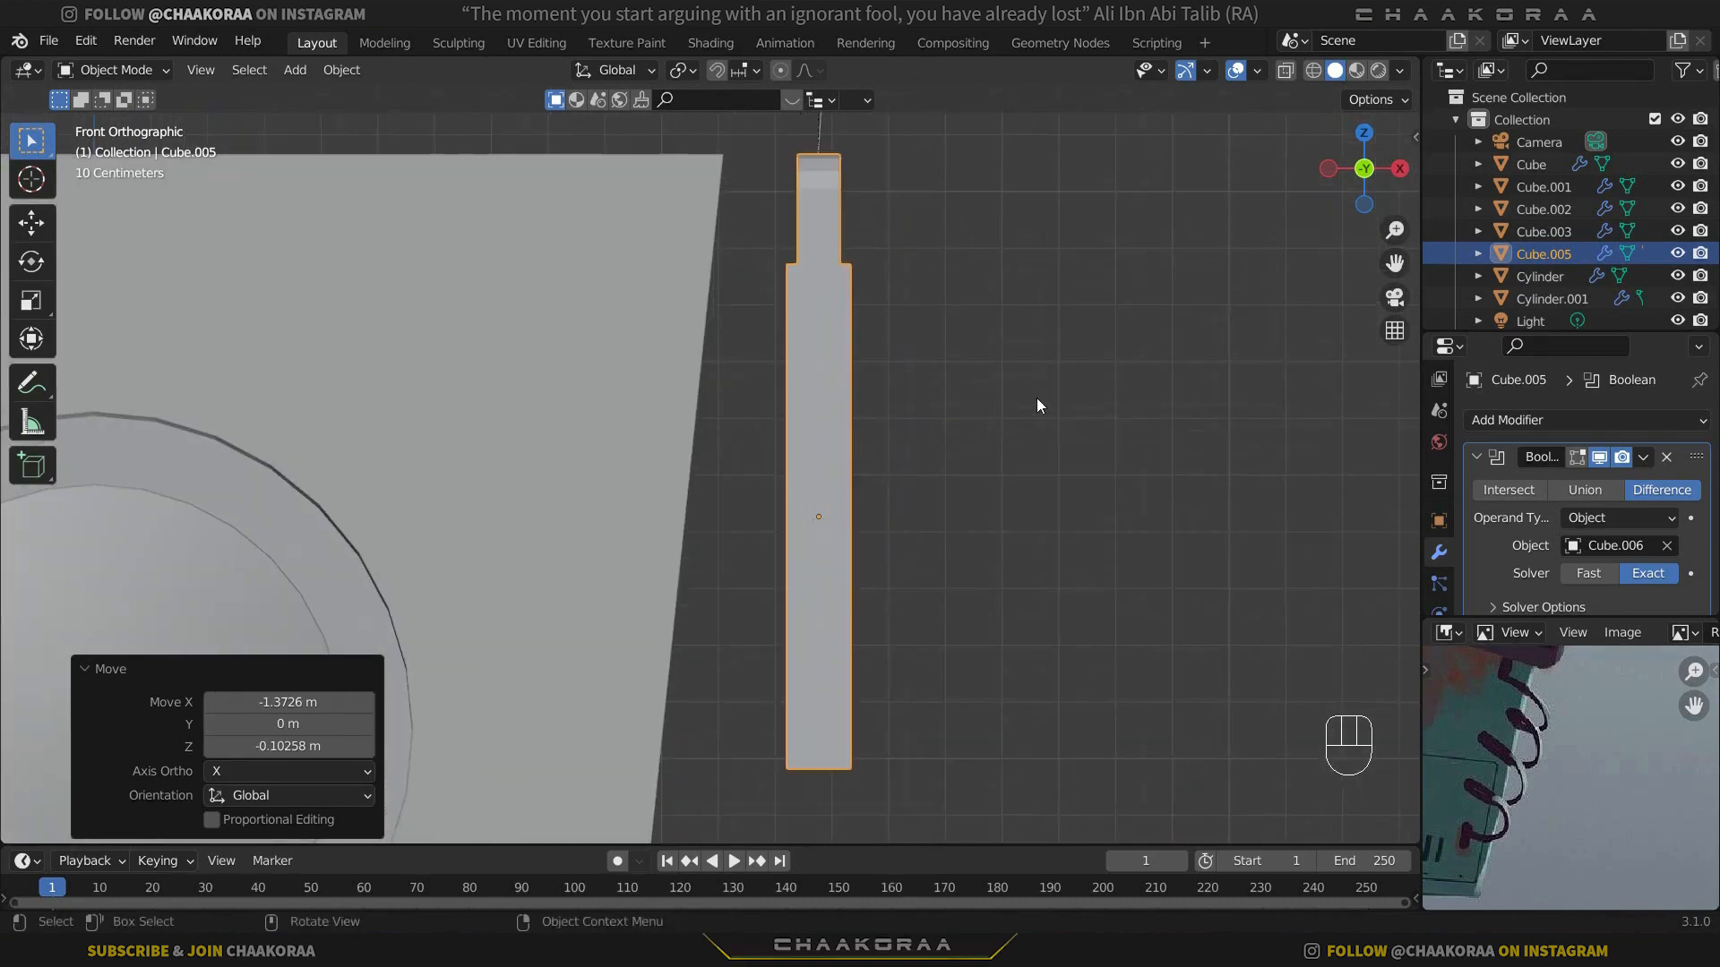
pyautogui.press('r')
pyautogui.click(1070, 442)
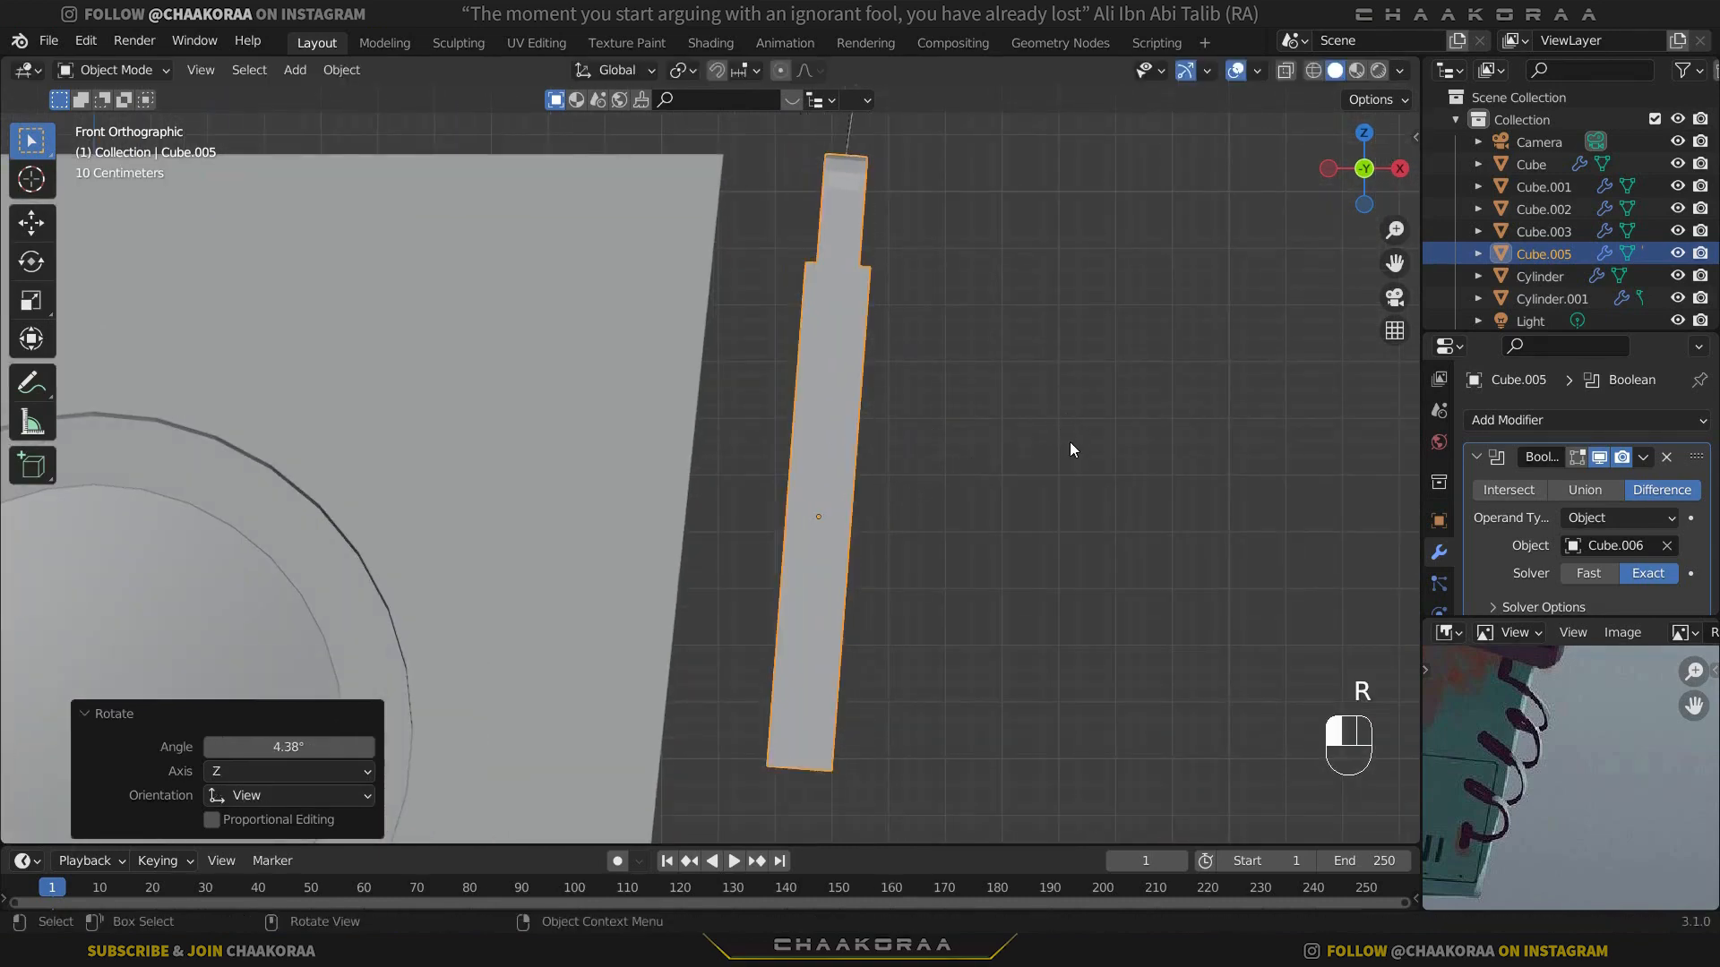
pyautogui.press('g')
pyautogui.click(981, 402)
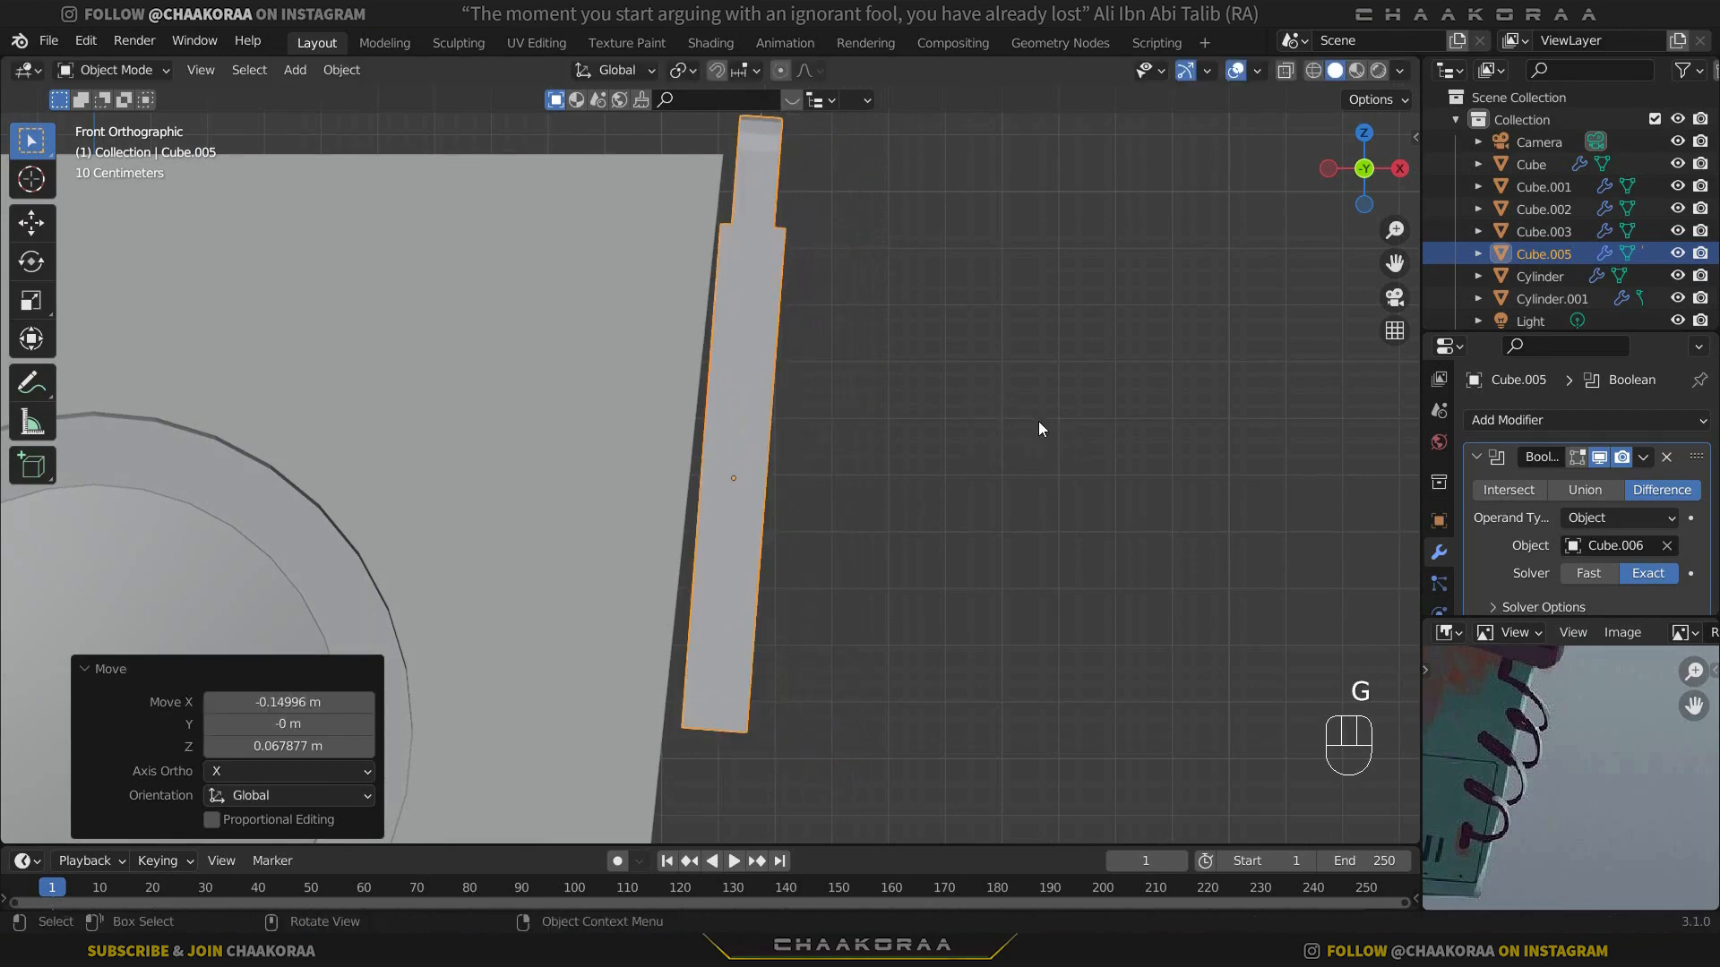
pyautogui.press('r')
pyautogui.click(1022, 429)
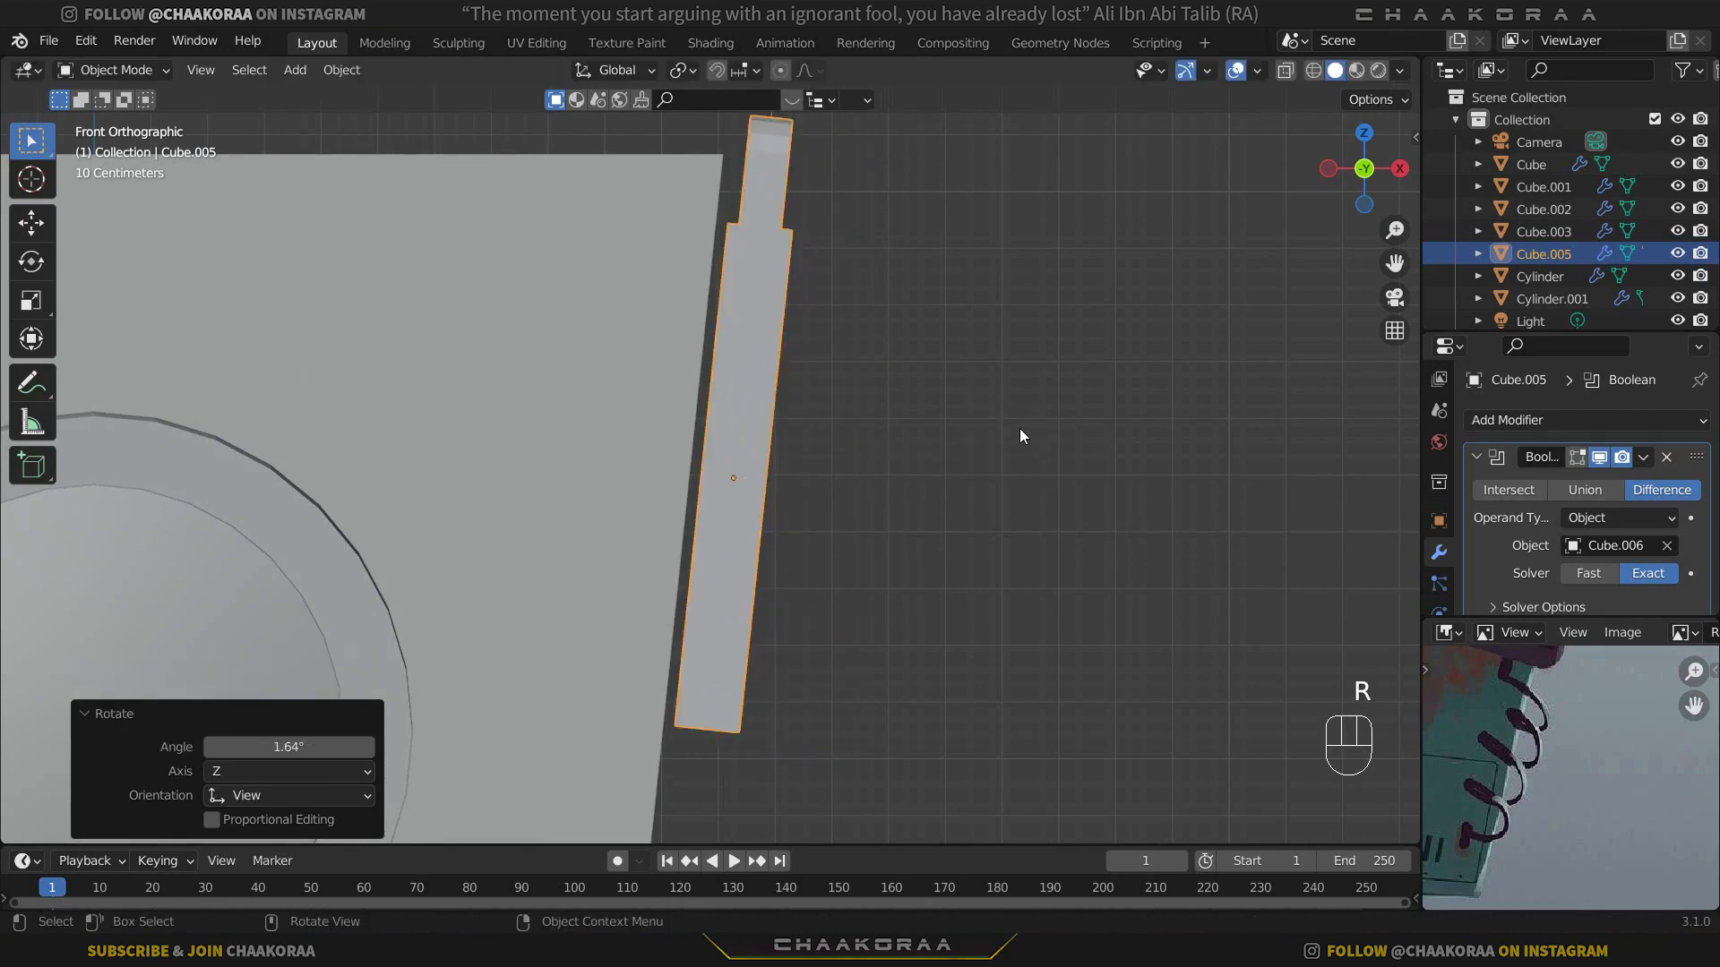
pyautogui.press('g')
pyautogui.click(1008, 416)
# Step: Add a Bevel modifier to the side panel and place it above the Boolean modifier
pyautogui.moveTo(1008, 416); pyautogui.dragTo(631, 536, button='middle')
pyautogui.keyDown('shift'); pyautogui.moveTo(1036, 501); pyautogui.dragTo(816, 472, button='middle'); pyautogui.keyUp('shift')
pyautogui.scroll(3, 817, 473)
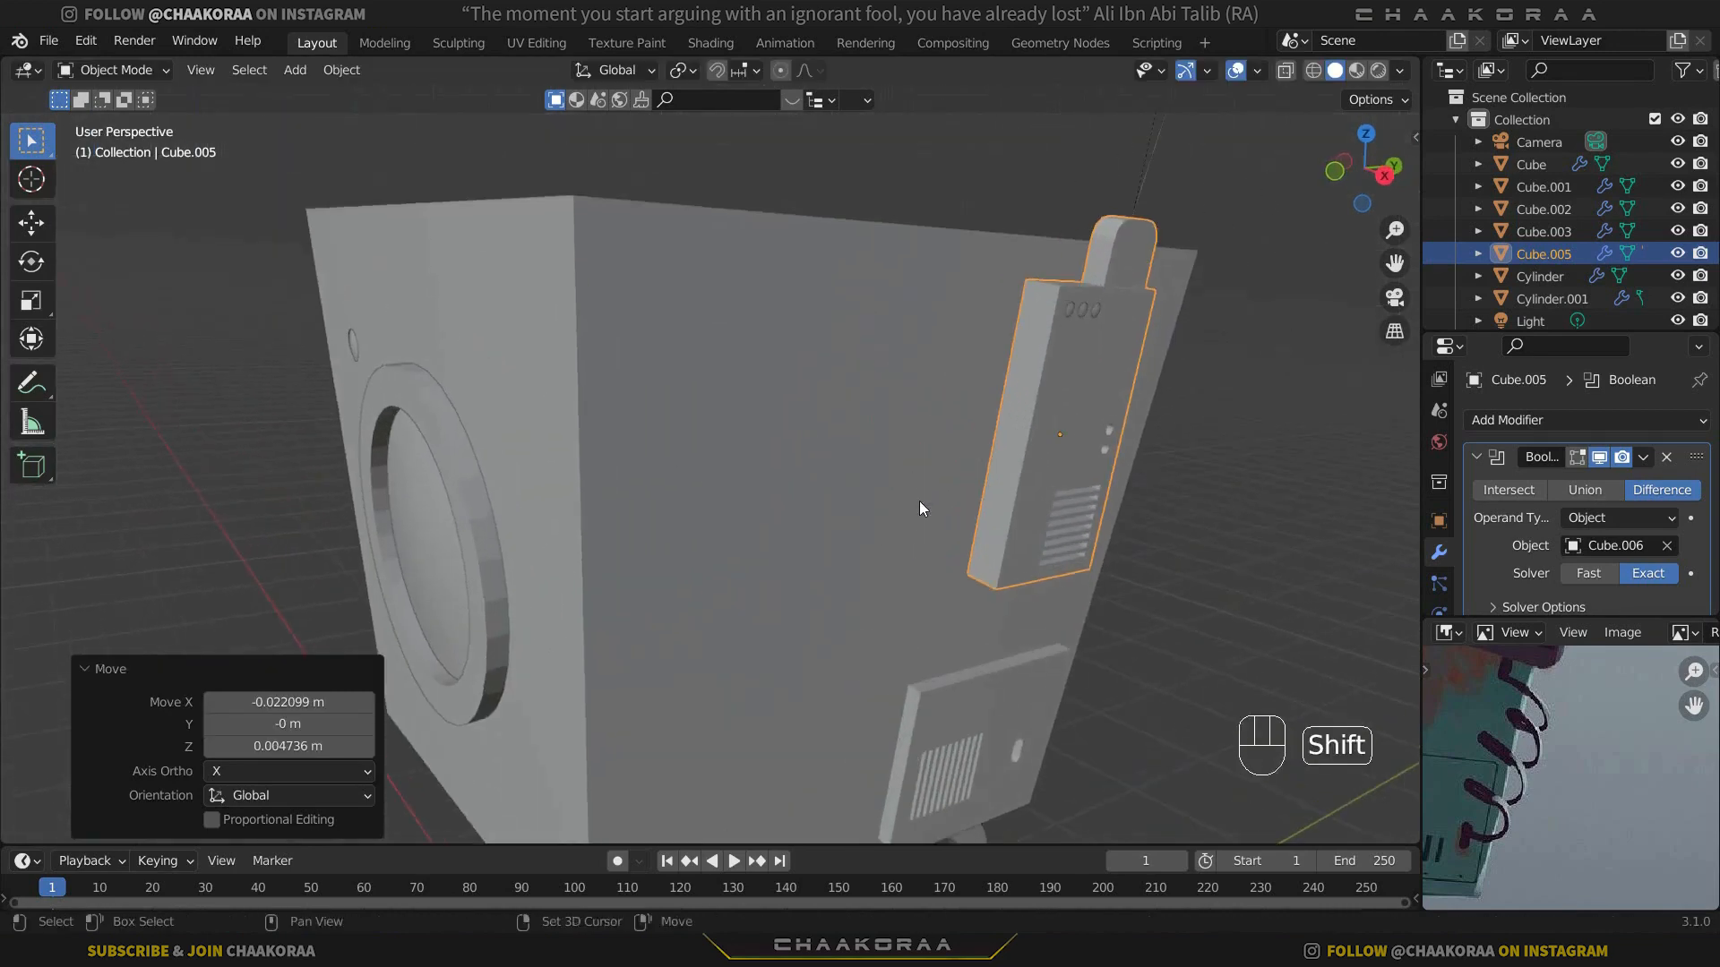
pyautogui.keyDown('shift'); pyautogui.moveTo(919, 501); pyautogui.dragTo(853, 448, button='middle'); pyautogui.keyUp('shift')
pyautogui.scroll(1, 853, 448)
pyautogui.press('KP_Decimal')
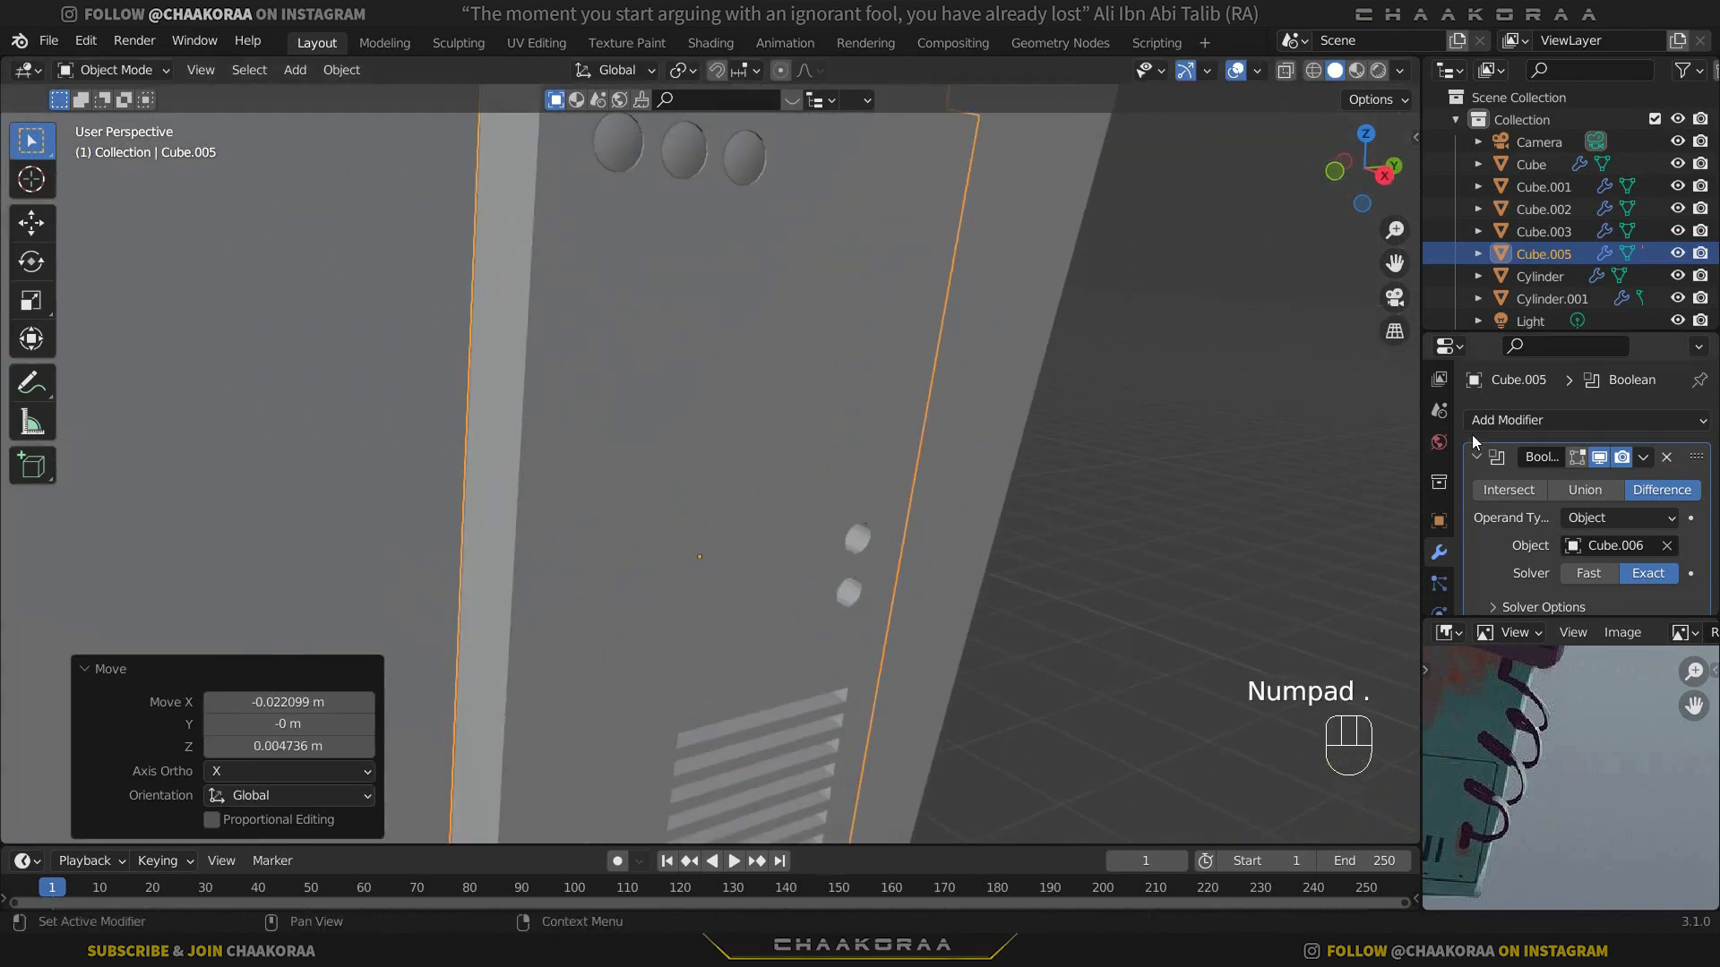
pyautogui.click(1477, 457)
pyautogui.click(1498, 421)
pyautogui.click(1276, 530)
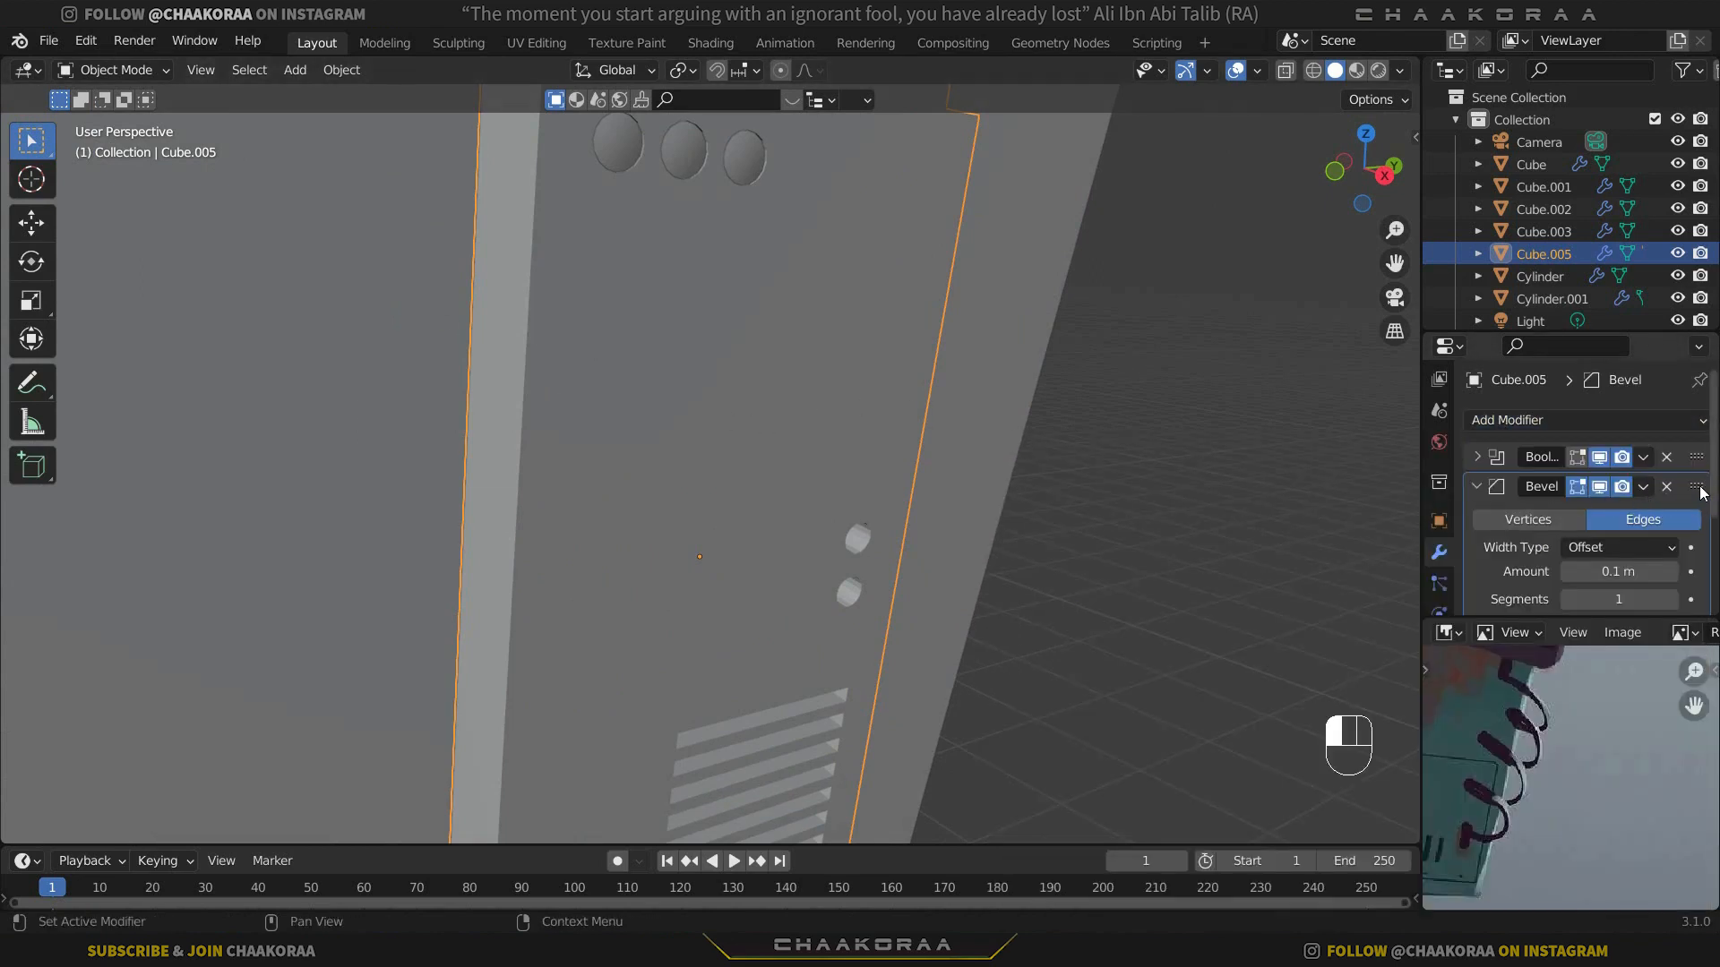
pyautogui.moveTo(1701, 492); pyautogui.dragTo(1696, 449)
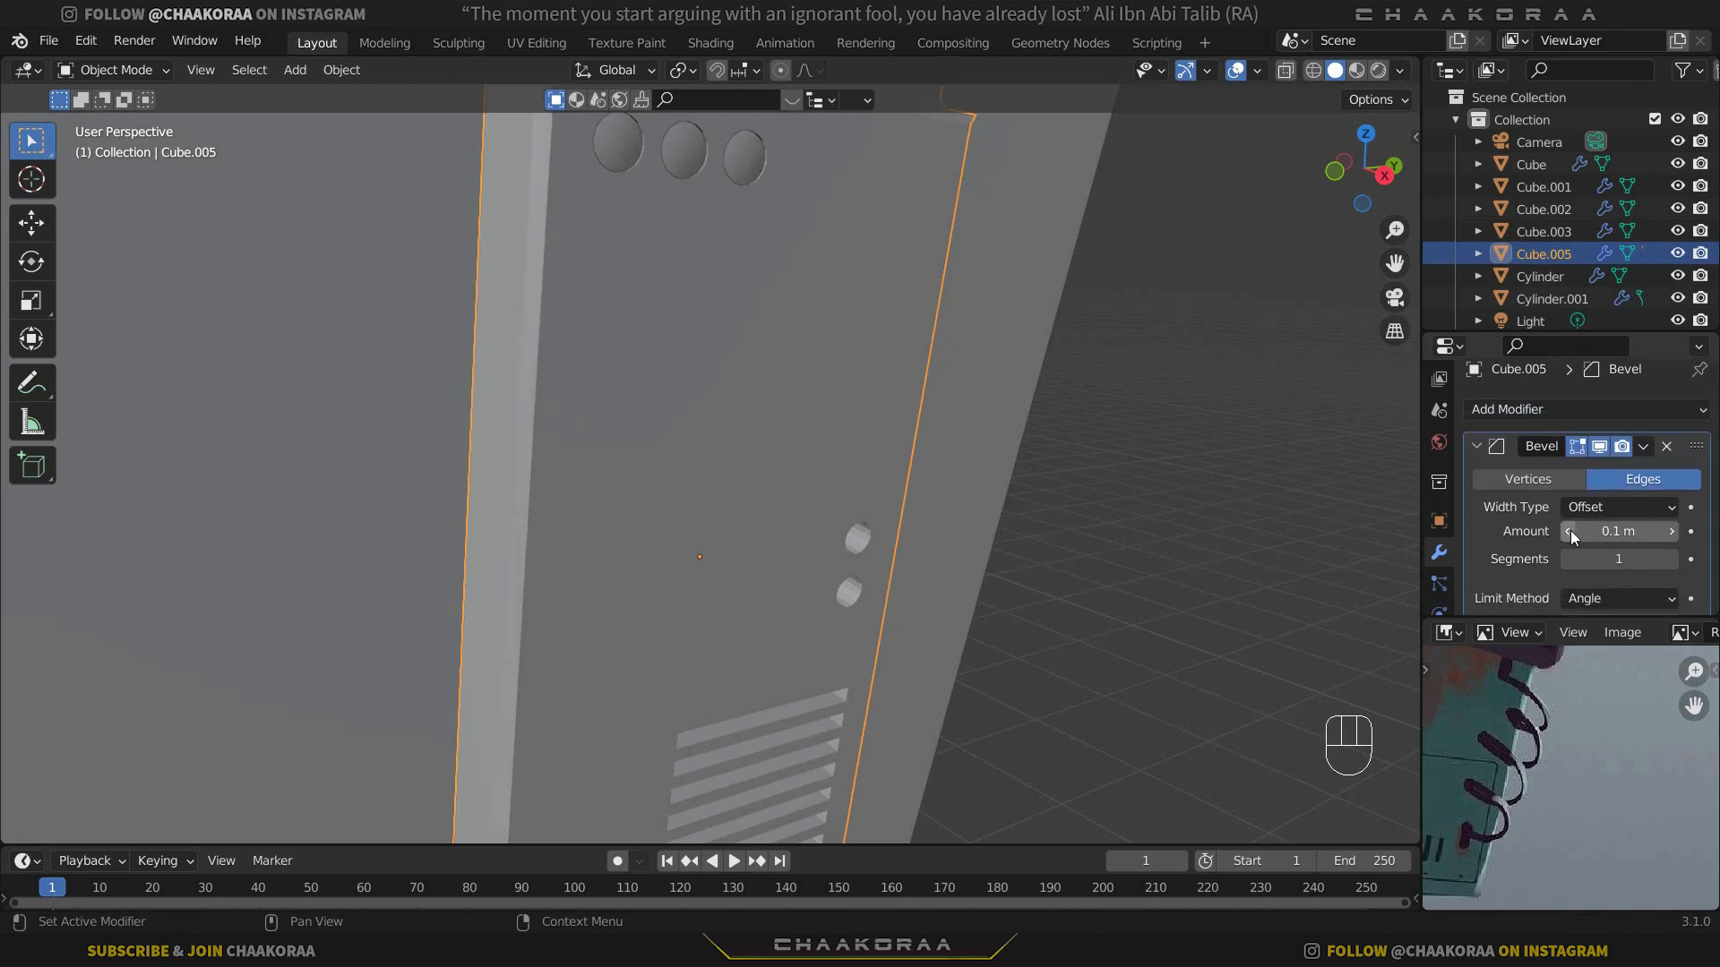
# Step: Give the side panel's bevel 2 segments and reduce its amount to below 0.052 m
pyautogui.click(1671, 559)
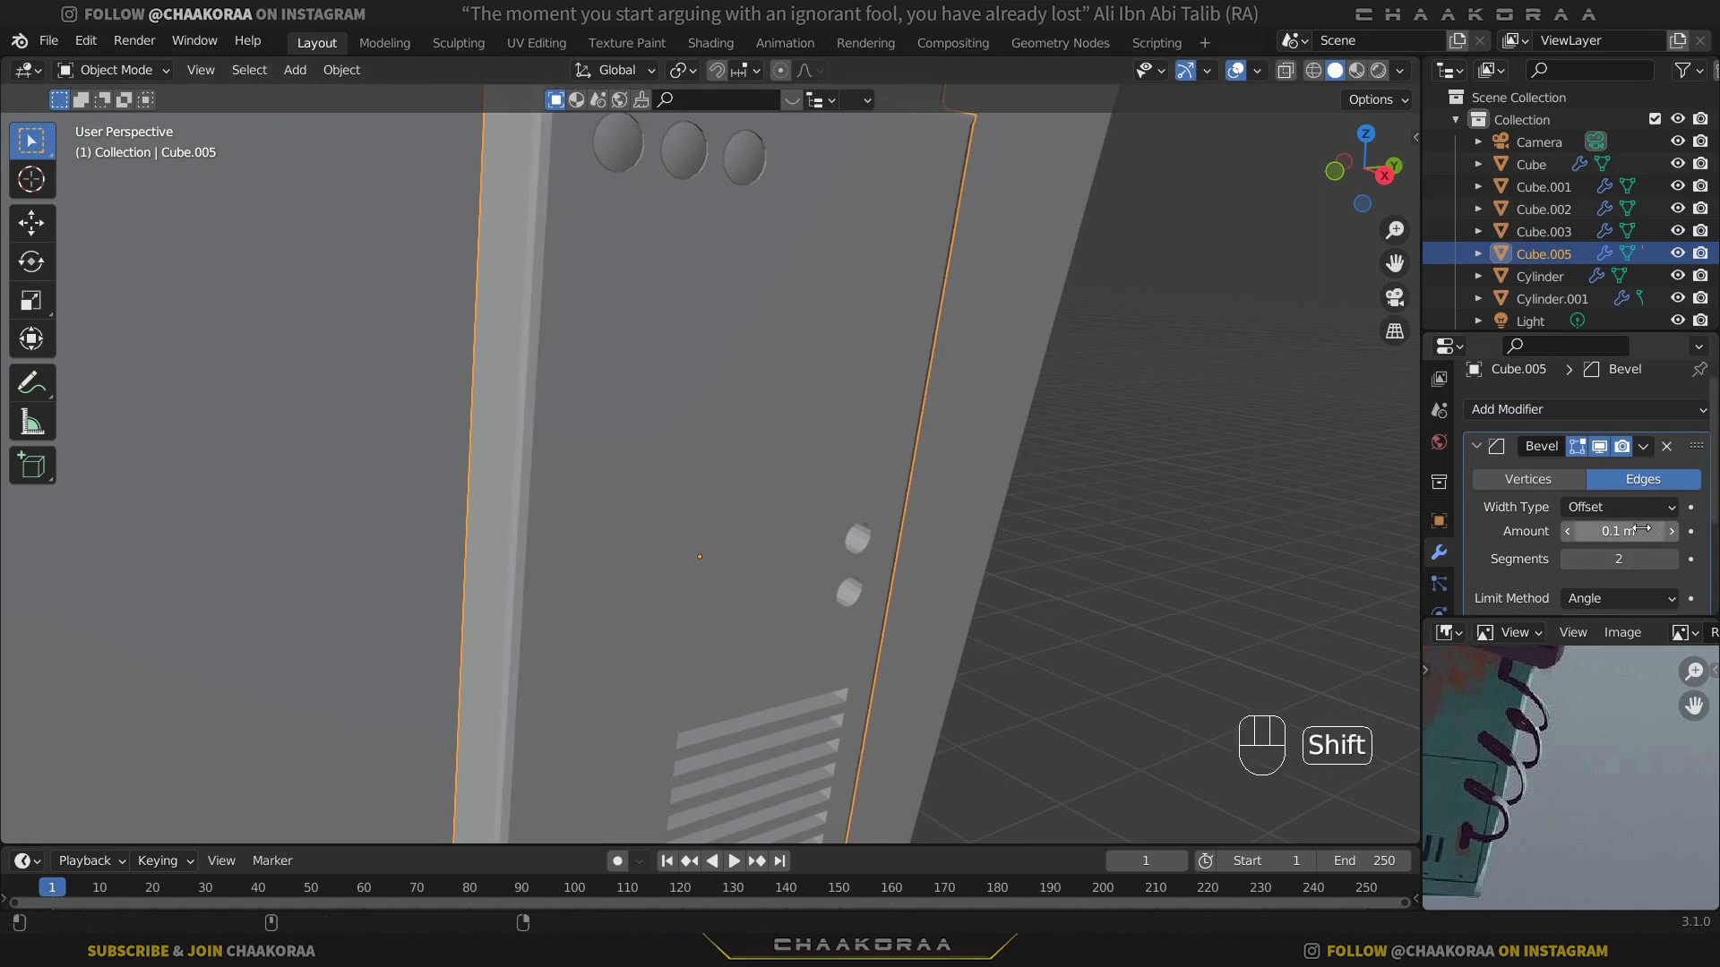
pyautogui.keyDown('shift'); pyautogui.moveTo(1638, 530); pyautogui.dragTo(1634, 531); pyautogui.keyUp('shift')
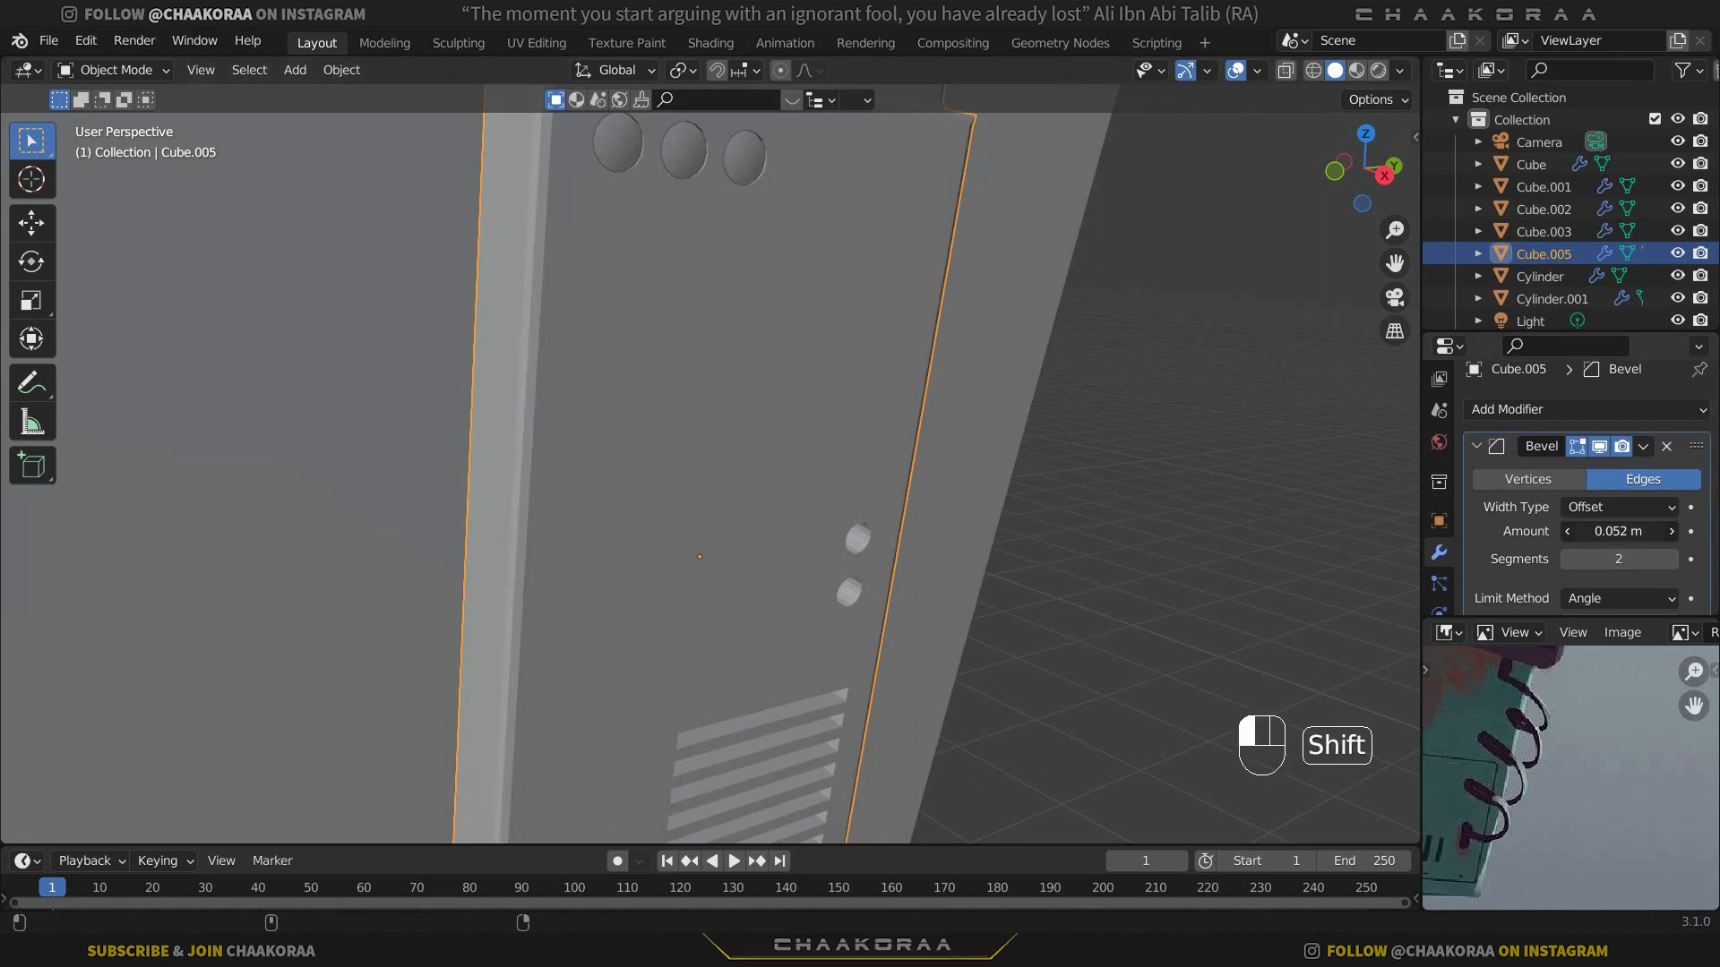
pyautogui.keyDown('shift'); pyautogui.moveTo(1635, 530); pyautogui.dragTo(1603, 531); pyautogui.keyUp('shift')
pyautogui.scroll(-2, 700, 346)
pyautogui.scroll(-5, 701, 351)
# Step: Add a Bevel modifier to the robot's body and place it above the two Boolean modifiers
pyautogui.click(553, 353)
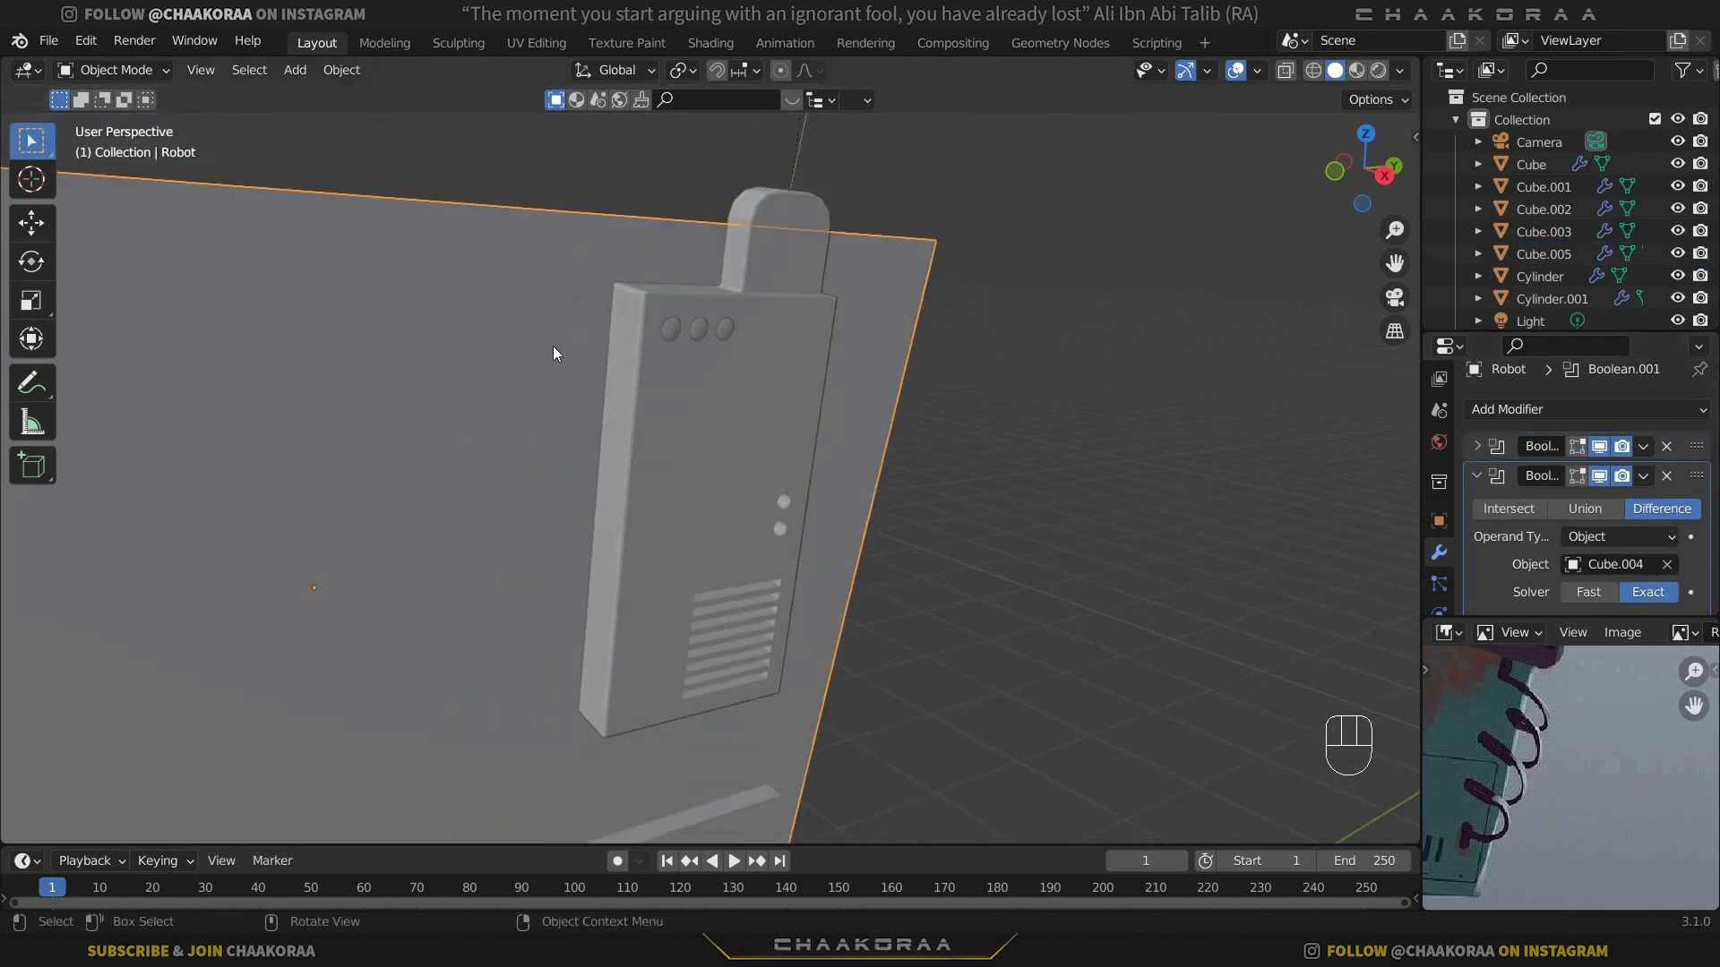
pyautogui.click(1478, 474)
pyautogui.click(1523, 416)
pyautogui.press('Escape')
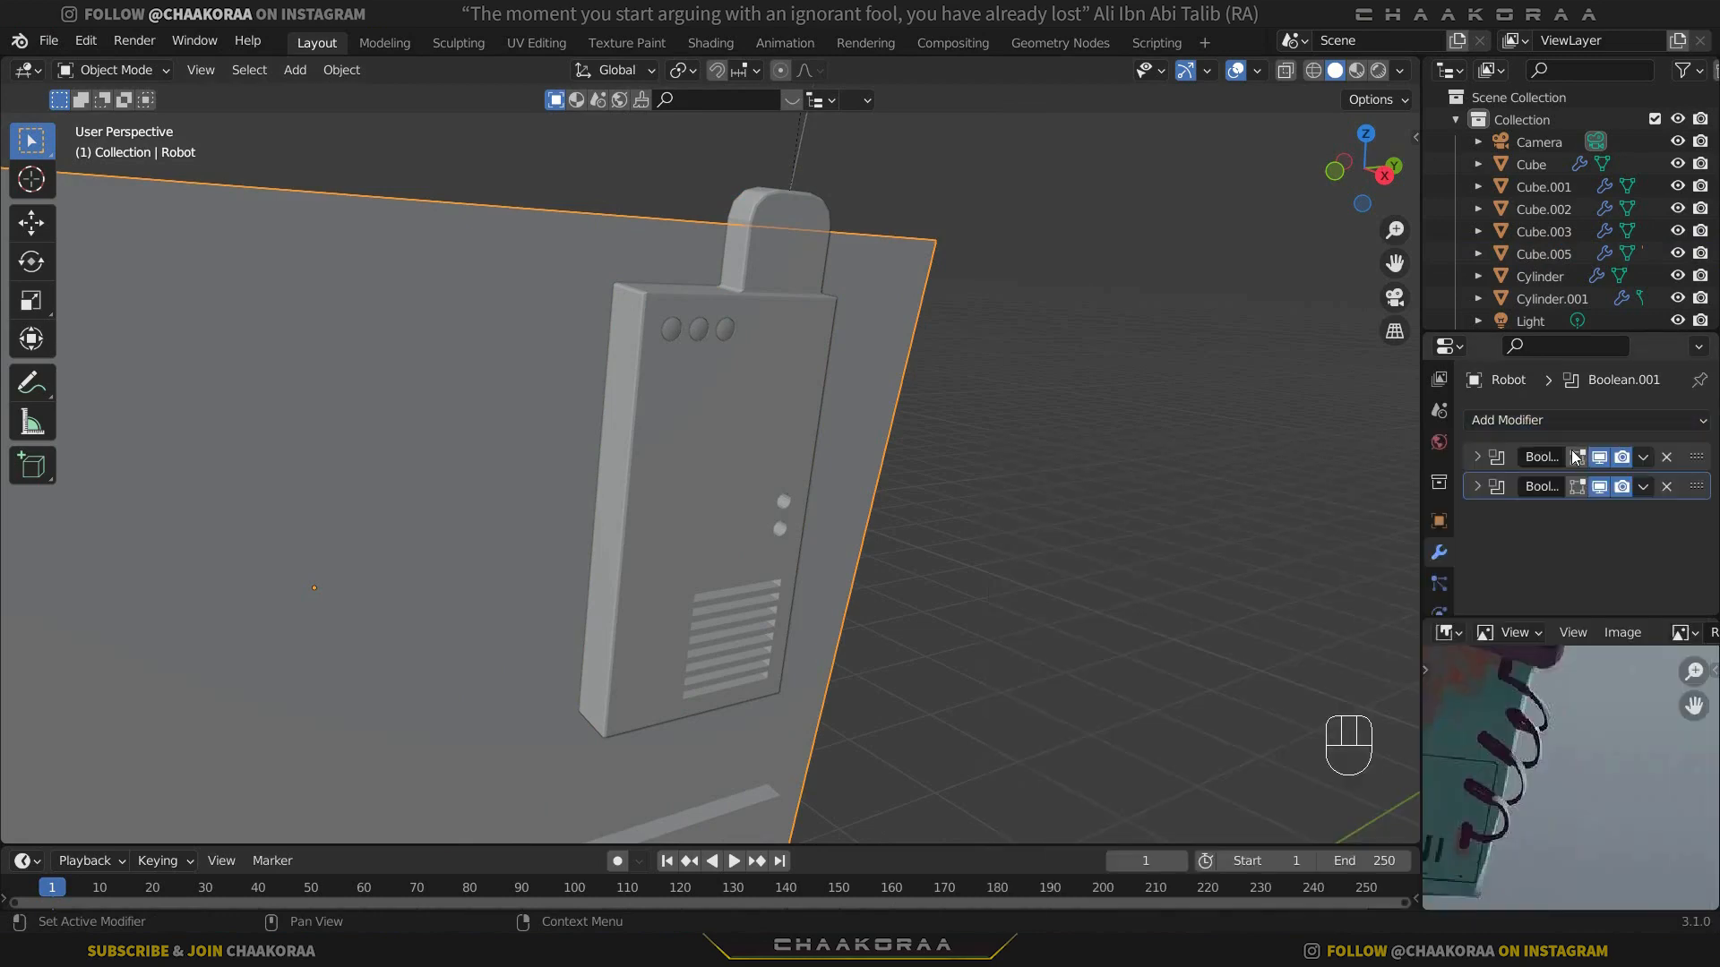
pyautogui.click(1528, 421)
pyautogui.click(1302, 506)
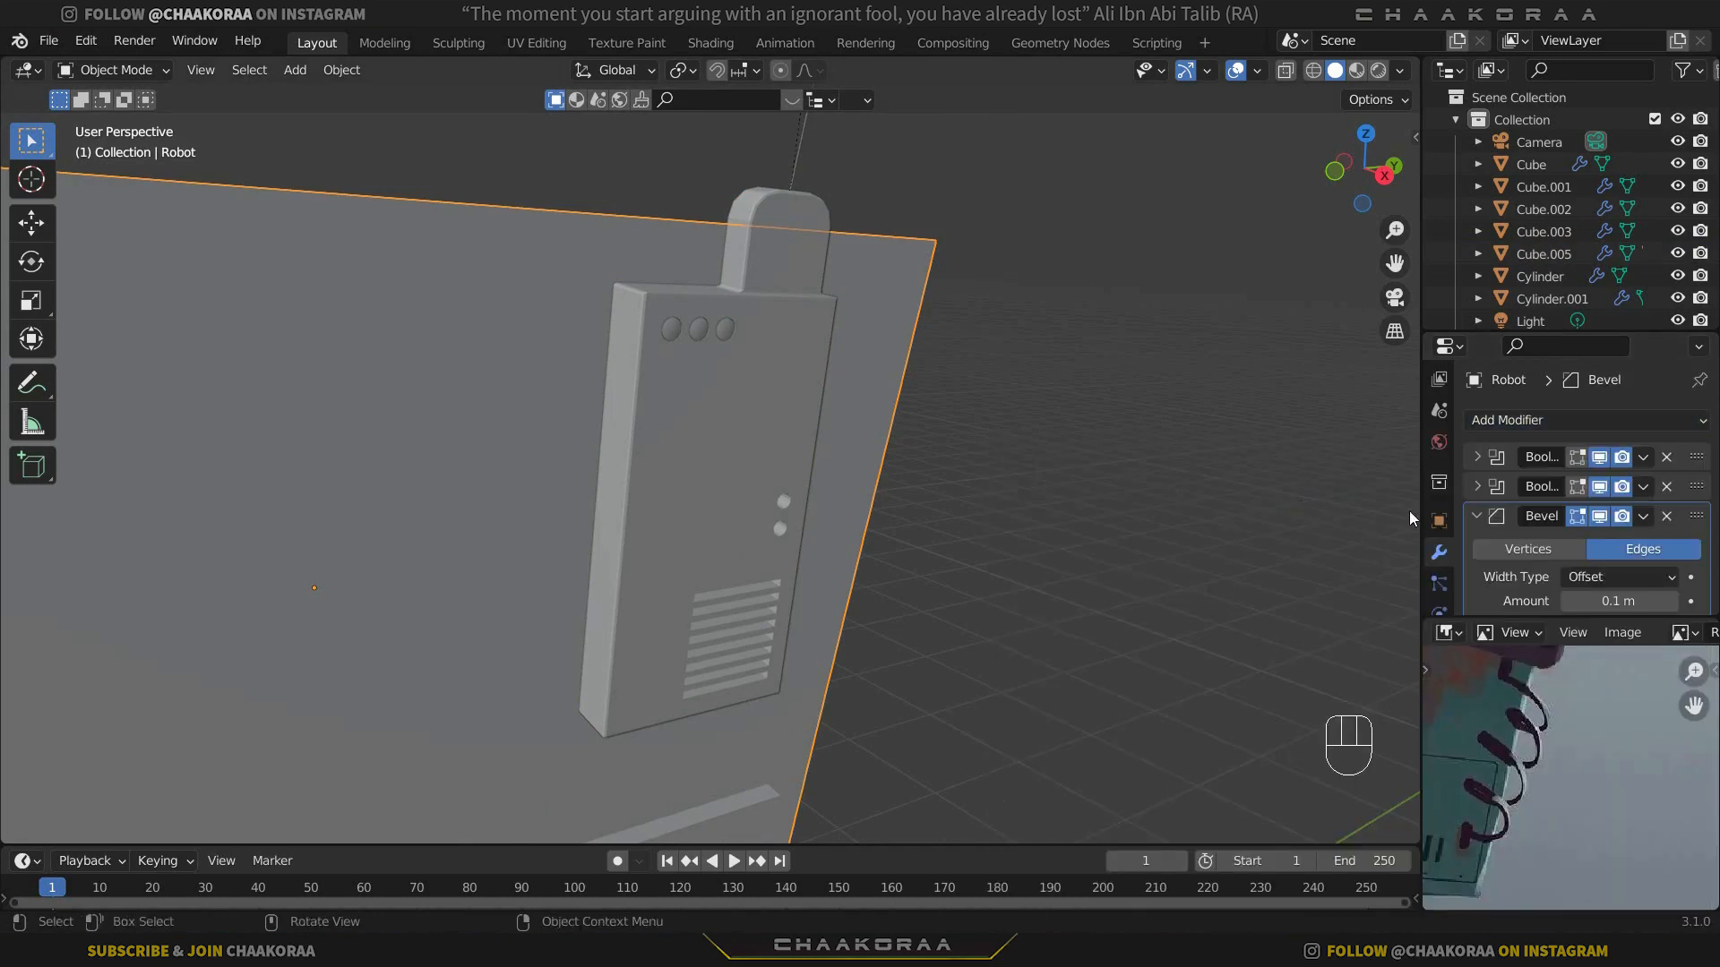
pyautogui.scroll(-4, 1681, 512)
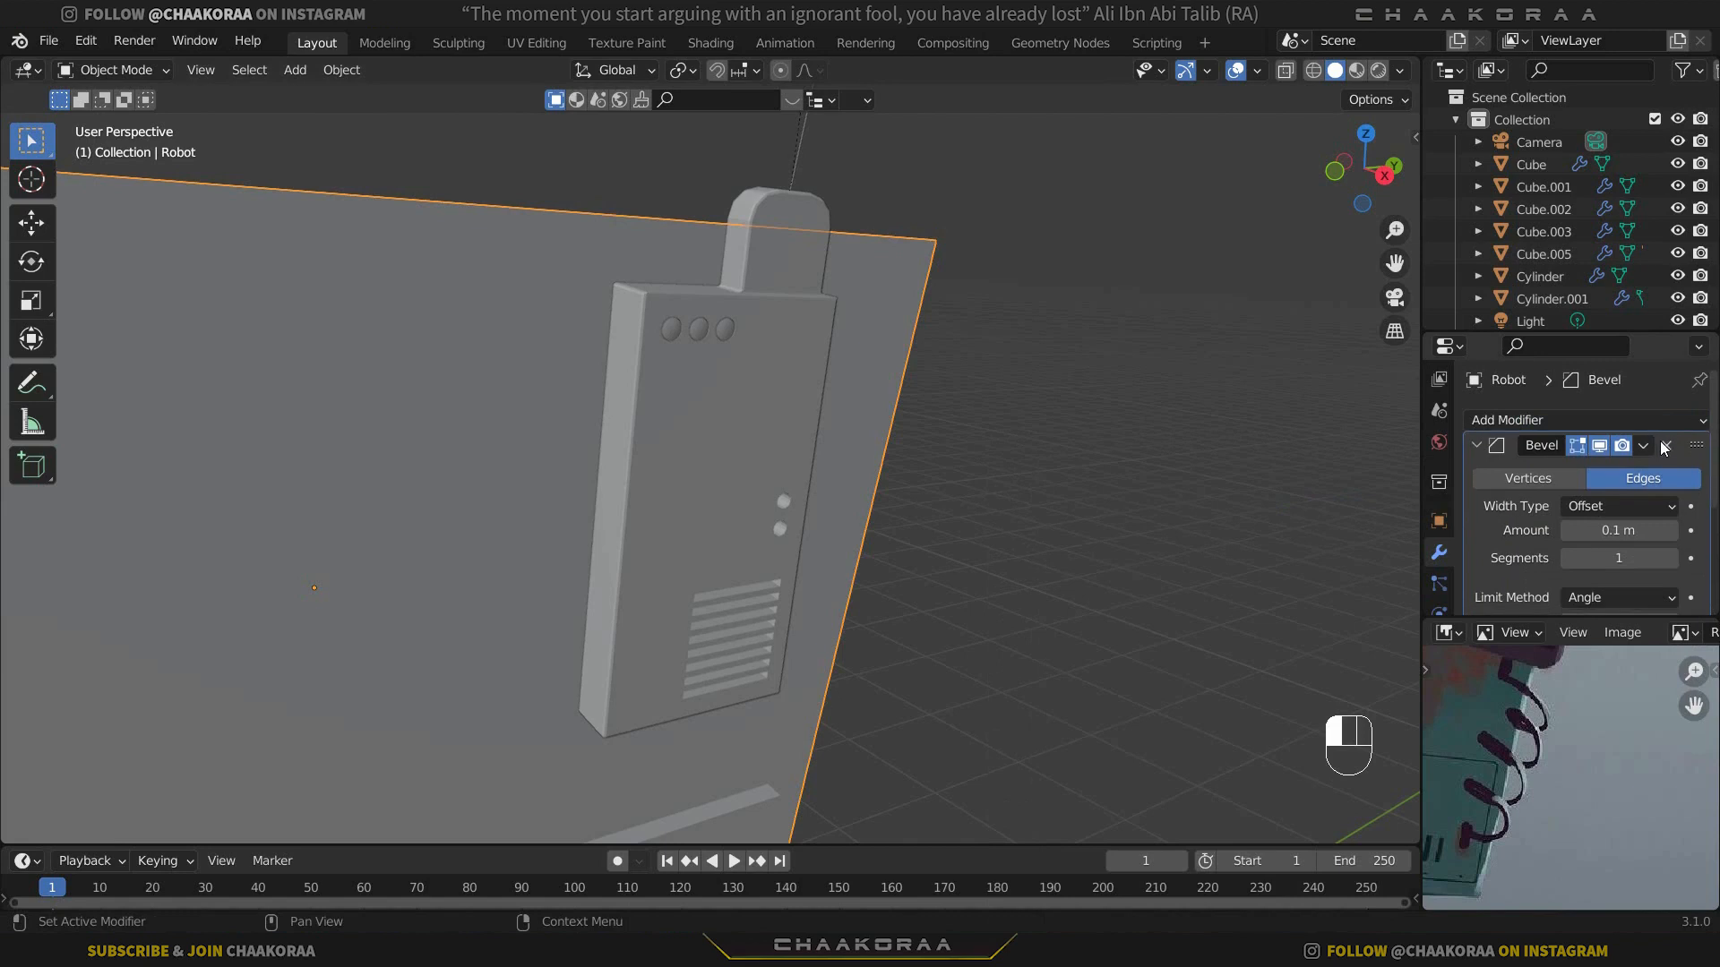
pyautogui.scroll(-1, 1566, 512)
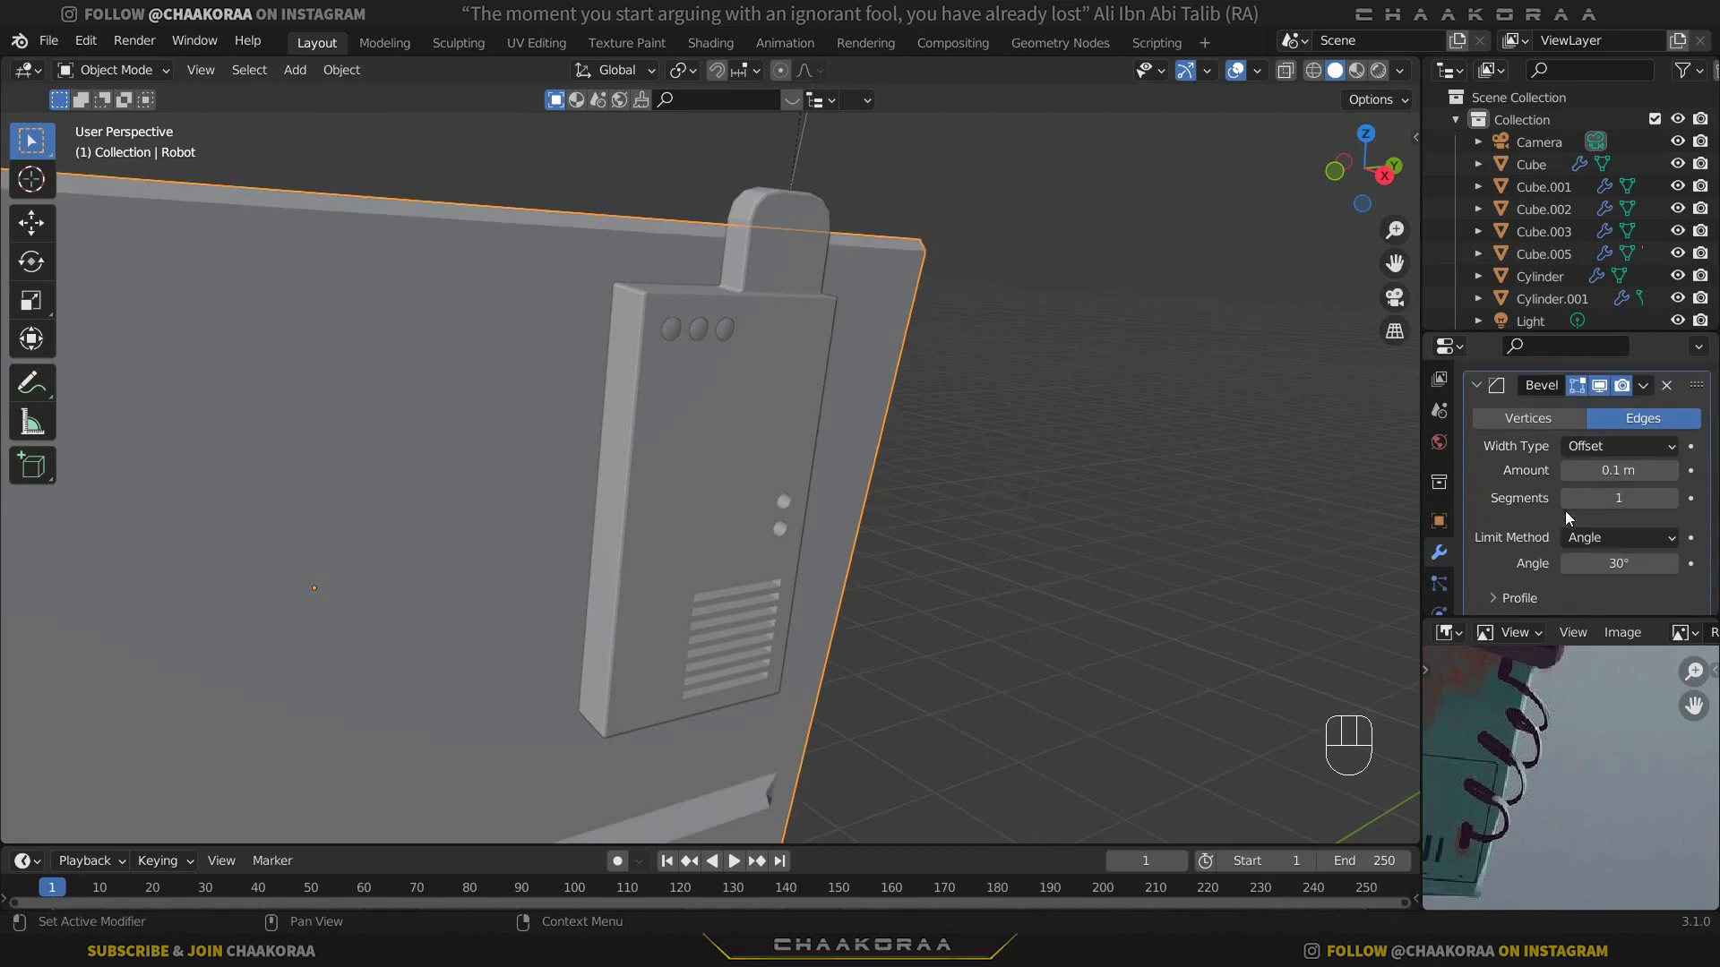
# Step: Set the body's bevel to 2 segments with an amount of 0.016 m, and deselect the body
pyautogui.click(1672, 498)
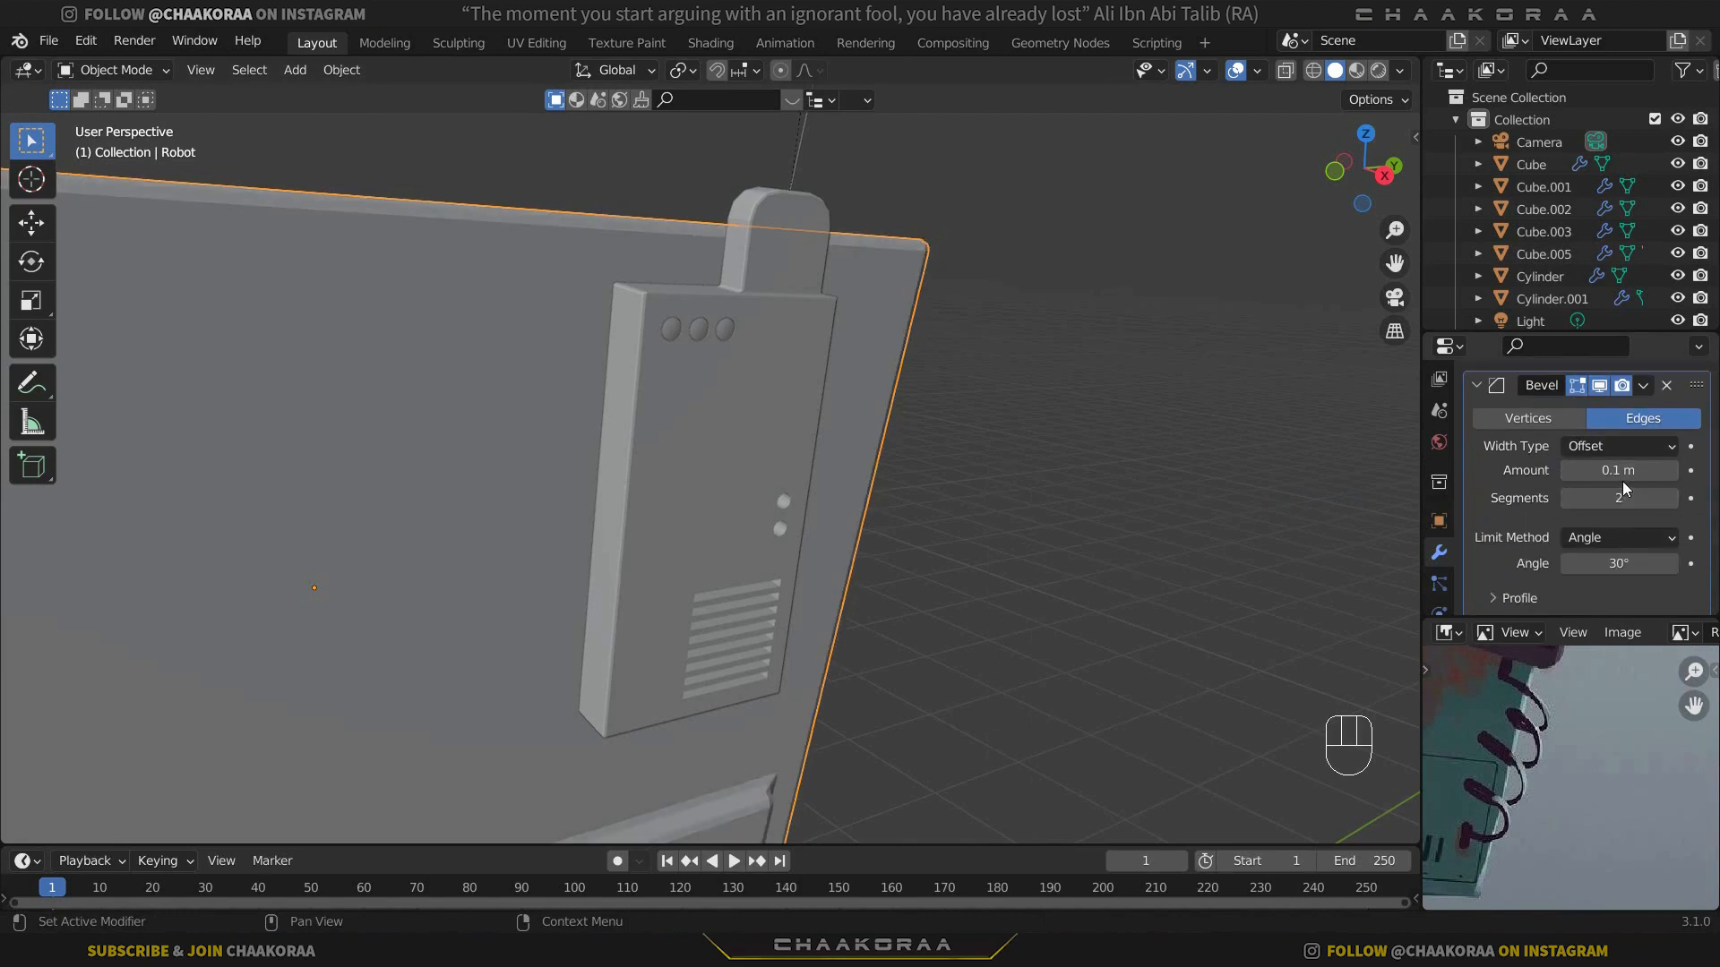
pyautogui.press('shift')
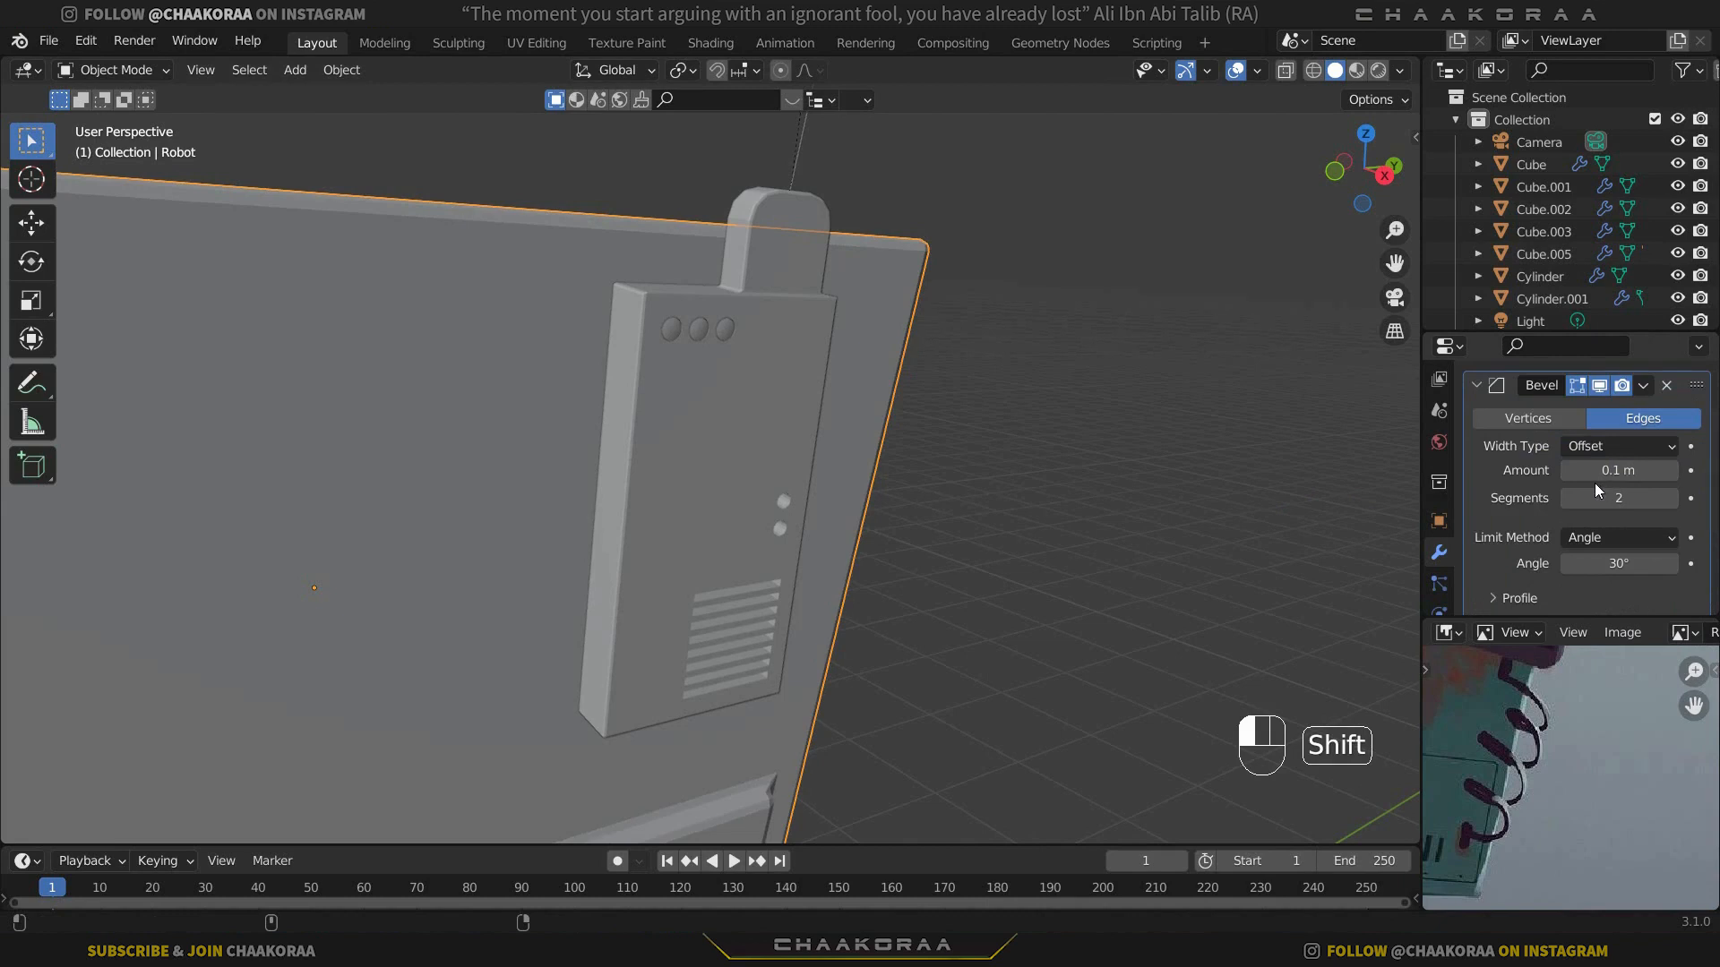
pyautogui.keyDown('shift'); pyautogui.moveTo(1594, 479); pyautogui.dragTo(1580, 471); pyautogui.keyUp('shift')
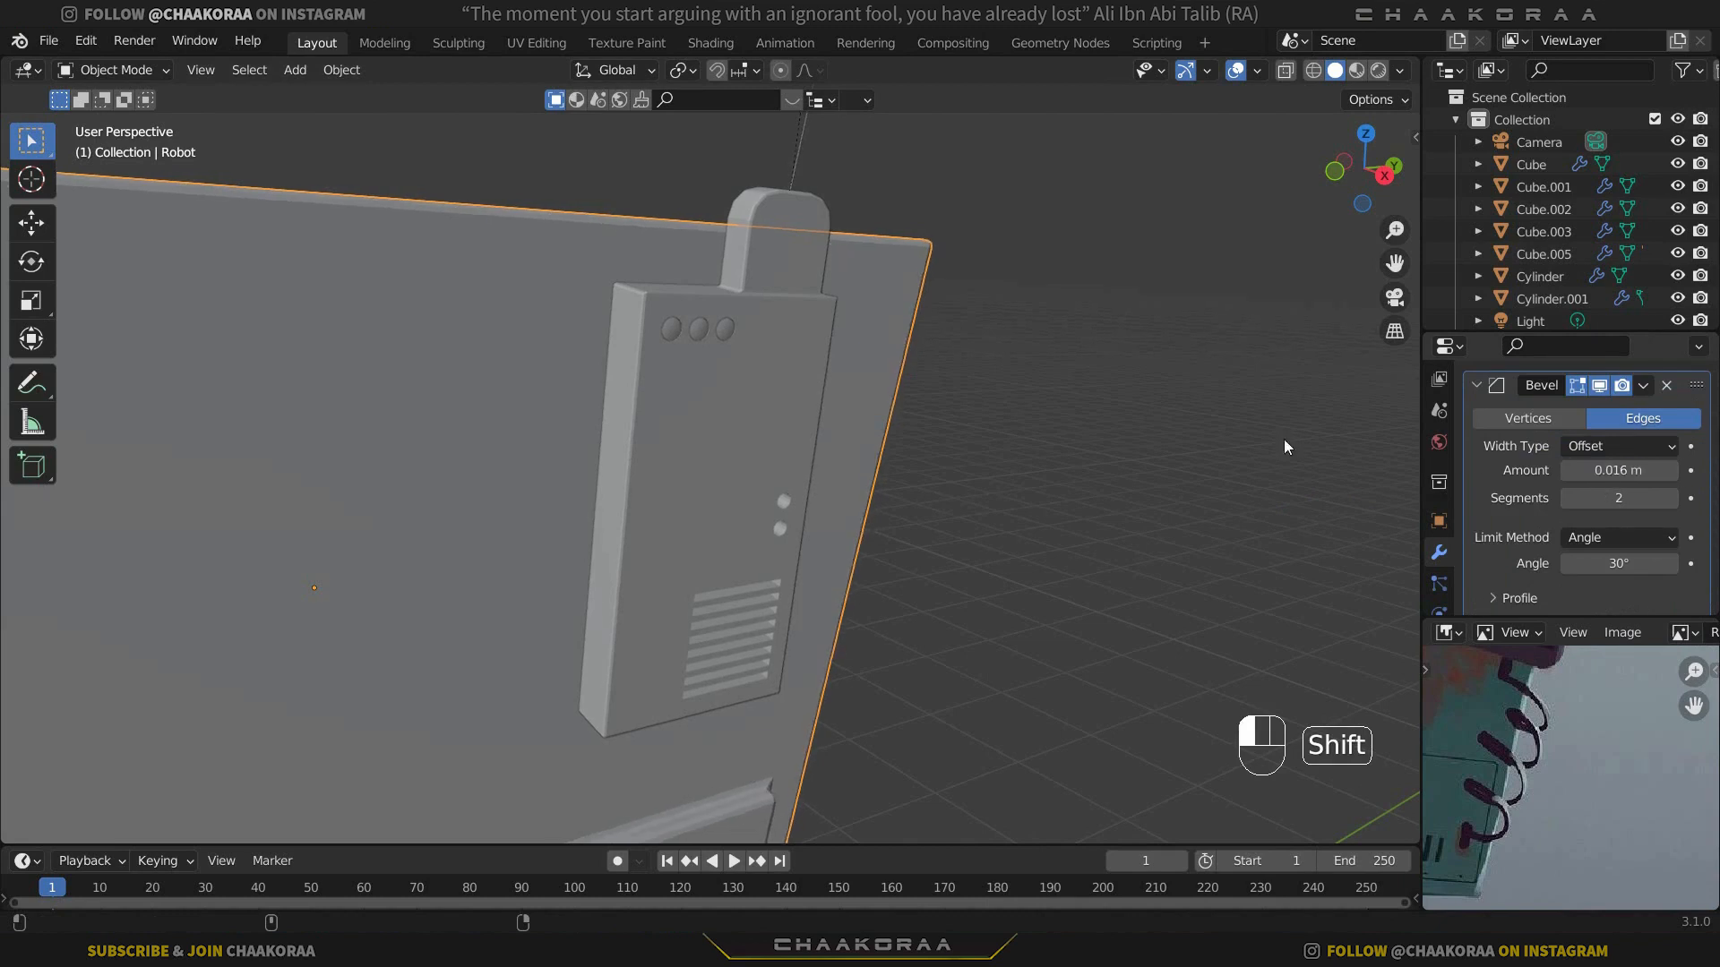
pyautogui.scroll(-3, 1183, 441)
pyautogui.click(1075, 447)
pyautogui.scroll(4, 808, 645)
pyautogui.keyDown('shift'); pyautogui.moveTo(824, 524); pyautogui.dragTo(903, 545, button='middle'); pyautogui.keyUp('shift')
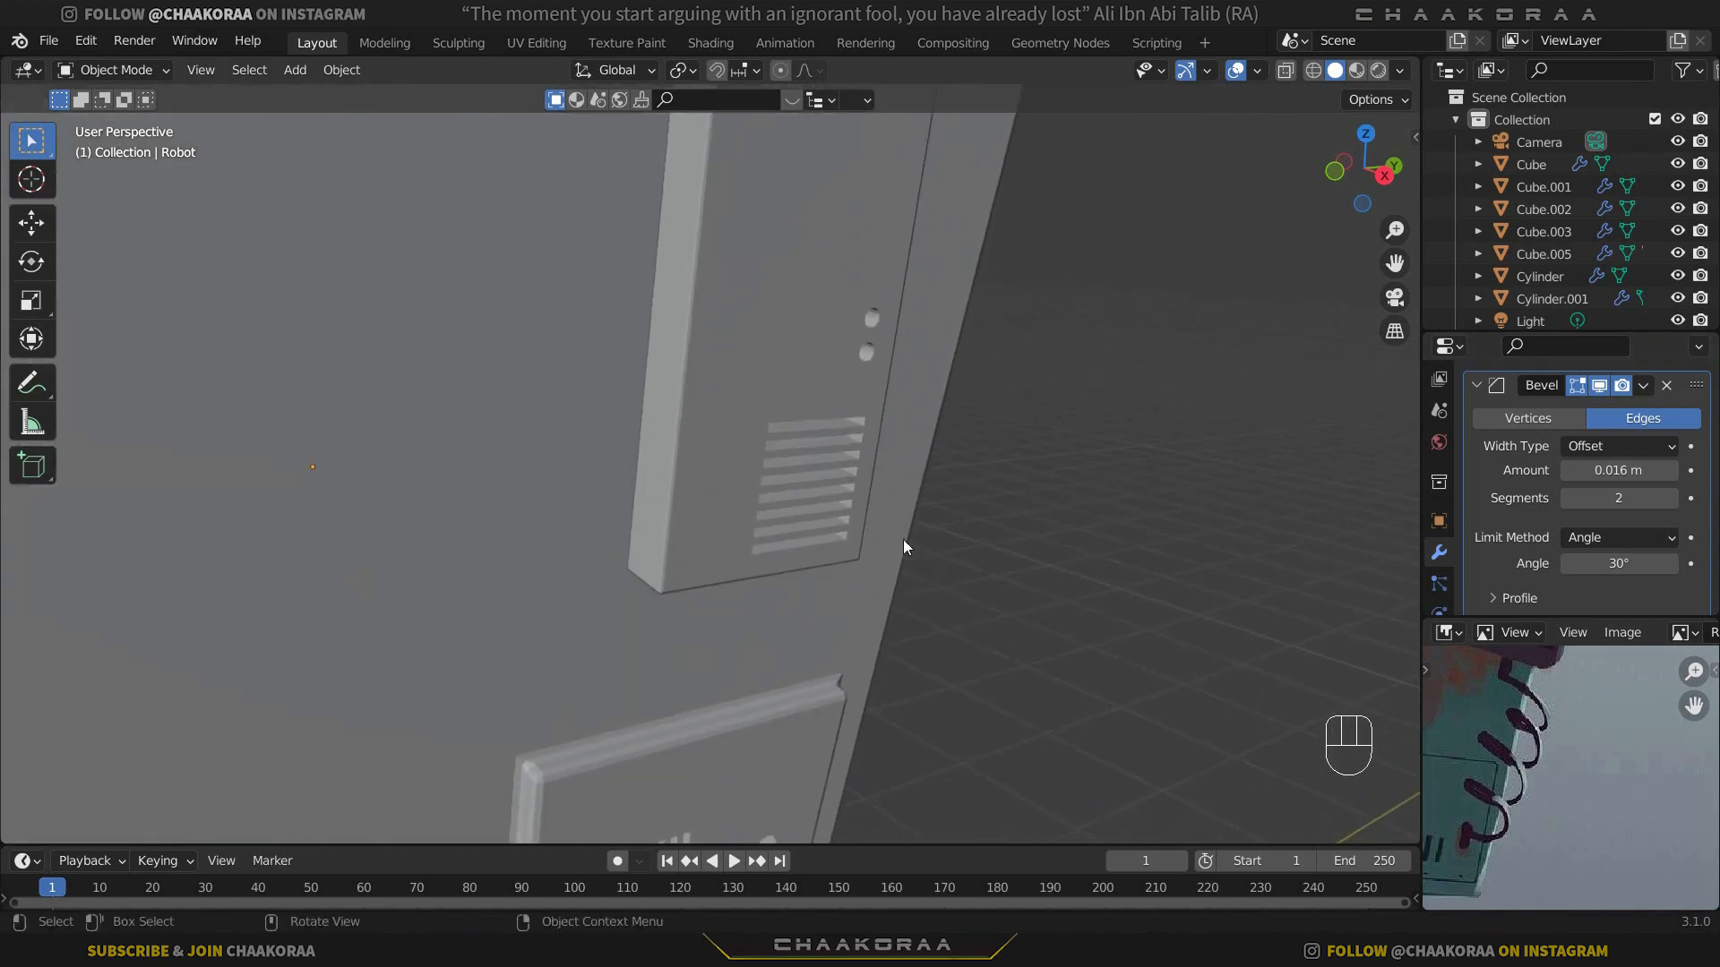
pyautogui.scroll(-5, 961, 543)
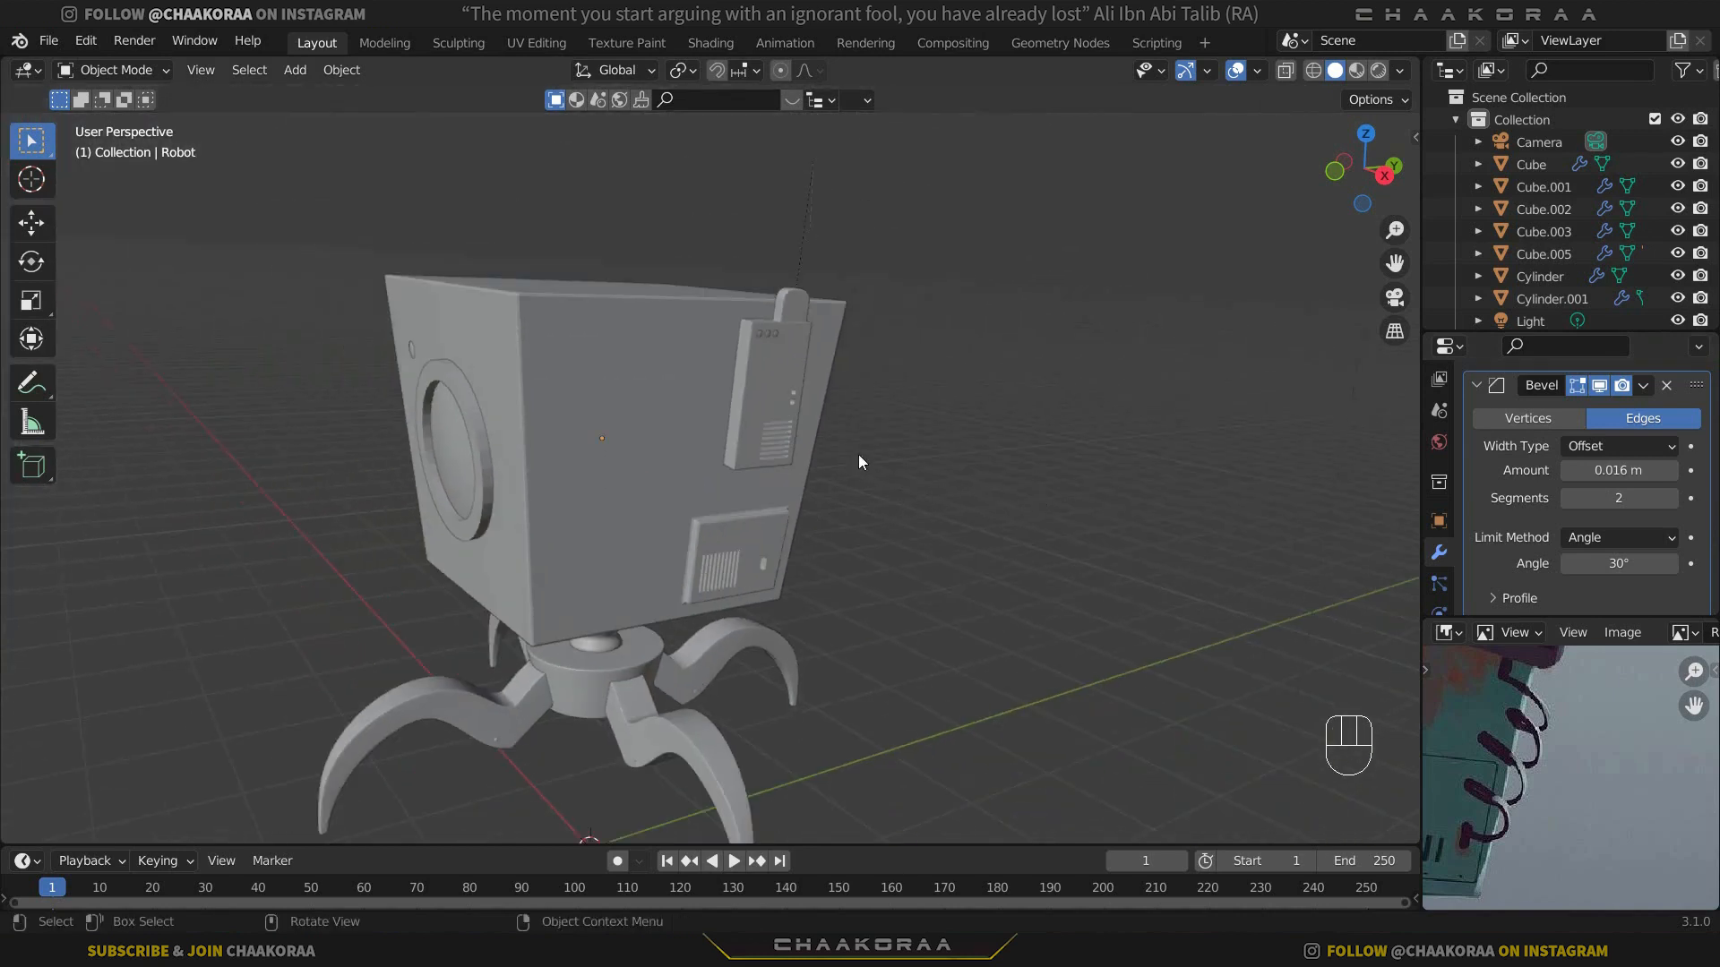
pyautogui.scroll(-3, 1517, 723)
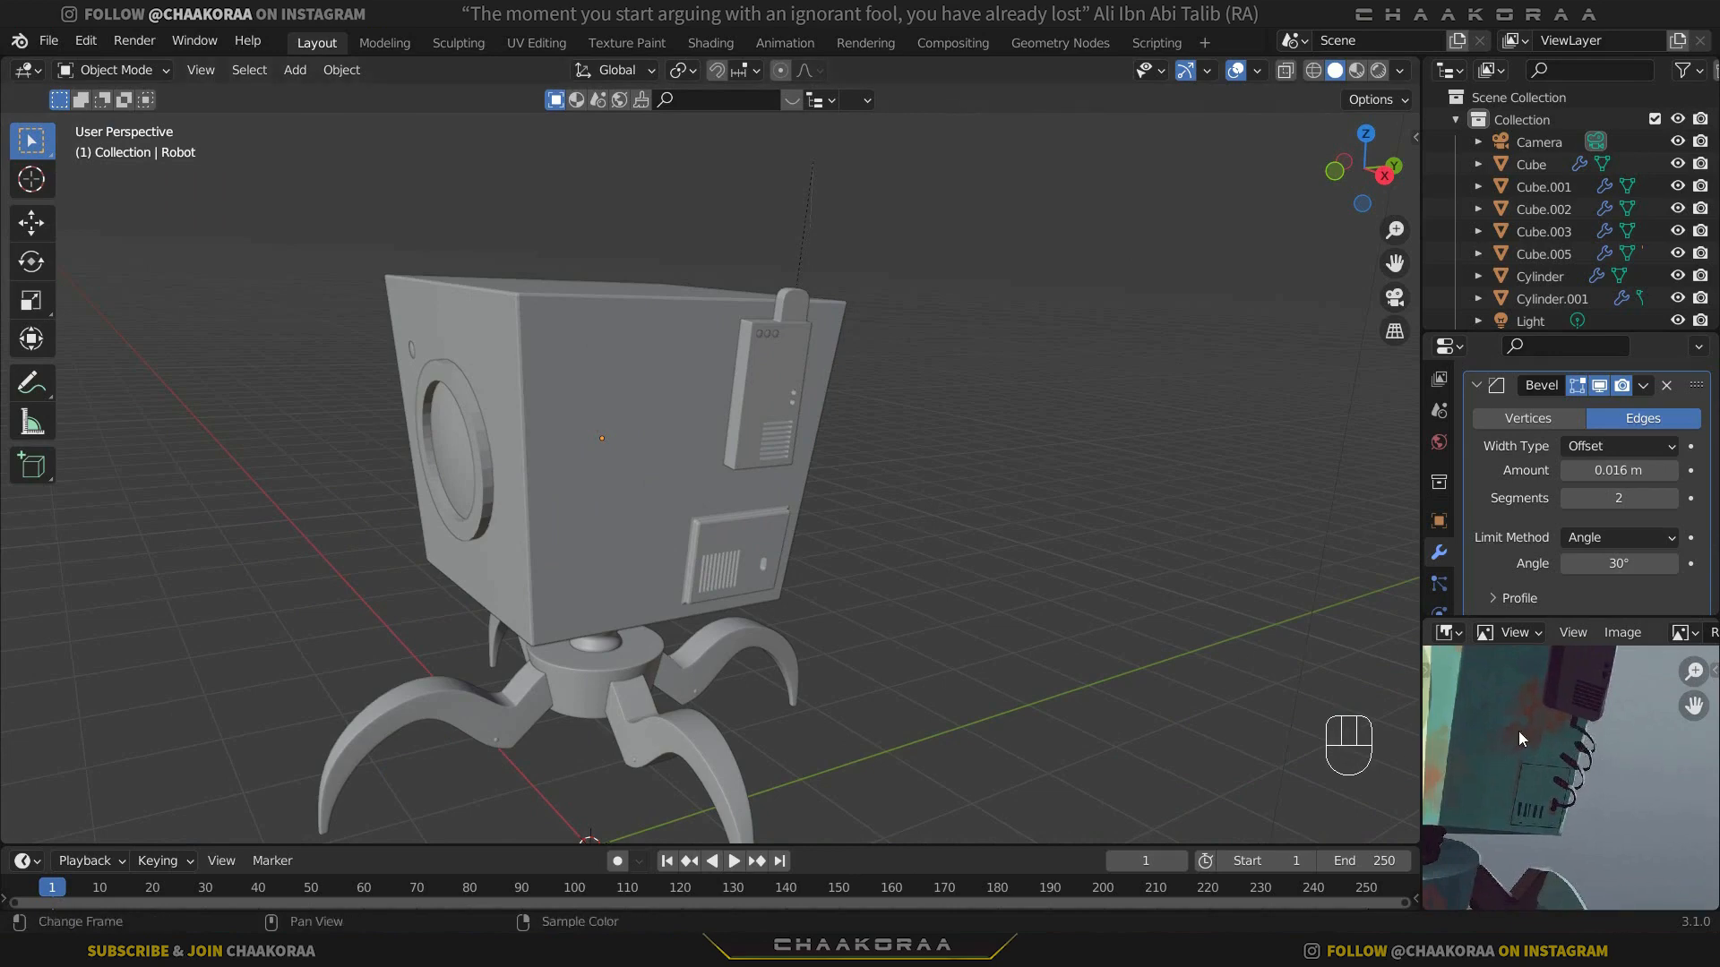
# Step: Add a Bezier curve and move it about 2.67 m along the X axis, clear of the robot
pyautogui.hotkey('shift', 'a')
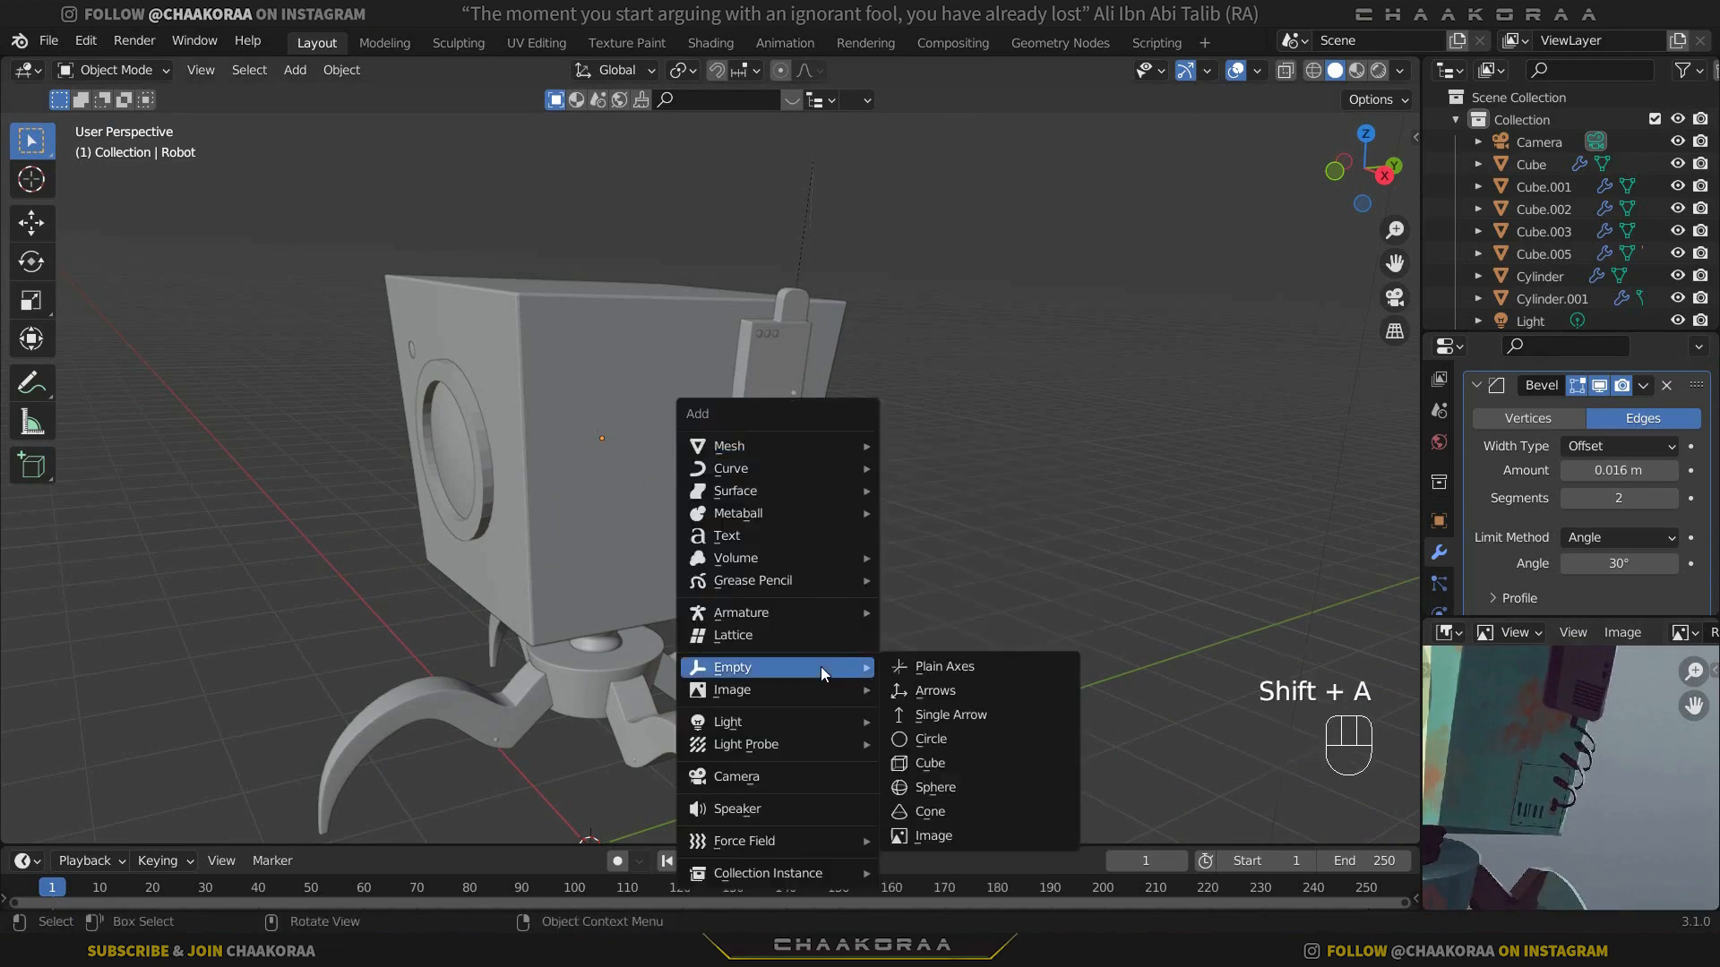
pyautogui.moveTo(848, 468)
pyautogui.click(966, 467)
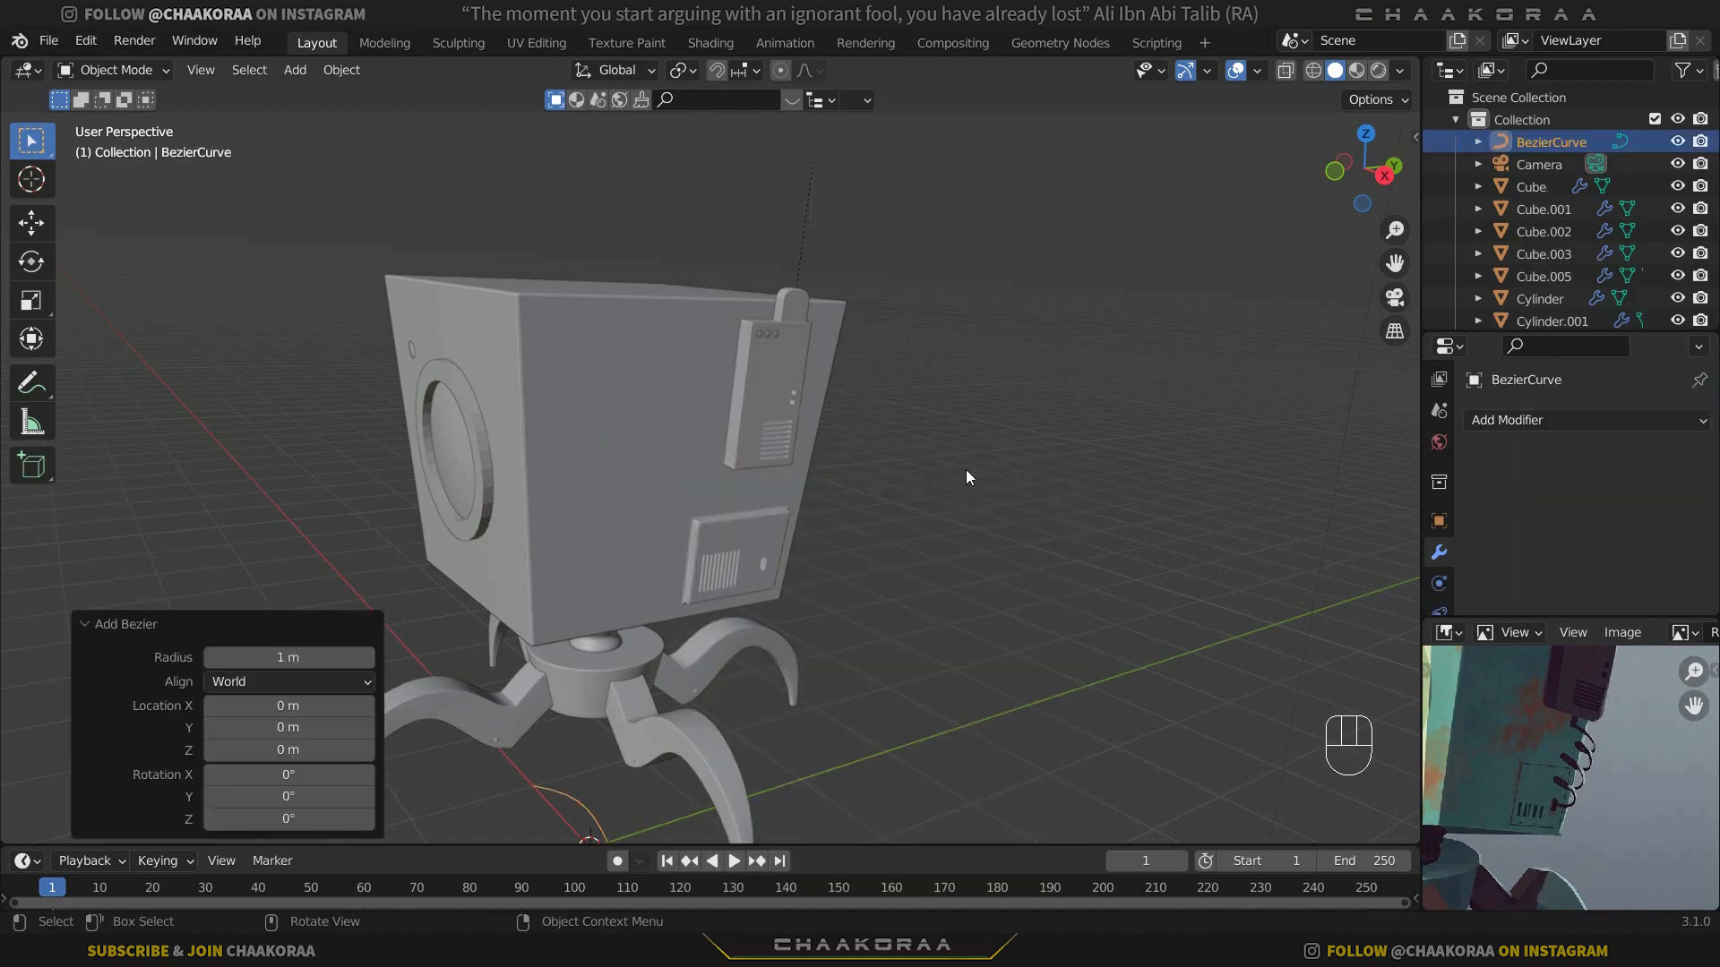
pyautogui.moveTo(966, 469); pyautogui.dragTo(907, 599, button='middle')
pyautogui.scroll(-4, 906, 598)
pyautogui.moveTo(799, 595); pyautogui.dragTo(838, 695, button='middle')
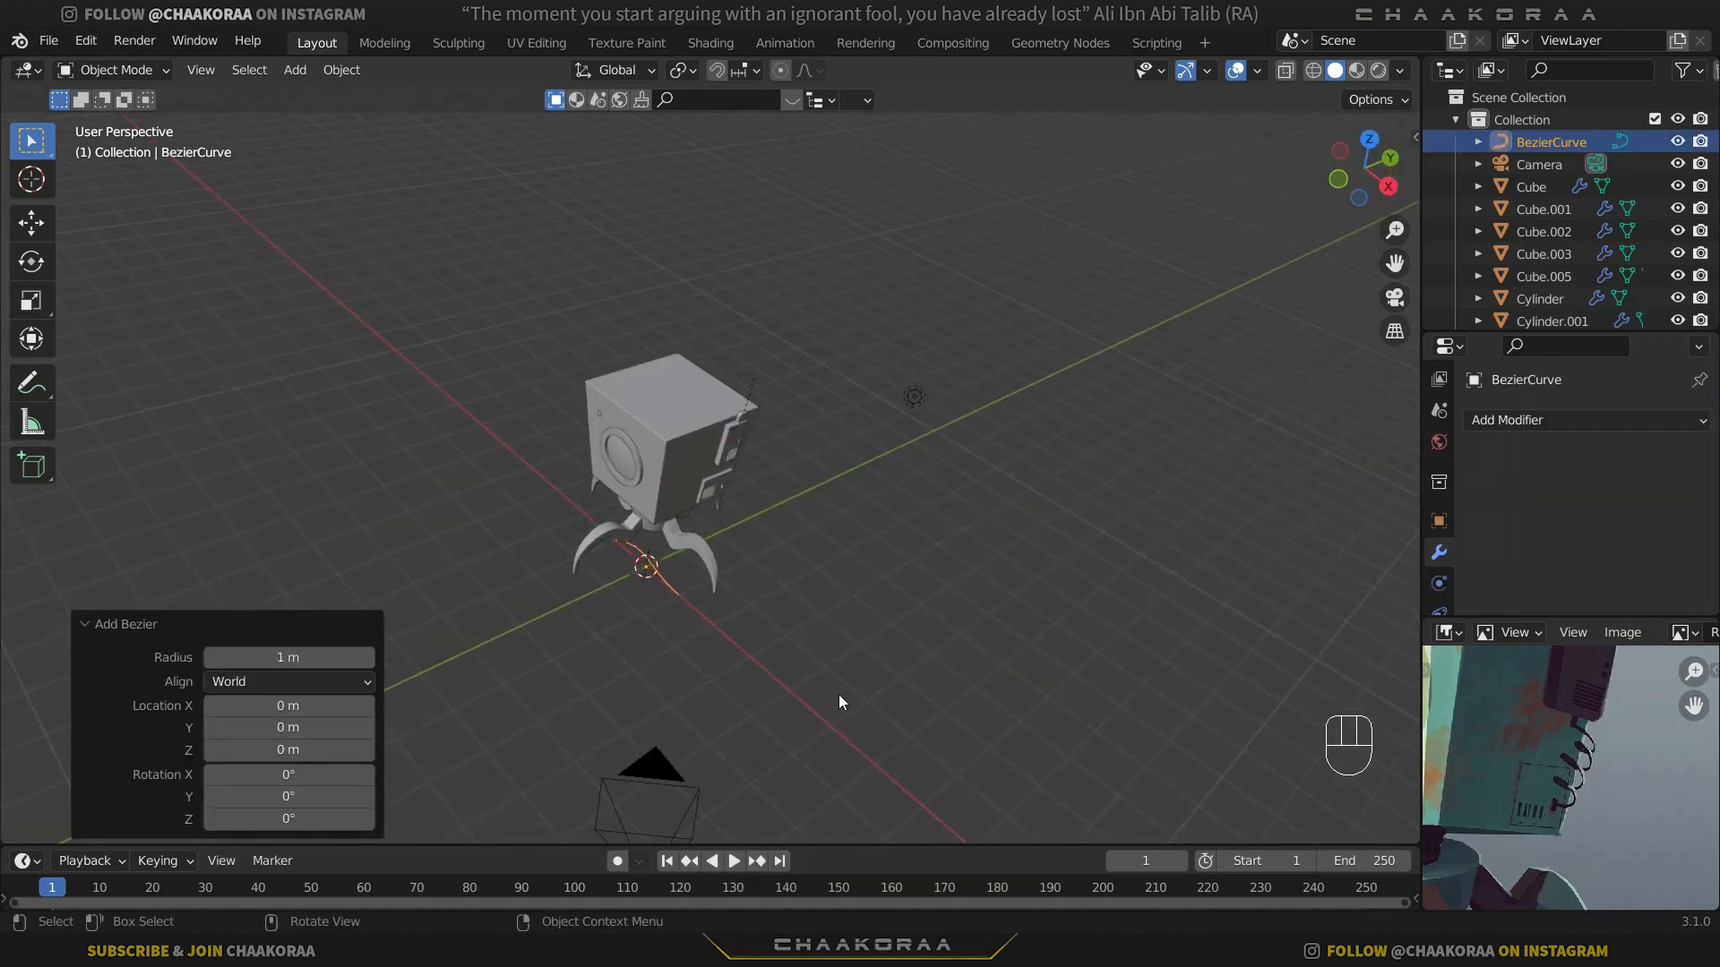
pyautogui.press('g')
pyautogui.press('x')
pyautogui.click(922, 706)
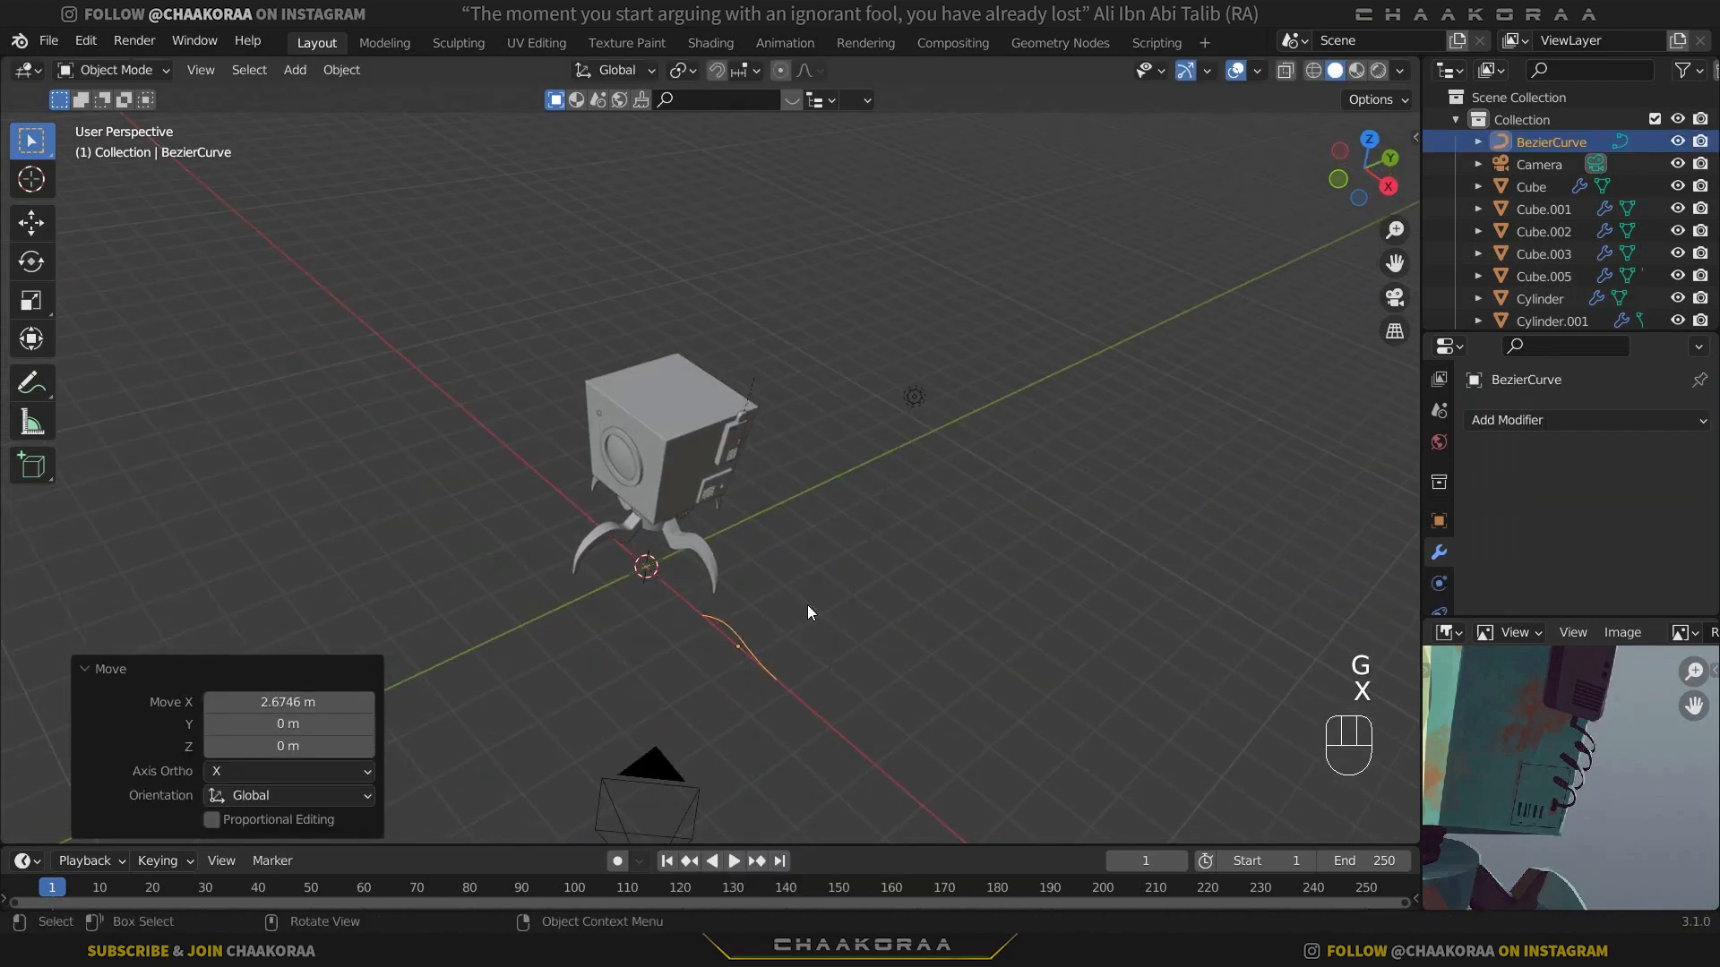
# Step: From the top view, move the curve so that its start sits next to the body's side panels
pyautogui.press('KP_7')
pyautogui.scroll(5, 963, 480)
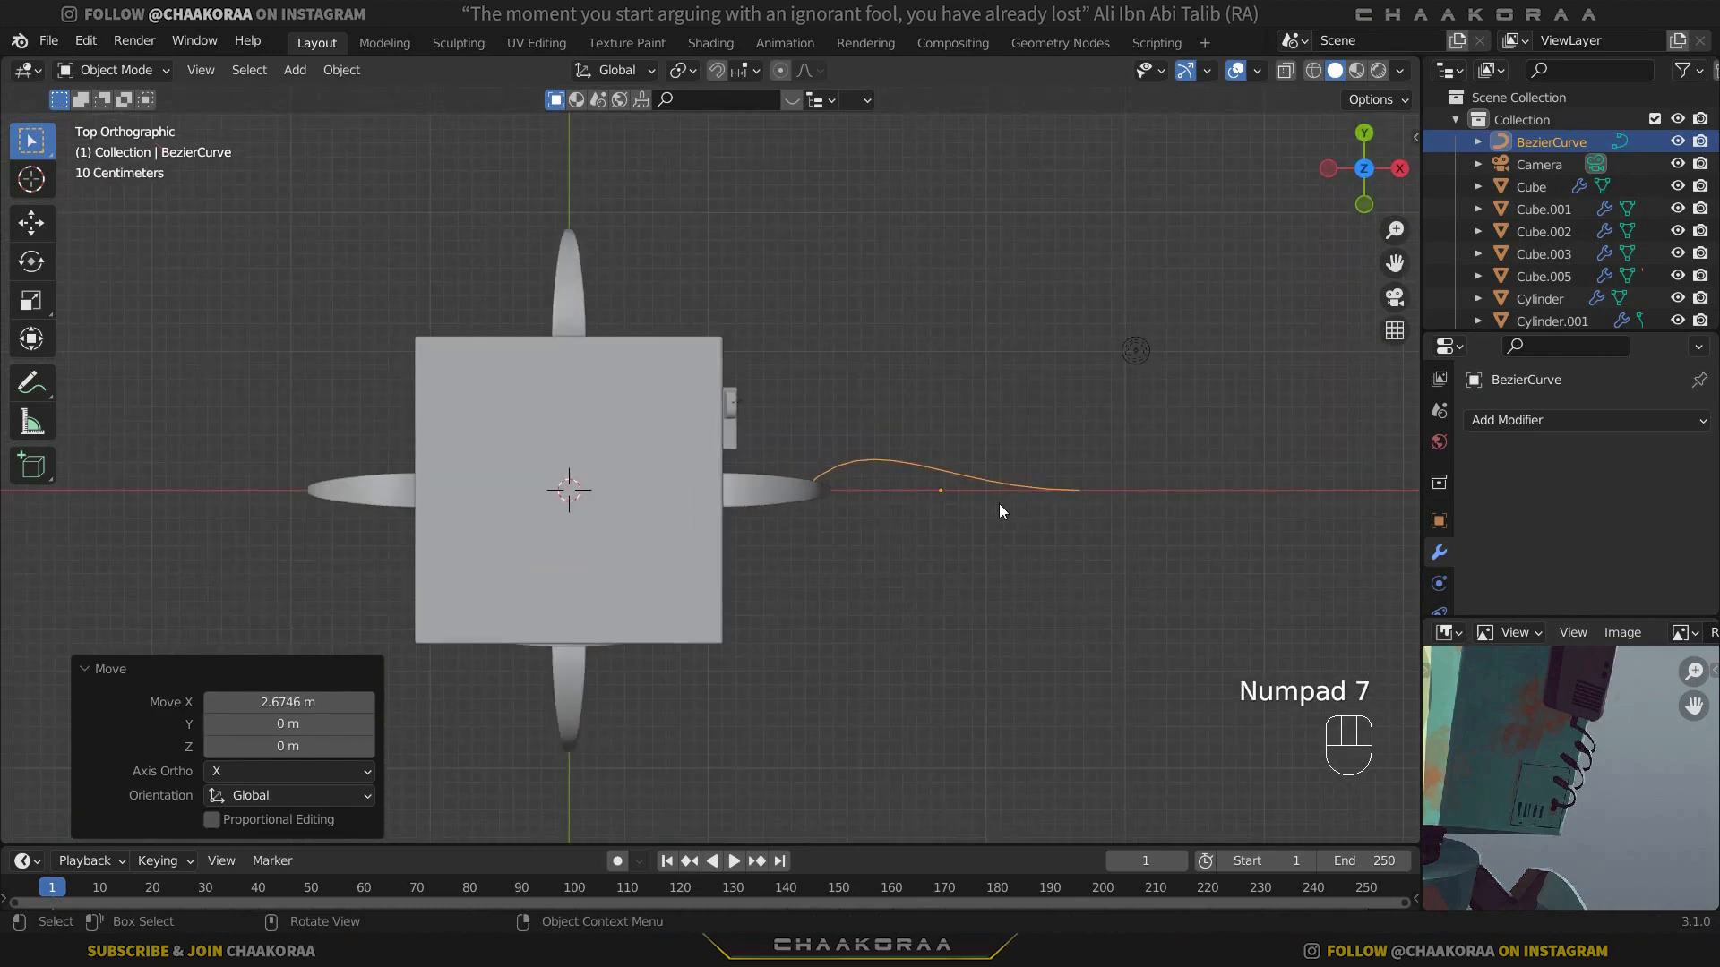
pyautogui.press('g')
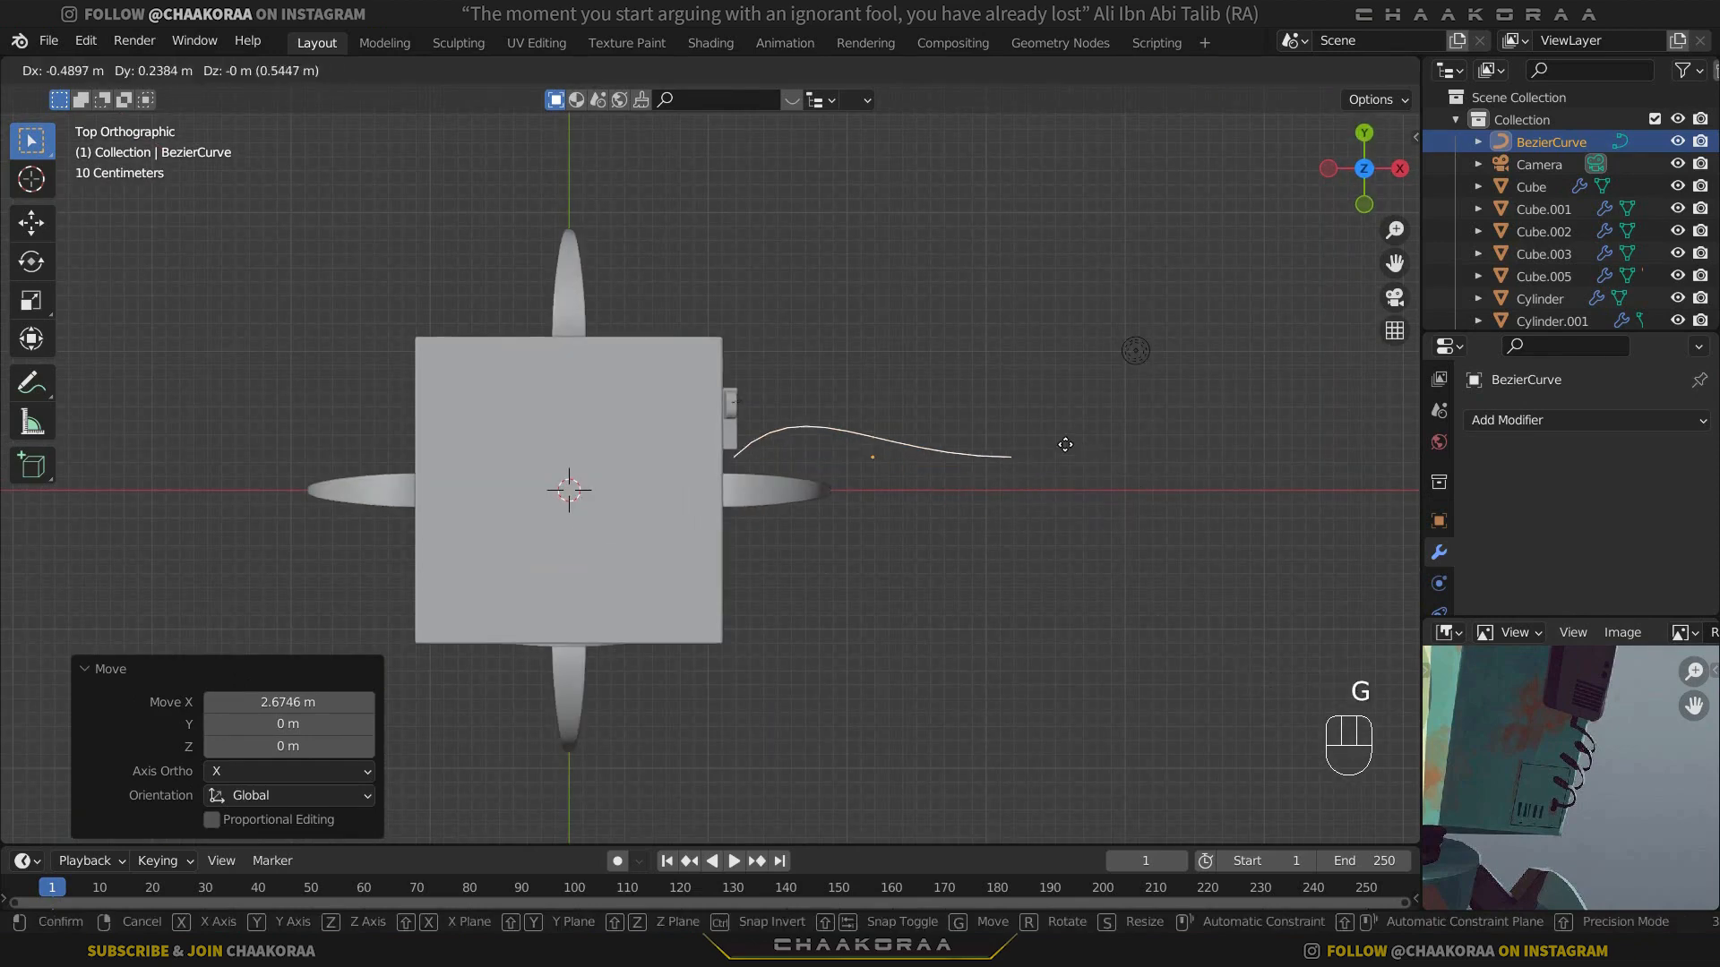
pyautogui.click(851, 455)
# Step: In the curve's Edit Mode, rotate the start point's handles about 85.5° and scale them to about 0.344
pyautogui.scroll(4, 851, 455)
pyautogui.press('Tab')
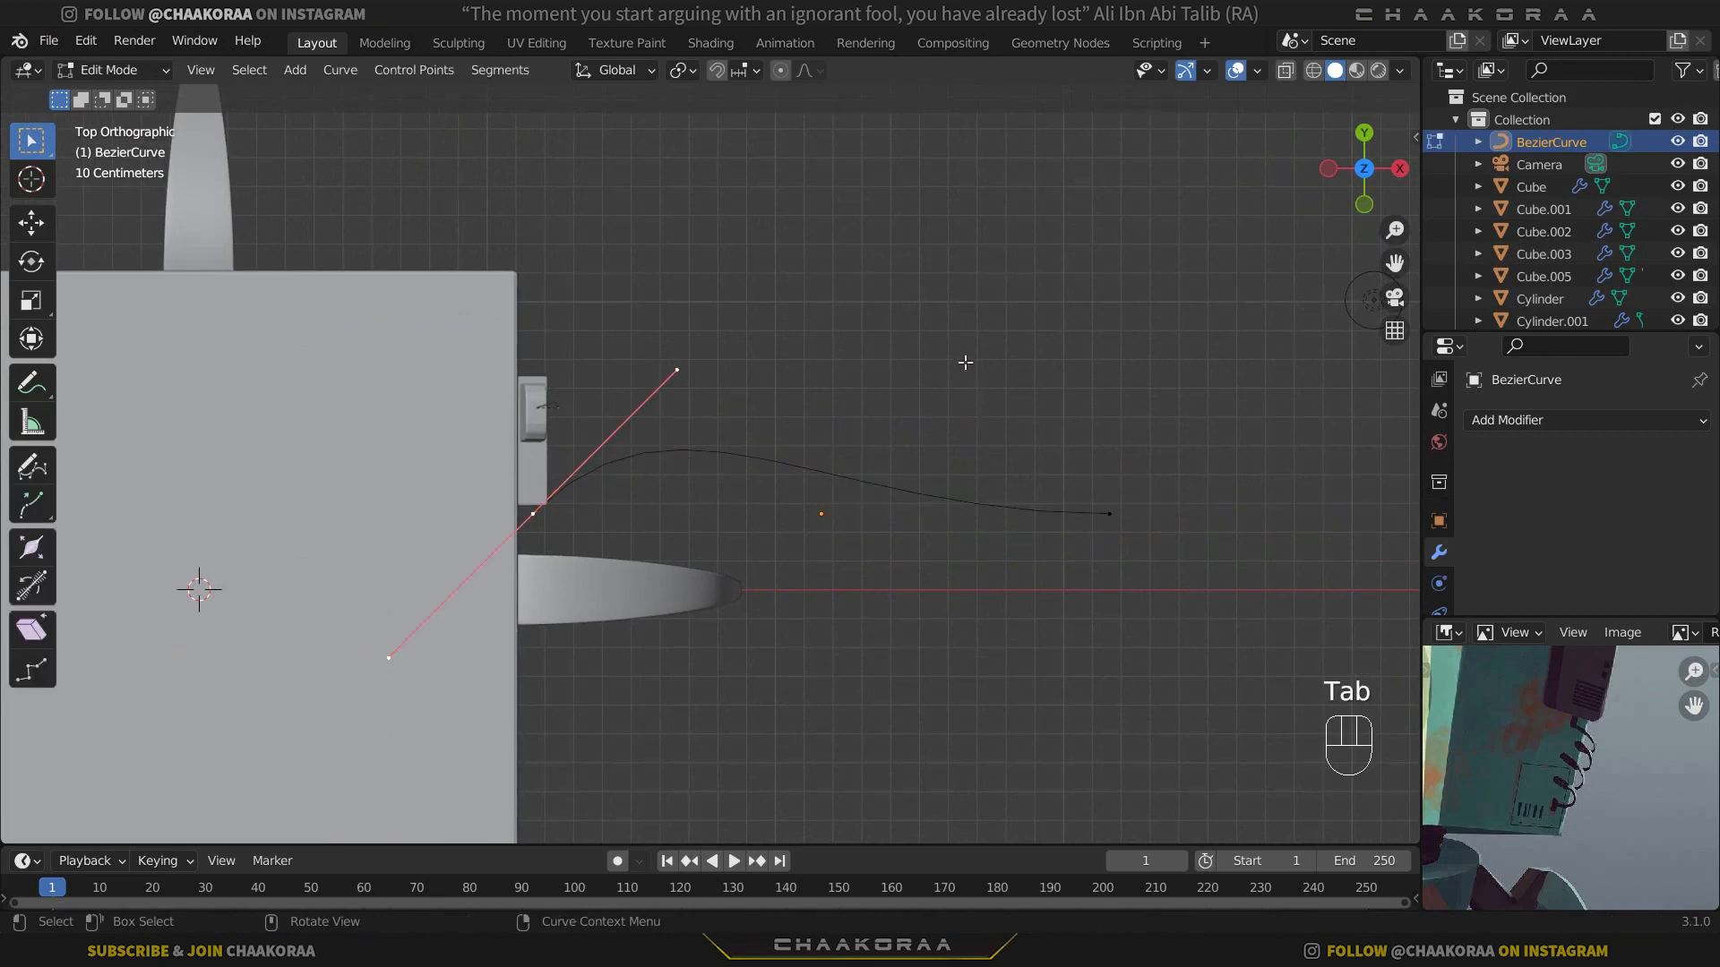
pyautogui.press('r')
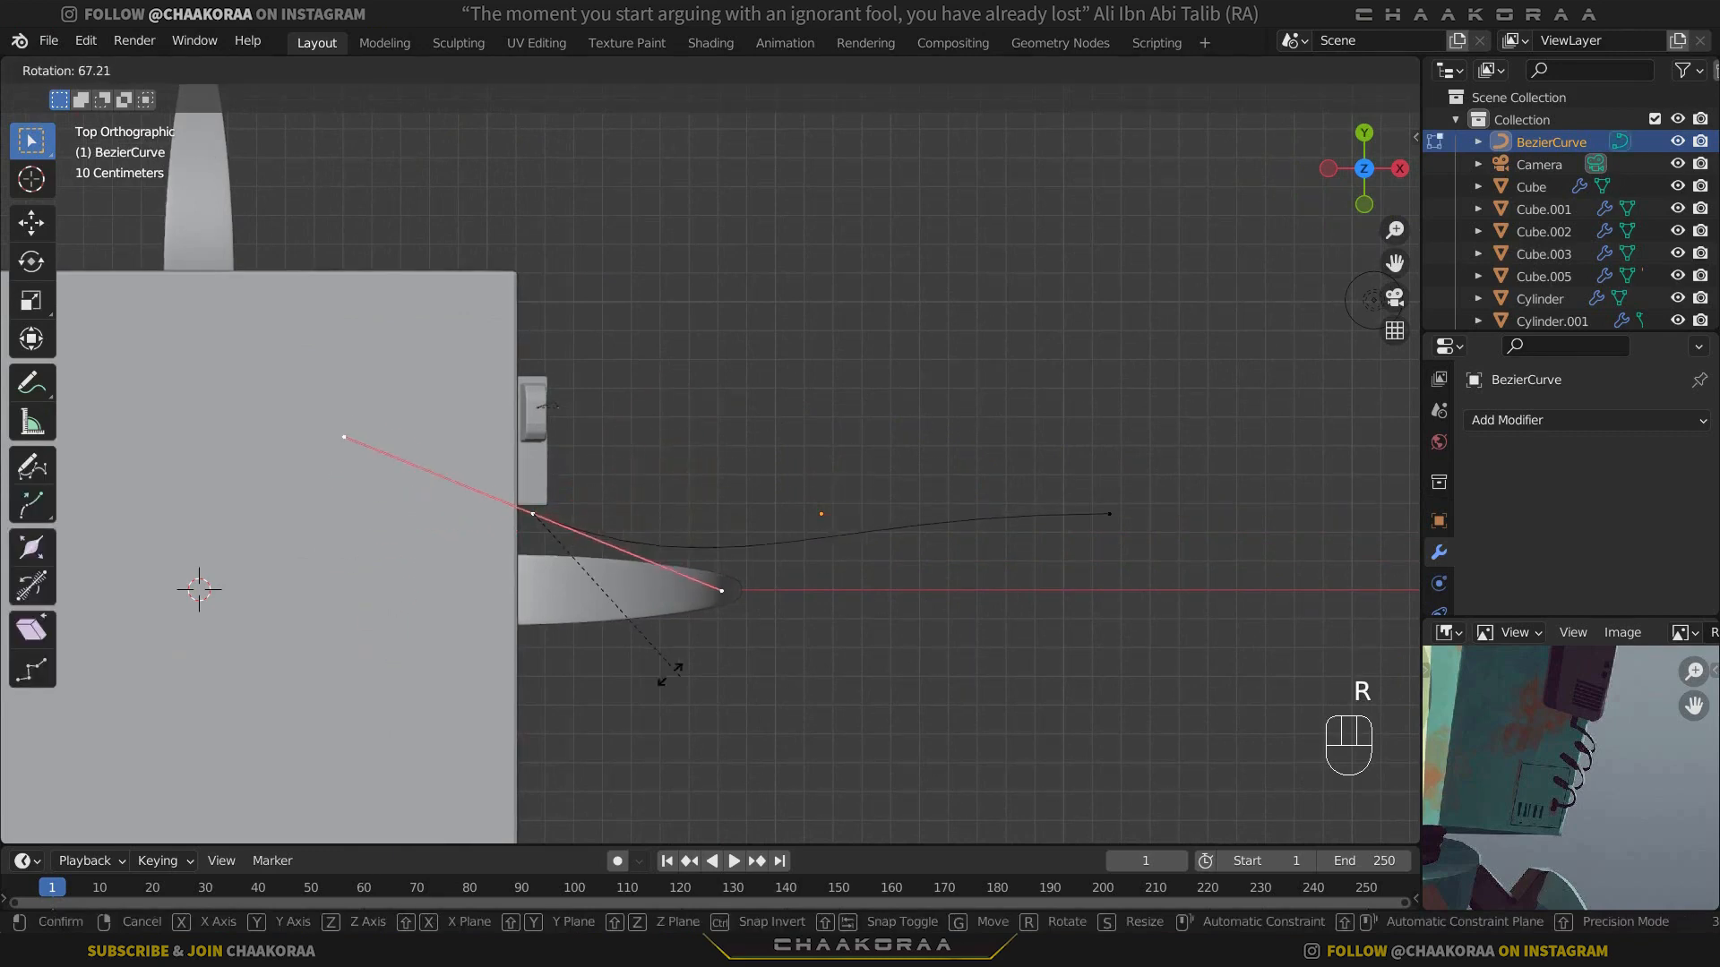
pyautogui.click(613, 707)
pyautogui.press('s')
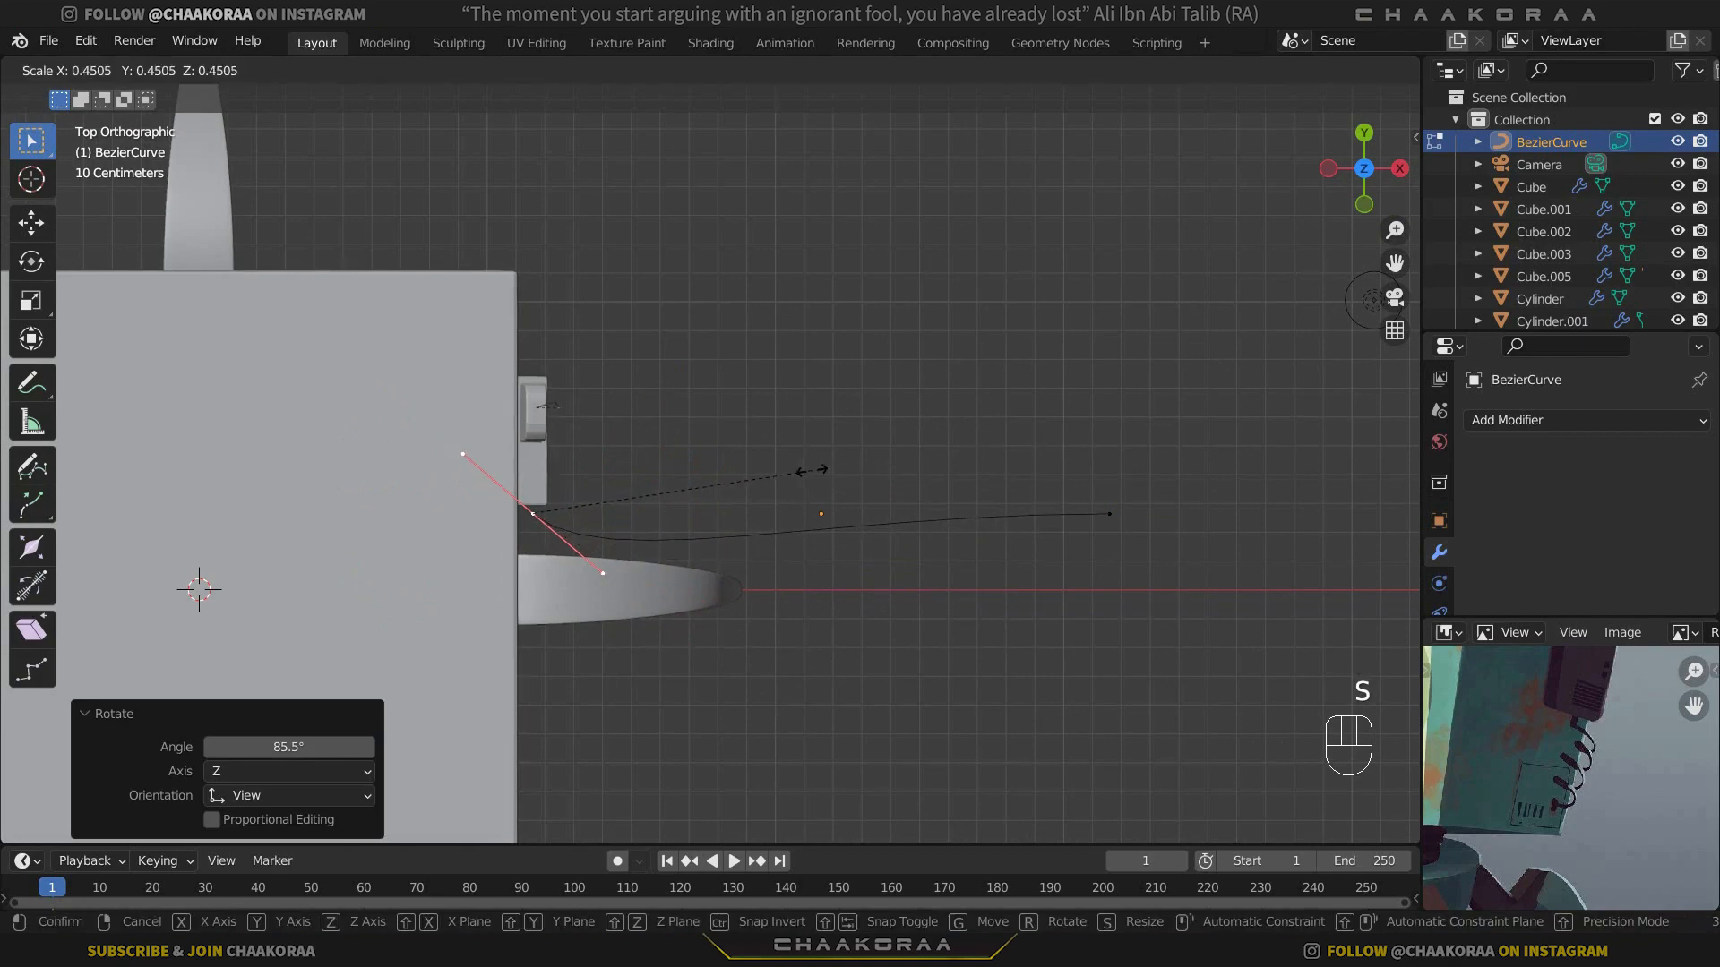
pyautogui.click(745, 479)
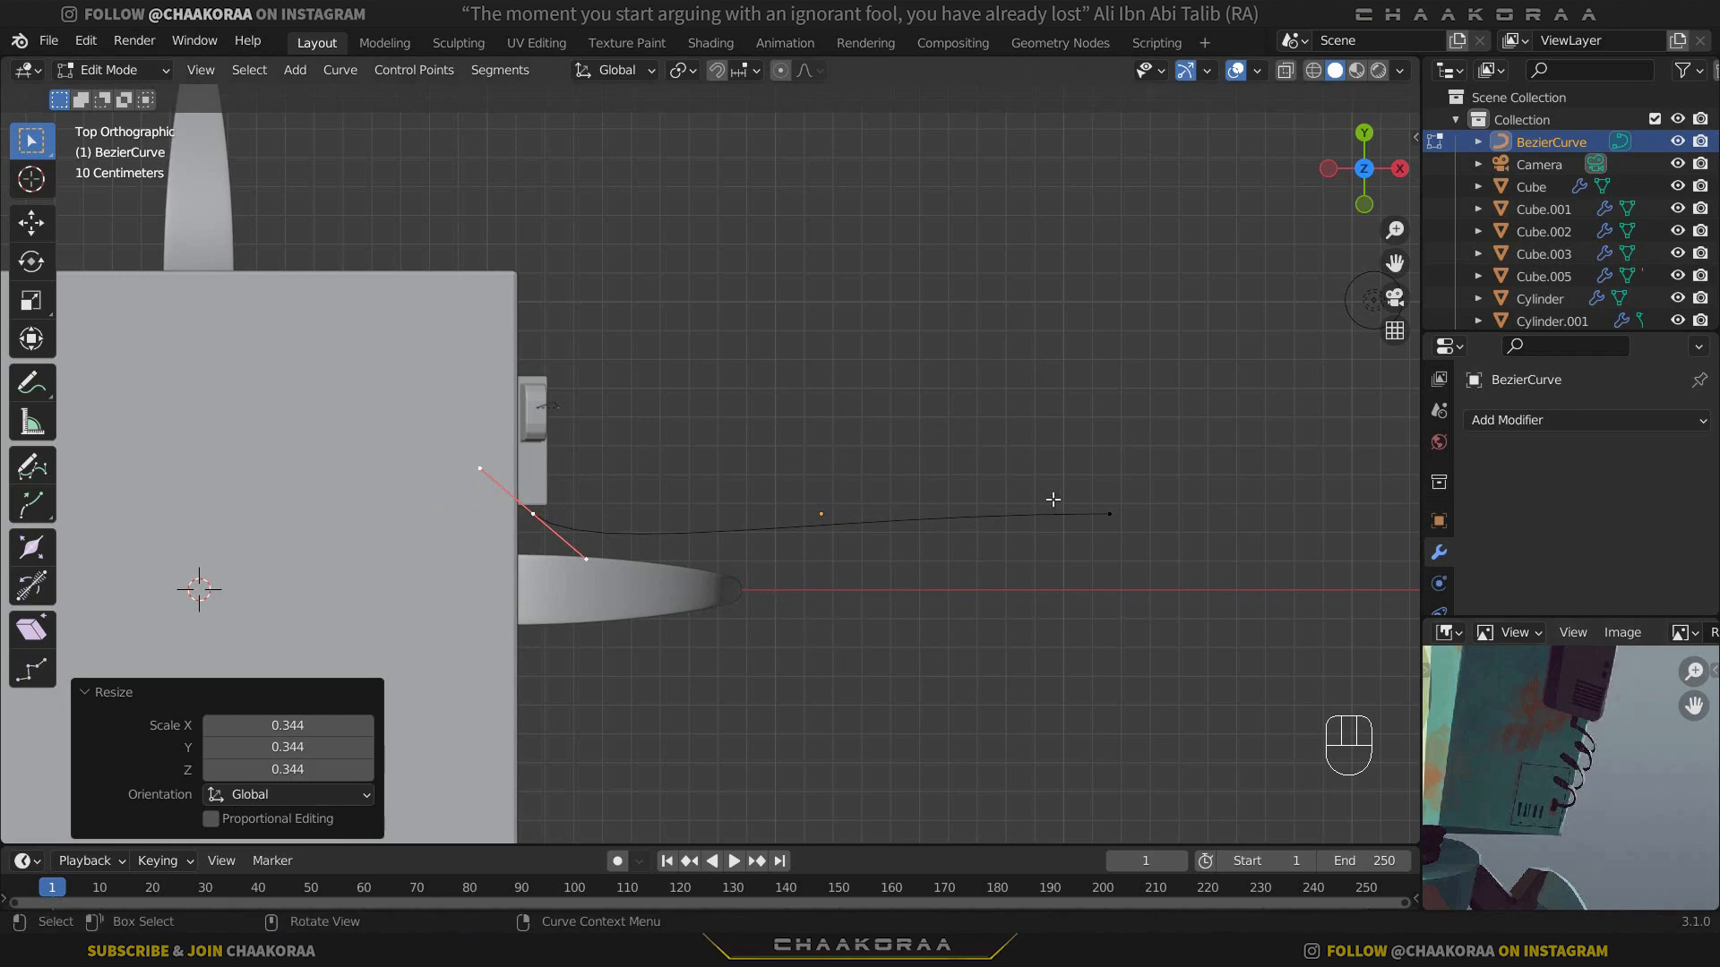
# Step: Rotate and move the curve's start point so it stands just off the side panel with its handles turned steeply
pyautogui.press('r')
pyautogui.click(916, 735)
pyautogui.press('g')
pyautogui.click(1019, 681)
pyautogui.press('r')
pyautogui.click(1029, 779)
pyautogui.press('g')
pyautogui.click(958, 806)
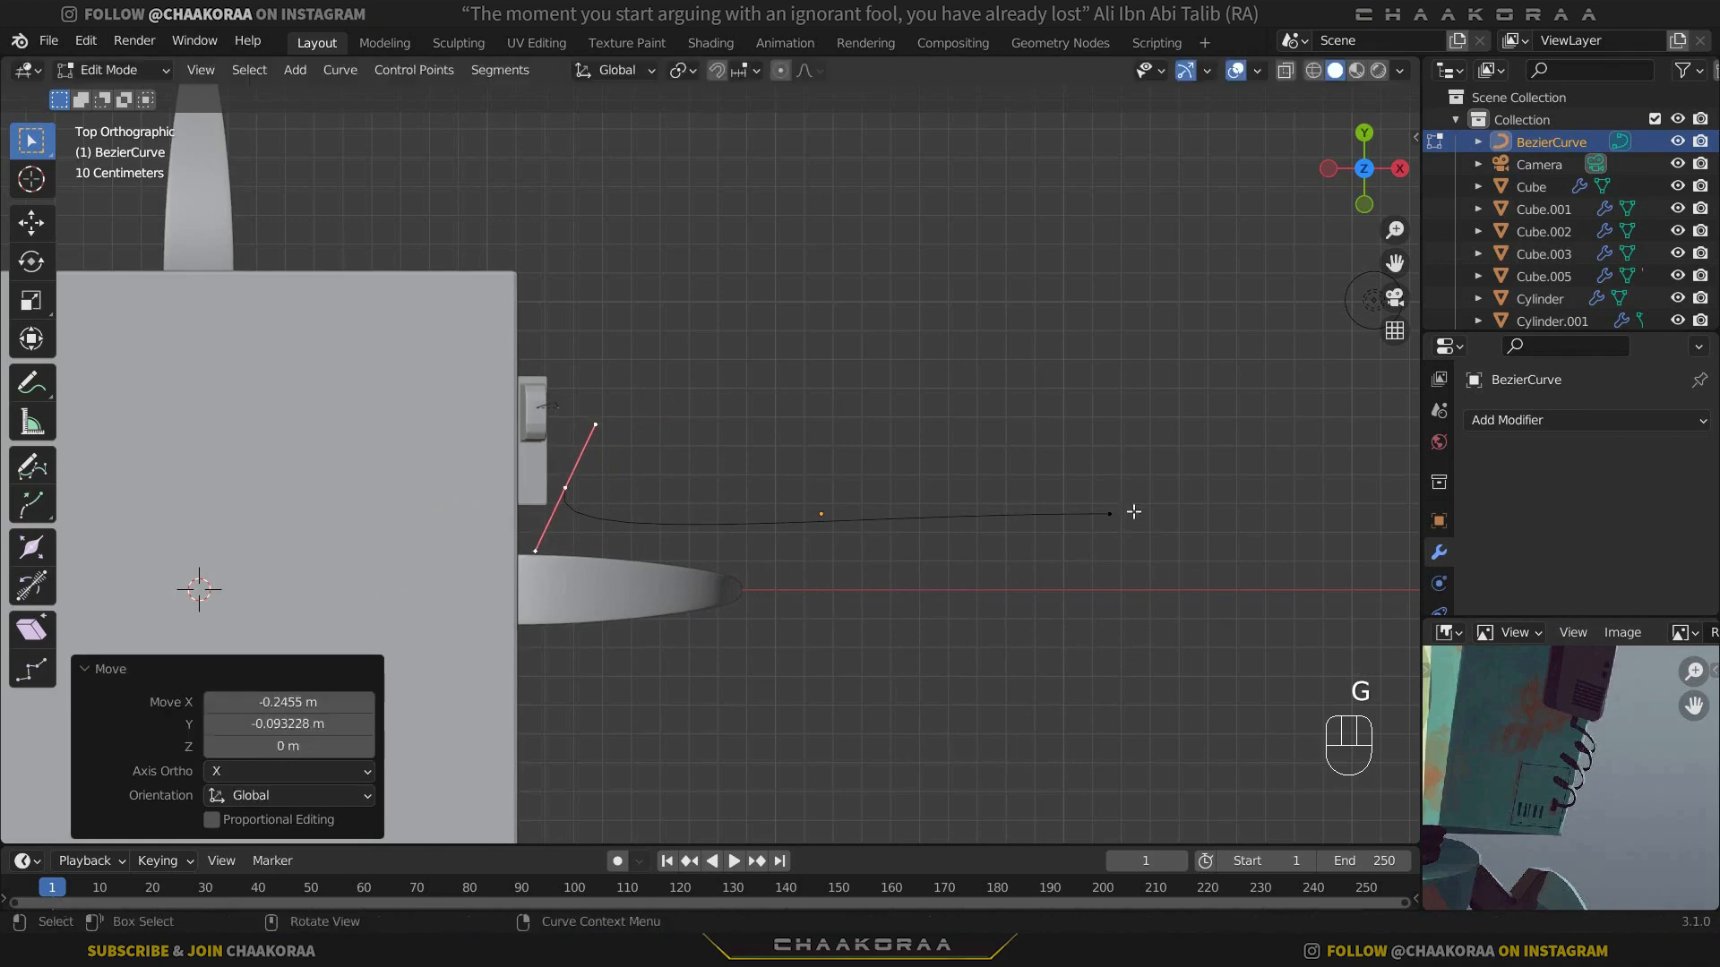
# Step: Bring the curve's far end point in close to the start, rotating and shrinking its handles to form a small arc
pyautogui.click(1132, 512)
pyautogui.press('g')
pyautogui.click(875, 532)
pyautogui.press('s')
pyautogui.click(896, 543)
pyautogui.press('r')
pyautogui.click(842, 427)
pyautogui.press('g')
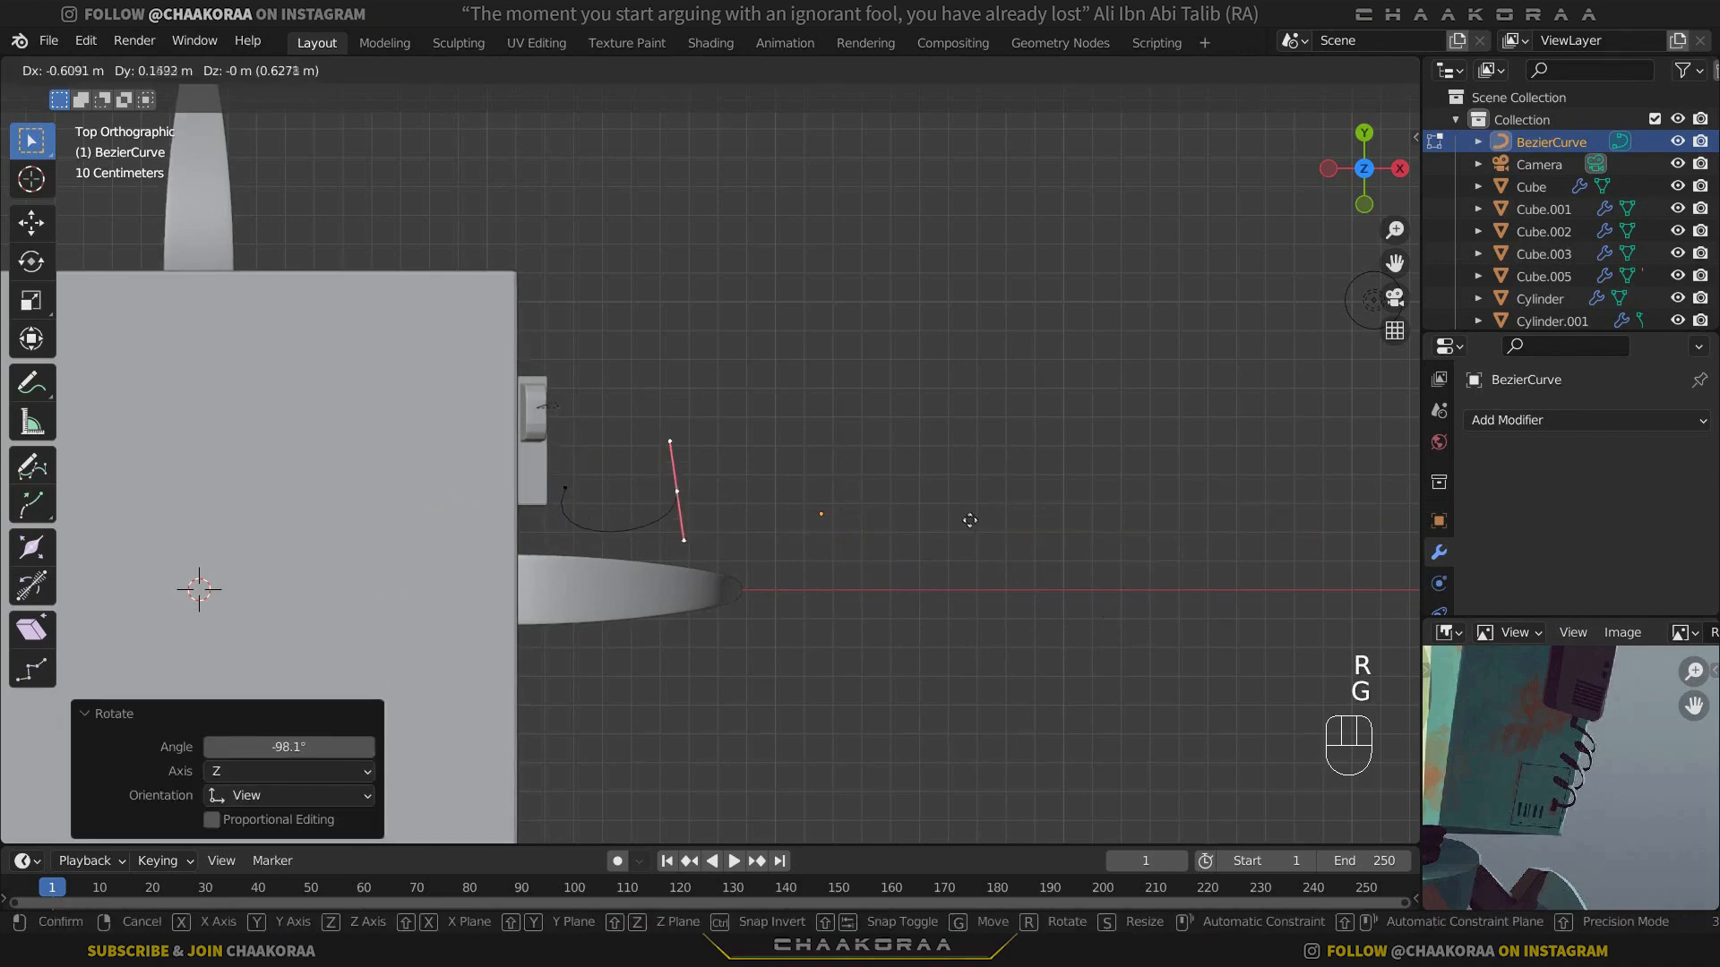
pyautogui.click(942, 520)
pyautogui.press('s')
pyautogui.click(811, 512)
# Step: Scale the handles of the curve's start point to even out the arc
pyautogui.click(566, 489)
pyautogui.press('s')
pyautogui.click(738, 481)
# Step: Extrude a control point from the arc's outer end back toward the start, rotating and moving it to round the loop
pyautogui.click(649, 490)
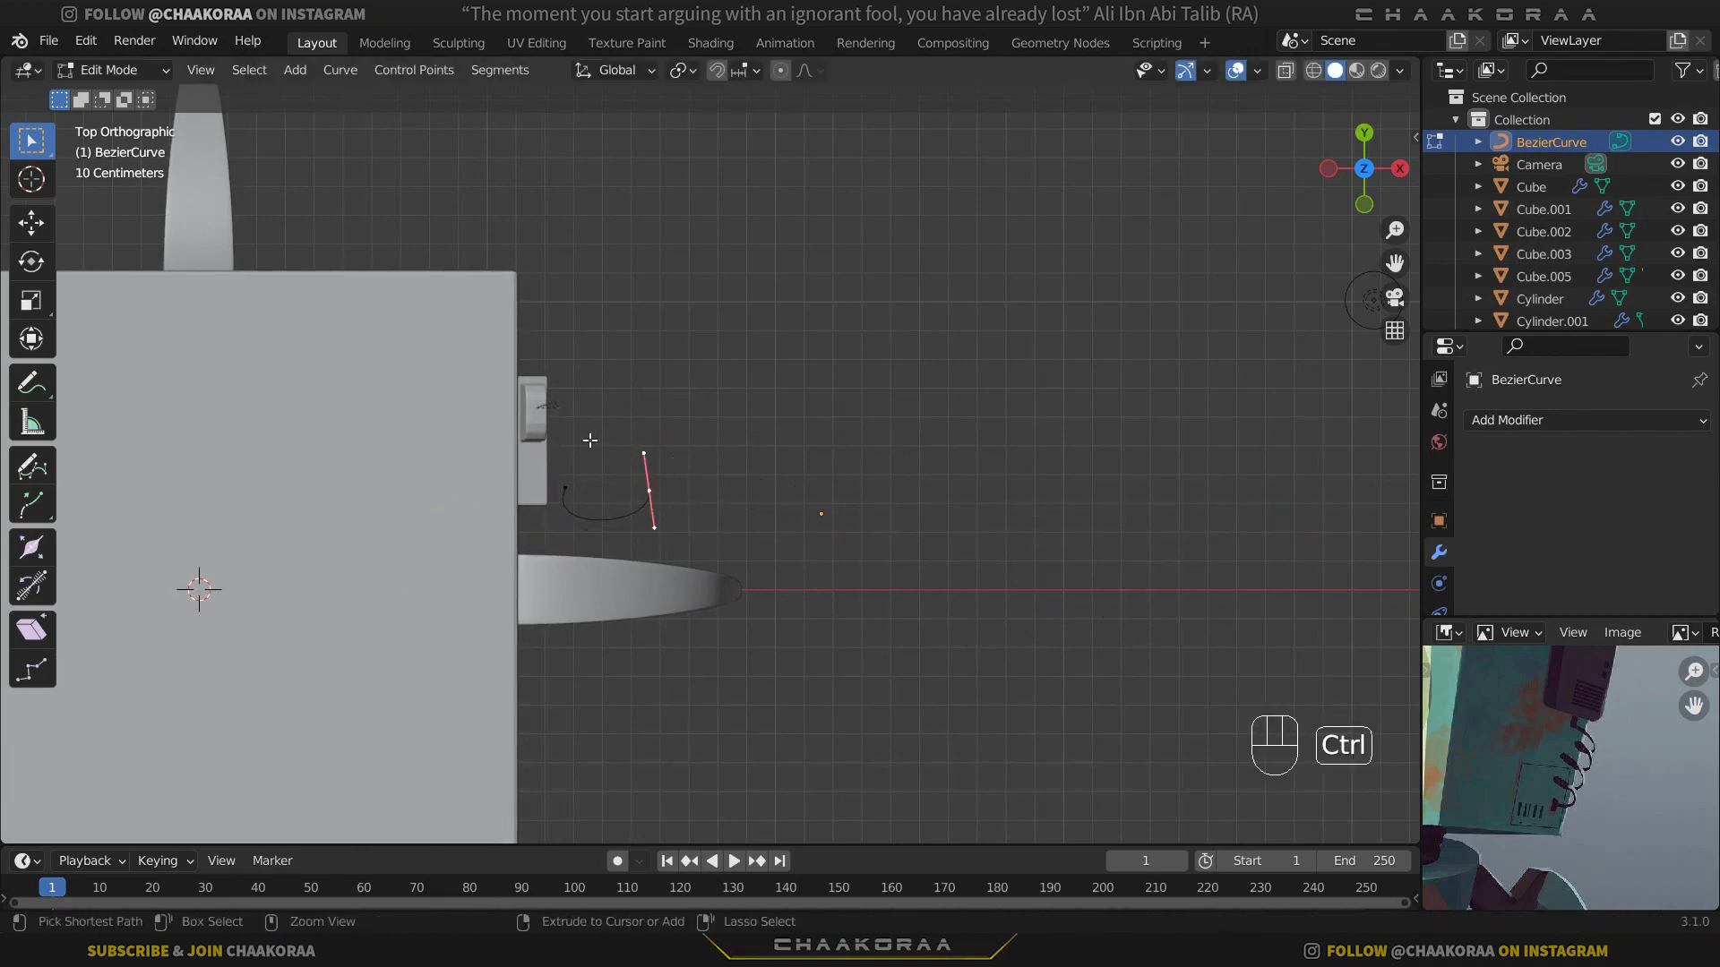
pyautogui.keyDown('ctrl'); pyautogui.rightClick(590, 440); pyautogui.keyUp('ctrl')
pyautogui.press('r')
pyautogui.click(800, 492)
pyautogui.press('g')
pyautogui.click(795, 502)
pyautogui.moveTo(788, 515); pyautogui.dragTo(776, 625, button='middle')
# Step: In Object Mode, raise the whole curve along Z to the height of the side panels
pyautogui.press('Tab')
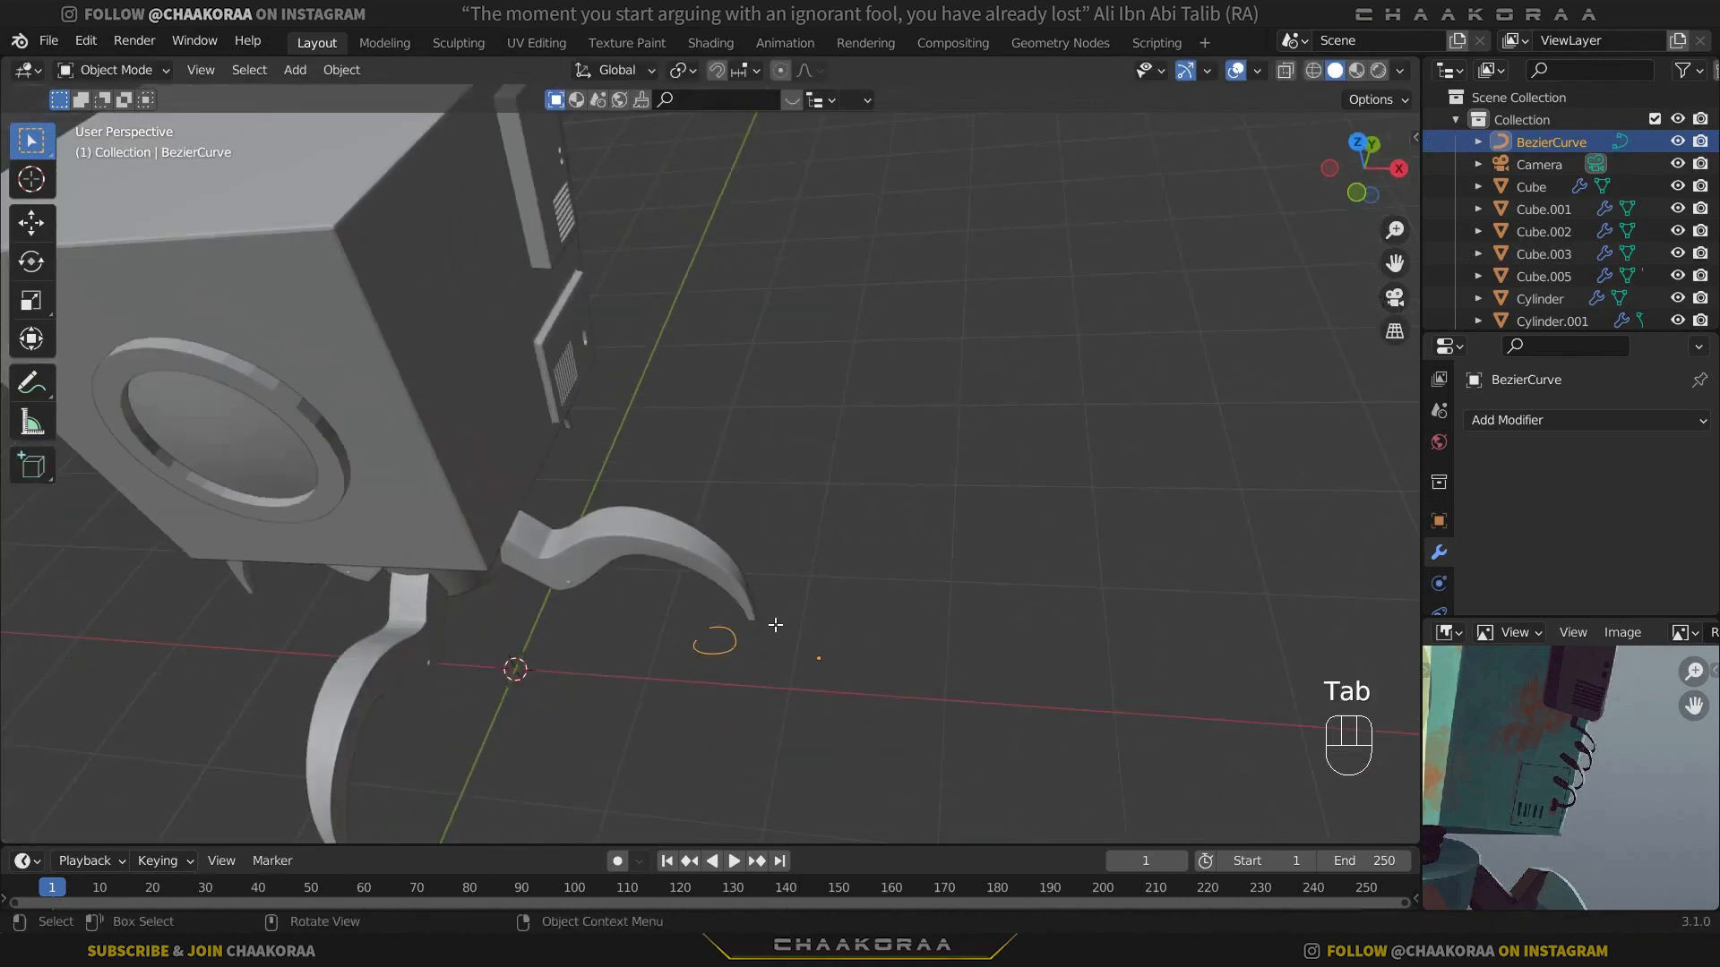
pyautogui.press('g')
pyautogui.press('z')
pyautogui.click(709, 326)
pyautogui.scroll(5, 825, 480)
# Step: In Edit Mode, raise the last control point along Z so the loop starts to climb
pyautogui.press('Tab')
pyautogui.press('g')
pyautogui.press('z')
pyautogui.click(848, 453)
# Step: Extrude a fourth control point at the loop's near side, rotate and position it, and raise it along Z
pyautogui.press('KP_7')
pyautogui.keyDown('shift'); pyautogui.moveTo(848, 454); pyautogui.dragTo(867, 543, button='middle'); pyautogui.keyUp('shift')
pyautogui.keyDown('ctrl'); pyautogui.rightClick(761, 468); pyautogui.keyUp('ctrl')
pyautogui.press('r')
pyautogui.click(929, 417)
pyautogui.press('g')
pyautogui.click(909, 411)
pyautogui.moveTo(714, 404); pyautogui.dragTo(694, 296, button='middle')
pyautogui.press('g')
pyautogui.press('z')
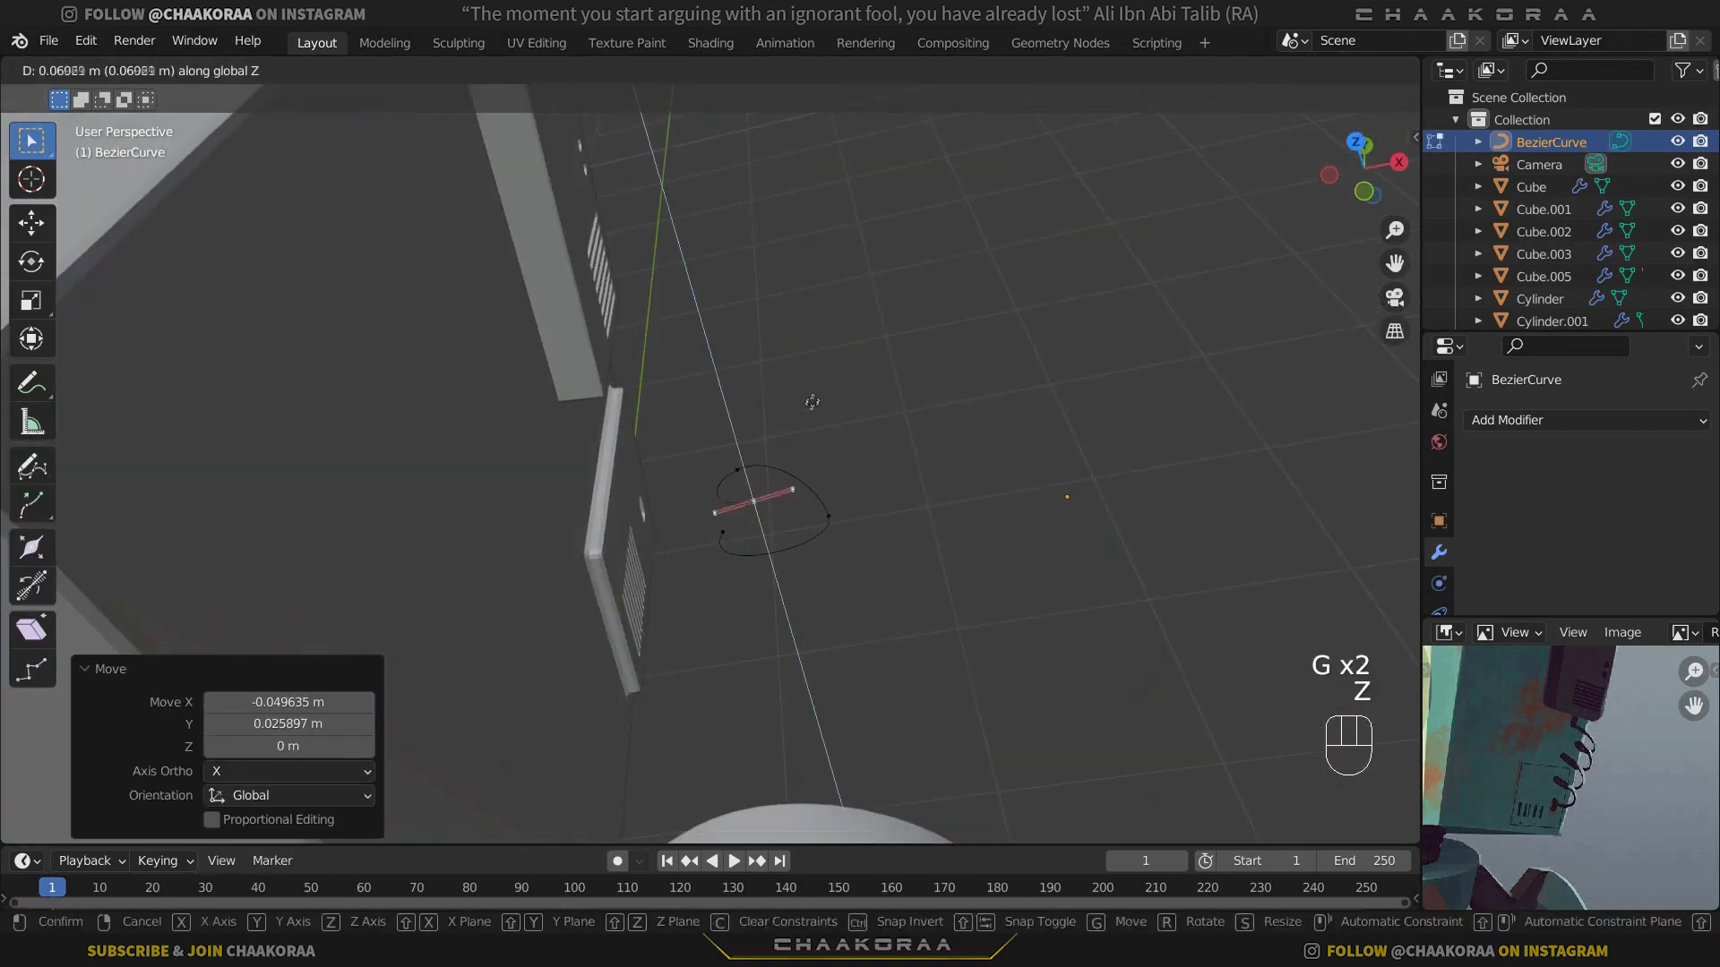
pyautogui.click(810, 390)
# Step: Extrude a control point on the coil's outer side, rotate and move it onto the loop, and raise it about 0.032 m
pyautogui.moveTo(808, 403); pyautogui.dragTo(798, 615, button='middle')
pyautogui.press('KP_7')
pyautogui.keyDown('ctrl'); pyautogui.rightClick(764, 349); pyautogui.keyUp('ctrl')
pyautogui.press('r')
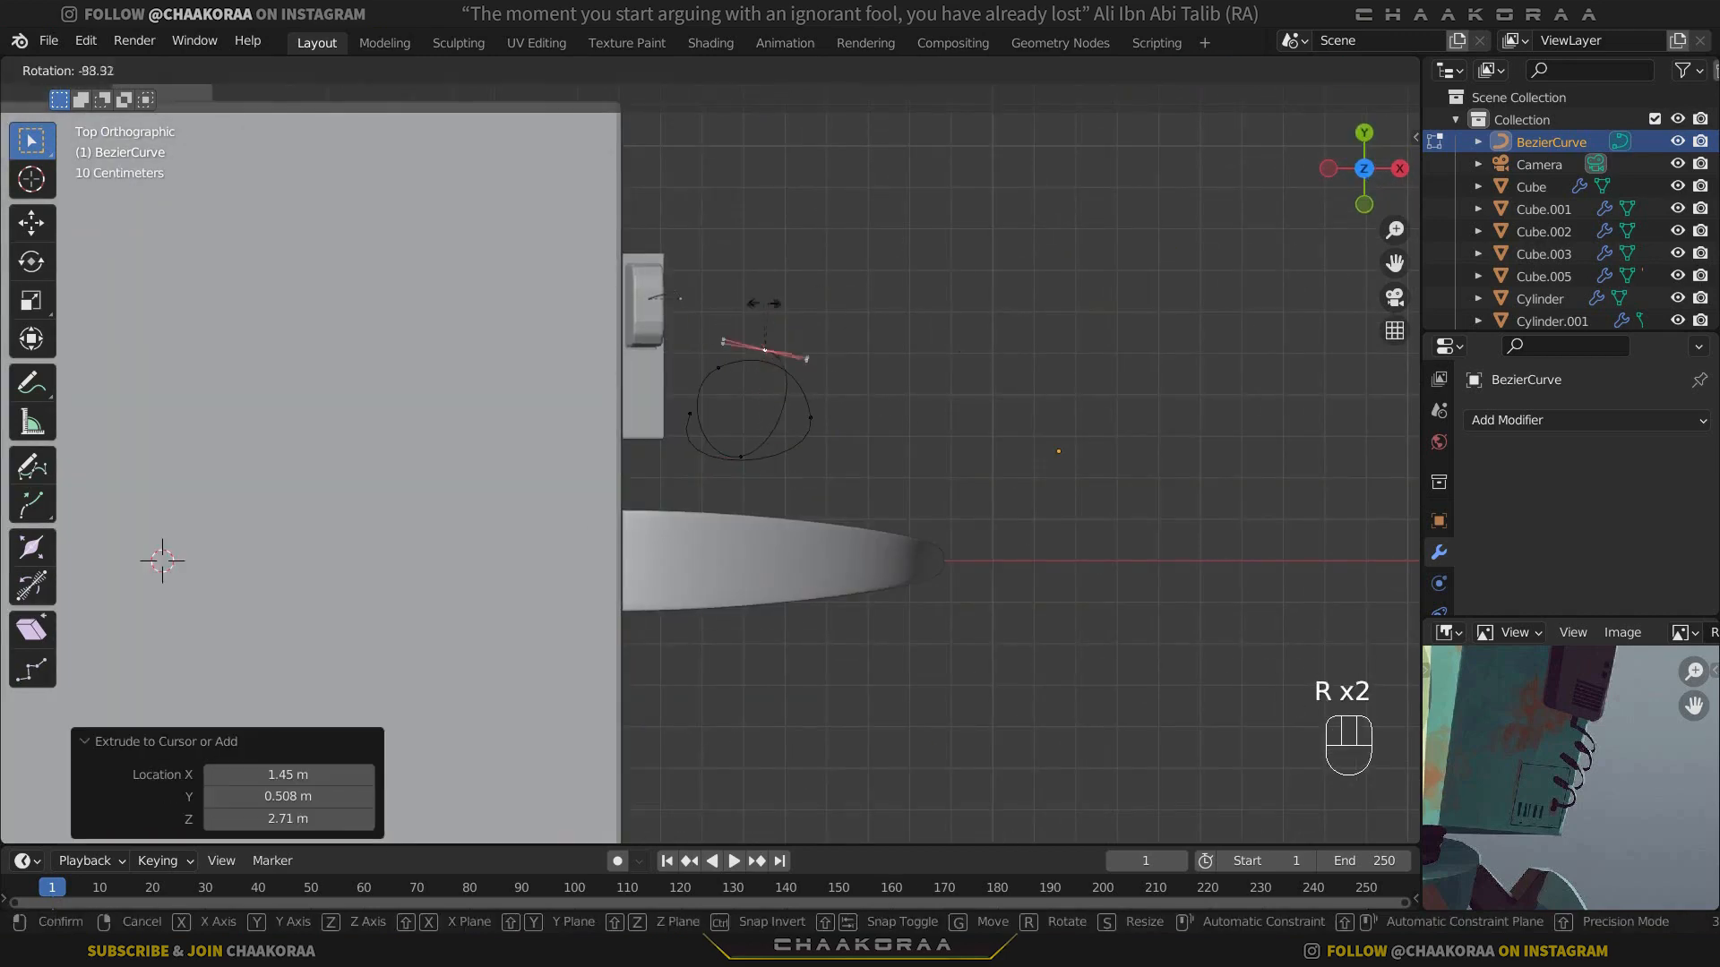
pyautogui.click(777, 307)
pyautogui.press('g')
pyautogui.click(920, 424)
pyautogui.moveTo(832, 550); pyautogui.dragTo(856, 580, button='middle')
pyautogui.press('g')
pyautogui.press('z')
pyautogui.click(822, 439)
# Step: Extrude a control point on the coil's panel side, rotate it about -9.89°, and raise it along Z
pyautogui.press('KP_7')
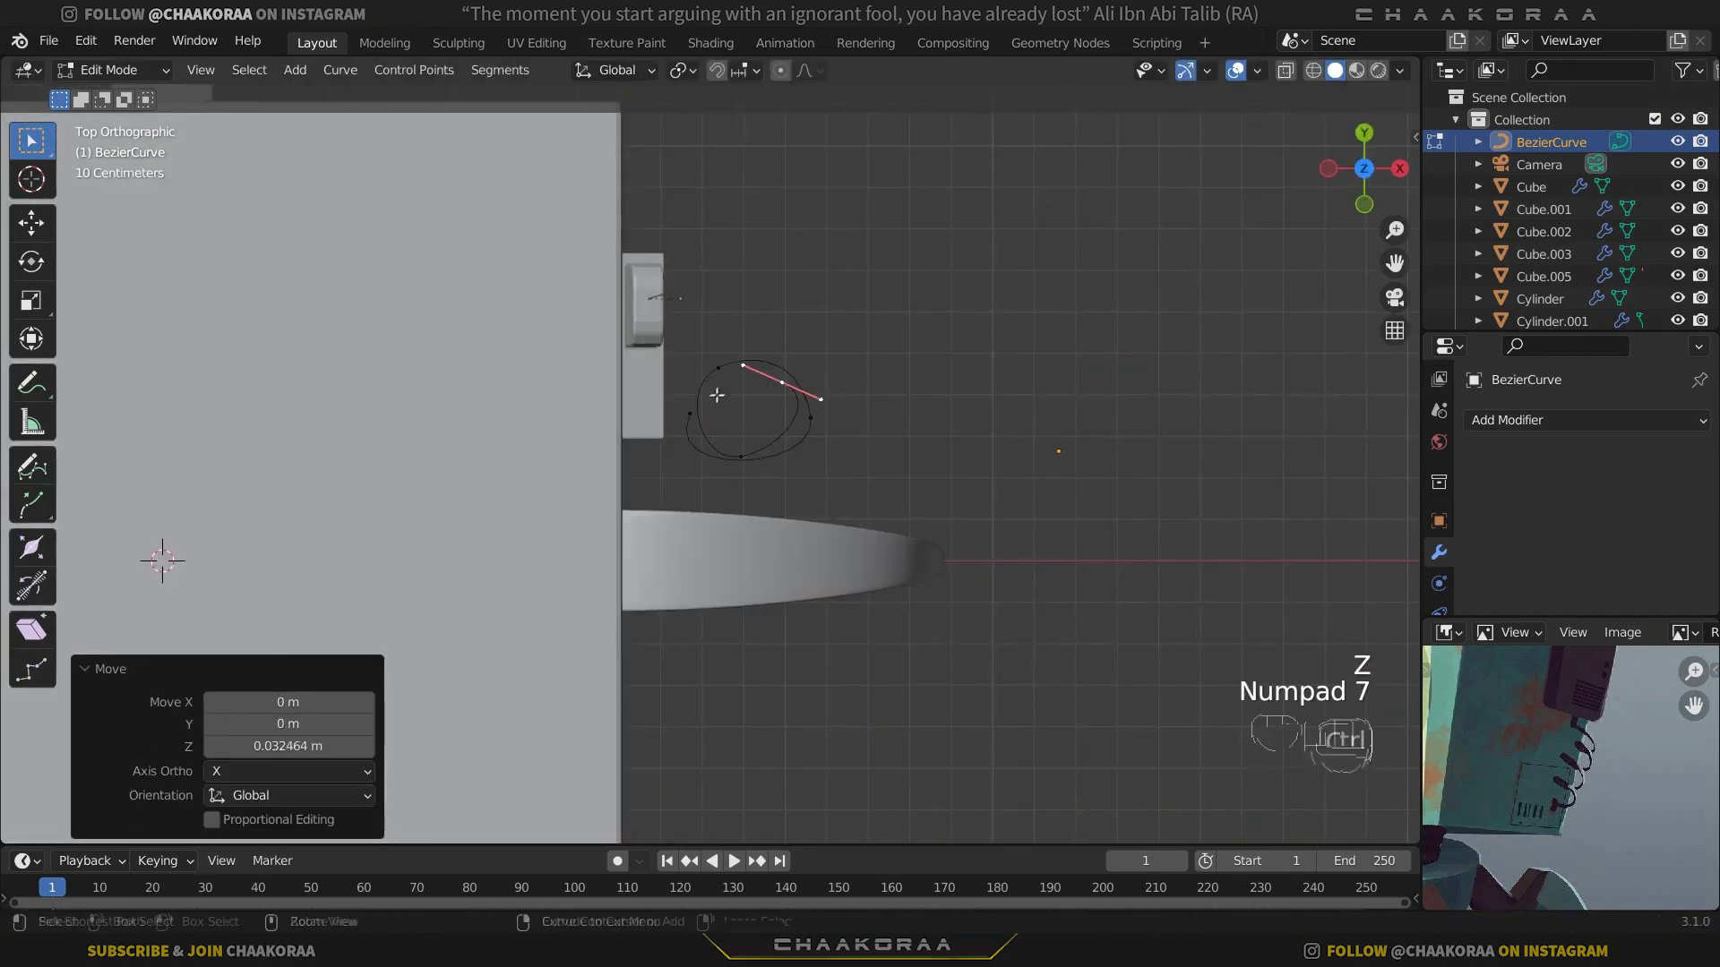
pyautogui.keyDown('ctrl'); pyautogui.rightClick(691, 415); pyautogui.keyUp('ctrl')
pyautogui.press('r')
pyautogui.click(705, 377)
pyautogui.moveTo(953, 492); pyautogui.dragTo(995, 573, button='middle')
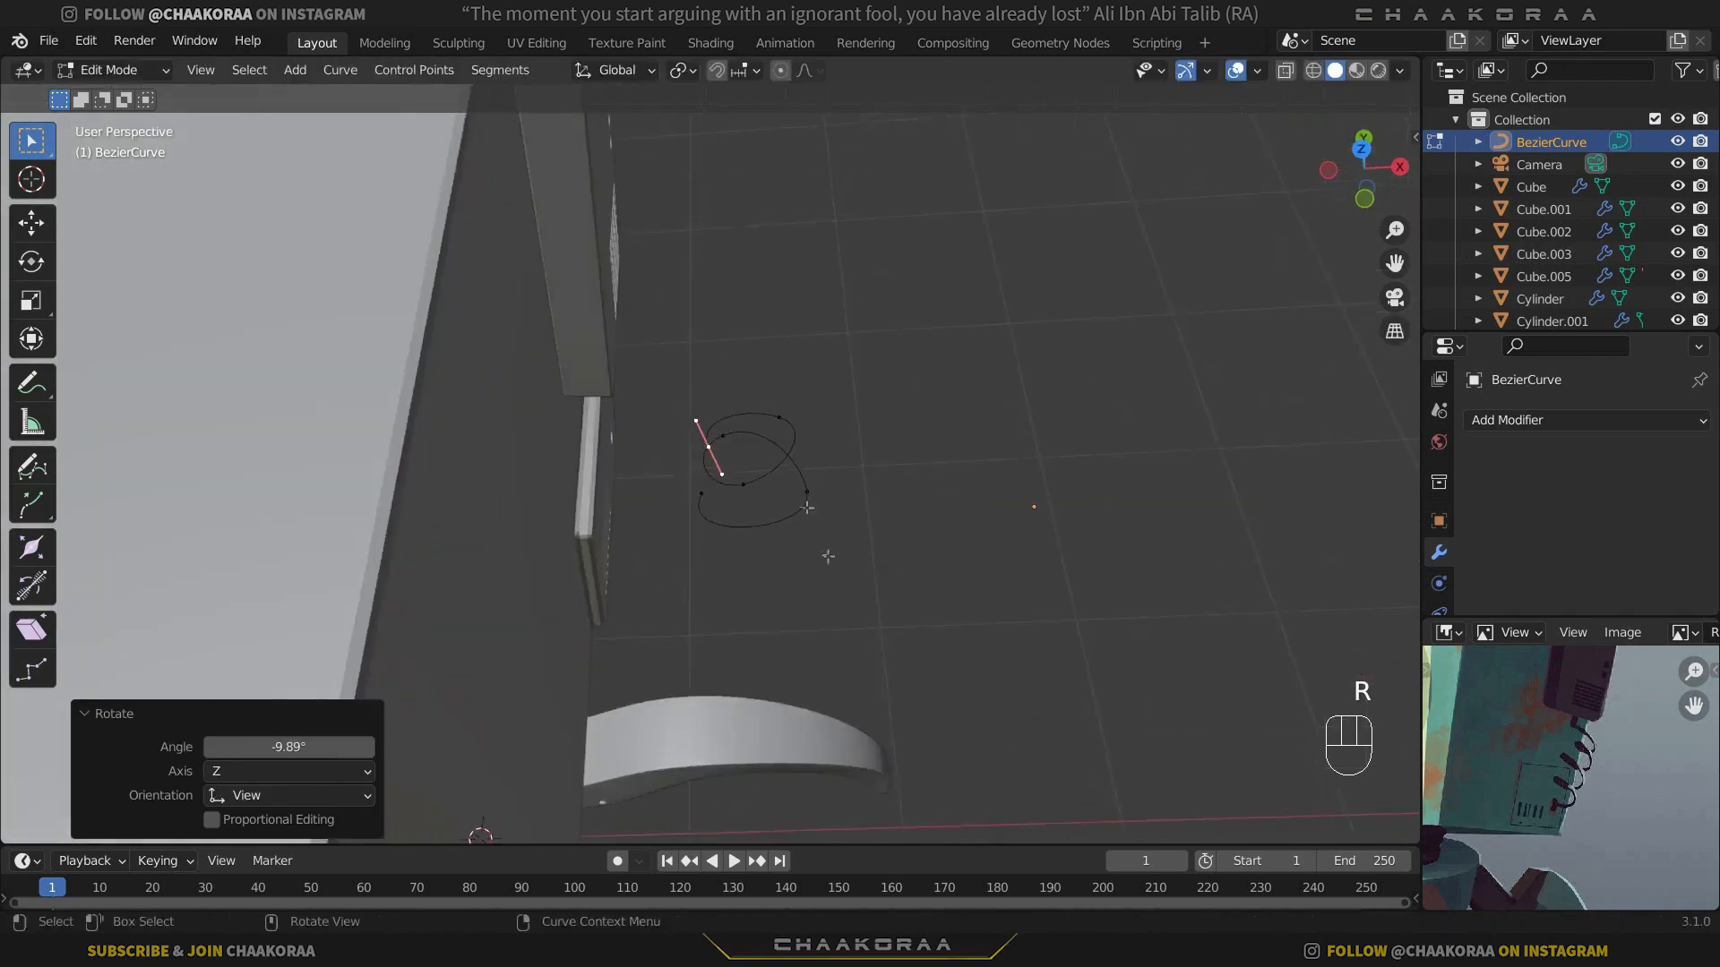
pyautogui.press('g')
pyautogui.press('z')
pyautogui.click(812, 484)
# Step: Continue the second turn with a control point on the outer side, rotated and moved to follow the coil and raised along Z
pyautogui.press('KP_7')
pyautogui.scroll(-2, 887, 351)
pyautogui.keyDown('ctrl'); pyautogui.rightClick(894, 360); pyautogui.keyUp('ctrl')
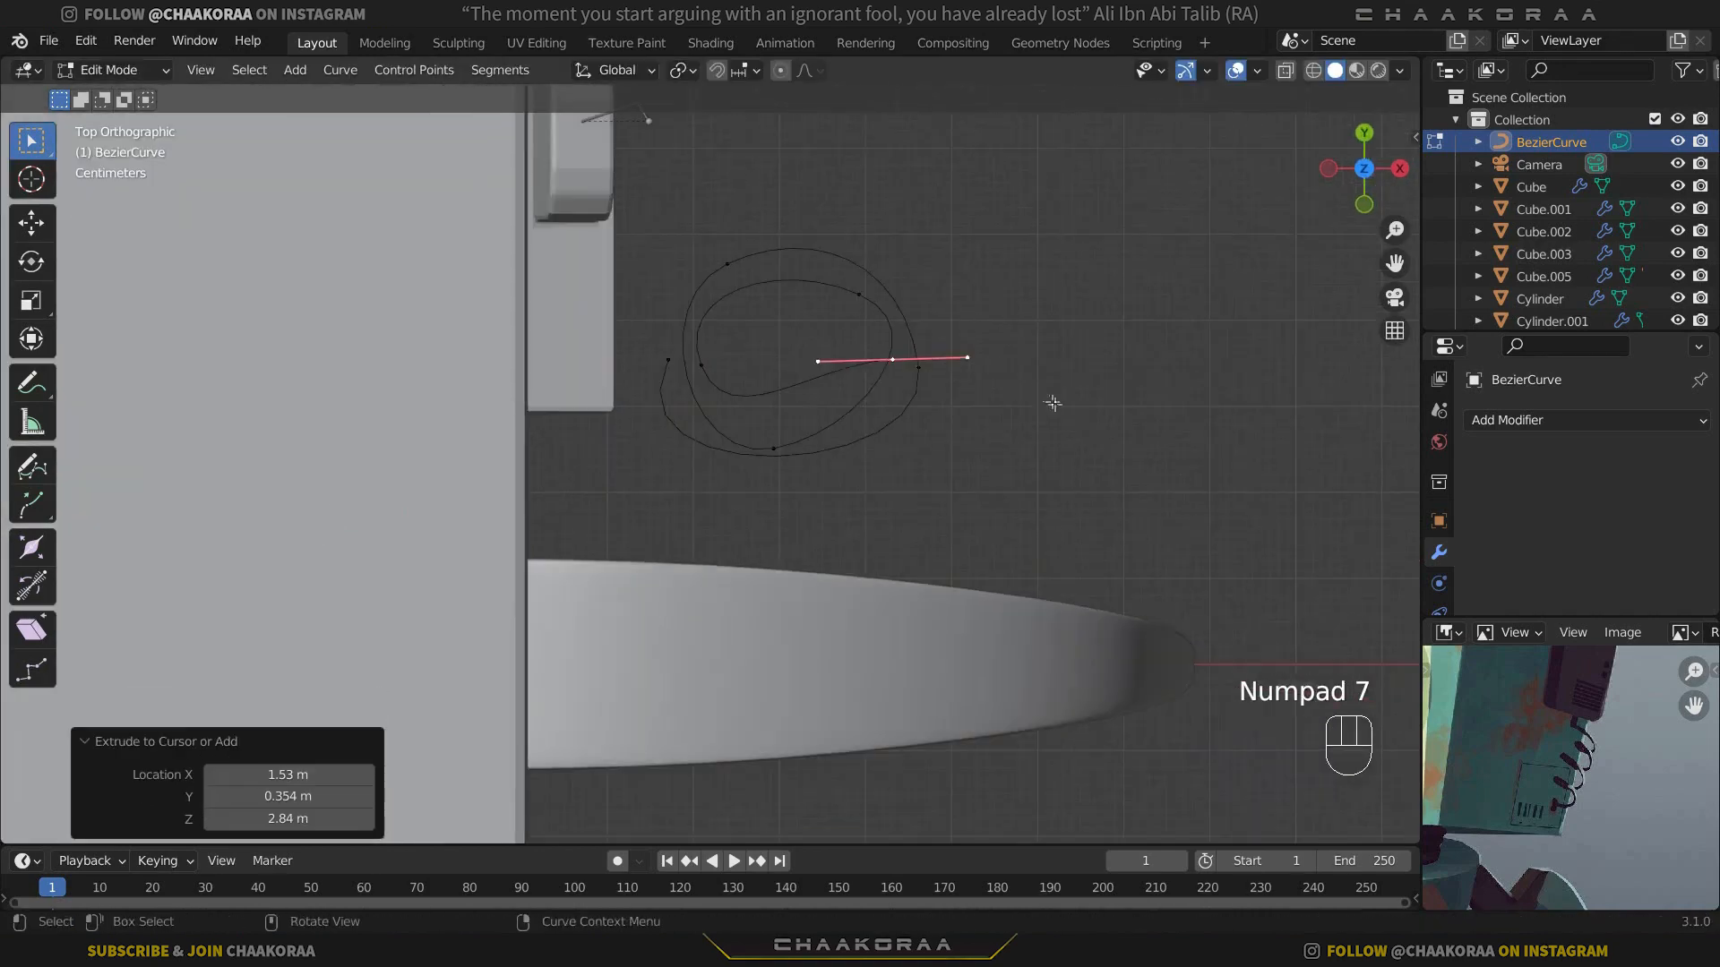
pyautogui.press('r')
pyautogui.click(942, 280)
pyautogui.press('g')
pyautogui.click(858, 397)
pyautogui.press('g')
pyautogui.press('z')
pyautogui.moveTo(857, 397)
pyautogui.mouseDown(button='middle')
pyautogui.moveTo(849, 357)
pyautogui.moveTo(810, 434)
pyautogui.moveTo(833, 372)
pyautogui.mouseUp(button='middle')
pyautogui.click(842, 322)
# Step: Extrude the coil's next point toward its back, rotate it, shift it to match the loop, and raise it along Z
pyautogui.scroll(-2, 810, 433)
pyautogui.press('KP_7')
pyautogui.keyDown('ctrl'); pyautogui.rightClick(791, 409); pyautogui.keyUp('ctrl')
pyautogui.press('r')
pyautogui.click(884, 360)
pyautogui.press('g')
pyautogui.click(887, 435)
pyautogui.press('g')
pyautogui.press('z')
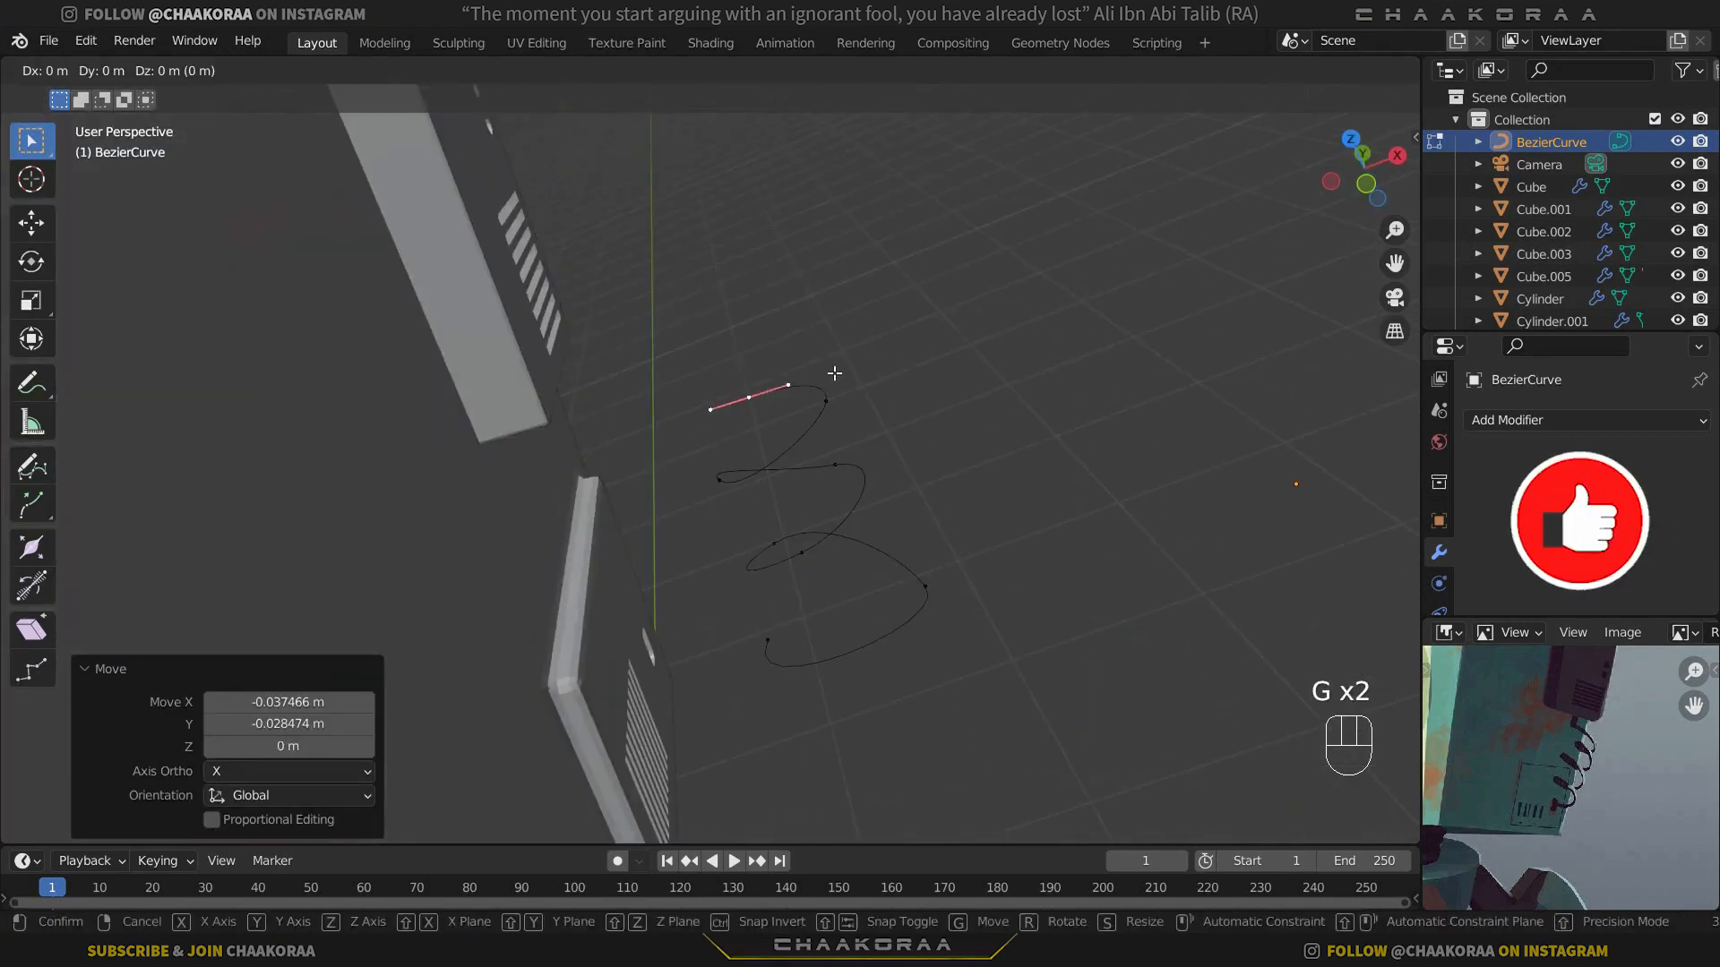
pyautogui.click(833, 345)
# Step: From the top view, extrude a point on the coil's front panel side, then rotate and shift it onto the loop
pyautogui.press('KP_7')
pyautogui.keyDown('ctrl'); pyautogui.rightClick(751, 514); pyautogui.keyUp('ctrl')
pyautogui.scroll(7, 754, 515)
pyautogui.press('r')
pyautogui.click(909, 378)
pyautogui.press('g')
pyautogui.click(847, 336)
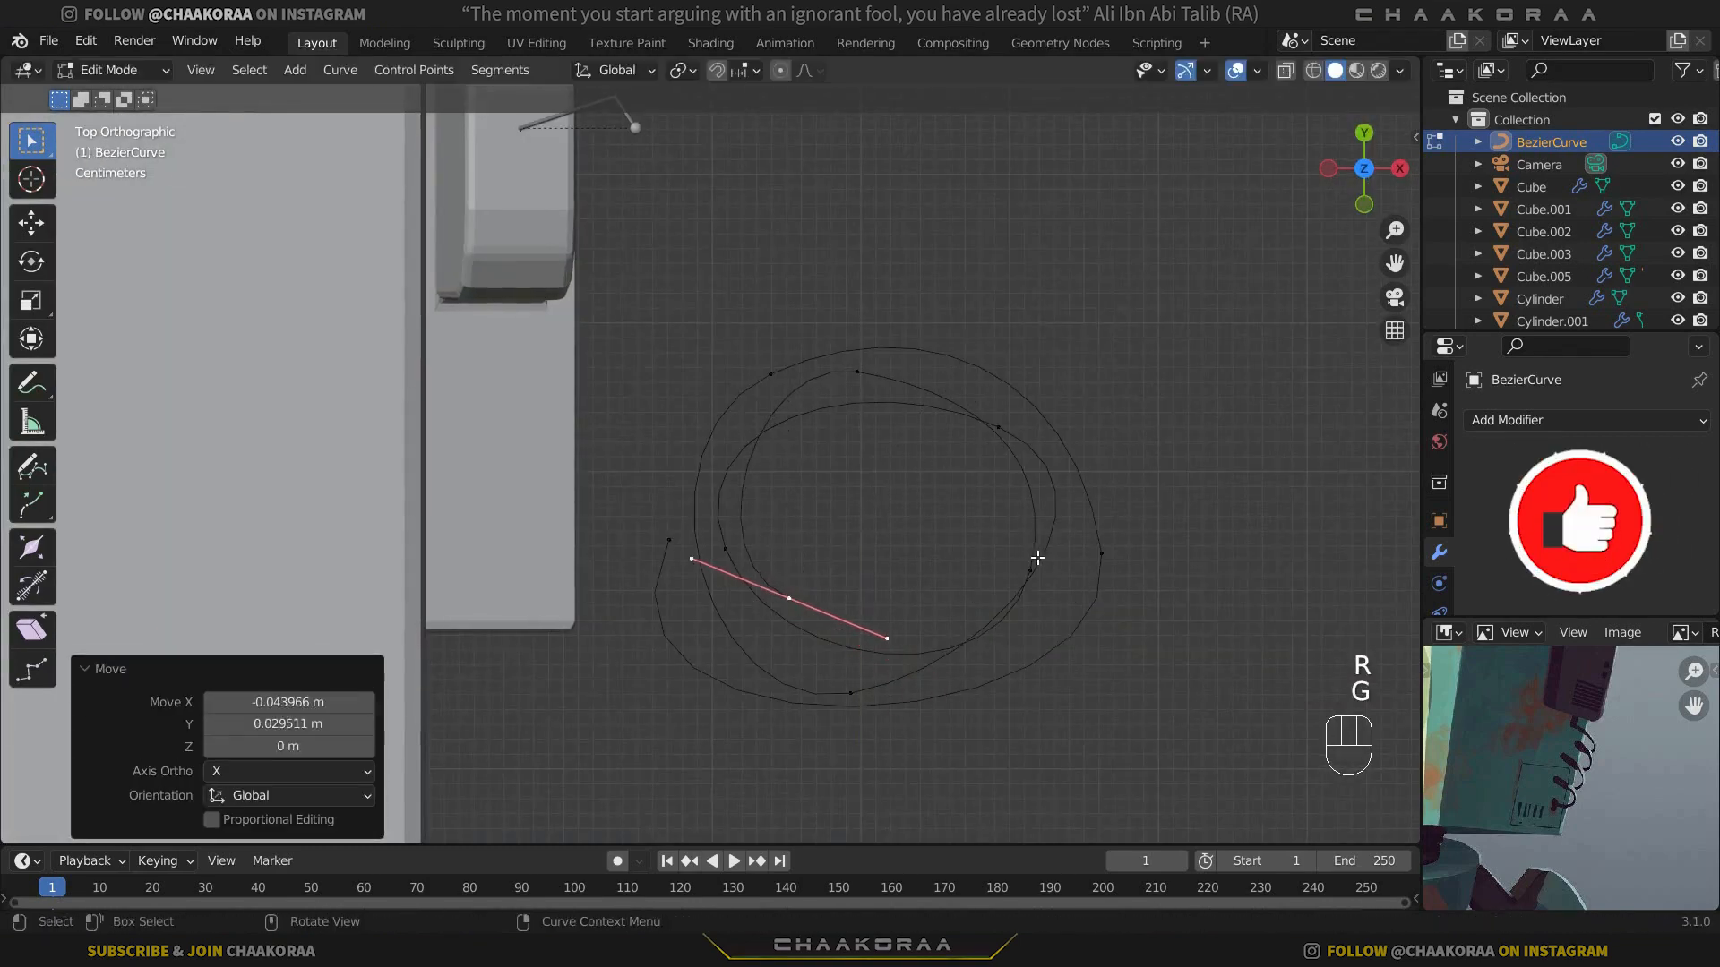
# Step: Extrude a point at the coil's outer back, rotate and position it, and raise it about 0.044 m
pyautogui.keyDown('ctrl'); pyautogui.rightClick(986, 378); pyautogui.keyUp('ctrl')
pyautogui.press('r')
pyautogui.click(1059, 360)
pyautogui.click(1091, 417)
pyautogui.moveTo(1090, 417); pyautogui.dragTo(903, 396, button='middle')
pyautogui.press('g')
pyautogui.press('z')
pyautogui.click(932, 220)
# Step: From the front view, extrude two more points upward toward the upper panel, then rotate and position the last one
pyautogui.press('KP_1')
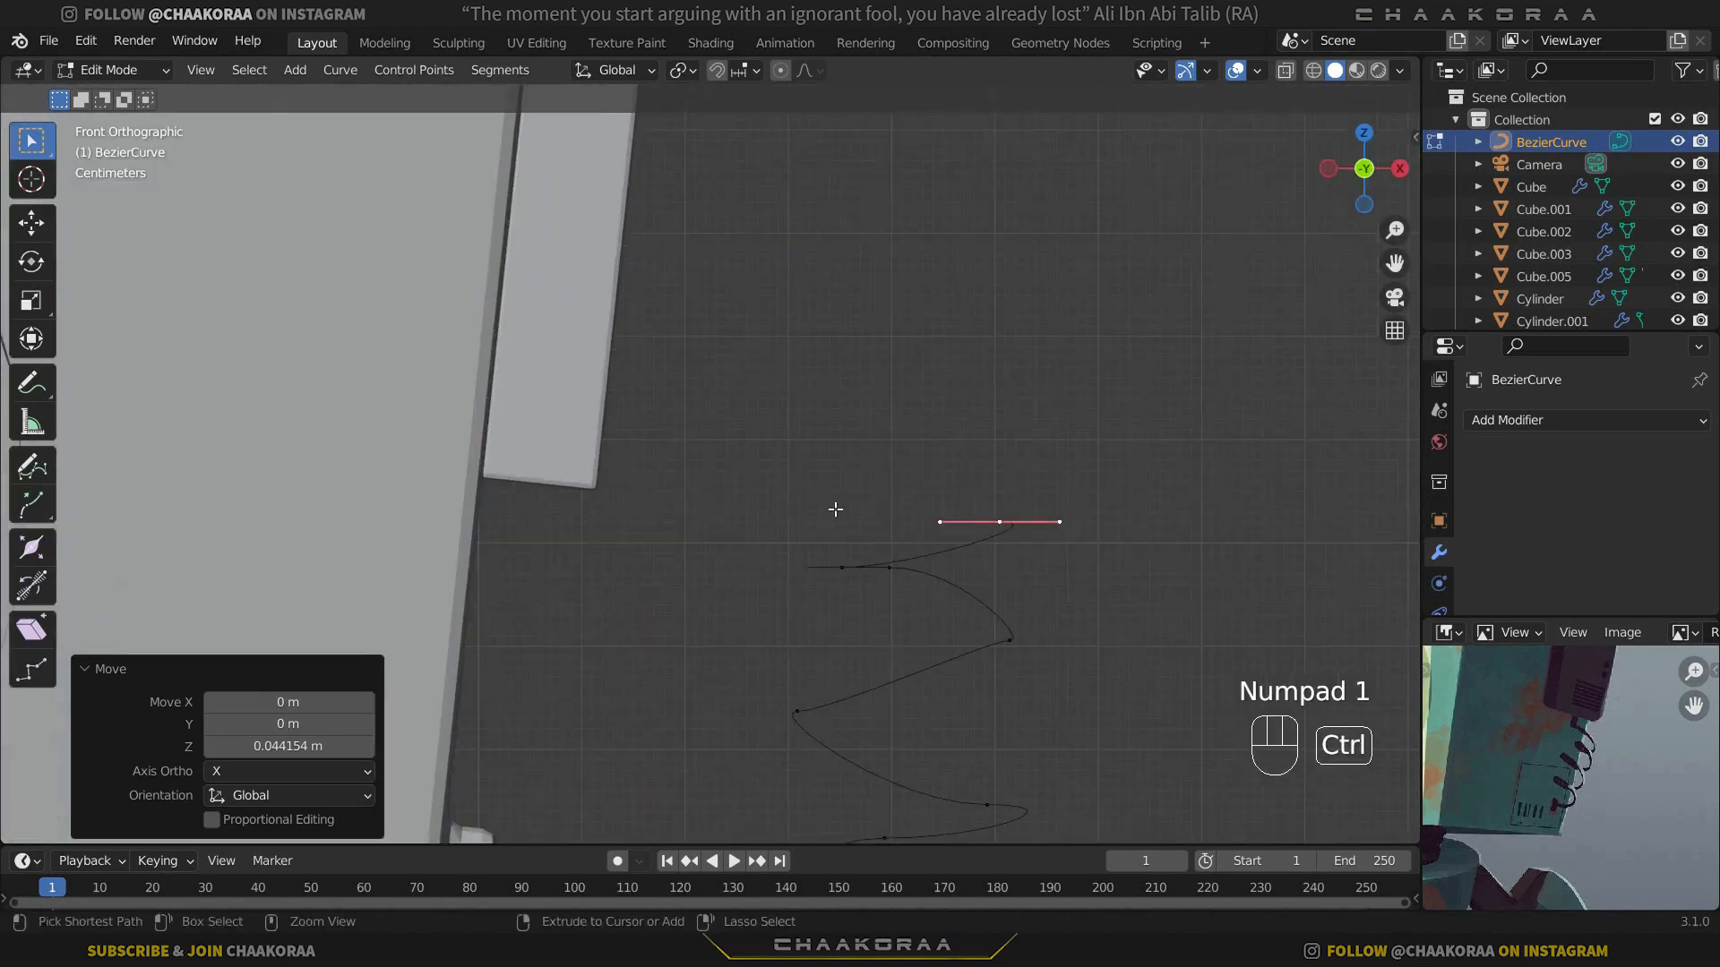
pyautogui.keyDown('ctrl'); pyautogui.rightClick(857, 496); pyautogui.keyUp('ctrl')
pyautogui.keyDown('ctrl'); pyautogui.rightClick(847, 423); pyautogui.keyUp('ctrl')
pyautogui.press('r')
pyautogui.click(928, 432)
pyautogui.press('g')
pyautogui.click(910, 423)
# Step: Extrude a new point from the coil's lower end toward the lower side panel and adjust its position from the top view
pyautogui.moveTo(910, 423); pyautogui.dragTo(873, 645, button='middle')
pyautogui.keyDown('shift'); pyautogui.moveTo(873, 645); pyautogui.dragTo(914, 518, button='middle'); pyautogui.keyUp('shift')
pyautogui.click(838, 582)
pyautogui.scroll(2, 830, 576)
pyautogui.moveTo(830, 576); pyautogui.dragTo(710, 502, button='middle')
pyautogui.press('KP_1')
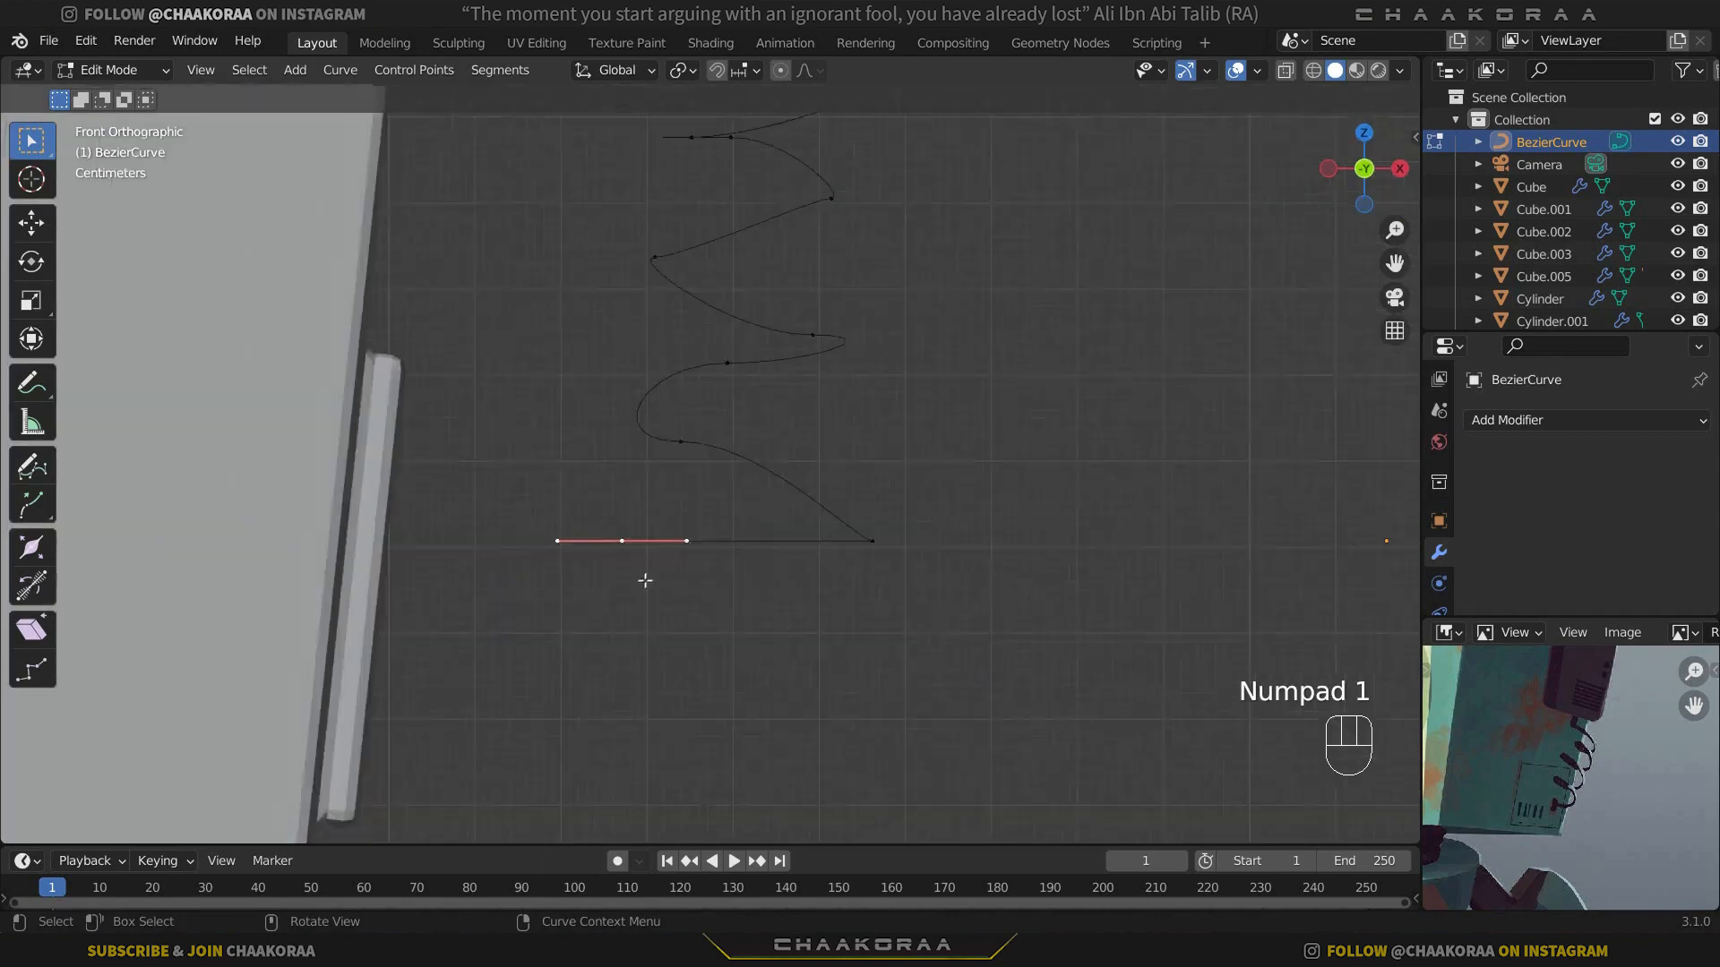
pyautogui.moveTo(645, 583); pyautogui.dragTo(730, 633, button='middle')
pyautogui.press('KP_7')
pyautogui.keyDown('ctrl'); pyautogui.rightClick(819, 449); pyautogui.keyUp('ctrl')
pyautogui.press('g')
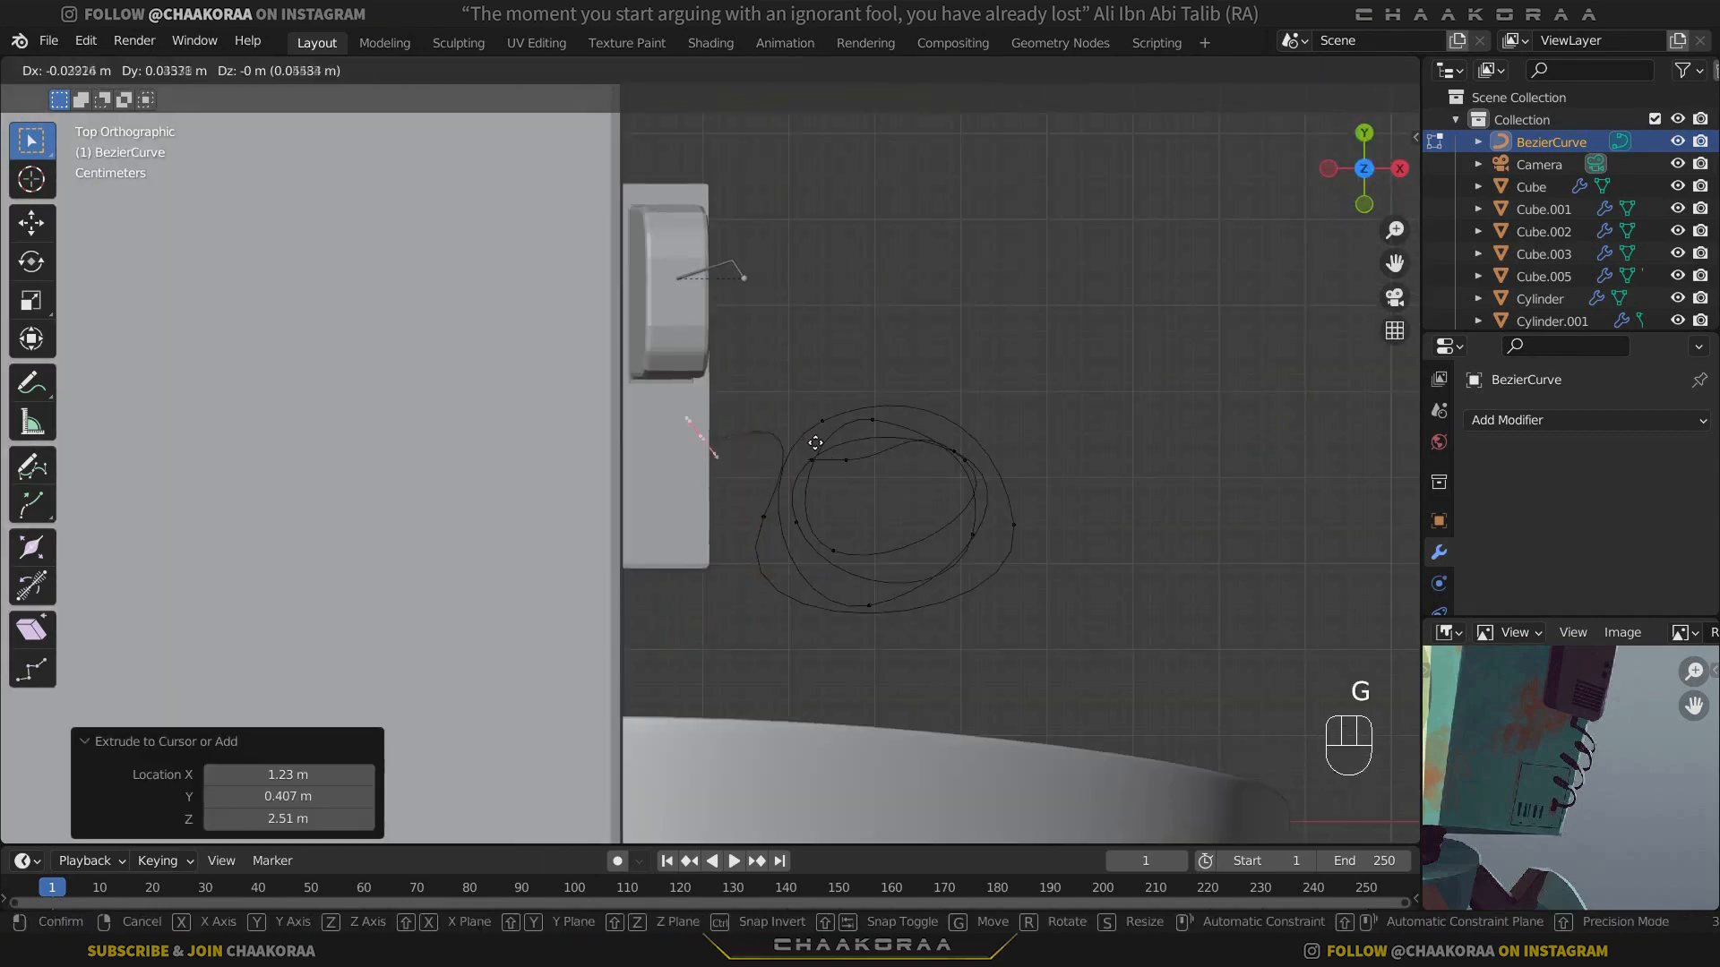
pyautogui.click(827, 447)
# Step: Adjust the coil's original start point so the curve flows smoothly into the new lower end
pyautogui.click(764, 515)
pyautogui.click(825, 380)
pyautogui.press('g')
pyautogui.click(836, 511)
# Step: Rotate the lower end point and move it about 0.025 m in X and -0.035 m in Y
pyautogui.click(708, 448)
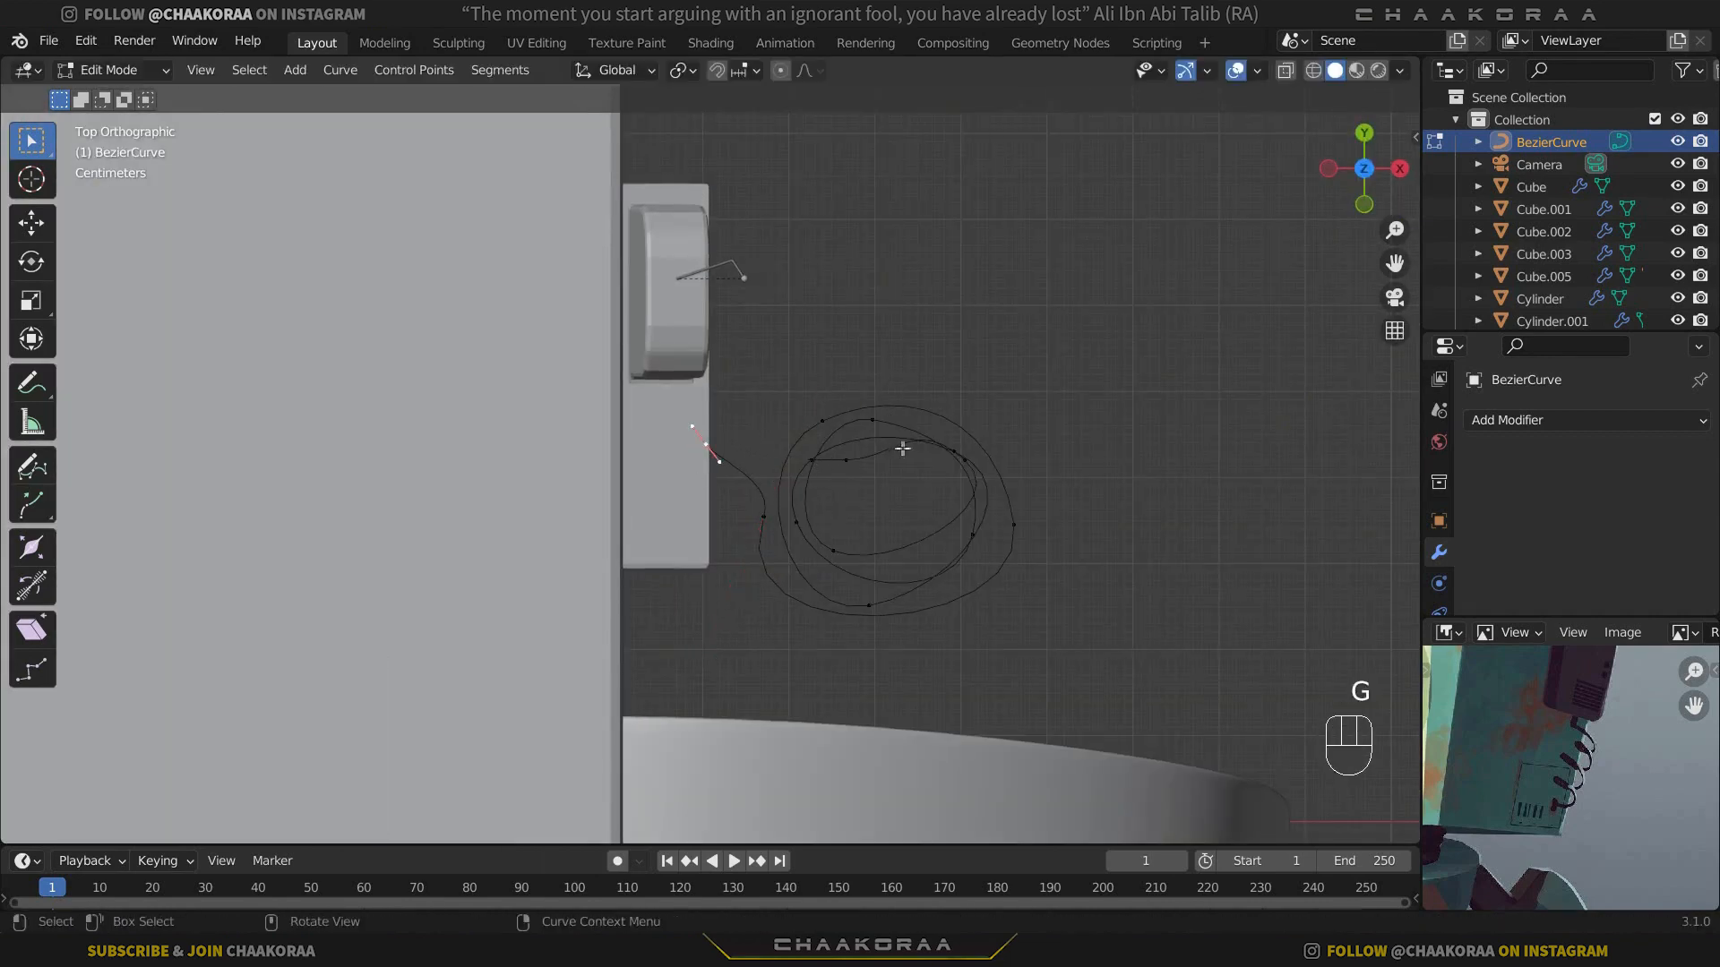
pyautogui.press('r')
pyautogui.click(917, 490)
pyautogui.press('g')
pyautogui.click(939, 520)
pyautogui.moveTo(937, 518); pyautogui.dragTo(854, 402, button='middle')
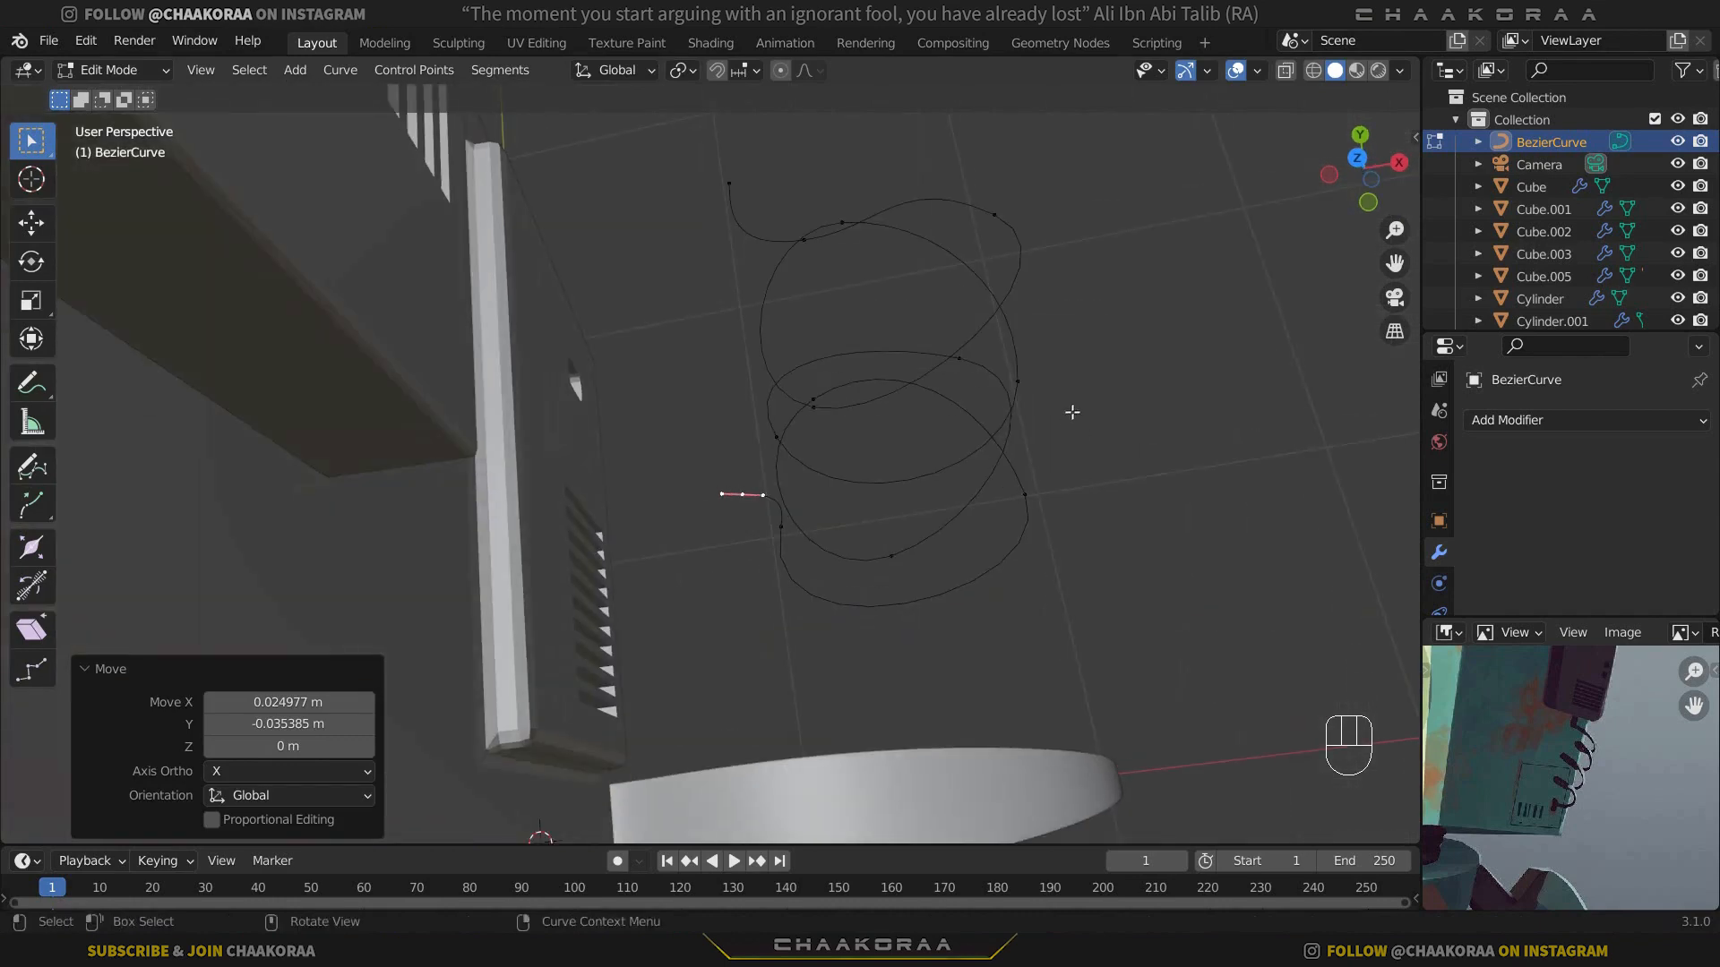
# Step: In Object Mode, thicken the coil into a cable with a Round bevel depth of 0.01 m
pyautogui.press('Tab')
pyautogui.moveTo(1026, 501); pyautogui.dragTo(1363, 528, button='middle')
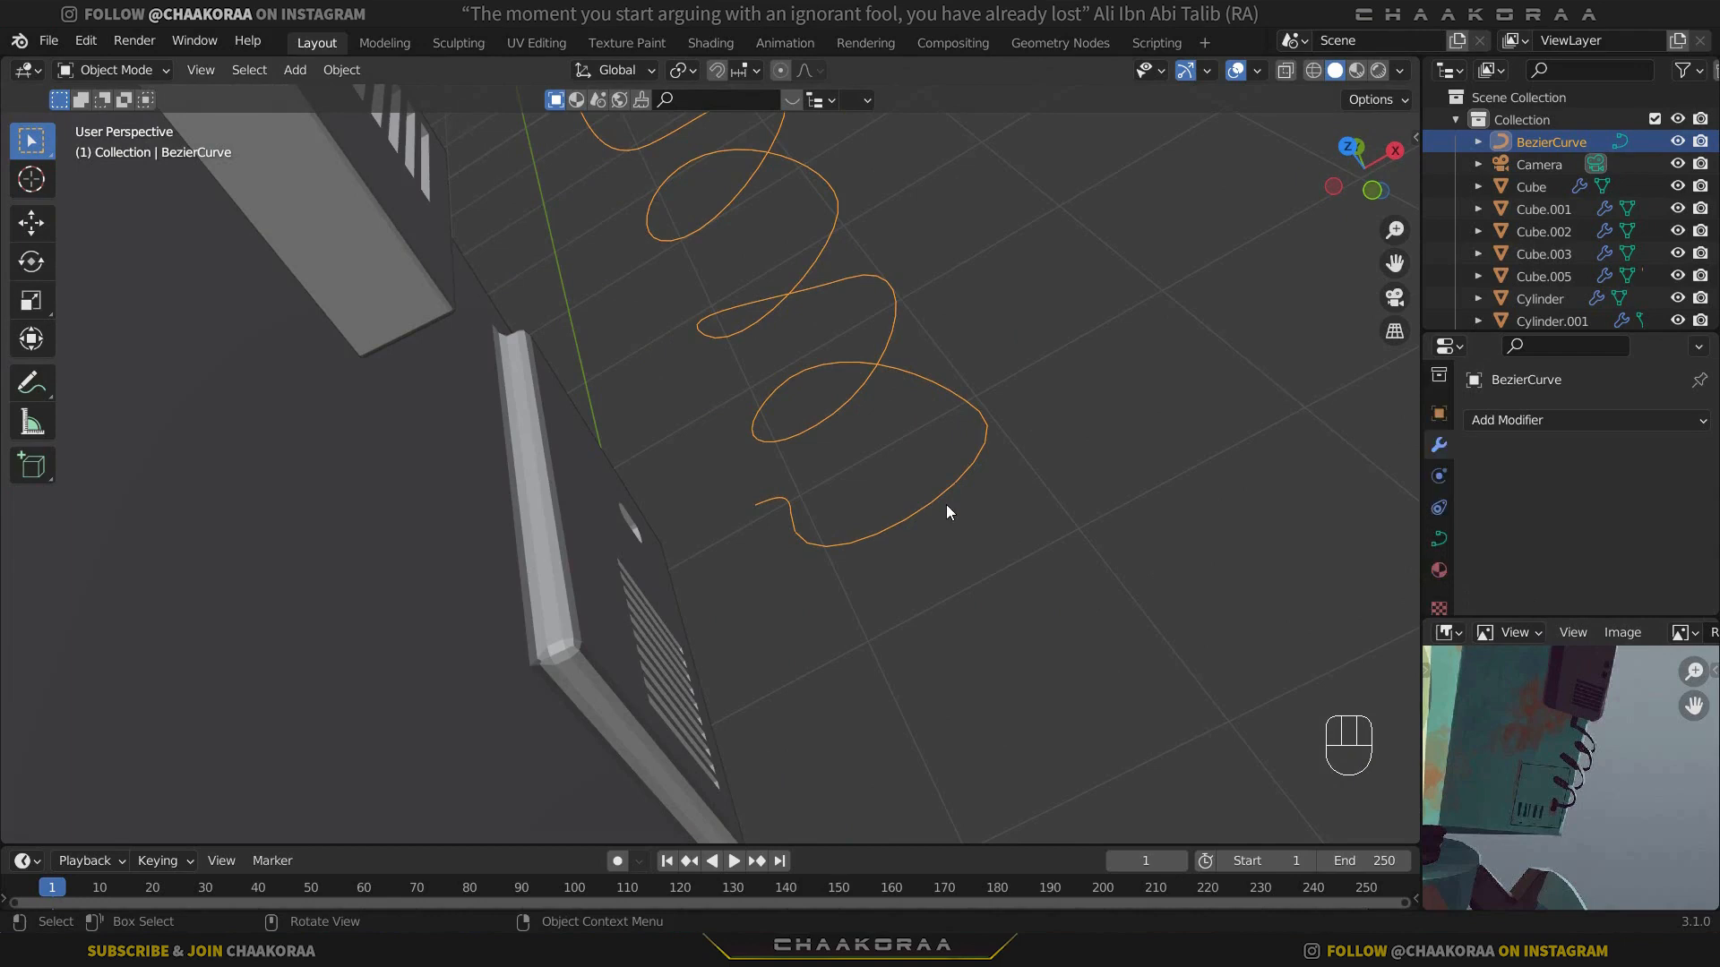
pyautogui.click(1439, 538)
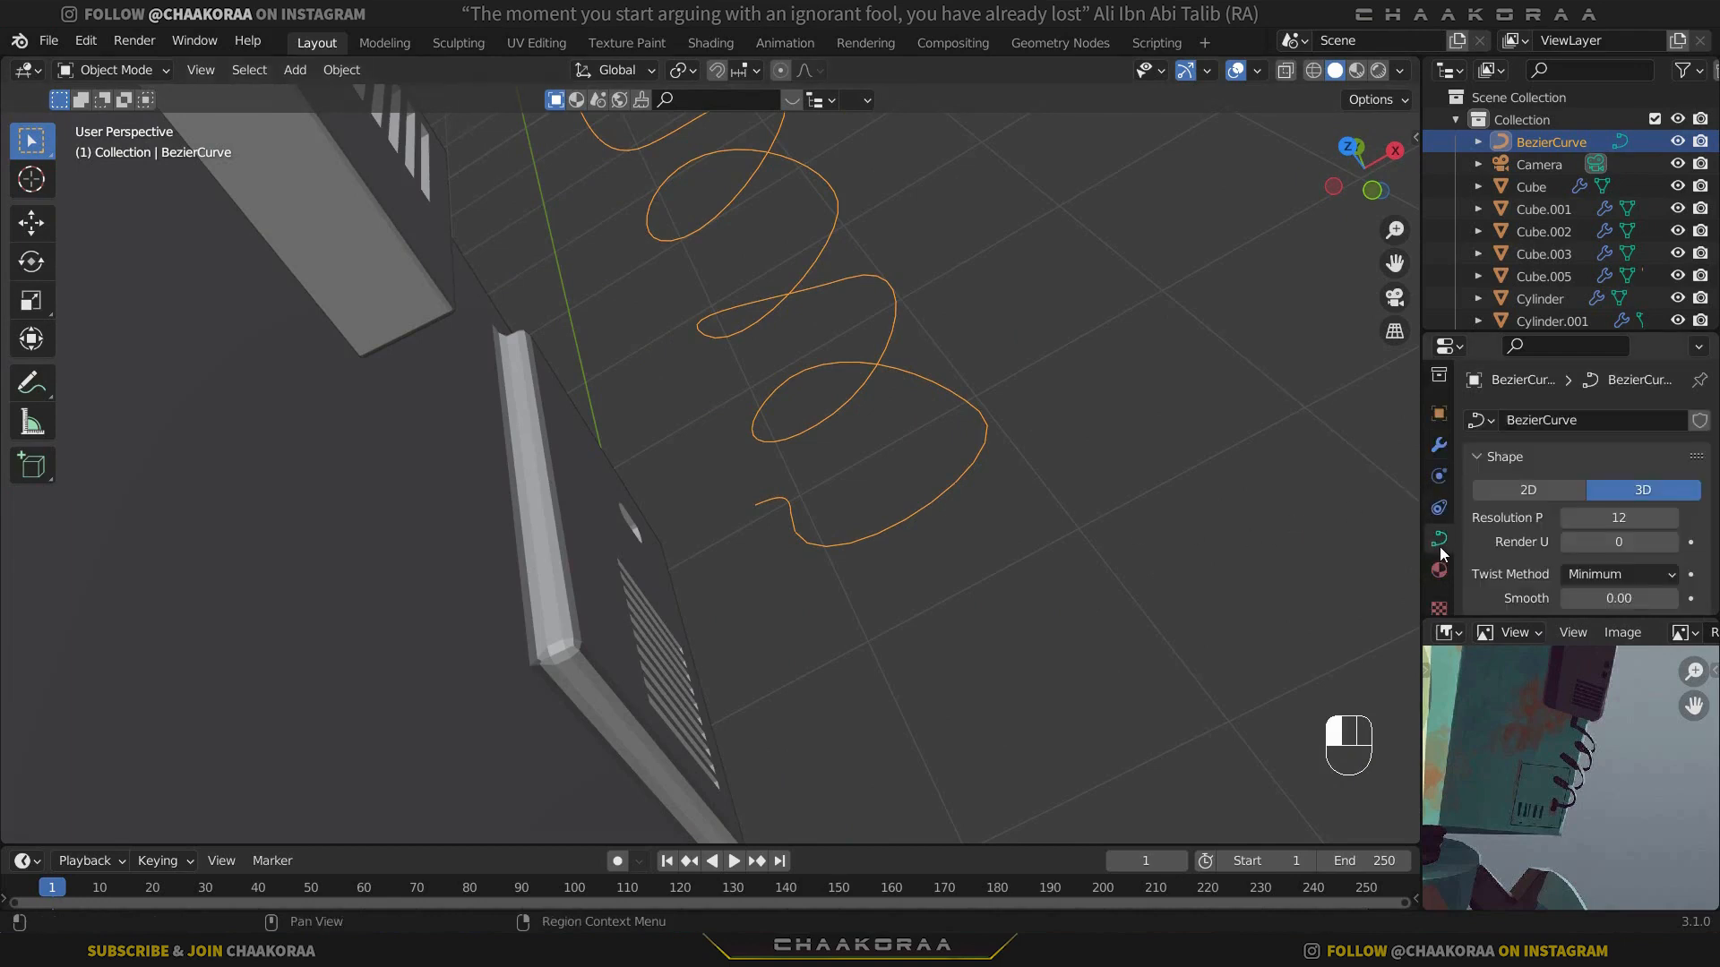
pyautogui.scroll(-5, 1528, 557)
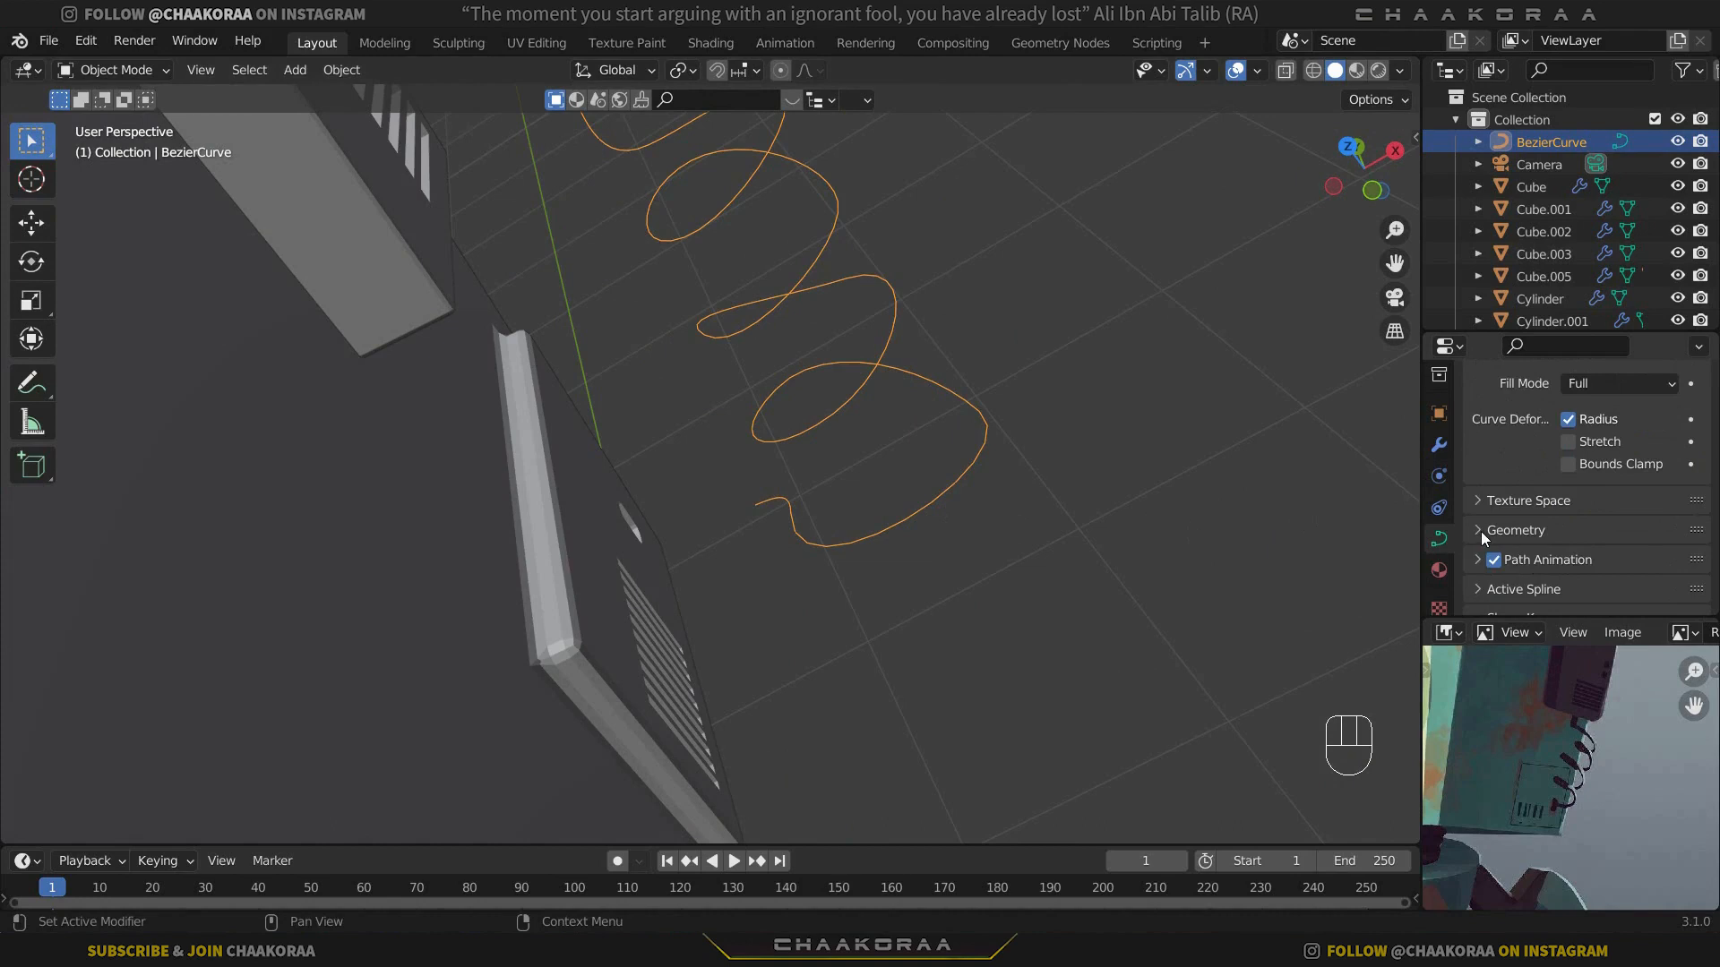
pyautogui.click(1481, 531)
pyautogui.scroll(-6, 1568, 546)
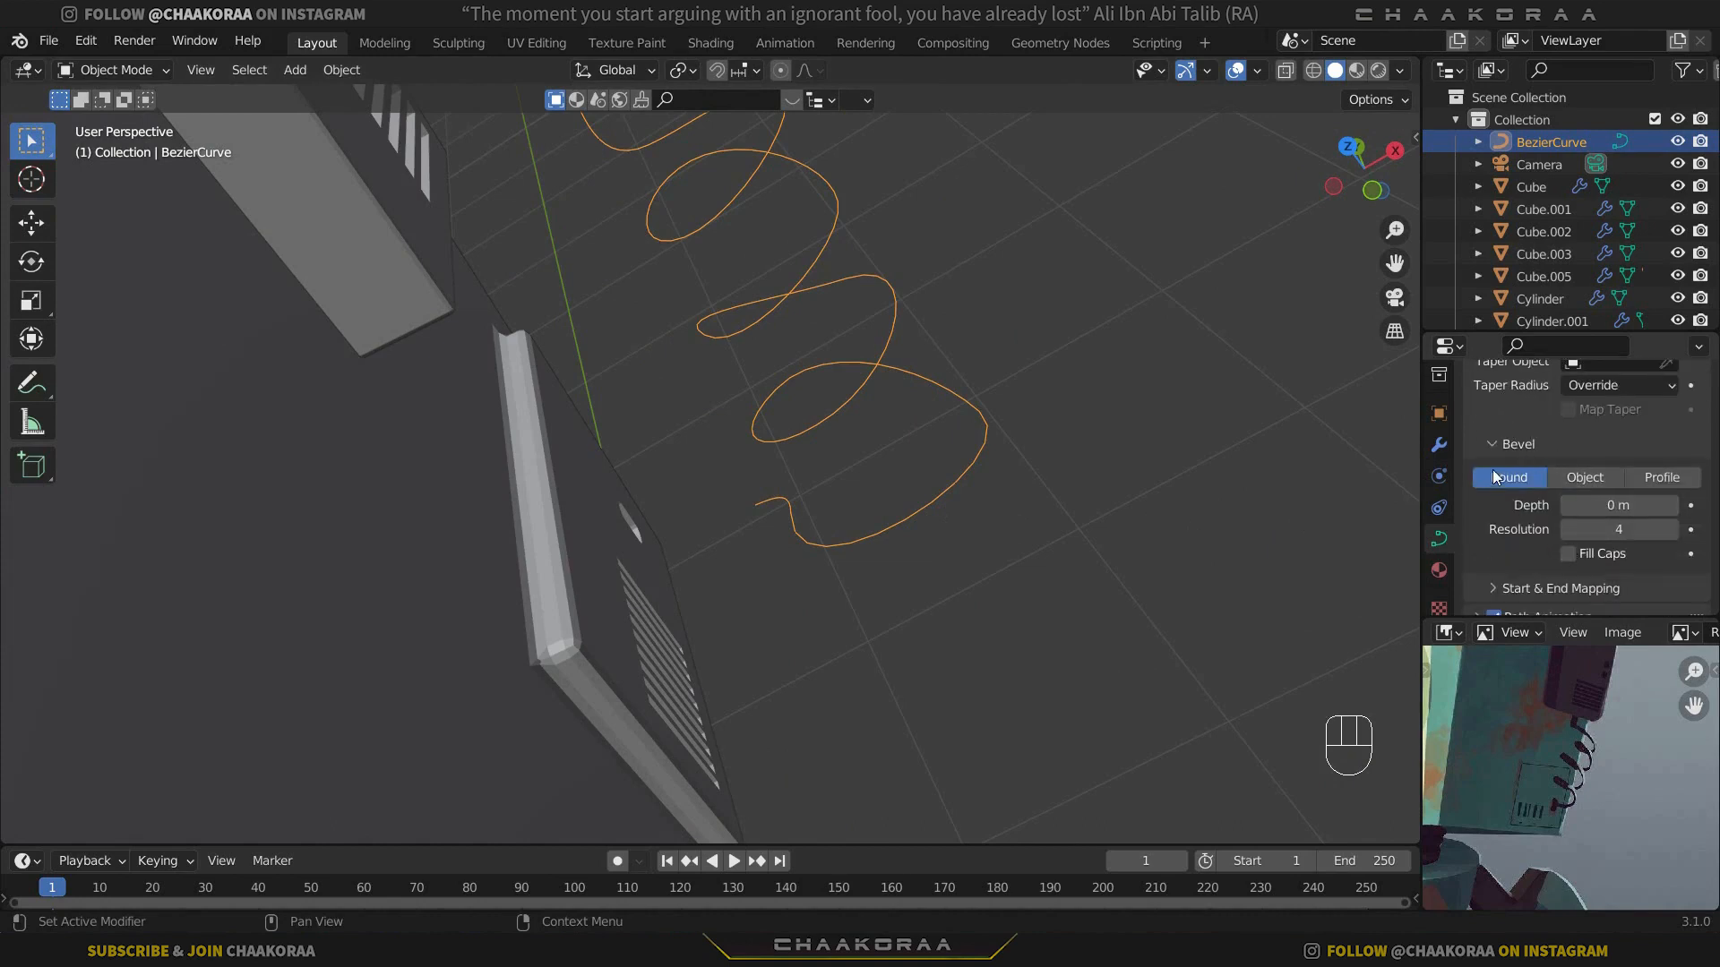
pyautogui.click(1671, 507)
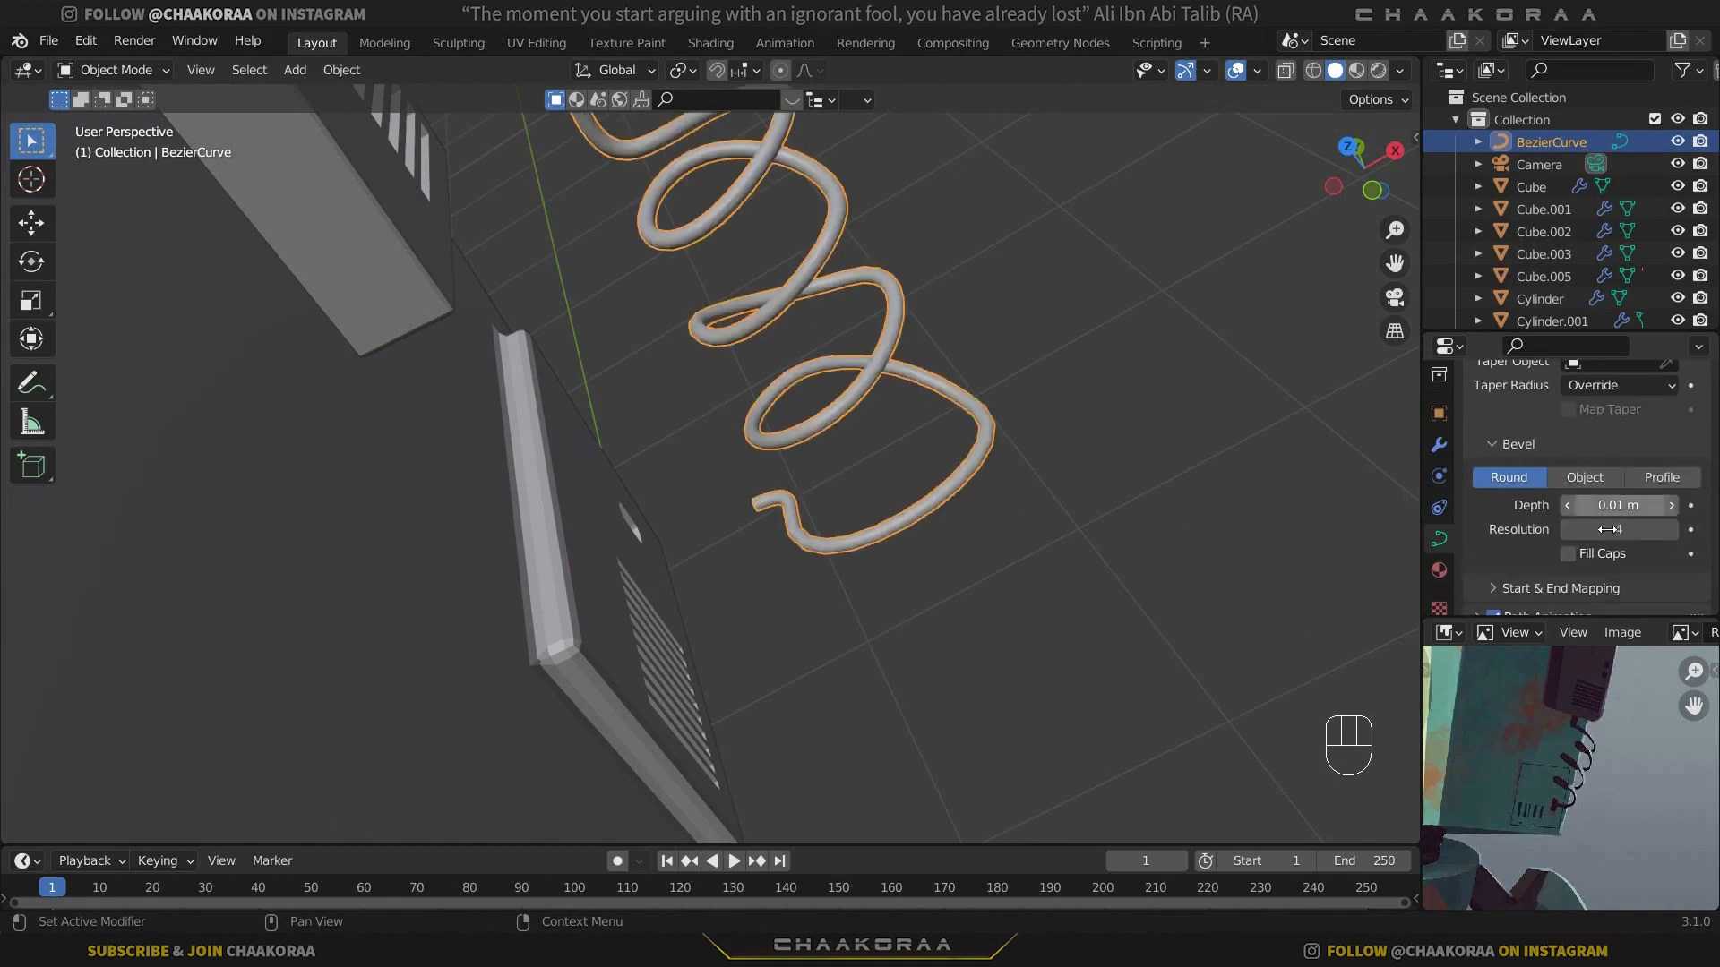
pyautogui.moveTo(989, 482); pyautogui.dragTo(863, 611, button='middle')
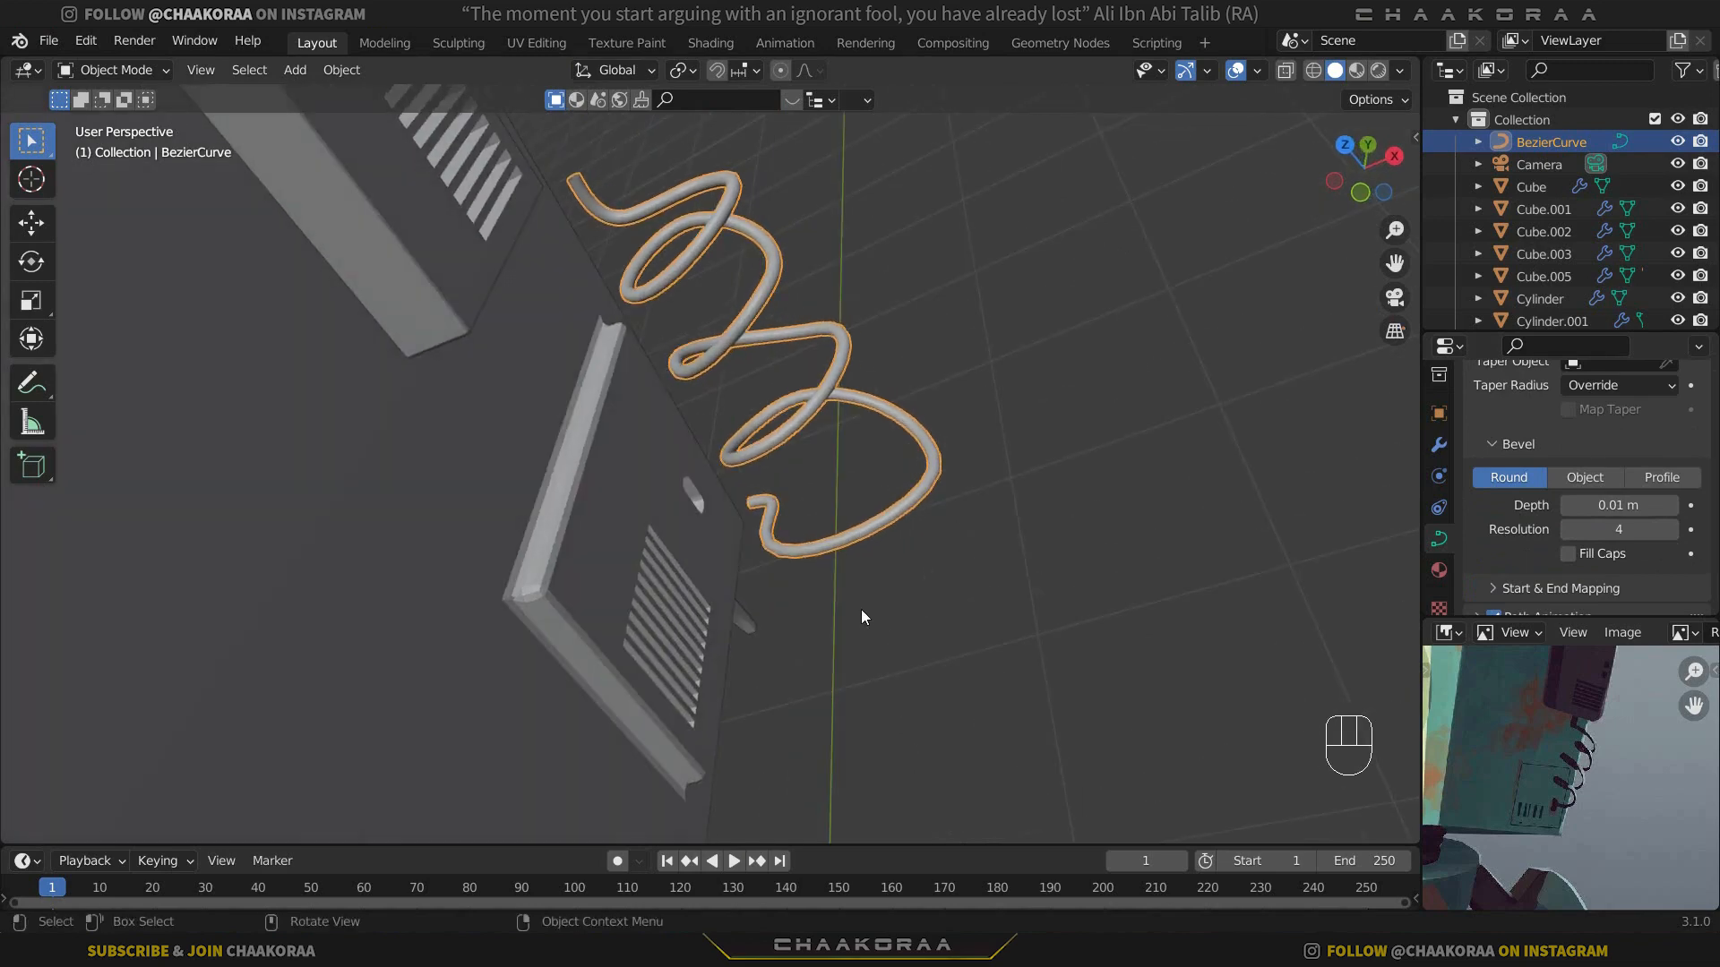
# Step: From the right view, move the coiled cable about 0.273 m in Y and -0.139 m in Z, below the upper side panel
pyautogui.press('KP_3')
pyautogui.keyDown('shift'); pyautogui.moveTo(824, 388); pyautogui.dragTo(835, 552, button='middle'); pyautogui.keyUp('shift')
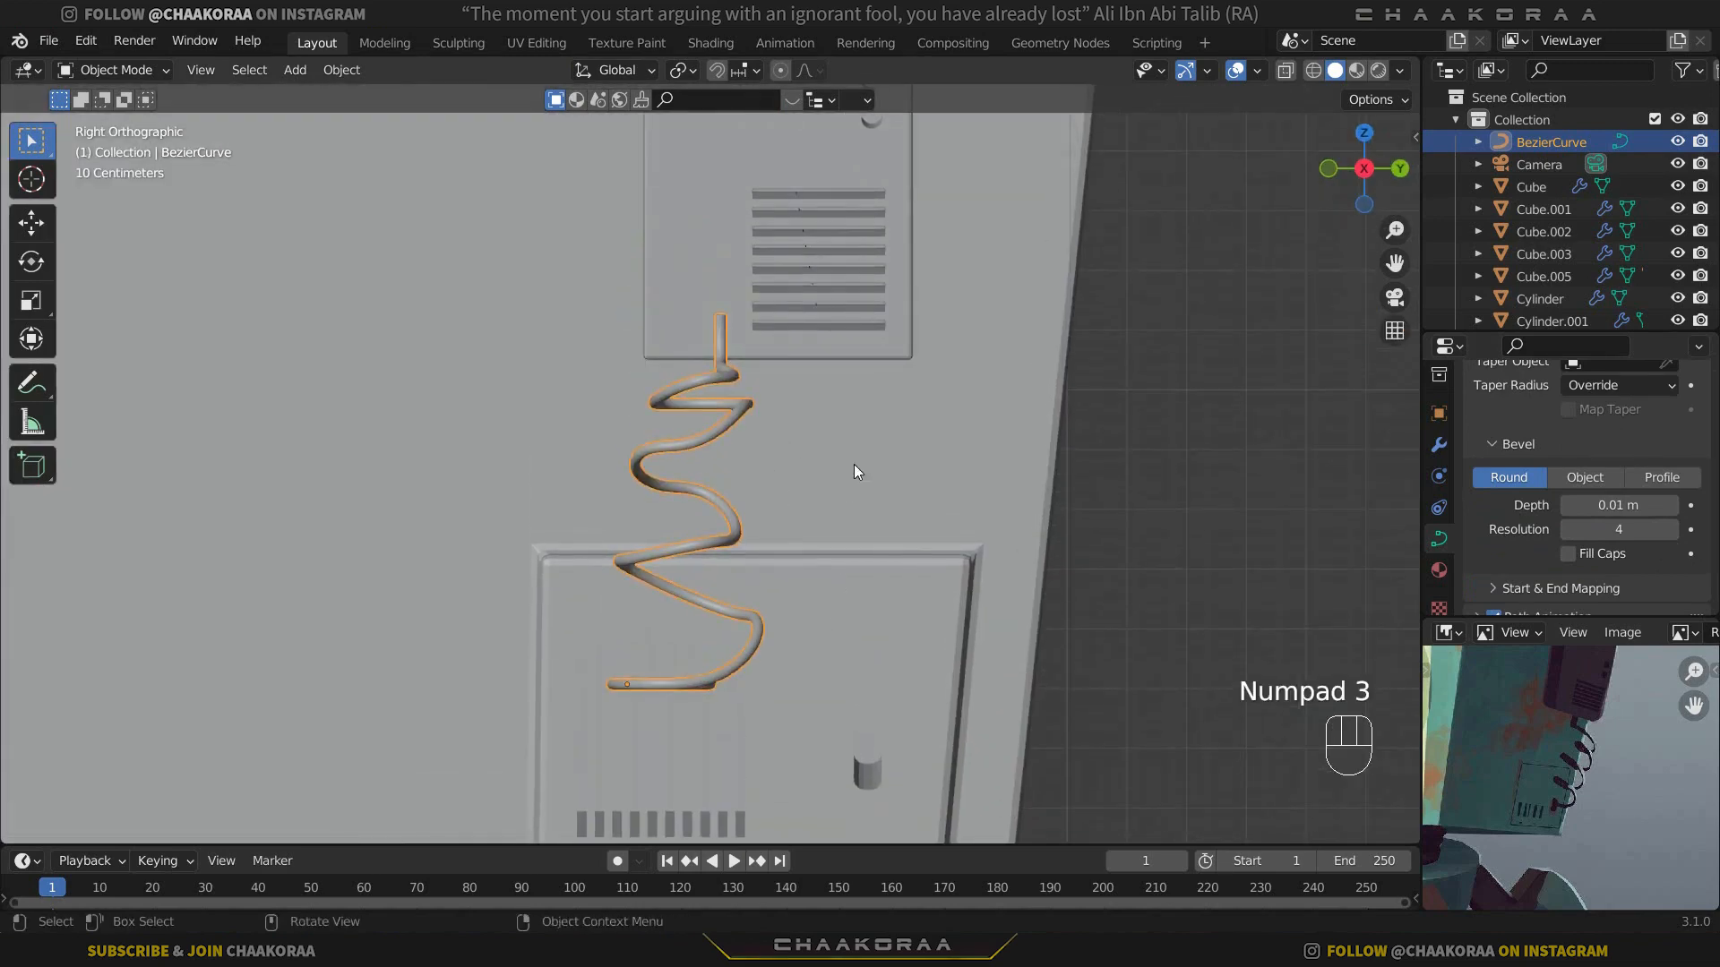
pyautogui.press('g')
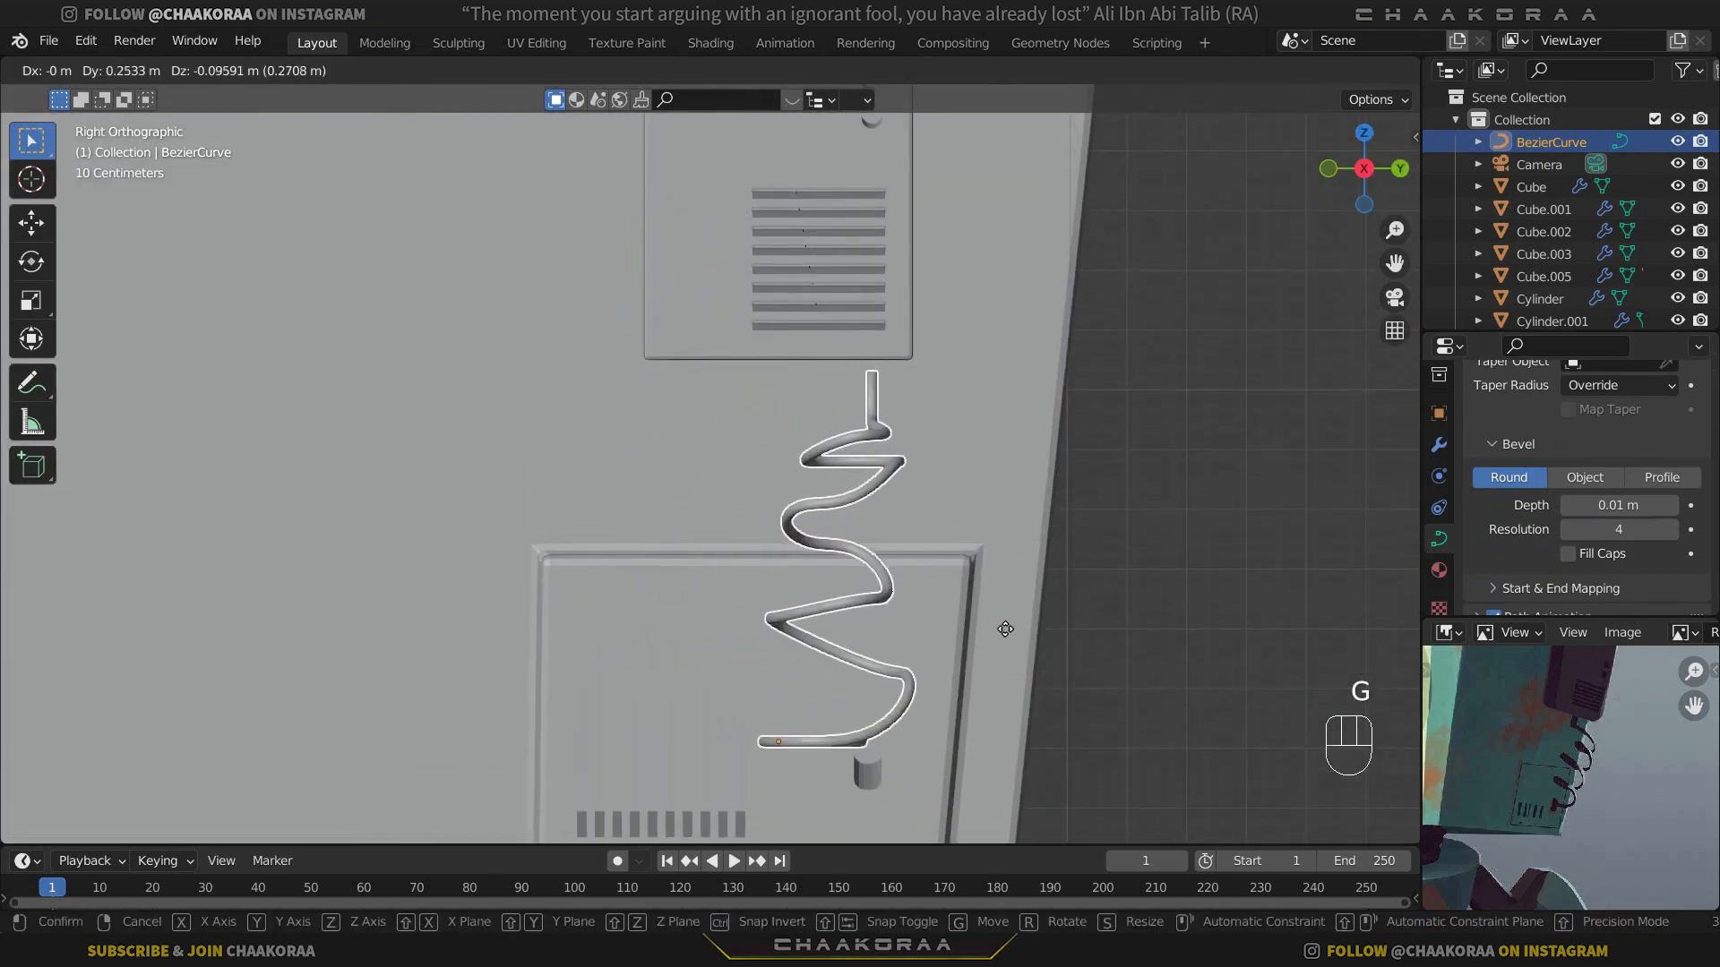
pyautogui.click(919, 532)
pyautogui.moveTo(919, 532); pyautogui.dragTo(1050, 512, button='middle')
# Step: Set the cable's origin to its geometry
pyautogui.rightClick(898, 486)
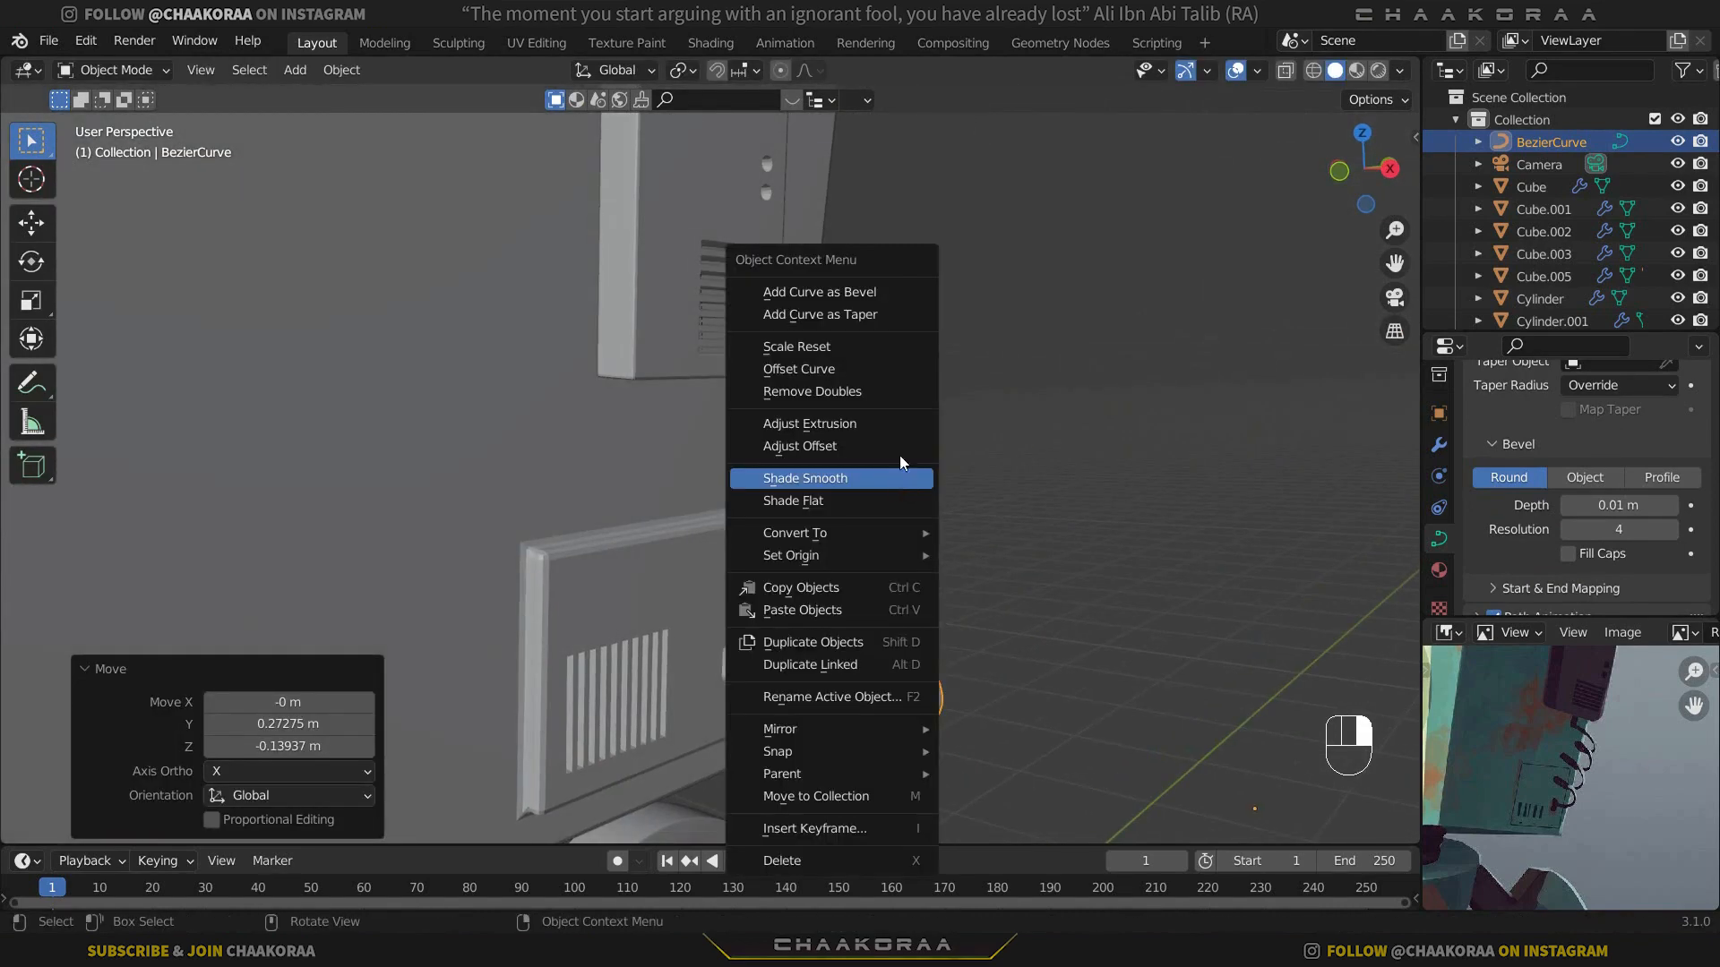
pyautogui.moveTo(914, 556)
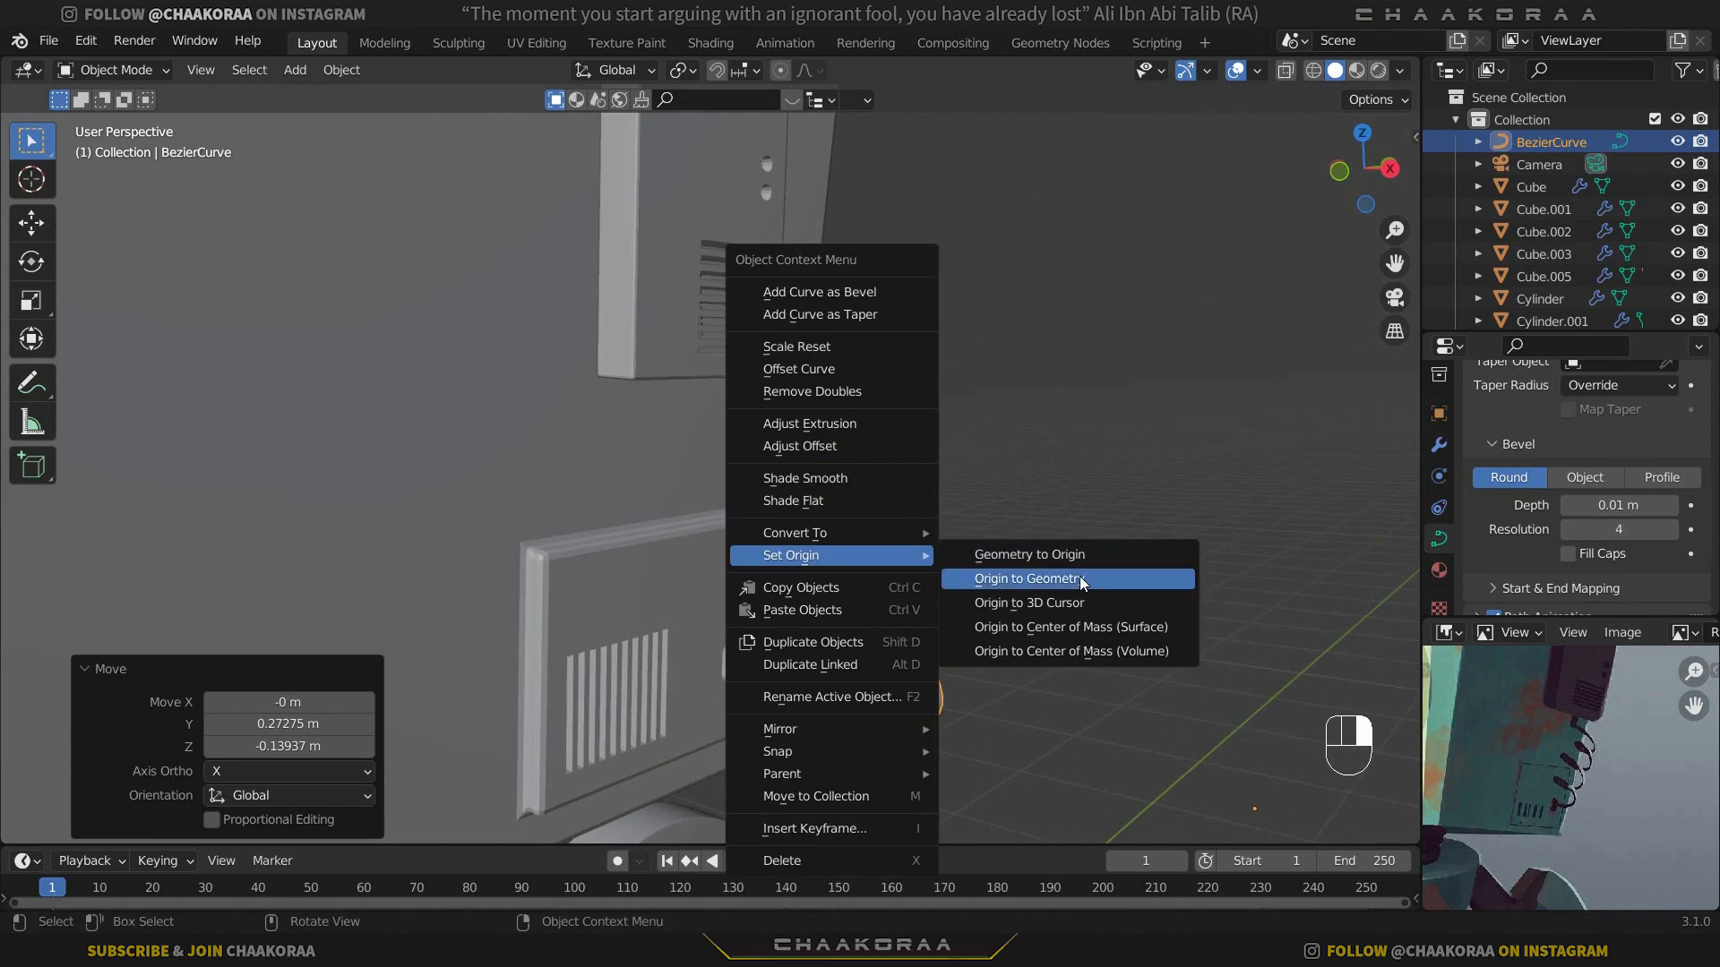
pyautogui.click(1081, 580)
pyautogui.moveTo(1024, 538); pyautogui.dragTo(1120, 598, button='middle')
# Step: From the front view, move the cable about -0.261 m in X and 0.081 m in Z, close against the side panels
pyautogui.press('KP_1')
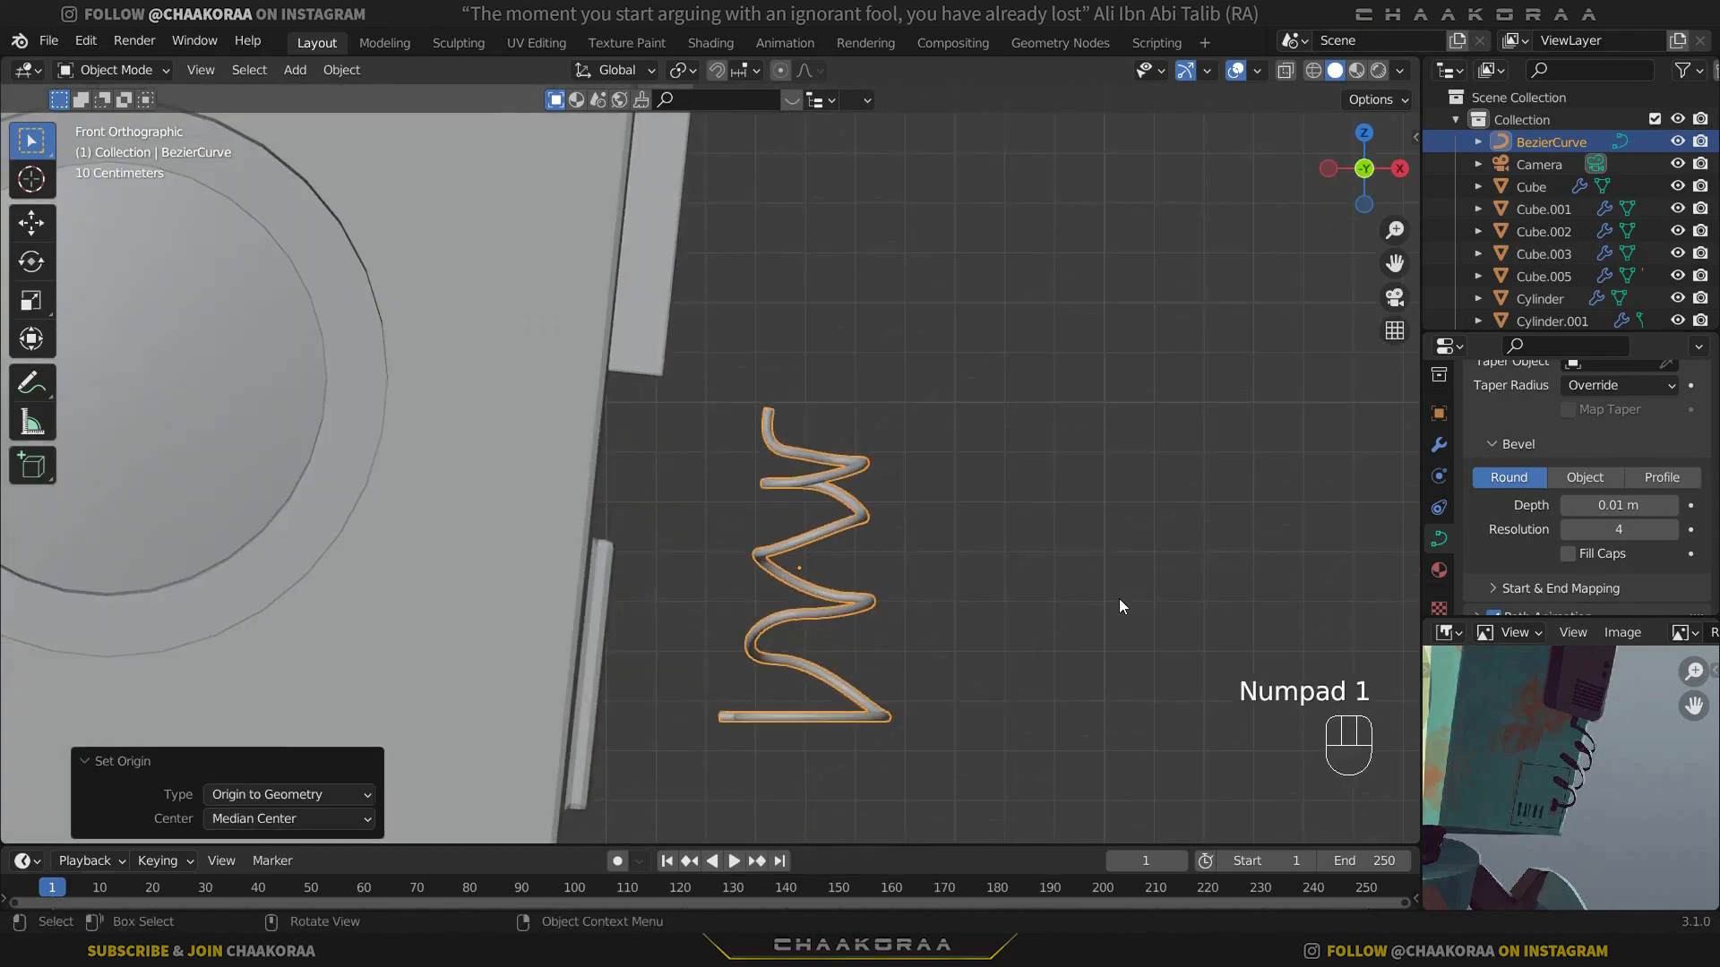
pyautogui.keyDown('shift'); pyautogui.moveTo(913, 614); pyautogui.dragTo(1001, 538, button='middle'); pyautogui.keyUp('shift')
pyautogui.press('g')
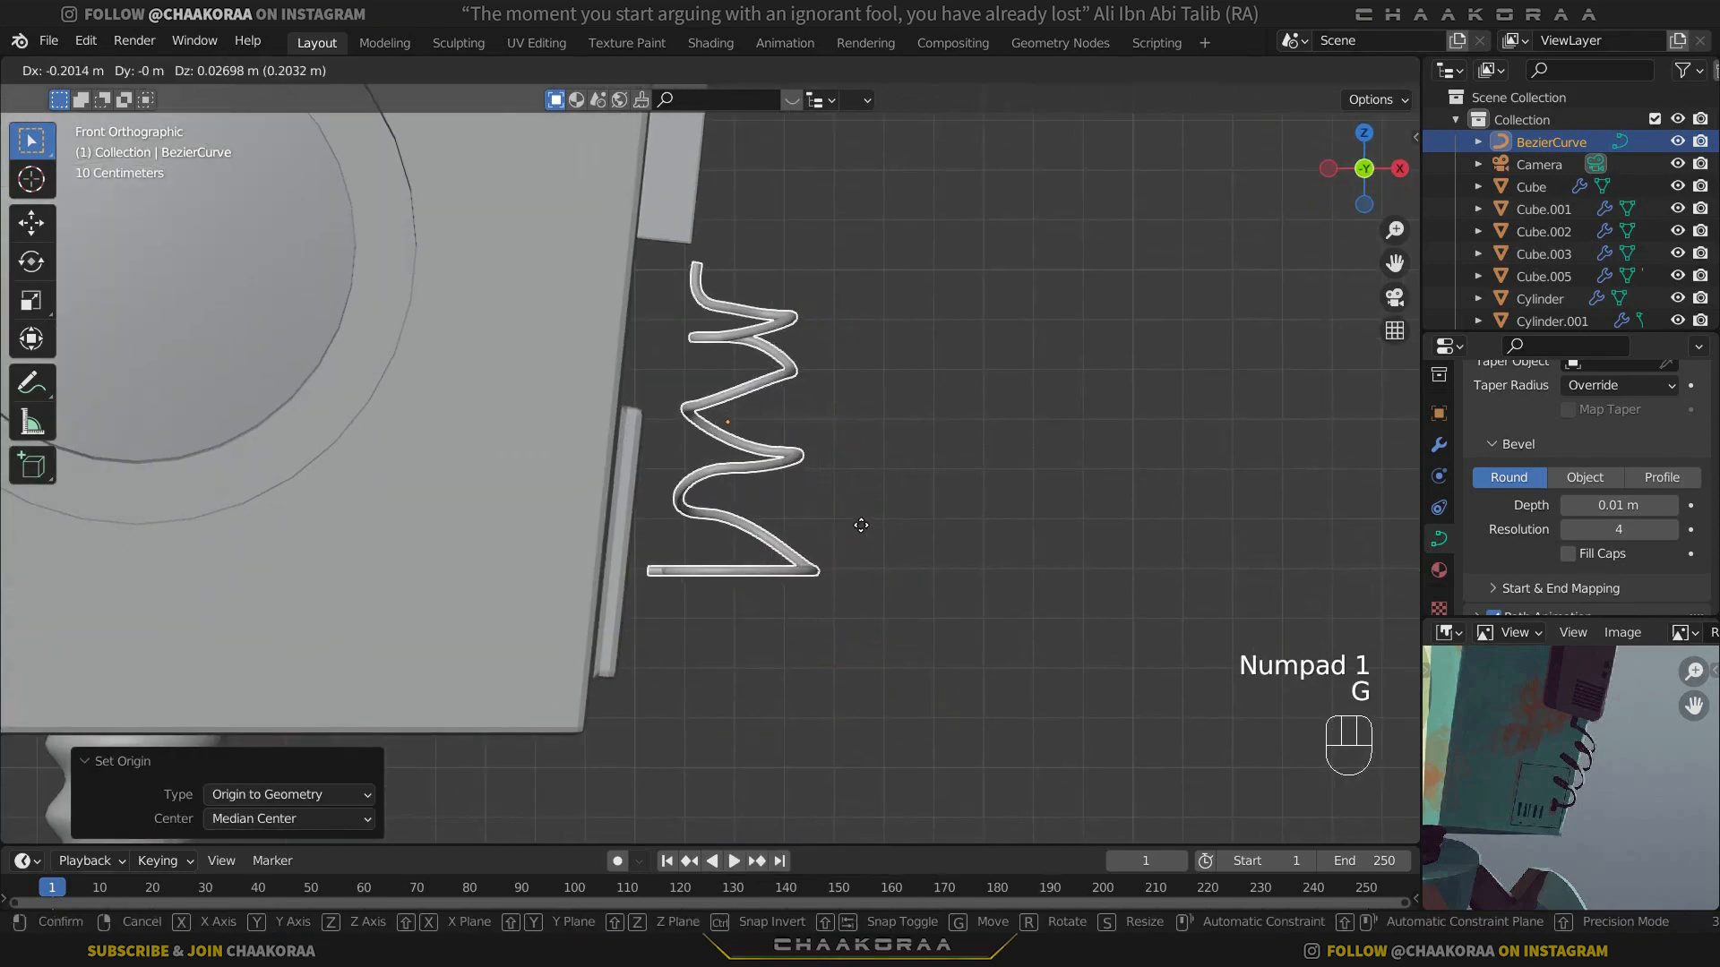
pyautogui.click(865, 524)
pyautogui.moveTo(871, 529); pyautogui.dragTo(662, 491, button='middle')
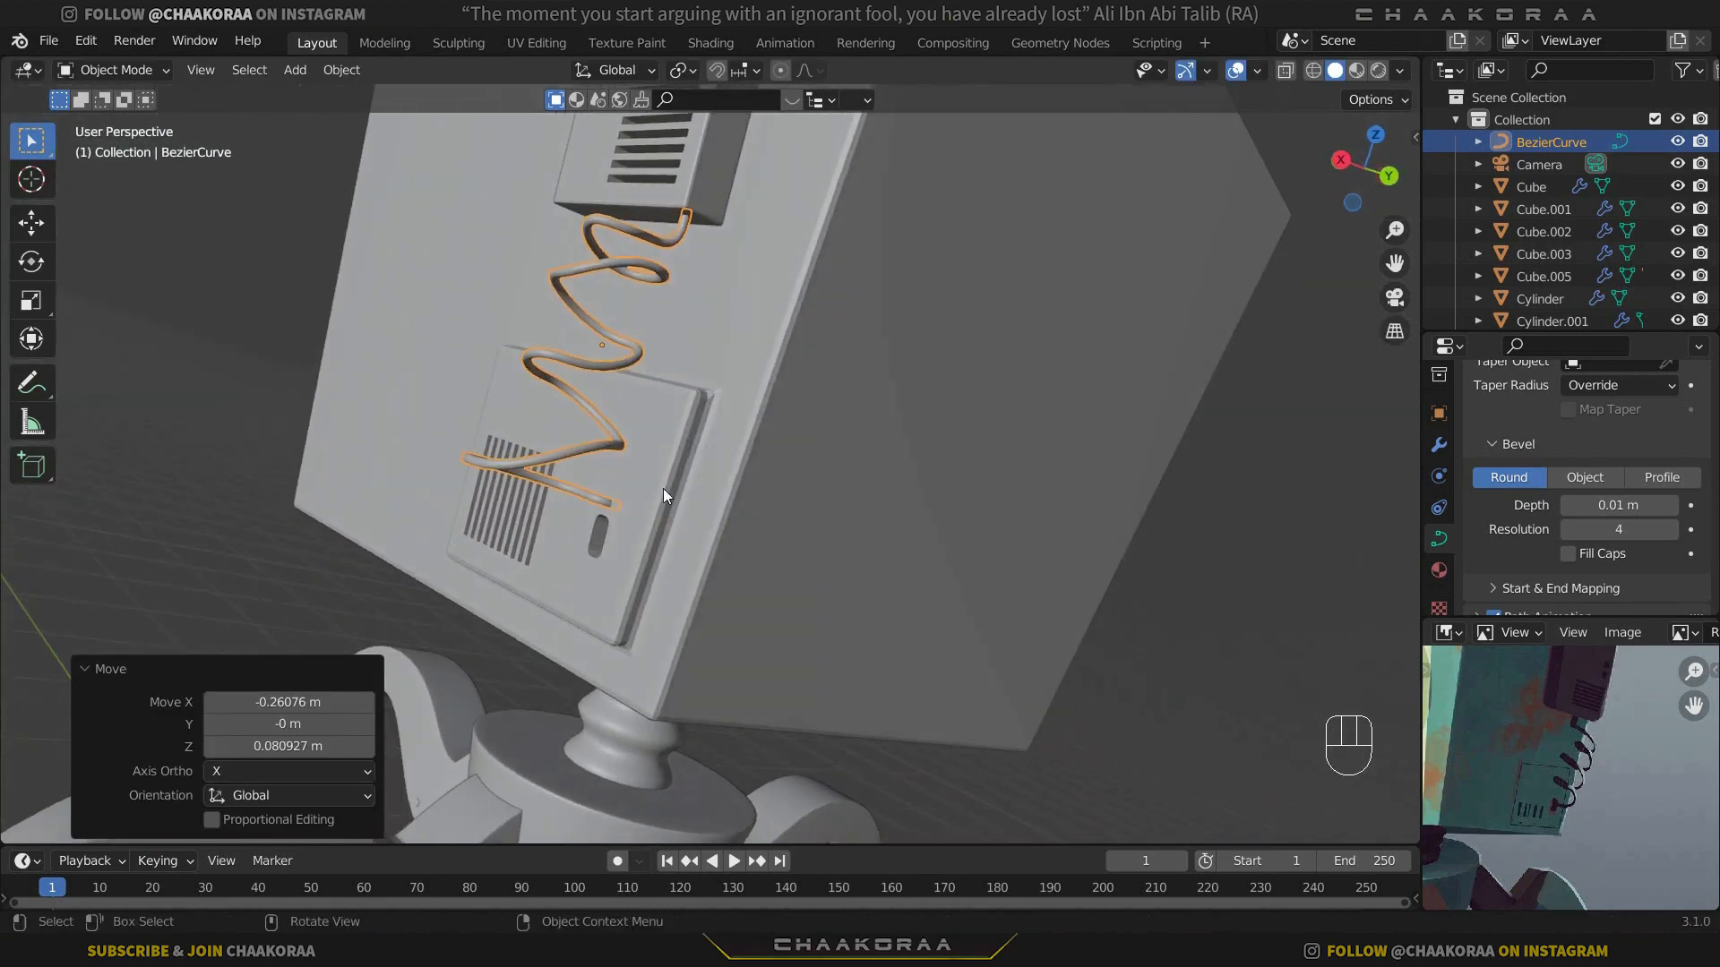
pyautogui.scroll(2, 663, 491)
# Step: In Edit Mode, lower the cable's selected lower end points about 0.059 m along Z to the slot in the lower panel
pyautogui.press('Tab')
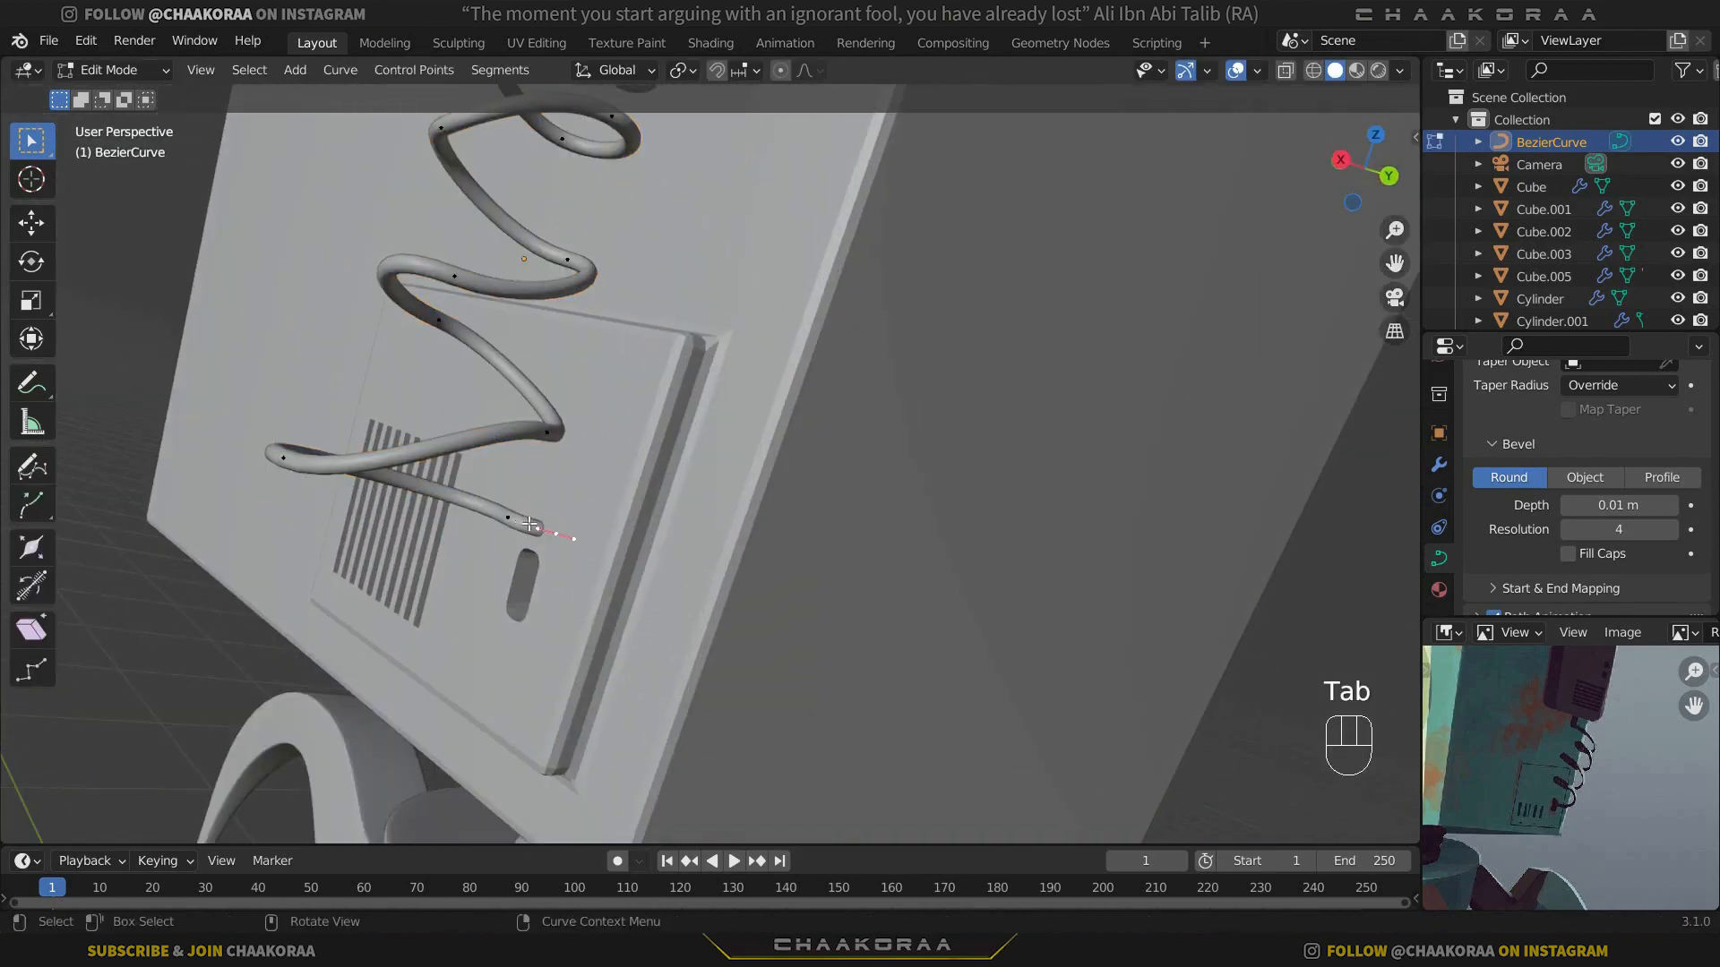
pyautogui.scroll(2, 530, 524)
pyautogui.keyDown('shift'); pyautogui.moveTo(530, 524); pyautogui.dragTo(689, 500, button='middle'); pyautogui.keyUp('shift')
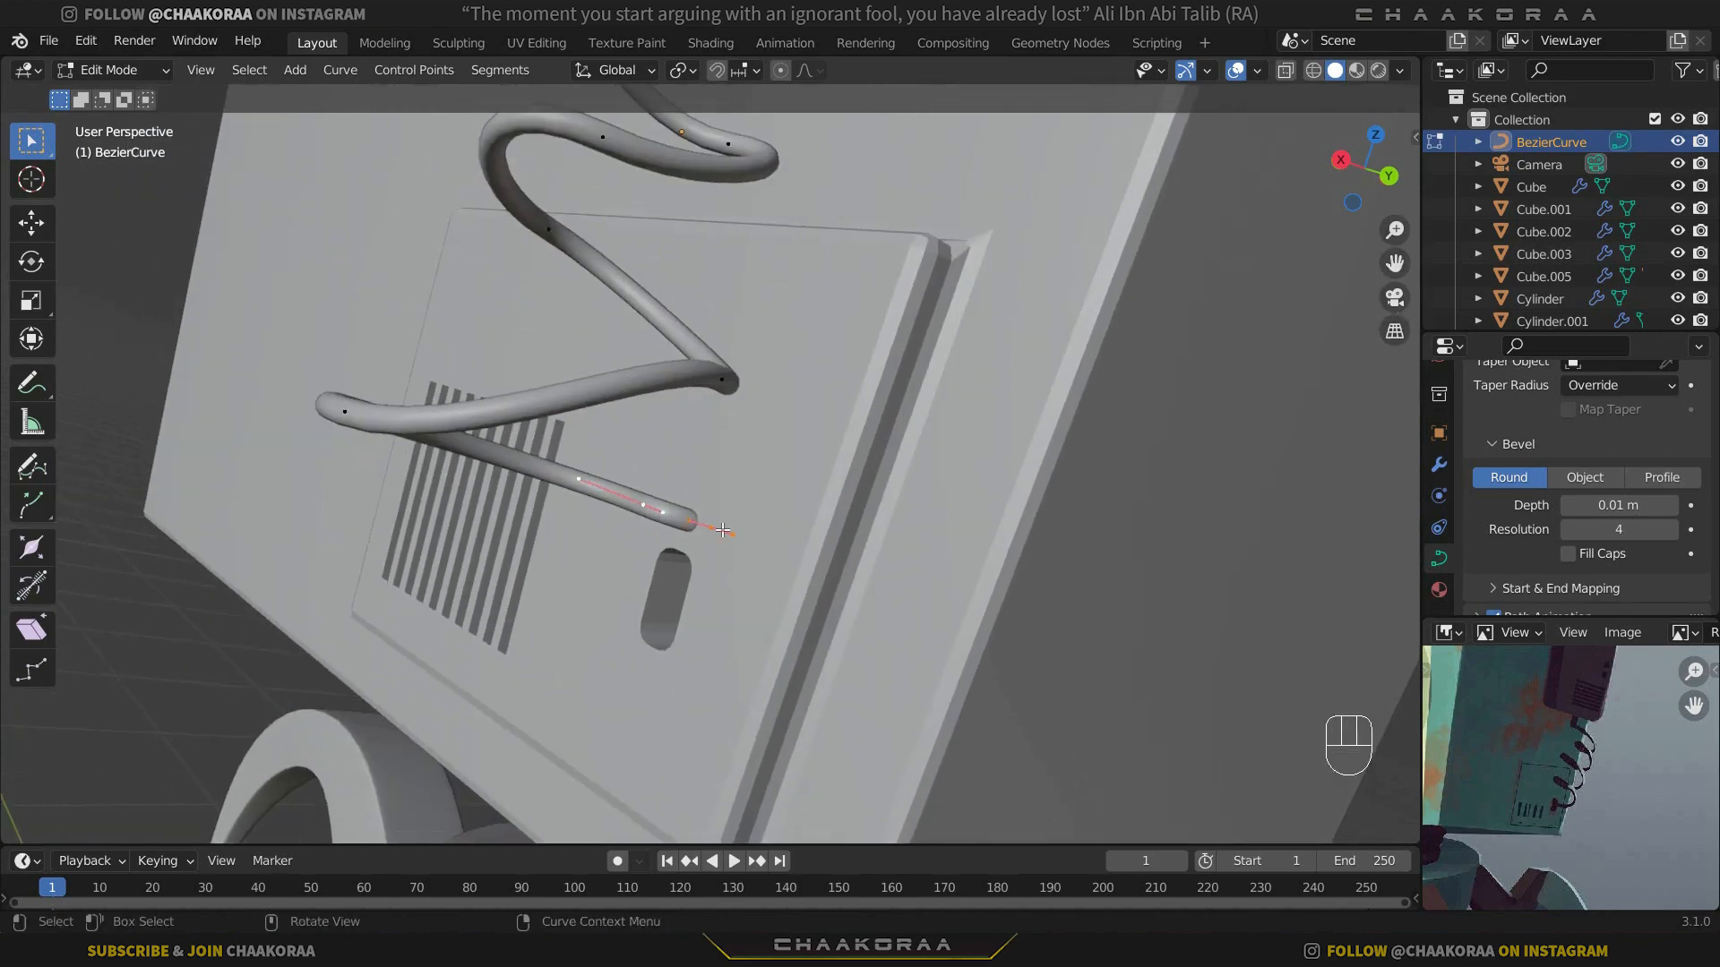
pyautogui.press('g')
pyautogui.press('z')
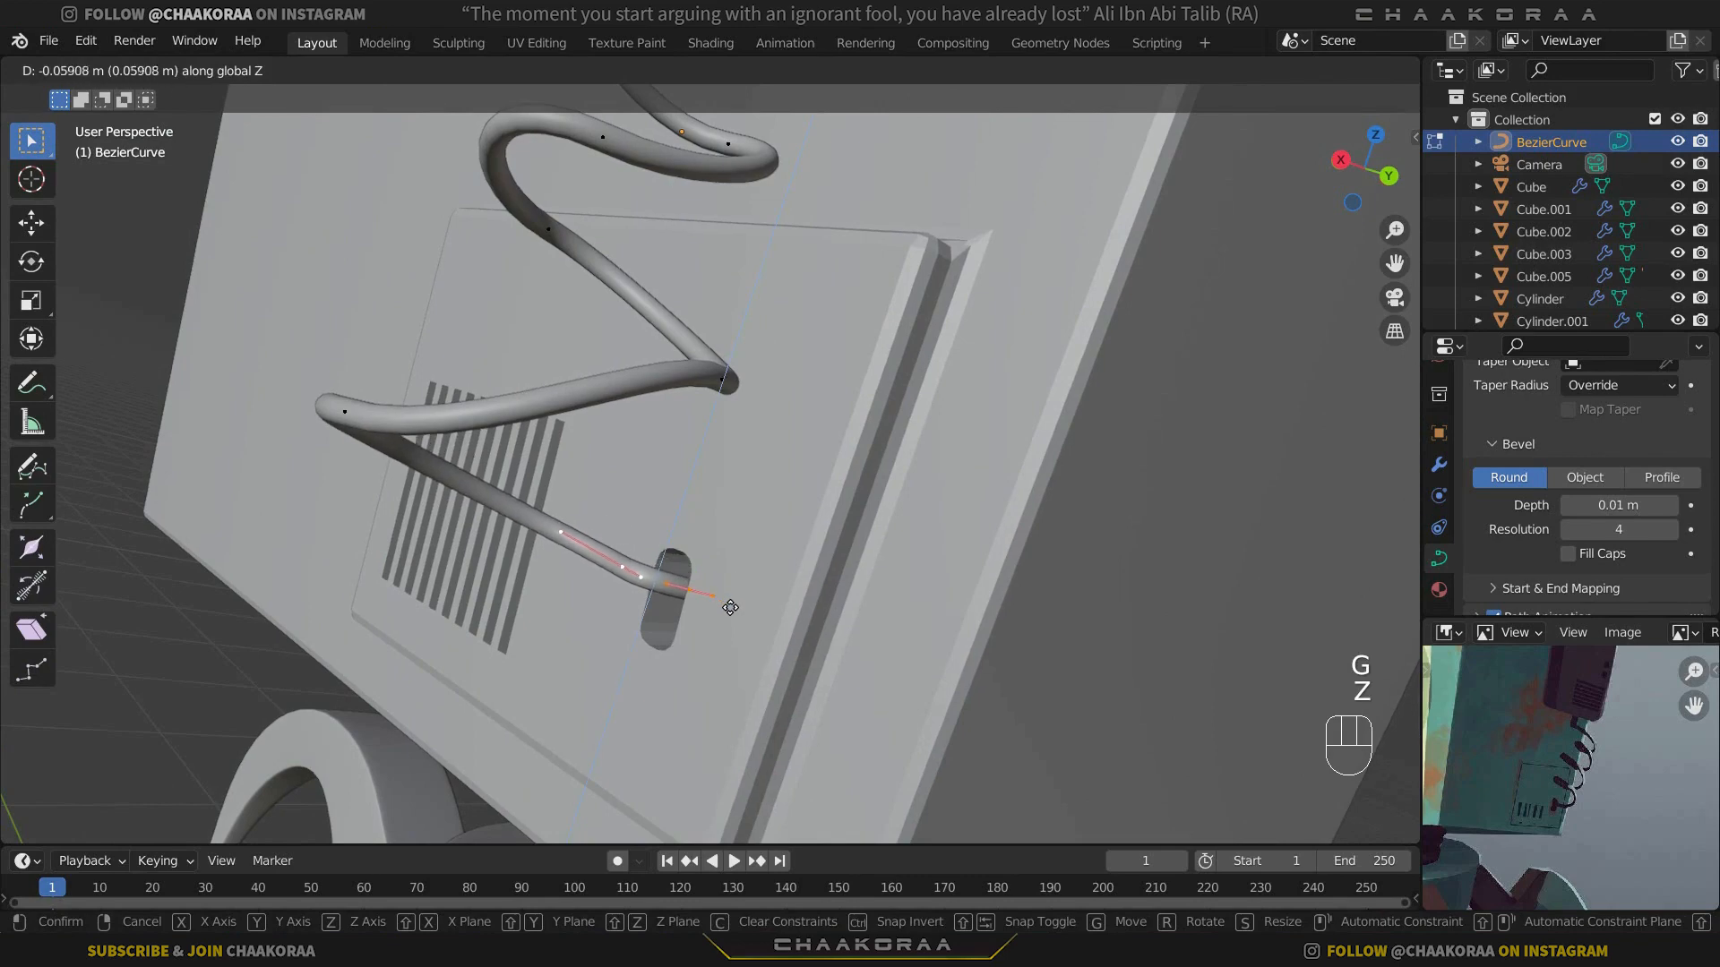
pyautogui.click(731, 608)
pyautogui.moveTo(730, 608); pyautogui.dragTo(785, 573, button='middle')
pyautogui.press('Tab')
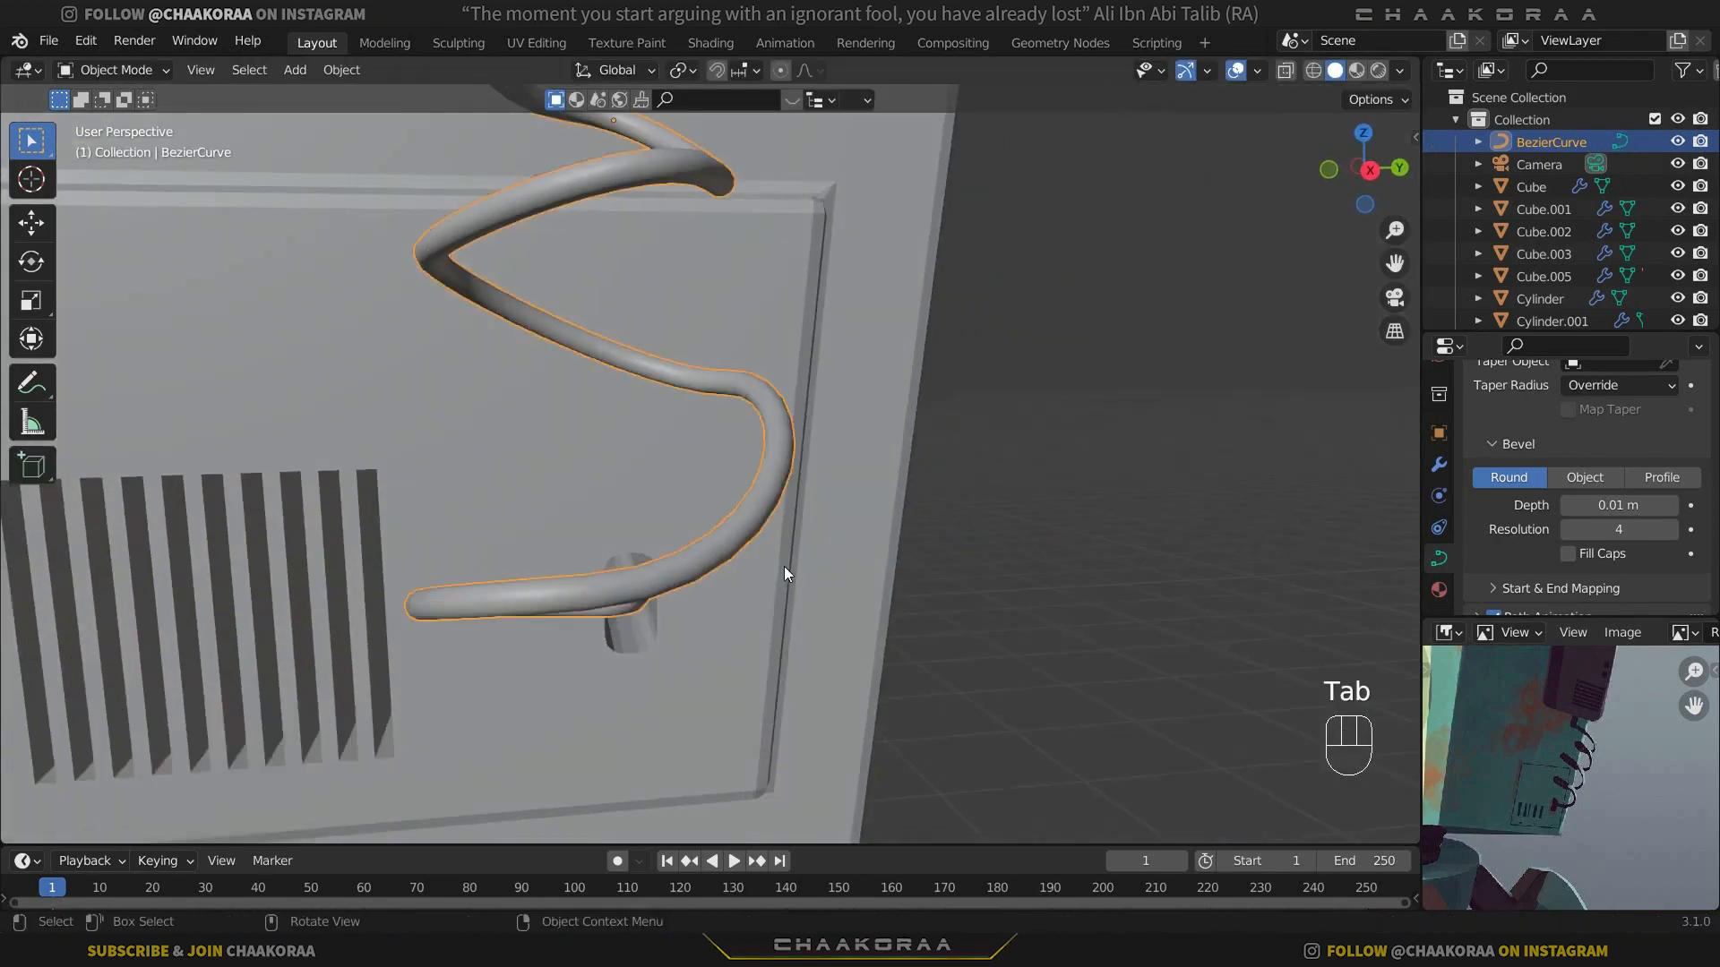
# Step: Deselect the cable and examine from several angles how its ends meet the upper and lower side panels
pyautogui.scroll(-5, 784, 573)
pyautogui.moveTo(937, 607); pyautogui.dragTo(857, 503, button='middle')
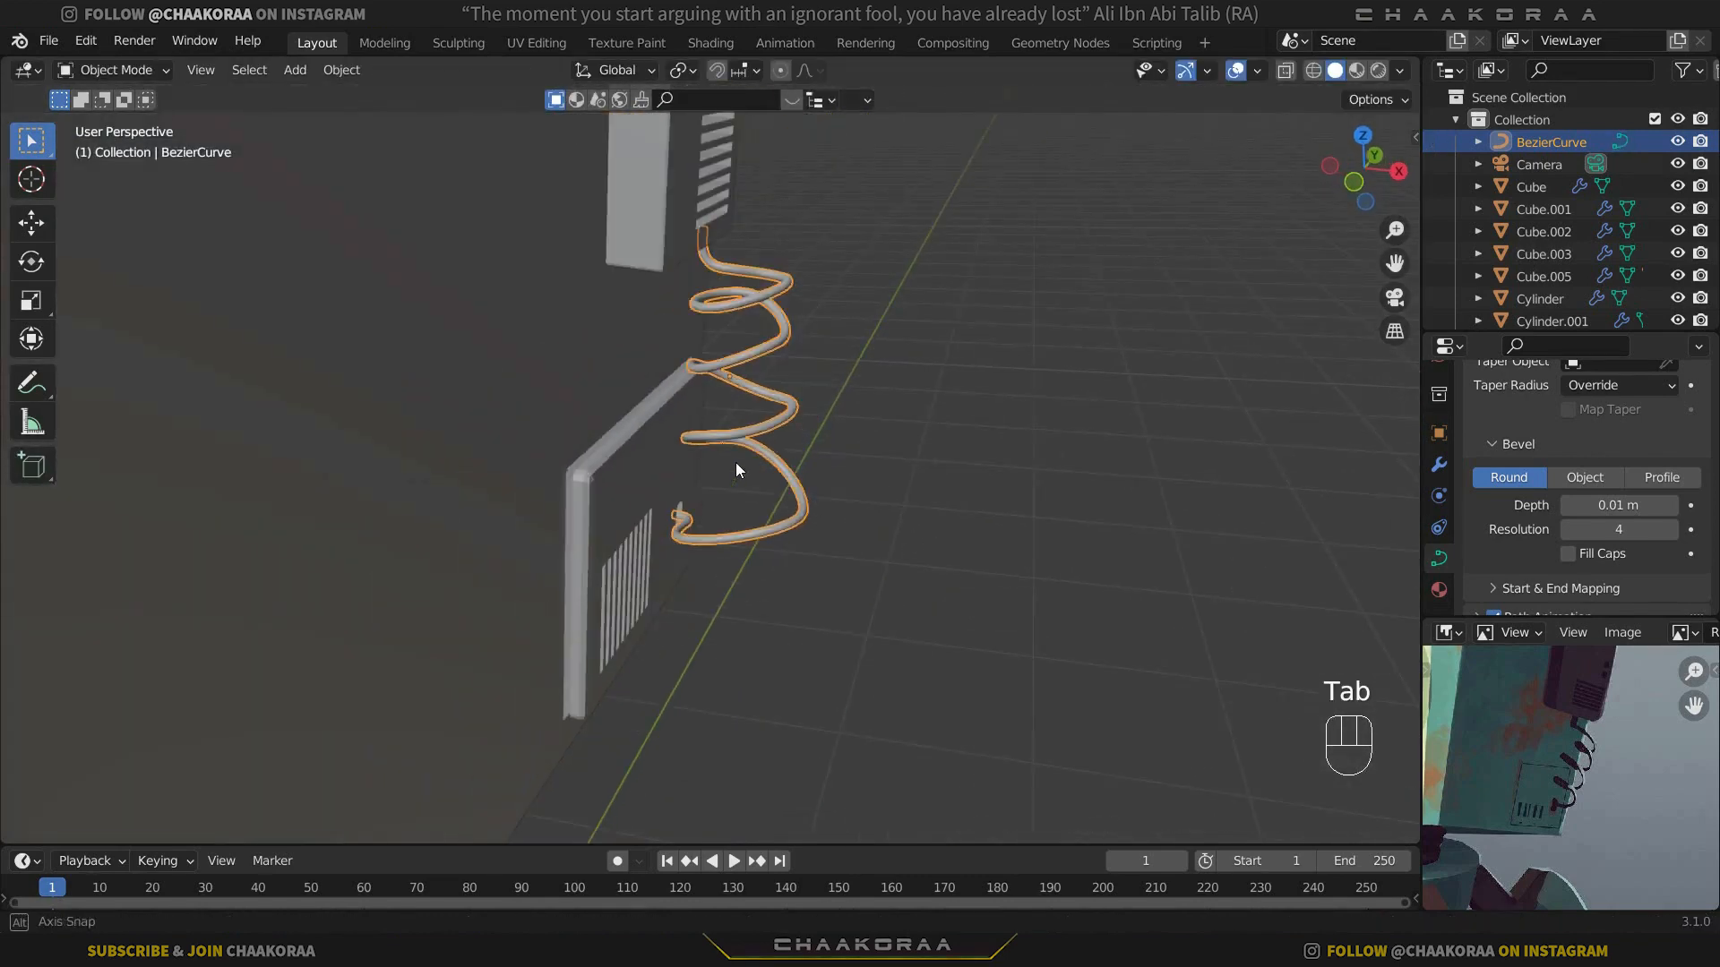
pyautogui.moveTo(736, 463); pyautogui.dragTo(939, 246, button='middle')
pyautogui.scroll(-3, 887, 370)
pyautogui.click(898, 368)
pyautogui.scroll(4, 812, 325)
pyautogui.keyDown('shift'); pyautogui.moveTo(717, 322); pyautogui.dragTo(785, 520, button='middle'); pyautogui.keyUp('shift')
pyautogui.scroll(4, 653, 443)
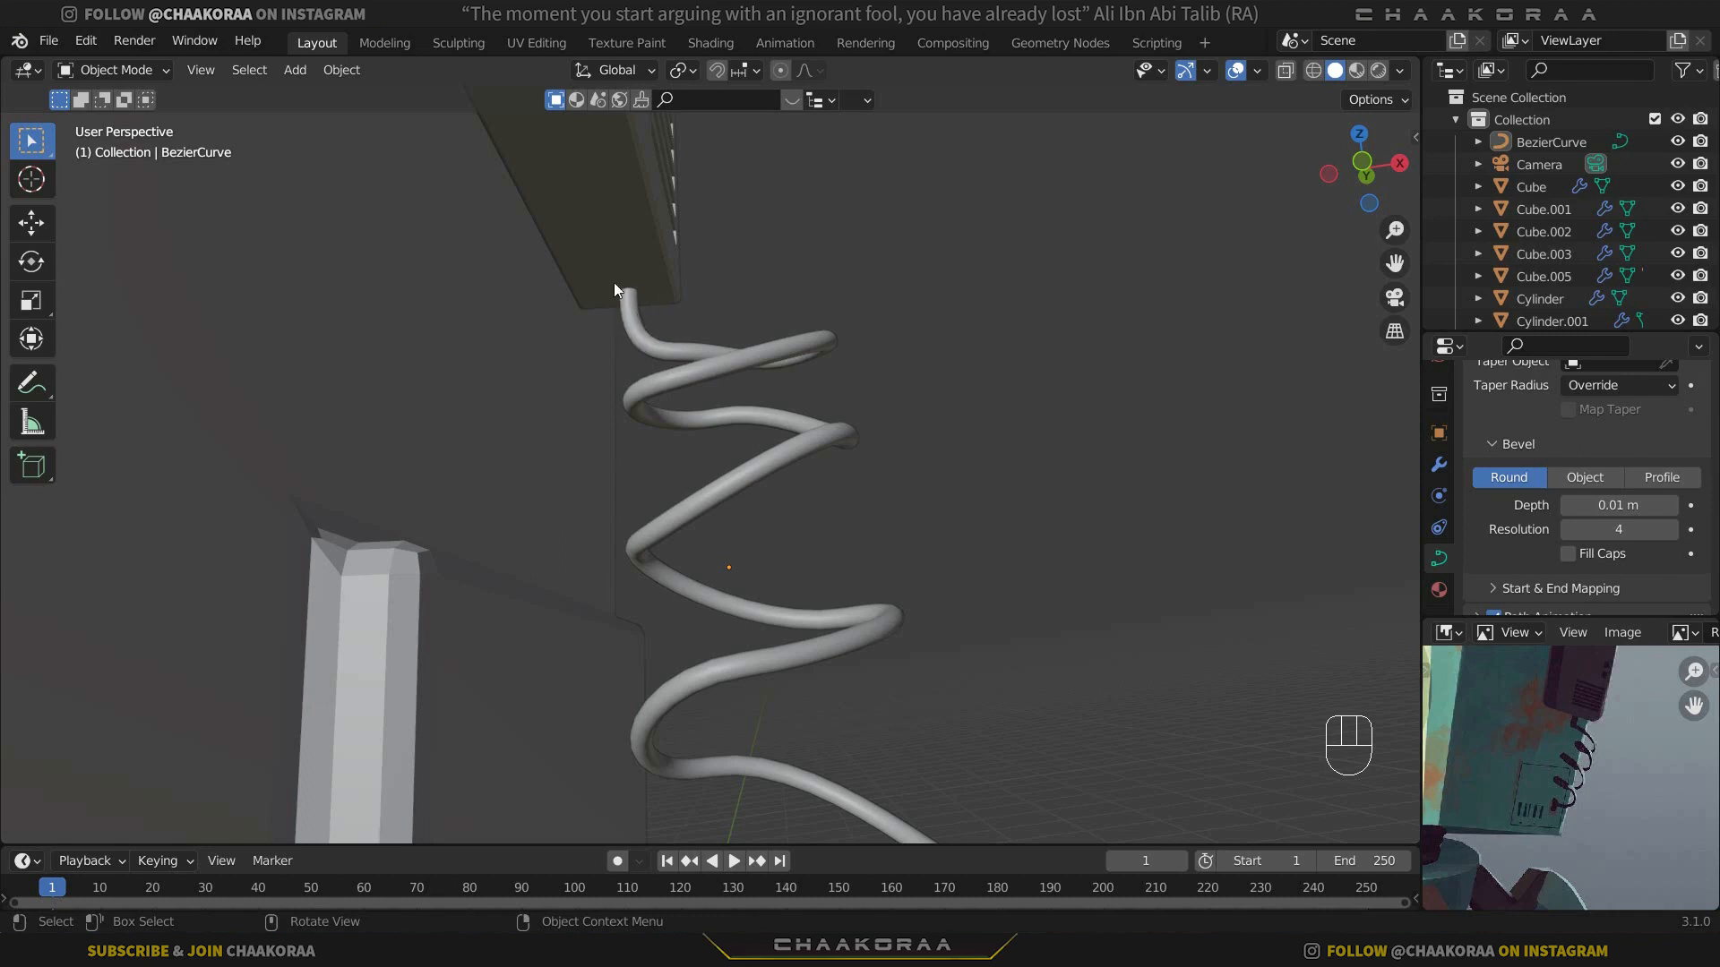
pyautogui.scroll(-5, 716, 441)
# Step: Add a 16-vertex cylinder mesh and scale it uniformly to about 0.144
pyautogui.hotkey('shift', 'a')
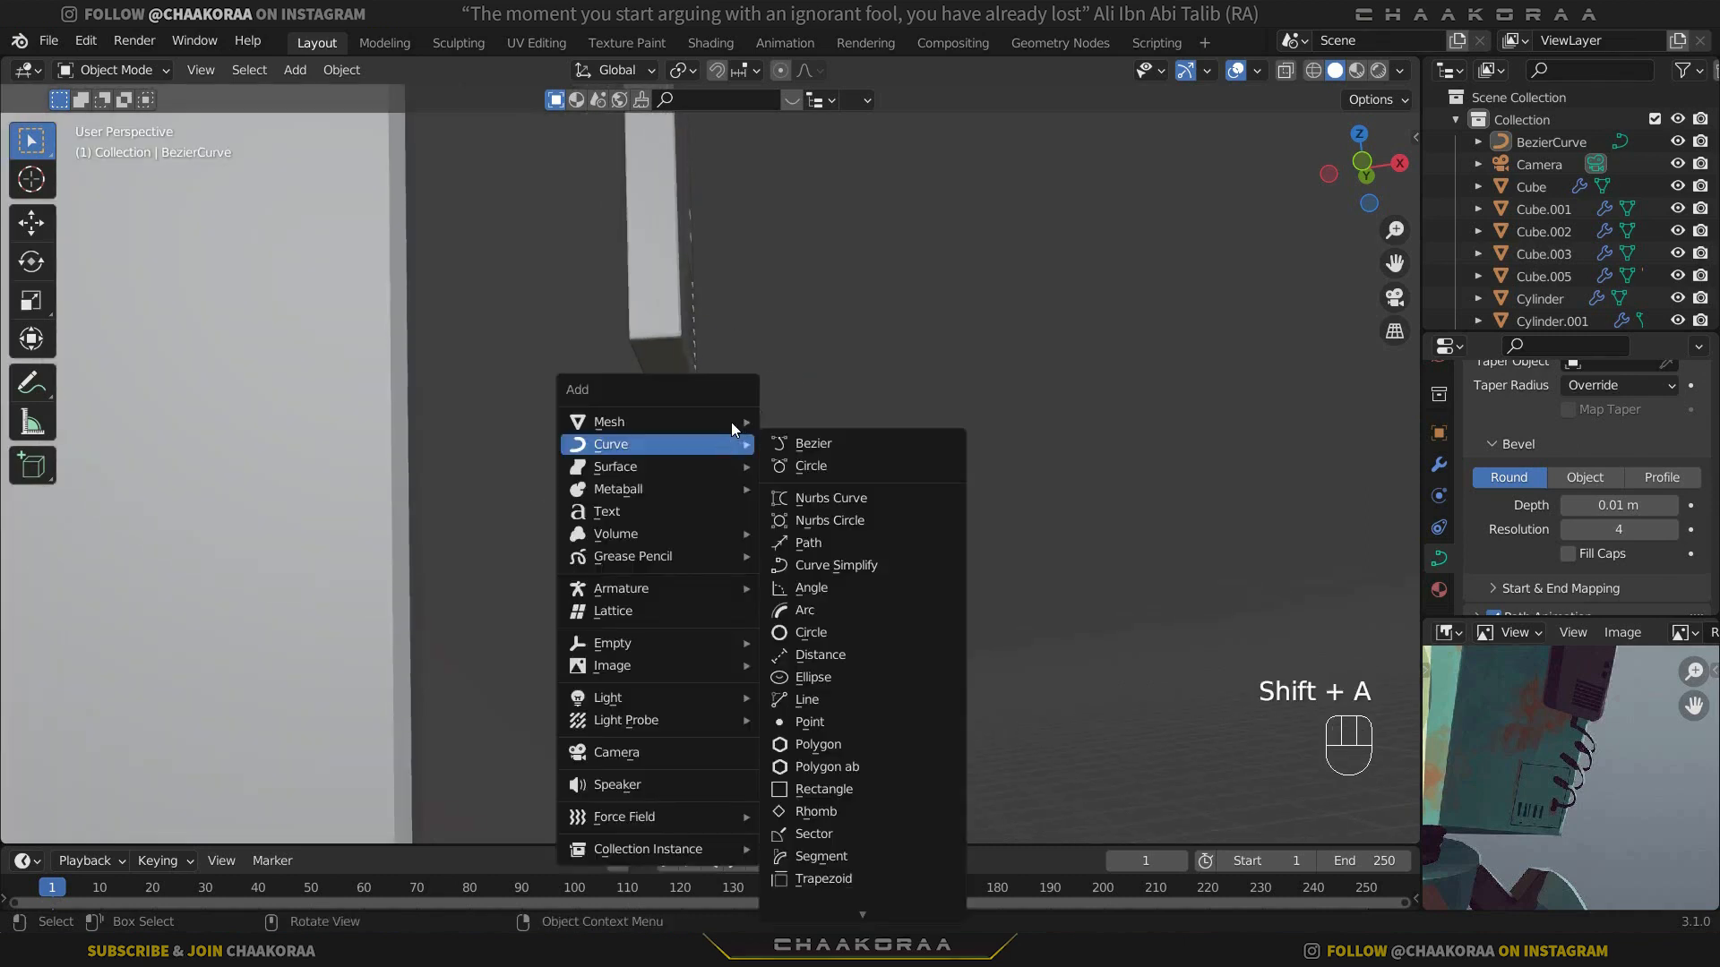
pyautogui.moveTo(731, 423)
pyautogui.click(875, 533)
pyautogui.scroll(-5, 799, 552)
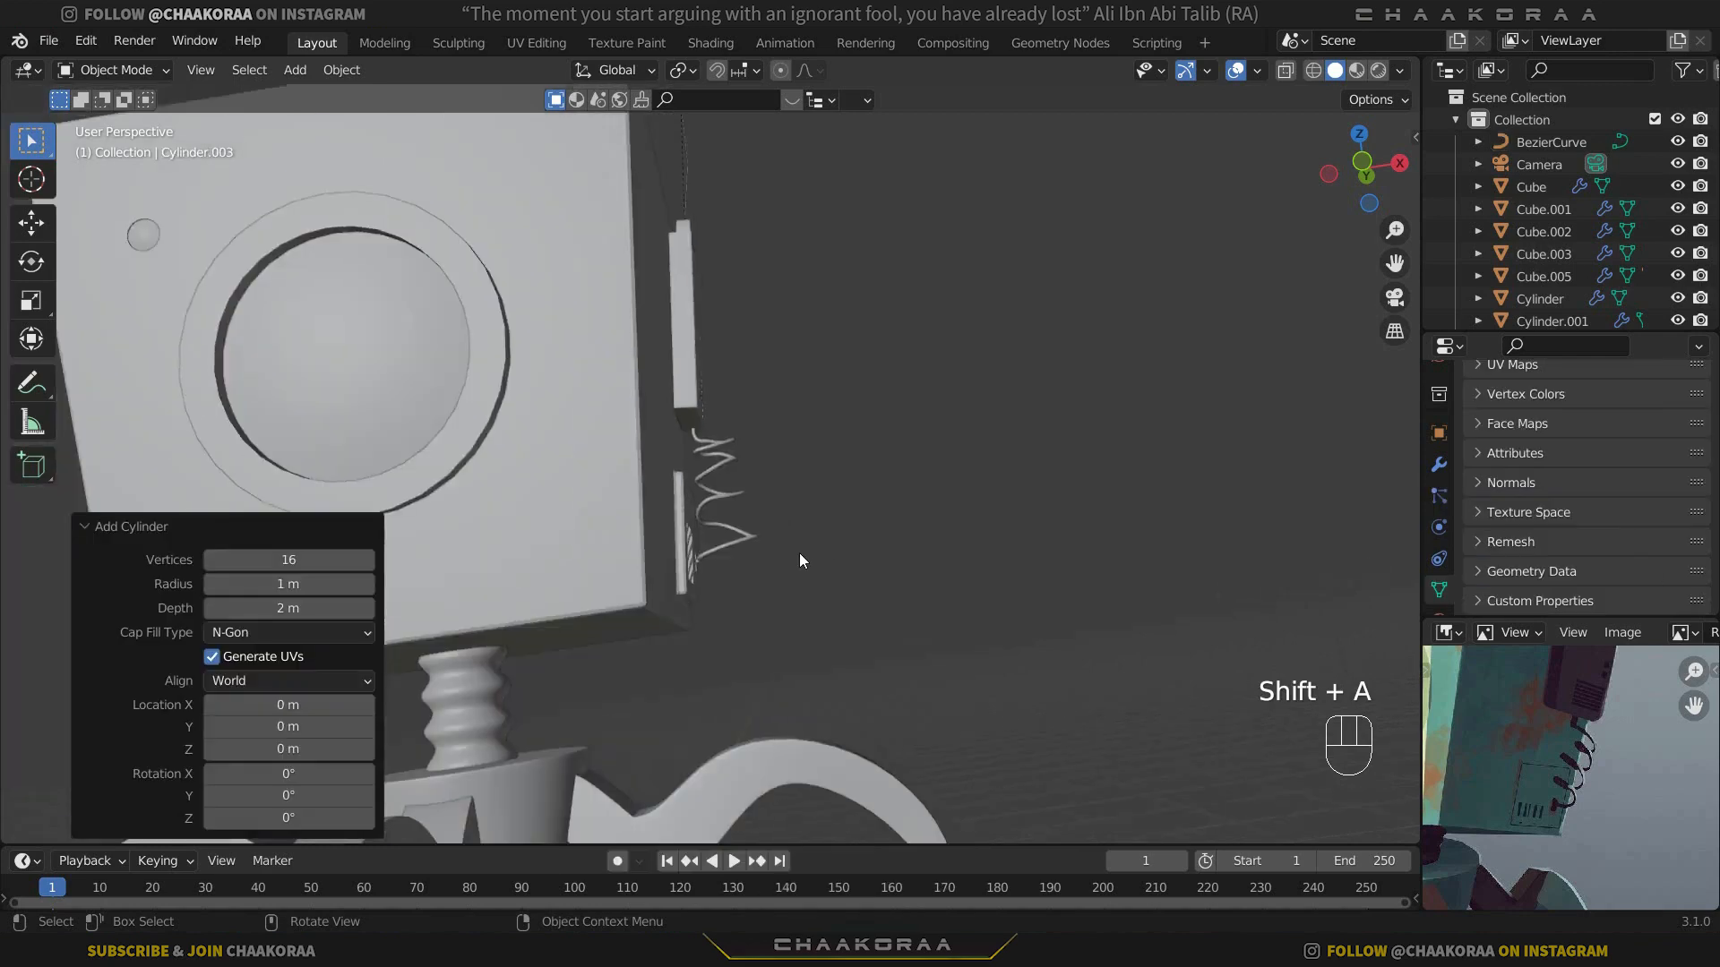
pyautogui.press('s')
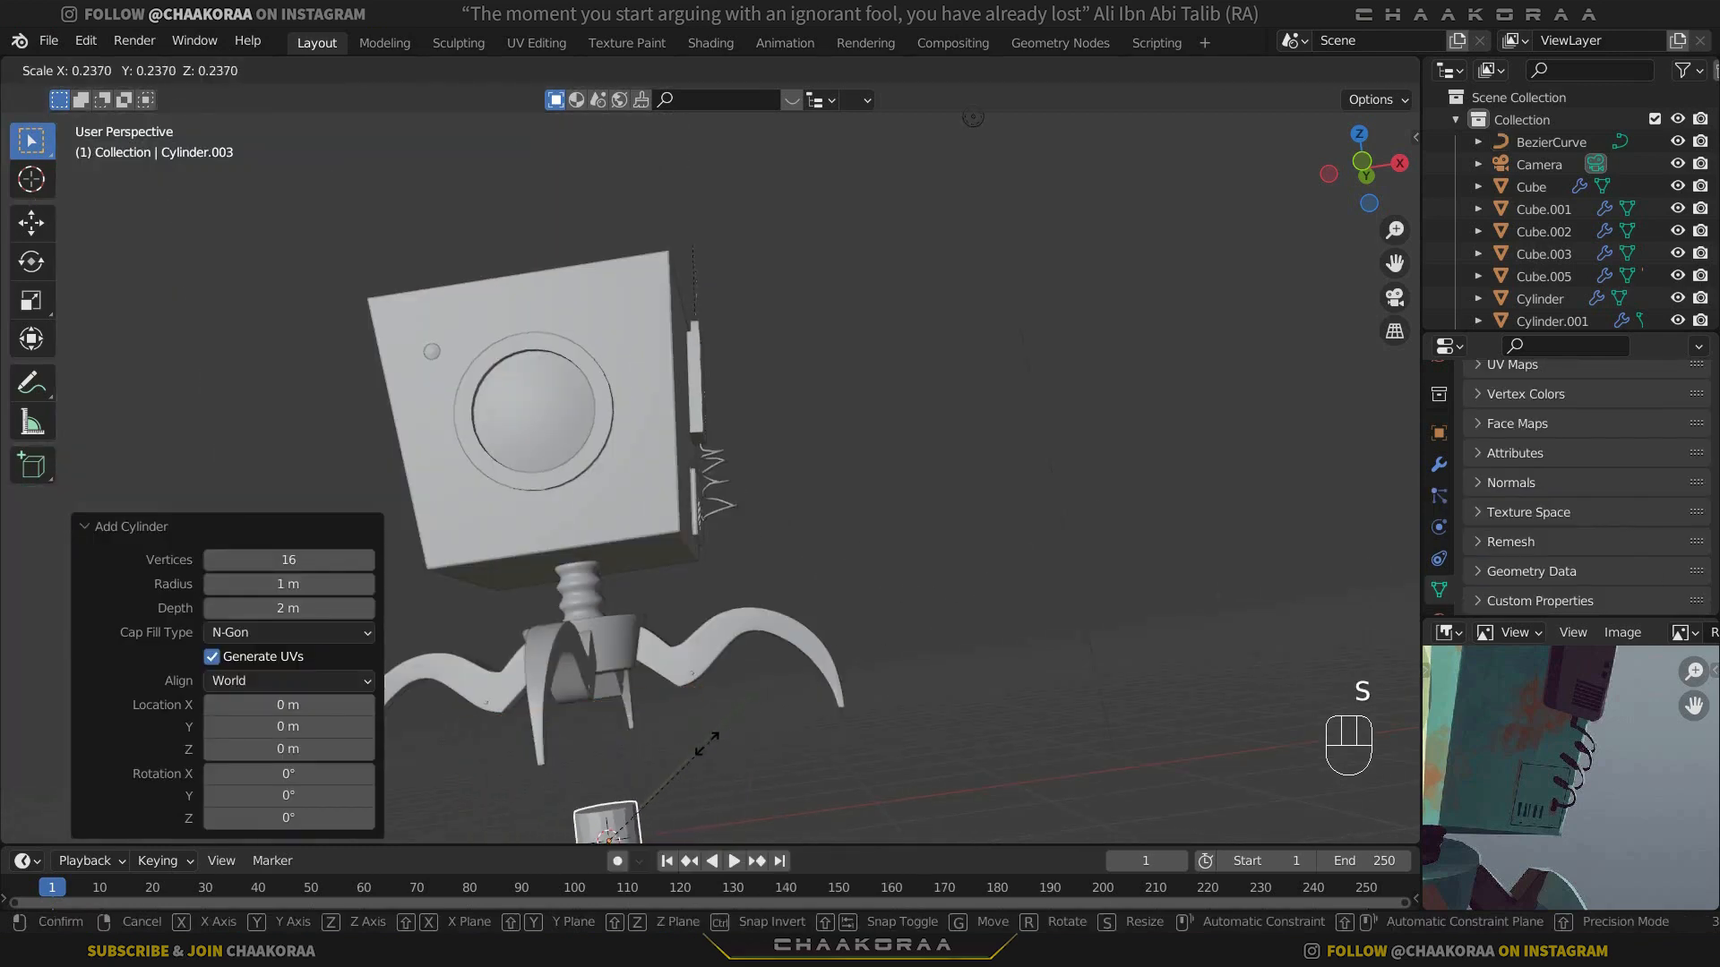
pyautogui.click(654, 767)
# Step: Move the cylinder up beside the robot's side panels and position it over the cable's upper end in the right view
pyautogui.press('g')
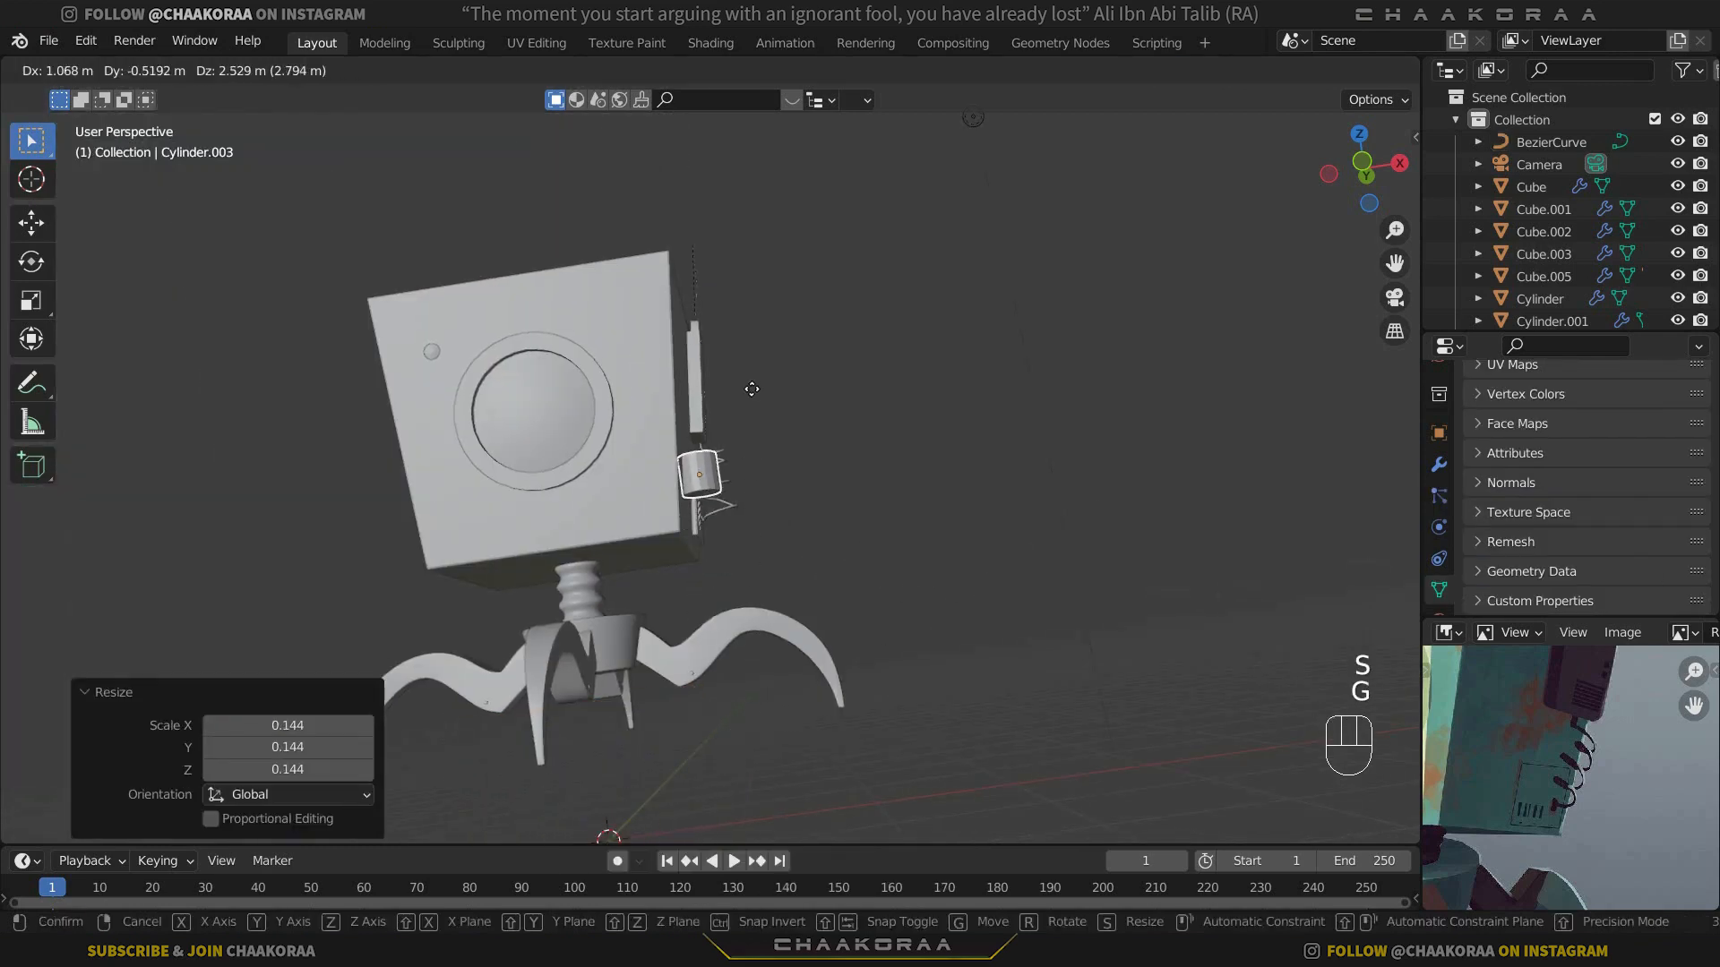
pyautogui.click(753, 392)
pyautogui.press('KP_3')
pyautogui.scroll(6, 699, 466)
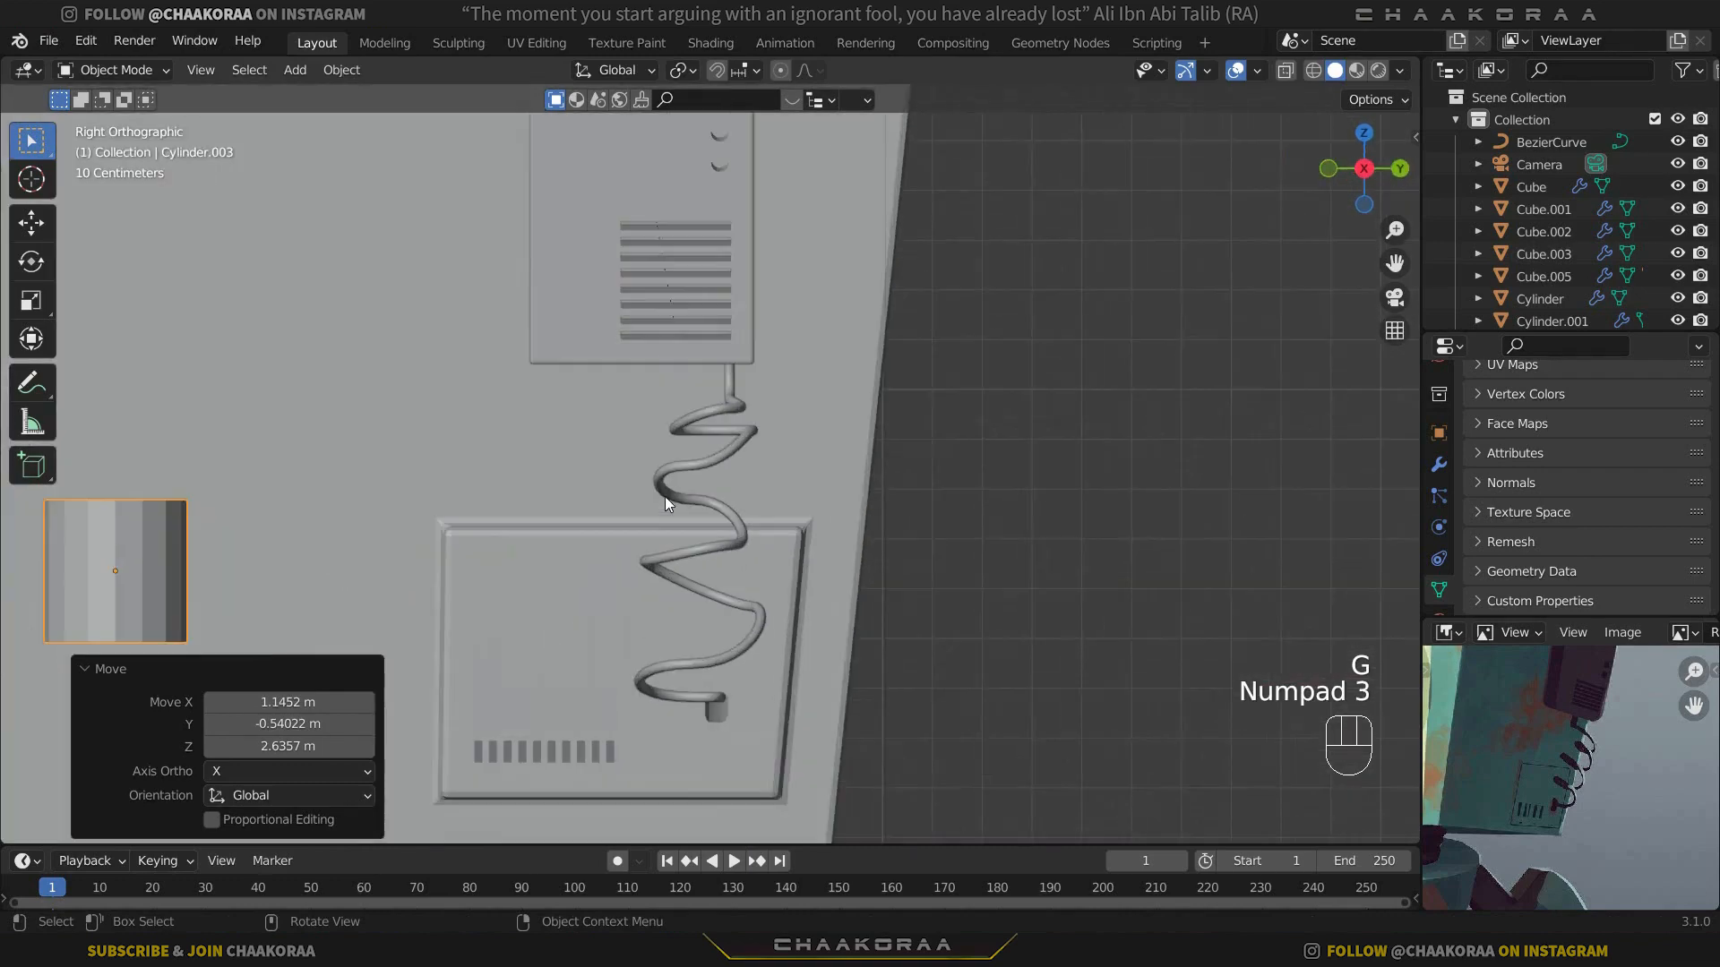
pyautogui.press('g')
pyautogui.click(1379, 296)
# Step: Scale the cylinder uniformly to about 0.234 and move it about -0.076 m in X toward the cable's upper end
pyautogui.press('s')
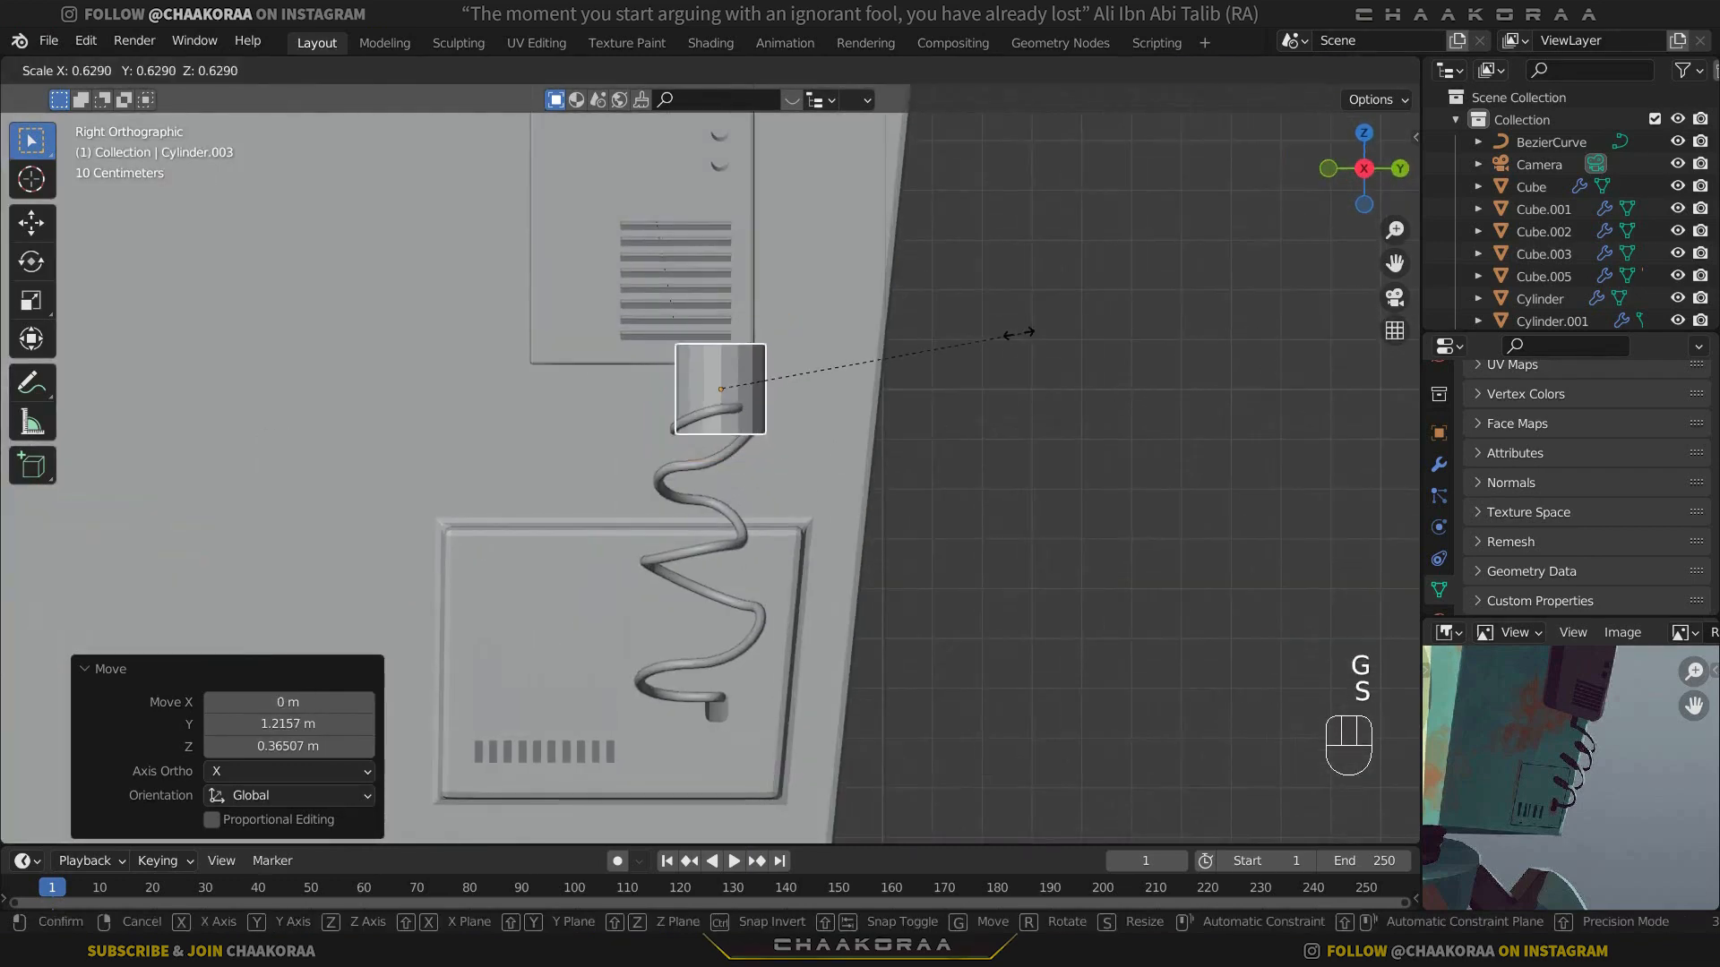
pyautogui.click(823, 342)
pyautogui.moveTo(822, 341); pyautogui.dragTo(1050, 487, button='middle')
pyautogui.scroll(5, 847, 423)
pyautogui.press('g')
pyautogui.press('x')
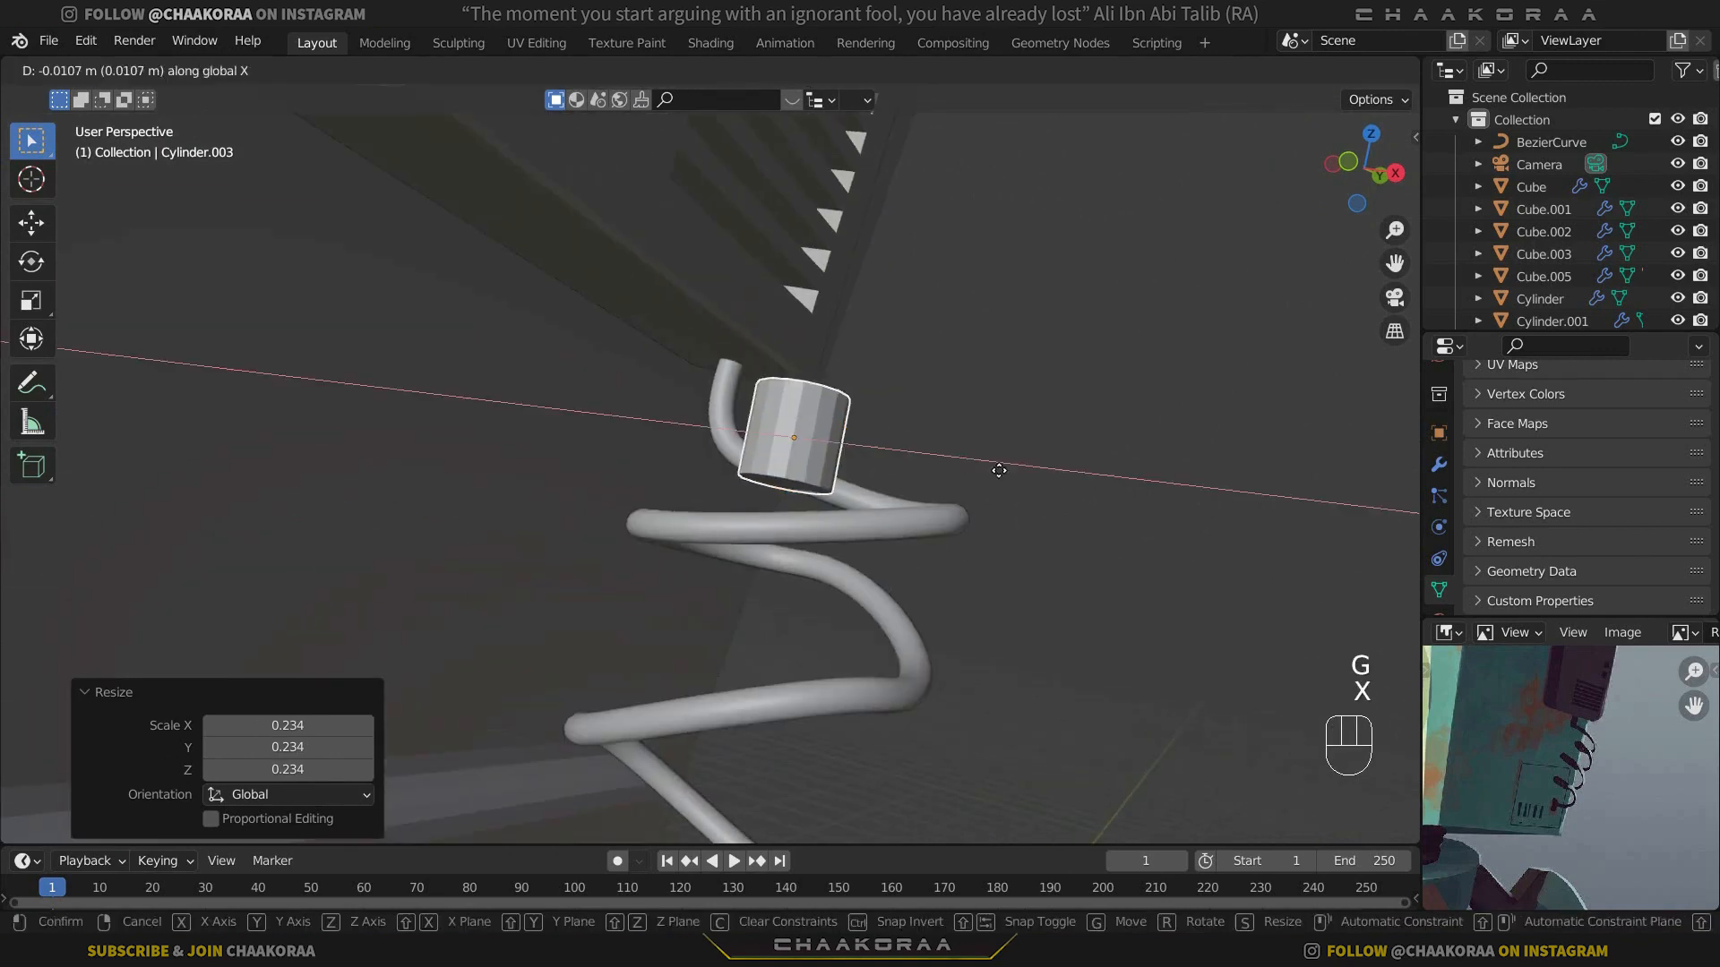
pyautogui.click(925, 461)
pyautogui.moveTo(926, 461); pyautogui.dragTo(1066, 459, button='middle')
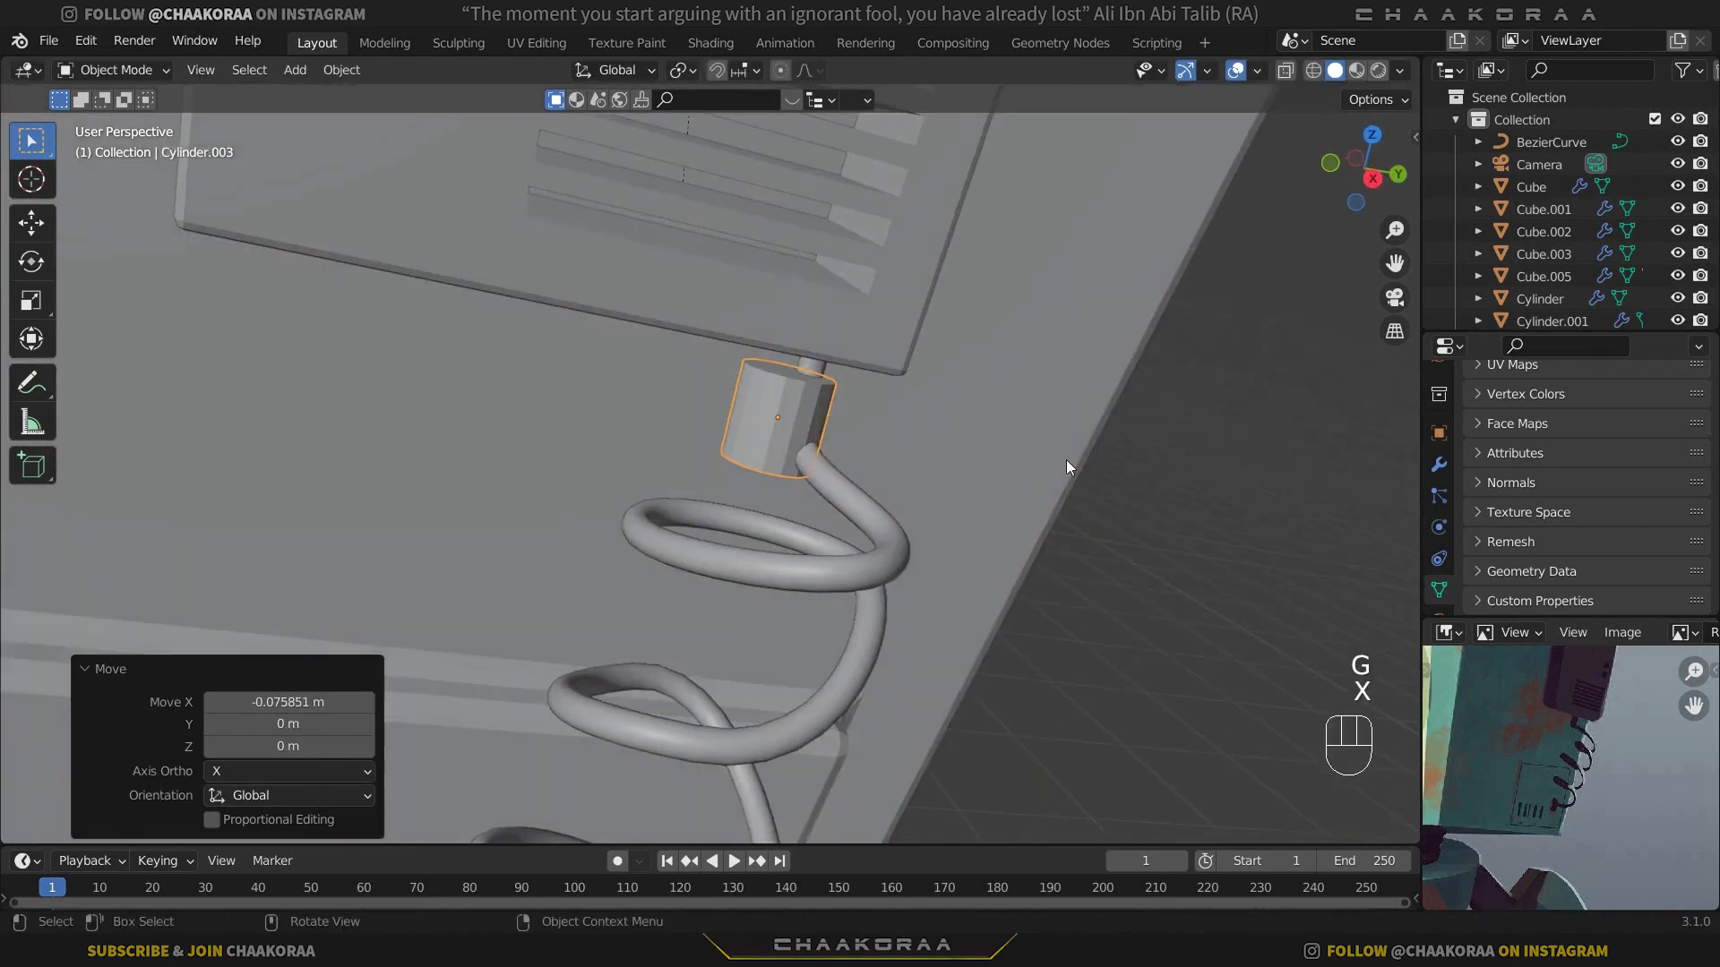
# Step: Flatten the cylinder to about 0.35 in Z and scale it uniformly to roughly half its size
pyautogui.press('s')
pyautogui.press('z')
pyautogui.click(886, 451)
pyautogui.press('s')
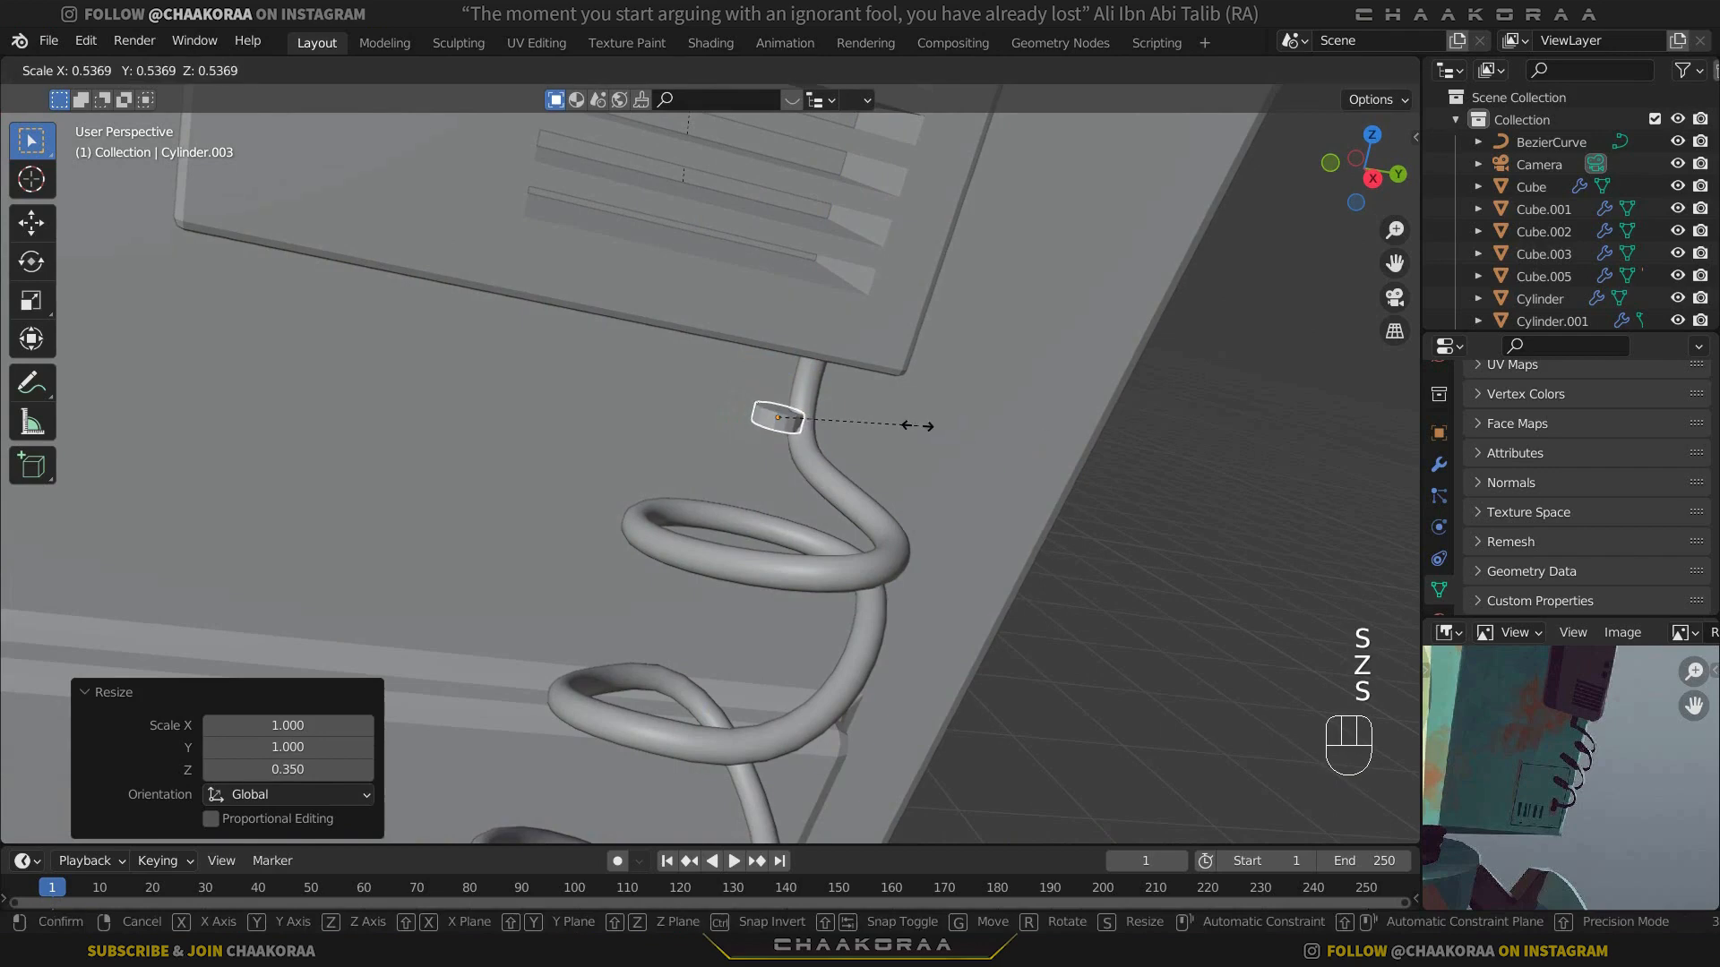
pyautogui.click(909, 427)
# Step: Raise the cylinder about 0.042 m in Z, and from the front view shift it about -0.008 m in X and 0.009 m in Z
pyautogui.press('g')
pyautogui.press('z')
pyautogui.click(889, 391)
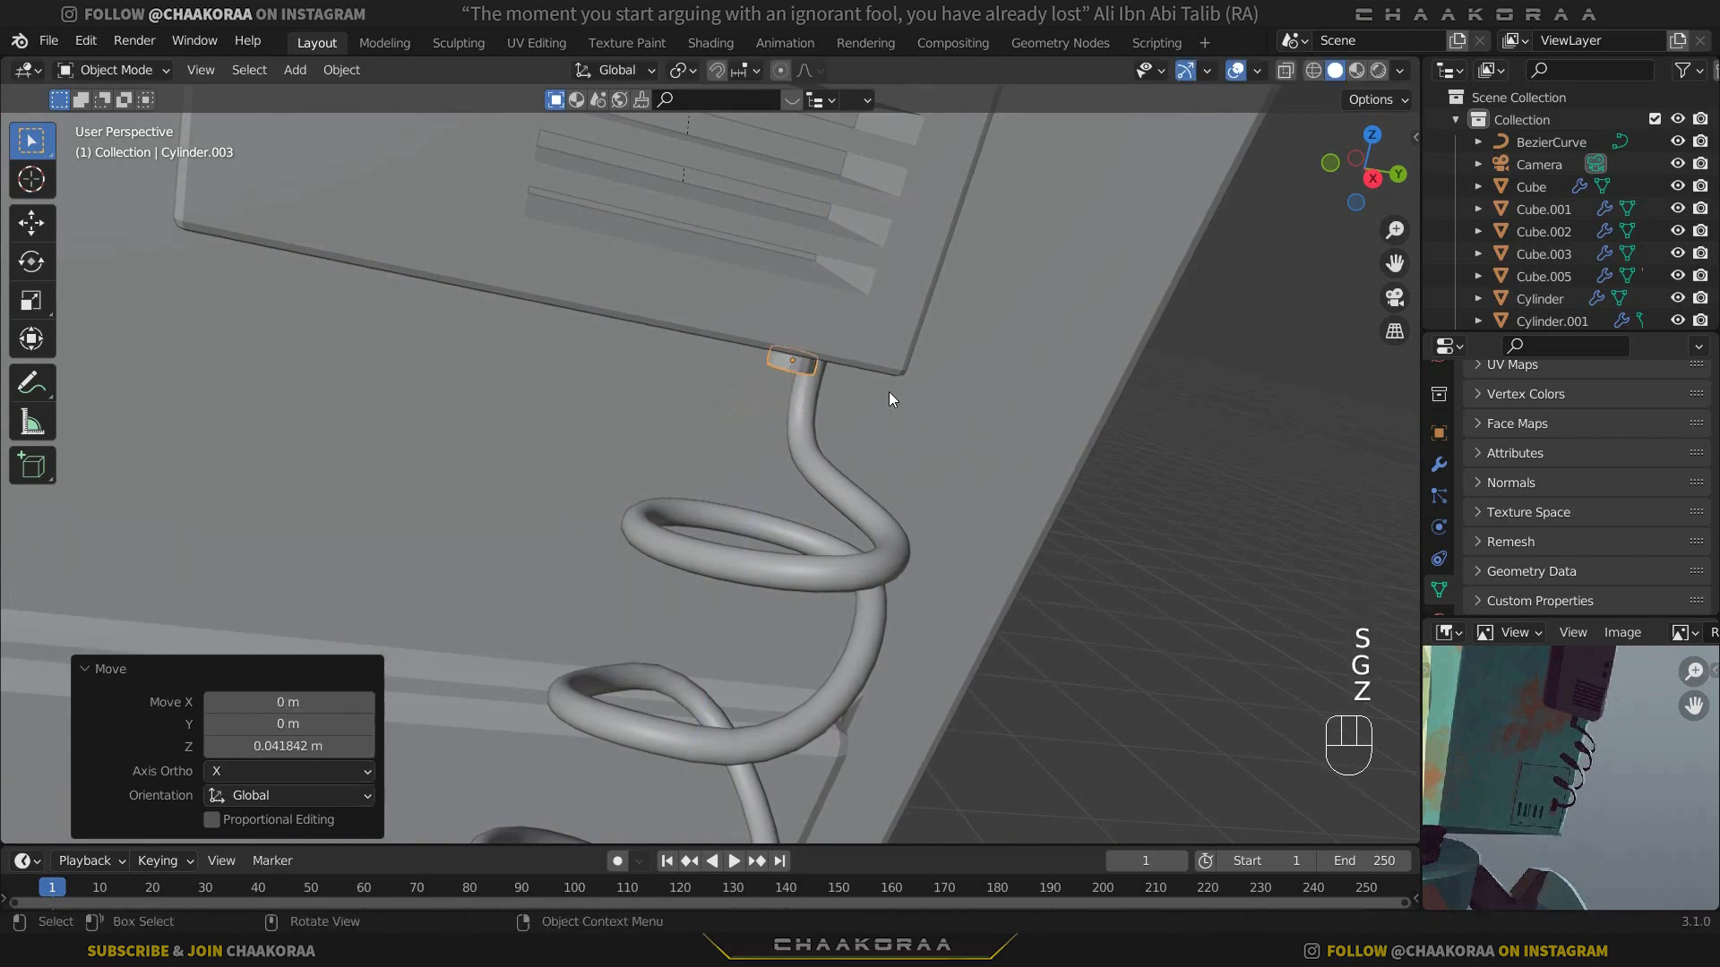
pyautogui.moveTo(889, 390)
pyautogui.mouseDown(button='middle')
pyautogui.moveTo(921, 415)
pyautogui.moveTo(873, 405)
pyautogui.mouseUp(button='middle')
pyautogui.press('g')
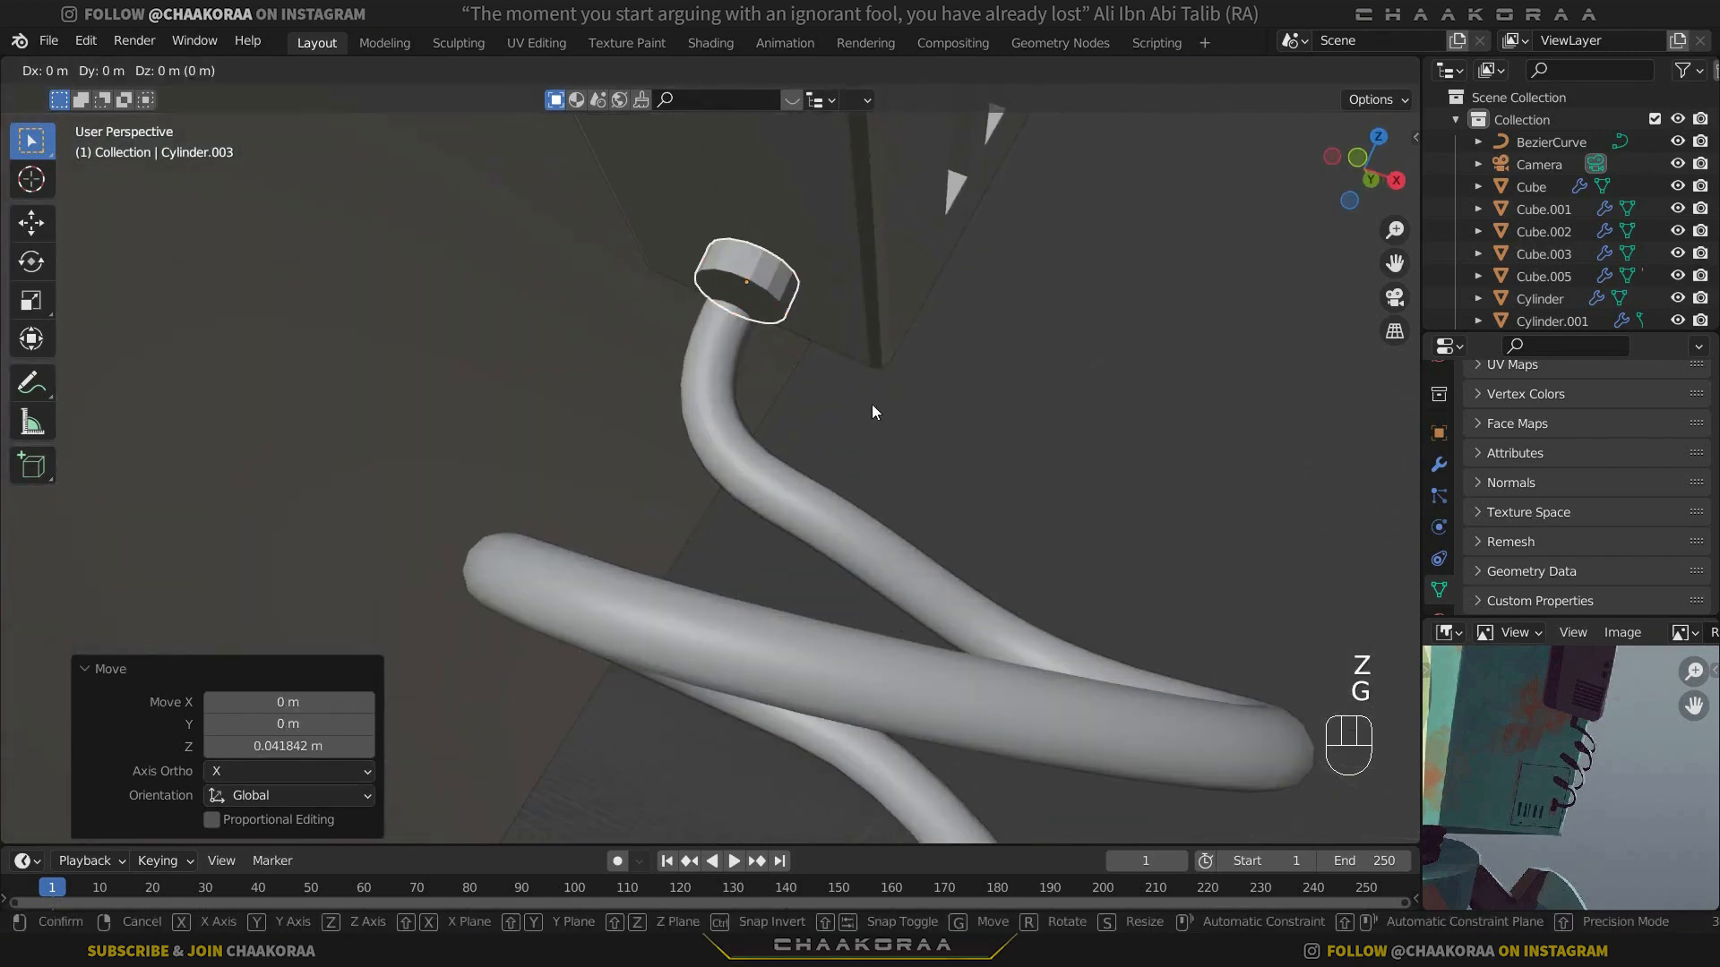
pyautogui.rightClick(873, 405)
pyautogui.press('KP_1')
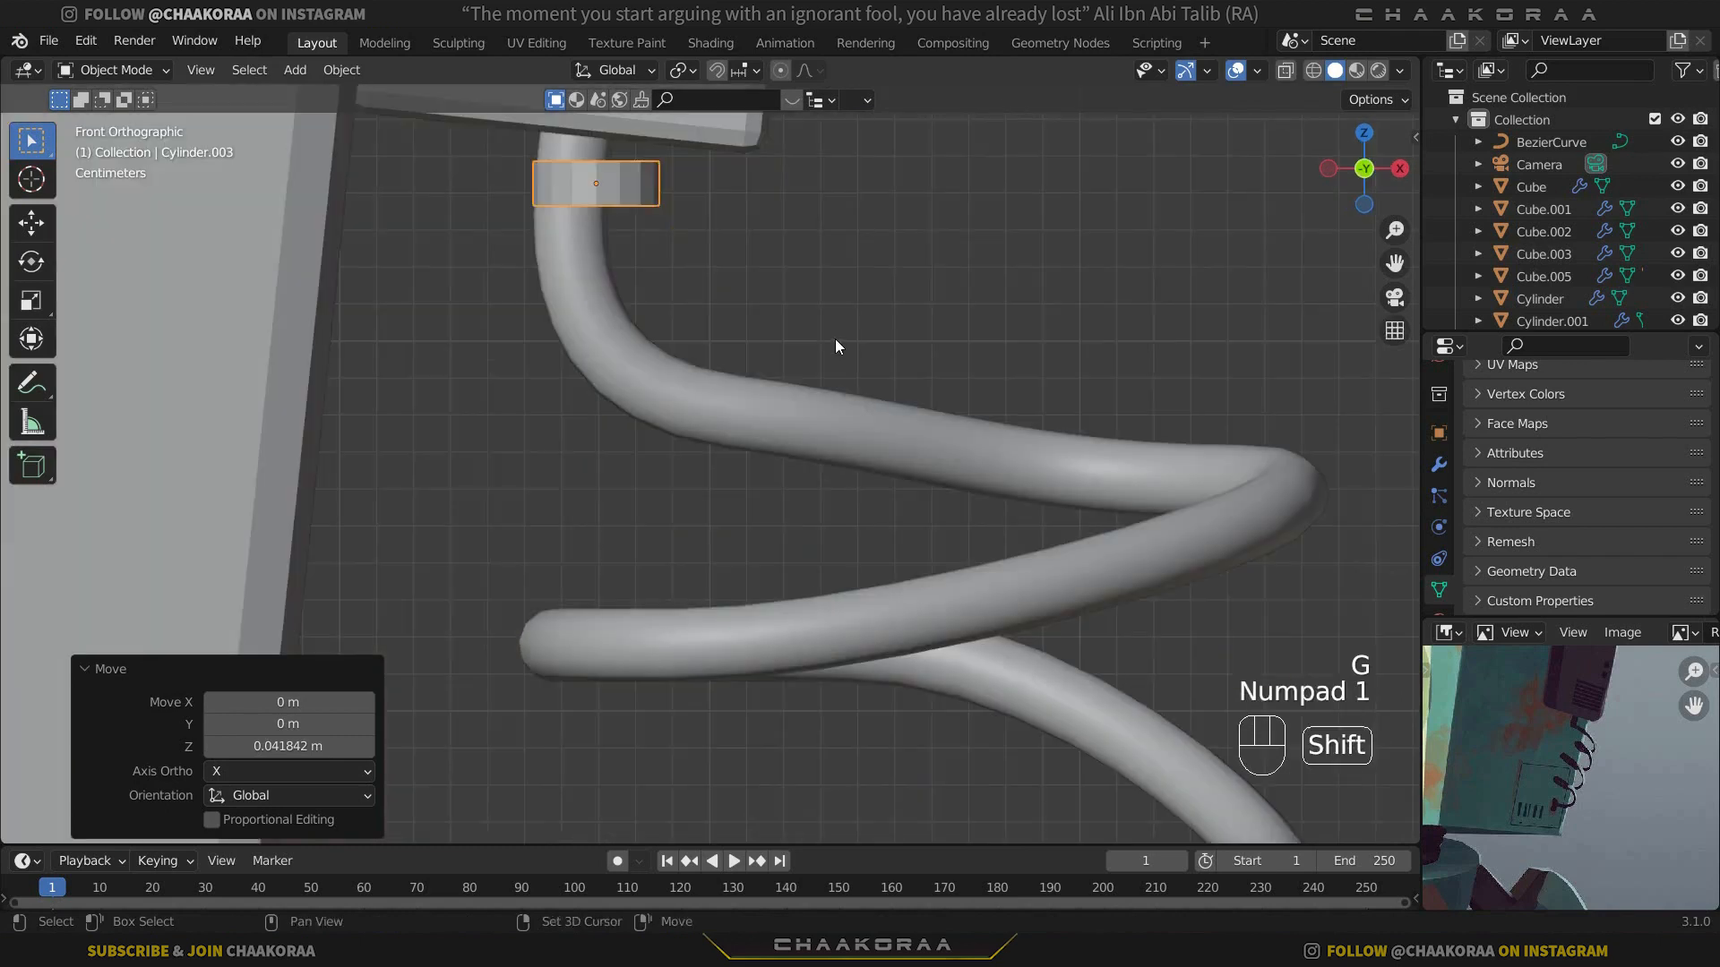
pyautogui.keyDown('shift'); pyautogui.moveTo(834, 338); pyautogui.dragTo(896, 520, button='middle'); pyautogui.keyUp('shift')
pyautogui.press('g')
pyautogui.click(807, 469)
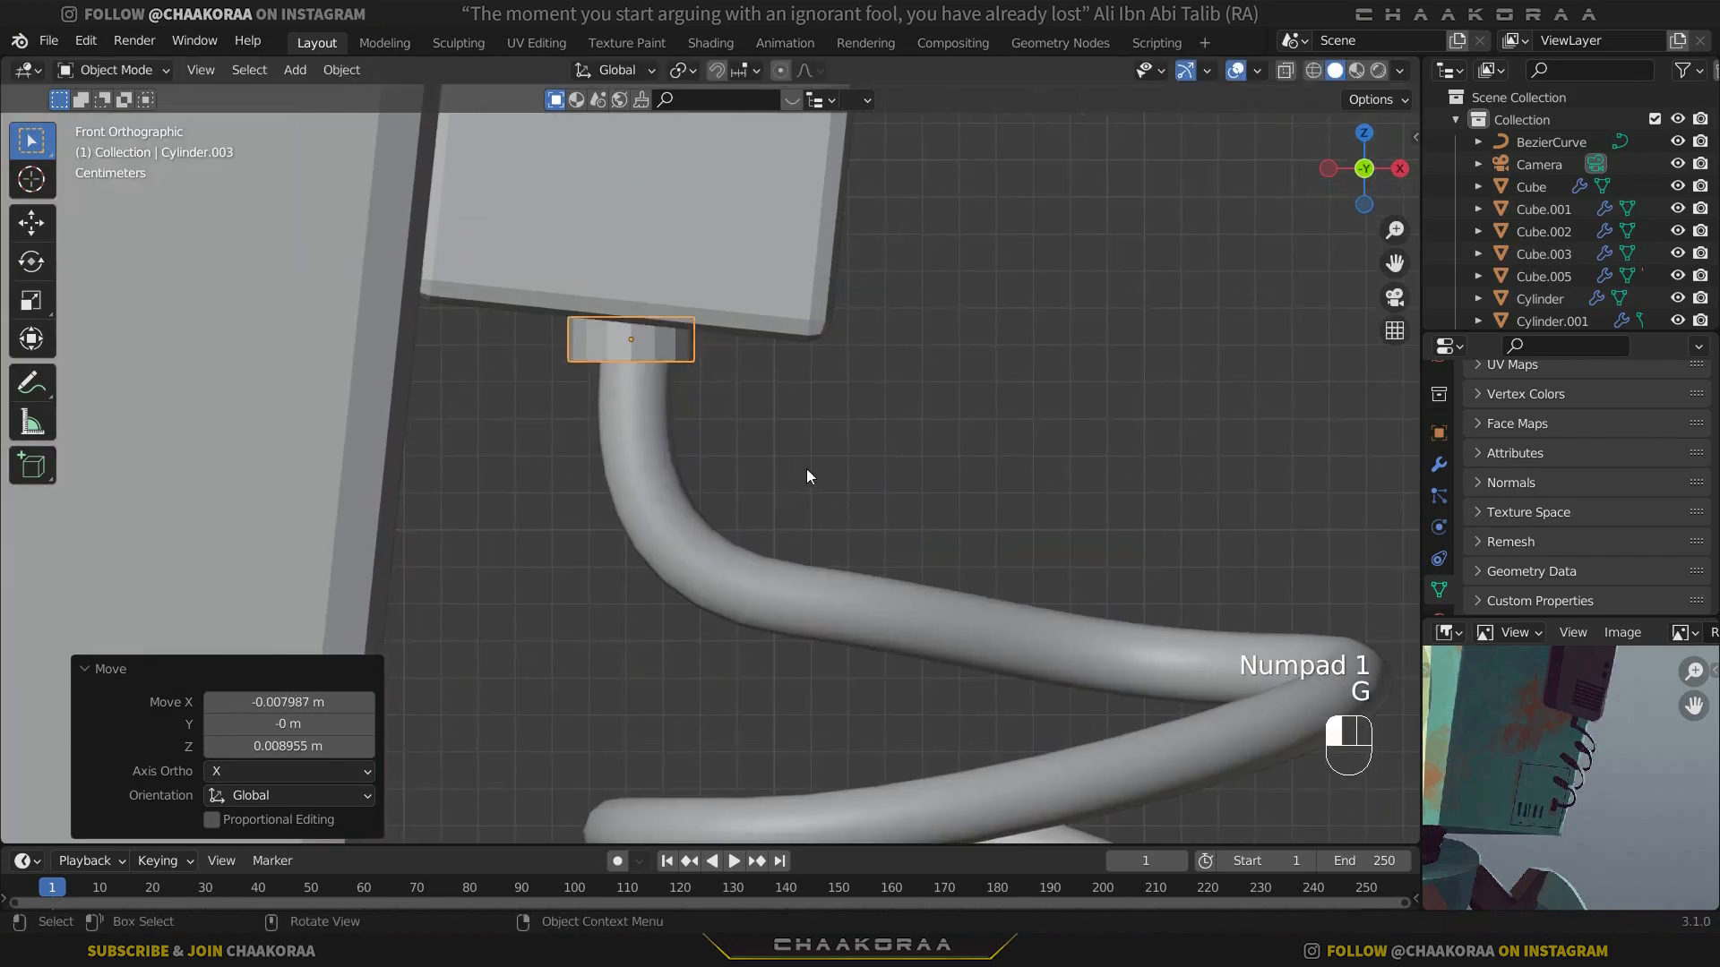
# Step: Tilt the cylinder to match the upper panel's slanted underside and nudge it about 0.005 m in X and 0.002 m in Z
pyautogui.press('r')
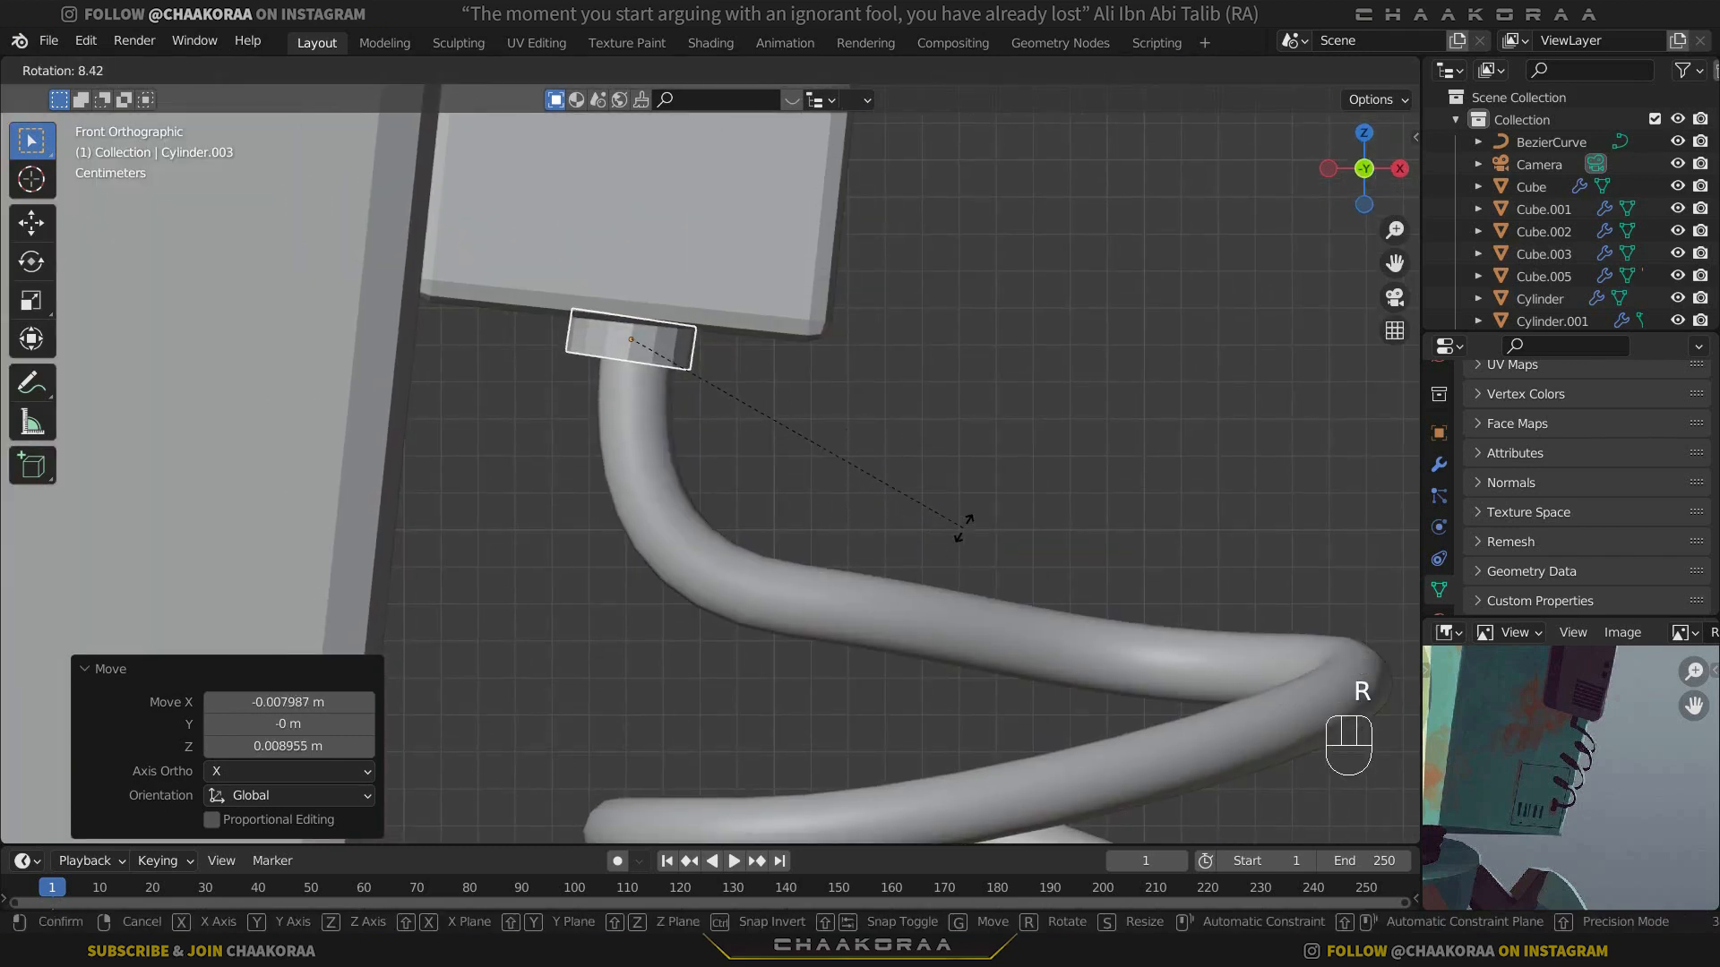
pyautogui.rightClick(961, 527)
pyautogui.press('g')
pyautogui.click(946, 504)
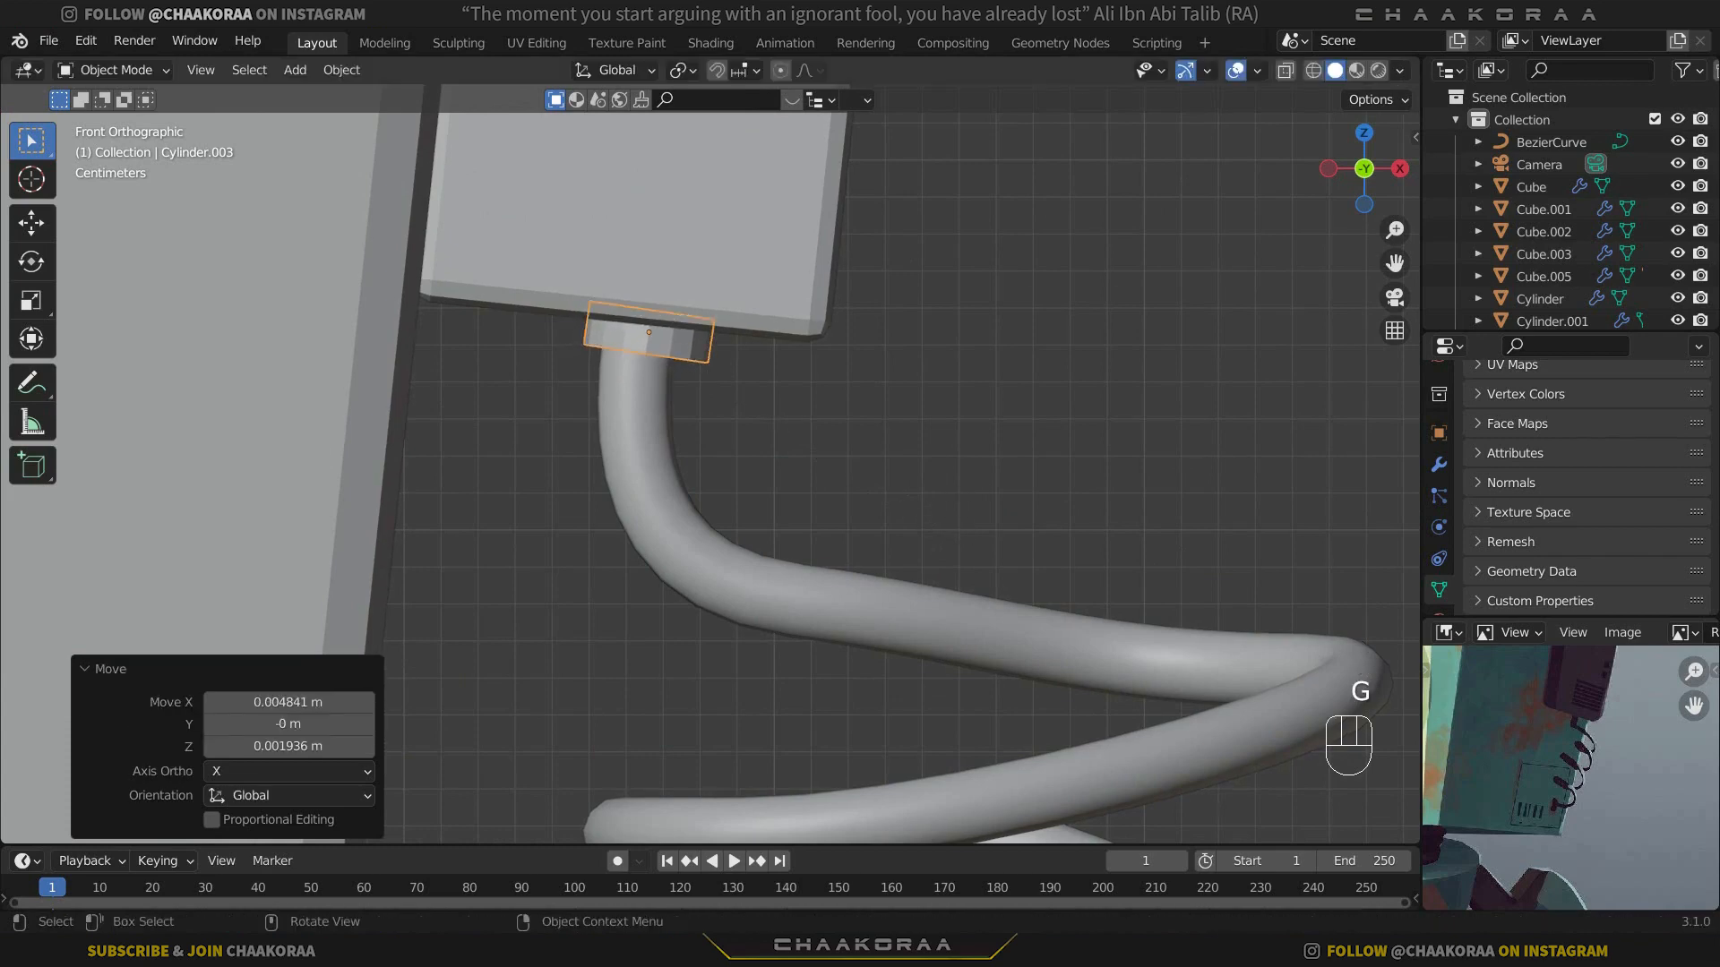
pyautogui.press('r')
pyautogui.click(991, 455)
# Step: In Edit Mode, edge-slide the cylinder's bottom face downward with clamping off to make the connector taller
pyautogui.press('Tab')
pyautogui.moveTo(749, 380); pyautogui.dragTo(638, 432, button='middle')
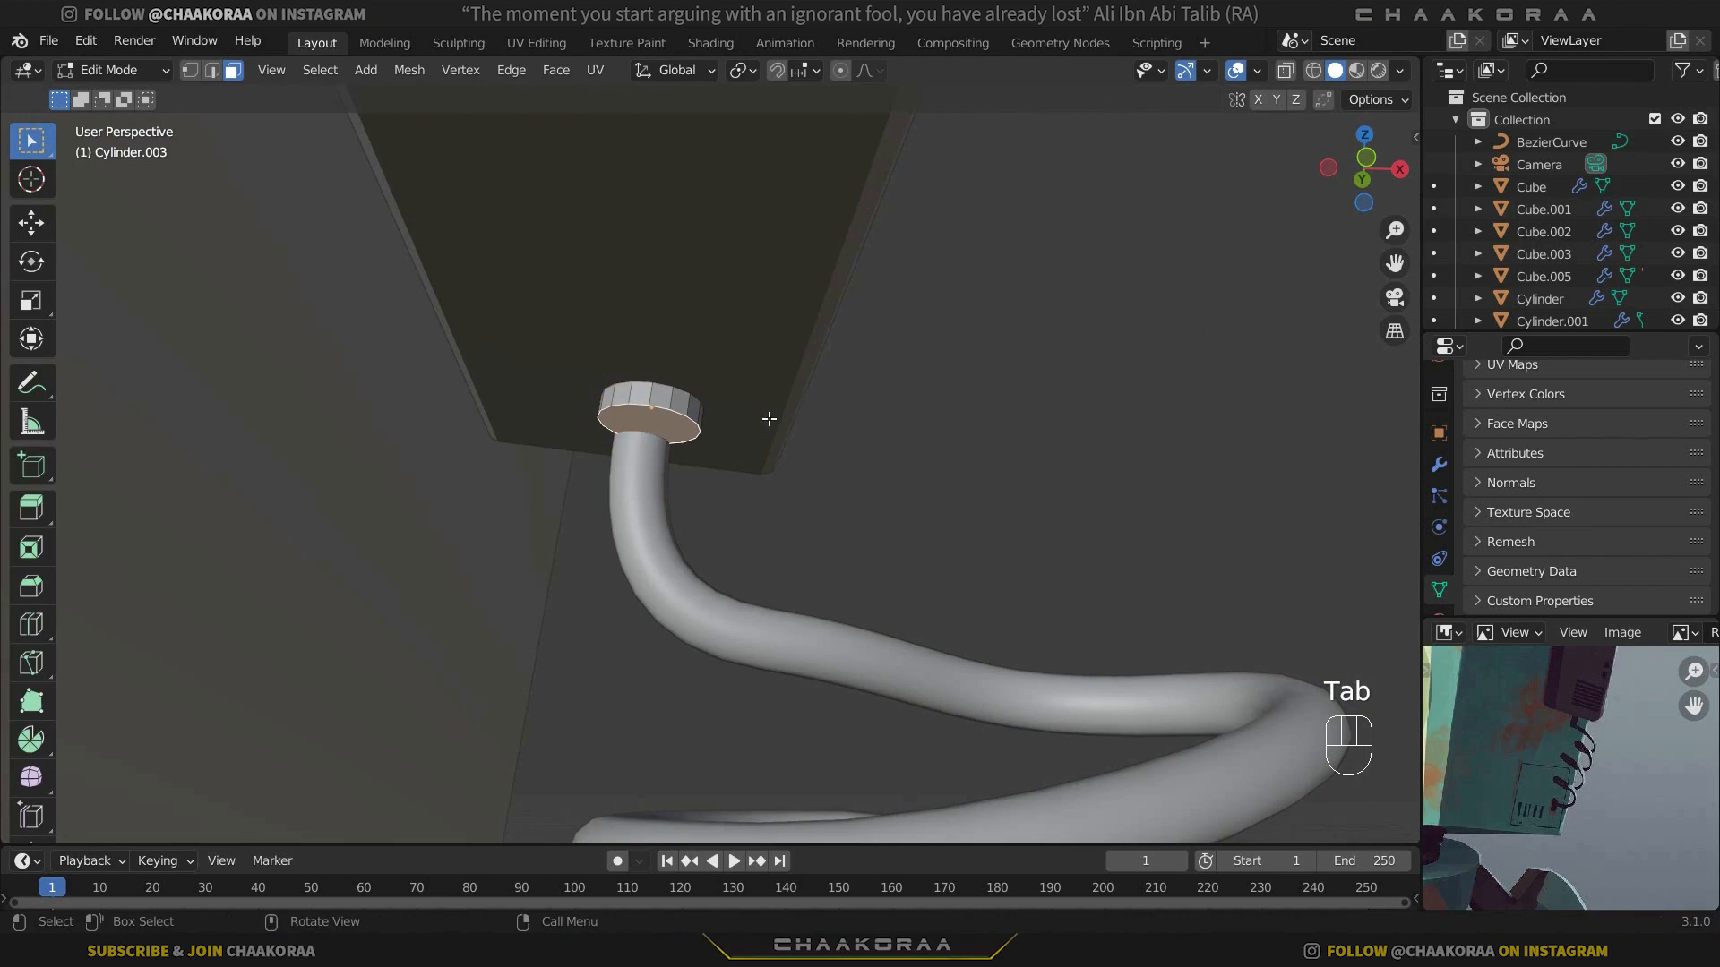
pyautogui.press('g')
pyautogui.press('g')
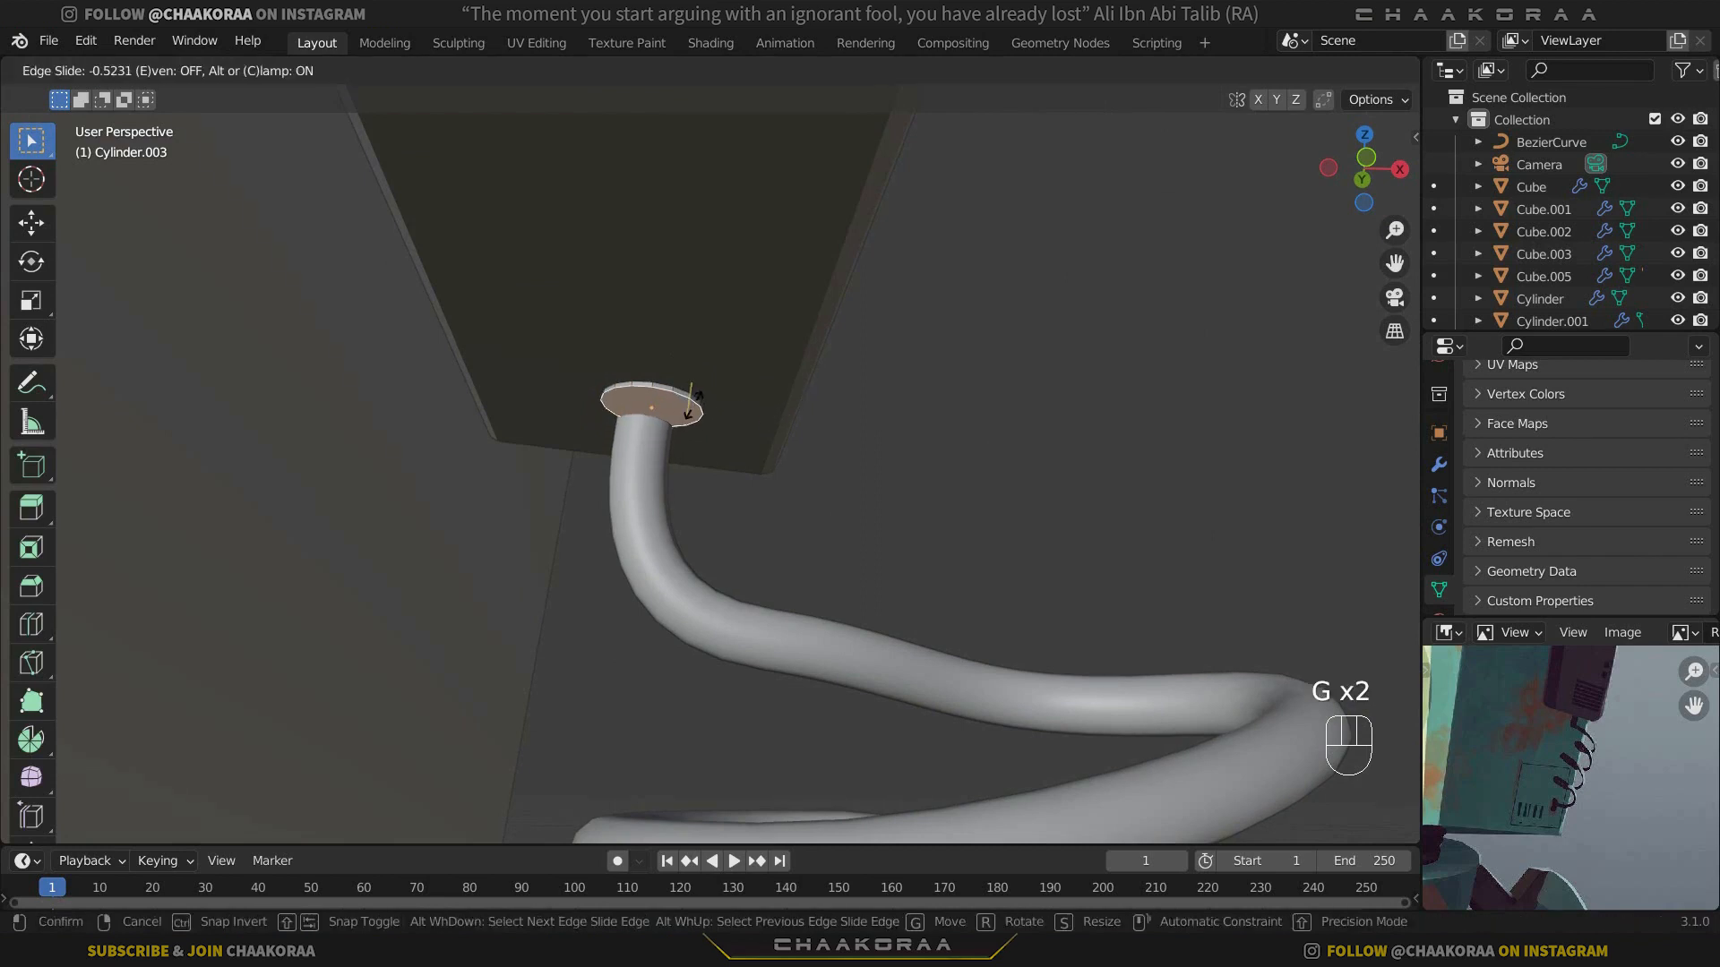
pyautogui.press('c')
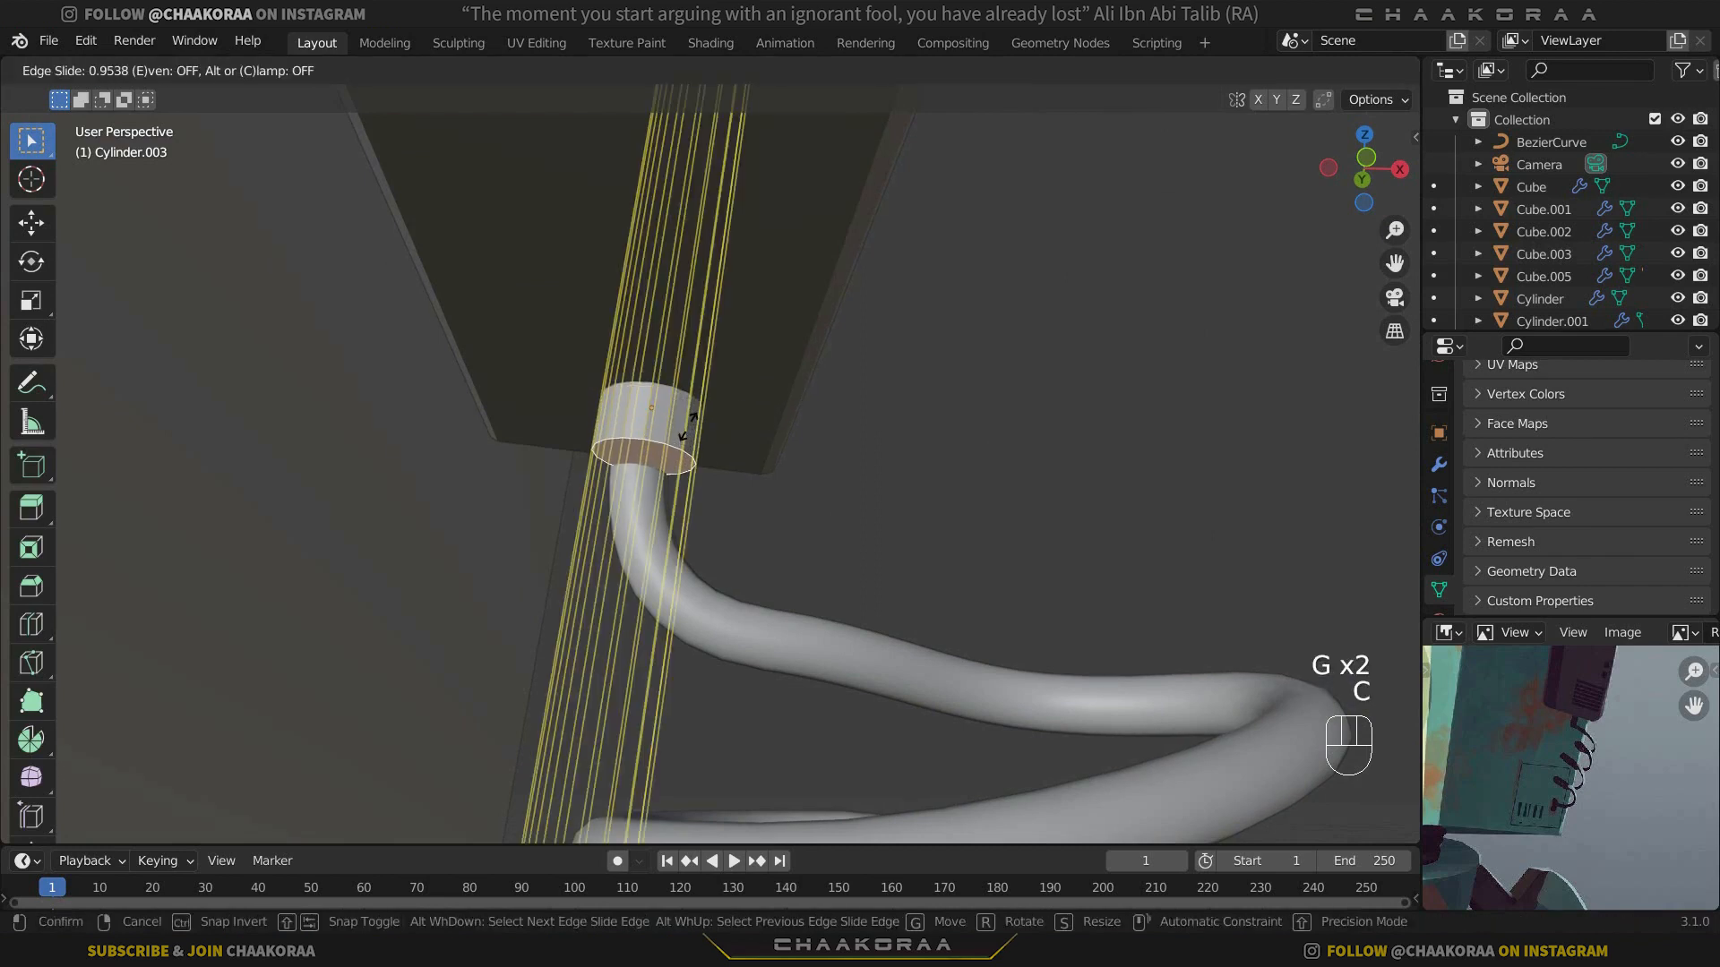
pyautogui.click(691, 420)
pyautogui.press('Tab')
pyautogui.scroll(3, 688, 425)
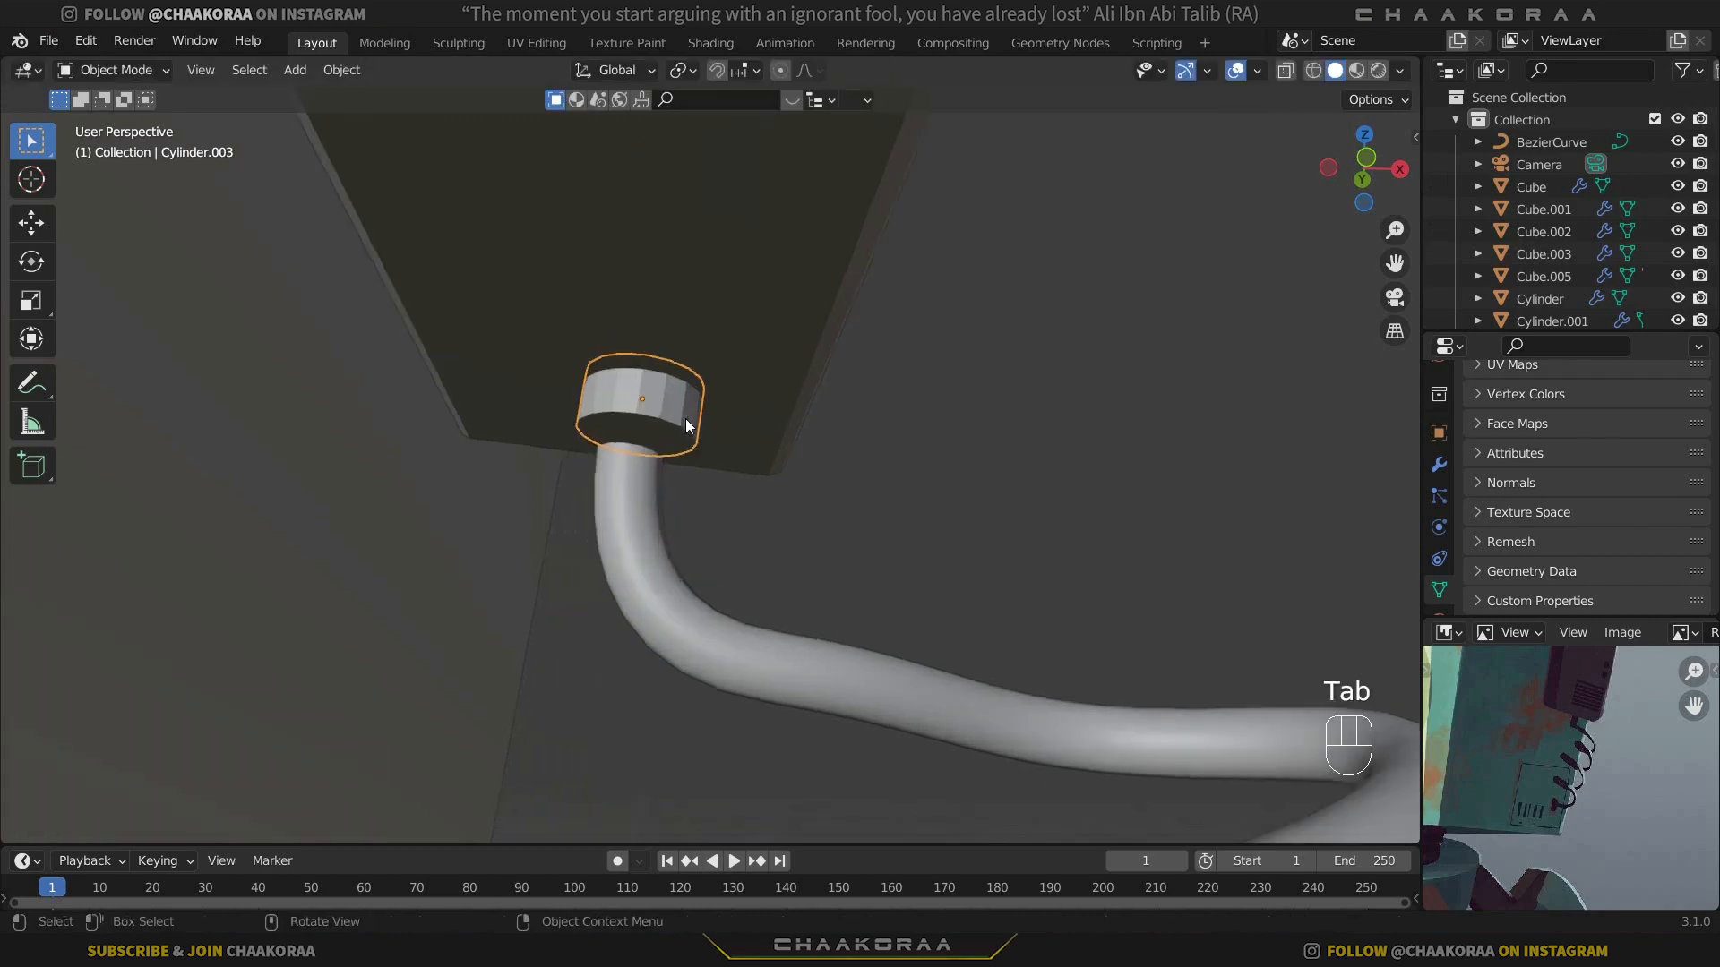
# Step: Inset the connector cylinder's bottom face with a 0.3138 m thickness and extrude it about 0.005 m inward to hollow the opening
pyautogui.press('Tab')
pyautogui.scroll(1, 679, 400)
pyautogui.moveTo(692, 378); pyautogui.dragTo(589, 407, button='middle')
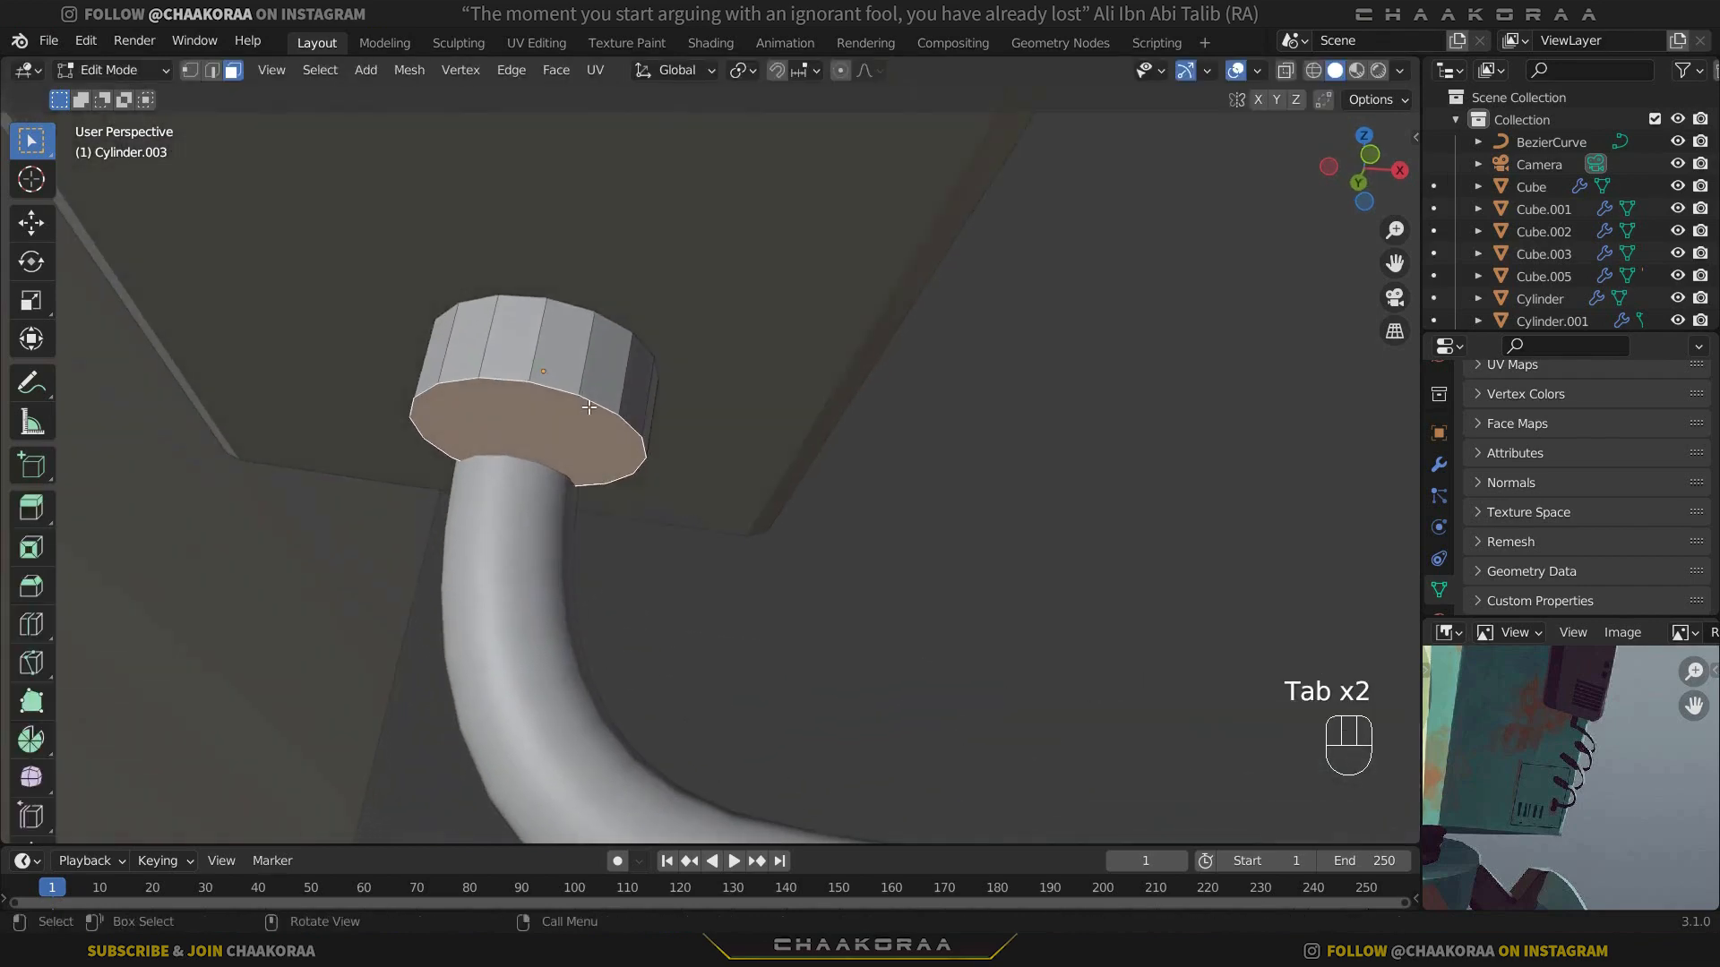
pyautogui.press('i')
pyautogui.click(821, 431)
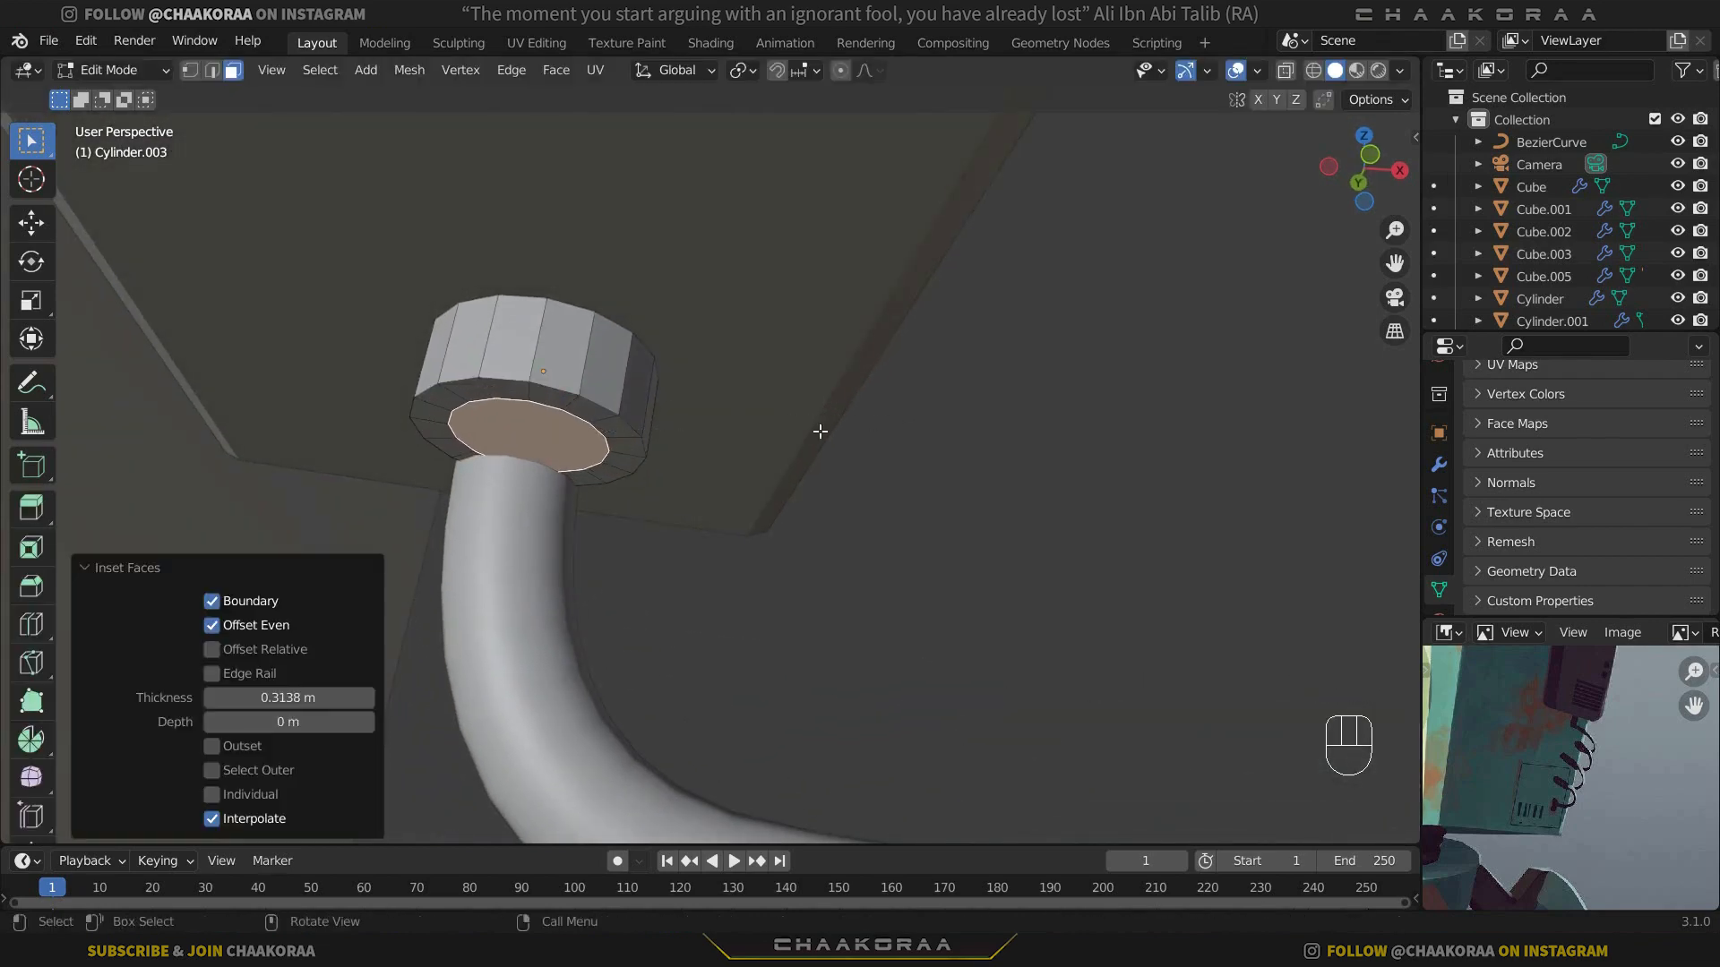
pyautogui.press('e')
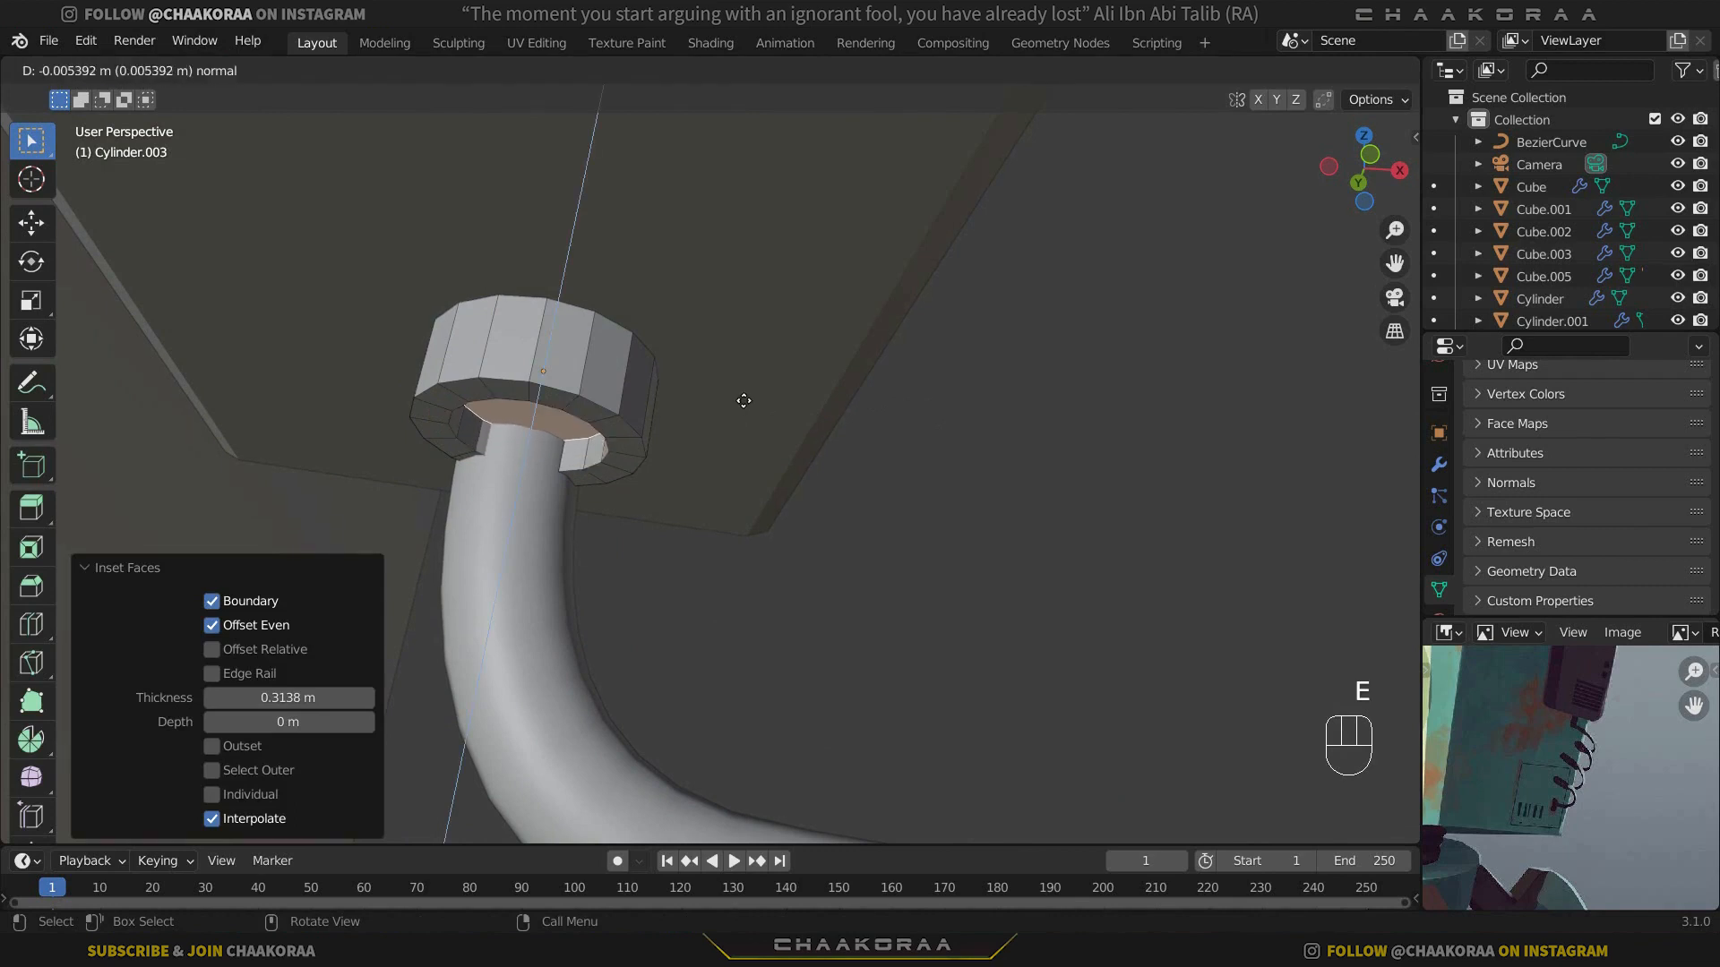
pyautogui.click(744, 401)
pyautogui.press('Tab')
pyautogui.moveTo(684, 442); pyautogui.dragTo(751, 475, button='middle')
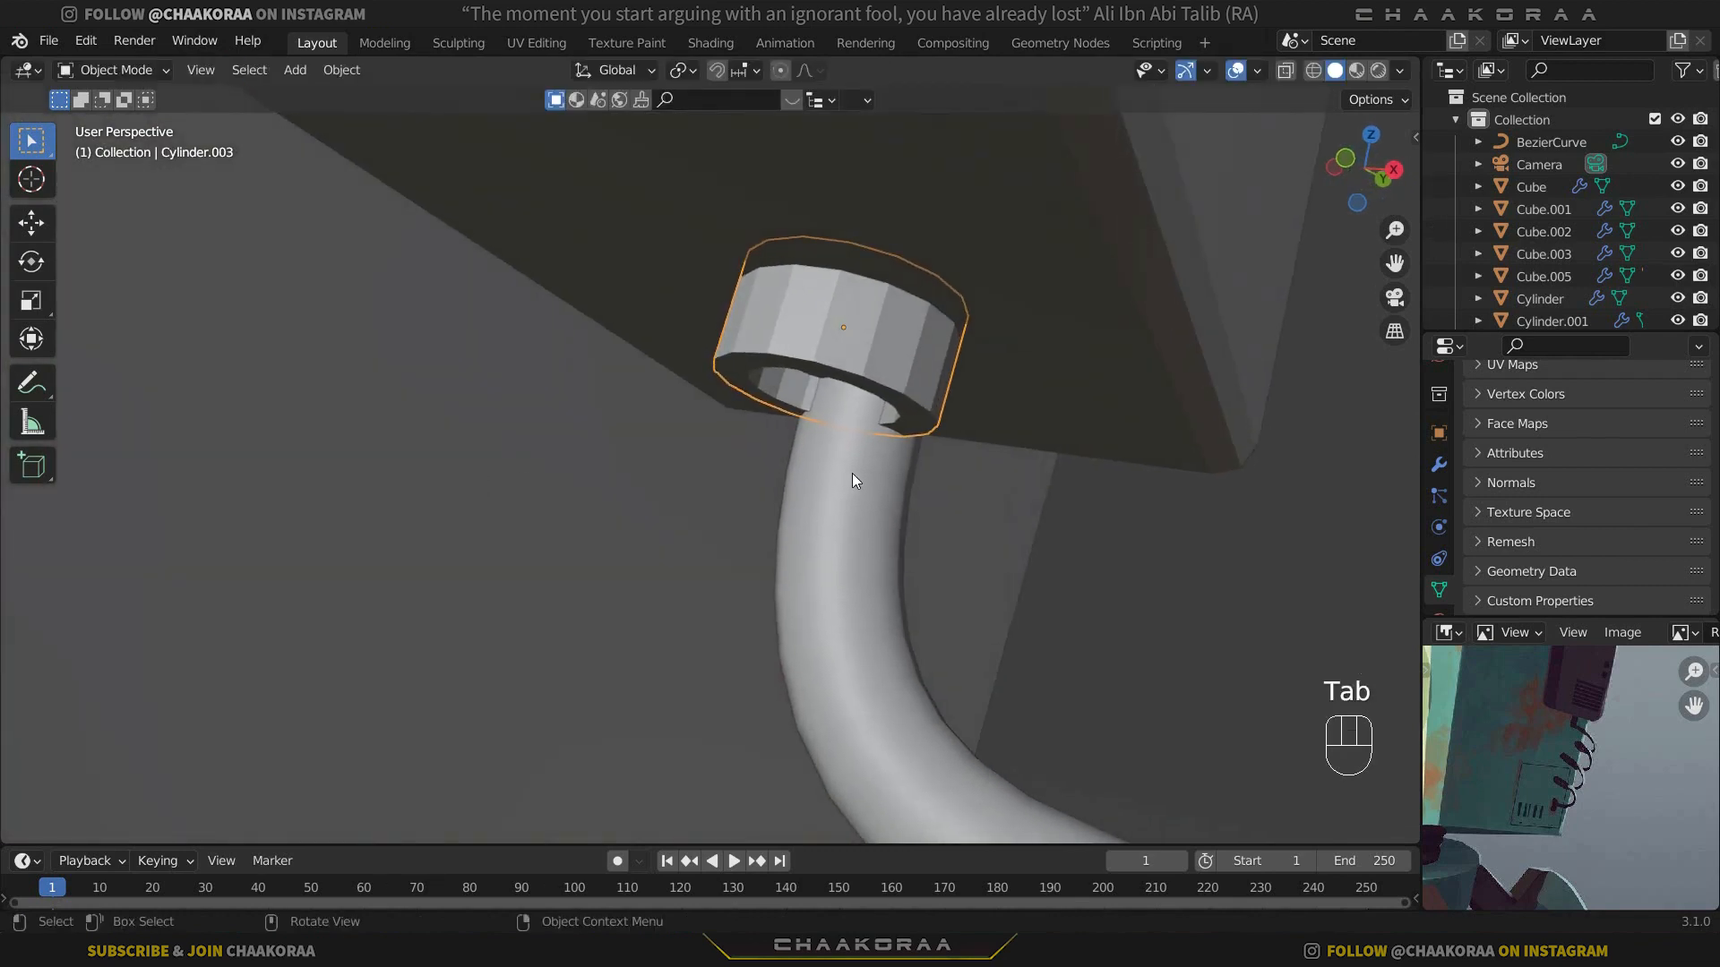
# Step: Center the connector on the cable end by moving it about 0.018 m along Y and fine-tuning it by about -0.0006 m
pyautogui.press('KP_3')
pyautogui.keyDown('shift'); pyautogui.moveTo(867, 411); pyautogui.dragTo(878, 460, button='middle'); pyautogui.keyUp('shift')
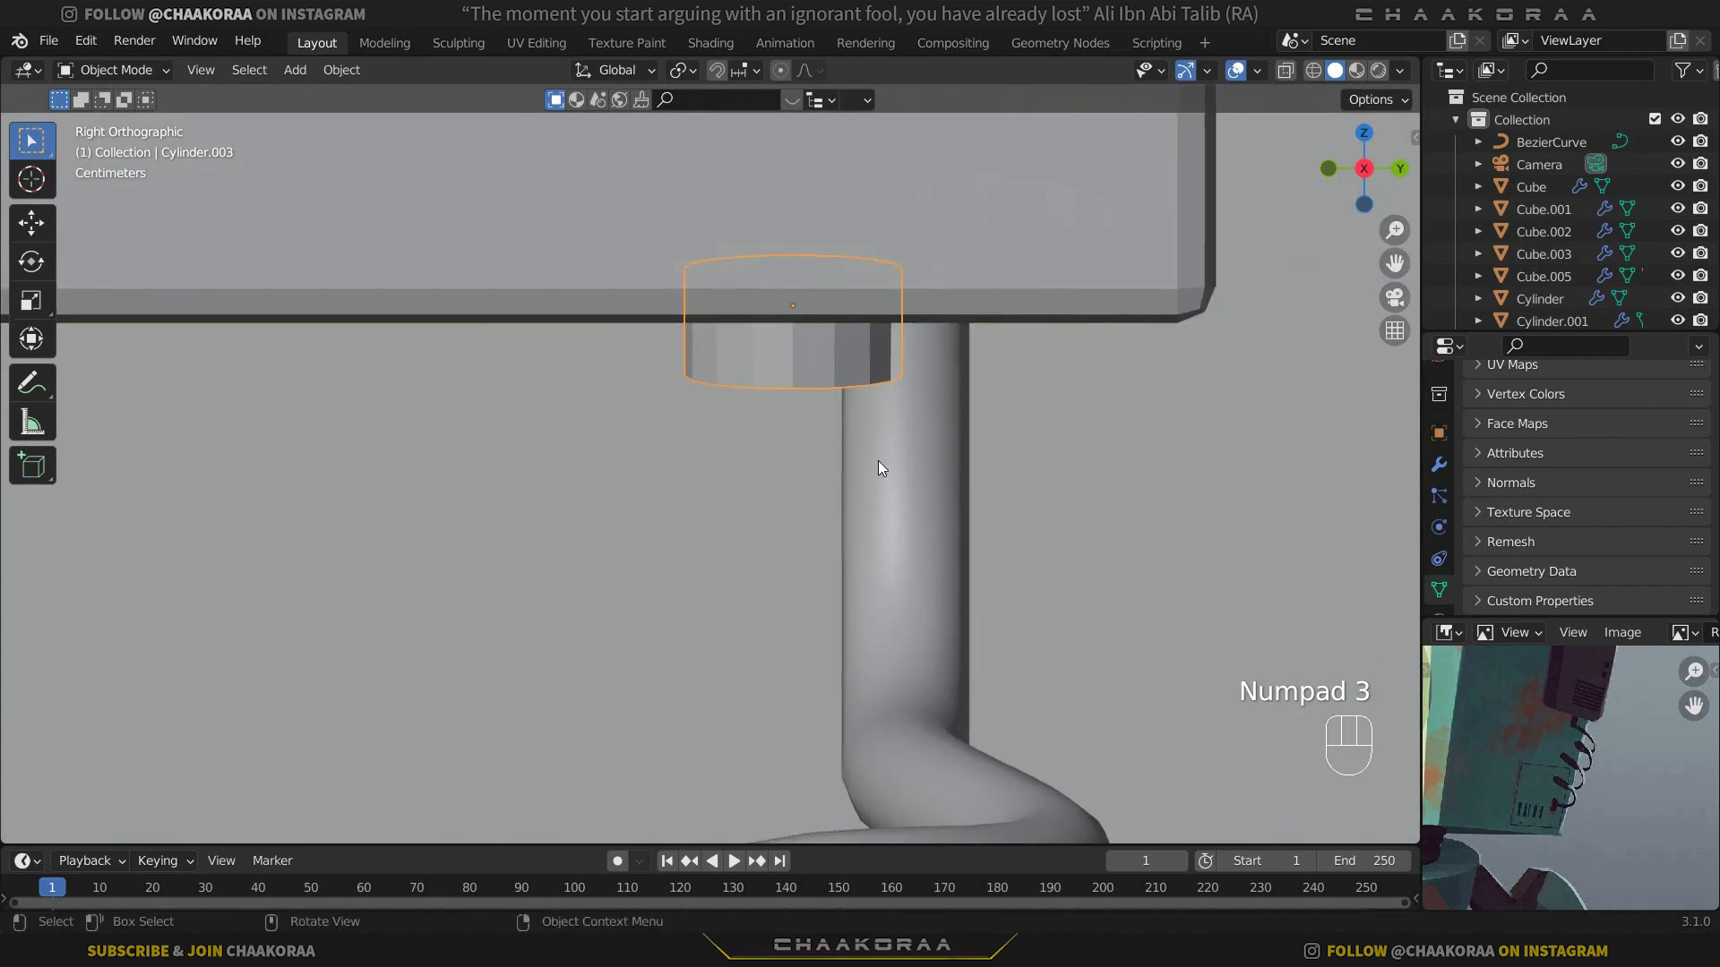
pyautogui.press('g')
pyautogui.press('x')
pyautogui.press('y')
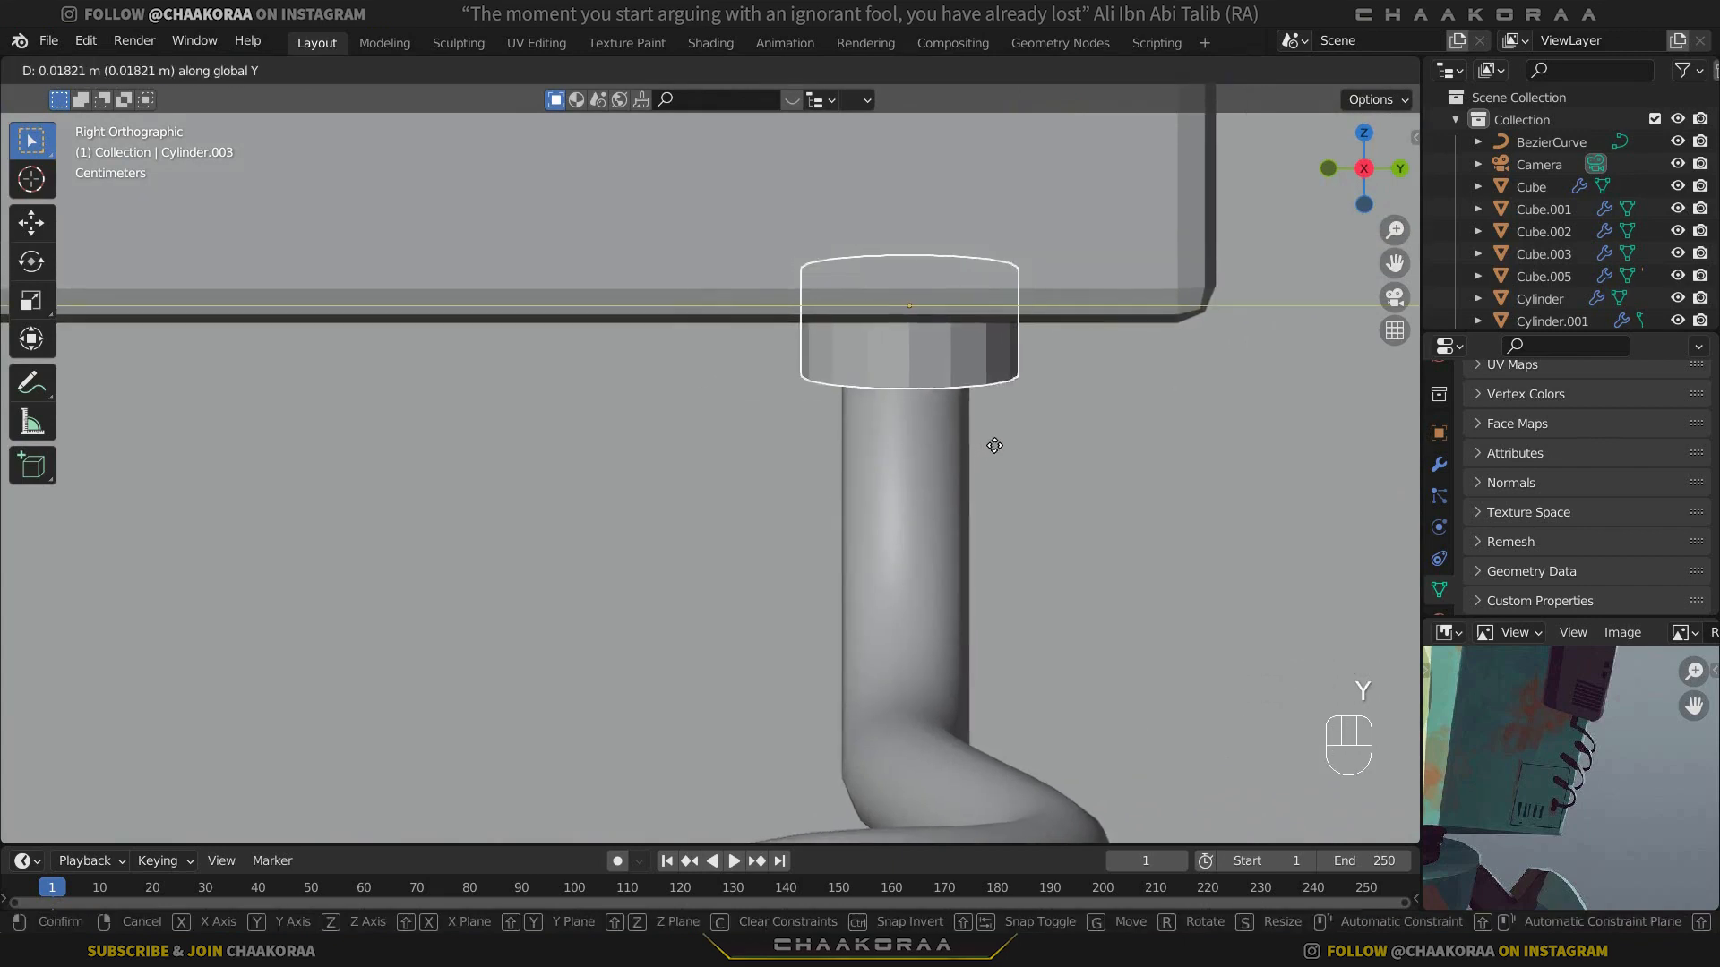
pyautogui.click(994, 445)
pyautogui.moveTo(780, 524); pyautogui.dragTo(787, 394, button='middle')
pyautogui.scroll(5, 716, 382)
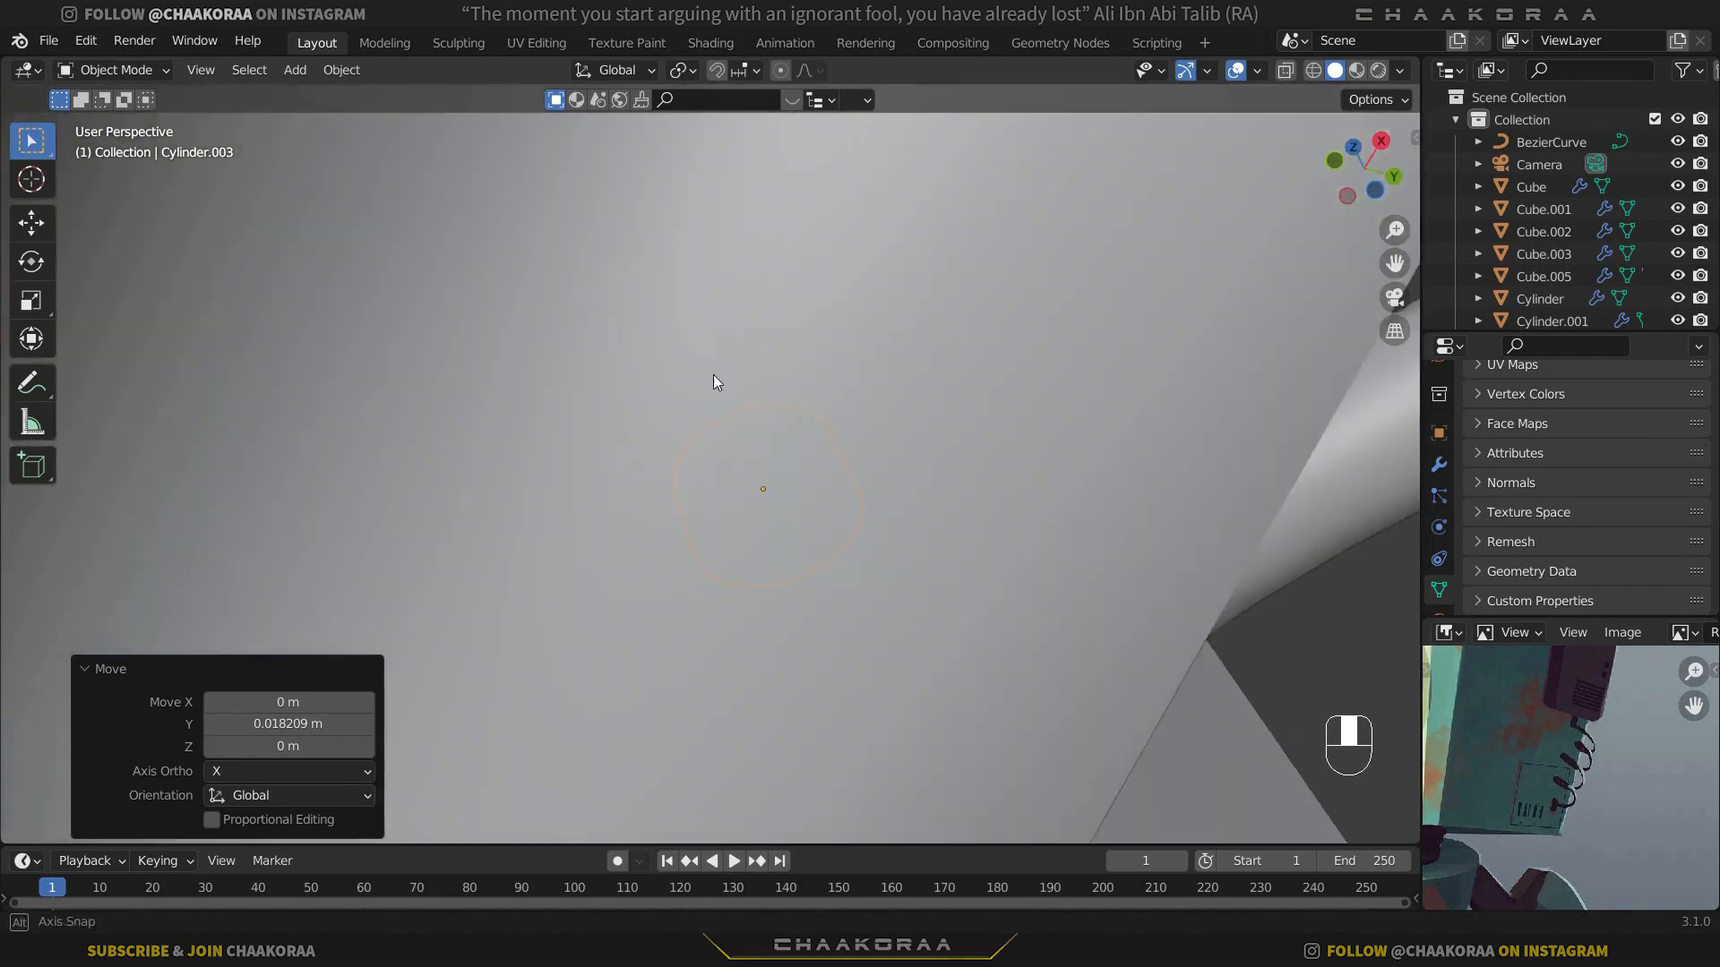
pyautogui.scroll(-5, 699, 386)
pyautogui.press('g')
pyautogui.press('y')
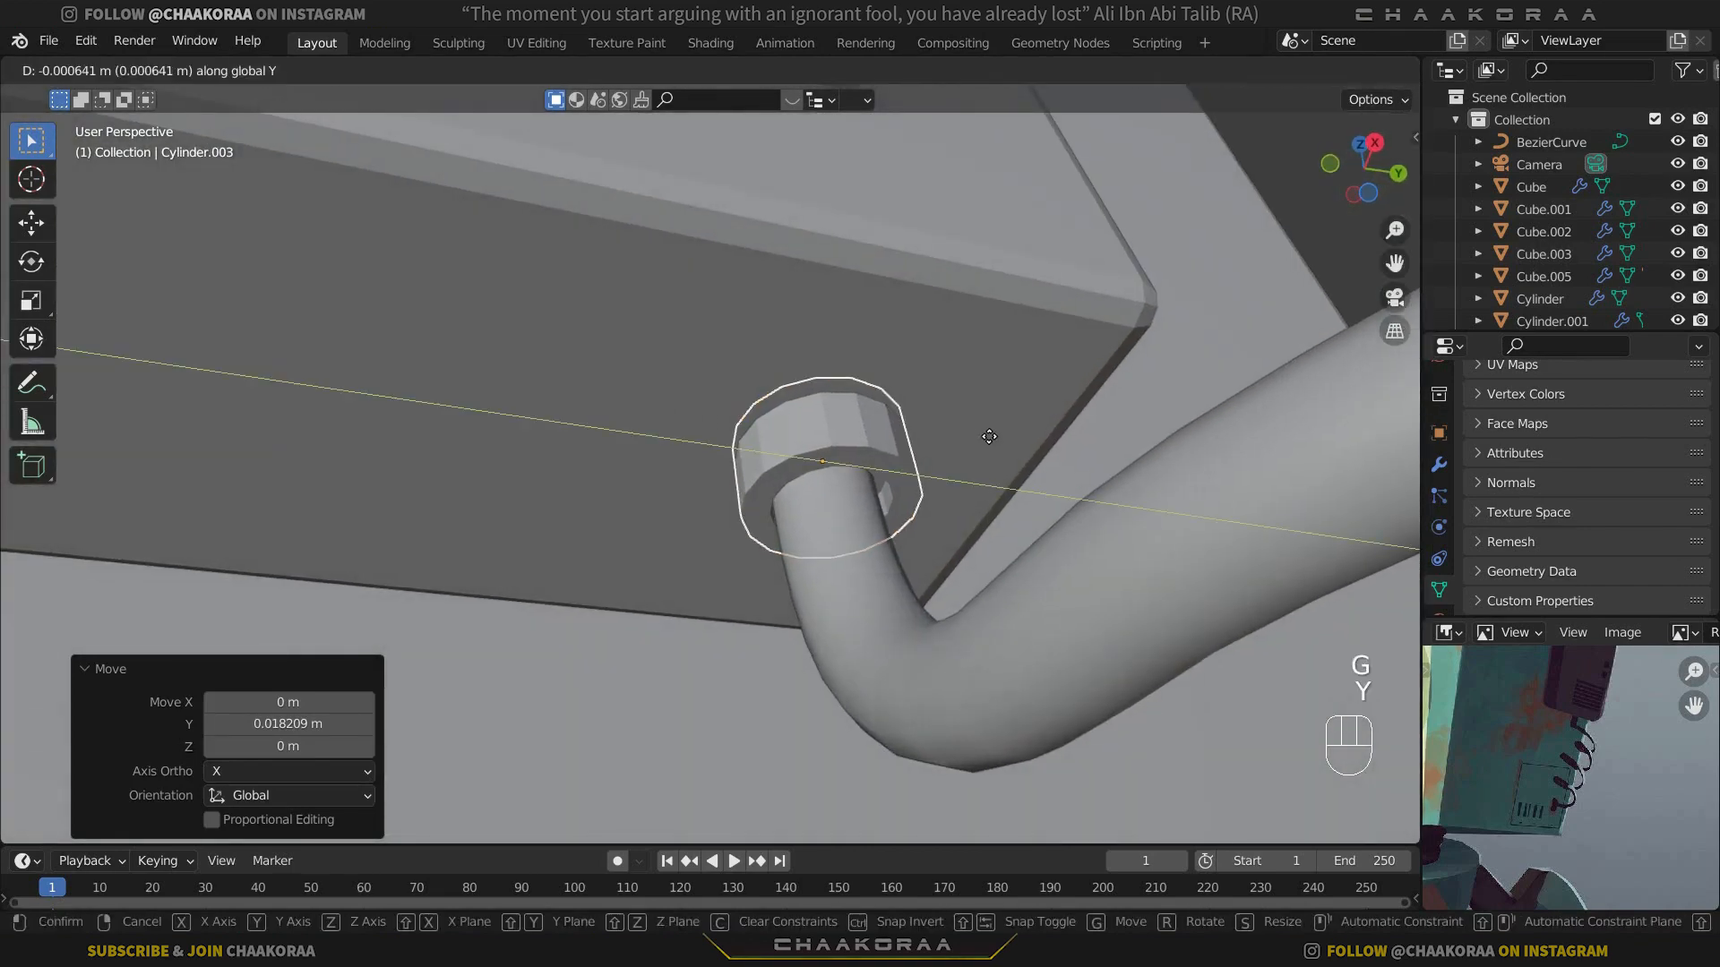
pyautogui.click(989, 436)
# Step: Parent the connector cylinder to the upper side panel
pyautogui.moveTo(894, 464); pyautogui.dragTo(755, 417, button='middle')
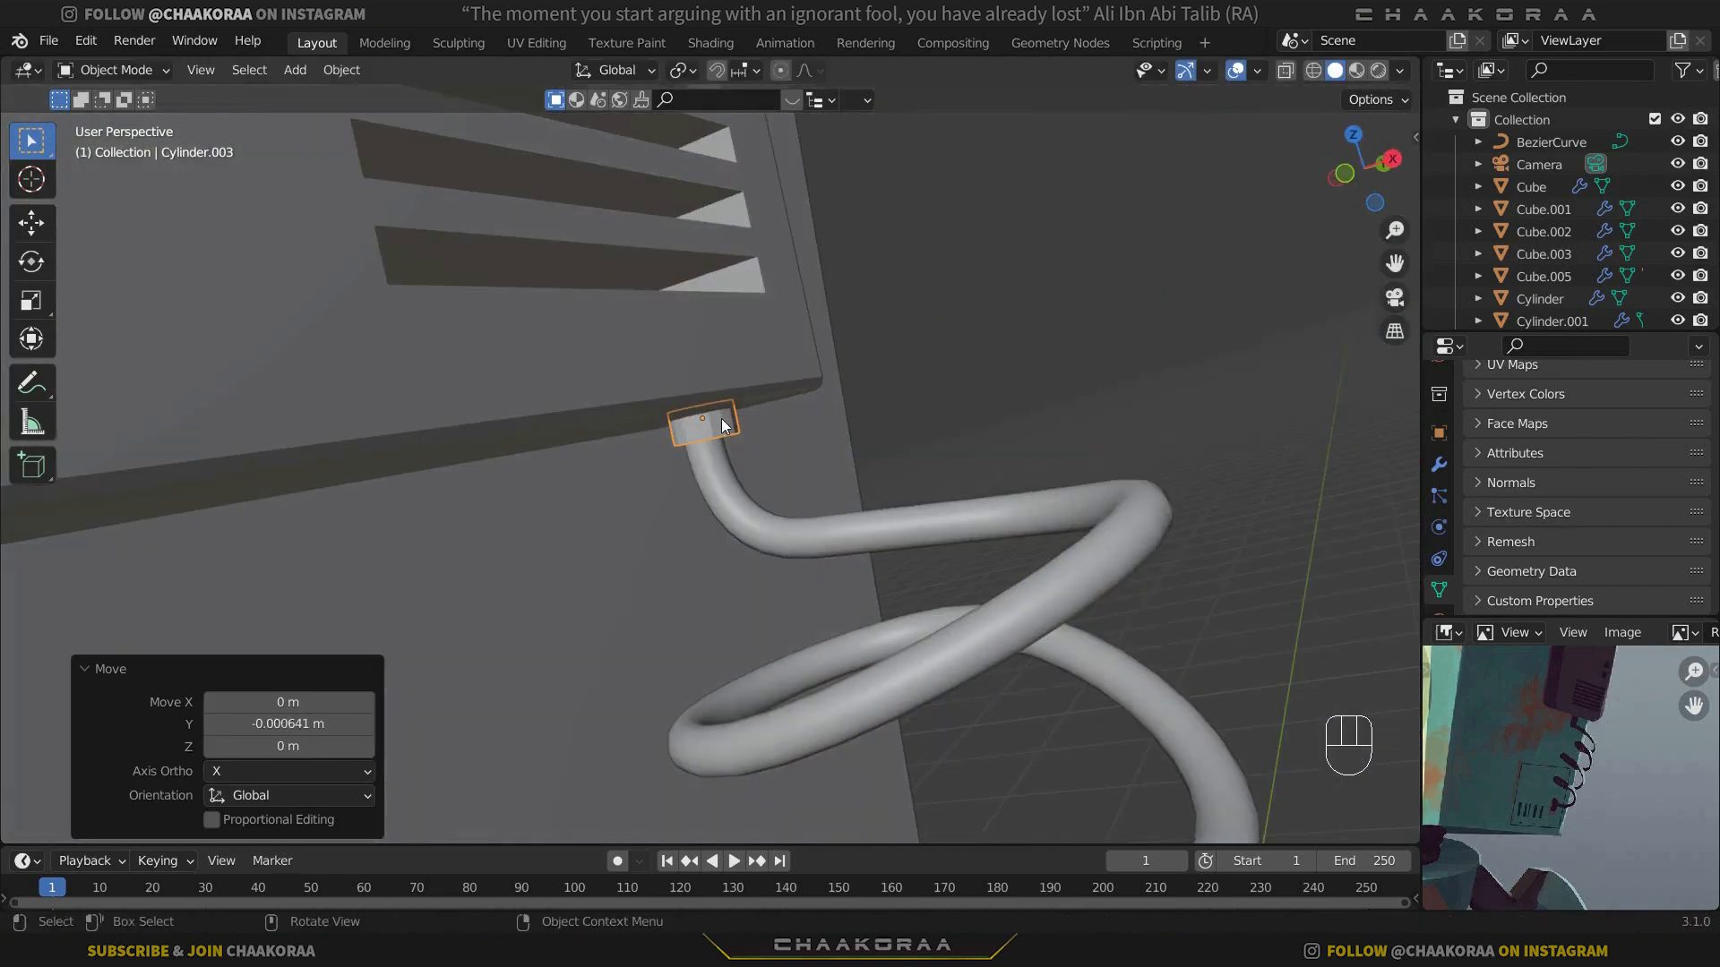
pyautogui.keyDown('shift'); pyautogui.click(763, 375); pyautogui.keyUp('shift')
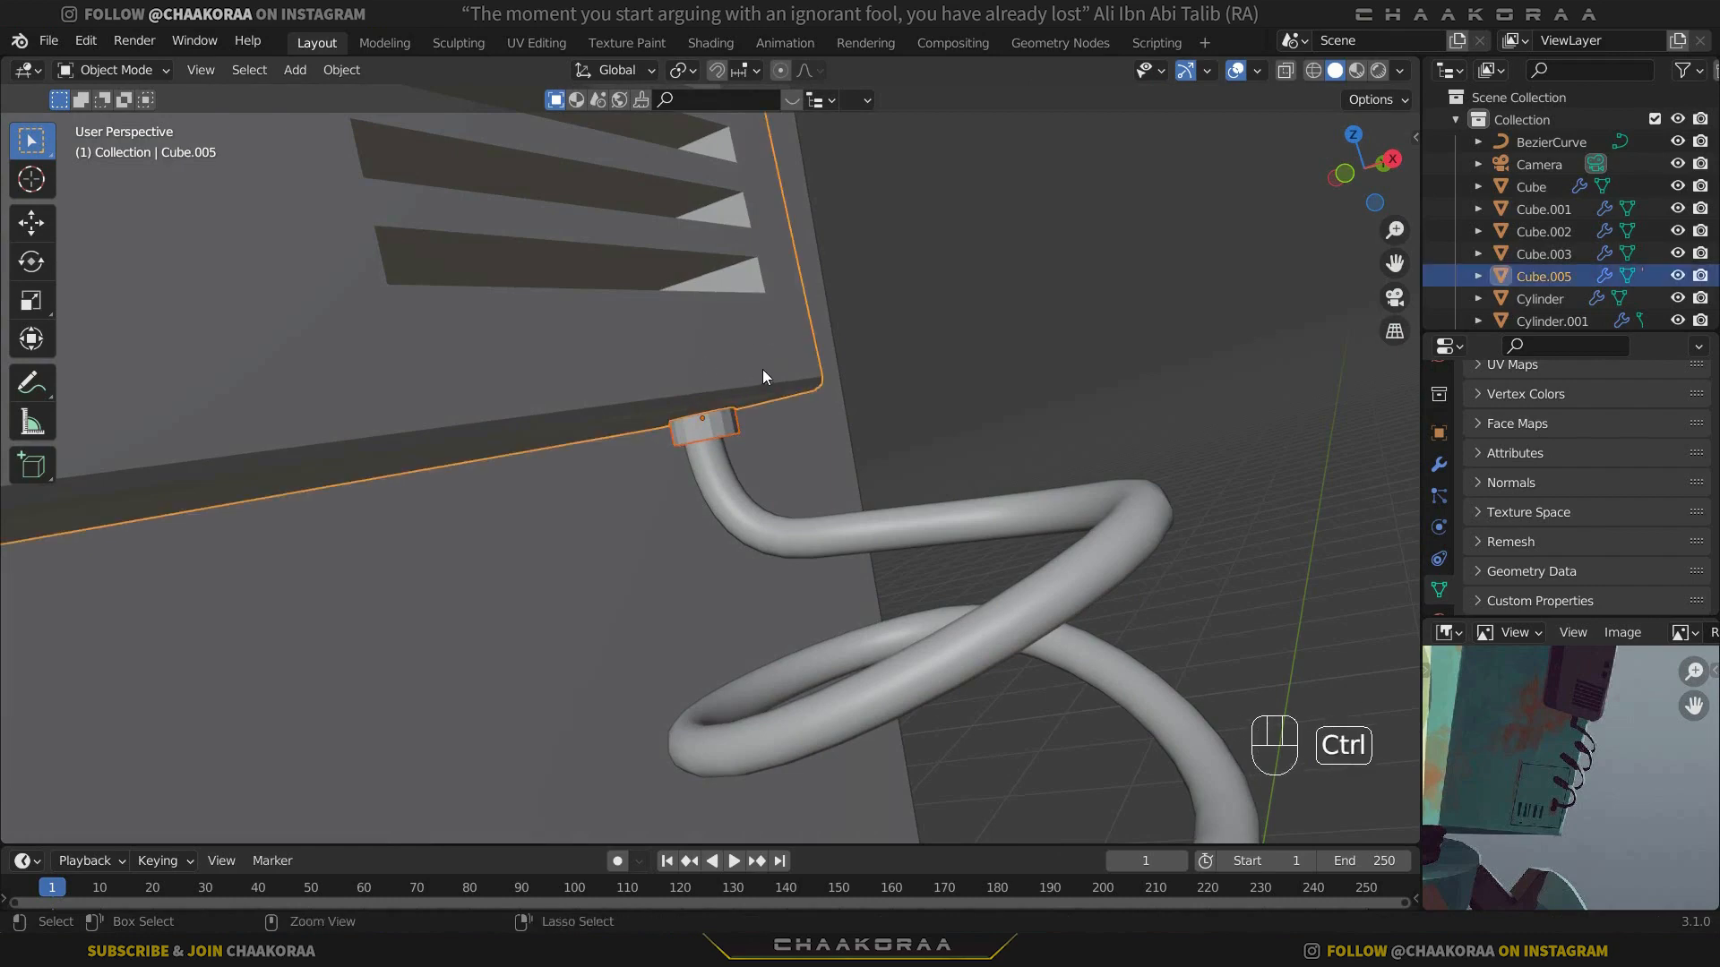
pyautogui.hotkey('ctrl', 'p')
pyautogui.click(761, 369)
pyautogui.click(1089, 352)
pyautogui.moveTo(1089, 352); pyautogui.dragTo(948, 605, button='middle')
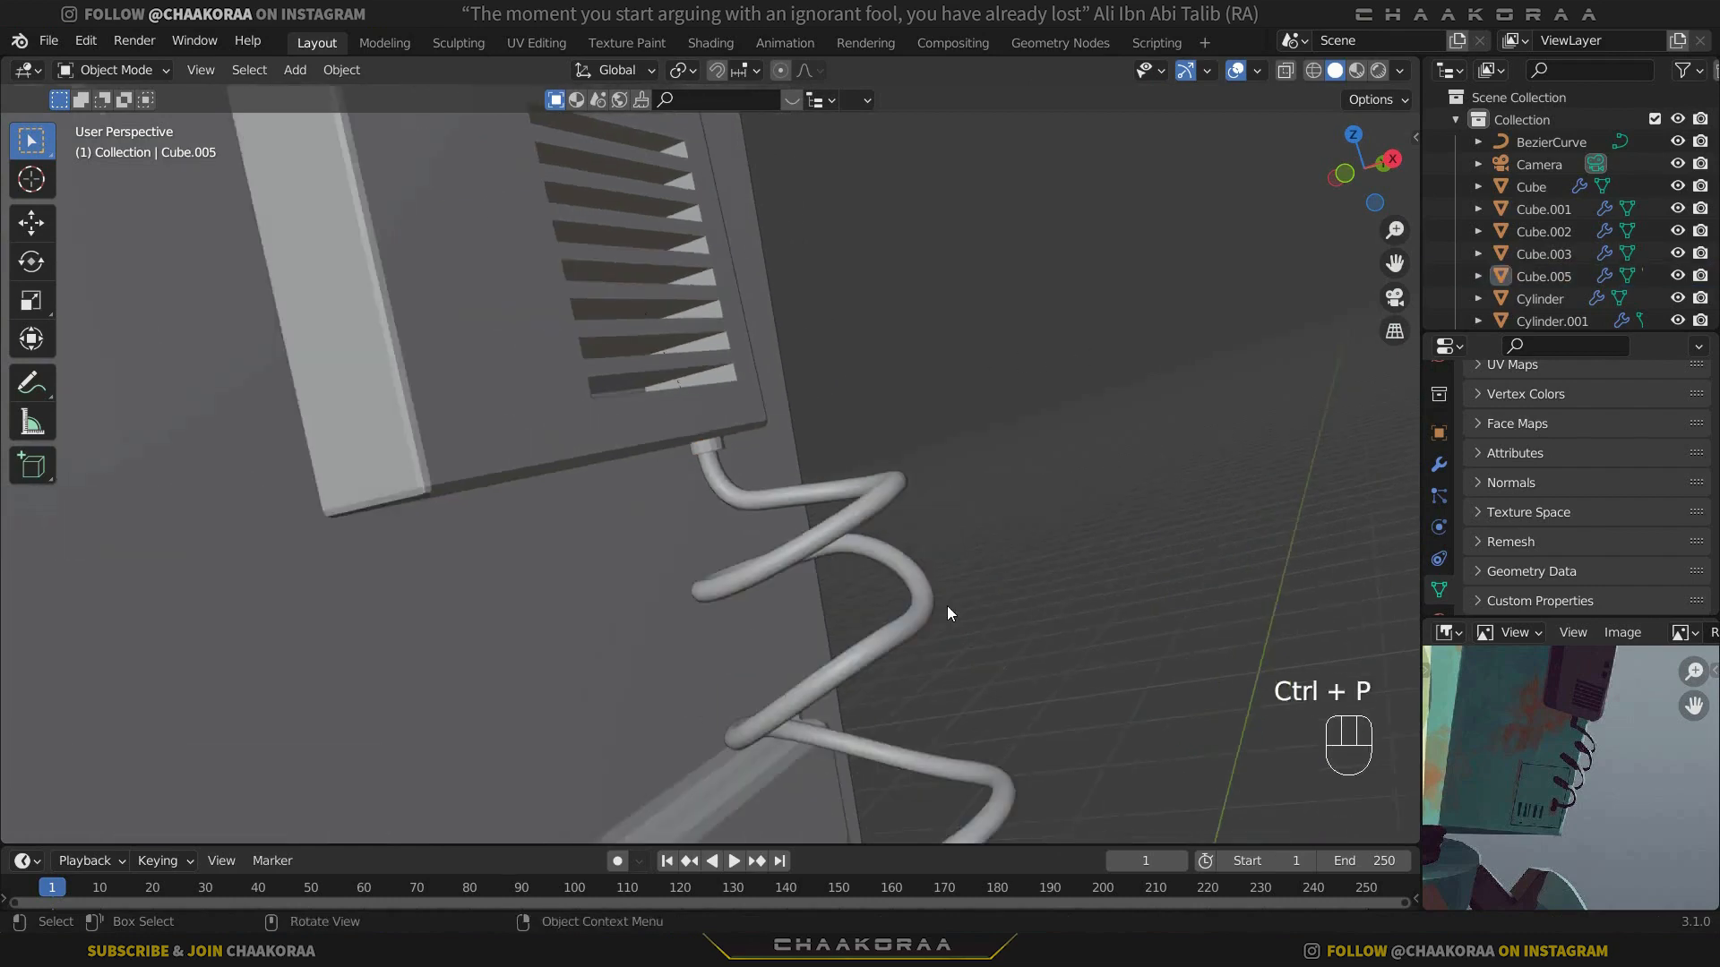
# Step: Select the antenna rod together with its tip sphere and open both in Edit Mode
pyautogui.scroll(-10, 947, 605)
pyautogui.moveTo(793, 599); pyautogui.dragTo(910, 514, button='middle')
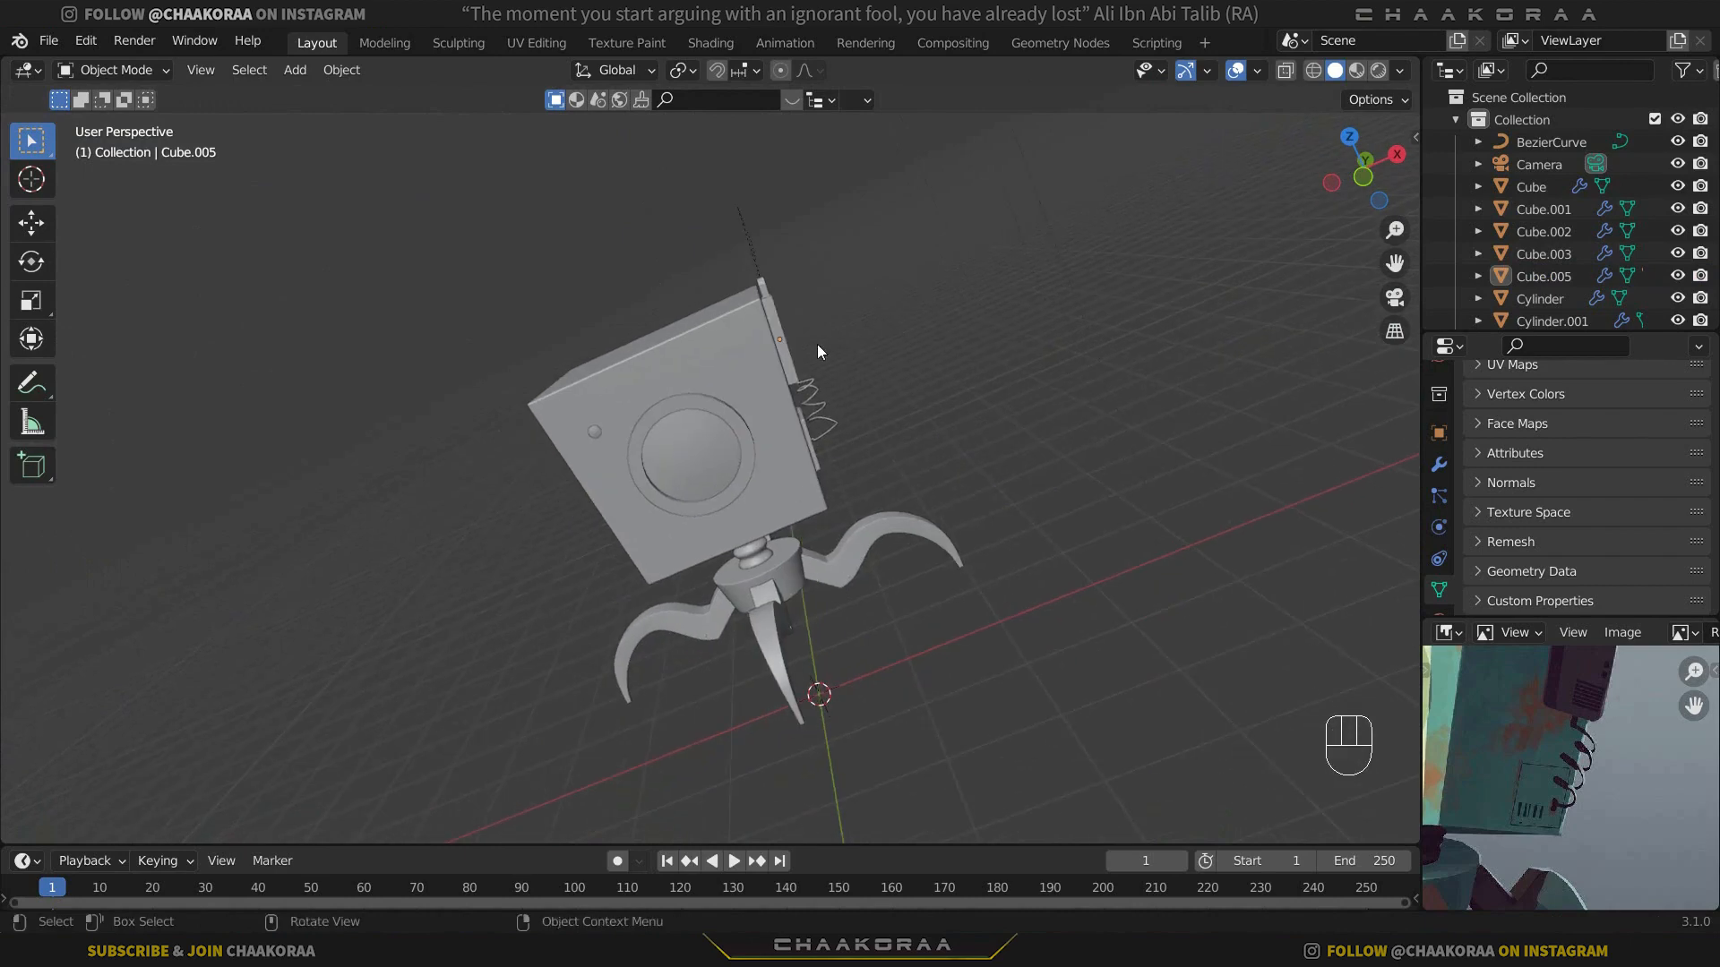
pyautogui.keyDown('shift'); pyautogui.moveTo(817, 349); pyautogui.dragTo(608, 448, button='middle'); pyautogui.keyUp('shift')
pyautogui.scroll(8, 737, 484)
pyautogui.click(676, 459)
pyautogui.scroll(5, 676, 459)
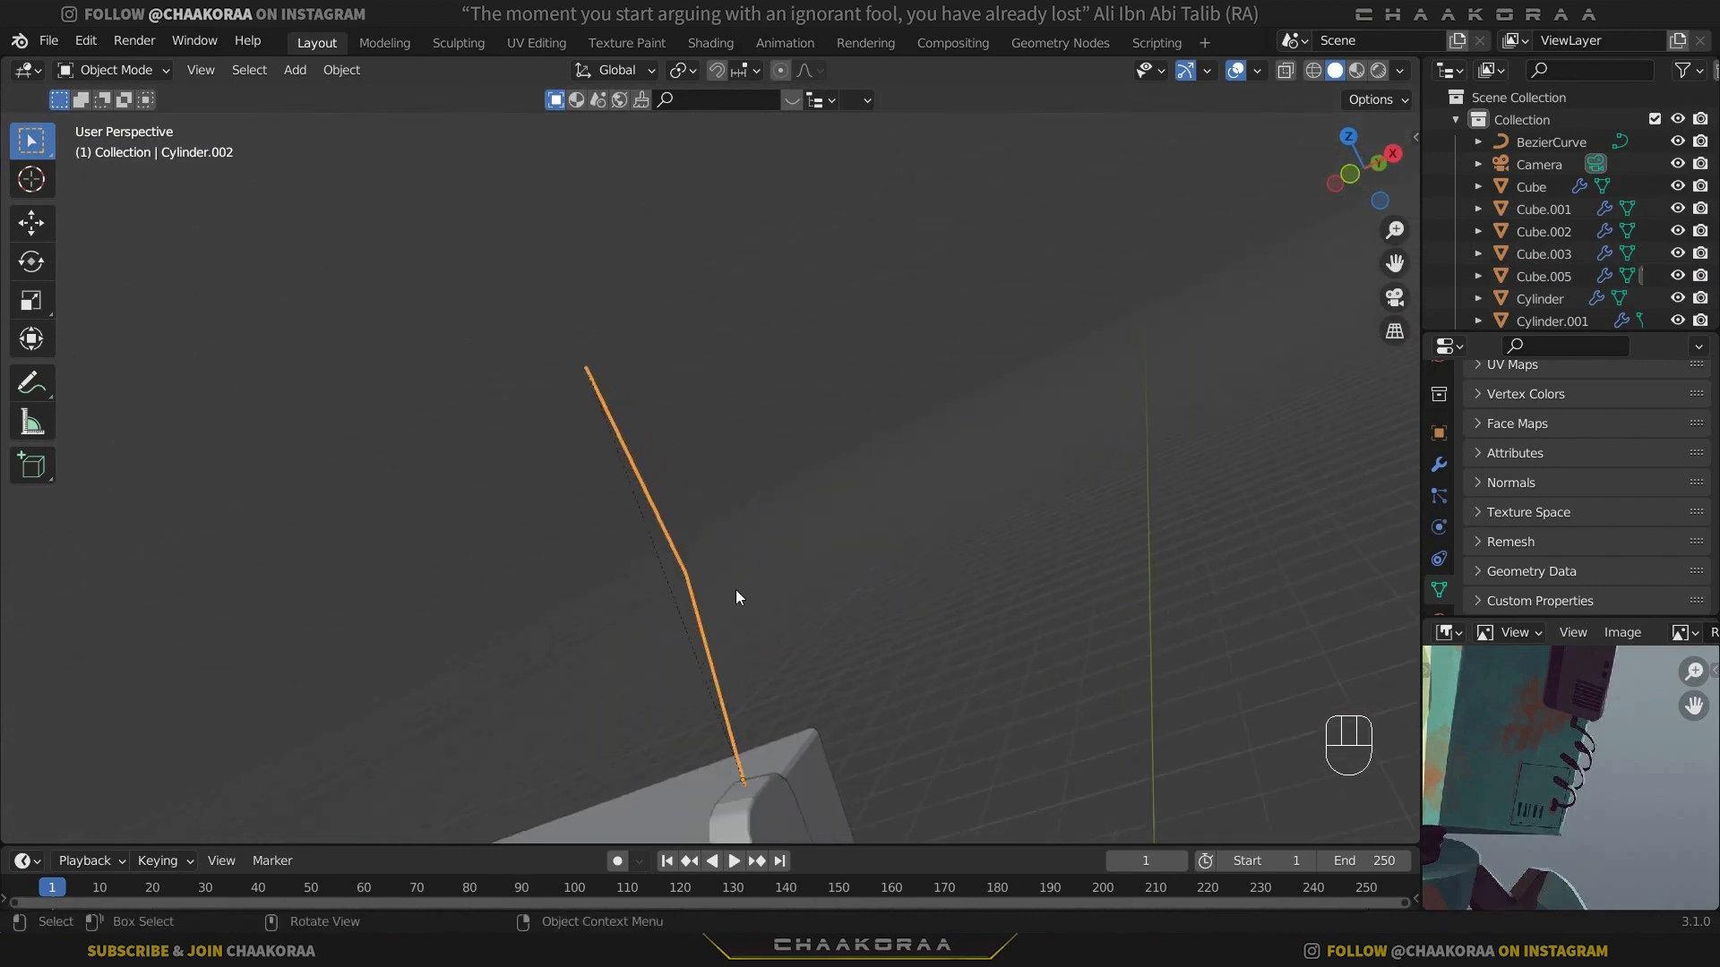
pyautogui.moveTo(734, 590); pyautogui.dragTo(858, 557, button='middle')
pyautogui.scroll(2, 966, 550)
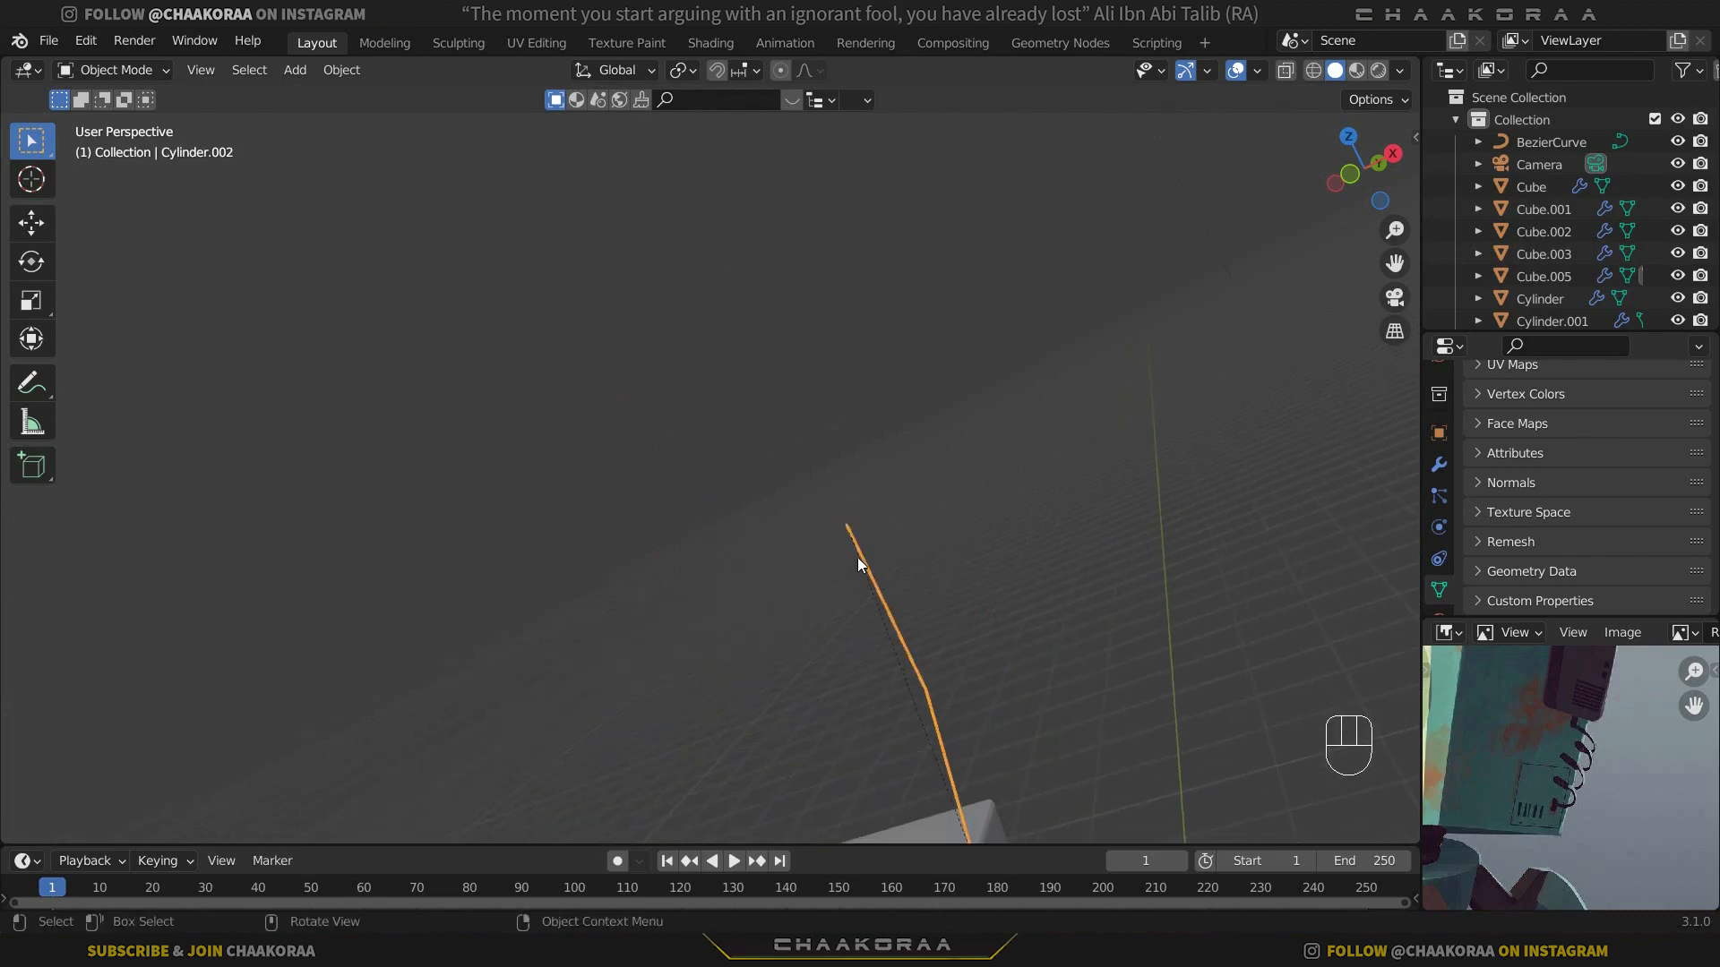
pyautogui.scroll(3, 857, 557)
pyautogui.keyDown('shift'); pyautogui.click(925, 562); pyautogui.keyUp('shift')
pyautogui.press('Tab')
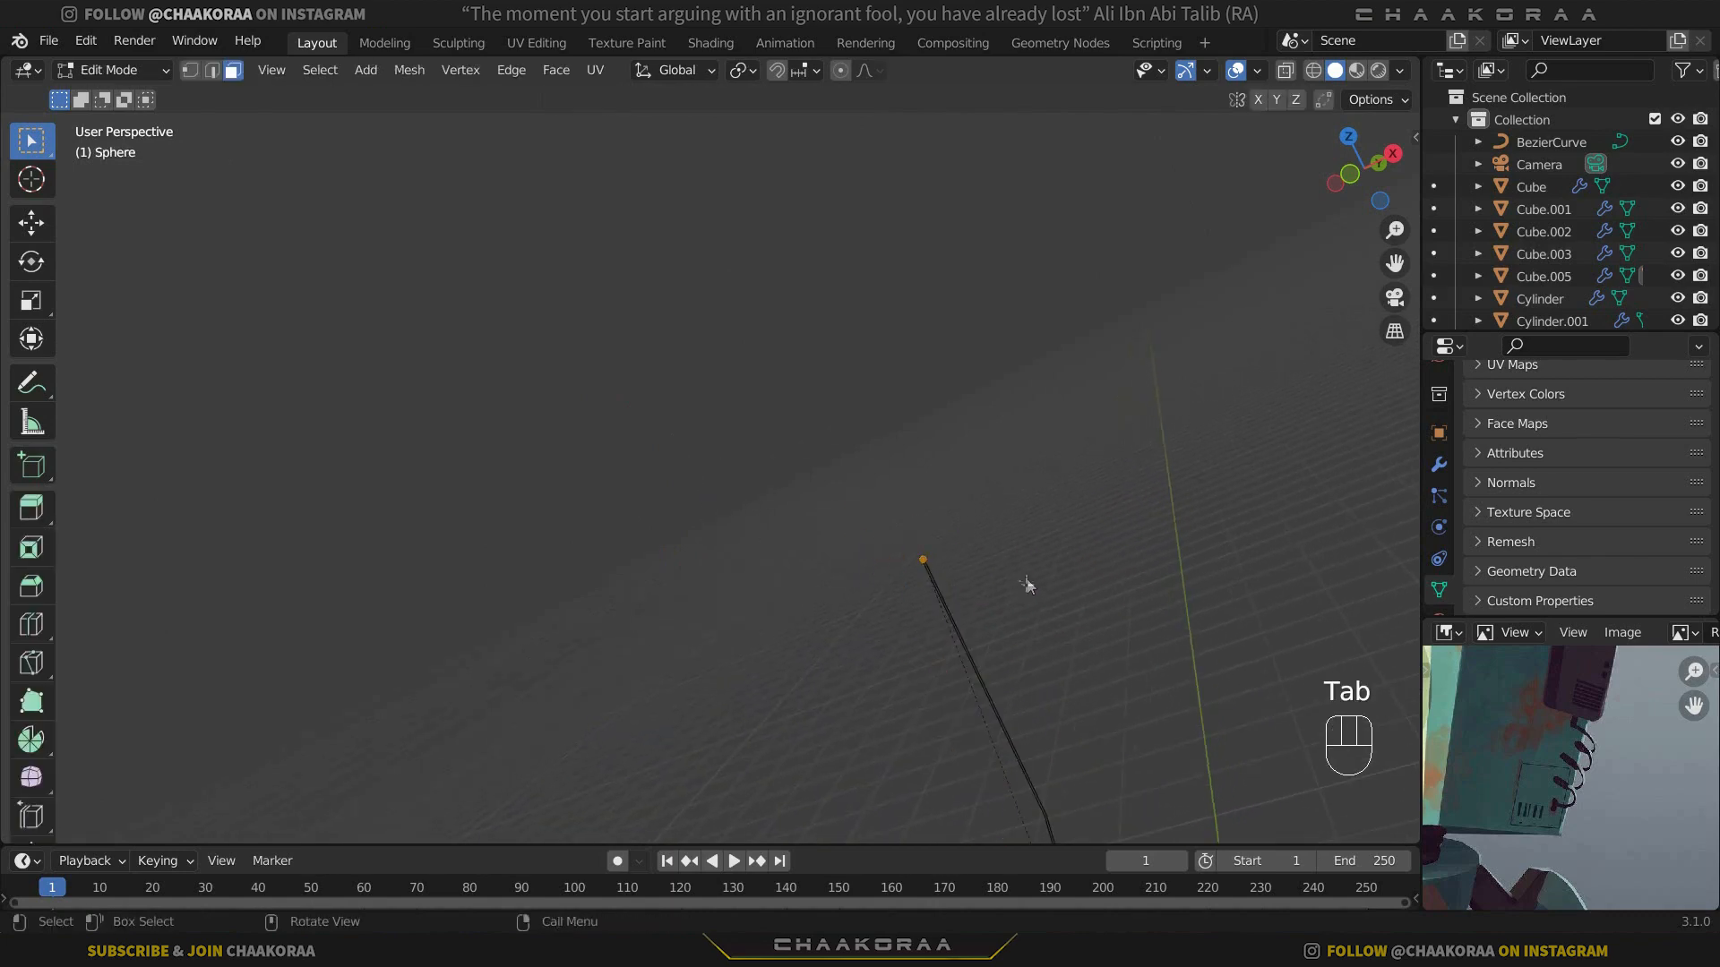
# Step: With X-ray on, move the antenna's tip about 0.021 m in X and 0.243 m in Z from the front view, and raise it further
pyautogui.moveTo(1010, 591); pyautogui.dragTo(909, 597)
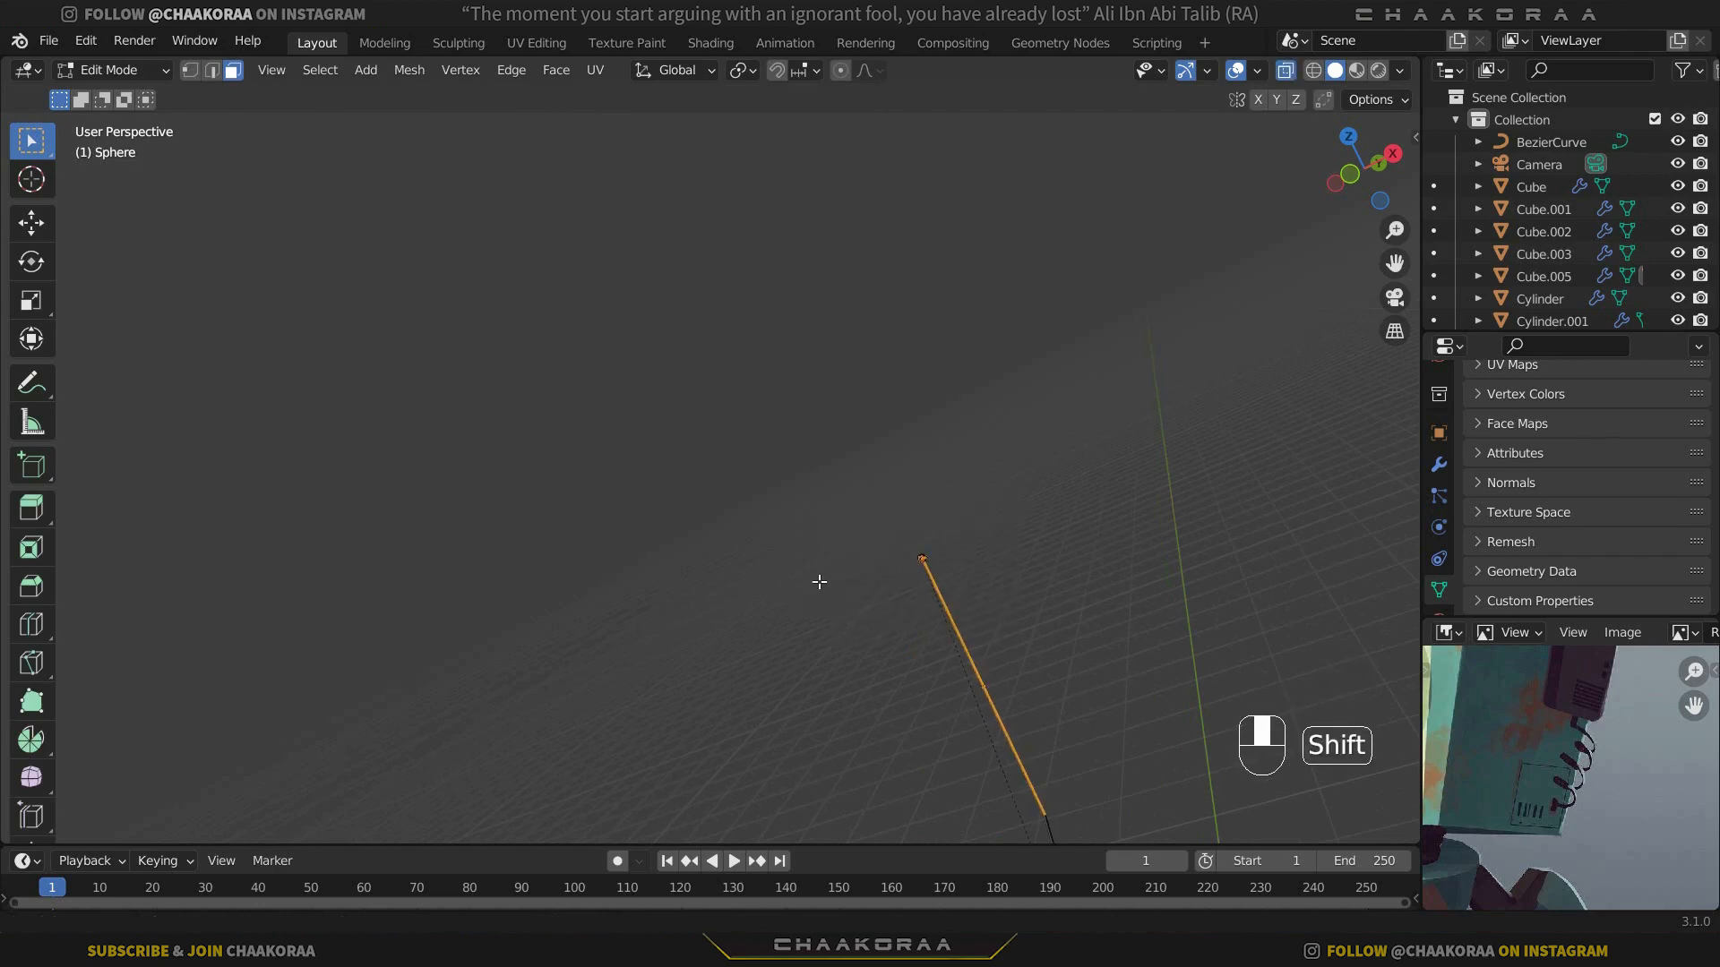
pyautogui.keyDown('shift'); pyautogui.moveTo(818, 583); pyautogui.dragTo(1014, 454, button='middle'); pyautogui.keyUp('shift')
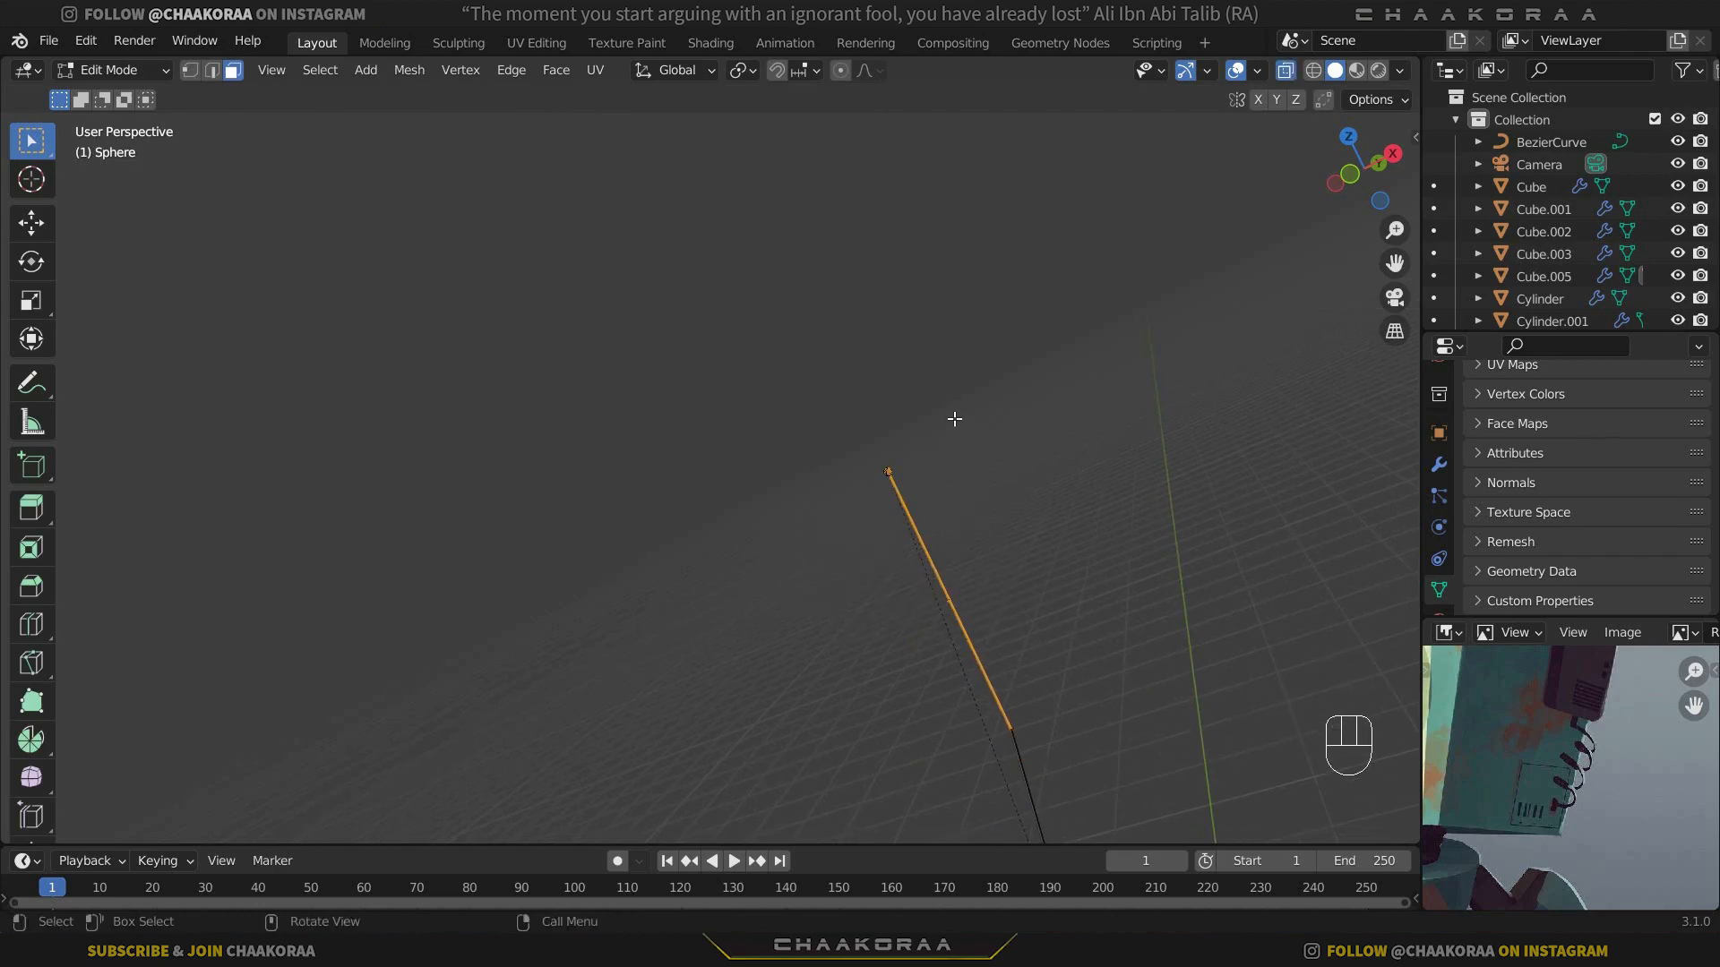
pyautogui.moveTo(954, 418); pyautogui.dragTo(819, 520)
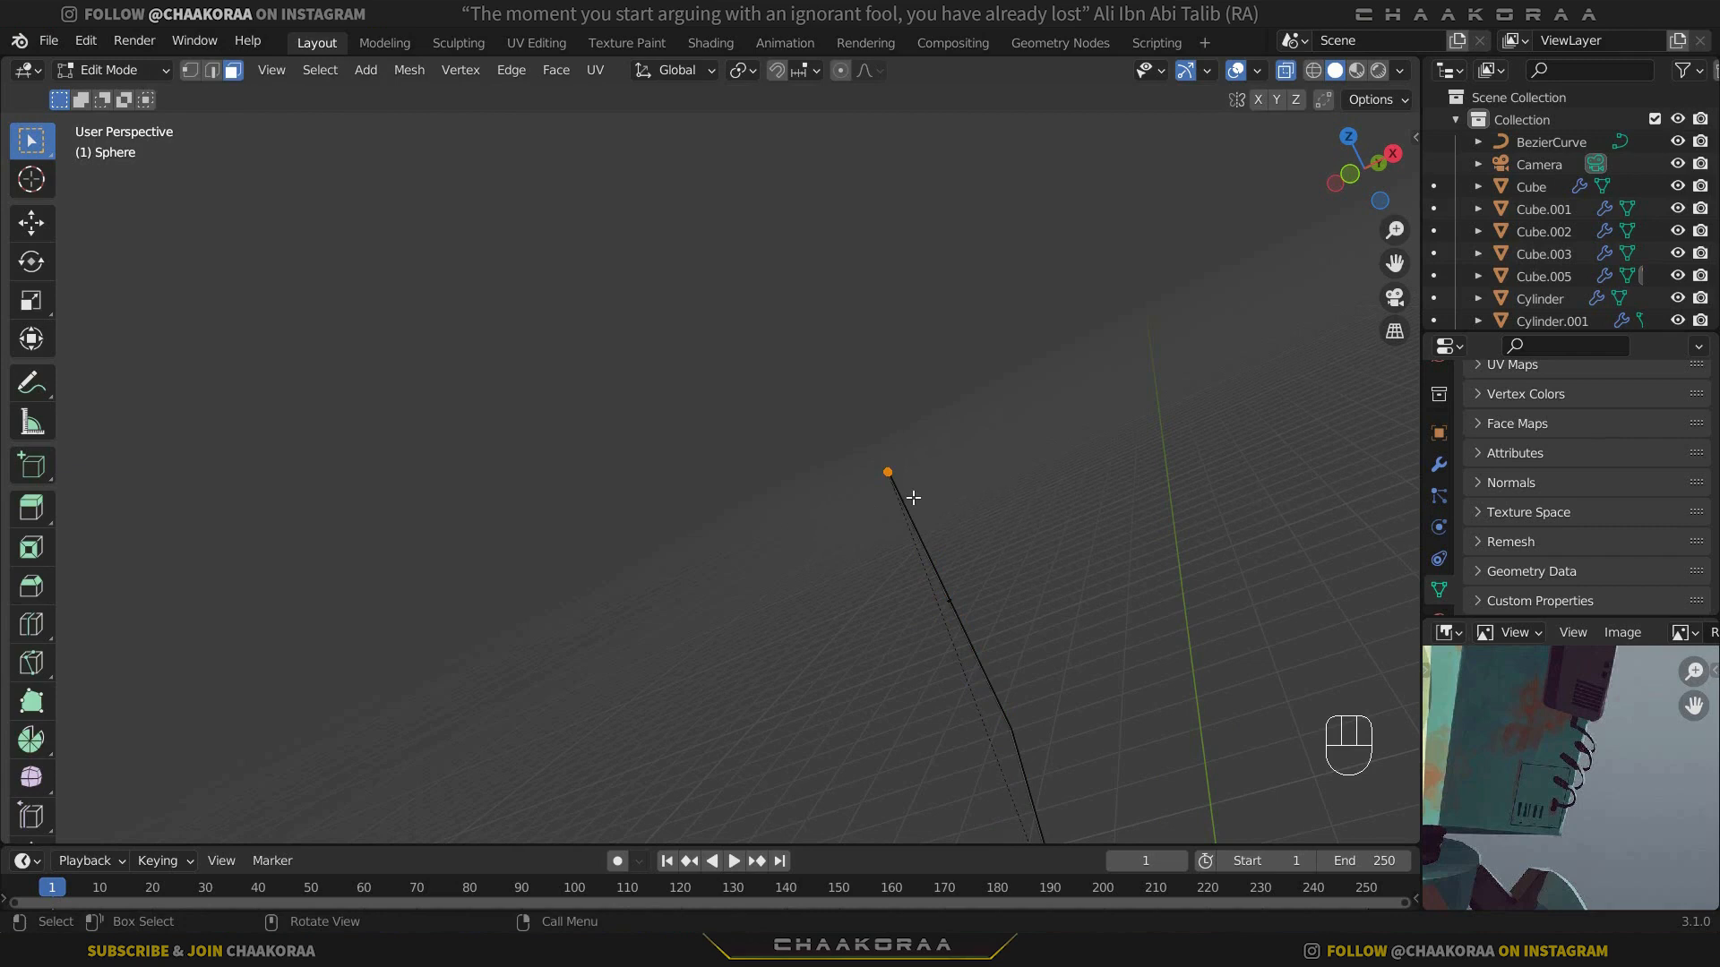
pyautogui.press('KP_1')
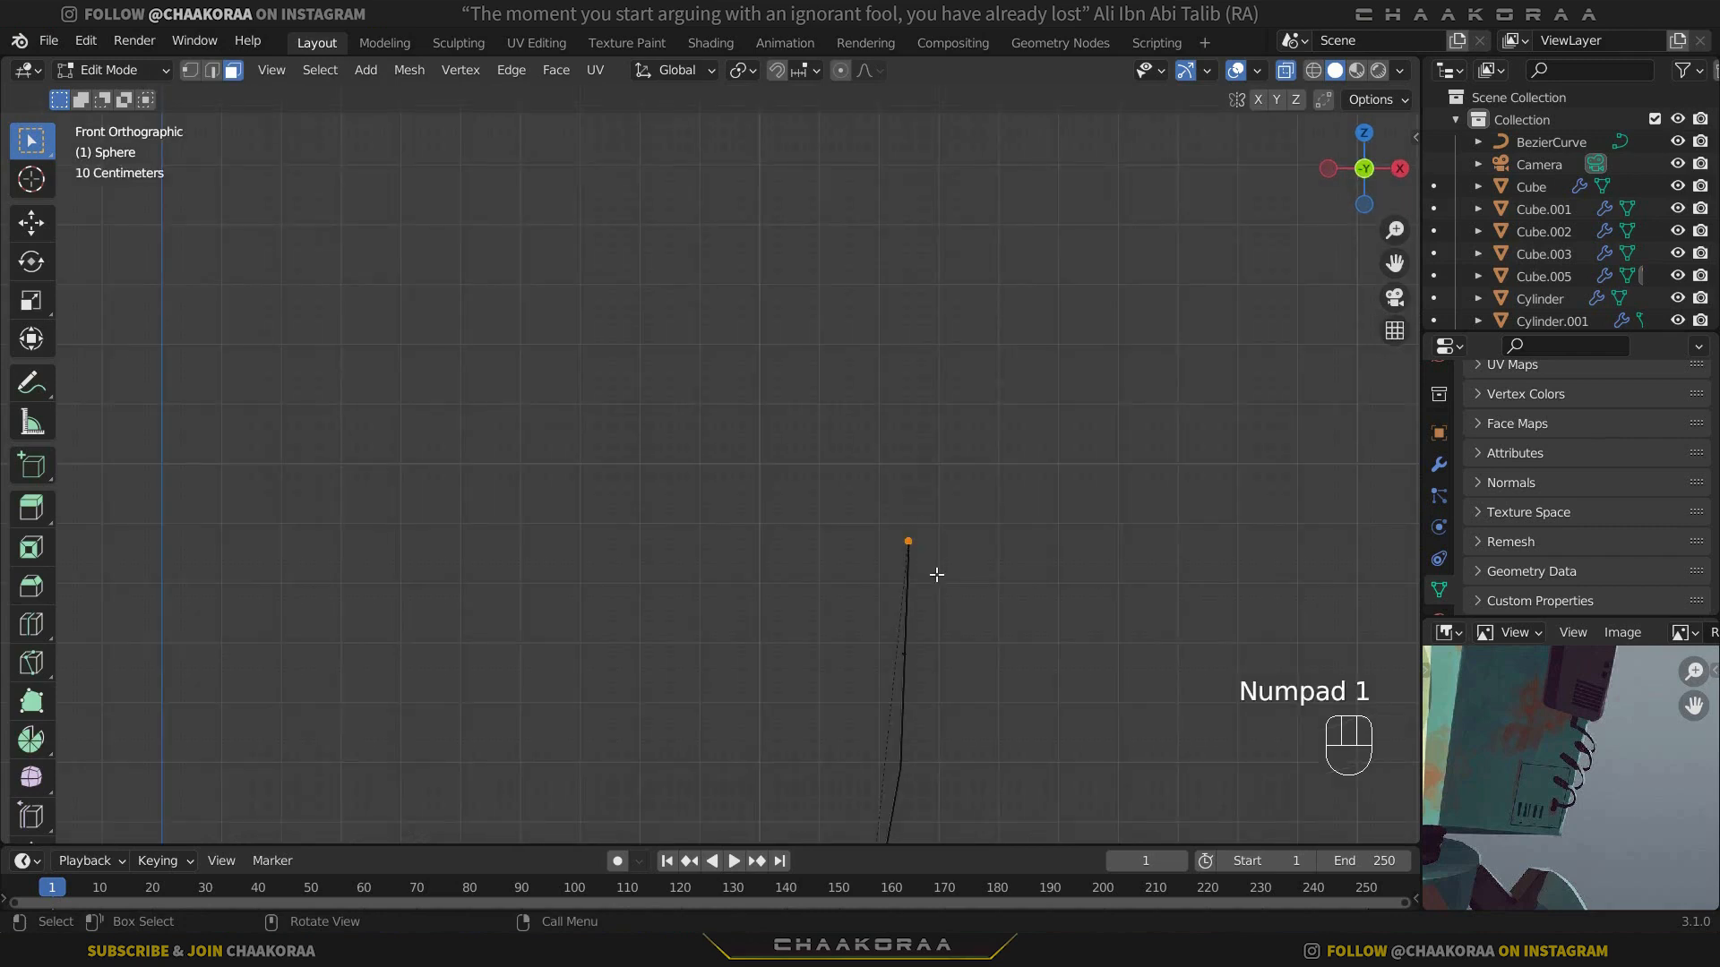
pyautogui.press('g')
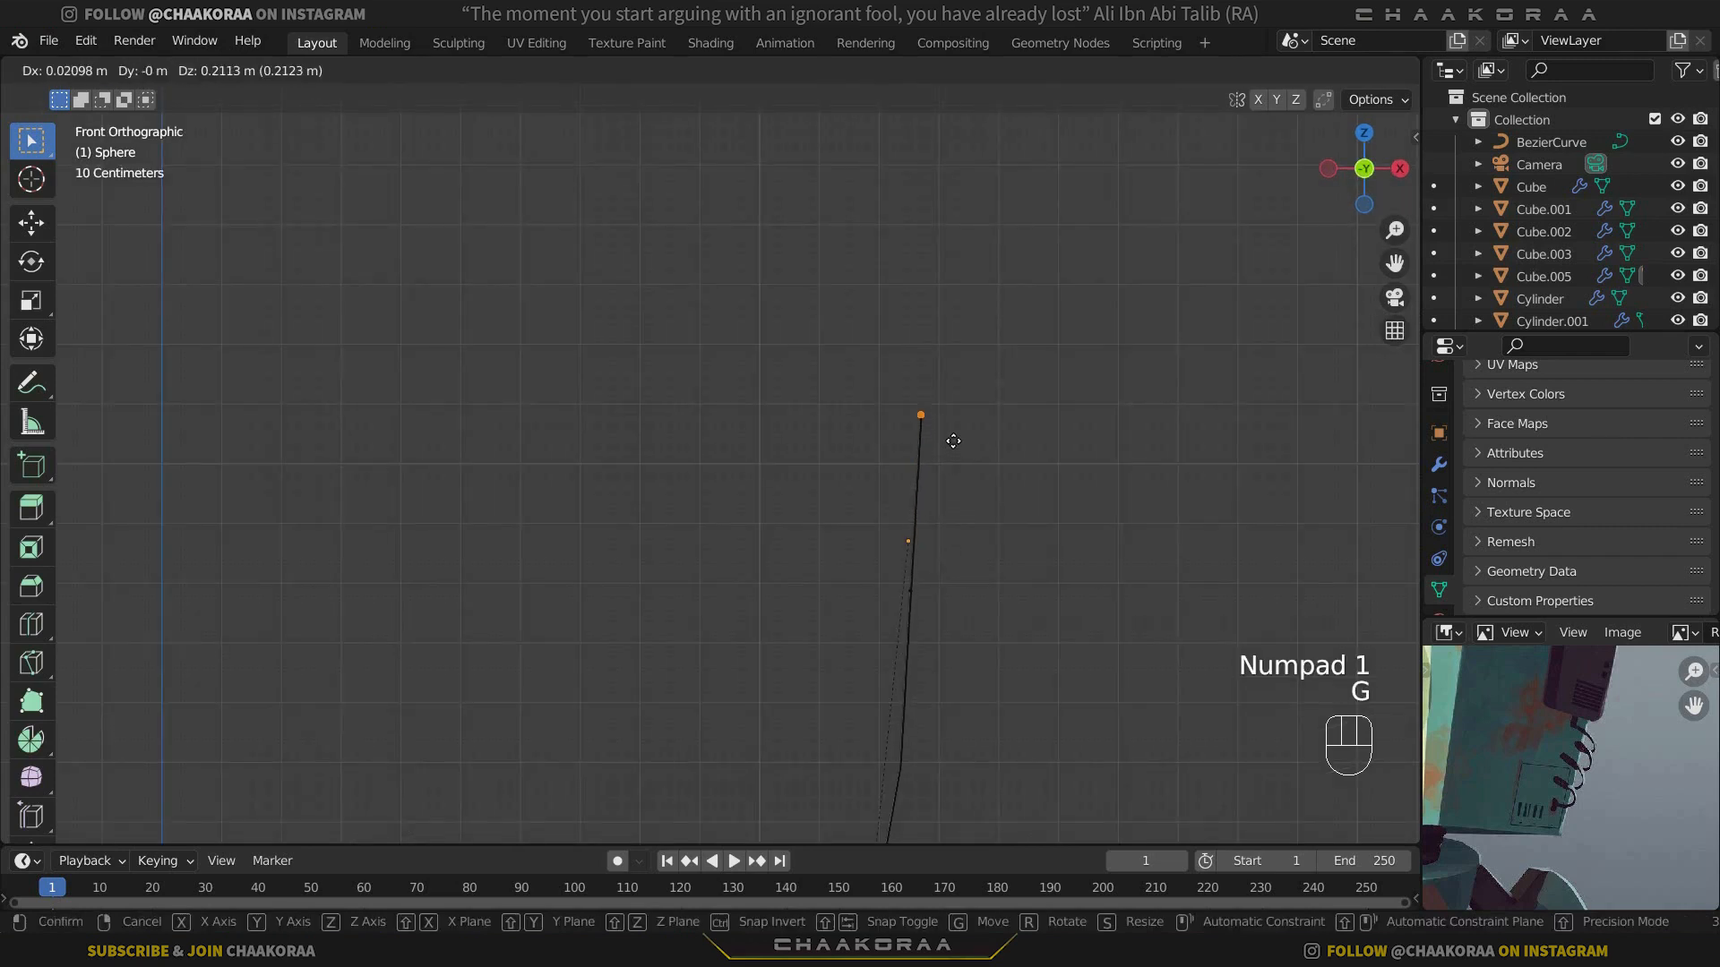
pyautogui.click(953, 429)
pyautogui.scroll(-6, 898, 616)
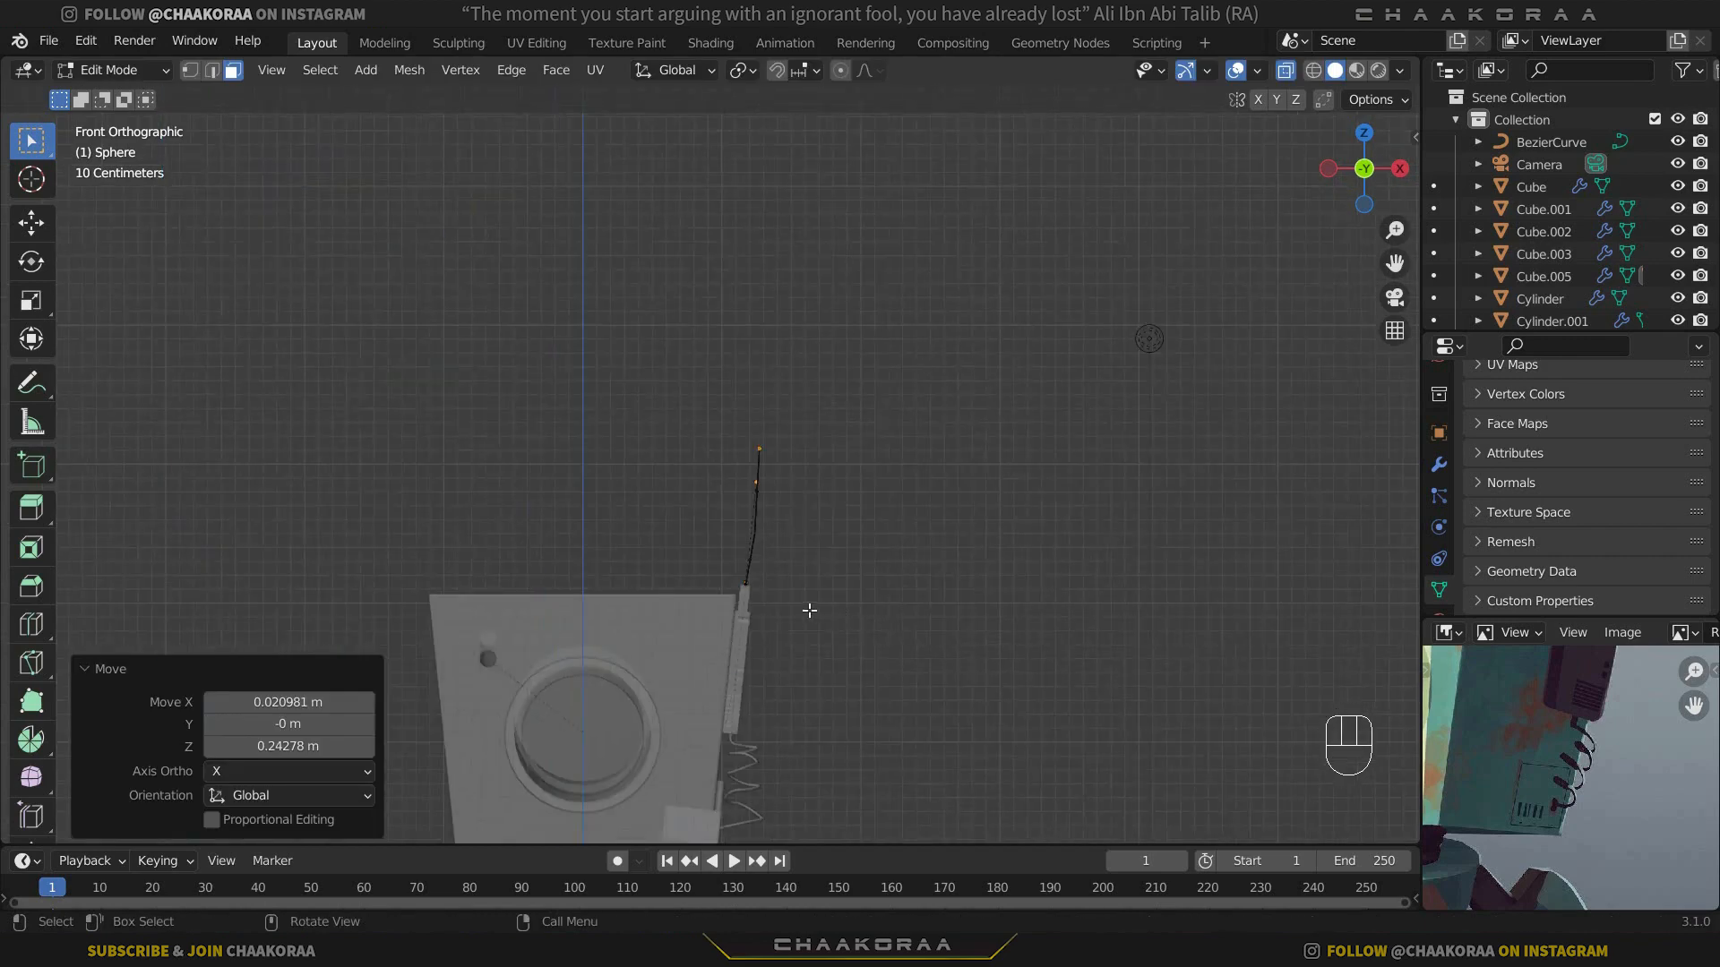
pyautogui.press('g')
pyautogui.click(796, 512)
# Step: In vertex mode, move the antenna's middle bend about 0.049 m in X and 0.475 m in Z, and back about -0.037 m and -0.157 m
pyautogui.scroll(3, 967, 669)
pyautogui.keyDown('shift'); pyautogui.moveTo(968, 668); pyautogui.dragTo(834, 561, button='middle'); pyautogui.keyUp('shift')
pyautogui.moveTo(699, 582); pyautogui.dragTo(702, 580)
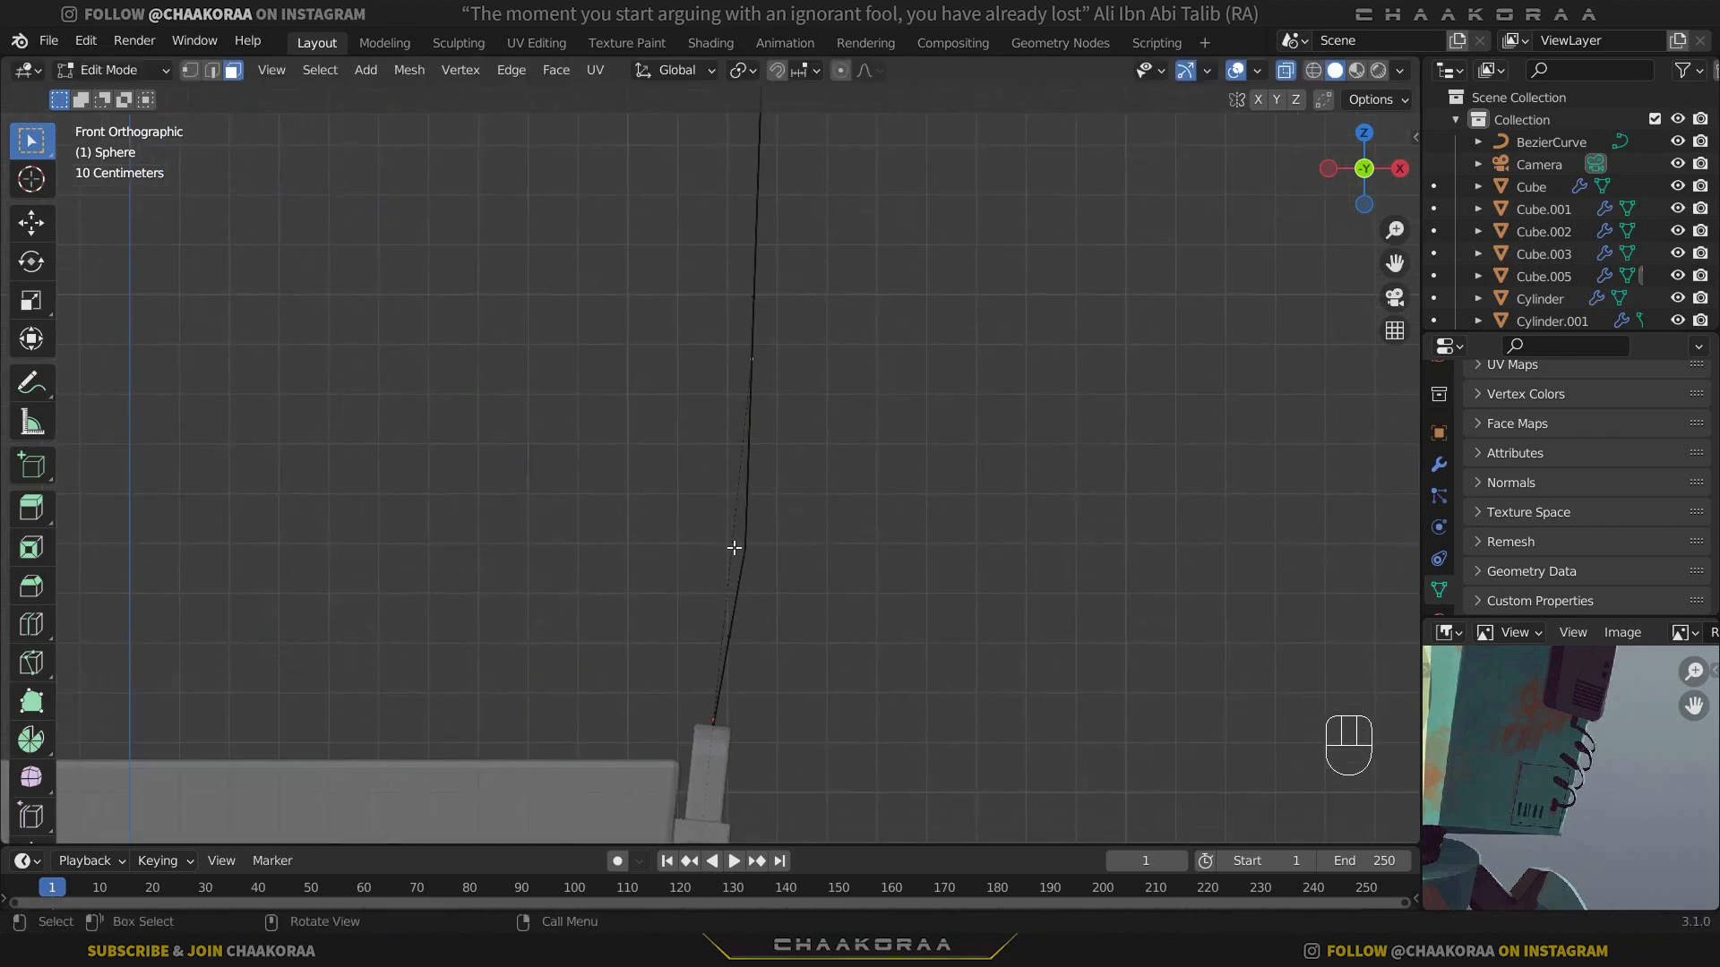
pyautogui.moveTo(799, 326); pyautogui.dragTo(692, 432)
pyautogui.moveTo(798, 395); pyautogui.dragTo(664, 582)
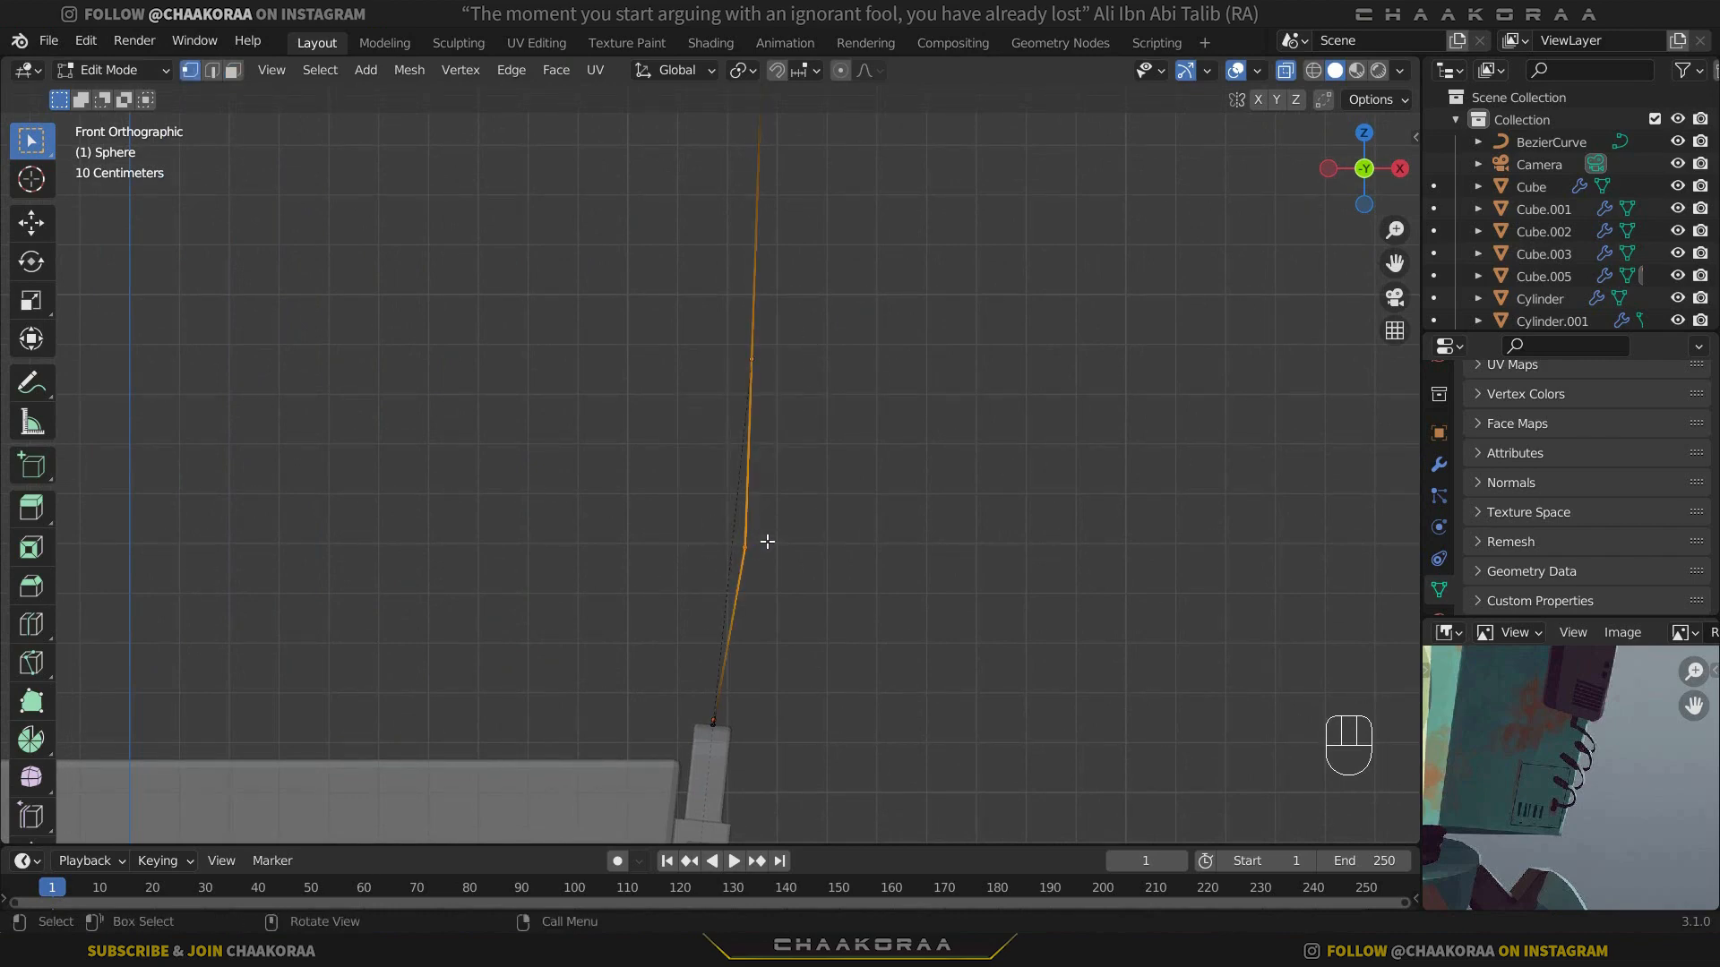
pyautogui.press('g')
pyautogui.click(791, 304)
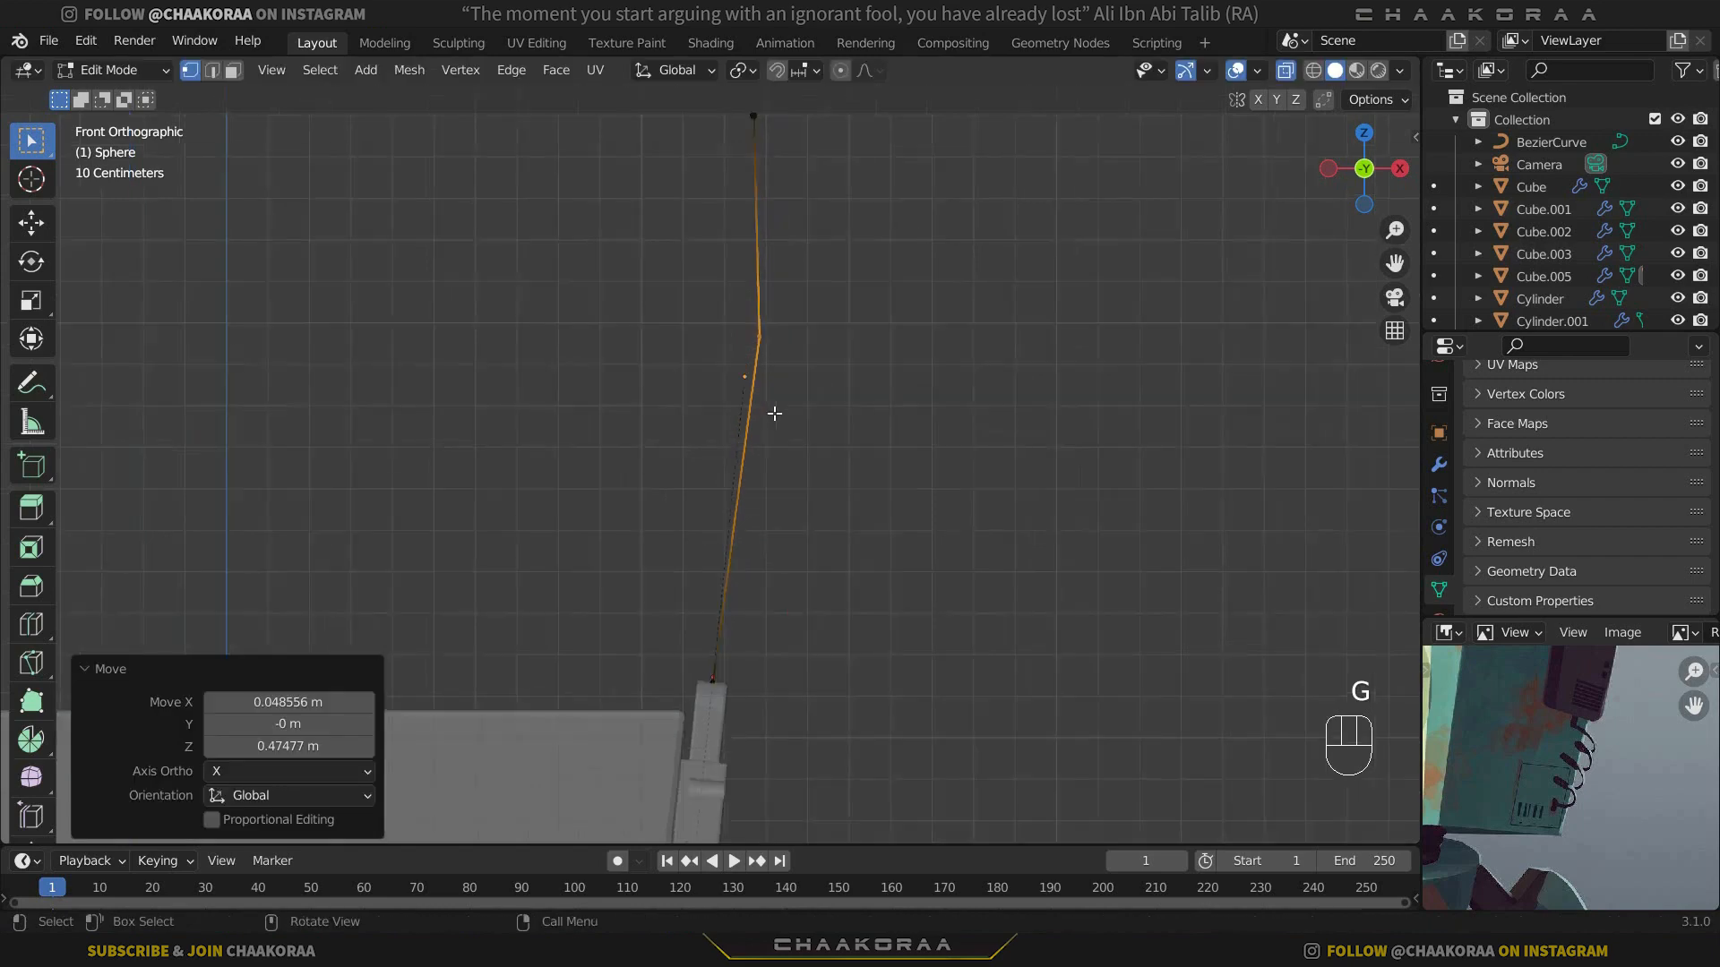
pyautogui.scroll(-3, 768, 464)
pyautogui.press('g')
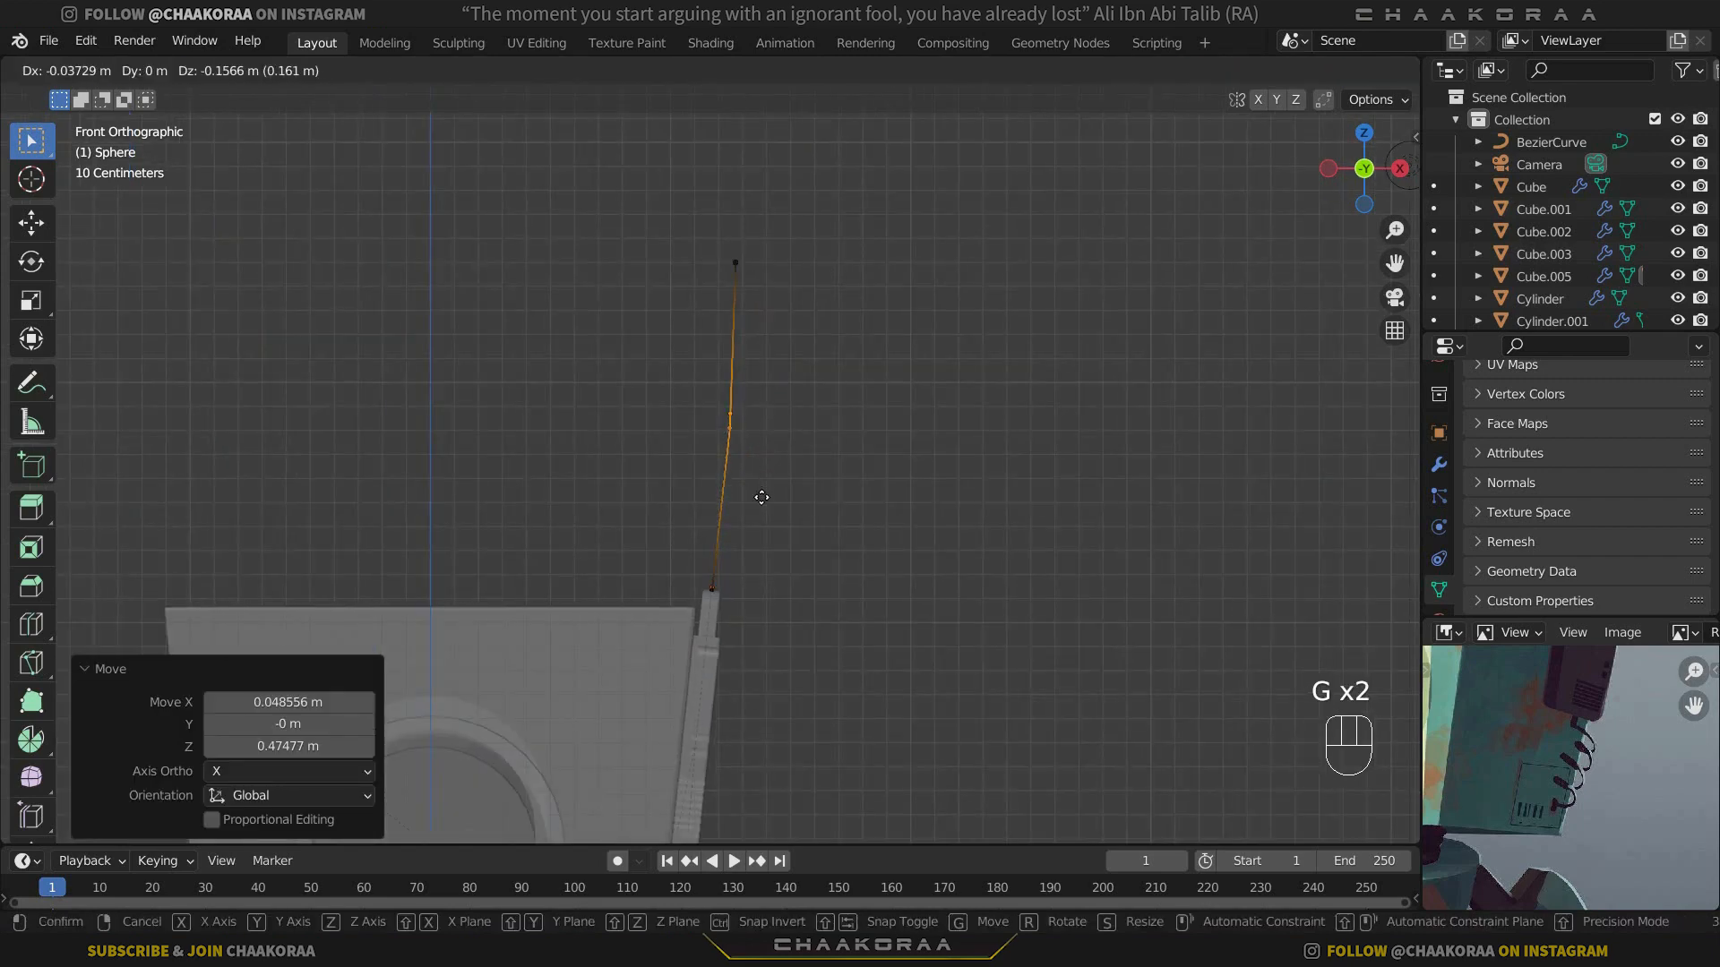
pyautogui.click(762, 499)
pyautogui.press('Tab')
# Step: Select only the small sphere at the antenna's tip in Object Mode
pyautogui.click(739, 258)
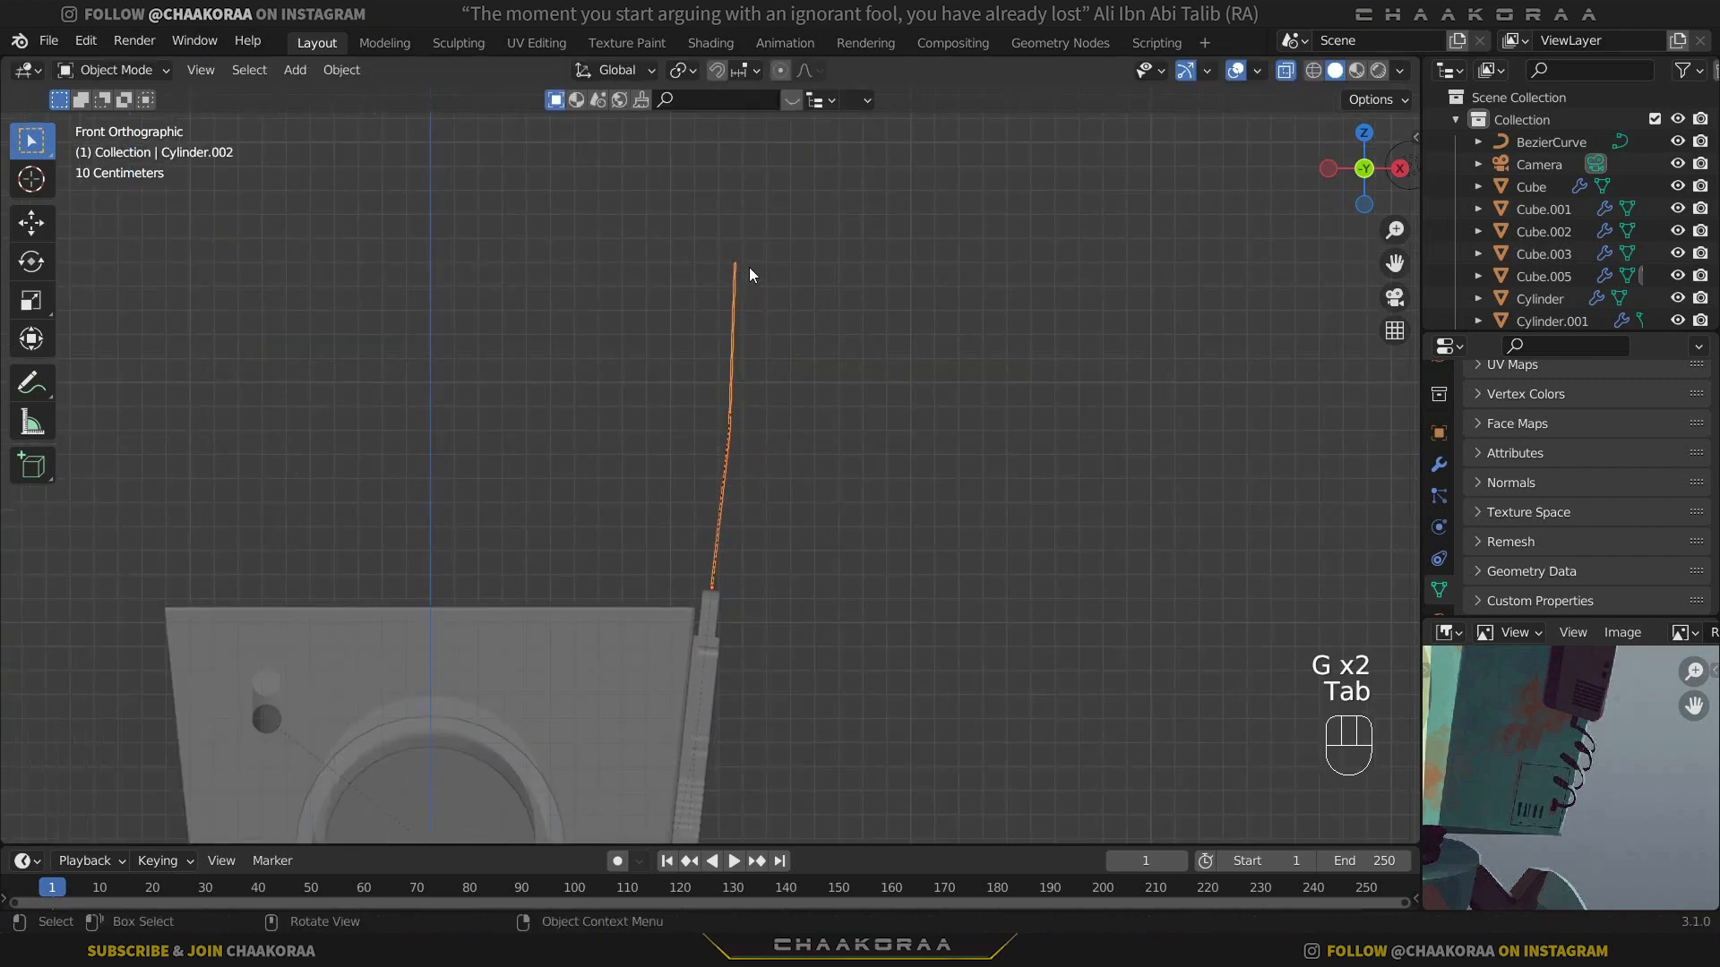
pyautogui.scroll(3, 740, 377)
pyautogui.keyDown('shift'); pyautogui.moveTo(744, 459); pyautogui.dragTo(732, 616, button='middle'); pyautogui.keyUp('shift')
pyautogui.click(727, 329)
pyautogui.scroll(3, 767, 316)
pyautogui.keyDown('shift'); pyautogui.moveTo(768, 313); pyautogui.dragTo(746, 488, button='middle'); pyautogui.keyUp('shift')
pyautogui.scroll(6, 735, 403)
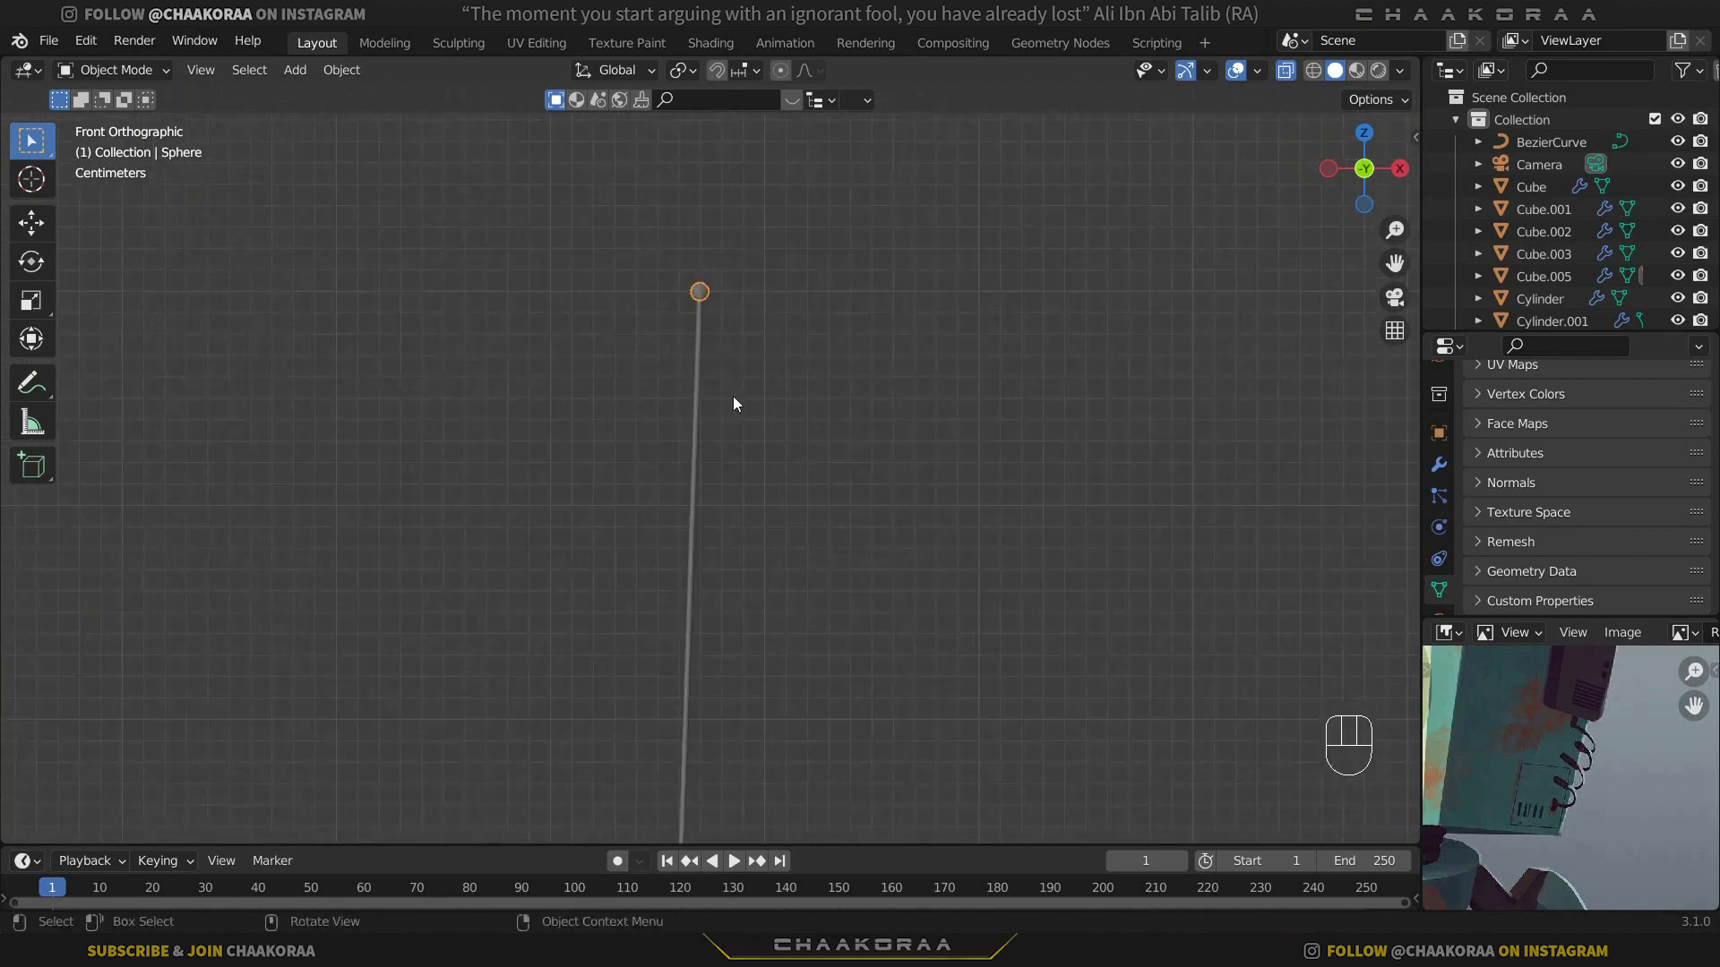
pyautogui.scroll(4, 732, 396)
pyautogui.keyDown('shift'); pyautogui.moveTo(732, 396); pyautogui.dragTo(743, 507, button='middle'); pyautogui.keyUp('shift')
pyautogui.press('s')
pyautogui.rightClick(891, 307)
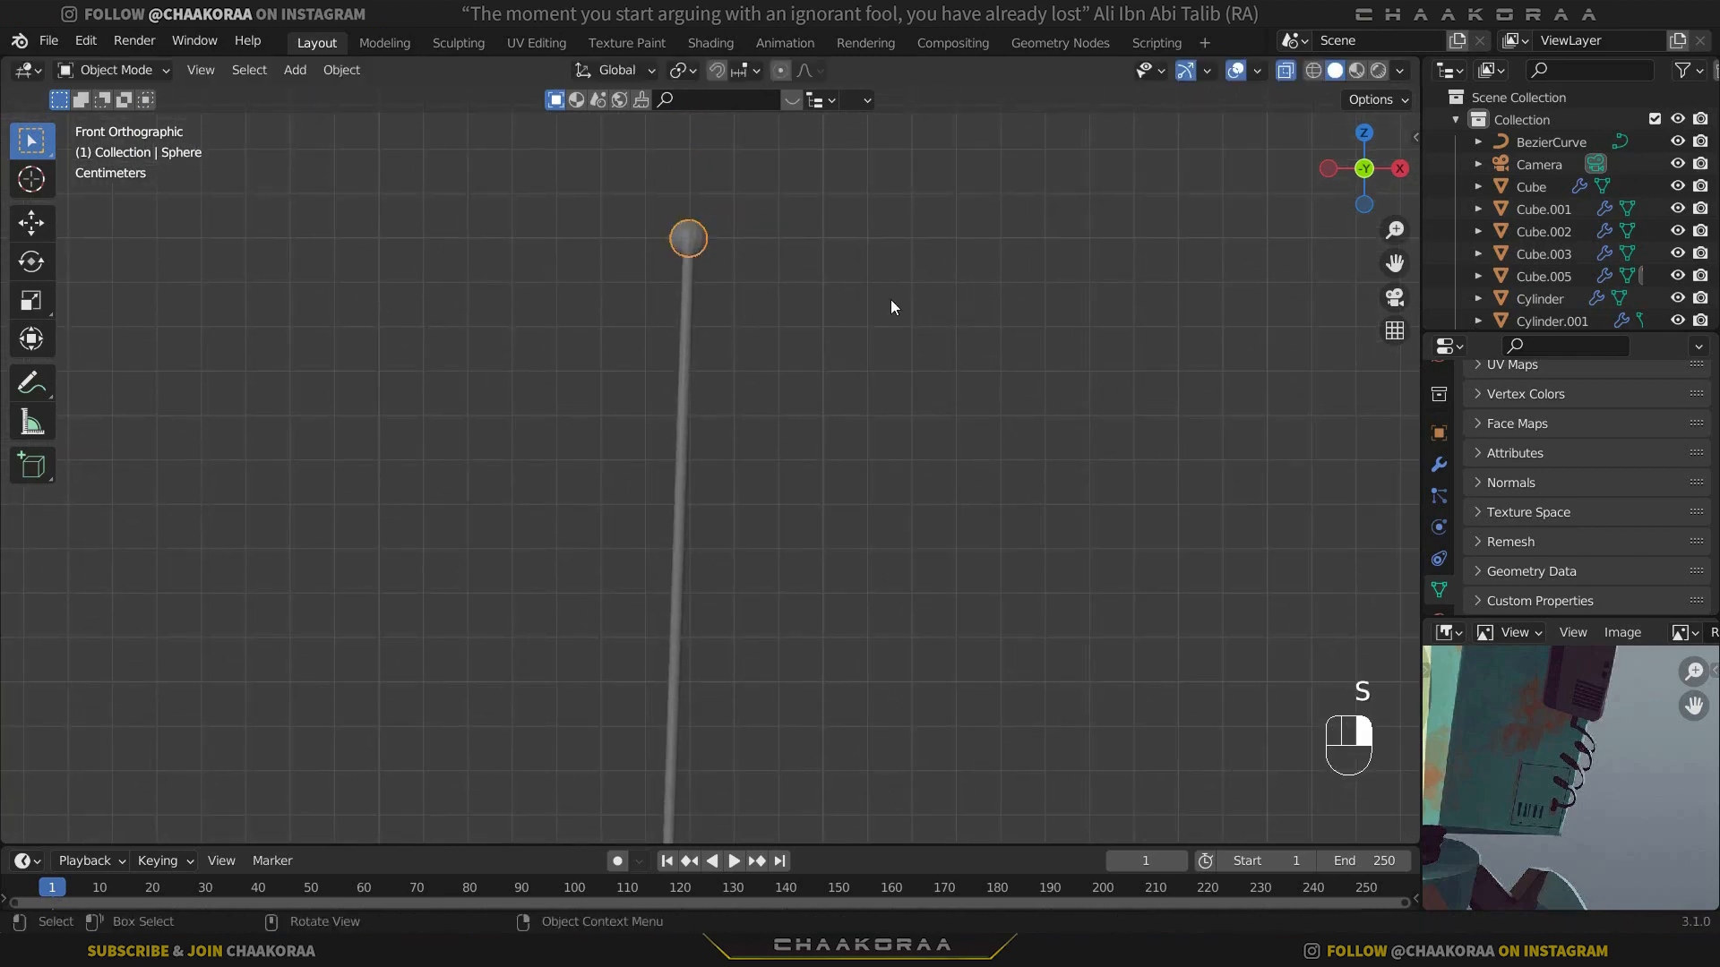
pyautogui.press('s')
pyautogui.rightClick(782, 281)
# Step: Set the tip sphere's origin to its geometry and scale the sphere up uniformly by about 1.76
pyautogui.rightClick(727, 265)
pyautogui.moveTo(735, 264)
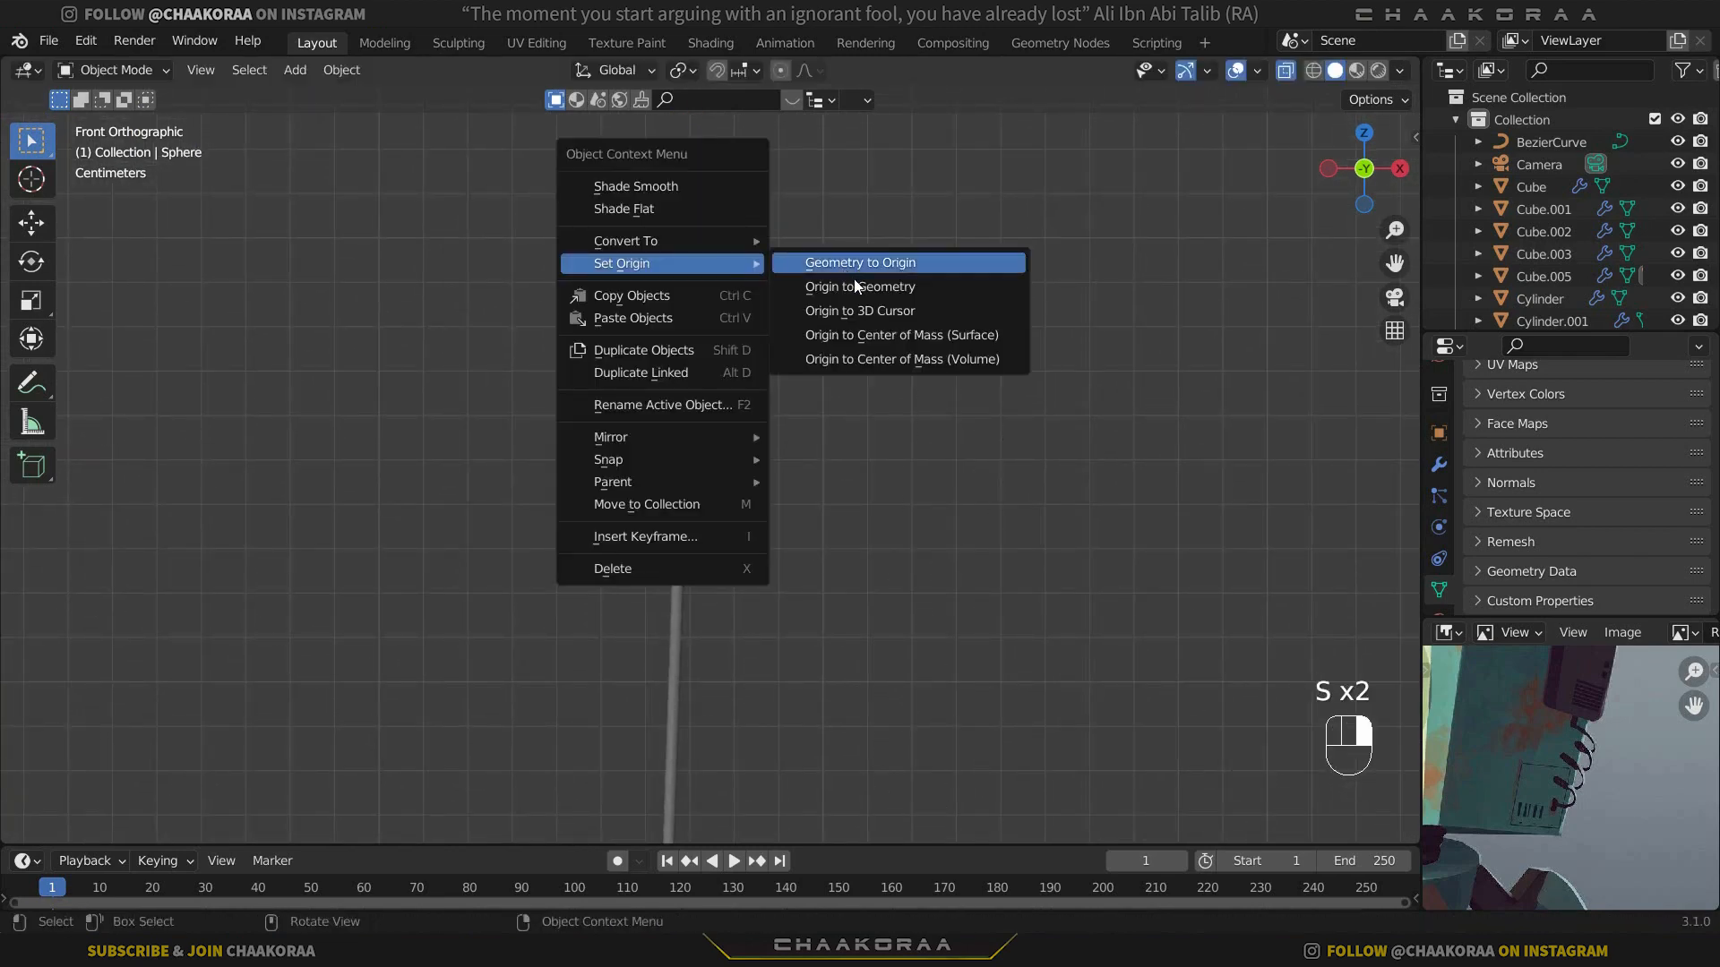
pyautogui.click(855, 283)
pyautogui.keyDown('shift'); pyautogui.moveTo(754, 362); pyautogui.dragTo(841, 308, button='middle'); pyautogui.keyUp('shift')
pyautogui.press('s')
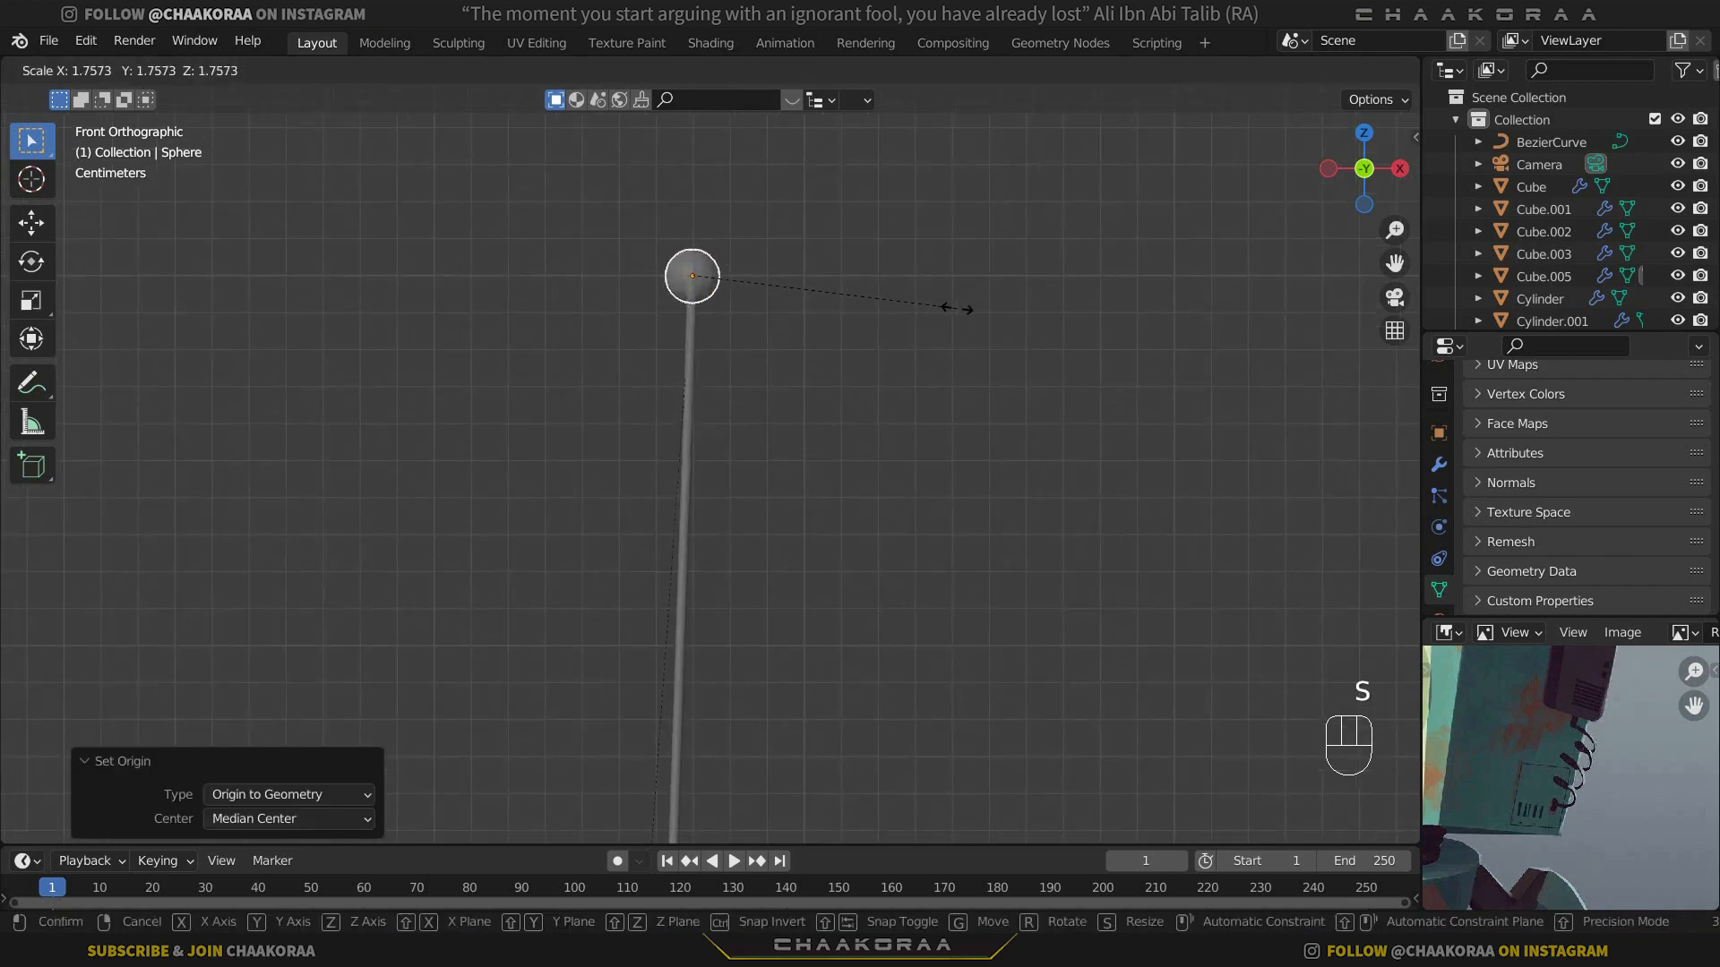
pyautogui.click(957, 309)
# Step: Turn off X-ray and examine the whole robot's proportions with the lengthened antenna
pyautogui.scroll(-6, 805, 367)
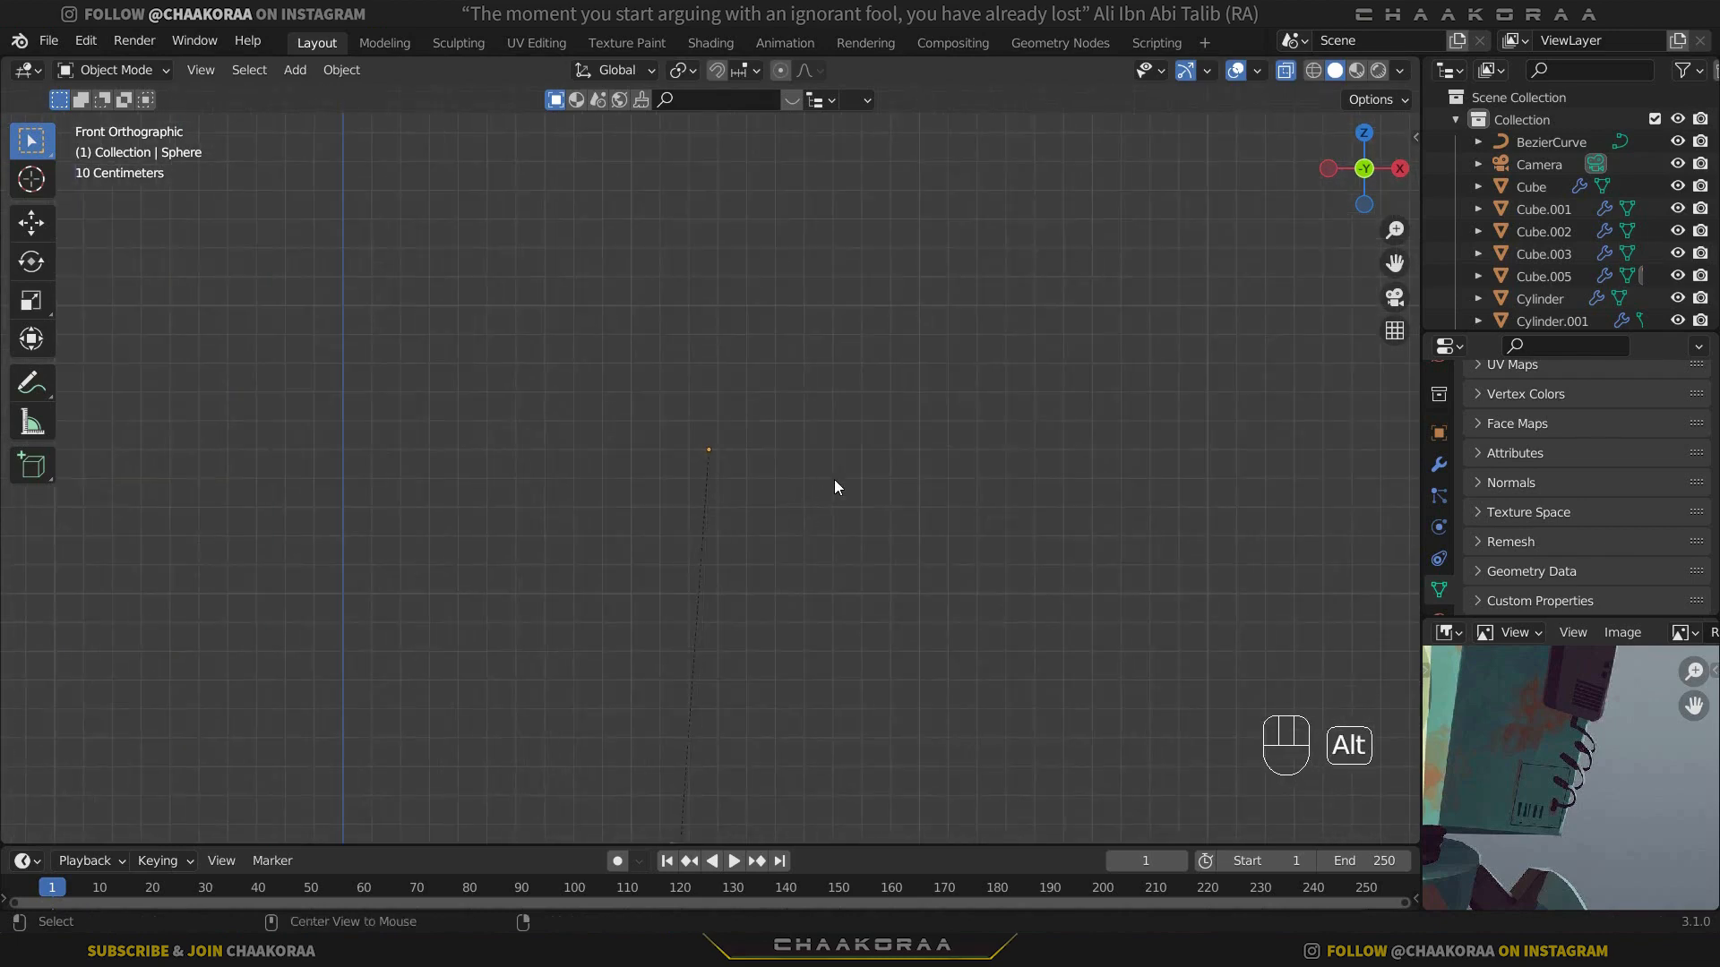
pyautogui.moveTo(835, 480); pyautogui.dragTo(807, 507, button='middle')
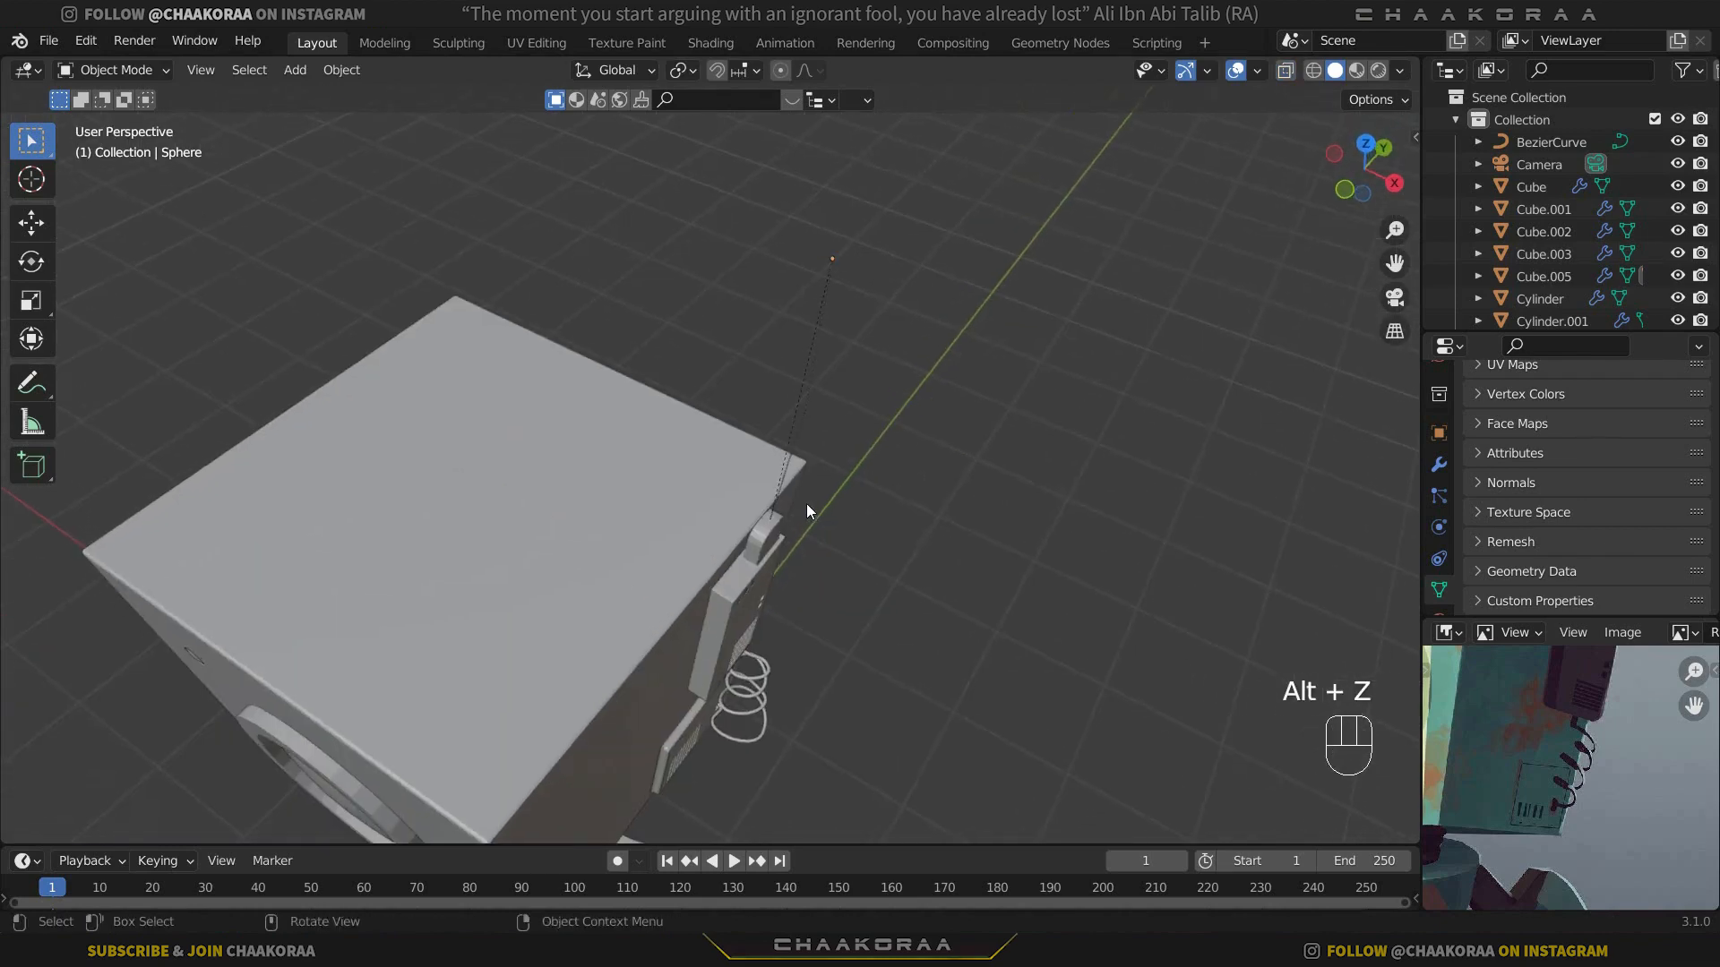
pyautogui.scroll(-3, 771, 556)
pyautogui.moveTo(748, 669); pyautogui.dragTo(808, 528, button='middle')
pyautogui.keyDown('shift'); pyautogui.moveTo(808, 529); pyautogui.dragTo(882, 287, button='middle'); pyautogui.keyUp('shift')
pyautogui.scroll(-4, 762, 573)
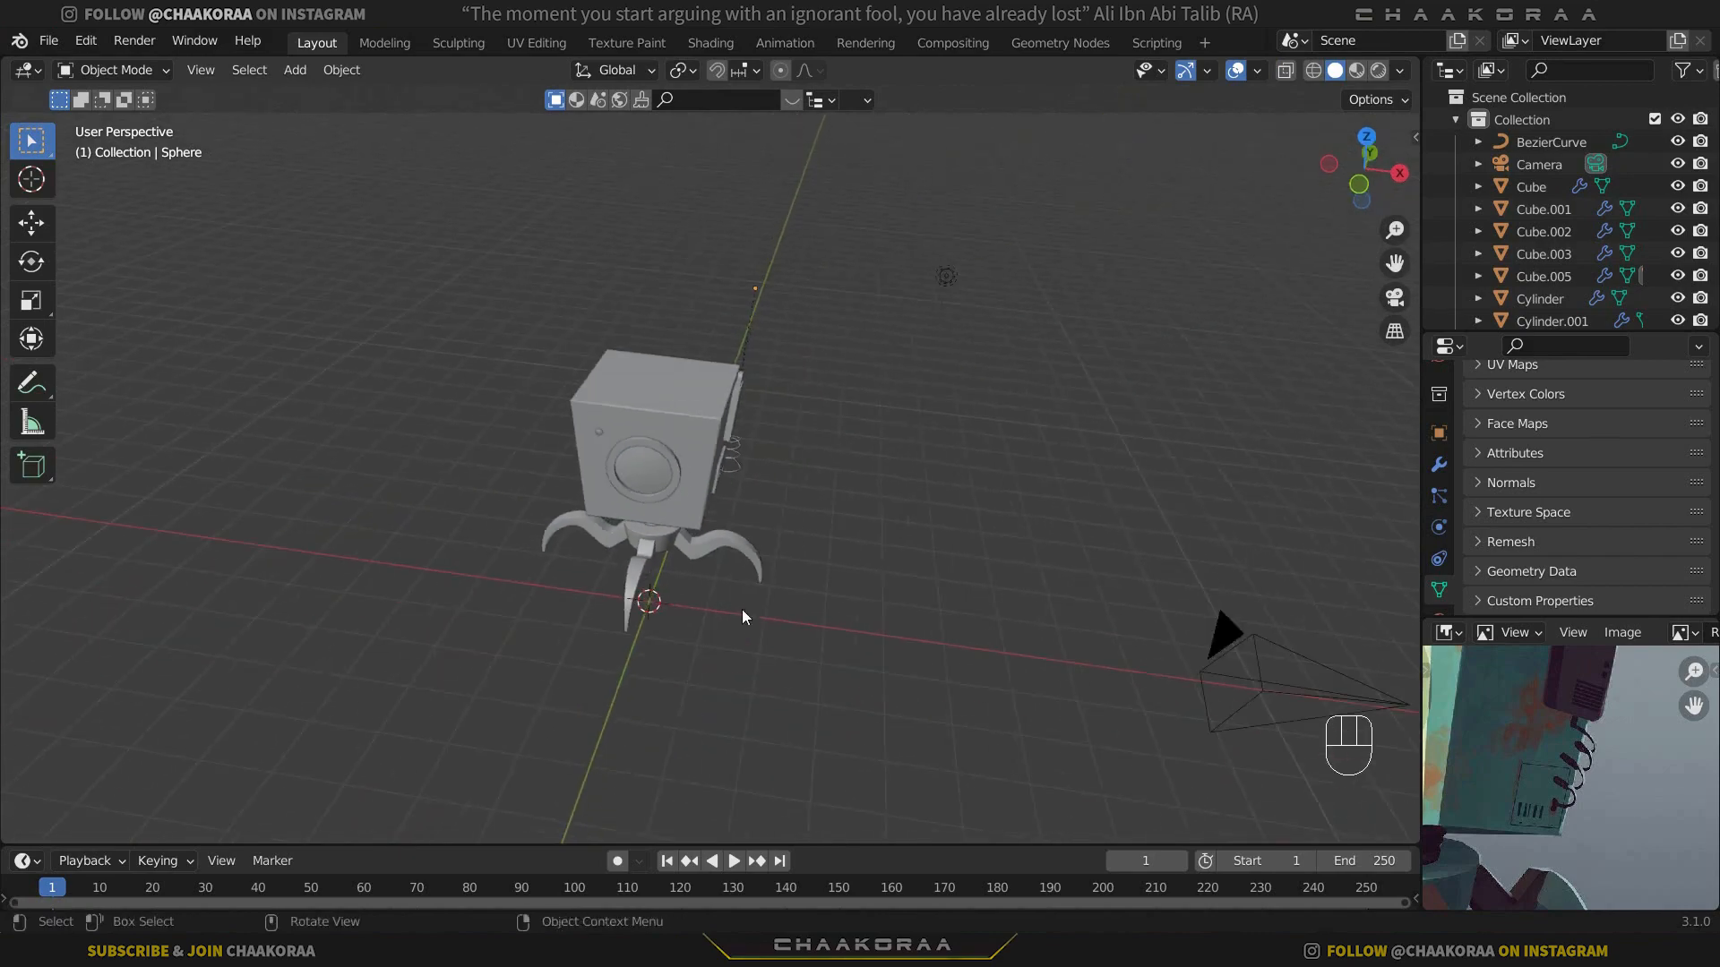
pyautogui.moveTo(742, 609); pyautogui.dragTo(778, 494, button='middle')
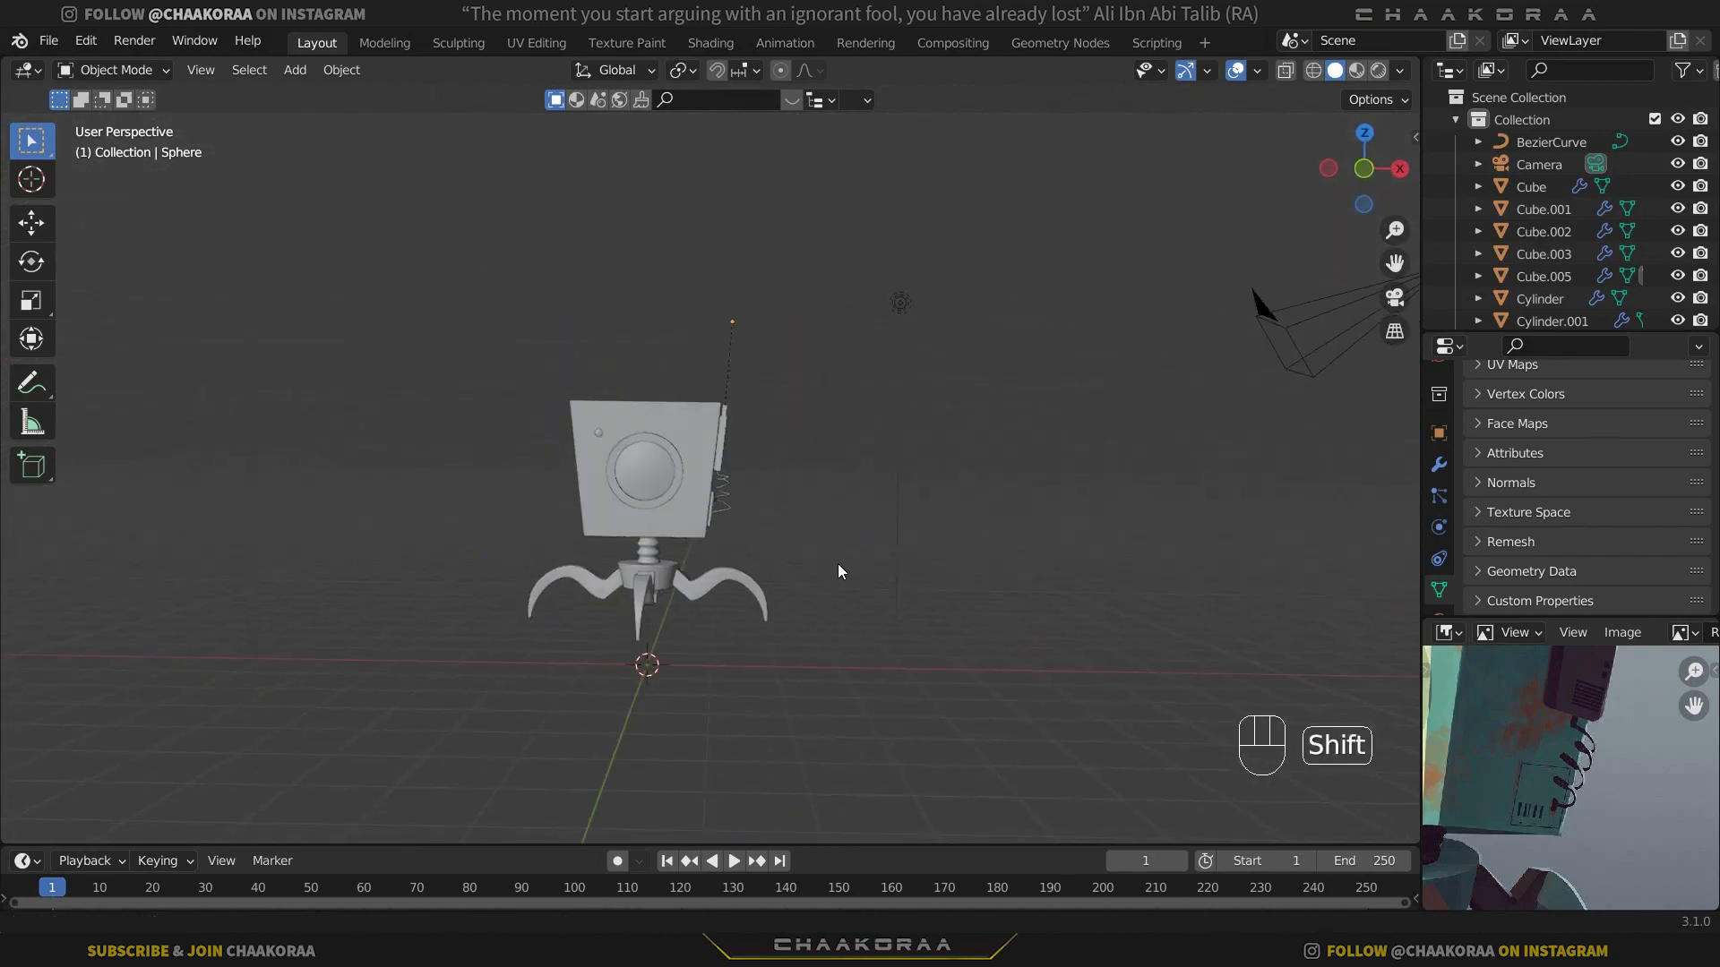
pyautogui.keyDown('shift'); pyautogui.moveTo(837, 563); pyautogui.dragTo(813, 560, button='middle'); pyautogui.keyUp('shift')
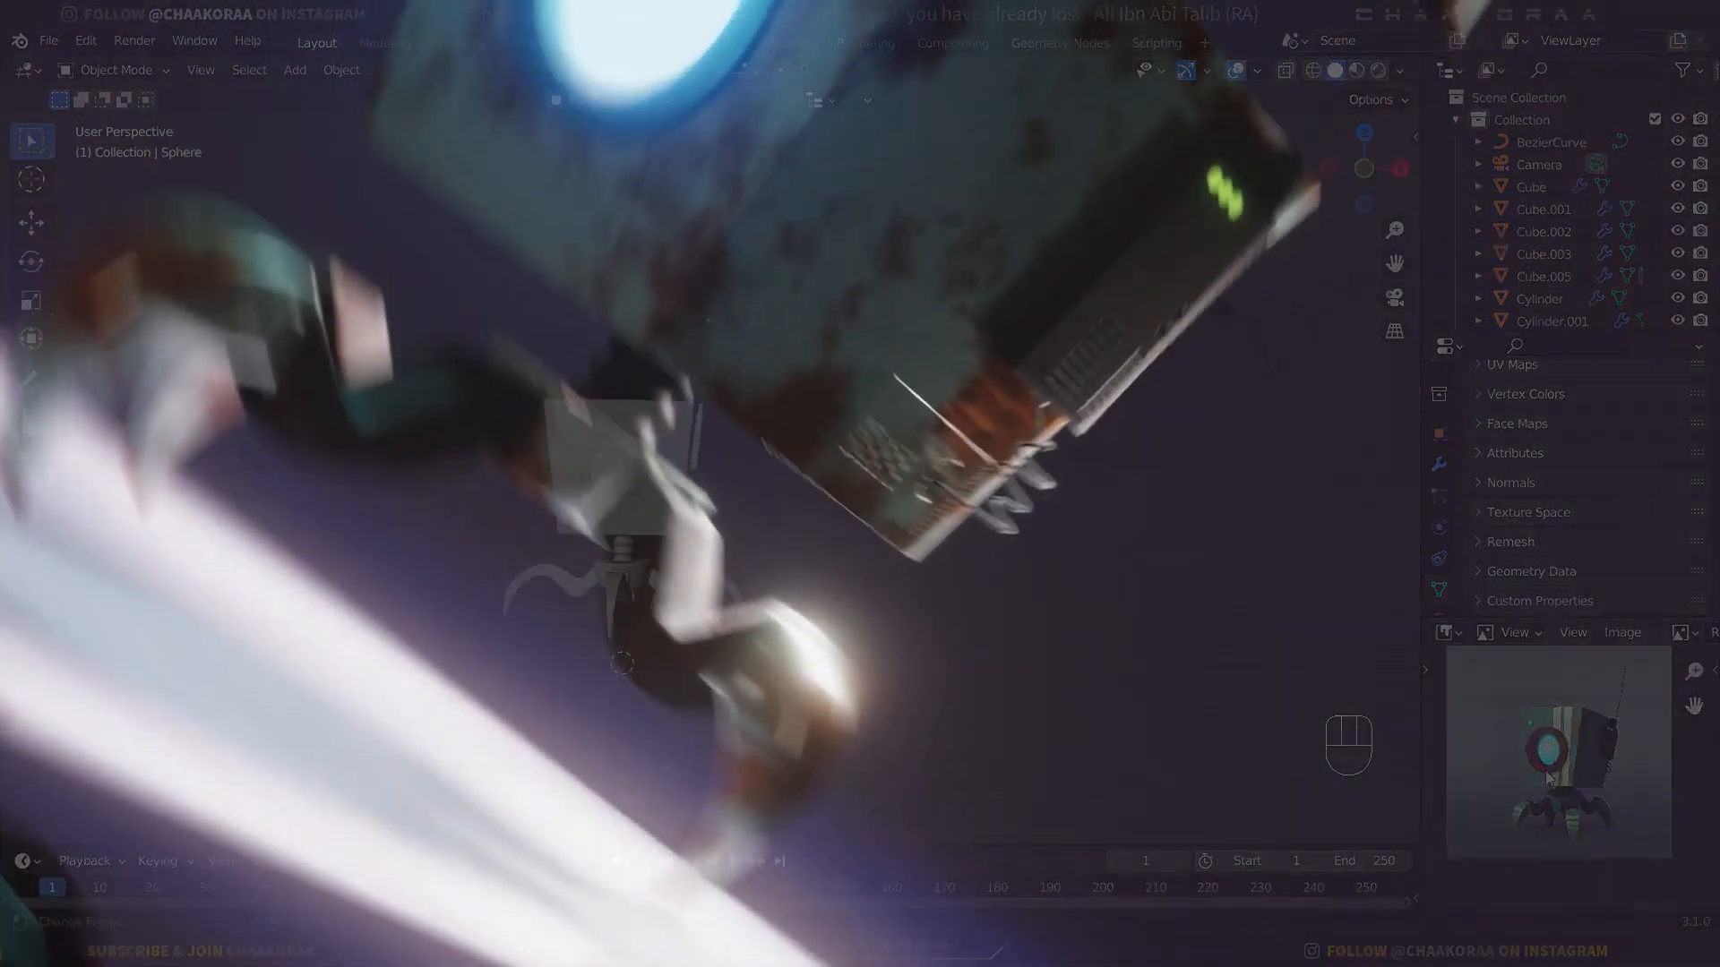